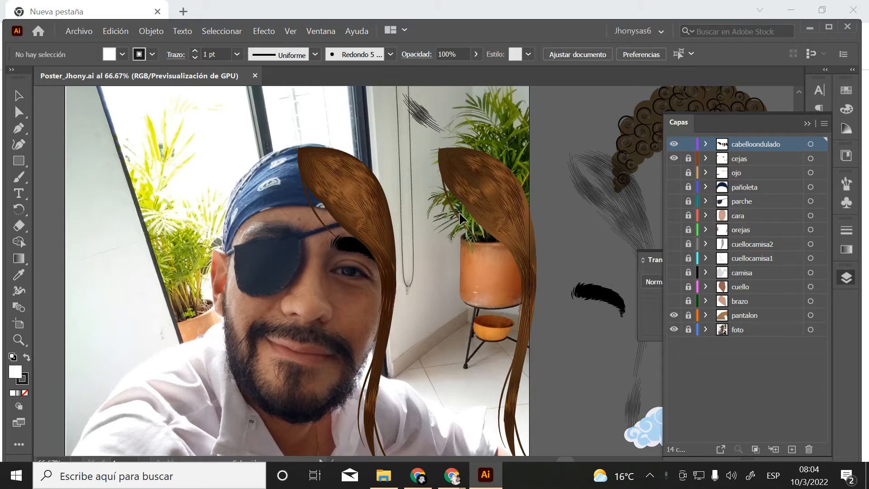
Move the two brown hair strands off the photo onto the pasteboard, beside the separate third strand
left_click_drag(535, 232, 487, 220)
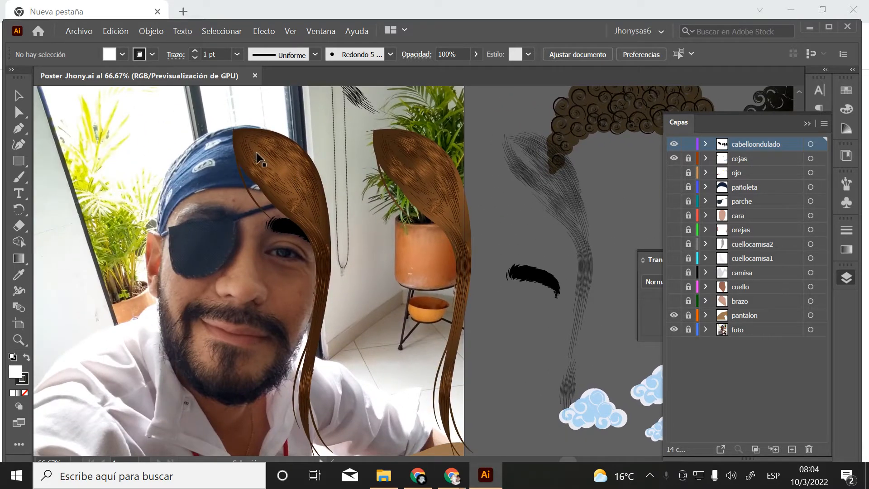
mouse_move(149, 189)
left_mouse_down()
mouse_move(412, 235)
mouse_move(472, 236)
left_mouse_up()
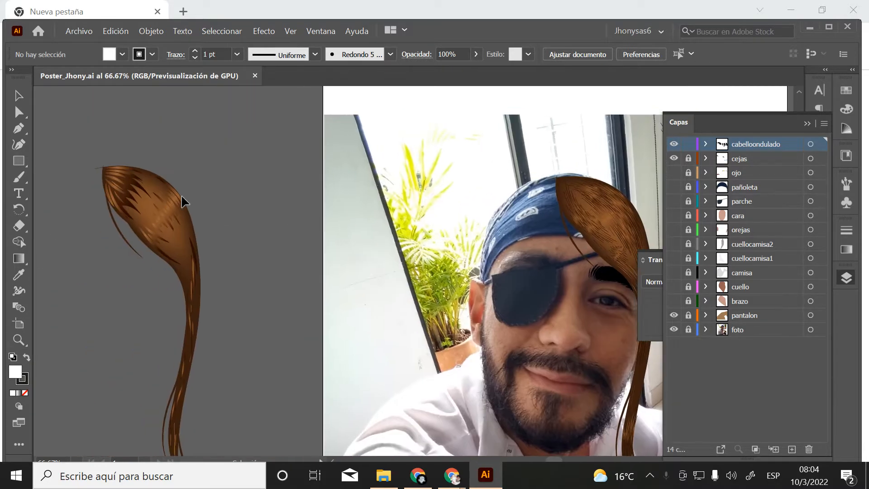
left_click(18, 340)
mouse_move(116, 171)
left_mouse_down()
mouse_move(256, 306)
mouse_move(184, 261)
mouse_move(136, 212)
left_mouse_up()
left_click_drag(208, 284, 155, 225)
mouse_move(296, 295)
left_mouse_down()
mouse_move(254, 256)
mouse_move(153, 250)
left_mouse_up()
key("v")
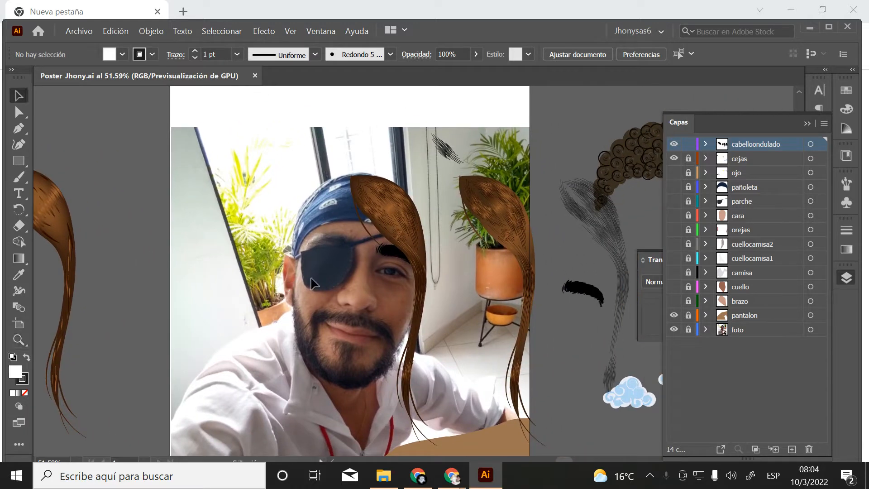
left_click_drag(328, 177, 543, 437)
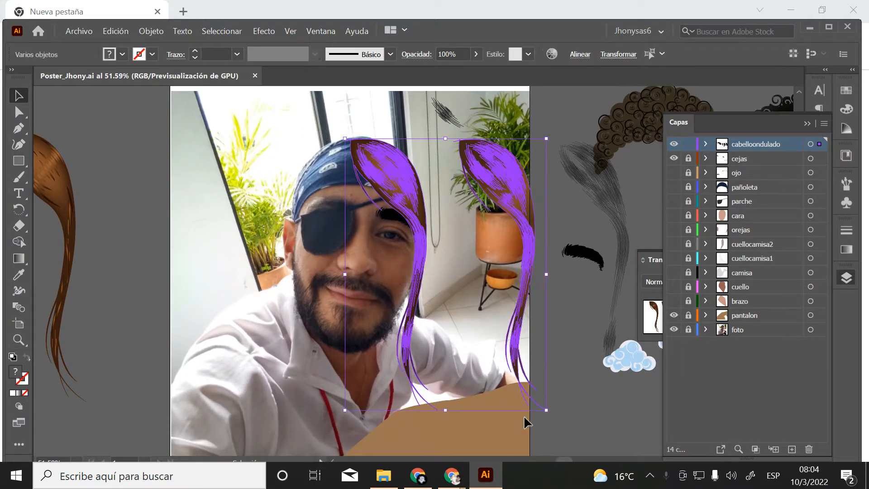
left_click_drag(520, 222, 616, 254)
left_click_drag(605, 221, 219, 275)
left_click_drag(273, 305, 449, 309)
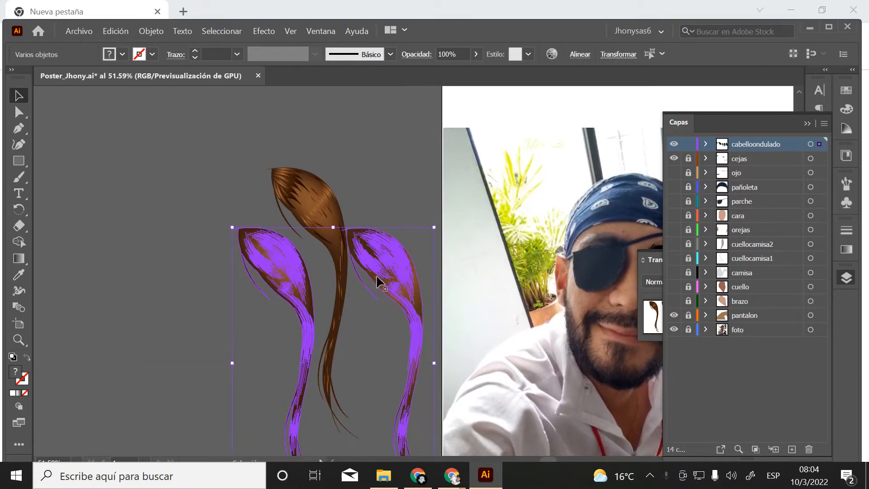
left_click_drag(386, 264, 256, 238)
left_click(423, 232)
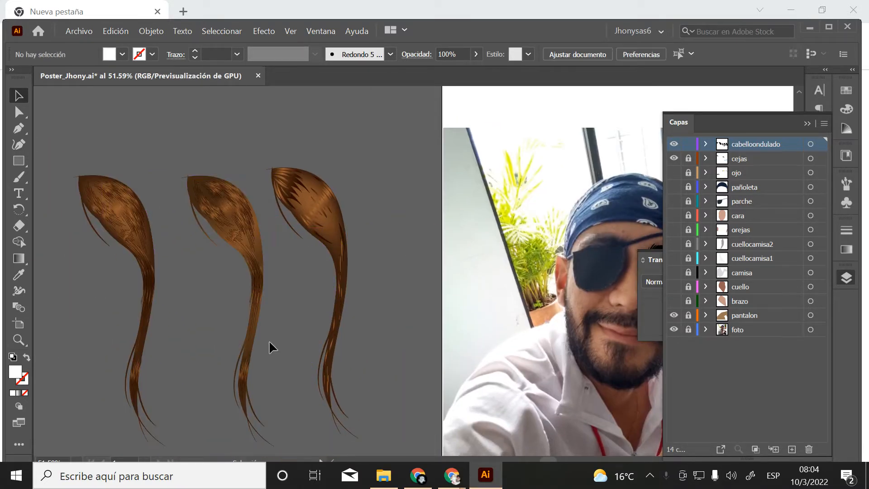
Examine the brown hair strands up close, followed by the face and patterned bandana in the photo
left_click(18, 340)
left_click(260, 246)
left_click(384, 272)
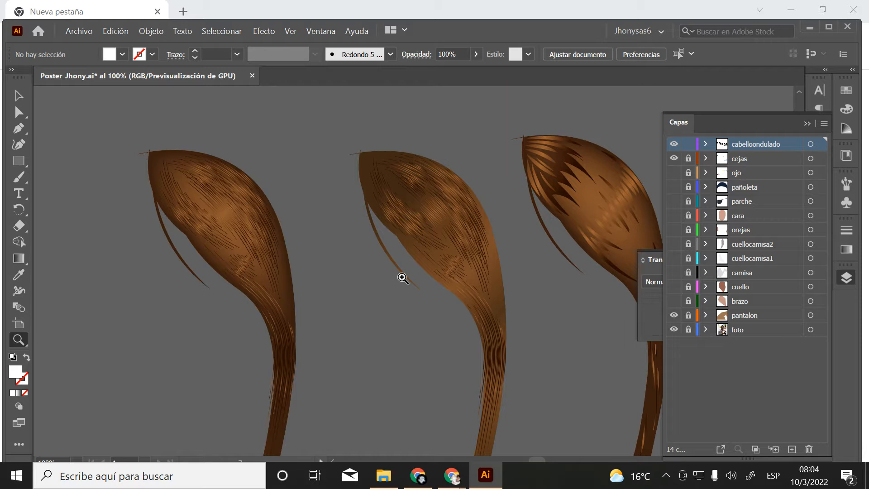
left_click(430, 283, "alt")
left_click(448, 280, "alt")
left_click(448, 280, "alt")
left_click_drag(516, 283, 236, 233)
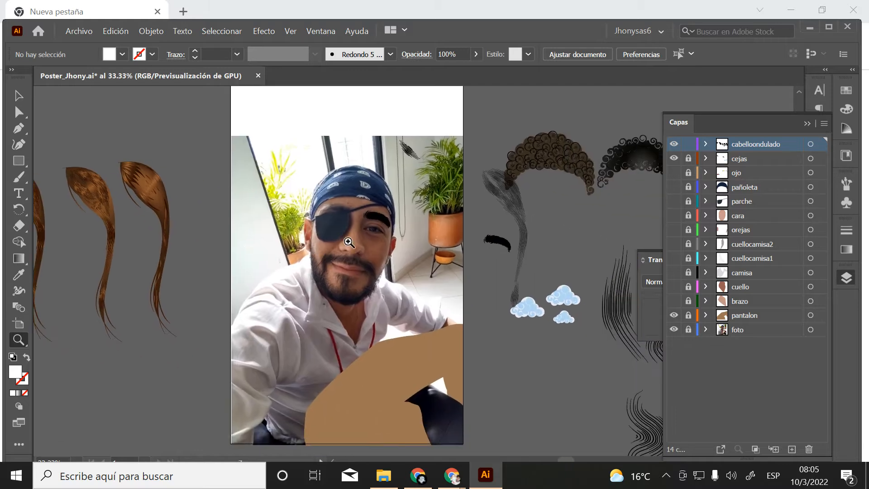
left_click_drag(339, 235, 438, 300)
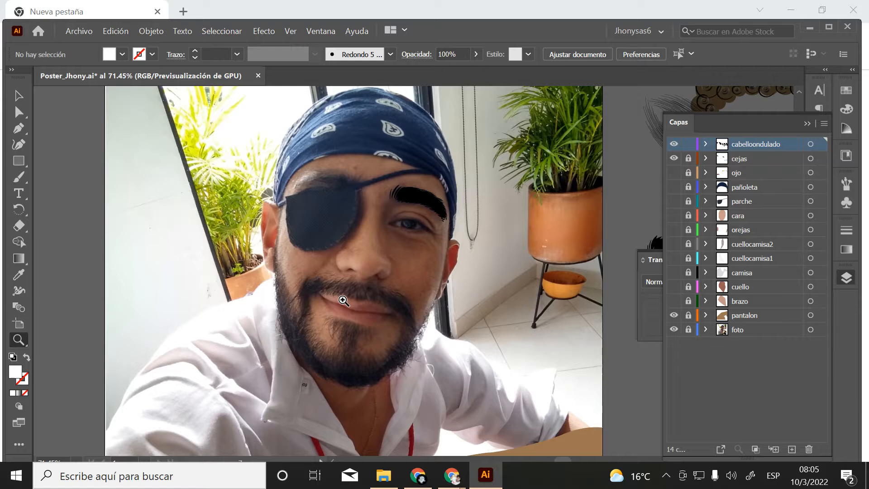
scroll(343, 302, "down", 8)
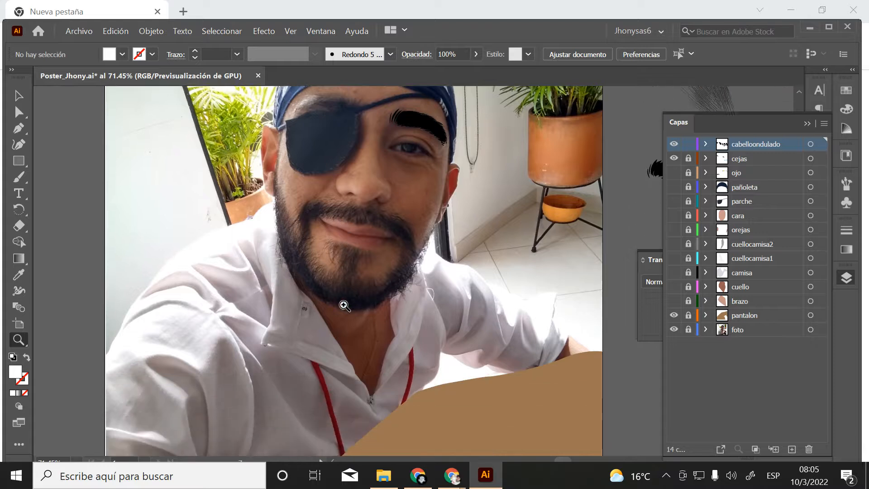
scroll(343, 305, "up", 9)
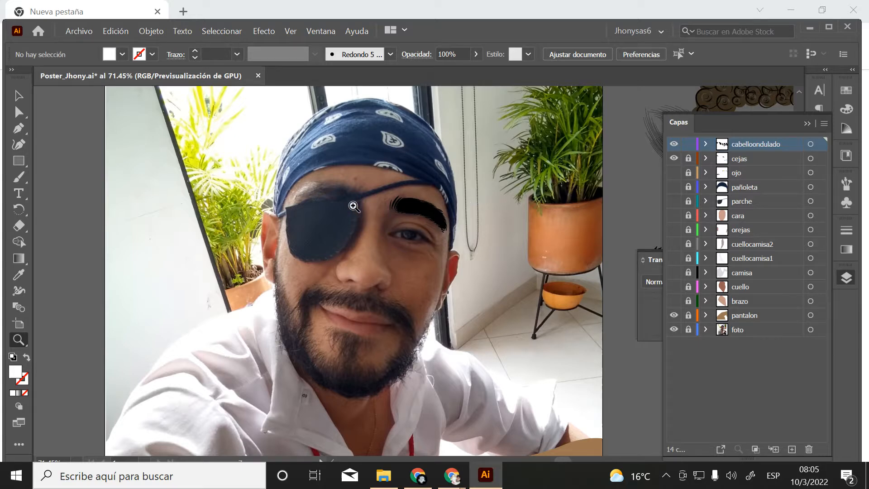
scroll(397, 242, "up", 6)
left_click(400, 225)
scroll(398, 228, "down", 1)
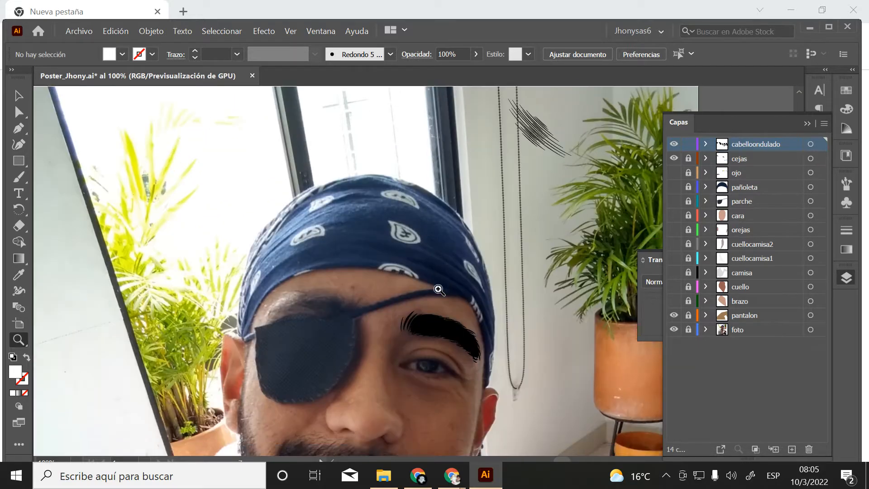
left_click(400, 255)
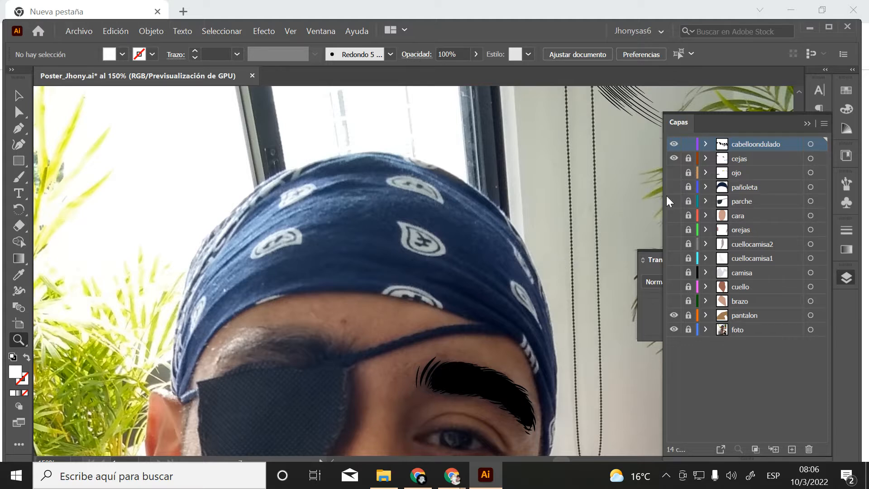
Hide the cejas and cabelloondulado layers and add a new top layer named pañoleta2
left_click(674, 159)
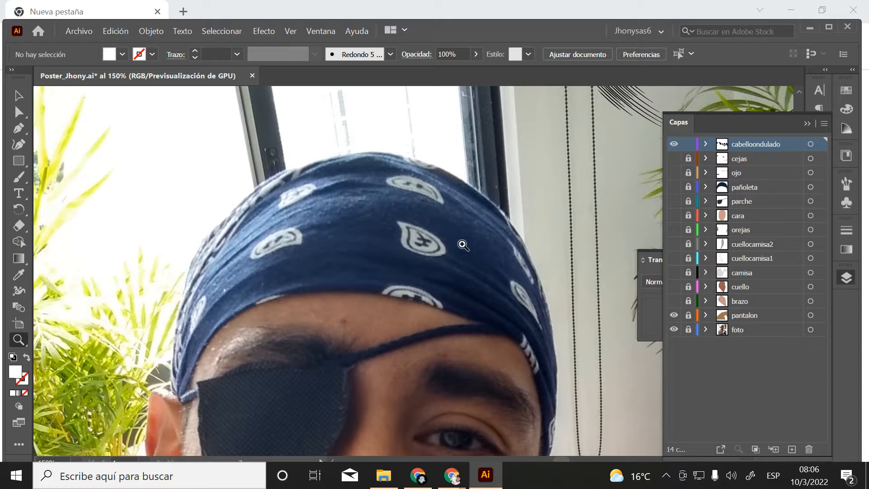
left_click(674, 144)
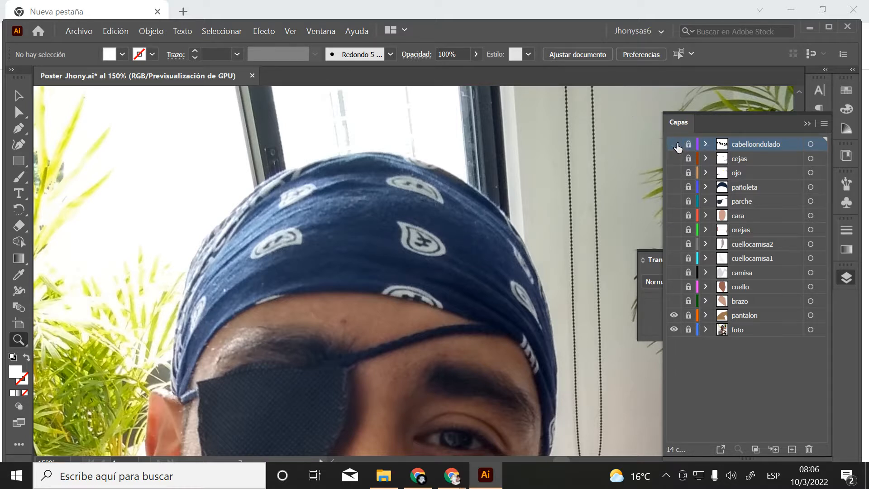
left_click(792, 449)
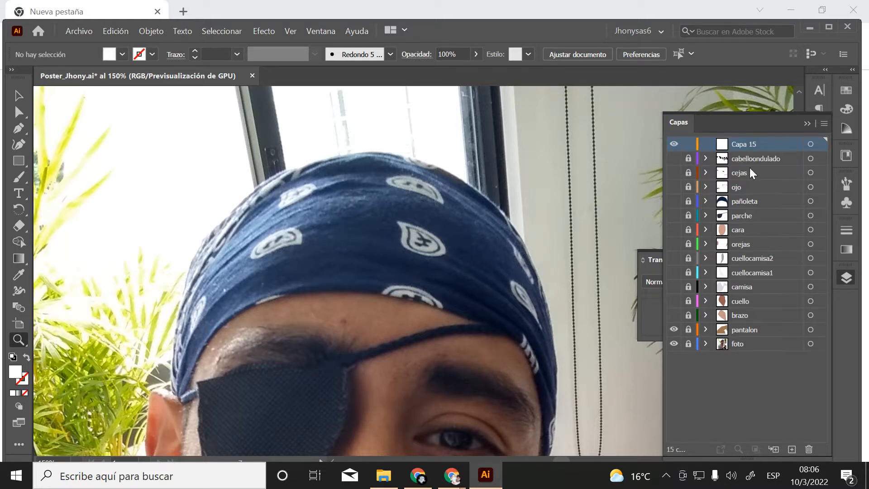
double_click(743, 144)
left_click(745, 161)
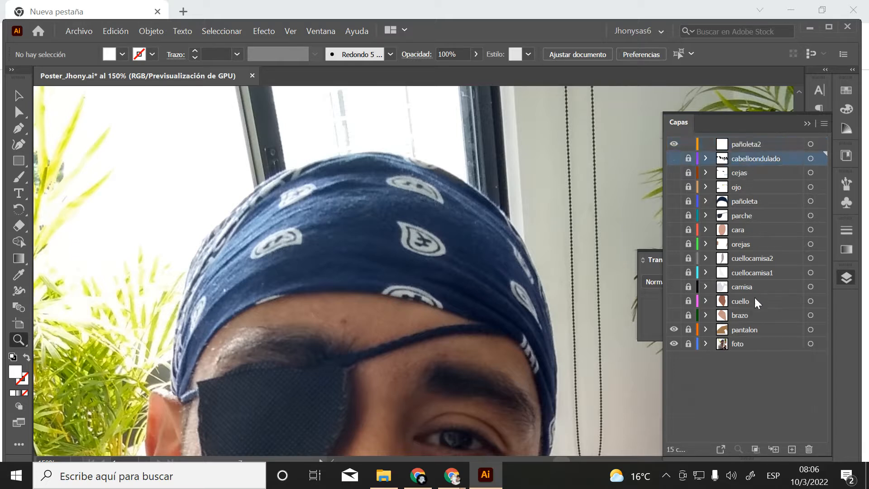
Compare the flat pañoleta shape with the bandana in the photo by showing and hiding the bandana layers
left_click(746, 200)
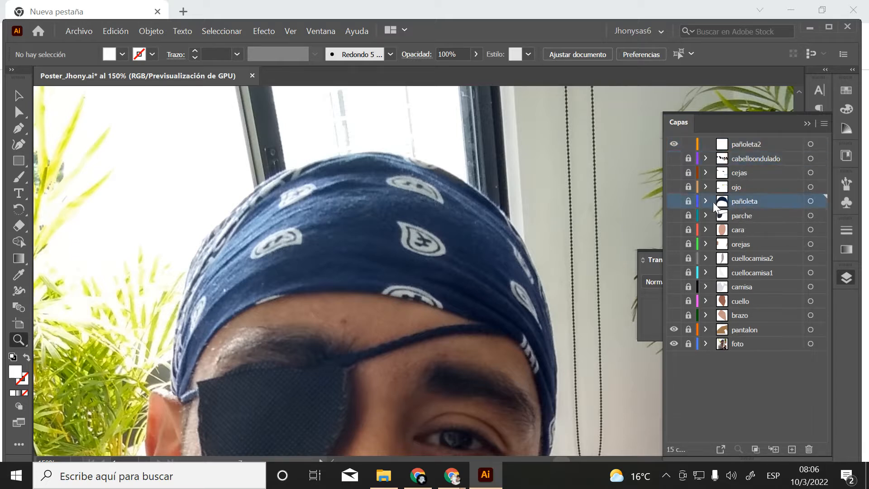
left_click(688, 202)
left_click(674, 202)
left_click(675, 201)
left_click(674, 201)
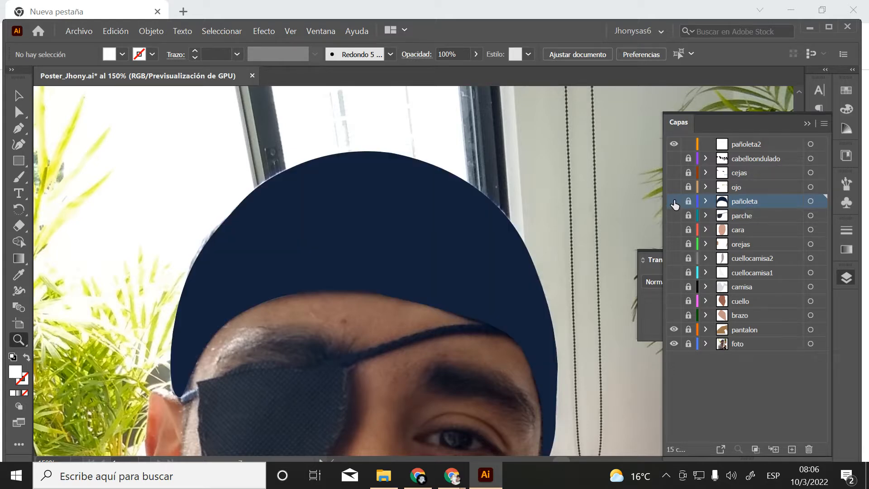
left_click(674, 202)
left_click(674, 144)
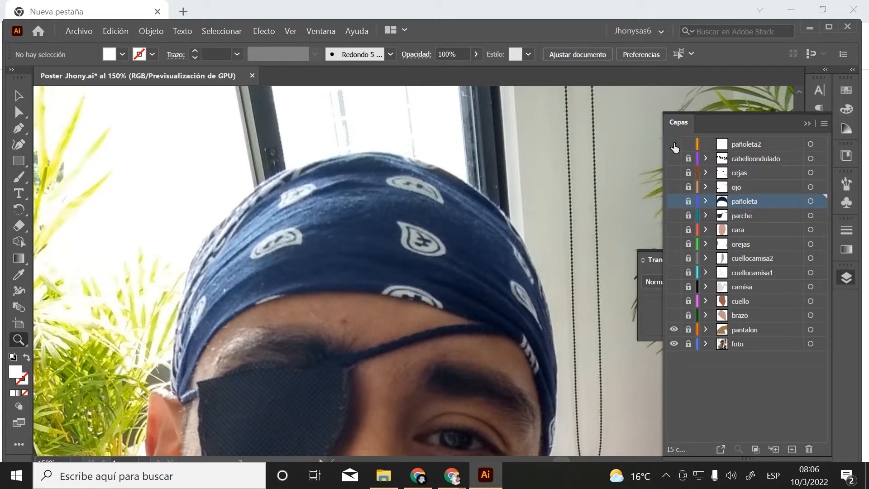
left_click(674, 144)
On the pañoleta2 layer, draw a white circle over the bandana beside the central teardrop motif
left_click(748, 145)
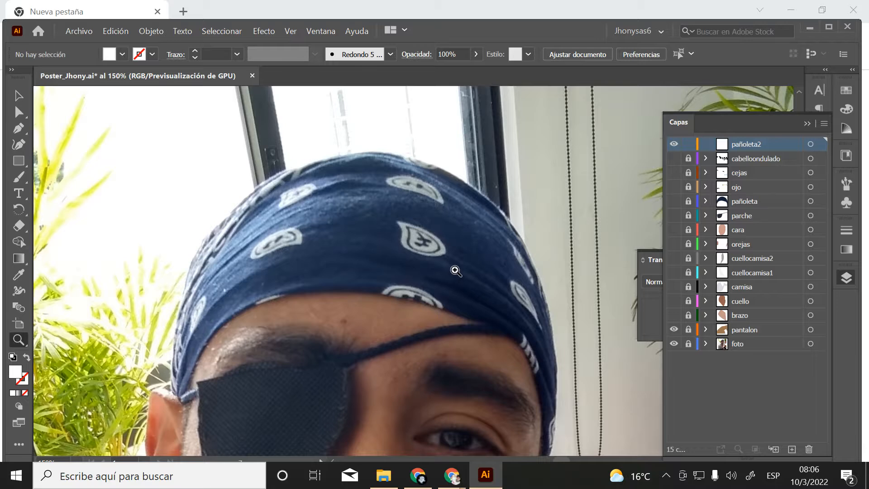
left_click_drag(413, 228, 497, 367)
left_click_drag(531, 333, 404, 316)
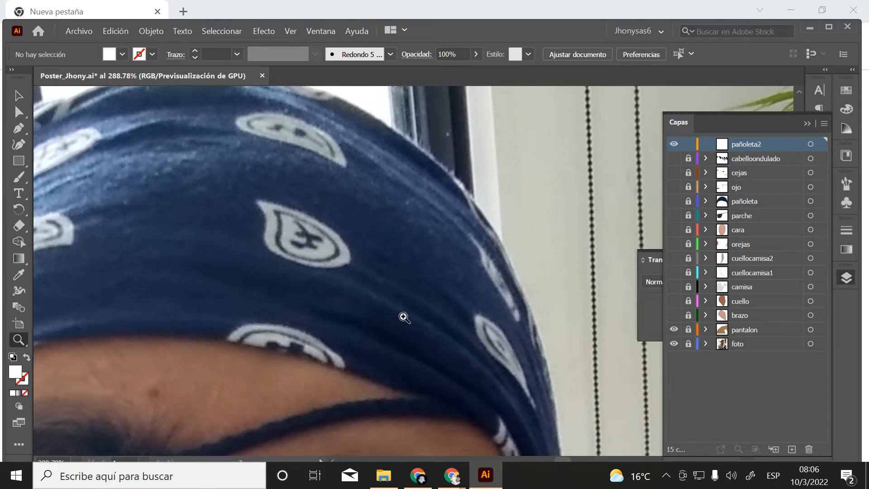
left_click(397, 275)
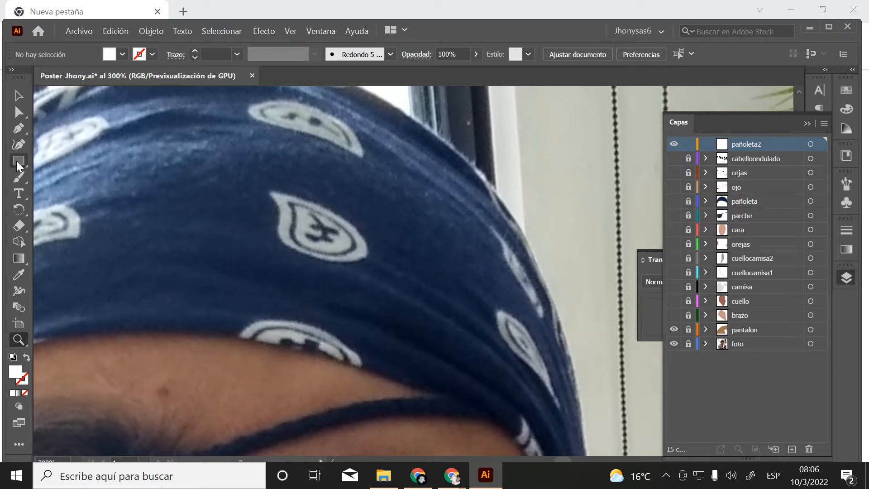
left_click_drag(19, 166, 64, 177)
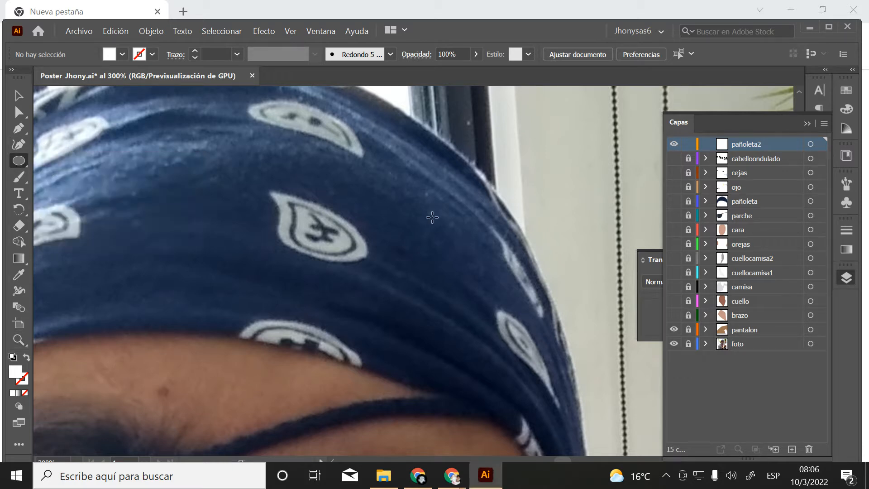
mouse_move(432, 211)
left_mouse_down()
mouse_move(524, 310)
mouse_move(535, 310)
left_mouse_up()
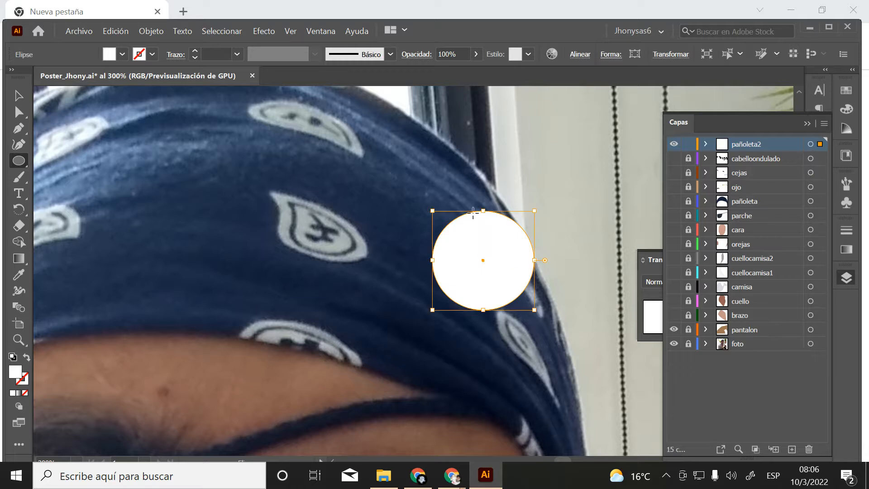
Reshape the white circle into a teardrop by pulling out its top anchor point and bending the point's handles to form a curved tip
left_click(19, 112)
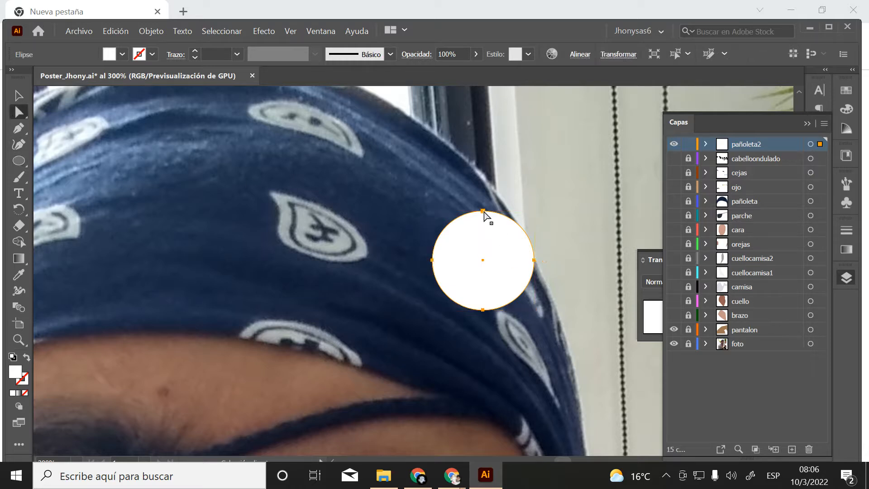
mouse_move(483, 212)
left_mouse_down()
mouse_move(449, 174)
mouse_move(439, 188)
mouse_move(471, 203)
left_mouse_up()
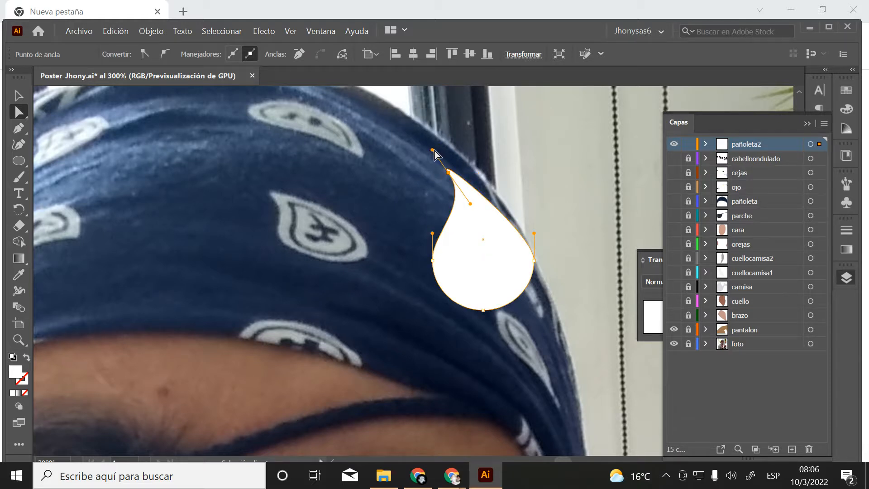
left_click_drag(433, 151, 498, 180)
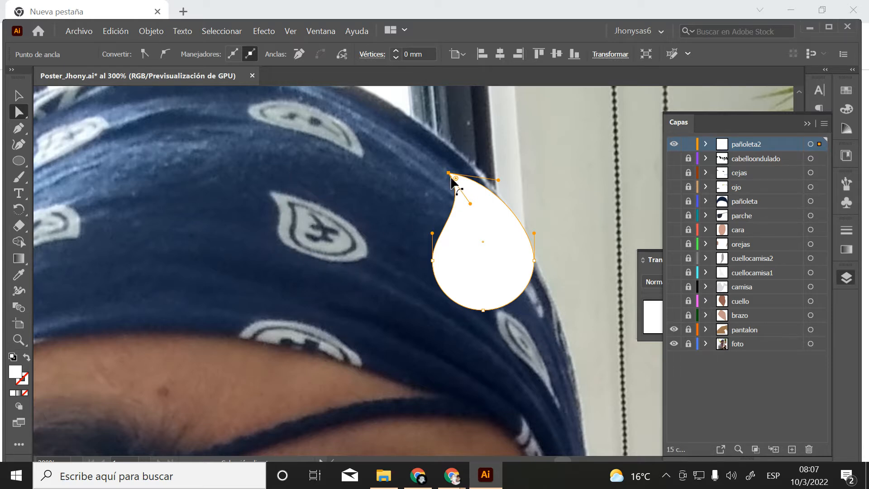
left_click_drag(449, 173, 448, 164)
Move the white teardrop closer to the bandana's central motif and scale it down proportionally
left_click(19, 95)
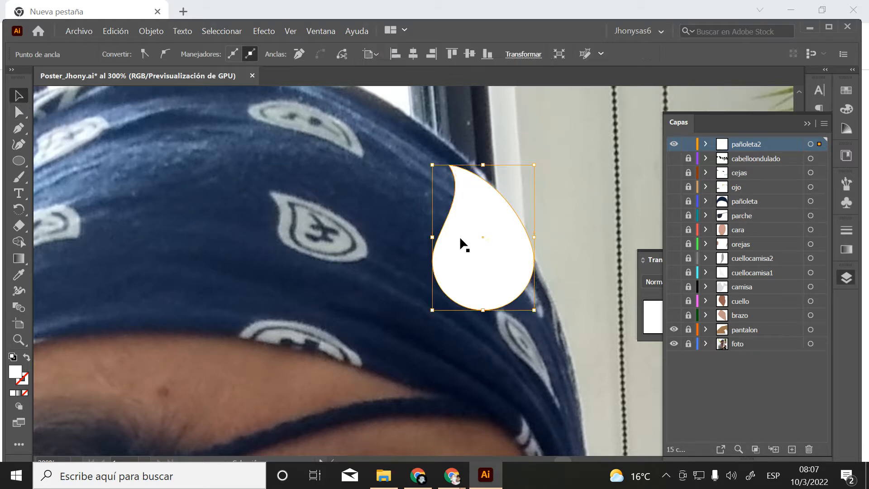
left_click_drag(488, 264, 462, 292)
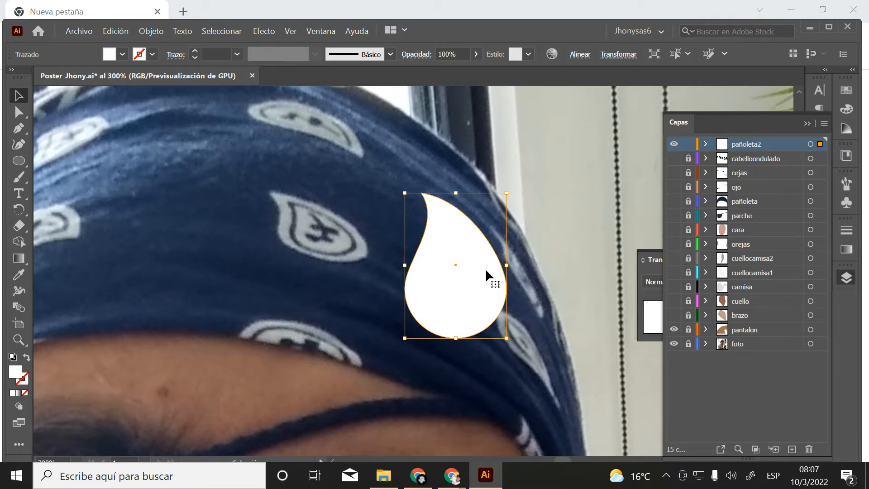
left_click_drag(507, 194, 495, 209)
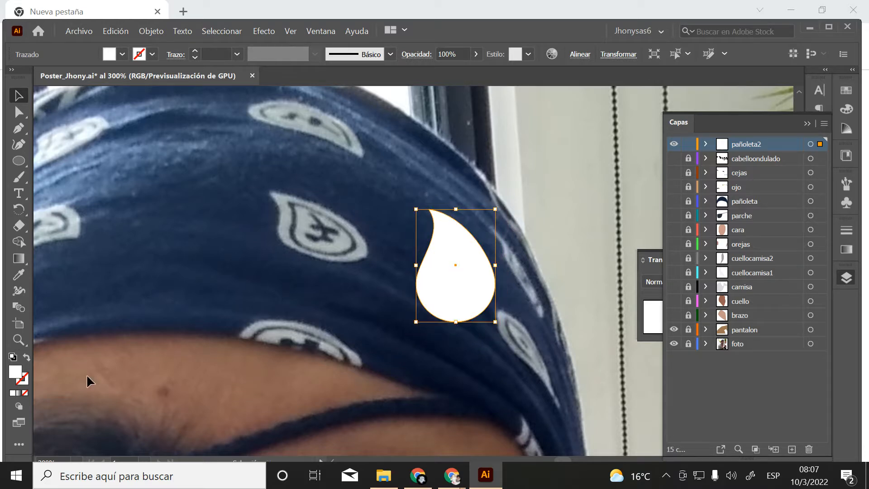
Give the white teardrop a bright blue outline with a 4 pt stroke weight
left_click_drag(14, 373, 25, 381)
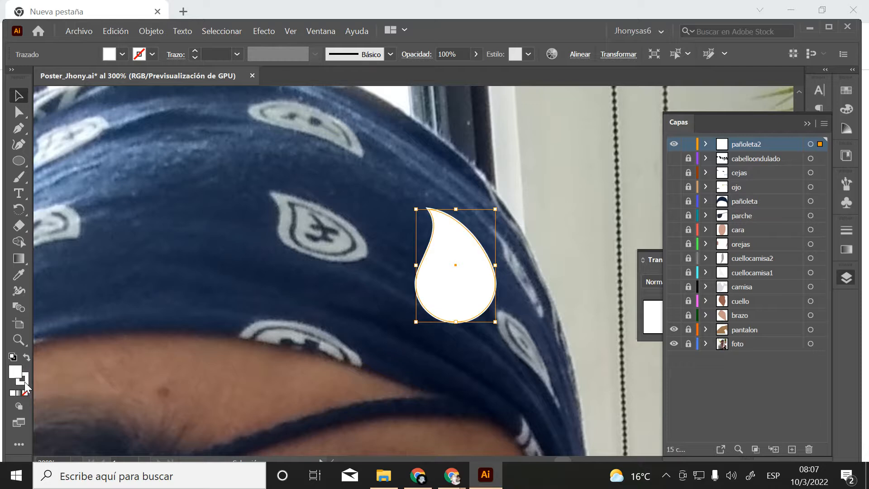
left_click(20, 382)
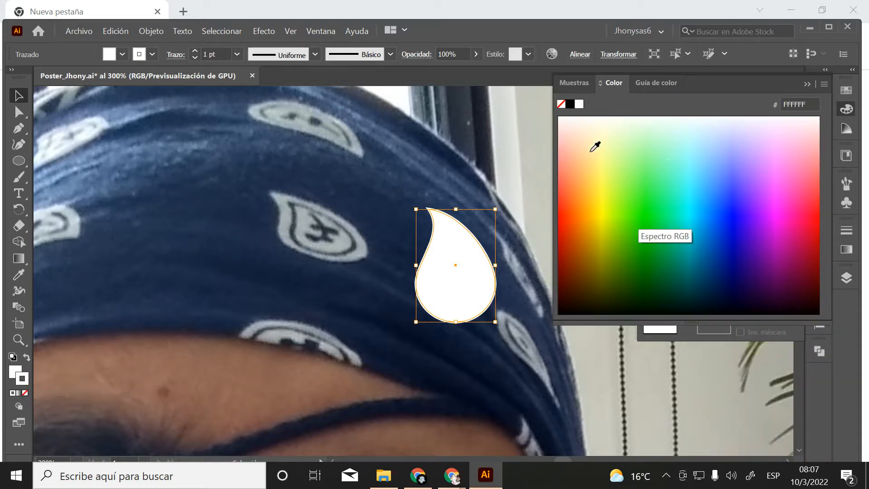
left_click(704, 220)
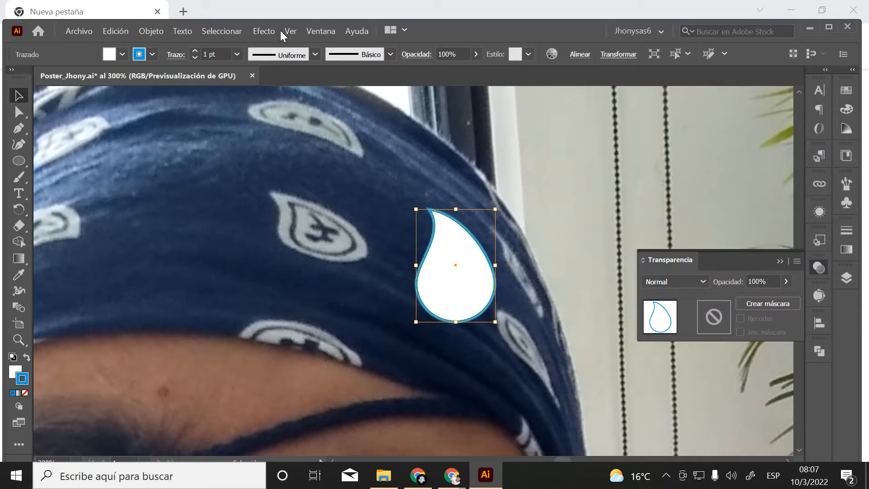
left_click(195, 51)
left_click(194, 51)
left_click(194, 51)
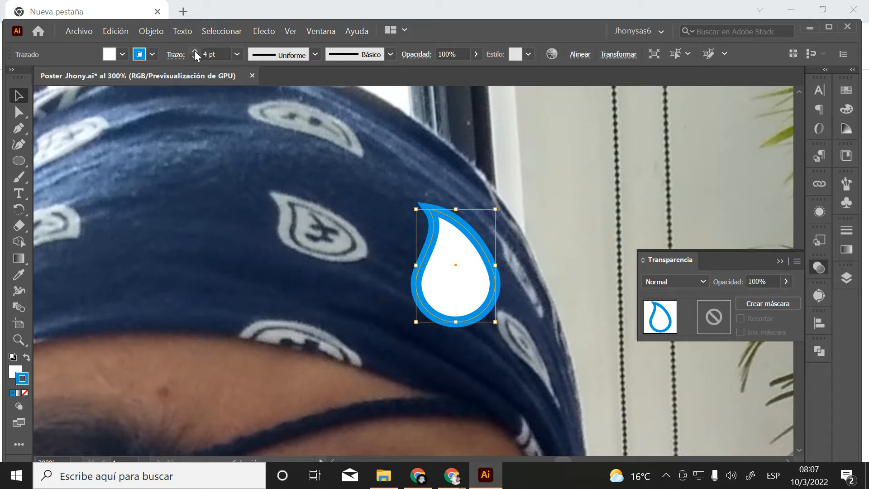
Try a 5 pt outline on the teardrop and return it to 4 pt
left_click(195, 51)
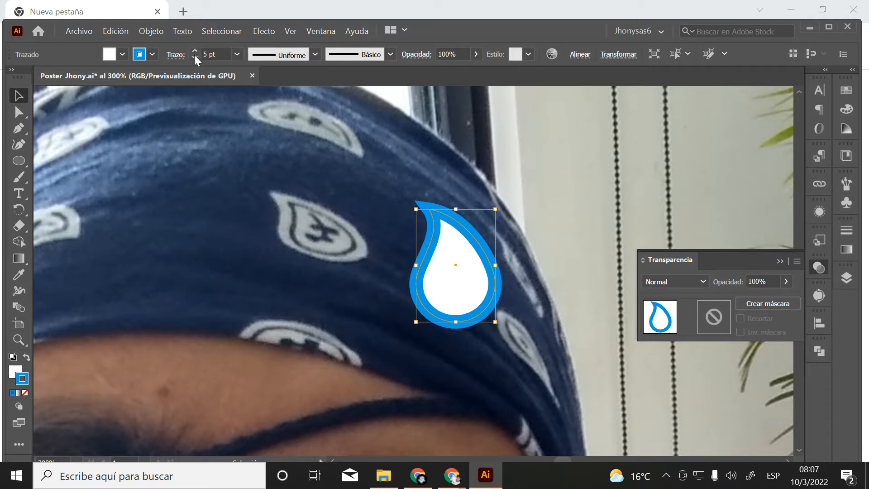
left_click(194, 57)
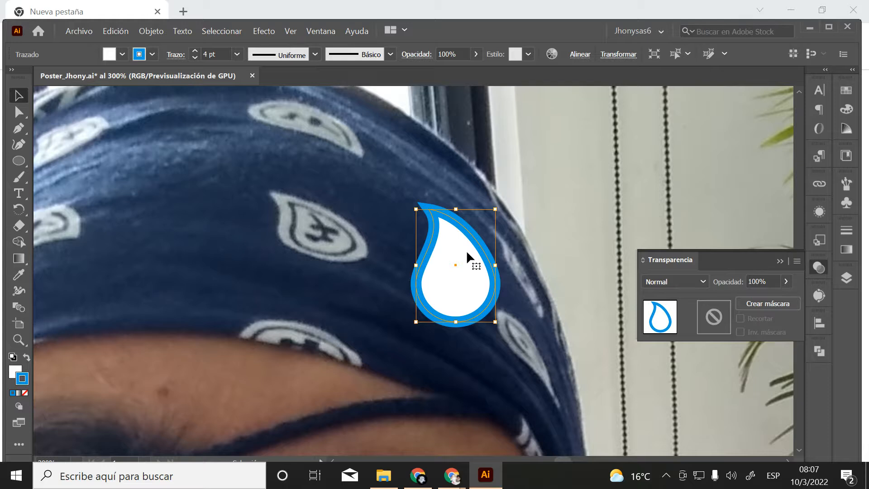
Adjust the direction handle at the teardrop's tip to reshape the upper right curve into a sharper point
key("z")
left_click(510, 297)
left_click(398, 265)
left_click_drag(398, 265, 442, 297)
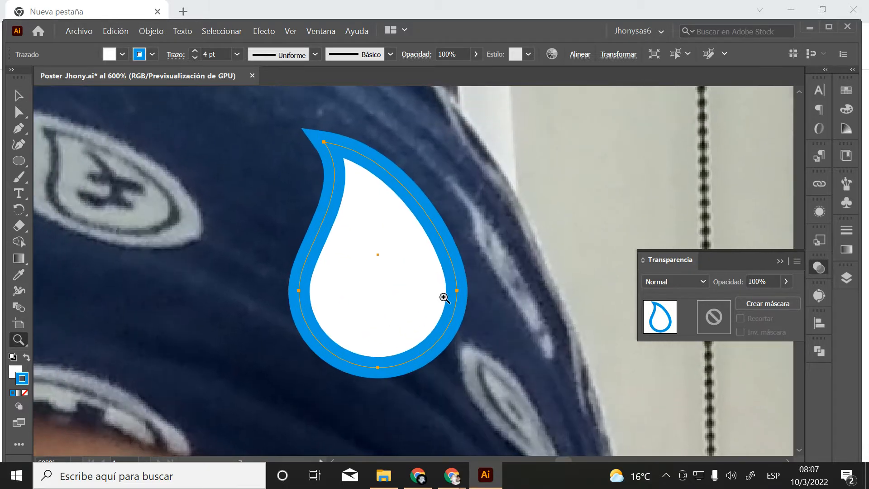
key("v")
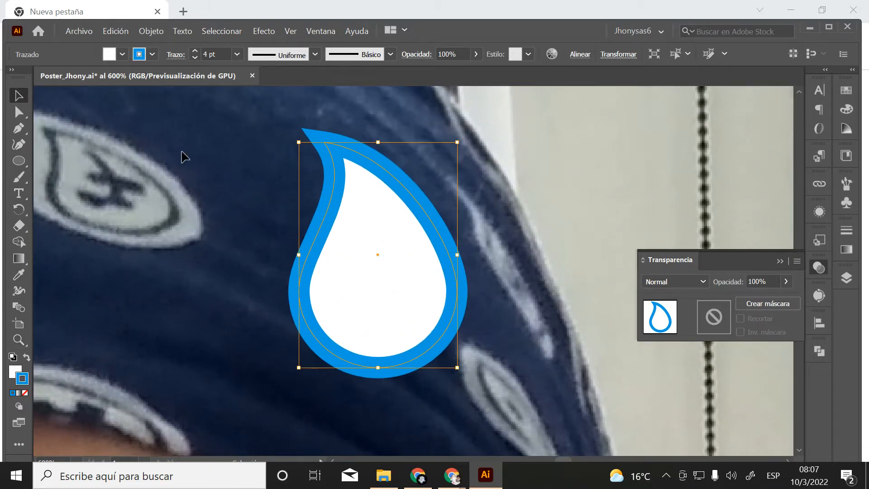
left_click(14, 114)
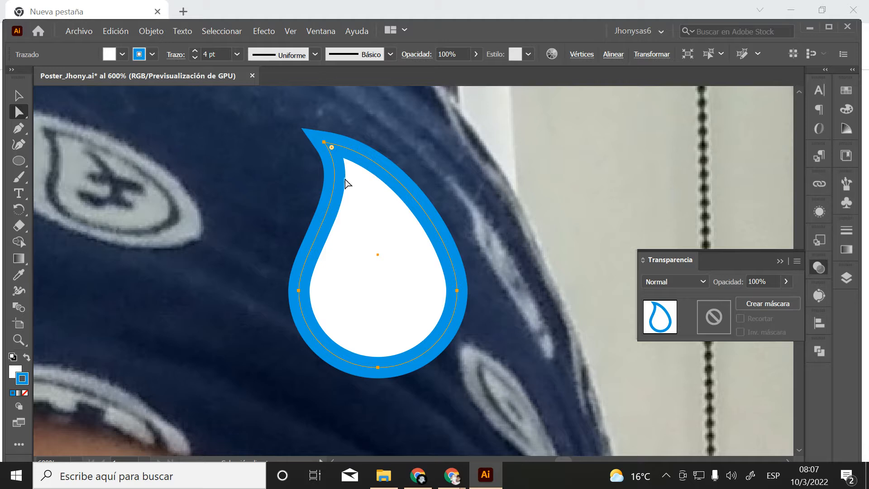
left_click(325, 144)
left_click(405, 159)
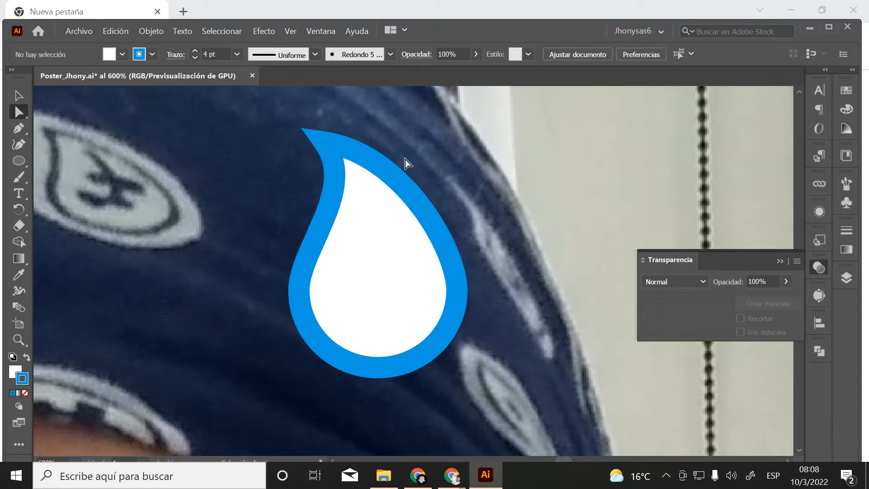
left_click(332, 151)
left_click_drag(333, 152, 420, 173)
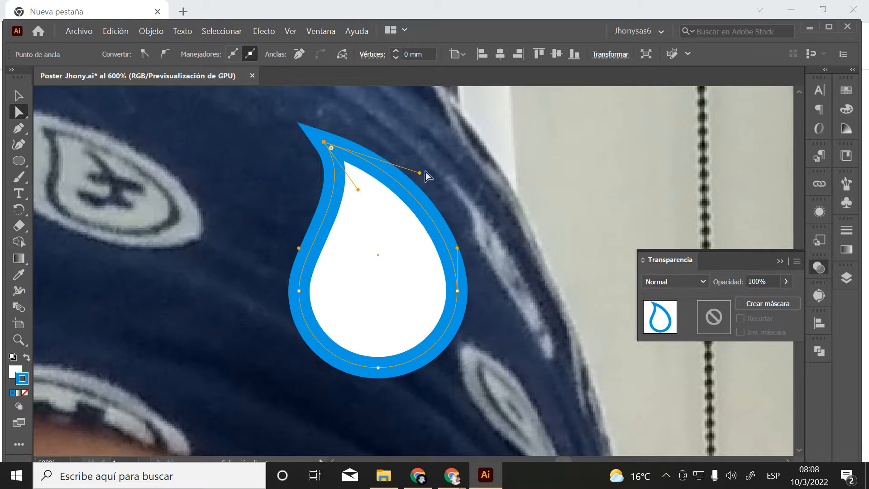
left_click(457, 163)
Duplicate the blue-outlined teardrop to the right of the original
scroll(457, 162, "down", 2)
scroll(449, 186, "up", 2)
key("v")
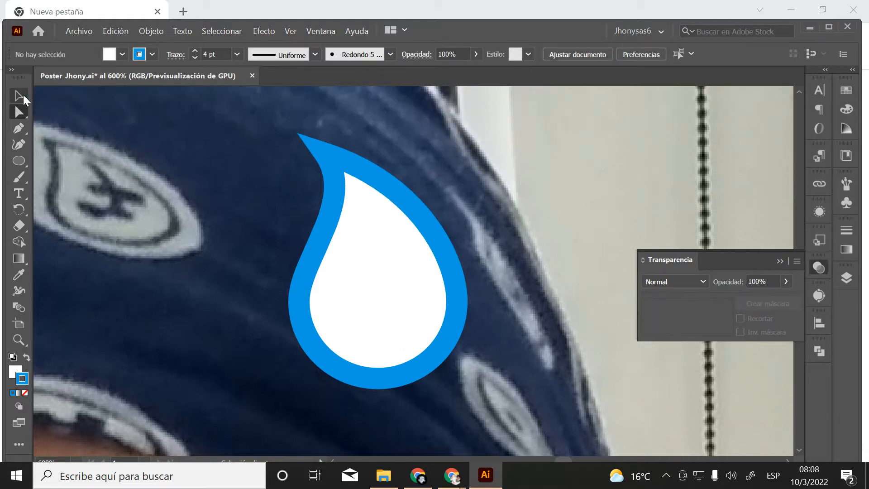
left_click(372, 229)
left_click(372, 229)
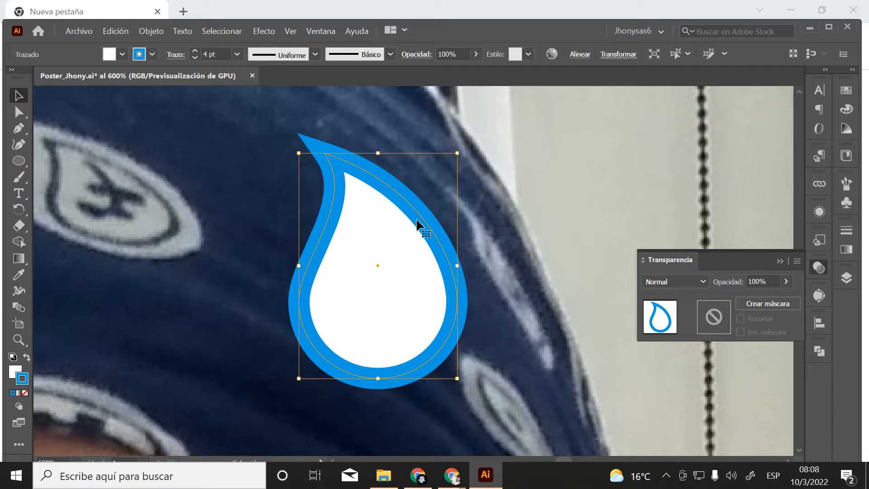
left_click_drag(394, 298, 596, 299)
Expand the original teardrop with both Relleno and Trazo included
left_click(379, 307)
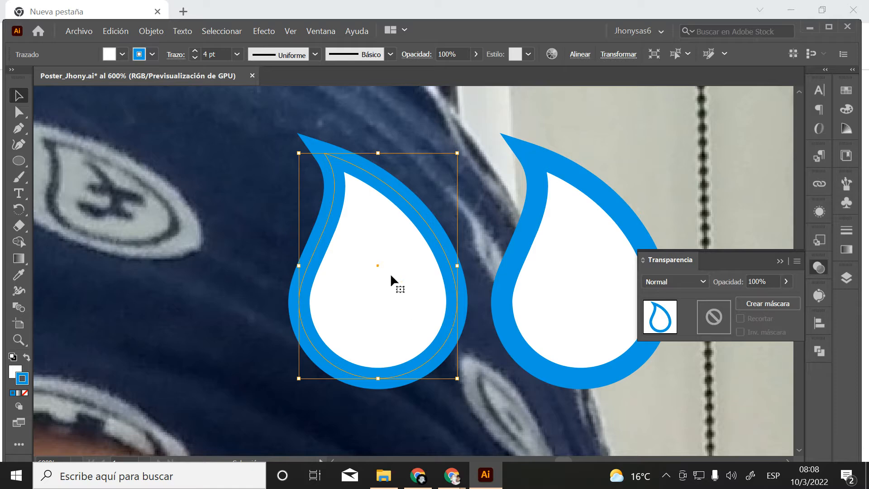
left_click(147, 31)
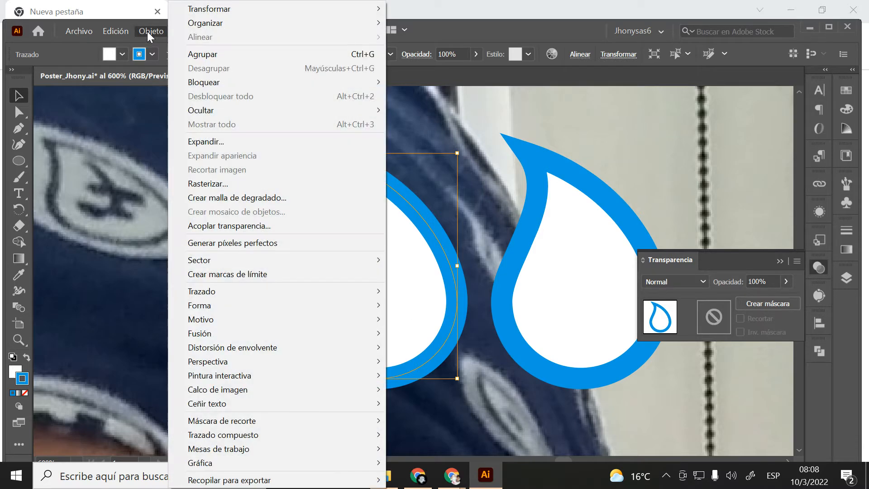
left_click(208, 140)
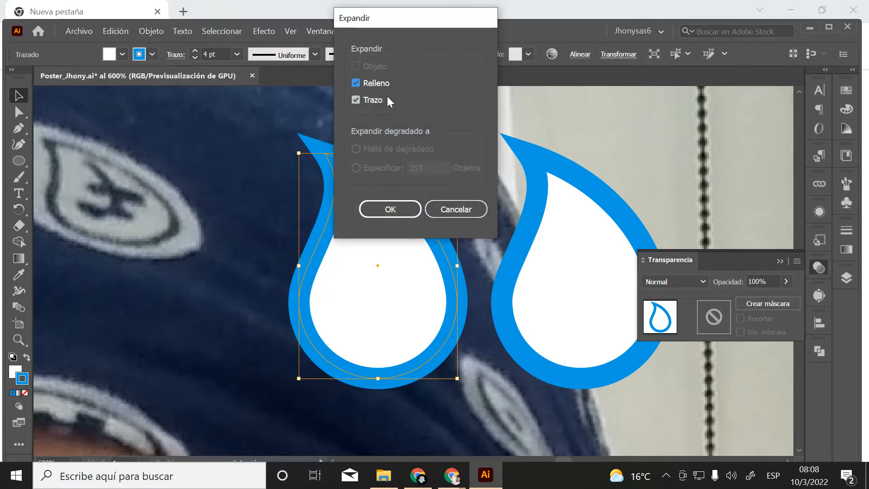
left_click(388, 209)
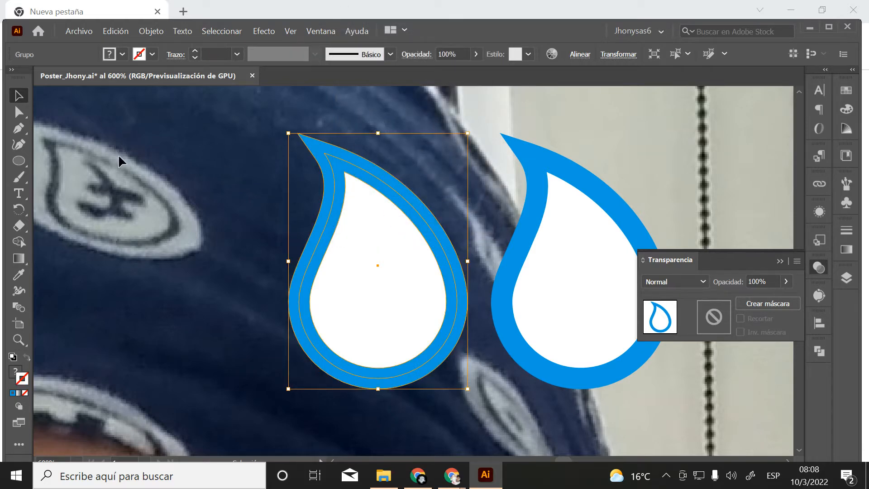
Try moving the white fill out of the expanded teardrop's blue outline, and undo the move
left_click(291, 239)
left_click(379, 262)
left_click(22, 112)
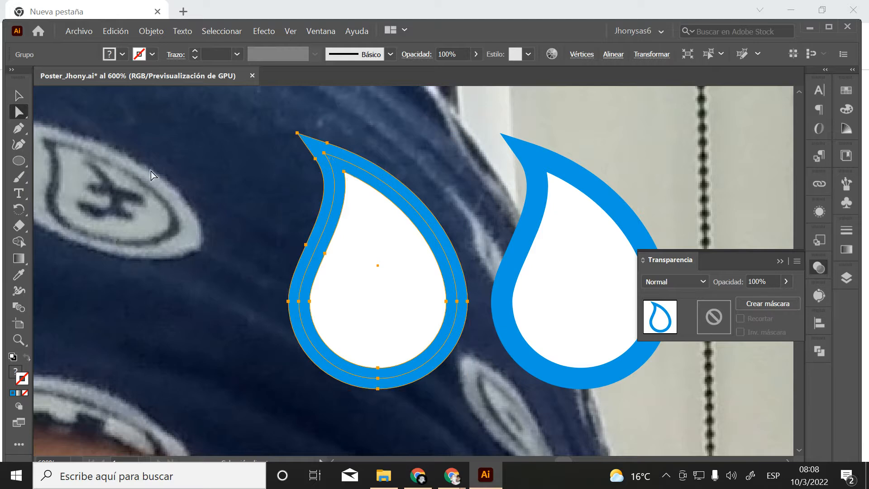
left_click(151, 175)
left_click(378, 268)
left_click_drag(388, 271, 194, 263)
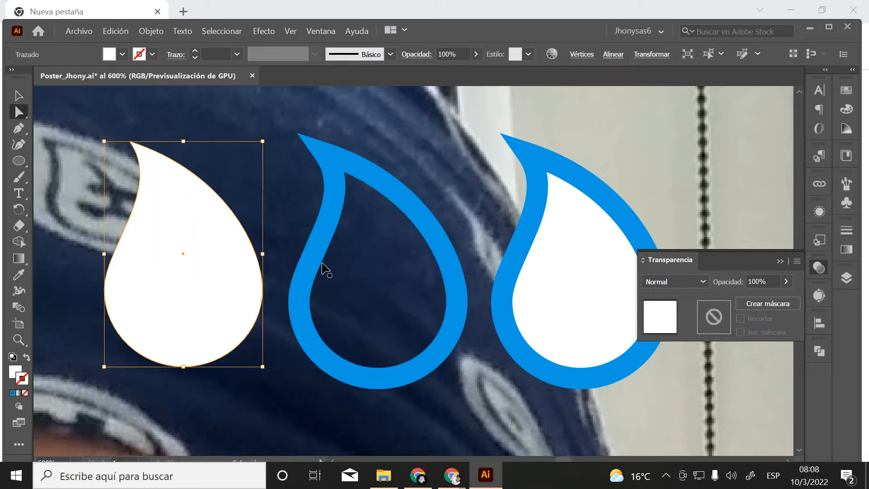
key("ctrl+z")
Inspect the expanded outline and fill paths up close, try shifting the white fill slightly, and undo the shift
left_click(322, 235)
left_click(323, 236)
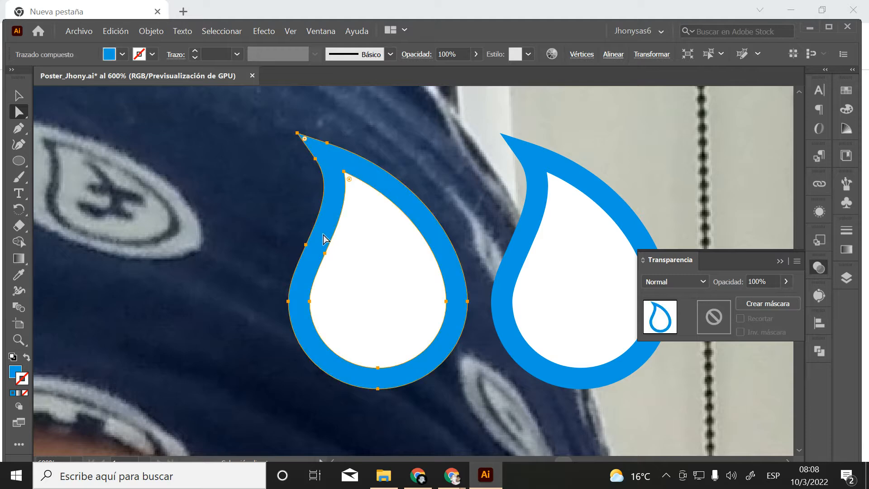
key("ctrl+space")
left_click_drag(320, 219, 466, 320)
left_click(462, 324)
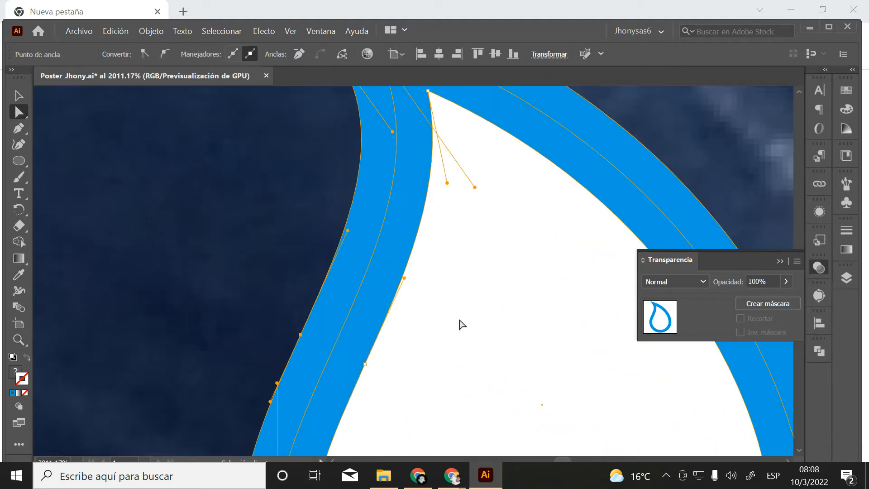
left_click(462, 300)
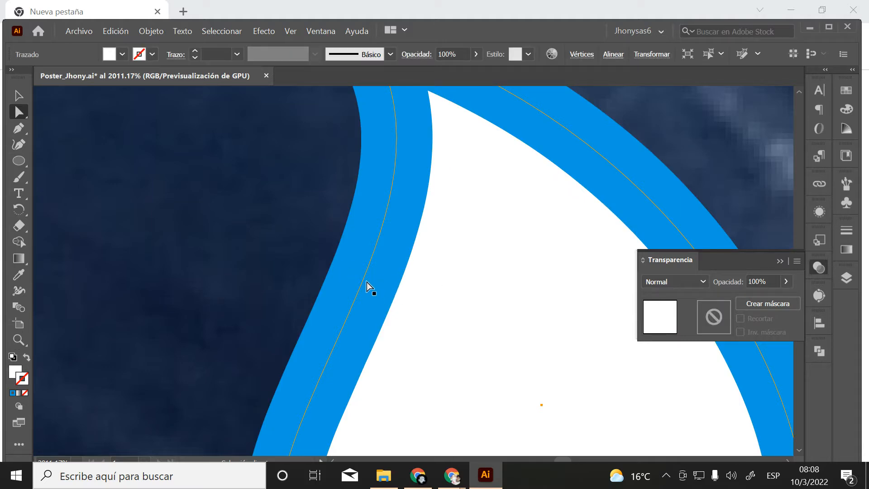
left_click(275, 259)
left_click_drag(484, 310, 433, 307)
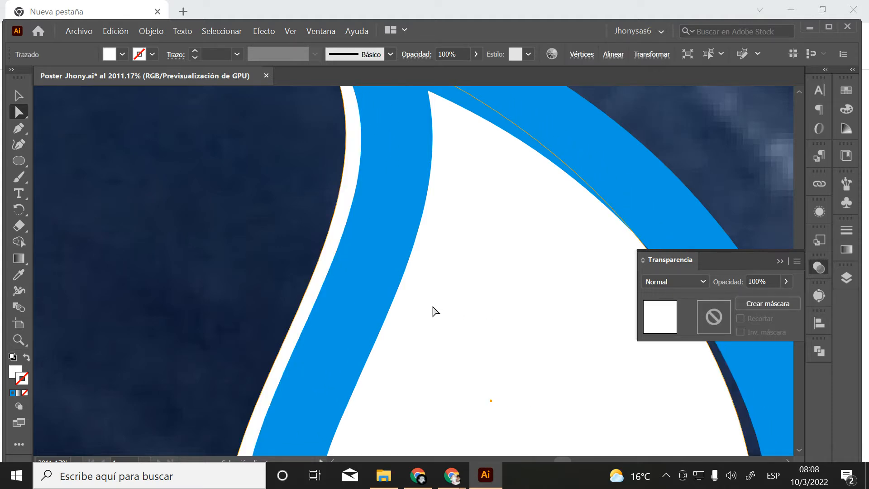
key("ctrl+z")
key("z")
left_click(477, 294, "alt")
left_click(474, 299, "alt")
left_click(474, 298, "alt")
left_click(474, 299, "alt")
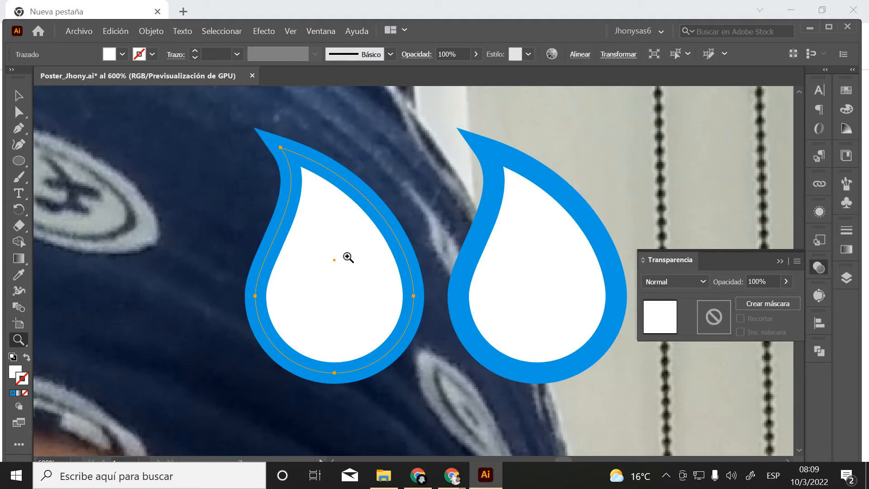
Divide the expanded teardrop group with the Pathfinder's Dividir operation
key("v")
left_click(231, 193)
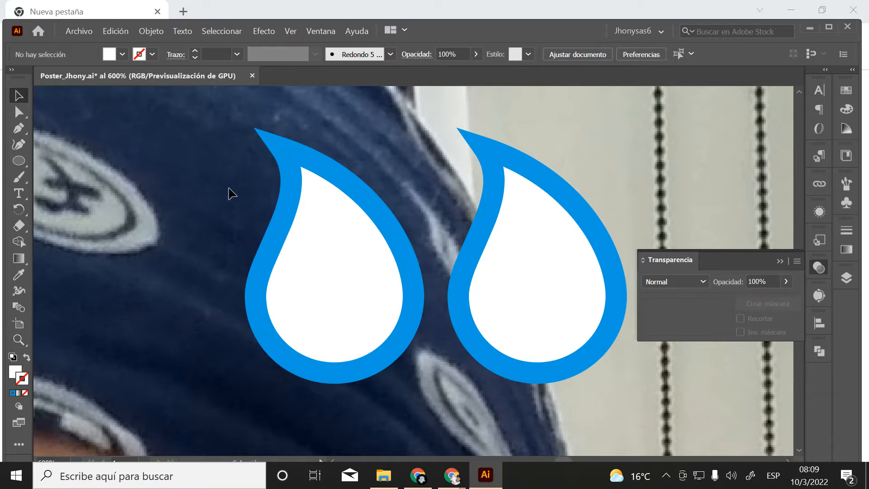
left_click(410, 283)
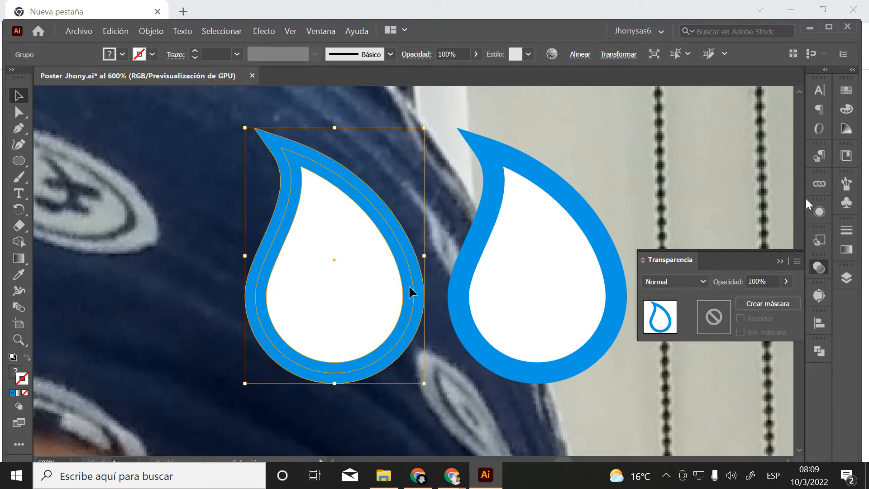
left_click(819, 351)
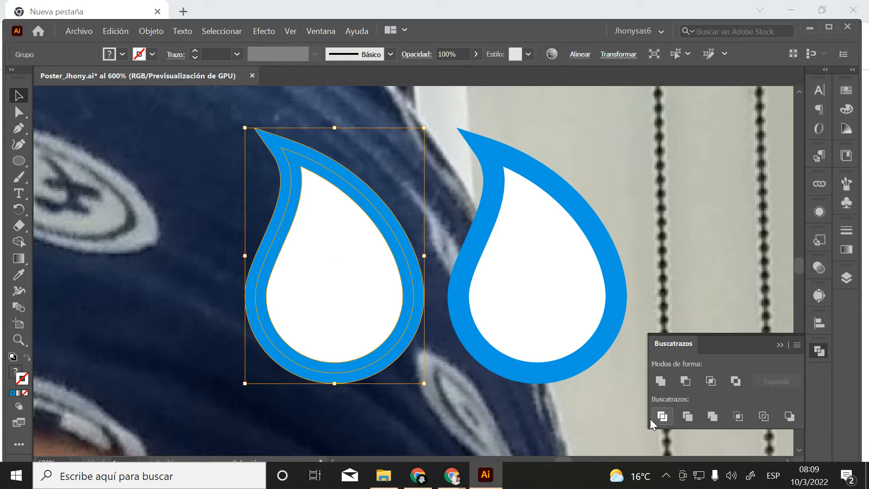
left_click(217, 166)
Ungroup the divided teardrop into separate pieces
left_click(285, 196)
right_click(318, 202)
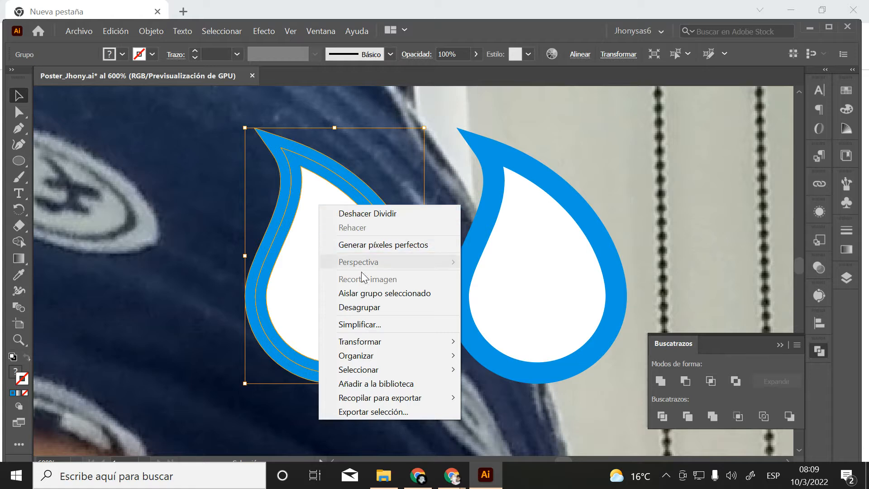
left_click(364, 305)
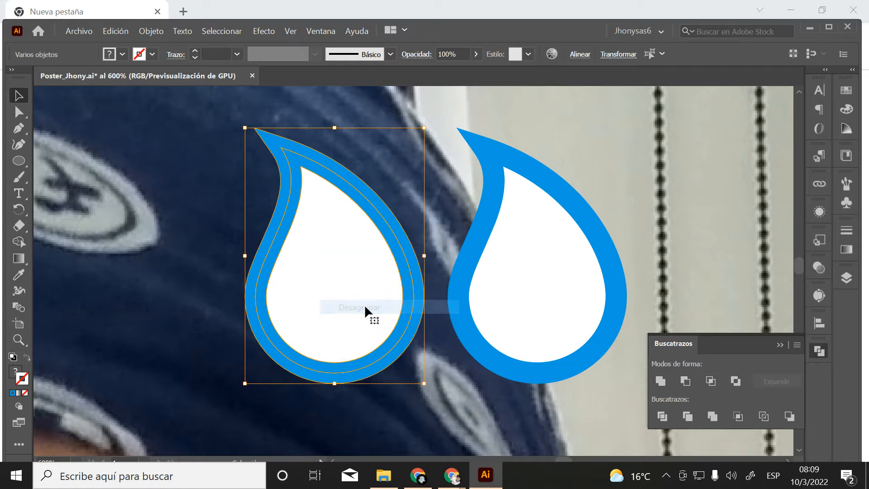
left_click(190, 147)
Pull the inner band of the divided teardrop's blue outline away from the shape and delete it
left_click(18, 112)
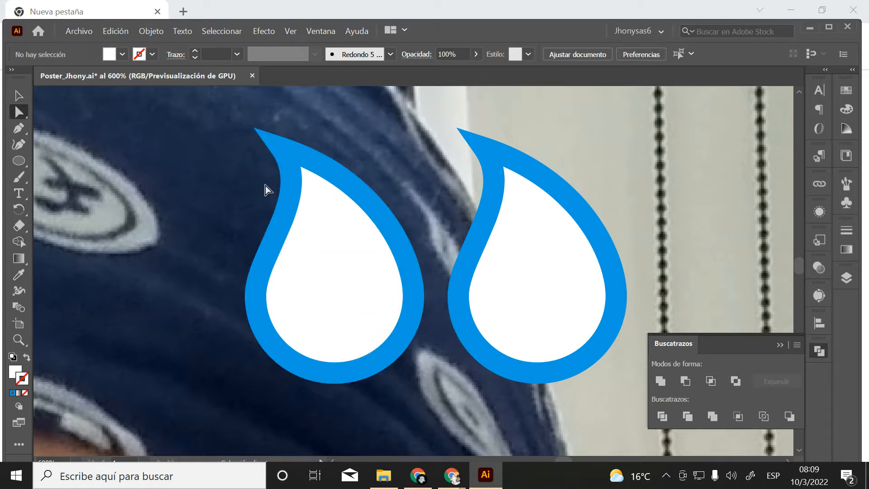
left_click(300, 166)
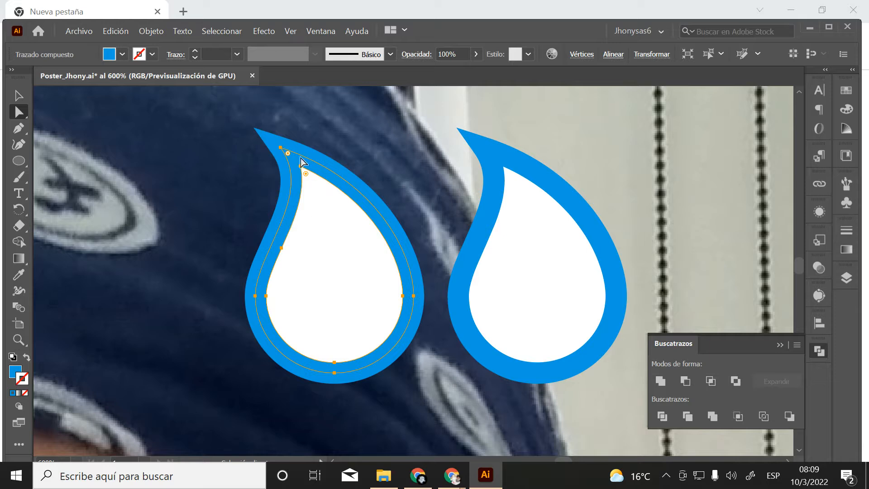
left_click_drag(313, 172, 113, 173)
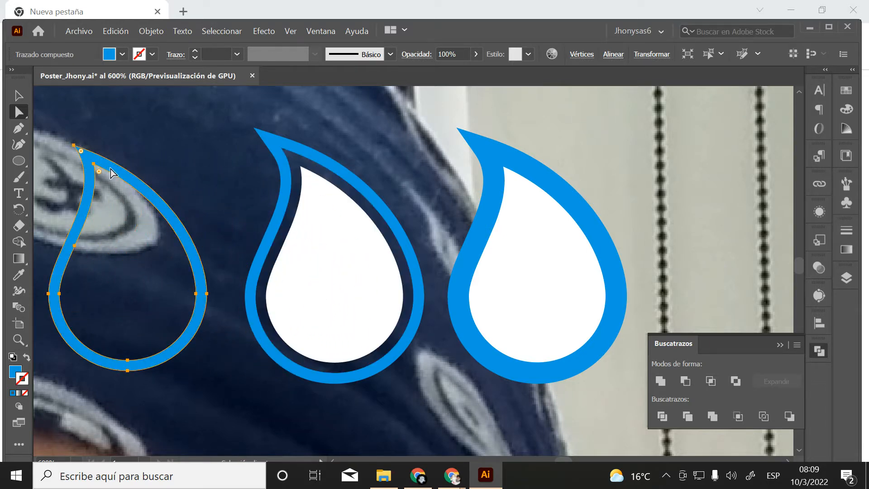
key("Delete")
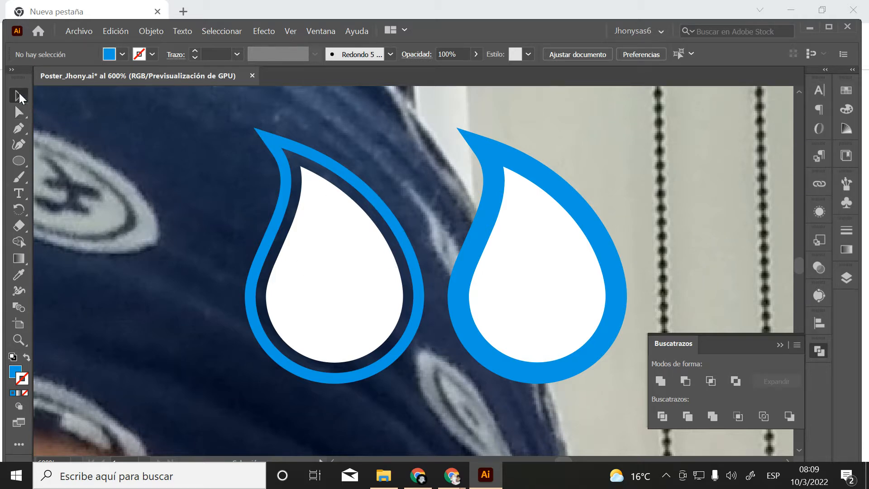
Remove the blue stroke from the duplicate teardrop and move it over the bandana's central motif
left_click(19, 96)
left_click(574, 262)
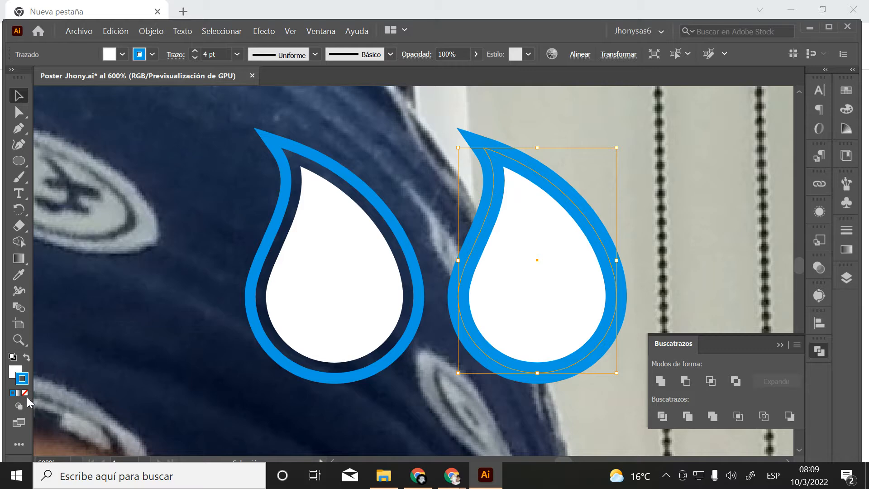
left_click(25, 392)
mouse_move(559, 286)
left_mouse_down()
mouse_move(147, 304)
mouse_move(378, 268)
mouse_move(335, 246)
left_mouse_up()
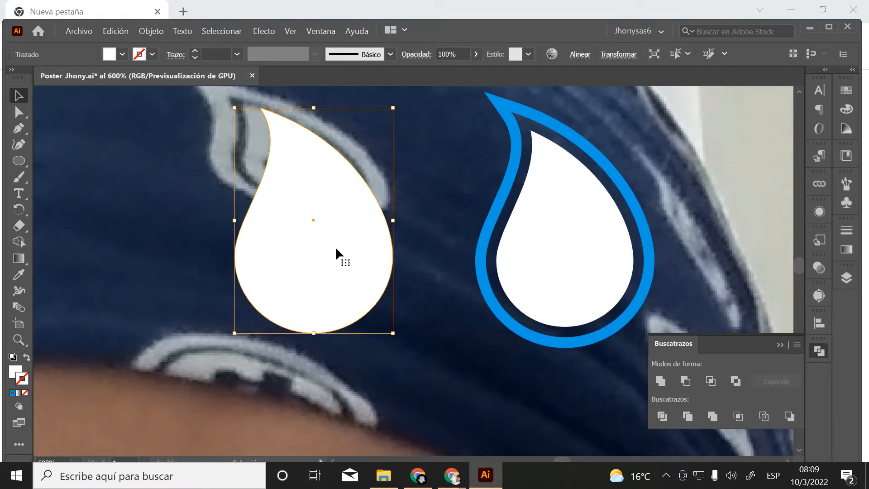
Copy the plain white teardrop in place and scale the copy down proportionally about its center
key("ctrl")
left_click_drag(394, 111, 388, 131)
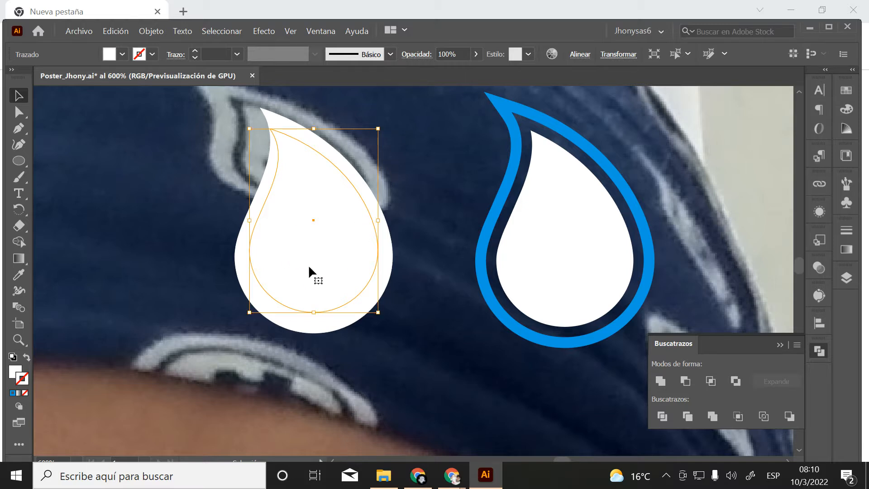
Select both nested white teardrops and move them together off the central motif to its lower left
left_click_drag(227, 183, 324, 207)
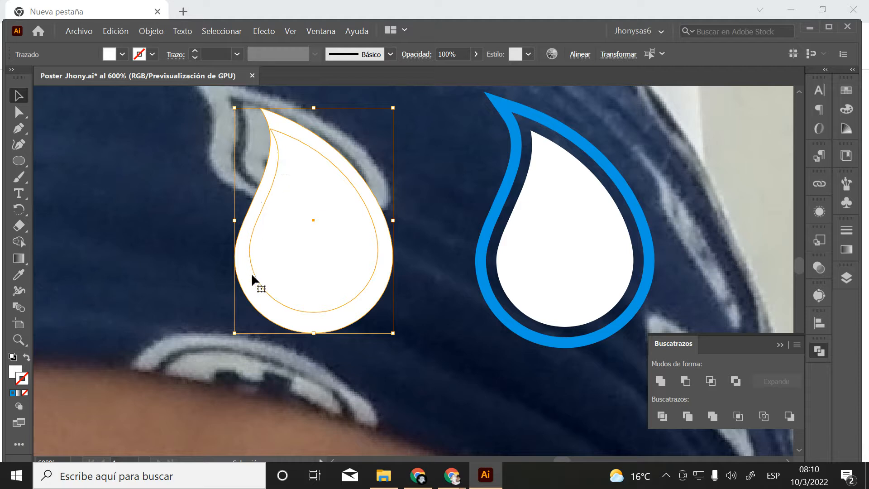
left_click_drag(325, 214, 324, 305)
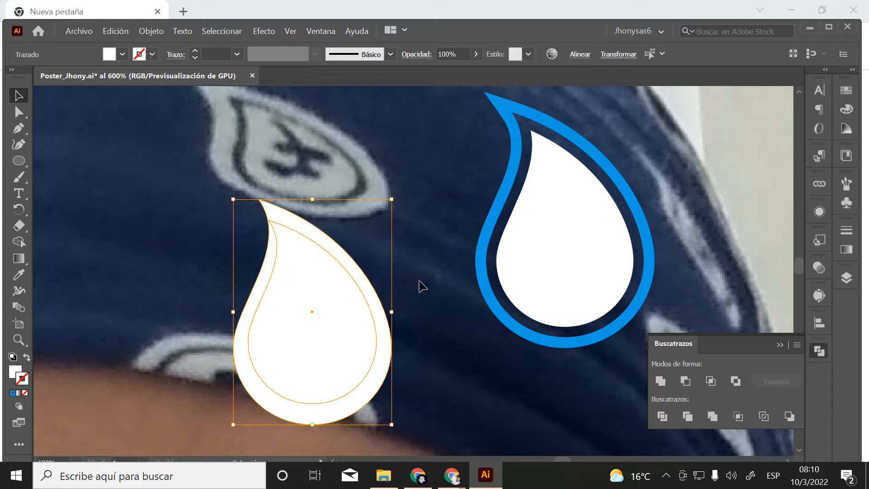
left_click_drag(211, 267, 339, 345)
left_click_drag(342, 348, 151, 317)
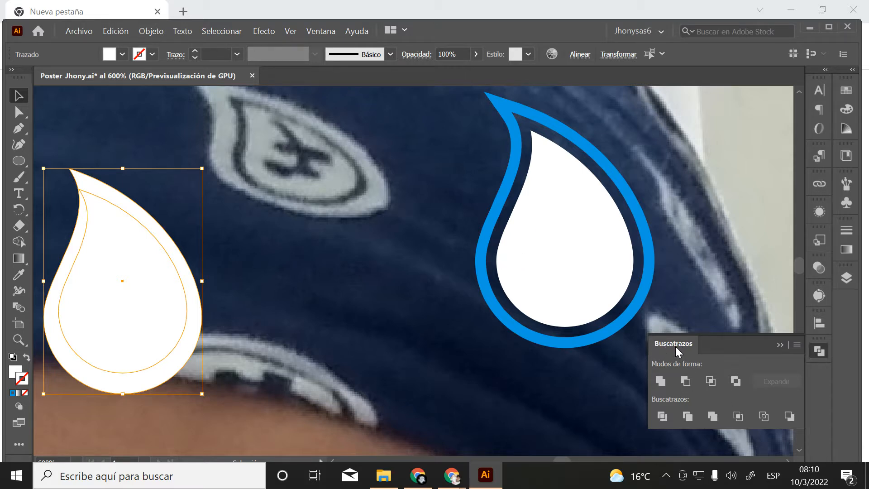
Draw a curved stem over the sprig inside the photo's teardrop with the Pen tool and swap its white fill to the stroke
scroll(616, 260, "up", 2)
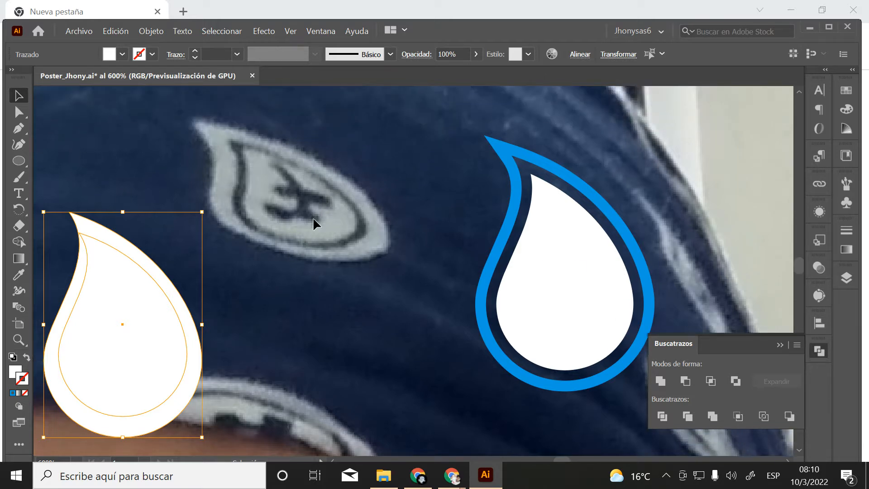
left_click(19, 129)
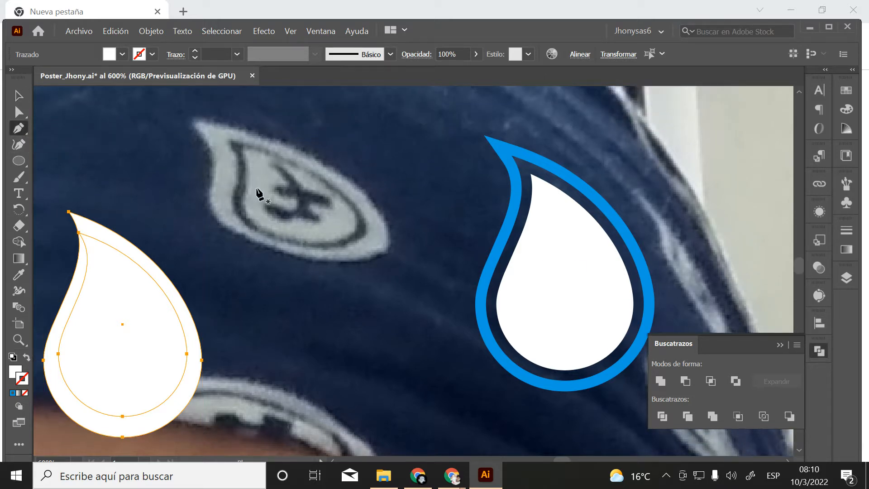
left_click(277, 170, "ctrl")
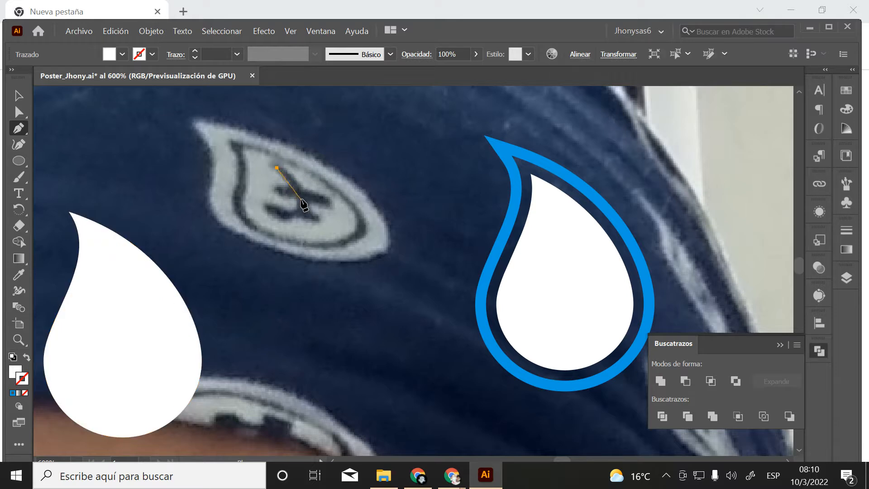
left_click_drag(301, 198, 251, 193)
left_click(26, 357)
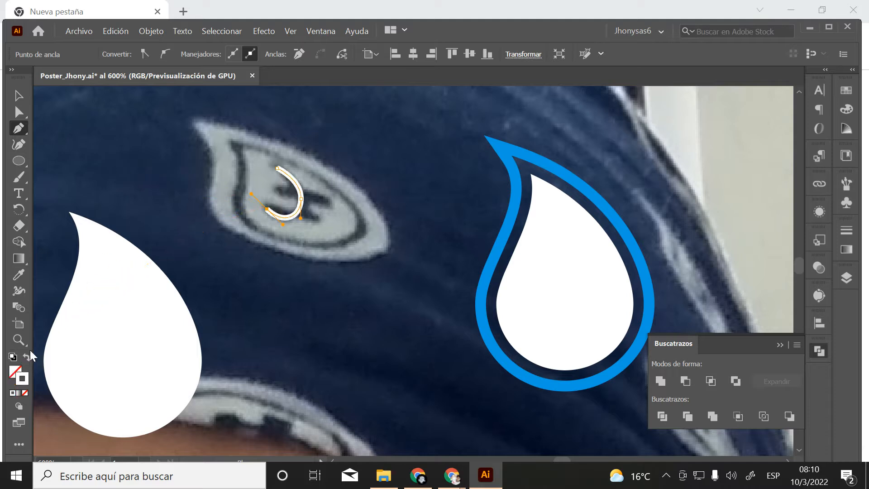
Stretch the white curve taller and place it over the photo teardrop's lower end, and recolor its stroke dark red
left_click(18, 96)
left_click_drag(300, 213, 352, 330)
left_click_drag(339, 285, 348, 206)
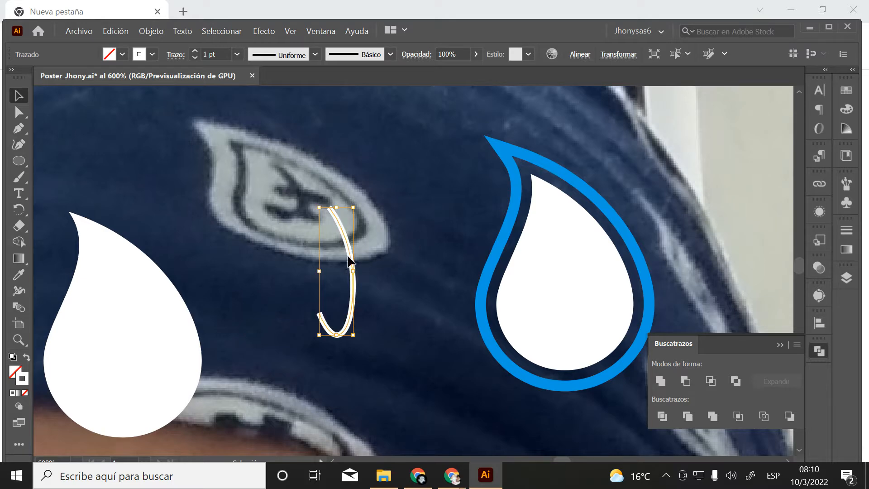
double_click(23, 380)
left_click(320, 246)
left_click(500, 163)
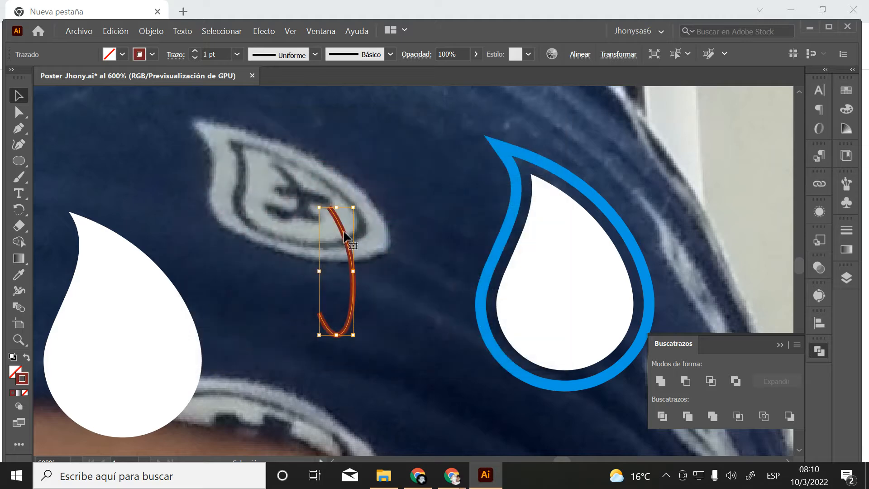
Move the red curve inside the blue-ringed white teardrop, shorten it and adjust its end anchors into a hooked stem
left_click_drag(345, 235, 562, 232)
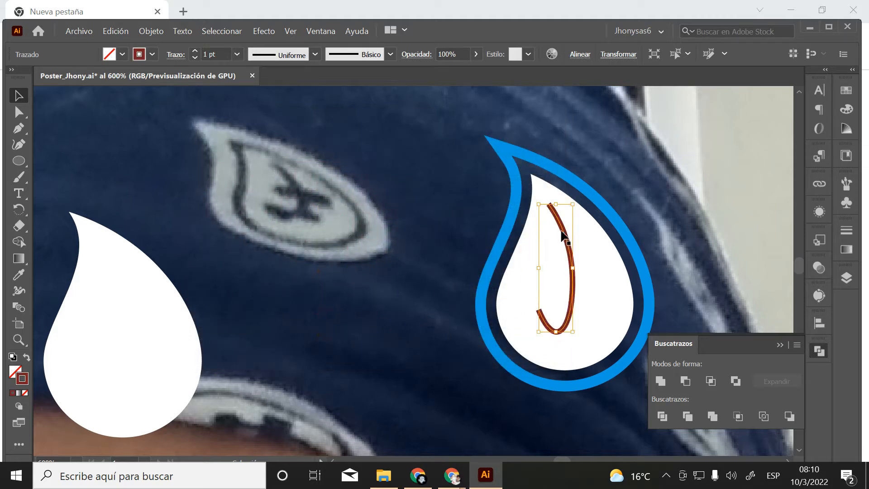
left_click_drag(556, 332, 556, 309)
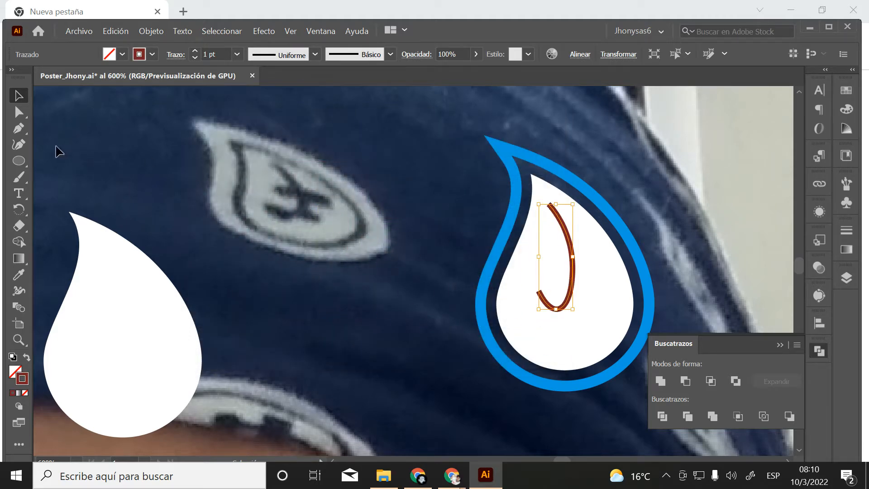
left_click(18, 112)
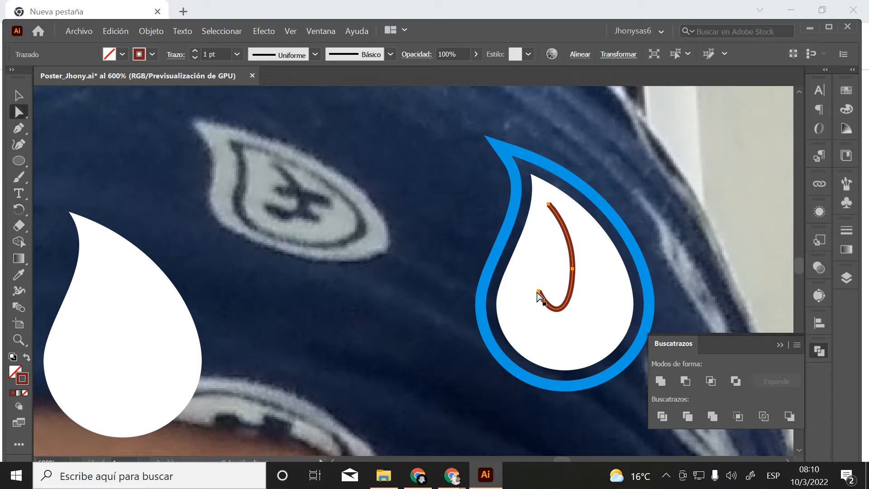
left_click_drag(538, 294, 523, 299)
left_click_drag(540, 331, 546, 325)
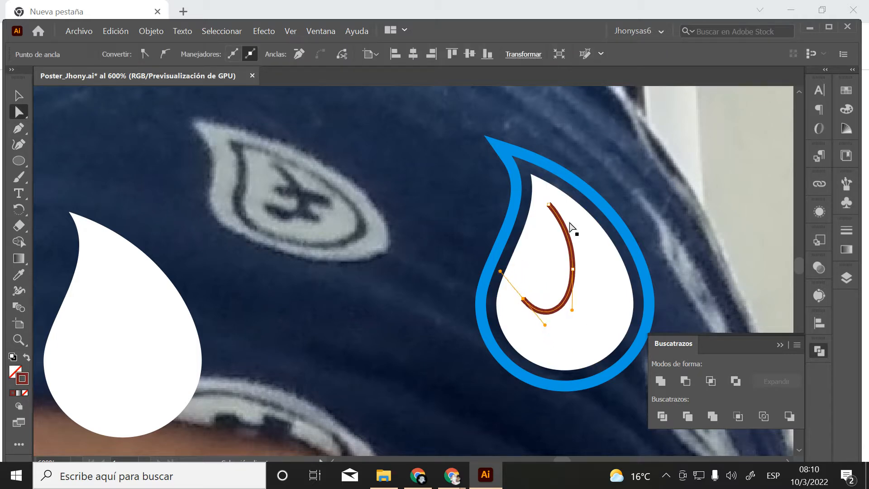
left_click(551, 208)
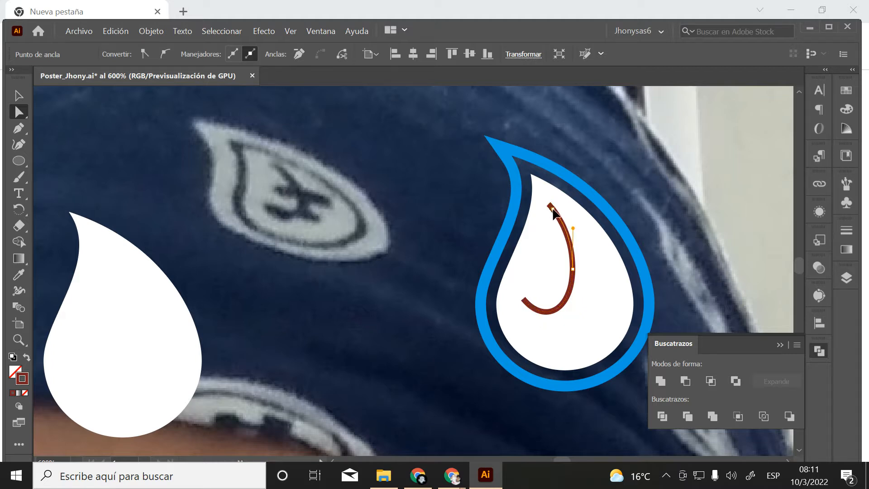
Draw an upper pair of curved branches with the Pen tool, spreading to both sides of the red stem
left_click(26, 131)
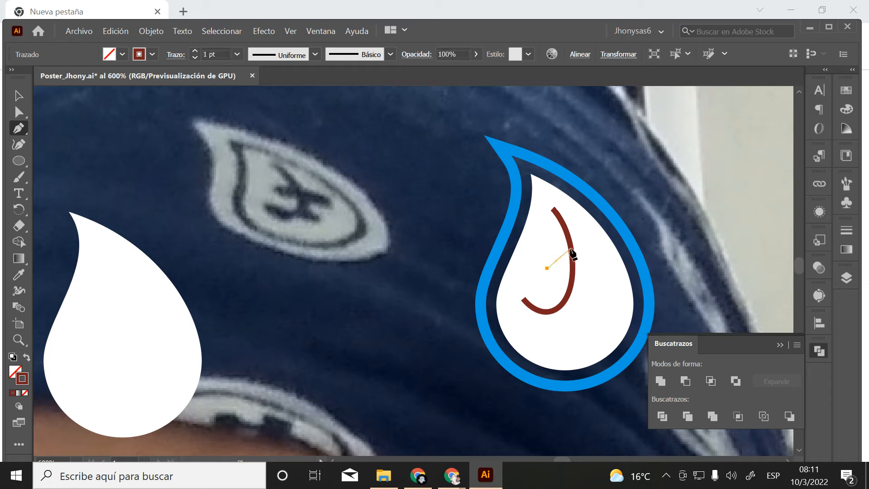
left_click_drag(569, 250, 572, 230)
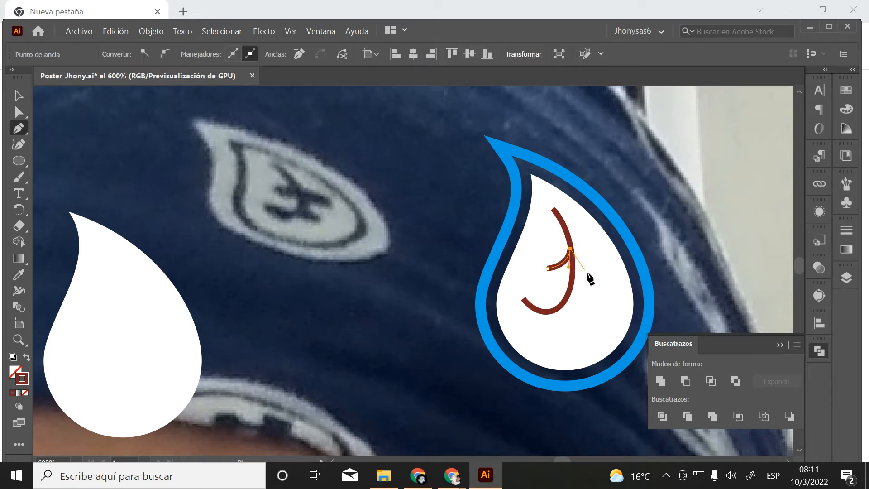
left_click_drag(613, 281, 637, 280)
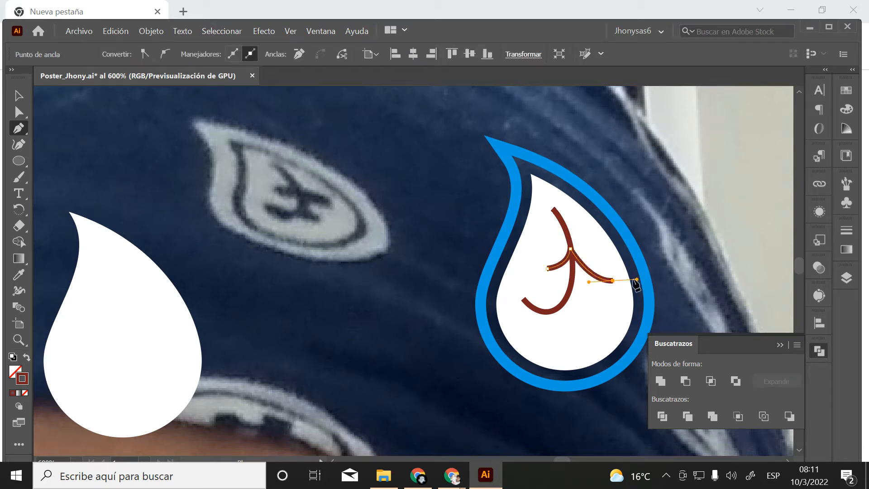
key("Escape")
Draw a short curved branch with the Pen tool from the stem's lower bend and deselect it
left_click(567, 299)
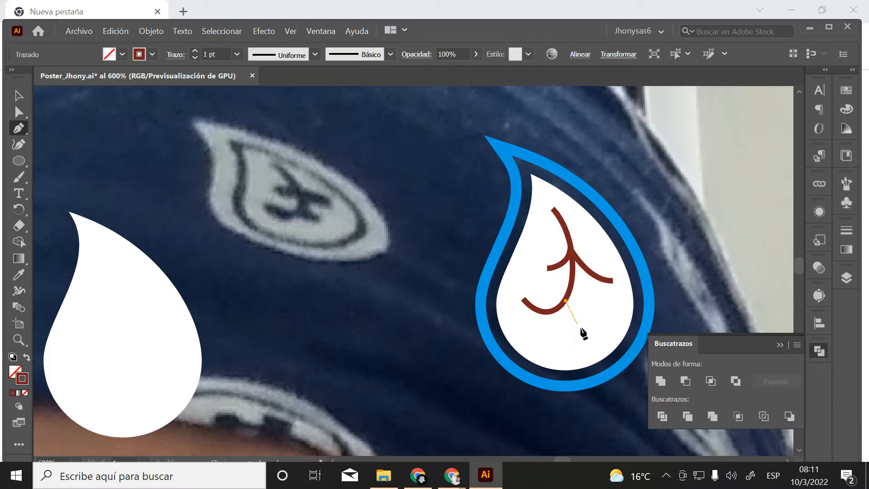
left_click_drag(584, 328, 607, 340)
left_click(19, 95)
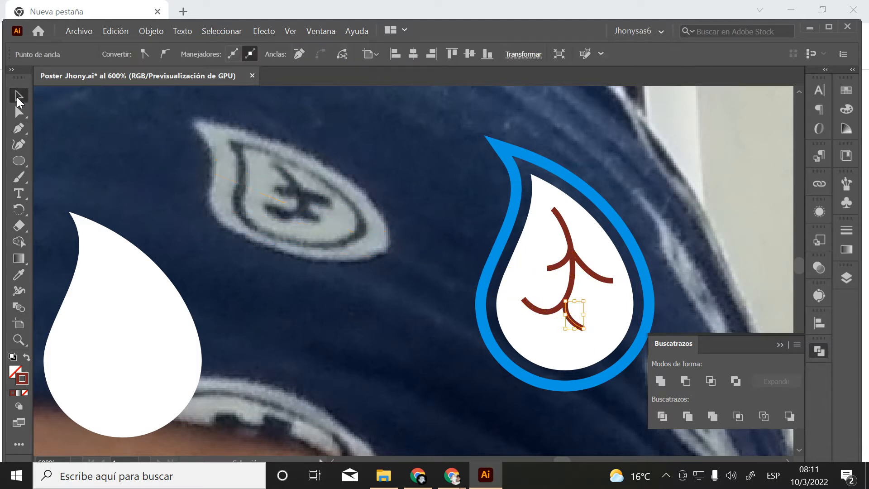
left_click(475, 210)
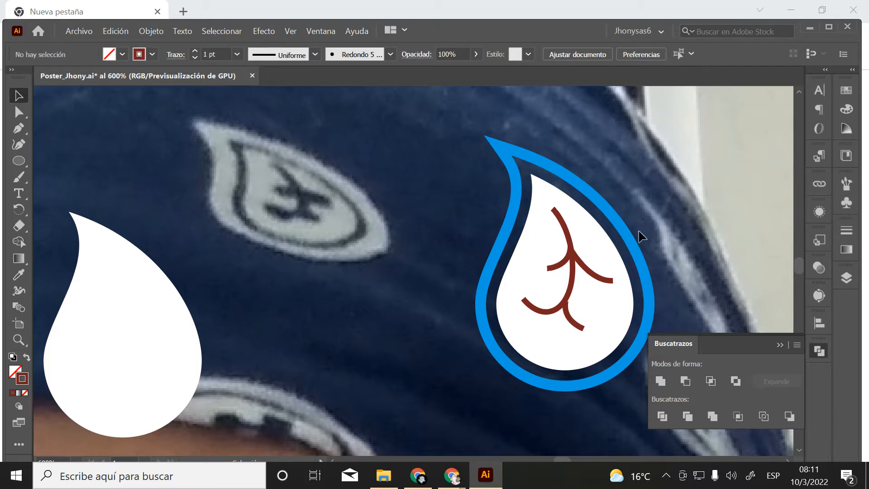
Select the stem and both branch paths without the white teardrop and give their strokes round caps
left_click(560, 268)
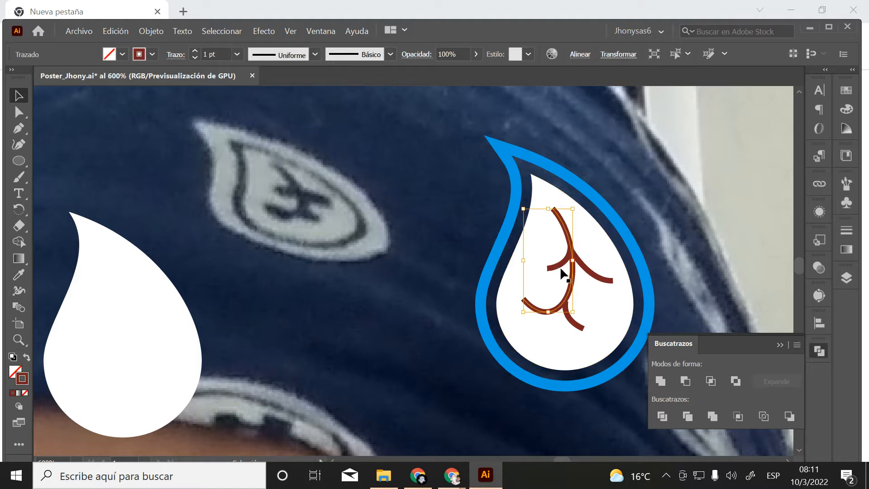
left_click(558, 269, "shift")
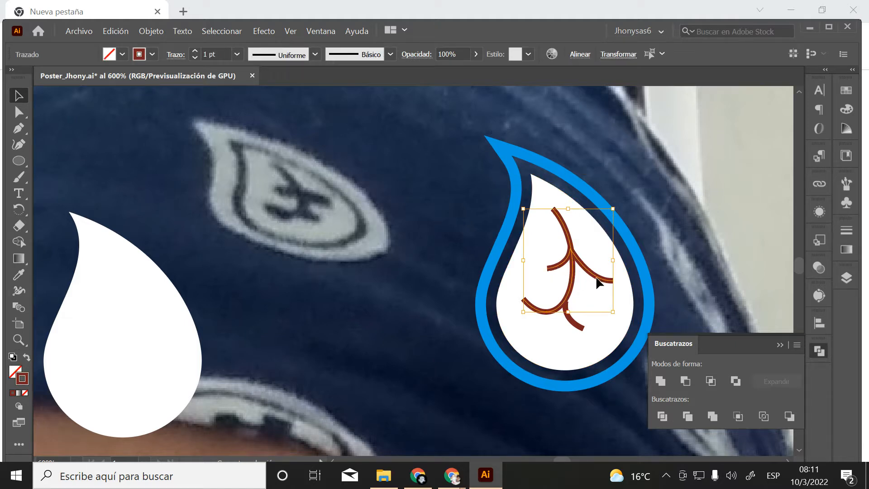
left_click(573, 324, "shift")
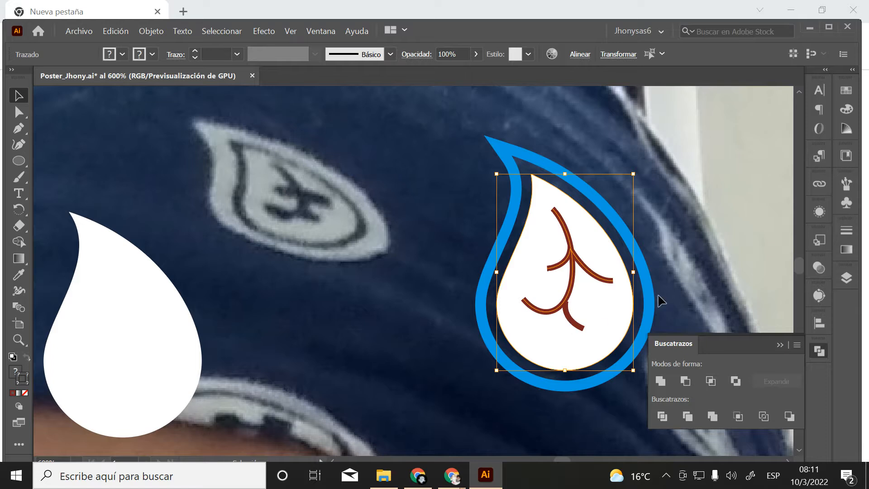
left_click(582, 326, "shift")
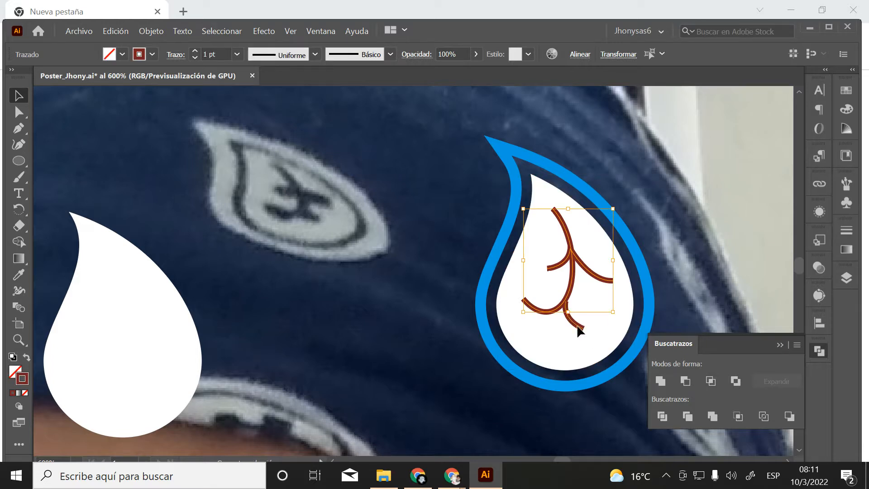
left_click(579, 327, "shift")
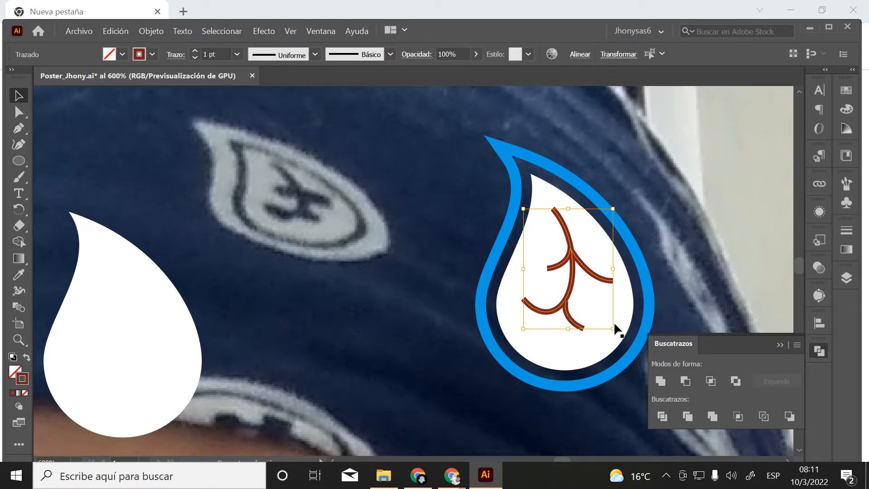
left_click(845, 231)
left_click(747, 265)
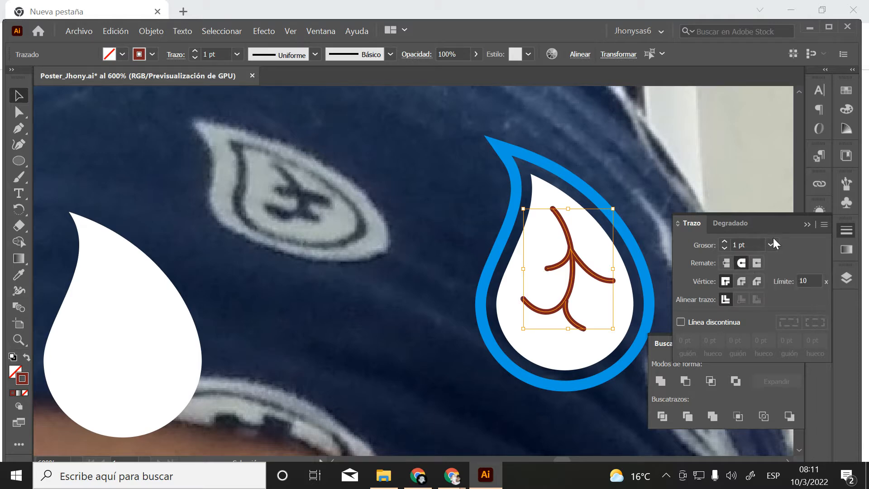
left_click(762, 180)
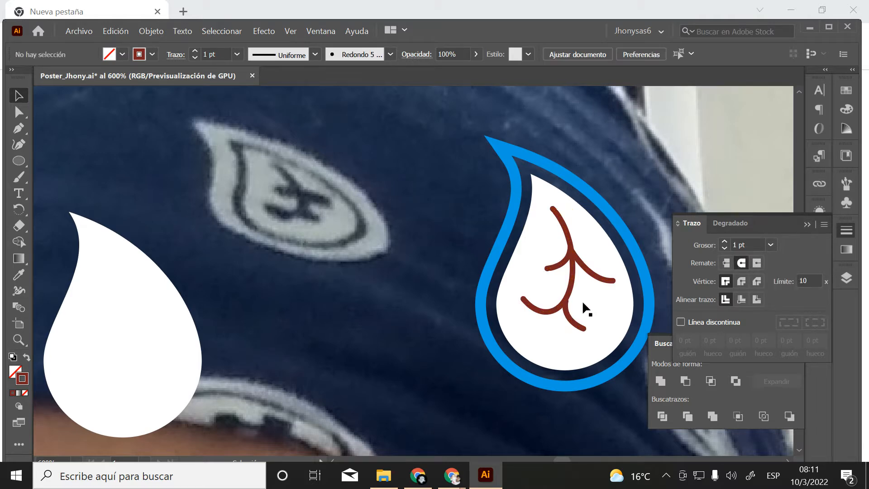
Thicken the stem's lower hook and the branch ends with the Width tool so the strokes swell like leaves
key("z")
left_click(559, 289)
left_click_drag(430, 291, 504, 328)
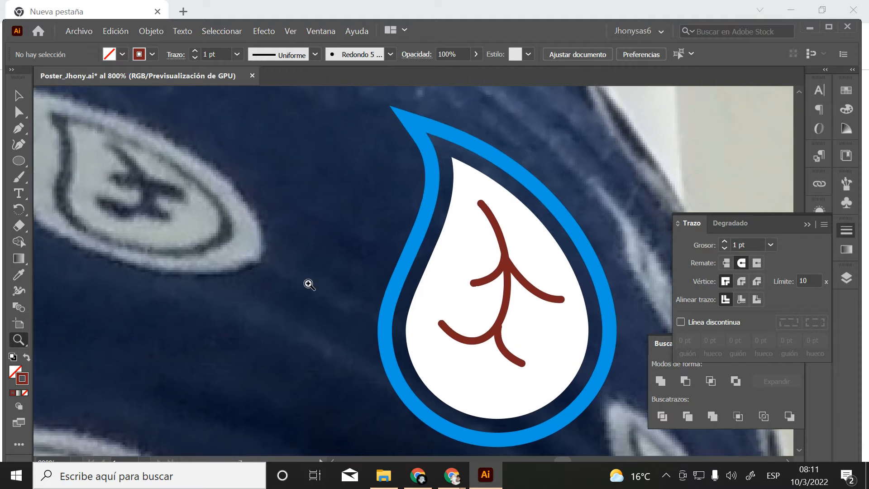
left_click(19, 290)
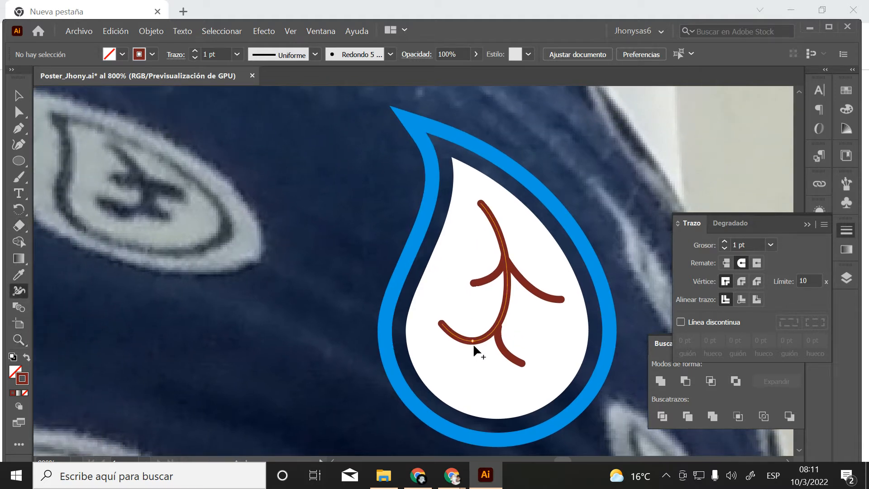
mouse_move(465, 341)
left_mouse_down()
mouse_move(461, 351)
mouse_move(491, 348)
mouse_move(506, 322)
left_mouse_up()
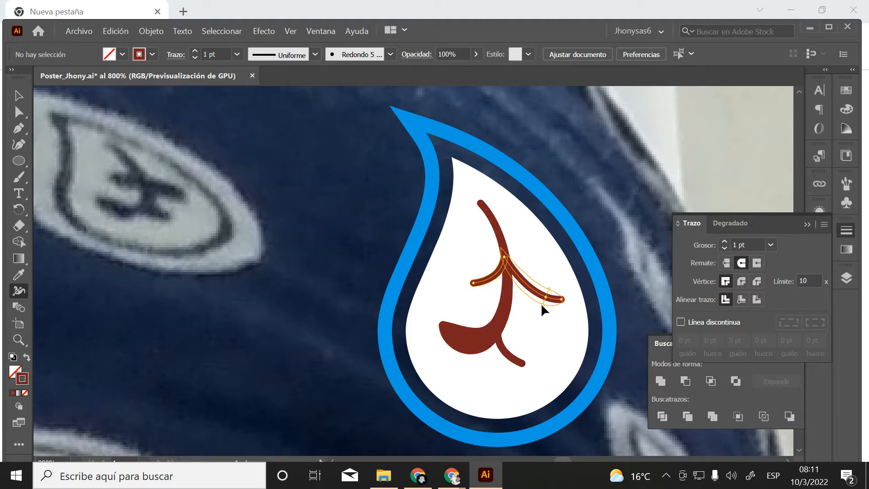
left_click_drag(542, 303, 542, 303)
left_click_drag(519, 266, 517, 268)
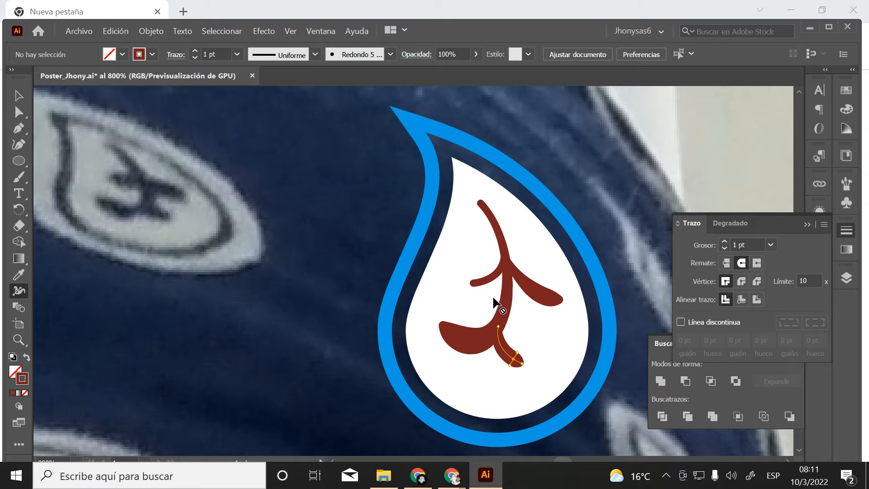
mouse_move(490, 280)
left_mouse_down()
mouse_move(494, 290)
mouse_move(501, 277)
left_mouse_up()
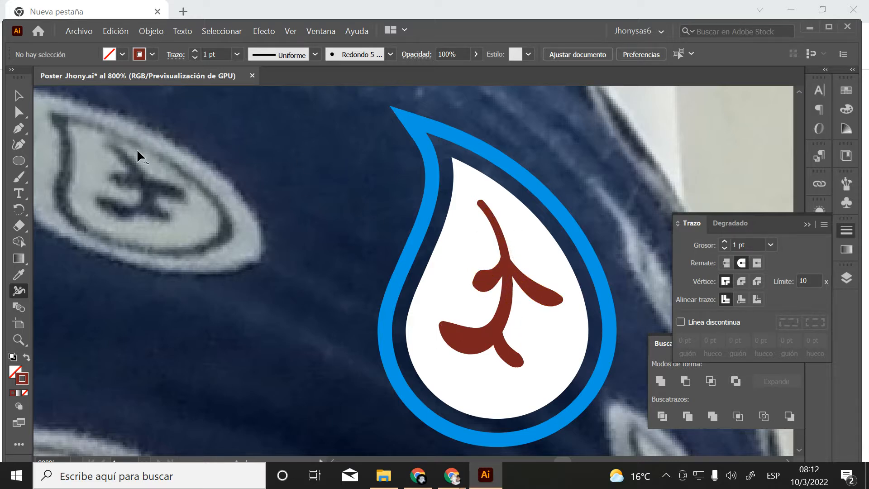
Compare the red sprig in the ringed teardrop with the bandana's photo motif at different zoom levels
left_click(28, 100)
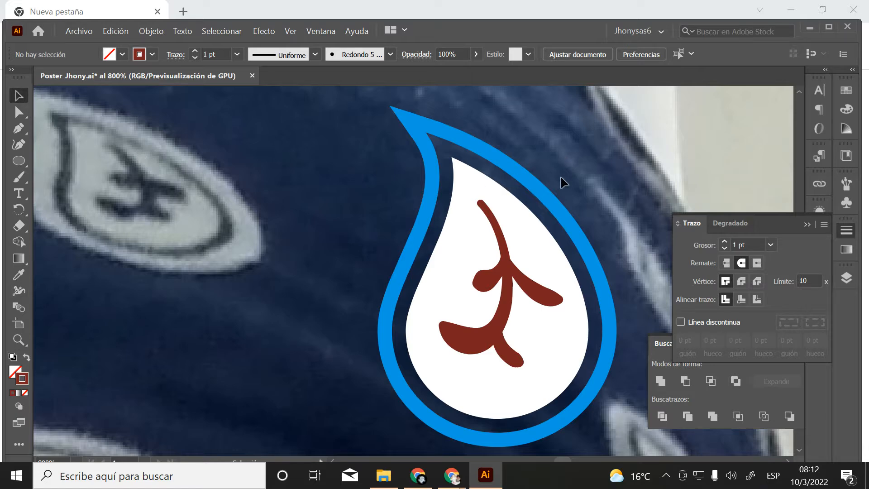
key("z")
left_click(468, 306, "alt")
left_click(467, 306, "alt")
left_click(361, 291, "alt")
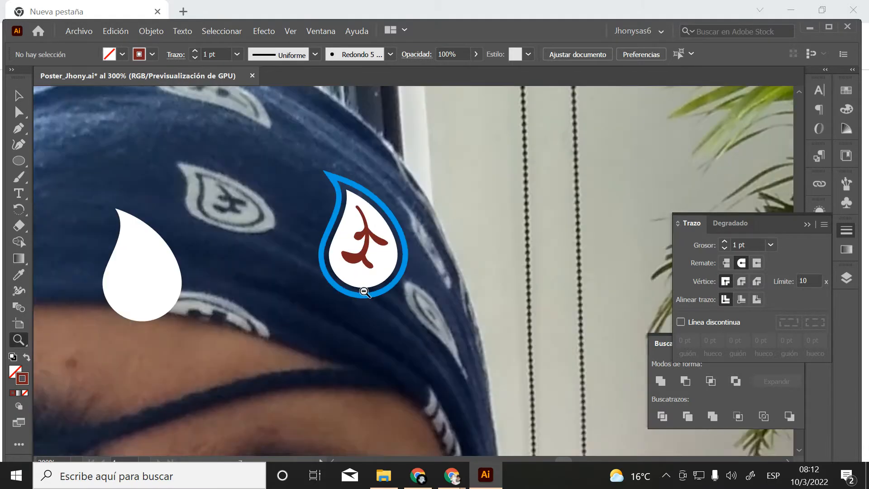
left_click(349, 242, "alt")
left_click(539, 334)
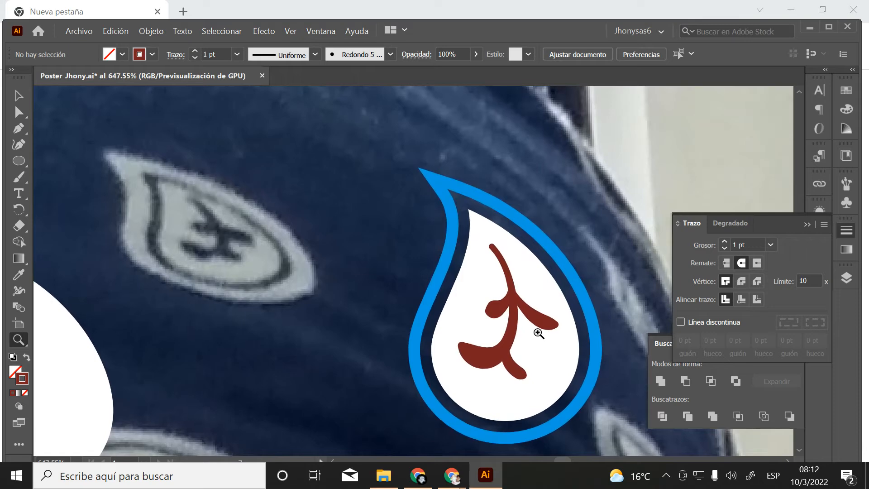
Select the red sprig's stem and both branch paths, expand their appearance into filled shapes, and deselect them
key("v")
key("z")
left_click(521, 311)
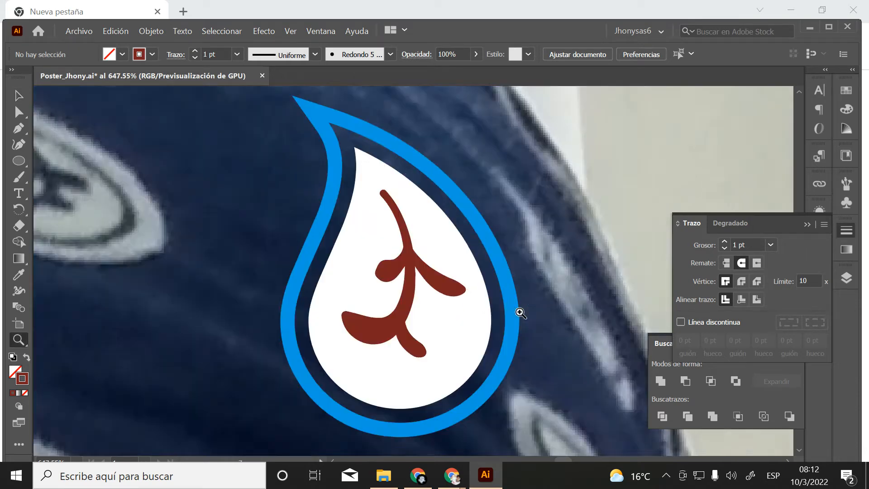
left_click(521, 312)
left_click_drag(370, 303, 558, 344)
key("v")
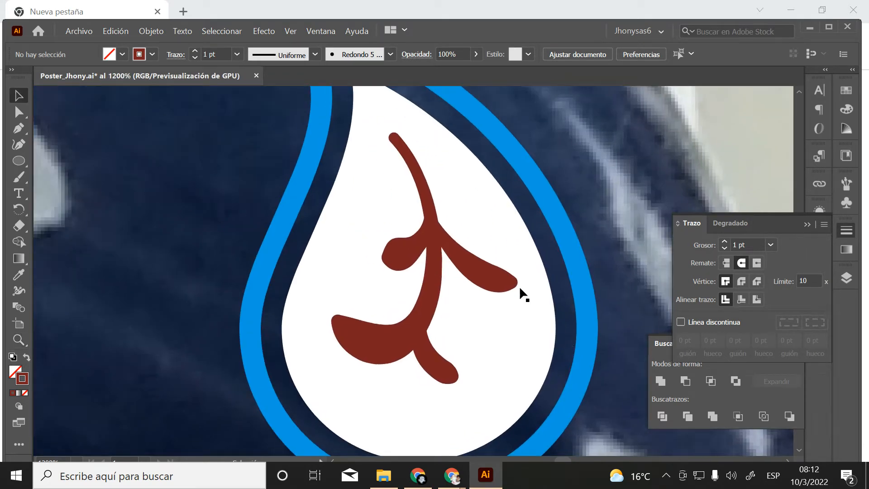
left_click(423, 197)
left_click(412, 259, "shift")
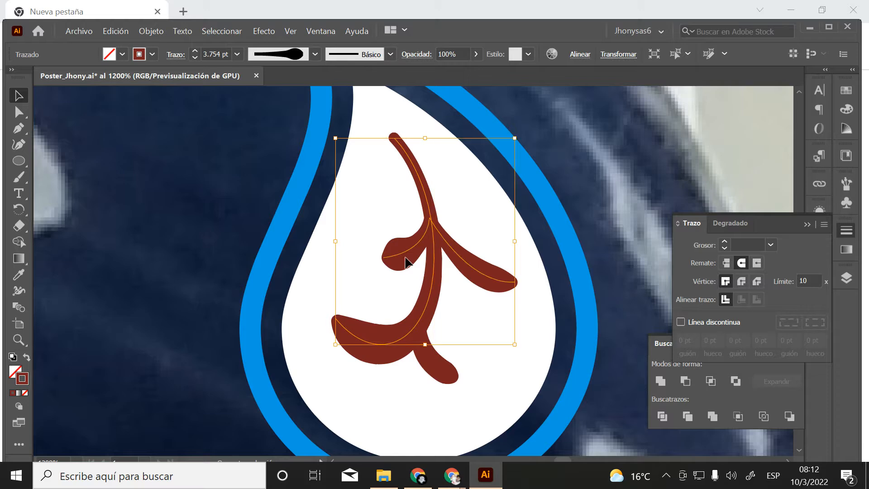
left_click(439, 369, "shift")
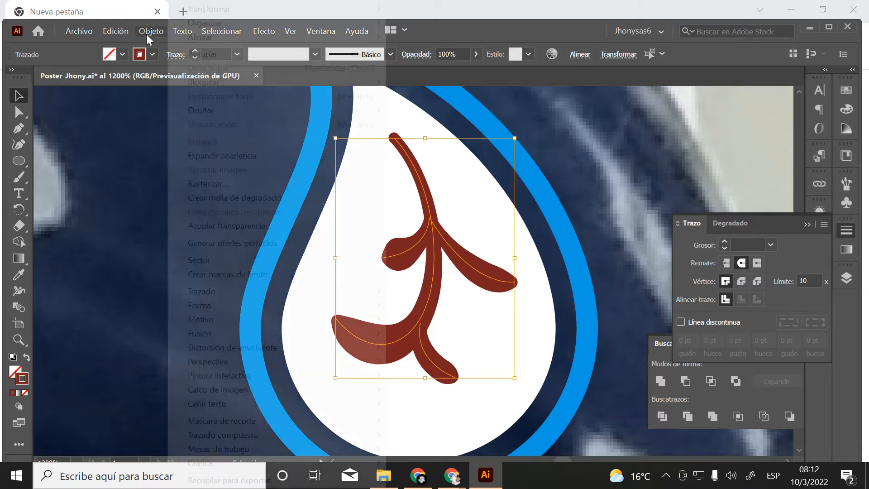
left_click(146, 33)
left_click(228, 158)
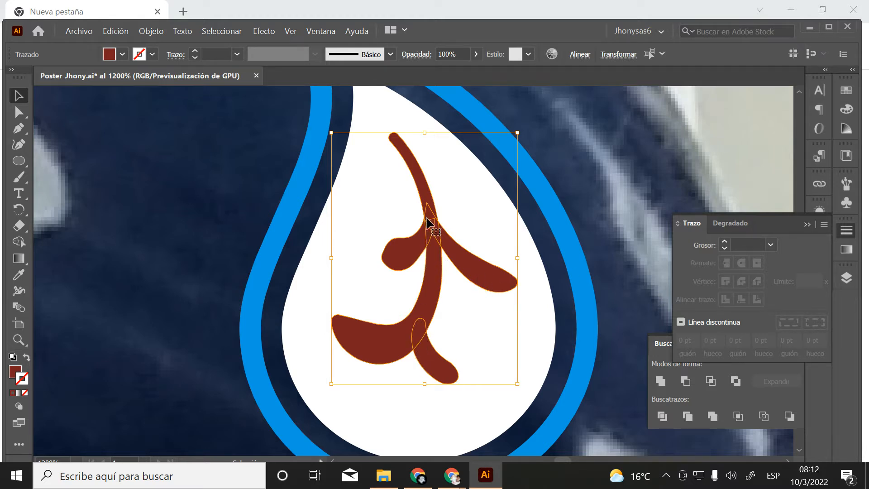
left_click(576, 184)
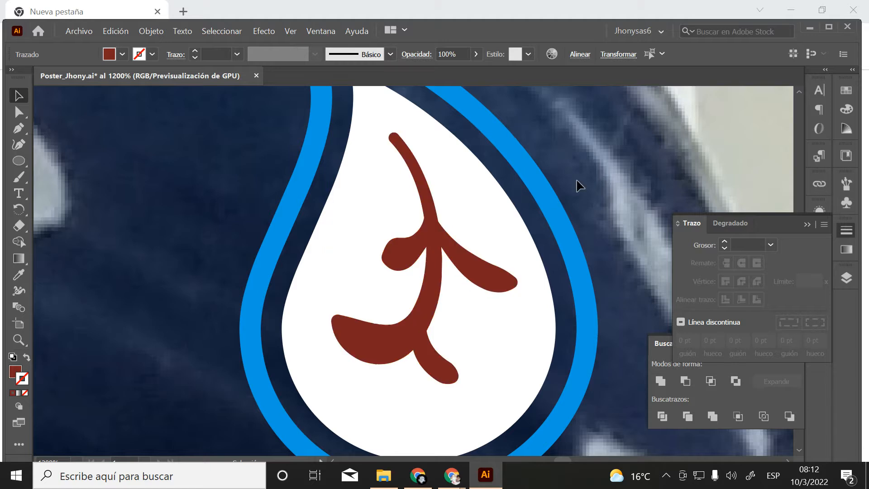
Unite the stem and branches into a single sprig shape and move it slightly down inside the white teardrop
left_click(418, 258)
left_click(426, 297)
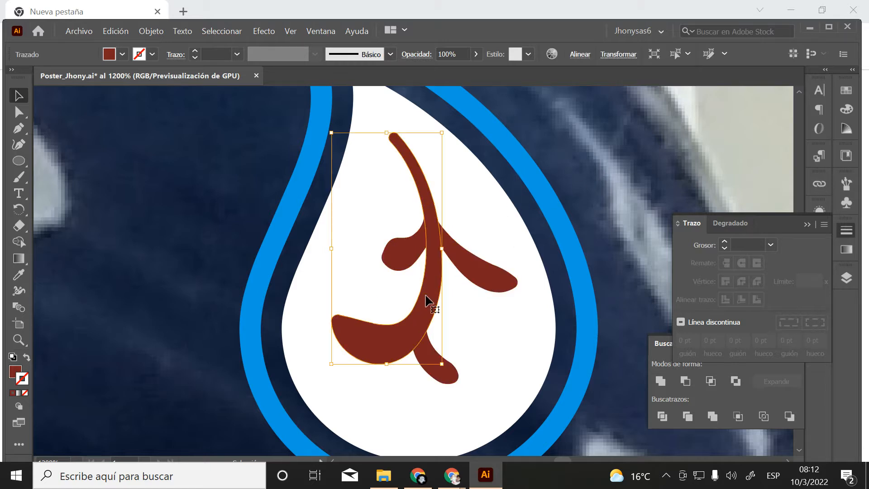
left_click(433, 375)
left_click(365, 357, "shift")
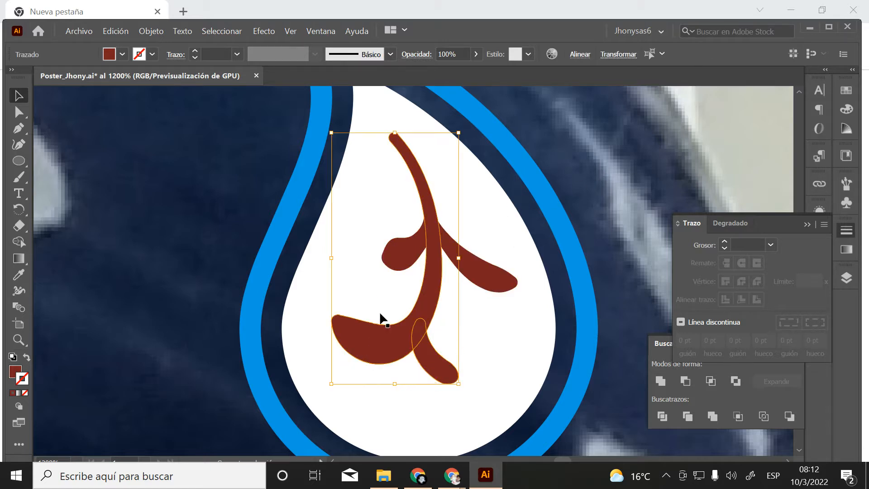
left_click(404, 257, "shift")
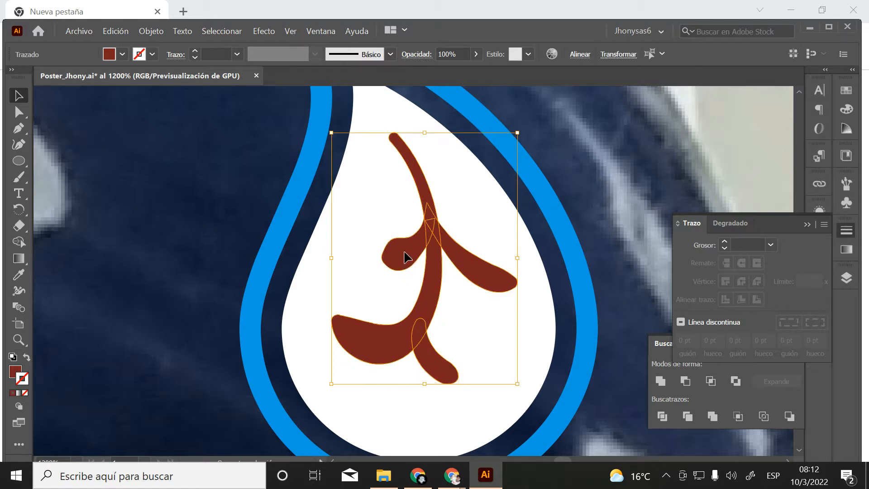
left_click(660, 380)
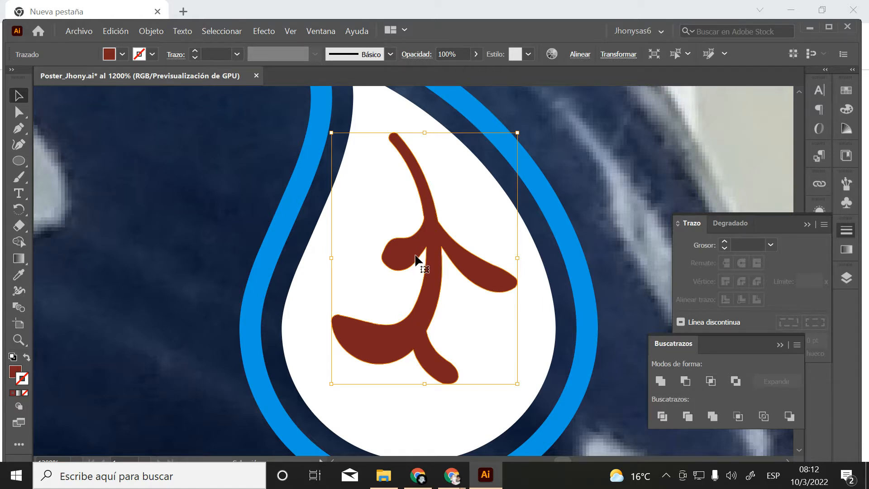
mouse_move(416, 255)
left_mouse_down()
mouse_move(121, 247)
mouse_move(171, 258)
mouse_move(417, 268)
left_mouse_up()
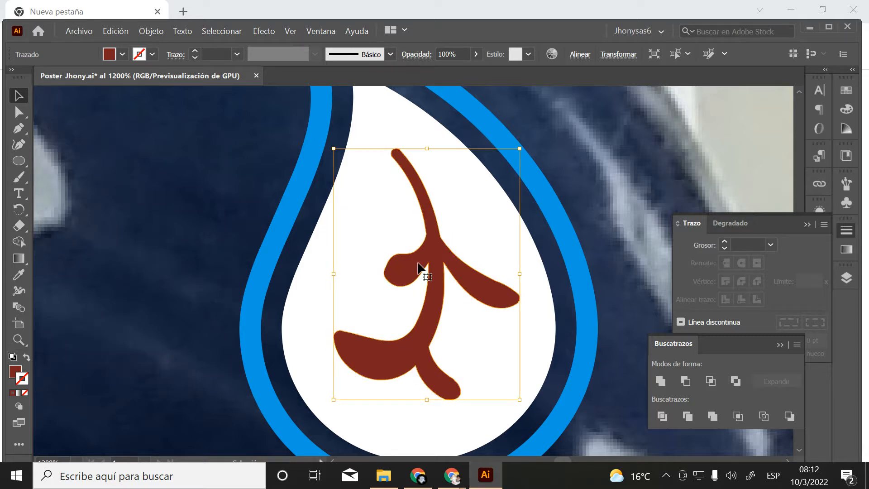
Divide the white teardrop with the sprig using Pathfinder, ungroup the result, and deselect it
left_click(324, 247)
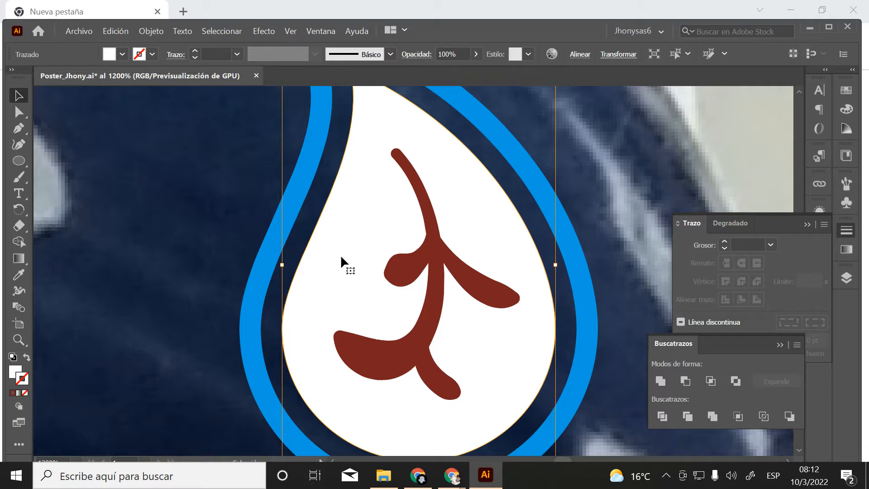
left_click(399, 264, "shift")
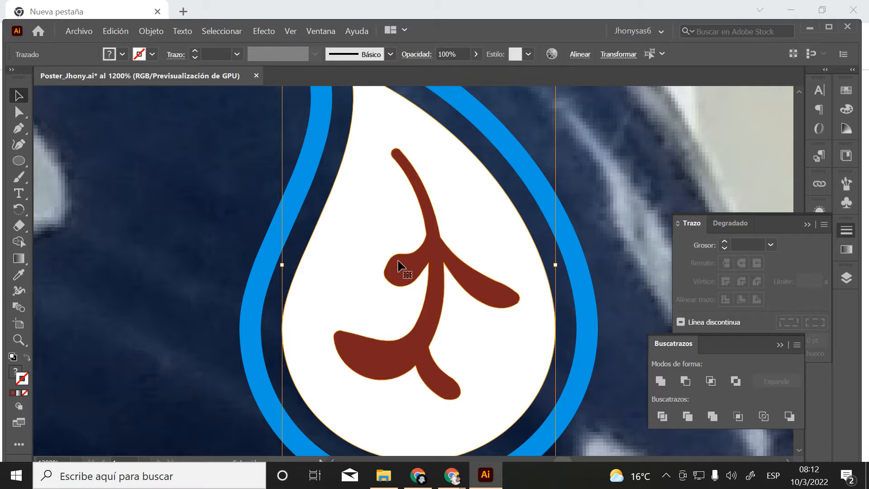
left_click(661, 416)
left_click(598, 186)
right_click(389, 276)
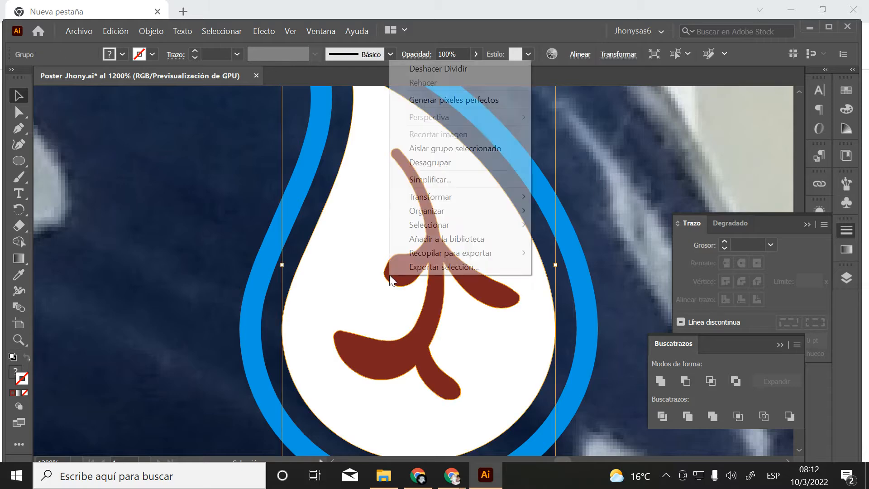
left_click(427, 161)
left_click(624, 156)
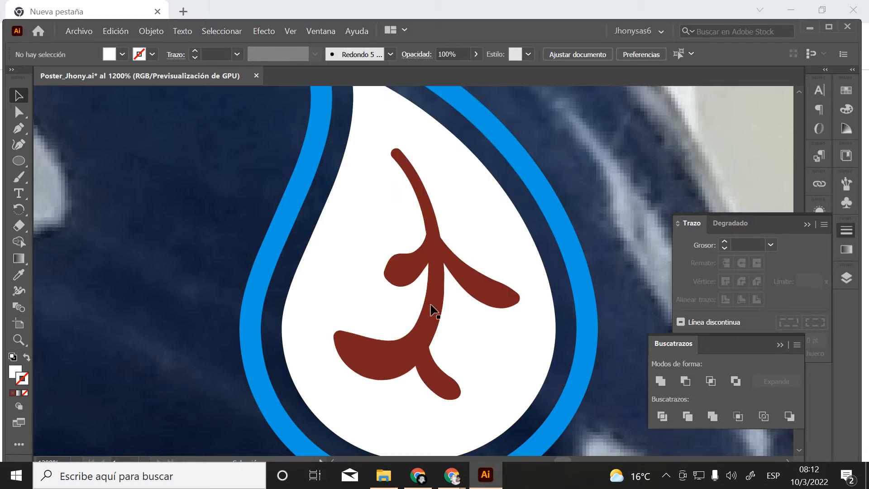
Pull the red sprig piece out of the teardrop and delete it to leave a sprig-shaped cutout
left_click_drag(431, 311, 735, 167)
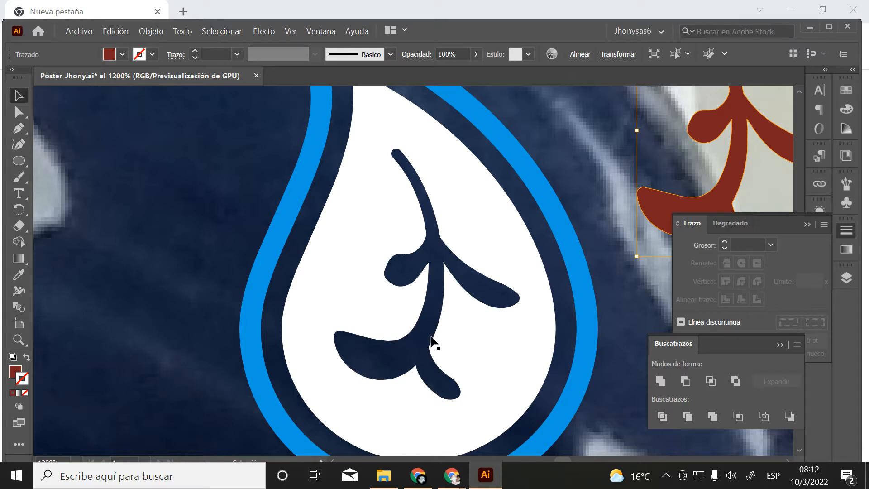
left_click_drag(733, 168, 682, 181)
key("Delete")
Fill the blue ring and the inner teardrop with white (FFFFFF), and deselect them
key("z")
left_click(566, 256, "alt")
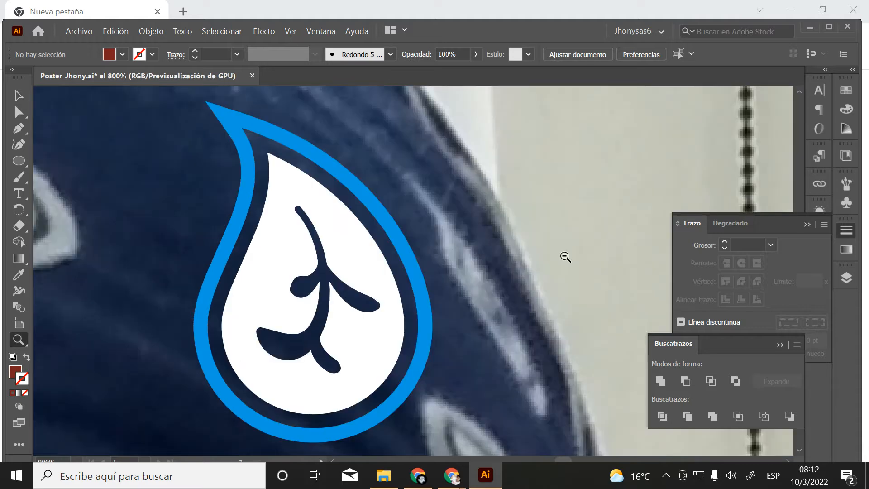
left_click(466, 290, "alt")
left_click(462, 291, "alt")
left_click_drag(402, 288, 446, 304)
key("v")
left_click(351, 268)
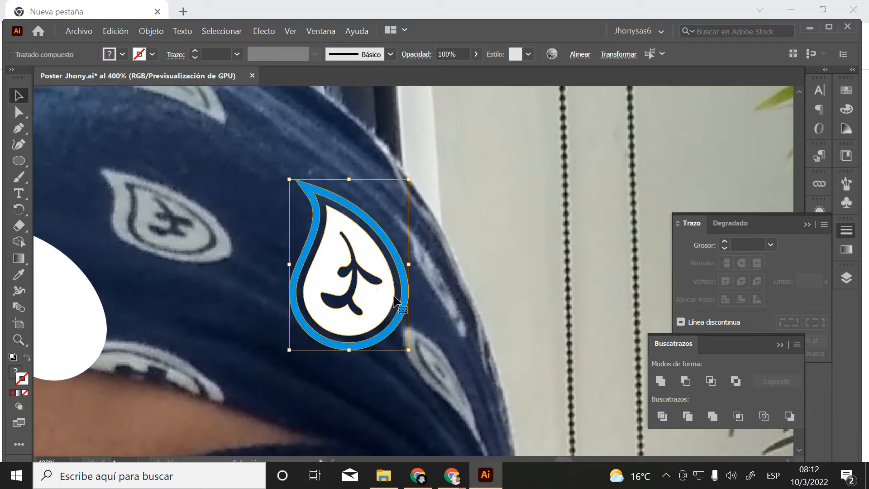
double_click(14, 374)
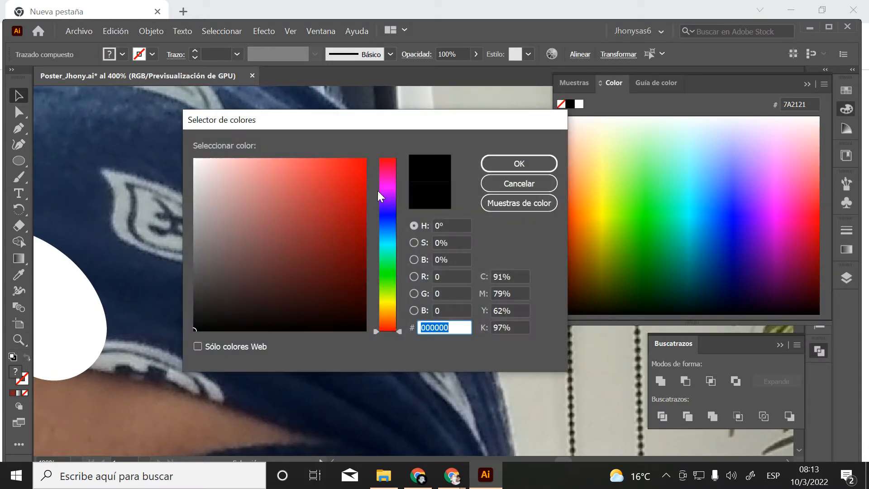
left_click_drag(266, 189, 178, 156)
left_click(530, 162)
left_click(439, 162)
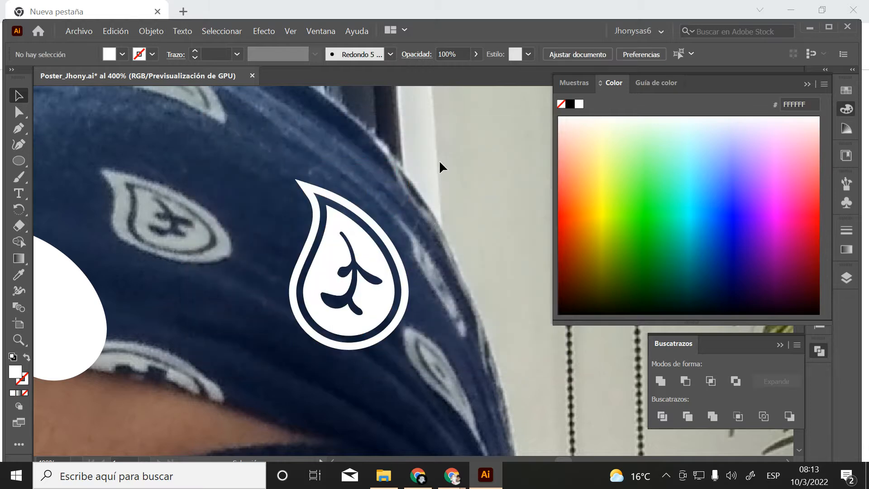
Group the white ring and the inner teardrop into one motif and deselect it
left_click_drag(281, 327, 373, 349)
left_click_drag(451, 168, 267, 356)
key("ctrl+g")
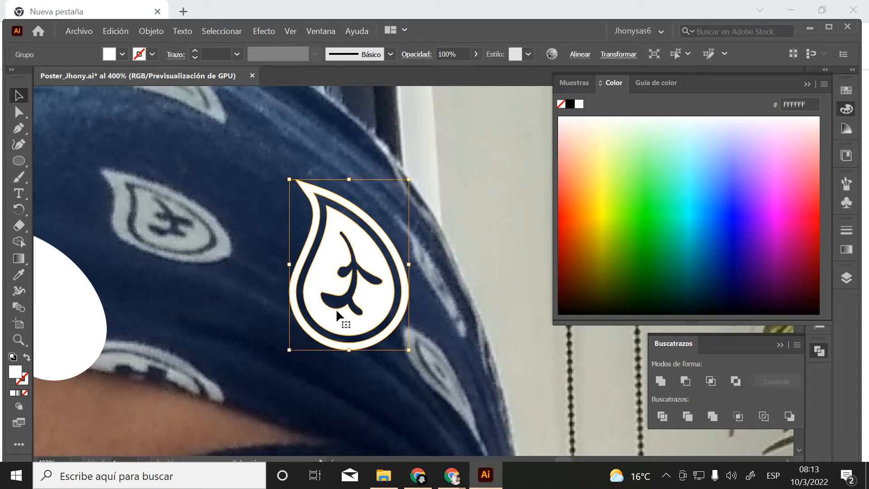
left_click(445, 245)
Delete the large white shape beside the teardrop motif
left_click_drag(82, 320, 534, 382)
key("Delete")
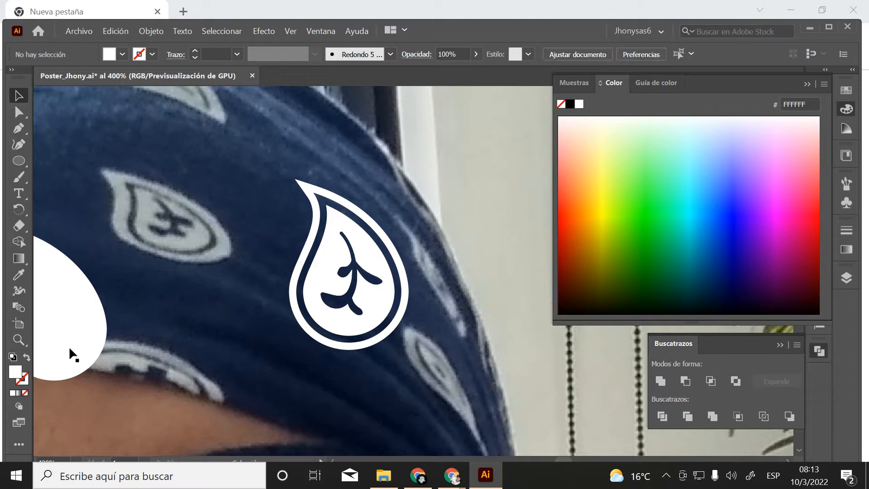
left_click(68, 346)
key("Delete")
Scale the teardrop motif down to about half its size and compare it with the bandana's printed motifs
left_click_drag(270, 164, 348, 304)
left_click(352, 285)
key("z")
left_click(353, 281, "alt")
left_click(385, 265, "alt")
left_click(418, 287, "alt")
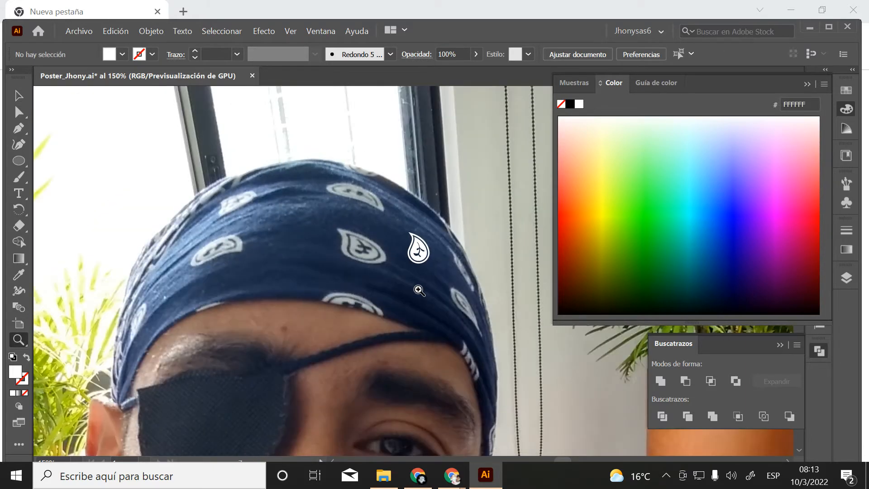
left_click_drag(402, 227, 413, 407)
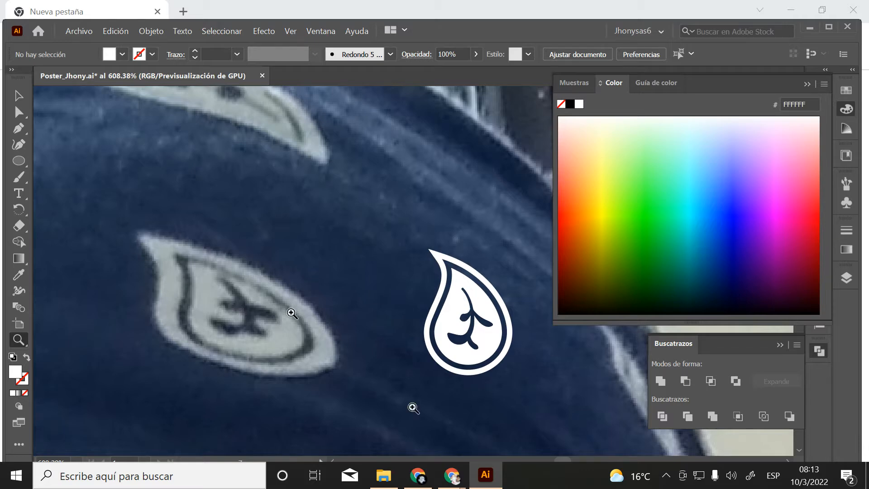
Move the teardrop motif off the photo onto the empty canvas beside the artboard
key("ctrl+1")
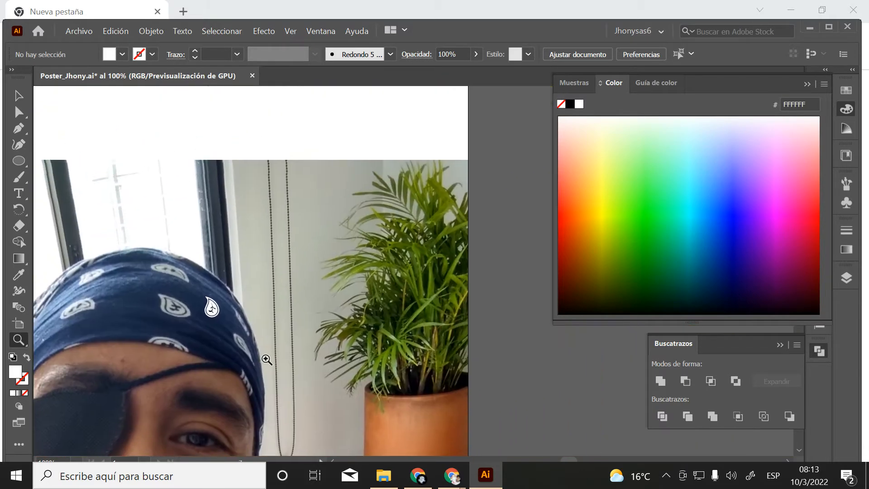
key("v")
left_click_drag(213, 312, 523, 302)
Duplicate the teardrop motif horizontally and repeat the copy to form an evenly spaced row of five
left_click_drag(515, 309, 334, 262)
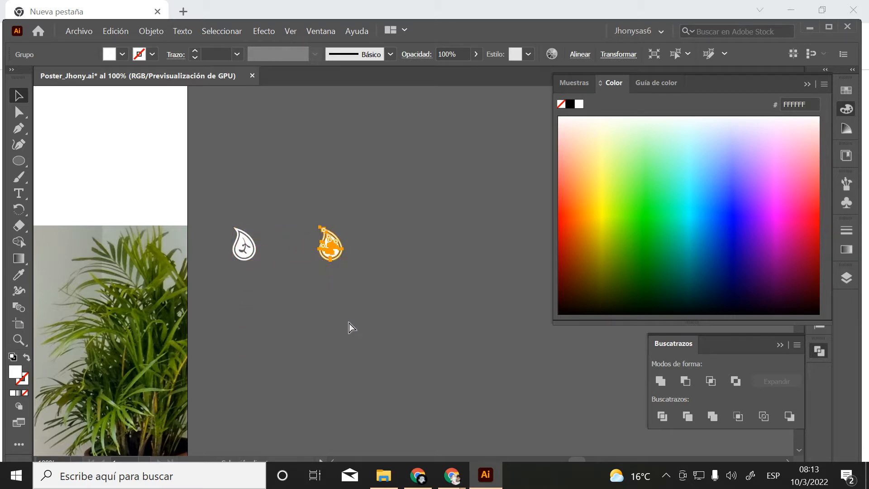
key("ctrl+d")
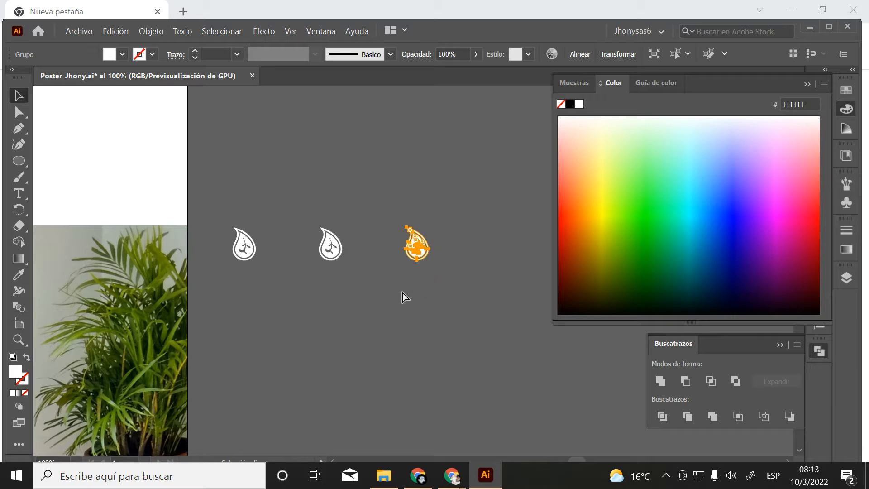
key("ctrl+d")
left_click(403, 293)
left_click_drag(460, 324, 374, 362)
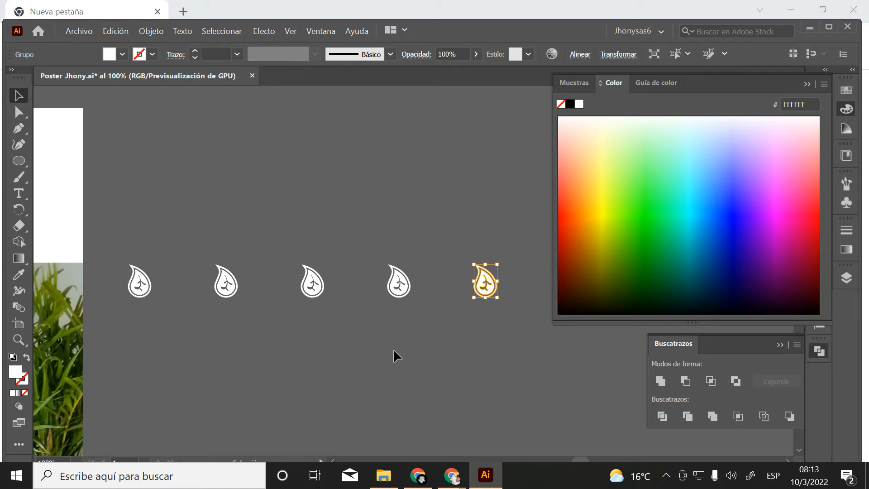
left_click(151, 284)
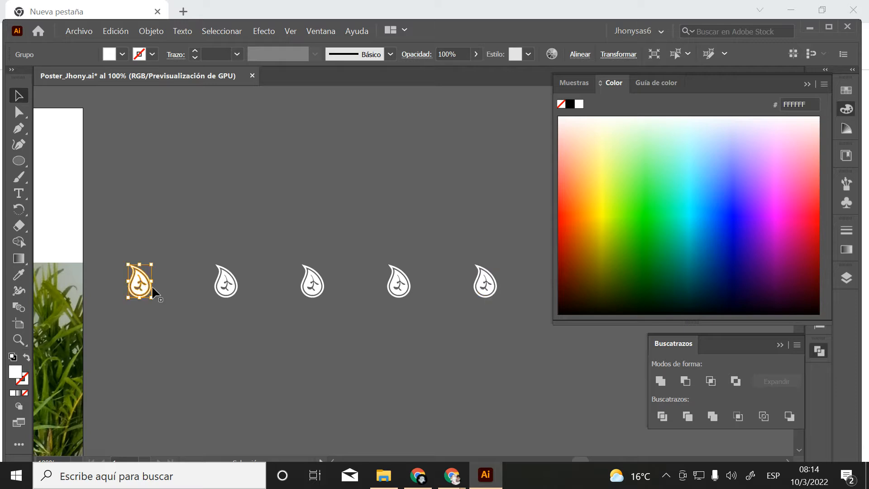
left_click(225, 283)
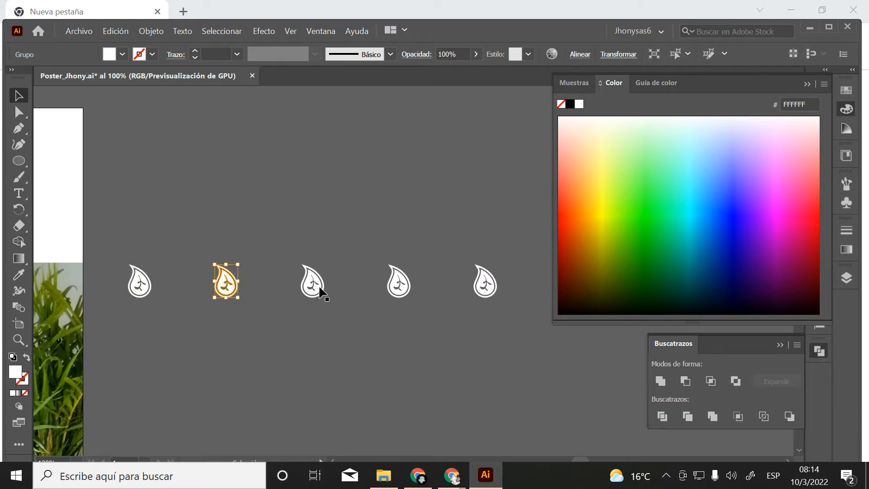
left_click(267, 287)
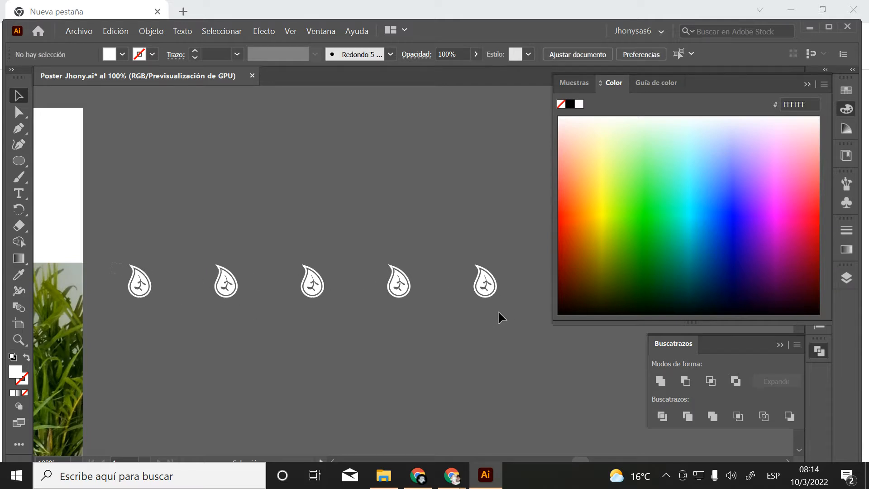
Copy the row of five teardrop motifs straight below itself and rotate the copied row 180 degrees
left_click_drag(498, 313, 495, 298)
left_click_drag(184, 354, 532, 358)
left_click_drag(267, 351, 188, 306)
left_click_drag(331, 316, 365, 316)
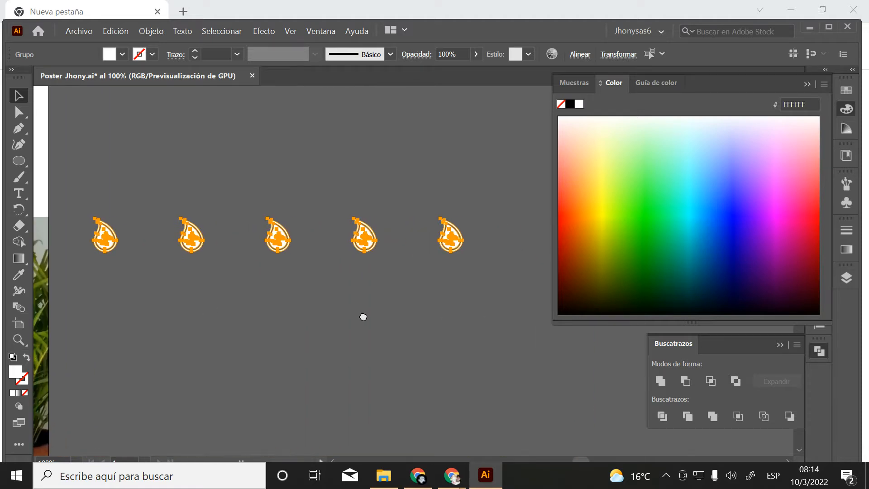
left_click(208, 302)
left_click(317, 243)
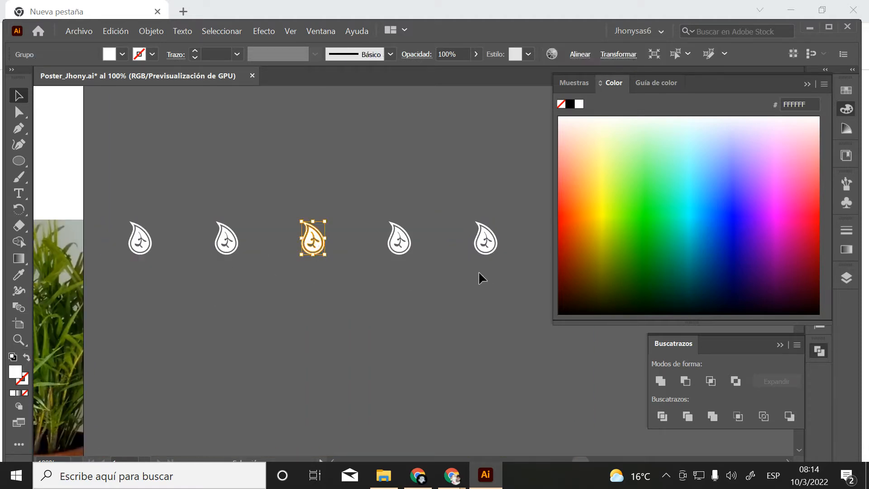
left_click_drag(509, 270, 510, 270)
left_click_drag(401, 245, 403, 324)
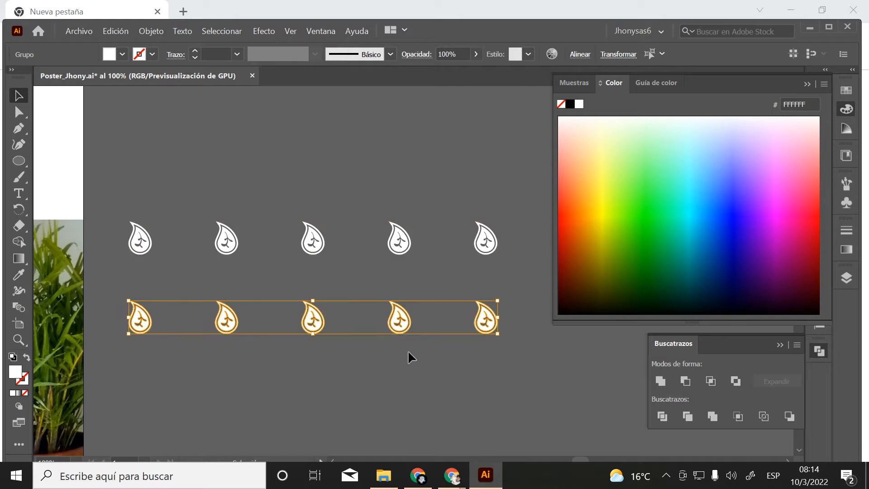
left_click_drag(504, 300, 172, 333)
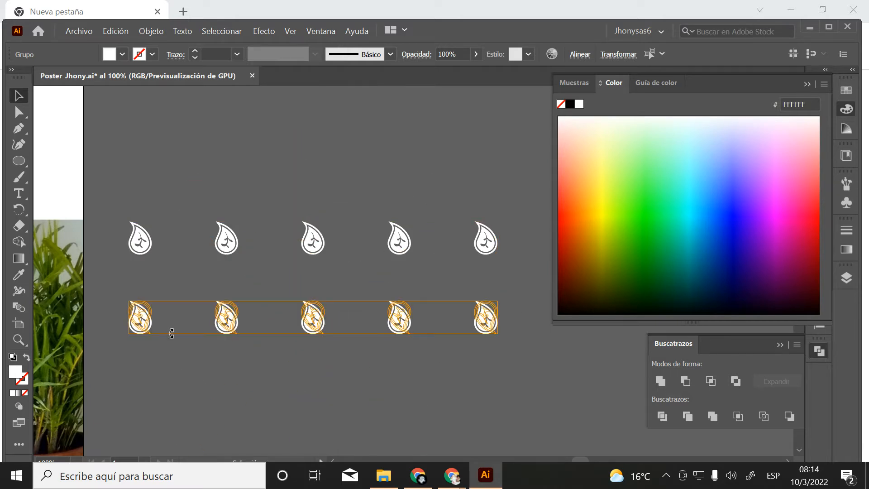
Copy the two rows of teardrop motifs straight below themselves to form an evenly spaced grid of four rows
left_click(306, 372)
key("z")
left_click(405, 303, "alt")
left_click(404, 303, "alt")
left_click_drag(402, 271, 333, 260)
key("v")
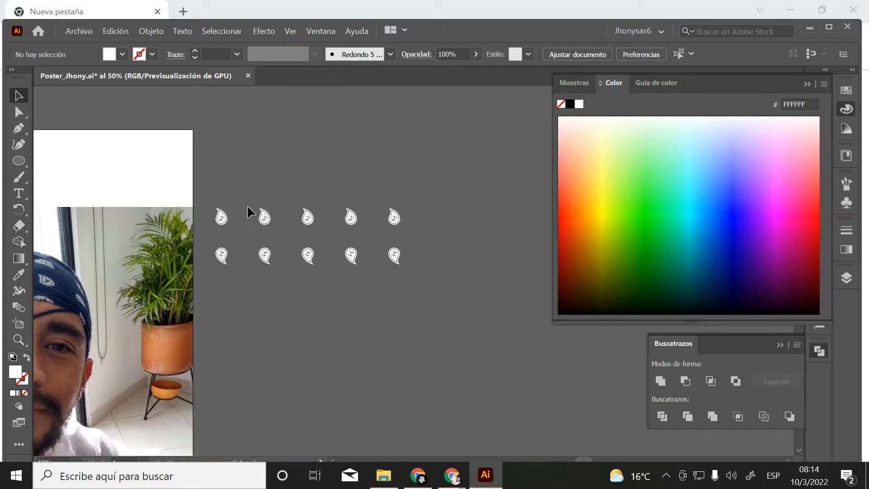
left_click_drag(199, 201, 463, 312)
left_click_drag(416, 235, 405, 297)
left_click(458, 274)
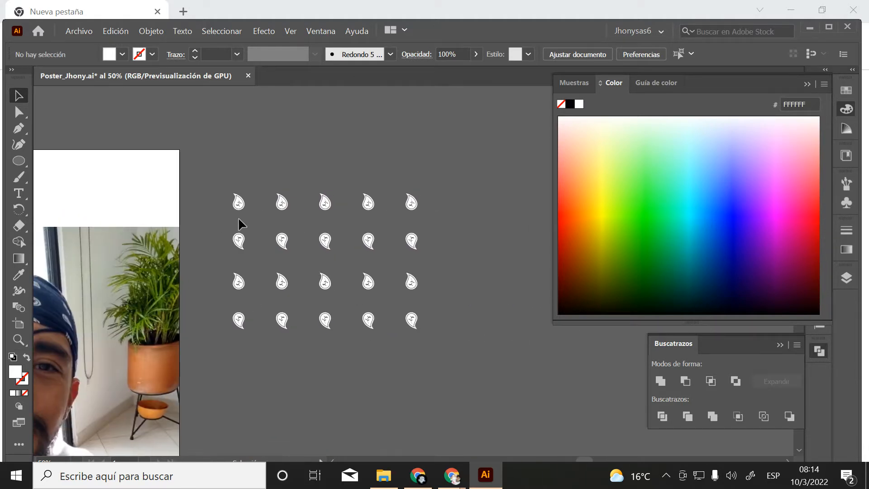
Group all the teardrop motifs in the grid and position the group over the bandana in the photo
left_click_drag(445, 365, 454, 342)
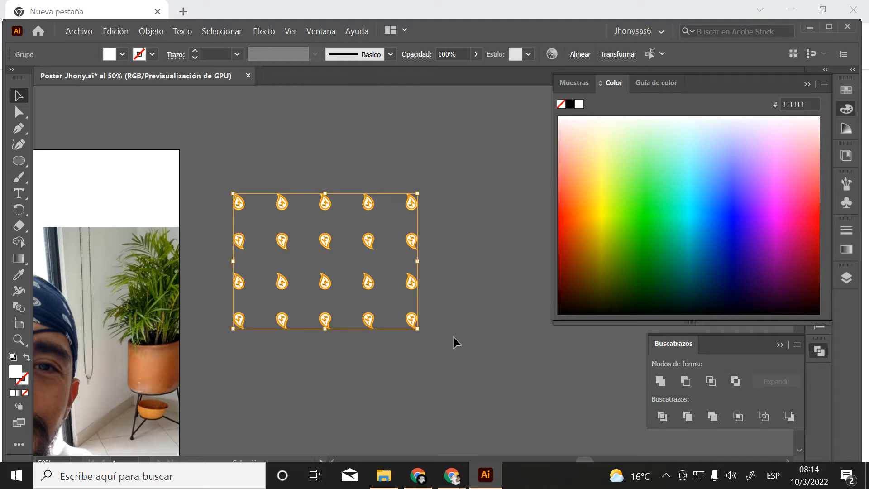
key("ctrl+g")
left_click_drag(353, 317, 547, 356)
left_click_drag(480, 321, 198, 352)
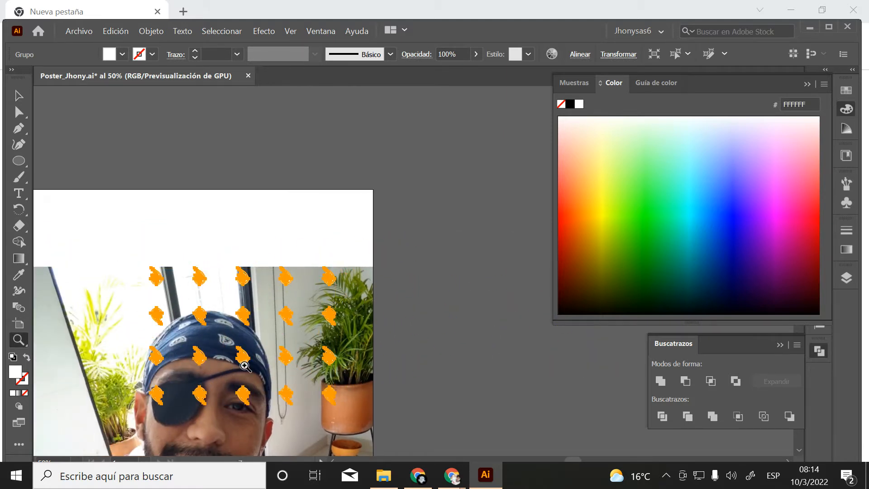
left_click(246, 366, "ctrl")
left_click_drag(369, 336, 245, 385)
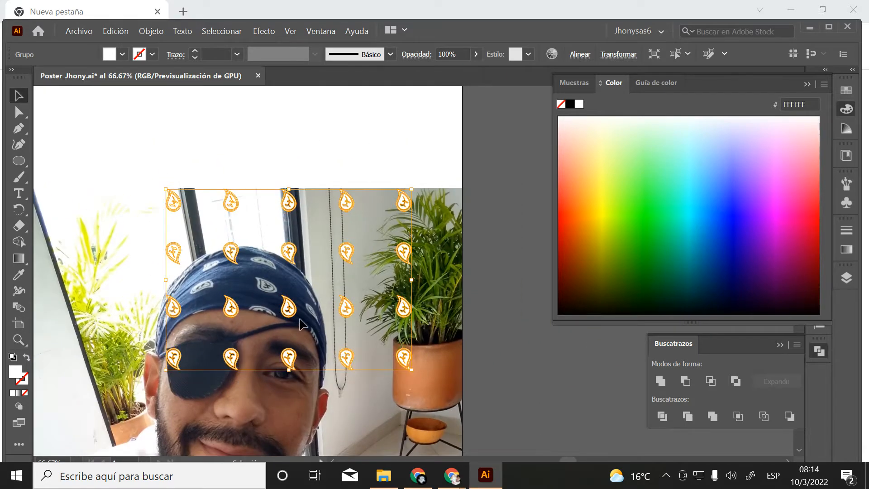
left_click_drag(289, 306, 278, 321)
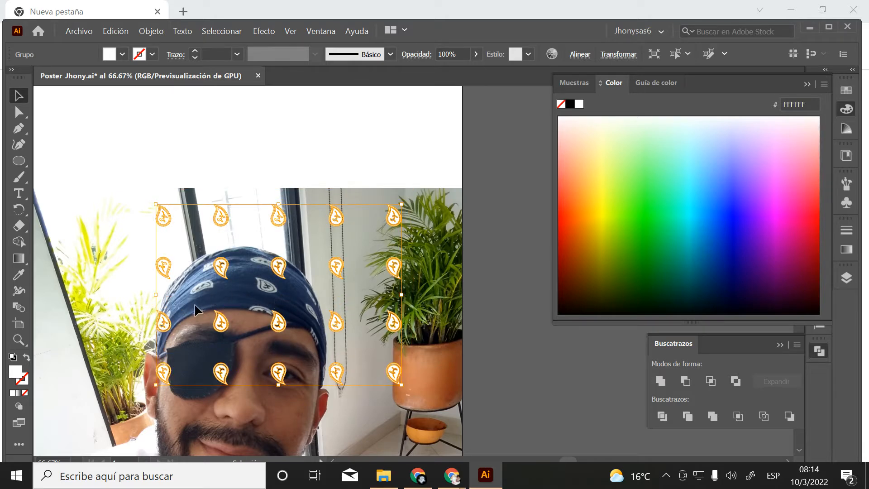
Compare the size and spacing of the grid's teardrops with the printed motifs on the bandana
key("z")
left_click(196, 266)
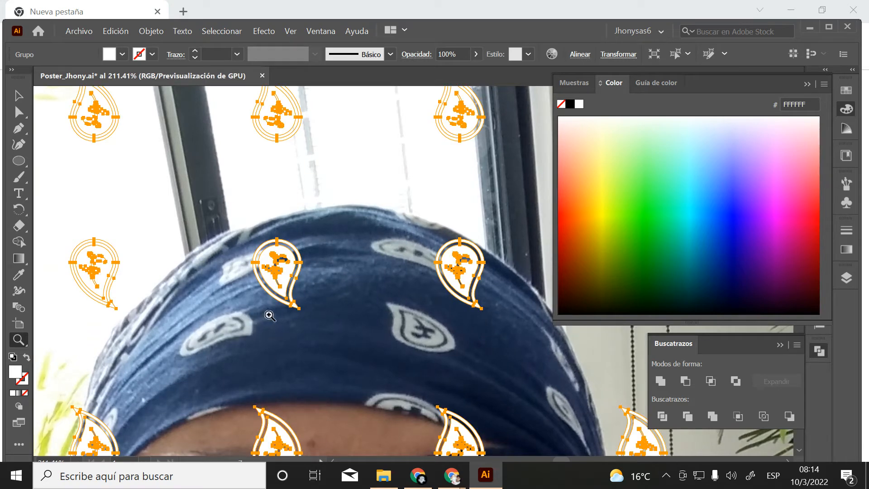
left_click(330, 265, "alt")
left_click(330, 266, "alt")
left_click(403, 271, "alt")
left_click(404, 270, "alt")
left_click(403, 271, "alt")
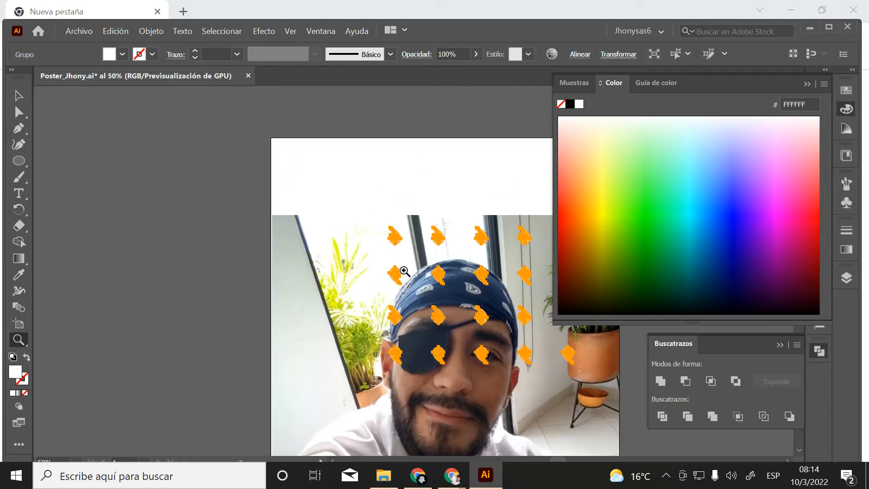
Move the grouped teardrop grid off the photo onto the empty canvas beside the artboard
left_click_drag(450, 283, 469, 335)
left_click(275, 297)
key("v")
left_click(257, 286)
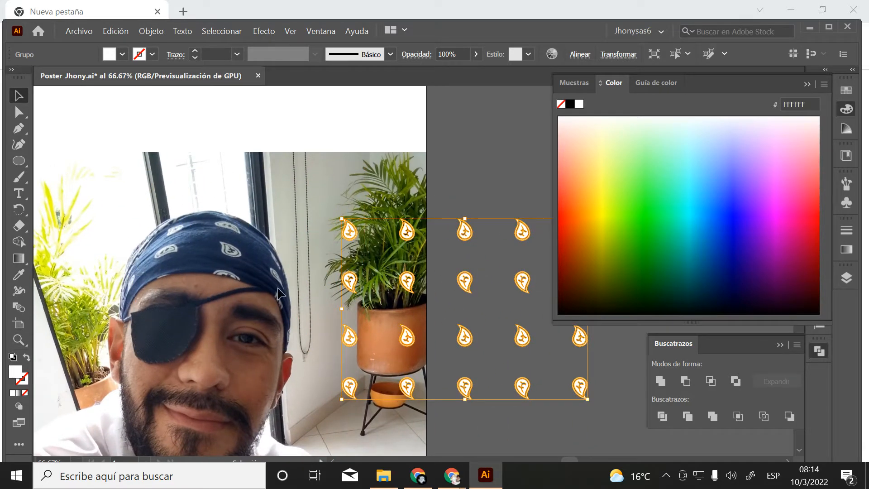
left_click_drag(312, 307, 142, 305)
mouse_move(366, 255)
left_mouse_down()
mouse_move(344, 264)
mouse_move(258, 230)
mouse_move(368, 262)
left_mouse_up()
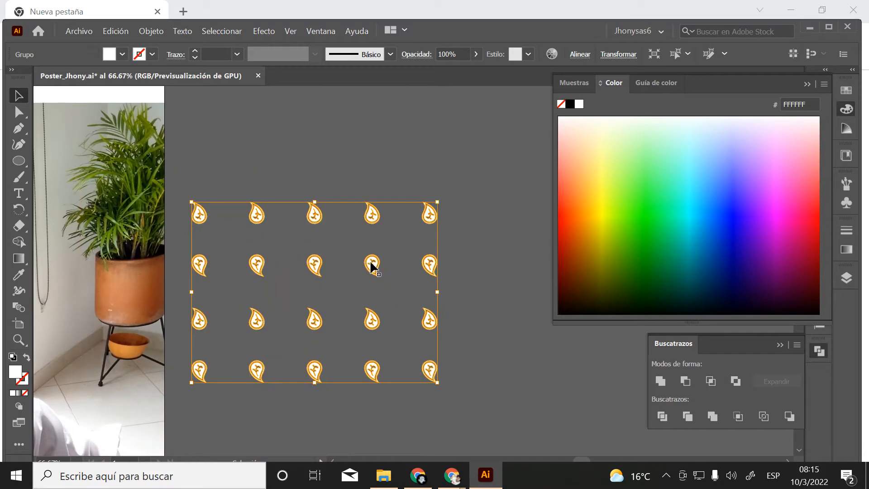
Isolate the teardrop group and delete its last column and bottom row, leaving three rows of four
double_click(371, 263)
left_click_drag(417, 401, 417, 402)
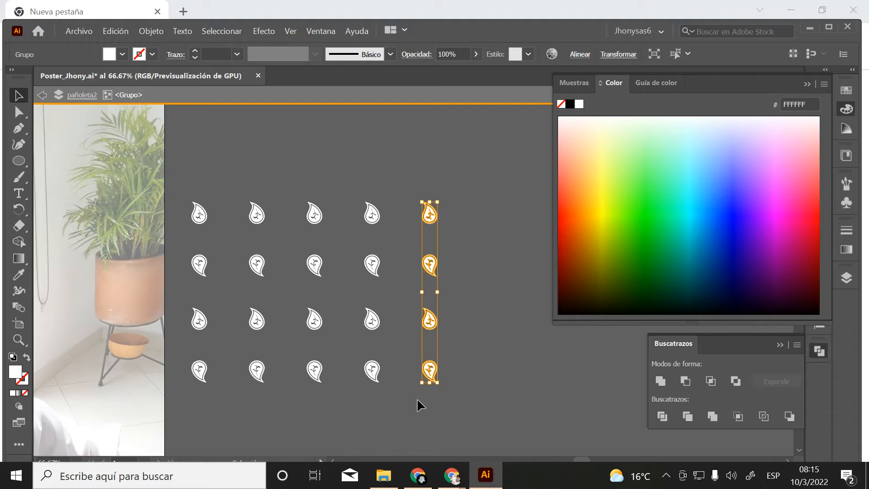
key("Delete")
key("Delete")
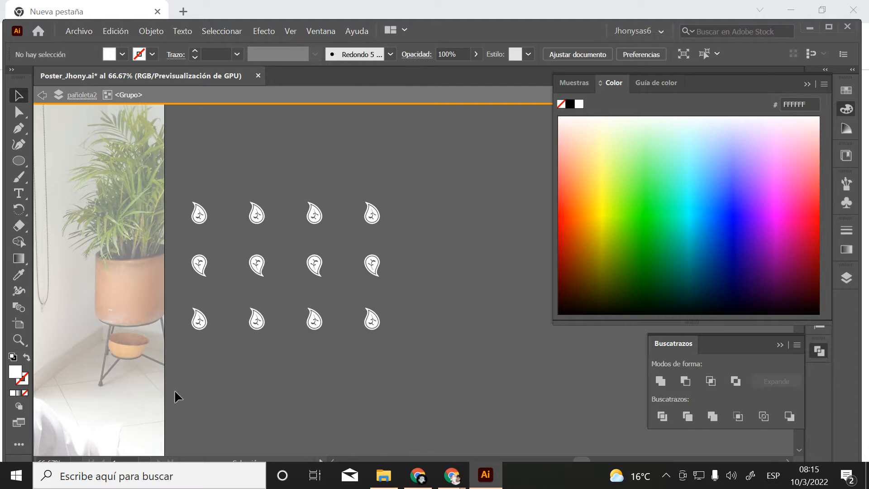
Leave the group's isolation, enlarge the grid to about 120% and place it over the bandana in the photo
double_click(300, 373)
left_click_drag(299, 373, 345, 388)
left_click_drag(242, 254, 409, 352)
left_click(485, 352)
left_click(463, 339)
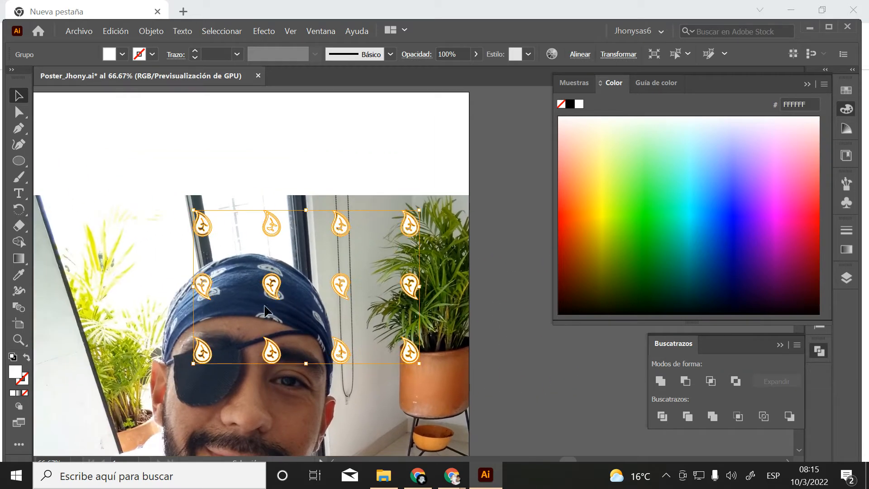
left_click_drag(273, 290, 232, 295)
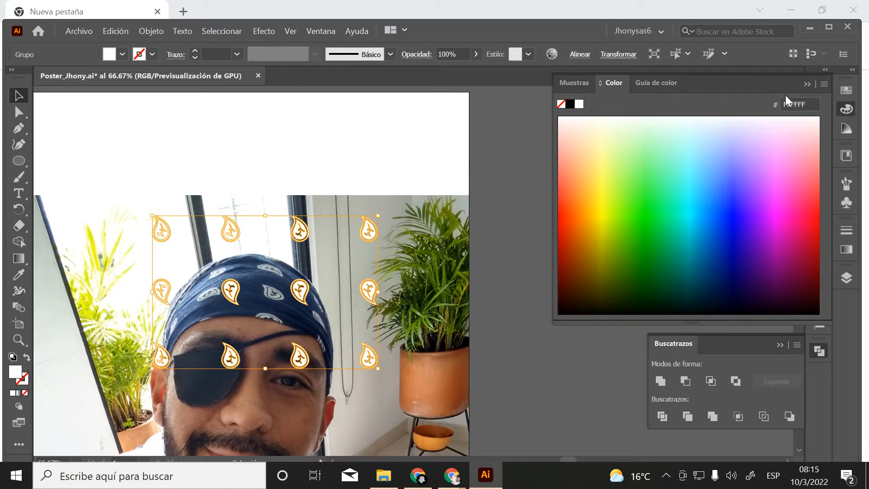
Show the pañoleta layer, nudge the teardrop grid slightly upward on the bandana shape and make pañoleta2 the active layer
left_click(806, 84)
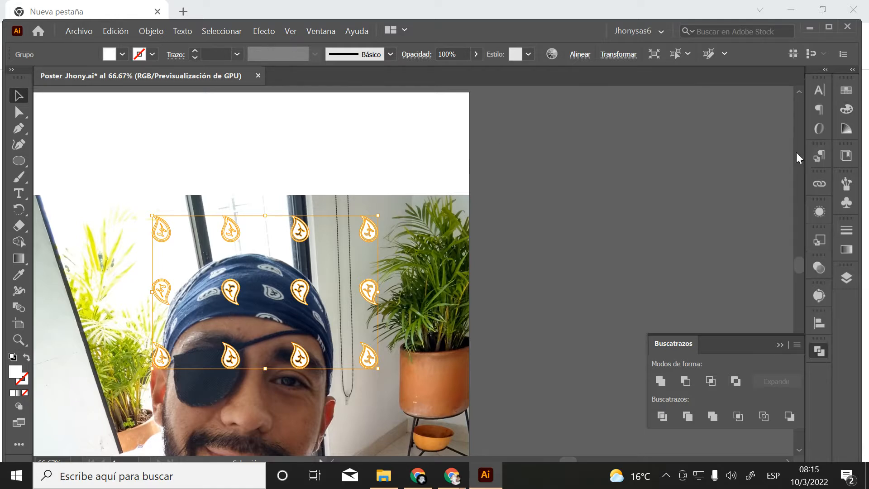
left_click(845, 278)
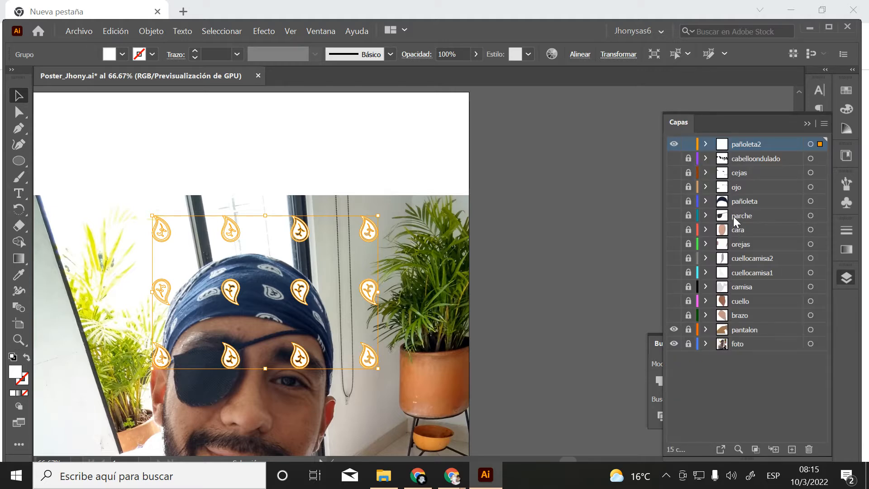
left_click(740, 205)
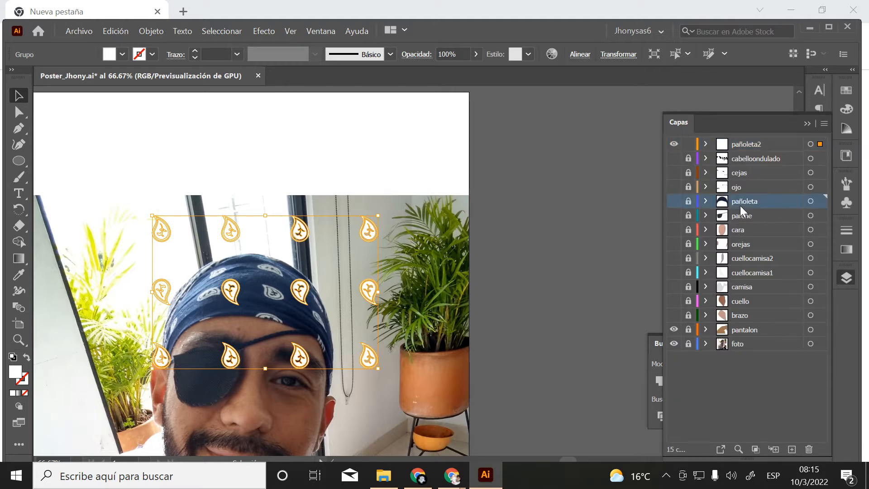
left_click(675, 204)
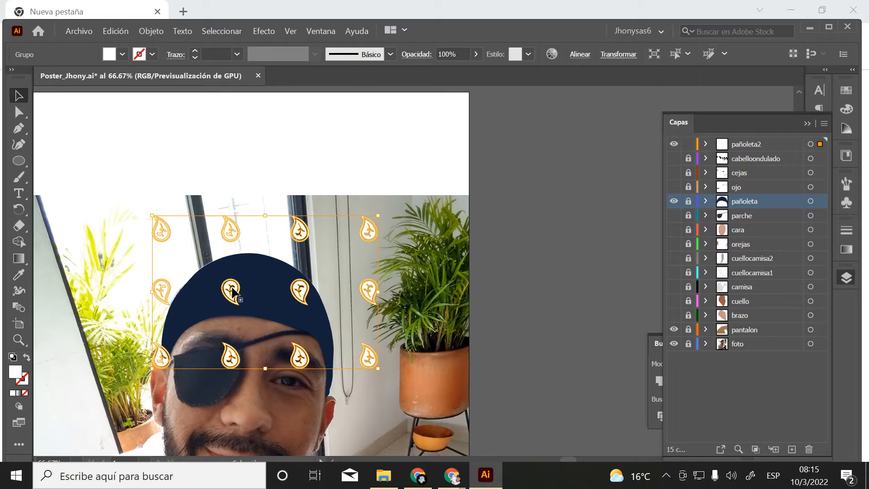
left_click_drag(231, 289, 231, 288)
left_click(742, 152)
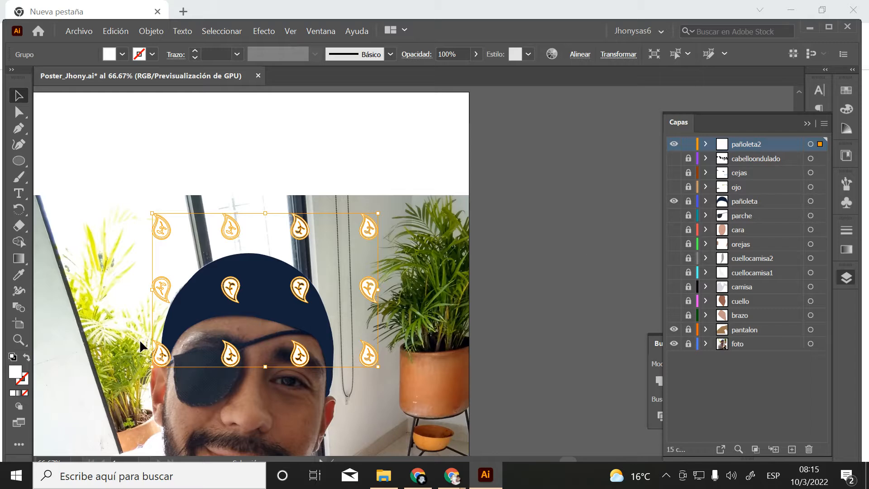
Look up the envelope distortion options available for the teardrop grid
key("z")
left_click(268, 322)
left_click_drag(476, 308, 405, 370)
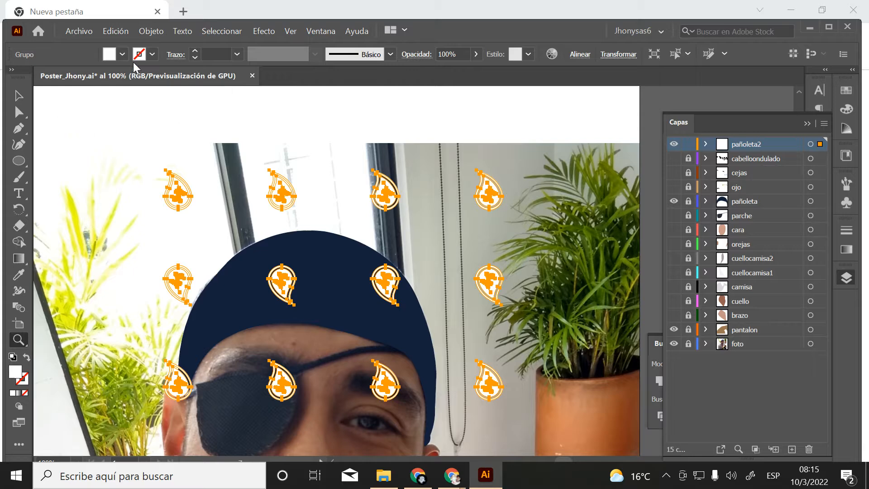
left_click(151, 31)
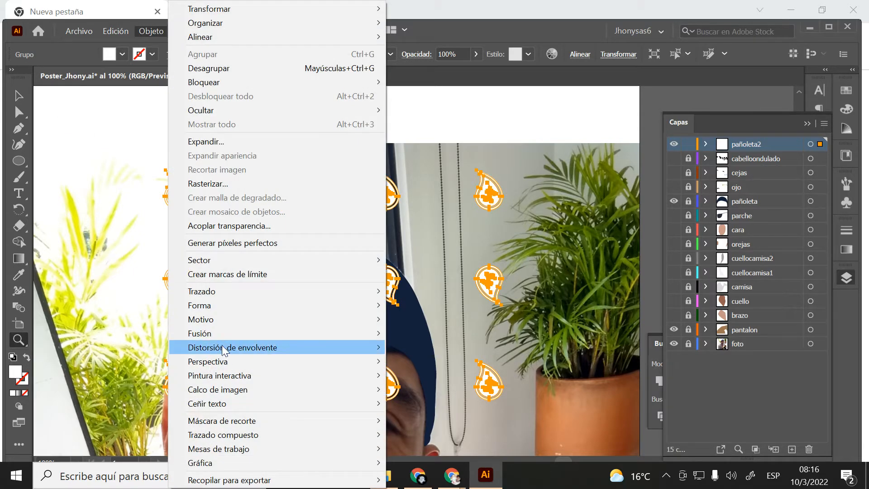
mouse_move(210, 348)
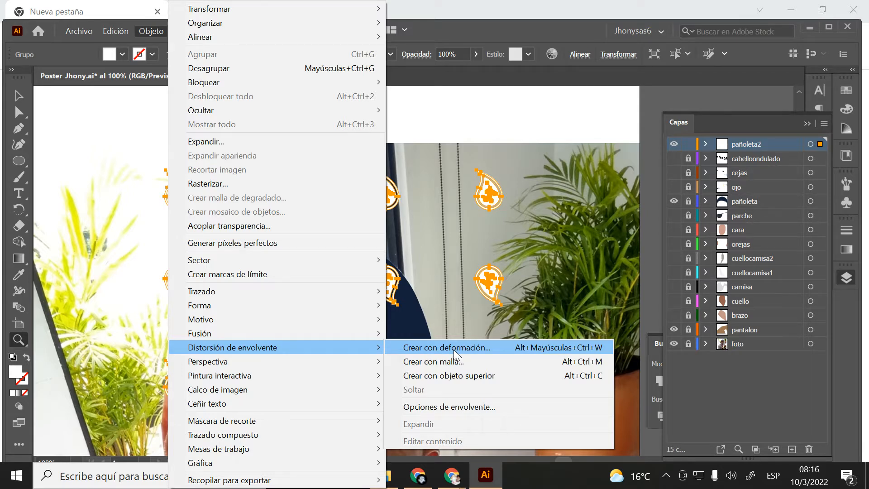
left_click(623, 277)
left_click(624, 277)
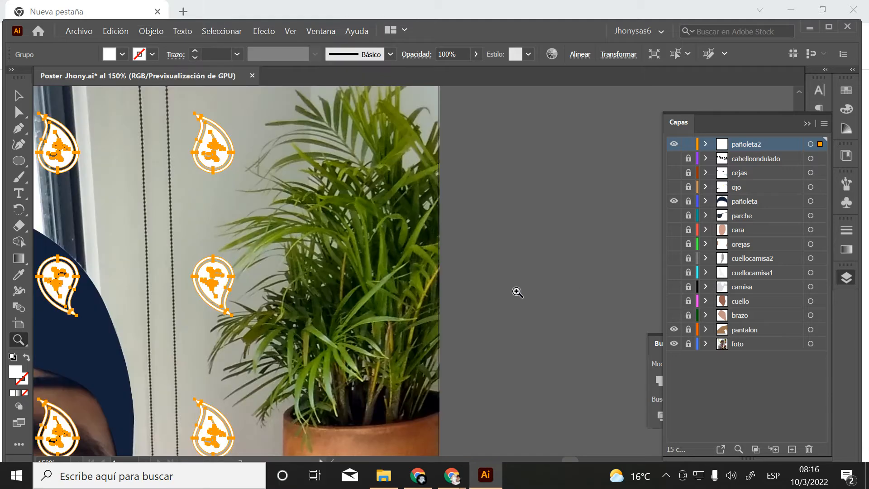
Draw a large white five-pointed star on the empty canvas, with a smaller tilted star on each side of its base
left_click(497, 282, "alt")
left_click(497, 281, "alt")
left_click(496, 282, "alt")
left_click_drag(483, 279, 288, 268)
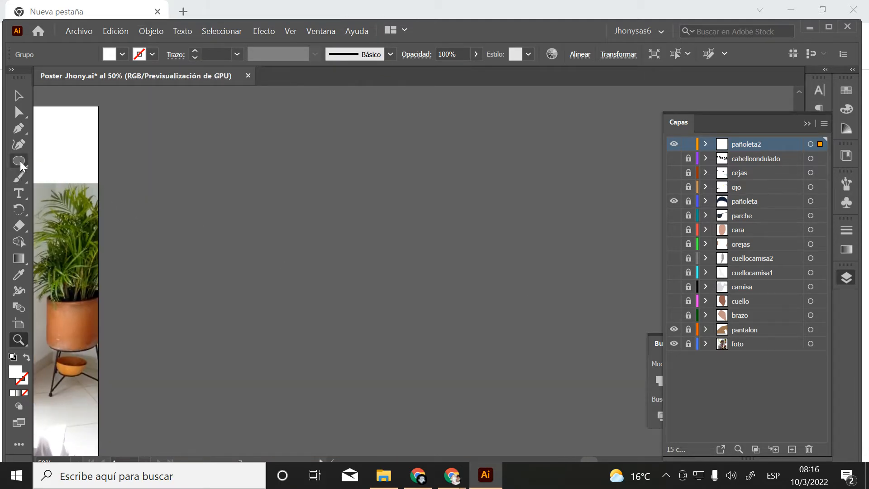
left_click_drag(19, 161, 73, 210)
left_click_drag(385, 260, 418, 306)
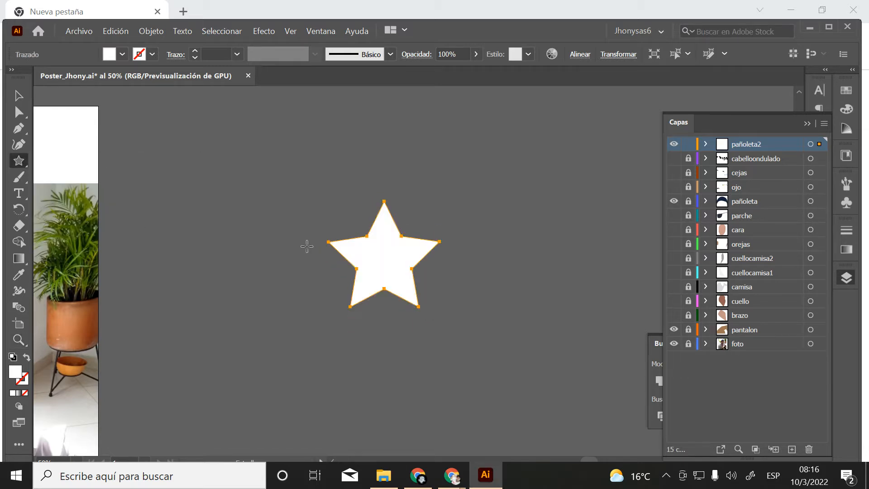
left_click_drag(322, 295, 344, 307)
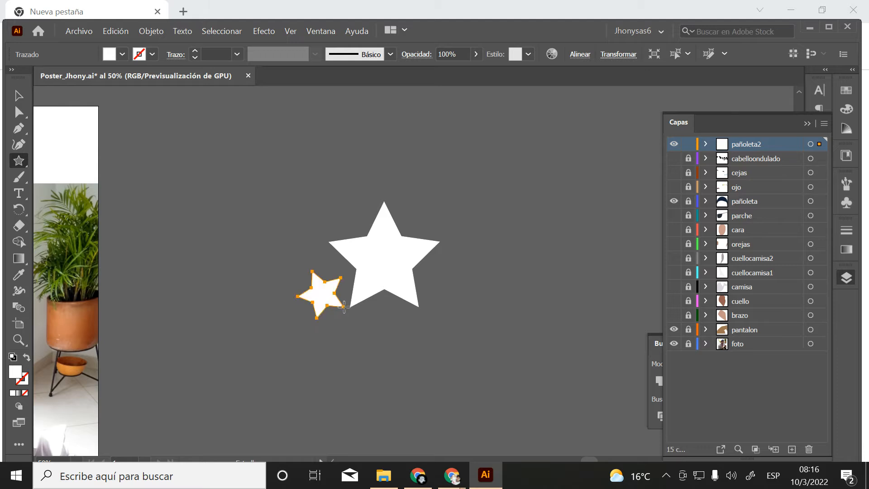
left_click_drag(431, 298, 454, 301)
left_click(18, 100)
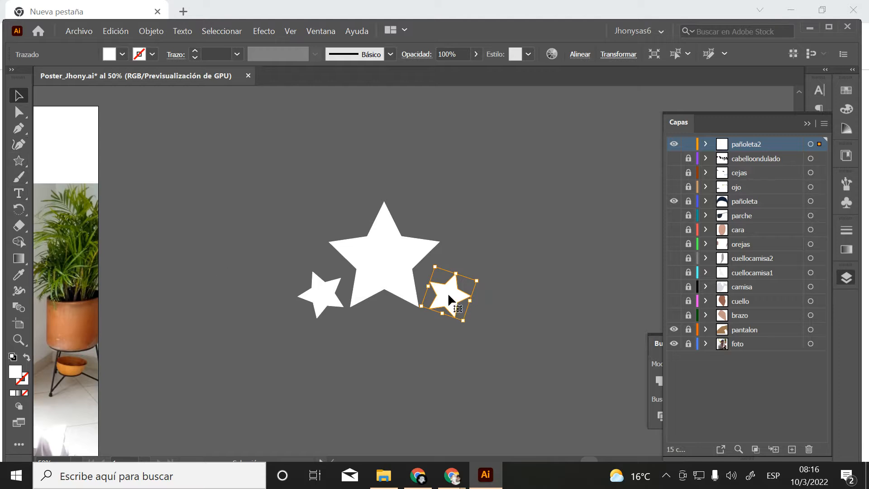
left_click(115, 180)
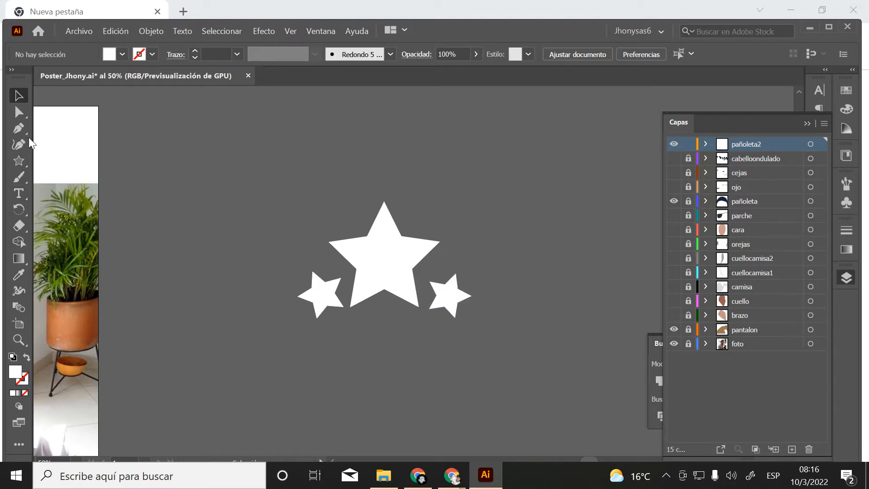
Create a text frame below the three stars and replace its placeholder text with "Estrella"
left_click(18, 193)
scroll(164, 262, "down", 2)
left_click_drag(288, 289, 492, 358)
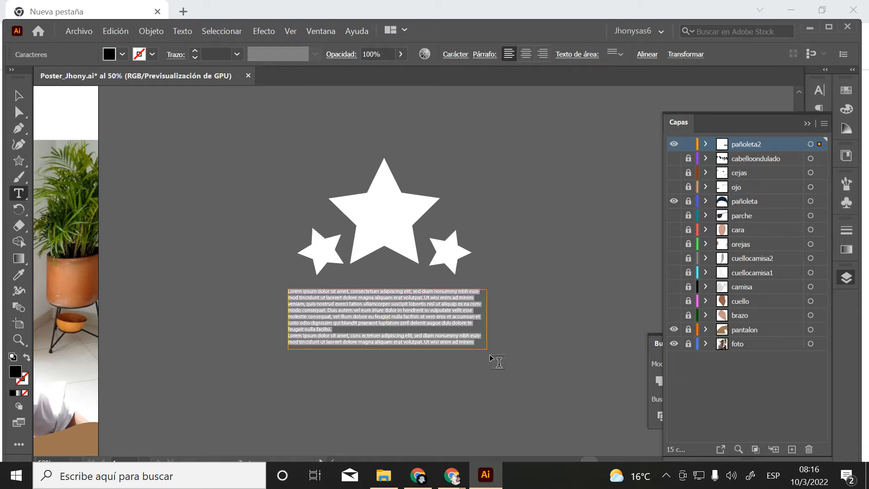
key("Delete")
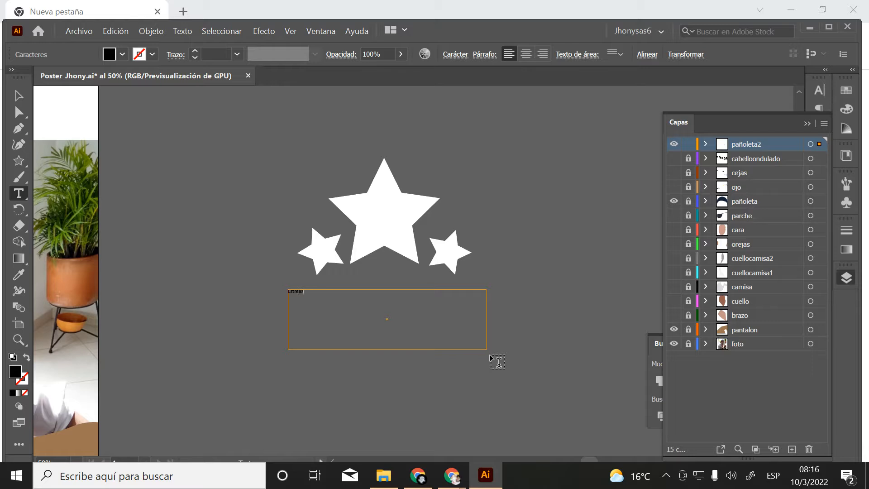
left_click_drag(350, 279, 250, 282)
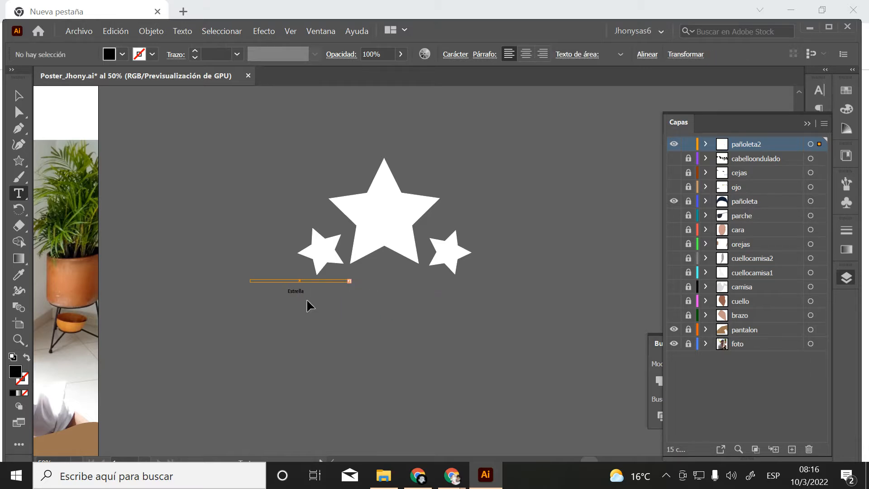
Enlarge the word "Estrella" until it fills most of the text frame's height, and center it horizontally
double_click(297, 291)
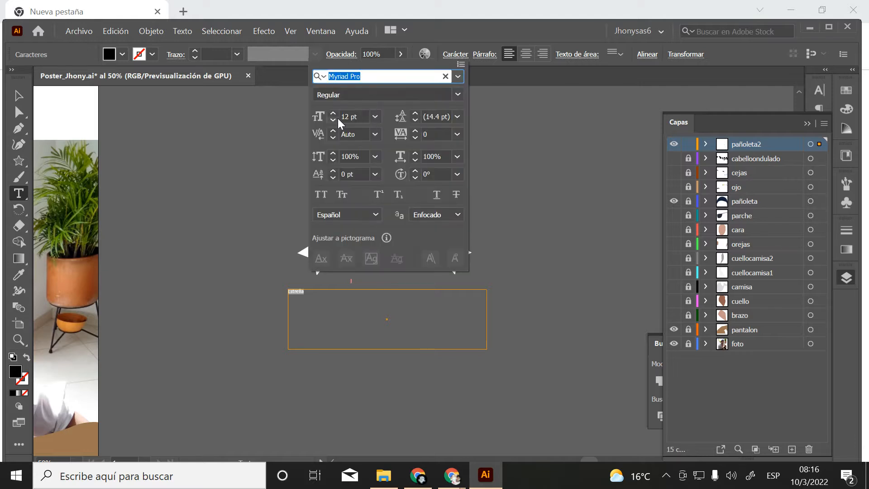
left_click(333, 114)
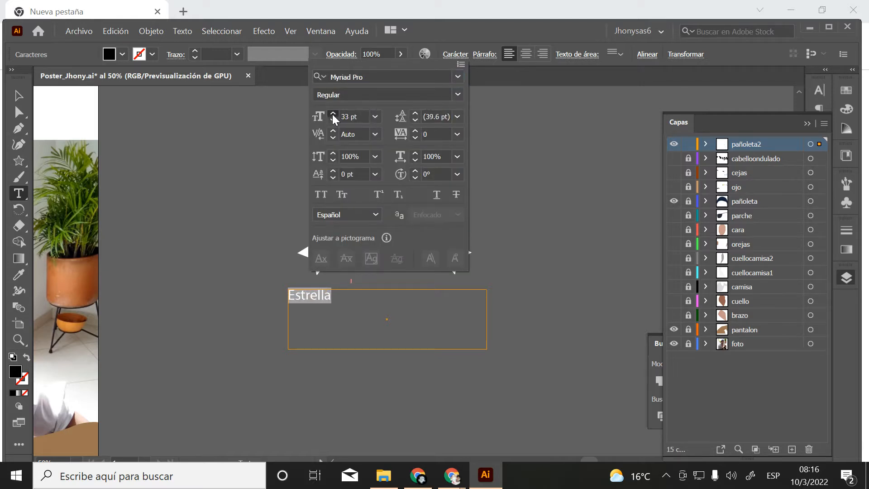
left_click_drag(332, 114, 332, 114)
left_click(23, 95)
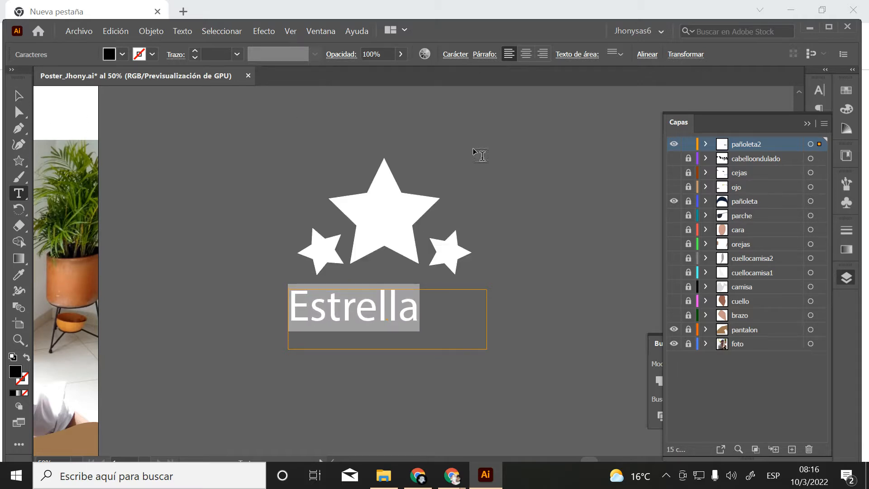
left_click(526, 54)
left_click(19, 95)
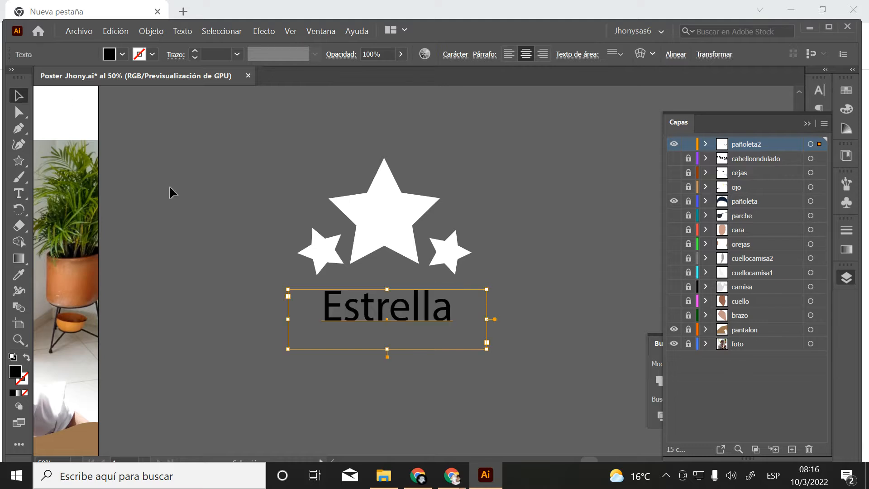
Shorten the text frame to fit "Estrella", fill the word with white and place it just below the stars
left_click_drag(388, 349, 400, 311)
double_click(16, 374)
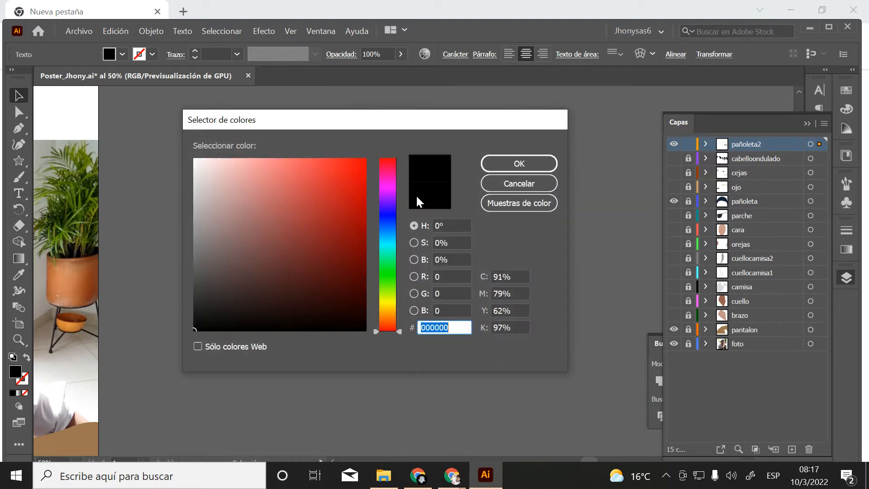
left_click_drag(199, 163, 174, 155)
left_click(519, 164)
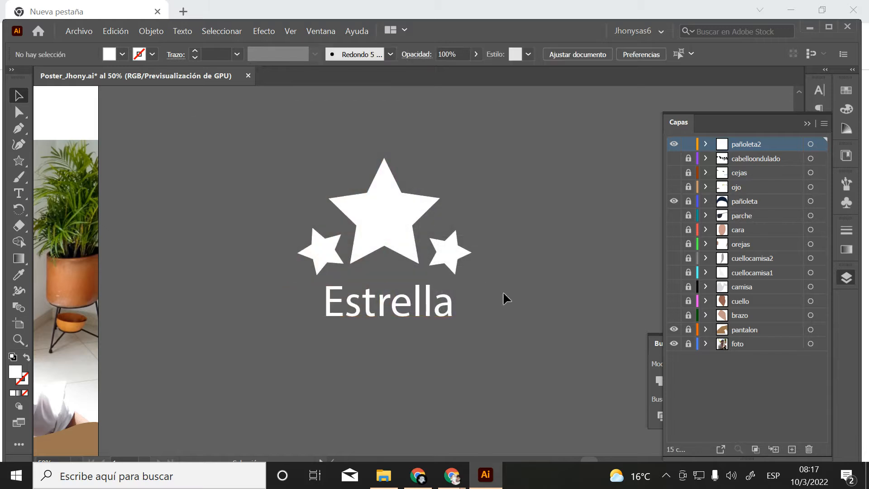
left_click(401, 307)
left_click(582, 280)
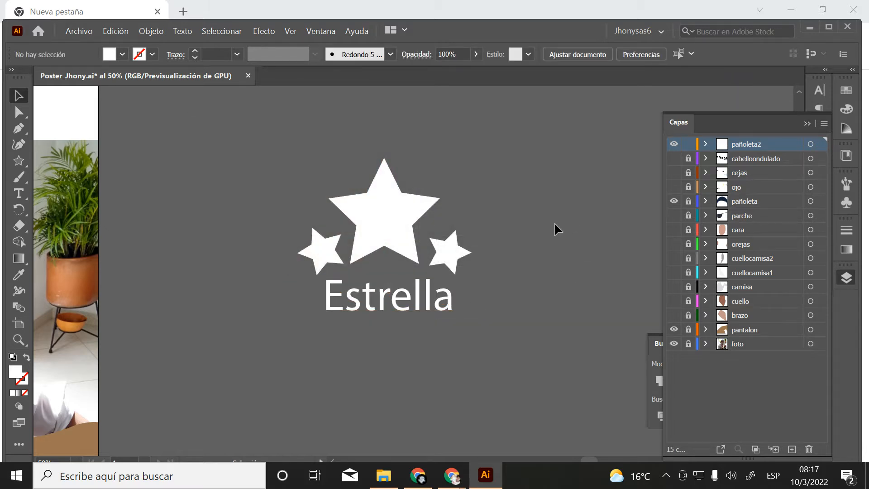
Preview an Arco envelope warp on the word "Estrella" with a horizontal bend of 27%
left_click(342, 298)
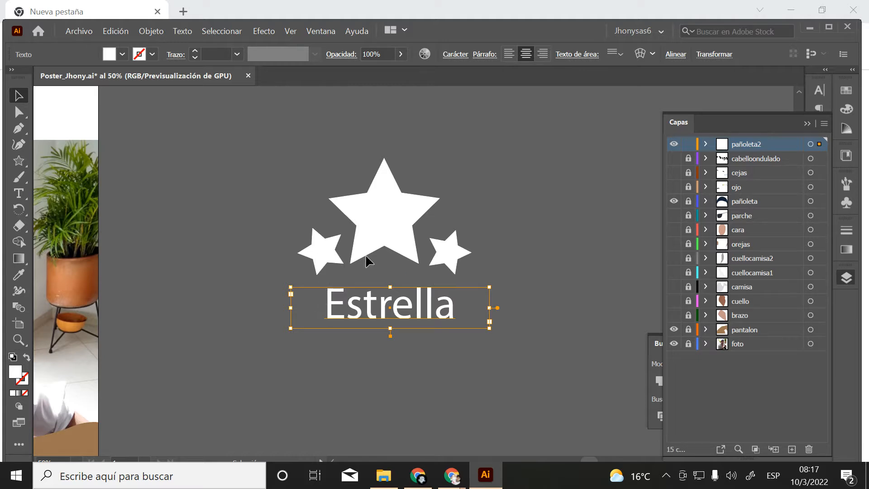
left_click(154, 35)
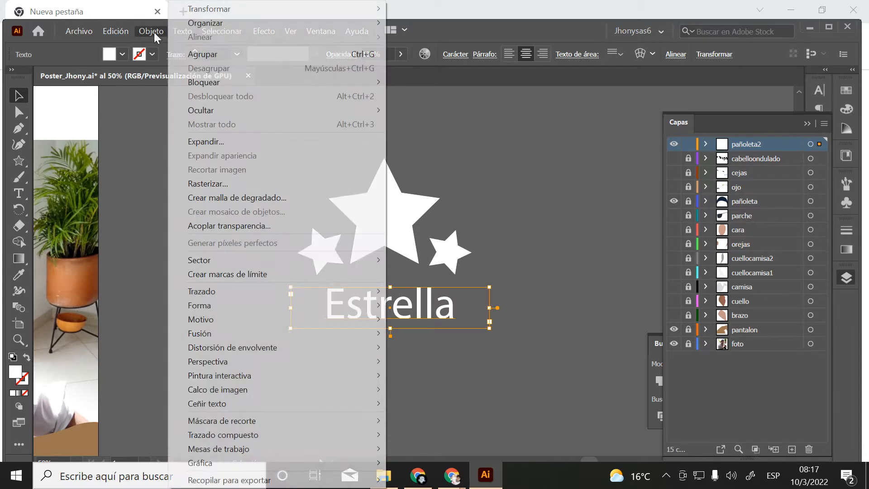
mouse_move(316, 347)
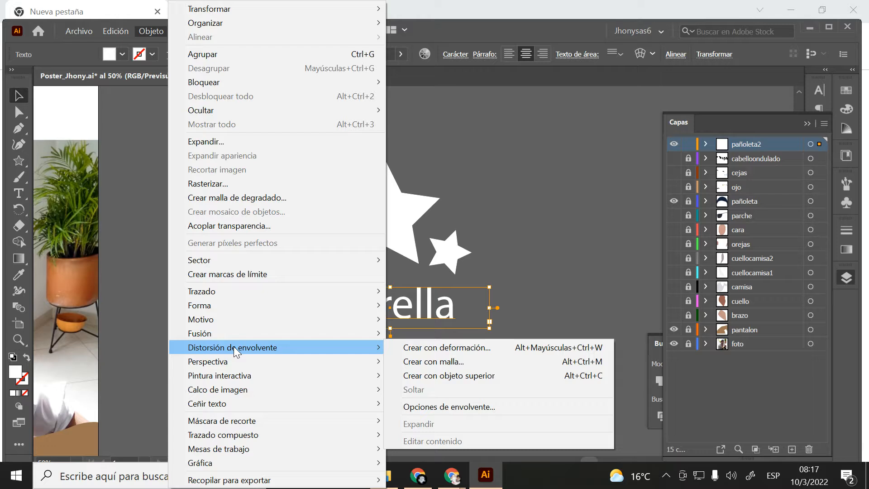
left_click(446, 349)
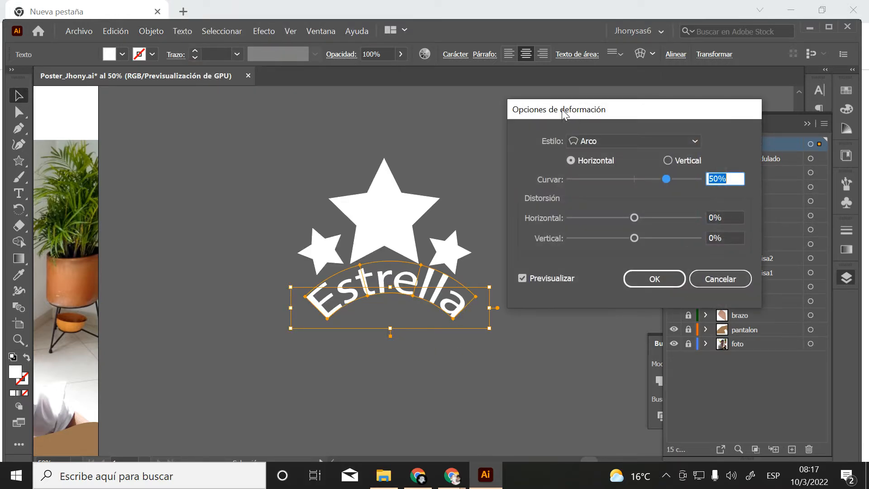
left_click_drag(562, 110, 582, 105)
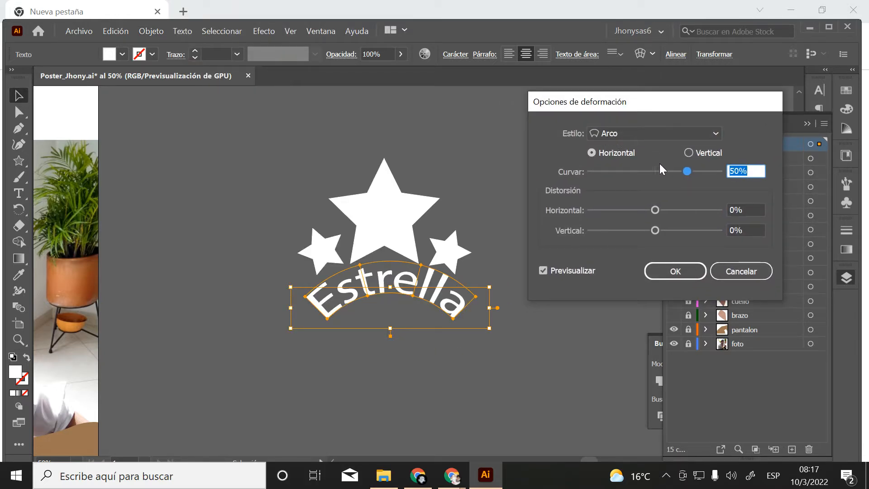
left_click_drag(686, 172, 672, 169)
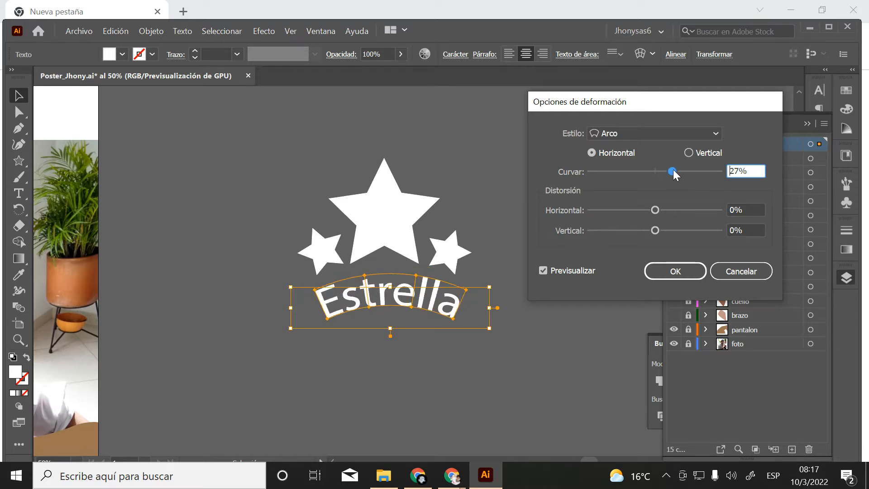
Preview the Arco inferior warp on the word with a 3% bend and 2% horizontal distortion
left_click(656, 132)
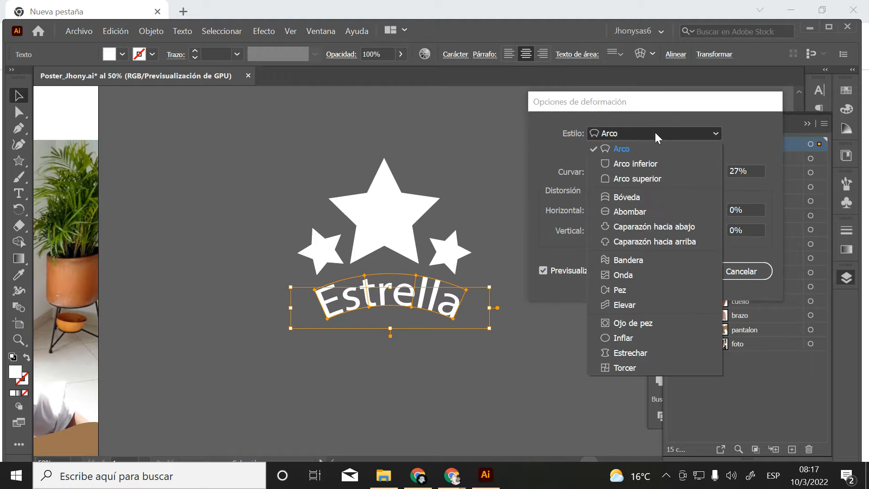
left_click(628, 166)
mouse_move(673, 170)
left_mouse_down()
mouse_move(702, 171)
mouse_move(656, 171)
left_mouse_up()
mouse_move(655, 210)
left_mouse_down()
mouse_move(702, 210)
mouse_move(656, 211)
left_mouse_up()
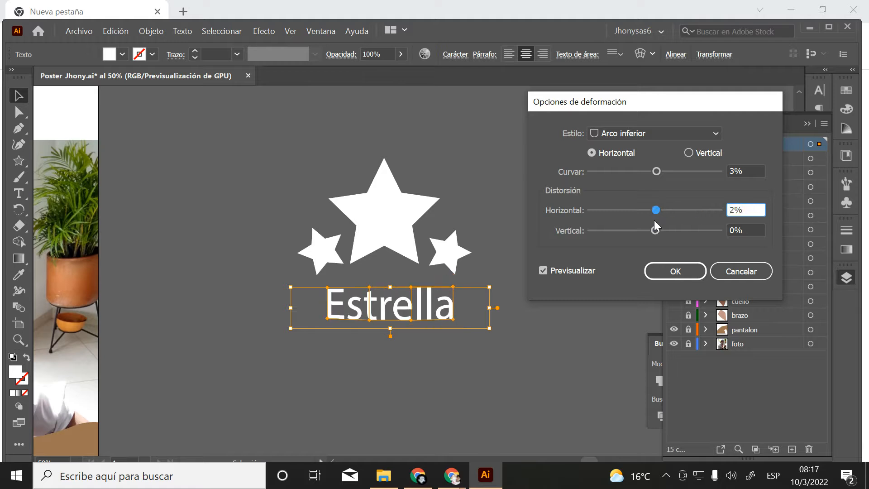
Preview the Arco superior and Bóveda warp styles on the word, each with a bend of 1%
left_click(668, 133)
left_click(647, 179)
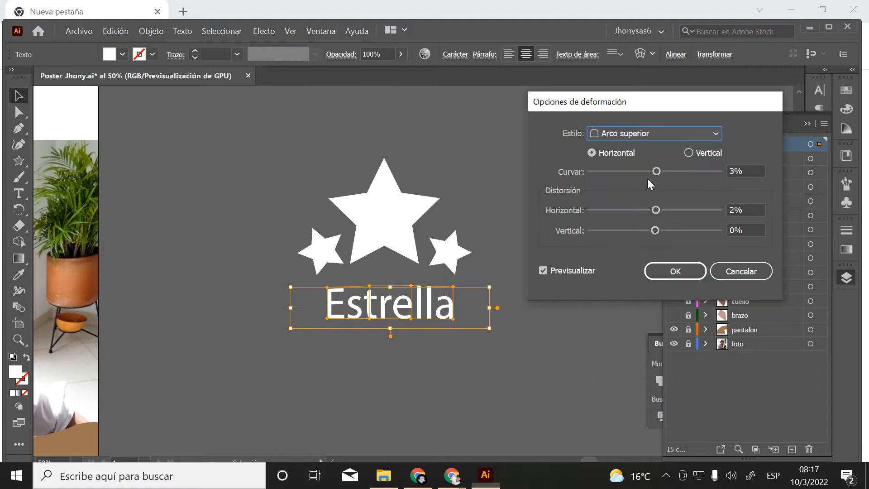
mouse_move(657, 172)
left_mouse_down()
mouse_move(699, 171)
mouse_move(656, 171)
left_mouse_up()
left_click(644, 133)
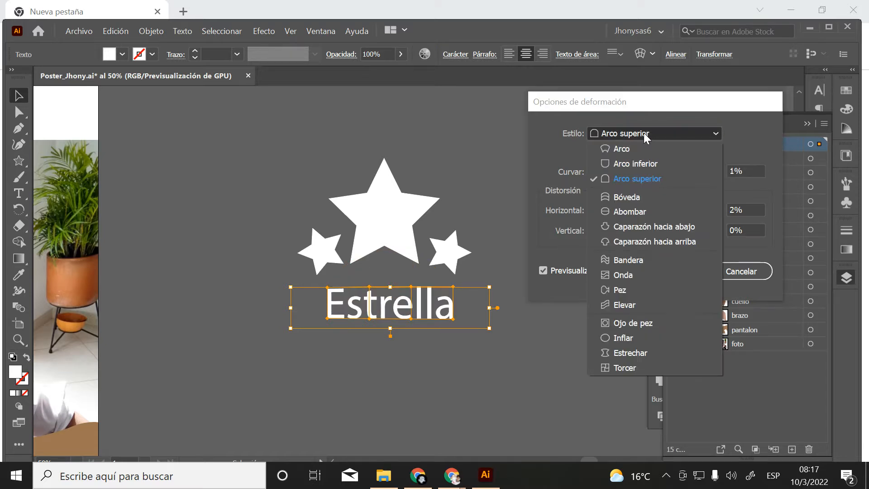
left_click(635, 199)
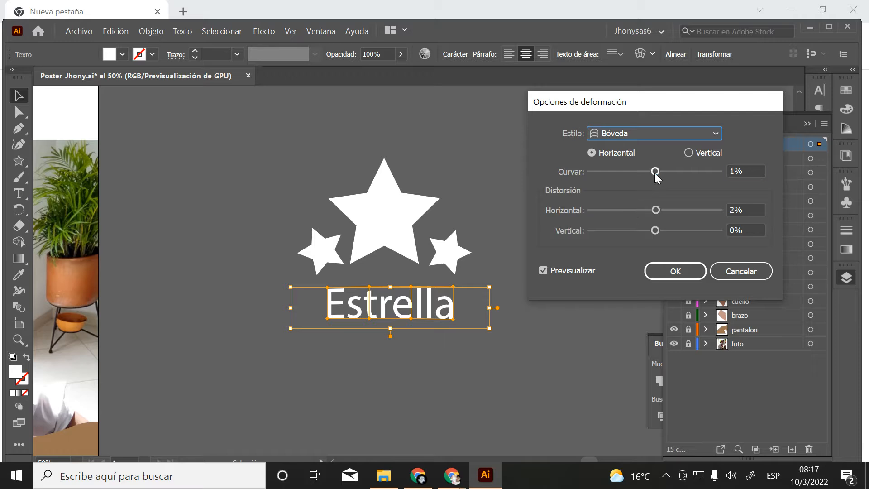
mouse_move(655, 172)
left_mouse_down()
mouse_move(687, 172)
mouse_move(657, 170)
left_mouse_up()
Preview the Abombar warp at 11% bend and Caparazón hacia abajo at 0%, and discard the warp
left_click(639, 132)
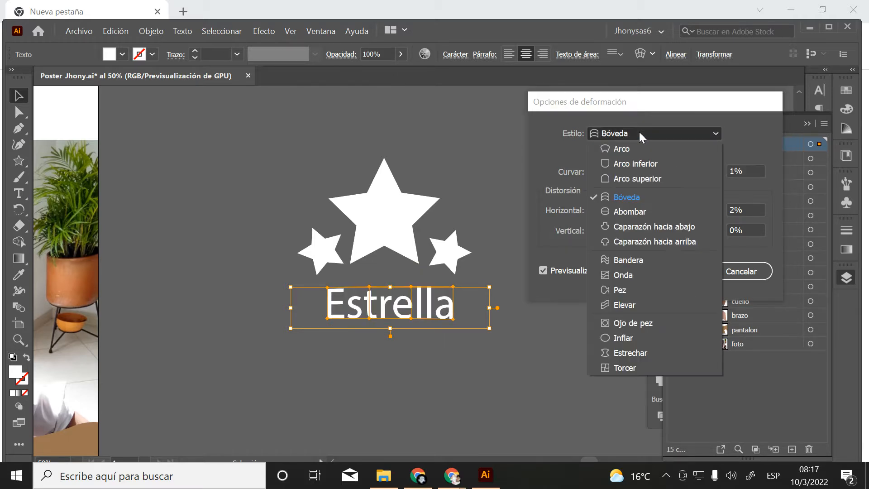
left_click(642, 210)
mouse_move(656, 171)
left_mouse_down()
mouse_move(699, 175)
mouse_move(663, 173)
left_mouse_up()
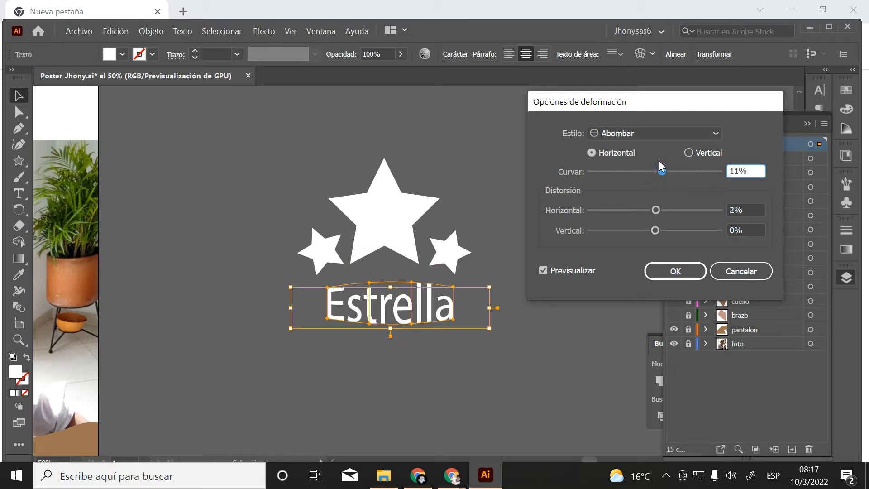
left_click(637, 129)
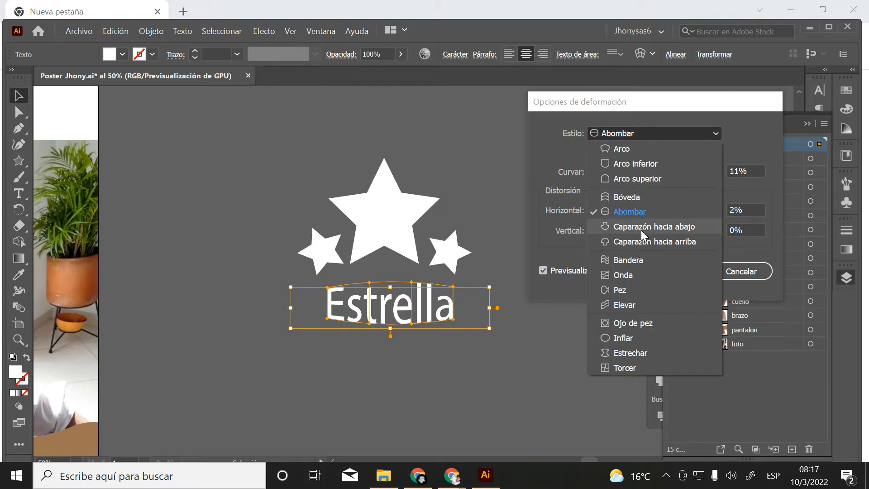
left_click(641, 230)
mouse_move(663, 171)
left_mouse_down()
mouse_move(701, 170)
mouse_move(655, 172)
left_mouse_up()
left_click(647, 131)
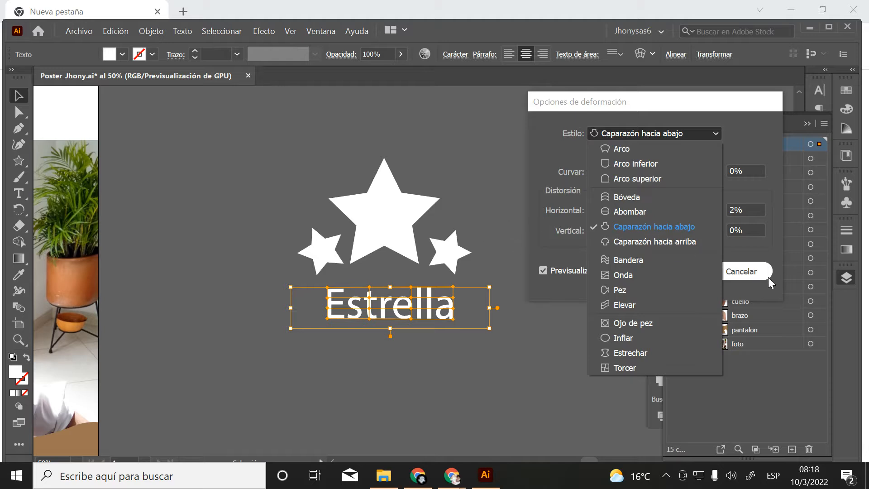
left_click(718, 101)
left_click(747, 274)
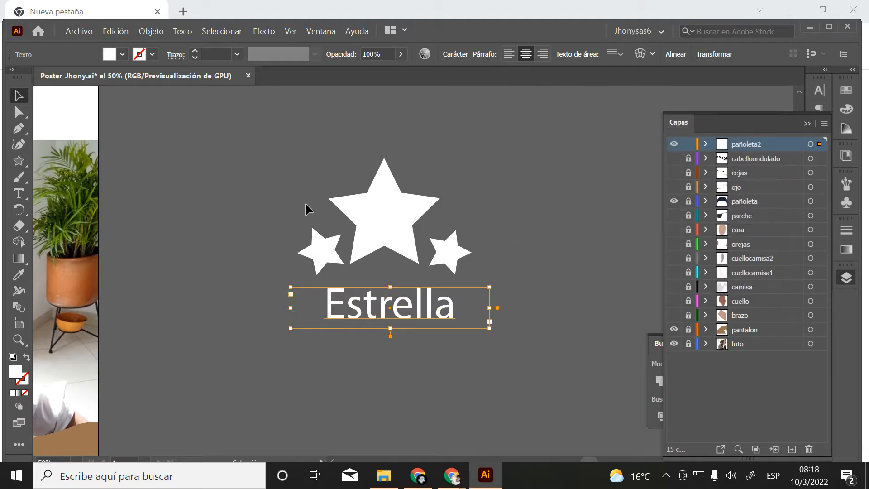
Try the Arco warp at about 32% bend and the Pez warp at 7% on the stars and word together, and cancel it
left_click_drag(270, 151, 480, 332)
left_click_drag(240, 125, 505, 350)
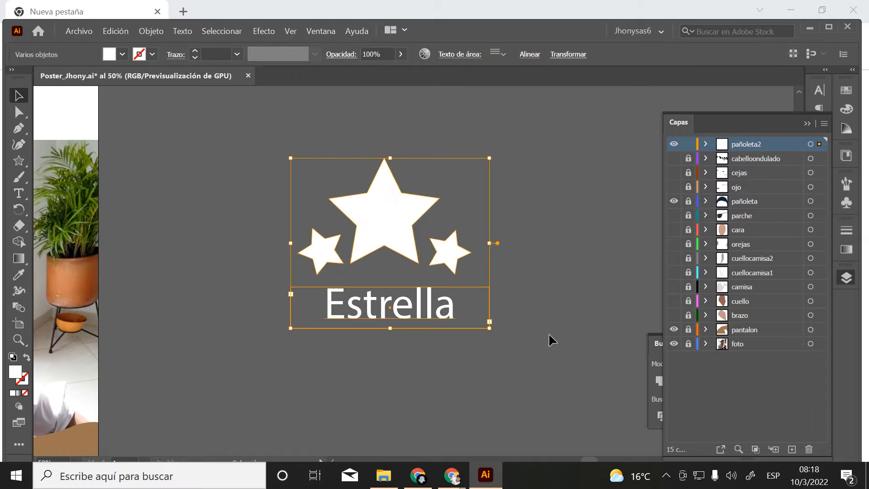
left_click(157, 35)
mouse_move(253, 348)
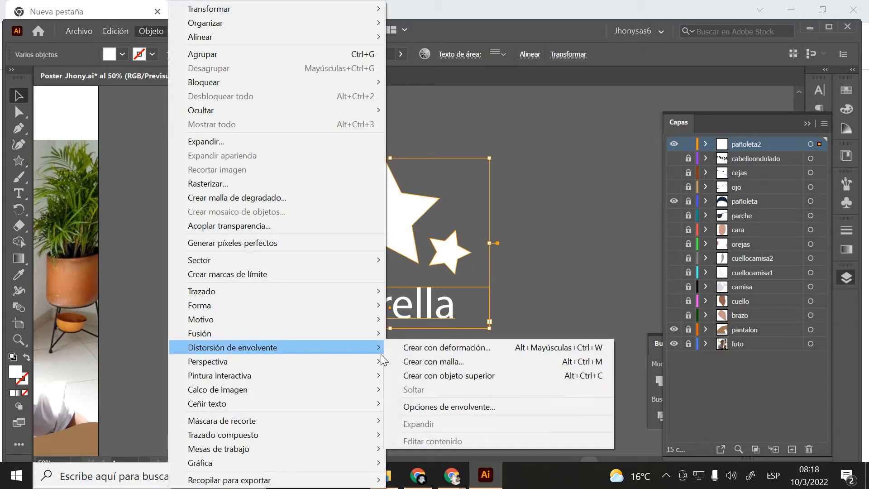
left_click(414, 346)
mouse_move(674, 171)
left_mouse_down()
mouse_move(605, 172)
mouse_move(676, 172)
left_mouse_up()
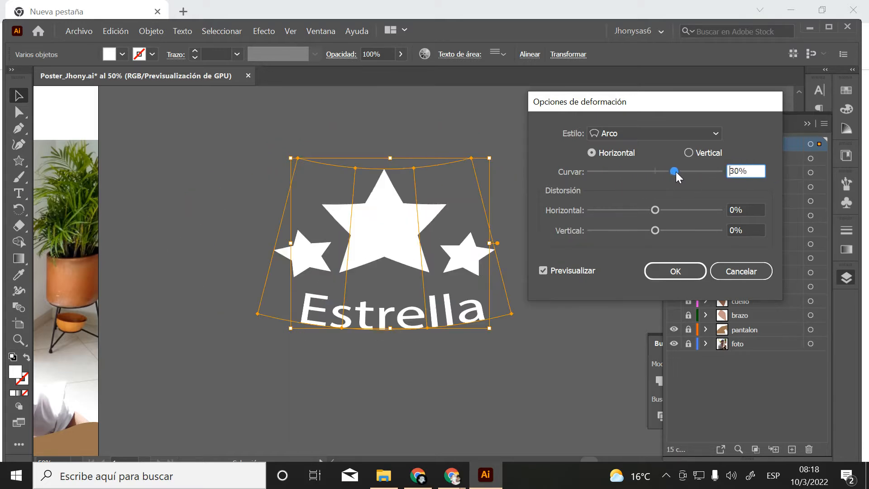
left_click(644, 131)
left_click(632, 292)
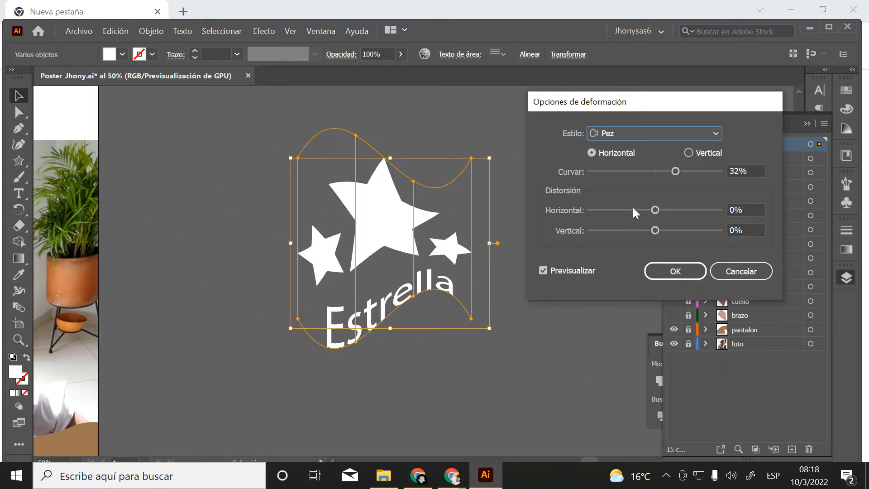
mouse_move(676, 171)
left_mouse_down()
mouse_move(700, 165)
mouse_move(613, 169)
mouse_move(658, 176)
left_mouse_up()
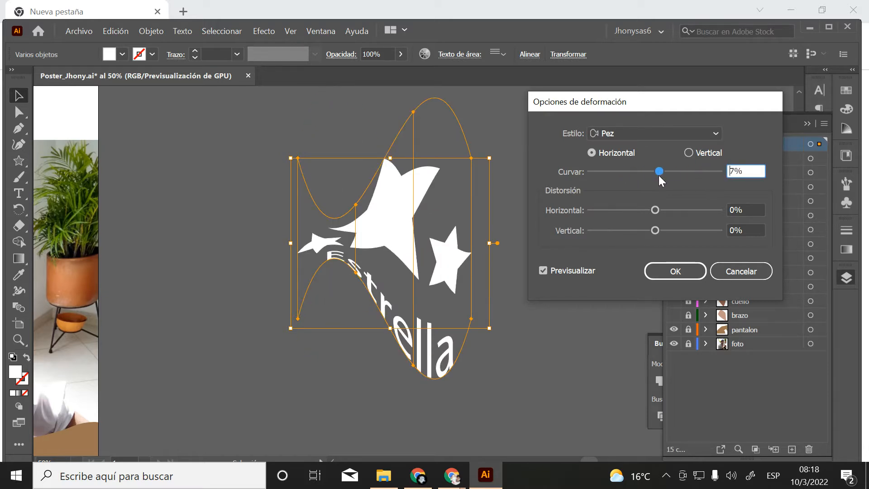
left_click(738, 270)
Draw a wide rectangle on the empty canvas beside the stars and fill it with yellow FFFF00
scroll(525, 256, "down", 2)
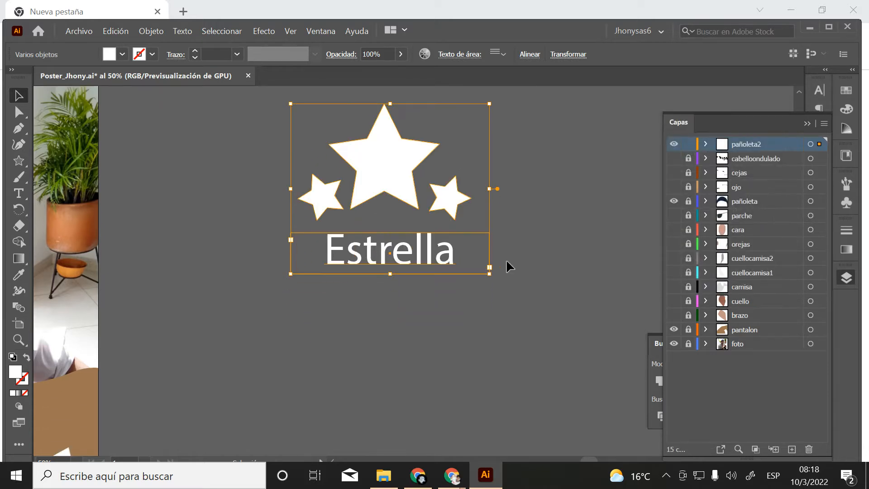
left_click(429, 245)
left_click(488, 203)
left_click_drag(490, 181, 185, 270)
left_click(23, 160)
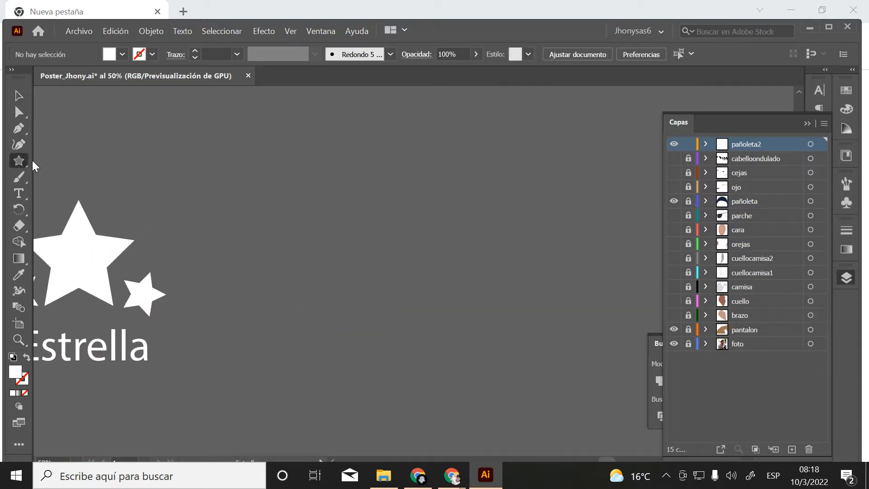
left_click_drag(23, 159, 67, 160)
left_click_drag(331, 157, 536, 218)
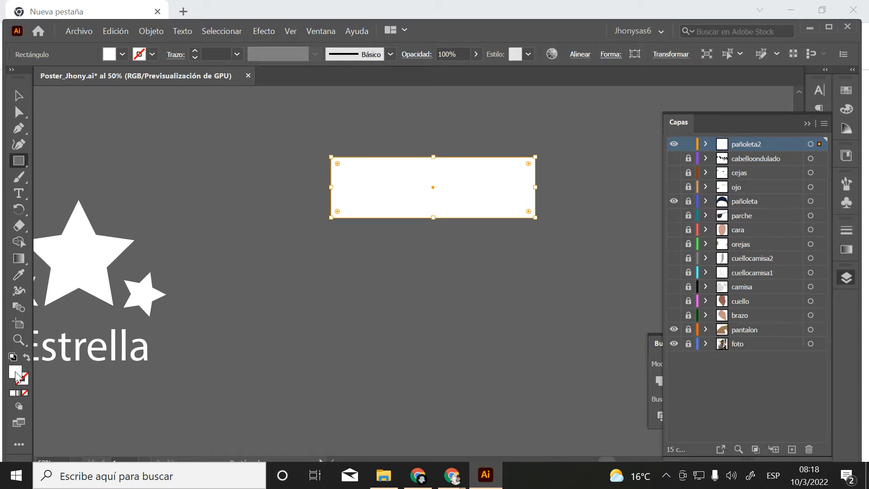
double_click(17, 375)
left_click_drag(398, 326, 388, 302)
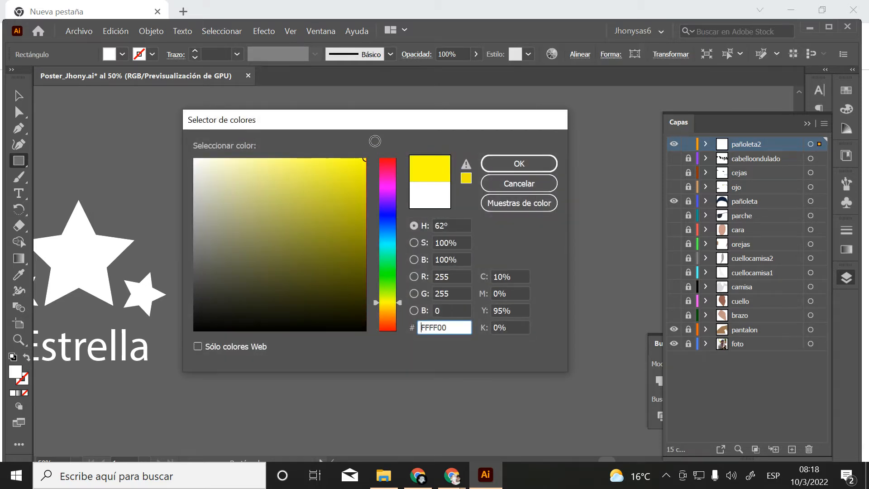
left_click(519, 164)
left_click(18, 95)
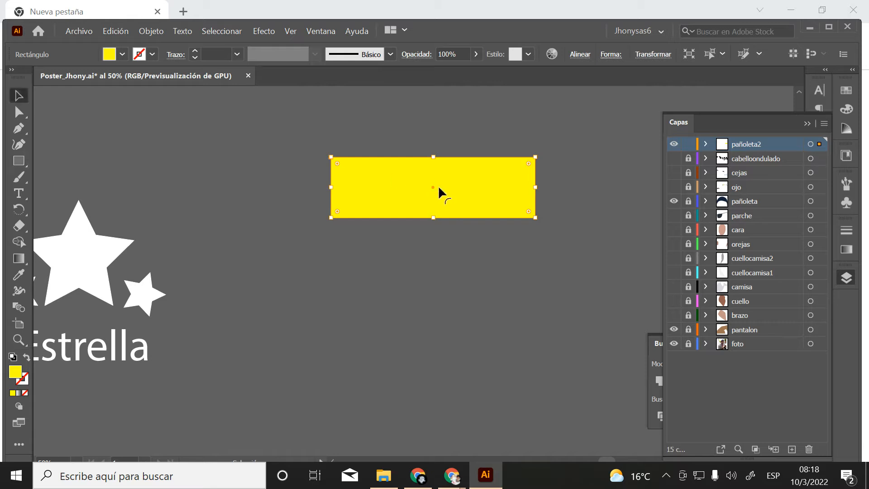
Duplicate the yellow rectangle directly below itself and fill the copy with blue 0635F9
left_click_drag(433, 217, 433, 269)
double_click(17, 375)
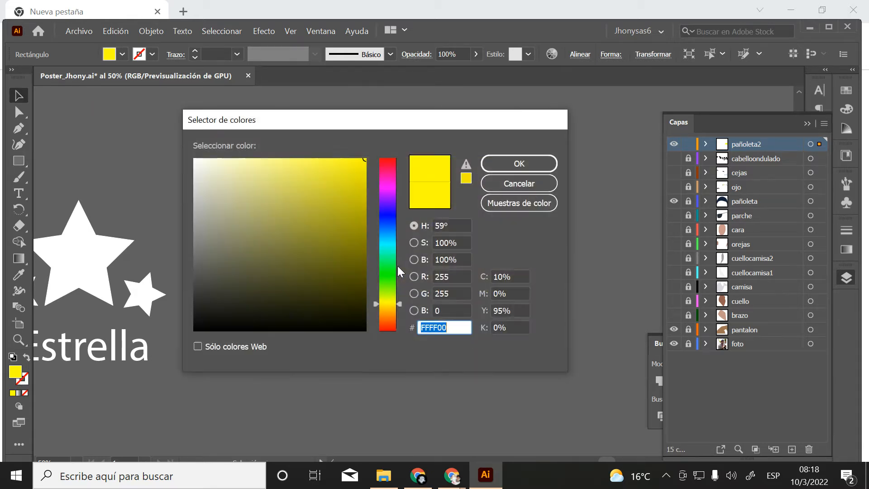
left_click_drag(392, 247, 375, 220)
left_click(349, 175)
left_click(365, 160)
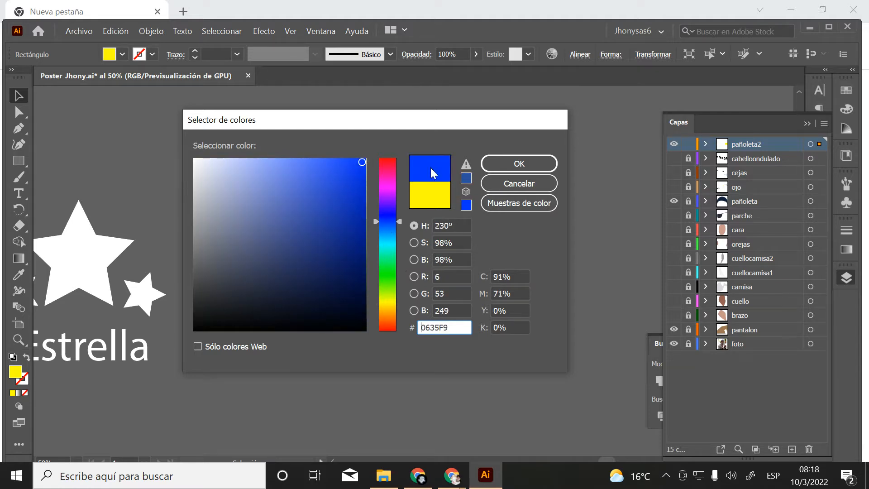
left_click(519, 163)
Select the yellow and blue rectangles together and widen them into a two-stripe flag shape
left_click(600, 163)
left_click_drag(435, 310, 435, 312)
scroll(436, 316, "up", 2)
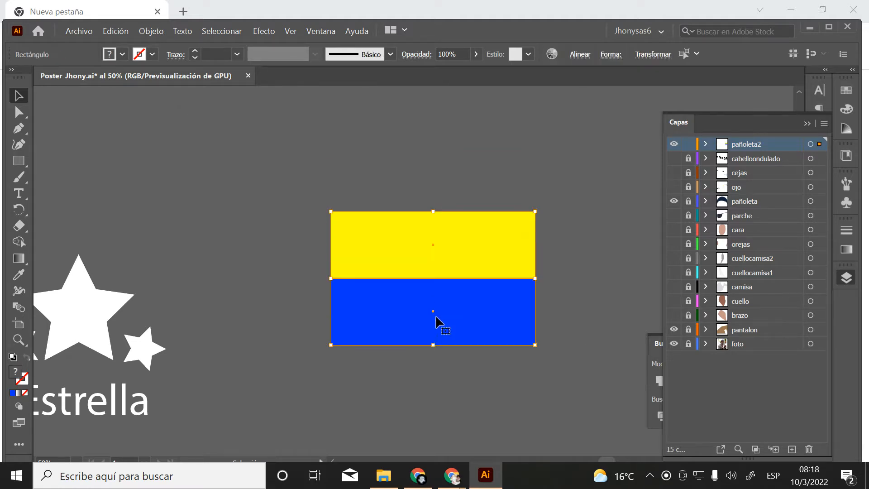
left_click_drag(454, 284, 377, 308)
left_click_drag(453, 260, 531, 262)
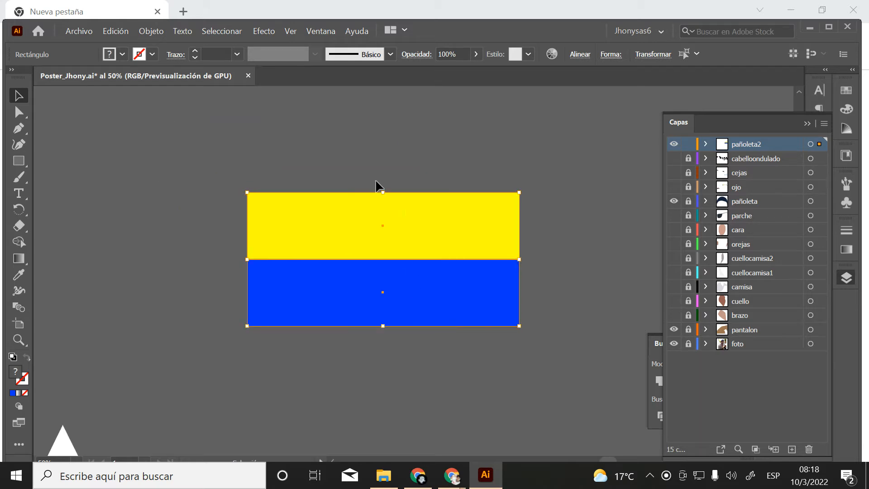
Warp both flag stripes together with the horizontal Bandera style, lowering the bend below 50% for a gentler wave without horizontal or vertical distortion
left_click(211, 159)
left_click_drag(211, 159, 349, 336)
left_click(152, 32)
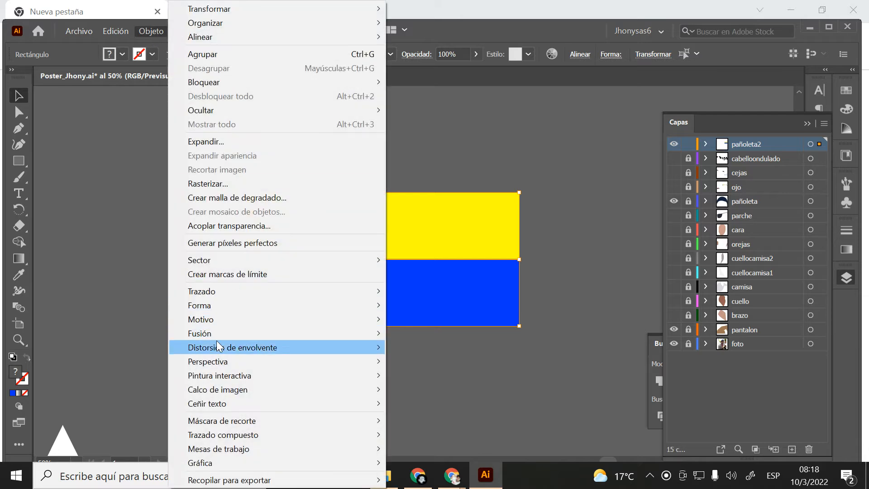
mouse_move(227, 347)
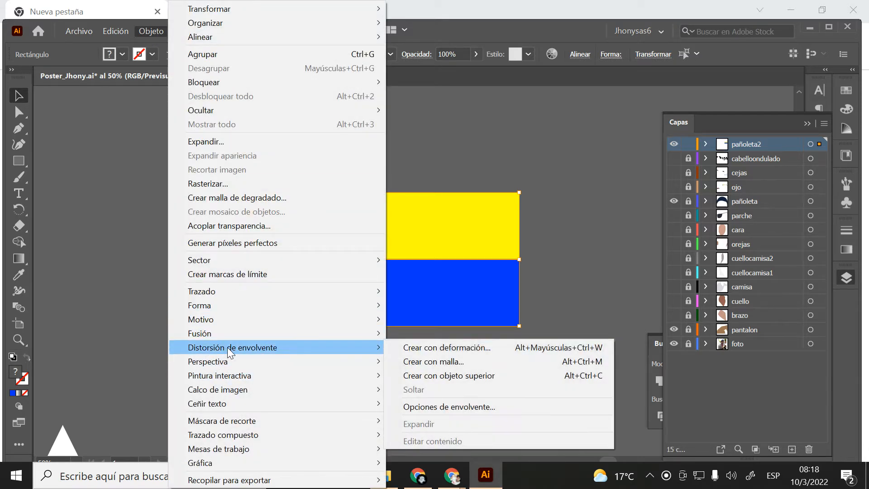
left_click(442, 347)
left_click(629, 137)
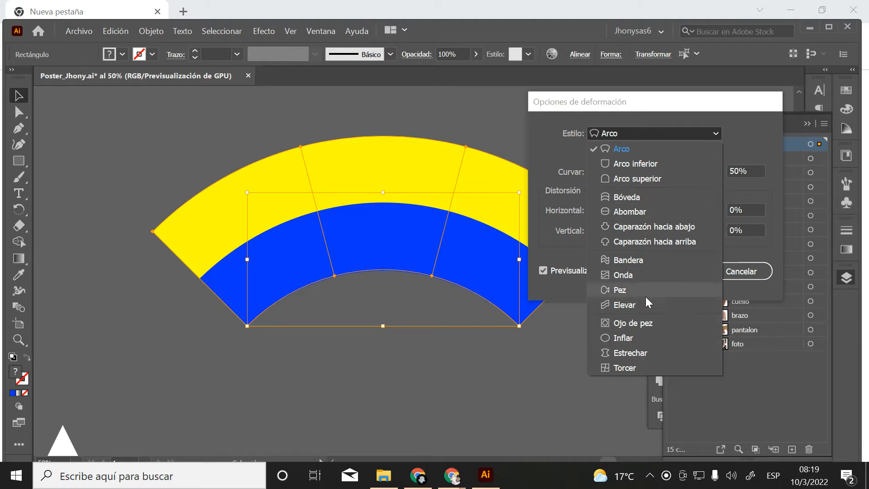
left_click(630, 259)
left_click_drag(567, 104, 642, 106)
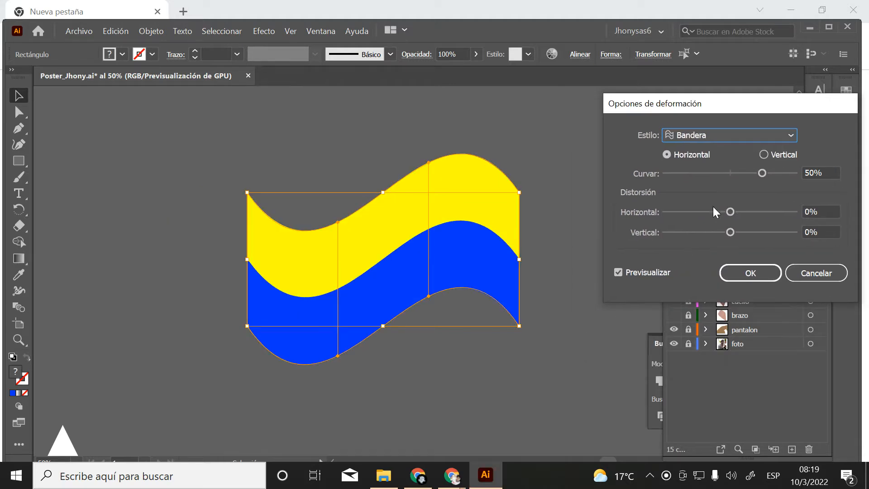
mouse_move(732, 211)
left_mouse_down()
mouse_move(702, 212)
mouse_move(754, 210)
mouse_move(730, 209)
left_mouse_up()
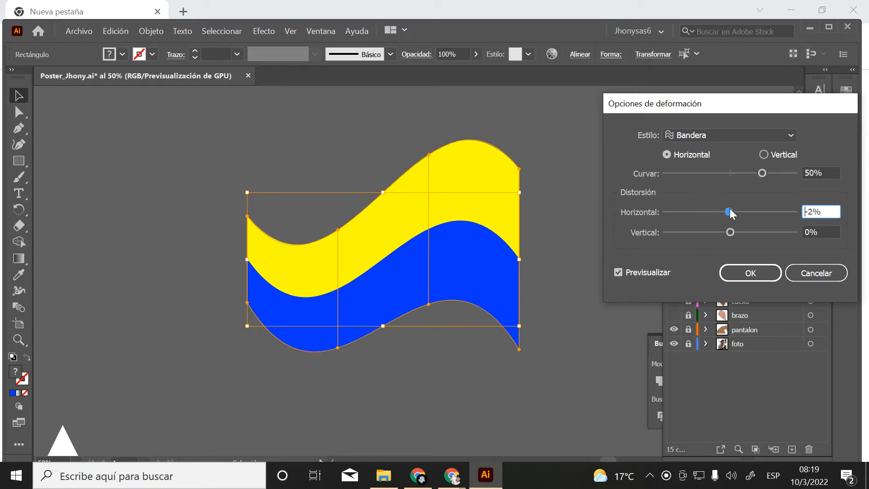
left_click_drag(763, 173, 744, 172)
left_click(773, 272)
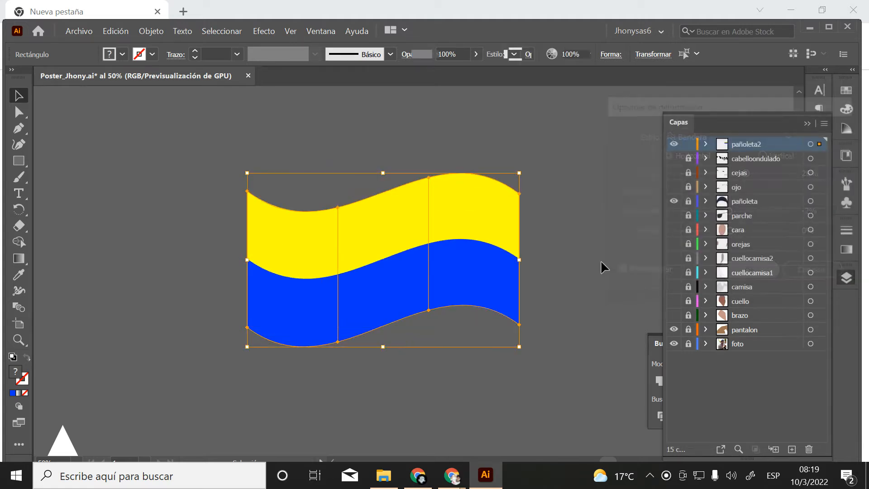
left_click(318, 153)
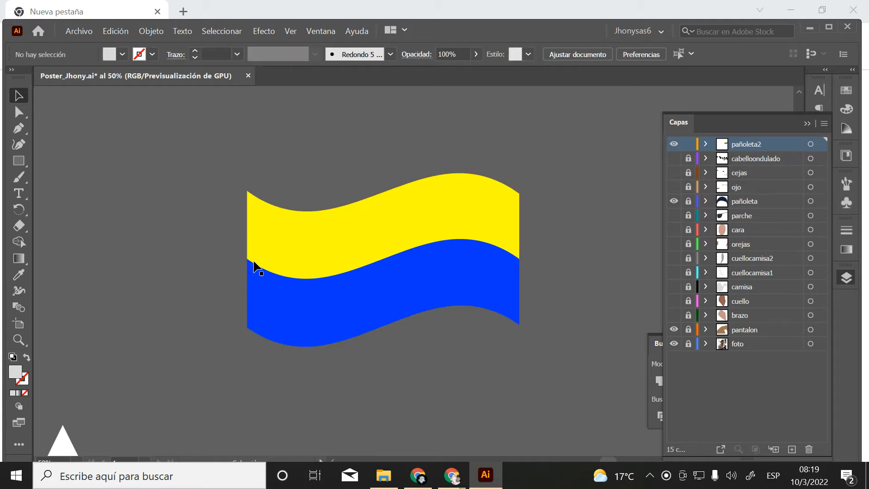
Start a mesh envelope distortion on the teardrop group over the bandana, with the preview turned on
left_click_drag(253, 267, 517, 221)
key("z")
left_click(500, 225, "alt")
left_click(502, 231, "alt")
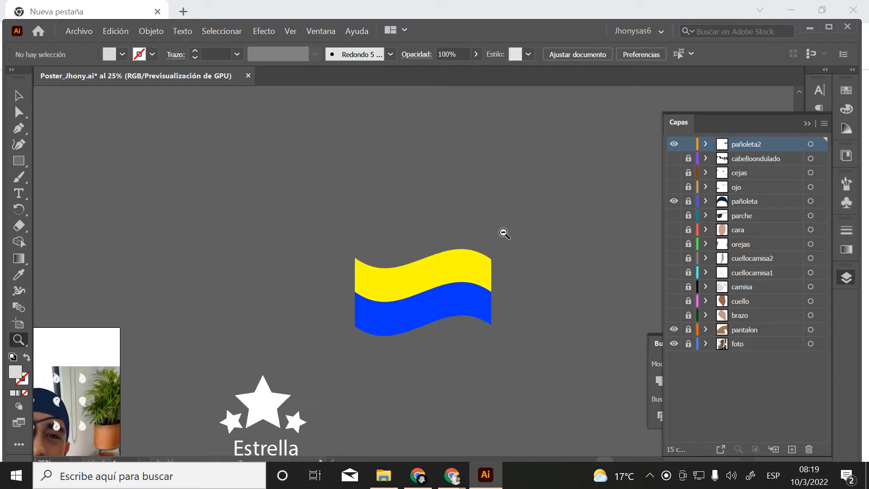
left_click_drag(244, 422, 380, 274)
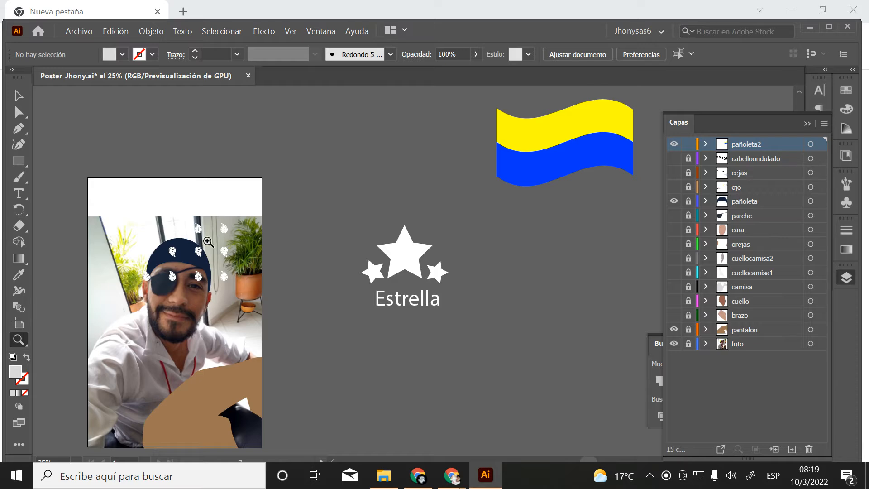
left_click_drag(109, 231, 292, 312)
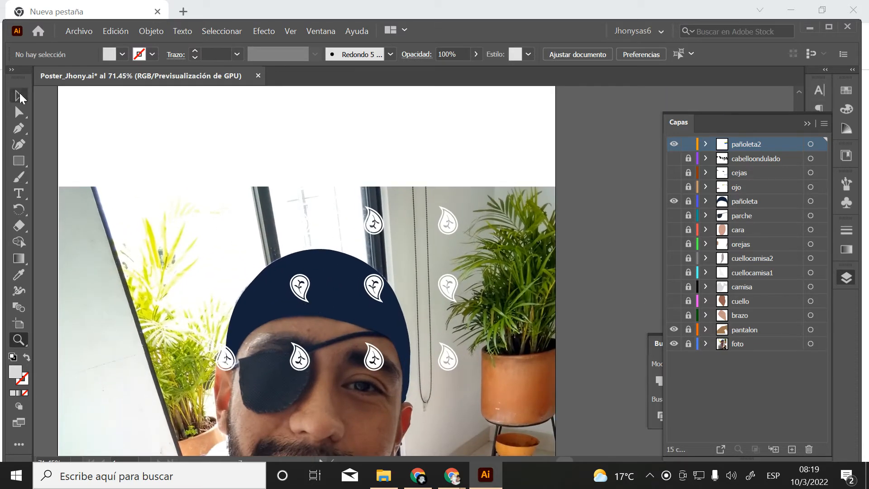
left_click(18, 95)
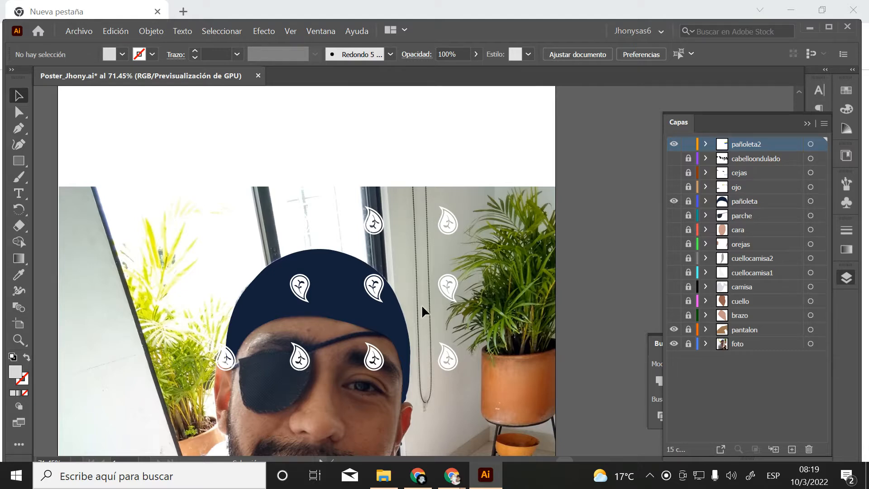
left_click(373, 287)
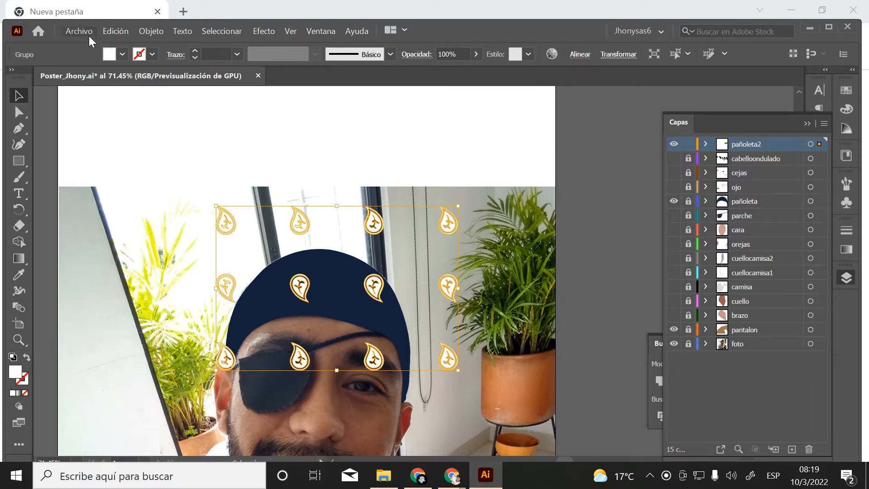
left_click(153, 32)
mouse_move(227, 349)
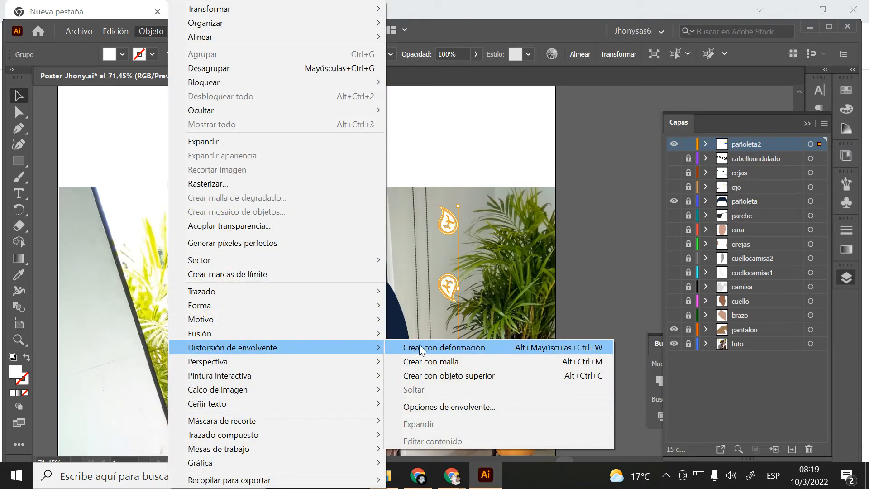
left_click(458, 362)
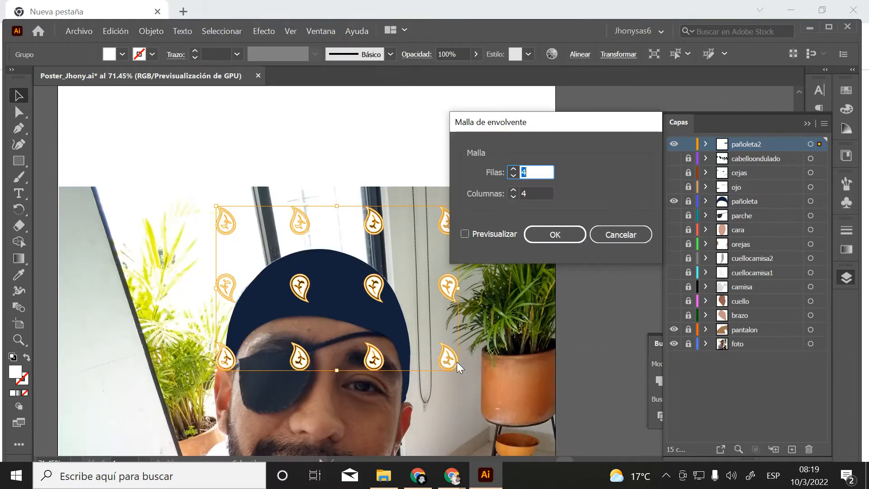
left_click_drag(491, 125, 544, 91)
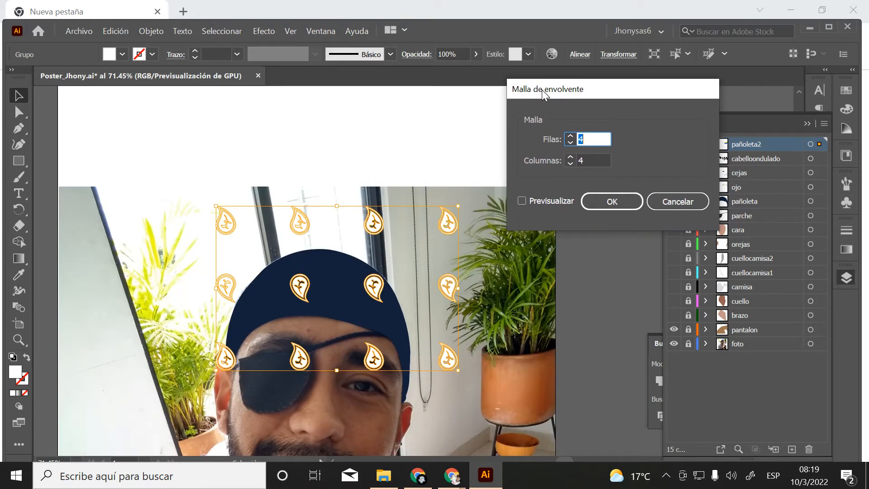
left_click(522, 201)
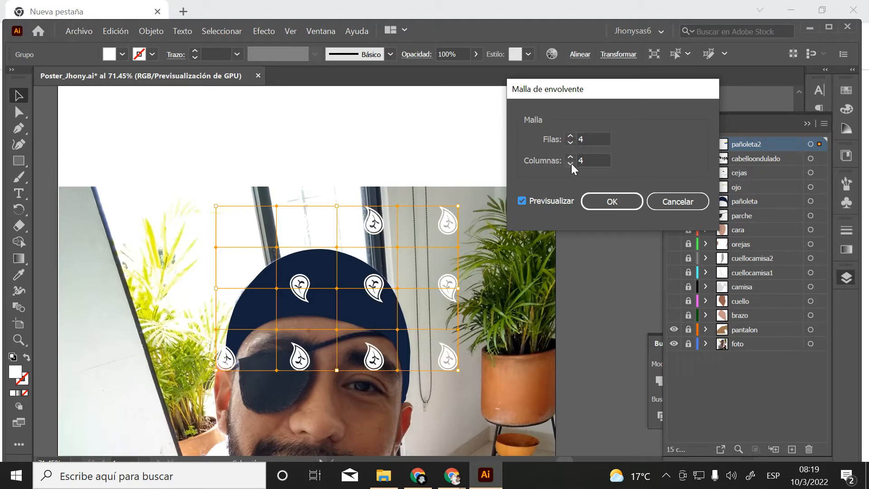
Reduce the teardrop group's envelope mesh to 2 rows and 3 columns
left_click(571, 143)
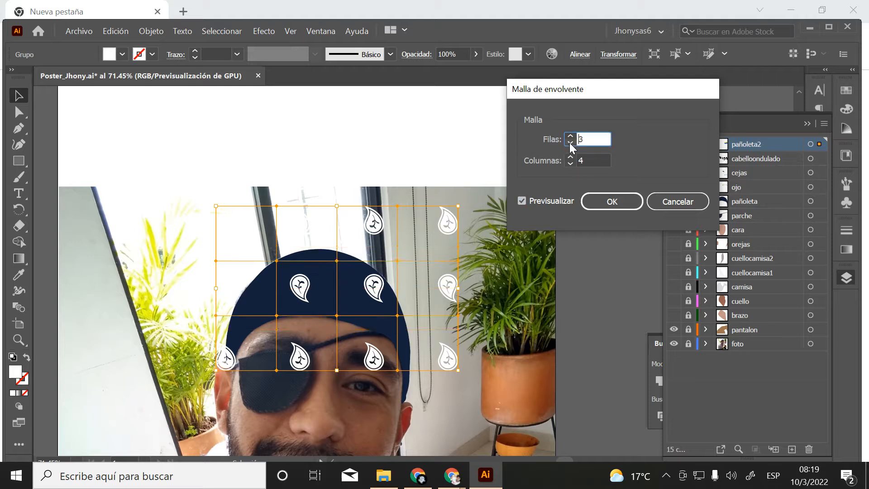
left_click(570, 143)
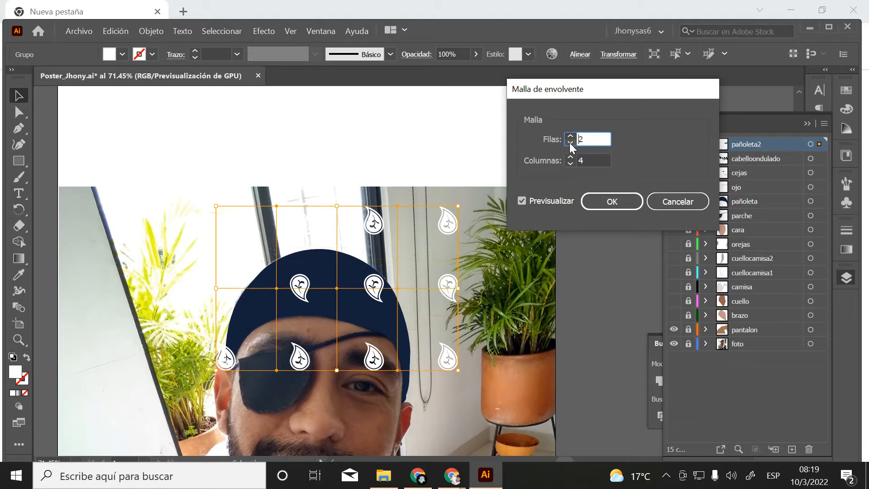
left_click(571, 164)
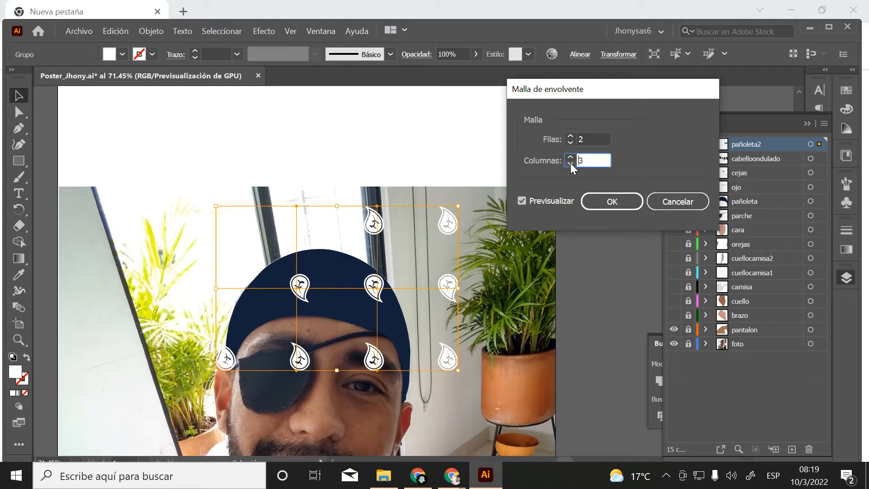
Try denser envelope meshes of up to 12 columns on the teardrop group, going back down to 3 columns
left_click(571, 157)
left_click(570, 157)
left_click(571, 158)
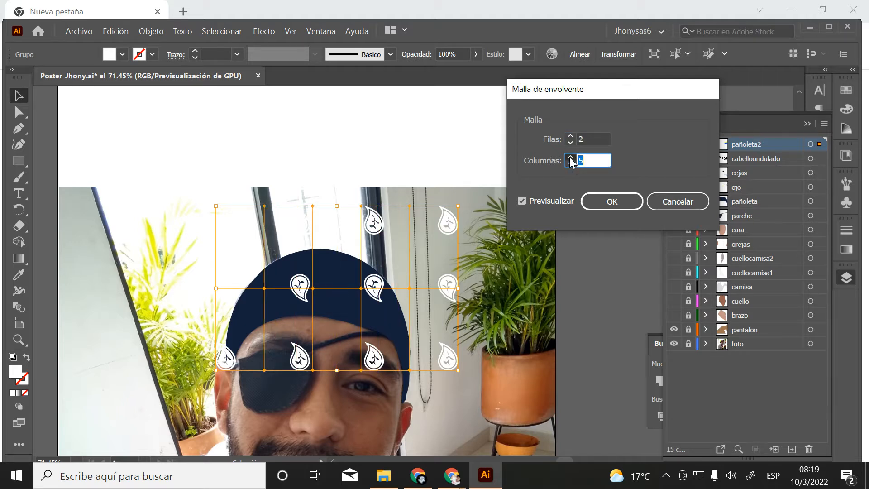
left_click(571, 158)
left_click(570, 157)
left_click(571, 157)
left_click(570, 157)
left_click(571, 158)
left_click(570, 157)
left_click(571, 165)
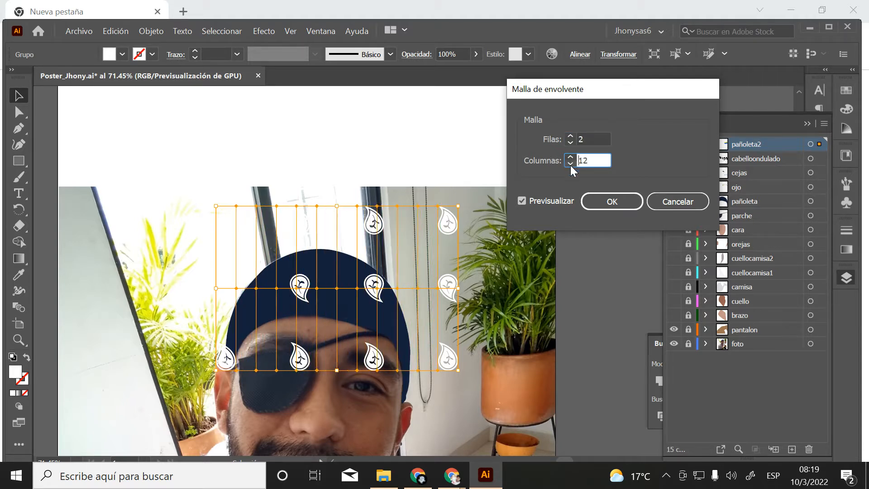
left_click(570, 165)
left_click(570, 165)
left_click(570, 165)
left_click(571, 165)
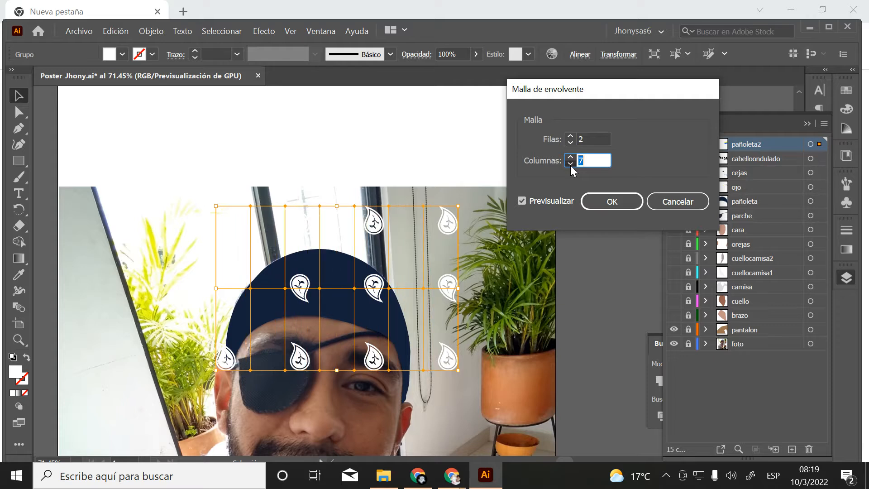
left_click(571, 165)
left_click(570, 164)
left_click(571, 164)
left_click(570, 164)
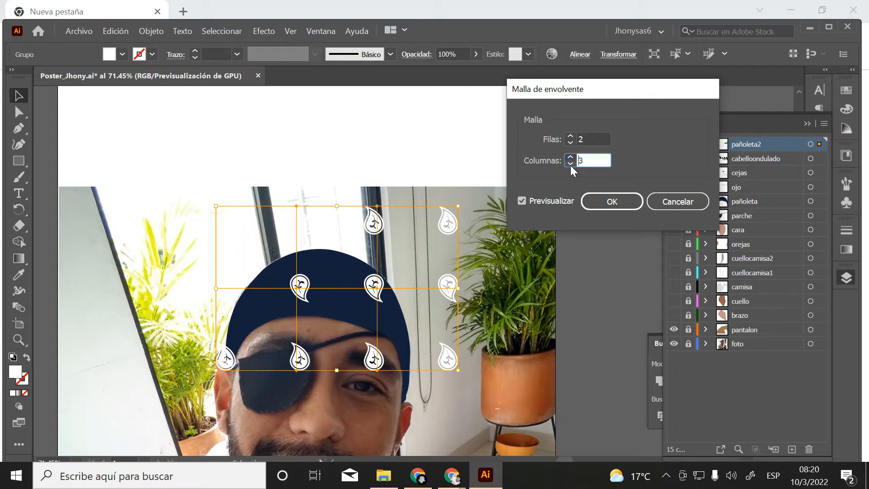
Set the envelope mesh to 2 columns and apply it to the teardrop group
left_click(570, 165)
left_click(571, 163)
left_click(571, 157)
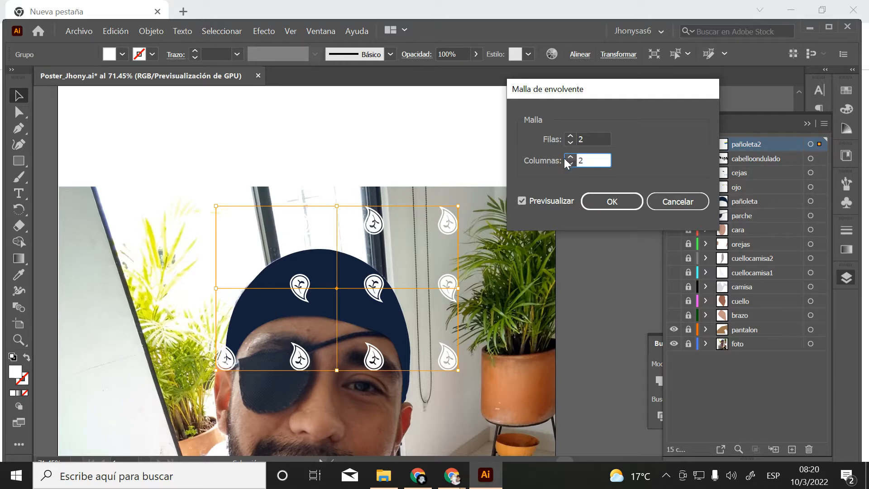
left_click(618, 202)
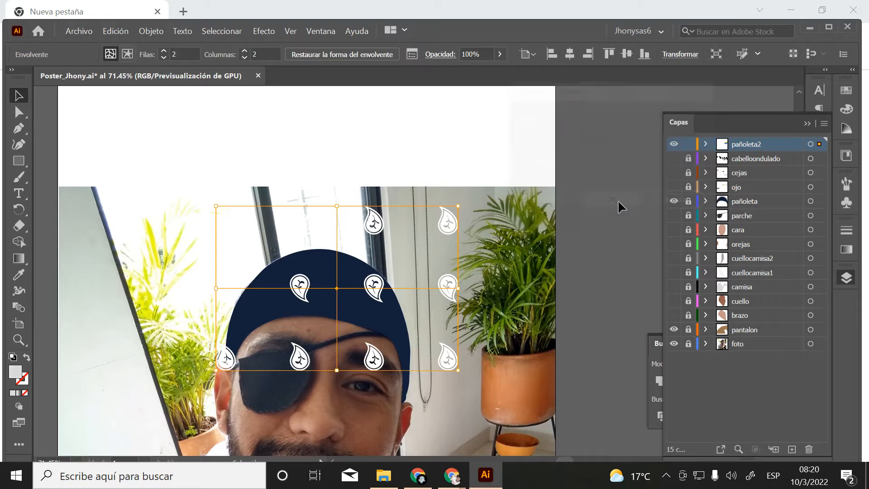
Use direct selection to move the mesh's top-centre point down onto the crown of the bandana
left_click(17, 113)
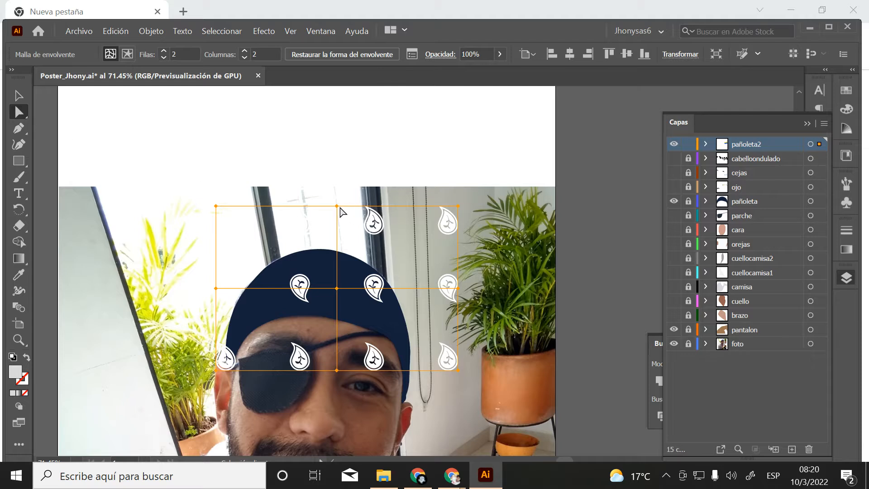
left_click(338, 207)
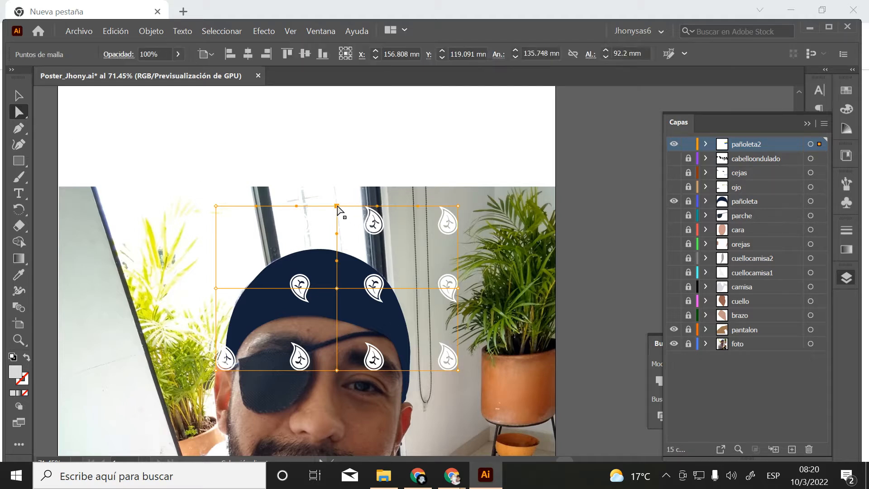
left_click(338, 371)
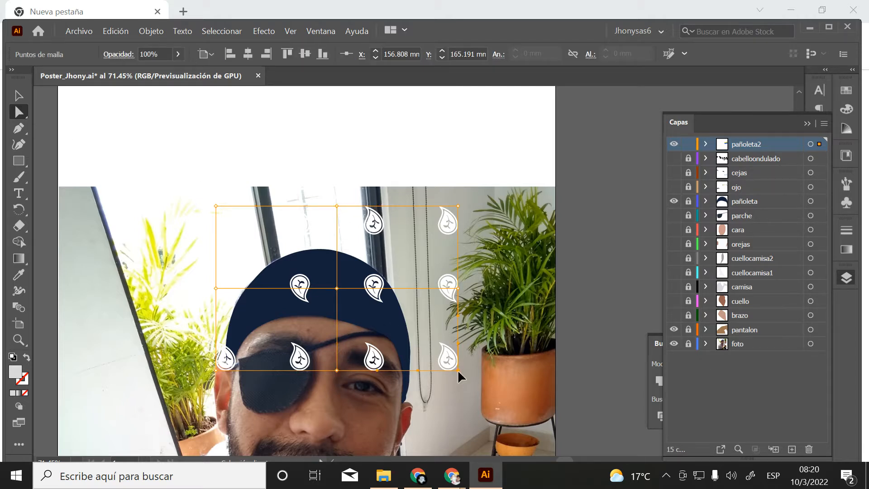
left_click(458, 370)
left_click(216, 206)
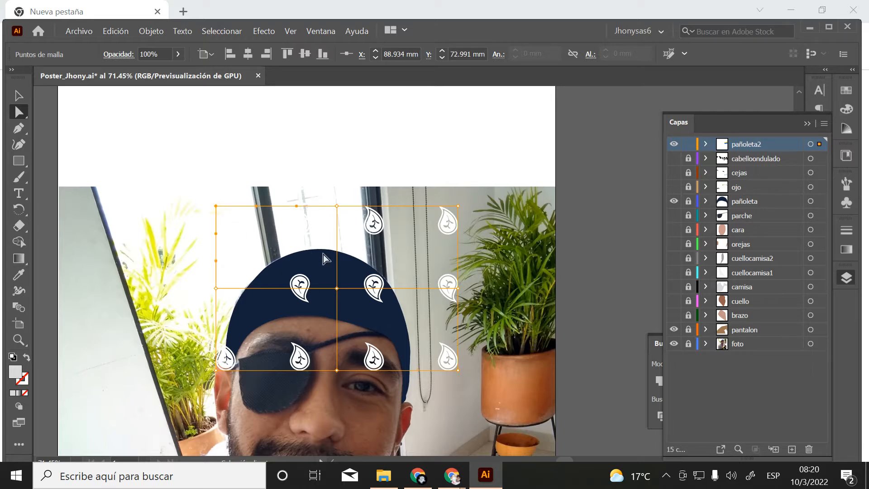
left_click(338, 206)
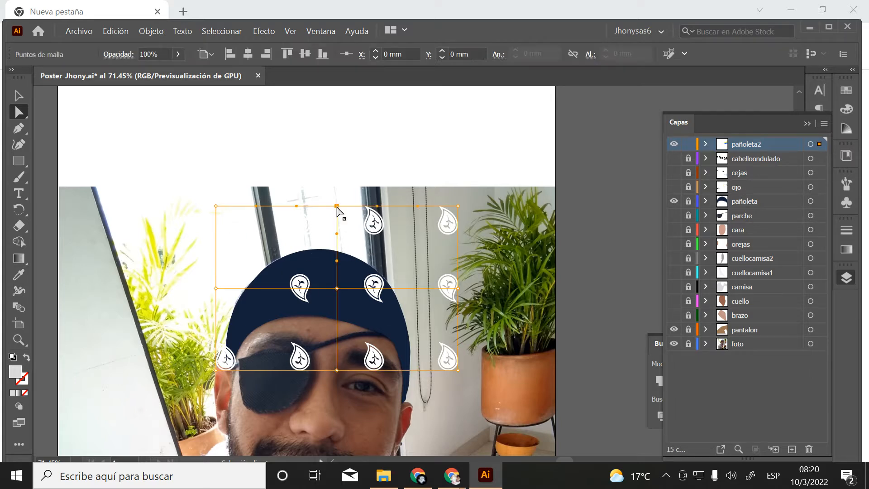
left_click_drag(338, 207, 323, 250)
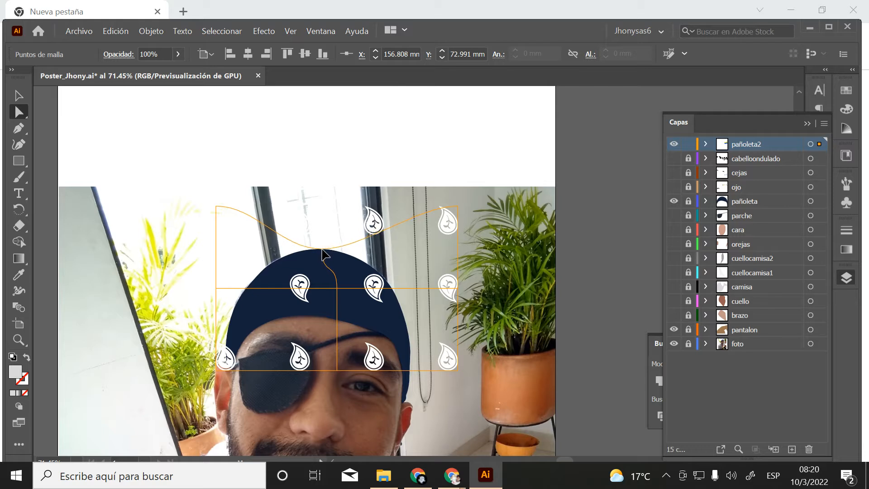
Move the mesh's top-left point onto the bandana's upper-left edge and angle its handle so the curve follows the contour
left_click_drag(213, 209, 247, 284)
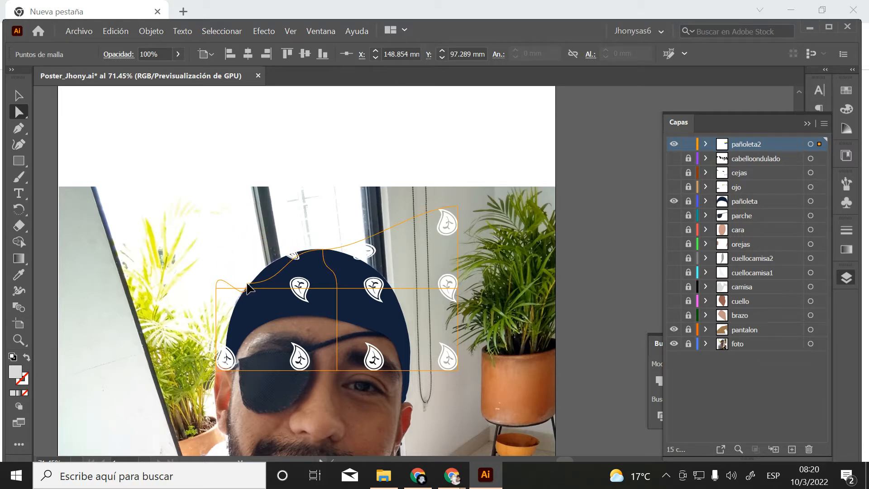
key("z")
left_click(274, 287)
left_click(411, 283)
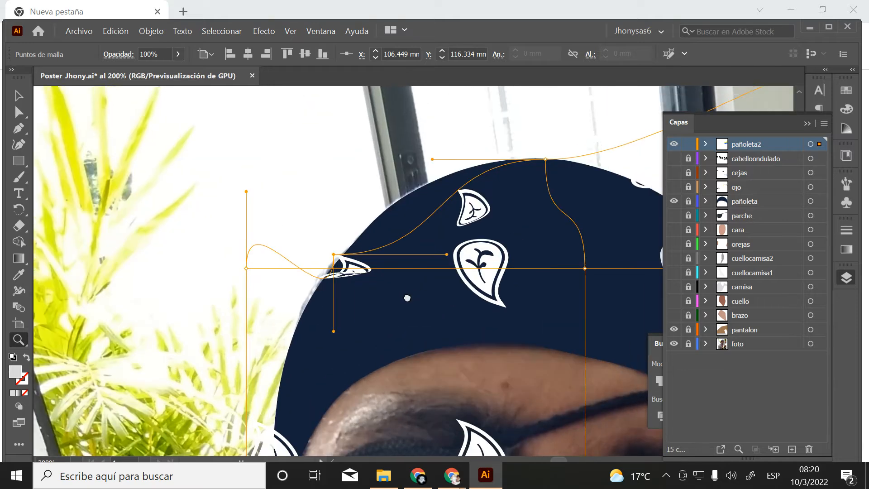
key("a")
left_click_drag(389, 289, 346, 226)
left_click_drag(274, 290, 277, 289)
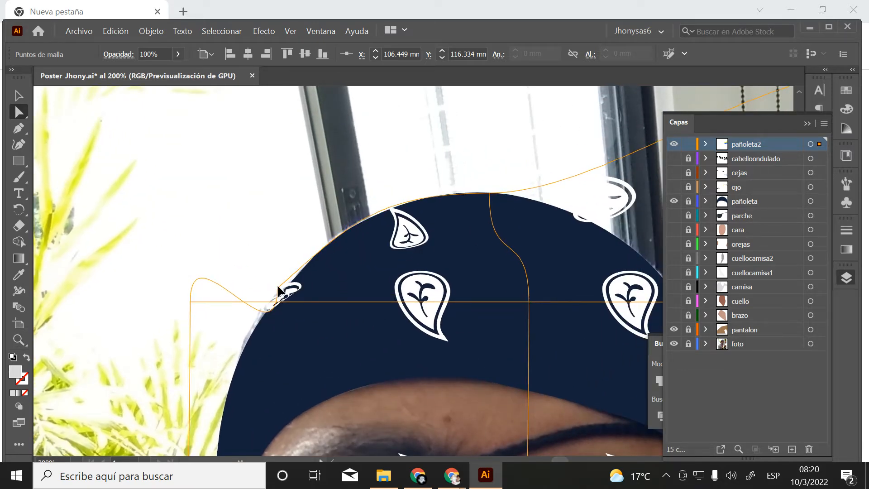
Move the envelope mesh's middle-left and bottom-left points onto the bandana's left edge and angle the handle to follow the contour
left_click_drag(190, 301, 283, 288)
left_click_drag(233, 301, 261, 309)
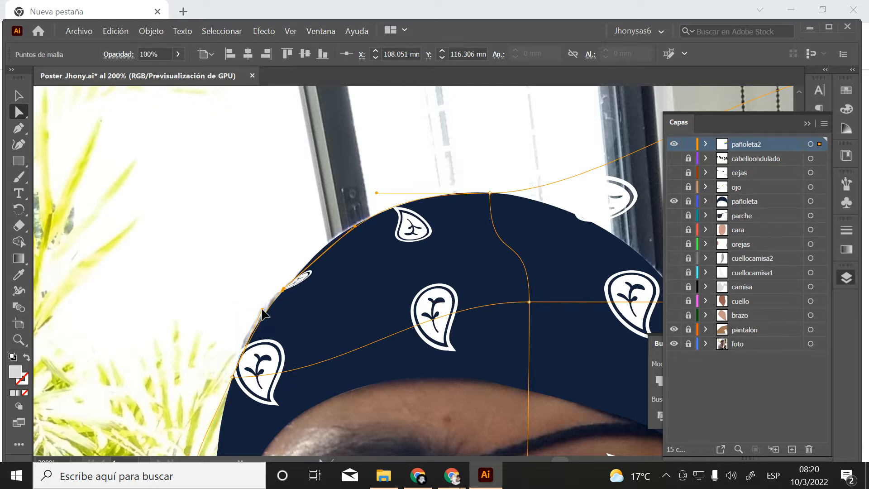
scroll(258, 322, "down", 3)
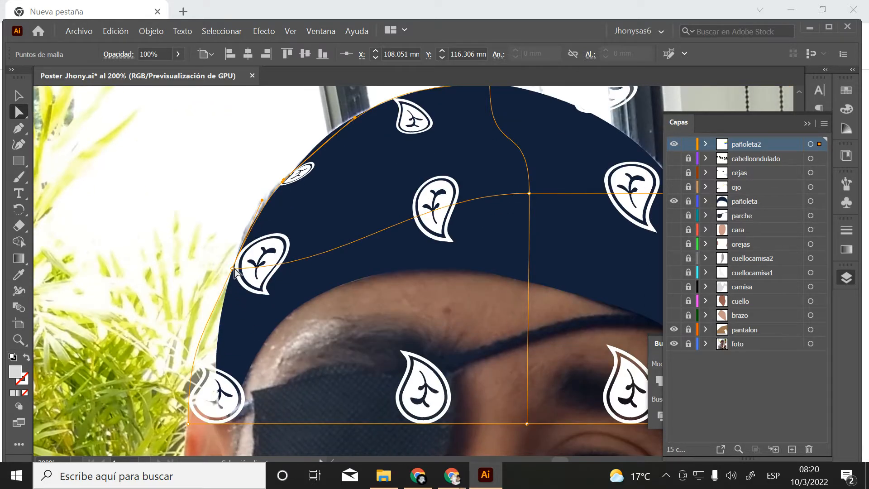
left_click_drag(233, 269, 238, 257)
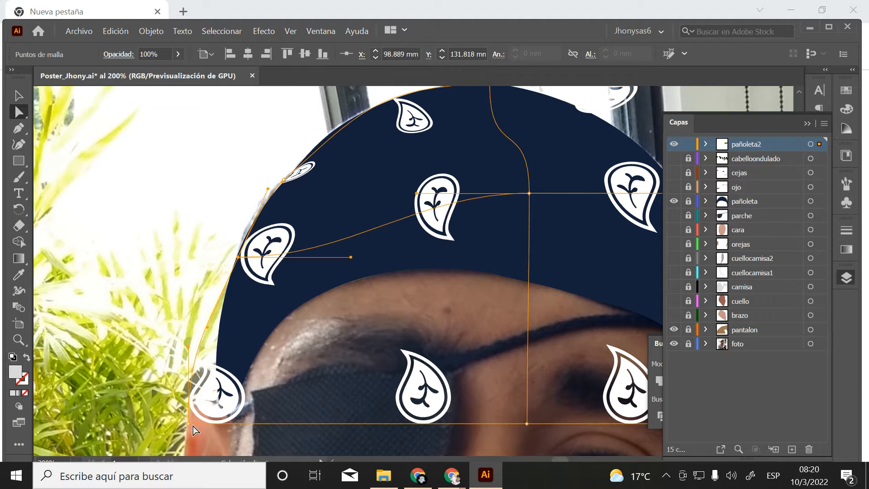
left_click_drag(189, 424, 223, 417)
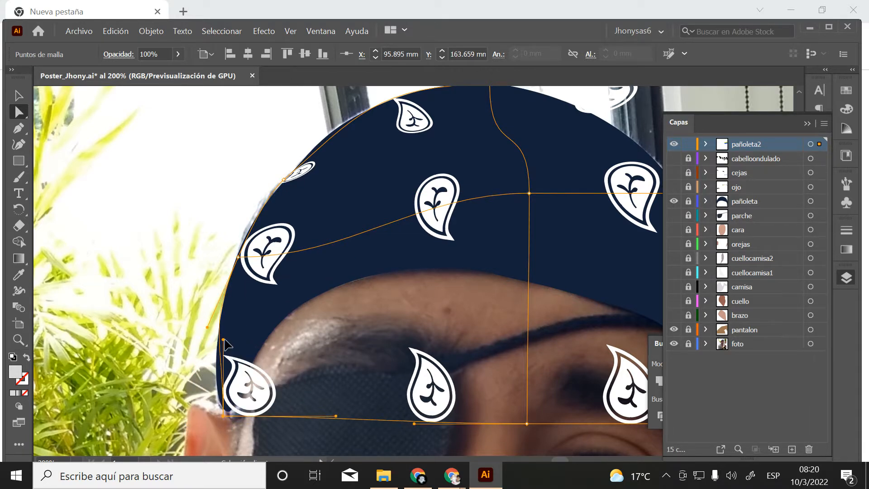
left_click_drag(223, 339, 212, 368)
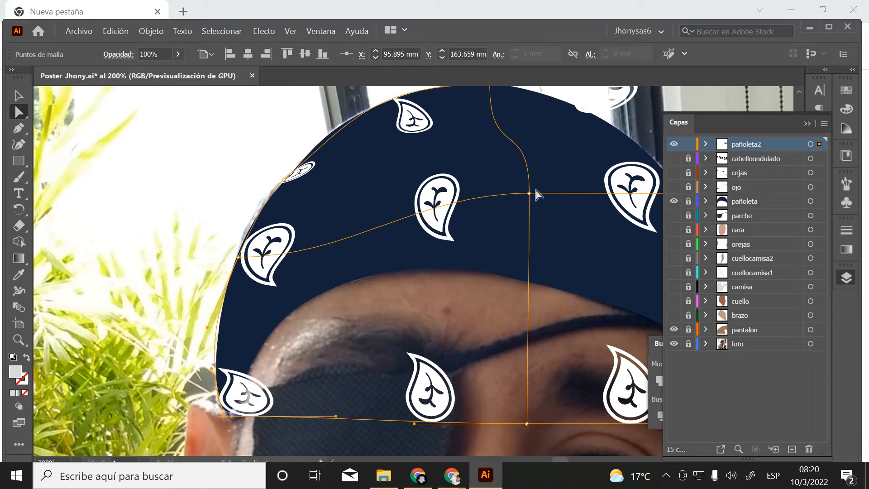
Move the mesh's central point up below the crown and angle the middle-left point's handle so the middle row arches with the bandana
left_click_drag(529, 194, 489, 150)
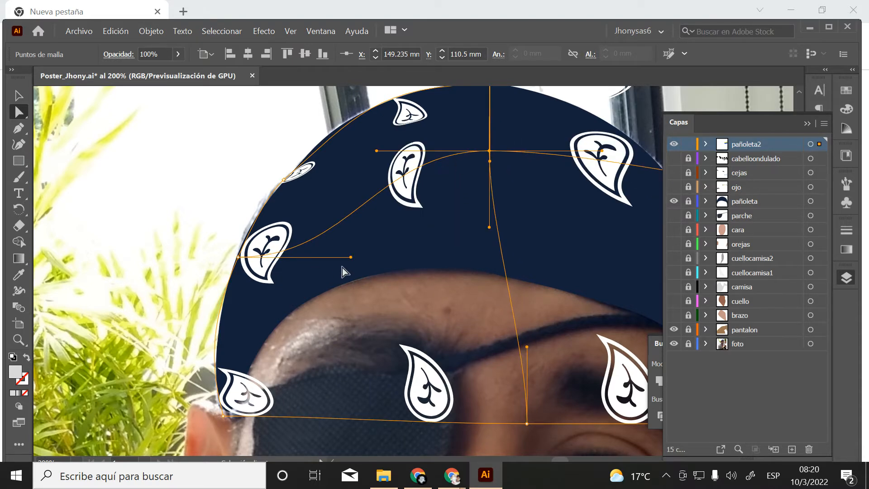
left_click_drag(351, 257, 314, 184)
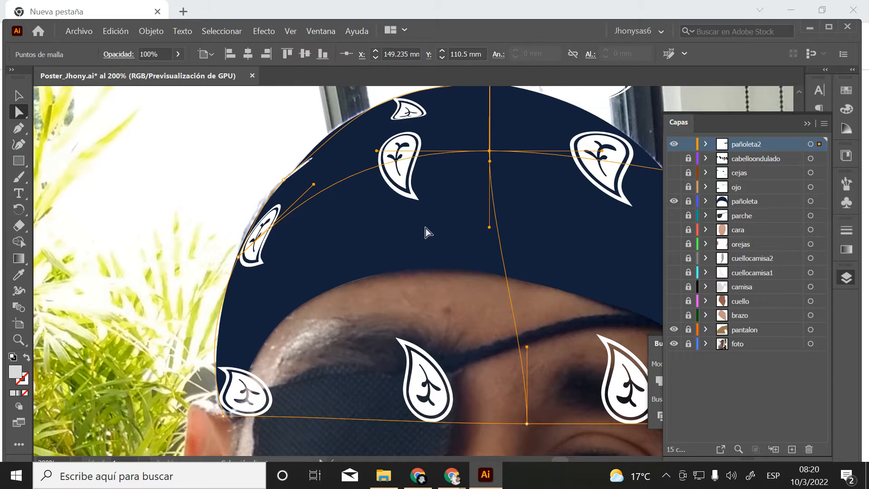
scroll(425, 227, "up", 2)
left_click_drag(489, 215, 489, 214)
left_click_drag(499, 164, 382, 191)
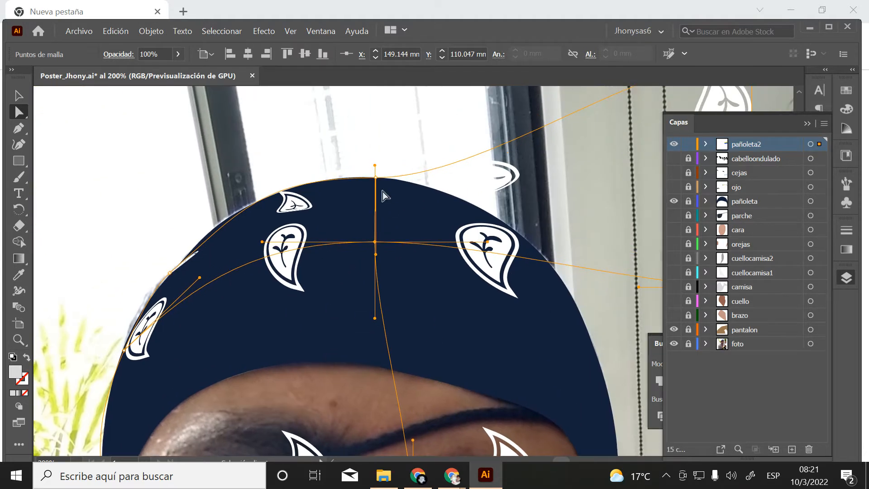
Reselect the mesh and move its top-right point onto the bandana's upper-right edge
left_click(447, 180)
left_click(378, 196)
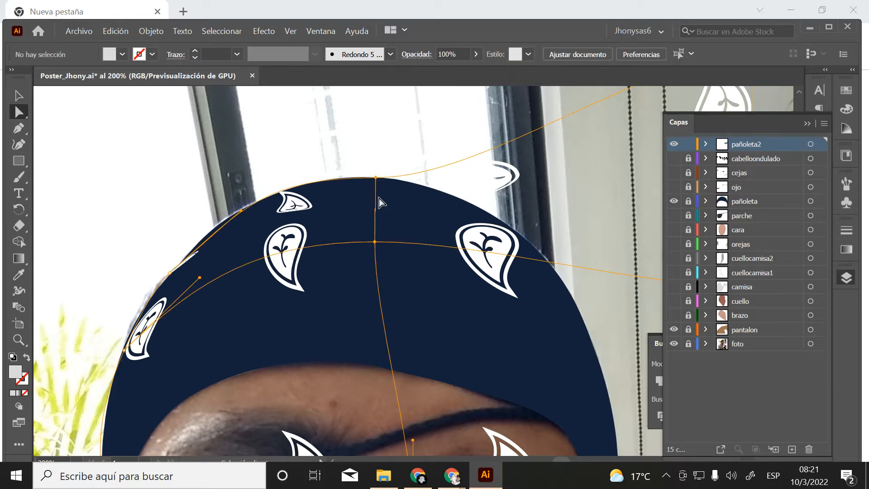
left_click_drag(442, 199, 331, 224)
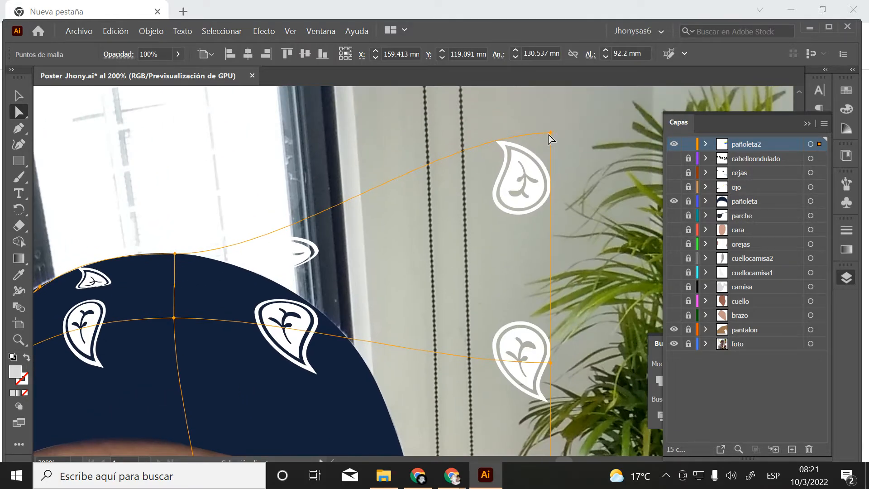
left_click_drag(550, 133, 338, 322)
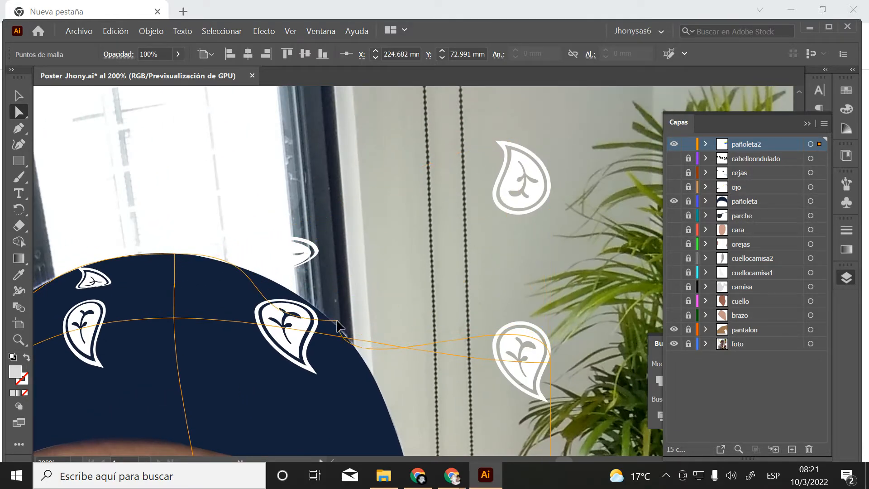
Switch to the Google Meet call, admit the waiting participant, and return to Illustrator
left_click(417, 476)
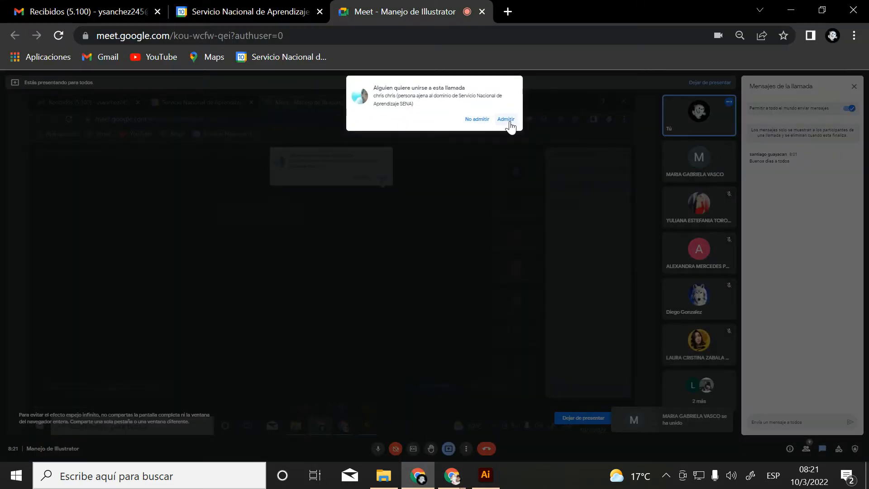
left_click(509, 121)
left_click(486, 475)
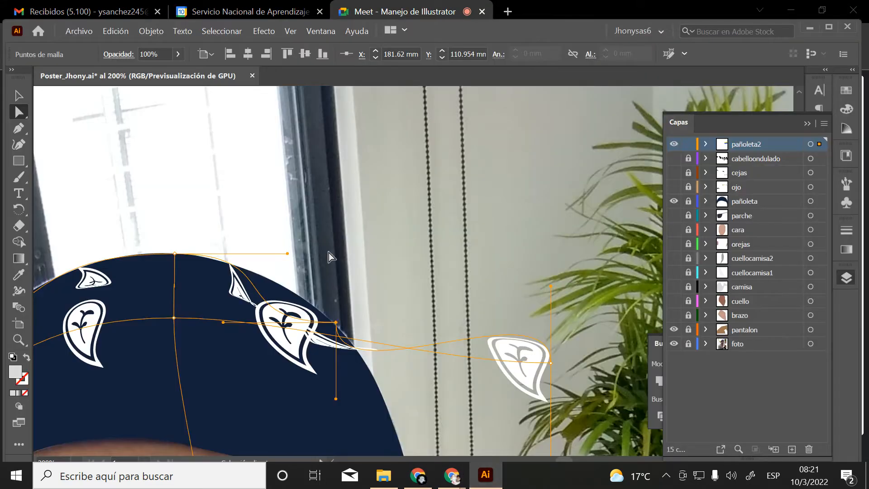
Adjust the handles of the mesh's top-right and top-centre points so the curve follows the bandana's upper-right contour
left_click_drag(294, 298, 407, 179)
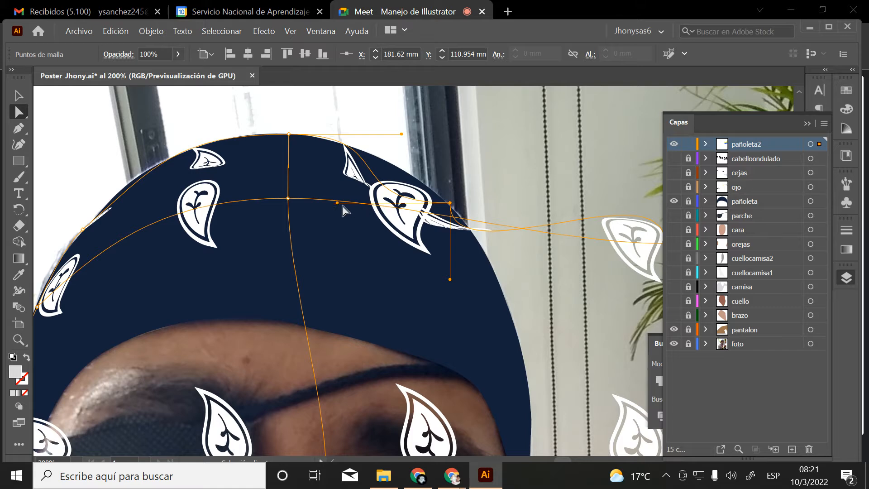
left_click_drag(337, 204, 427, 184)
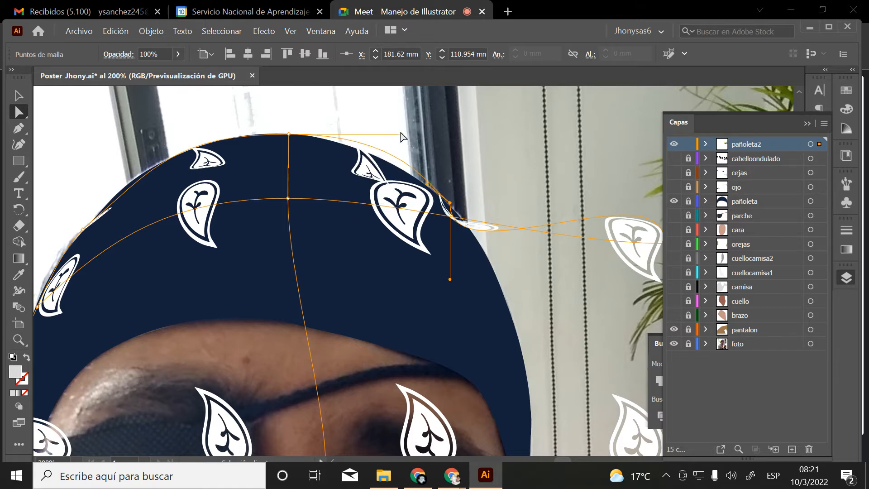
left_click_drag(402, 135, 378, 143)
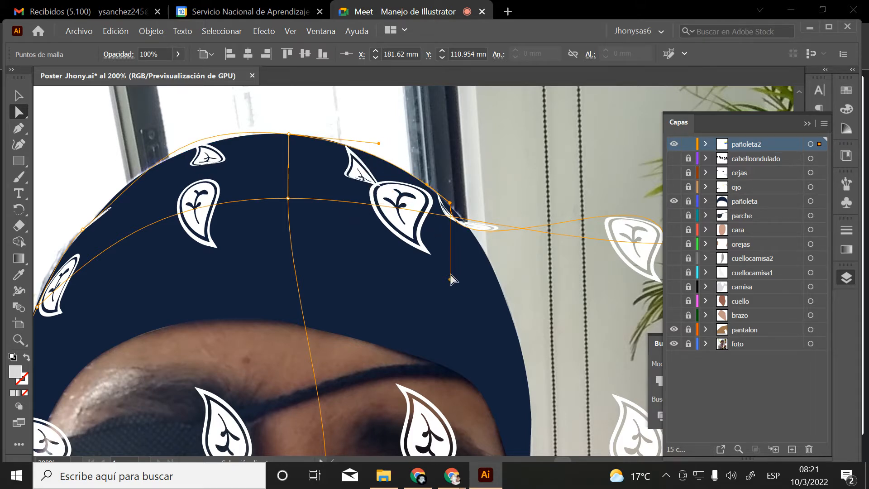
left_click_drag(451, 279, 475, 239)
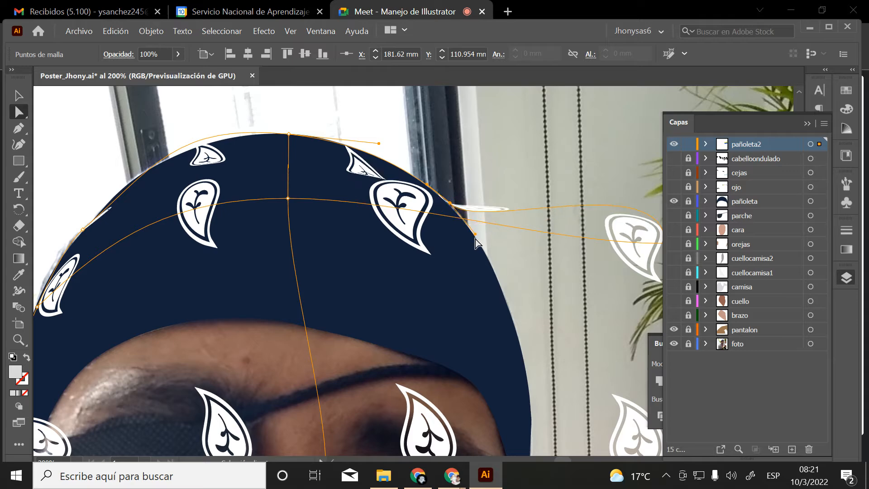
Move the mesh's middle-right point onto the bandana's right edge and angle the handles so the edge and middle row curve smoothly
left_click_drag(524, 254, 323, 220)
left_click_drag(463, 209, 474, 291)
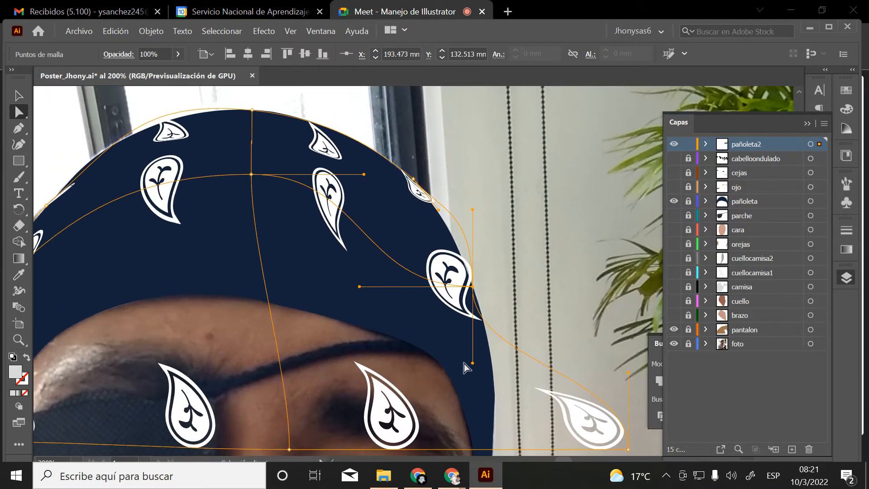
left_click_drag(472, 365, 493, 362)
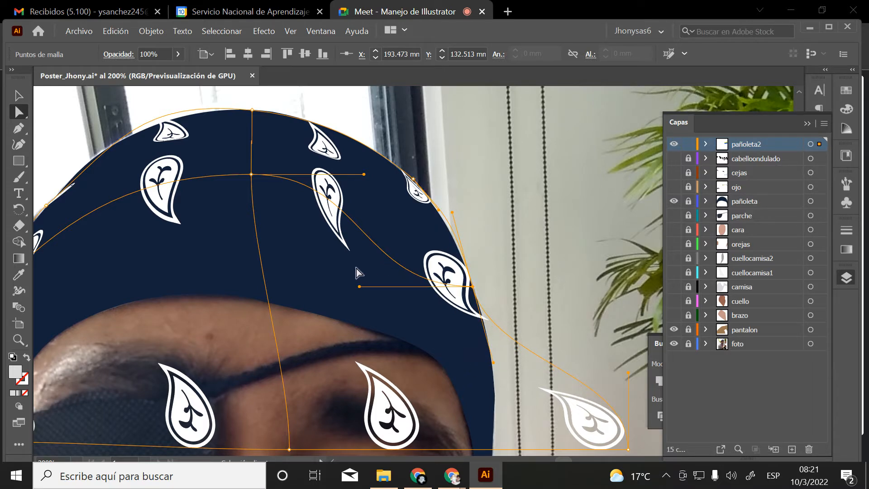
left_click_drag(365, 176, 404, 181)
left_click_drag(362, 290, 423, 247)
left_click_drag(403, 180, 369, 177)
Move the mesh's bottom-right and bottom-centre points onto the bandana's lower edge and shape the curve between them with their handles
scroll(407, 206, "down", 2)
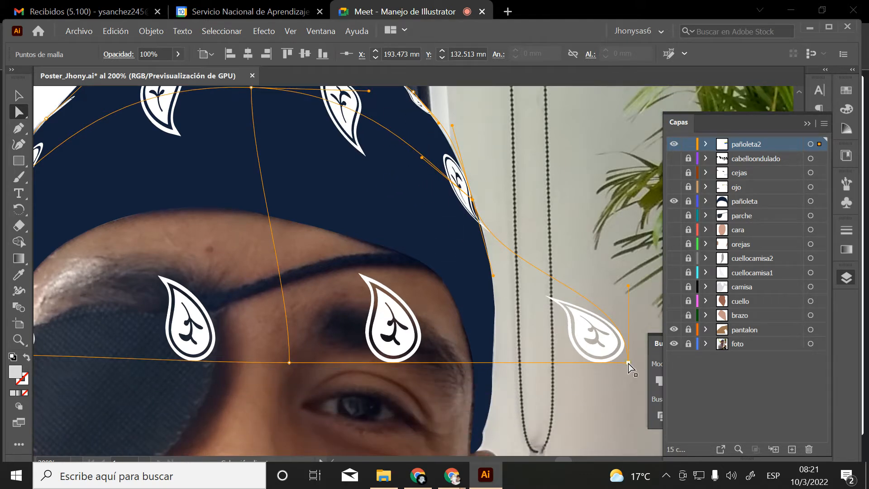
left_click_drag(628, 363, 483, 435)
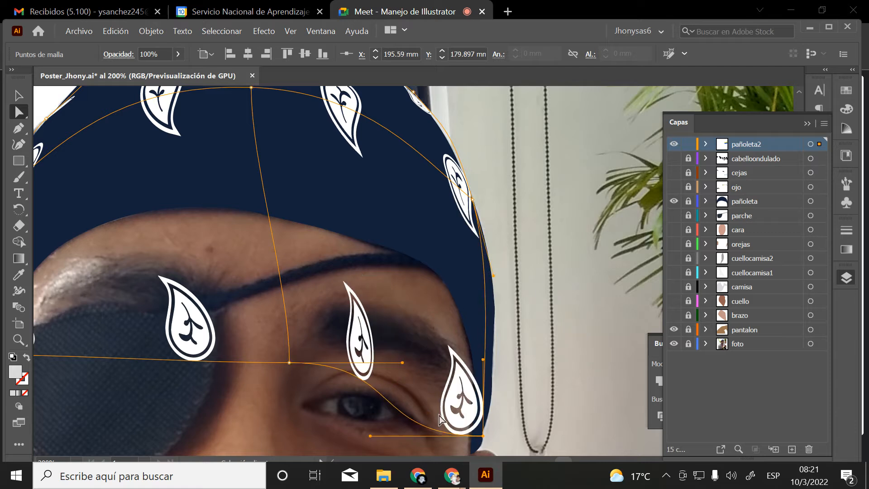
left_click_drag(289, 362, 249, 210)
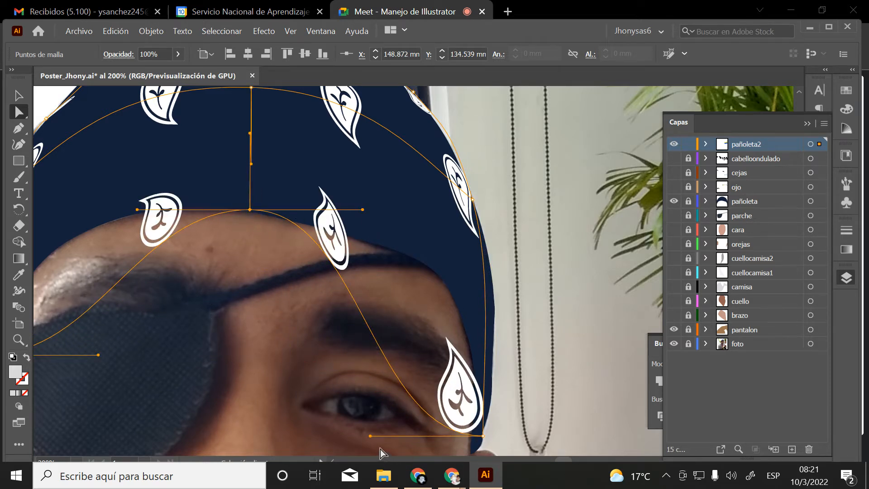
left_click_drag(371, 437, 482, 284)
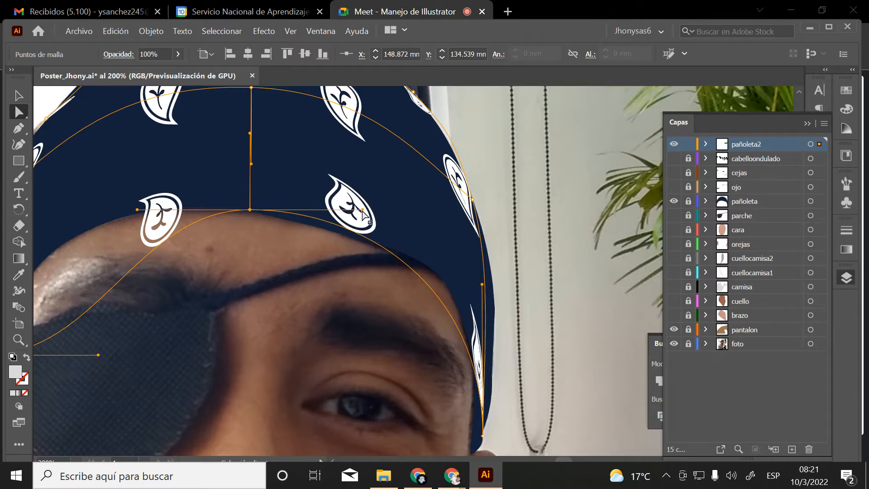
left_click_drag(363, 210, 422, 223)
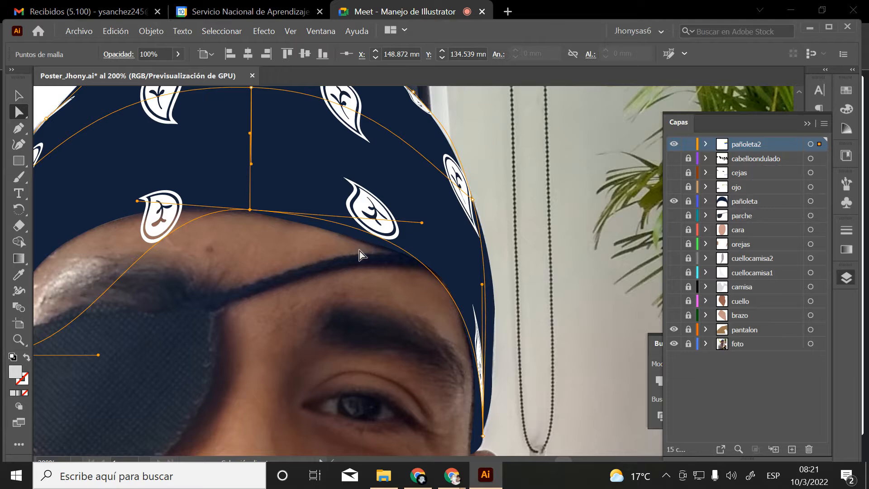
Curve the left half of the mesh's lower edge along the forehead, adjusting the bottom-left handle and nudging the bottom-centre point
scroll(359, 251, "left", 5)
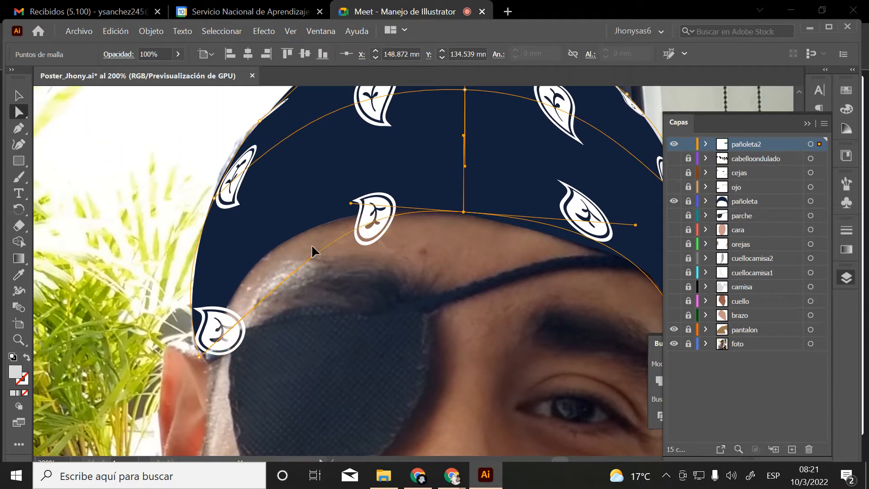
left_click_drag(312, 250, 250, 215)
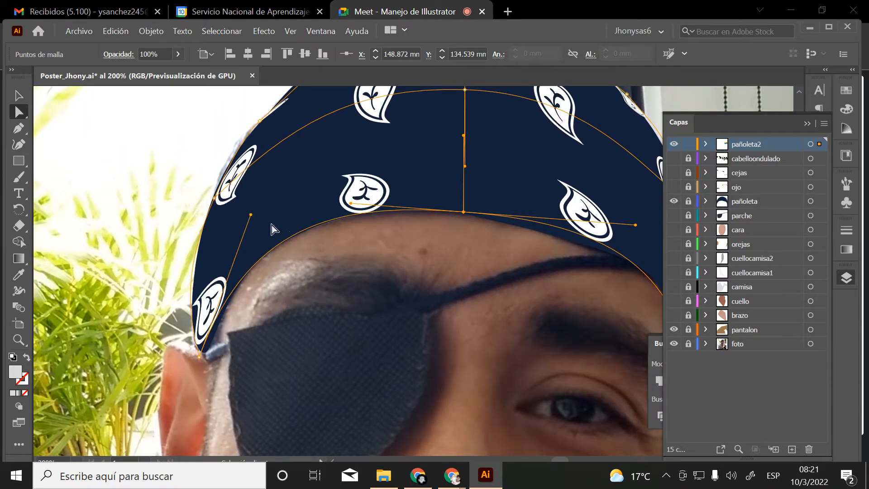
mouse_move(463, 211)
left_mouse_down()
mouse_move(464, 150)
mouse_move(461, 207)
left_mouse_up()
scroll(462, 217, "down", 1)
scroll(465, 209, "up", 3)
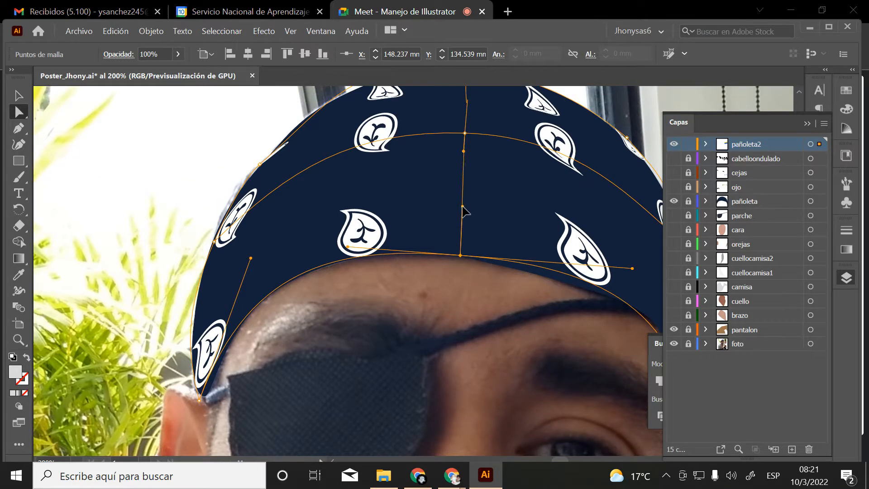
left_click_drag(251, 258, 244, 272)
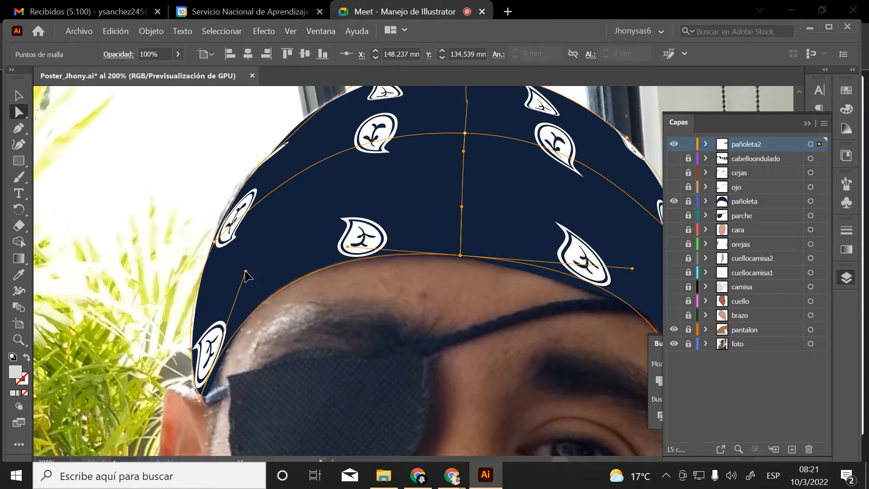
Refine the handles of the mesh's bottom-centre and bottom-right points so the right half follows the forehead edge
left_click_drag(510, 265, 377, 277)
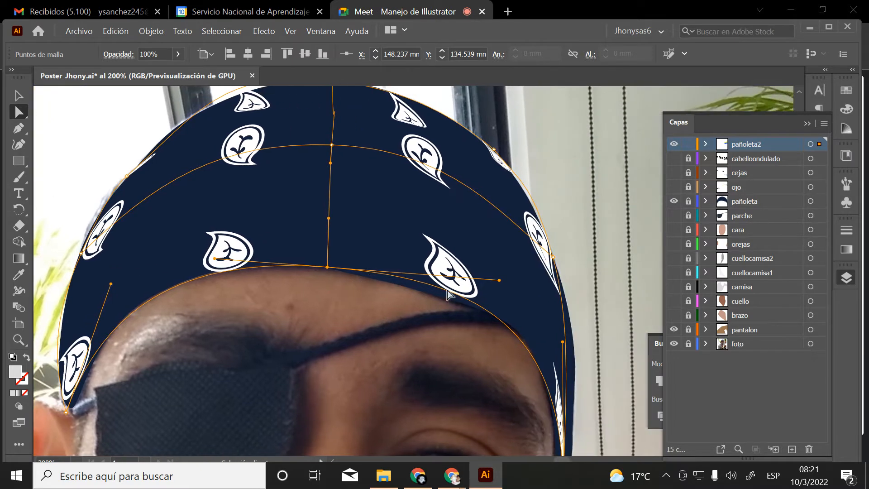
left_click_drag(500, 280, 482, 282)
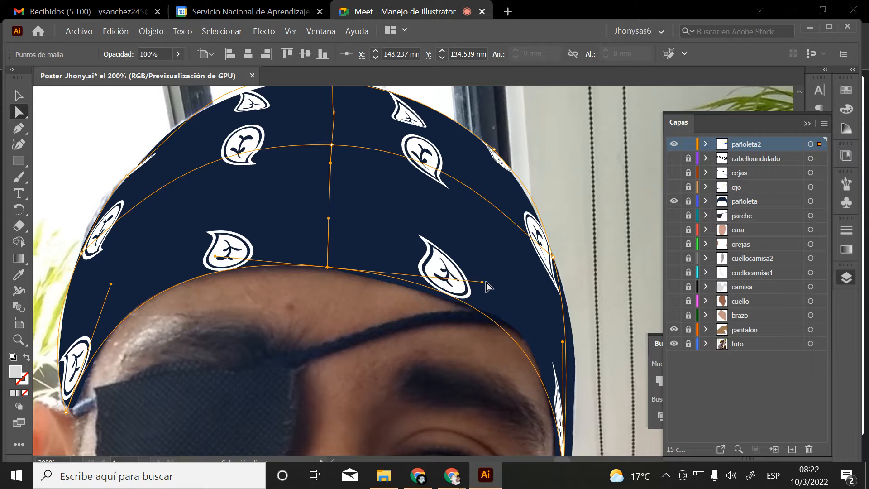
scroll(562, 354, "down", 2)
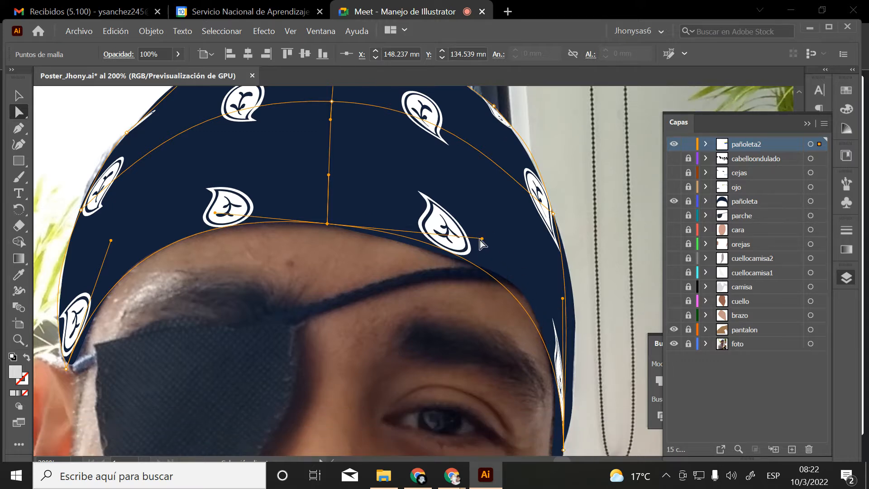
left_click_drag(482, 238, 511, 243)
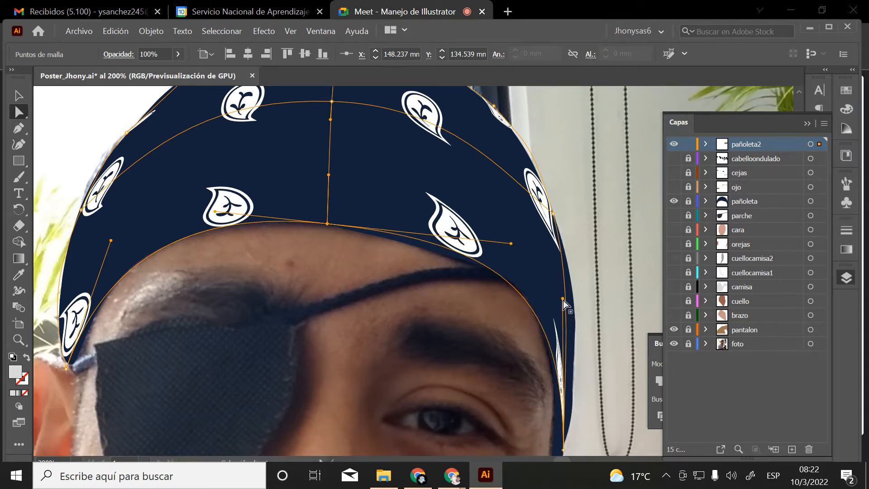
mouse_move(563, 299)
left_mouse_down()
mouse_move(575, 307)
mouse_move(560, 310)
left_mouse_up()
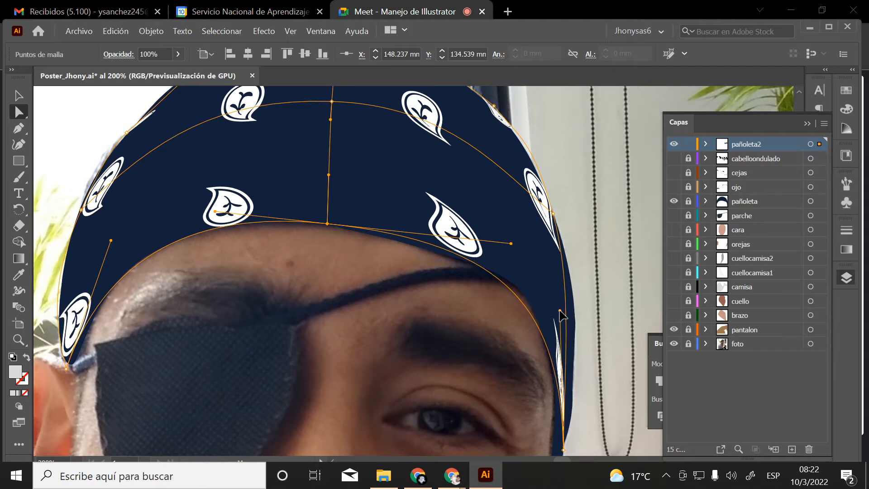
Angle the middle-right point's lower handle outward and move the bottom-right point to the bandana's tip above the ear, adjusting its handle
left_click(553, 214)
scroll(580, 294, "down", 2)
left_click_drag(575, 246, 589, 272)
left_click_drag(563, 407, 557, 415)
left_click(562, 319)
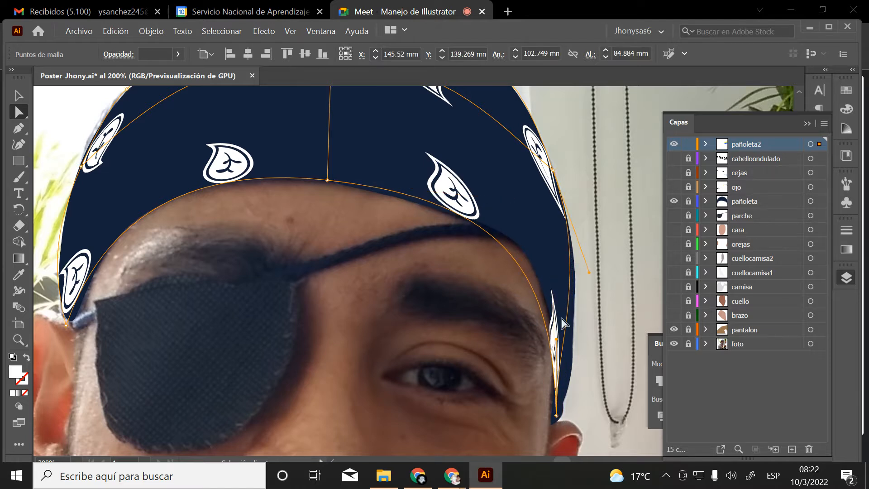
left_click(327, 180)
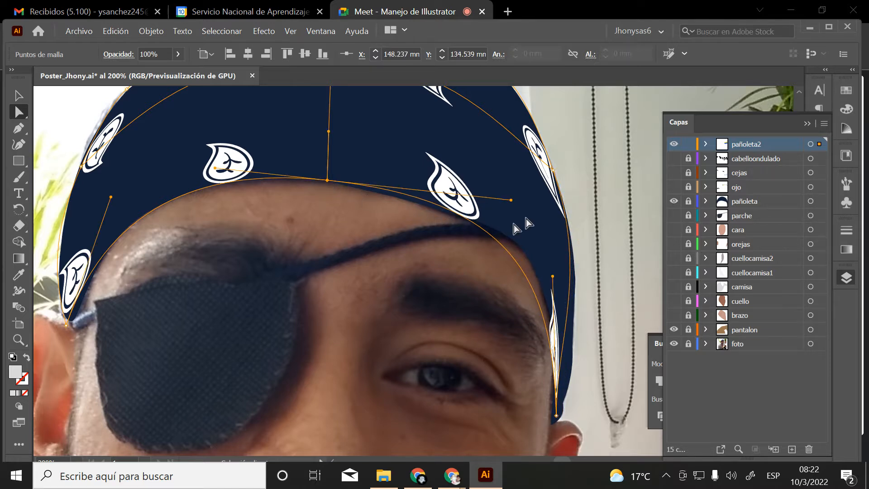
Extend the bottom-centre mesh point's right handle toward the bandana's right edge and nudge the bottom-right point's upper handle outward
left_click_drag(515, 203, 556, 215)
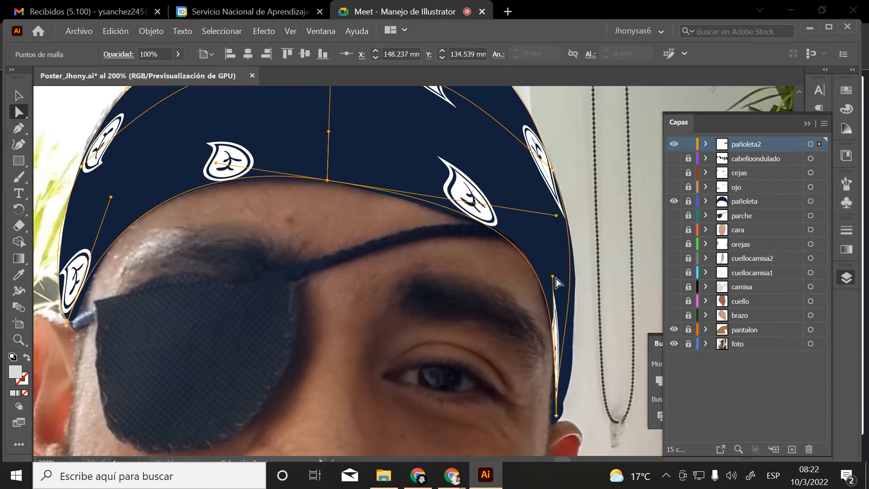
left_click_drag(553, 276, 559, 281)
left_click(613, 295)
scroll(574, 286, "up", 5)
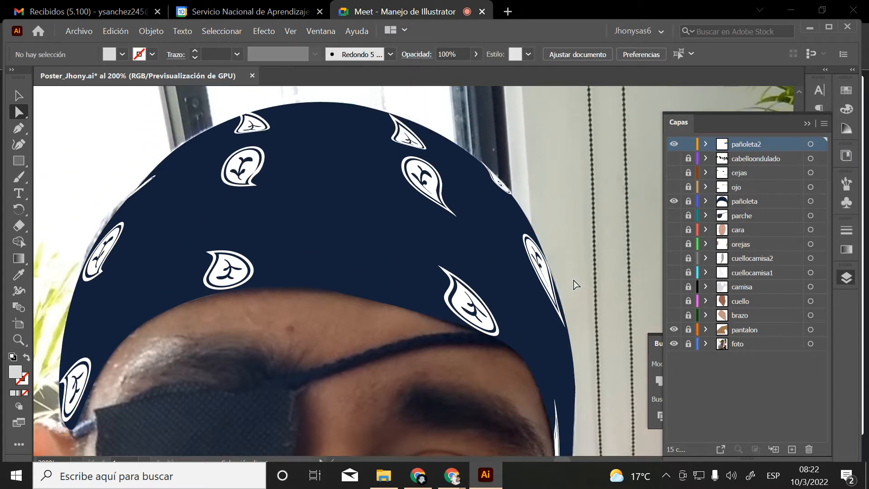
Place a copy of the bandana's envelope-distorted teardrop pattern on the empty canvas to the right of the artboard
key("z")
left_click(505, 262, "alt")
left_click(489, 255, "alt")
left_click(475, 252, "alt")
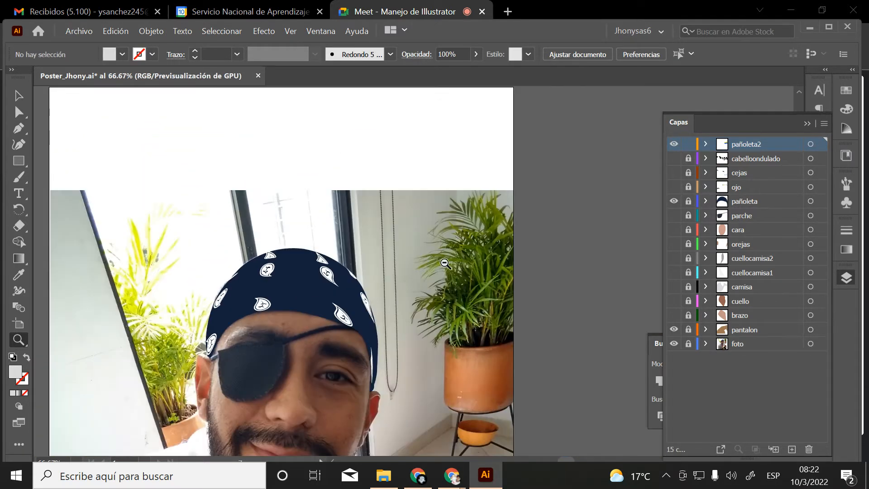
left_click(446, 264, "alt")
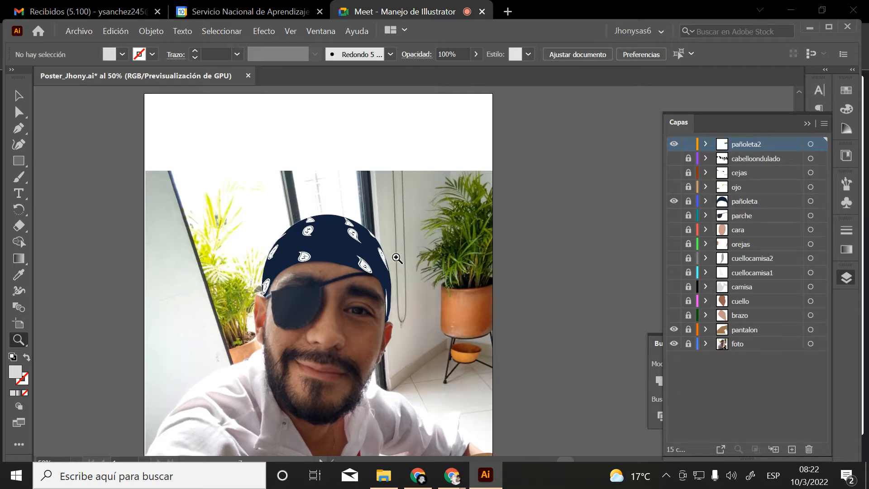
scroll(498, 291, "up", 2)
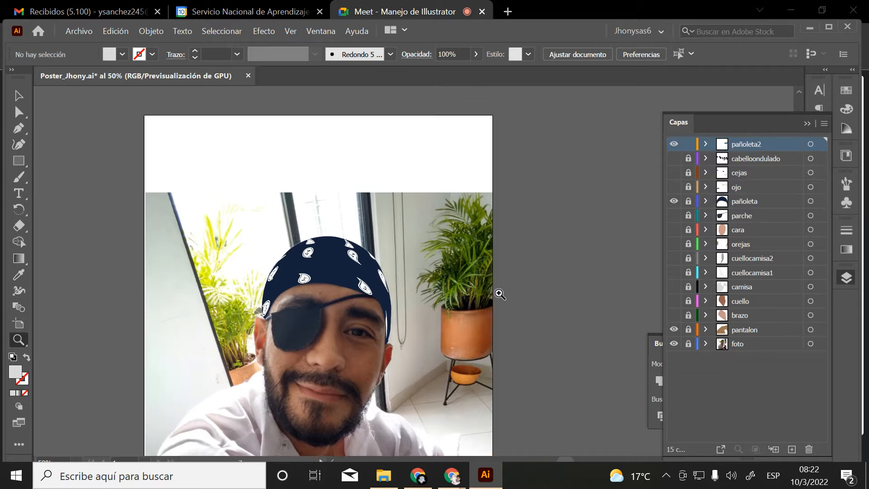
left_click_drag(510, 281, 369, 245)
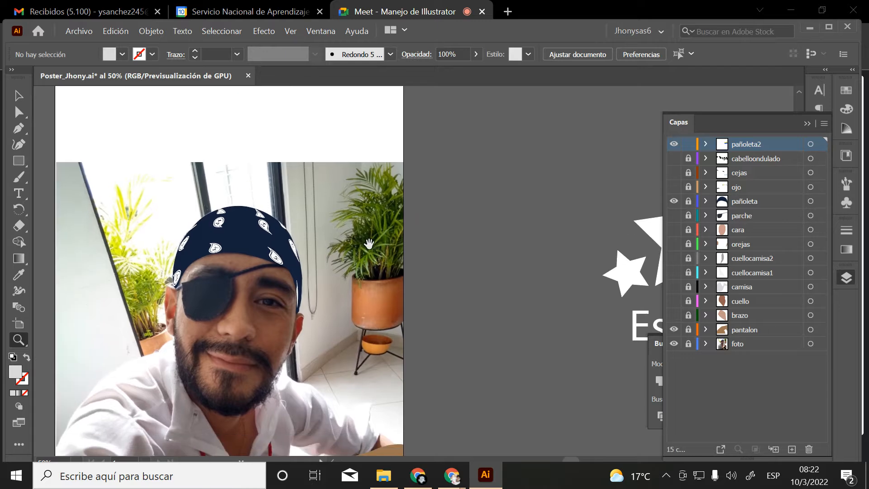
key("v")
left_click(219, 229)
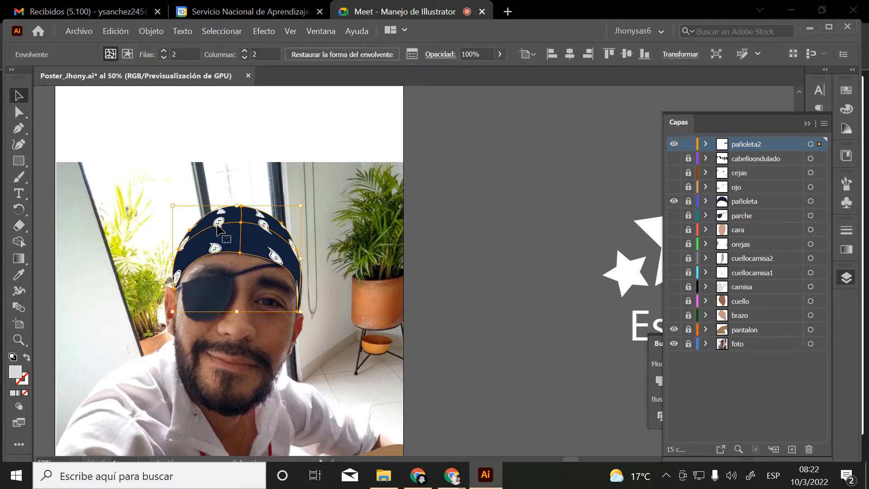
key("space")
left_click_drag(530, 250, 309, 297)
key("z")
left_click(236, 273)
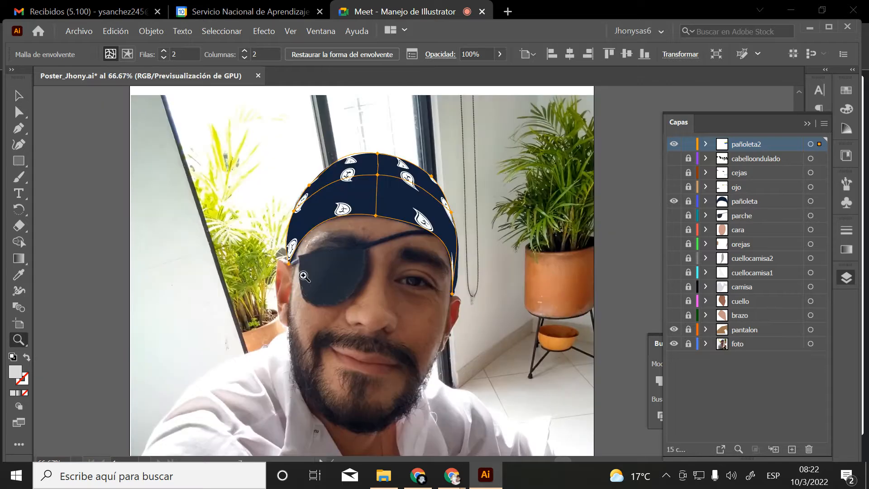
key("v")
key("space")
left_click_drag(388, 285, 91, 352)
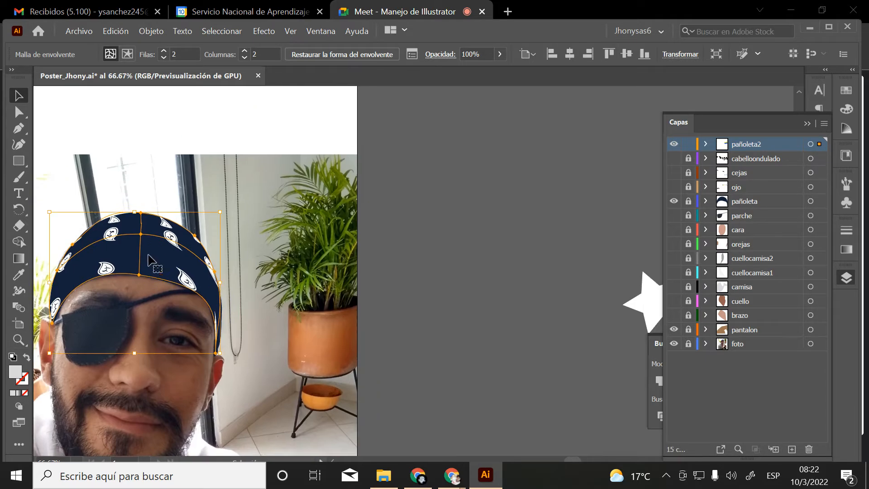
left_click_drag(164, 247, 507, 246)
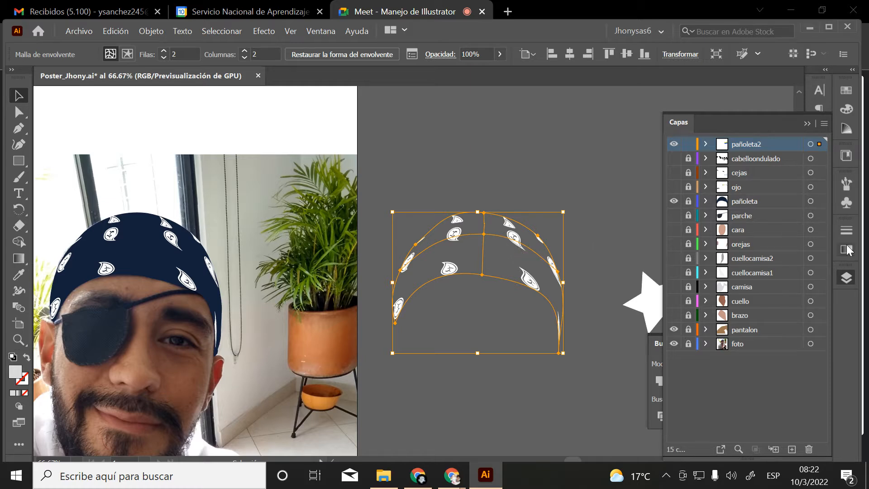
Inspect the copied envelope's appearance attributes and examine its original teardrop contents in isolation mode
left_click(807, 123)
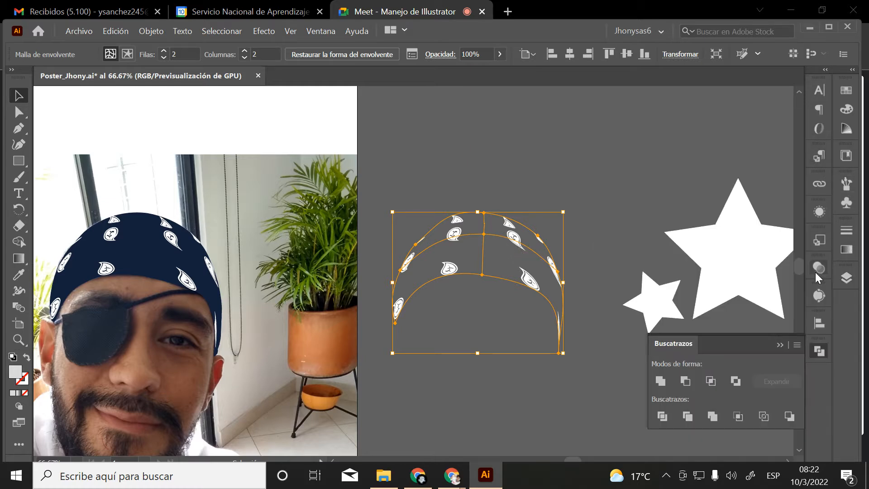
left_click(821, 209)
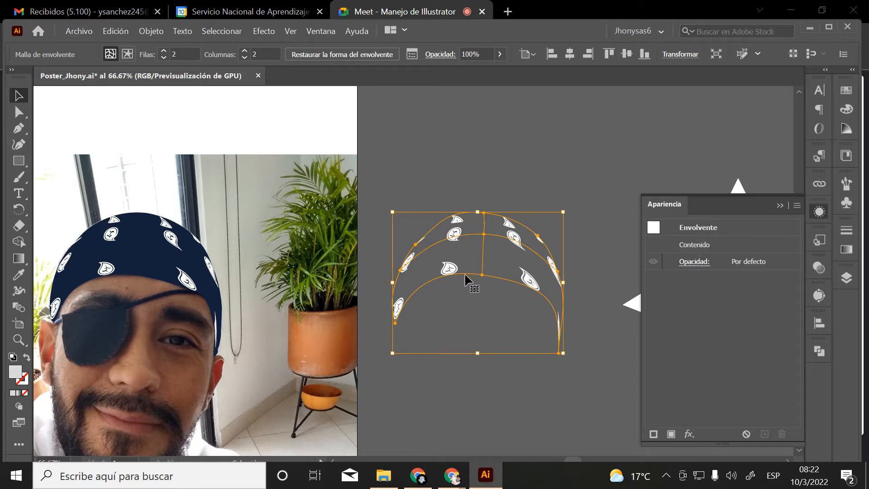
double_click(517, 244)
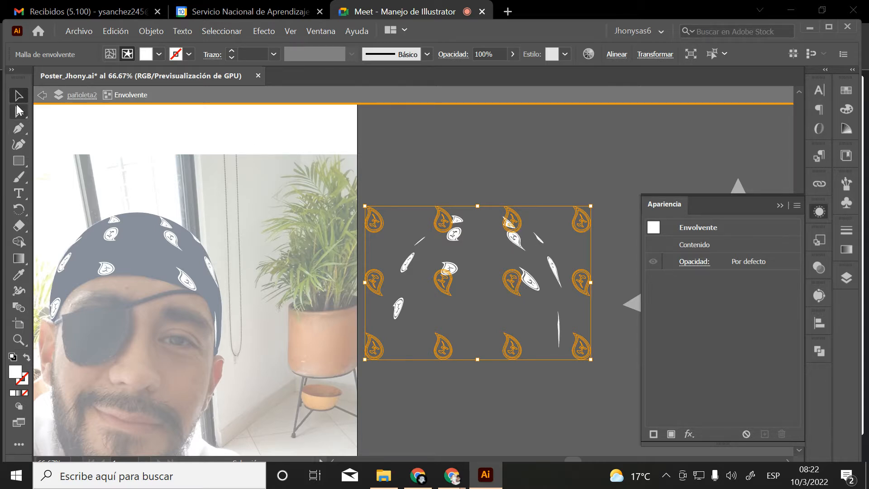
left_click(439, 274)
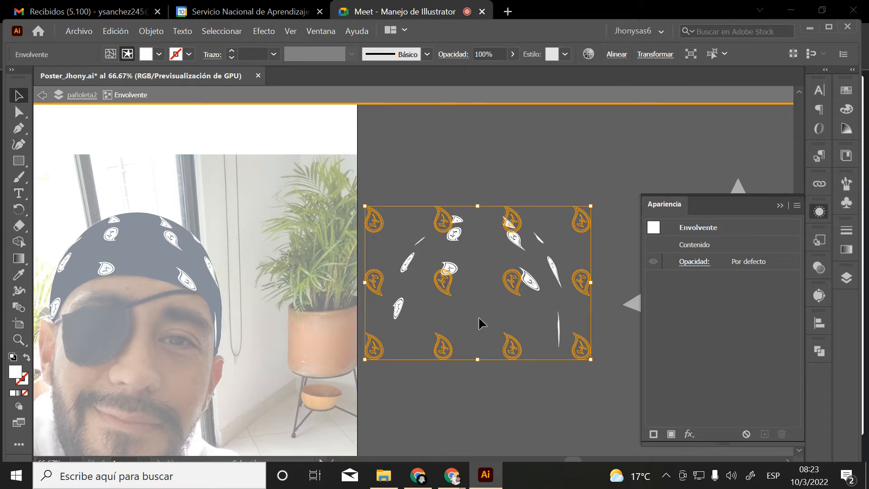
right_click(435, 277)
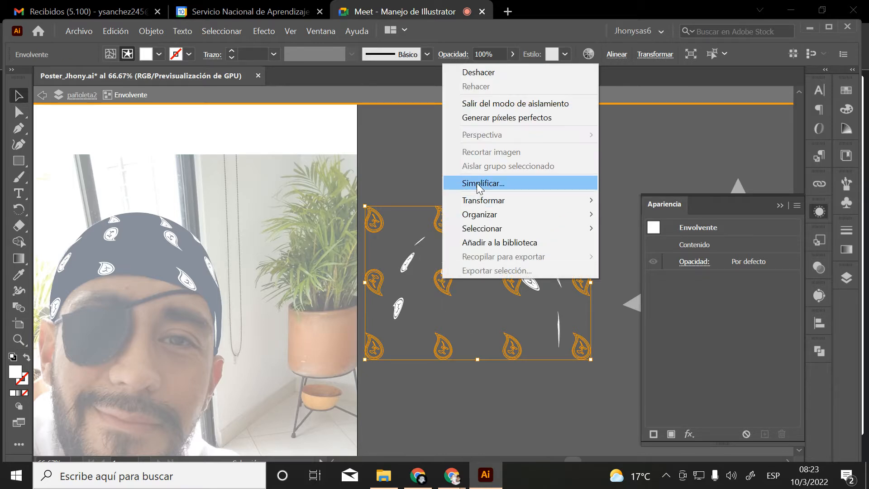
left_click(435, 300)
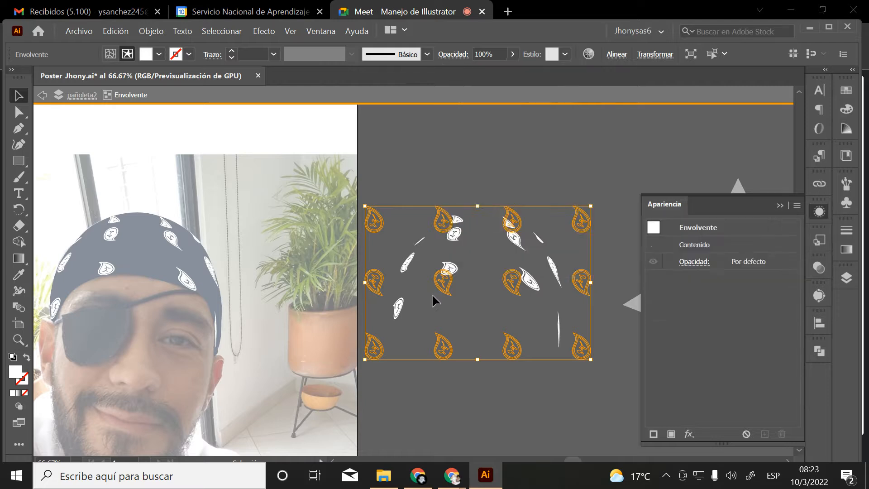
left_click(448, 277)
left_click(713, 229)
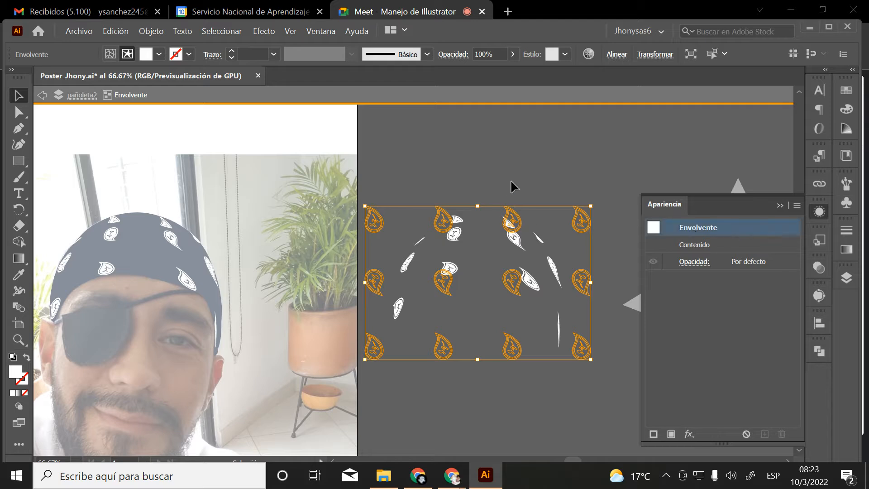
right_click(520, 237)
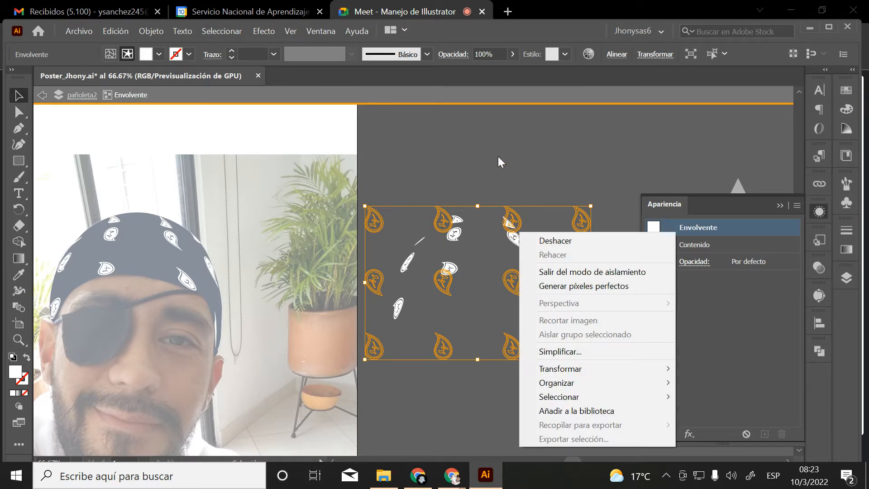
double_click(493, 140)
Expand the copied envelope pattern into plain editable shapes
left_click(512, 247)
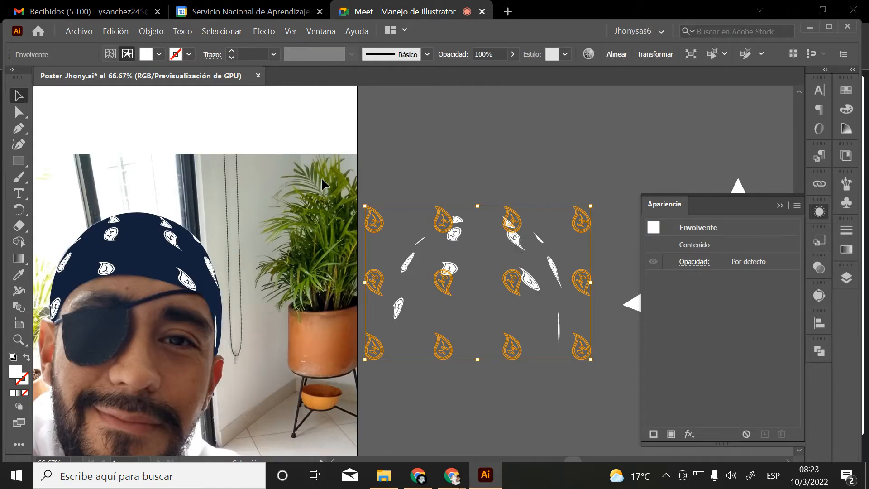
left_click(144, 32)
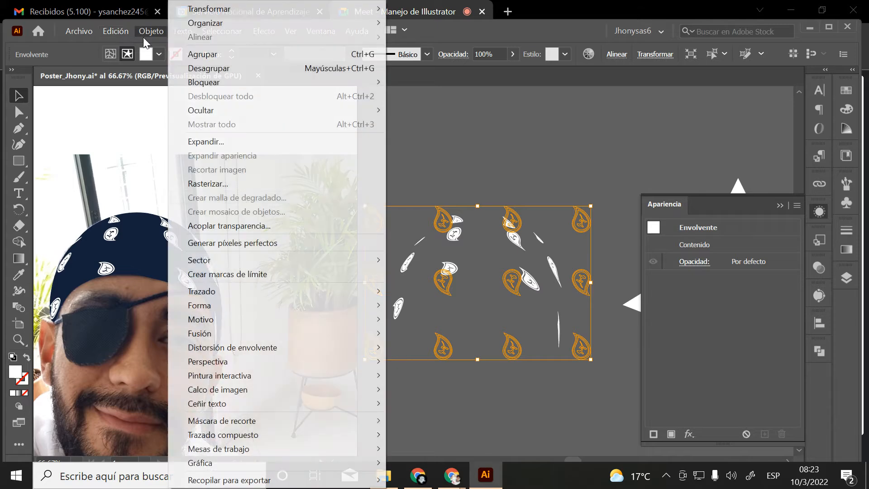
left_click(222, 140)
left_click(408, 220)
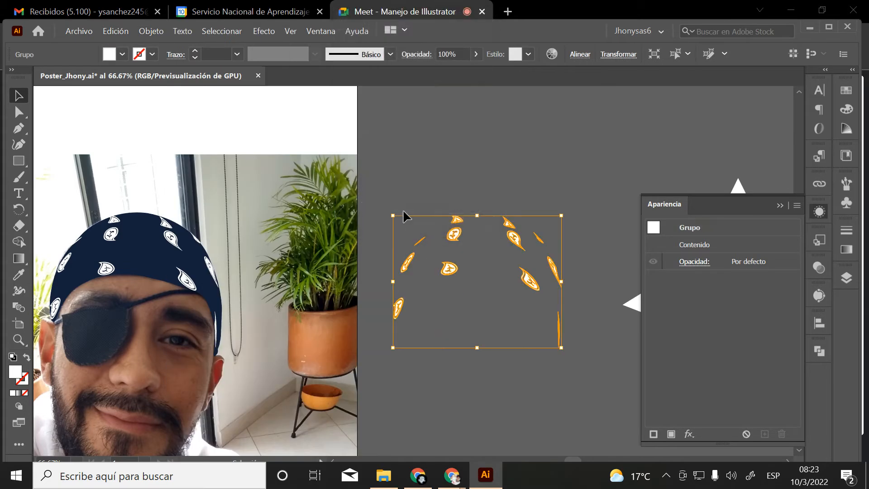
Ungroup the expanded pattern through its nested groups until each teardrop can be selected separately
left_click(467, 268)
left_click(539, 236)
right_click(528, 237)
left_click(569, 339)
left_click(500, 203)
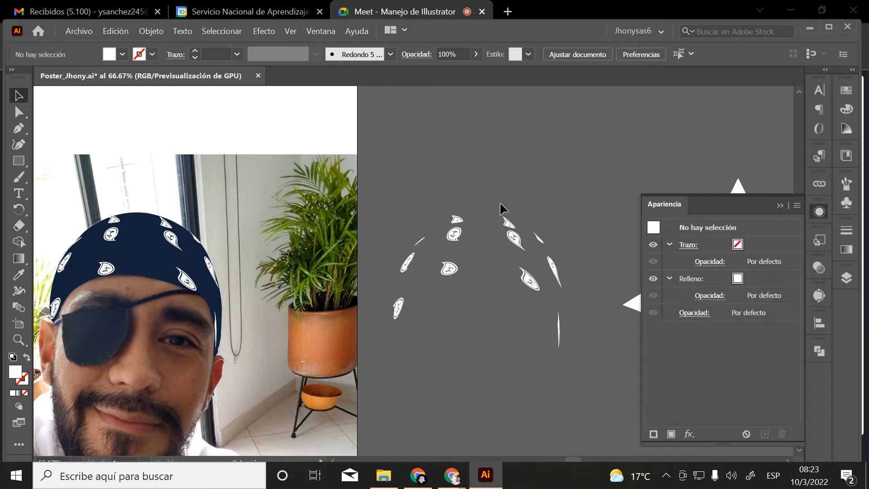
key("Delete")
key("ctrl+z")
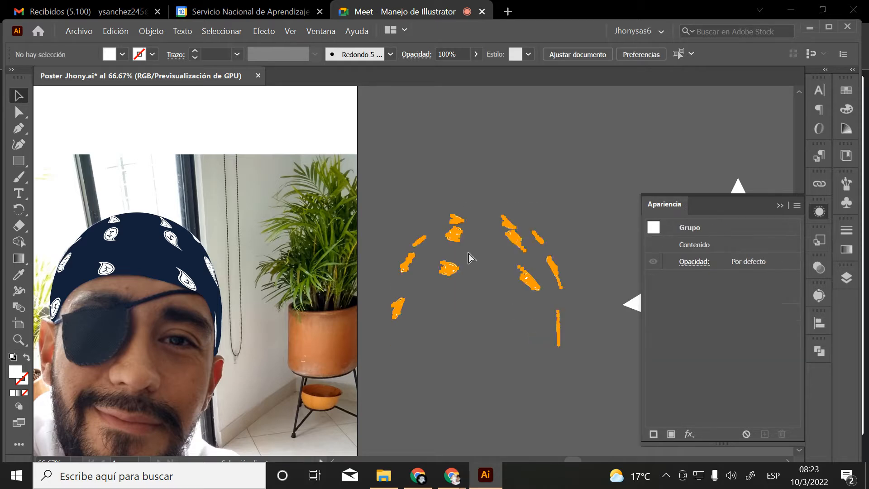
right_click(515, 244)
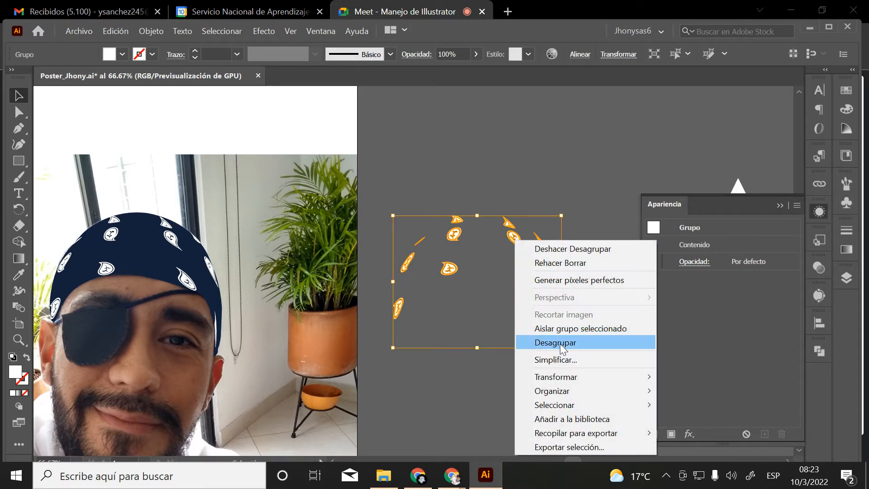
left_click(559, 343)
Delete every teardrop in the copy except the one left of centre in the lower row, and stretch that one taller
left_click_drag(481, 213, 583, 365)
key("Delete")
key("Delete")
left_click_drag(479, 253, 482, 257)
key("Delete")
left_click_drag(379, 248, 410, 326)
key("Delete")
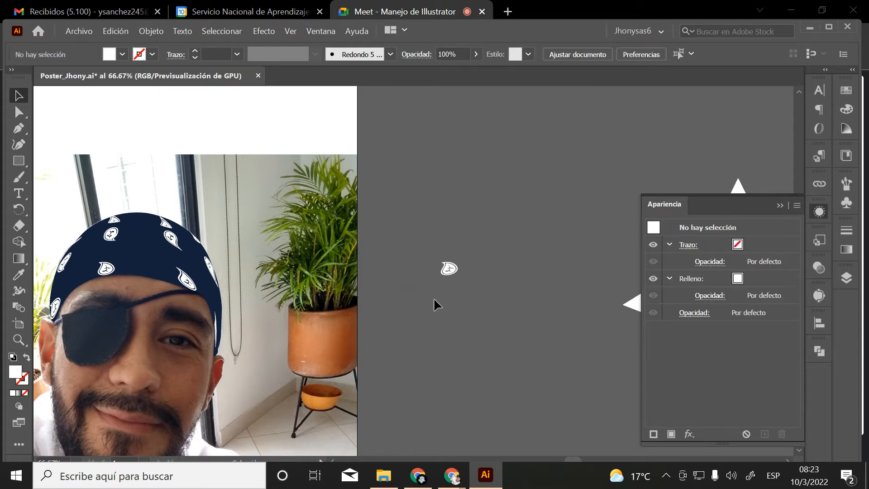
left_click(444, 273)
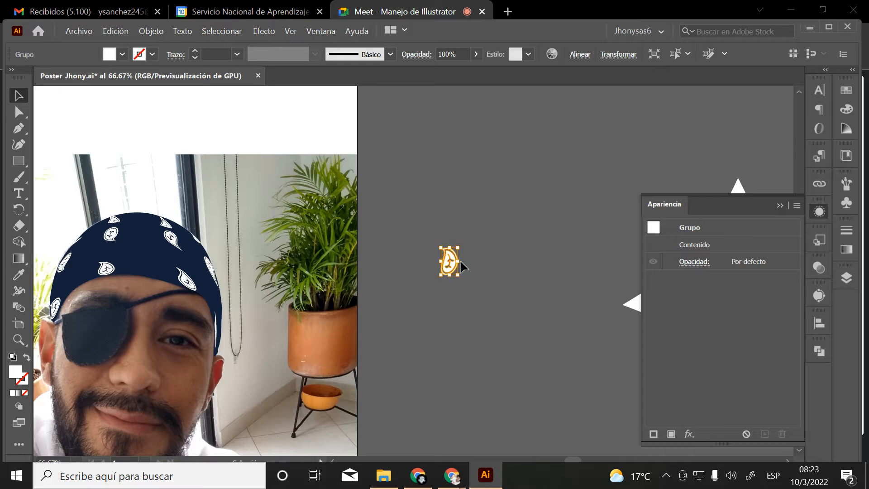
left_click(472, 269)
Try to reshape the lower curve of the teardrop's outer outline with the handle of its bottom anchor point
key("z")
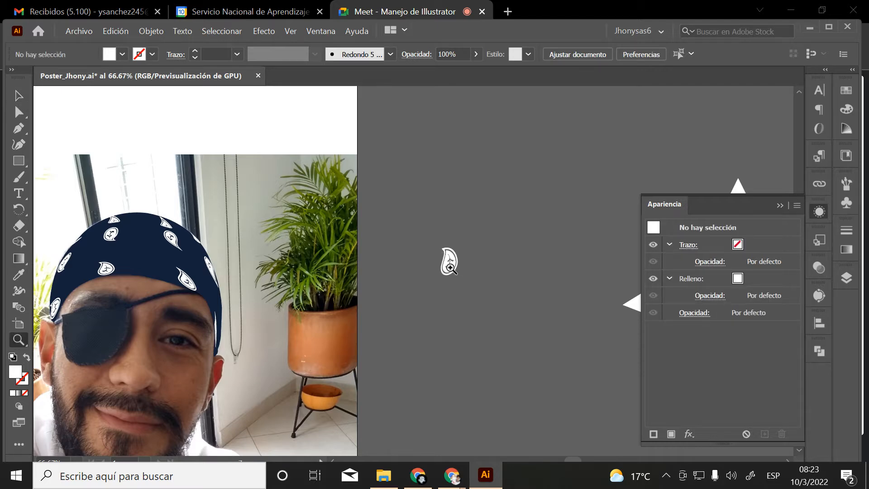
left_click_drag(450, 259, 523, 330)
key("a")
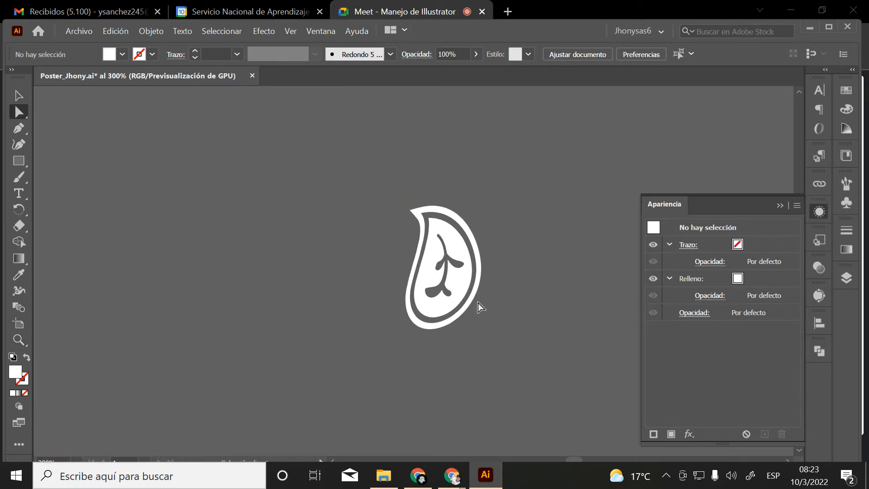
key("z")
left_click(478, 303)
left_click_drag(371, 261, 427, 315)
key("v")
left_click(420, 296)
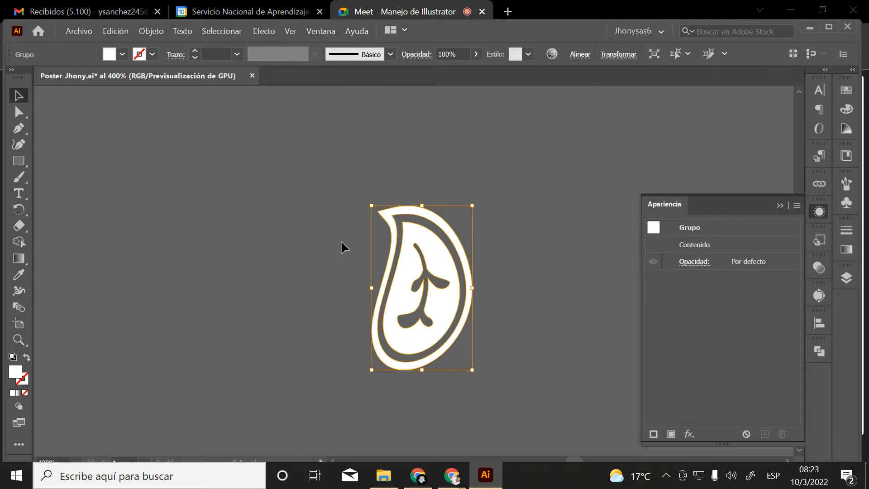
left_click(18, 112)
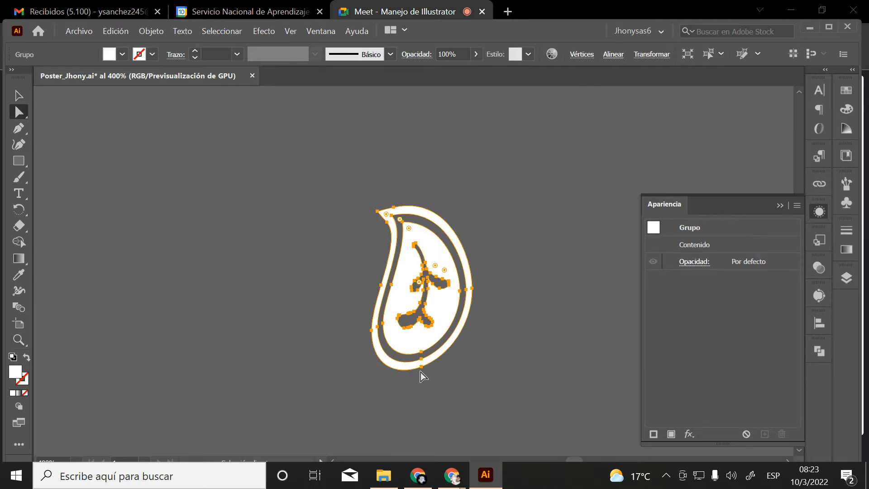
left_click(421, 367)
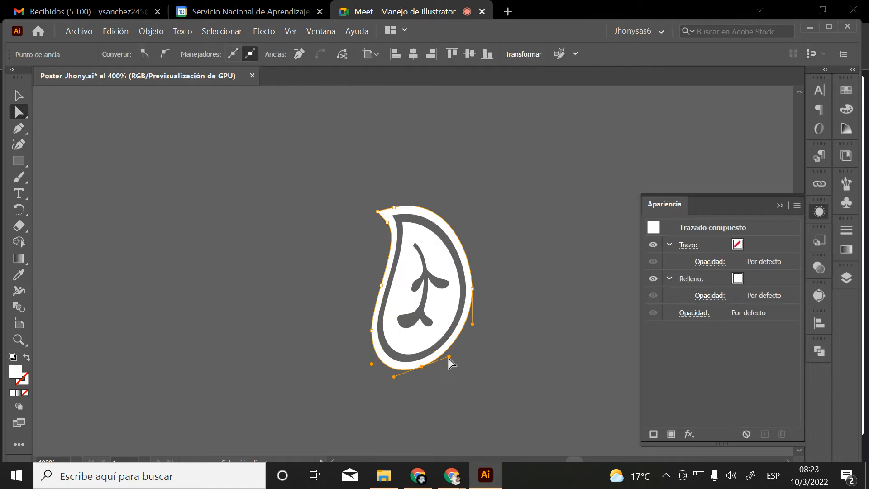
left_click_drag(449, 358, 458, 372)
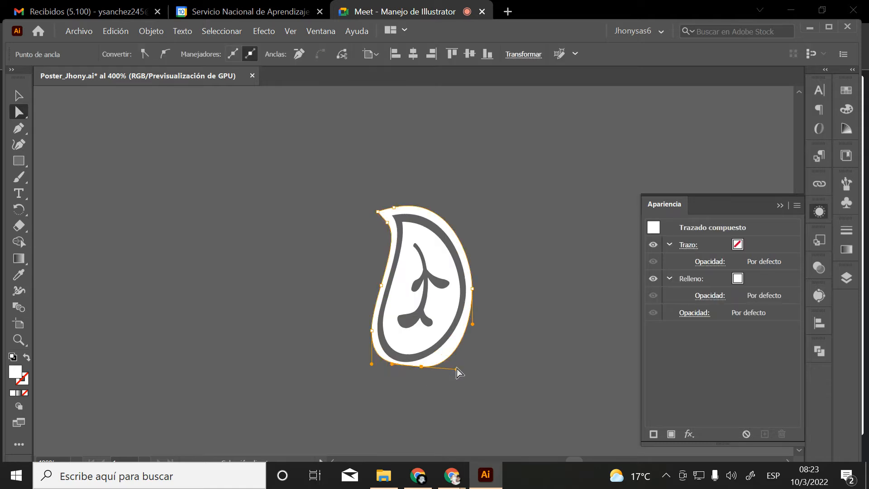
key("ctrl+z")
left_click(518, 330)
Move the stretched teardrop higher beside the artboard and place a copy of it to its right
key("z")
left_click(459, 285, "alt")
left_click(441, 281, "alt")
left_click(428, 280, "alt")
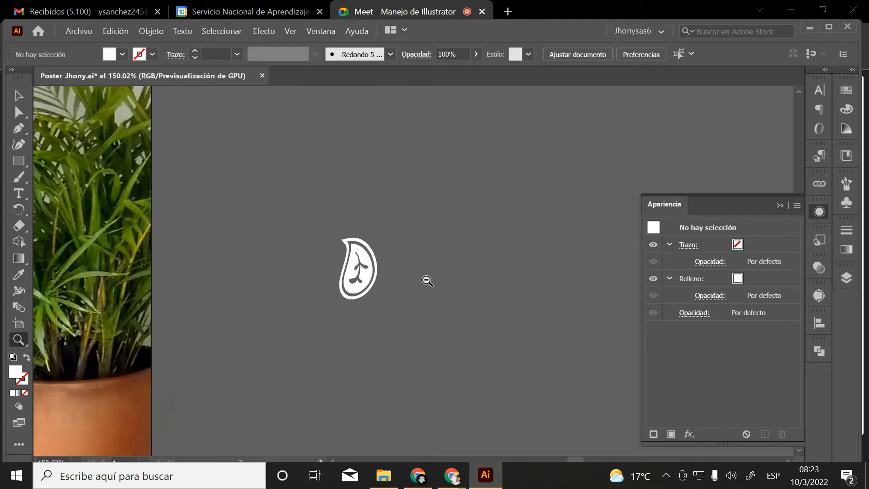
left_click(424, 282, "alt")
left_click(419, 285, "alt")
left_click_drag(420, 285, 457, 338)
key("v")
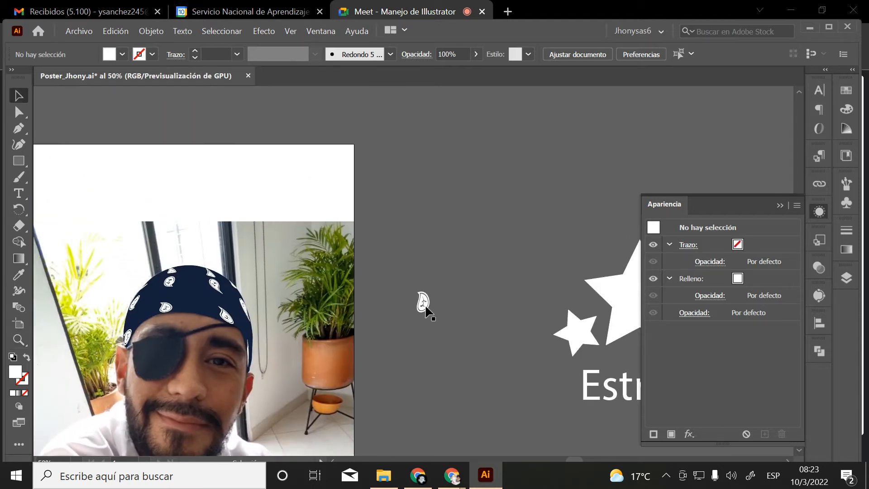
left_click_drag(423, 304, 441, 246)
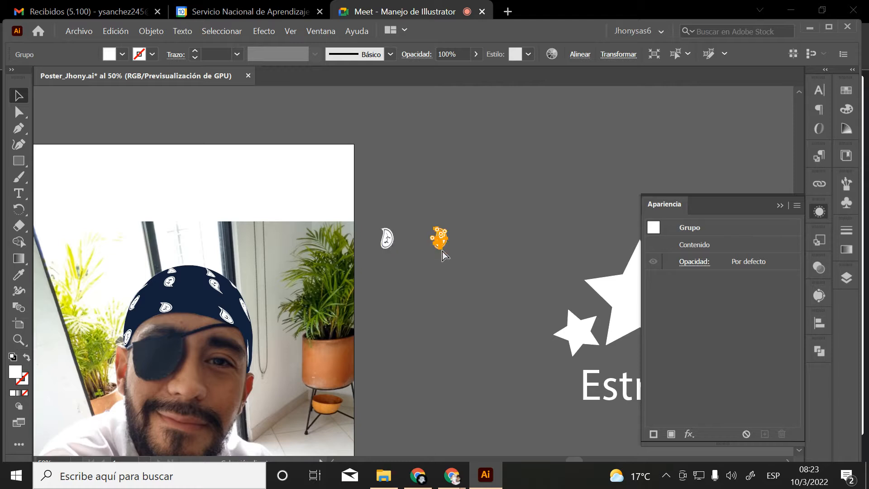
Repeat the teardrop copy to form a row of four, and duplicate the whole row directly below it
key("ctrl+d")
key("ctrl+d")
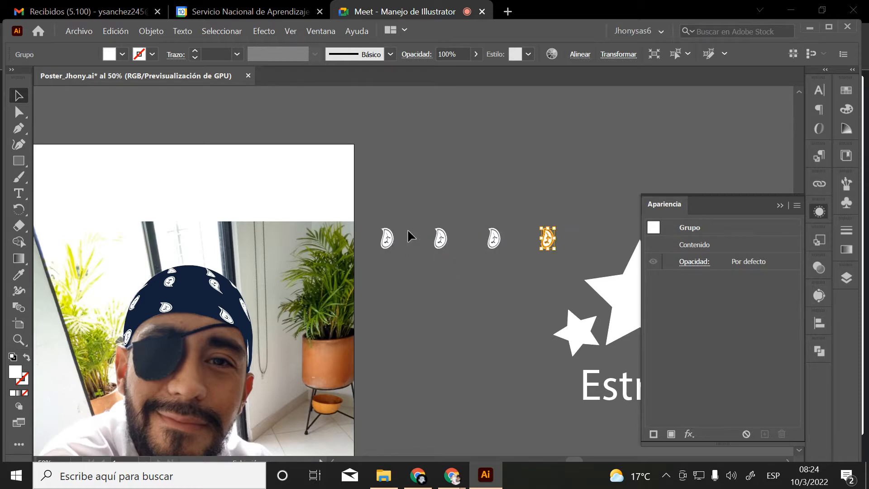
left_click_drag(552, 272, 380, 229)
left_click_drag(545, 237, 548, 284)
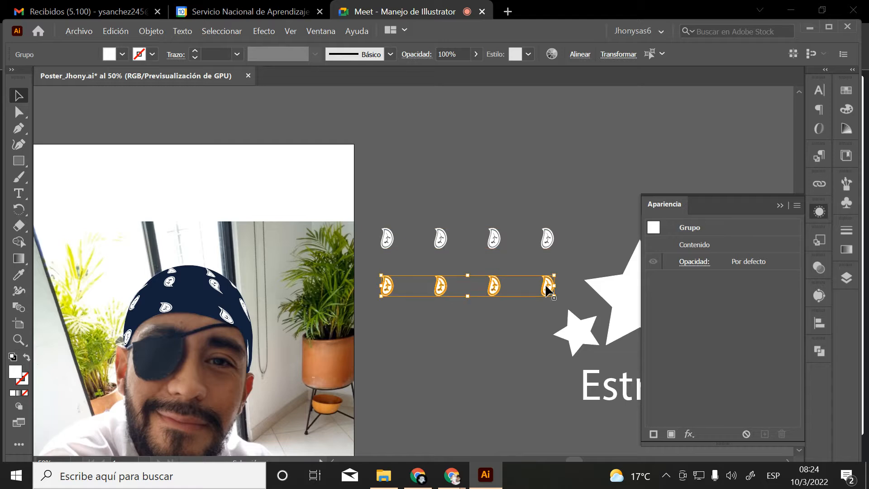
Undo the duplicated row and the fourth teardrop
left_click(496, 349)
key("ctrl+z")
key("ctrl+z")
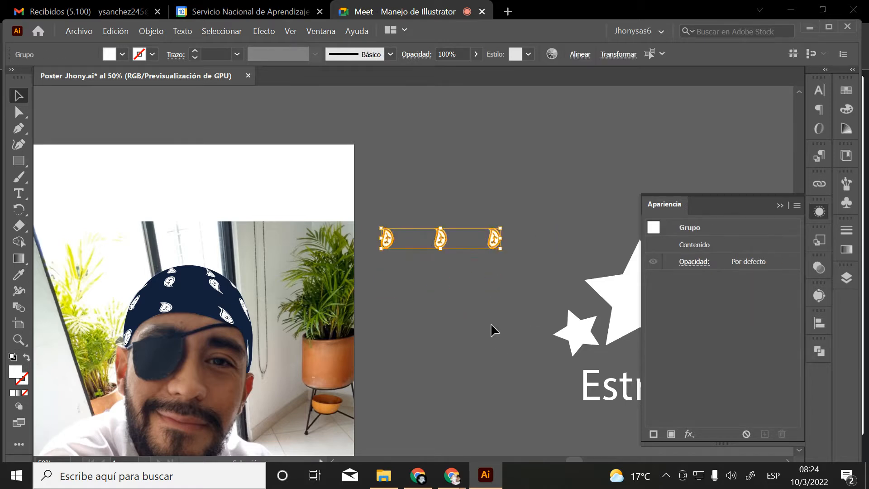
Add a fourth teardrop at the end of the row and copy the row to build a grid of three rows
left_click(479, 262)
left_click_drag(495, 239, 380, 228)
left_click_drag(545, 244, 539, 224)
key("ctrl+d")
left_click(515, 299)
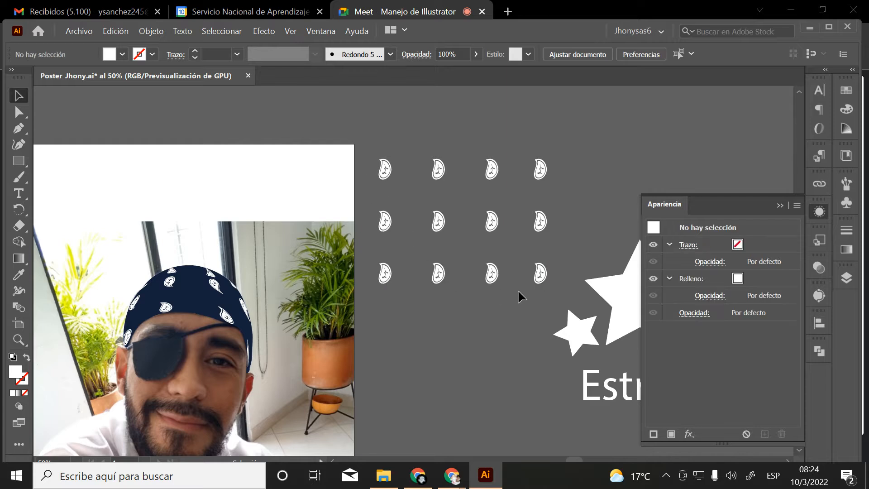
Group the teardrop grid and scale it down proportionally to about three quarters of its size
left_click(540, 282)
key("ctrl")
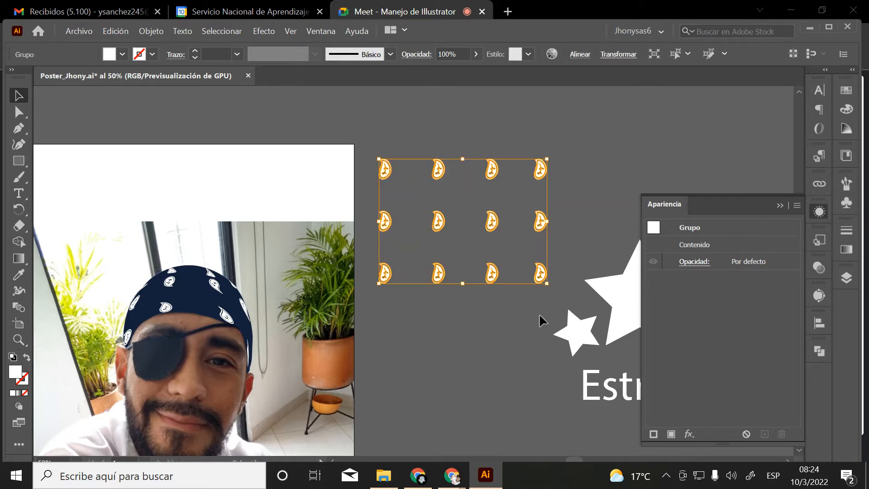
left_click_drag(548, 283, 503, 251)
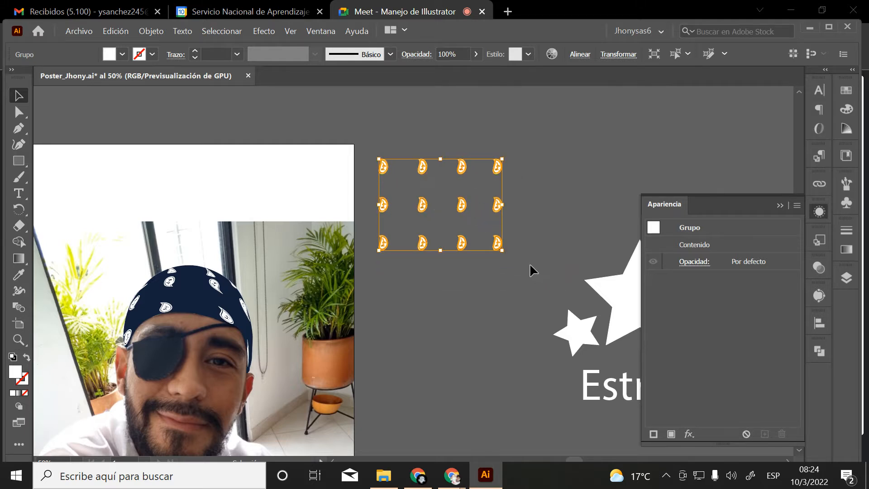
left_click(529, 264)
Move the teardrop grid beside the bandana and briefly hide the pañoleta layer to compare with the photo's pattern
left_click(224, 322)
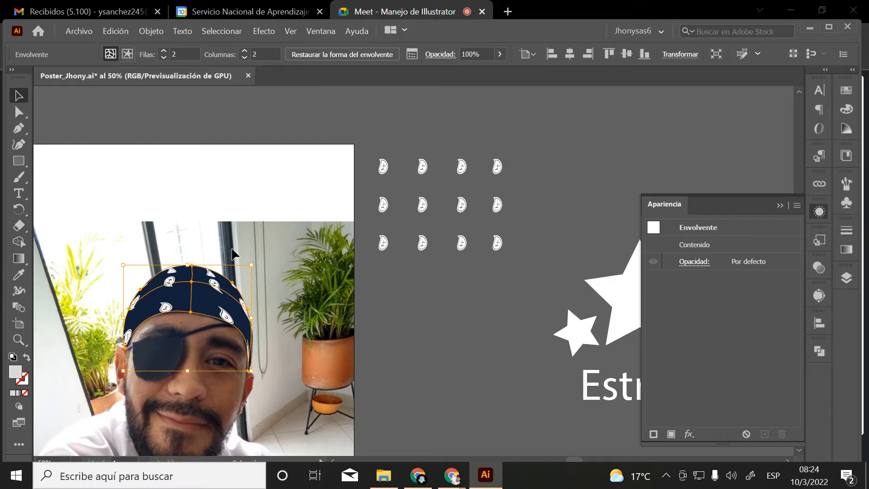
left_click_drag(383, 205, 278, 318)
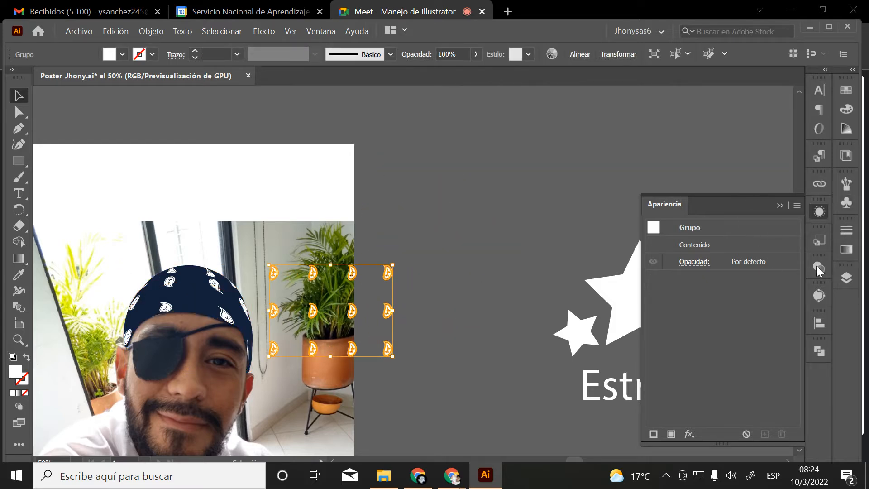
left_click(845, 278)
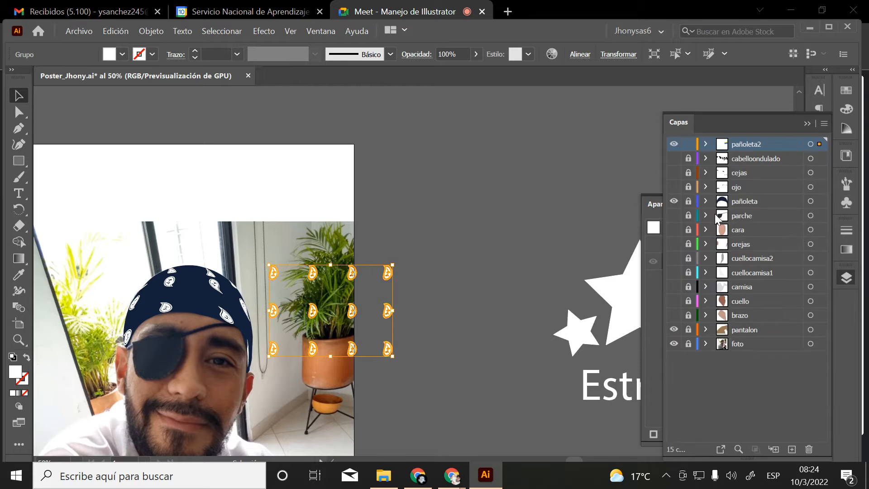
left_click(674, 202)
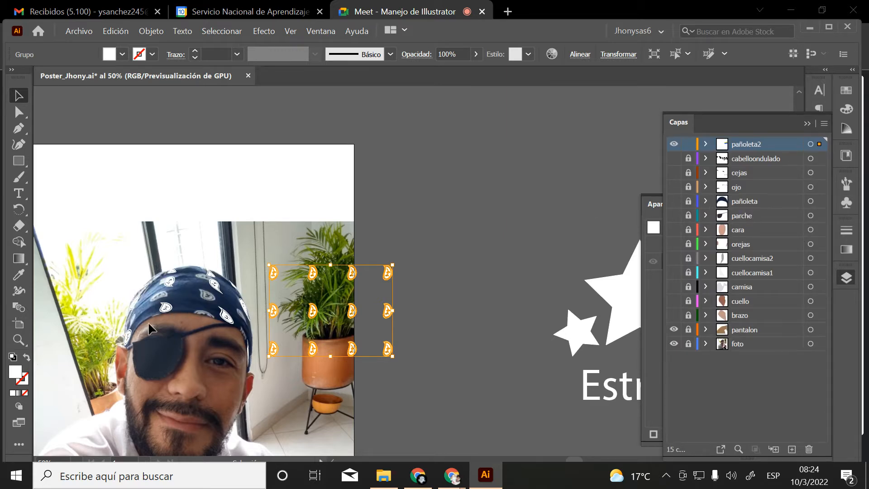
left_click(675, 201)
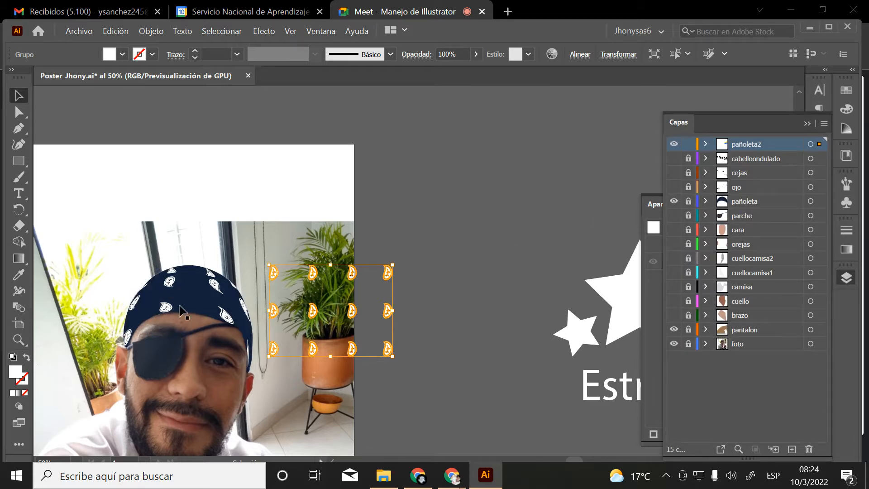
Copy the navy bandana shape from the pañoleta layer into the pañoleta2 layer, leaving pañoleta locked and pañoleta2 unlocked
key("ctrl+alt+c")
left_click(688, 144)
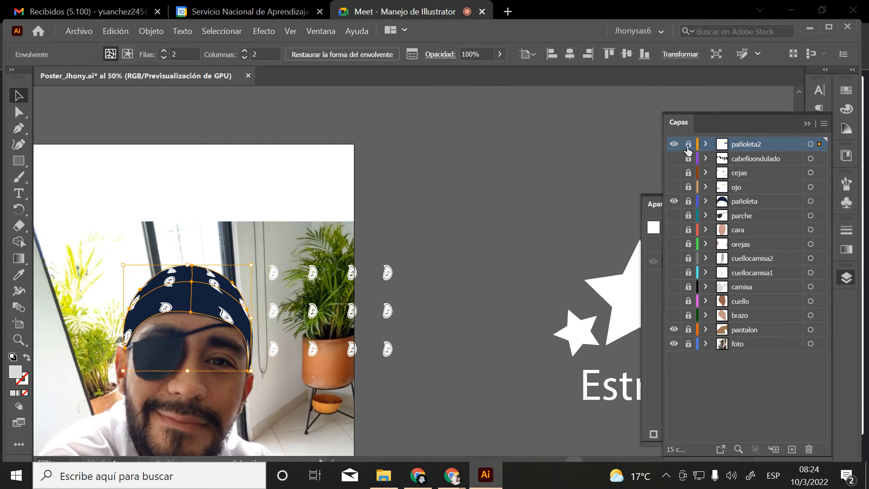
left_click(745, 201)
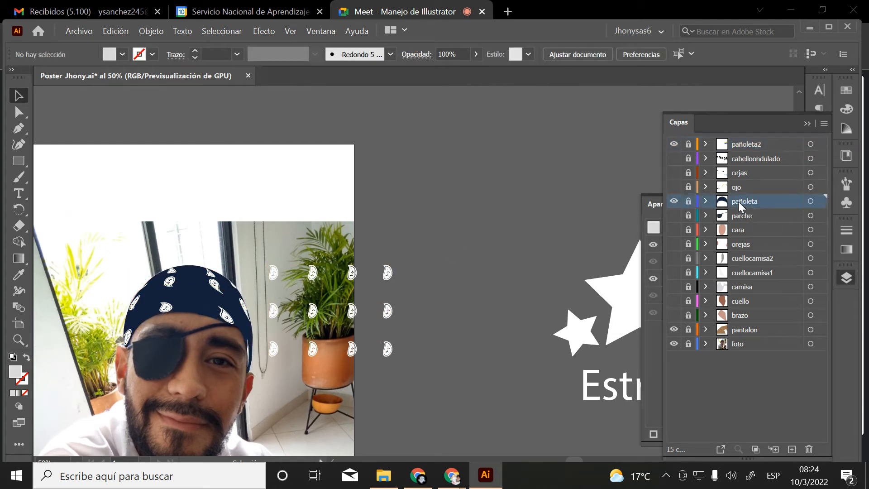
left_click(689, 201)
left_click(189, 296)
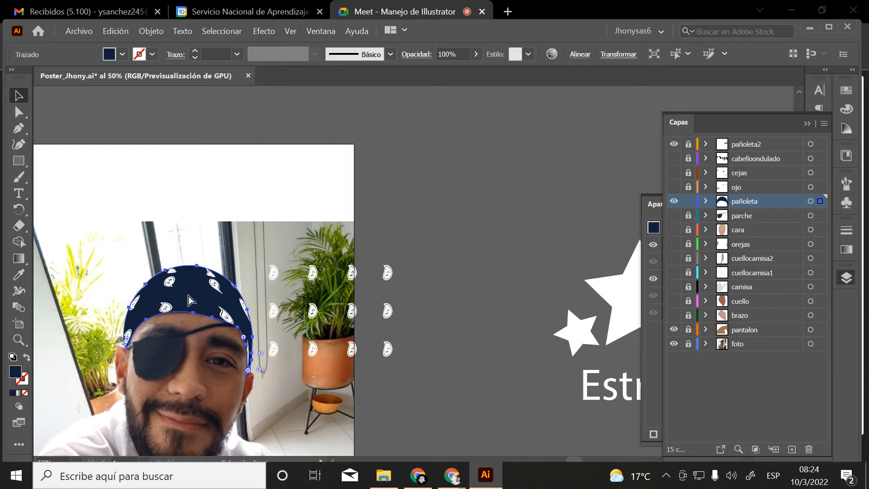
key("v")
left_click(689, 201)
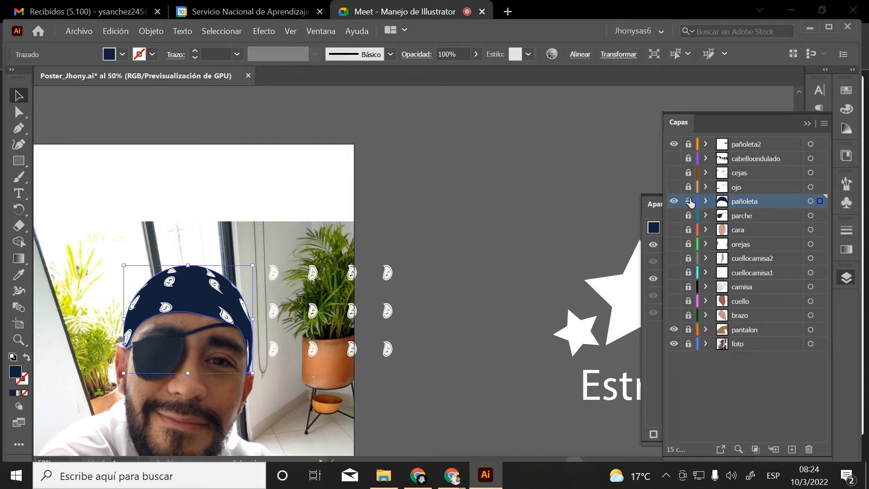
left_click(737, 145)
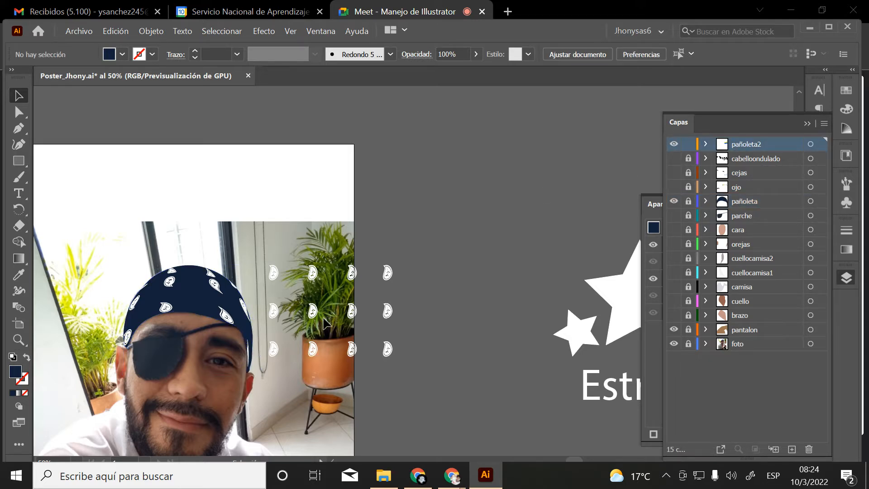
key("ctrl+v")
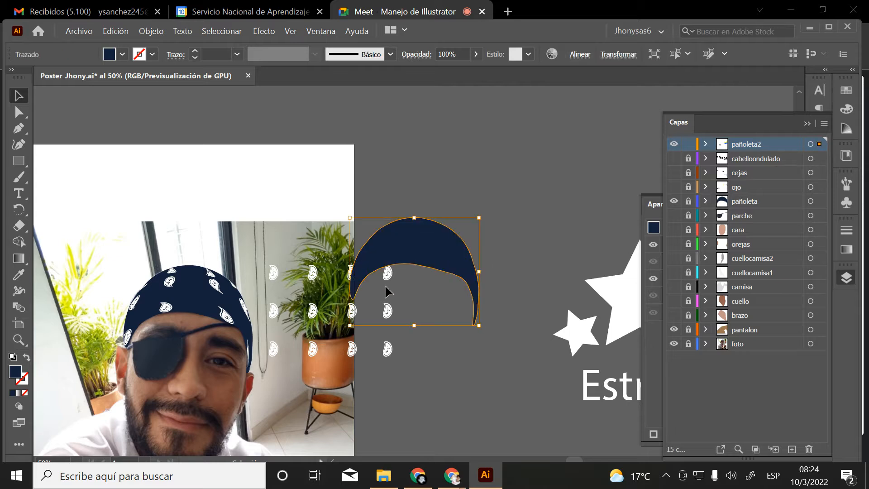
Move the pasted bandana shape and the teardrop grid to the empty area beside the artboard so they overlap
left_click_drag(424, 249, 461, 214)
left_click_drag(352, 310, 477, 225)
left_click(475, 242)
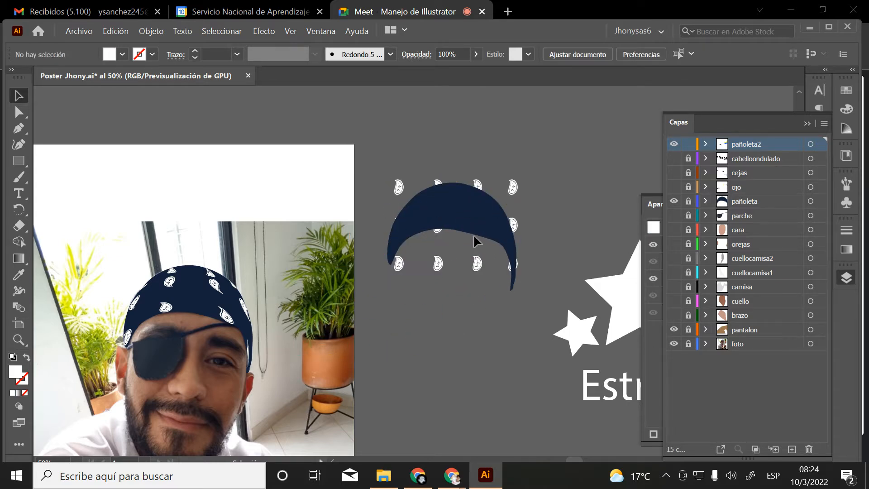
Bring the white paisley pattern group in front of the loose blue bandana shape and shift it slightly upward over it
right_click(481, 263)
mouse_move(524, 196)
left_click(645, 199)
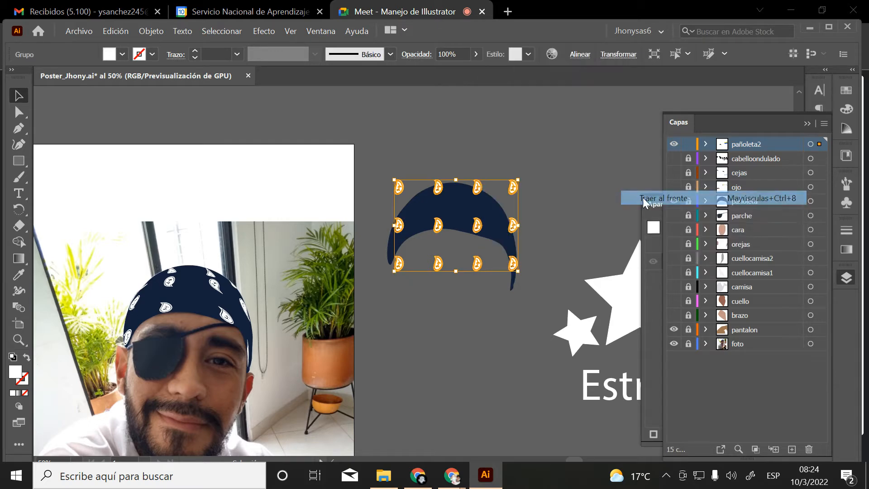
left_click(582, 165)
left_click_drag(477, 225, 475, 220)
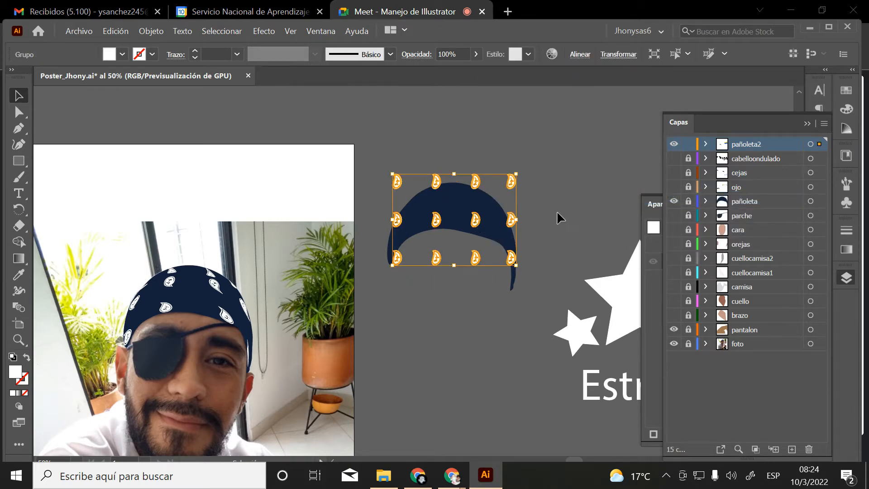
left_click(560, 218)
Clip the paisley group with a copy of the blue bandana shape pasted in place and brought to the front
left_click(469, 201)
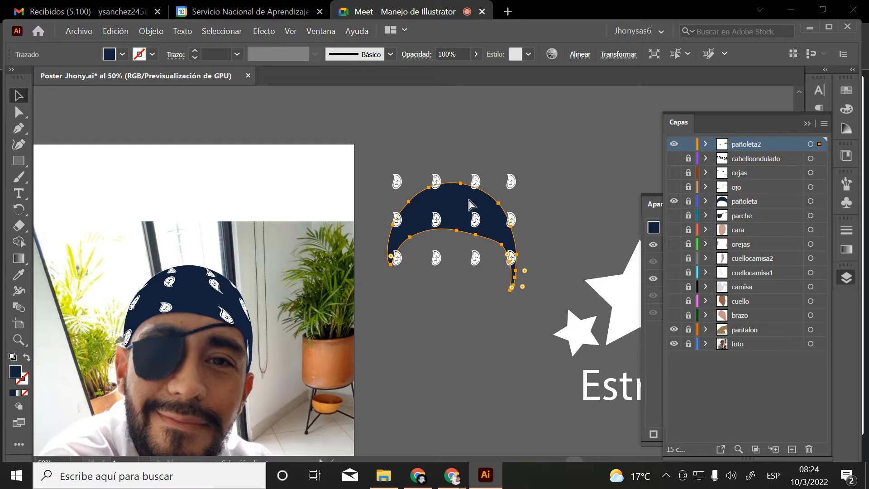
right_click(469, 200)
mouse_move(525, 398)
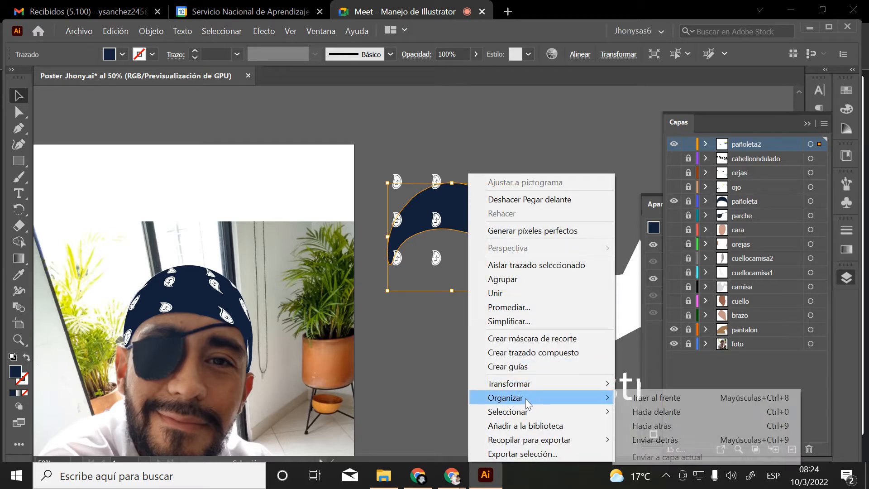
left_click(634, 397)
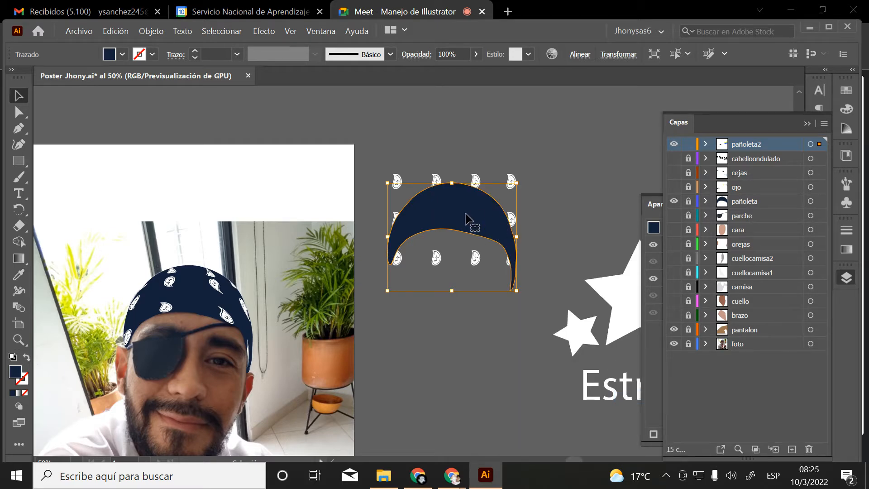
left_click(396, 178, "shift")
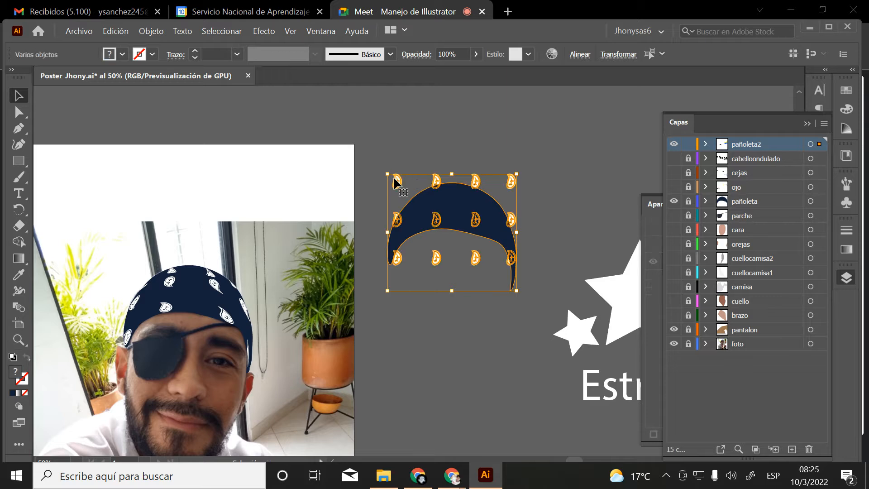
key("ctrl+7")
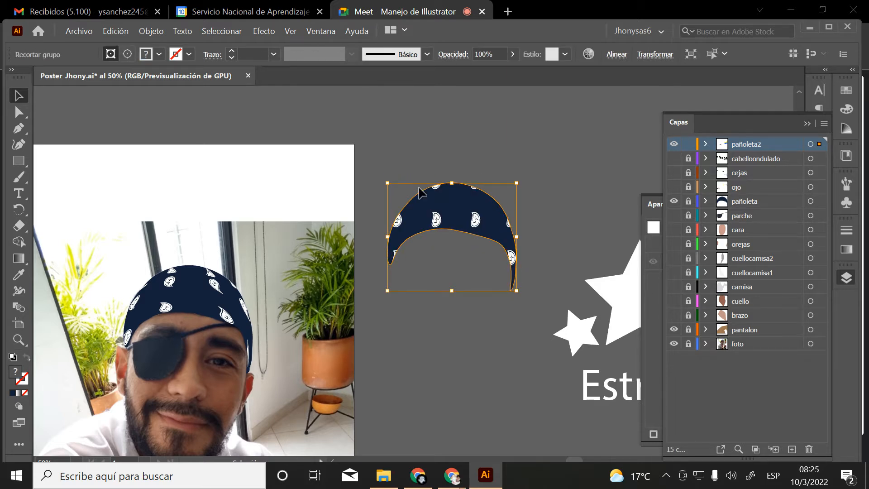
Move the clipped paisley bandana onto the photo beside the man's head and compare it with the traced bandana
left_click(445, 341)
left_click_drag(512, 260, 388, 340)
left_click(423, 356)
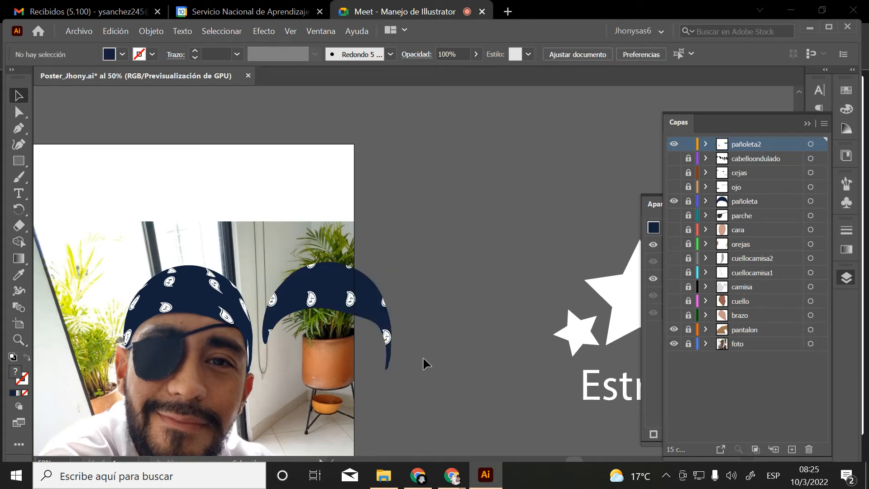
key("z")
left_click(396, 332)
left_click(413, 321)
left_click_drag(355, 285, 500, 384)
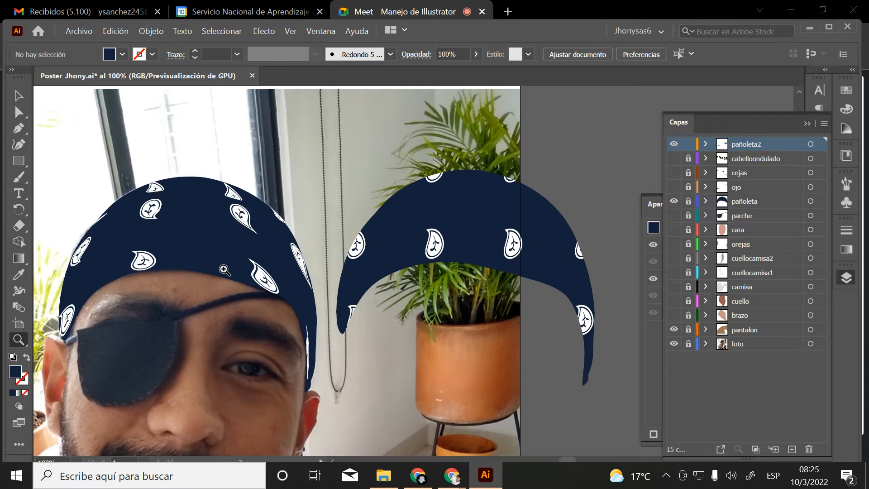
Move the whole clipped bandana up and outward so it lies across the upper right edge of the artboard
left_click(18, 96)
left_click_drag(419, 164, 538, 307)
scroll(538, 307, "up", 1)
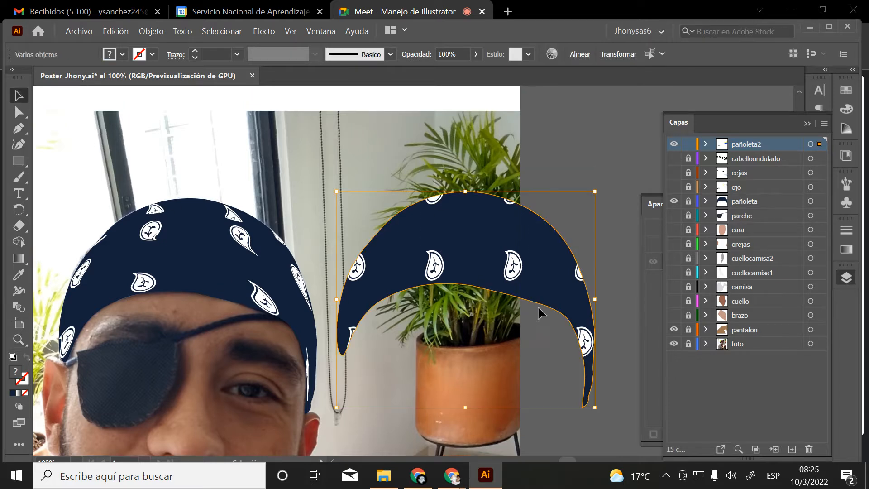
scroll(539, 307, "up", 1)
left_click_drag(438, 290, 571, 149)
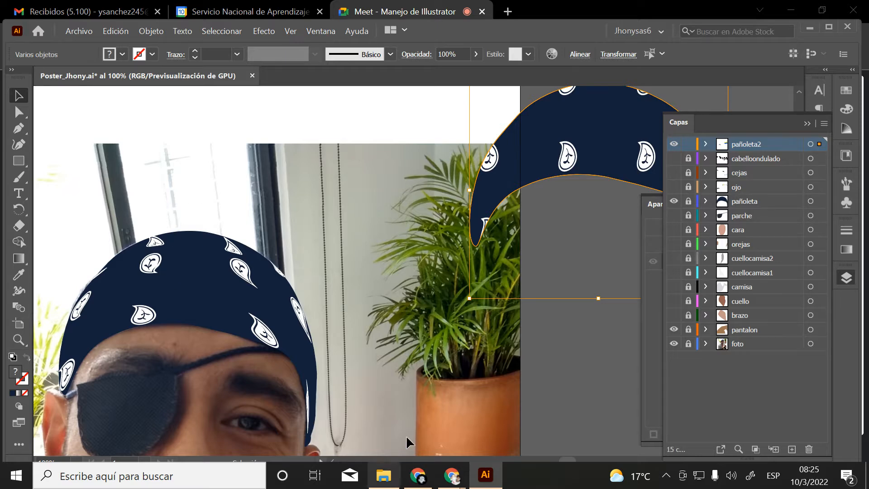
left_click(425, 392)
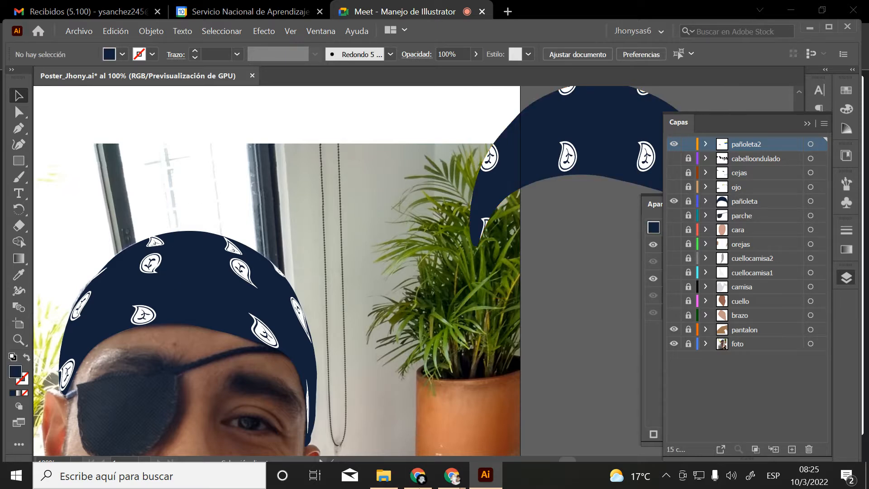
Switch to the Google Meet call, close its messages, check the participant list and return to Illustrator
mouse_move(418, 475)
left_click(404, 366)
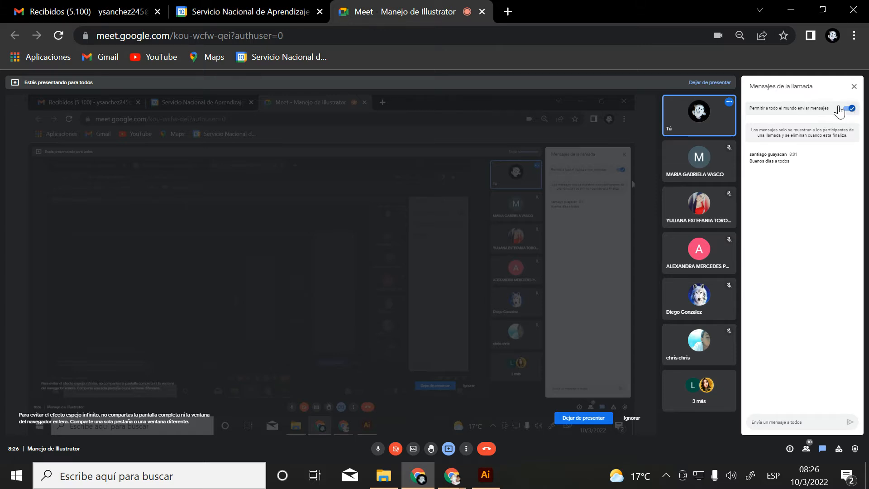
left_click(855, 86)
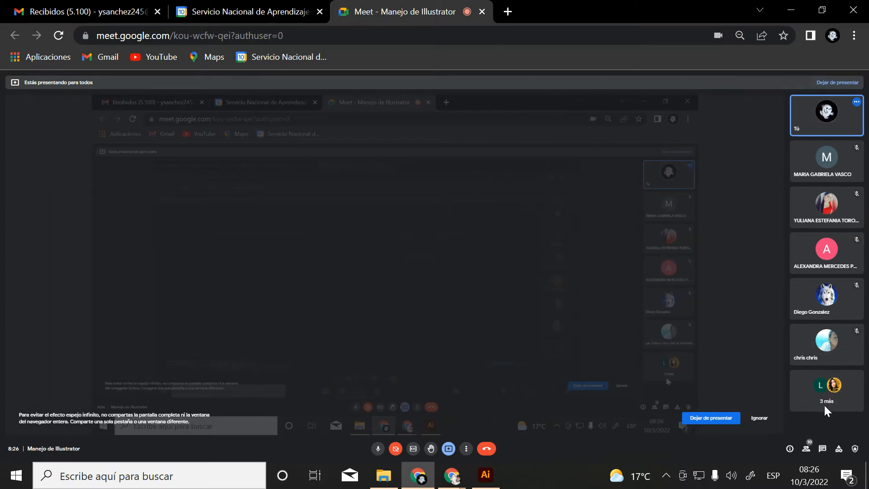
left_click(805, 451)
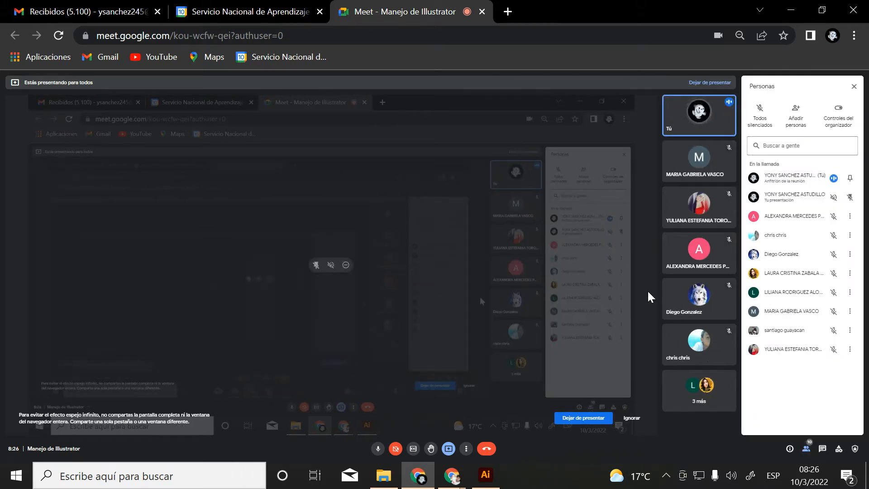
left_click(482, 476)
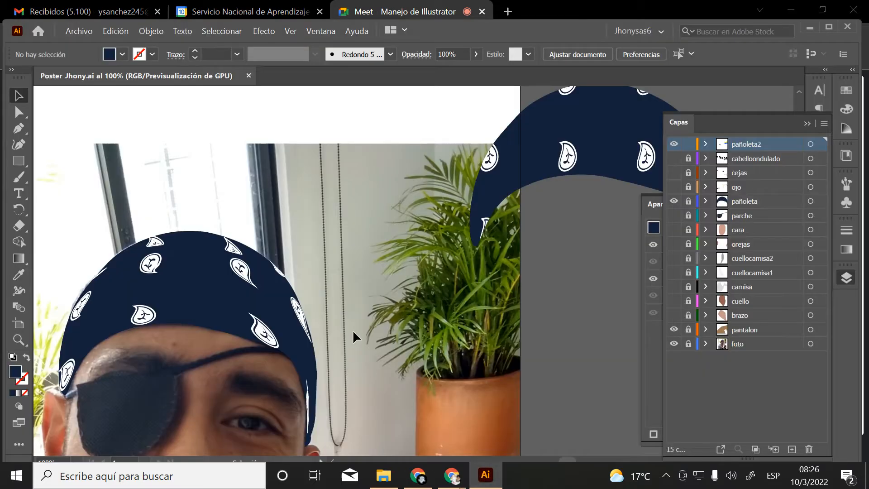
Show all the hidden layers from brazo up to cabelloondulado to reveal the vector portrait over the photo
key("z")
left_click(372, 307, "alt")
left_click(397, 304, "alt")
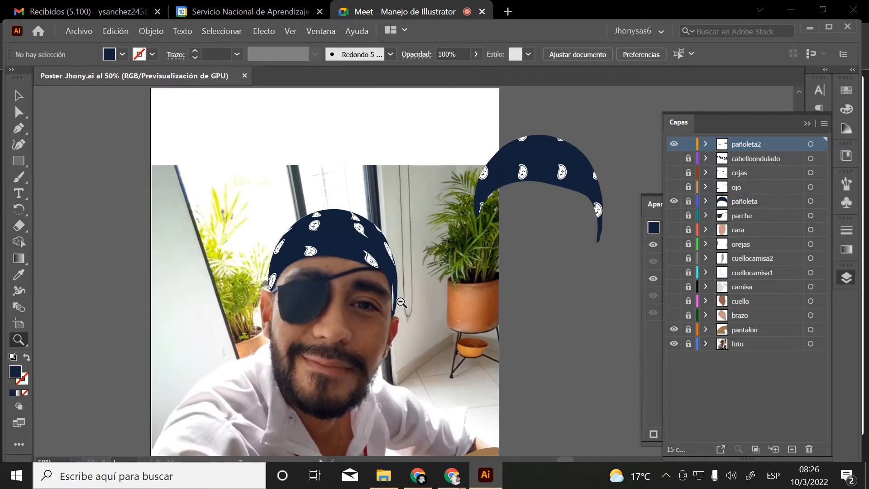
left_click_drag(404, 296, 418, 256)
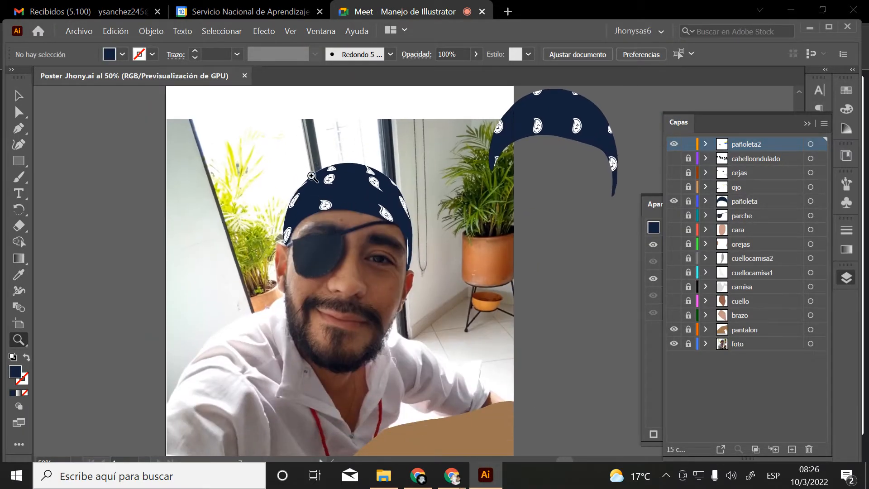
scroll(360, 235, "down", 3)
scroll(358, 238, "down", 5)
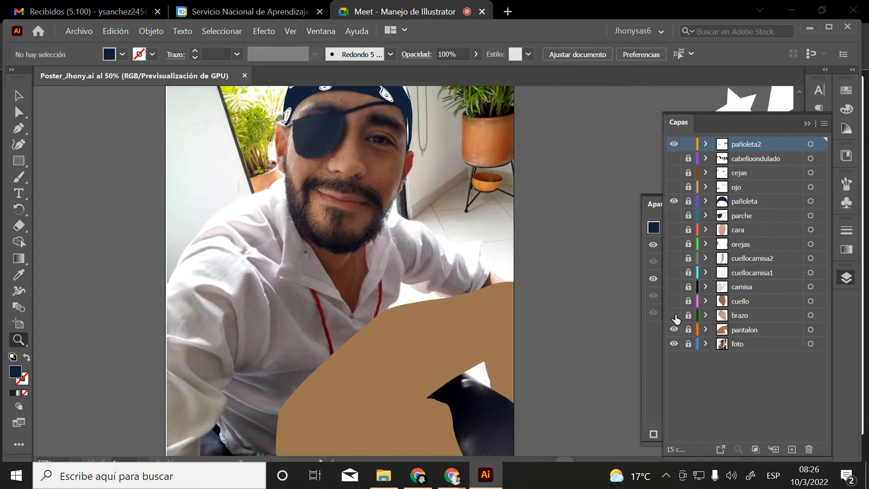
left_click_drag(676, 319, 676, 164)
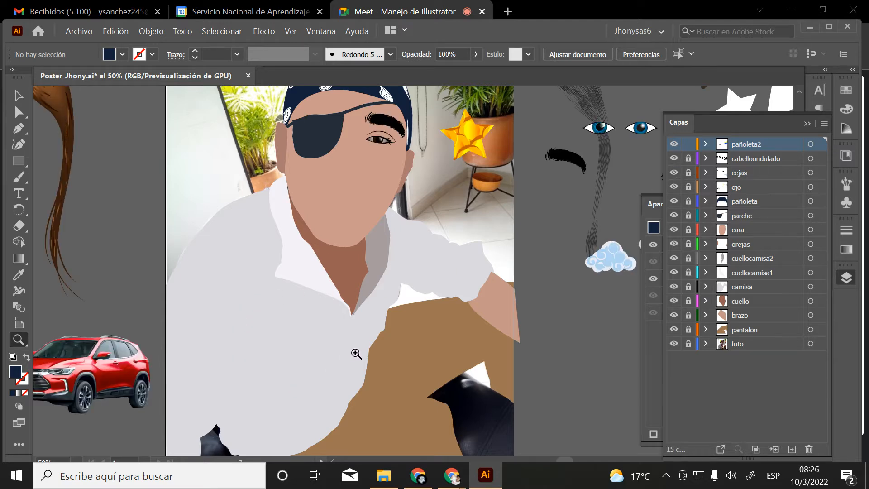
Examine the vector portrait over the photo, from the trousers and shirt up to the face and bandana
scroll(401, 353, "down", 4)
scroll(378, 301, "up", 3)
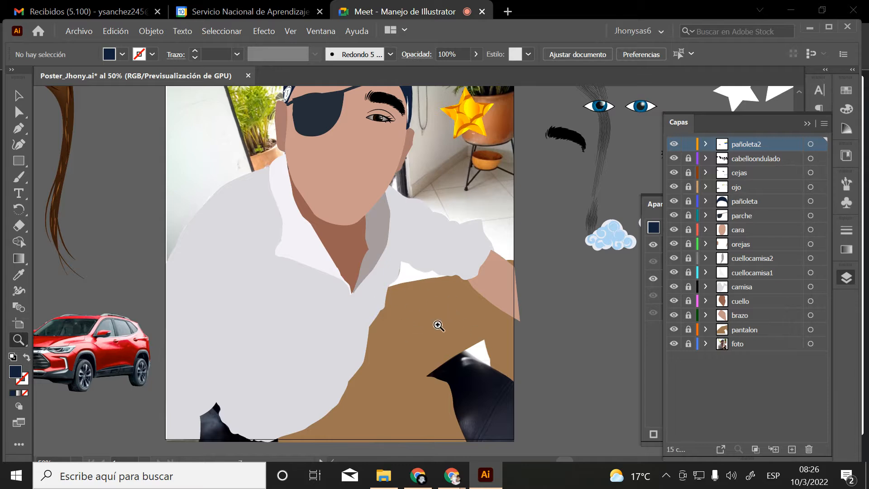
scroll(438, 326, "up", 2)
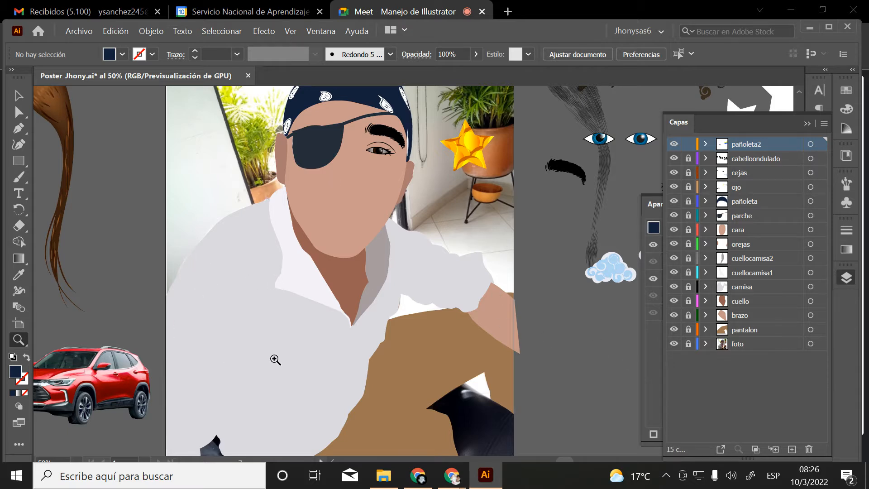
scroll(361, 365, "down", 1)
scroll(362, 368, "up", 3)
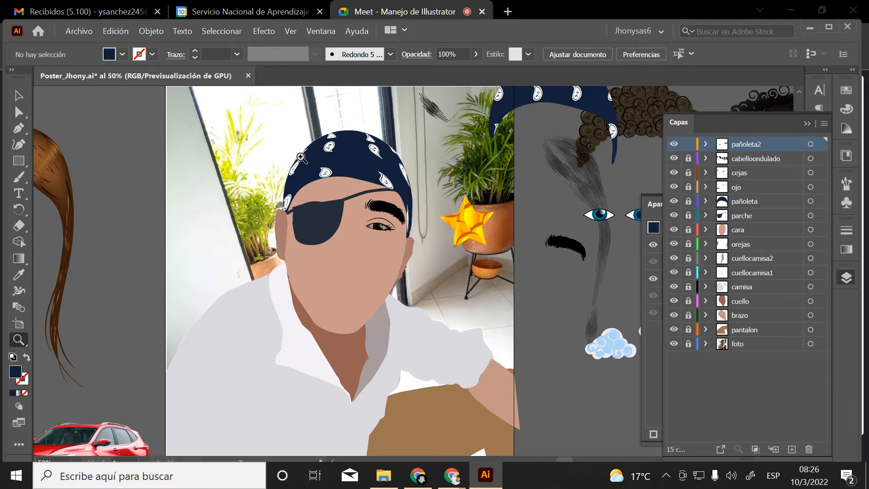
scroll(398, 363, "down", 1)
scroll(617, 392, "up", 2)
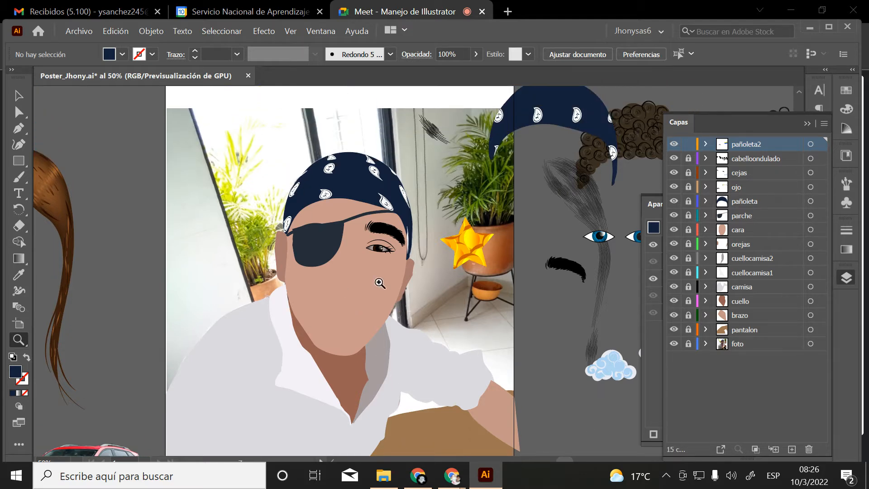
scroll(372, 363, "down", 1)
scroll(366, 347, "up", 1)
left_click_drag(330, 168, 380, 196)
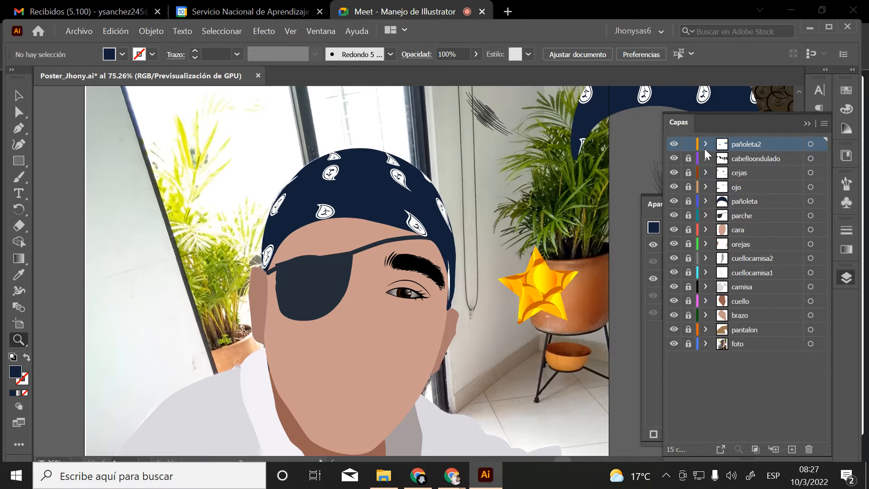
Hide the layers from cabelloondulado to pantalon and compare the pañoleta2 paisleys with the bandana in the photo
left_click(674, 202)
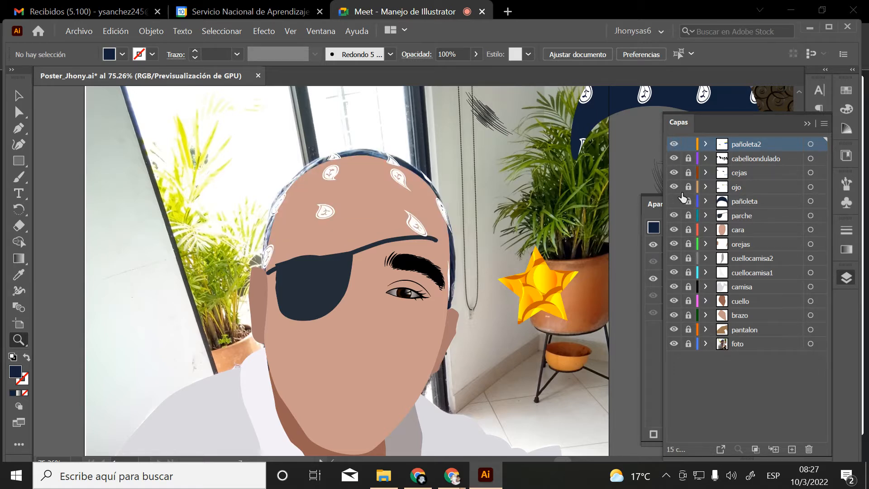
left_click_drag(674, 160, 674, 329)
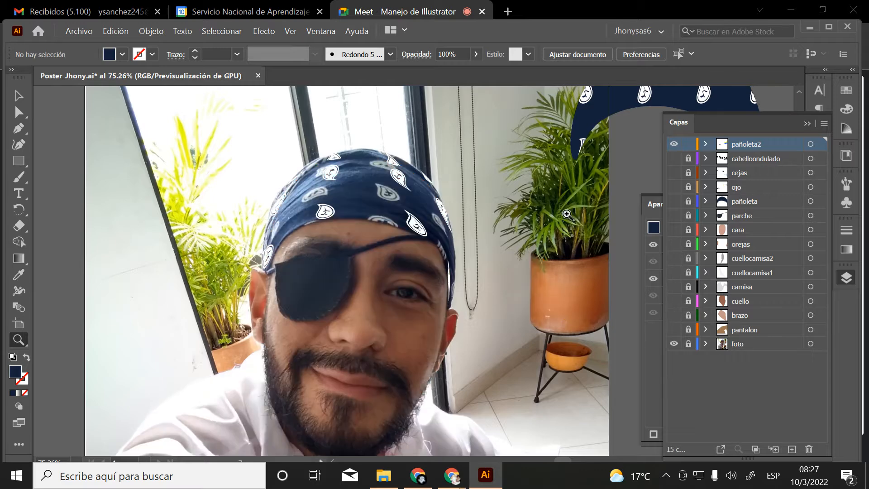
left_click_drag(388, 184, 511, 299)
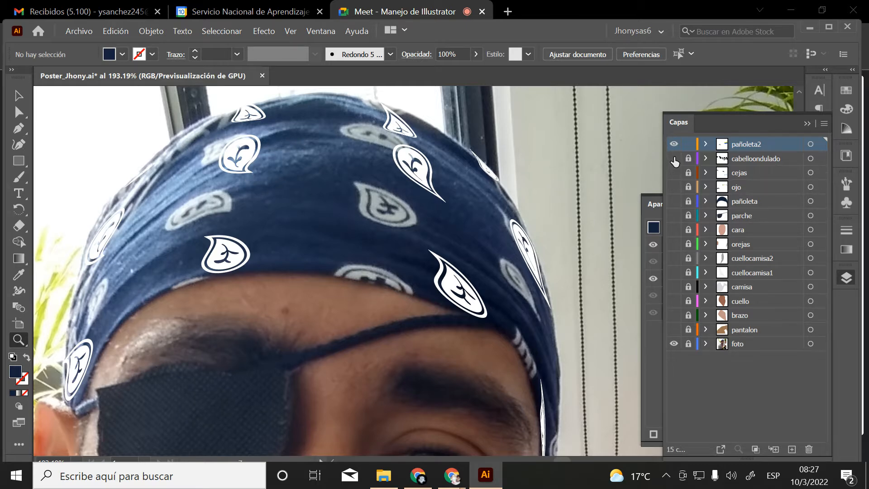
Show the layers from cabelloondulado to pantalon again and review the finished bandana on the illustrated head
left_click_drag(675, 161, 676, 332)
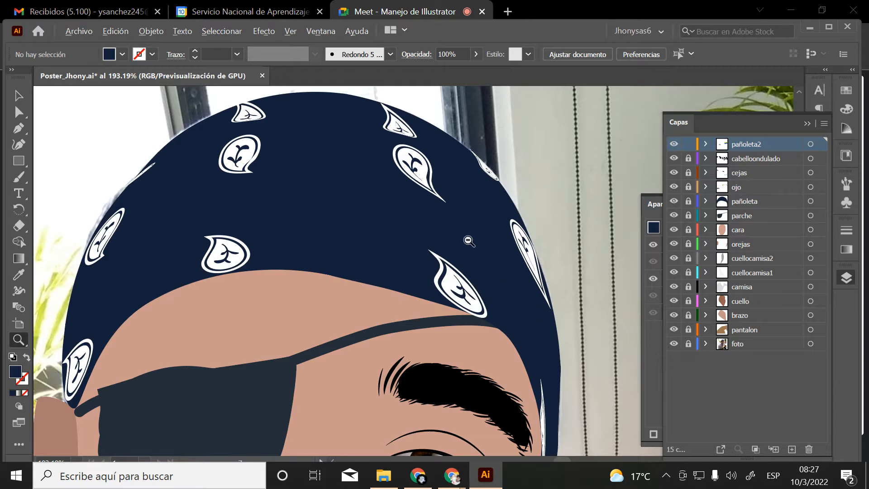
key("ctrl+minus")
key("ctrl+minus")
key("ctrl+minus")
left_click_drag(380, 312, 412, 218)
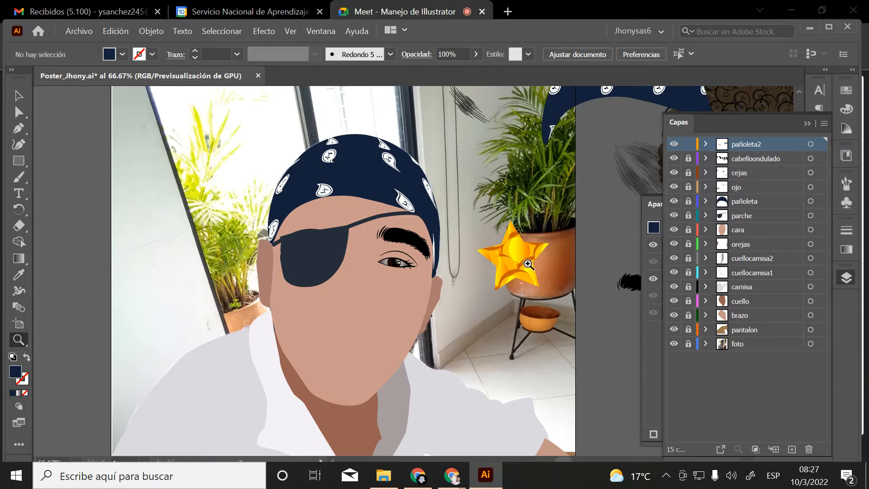
Hide every layer between pañoleta2 and foto so the face in the photo is uncovered
left_click_drag(675, 160, 674, 330)
left_click(340, 308)
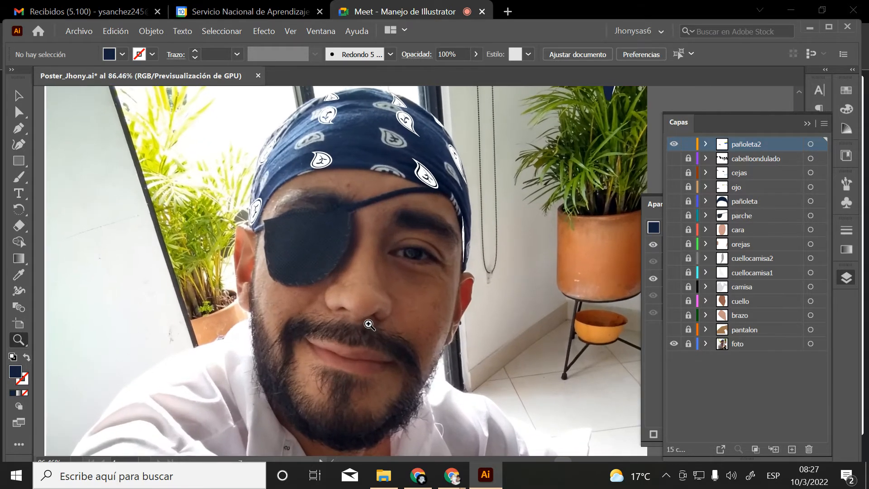
Add a new top layer named nariz, lock the pañoleta2 layer and make nariz the active layer
left_click(792, 448)
double_click(743, 144)
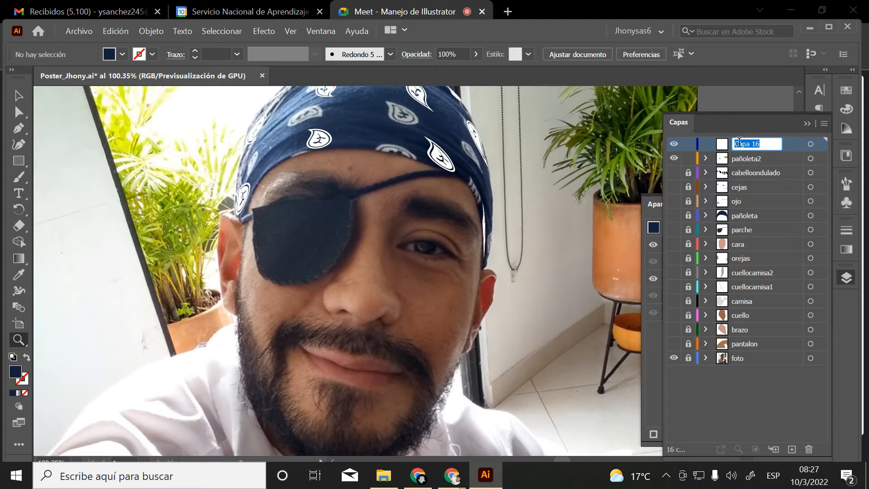
type("nariz")
left_click(746, 174)
left_click(769, 145)
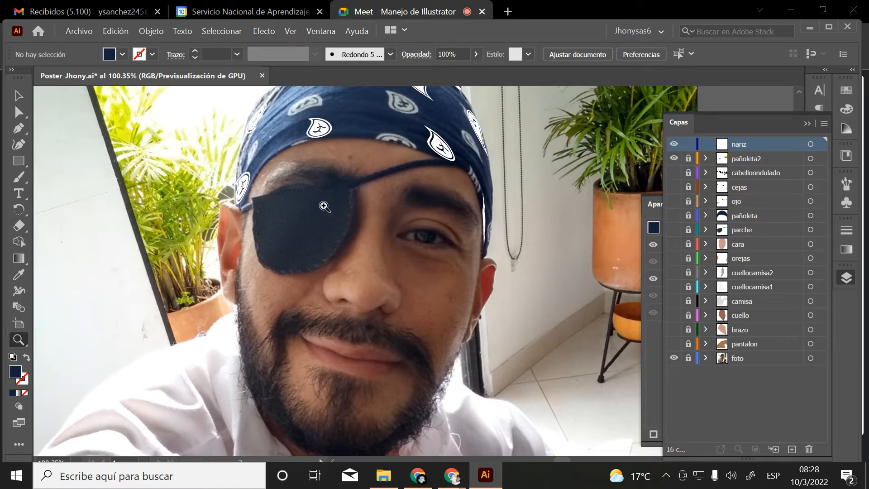
Draw a straight line down the edge of the nostril wing below the eye patch with the Line Segment tool
left_click(384, 310)
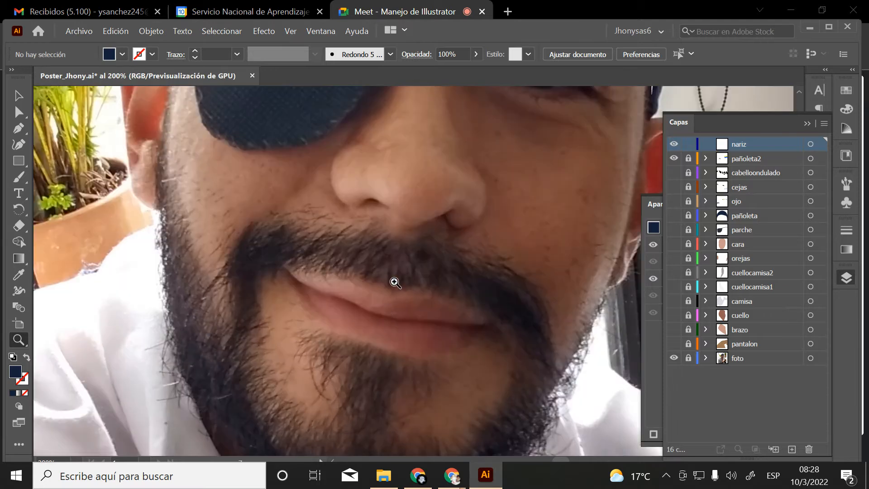
left_click(426, 298)
left_click(458, 291)
scroll(460, 293, "up", 2)
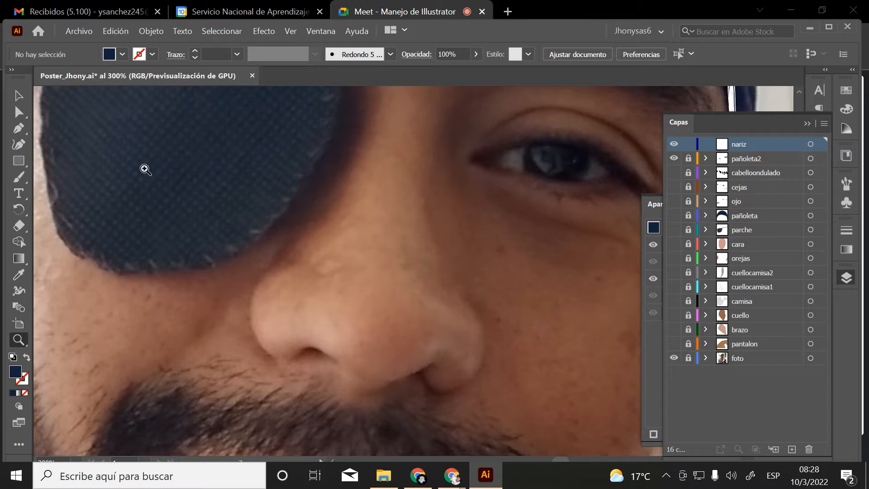
left_click(18, 129)
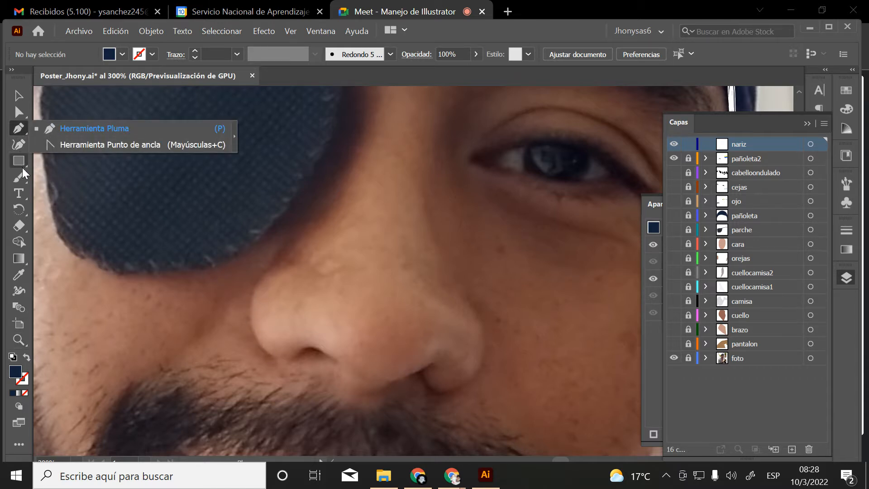
left_click_drag(21, 169, 77, 221)
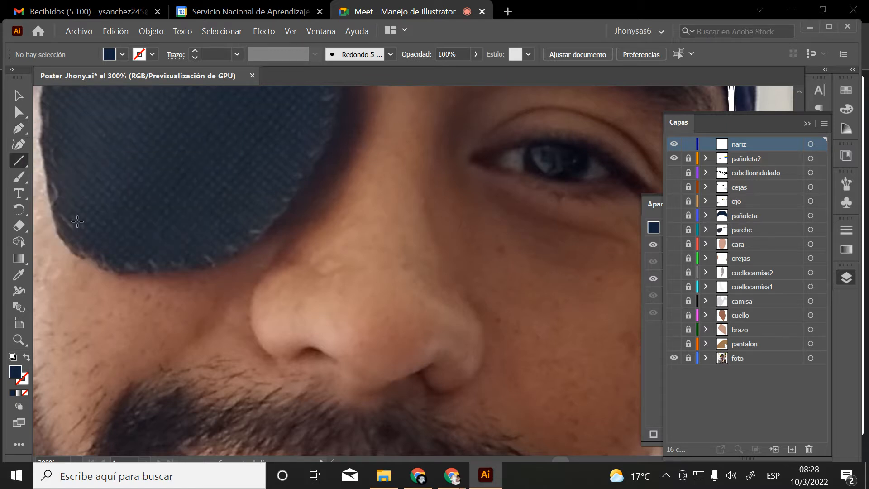
left_click_drag(269, 268, 273, 358)
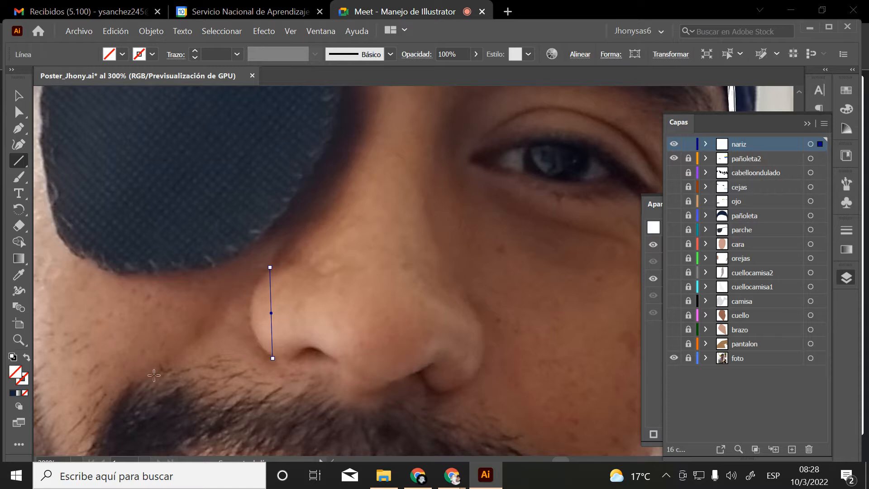
Set the stroke colour to red FF0000 and draw a second straight line down the opposite nostril wing
double_click(24, 383)
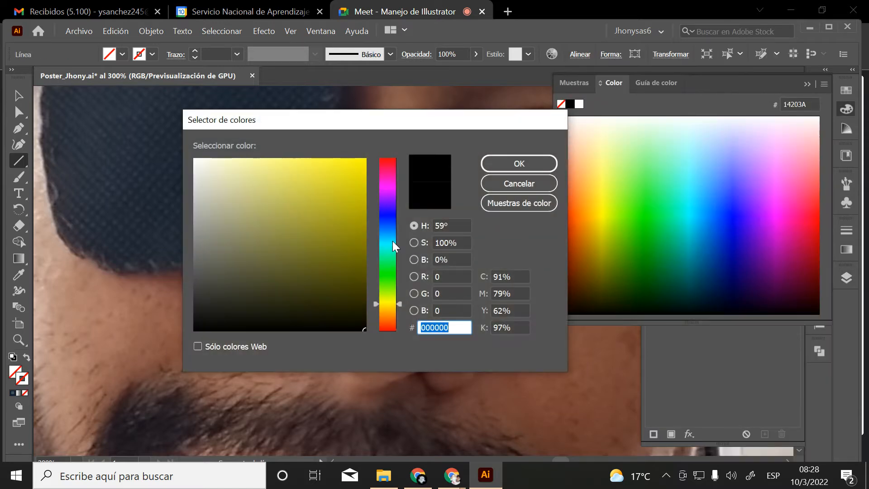
mouse_move(378, 317)
left_mouse_down()
mouse_move(380, 158)
mouse_move(366, 159)
left_mouse_up()
left_click(362, 164)
left_click(519, 163)
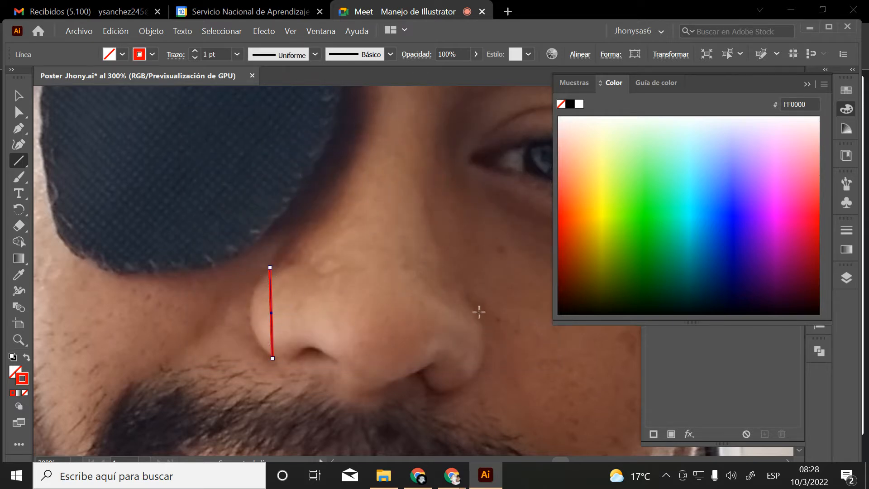
left_click_drag(467, 303, 441, 394)
Bend the line on the eye-patch side outward with the Curvature tool so it follows the nostril wing's contour
left_click(19, 145)
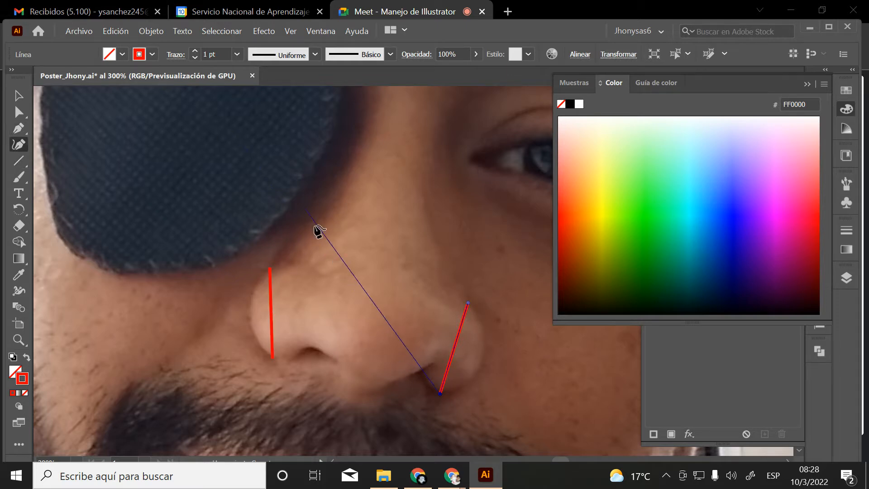
left_click(271, 316)
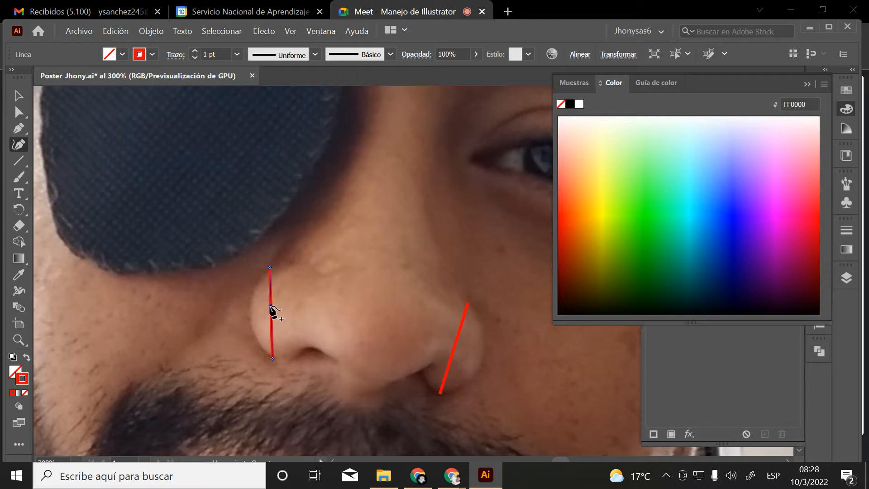
left_click_drag(272, 312, 252, 312)
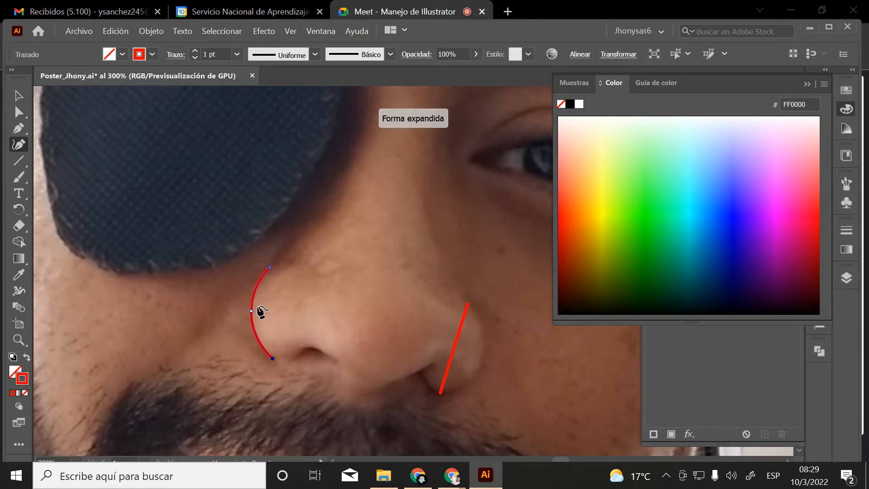
Undo the stray extra segment and bend the line on the open-eye side outward along its nostril wing
left_click(452, 349)
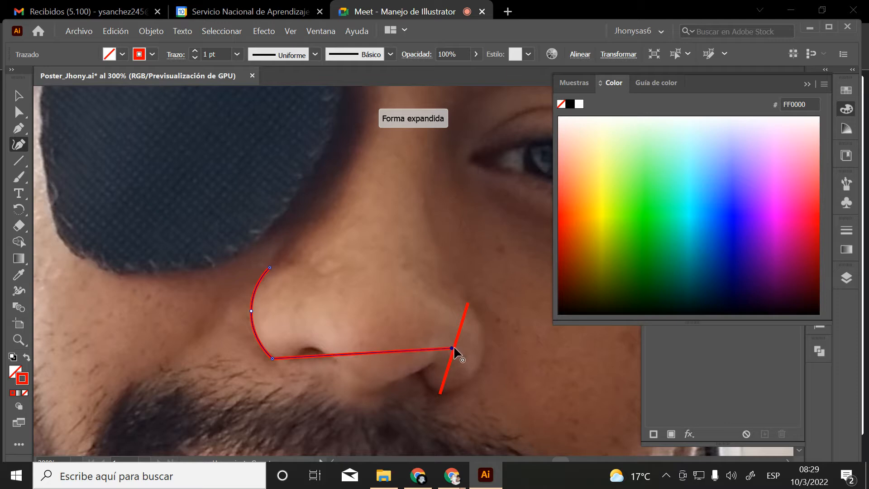
key("ctrl+z")
left_click(18, 130)
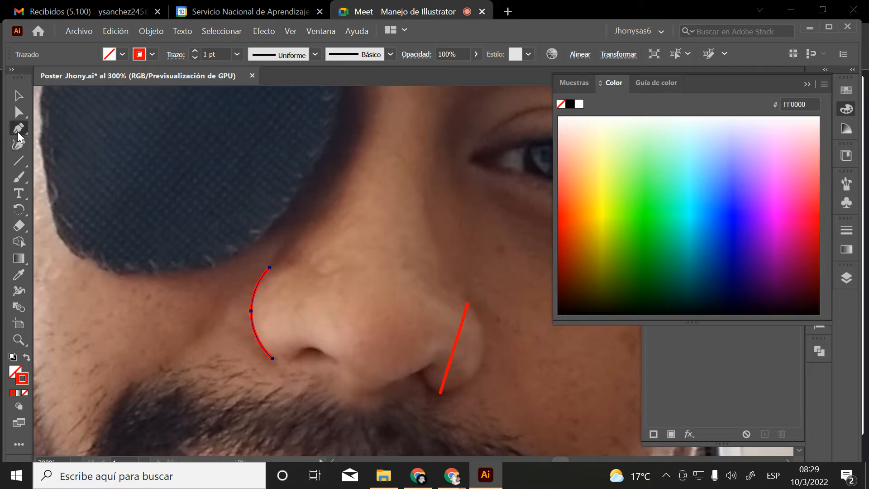
left_click(18, 144)
left_click(454, 349)
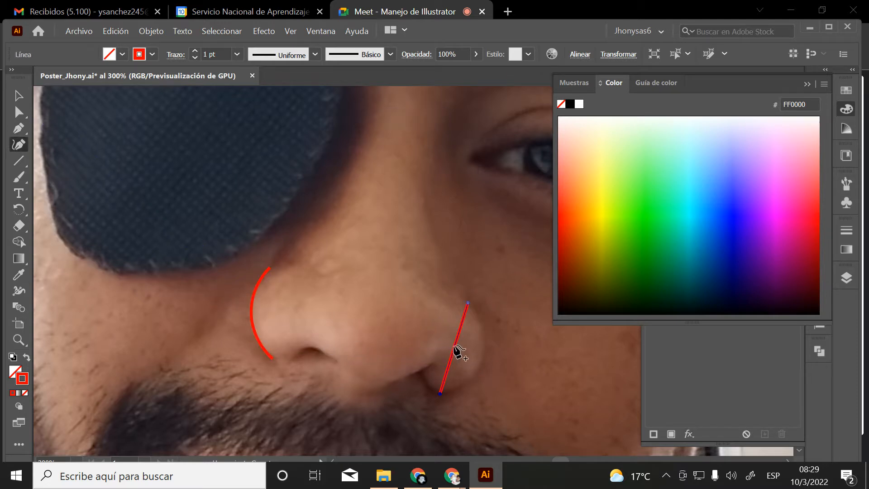
left_click_drag(455, 348, 483, 358)
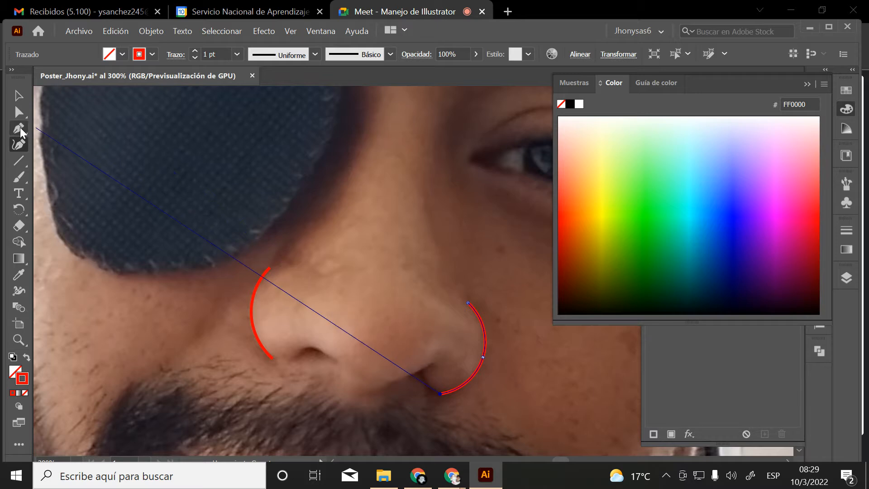
Draw an open curve with the Pen tool along the underside of the nose tip between the two nostrils
key("p")
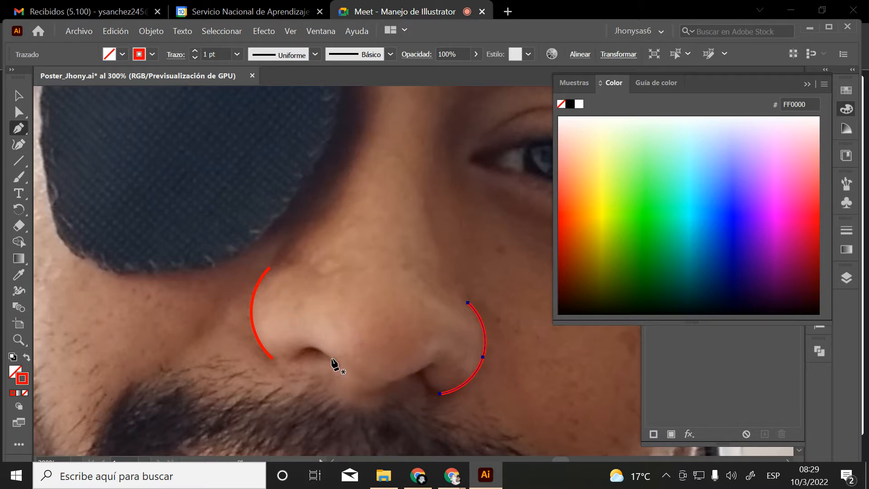
left_click_drag(332, 358, 341, 364)
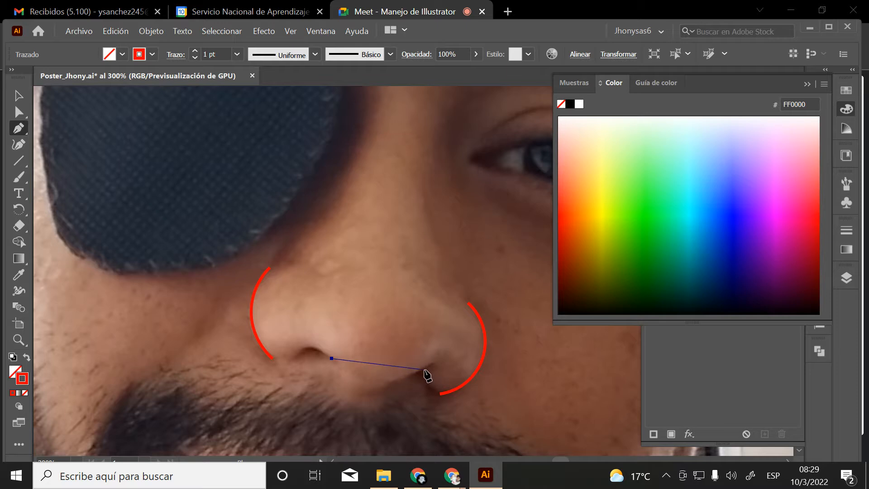
left_click_drag(425, 370, 479, 340)
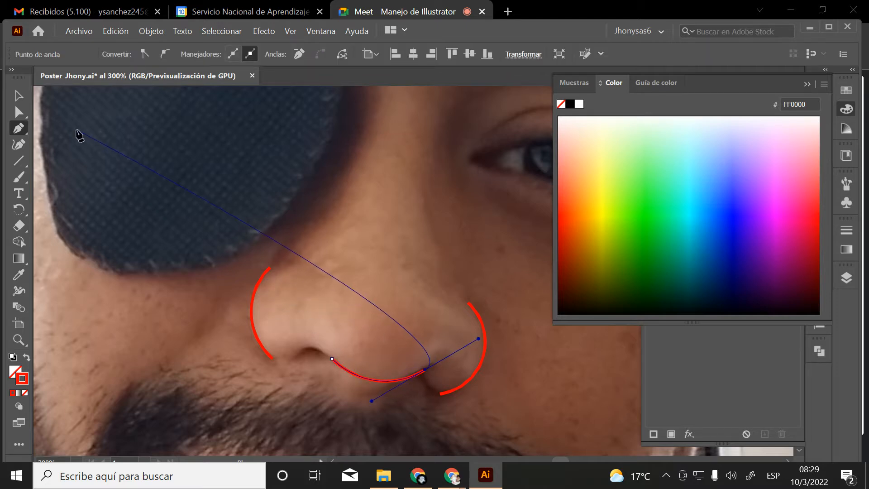
key("v")
left_click(224, 180)
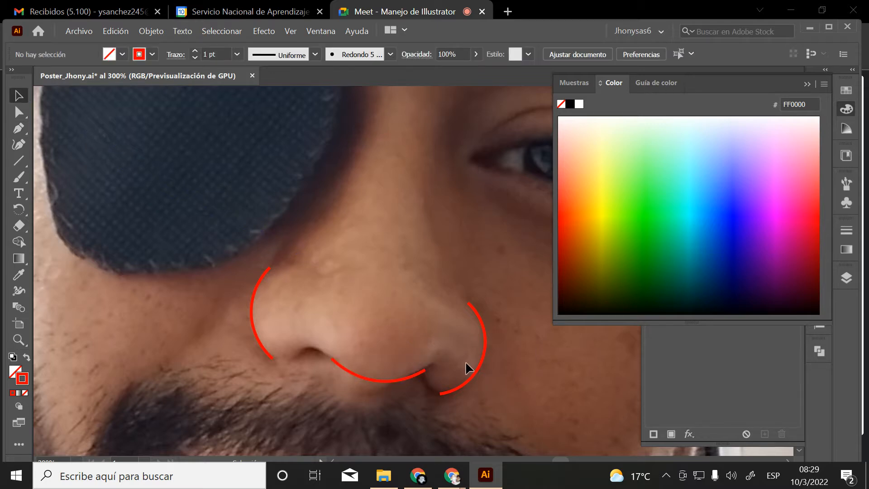
Draw a line from the inner eyebrow down the side of the nose bridge and curve it inward along the bridge
key("z")
left_click_drag(346, 322, 330, 344)
key("p")
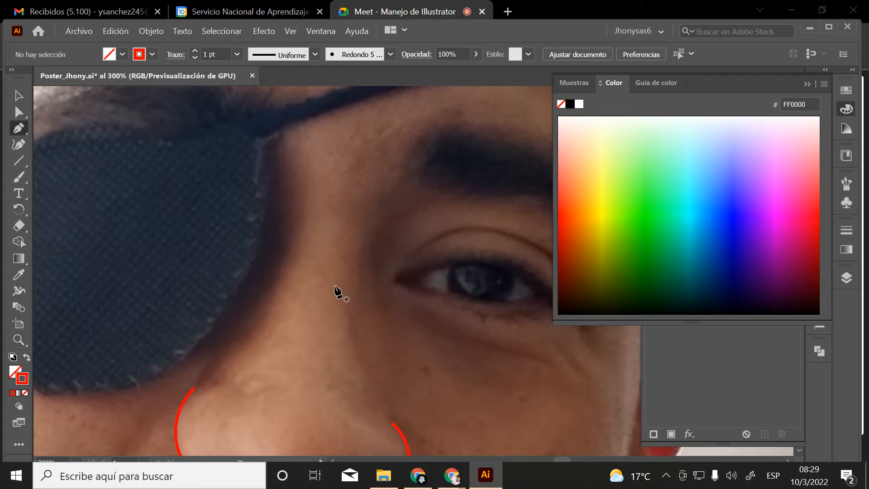
left_click(403, 166)
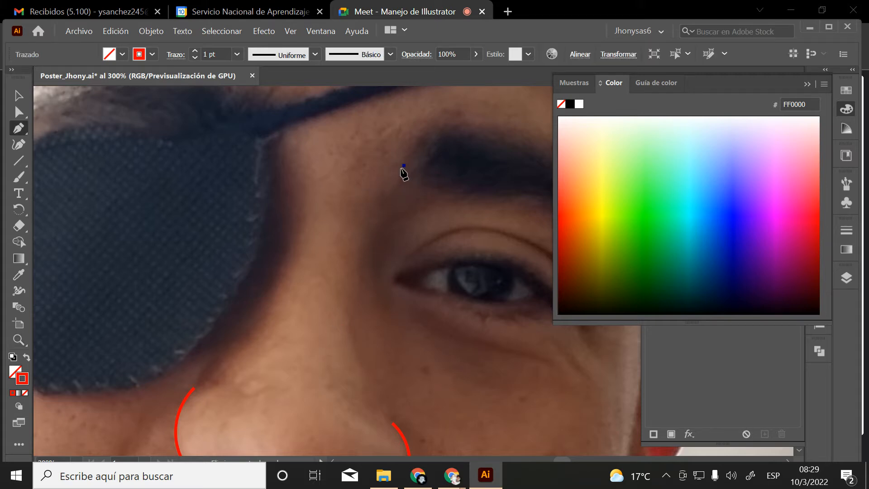
left_click(366, 393)
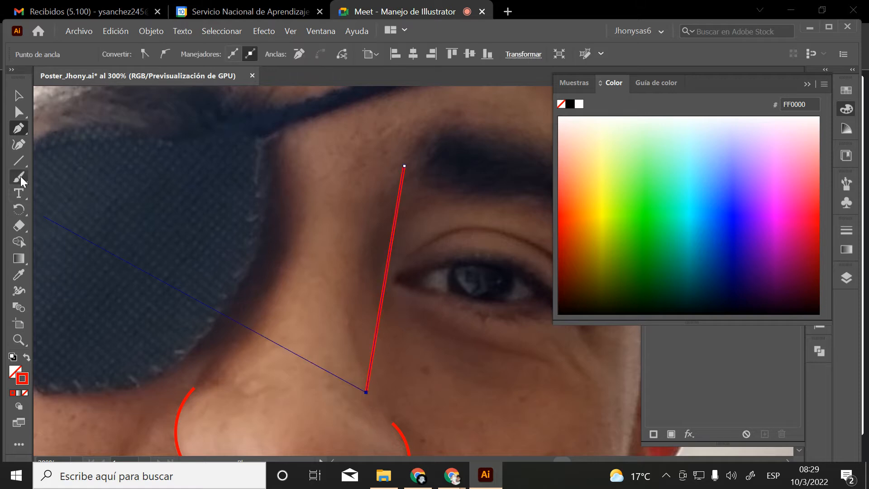
left_click(19, 145)
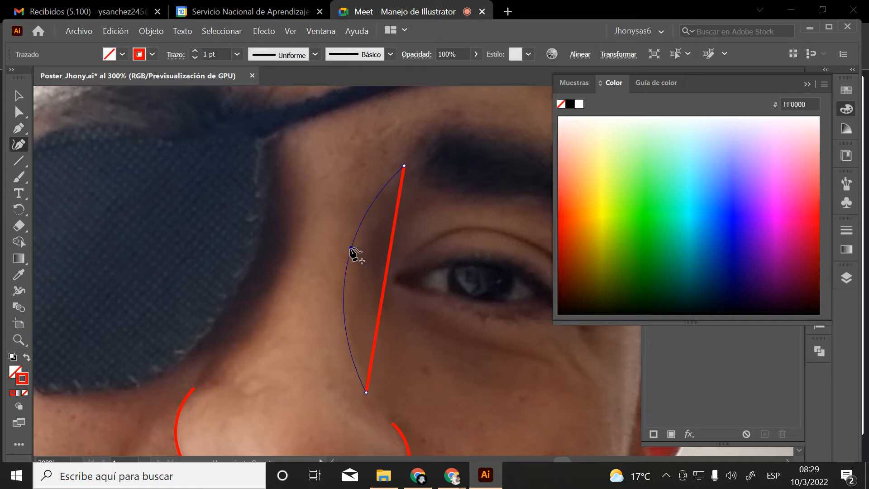
left_click(363, 248)
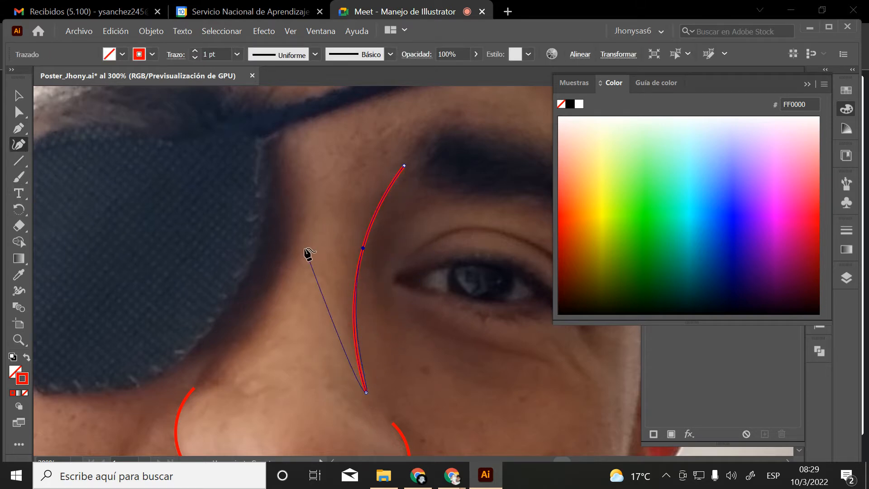
key("Escape")
key("v")
Shorten the bridge curve by moving its lower anchor point up and adjust the middle point's handle to smooth the bend
scroll(346, 209, "down", 3)
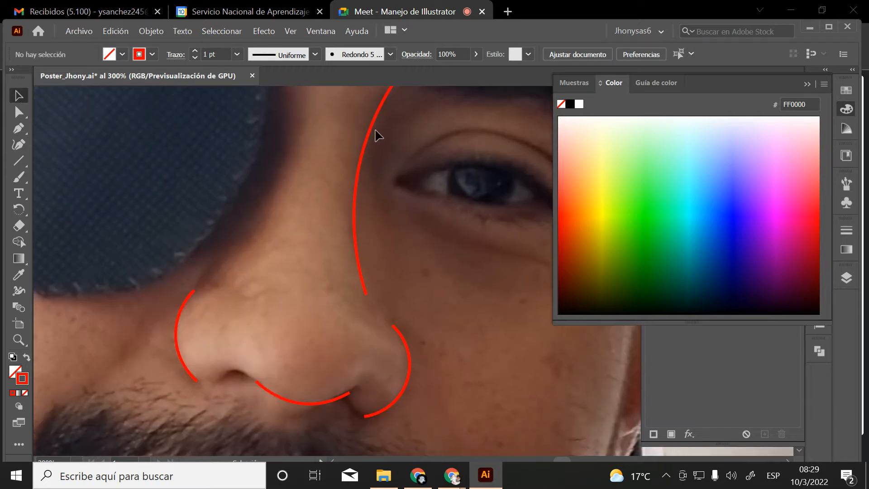
scroll(376, 267, "up", 2)
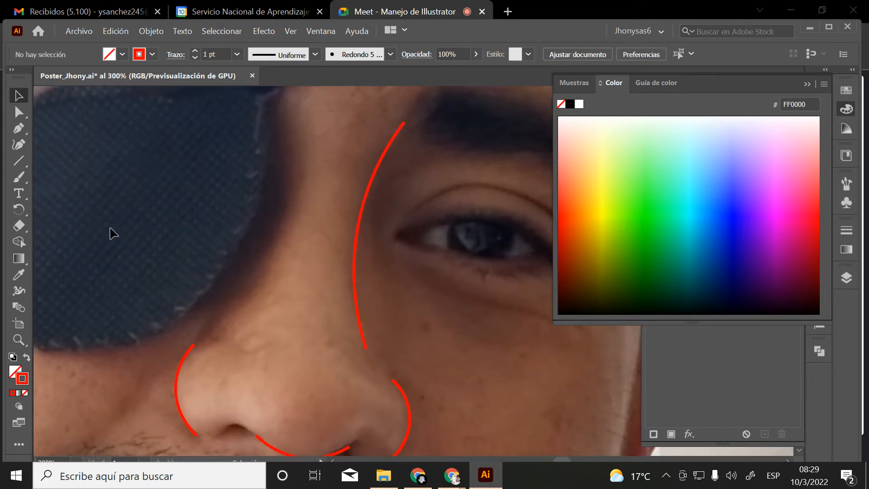
left_click(19, 111)
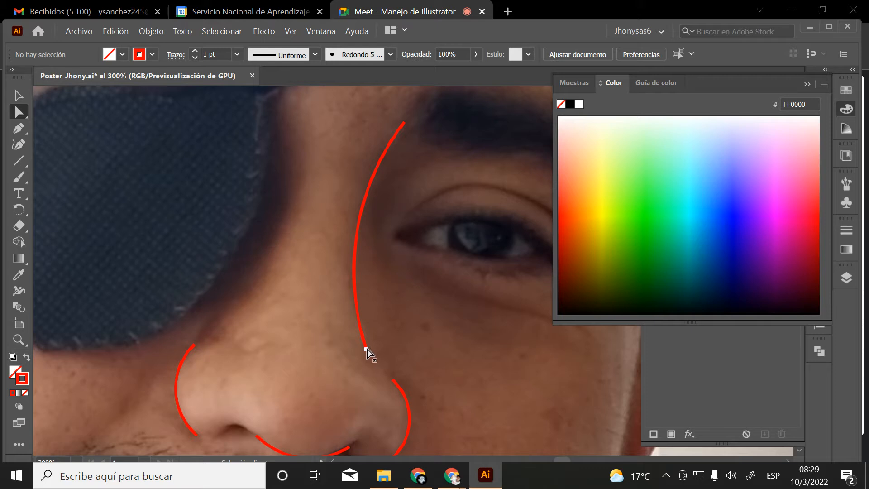
left_click_drag(368, 349, 371, 322)
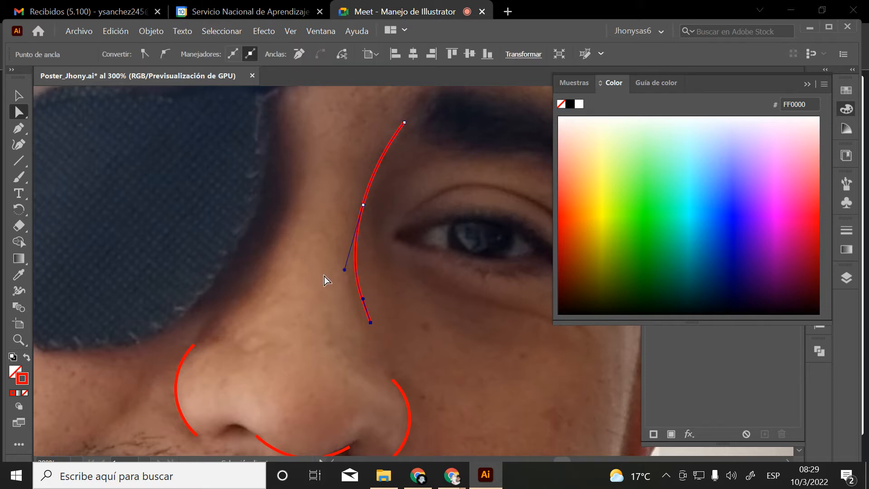
left_click_drag(344, 270, 348, 276)
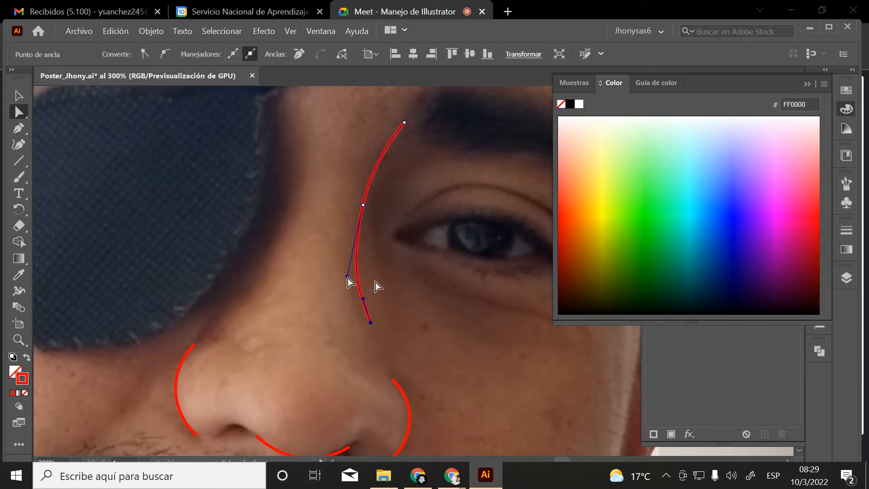
left_click(364, 205)
left_click_drag(348, 277, 347, 268)
scroll(407, 231, "down", 1)
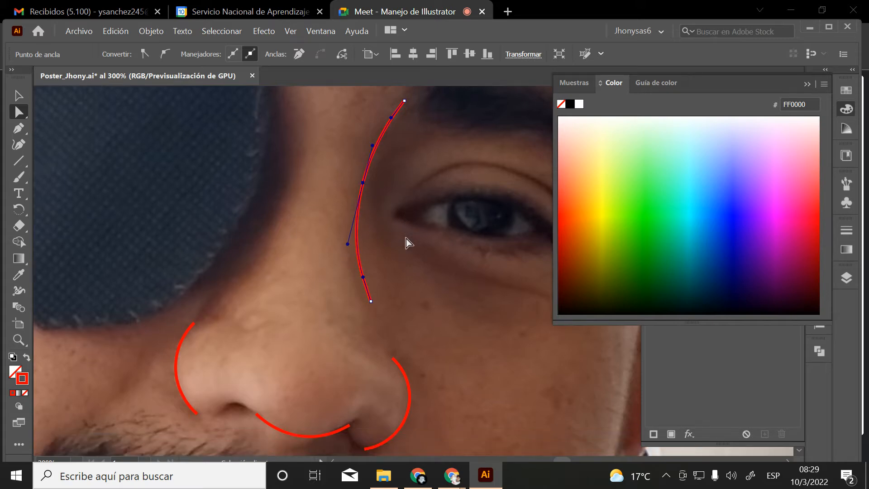
Shorten the curve under the nose tip at its open-eye end and adjust that anchor's handle to follow the contour
scroll(406, 239, "down", 5)
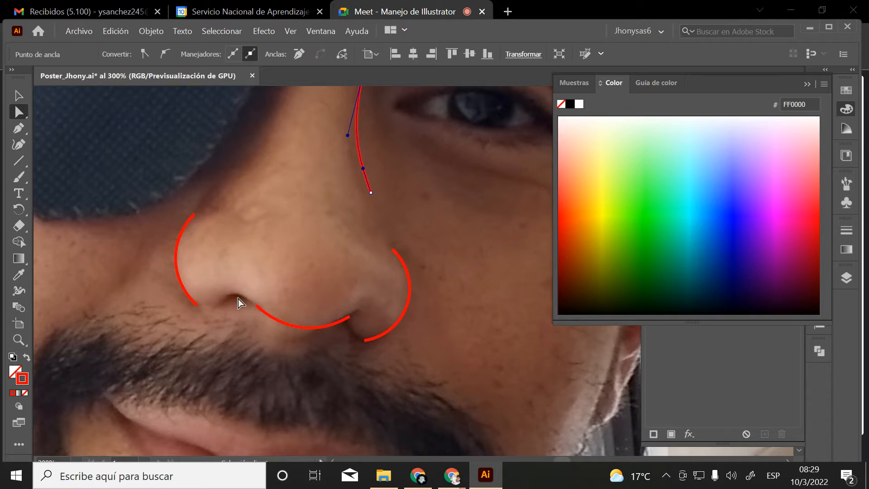
key("z")
left_click(252, 299)
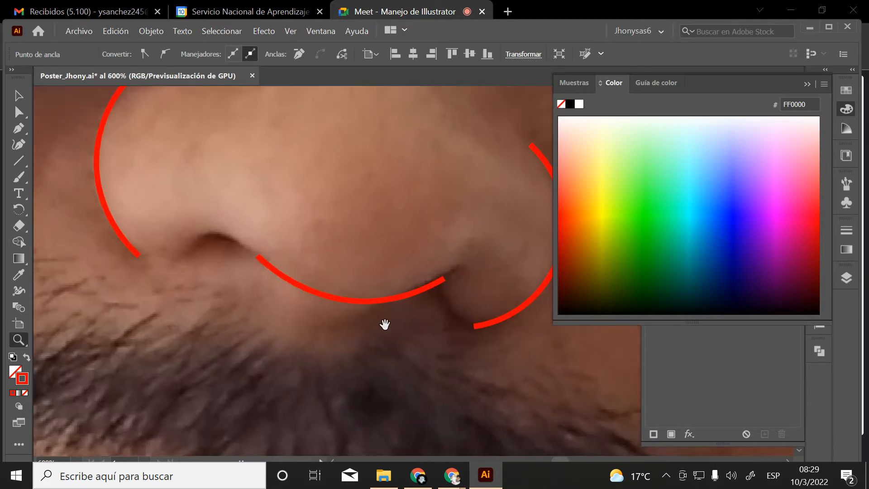
left_click_drag(385, 324, 393, 349)
key("a")
left_click(446, 311)
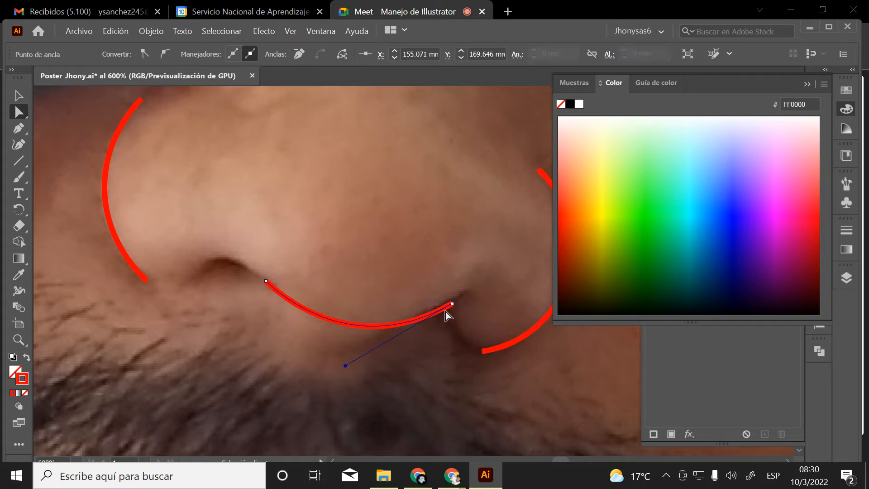
left_click_drag(450, 307, 434, 307)
left_click_drag(328, 369, 342, 361)
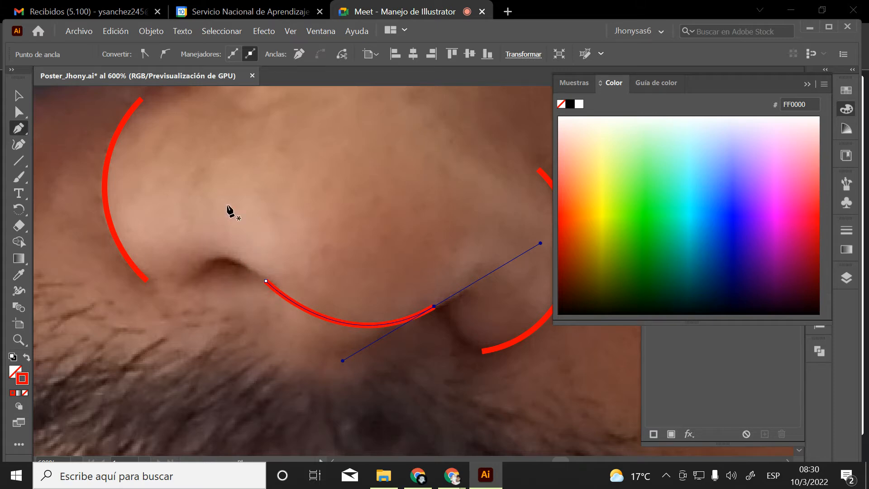
left_click(19, 193)
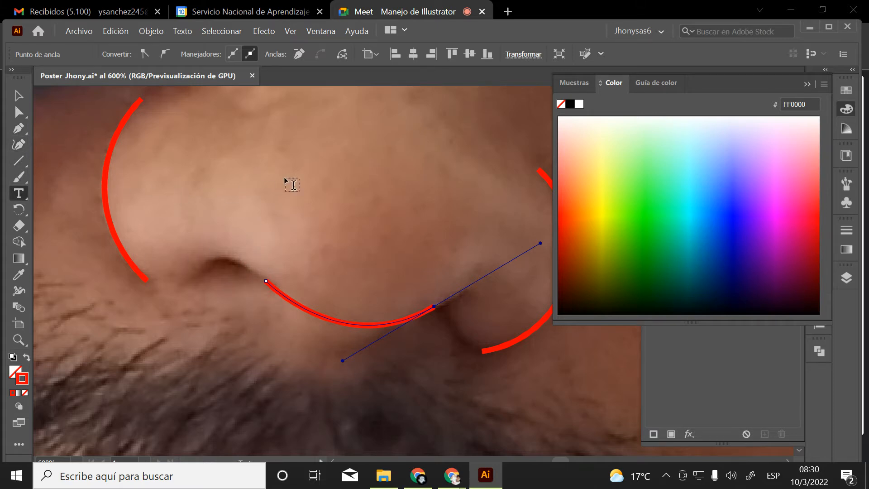
left_click_drag(291, 151, 401, 240)
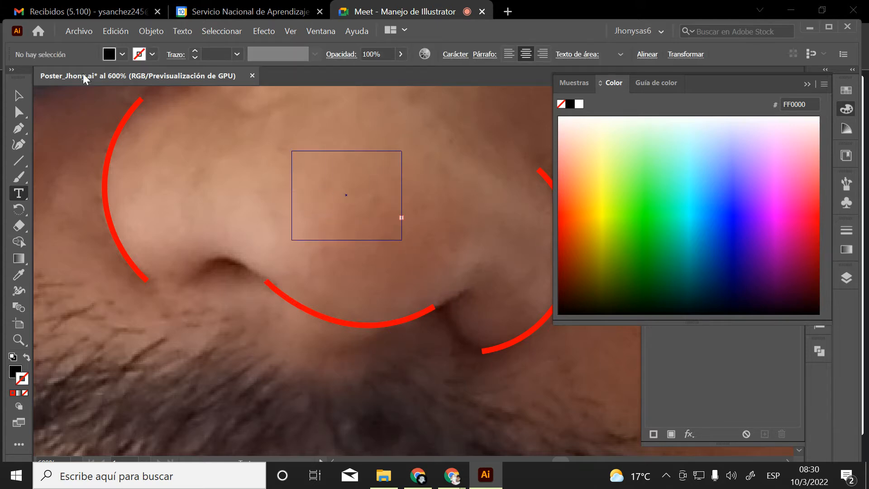
key("Escape")
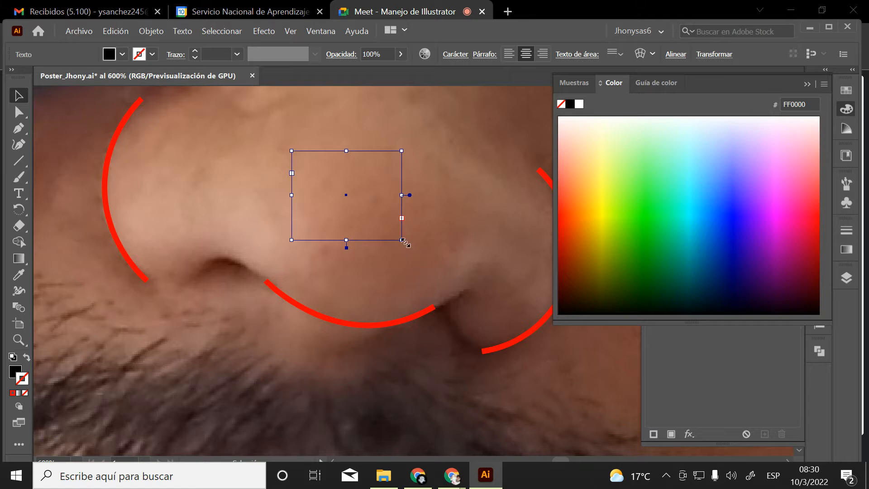
left_click_drag(404, 242, 514, 369)
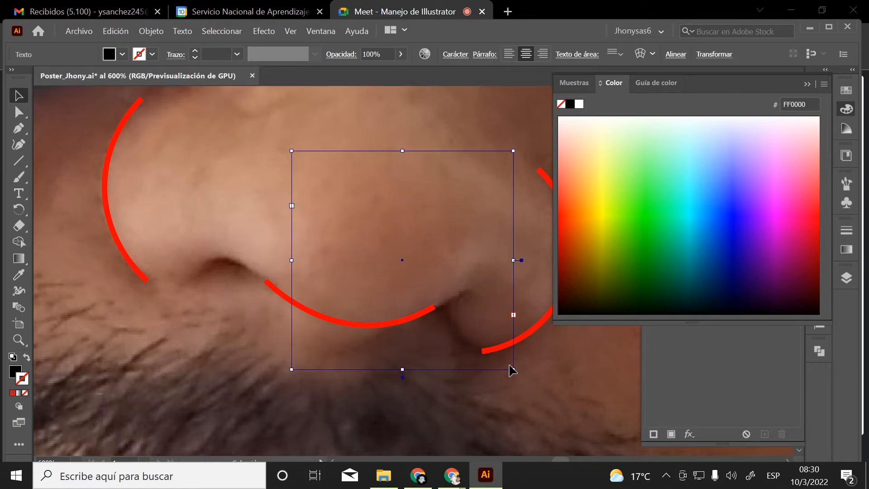
key("Delete")
Set the text size to 12 pt and create an area text frame over the nose containing a single comma
left_click(19, 192)
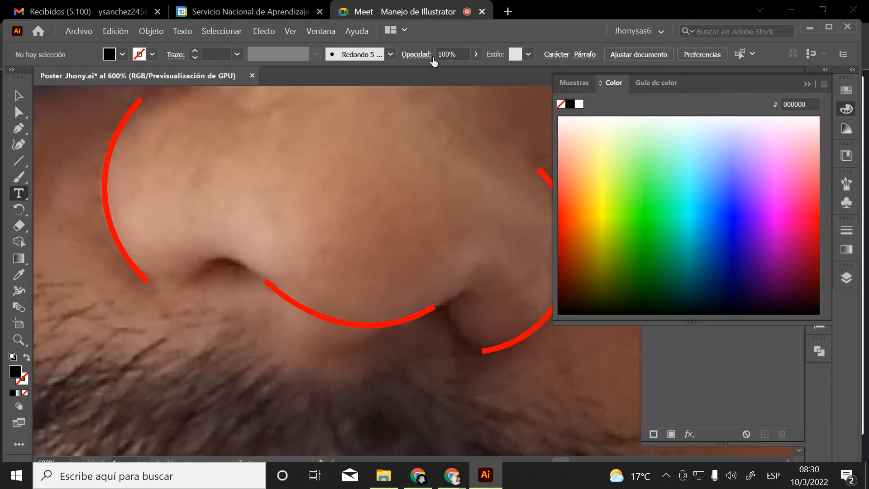
left_click(557, 55)
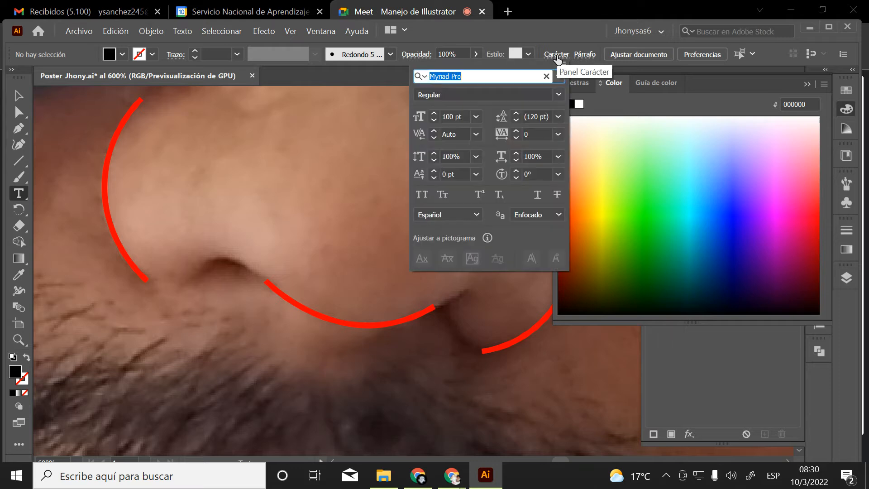
double_click(450, 117)
type("12")
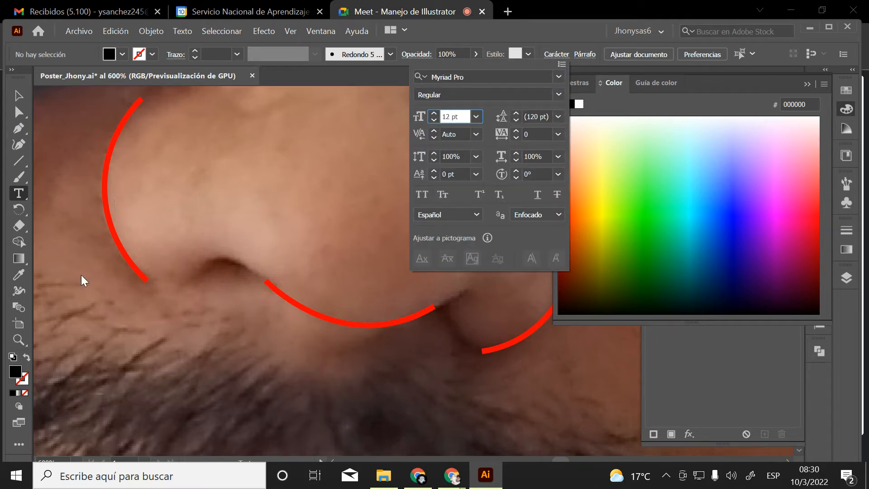
left_click(248, 141)
mouse_move(238, 130)
left_mouse_down()
mouse_move(365, 245)
mouse_move(415, 259)
left_mouse_up()
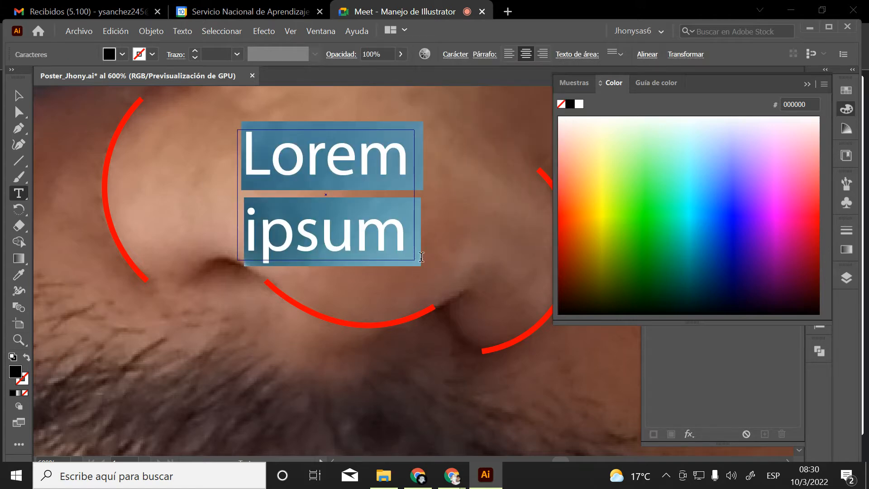
type(",")
Select the comma and browse the fonts from Palace backwards, setting its font to Mayan
left_click_drag(349, 176, 300, 172)
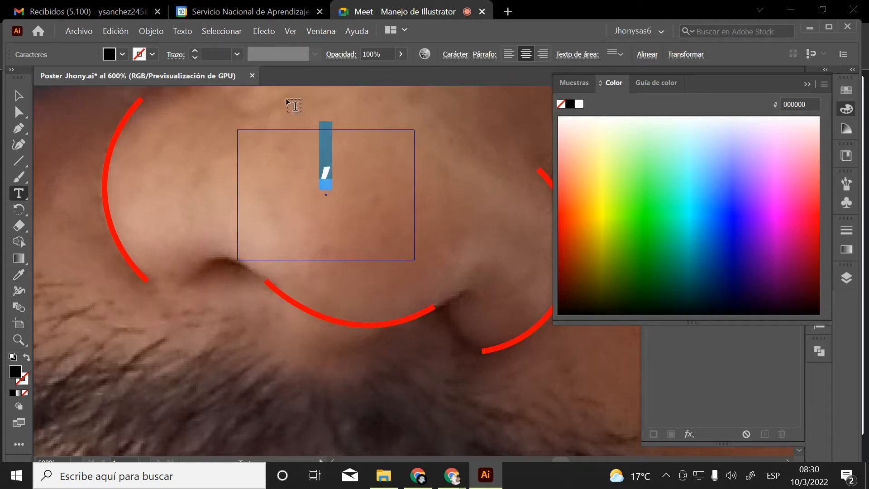
left_click(455, 53)
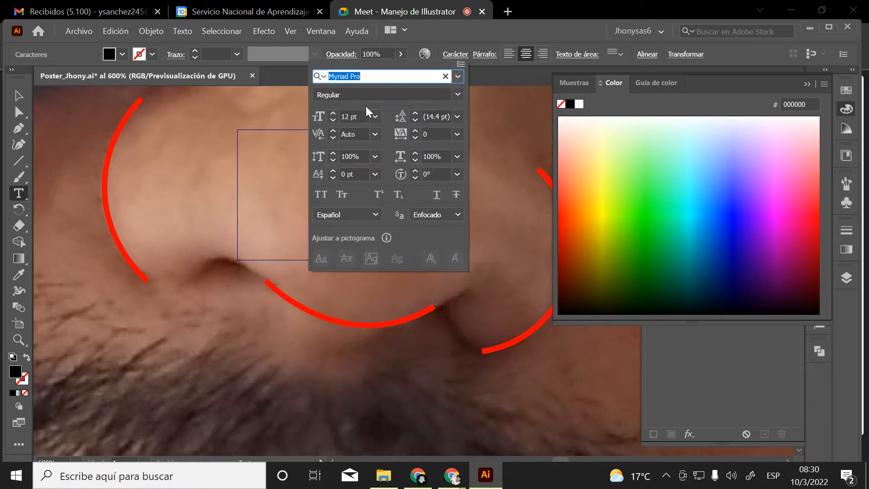
left_click(247, 222)
scroll(319, 217, "up", 5)
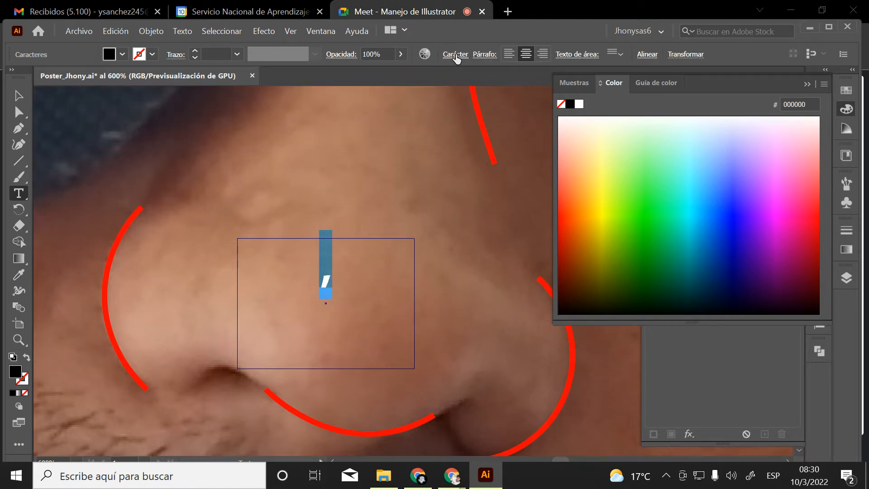
left_click(455, 54)
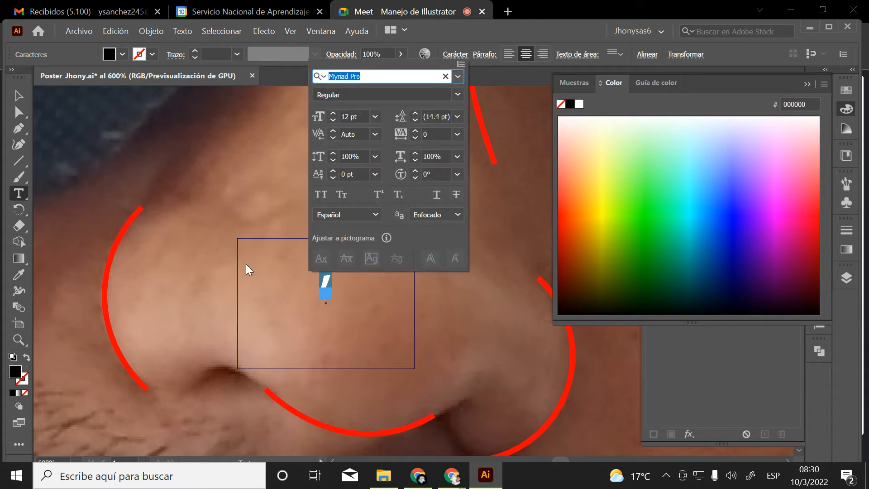
left_click(245, 264)
scroll(295, 272, "up", 2)
left_click(456, 55)
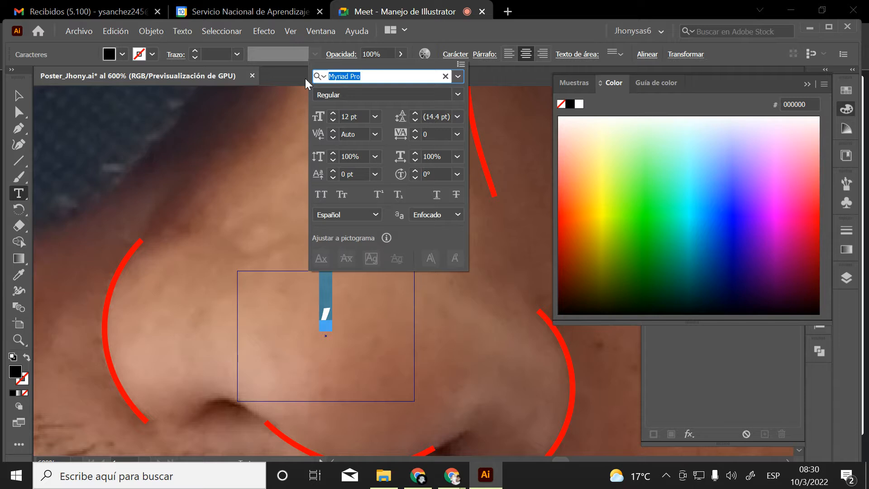
type("Palace")
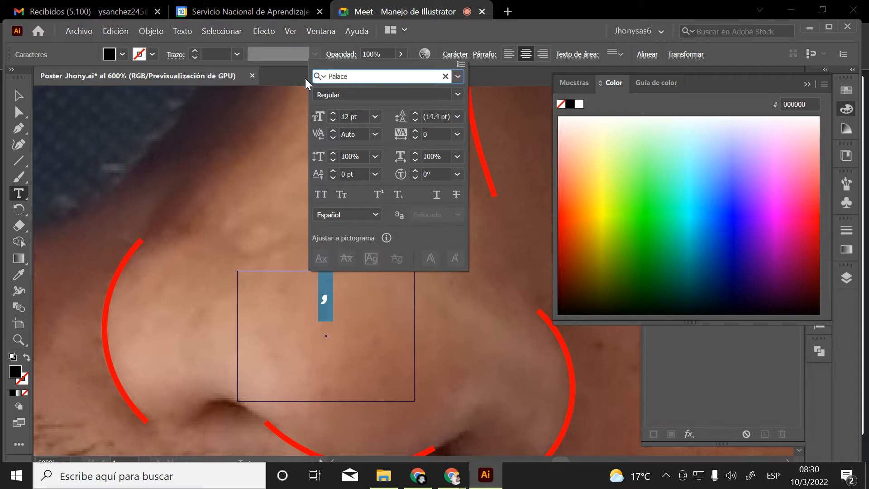
key("Return")
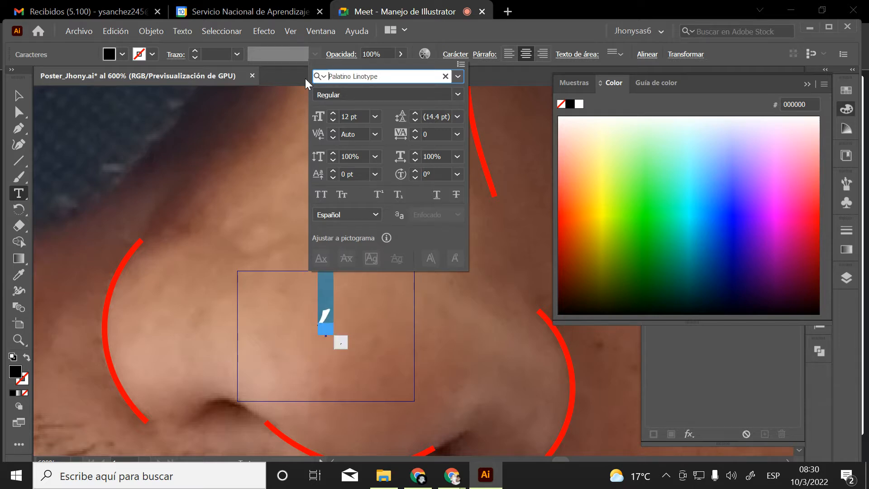
key("Up")
key("Up")
key("Up")
key("Up")
key("Up")
key("Up")
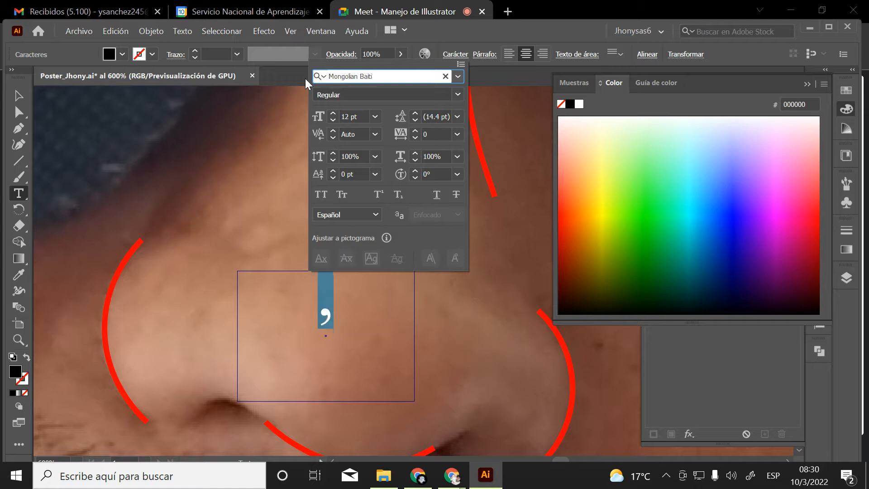
key("Up")
key("Up")
key("Up")
key("Up")
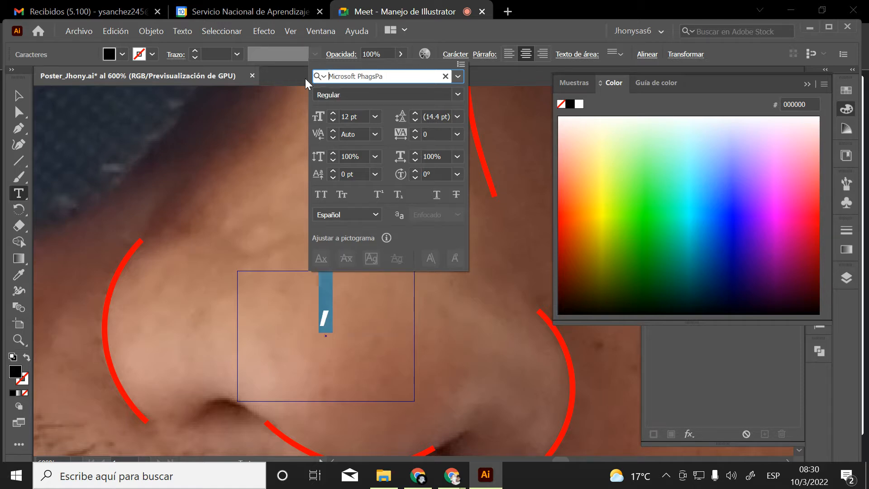
key("Up")
key("Up")
key("Up")
key("Up")
key("Up")
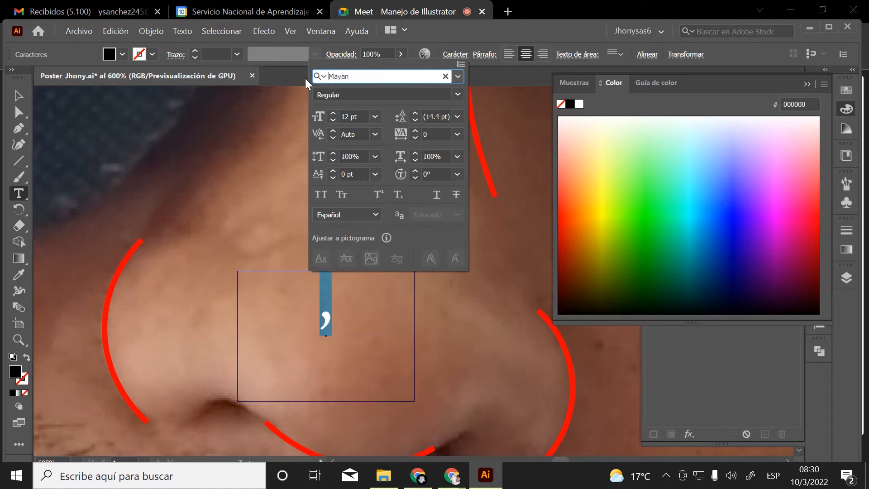
Move the comma's text frame up toward the nose bridge and convert the text to outlines
left_click(18, 95)
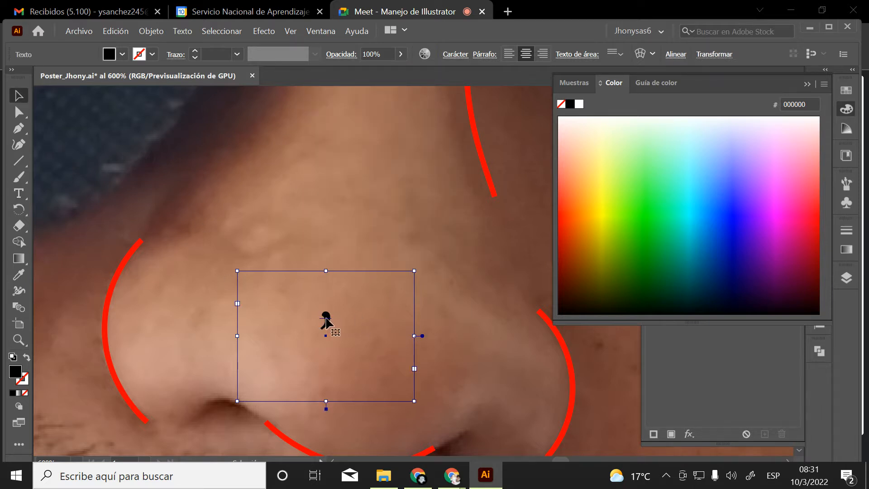
left_click_drag(324, 318, 308, 267)
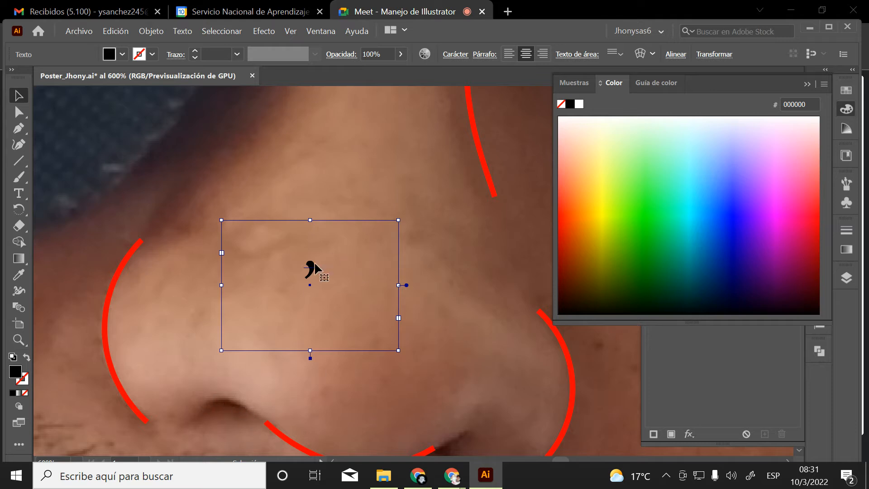
left_click_drag(315, 262, 320, 235)
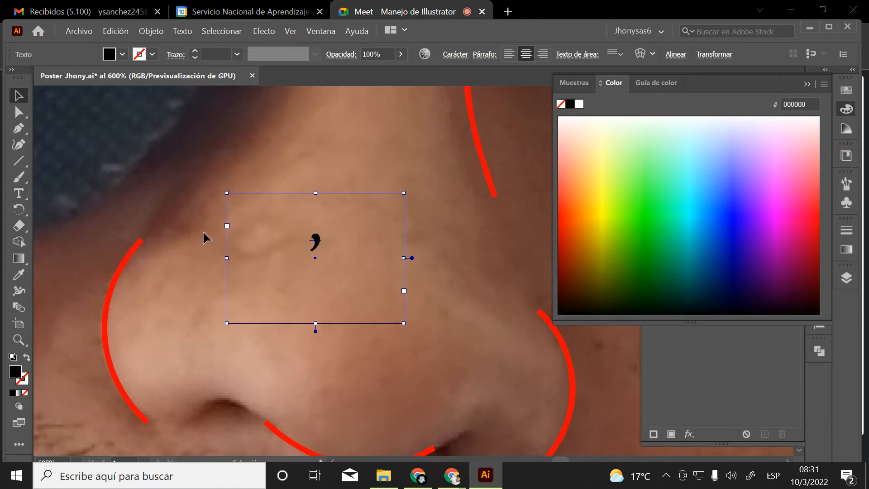
right_click(318, 240)
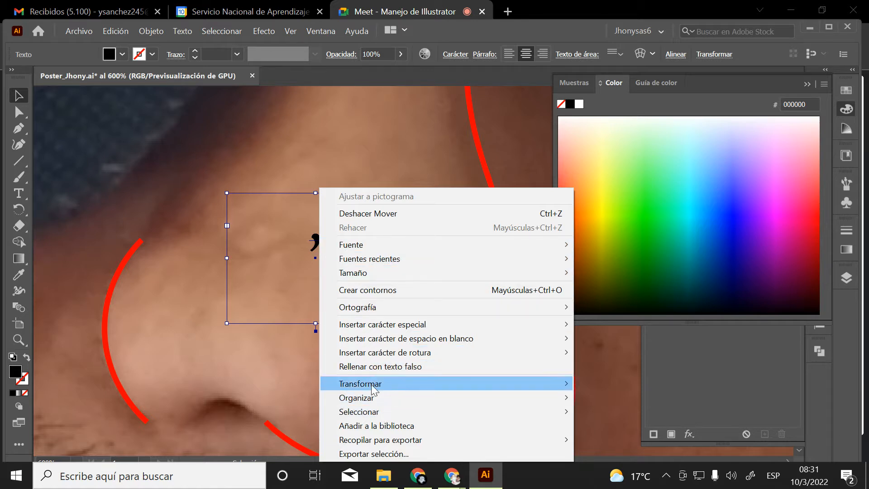
left_click(362, 292)
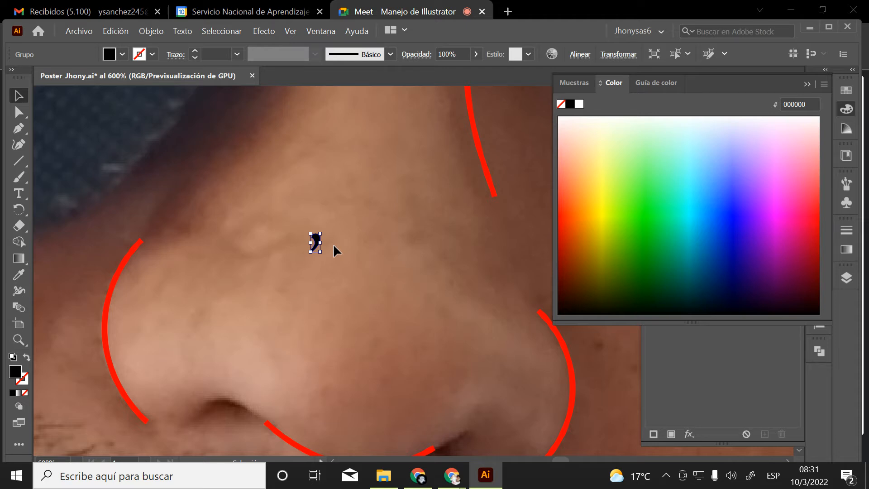
Try to widen the outlined comma by moving the anchor point on its outer edge outward, and undo that change
key("z")
left_click_drag(334, 222, 439, 383)
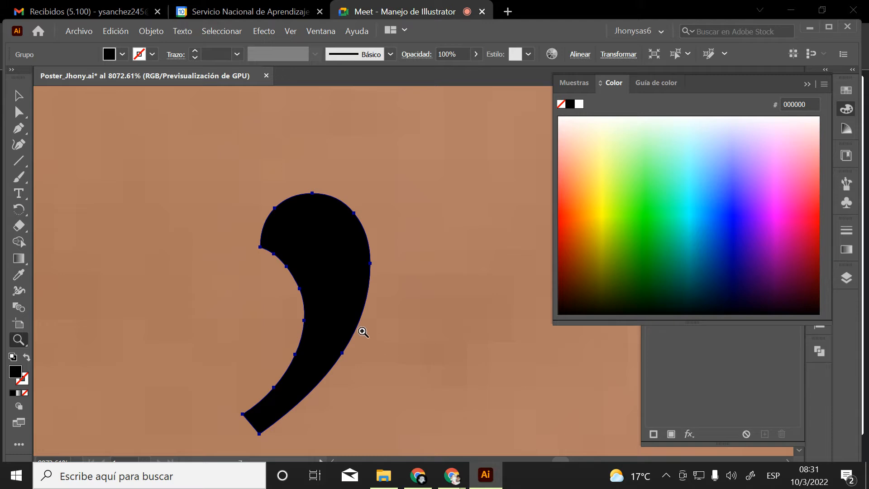
key("a")
left_click_drag(370, 263, 396, 264)
key("ctrl+z")
Move the comma shape just above the nostril on the eye-patch side and rotate it so its tail points toward the nose-tip curve
key("z")
left_click(385, 272, "alt")
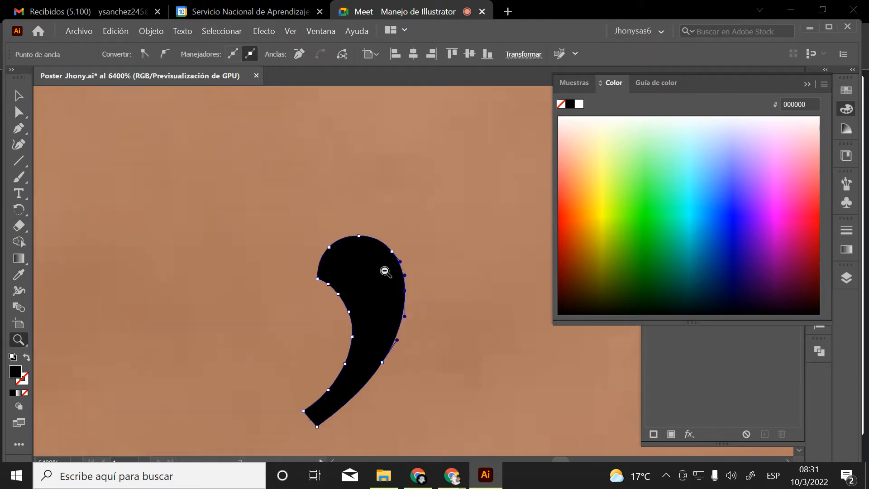
left_click(385, 272, "alt")
left_click(385, 274, "alt")
left_click(386, 275, "alt")
left_click(386, 276, "alt")
left_click_drag(476, 305, 358, 200)
key("v")
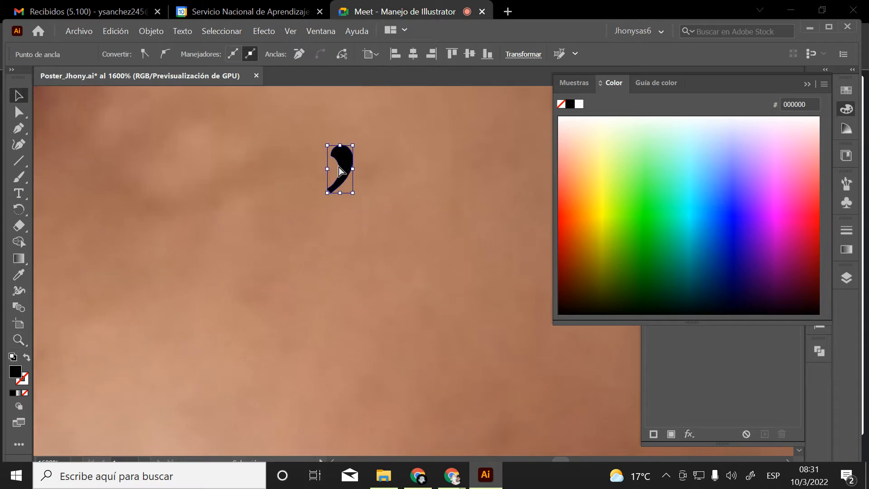
left_click_drag(339, 167, 168, 399)
left_click_drag(196, 394, 248, 206)
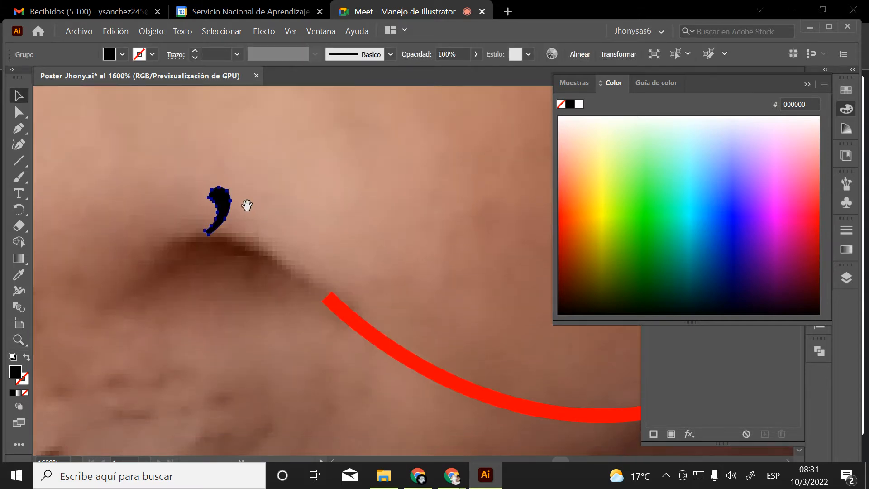
left_click_drag(234, 240, 287, 153)
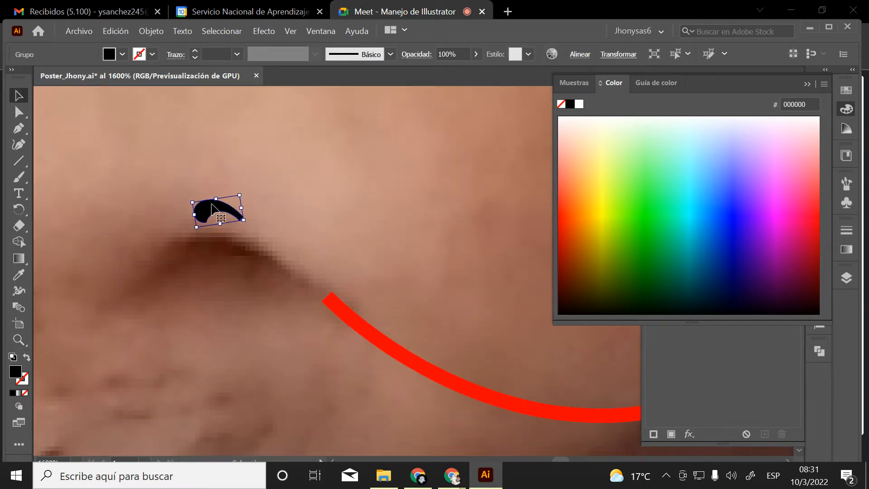
Place the comma shape over the dark nostril opening and enlarge it until its tail nearly reaches the red nose-tip curve
left_click_drag(207, 212, 311, 294)
left_click_drag(249, 258, 216, 267)
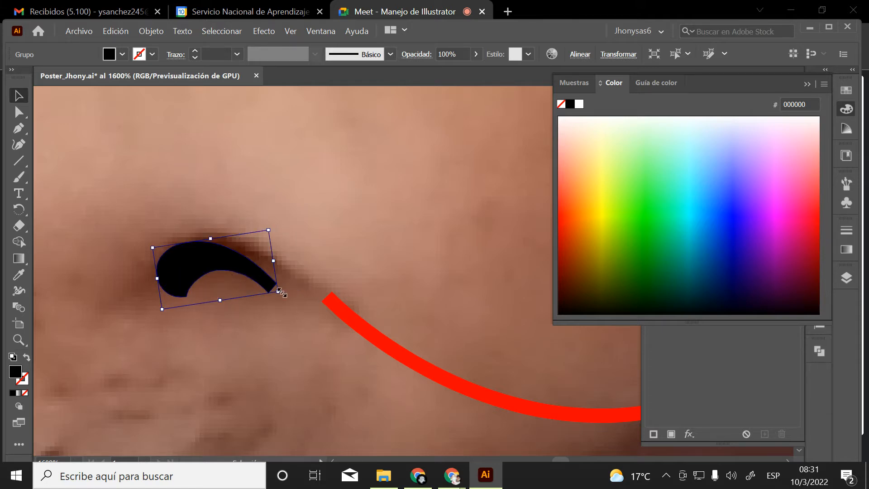
left_click_drag(277, 291, 302, 300)
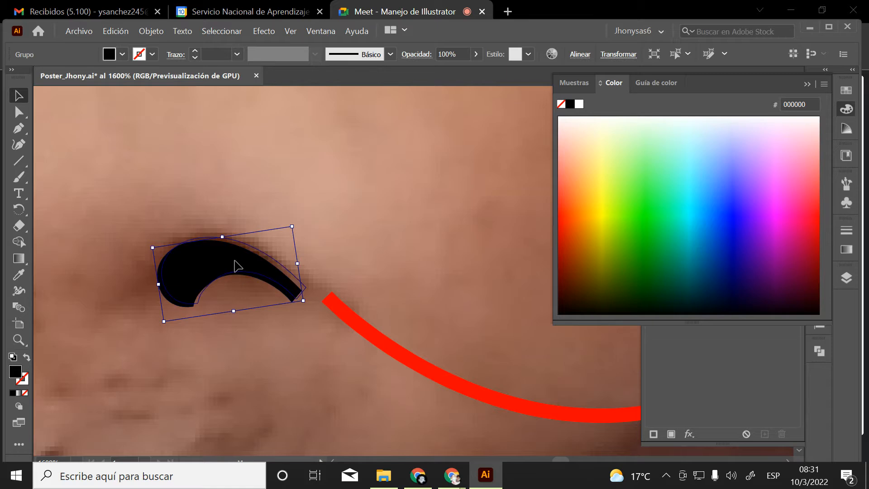
Examine how the black nostril shape fits with the red nose contours and the surrounding face
left_click(329, 214)
key("z")
left_click(341, 228, "alt")
left_click(345, 234, "alt")
left_click(395, 276)
left_click(396, 280, "alt")
left_click(396, 279, "alt")
left_click(408, 284, "alt")
left_click(423, 291, "alt")
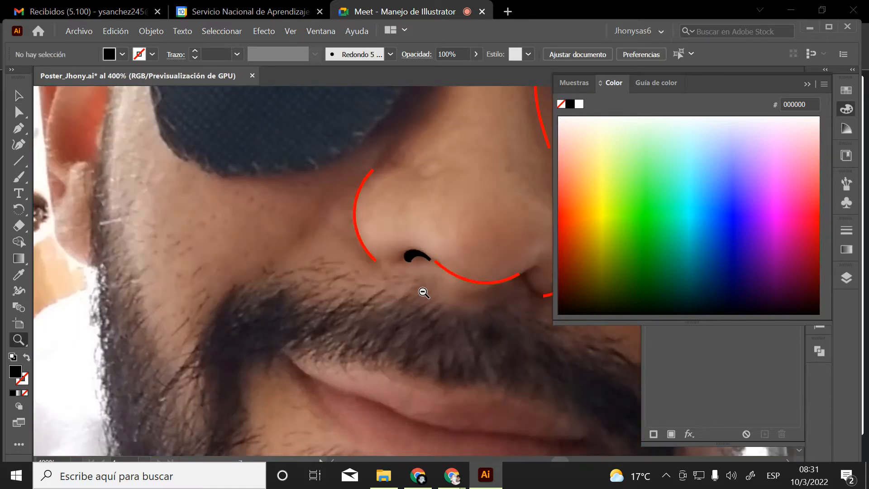
Move the black comma shape up off the nostril onto the side of the nose
left_click_drag(452, 296, 274, 297)
left_click_drag(251, 243, 330, 316)
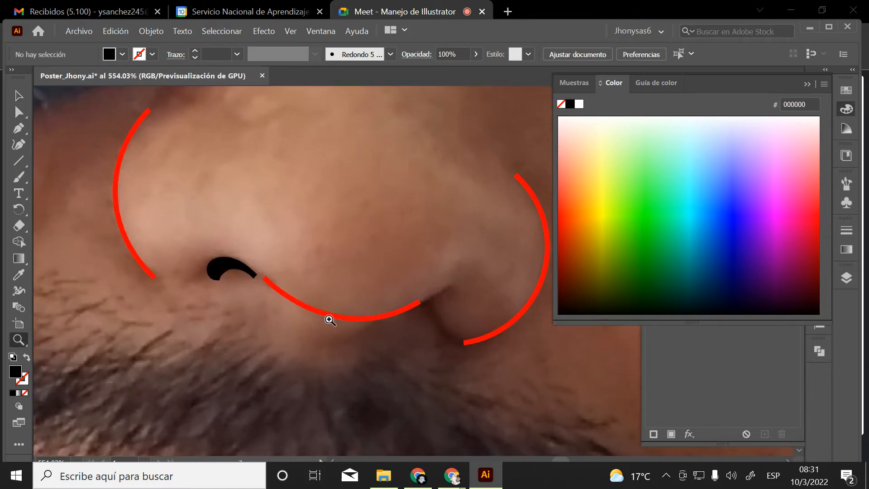
key("v")
left_click_drag(221, 275, 236, 199)
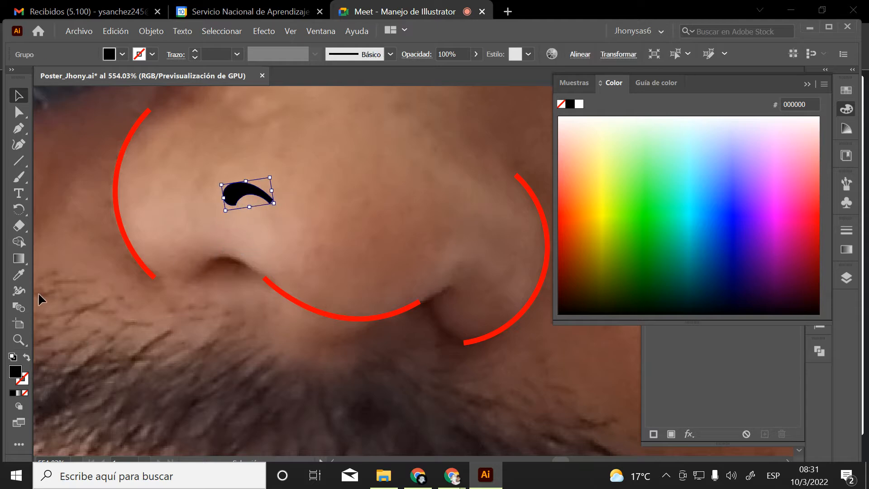
Draw a closed black comma-like shape with the Pen over the dark nostril opening, its point toward the start of the red nose-tip curve
left_click(20, 345)
left_click_drag(254, 287, 326, 330)
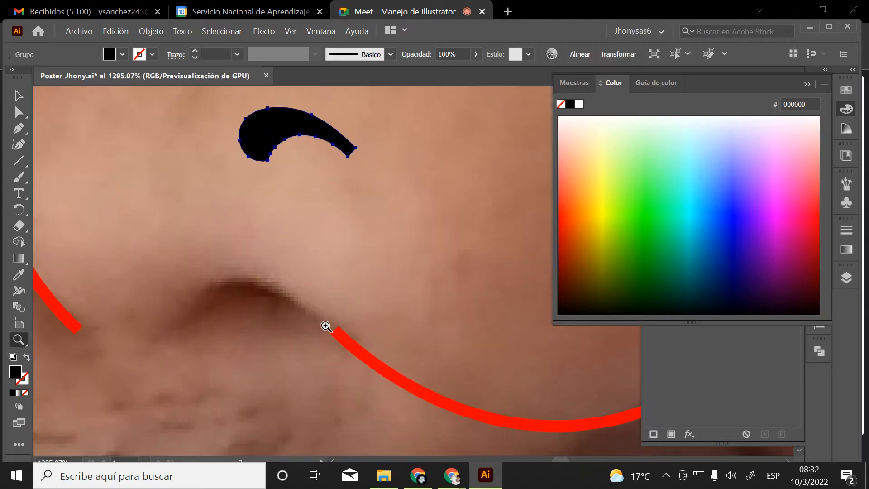
left_click(19, 128)
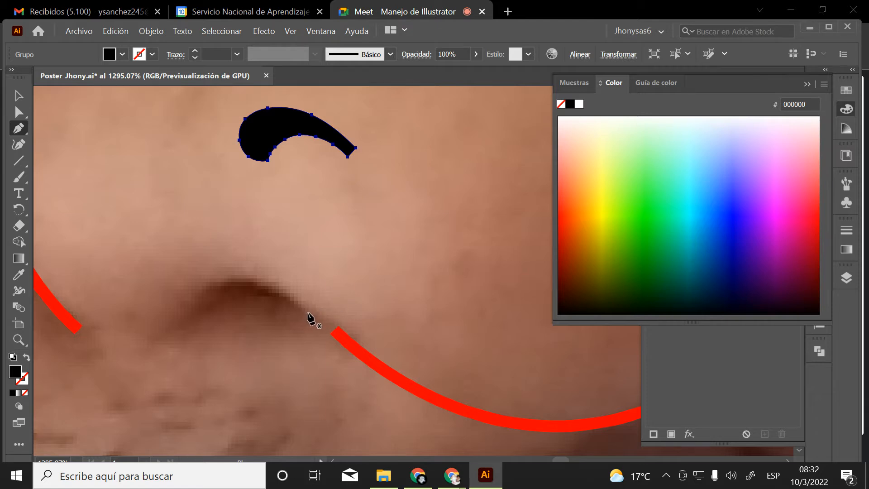
left_click(306, 312)
left_click_drag(240, 278, 204, 280)
left_click_drag(181, 319, 189, 331)
left_click_drag(240, 300, 233, 323)
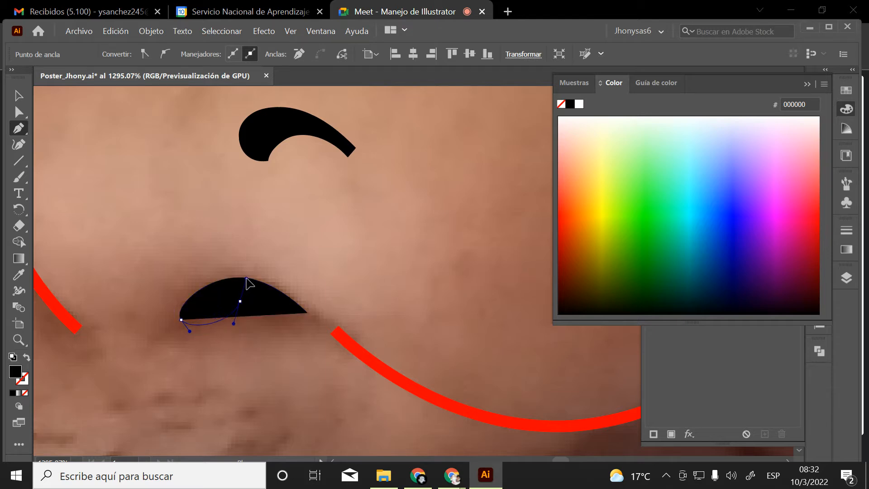
left_click_drag(307, 313, 324, 323)
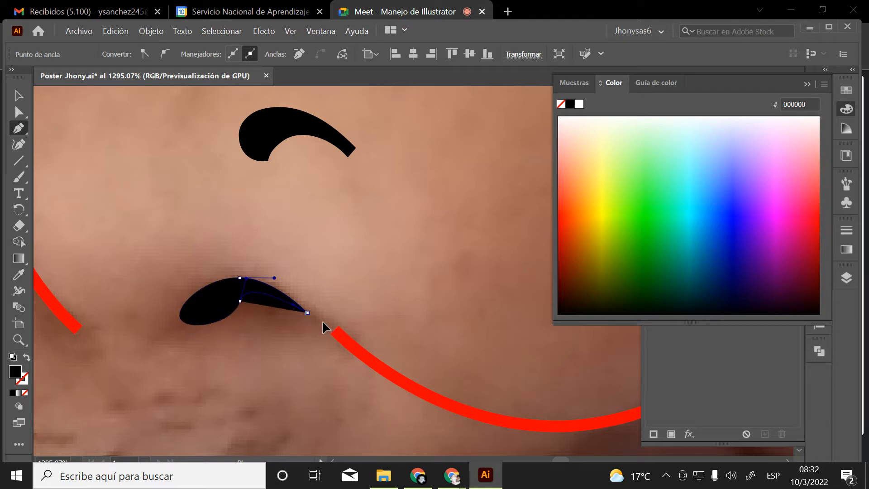
Adjust the new nostril shape's anchors and lower curve handle to give it a rounder head and a slender tail
left_click(19, 112)
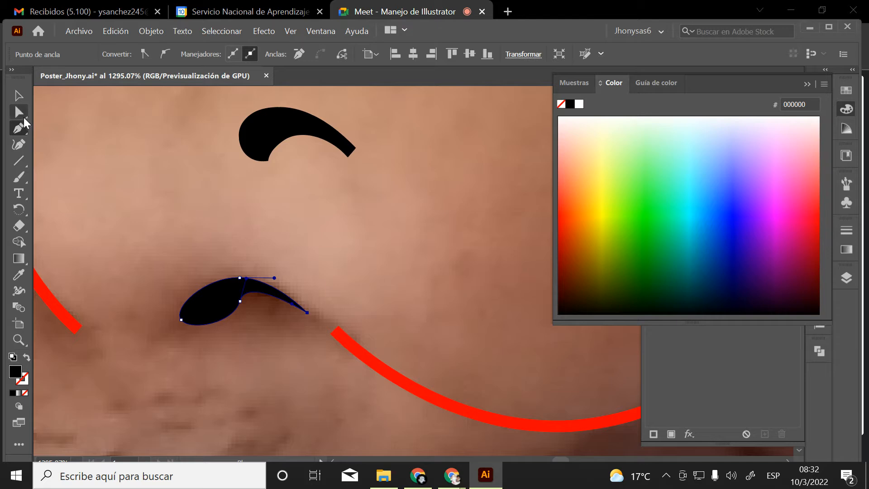
left_click(241, 302)
left_click_drag(248, 285, 249, 286)
left_click(243, 307)
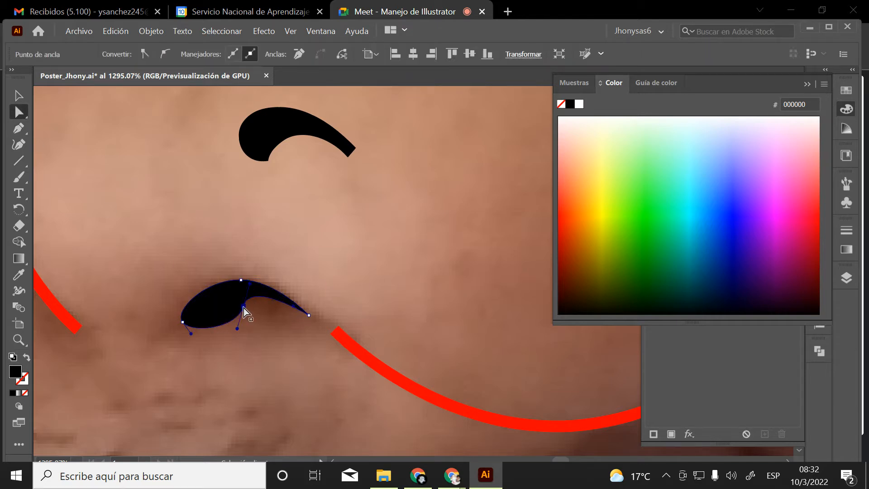
left_click_drag(237, 329, 191, 312)
left_click(279, 252)
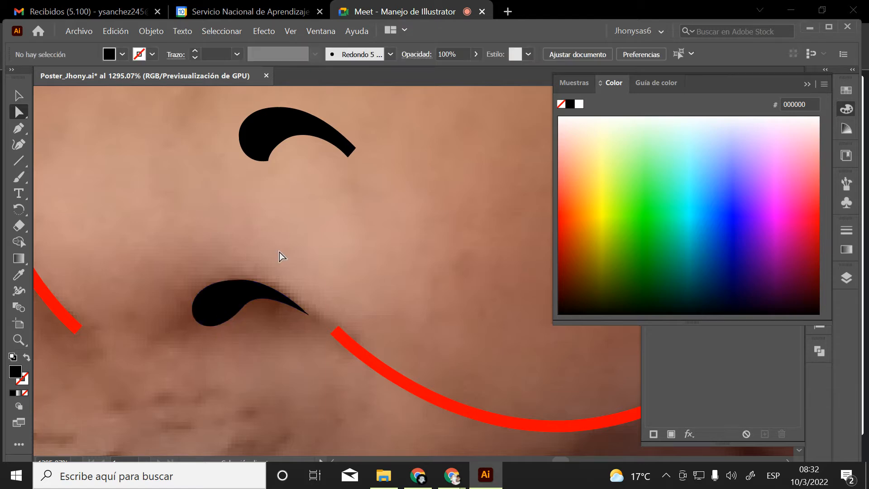
key("z")
left_click(307, 267, "alt")
left_click(448, 293, "alt")
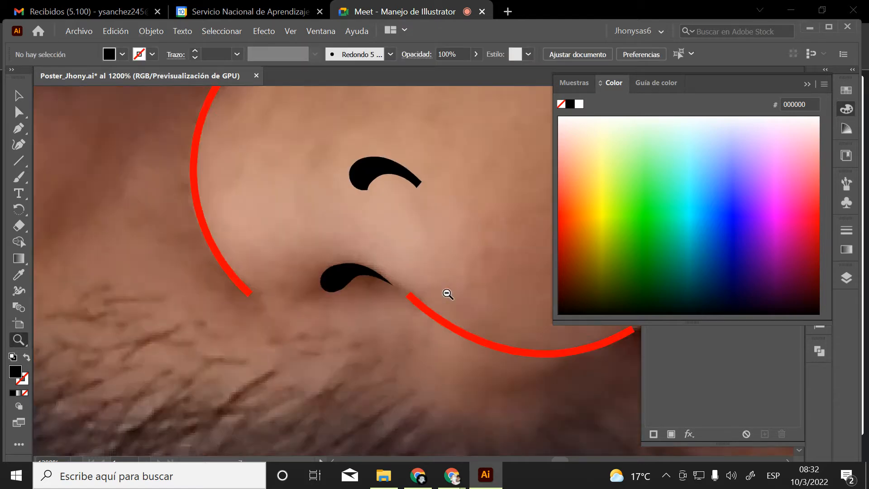
left_click(448, 292, "alt")
left_click(444, 289, "alt")
left_click_drag(430, 261, 294, 286)
key("b")
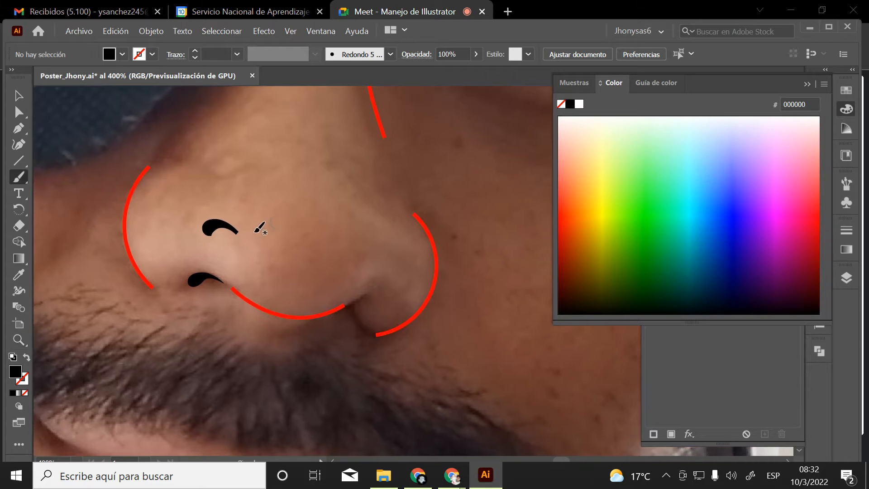
key("z")
left_click_drag(363, 293, 509, 394)
key("p")
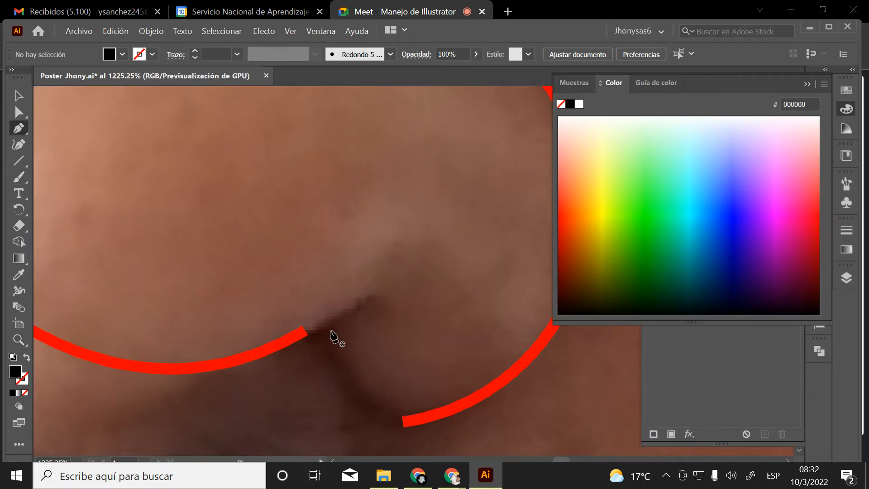
left_click(315, 329)
left_click_drag(370, 298, 375, 288)
key("ctrl+z")
key("ctrl+z")
Select the red nose-tip curve and add an anchor point just before its end at the nostril below the uncovered eye
key("a")
left_click(303, 331)
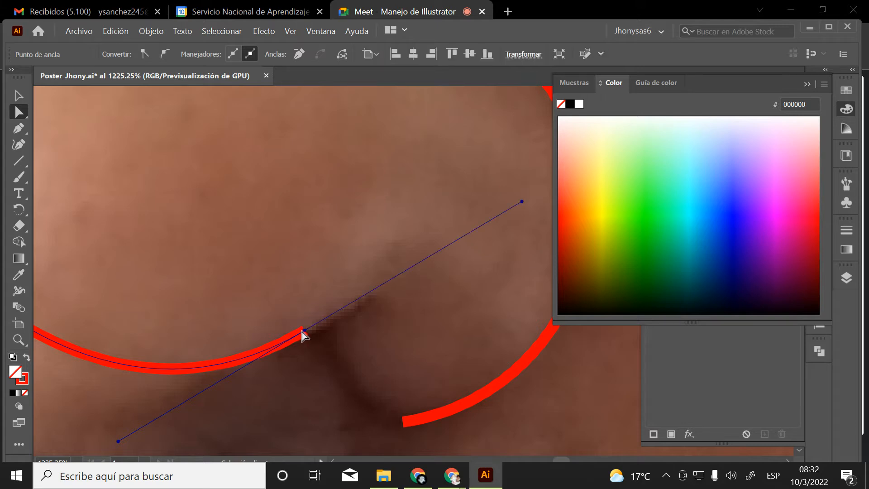
key("z")
left_click(355, 308, "alt")
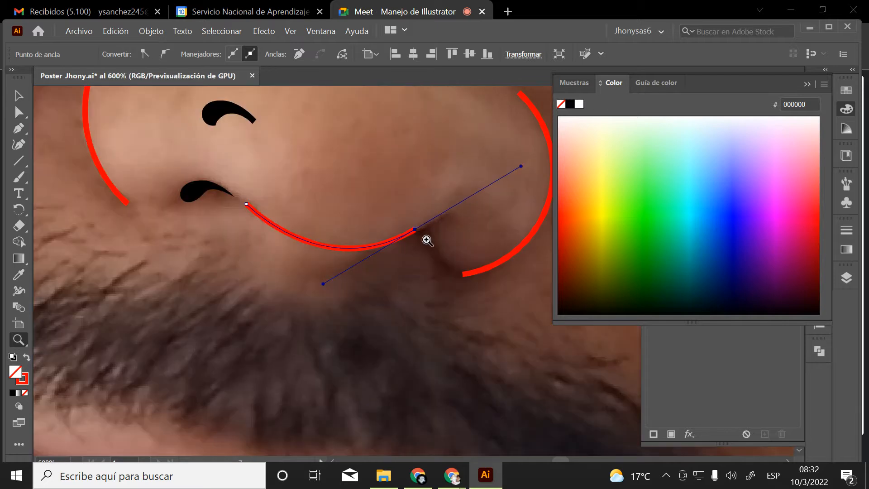
left_click_drag(427, 241, 370, 351)
scroll(297, 351, "up", 5)
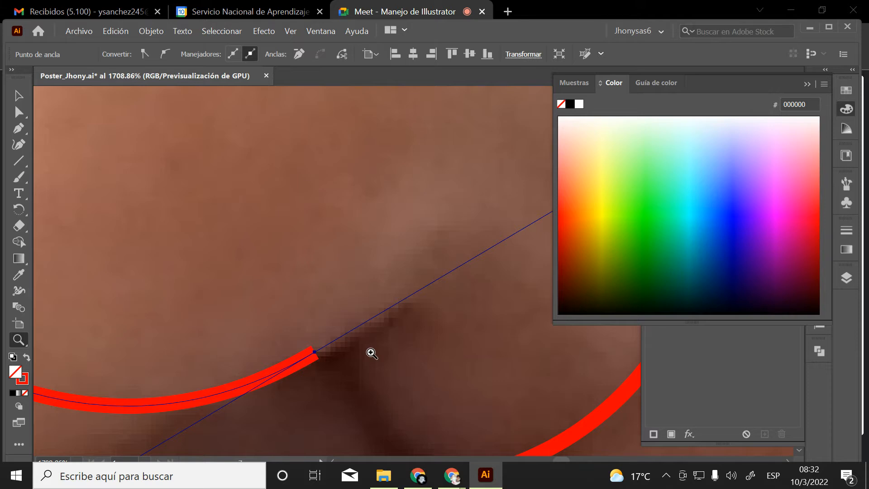
left_click_drag(283, 355, 572, 298)
left_click_drag(316, 326, 260, 376)
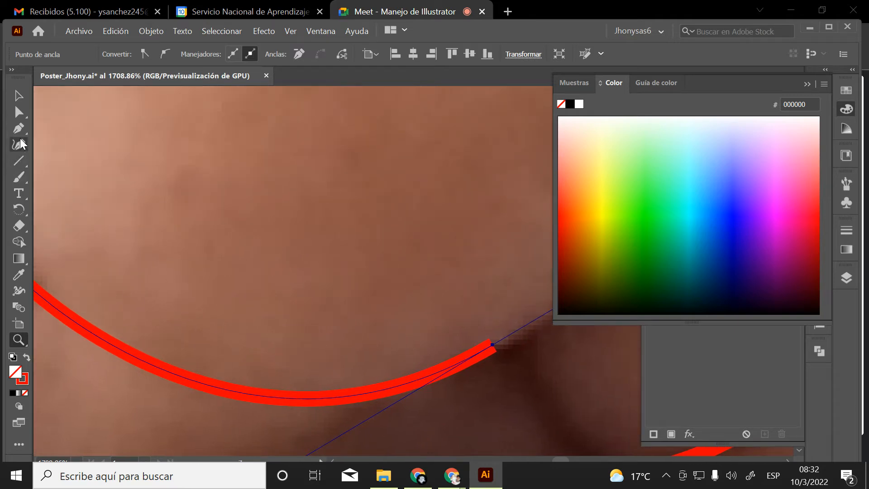
left_click_drag(18, 126, 89, 132)
key("plus")
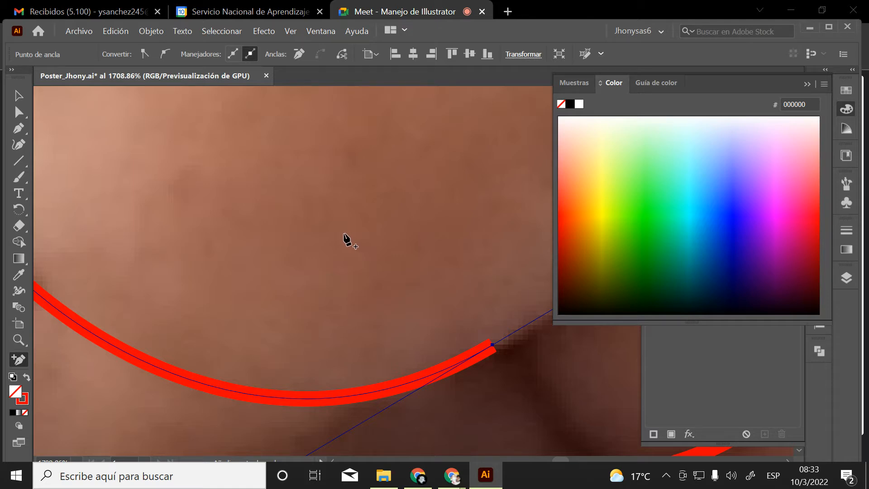
left_click(466, 361)
Reposition the nose-tip curve's end anchor and adjust its handle so the line folds back in a narrow hook at the nostril
mouse_move(502, 362)
left_mouse_down()
mouse_move(353, 347)
mouse_move(345, 335)
mouse_move(401, 326)
mouse_move(407, 374)
mouse_move(407, 326)
mouse_move(482, 260)
left_mouse_up()
key("a")
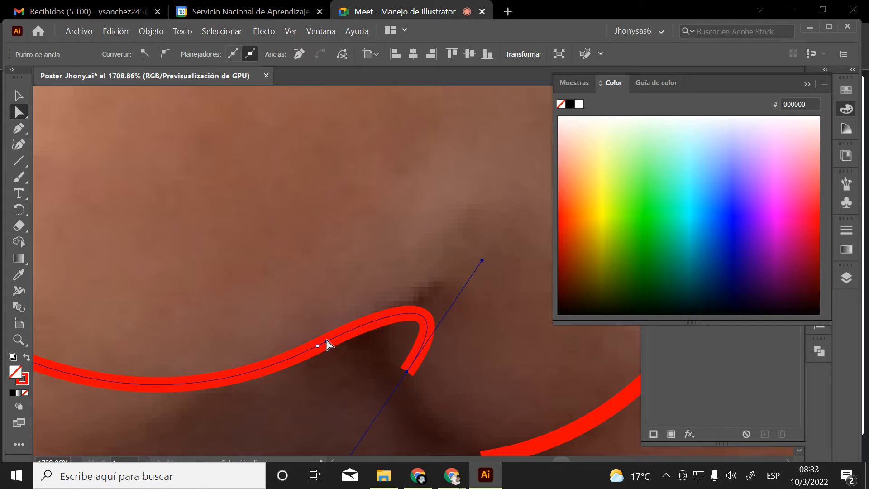
left_click(317, 345)
left_click(469, 315)
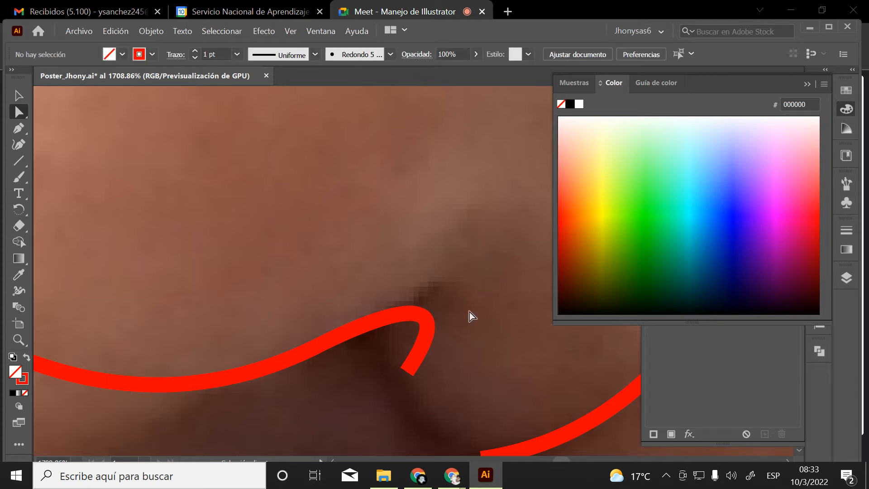
left_click(411, 370)
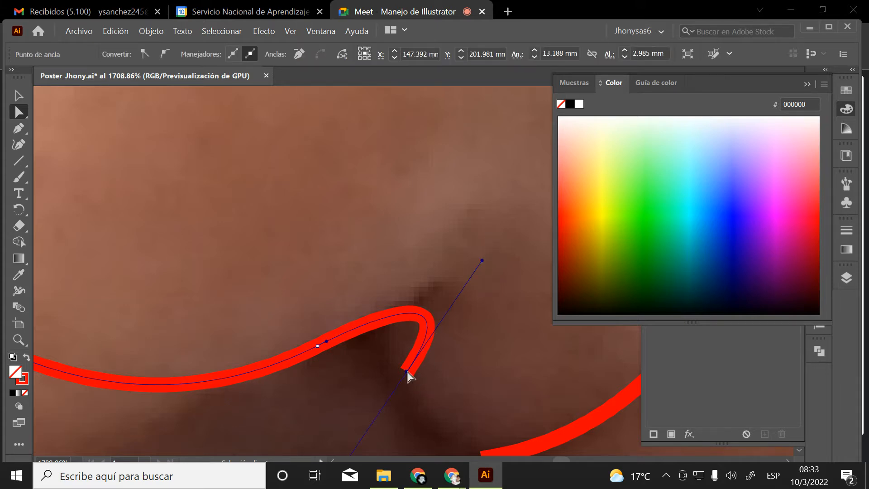
left_click_drag(405, 371, 388, 355)
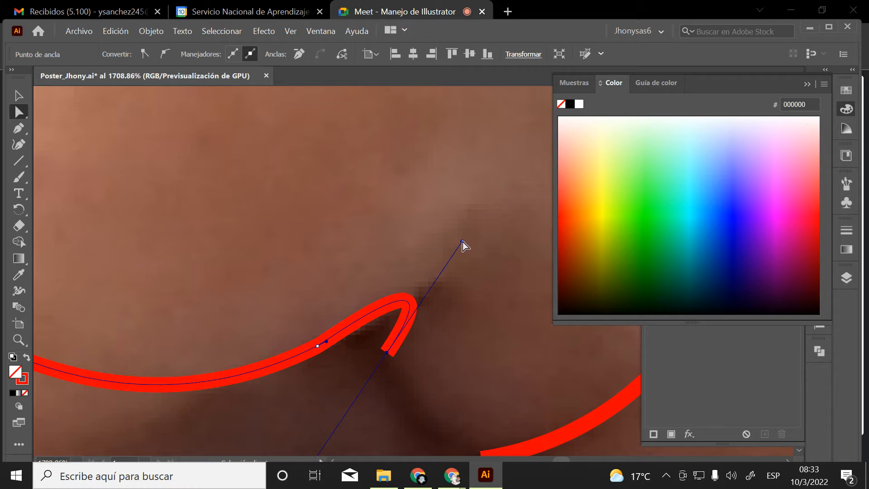
left_click_drag(466, 244, 497, 245)
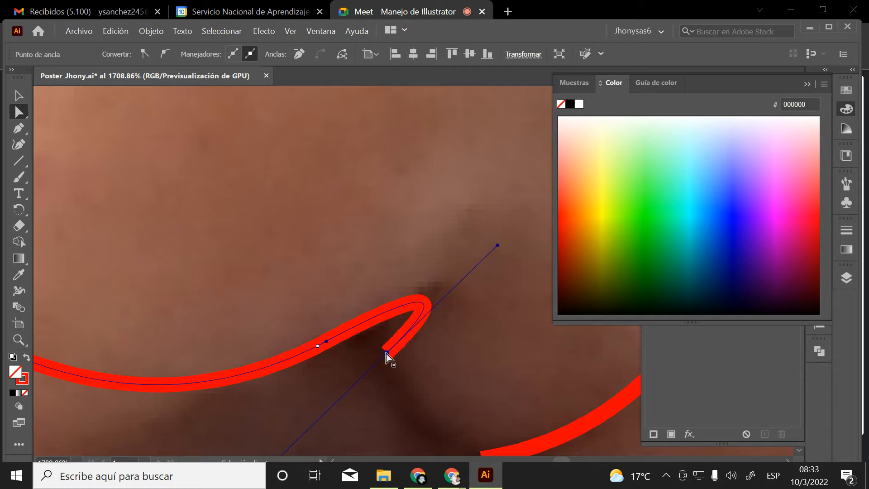
mouse_move(387, 354)
left_mouse_down()
mouse_move(376, 339)
mouse_move(335, 345)
mouse_move(375, 330)
mouse_move(386, 312)
left_mouse_up()
left_click(426, 351)
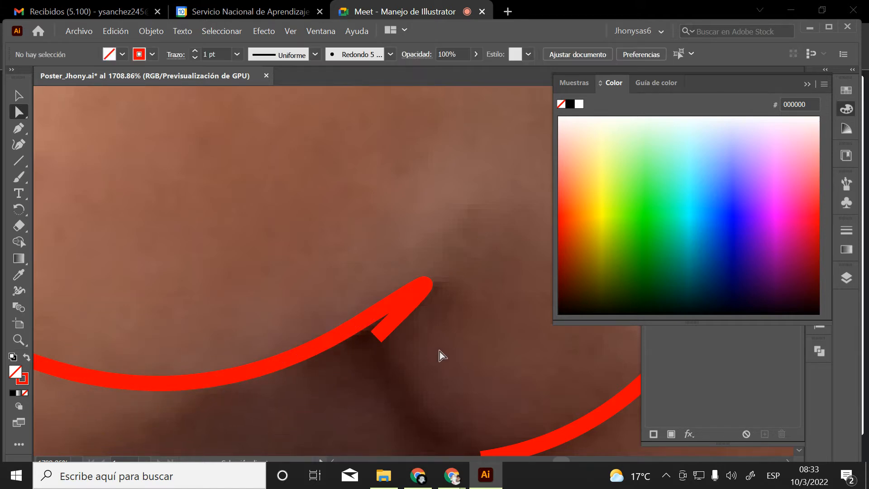
Examine how the hooked end of the nose-tip curve fits with the nostril and the other nose contours
key("z")
left_click(411, 340, "alt")
left_click(408, 331, "alt")
left_click(407, 330, "alt")
left_click(407, 290, "alt")
left_click(407, 287, "alt")
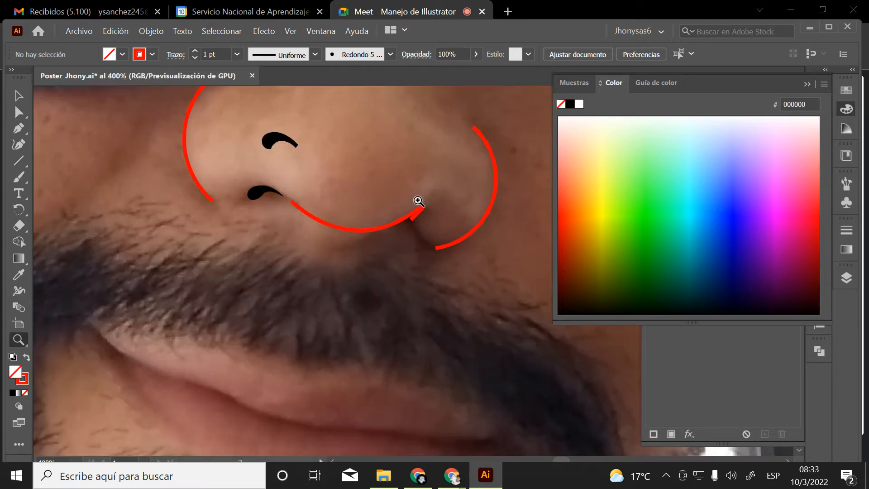
mouse_move(418, 200)
left_mouse_down()
mouse_move(369, 322)
mouse_move(512, 445)
left_mouse_up()
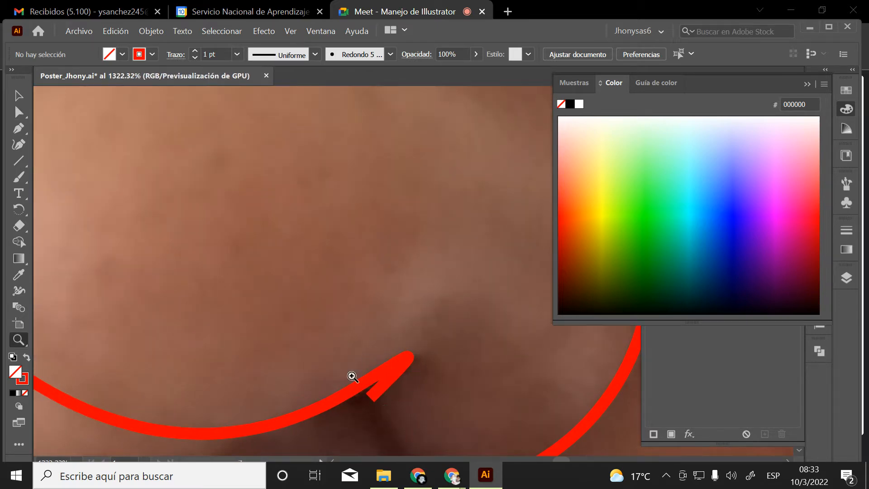
left_click(412, 376, "alt")
left_click(411, 360, "alt")
left_click(408, 322, "alt")
left_click(408, 301, "alt")
Move the original black comma shape off the nose and out of the artboard beside the photo
left_click_drag(444, 296, 446, 421)
key("v")
left_click(268, 249)
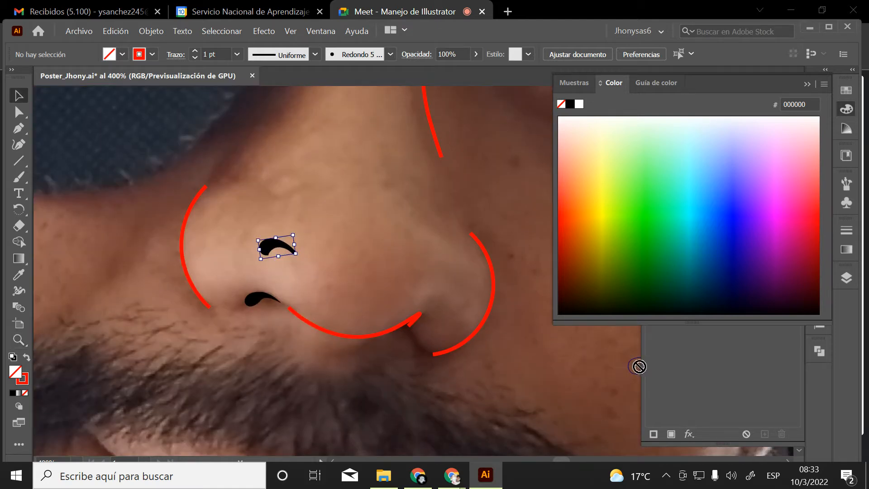
left_click_drag(384, 318, 216, 297)
left_click_drag(108, 222, 343, 358)
key("z")
key("v")
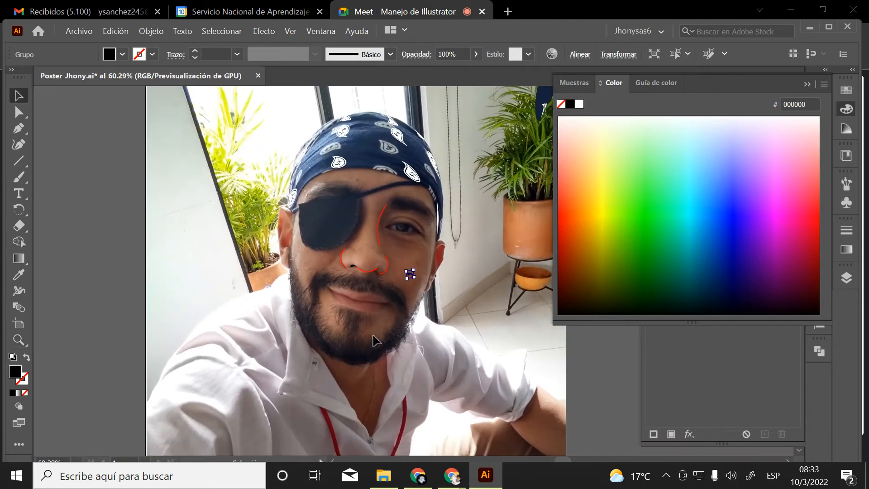
scroll(412, 286, "up", 2)
left_click(443, 354)
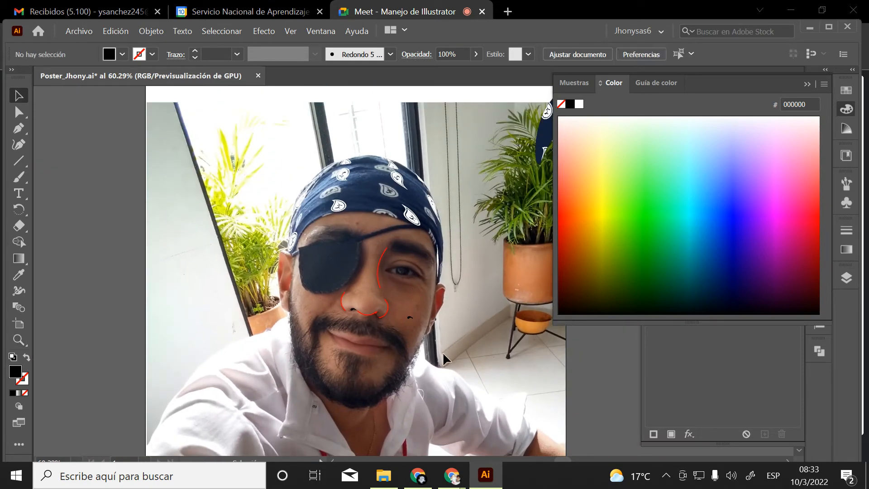
left_click(409, 317)
scroll(385, 331, "up", 2)
Select all the red nose contours and give them the lens-shaped width profile with tapered ends and a 2 pt stroke
key("z")
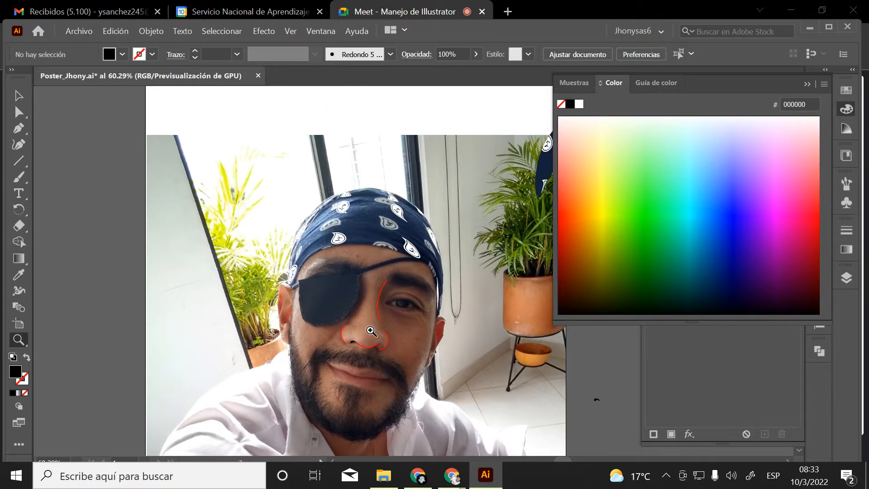
left_click(376, 322)
double_click(426, 287)
left_click_drag(409, 260, 393, 390)
key("v")
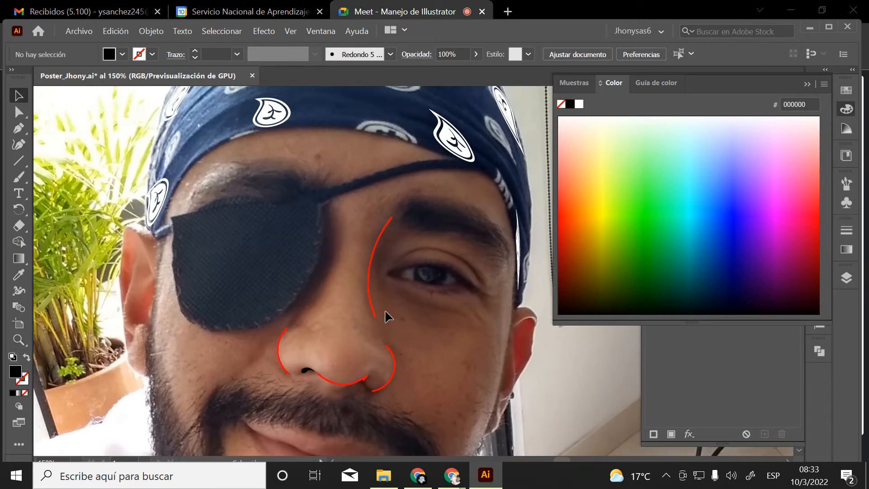
left_click_drag(349, 309, 359, 394)
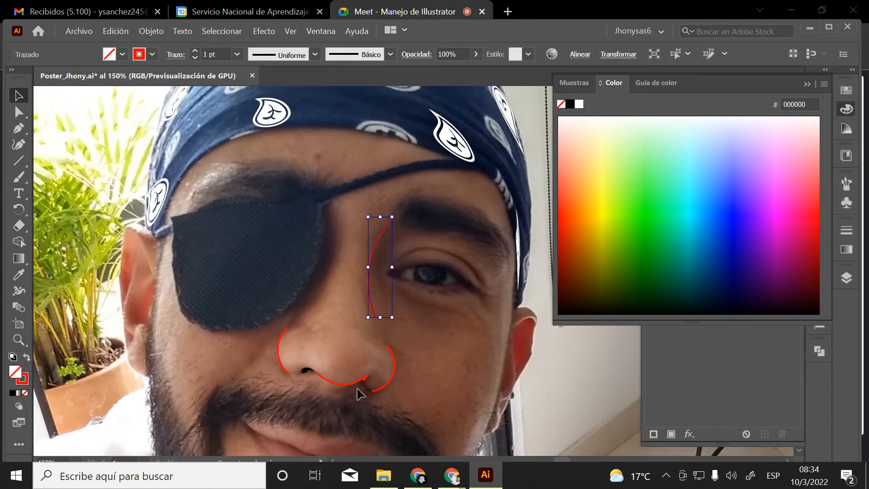
left_click(279, 361, "shift")
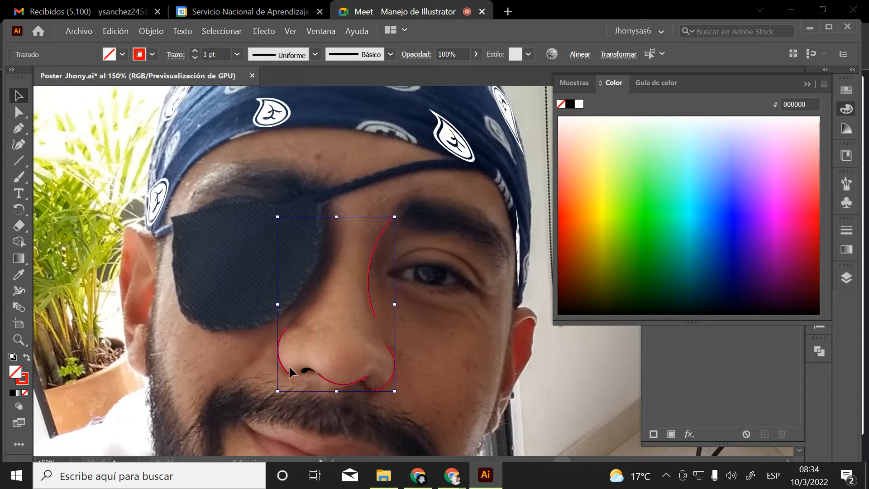
left_click(265, 55)
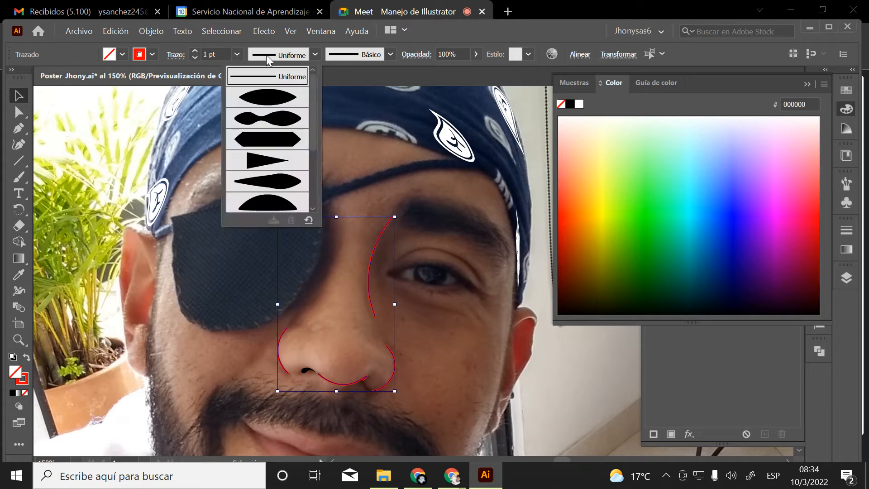
left_click(268, 97)
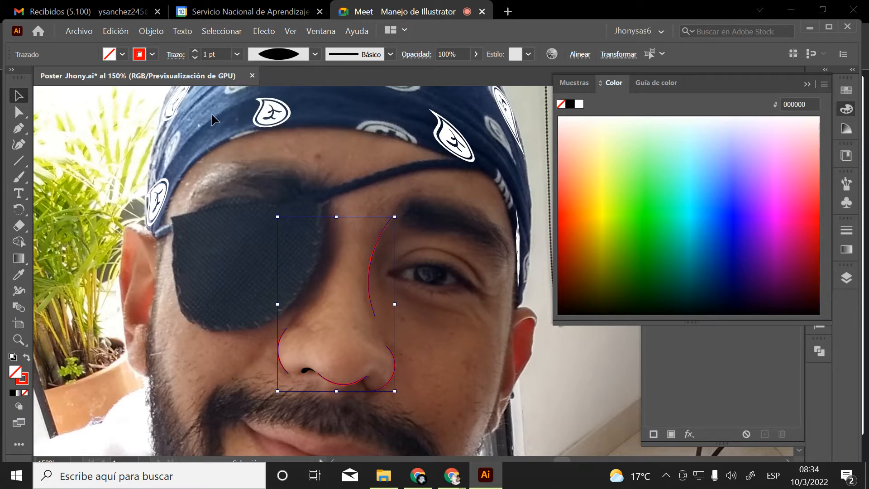
left_click(196, 49)
double_click(22, 378)
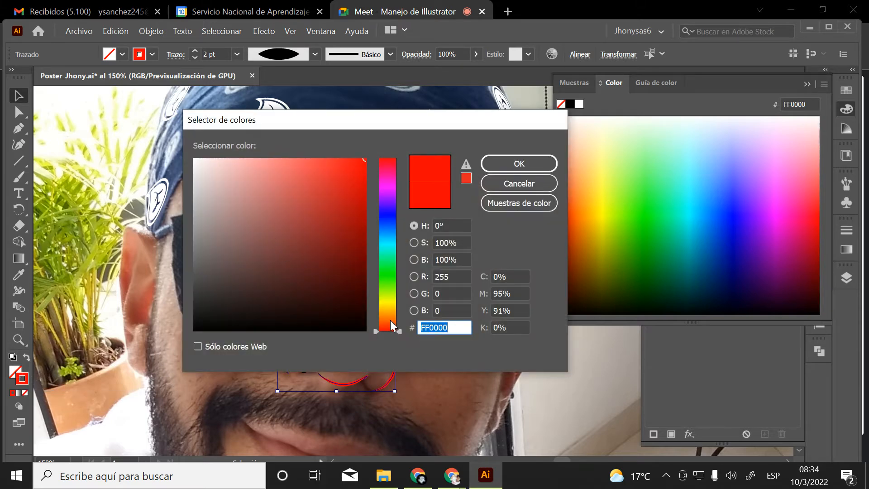
left_click_drag(390, 319, 389, 312)
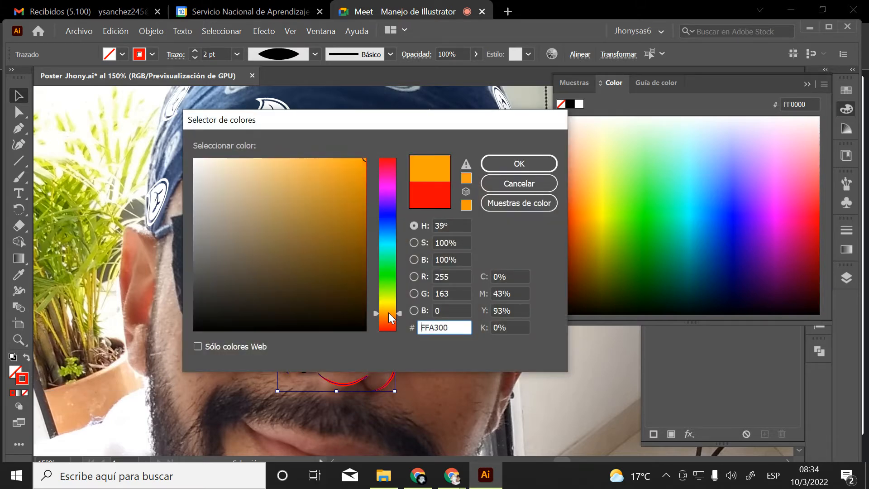
left_click(520, 184)
Recolour the selected nose contours dark brown 623A38 by sampling with the Eyedropper, with the lens-shaped width profile and a 3 pt stroke
left_click(18, 274)
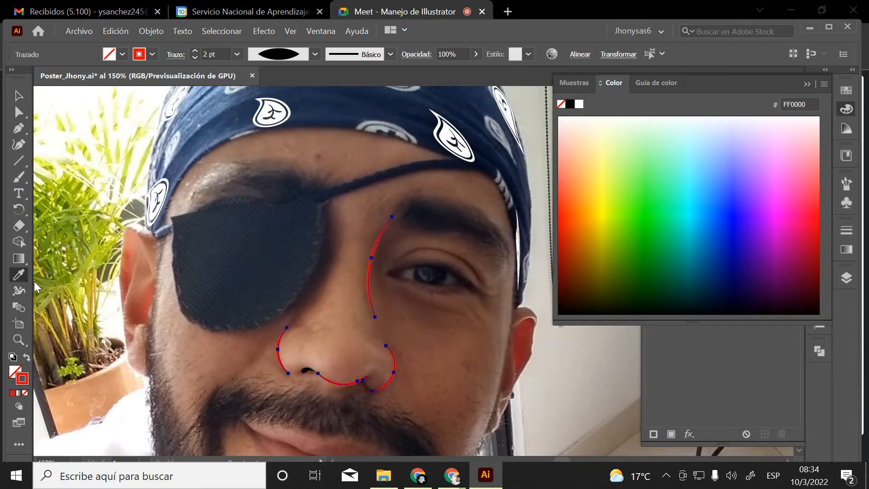
left_click(316, 309)
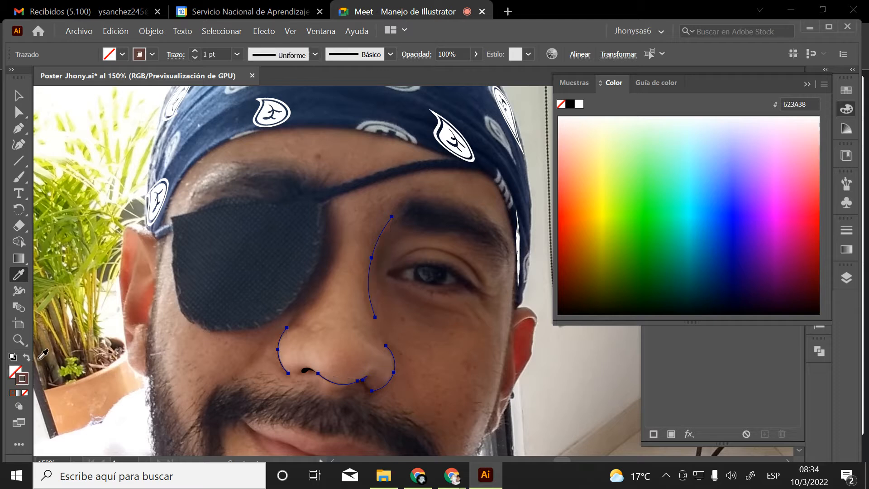
left_click(274, 97)
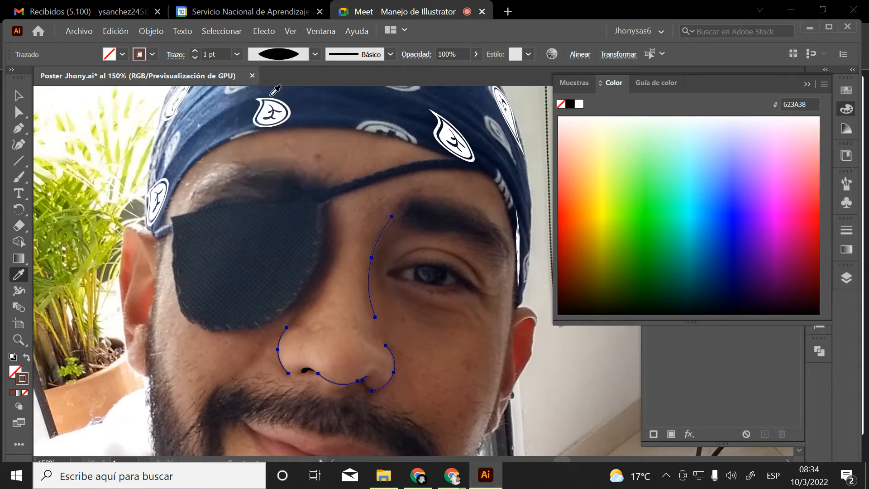
left_click(196, 52)
left_click(19, 96)
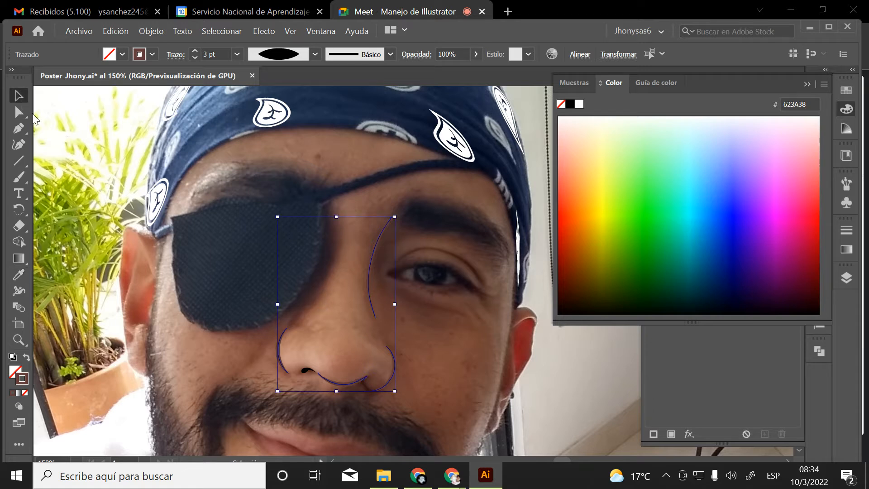
left_click(423, 329)
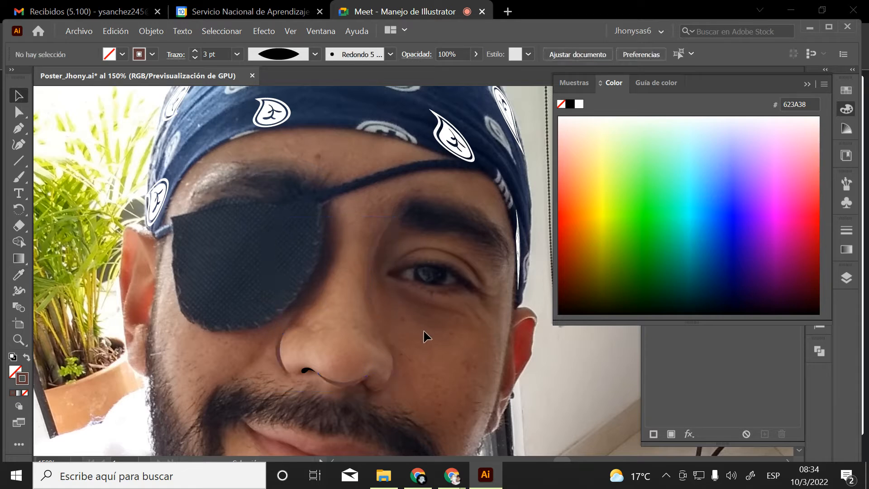
Fill the black nostril shape with the brown sampled from the adjacent nose contour and leave it without a stroke
left_click(305, 372)
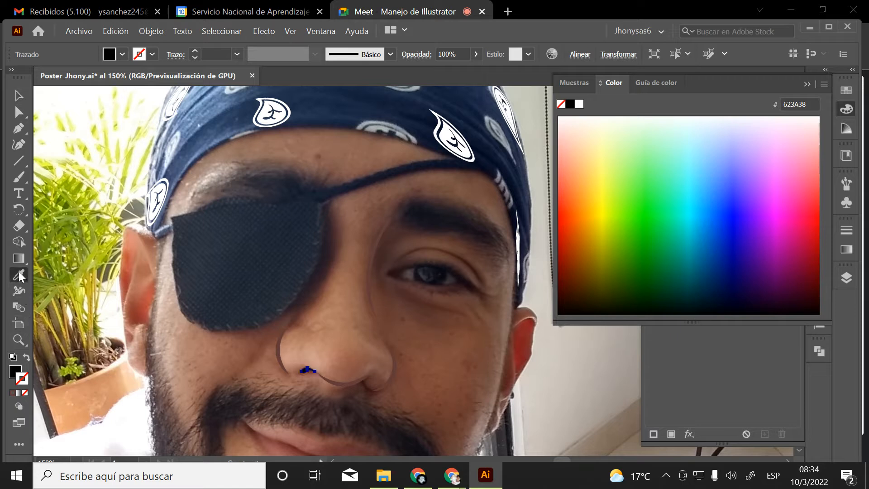
key("i")
left_click(282, 346)
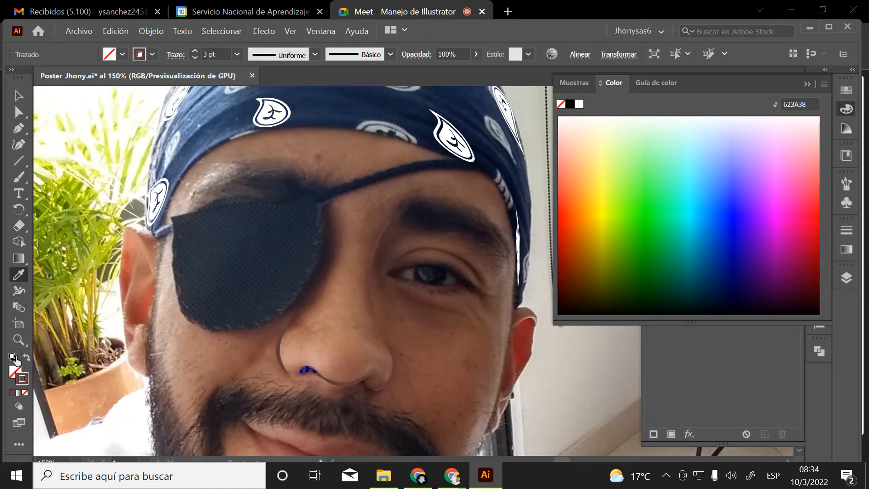
left_click(27, 361)
key("v")
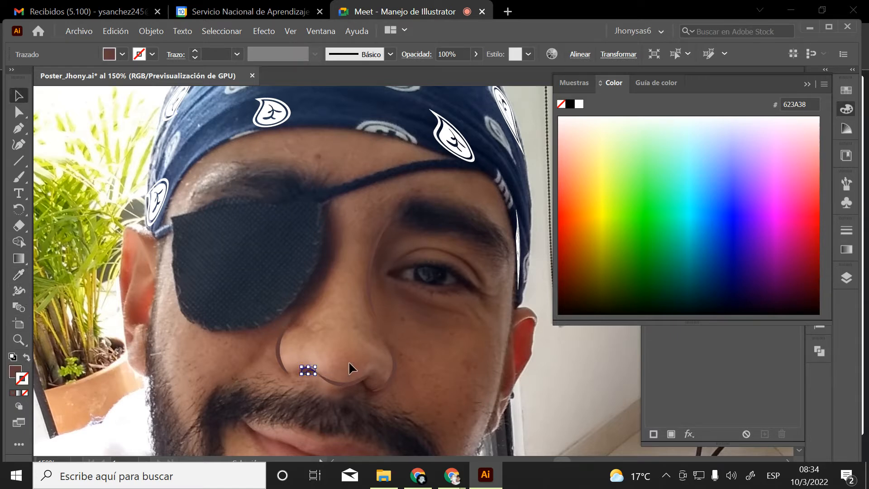
left_click(350, 359)
Show the cara layer to check the brown nose lines against the flat skin colour
key("z")
left_click_drag(326, 311, 368, 359)
left_click(413, 360, "alt")
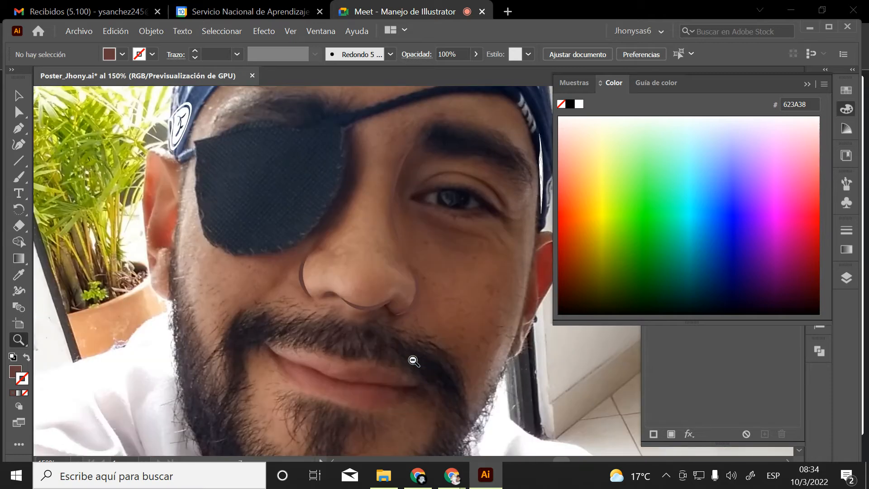
left_click(403, 290, "alt")
left_click(405, 291)
left_click_drag(407, 283, 365, 333)
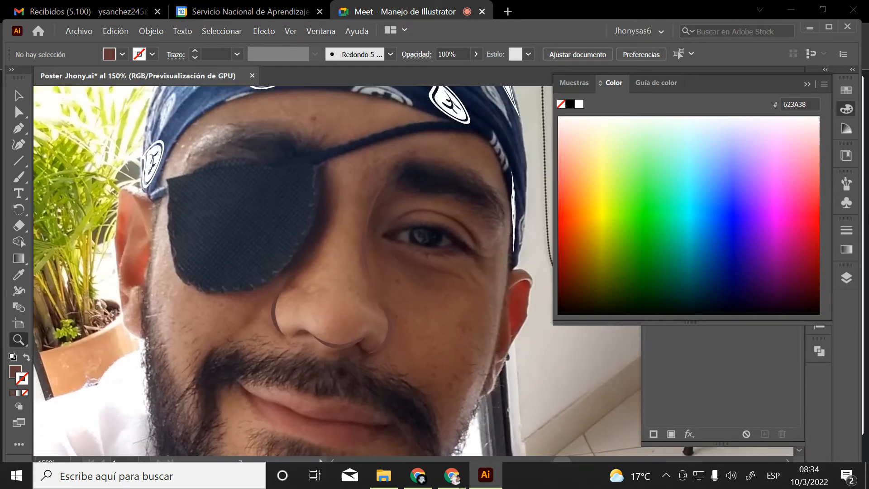
left_click(807, 86)
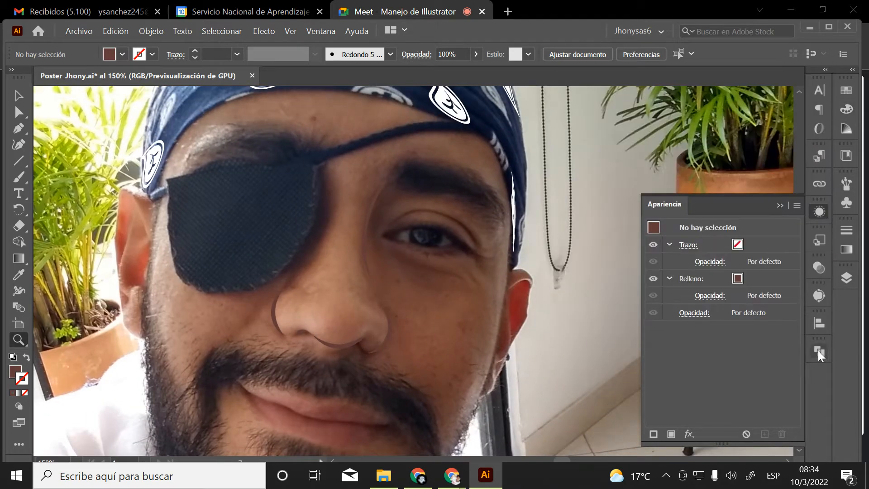
left_click(820, 323)
left_click(846, 278)
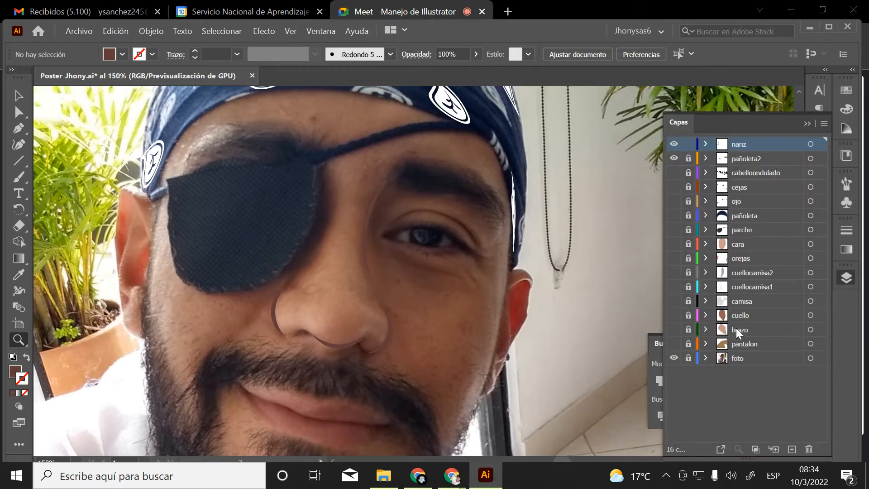
left_click(674, 244)
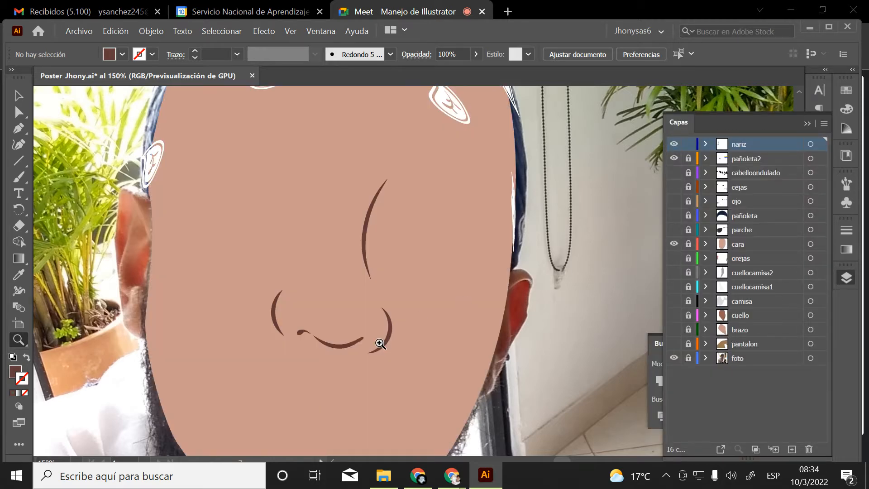
scroll(483, 354, "up", 1)
Select all the nose artwork and hide the cara layer so the photo shows behind it
left_click(14, 97)
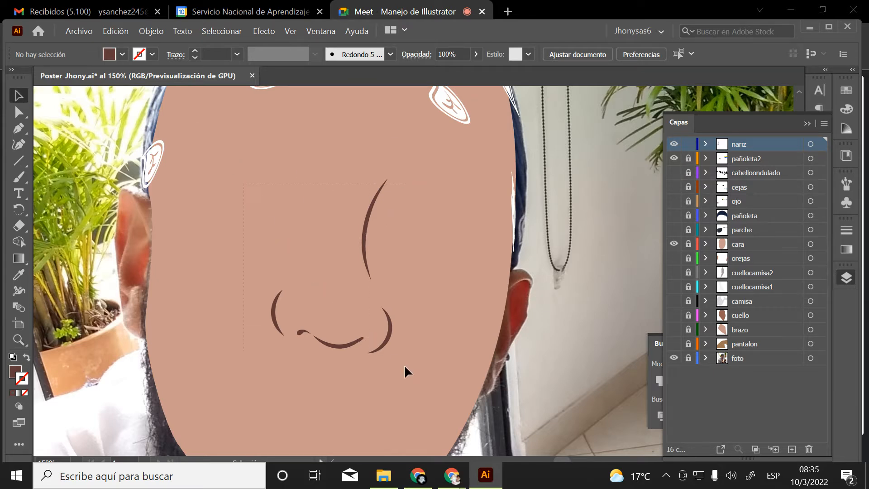
key("ctrl+a")
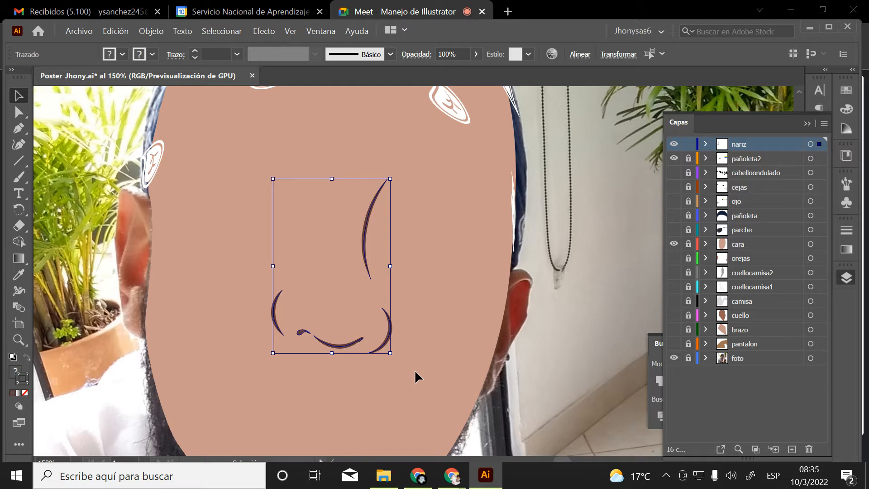
left_click(674, 245)
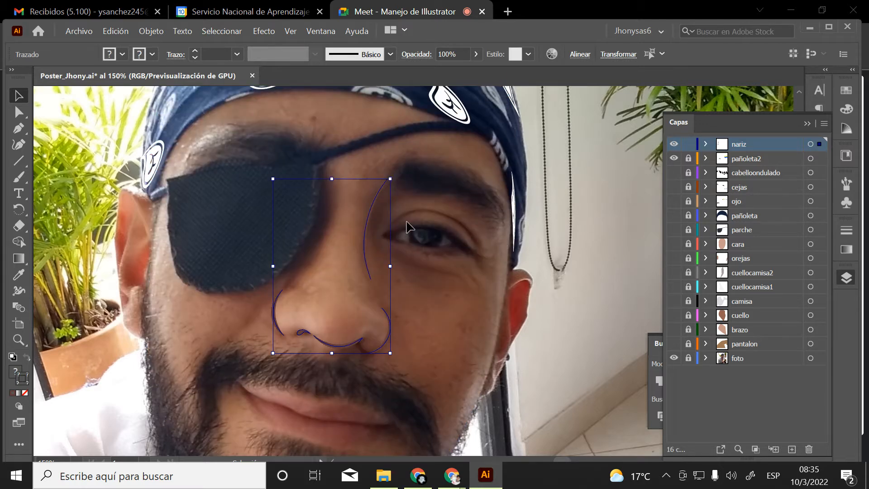
Examine up close how the nostril shape and the tapered contours follow the nose in the photo
key("z")
left_click(379, 247)
left_click(460, 320)
left_click_drag(439, 332, 450, 296)
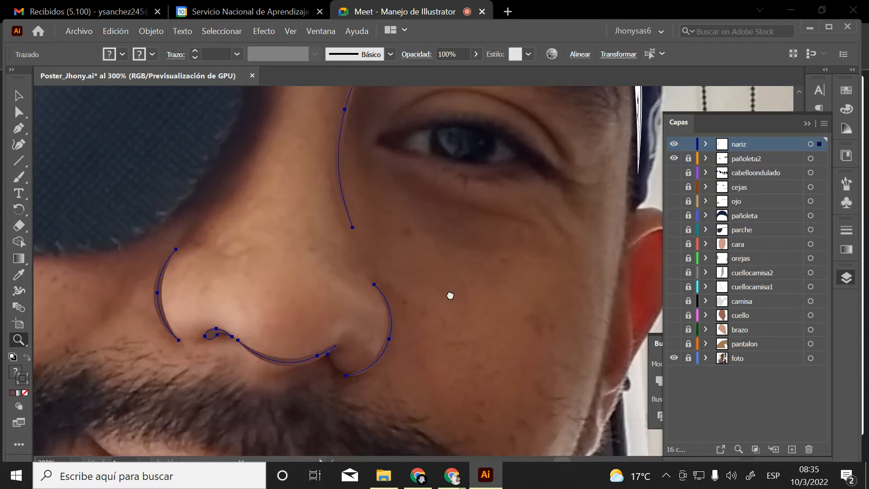
left_click(320, 314)
left_click(345, 297)
left_click(351, 254)
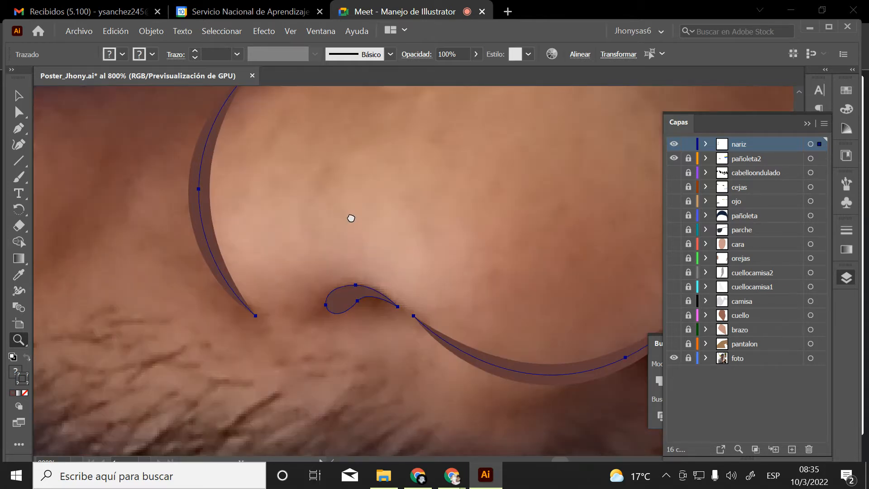
left_click_drag(352, 218, 352, 322)
key("v")
left_click(306, 257)
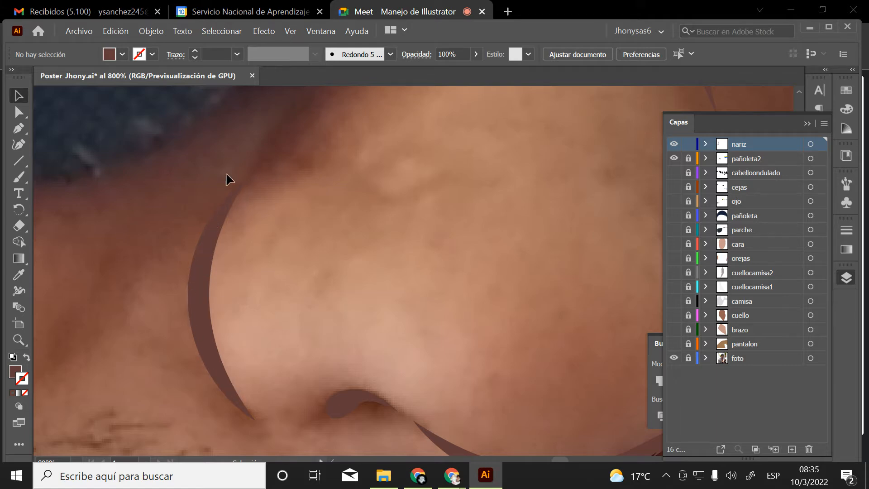
key("z")
left_click(403, 308, "alt")
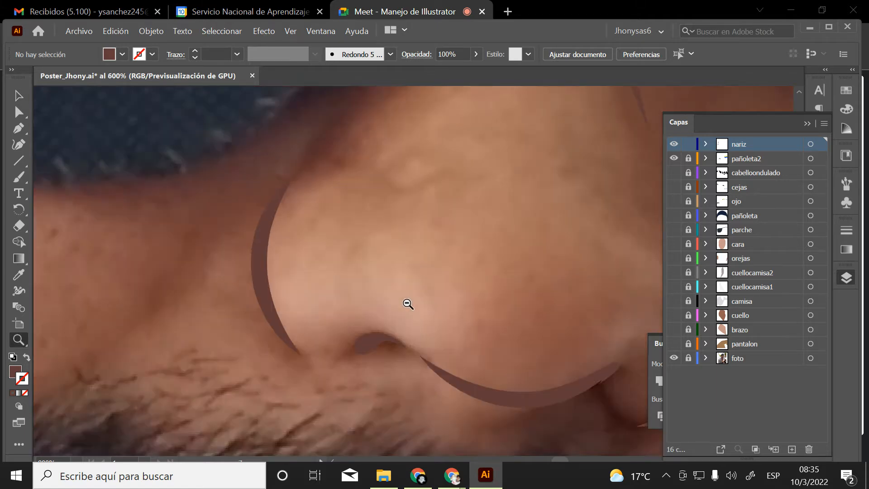
left_click(428, 304, "alt")
left_click(459, 304, "alt")
left_click(464, 304, "alt")
left_click(464, 305, "alt")
left_click_drag(438, 269, 430, 365)
key("v")
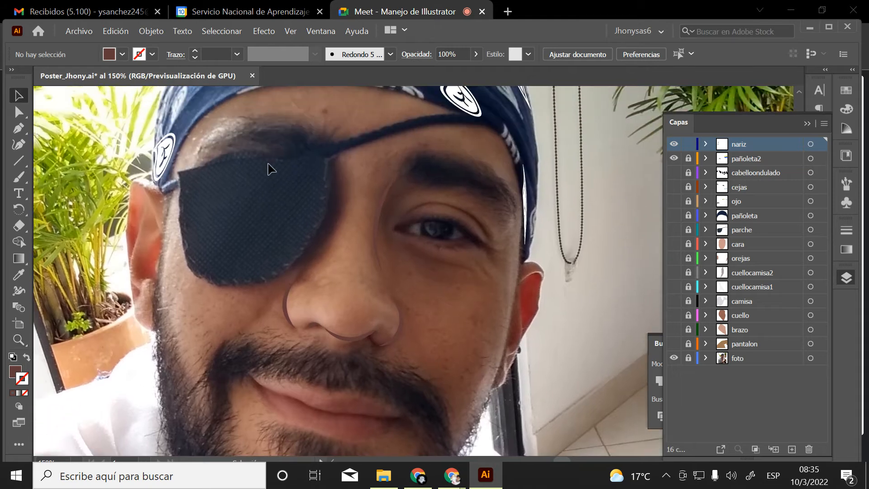
Scale all the nose artwork down slightly and proportionally about its centre, and show the cara layer behind it
left_click(406, 187)
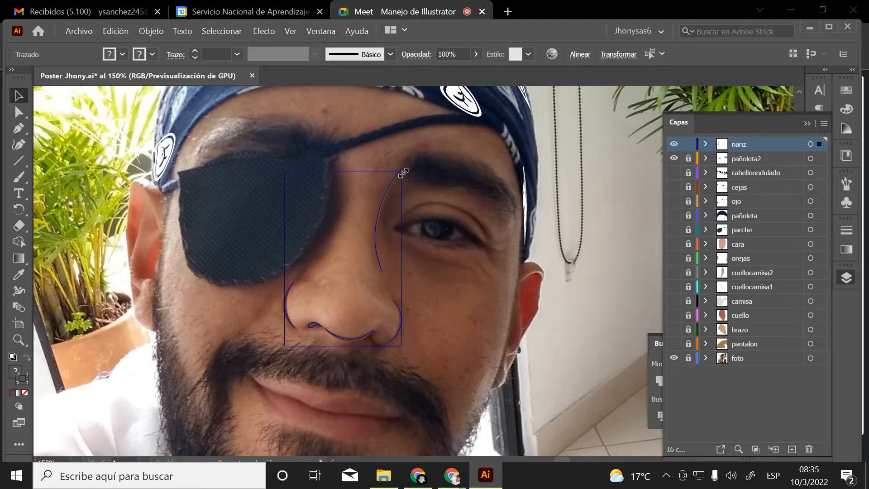
left_click_drag(403, 173, 402, 175)
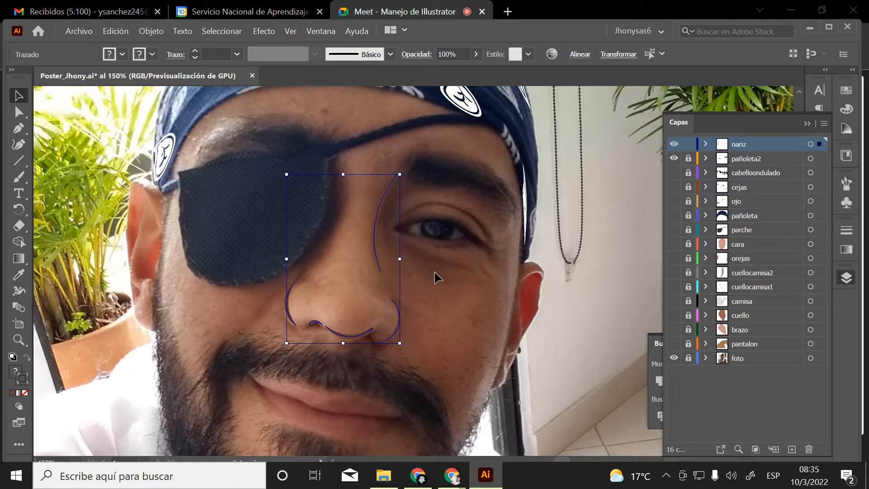
left_click(674, 244)
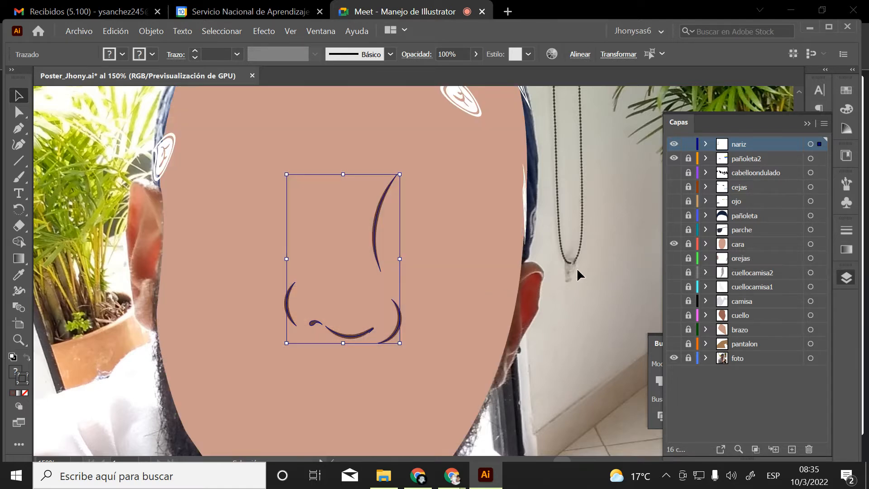
left_click(577, 267)
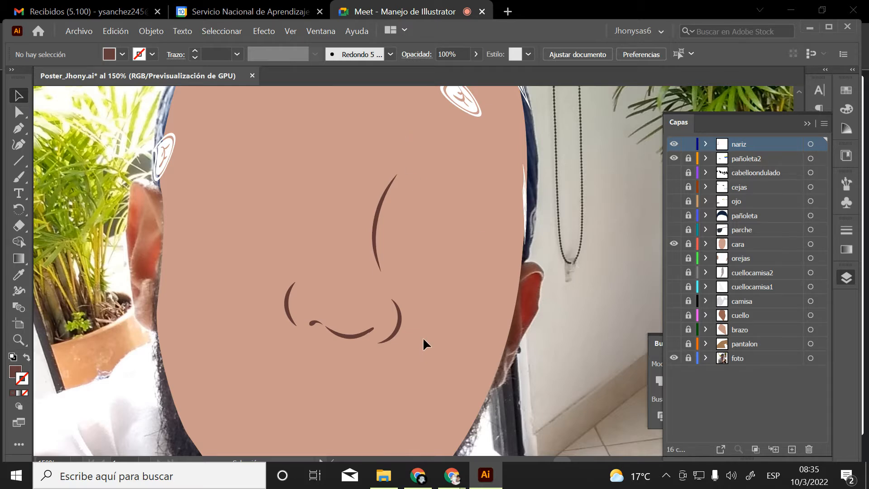
Examine the resized nose on the whole face shape and up close, and hide the cara layer
key("z")
left_click(410, 288, "alt")
left_click(425, 274, "alt")
left_click(416, 282, "alt")
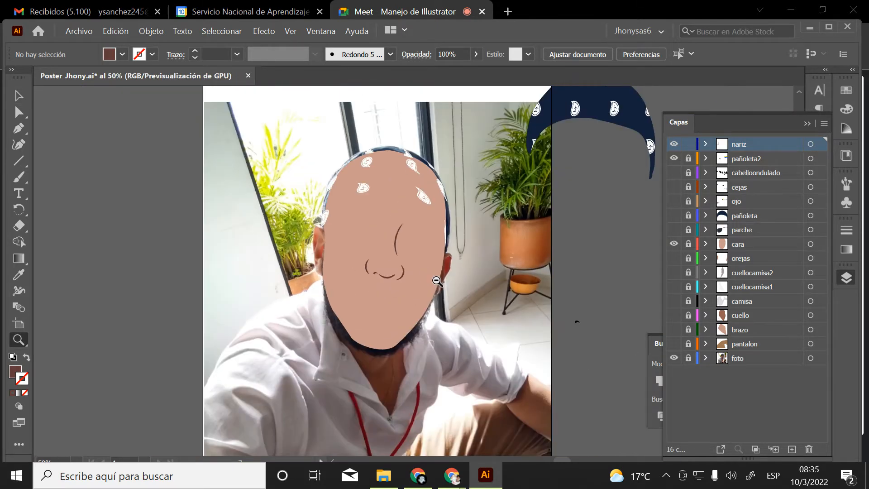
left_click_drag(398, 250, 498, 334)
left_click_drag(408, 293, 444, 304)
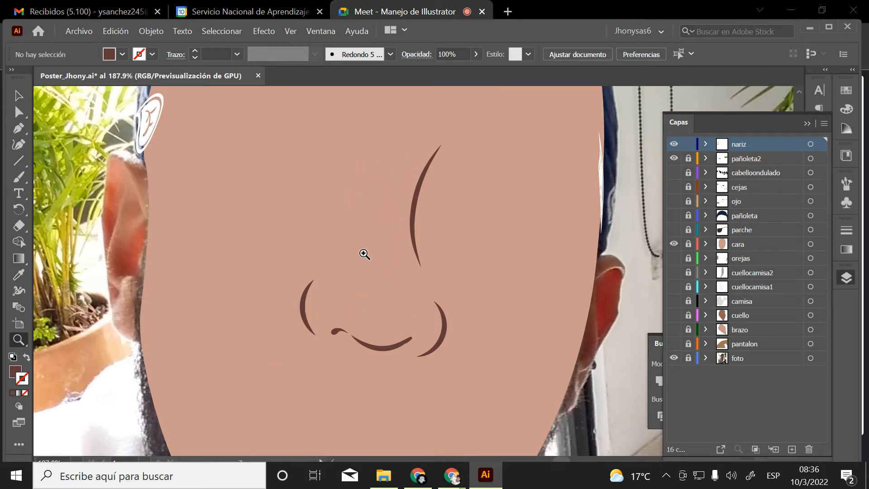
left_click(674, 247)
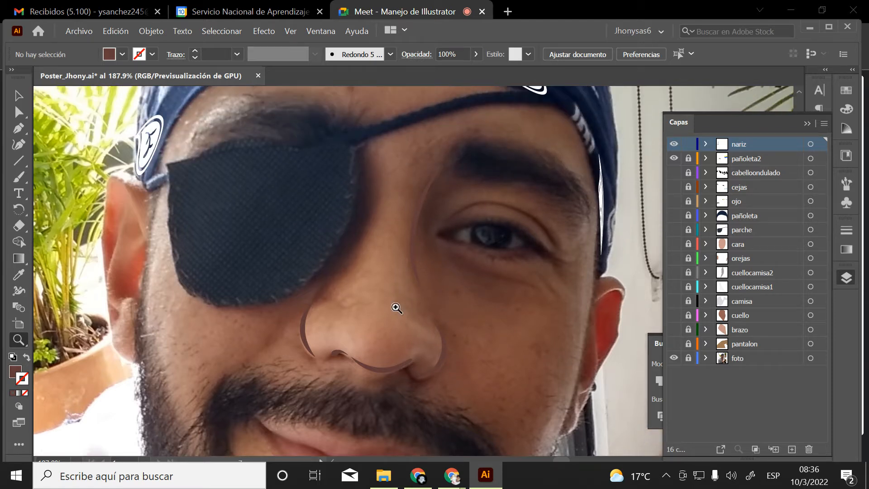
With the Pen tool, begin the upper lip shape by tracing its top edge from the left peak to the right mouth corner
scroll(402, 324, "down", 2)
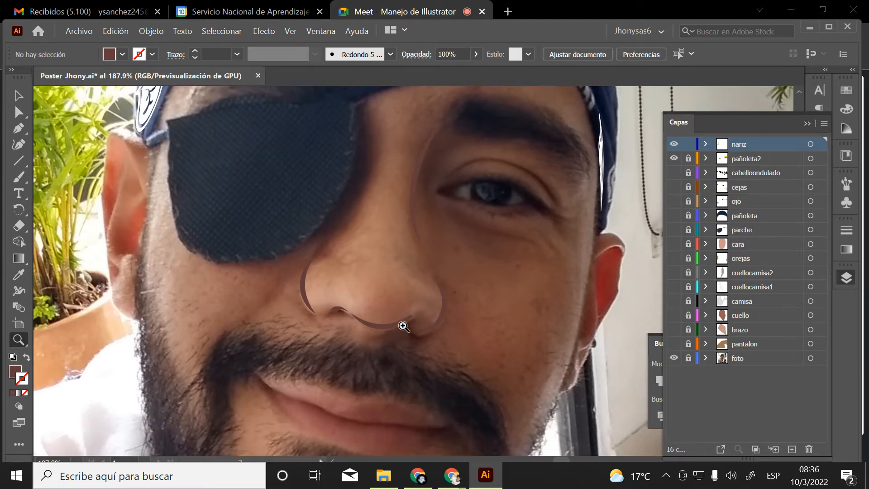
scroll(402, 331, "down", 6)
left_click(374, 287)
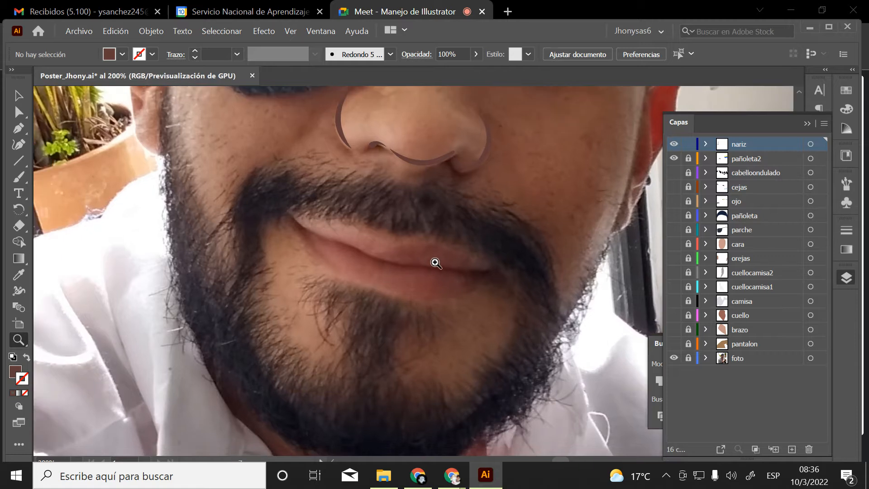
left_click(436, 262)
scroll(428, 292, "up", 5)
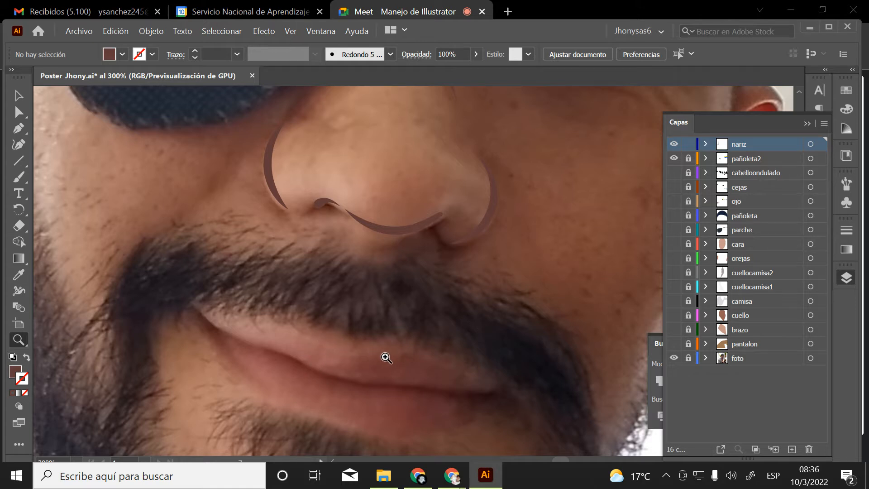
scroll(421, 312, "down", 2)
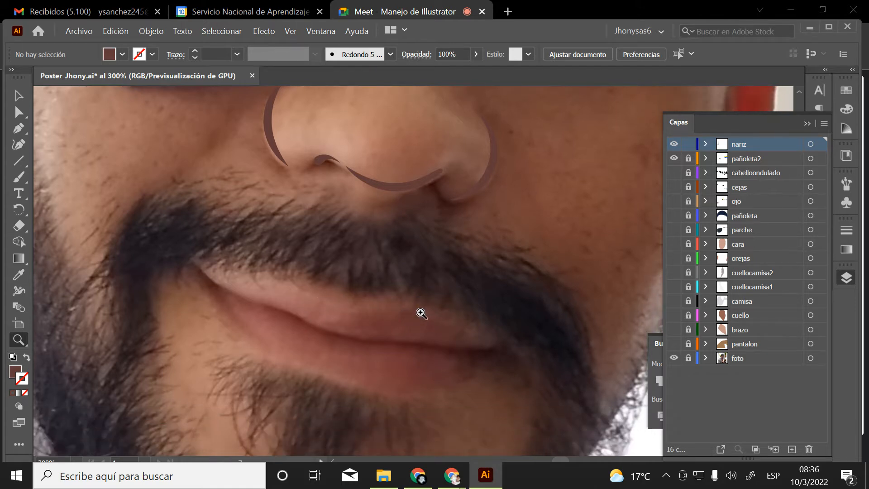
left_click(18, 128)
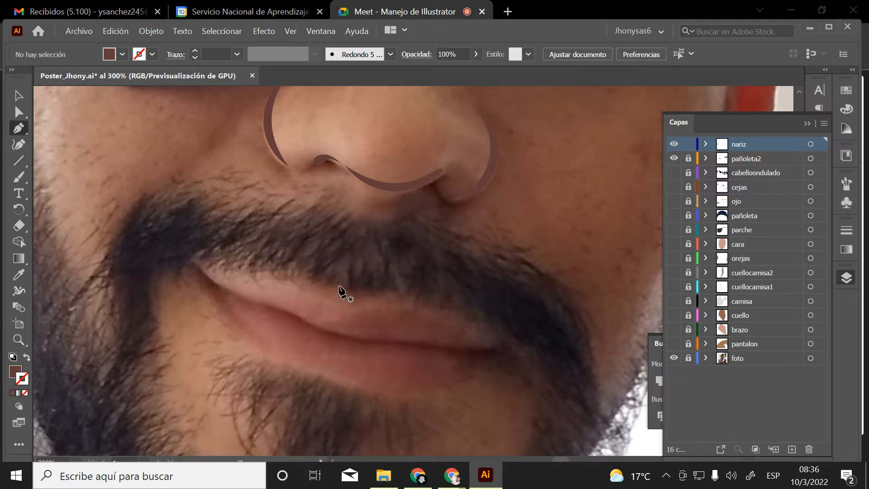
left_click(292, 281)
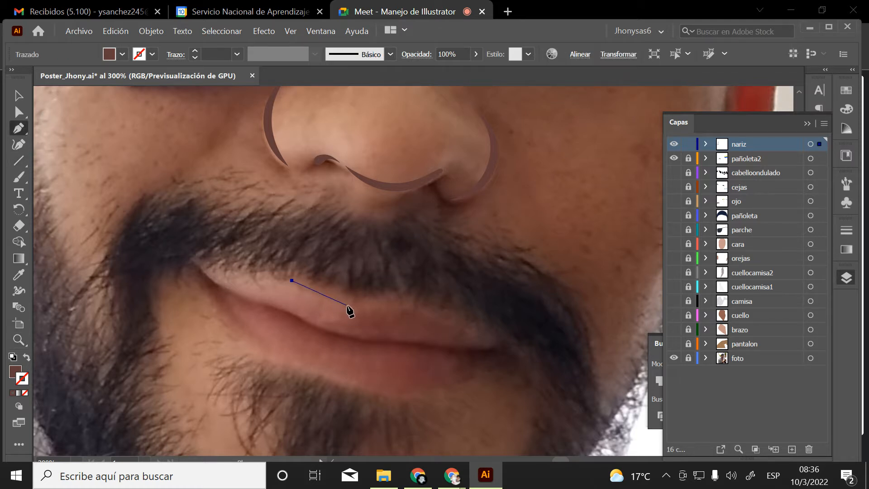
left_click_drag(347, 306, 410, 300)
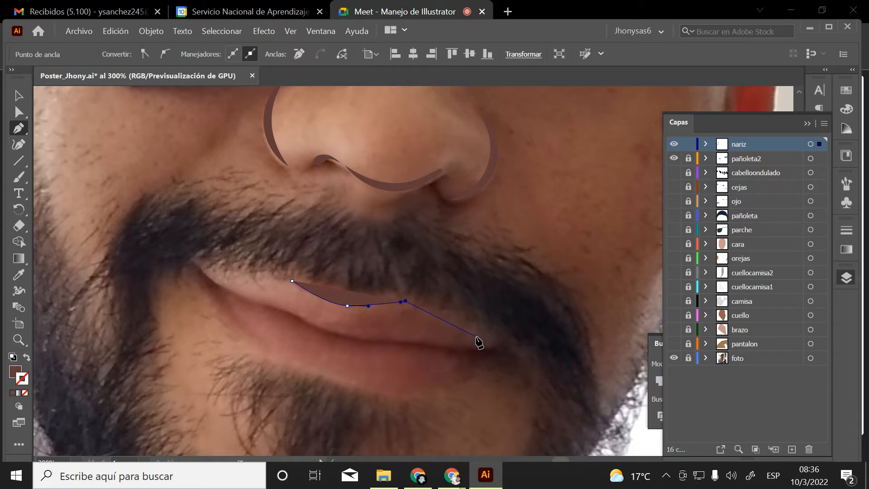
left_click_drag(500, 343, 506, 353)
left_click(500, 344)
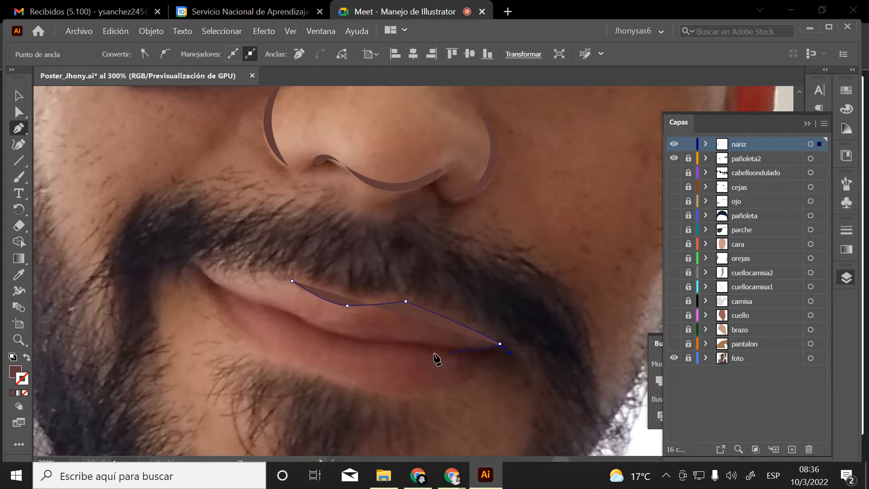
Trace the line between the lips back to the left mouth corner, close the upper lip shape, and refine its left peak's curve
left_click_drag(450, 350, 429, 344)
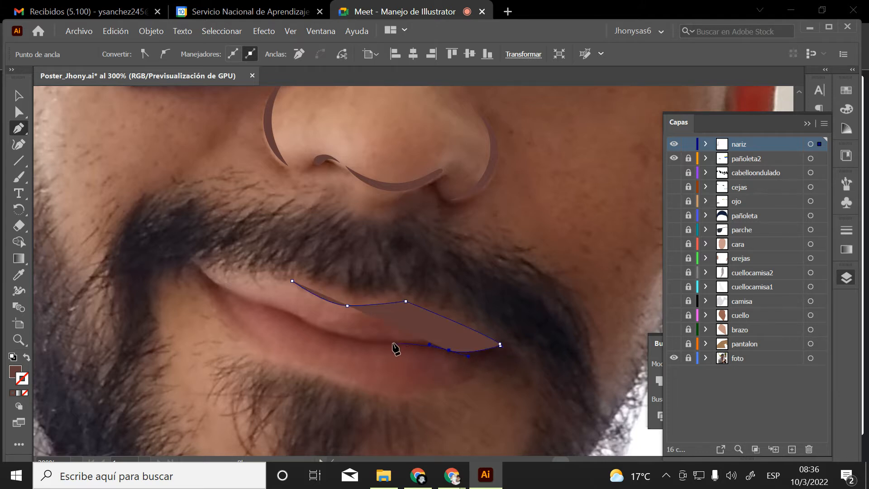
left_click_drag(340, 337, 277, 308)
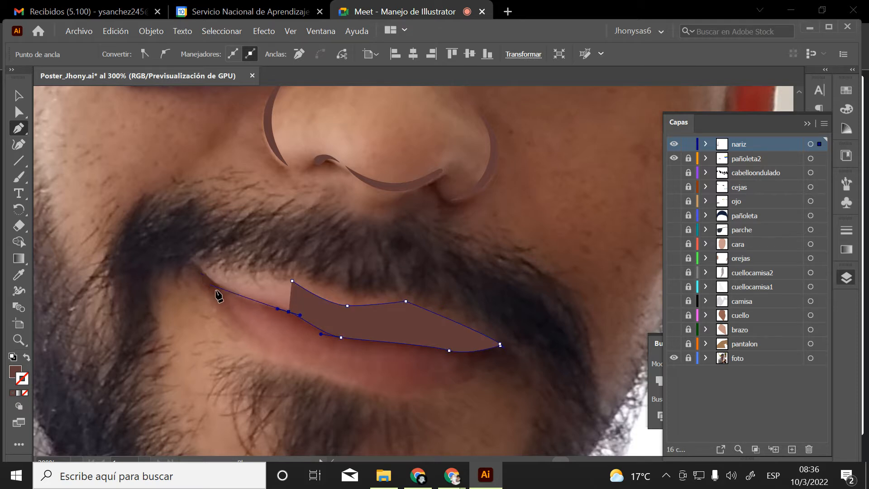
left_click_drag(220, 287, 193, 251)
left_click(193, 263)
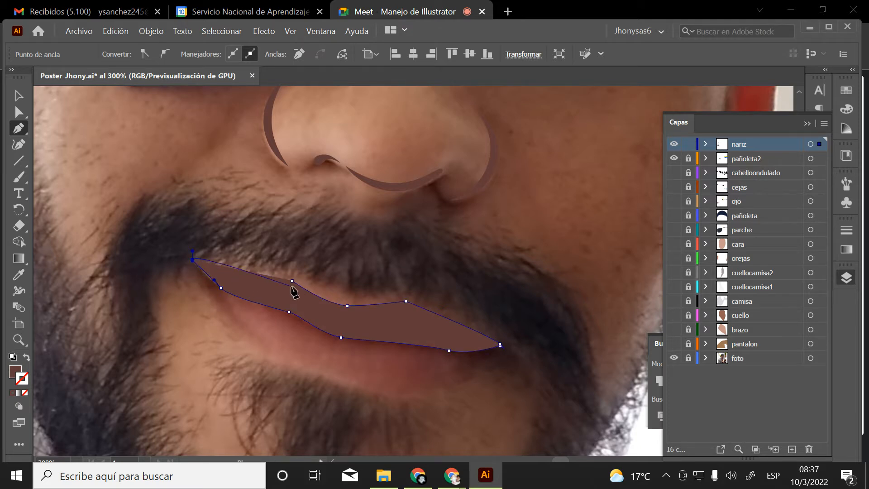
left_click(212, 279)
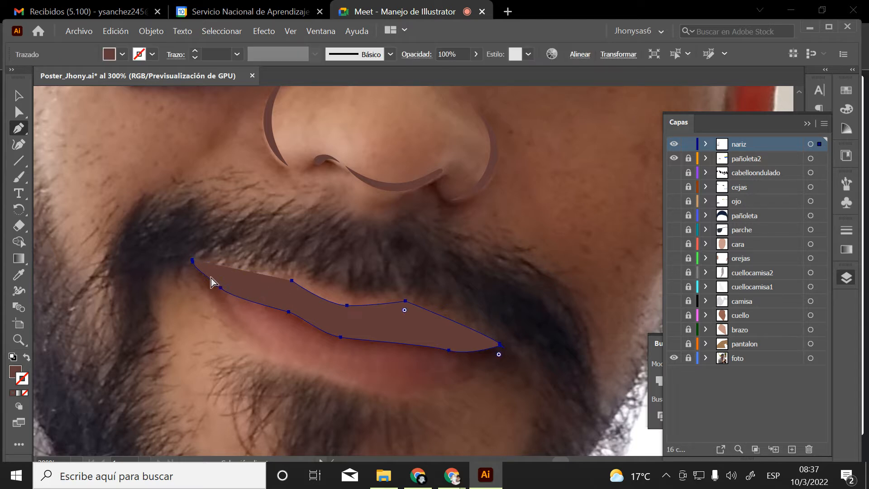
left_click(293, 281, "ctrl")
left_click_drag(298, 281, 337, 286)
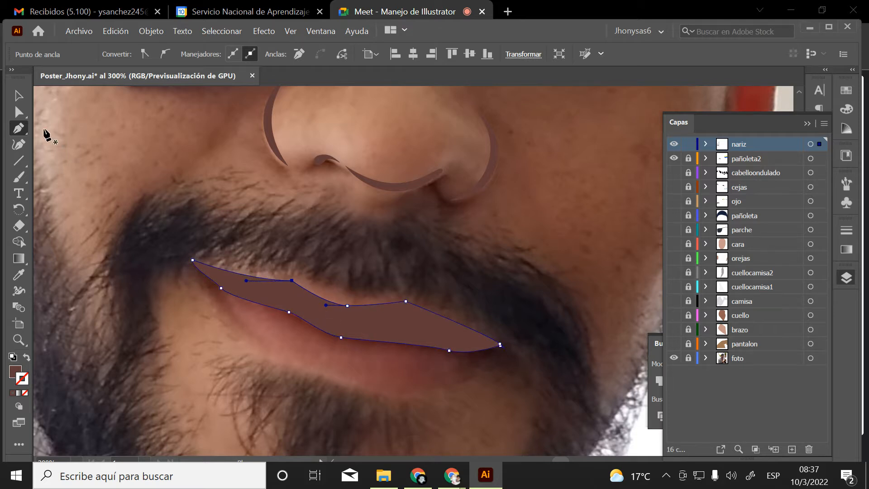
left_click(18, 112)
mouse_move(246, 281)
left_mouse_down()
mouse_move(264, 284)
mouse_move(253, 281)
left_mouse_up()
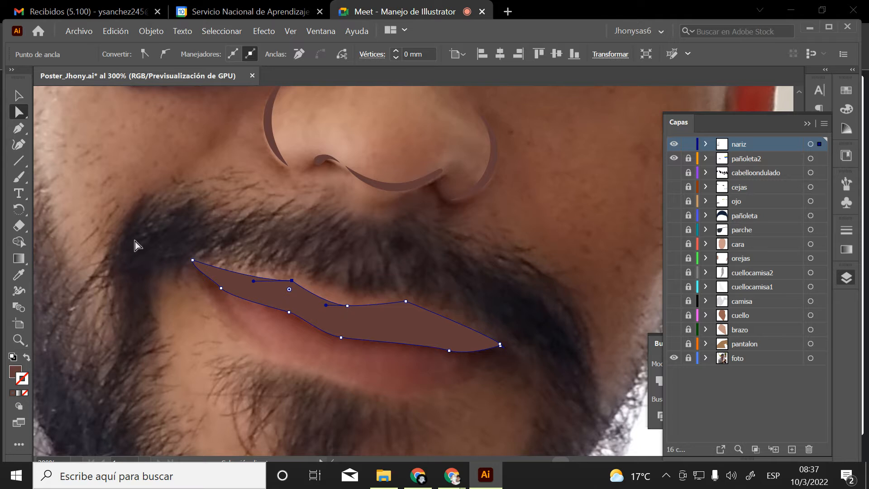
Trace the lower lip as a closed Pen shape, following its outer edge and overlapping the upper lip along the inner side
left_click(19, 129)
left_click_drag(204, 271, 214, 287)
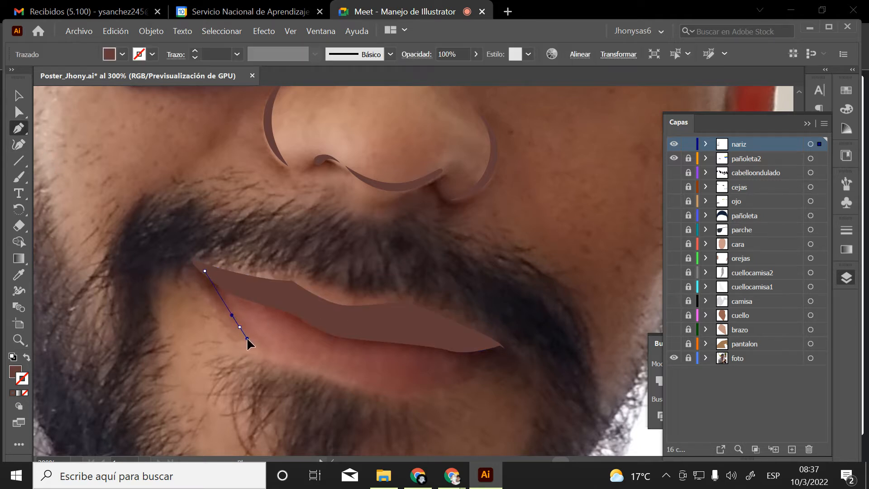
left_click_drag(246, 337, 247, 340)
left_click_drag(311, 365, 341, 370)
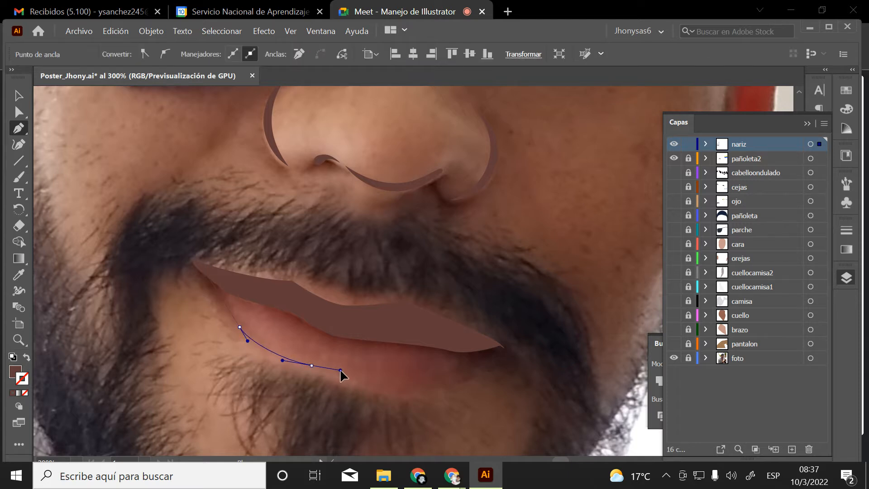
left_click_drag(409, 392, 442, 386)
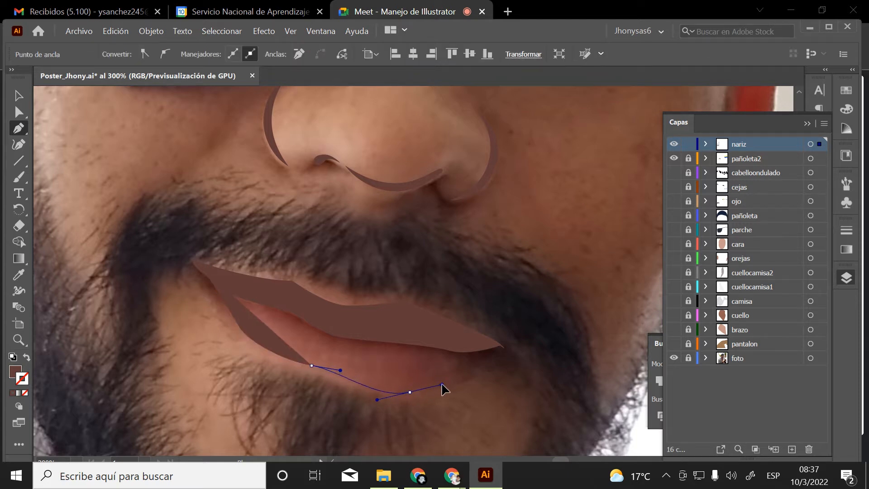
left_click_drag(479, 346, 484, 331)
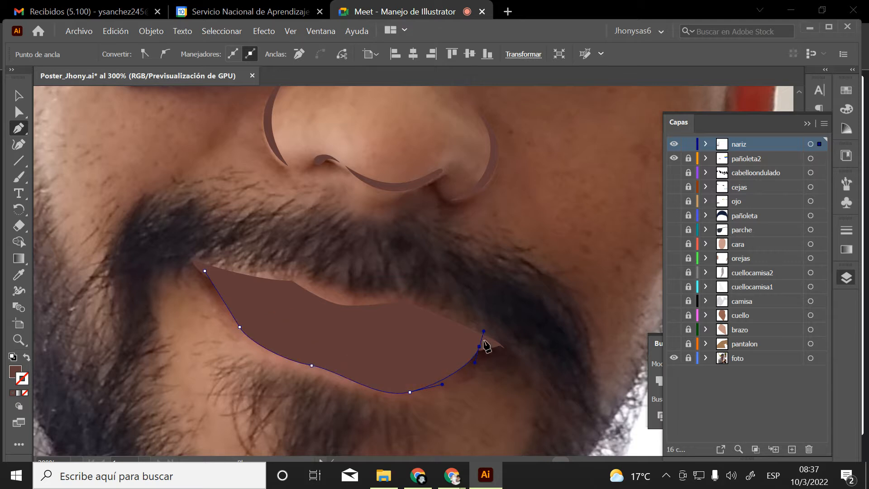
left_click(390, 319)
left_click(309, 302)
left_click(268, 289)
left_click(205, 270)
Arrange the upper lip shape in front of the lower lip shape and deselect it
key("v")
right_click(431, 323)
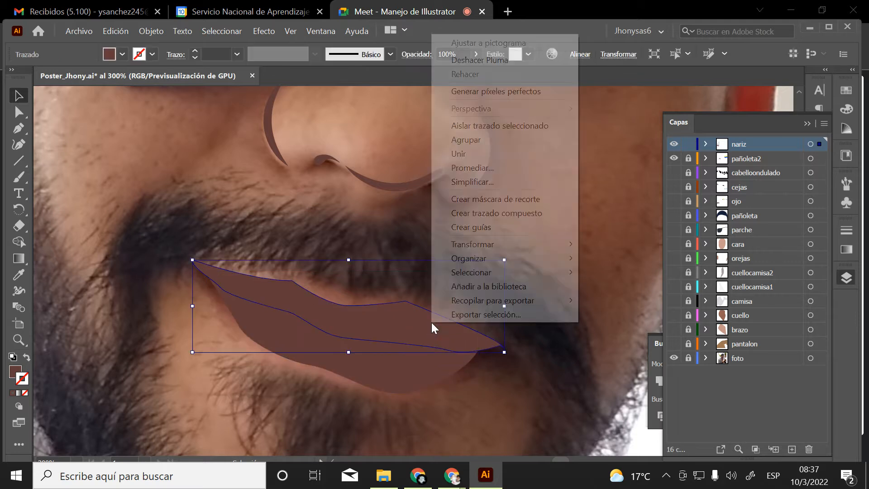
mouse_move(546, 259)
left_click(611, 257)
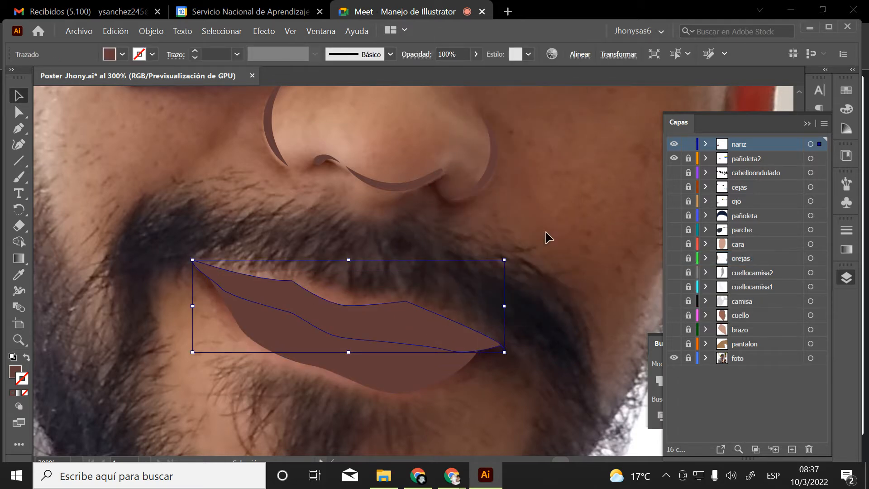
left_click(544, 248)
Shift the anchor on the lower lip's left outer curve slightly outward, and check the anchors of the upper lip
key("z")
left_click_drag(469, 328, 444, 273)
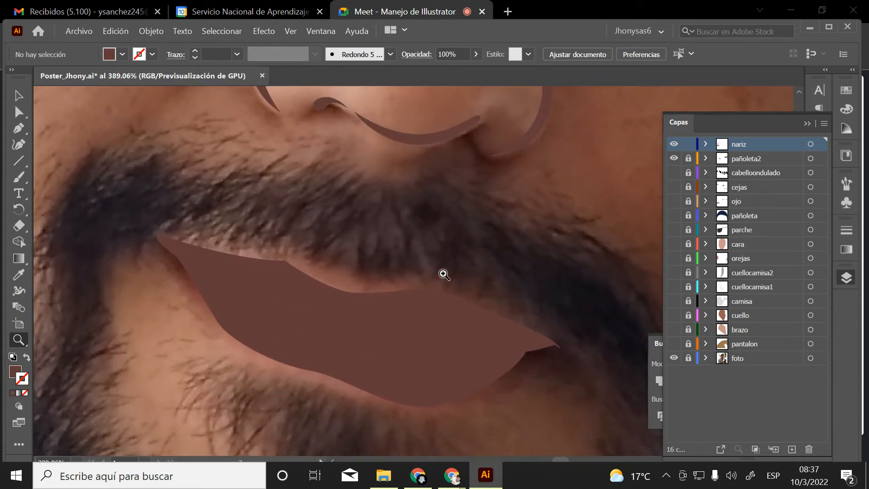
key("a")
left_click(221, 309)
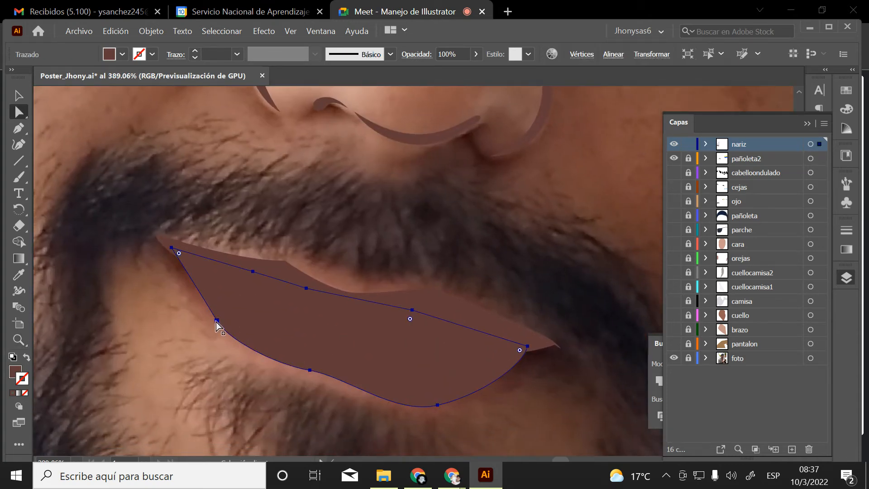
left_click(216, 321)
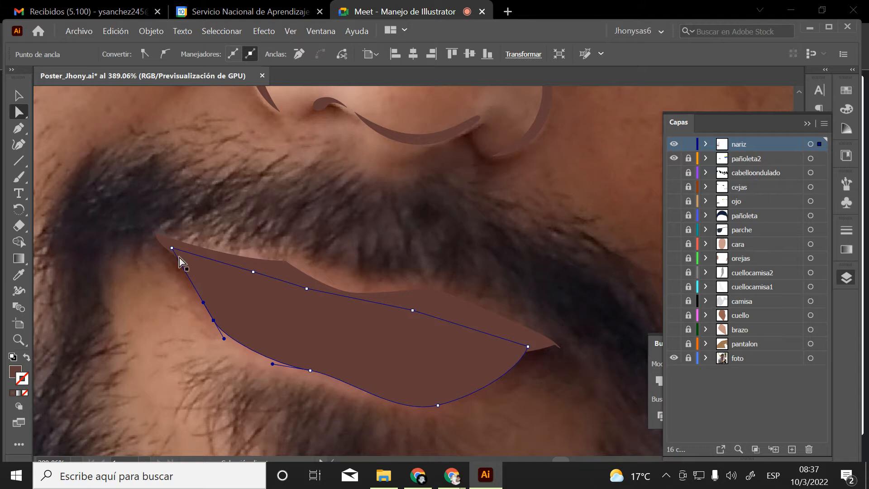
left_click(453, 317)
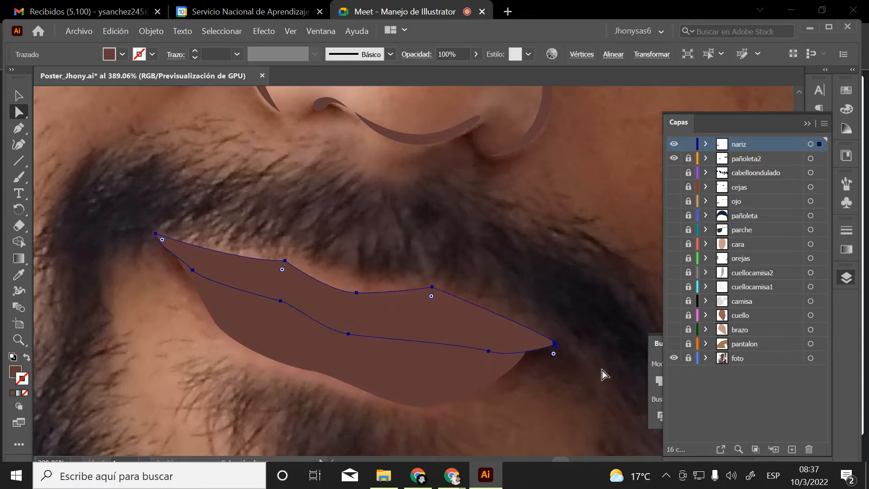
left_click(489, 353)
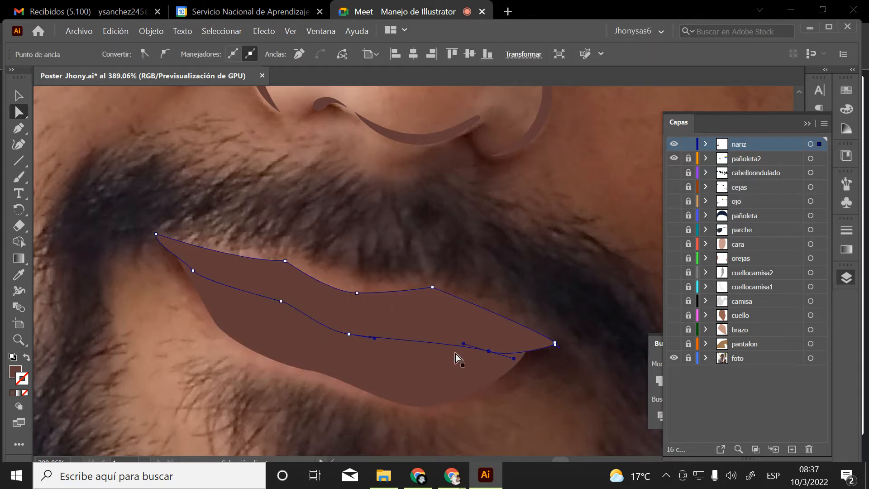
left_click(353, 224)
Try to move both lip shapes together off the mouth to the left of the face, and undo the move
key("ctrl+space")
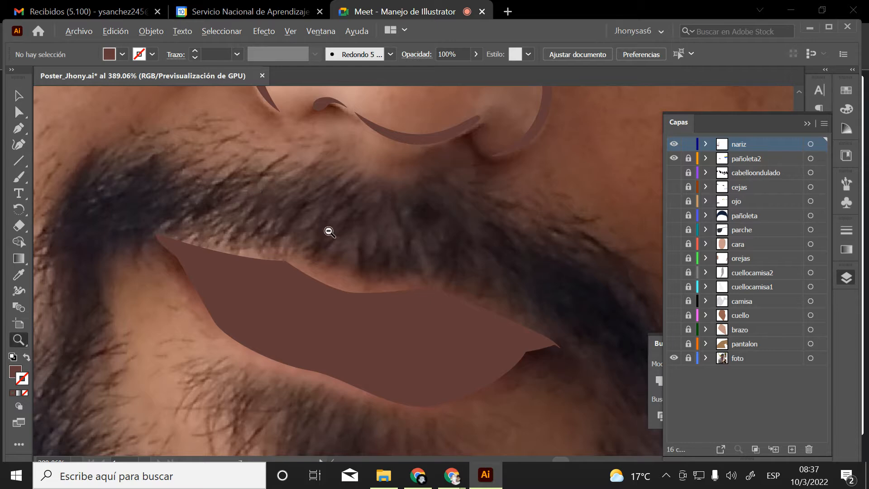
left_click(329, 231, "ctrl+alt")
left_click(347, 253, "ctrl+alt")
left_click(376, 280, "ctrl+alt")
left_click_drag(584, 334, 473, 340)
key("v")
left_click(393, 324)
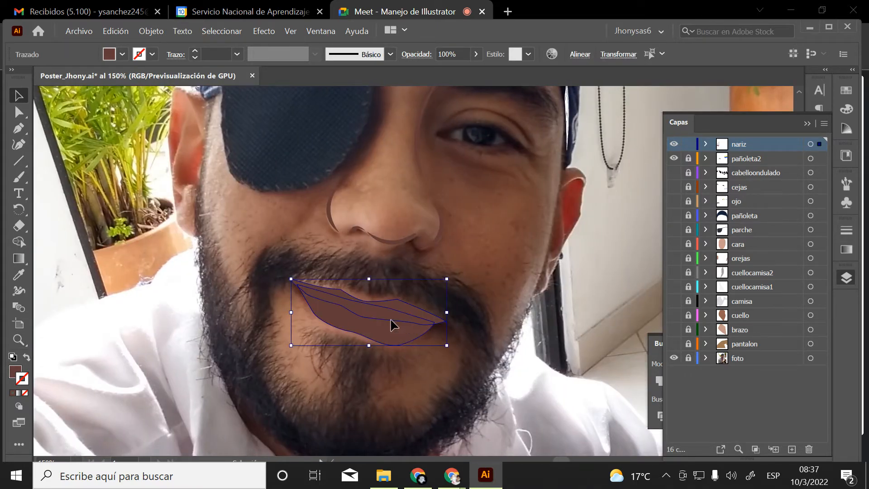
left_click_drag(394, 324, 212, 327)
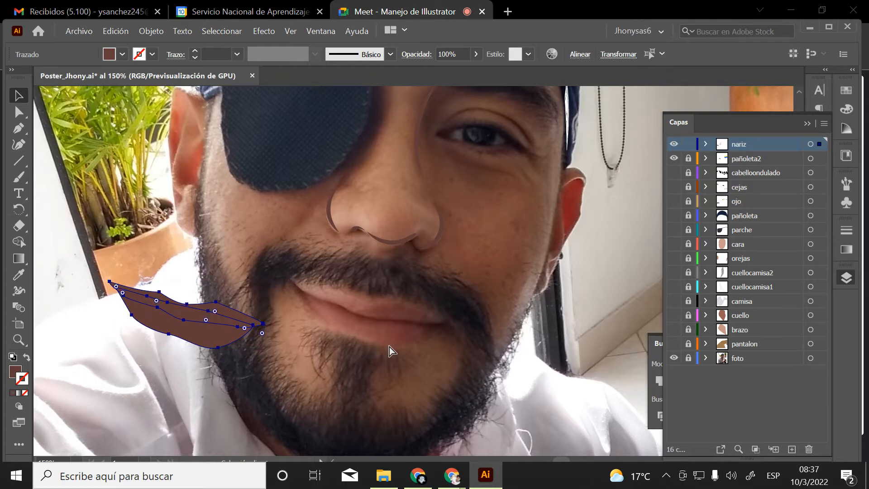
key("ctrl+z")
Draw a straight horizontal line on the empty canvas beside the artboard with the Line Segment tool, undoing the first slanted attempt
left_click_drag(658, 311, 176, 222)
left_click_drag(572, 356, 246, 225)
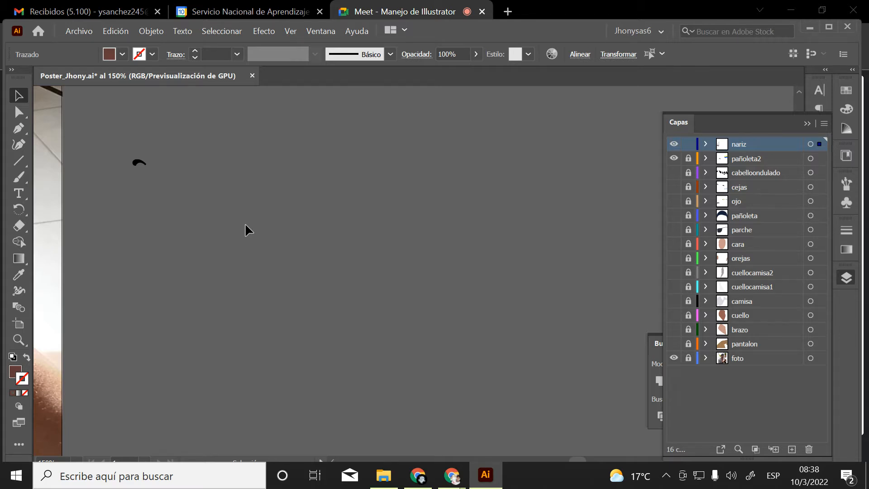
key("z")
left_click(401, 273)
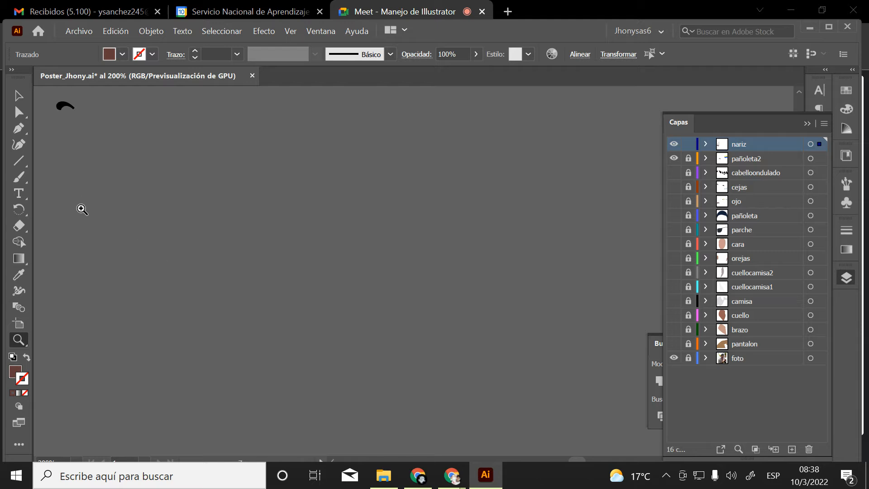
left_click(19, 160)
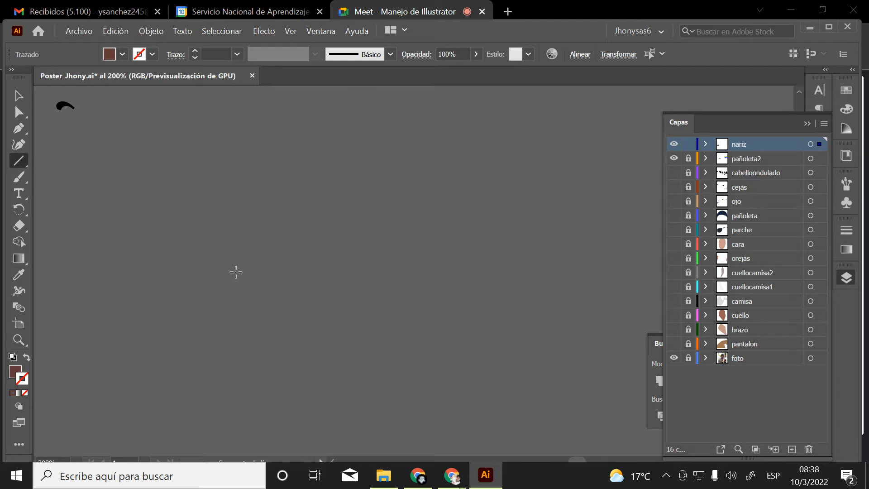
left_click_drag(275, 270, 509, 266)
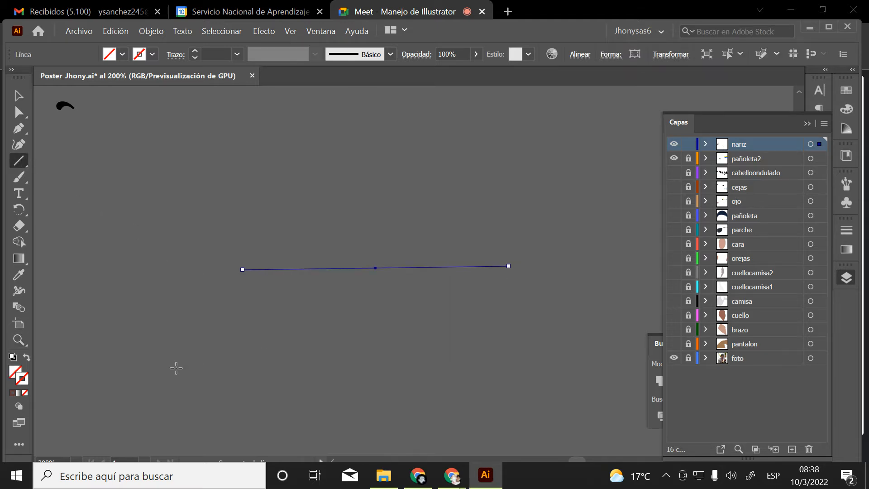
key("ctrl+z")
left_click_drag(212, 340, 473, 339)
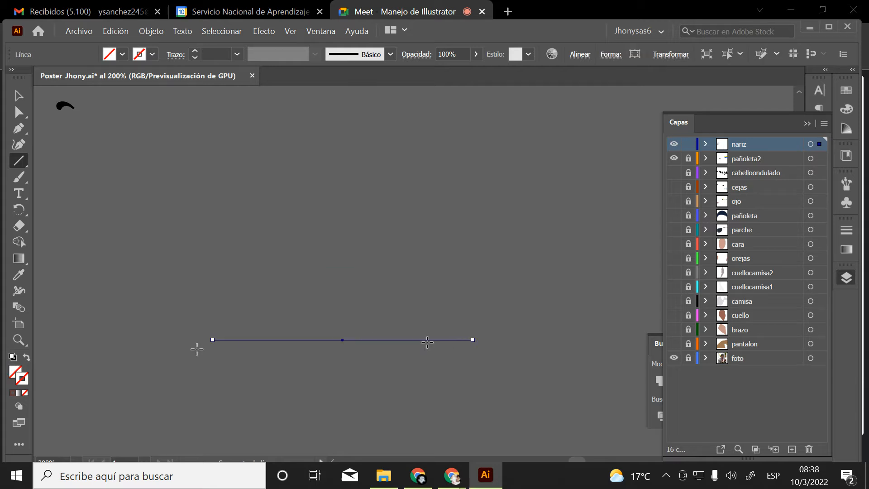
Give the line a pink stroke, F98C8C, and deselect it
double_click(21, 378)
left_click_drag(290, 170, 270, 161)
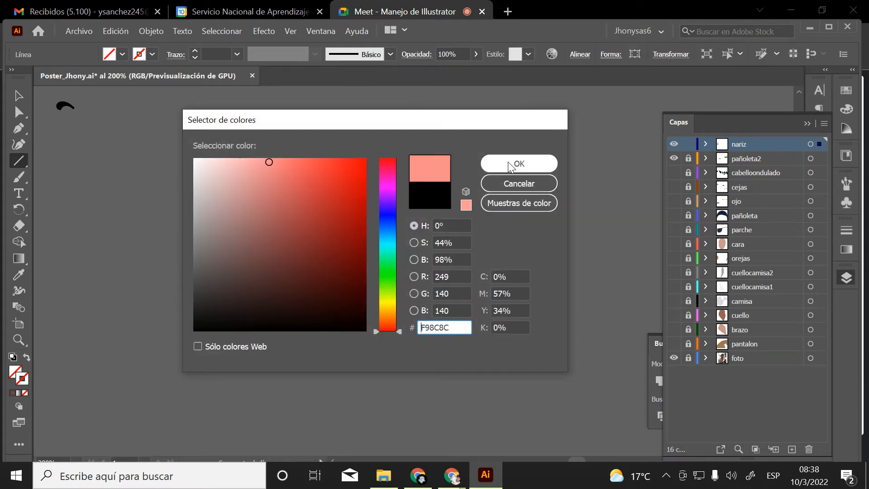
left_click(518, 162)
left_click(19, 95)
left_click(252, 194)
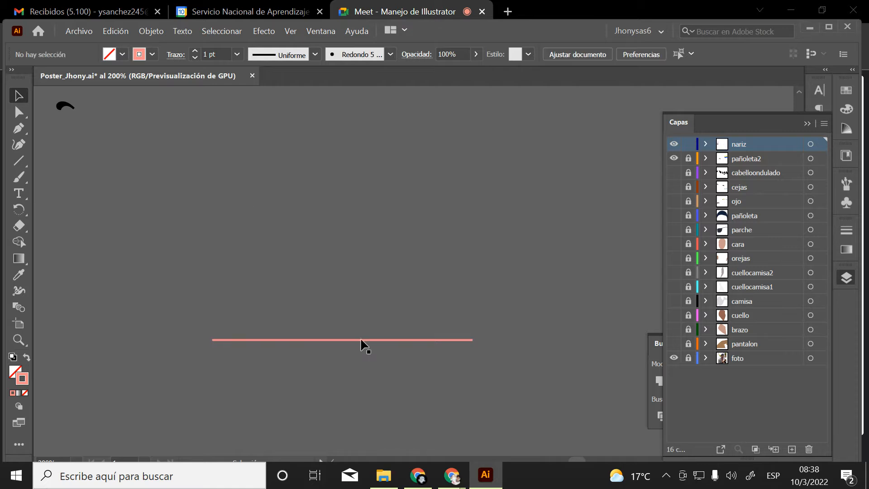
Move the pink line higher on the empty canvas
left_click_drag(355, 343, 369, 252)
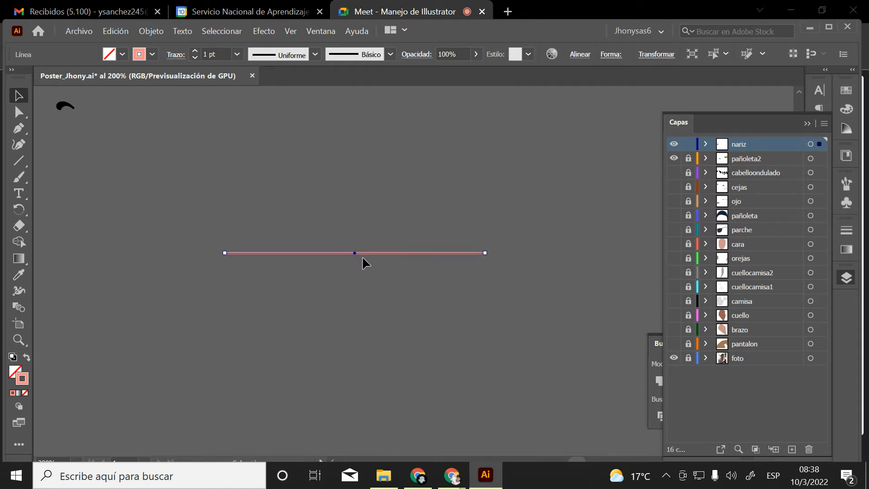
key("z")
left_click(417, 297)
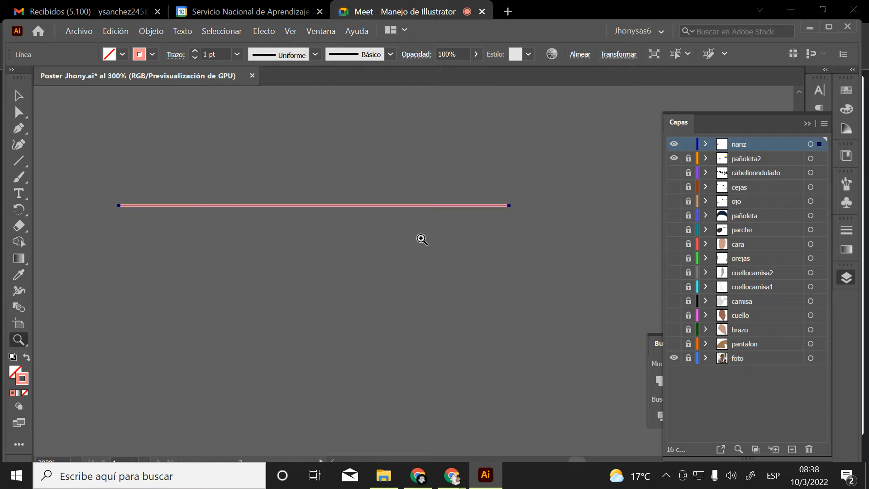
left_click_drag(421, 237, 458, 287)
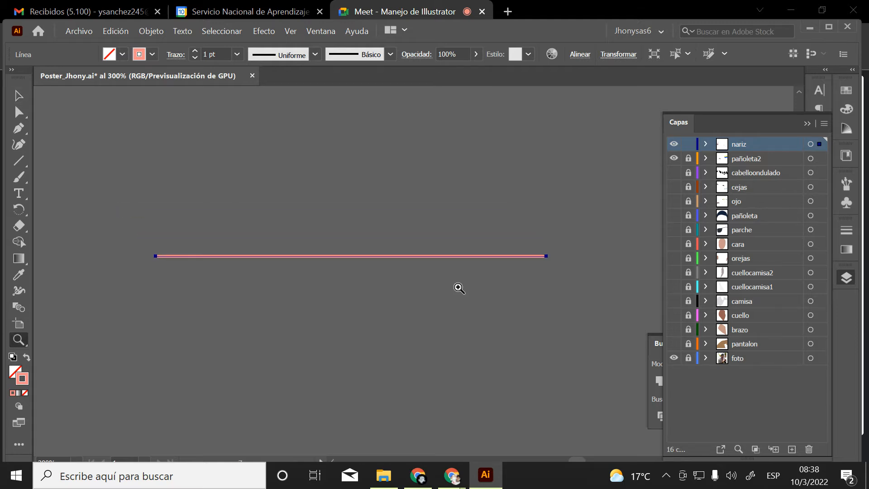
Draw a straight horizontal path with four anchors below the pink line using the Pen tool, and delete the original line
left_click(18, 128)
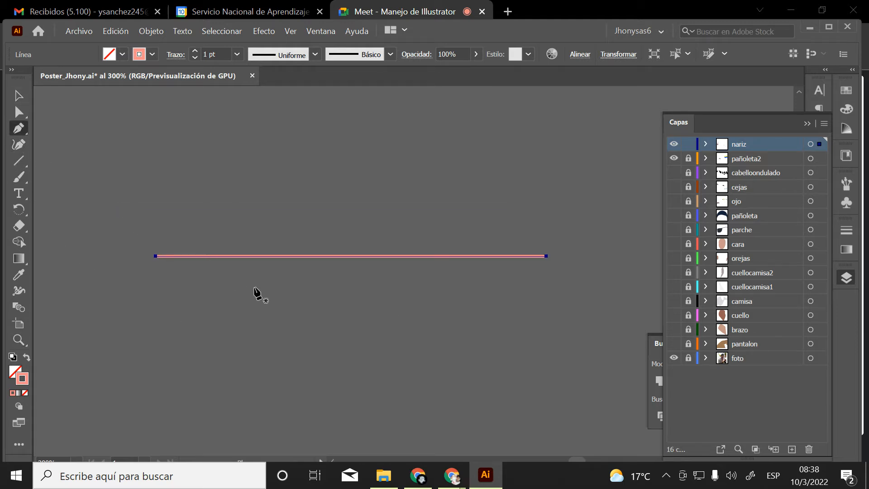
left_click(156, 333)
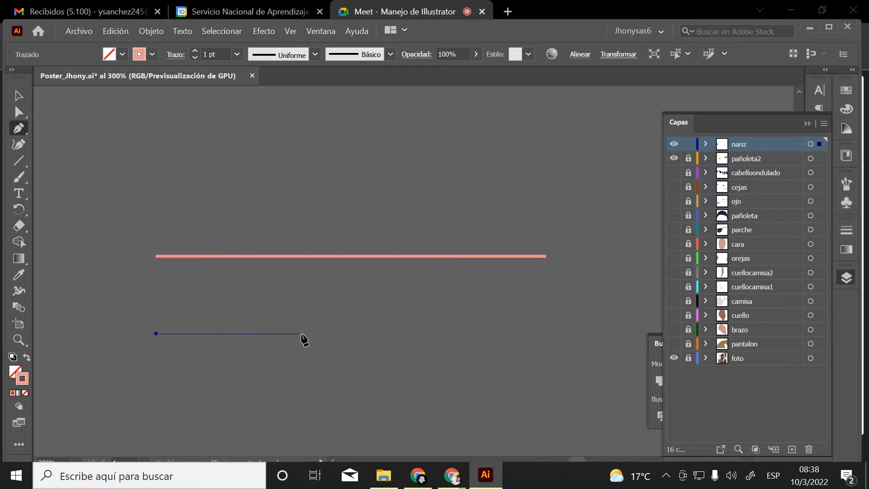
left_click(274, 333)
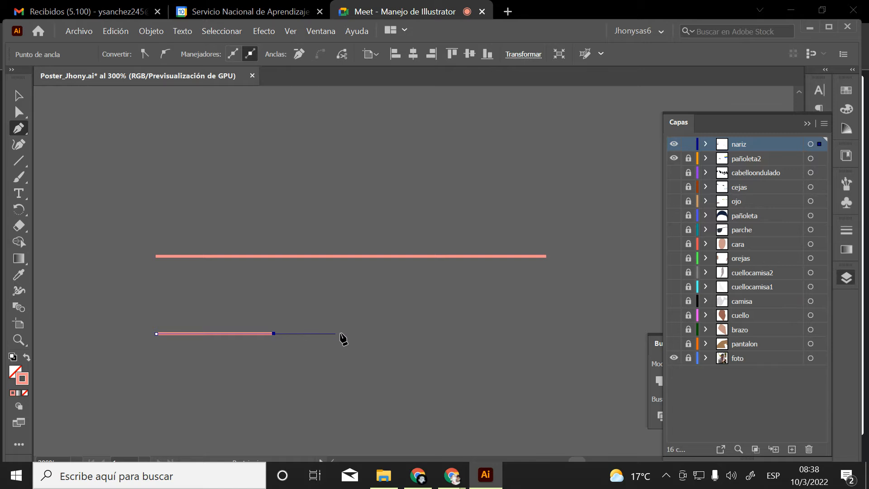
left_click(367, 333)
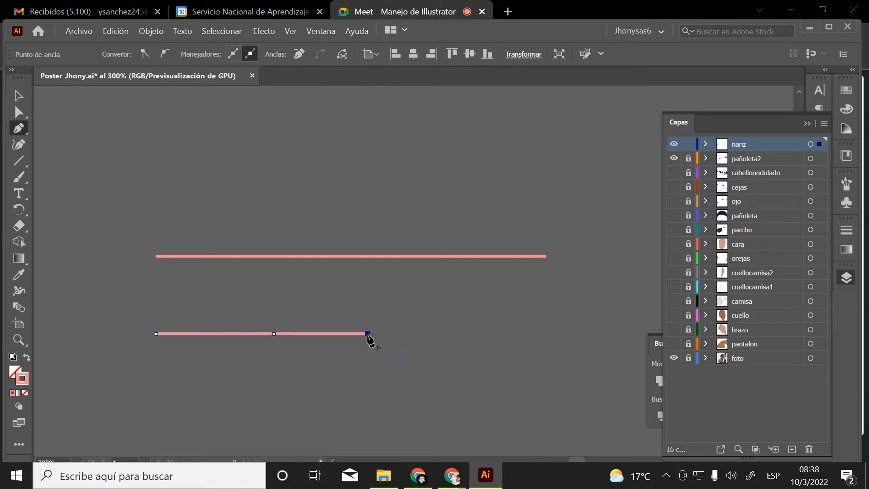
left_click(501, 334)
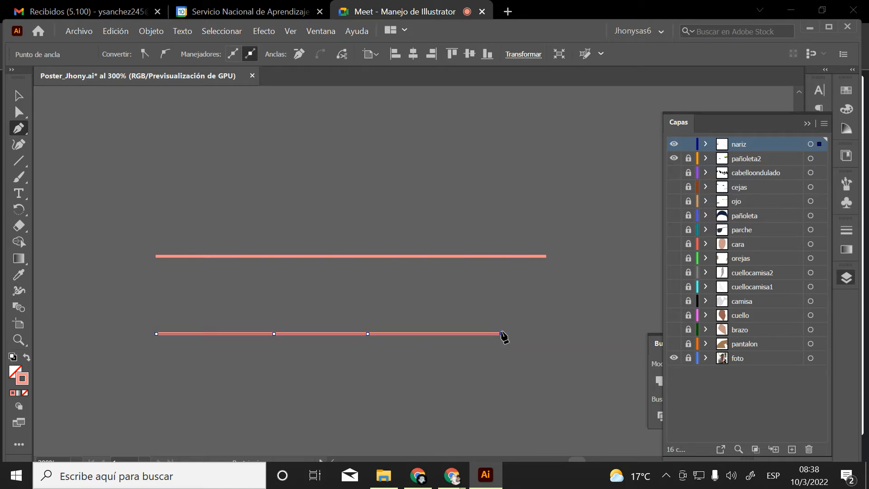
left_click(25, 96)
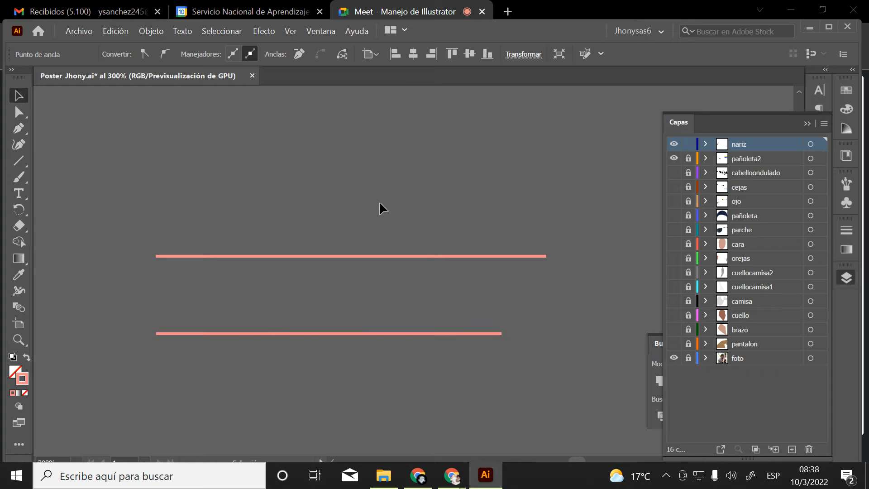
left_click_drag(380, 203, 430, 287)
key("Delete")
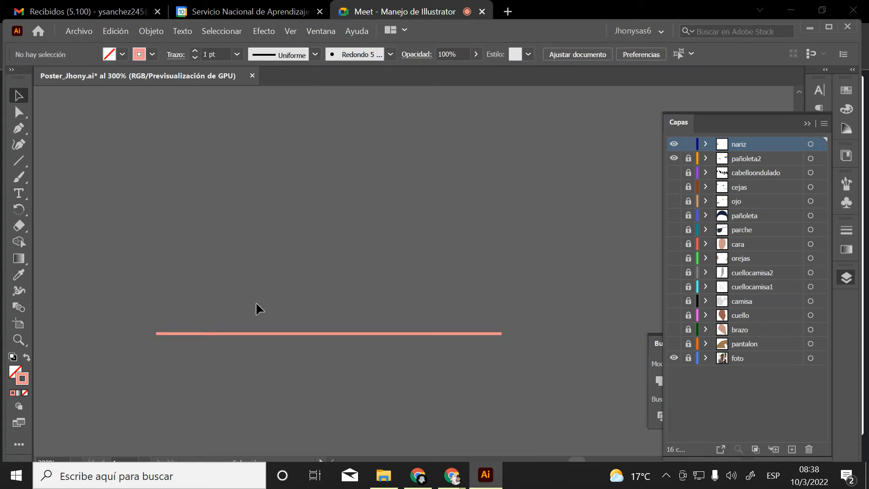
Bend the three segments of the straight path downward into shallow arcs with the Curvature tool
left_click_drag(256, 304, 342, 373)
left_click(20, 145)
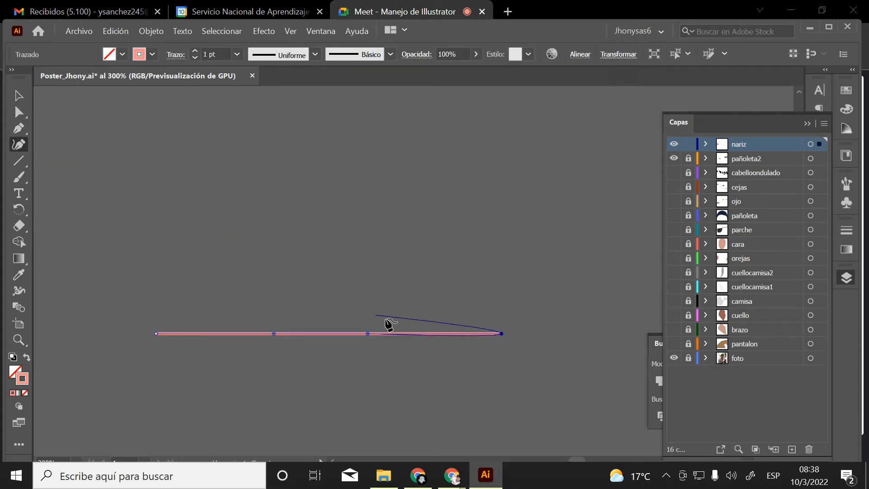
left_click_drag(317, 334, 317, 344)
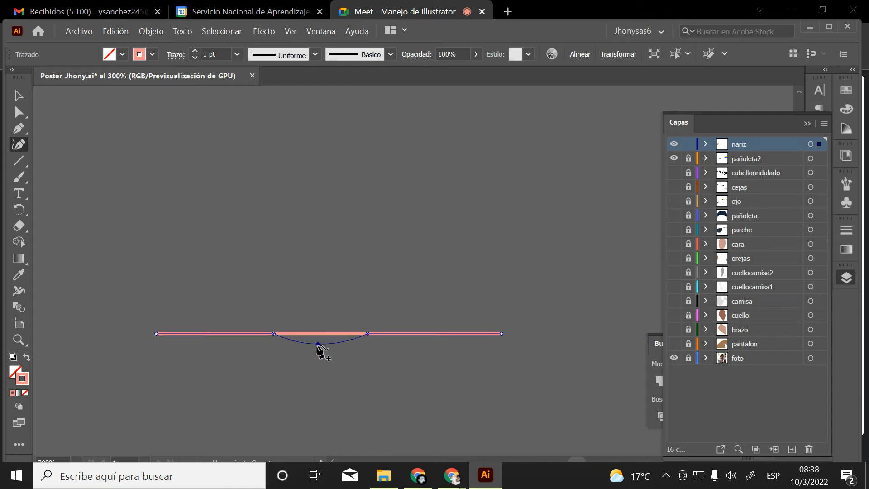
left_click_drag(200, 334, 202, 349)
left_click_drag(431, 335, 428, 348)
Try to lower both end anchors of the wavy path together
left_click(19, 112)
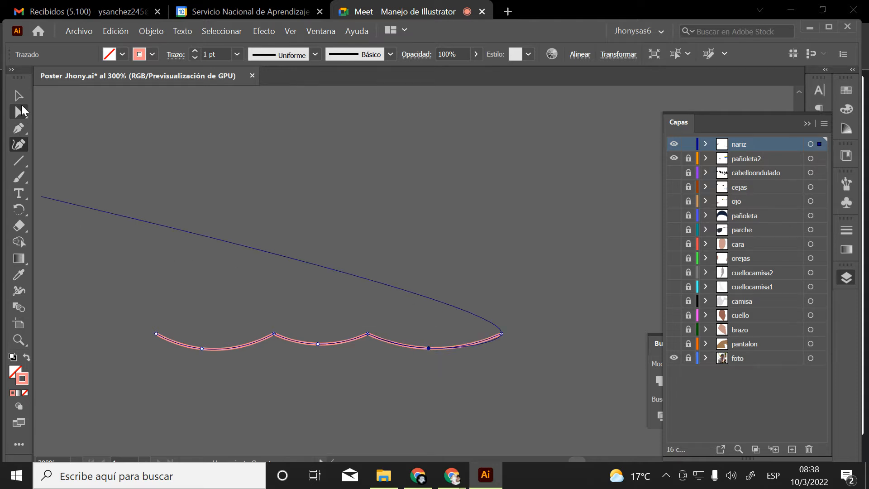
left_click(89, 292)
left_click_drag(176, 352, 176, 353)
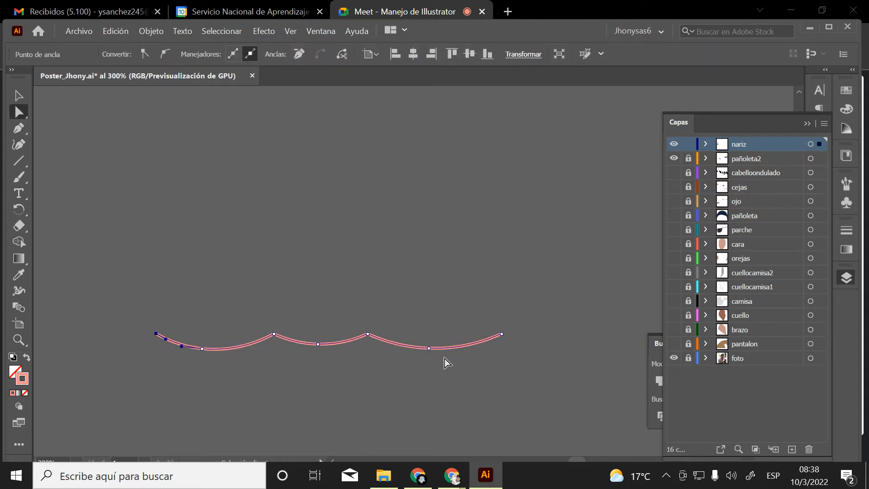
left_click(501, 334, "shift")
key("Down")
key("Down")
key("Down")
key("Down")
key("Down")
key("Down")
key("Down")
key("Down")
key("Down")
key("Down")
key("Down")
key("Down")
key("Down")
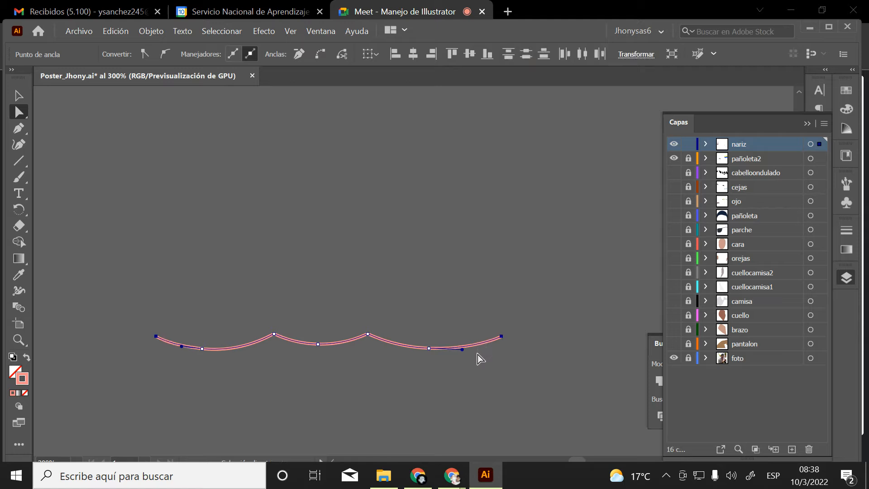
Undo the lowering of the end anchors and the bending of the three segments
key("ctrl+z")
key("ctrl+z")
key("ctrl+z")
key("ctrl+z")
key("ctrl+z")
key("ctrl+z")
key("ctrl+z")
key("ctrl+z")
key("ctrl+z")
key("ctrl+z")
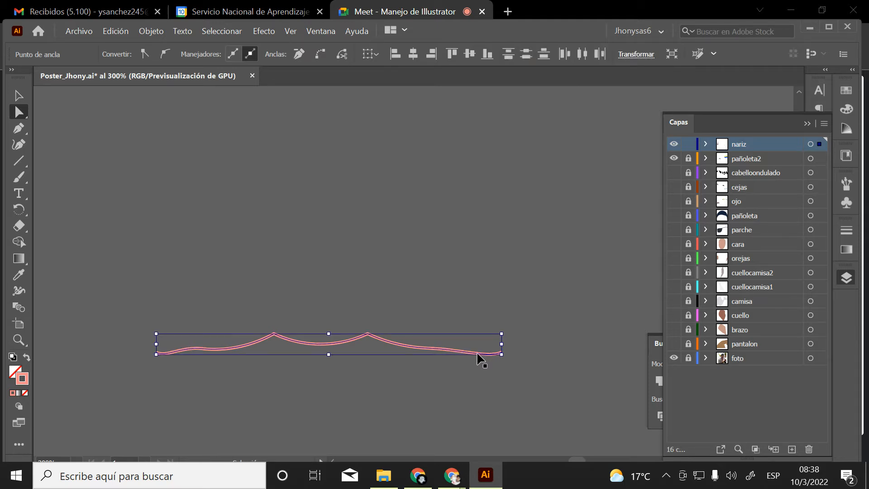
key("ctrl+z")
key("ctrl+z")
key("ctrl+z")
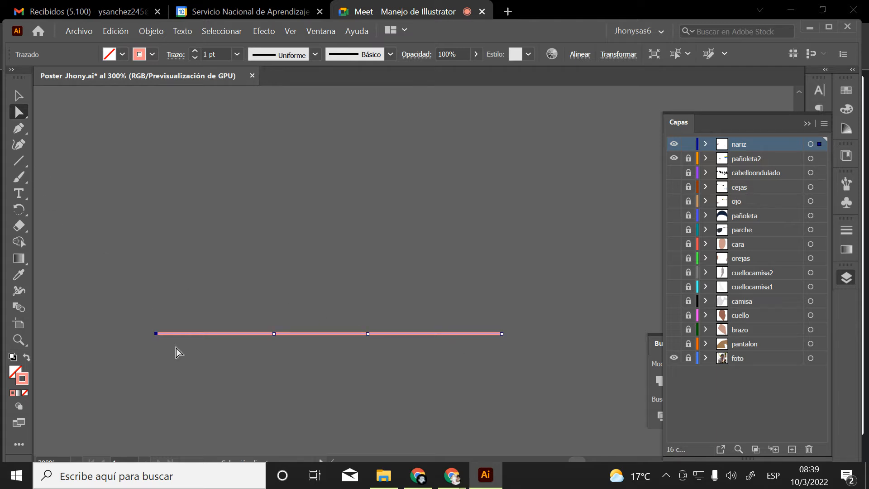
Lower both end anchors of the straight path together, well below its two middle anchors, and deselect the path
left_click(501, 334, "shift")
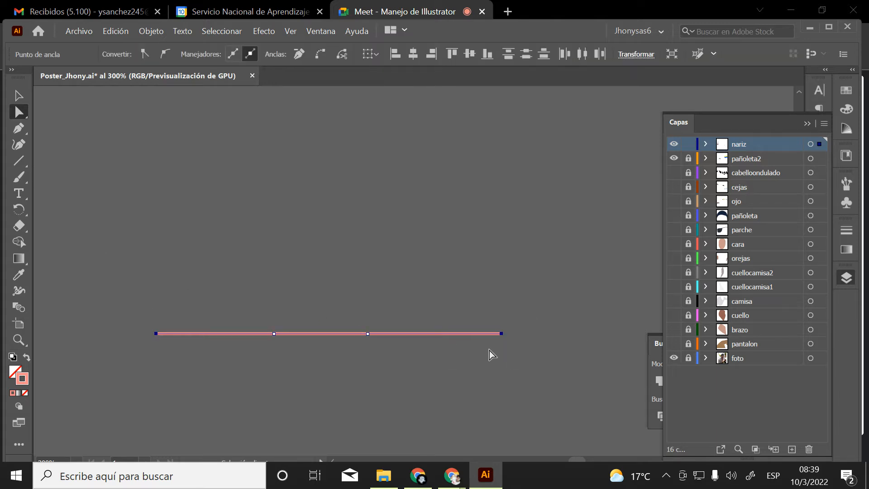
key("Down")
key("Down")
key("Down")
key("Down")
key("Down")
key("Down")
key("Down")
key("Down")
key("Down")
key("Down")
key("Down")
key("Down")
key("Down")
key("Down")
key("Down")
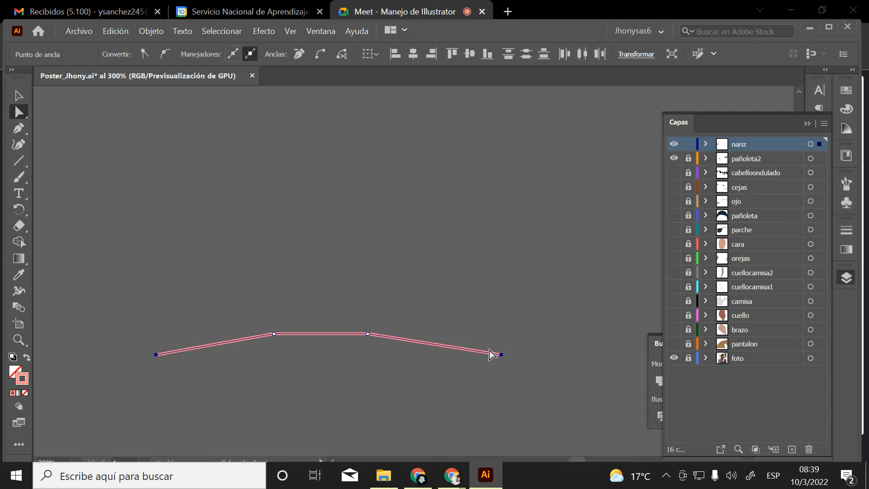
key("Down")
key("Down")
key("Down")
key("Down")
key("Down")
key("Down")
key("Down")
key("Down")
key("Down")
key("Down")
left_click(471, 318)
Bend the middle and both outer segments of the path slightly downward with the Curvature tool to form an upper-lip curve
scroll(421, 374, "down", 2)
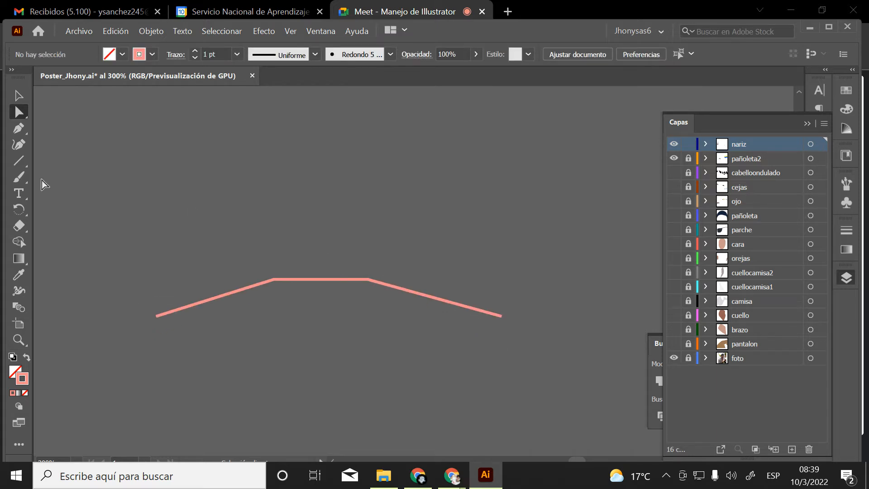
left_click(18, 144)
left_click(317, 280)
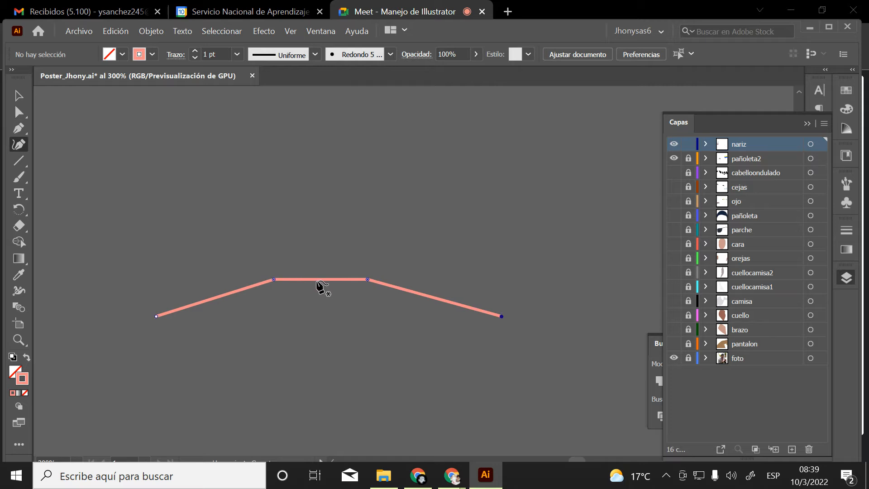
left_click_drag(320, 280, 319, 289)
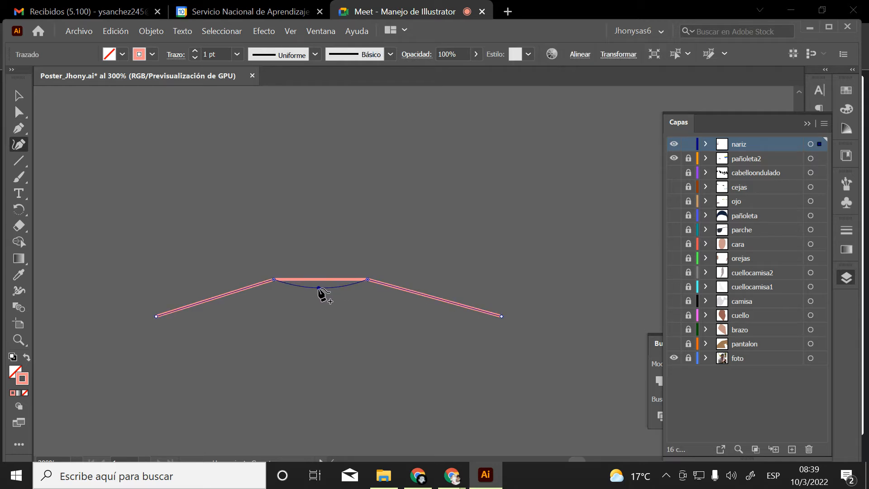
left_click(210, 299)
left_click_drag(211, 299, 207, 306)
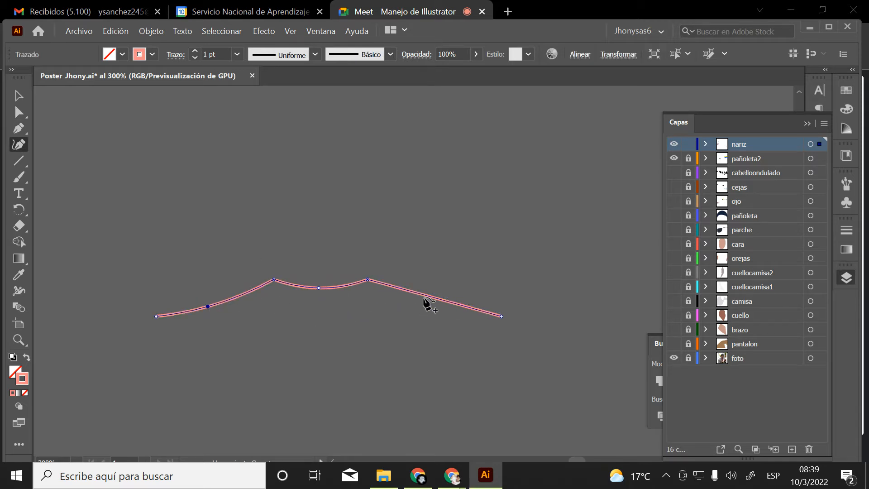
left_click_drag(428, 302, 423, 311)
left_click(19, 96)
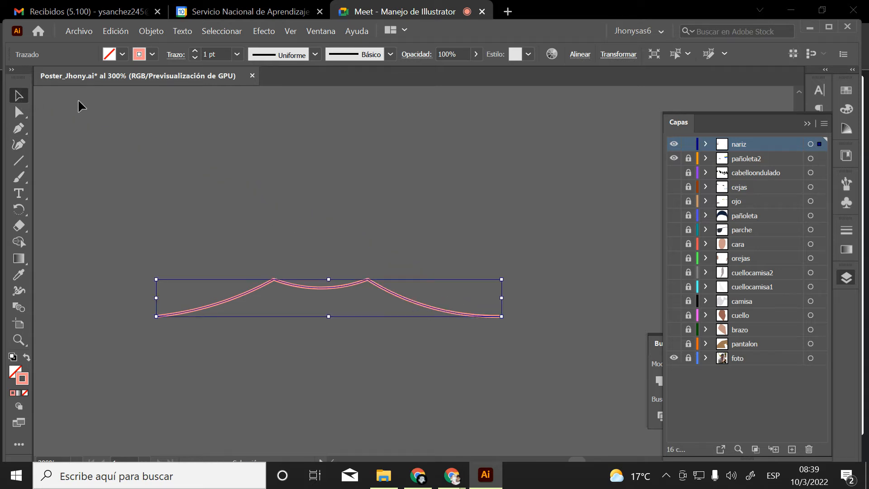
left_click(79, 105)
Apply the lens-shaped width profile, tapered at both ends, to the curved path and set its stroke weight to 13 pt
left_click(355, 284)
left_click(289, 55)
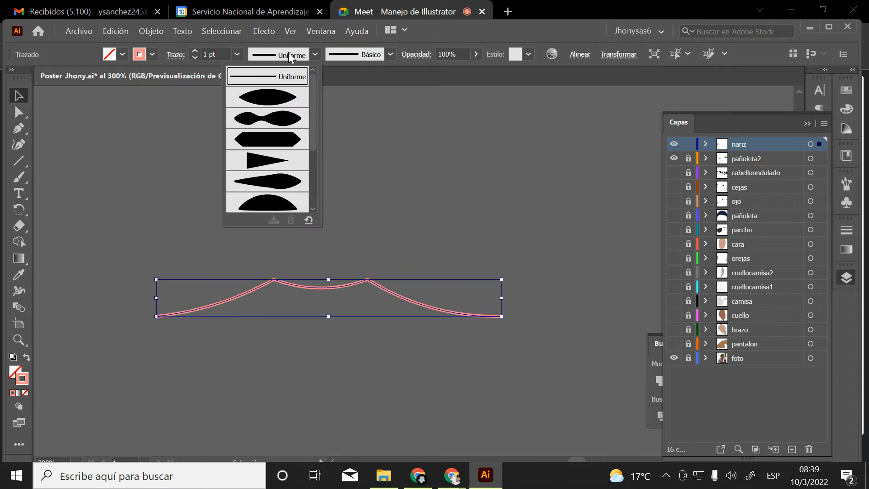
left_click(265, 102)
left_click(195, 51)
left_click(195, 51)
left_click(194, 51)
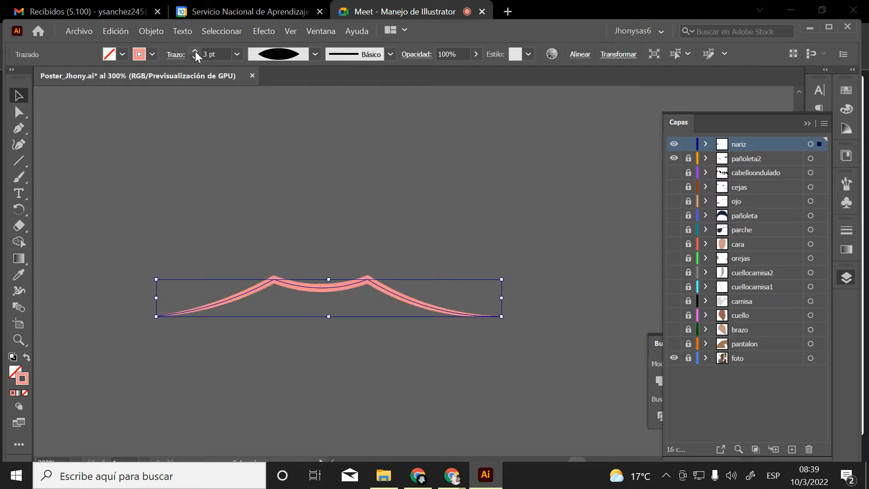
left_click(195, 51)
left_click(195, 51)
left_click(194, 51)
left_click(194, 50)
left_click(194, 50)
left_click(195, 51)
left_click(195, 50)
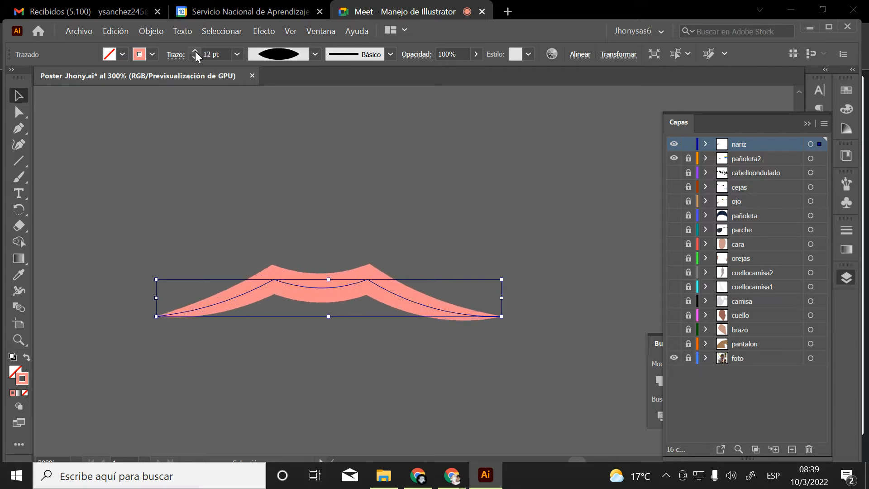
left_click(195, 50)
left_click(195, 50)
left_click(253, 169)
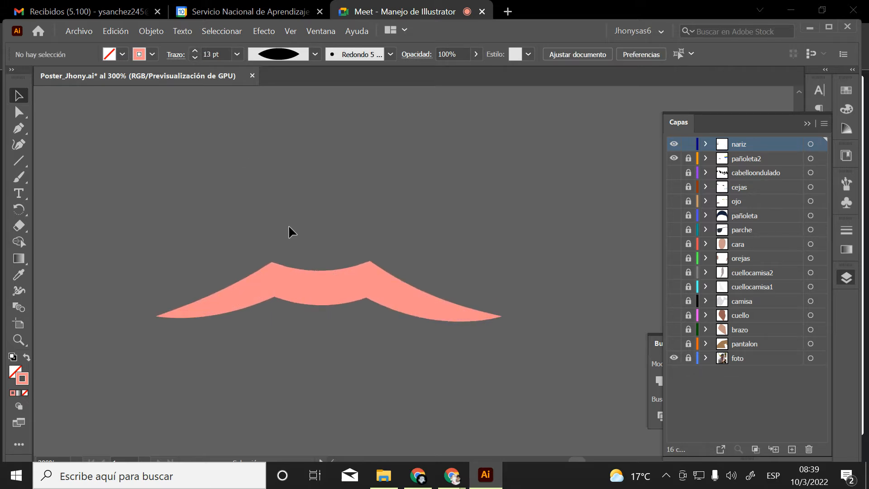
Draw an open four-anchor lower-lip path with the Pen tool, from the upper lip's left tip, below it, to its right tip
left_click(19, 130)
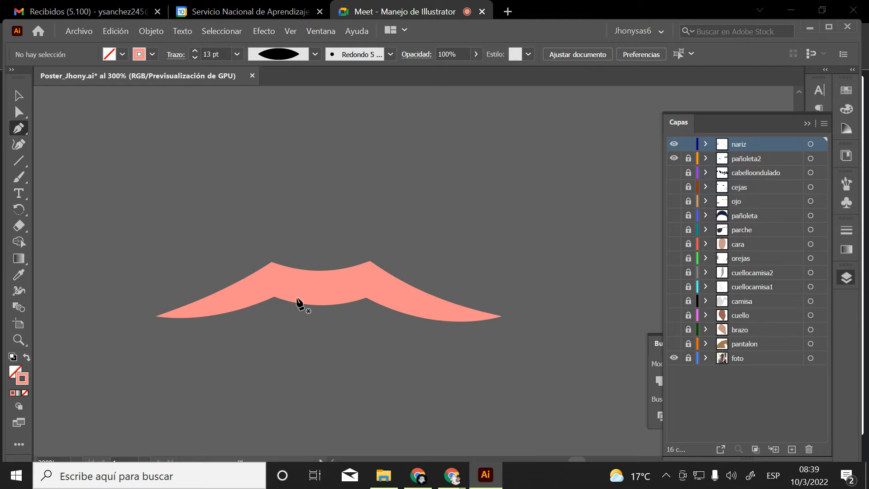
left_click(160, 315)
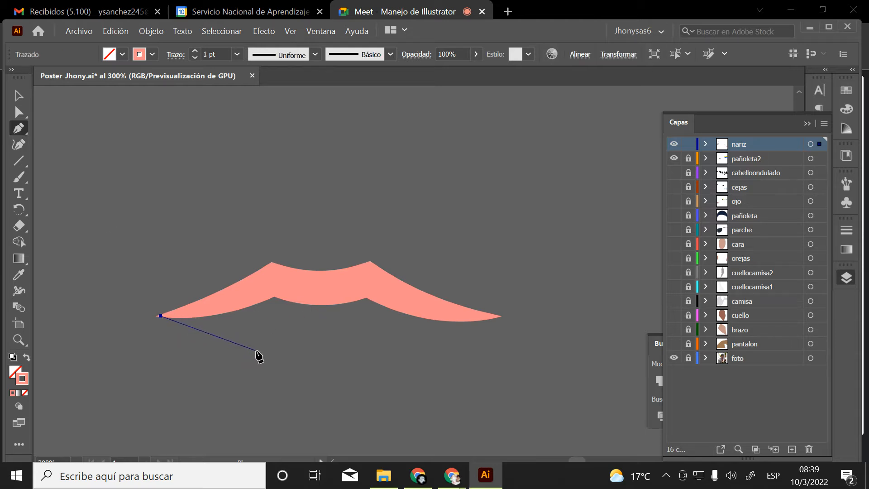
left_click(257, 350)
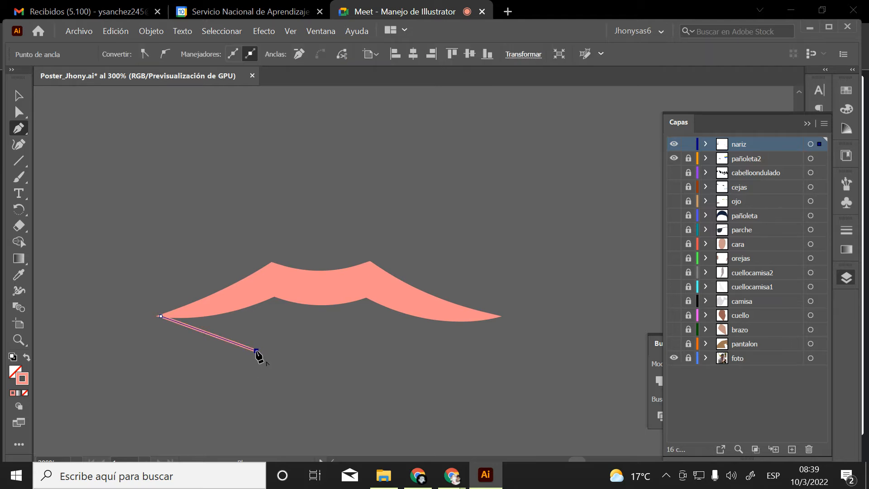
left_click(397, 350)
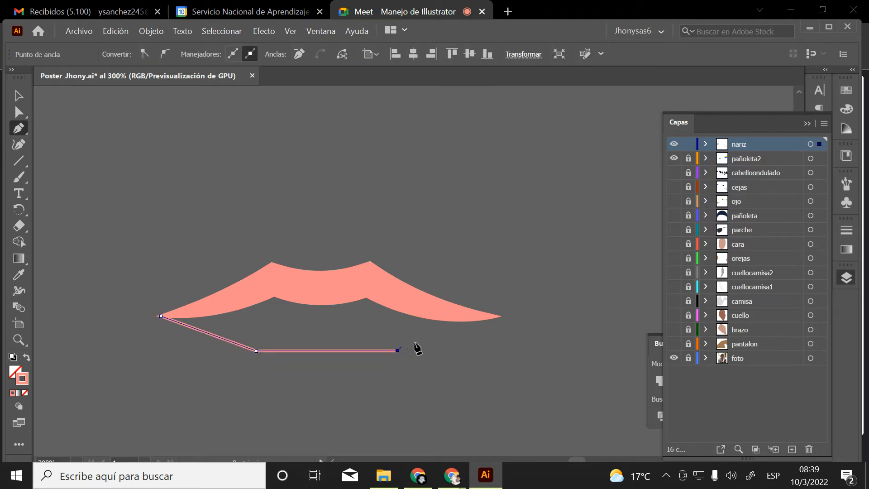
left_click(497, 316)
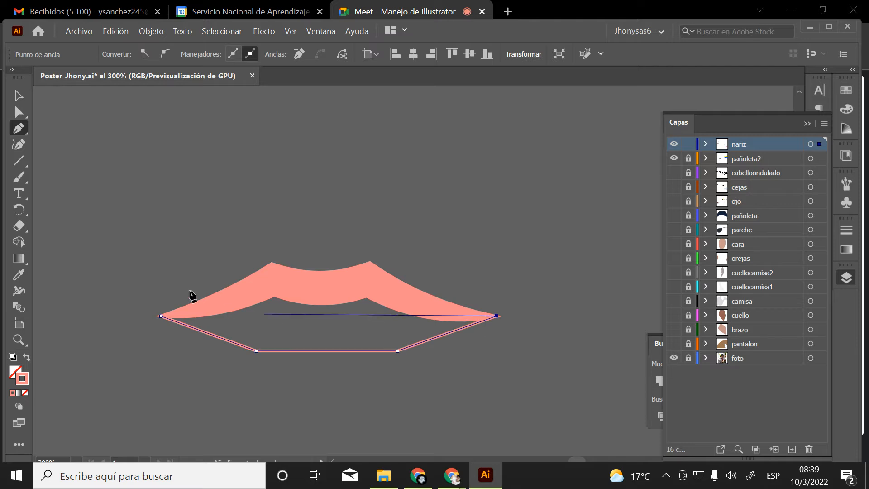
Nudge the lower-lip path's bottom-right anchor slightly to the left
left_click(20, 112)
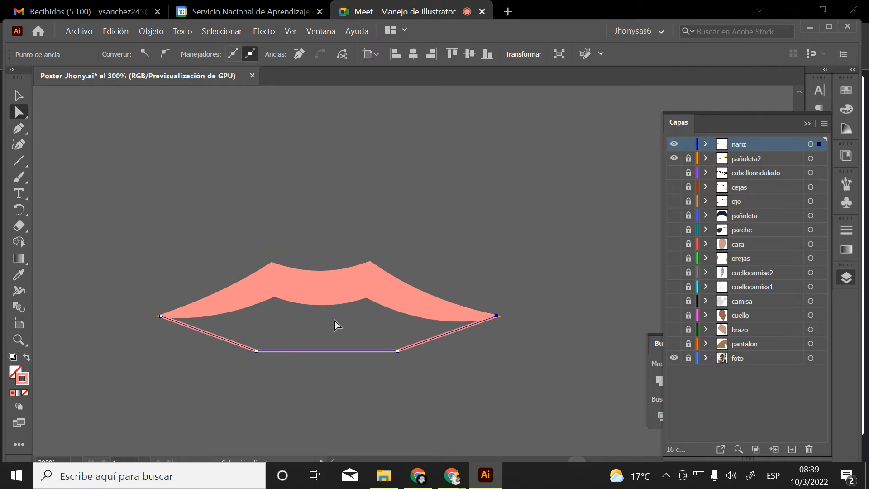
left_click(397, 351)
key("Left")
key("Left")
key("Left")
key("Left")
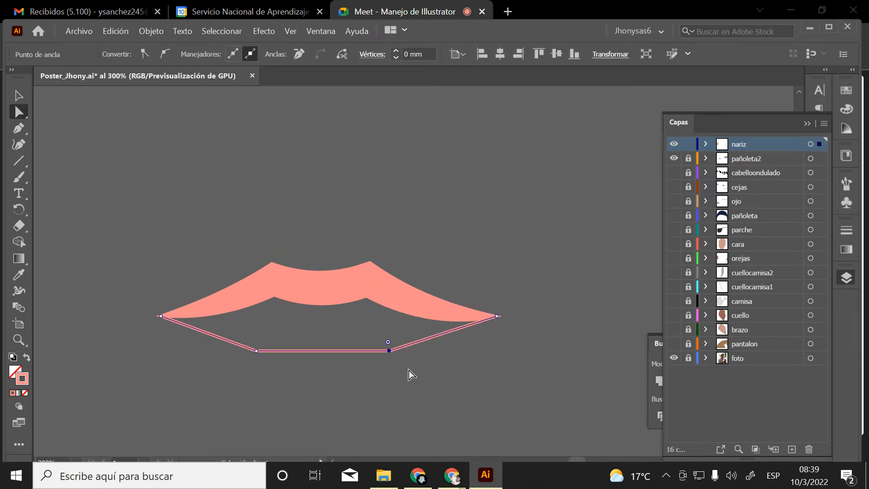
Nudge the lower-lip path's bottom-left anchor slightly to the right
left_click(259, 354)
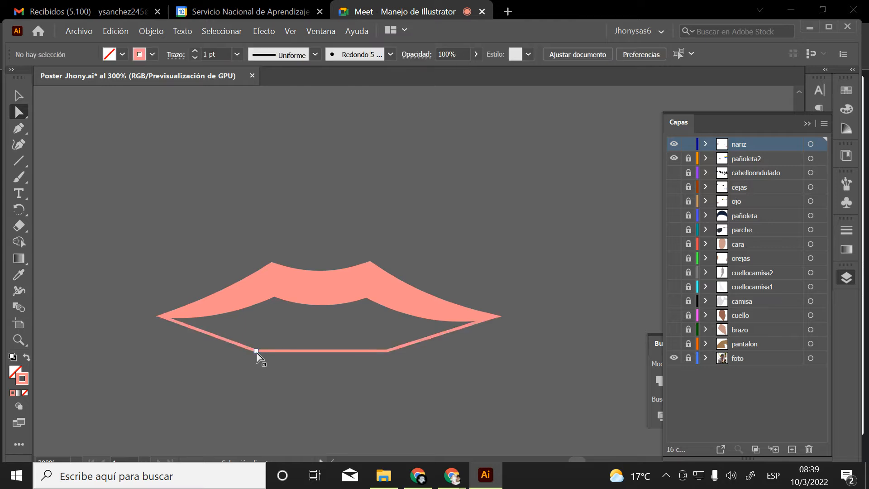
left_click(256, 352)
left_click(339, 356)
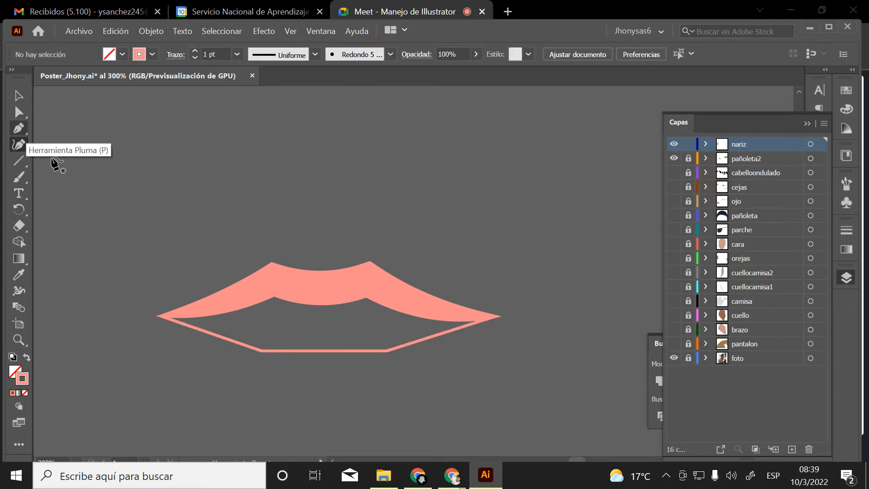
Convert both bottom anchors of the lower-lip path to smooth points and add a middle anchor between them with the Curvature tool
left_click(18, 144)
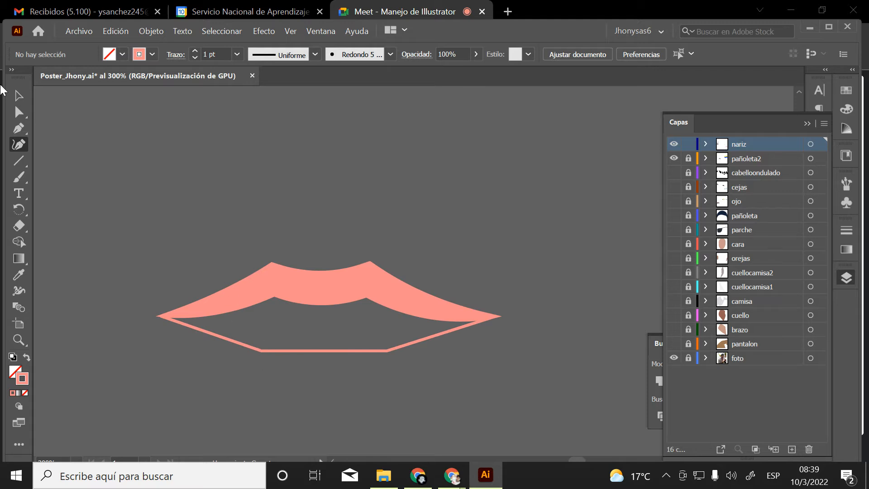
left_click(18, 112)
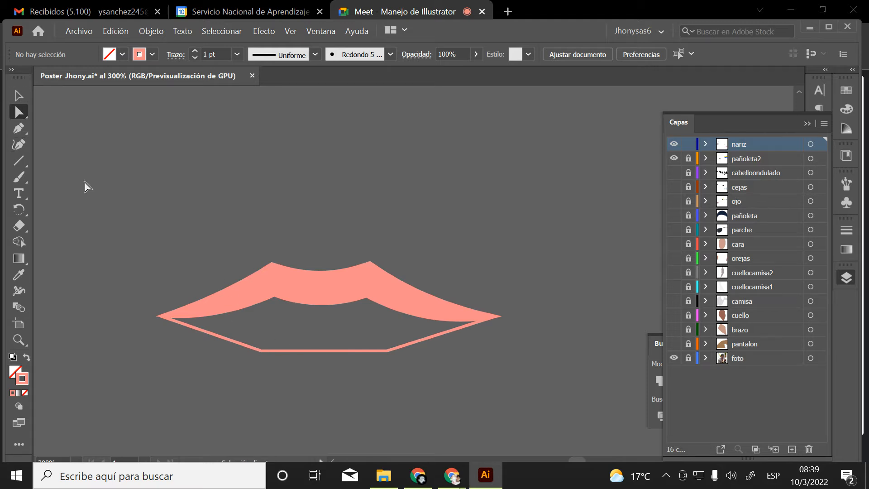
left_click(277, 348)
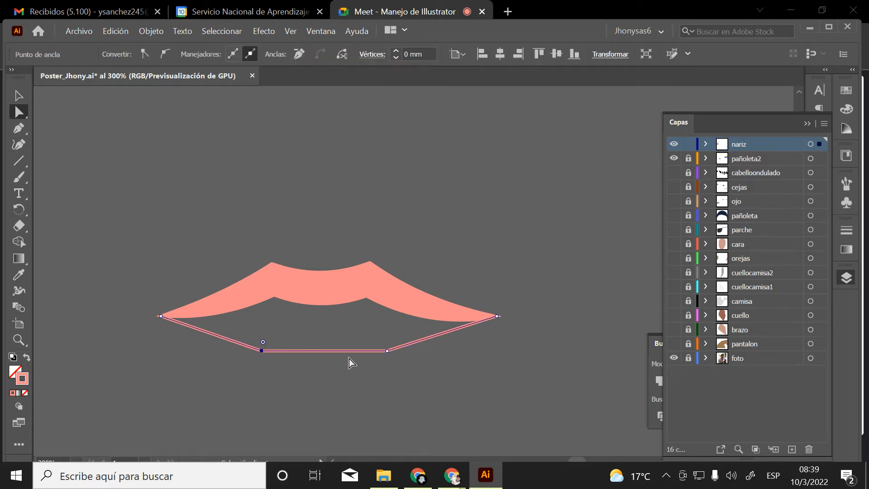
left_click(387, 350, "shift")
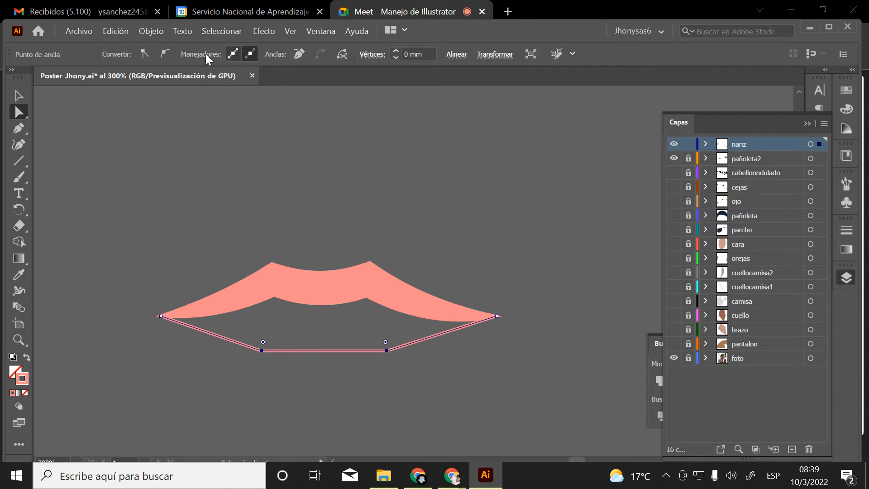
left_click(165, 54)
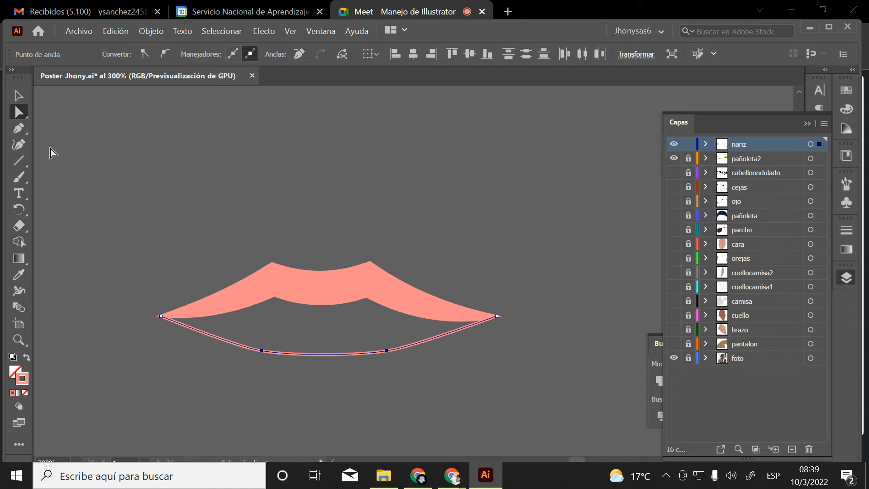
left_click(18, 144)
left_click(321, 352)
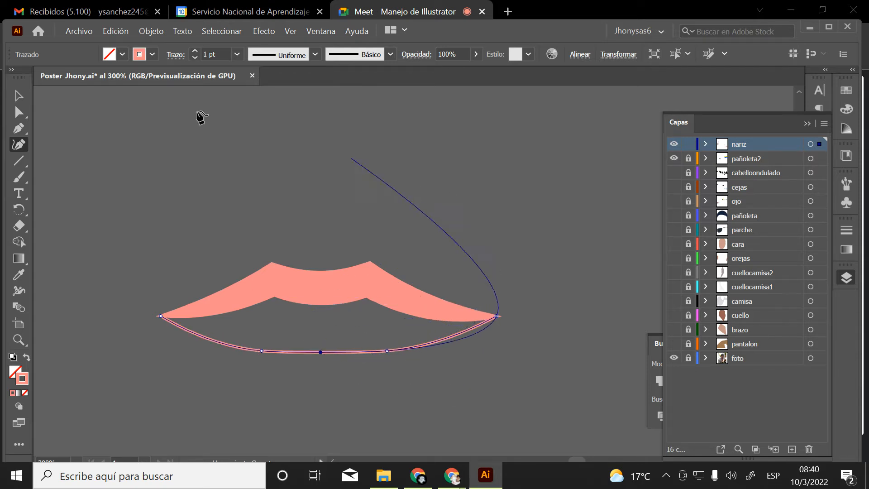
Apply the lens-shaped width profile, tapered at both ends, to the lower-lip path and set its stroke weight to 17 pt
left_click(19, 95)
left_click(176, 149)
left_click(299, 351)
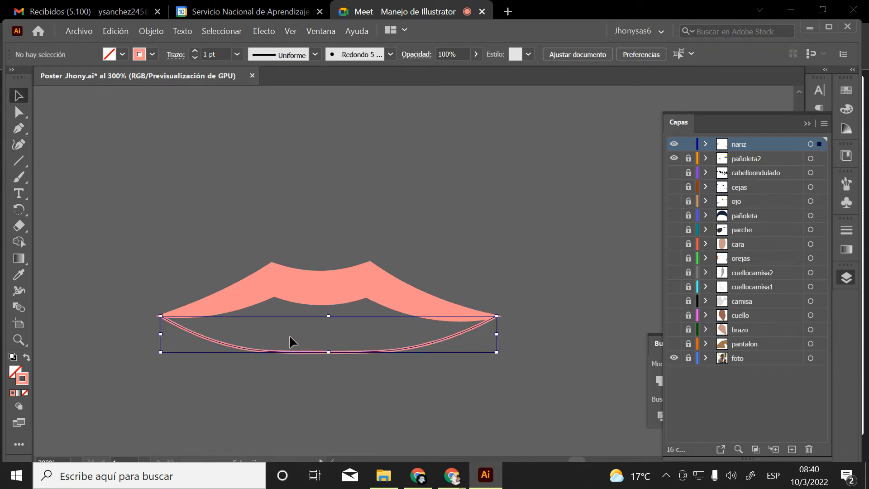
left_click(284, 58)
left_click(270, 102)
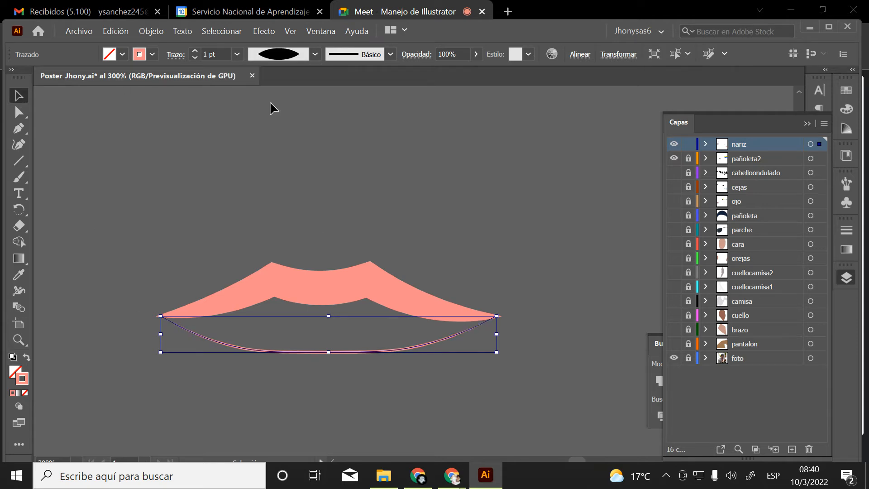
left_click(194, 51)
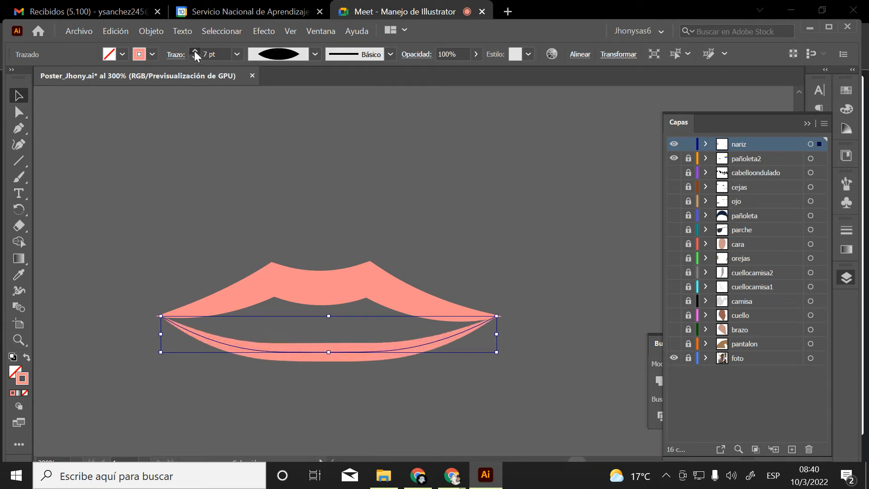
left_click(194, 51)
left_click(194, 51)
left_click(194, 51)
left_click(282, 132)
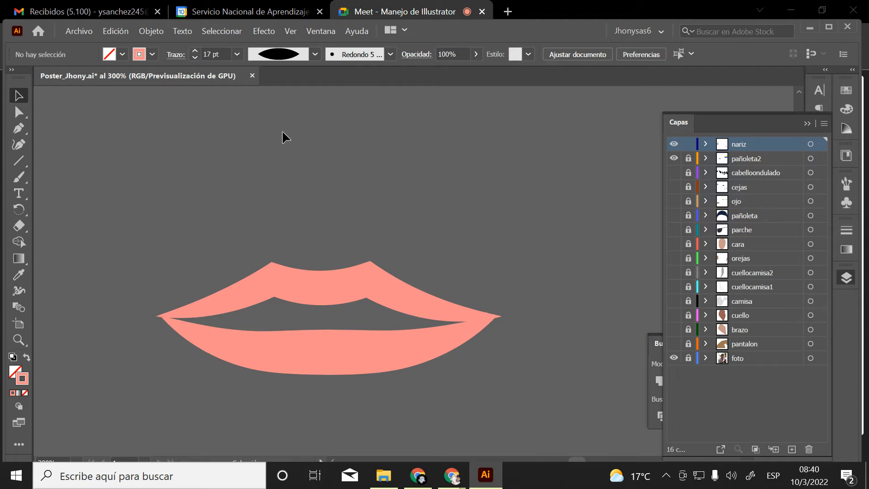
left_click(386, 351)
left_click(358, 282)
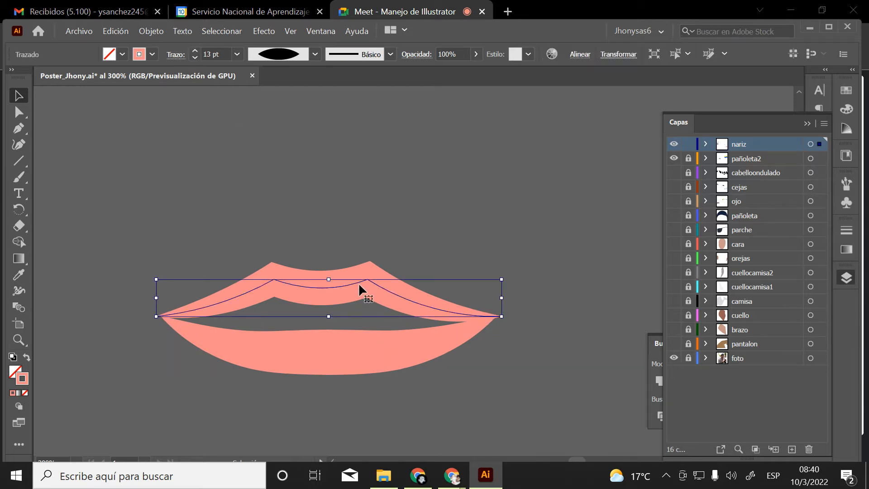
left_click(406, 221)
left_click_drag(262, 255, 426, 348)
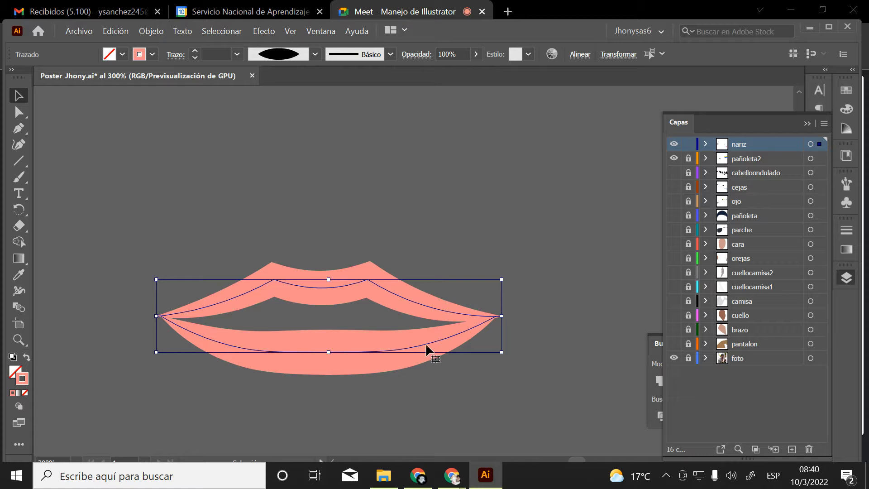
Draw a half-lip's curved upper edge with the Pen tool in empty space right of the lips, ending in a sharp left tip
scroll(425, 344, "right", 10)
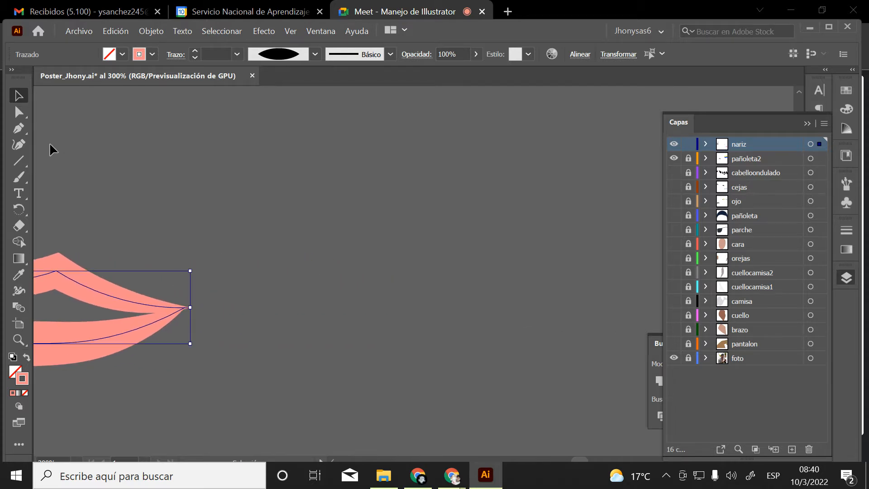
left_click(19, 129)
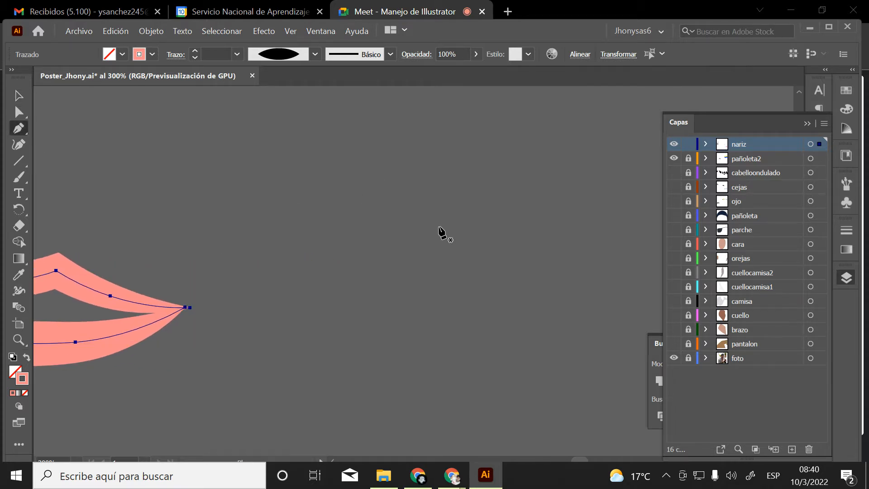
left_click(510, 247)
left_click_drag(477, 223, 457, 206)
key("ctrl+z")
left_click_drag(395, 236, 378, 248)
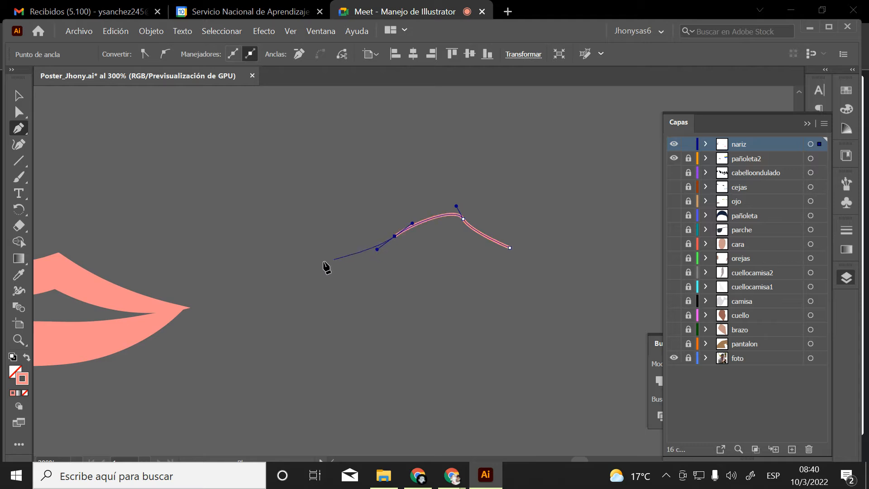
left_click_drag(268, 268, 243, 266)
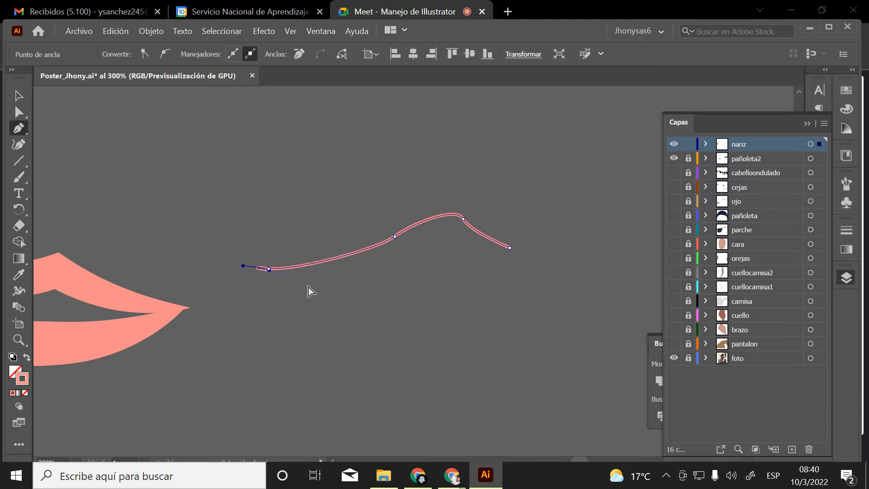
left_click(269, 269)
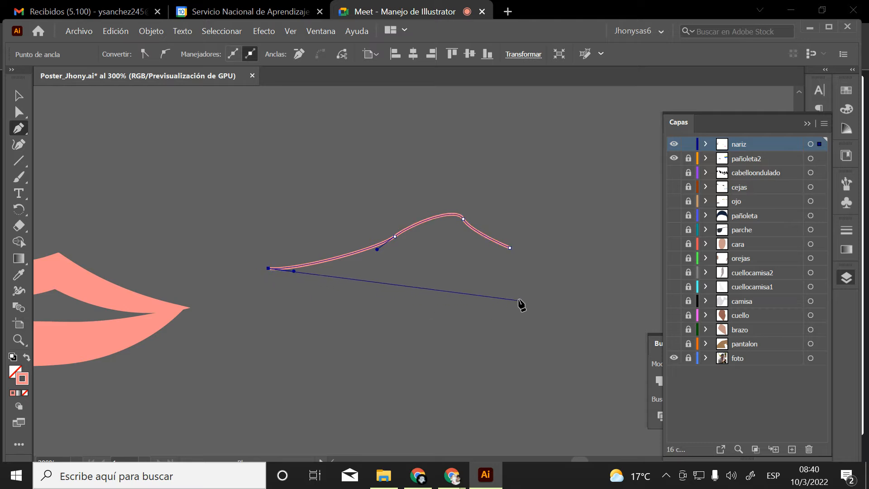
Draw the half-lip's curved lower edge from the left tip to below the starting anchor and close the path with a straight vertical side
left_click_drag(421, 288, 453, 281)
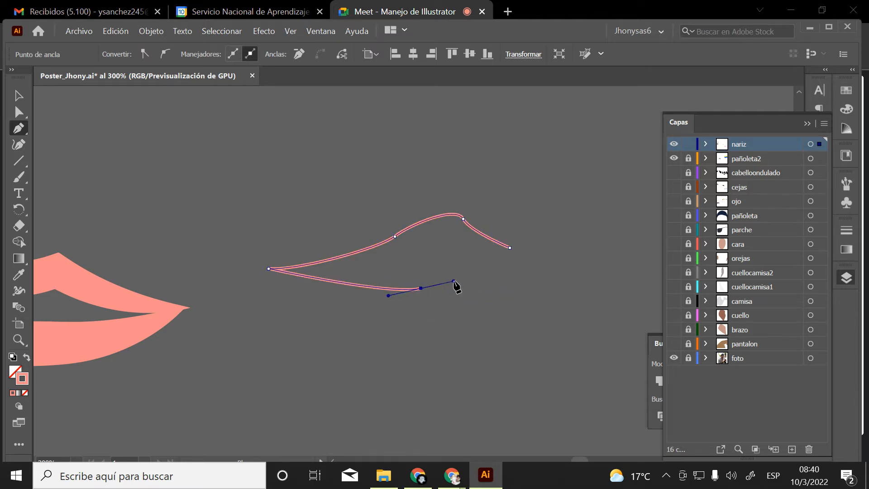
left_click(421, 288)
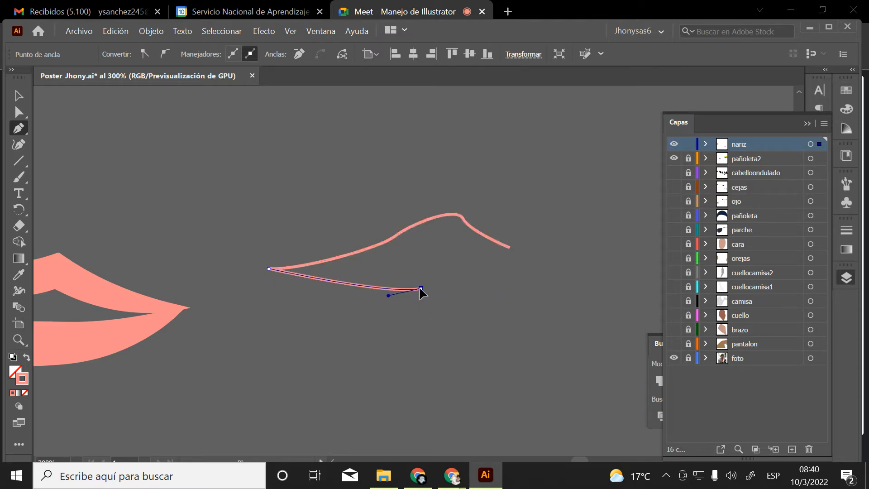
left_click_drag(511, 296, 545, 291)
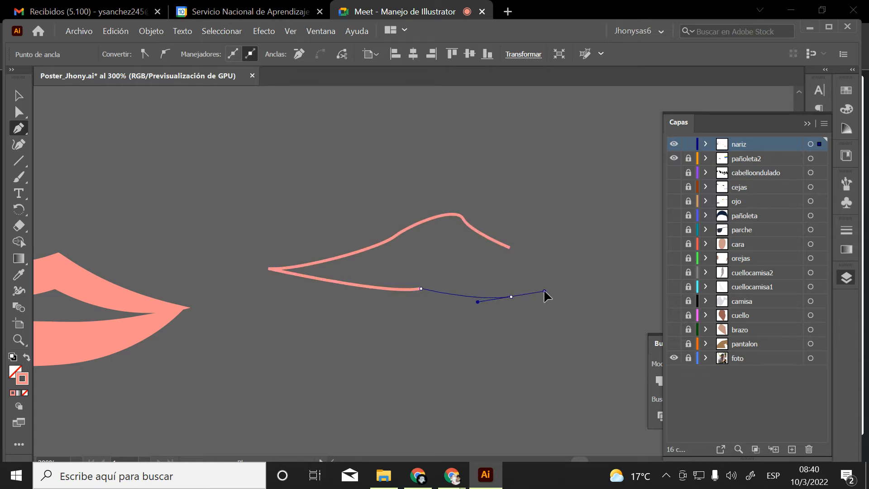
left_click(511, 297)
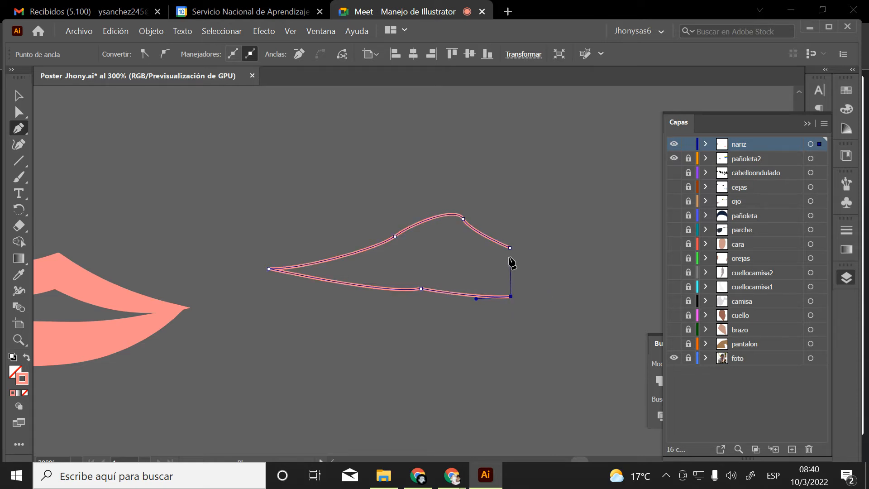
left_click(510, 248)
Smooth the half-lip's upper edge by adjusting the two middle anchors and their handles with the Direct Selection tool
key("a")
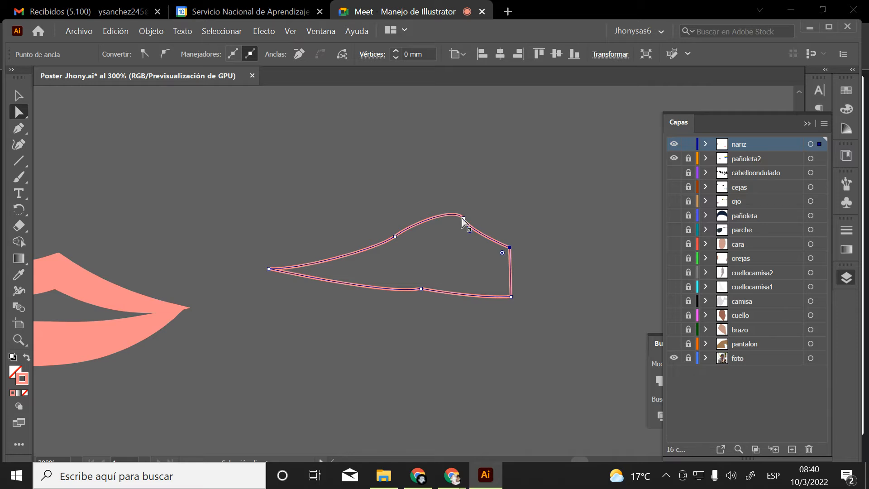
mouse_move(471, 231)
left_mouse_down()
mouse_move(482, 228)
mouse_move(463, 224)
left_mouse_up()
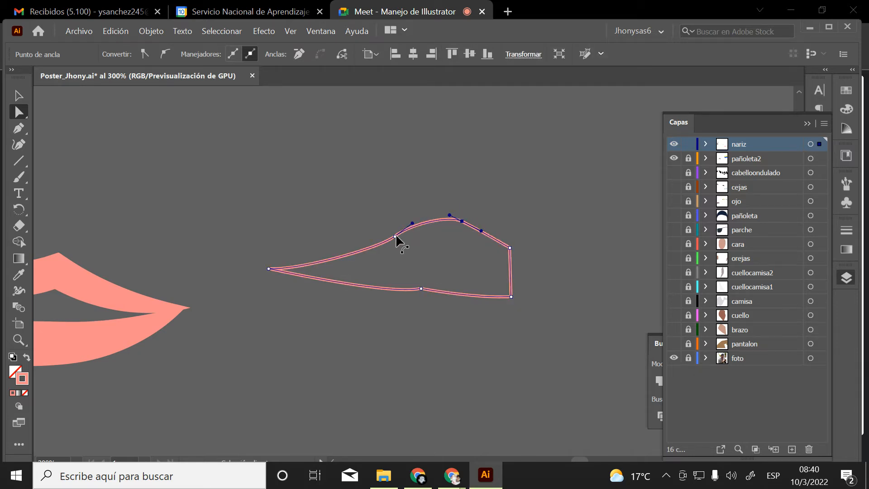
left_click_drag(396, 235, 423, 227)
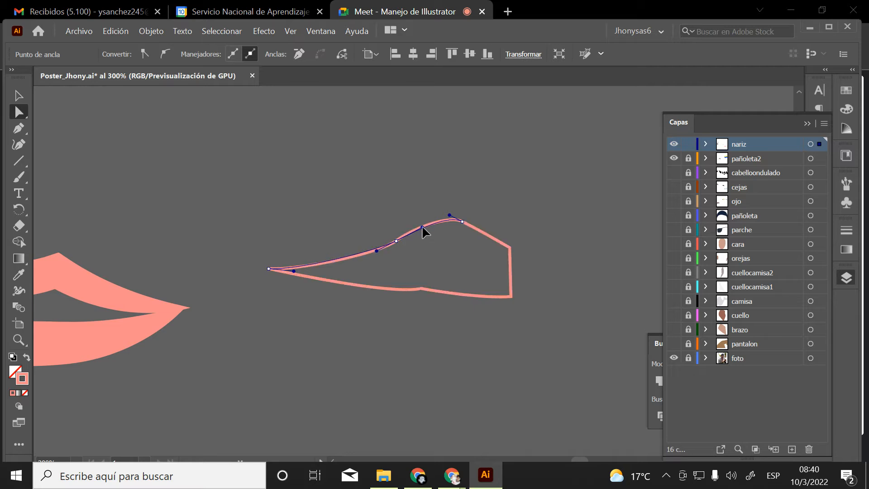
left_click(423, 203)
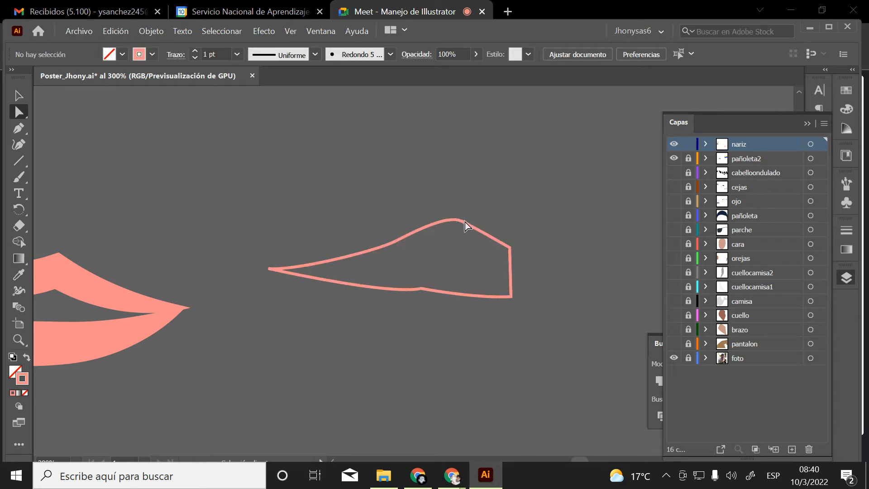
left_click(465, 222)
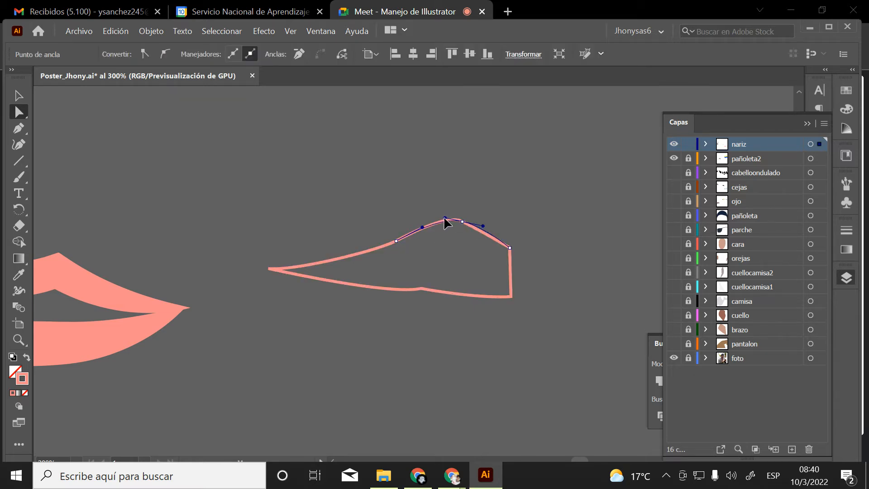
left_click_drag(444, 217, 444, 219)
left_click(446, 200)
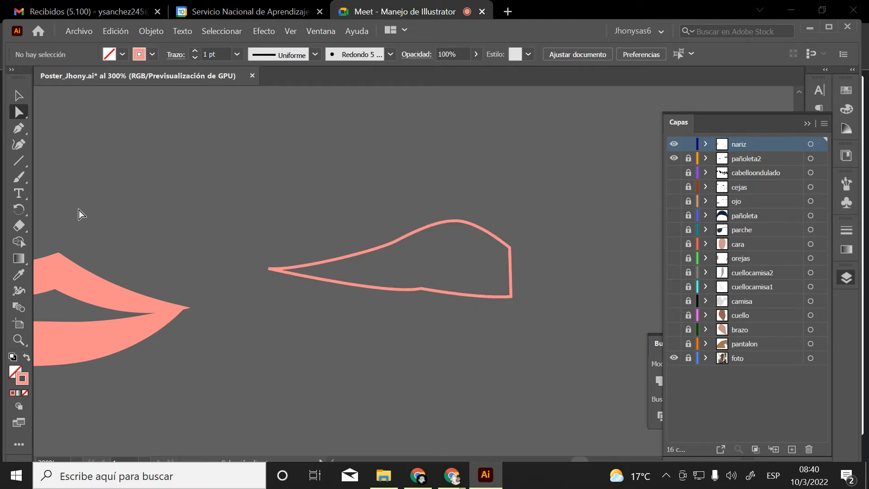
Swap the fill and stroke of the half-lip shape to give it a solid pink fill without a stroke
left_click(19, 96)
left_click(421, 288)
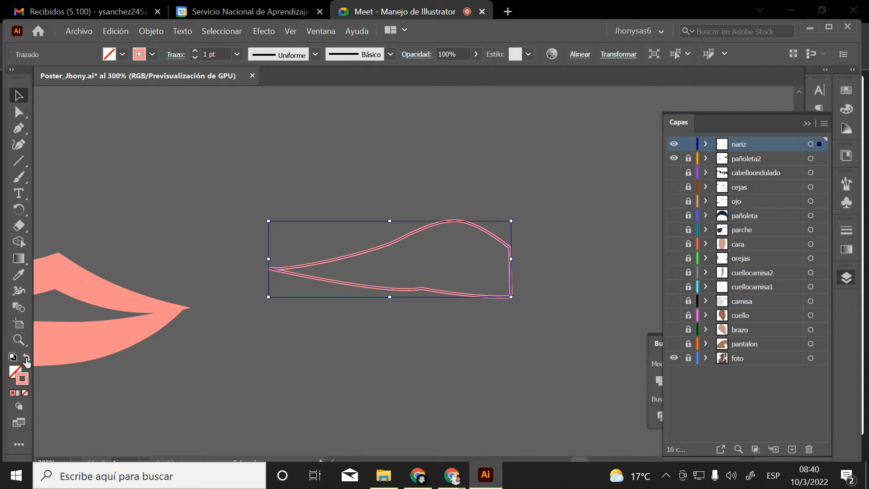
left_click(26, 358)
left_click(290, 184)
Duplicate the filled half-lip to its right and reflect the copy across the vertical axis
left_click_drag(481, 261, 362, 189)
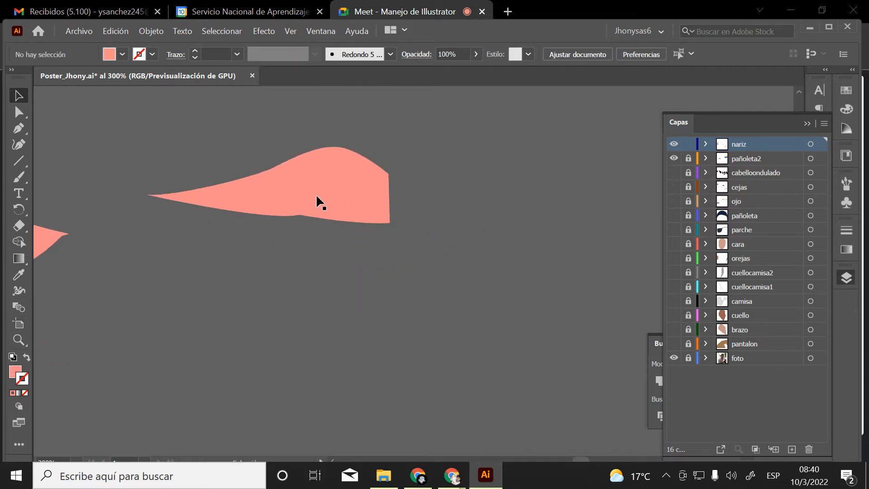
left_click_drag(291, 196, 473, 207)
right_click(463, 201)
mouse_move(545, 385)
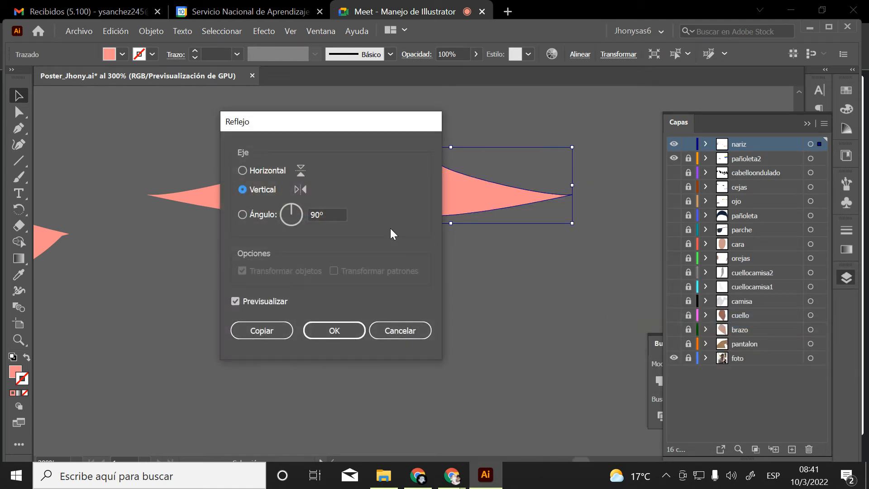
left_click(334, 330)
Move the mirrored half against the original's straight side and unite both halves into one upper-lip shape with Pathfinder
left_click_drag(347, 201, 455, 182)
left_click(376, 258)
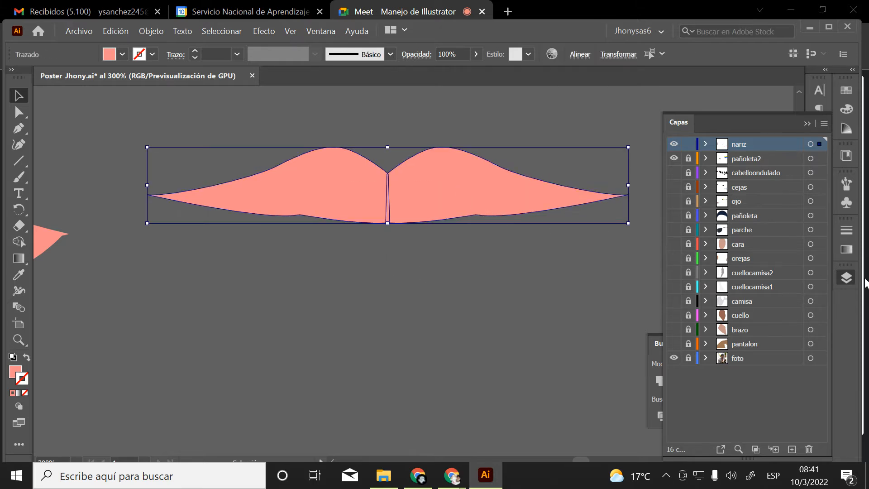
left_click(808, 126)
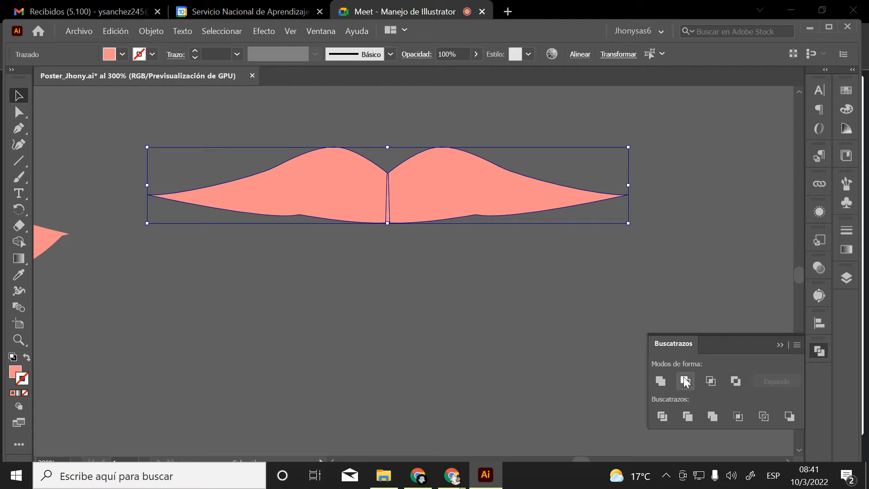
left_click(661, 381)
left_click(483, 302)
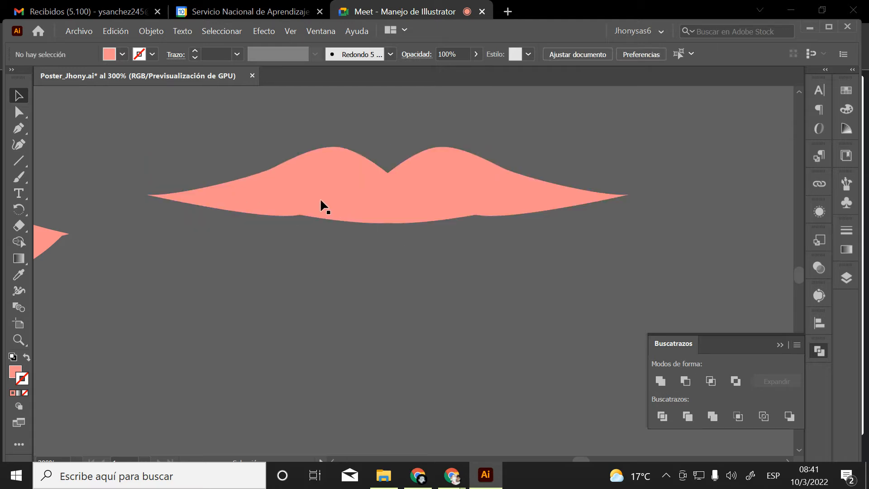
Move the united upper-lip shape farther right, away from the lips built from profiled strokes
left_click_drag(320, 201, 442, 226)
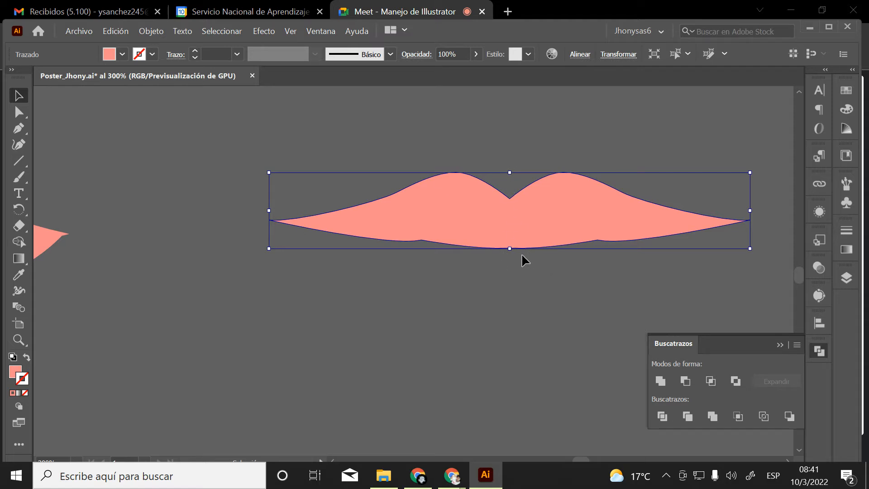
left_click(512, 310)
key("z")
left_click(483, 282, "alt")
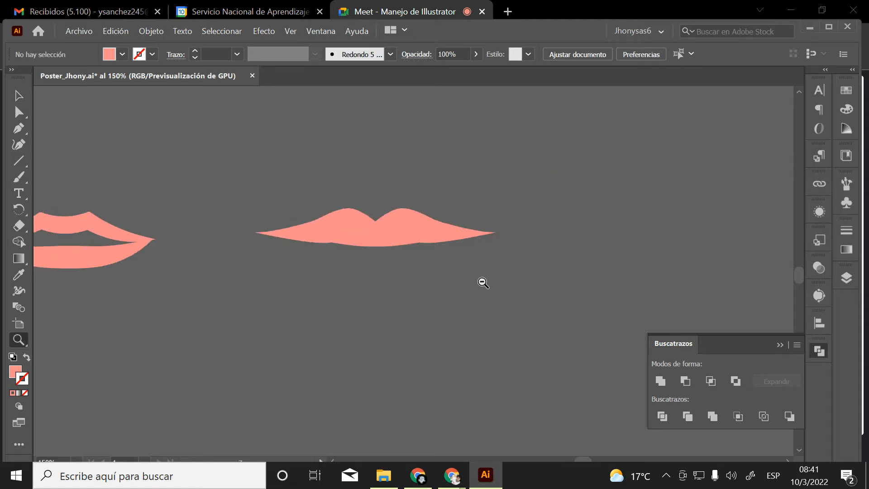
left_click(483, 282, "alt")
left_click(483, 282, "alt")
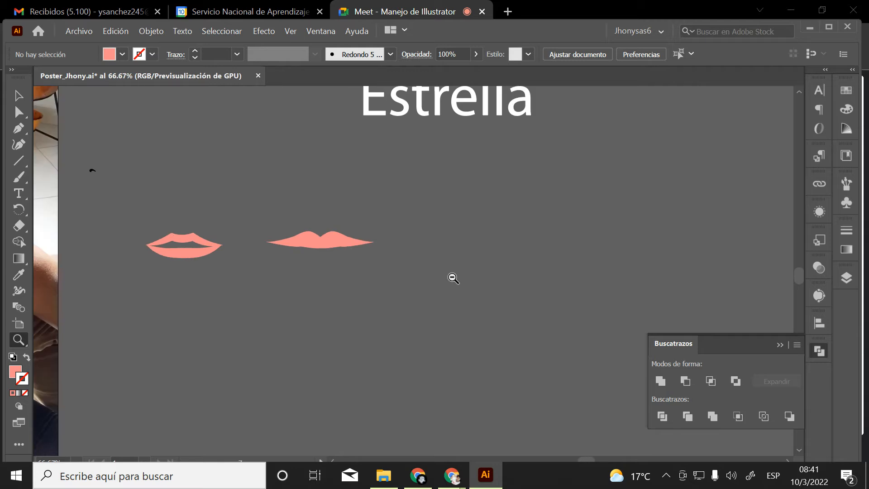
Expand the appearance of the profiled-stroke lips so both lips become filled shapes
left_click(311, 257)
left_click(311, 256)
left_click(311, 256)
left_click(432, 309)
left_click_drag(401, 282, 471, 318)
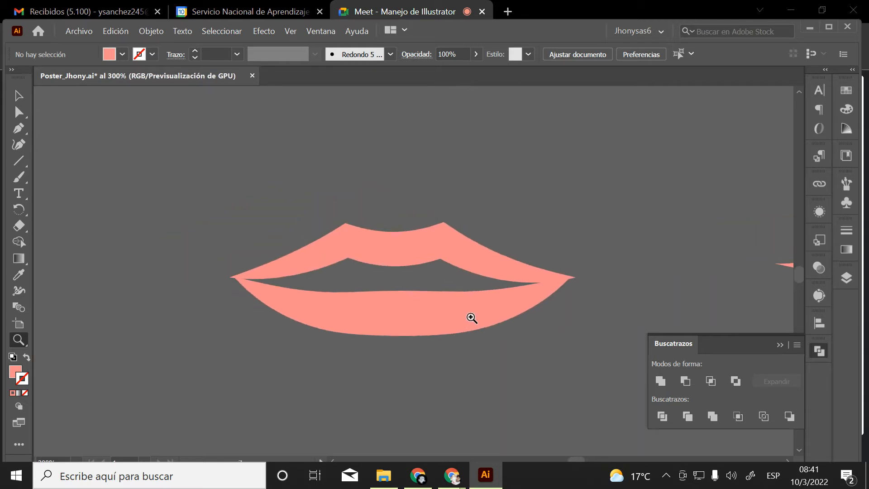
key("v")
left_click(430, 317)
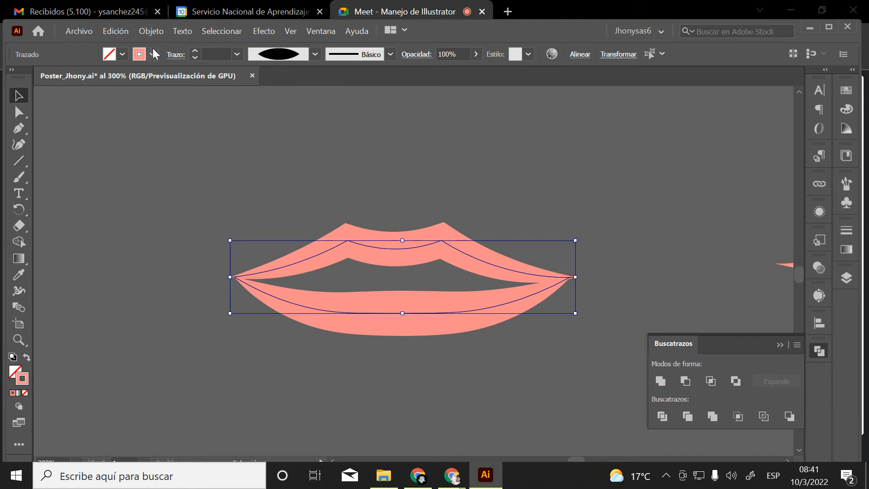
left_click(151, 31)
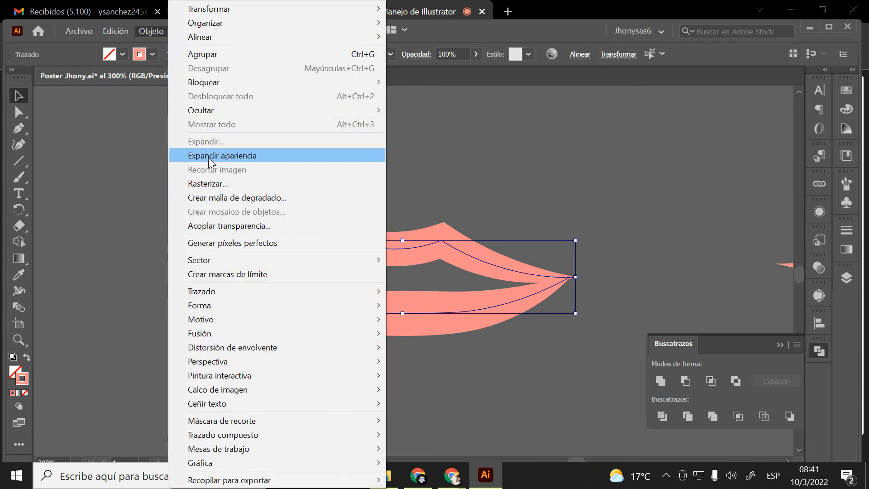
left_click(208, 156)
left_click(207, 155)
Unite the expanded upper lip with Pathfinder to remove the overlapping loops at its inner corners
left_click(410, 259)
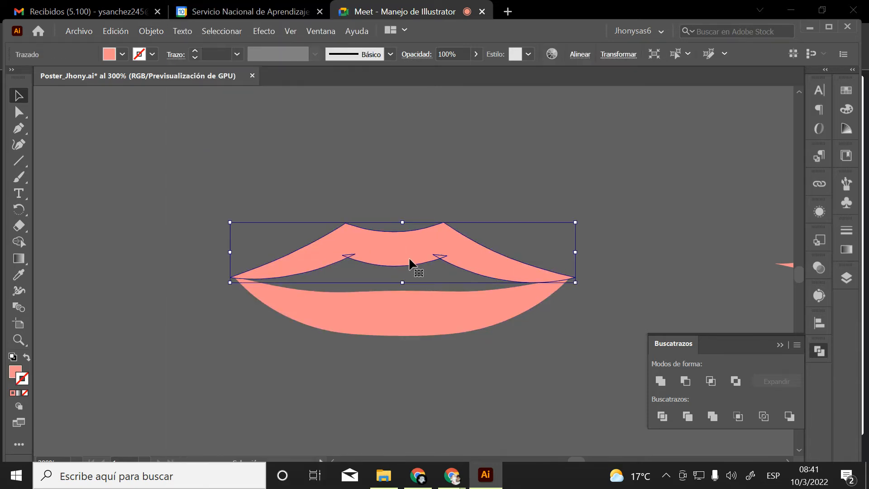
left_click(18, 340)
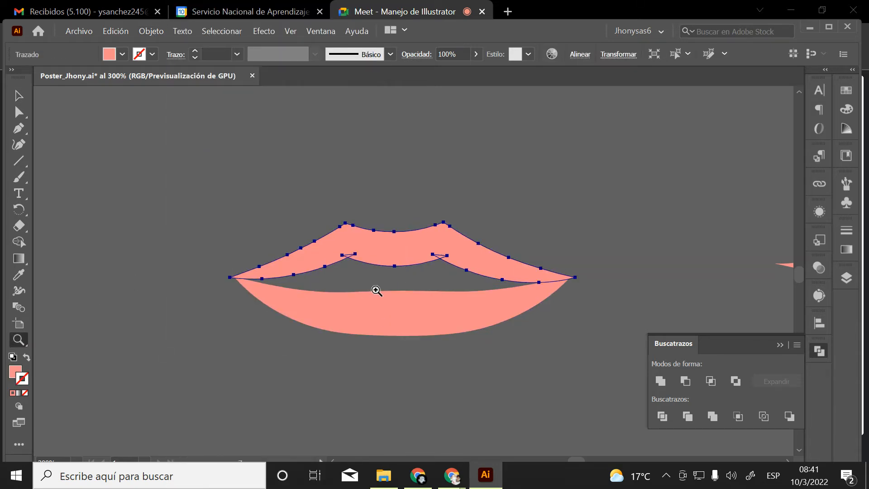
left_click(369, 283)
left_click_drag(368, 283, 449, 373)
scroll(417, 319, "down", 2)
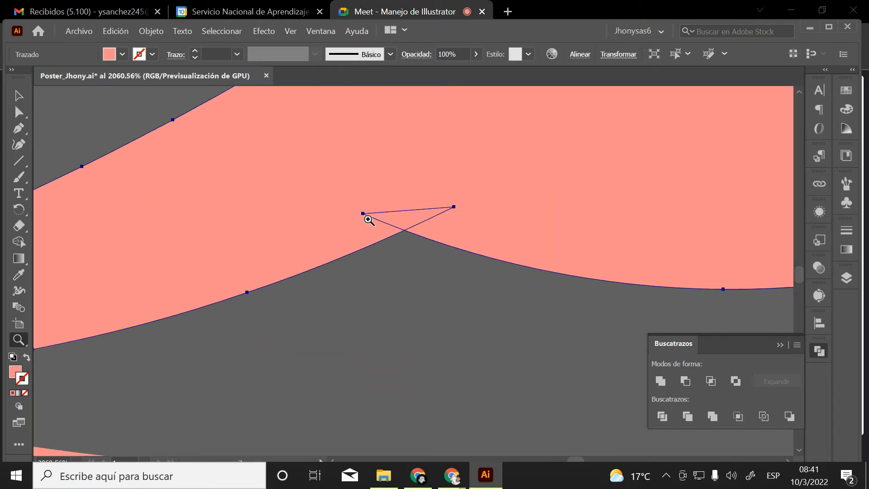
left_click(16, 97)
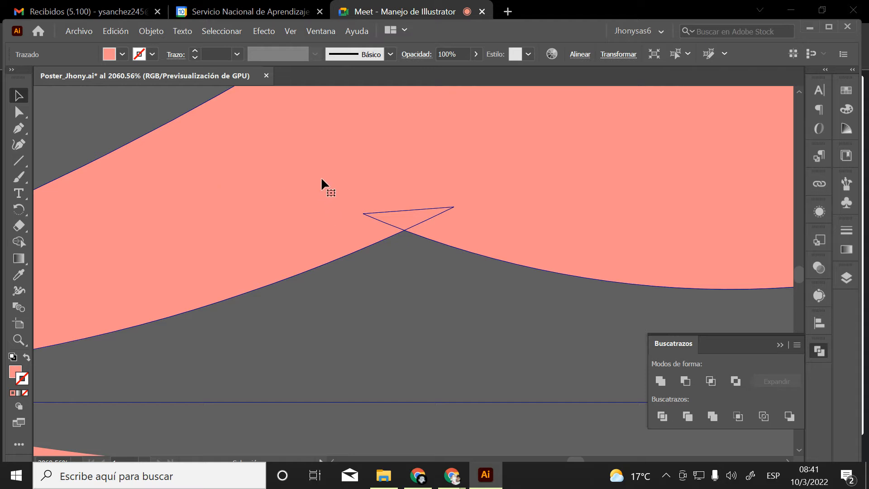
scroll(430, 188, "up", 3)
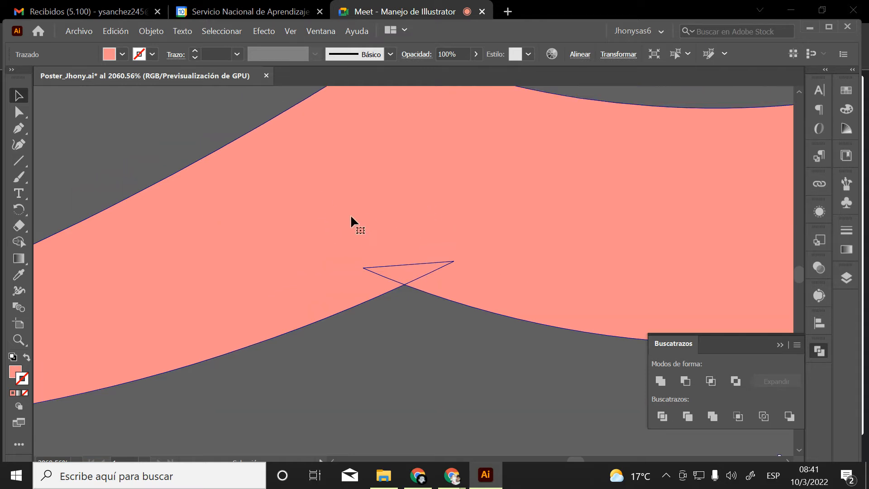
scroll(385, 226, "down", 2)
scroll(458, 243, "down", 2)
left_click(661, 381)
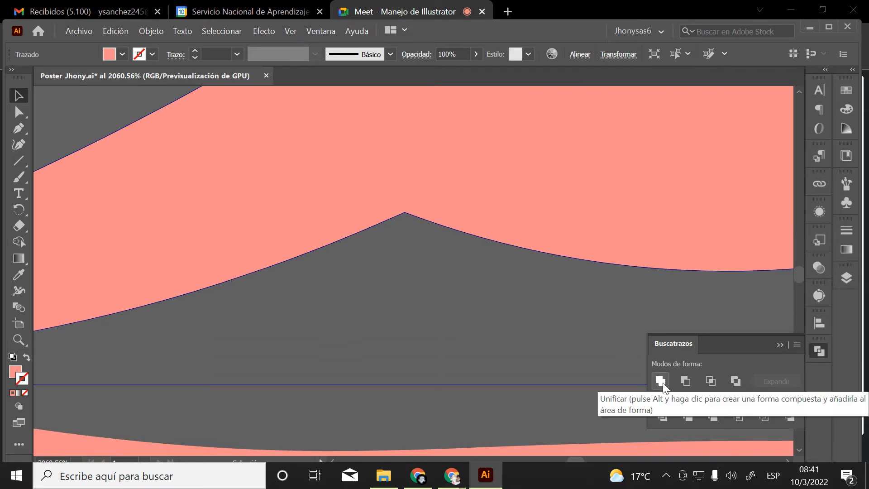
left_click(493, 301)
Examine the corner anchors along the upper lip's inner and outer edges with the Direct Selection tool
key("z")
left_click(512, 258, "alt")
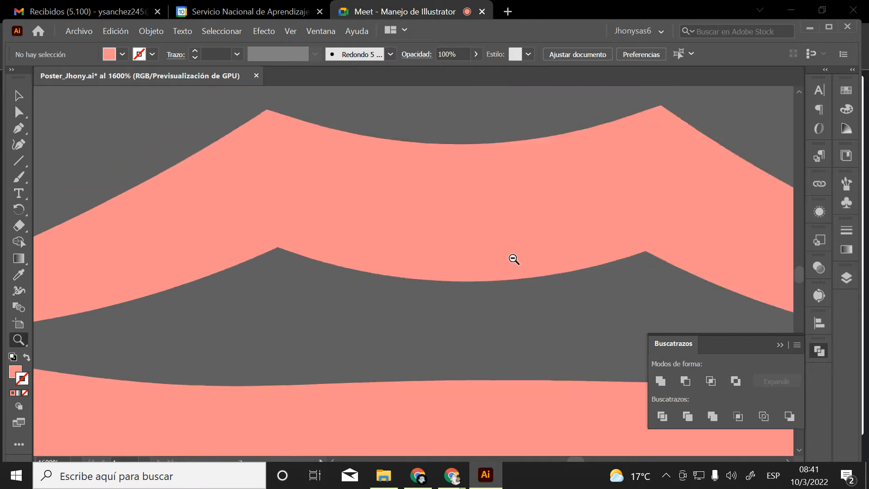
left_click(514, 265, "alt")
left_click_drag(446, 316, 556, 305)
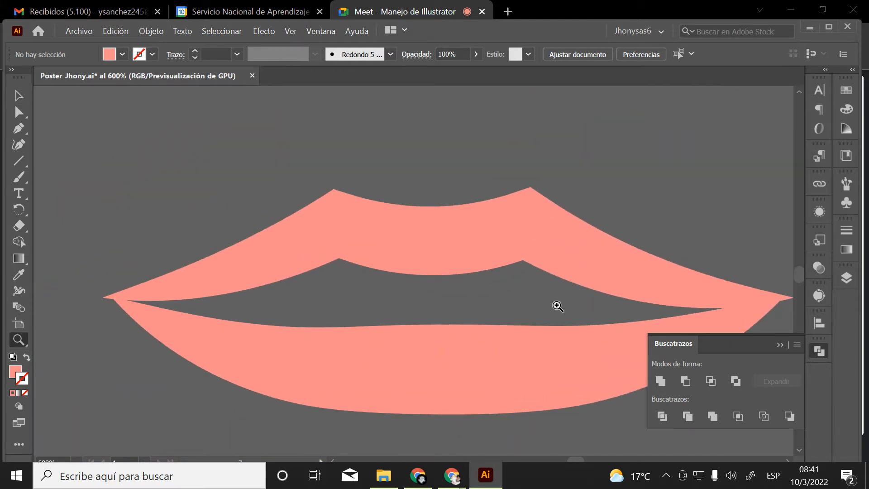
left_click(466, 270)
left_click(19, 112)
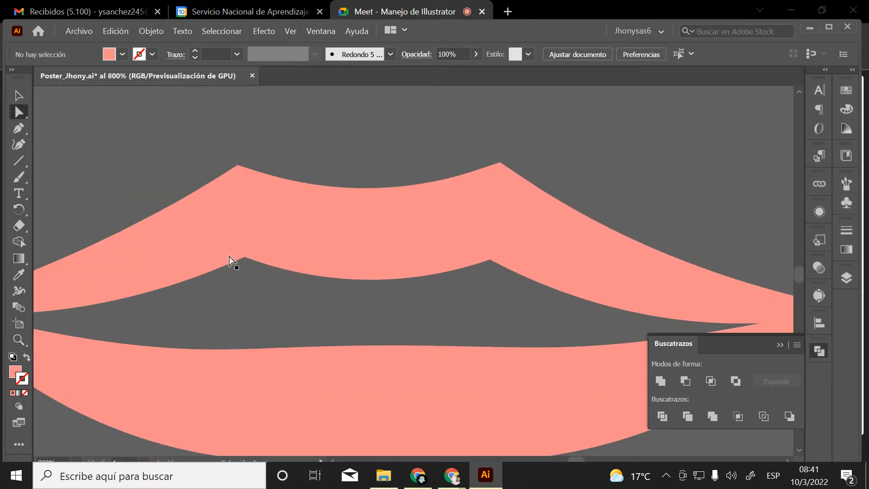
left_click(246, 262)
left_click_drag(339, 289, 374, 274)
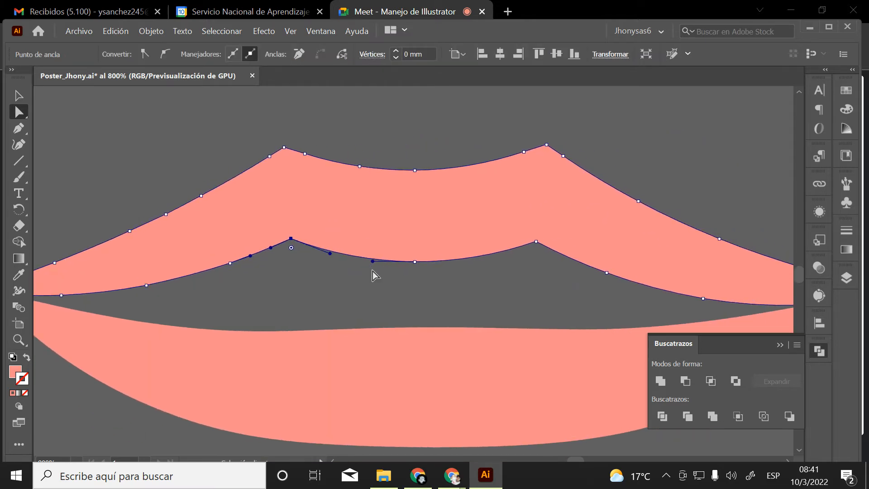
key("ctrl+alt+space")
left_click(472, 272, "alt")
left_click(472, 272, "alt")
left_click(469, 272)
left_click_drag(285, 273, 442, 252)
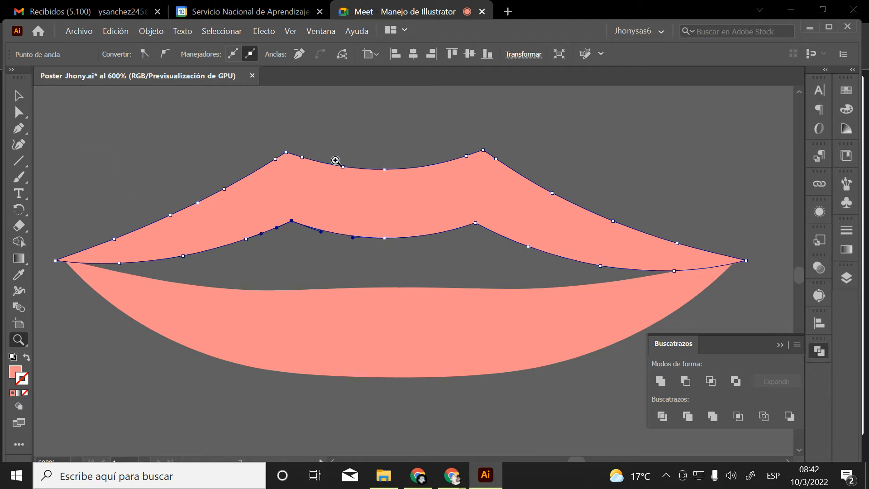
left_click(19, 112)
left_click(330, 159)
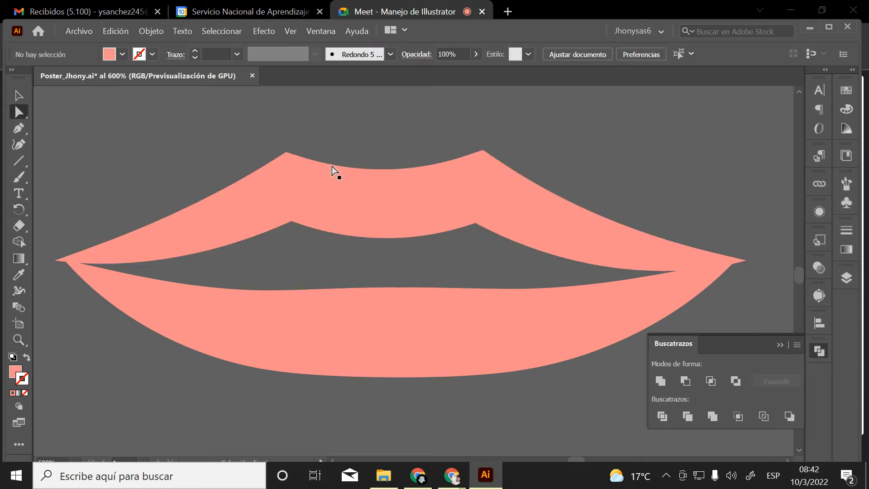
left_click(287, 154)
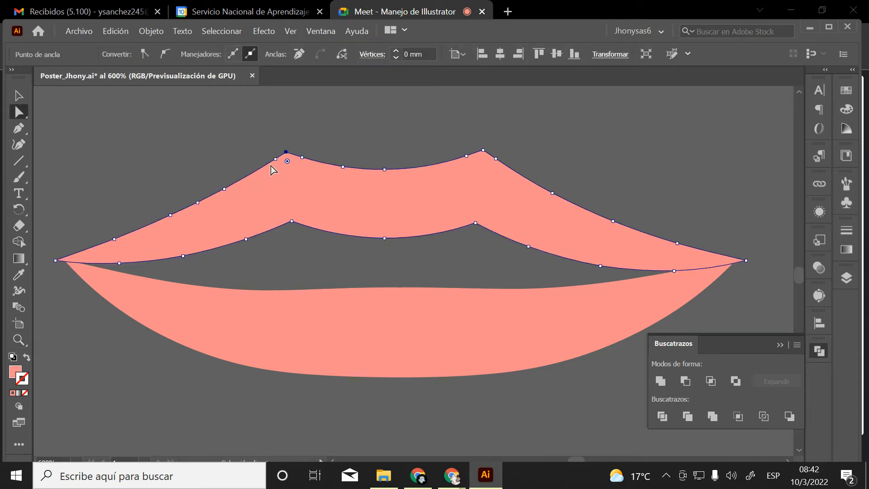
left_click(482, 150)
Round the peaks along the upper lip's outer and inner edges with repeated Smooth tool strokes
left_click(21, 181)
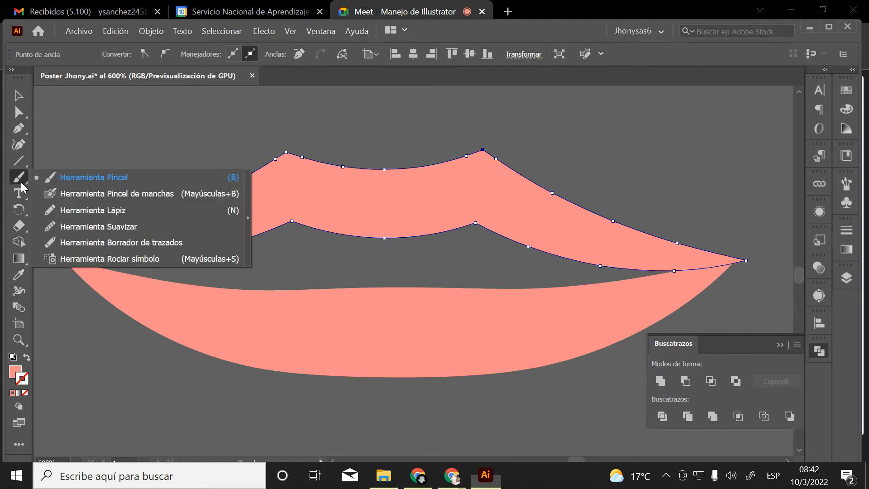
left_click(103, 226)
mouse_move(96, 245)
left_mouse_down()
mouse_move(132, 238)
mouse_move(282, 162)
mouse_move(396, 163)
mouse_move(688, 250)
left_mouse_up()
left_click_drag(619, 259, 457, 229)
mouse_move(543, 242)
left_mouse_down()
mouse_move(502, 235)
mouse_move(381, 245)
left_mouse_up()
left_click_drag(446, 235, 243, 235)
left_click_drag(301, 220, 110, 262)
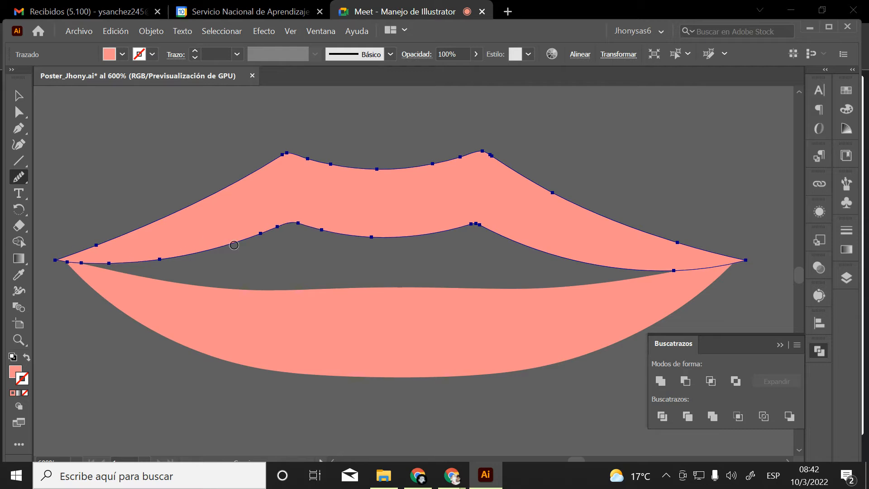
mouse_move(213, 250)
left_mouse_down()
mouse_move(111, 263)
mouse_move(313, 232)
mouse_move(515, 225)
left_mouse_up()
mouse_move(688, 246)
left_mouse_down()
mouse_move(537, 176)
mouse_move(437, 166)
left_mouse_up()
mouse_move(496, 161)
left_mouse_down()
mouse_move(310, 163)
mouse_move(306, 149)
mouse_move(233, 185)
left_mouse_up()
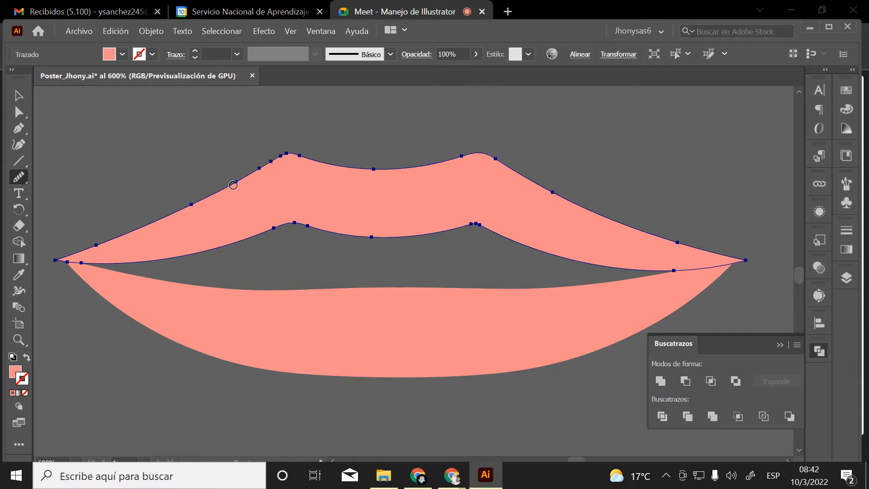
mouse_move(297, 159)
left_mouse_down()
mouse_move(147, 226)
mouse_move(183, 208)
mouse_move(57, 251)
left_mouse_up()
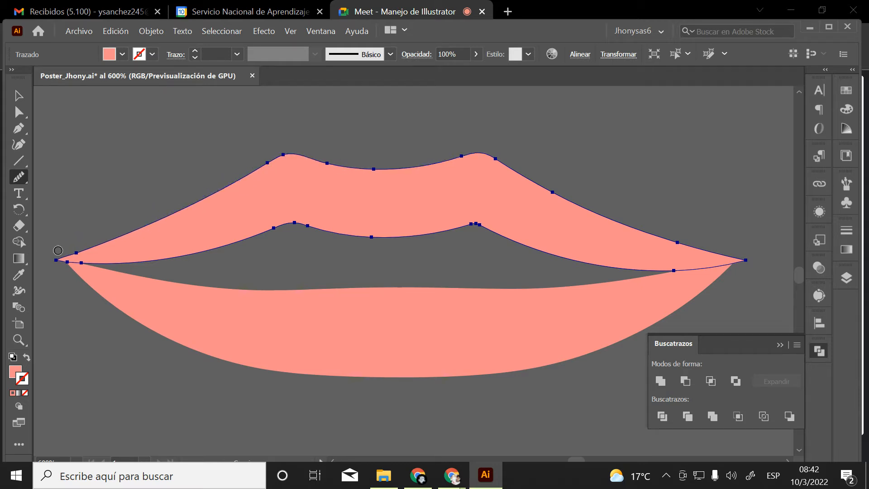
Move the whole upper lip slightly upward to separate it from the lower lip
left_click(19, 111)
left_click(107, 132)
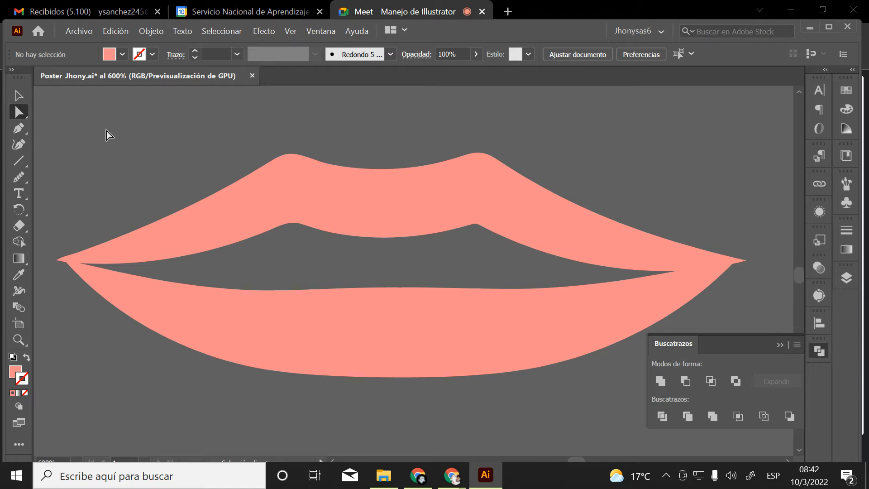
left_click(295, 222)
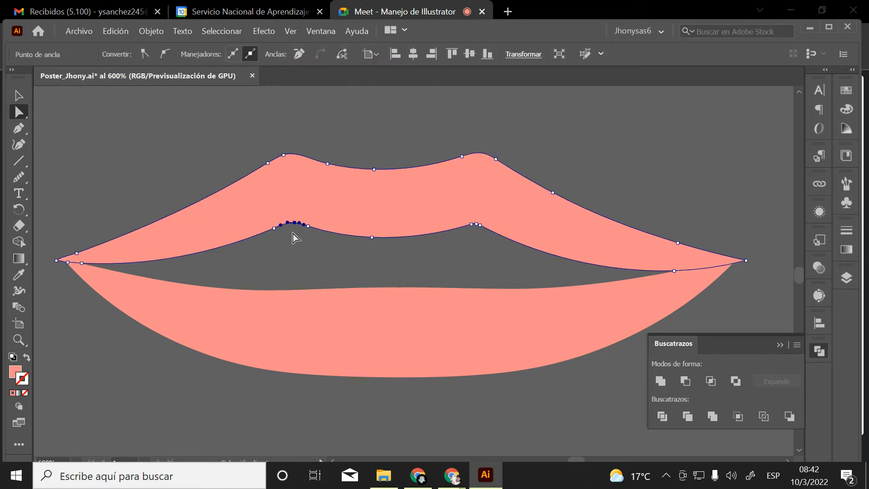
left_click_drag(499, 218, 501, 210)
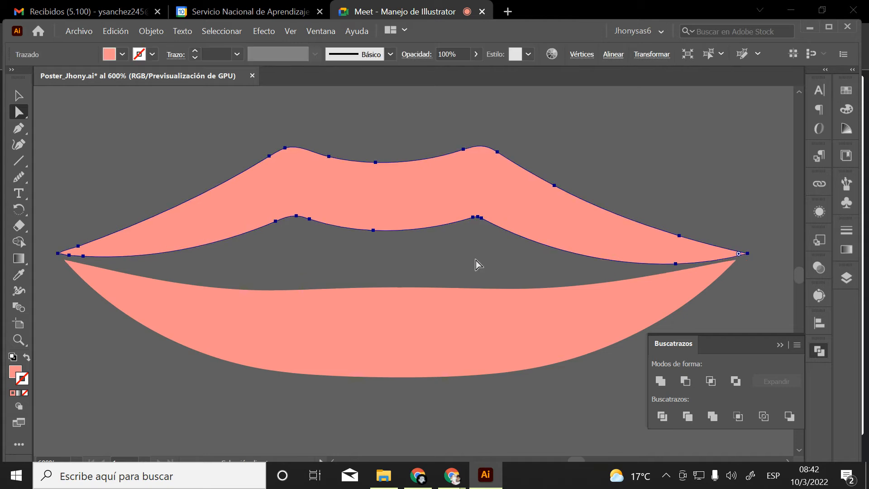
key("ctrl+a")
left_click(259, 252)
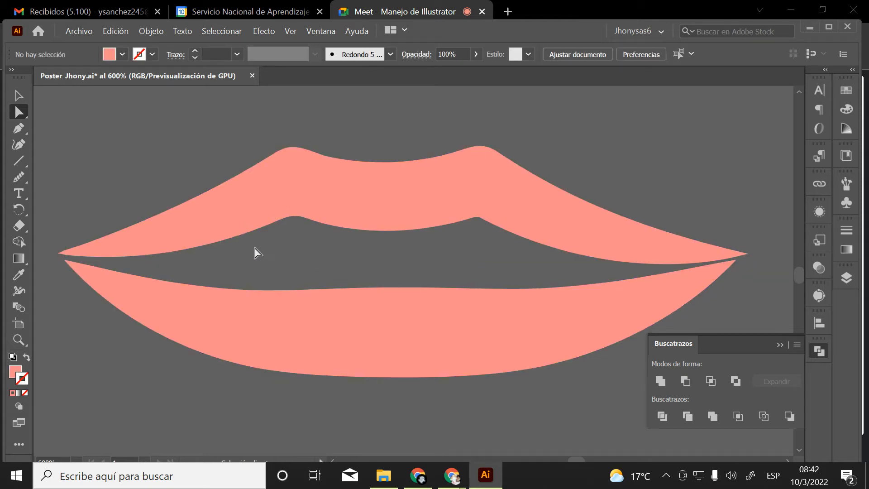
Move the middle anchors of the upper lip's inner edge down to thicken the lip and narrow the mouth opening
left_click(483, 220)
left_click_drag(483, 222, 484, 246)
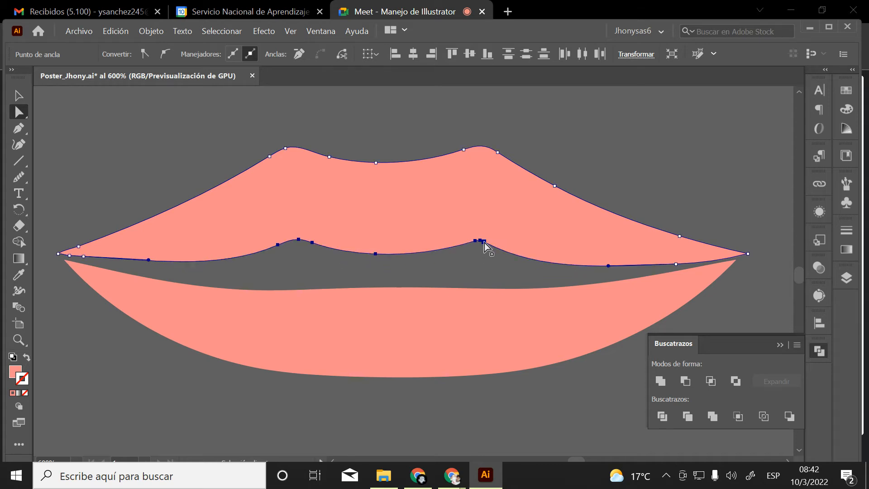
left_click(399, 294)
Try to raise the anchors along the lower lip's top edge with the Direct Selection tool
left_click(143, 275)
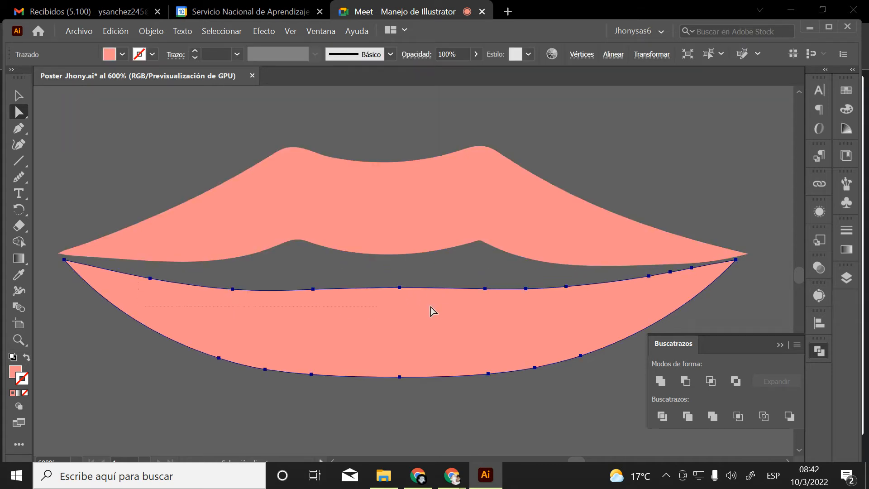
left_click_drag(652, 299, 653, 299)
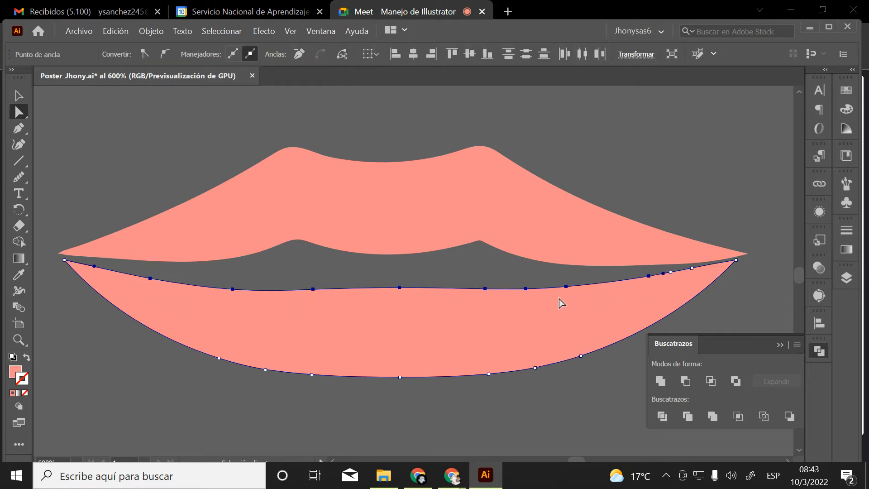
mouse_move(526, 289)
left_mouse_down()
mouse_move(526, 265)
mouse_move(529, 281)
left_mouse_up()
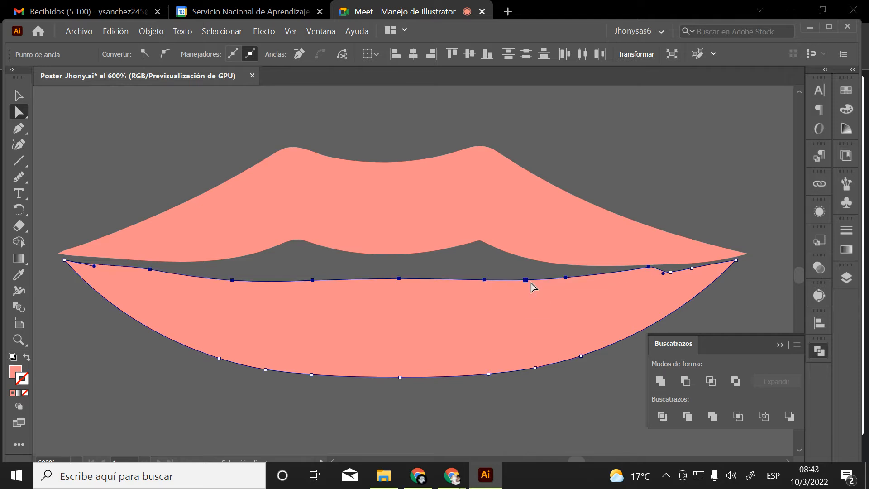
left_click_drag(671, 272, 673, 265)
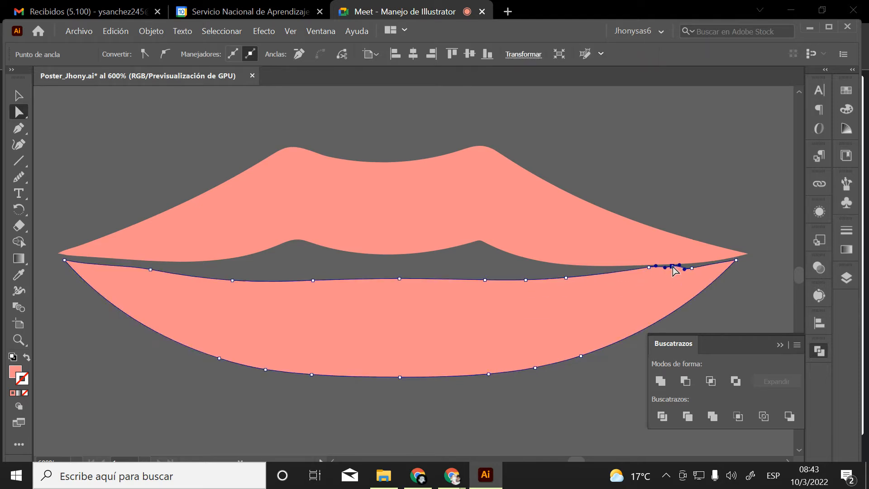
key("ctrl+z")
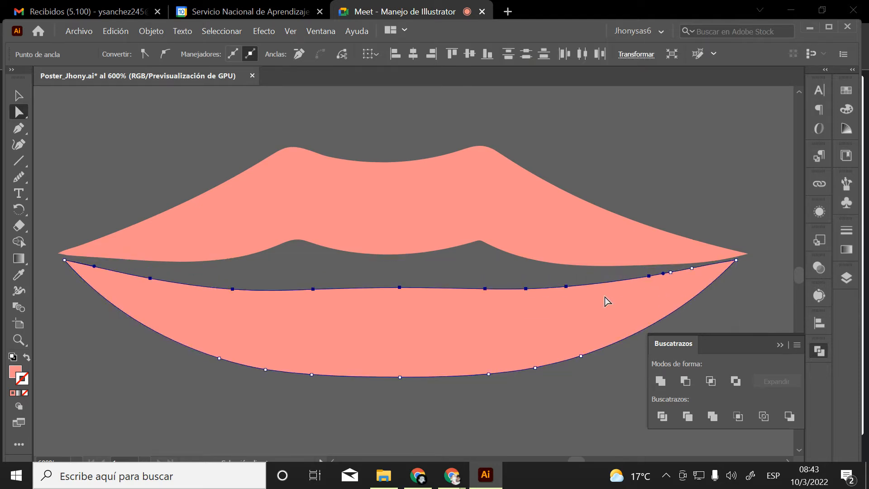
Even out the lower lip's top edge from corner to corner with the Smooth tool
left_click(19, 177)
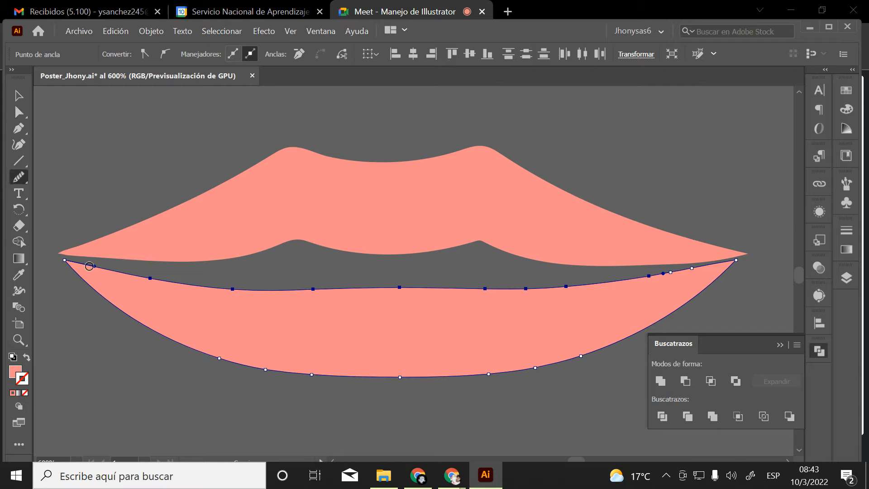
mouse_move(91, 267)
left_mouse_down()
mouse_move(250, 297)
mouse_move(511, 293)
mouse_move(692, 265)
left_mouse_up()
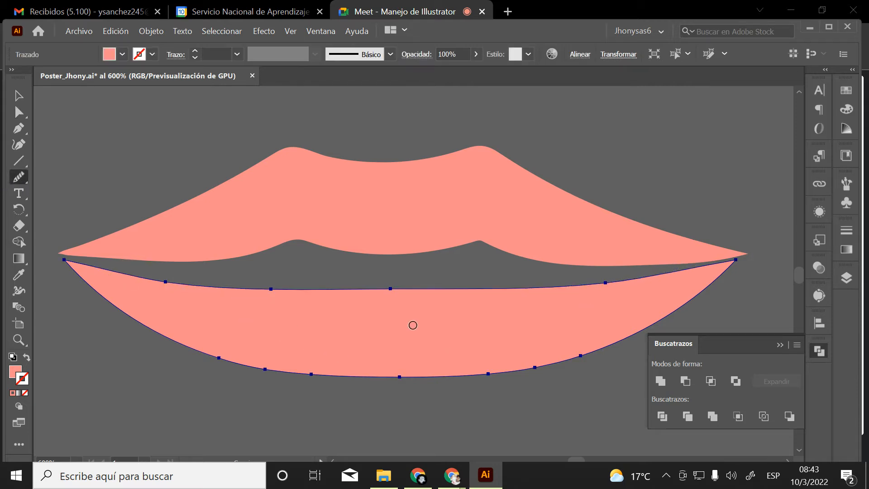
Raise the anchors along the lower lip's top edge to narrow the gap beneath the upper lip, leaving the corners in place
left_click(18, 112)
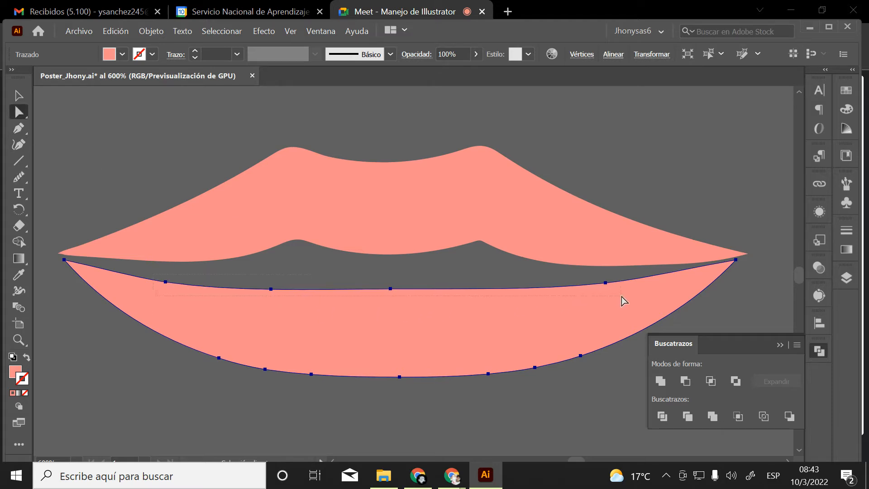
left_click_drag(622, 297, 616, 273)
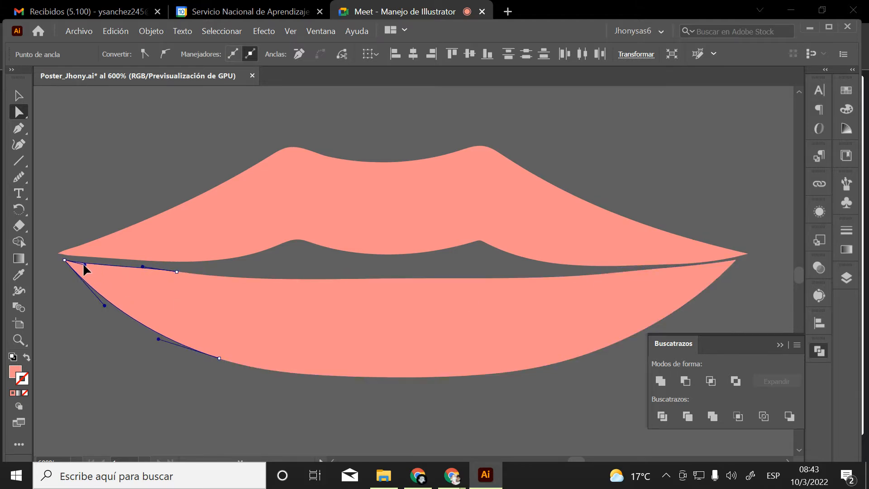
left_click(92, 221)
Move the lower lip up against the upper lip and stretch it horizontally until both mouth corners meet
left_click_drag(392, 358, 392, 346)
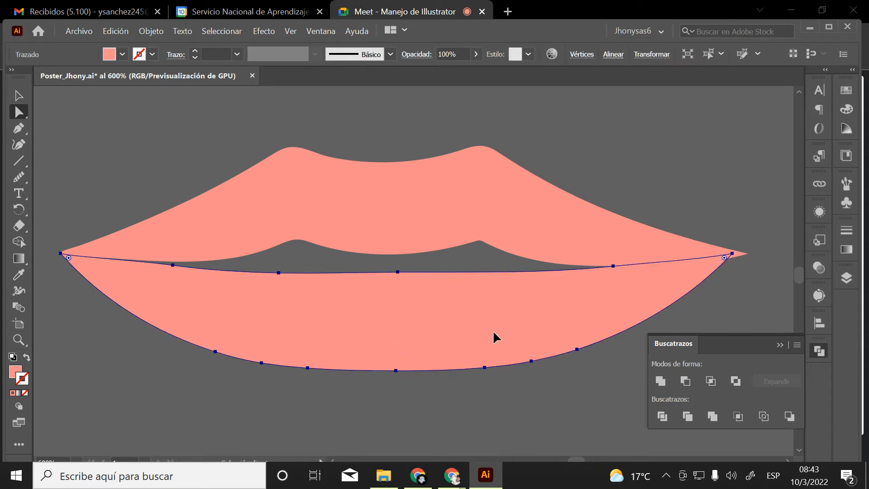
left_click_drag(494, 333, 494, 334)
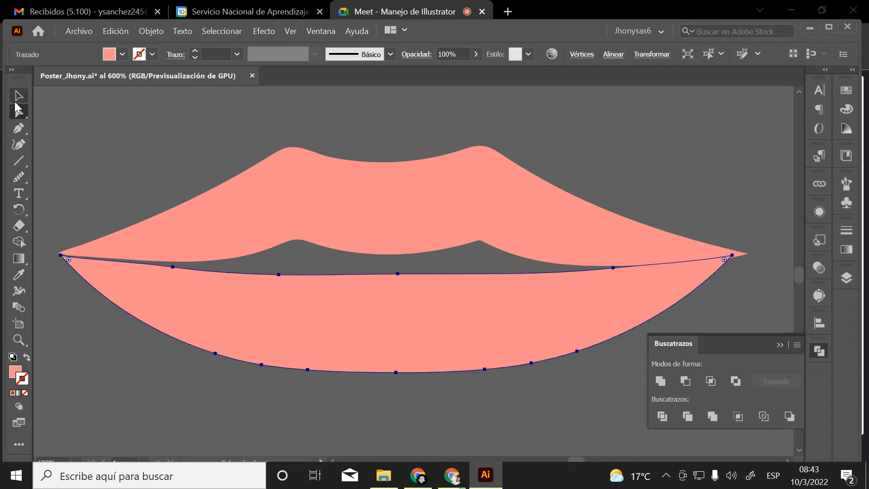
left_click_drag(204, 314, 203, 314)
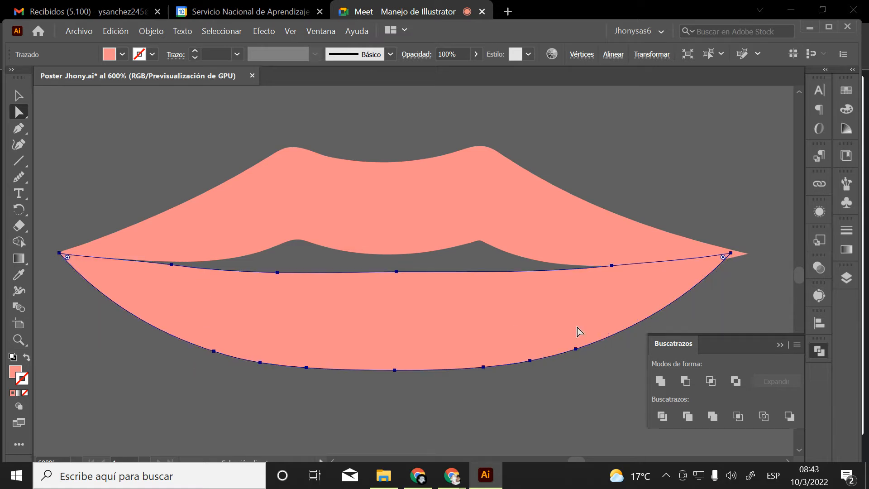
left_click(19, 96)
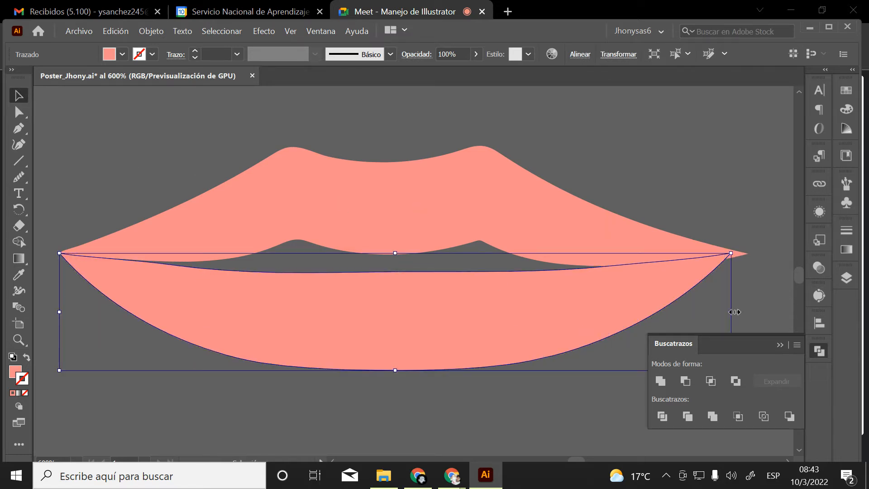
left_click_drag(731, 311, 745, 312)
left_click(690, 198)
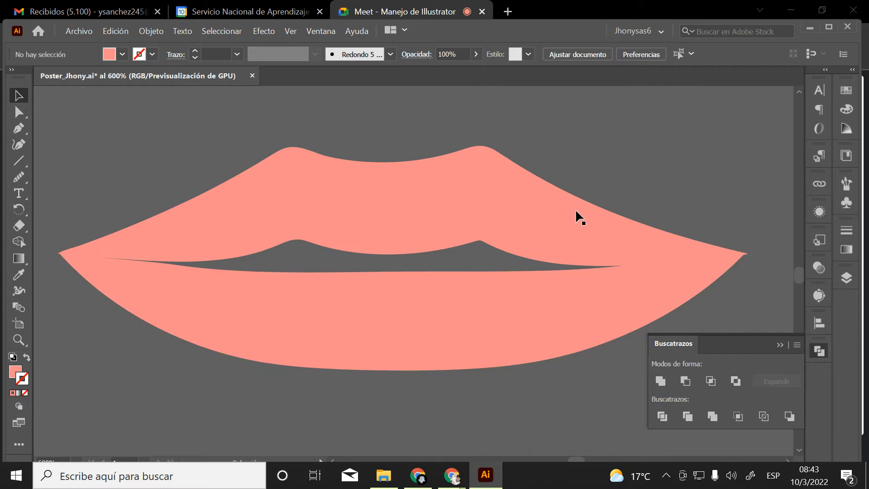
Examine the whole mouth at reduced zoom and check the outlines of both lip shapes
key("z")
left_click(491, 282, "alt")
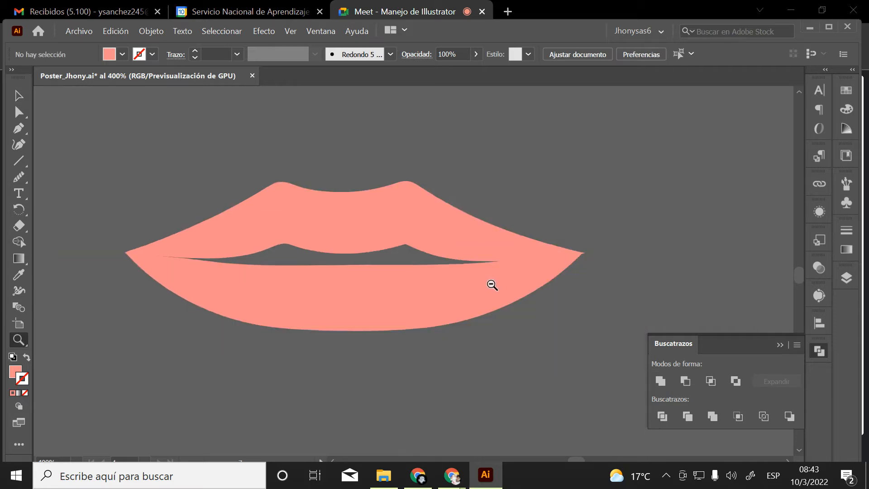
left_click(492, 283, "alt")
left_click(491, 283, "alt")
left_click(384, 251)
left_click(384, 251)
left_click_drag(374, 277, 415, 283)
key("v")
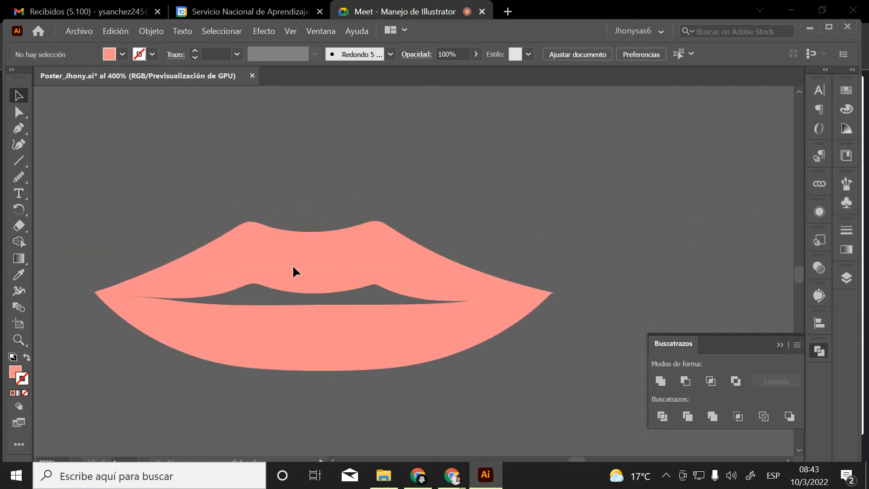
left_click(354, 335)
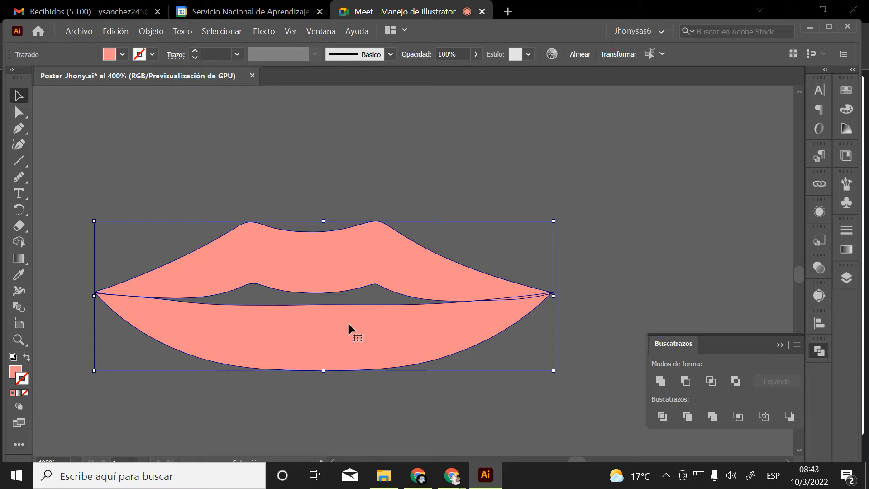
left_click(270, 159)
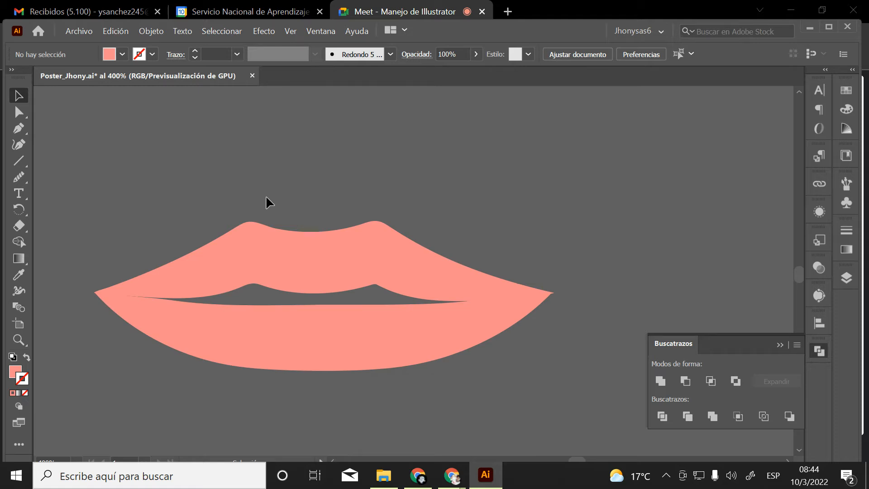
Duplicate both lip shapes together and place the copy directly below the original mouth
left_click_drag(414, 385, 417, 387)
left_click_drag(426, 354, 609, 342)
left_click_drag(560, 311, 532, 156)
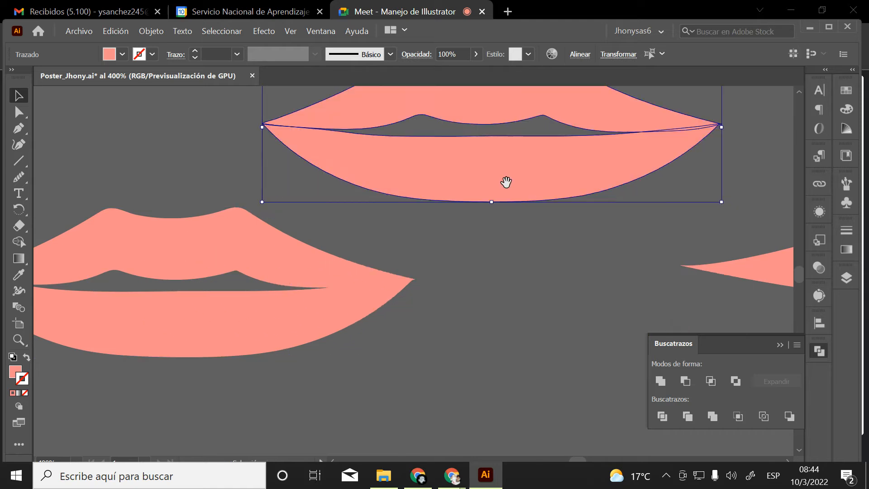
left_click_drag(507, 183, 602, 334)
left_click_drag(587, 330, 308, 220)
left_click_drag(311, 249, 357, 242)
Try a white Inner Glow effect in Multiply mode on the duplicated upper lip, and discard it
left_click(325, 285)
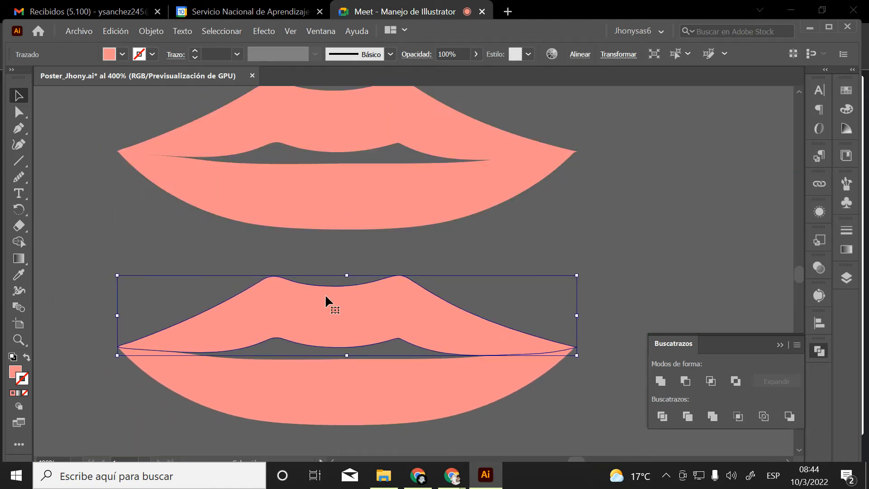
left_click(264, 32)
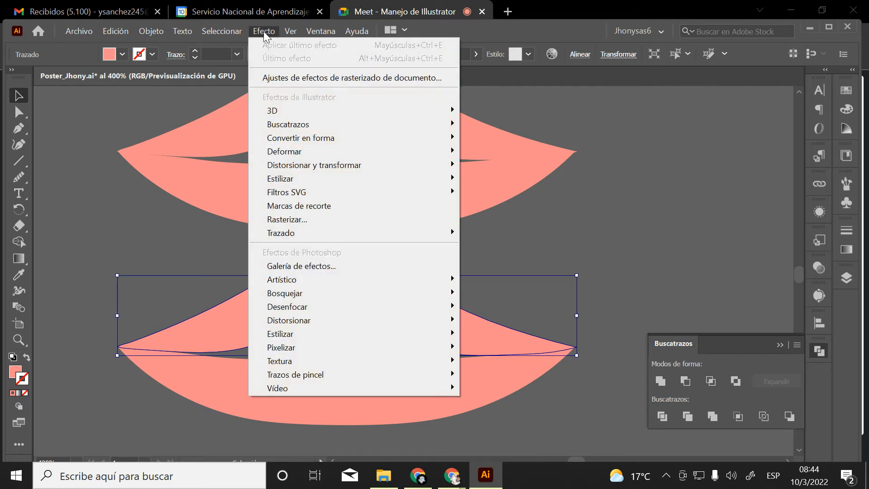
mouse_move(292, 174)
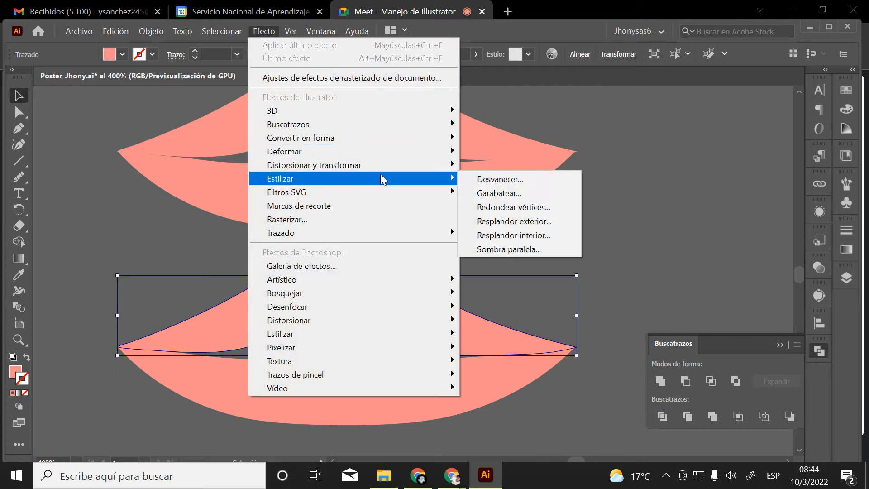
left_click(502, 235)
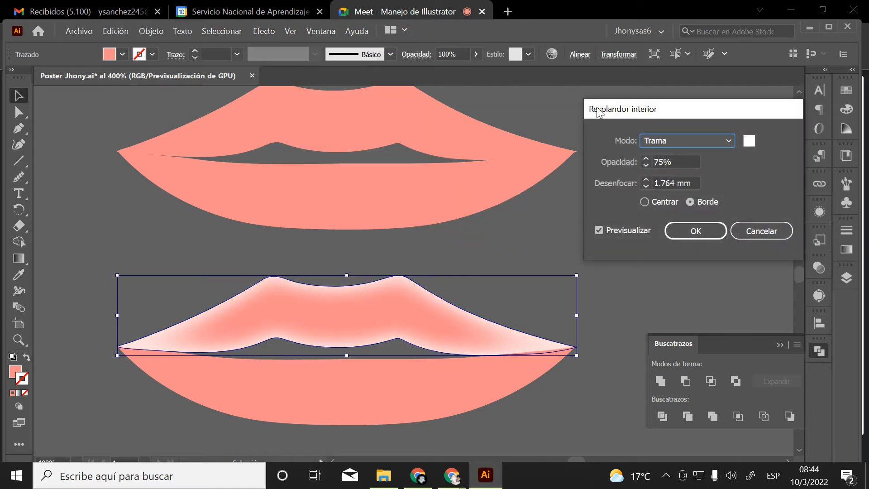
left_click_drag(598, 110, 540, 113)
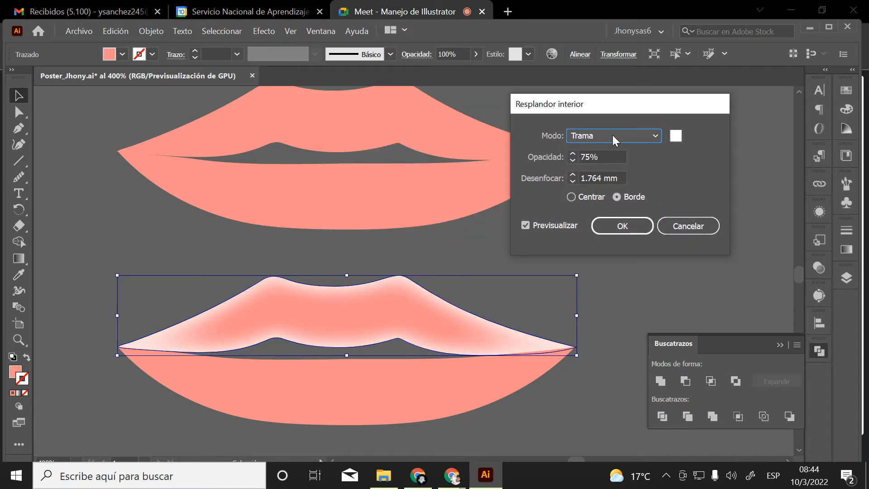
left_click(655, 136)
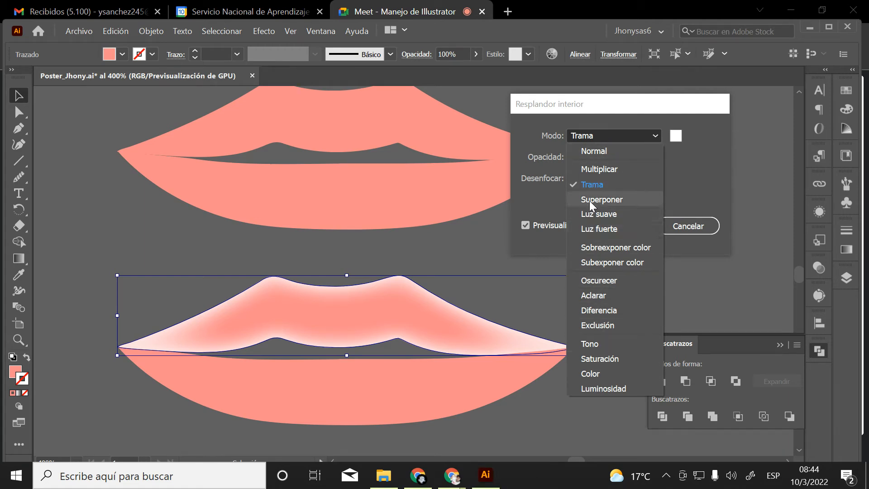
left_click(594, 169)
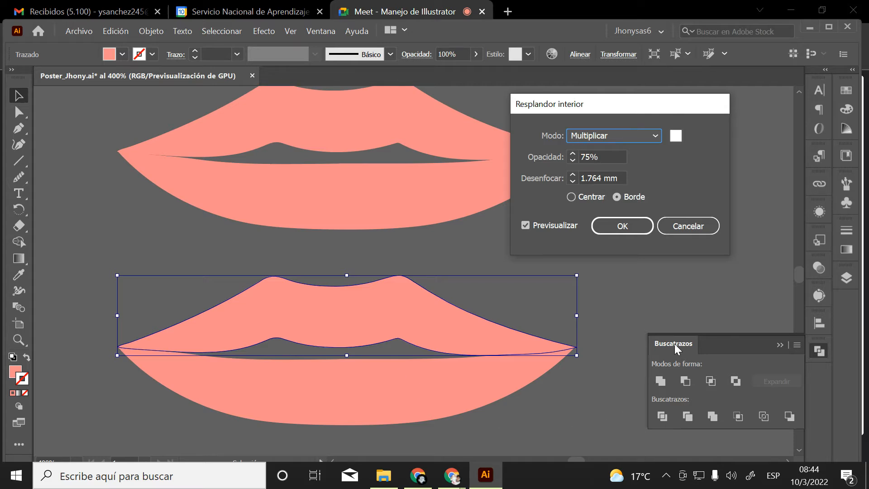
left_click(693, 227)
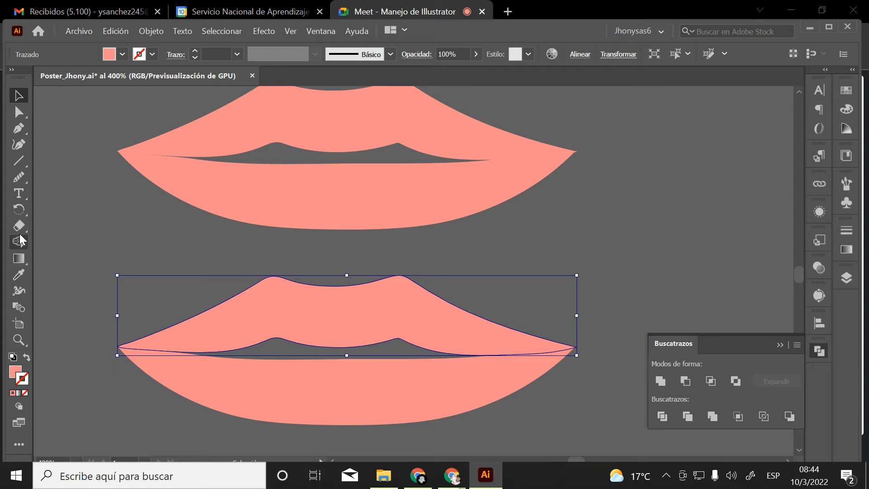
Draw a large ellipse over the left part of the duplicated lips and fill it with white, FFFFFF
left_click_drag(20, 163, 62, 178)
mouse_move(149, 259)
left_mouse_down()
mouse_move(161, 289)
mouse_move(291, 408)
mouse_move(326, 410)
mouse_move(322, 417)
left_mouse_up()
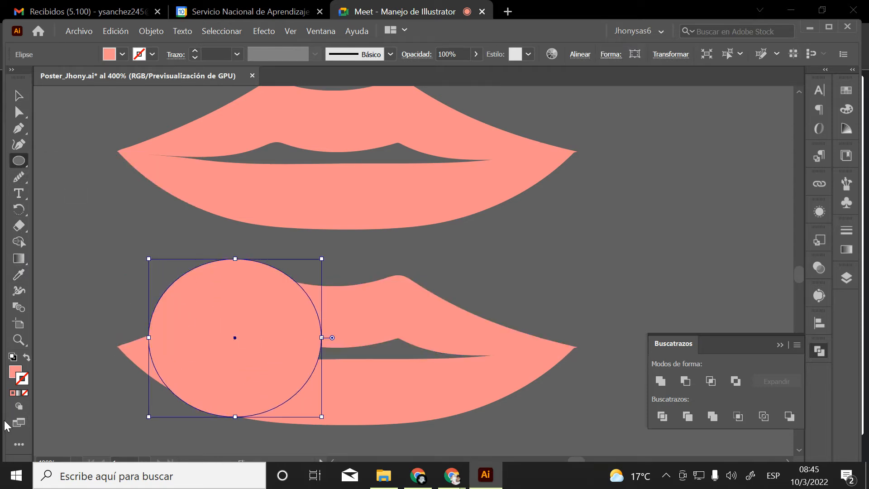
double_click(14, 370)
left_click_drag(281, 177, 184, 147)
left_click(519, 164)
left_click(18, 96)
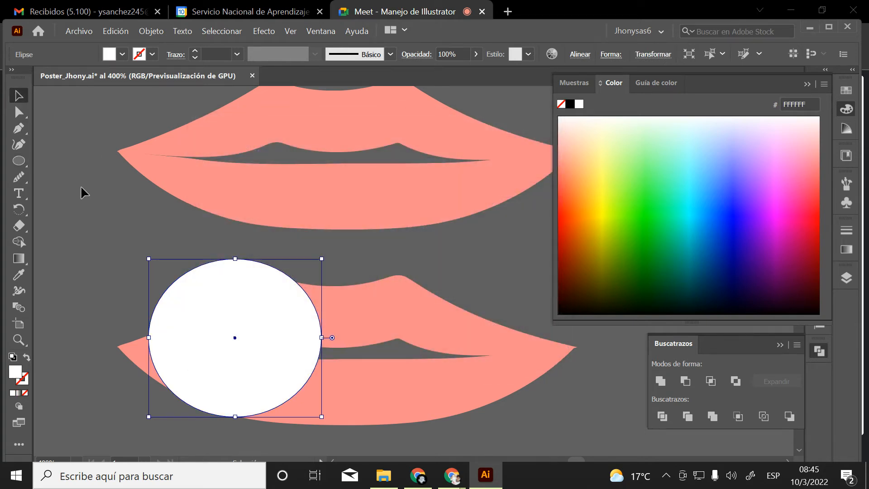
left_click(84, 192)
left_click_drag(247, 327, 243, 330)
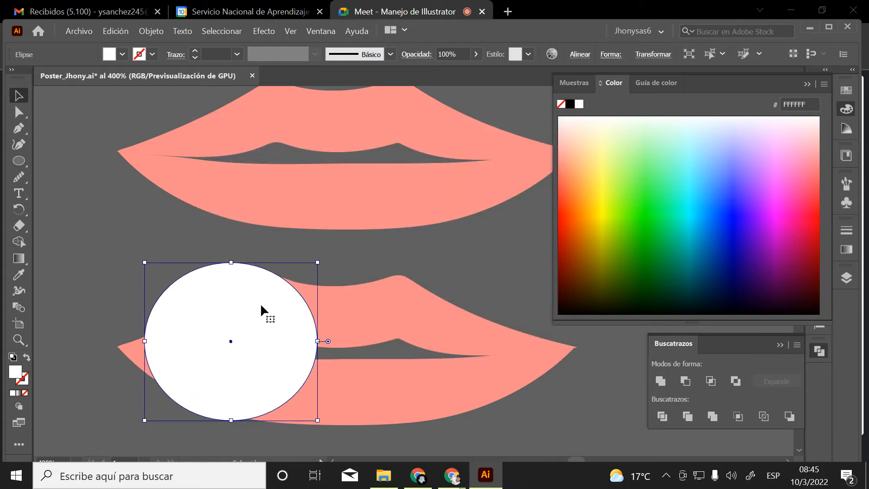
Set the white ellipse's blending mode to Multiply and deselect it
left_click(808, 85)
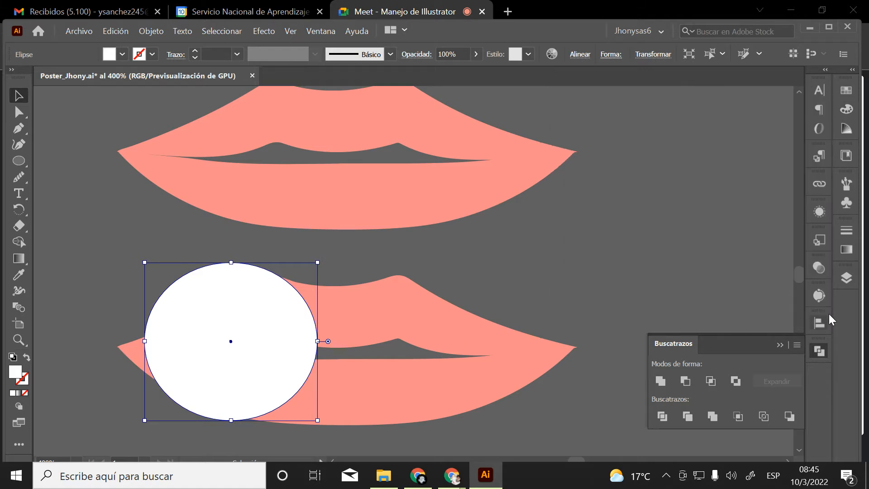
left_click(819, 267)
left_click(686, 281)
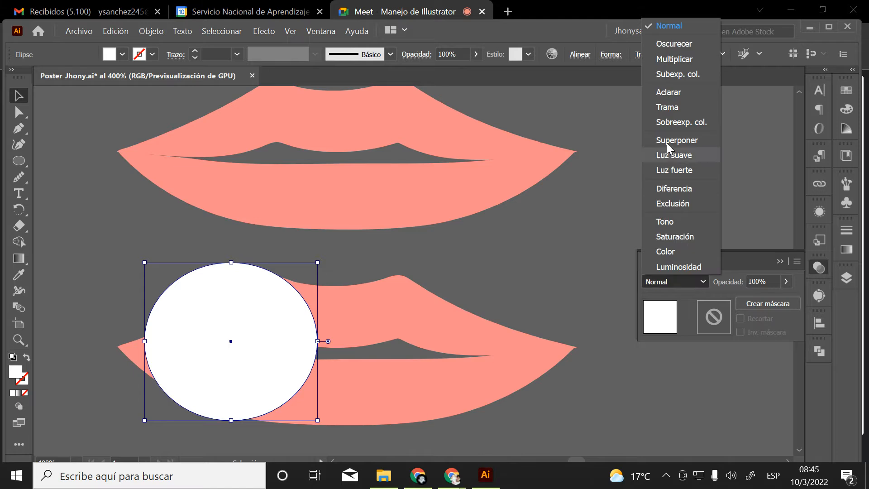
left_click(672, 59)
left_click(536, 282)
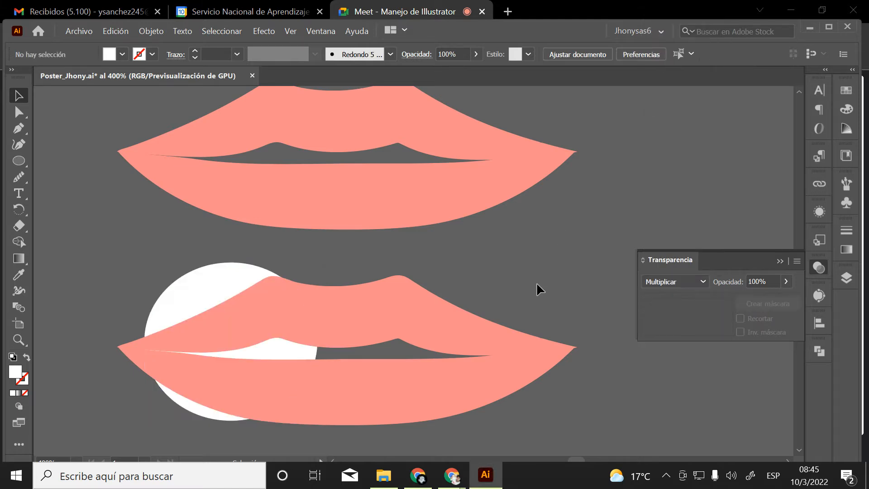
Move the white circle over the right half of the lower lips and change its fill to a coral red
left_click_drag(188, 300, 497, 292)
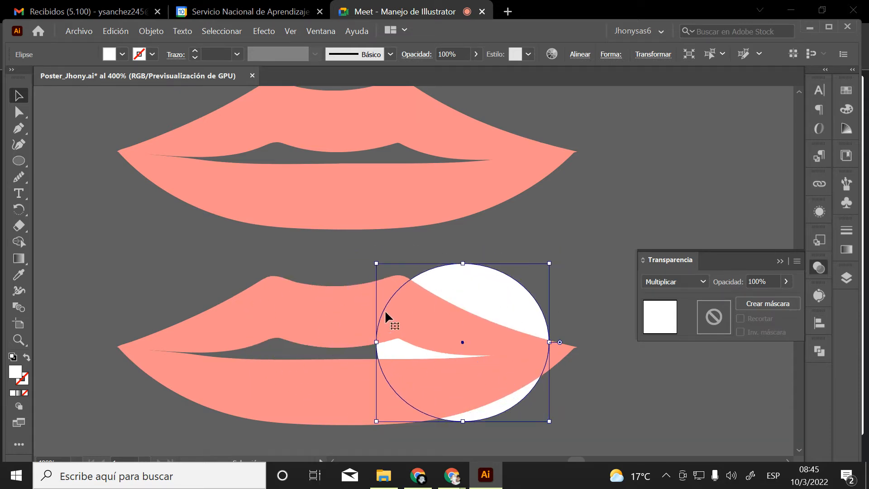
left_click(570, 254)
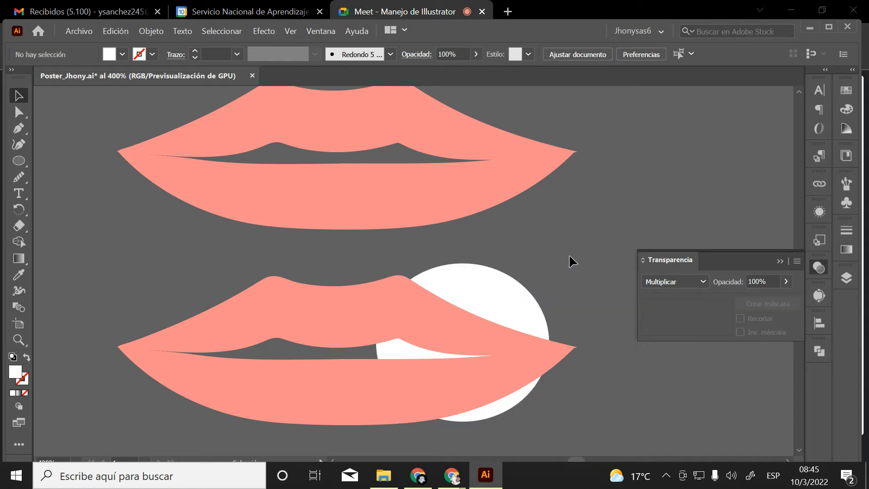
left_click(484, 301)
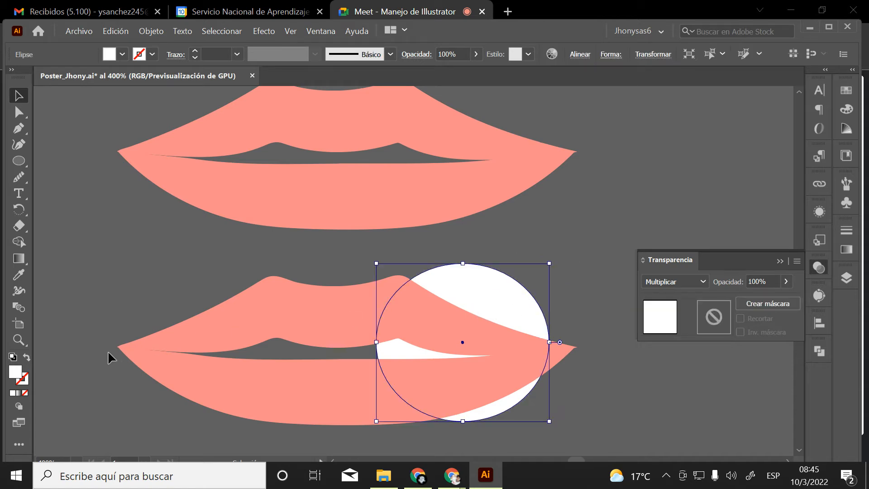
double_click(17, 375)
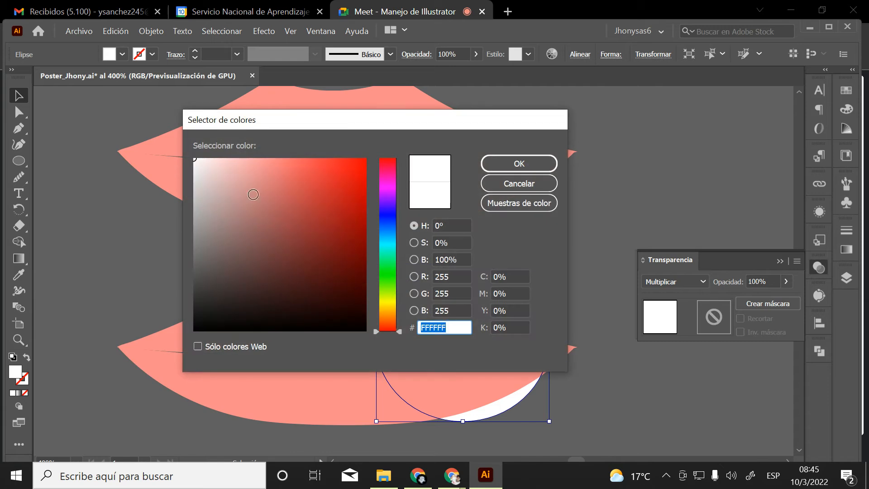
left_click_drag(240, 168, 291, 156)
left_click(517, 164)
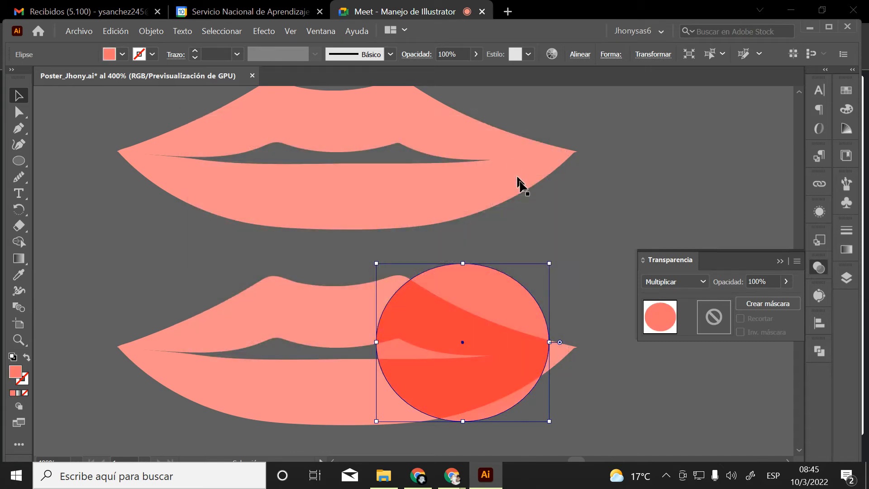
left_click(609, 247)
Move the coral circle around over the lower lips to compare its Multiplicar overlap, ending over their left corner
left_click_drag(508, 320, 398, 300)
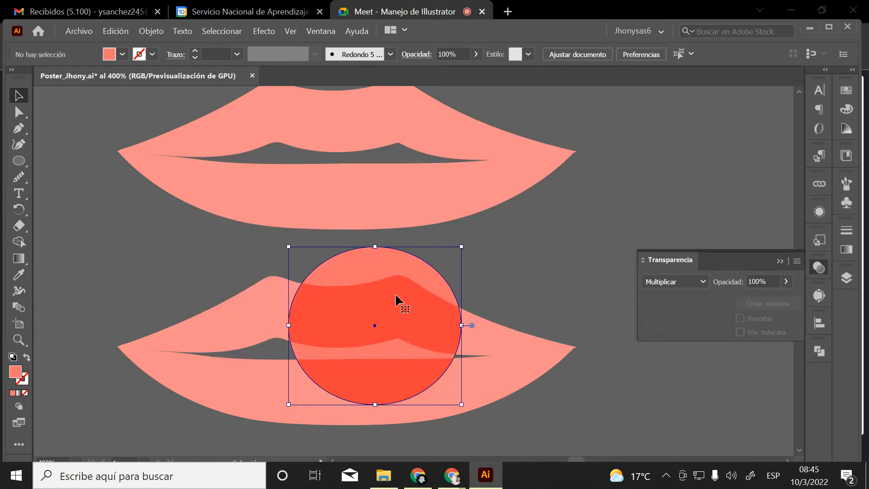
left_click_drag(355, 272, 185, 262)
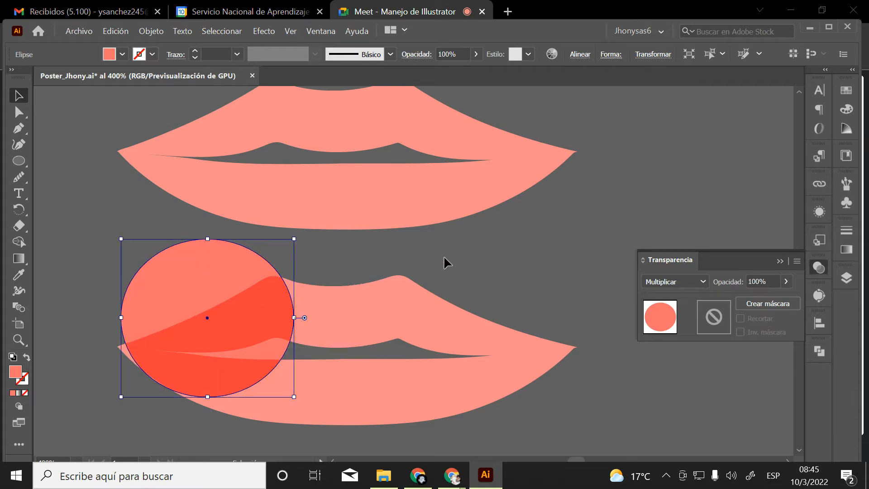
left_click(690, 284)
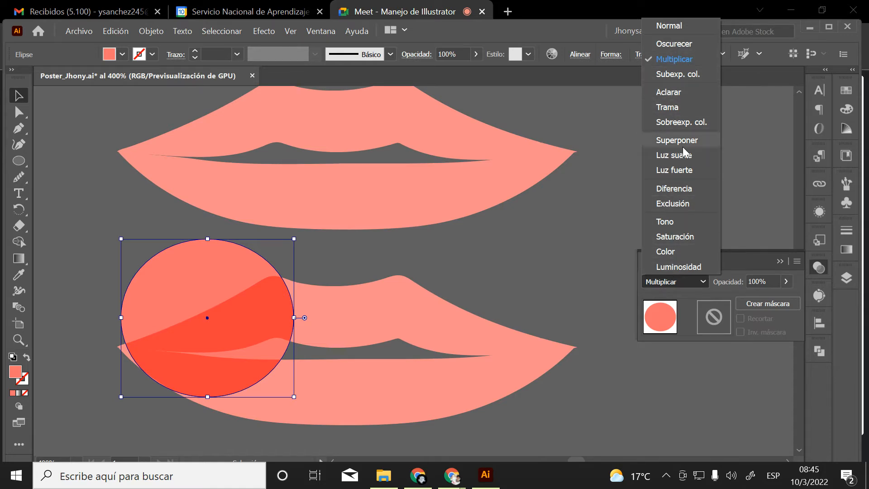
left_click(185, 292)
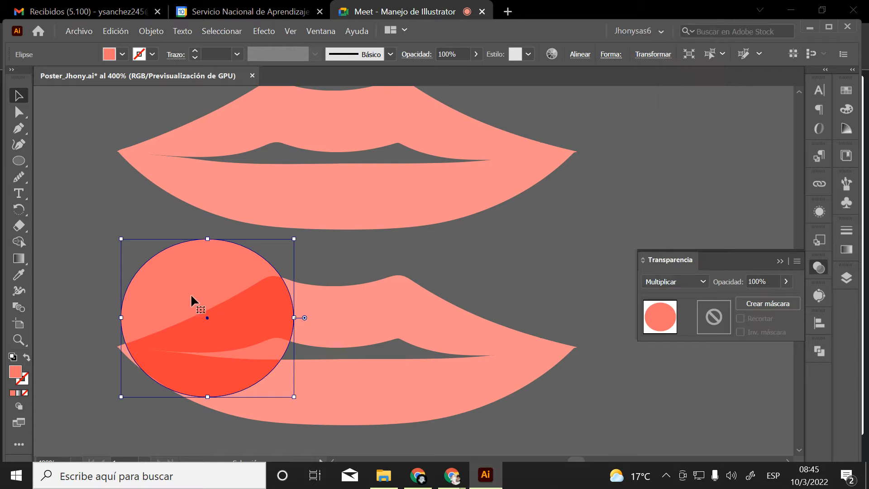
left_click_drag(204, 287, 324, 311)
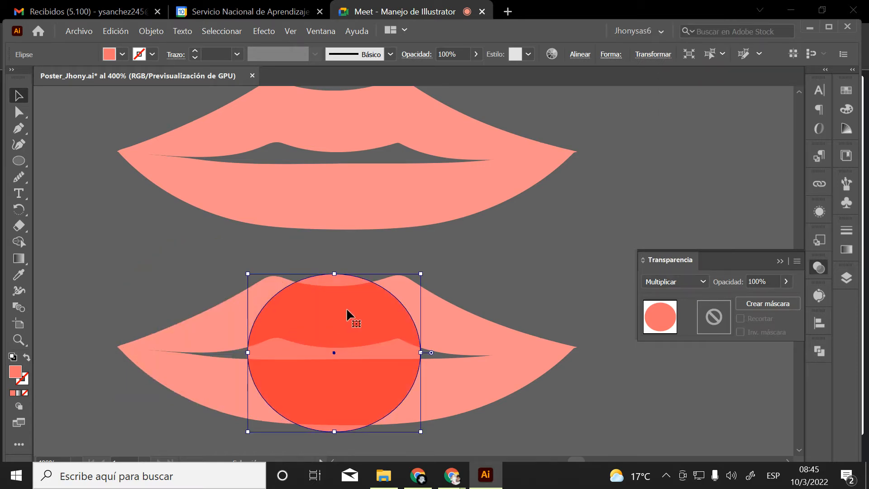
left_click(478, 262)
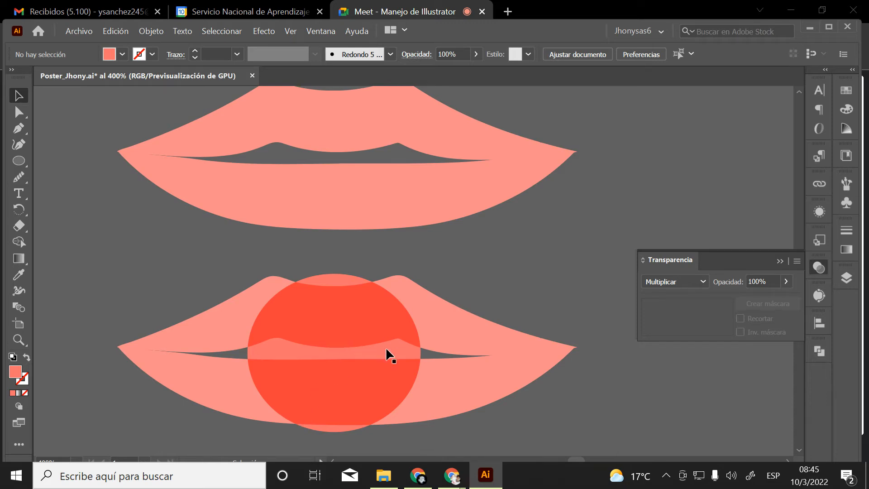
left_click_drag(385, 347, 260, 315)
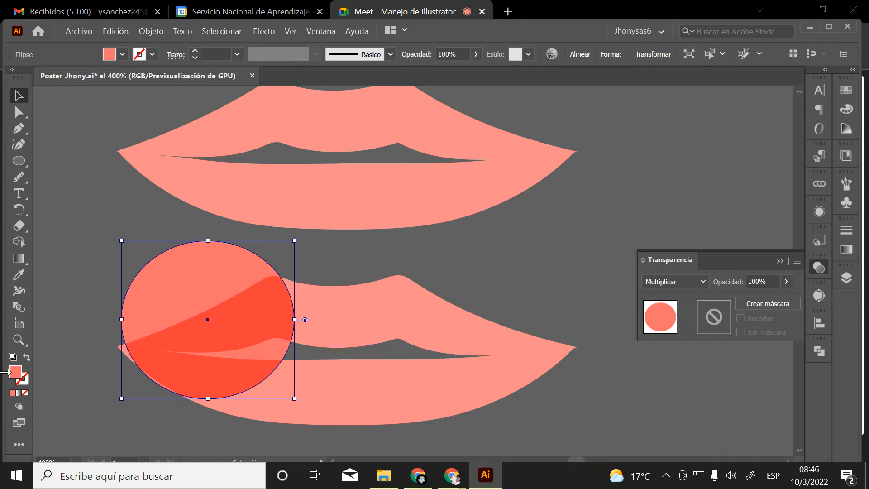
Show the hidden layers from cabelloondulado down to pantalon over the photo
key("z")
left_click(385, 294, "alt")
left_click(384, 294, "alt")
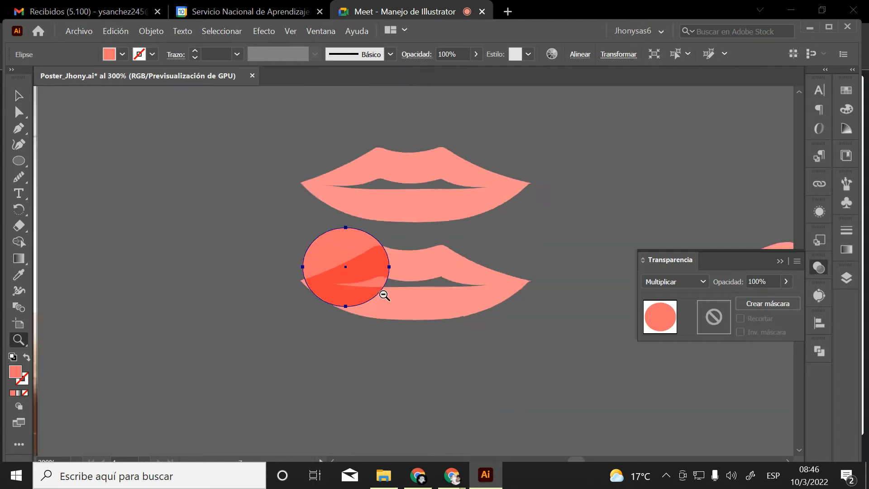
left_click(385, 295, "alt")
left_click(385, 295, "alt")
left_click(383, 296, "alt")
left_click(382, 297, "alt")
left_click_drag(64, 254, 346, 310)
left_click_drag(319, 225, 386, 444)
left_click(847, 278)
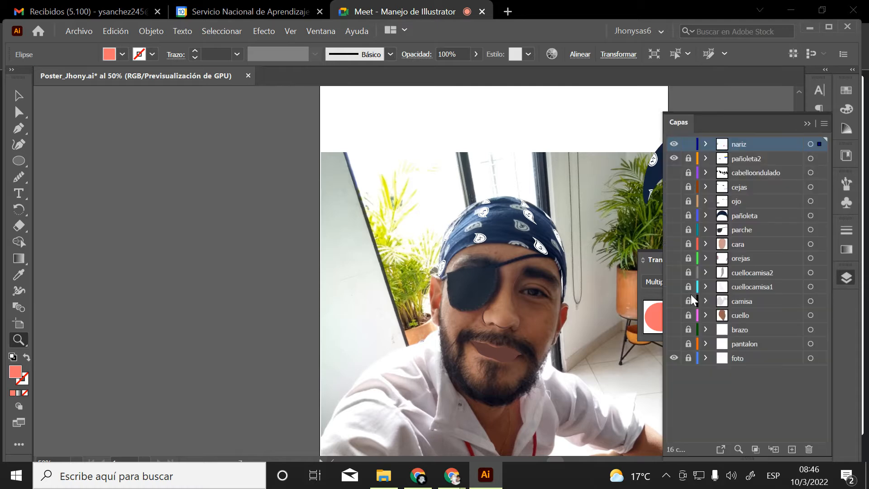
left_click_drag(674, 323, 673, 173)
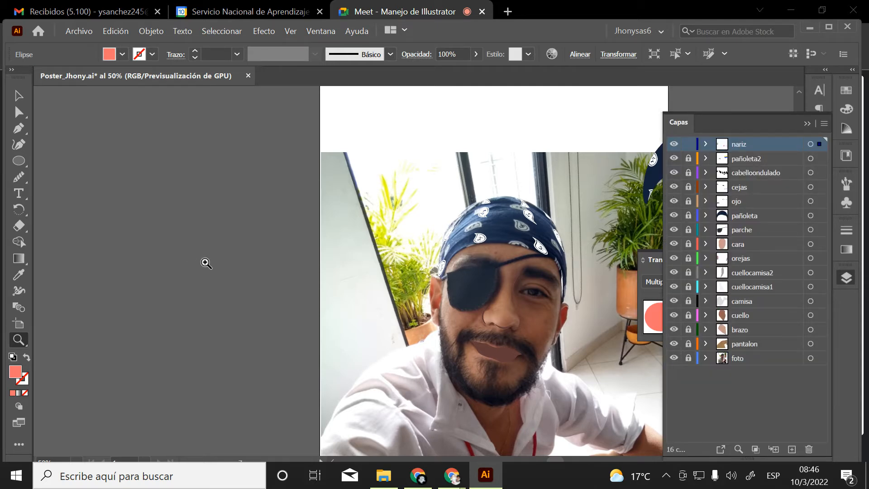
Deselect the circle and turn the layers between pañoleta2 and foto back on
scroll(206, 263, "down", 3)
left_click(19, 95)
left_click(205, 180)
scroll(563, 251, "down", 2)
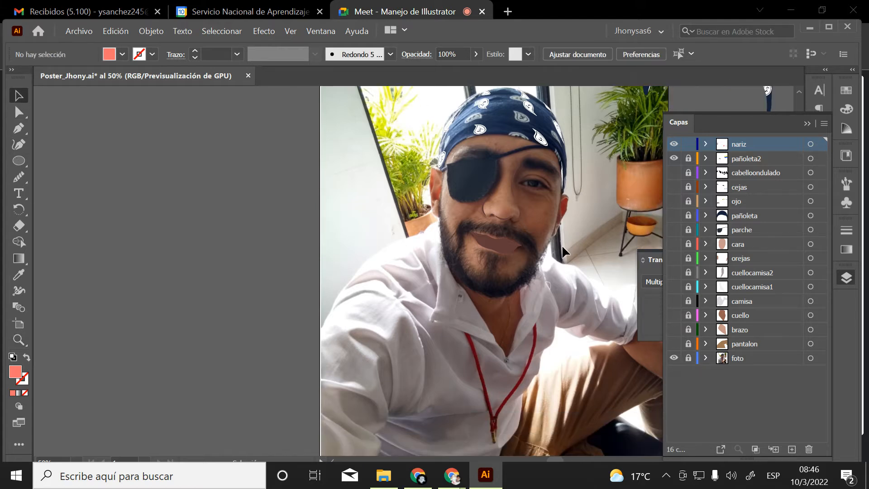
scroll(563, 247, "up", 2)
left_click_drag(672, 174, 674, 349)
left_click_drag(300, 308, 278, 188)
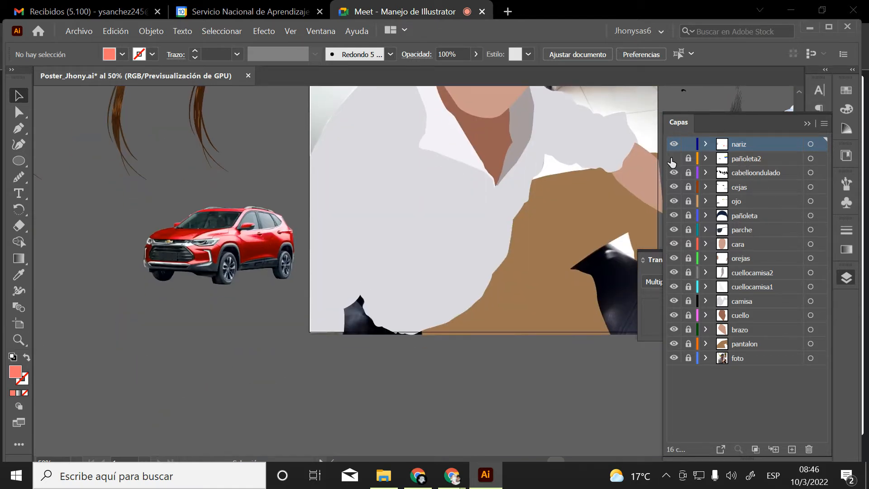
Toggle layer visibility to identify the layer holding the red car, and unlock and activate the ojo layer
left_click(674, 172)
left_click(674, 200)
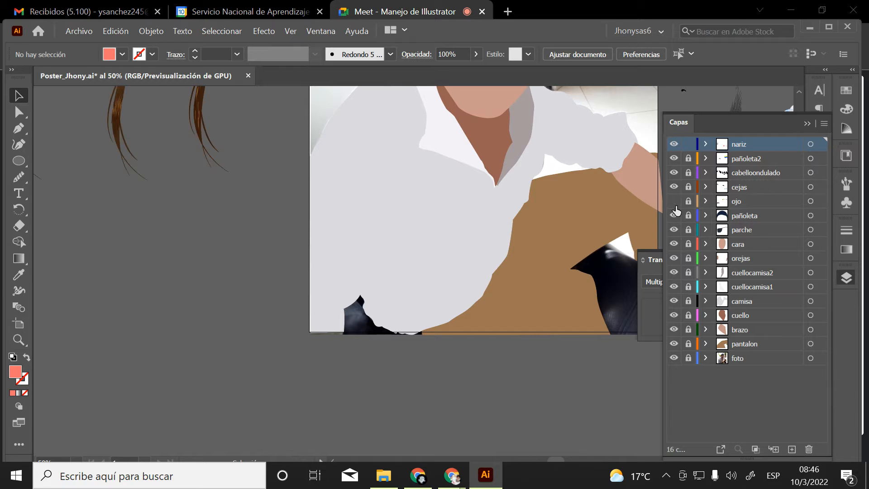
left_click(674, 202)
left_click(737, 203)
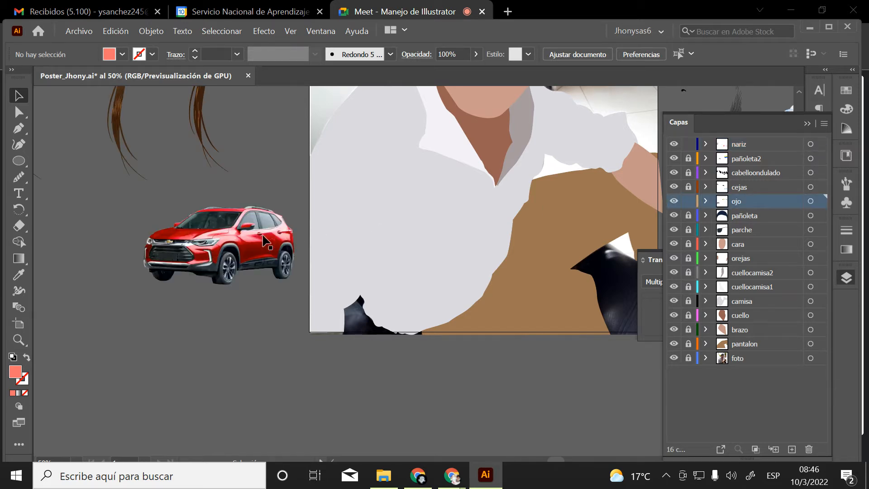
Release the clipping mask of the red car cutout beside the poster
left_click(233, 253)
key("ctrl+space")
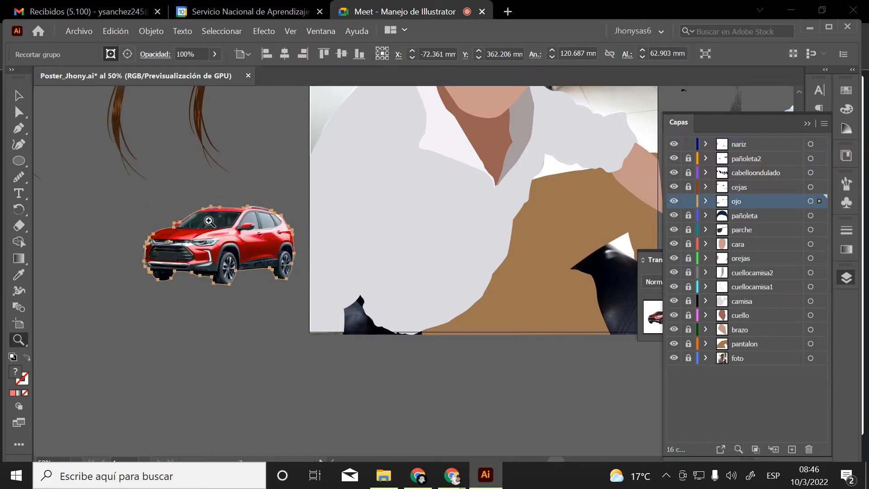
left_click_drag(207, 218, 357, 318)
left_click_drag(281, 294, 334, 277)
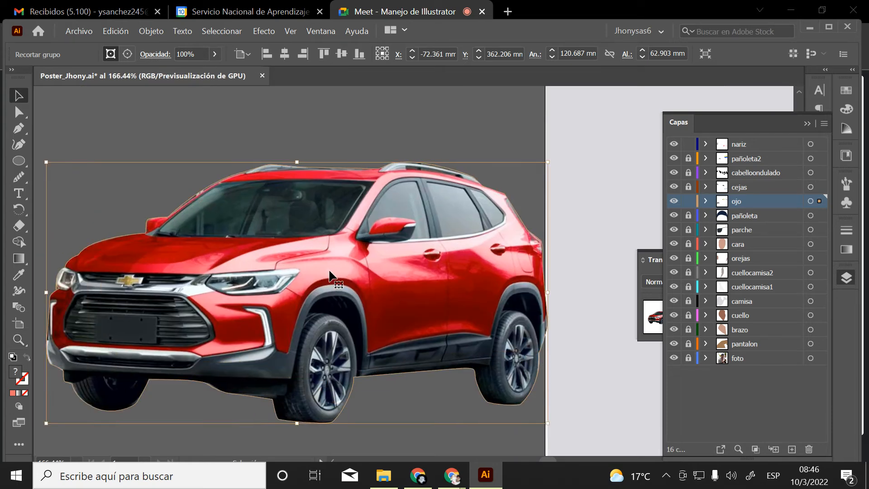
scroll(334, 276, "down", 1)
right_click(280, 222)
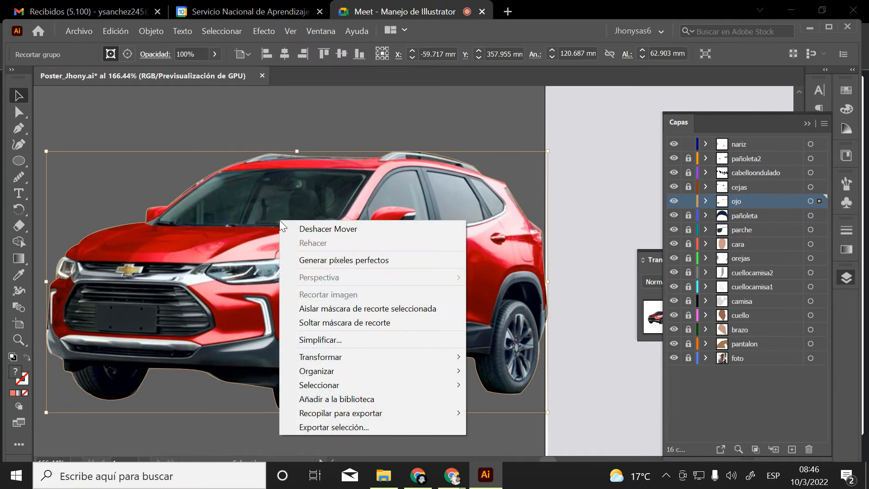
left_click(355, 324)
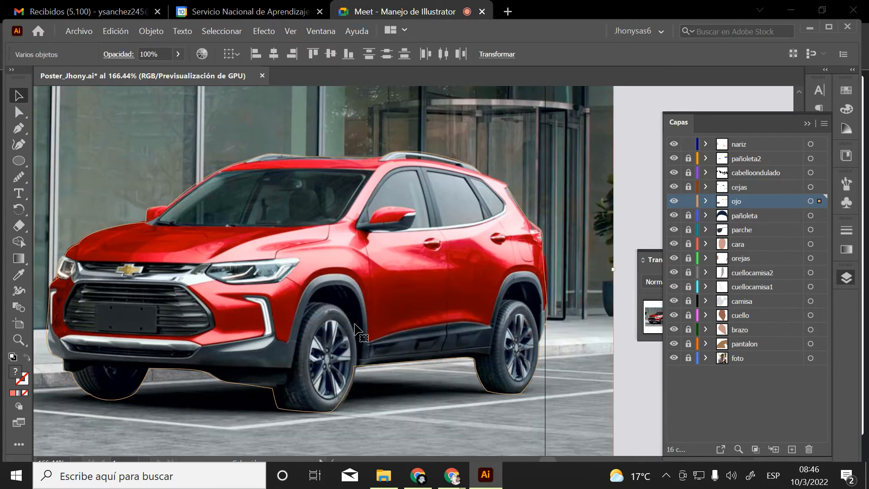
Separate the full car photo from its clipping outline, placing the photo below the hair strands and the outline away from it
left_click(362, 288, "ctrl+alt")
left_click(363, 287, "ctrl+alt")
left_click(362, 287, "ctrl+alt")
left_click(362, 287, "ctrl+alt")
left_click_drag(416, 276, 312, 287)
left_click(253, 233)
left_click_drag(295, 212, 186, 317)
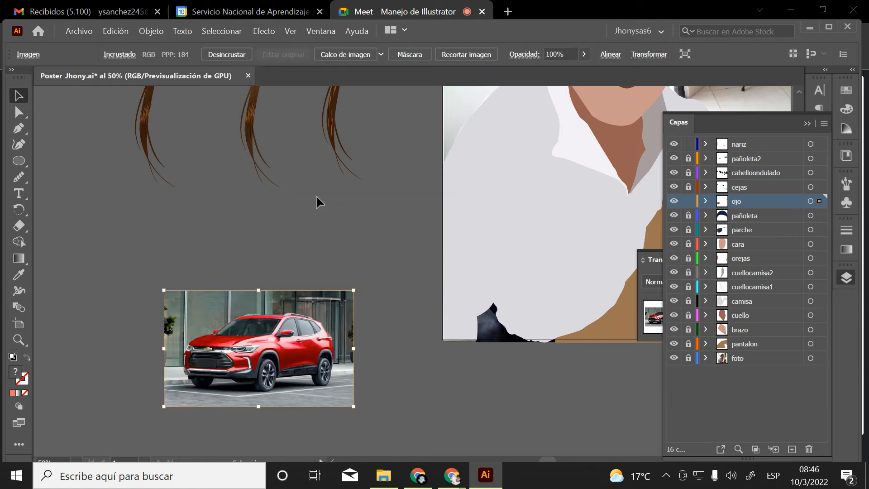
left_click_drag(316, 194, 365, 251)
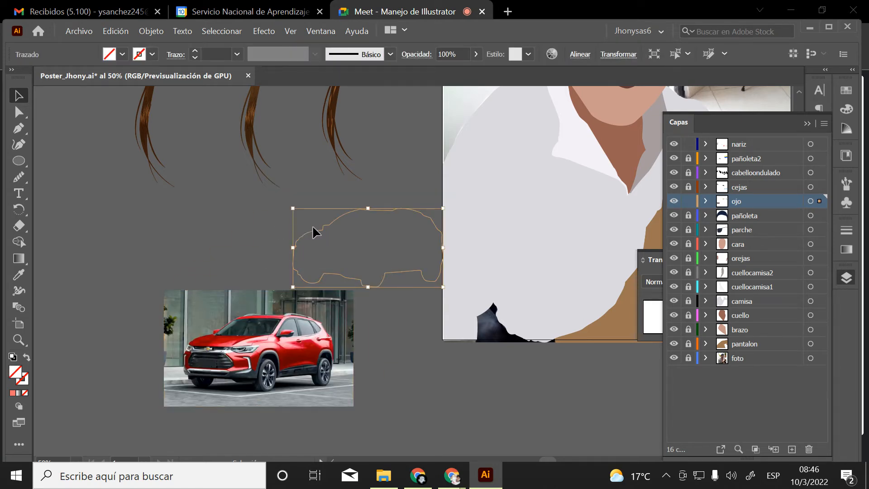
left_click_drag(323, 228, 219, 210)
mouse_move(300, 366)
left_mouse_down()
mouse_move(317, 376)
mouse_move(306, 355)
left_mouse_up()
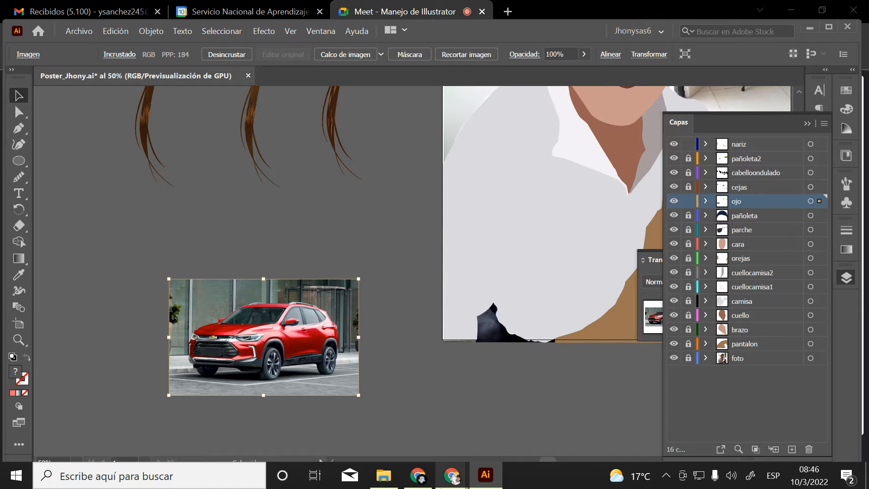
Switch to Chrome and search Google Images for "carro" in a new tab
left_click(429, 484)
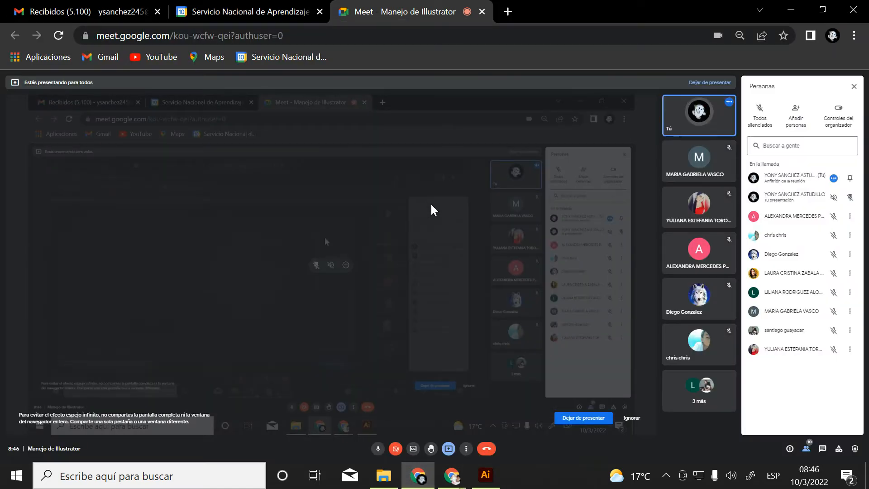
left_click(508, 11)
left_click(327, 285)
type("ca")
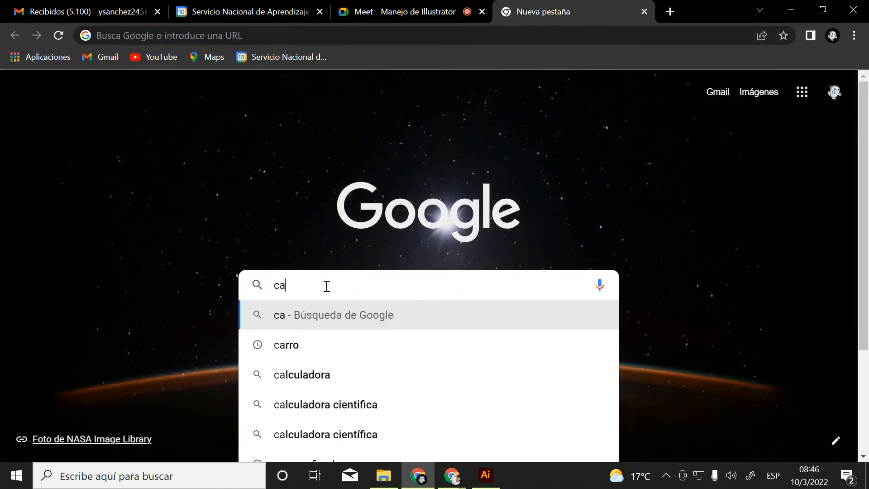
type("rro")
key("Return")
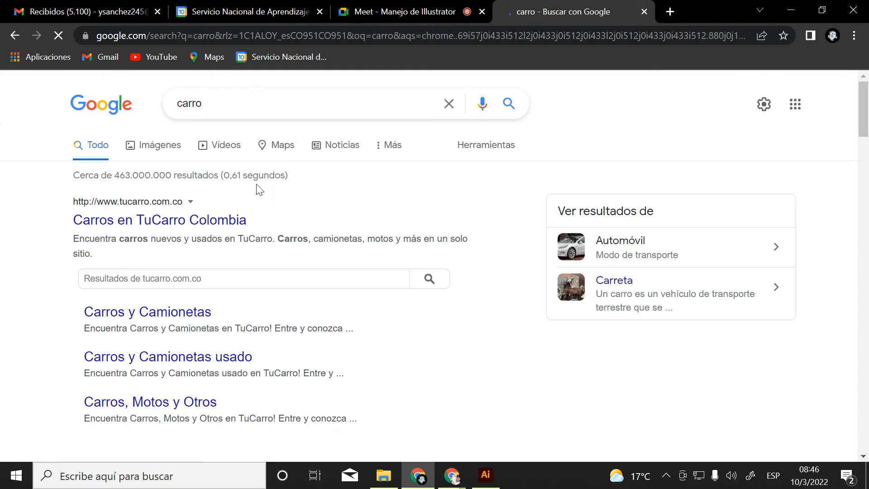
left_click(146, 151)
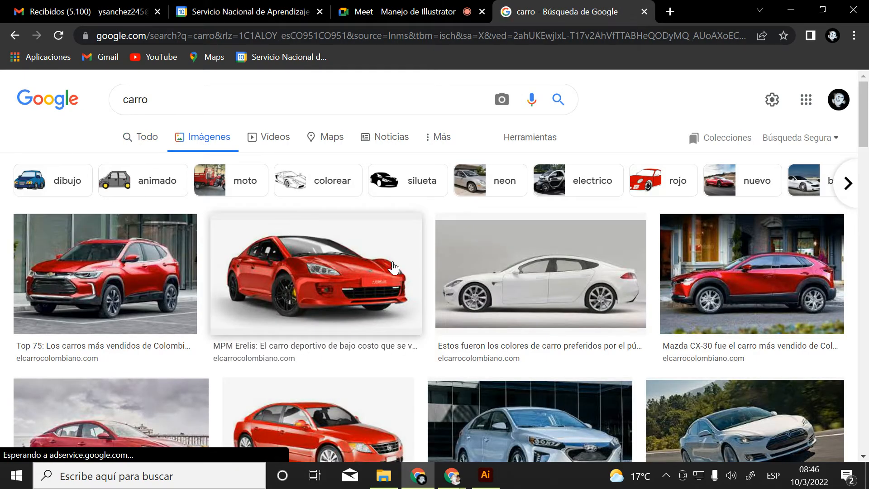
Copy the red MPM Erelis sports car image from the results and paste it into the Illustrator poster
right_click(317, 271)
left_click(370, 203)
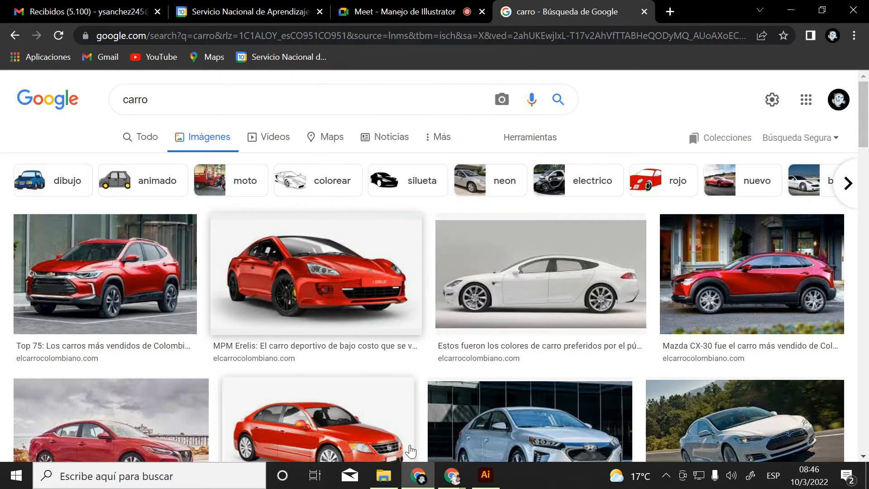
left_click(485, 474)
key("ctrl+v")
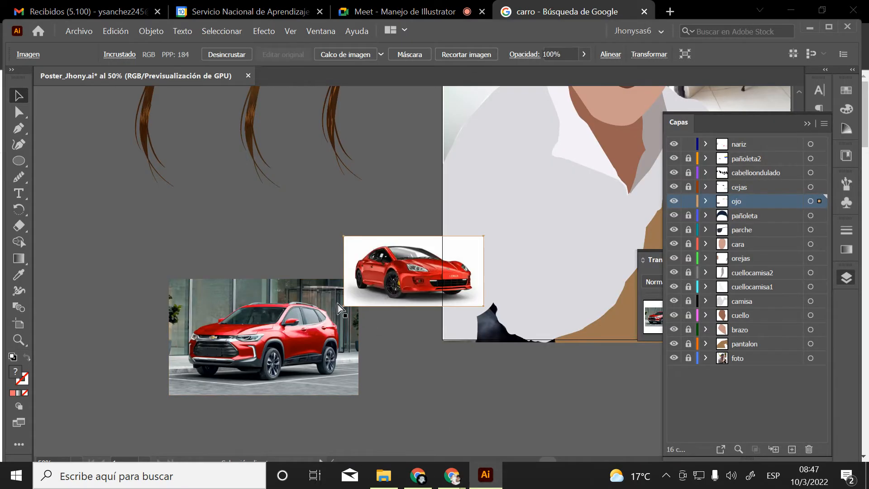
Move the pasted sports car image onto the poster's upper left area, beside the bandana
scroll(281, 344, "right", 3)
scroll(281, 344, "up", 1)
left_click_drag(283, 300, 312, 164)
left_click_drag(283, 222, 195, 350)
left_click_drag(212, 294, 594, 255)
key("z")
key("v")
left_click_drag(440, 274, 104, 302)
left_click_drag(113, 242, 269, 302)
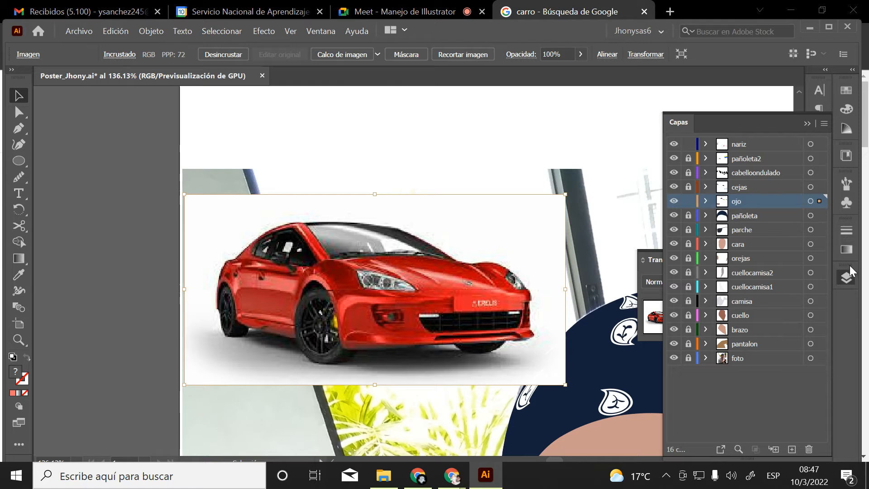
Set the pasted car image's blend mode to Multiplicar
left_click(808, 122)
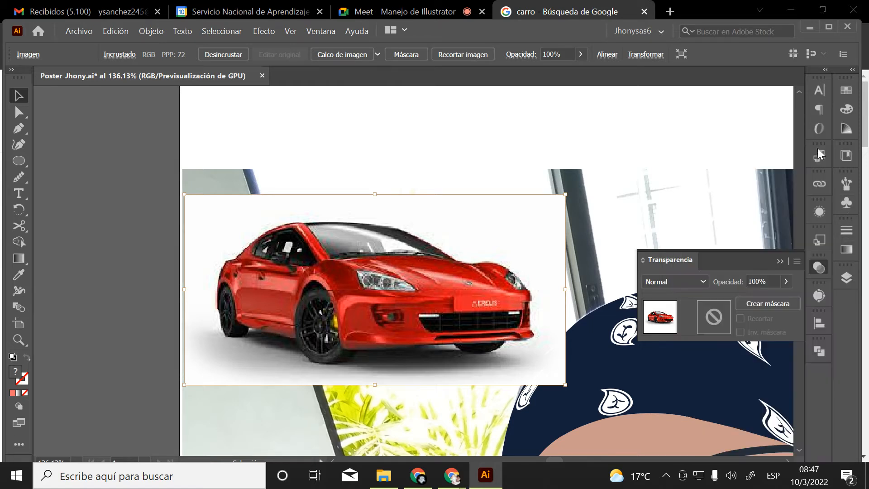
left_click(683, 282)
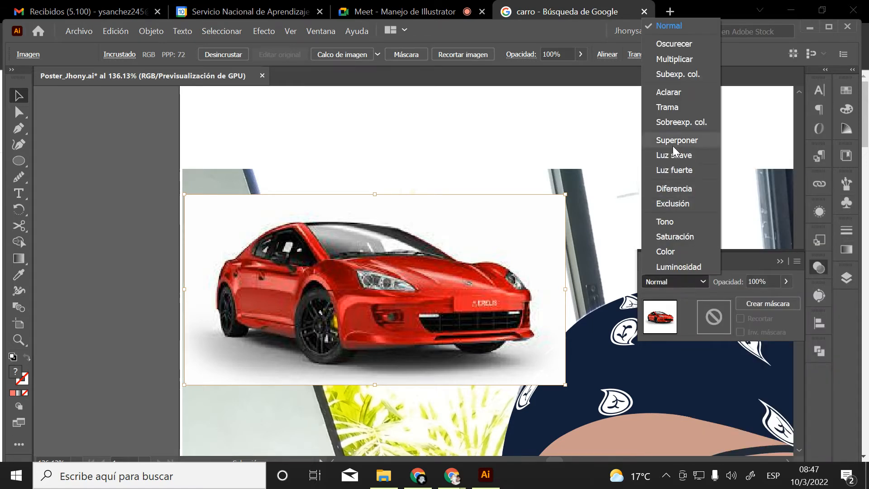
left_click(673, 61)
Move the multiplied car image down over the plant, the window frame and the shirt beside the face
scroll(301, 258, "down", 3)
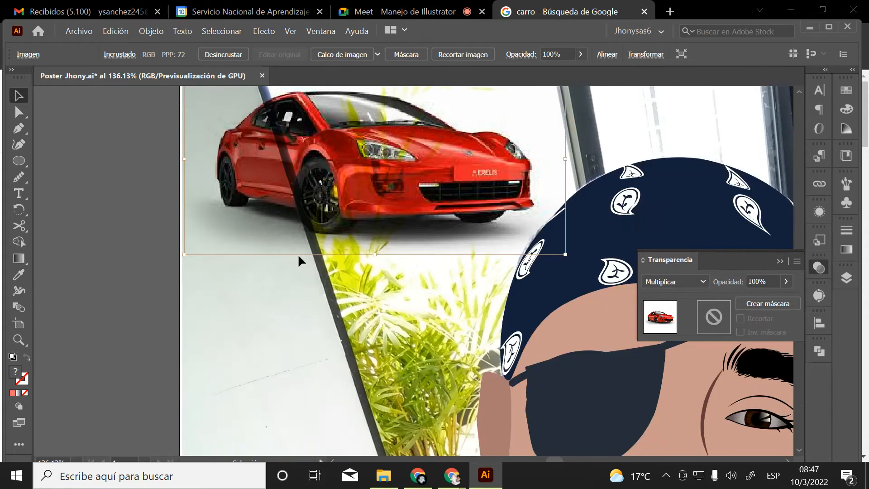
left_click_drag(355, 209, 316, 394)
scroll(317, 317, "down", 3)
left_click_drag(316, 244, 288, 366)
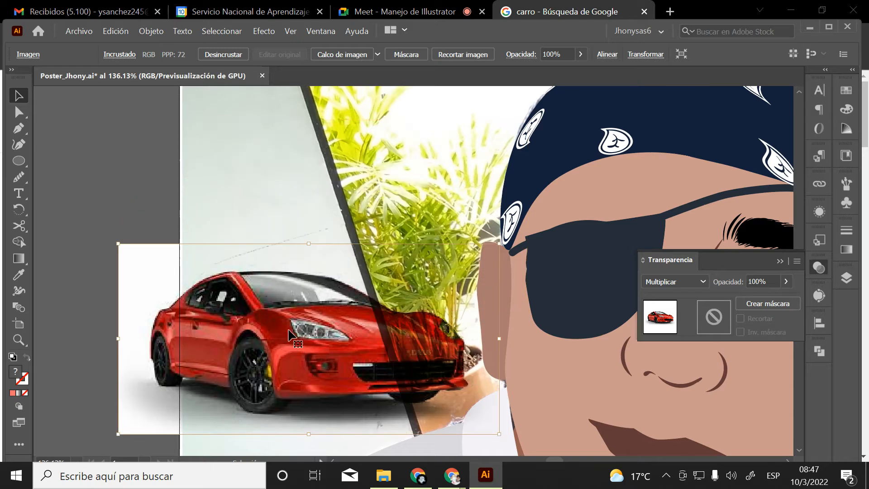
scroll(288, 294, "down", 3)
left_click_drag(289, 239, 332, 252)
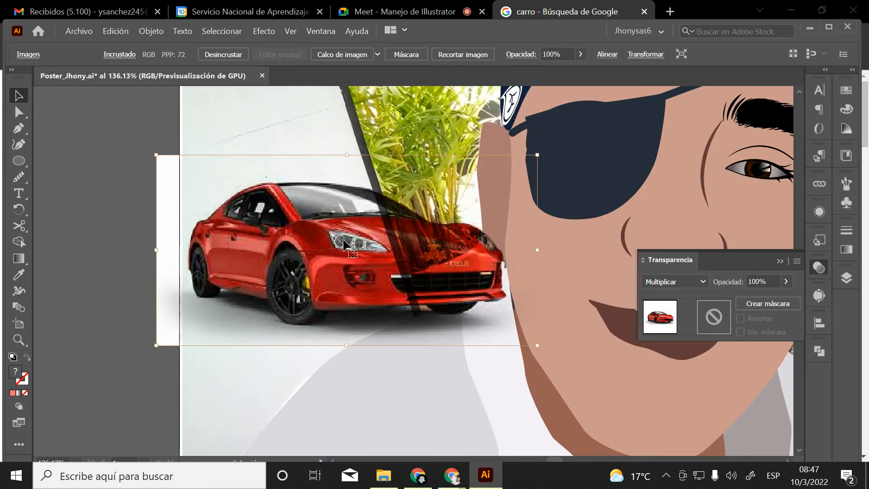
left_click_drag(352, 249, 283, 332)
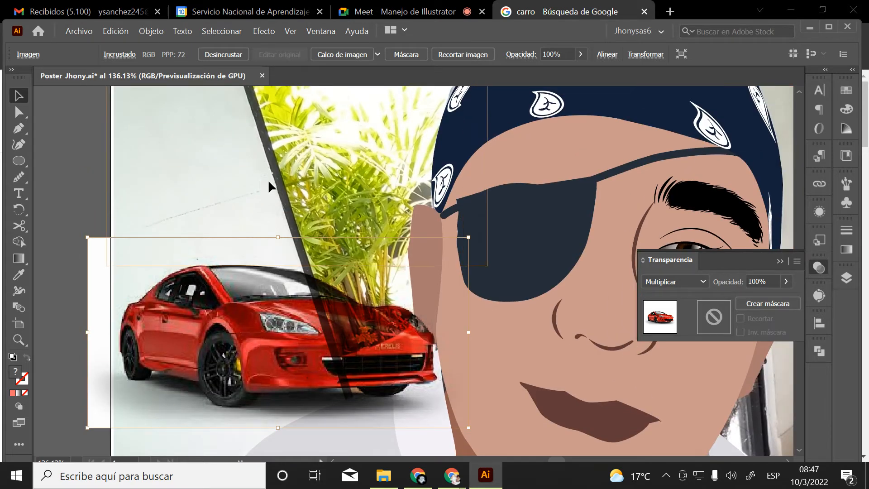
Move the car image over the bandana, then up to the artboard's right edge by the loose bandana
left_click_drag(268, 180, 265, 178)
left_click_drag(191, 162, 417, 202)
left_click_drag(457, 225, 87, 315)
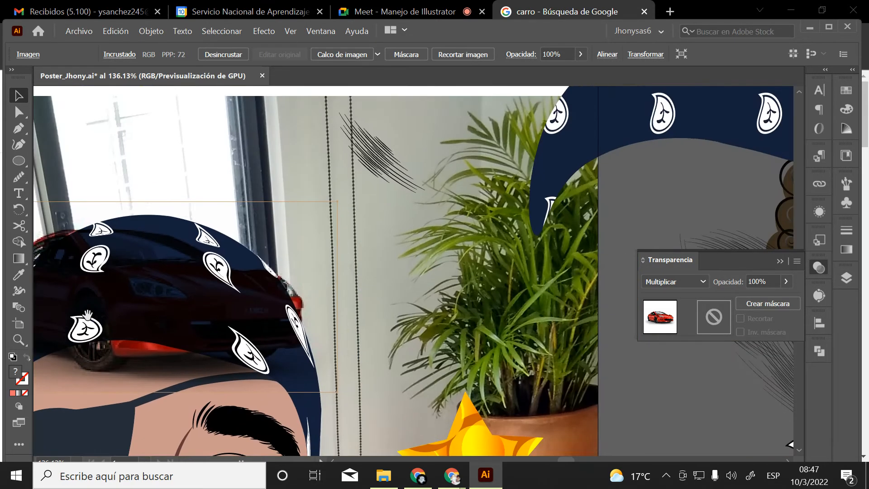
left_click_drag(155, 313, 310, 189)
left_click_drag(325, 221, 360, 344)
left_click_drag(347, 318, 485, 157)
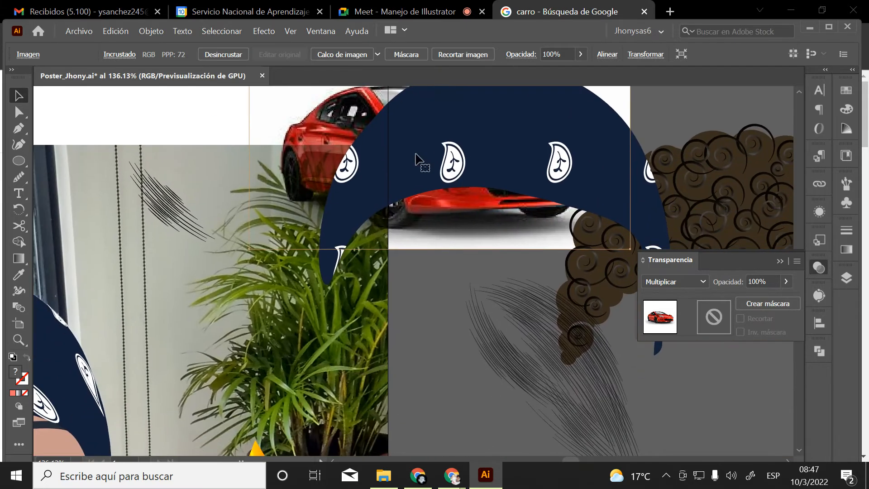
Scale the car image down to about half size and place it on the wall between the bandana and the plant
left_click_drag(416, 159, 231, 251)
left_click_drag(201, 224, 387, 250)
left_click_drag(284, 224, 287, 319)
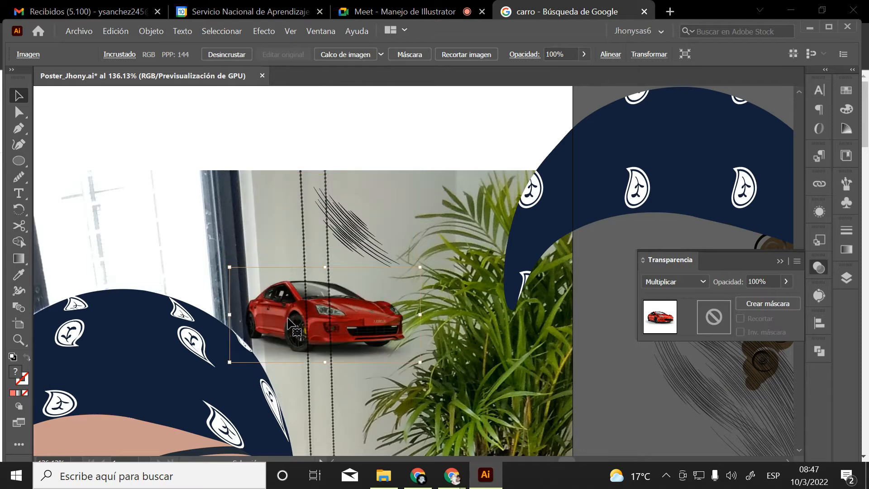
Delete the car image from the poster
left_click(361, 195)
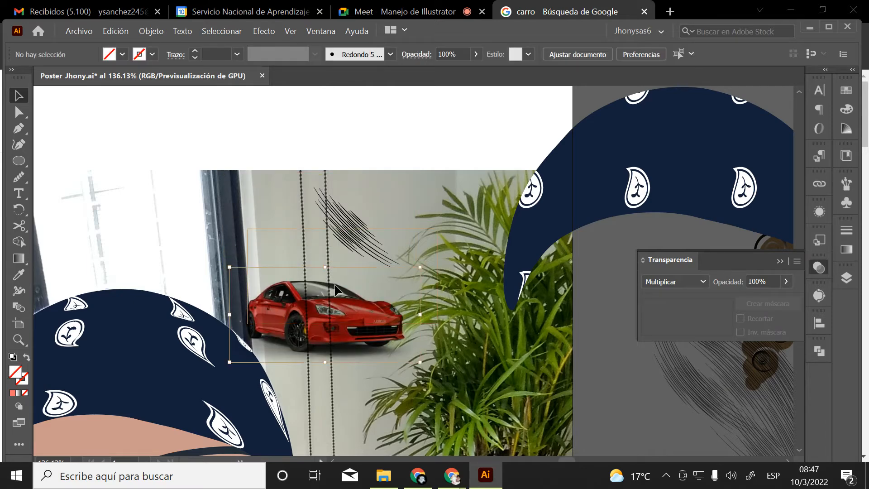
left_click_drag(321, 331, 337, 291)
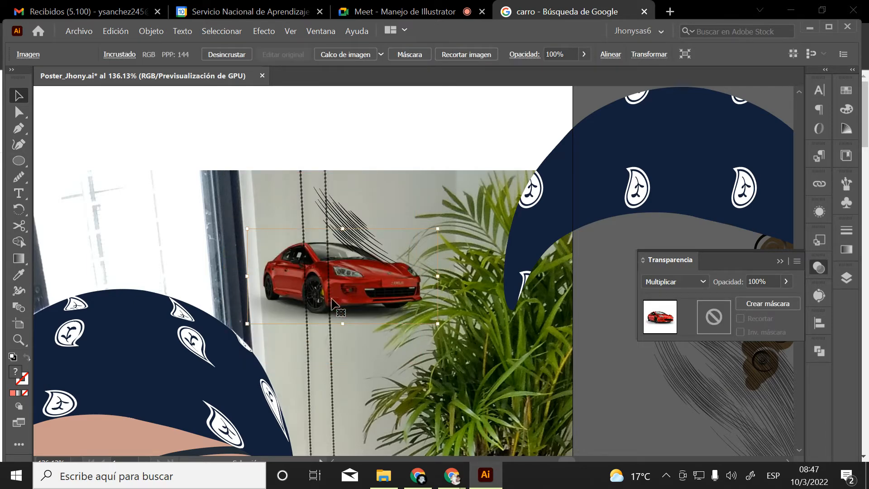
key("Delete")
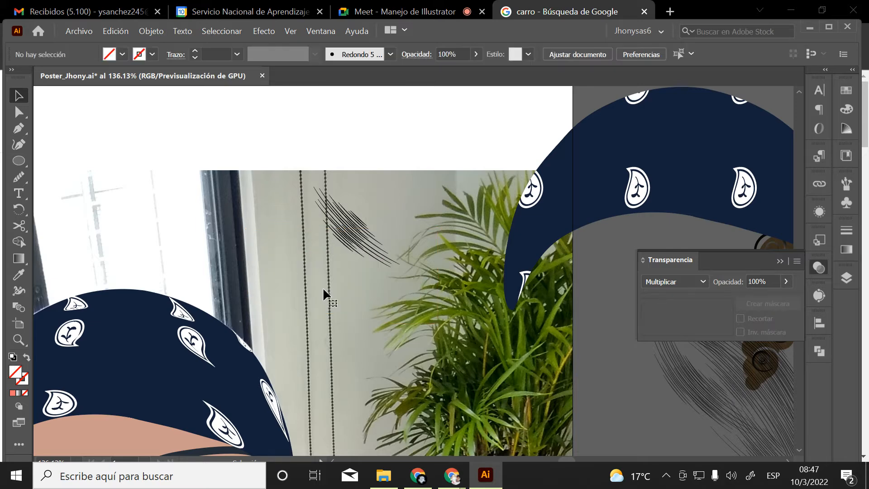
Hide all layers from pantalon up to pañoleta2, leaving only nariz and foto visible
key("z")
left_click(471, 289, "alt")
left_click(472, 290, "alt")
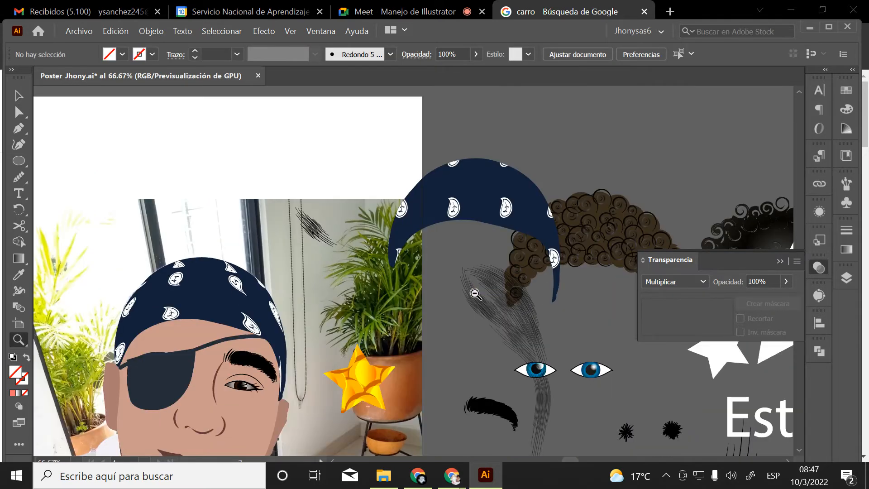
left_click(473, 290, "alt")
left_click_drag(604, 287, 512, 287)
left_click_drag(376, 333, 494, 192)
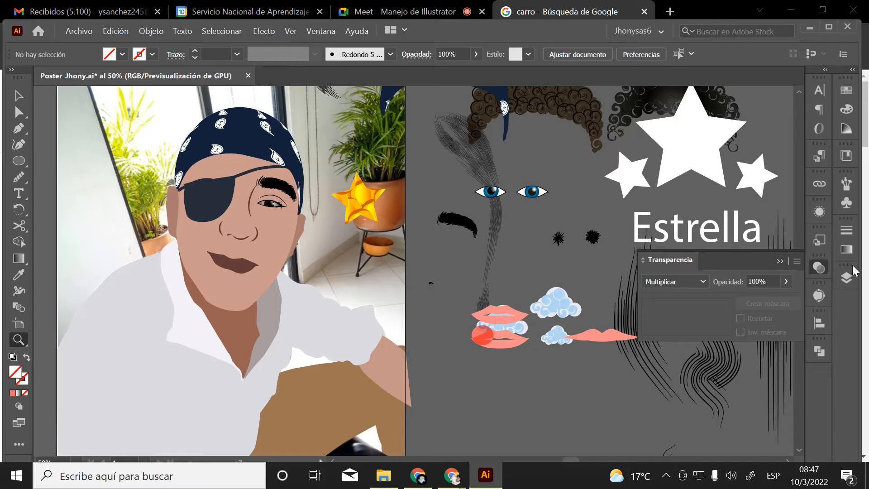
left_click(846, 278)
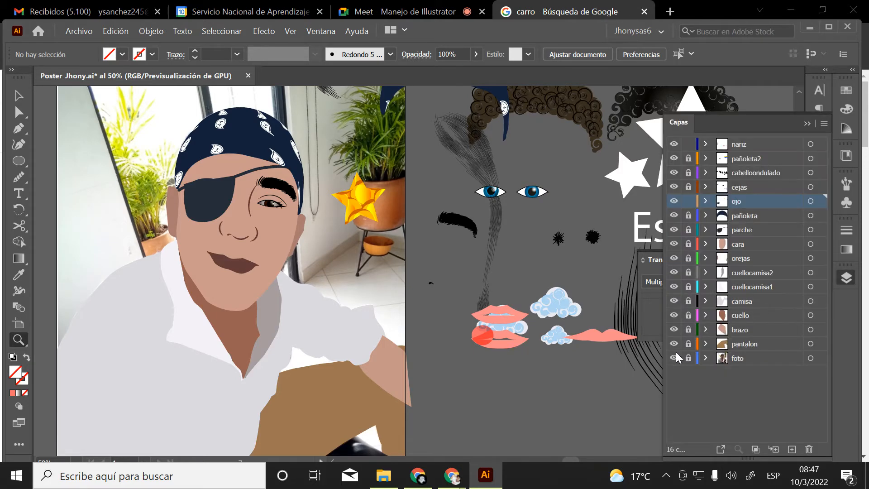
left_click_drag(677, 352, 674, 158)
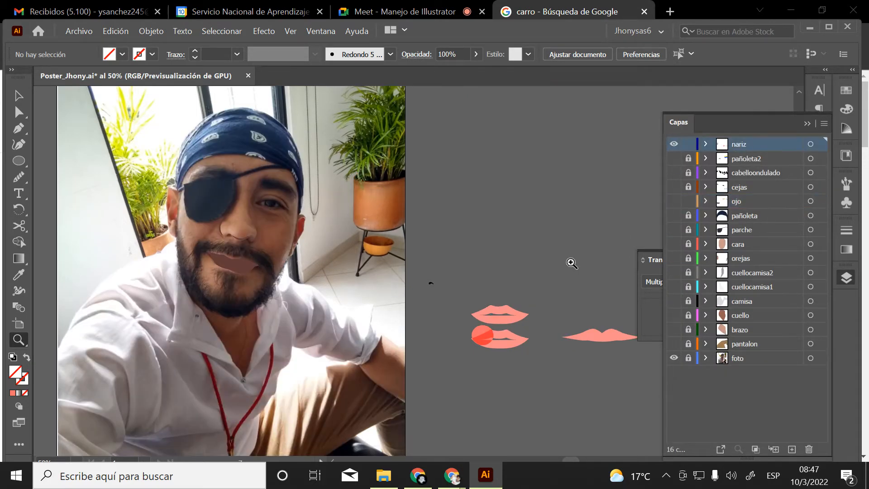
Delete the translucent circle that overlaps the lower pair of lips beside the poster
left_click_drag(498, 334, 411, 306)
left_click_drag(340, 251, 466, 360)
left_click_drag(416, 291, 487, 251)
left_click(453, 335)
key("v")
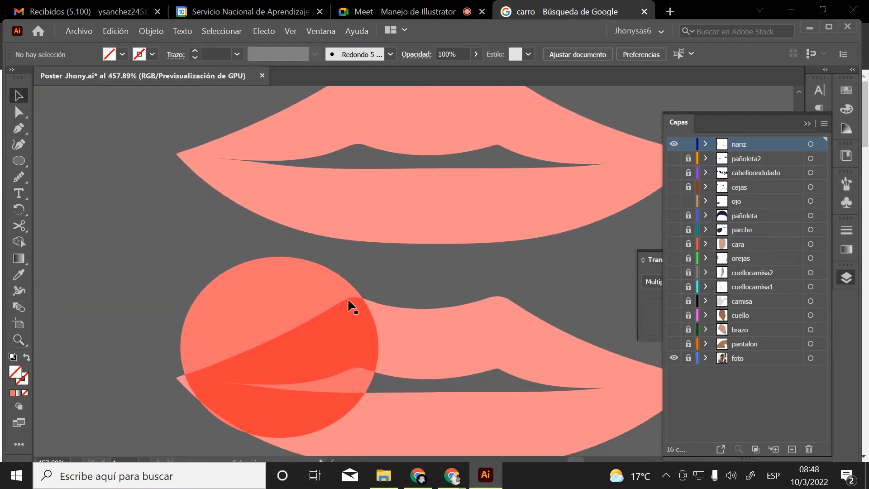
left_click(258, 304)
key("Delete")
Add a Resplandor interior effect to the upper lip of the lower pair, with preview on and mode Multiplicar
scroll(390, 317, "up", 2)
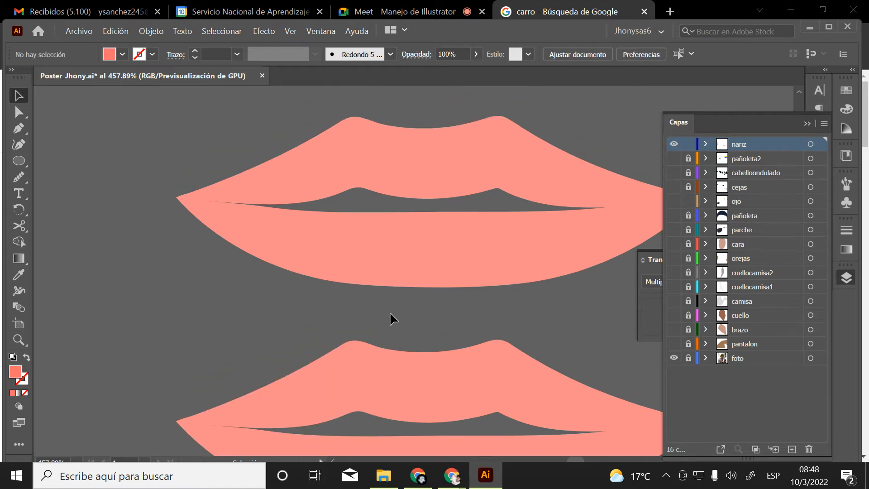
scroll(390, 317, "down", 3)
left_click(392, 331)
left_click(262, 32)
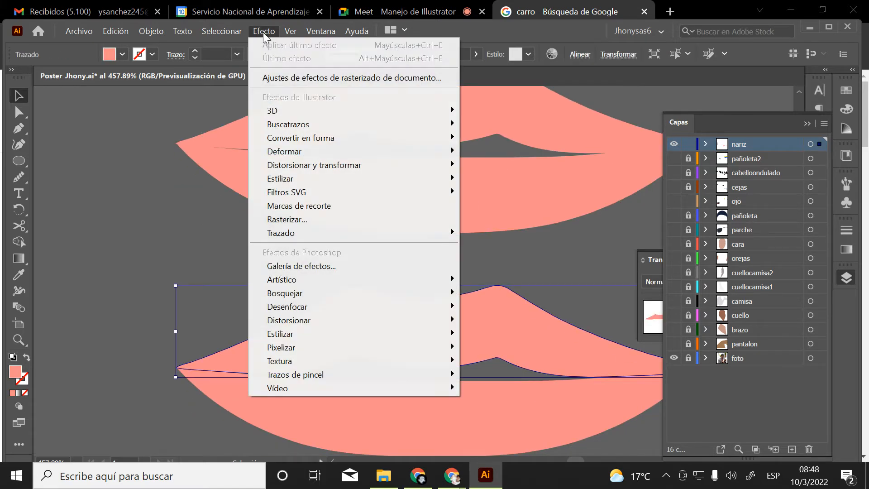
mouse_move(286, 181)
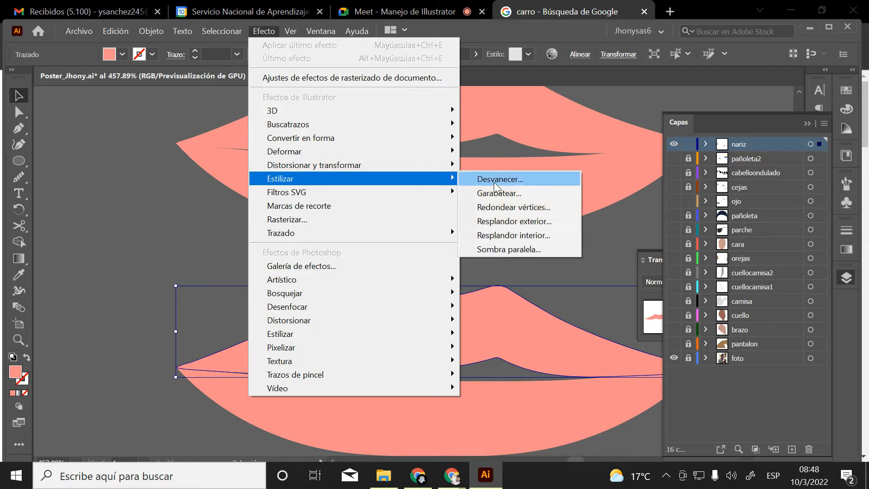
left_click(521, 236)
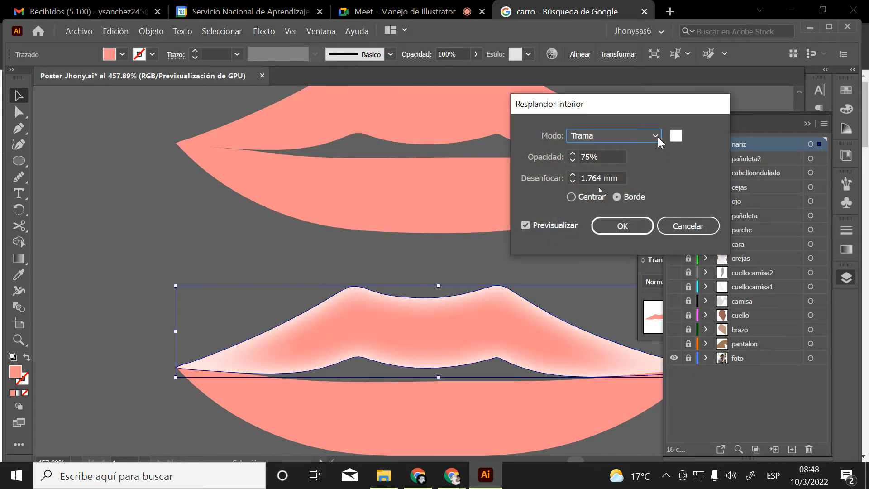
left_click(659, 137)
left_click(610, 168)
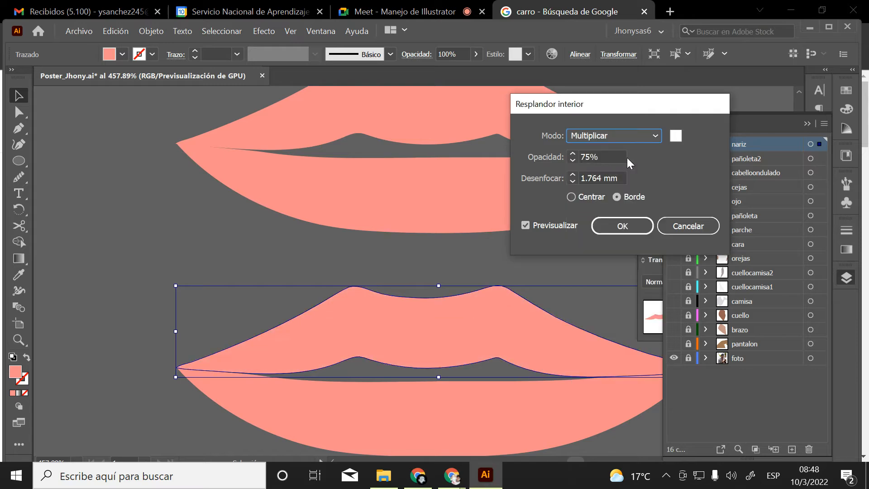
Change the upper lip's inner glow colour to dark red and apply the effect
left_click(675, 136)
left_click_drag(265, 186, 285, 215)
left_click(501, 162)
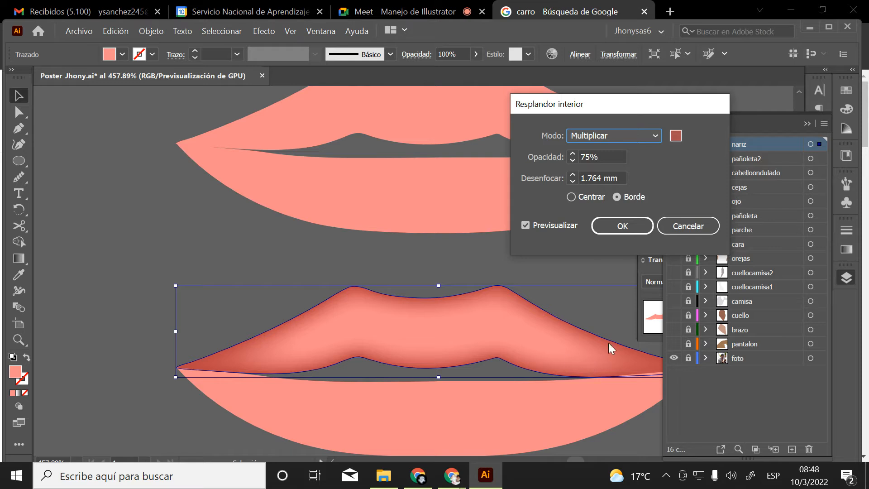
left_click(621, 225)
Add a Resplandor interior effect to the lower lip of the same pair, reusing the dark red Multiplicar settings
left_click(503, 399)
scroll(489, 365, "down", 1)
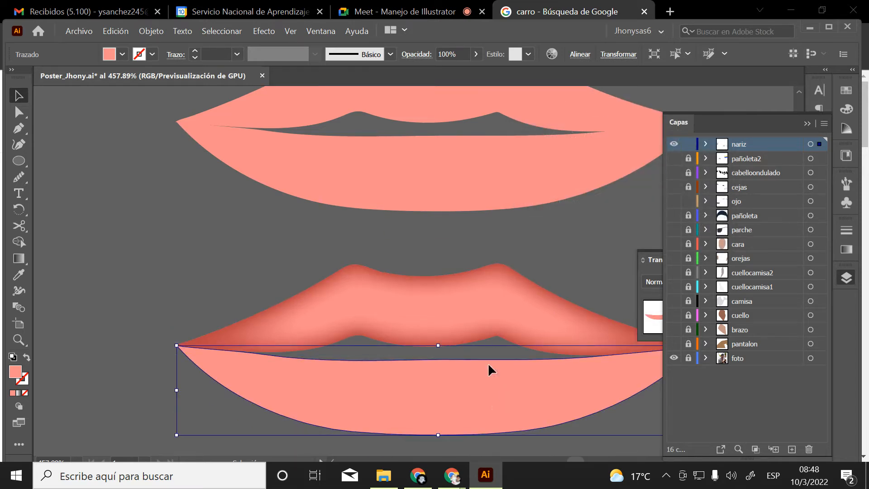
scroll(488, 362, "down", 1)
left_click(264, 32)
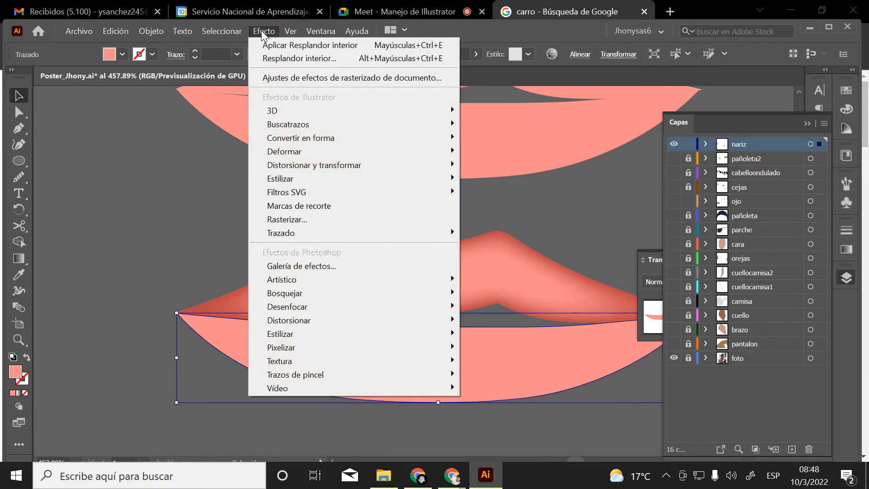
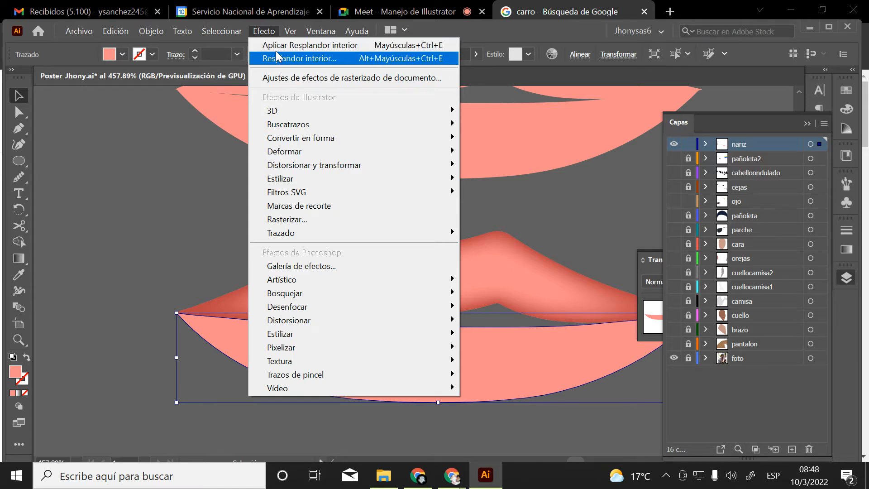
mouse_move(292, 180)
left_click(311, 61)
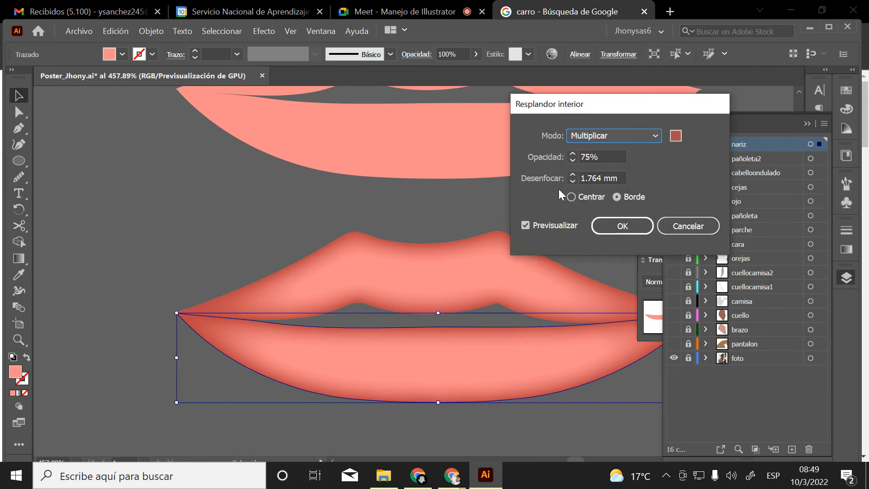
Raise the lower lip's inner glow blur above 2 mm and apply the effect
left_click(573, 175)
left_click(573, 175)
left_click(572, 181)
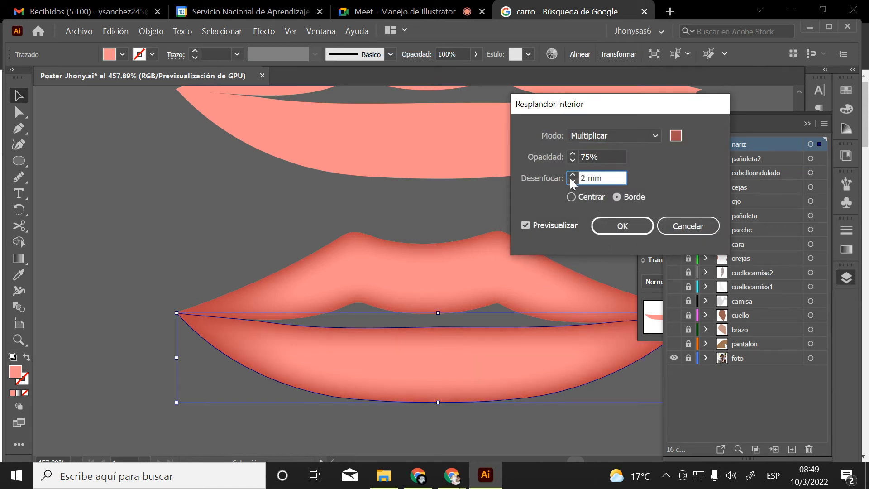
left_click(570, 175)
left_click(627, 225)
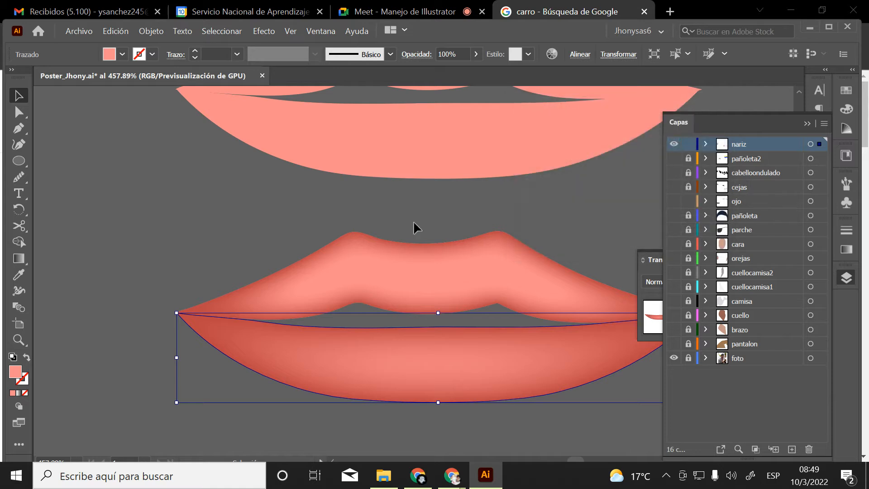
Compare the glow-shaded lips with the flat-coloured pair above them
left_click(406, 216)
key("z")
left_click(477, 291, "alt")
left_click(477, 291, "alt")
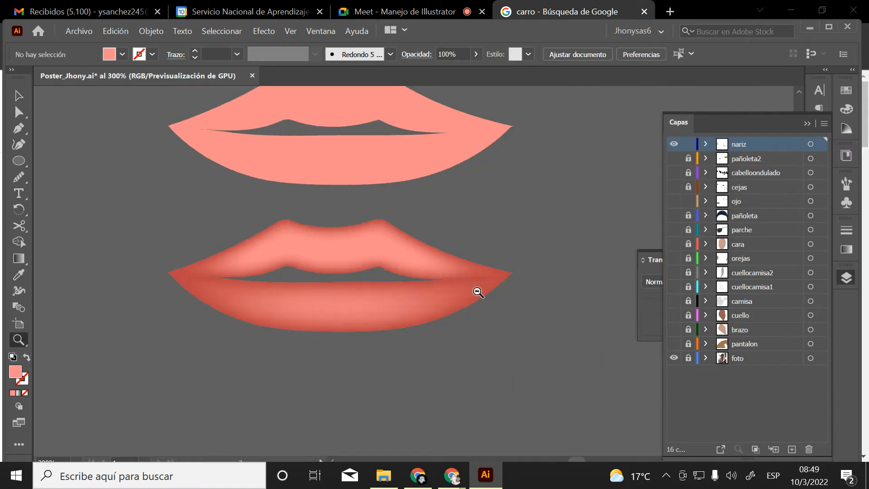
left_click(473, 290, "alt")
left_click(473, 290, "alt")
left_click_drag(351, 282, 394, 321)
scroll(382, 324, "up", 2)
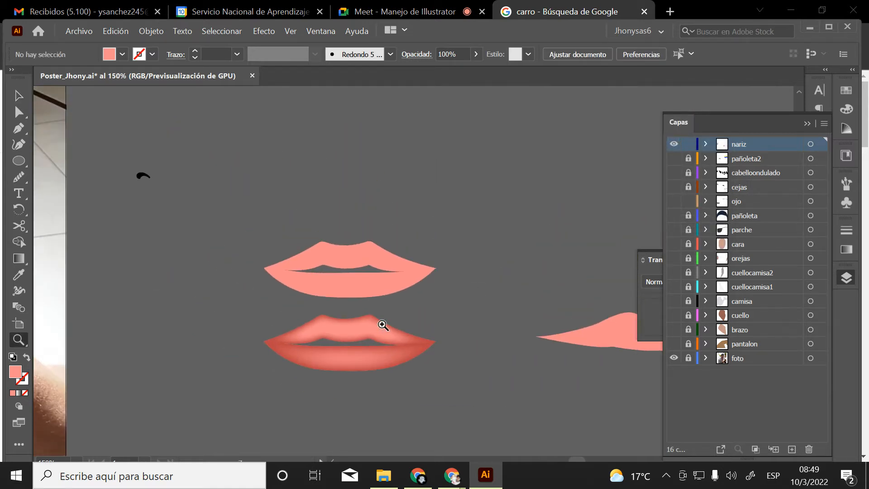
left_click_drag(332, 327, 457, 416)
scroll(463, 366, "down", 1)
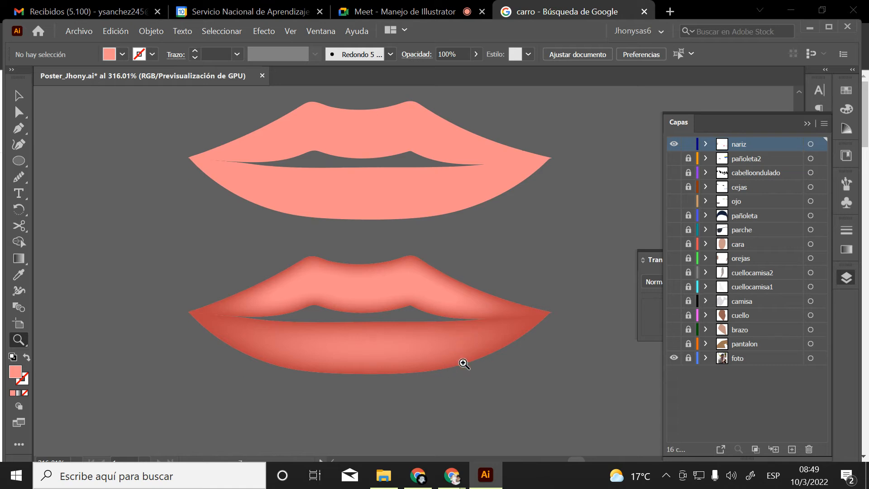
scroll(397, 329, "down", 1)
scroll(396, 326, "up", 4)
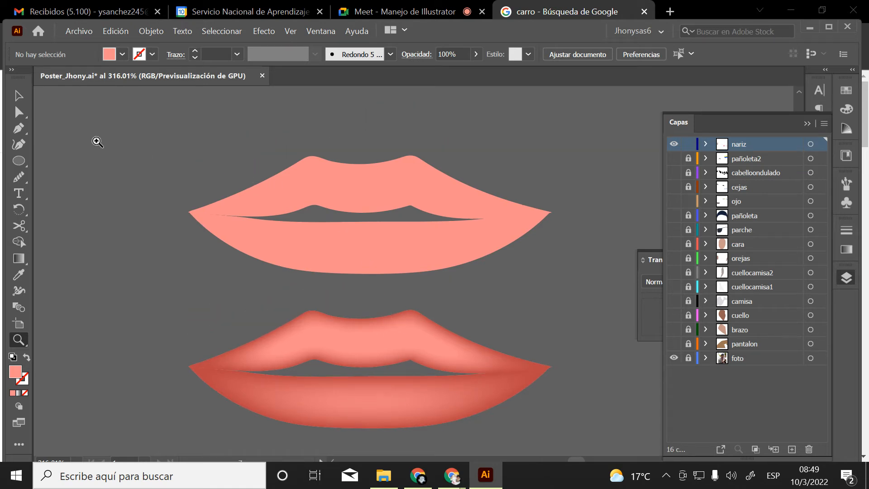
Apply a freeform gradient fill in Puntos mode to the upper lip of the flat-coloured pair
left_click(19, 96)
left_click(399, 202)
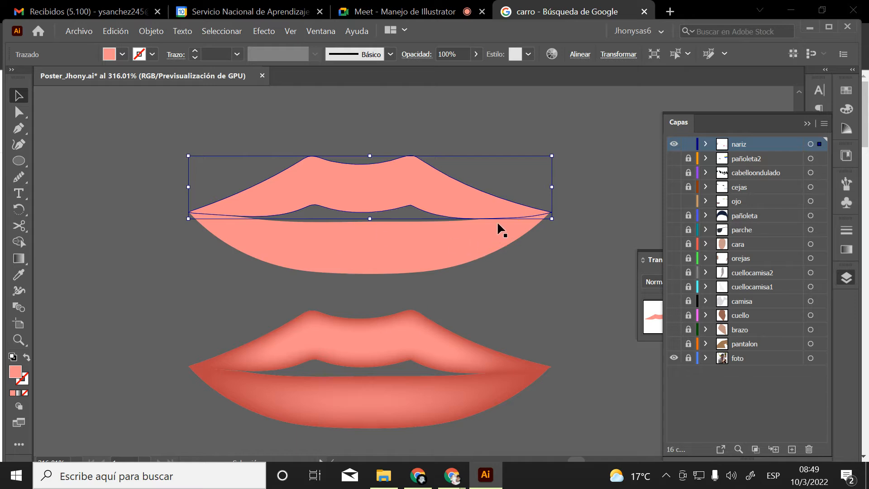
left_click(807, 124)
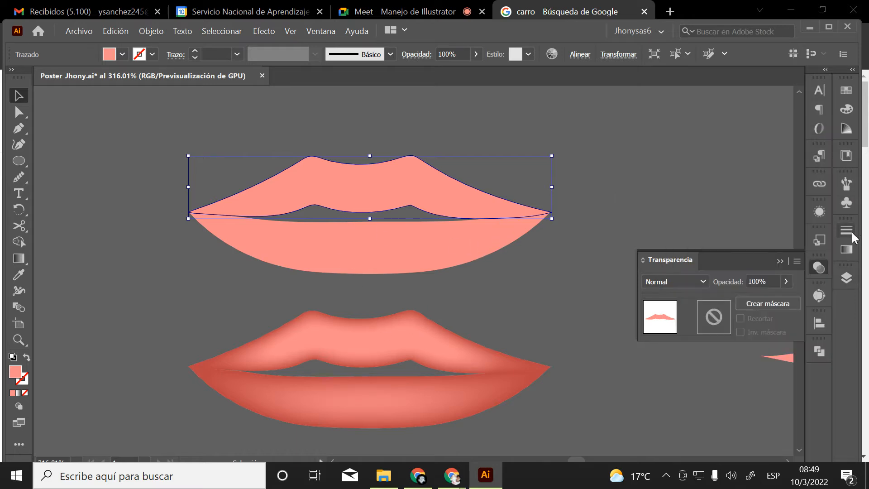
left_click(846, 250)
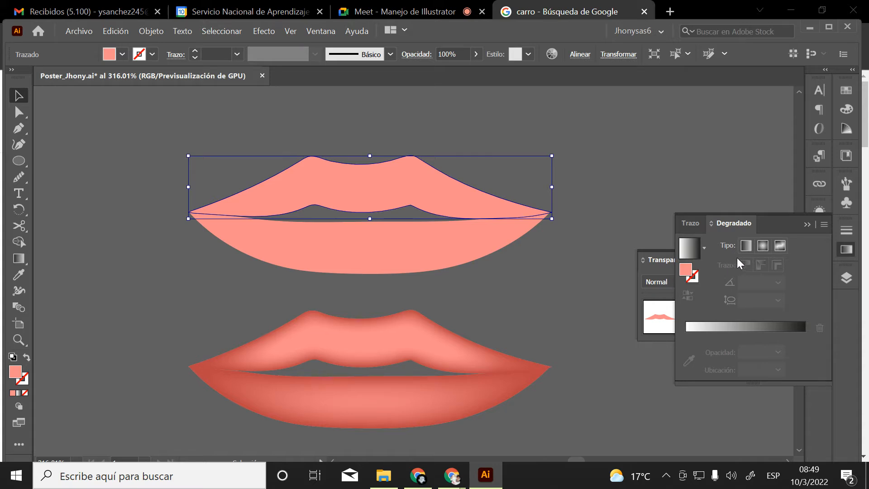
left_click(778, 246)
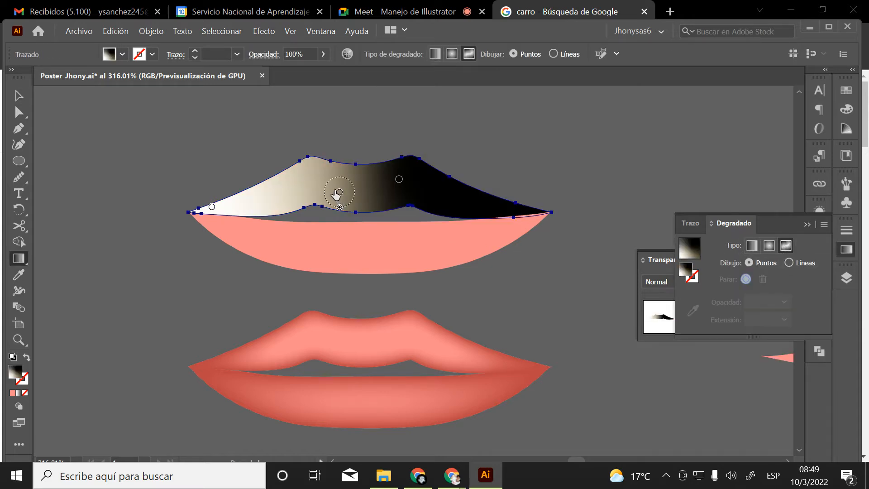
Add a gradient colour point near the upper lip's right corner and reposition the existing points toward the two peaks and left corner
left_click(483, 208)
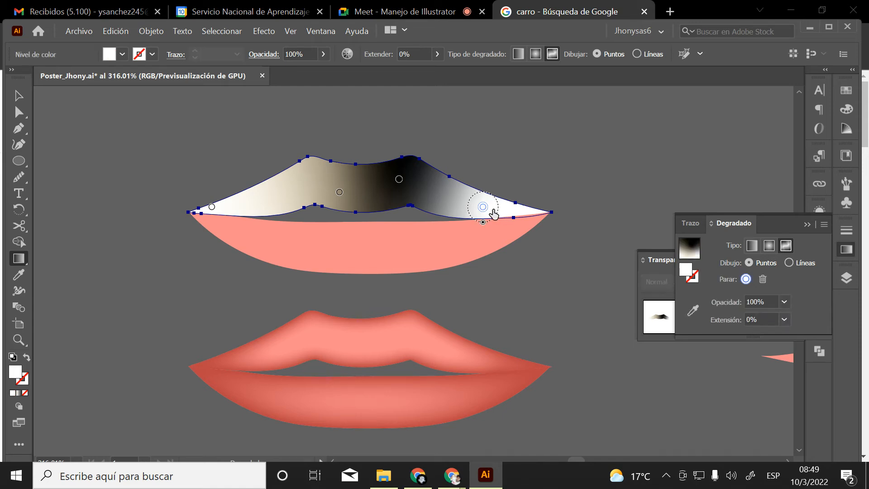
mouse_move(483, 207)
left_mouse_down()
mouse_move(493, 207)
mouse_move(480, 207)
left_mouse_up()
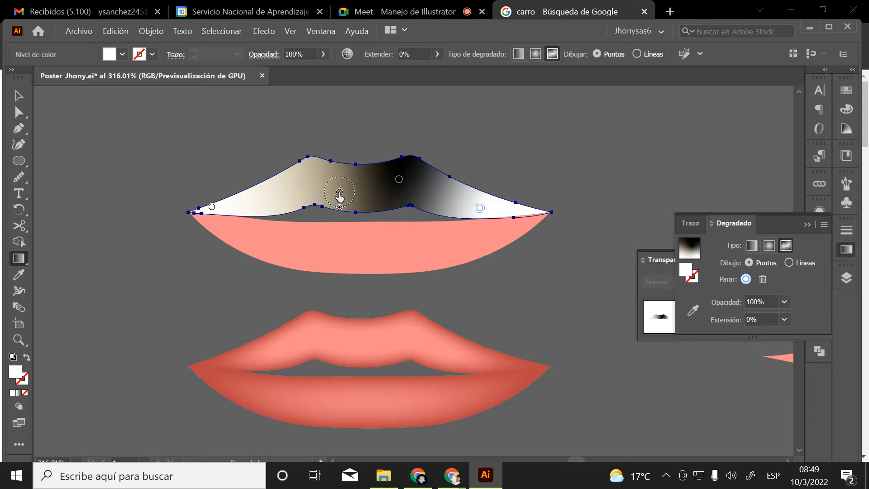
mouse_move(339, 193)
left_mouse_down()
mouse_move(306, 177)
mouse_move(313, 180)
left_mouse_up()
left_click_drag(399, 179, 416, 173)
left_click_drag(313, 180, 310, 167)
left_click_drag(212, 208, 214, 210)
Set the colour point at the upper lip's left corner to brownish red 915353
double_click(12, 374)
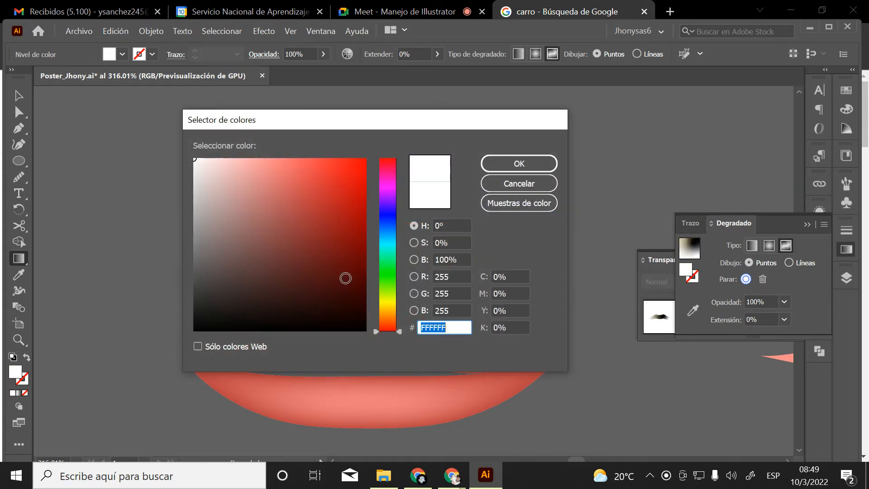
left_click(277, 229)
left_click(267, 232)
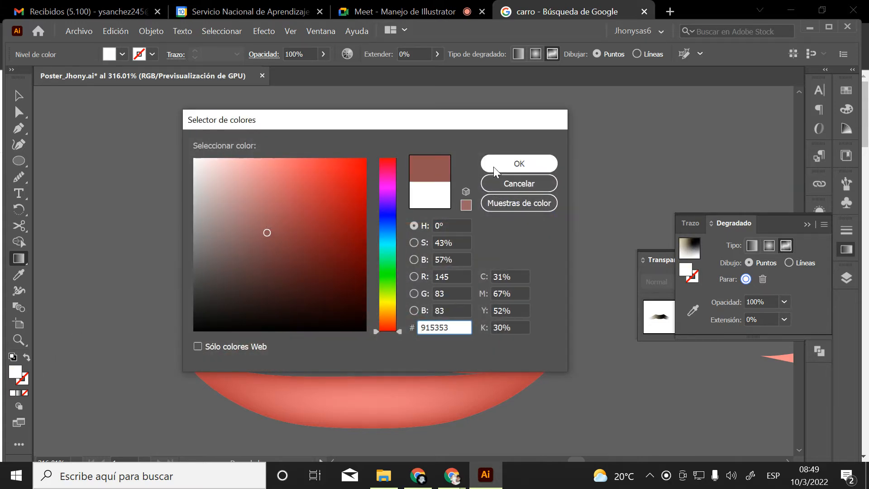
left_click(519, 163)
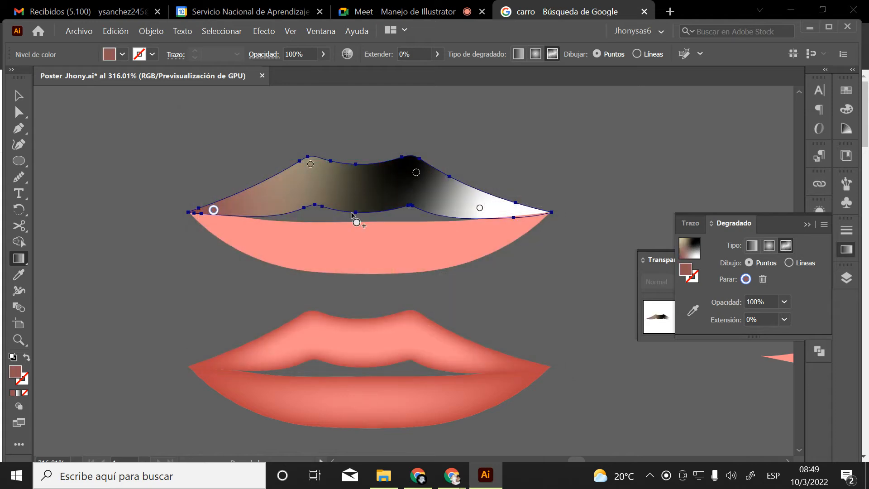
Set the colour point at the upper lip's left peak to red B55D5D
left_click(310, 163)
double_click(17, 372)
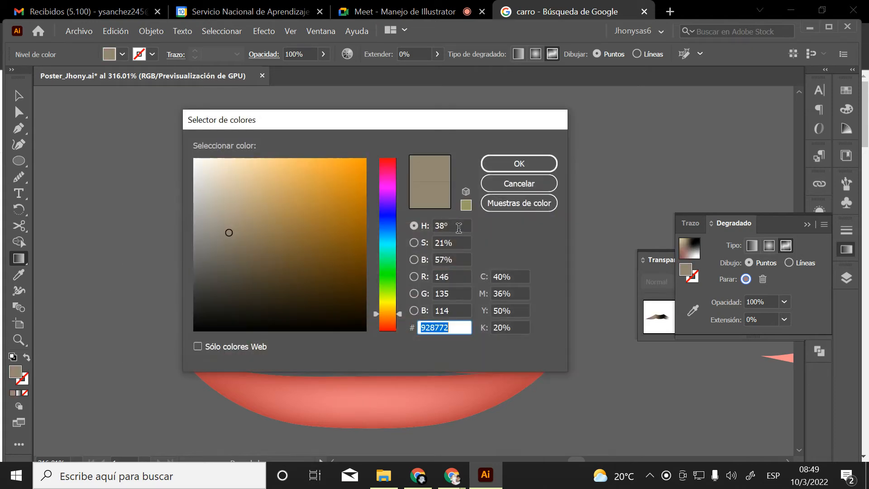
left_click_drag(392, 317, 392, 292)
mouse_move(390, 183)
left_mouse_down()
mouse_move(390, 329)
mouse_move(392, 321)
left_mouse_up()
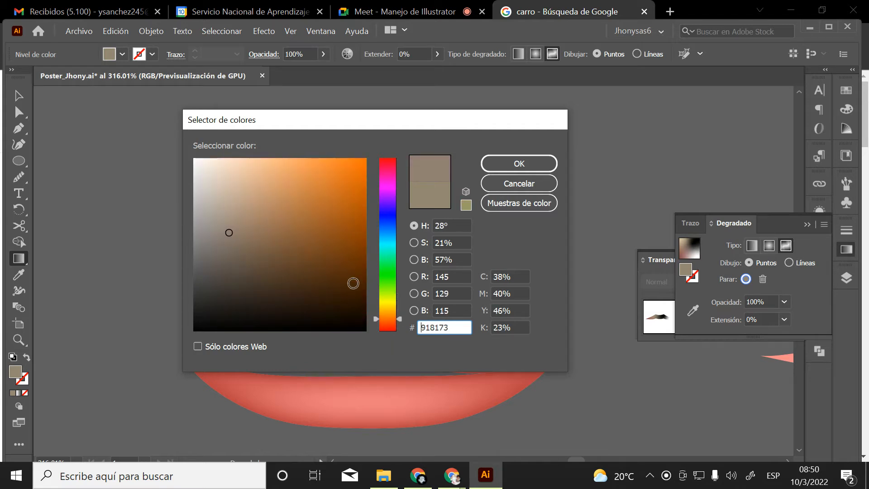
left_click(393, 331)
left_click(277, 222)
left_click_drag(277, 222, 277, 207)
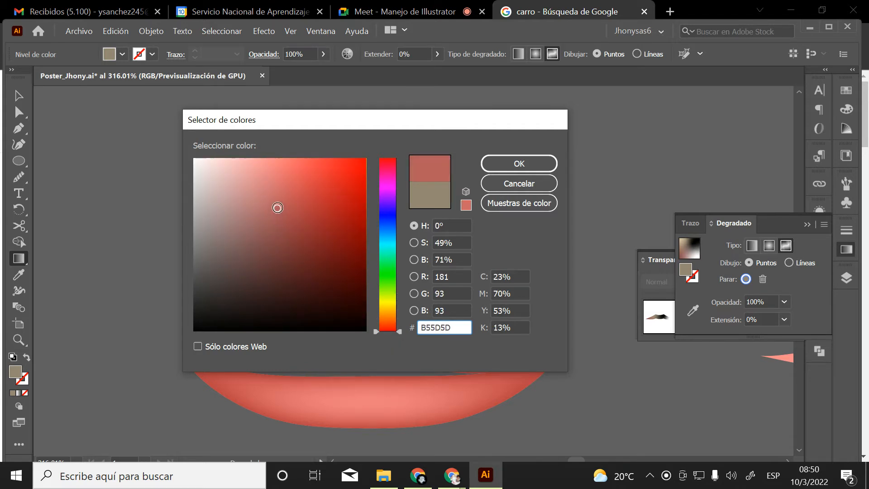
left_click(500, 161)
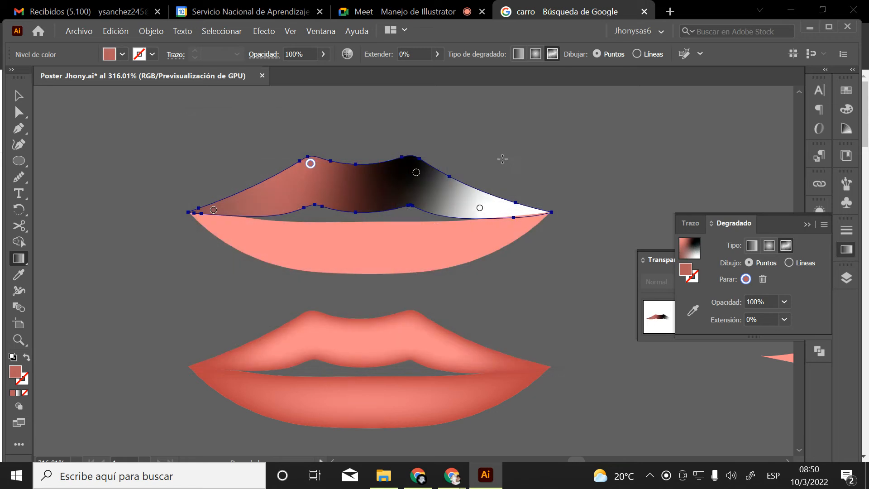
Recolour the gradient point at the right peak by sampling the red near the left peak with the eyedropper
left_click(413, 168)
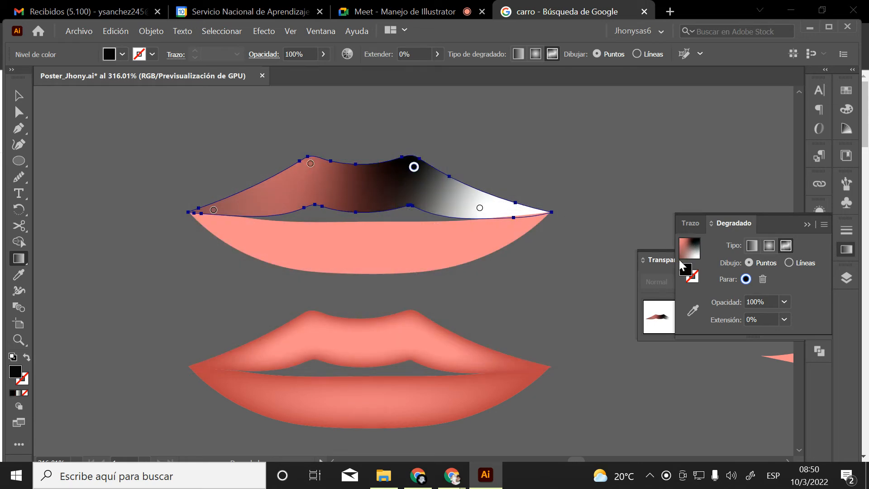
left_click(693, 311)
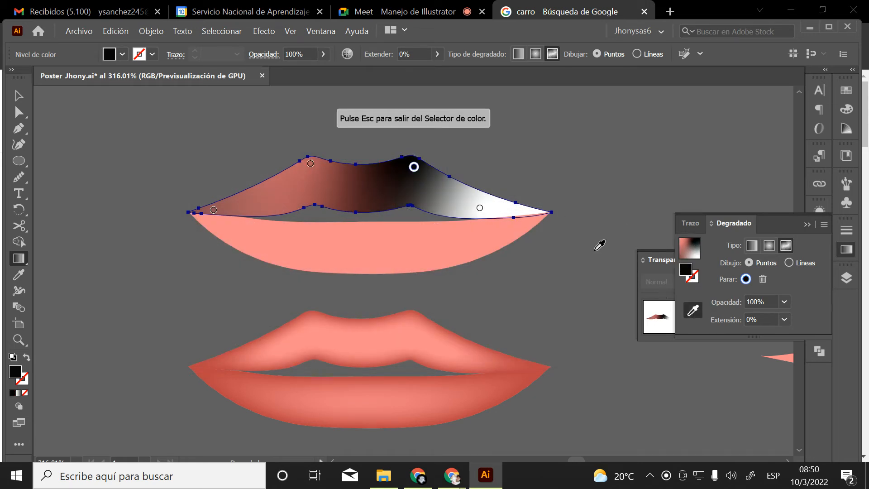
left_click(311, 163)
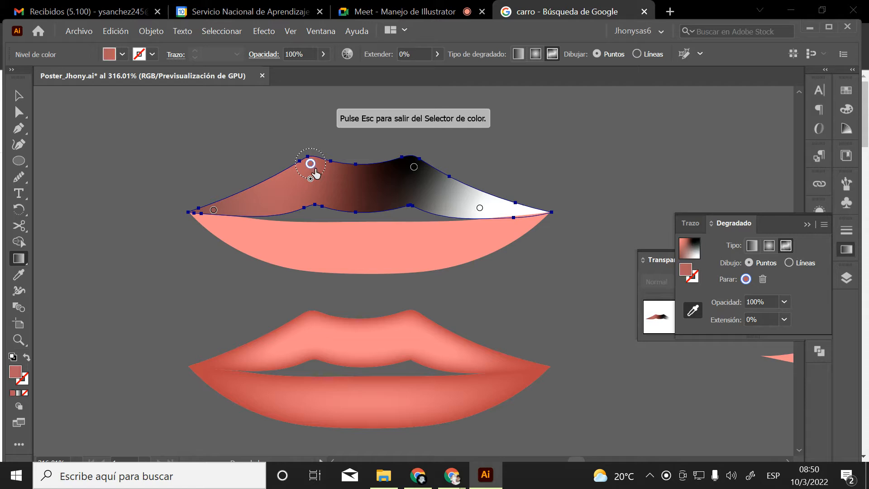
left_click(411, 166)
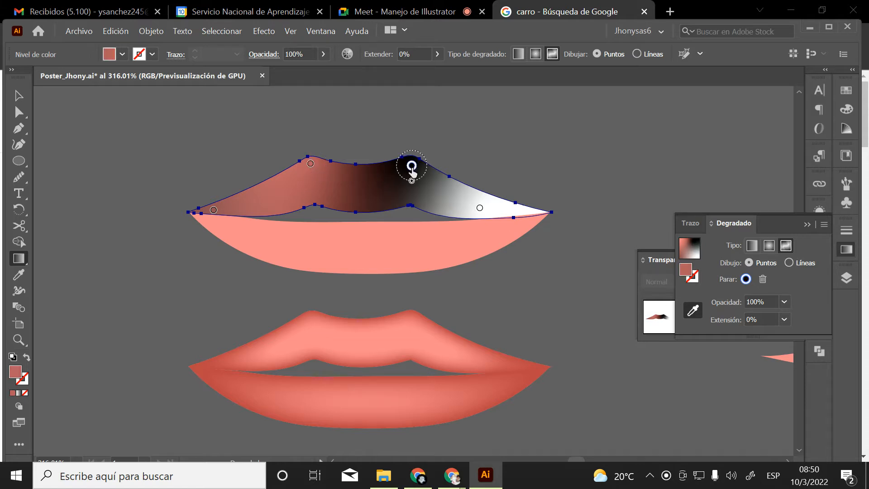
left_click(298, 173)
Move the right-hand colour point closer to the lip's corner and recolour it by sampling the brownish red near the left corner
left_click_drag(480, 208, 524, 209)
left_click(412, 166)
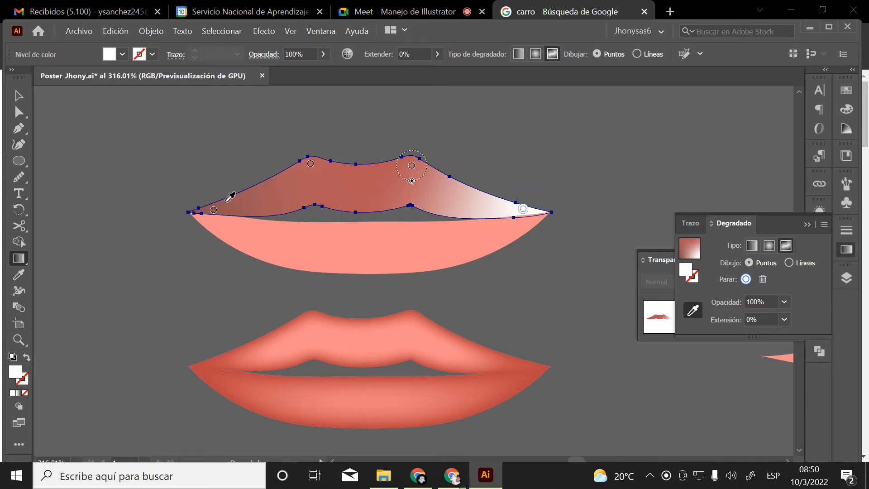
left_click(227, 201)
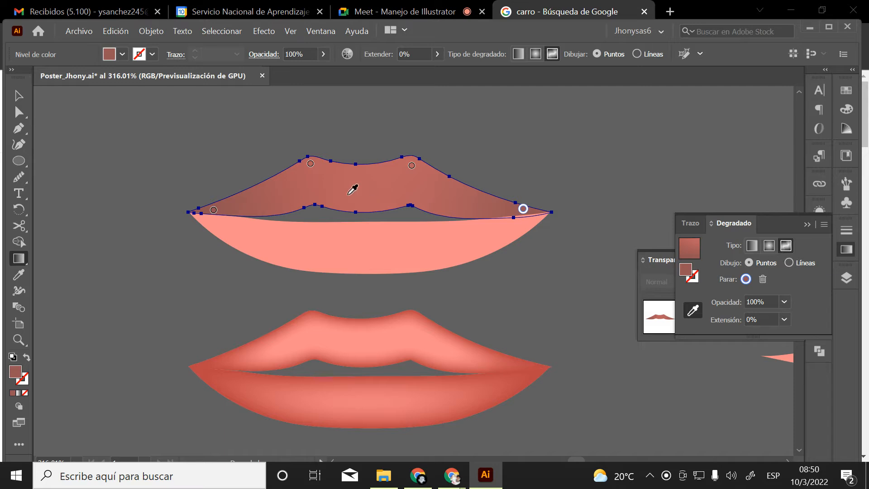
key("v")
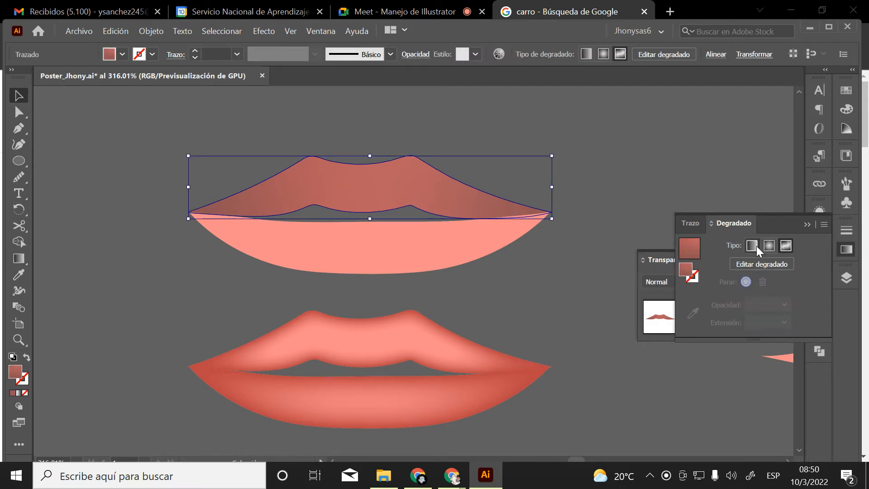
Add five colour points to the upper lip's gradient: one on each slope, one above each lower arch and one in the centre
left_click(761, 265)
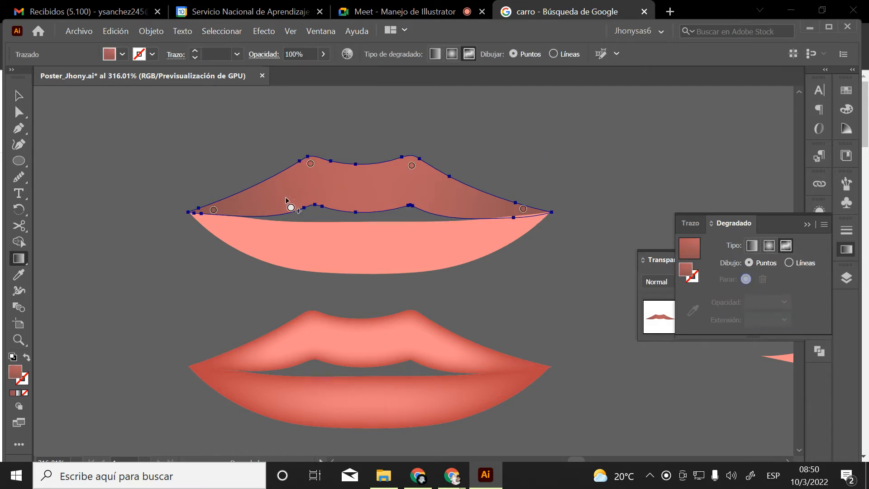
left_click(427, 186)
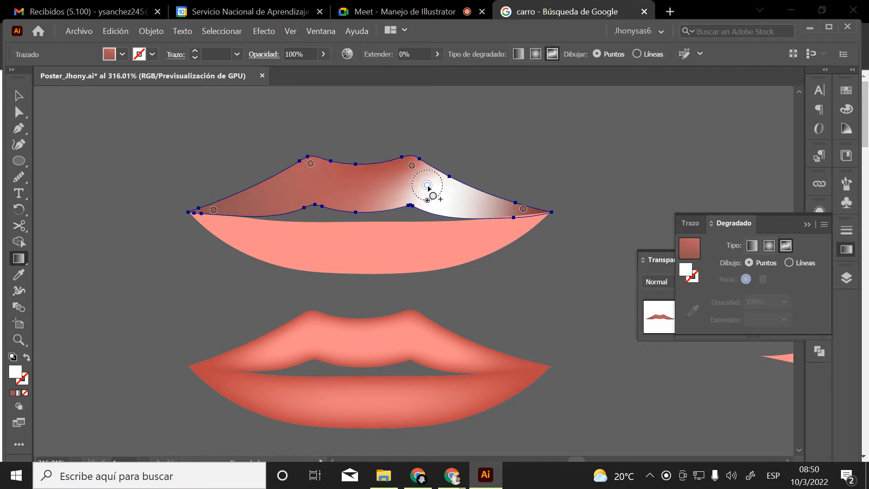
left_click(290, 179)
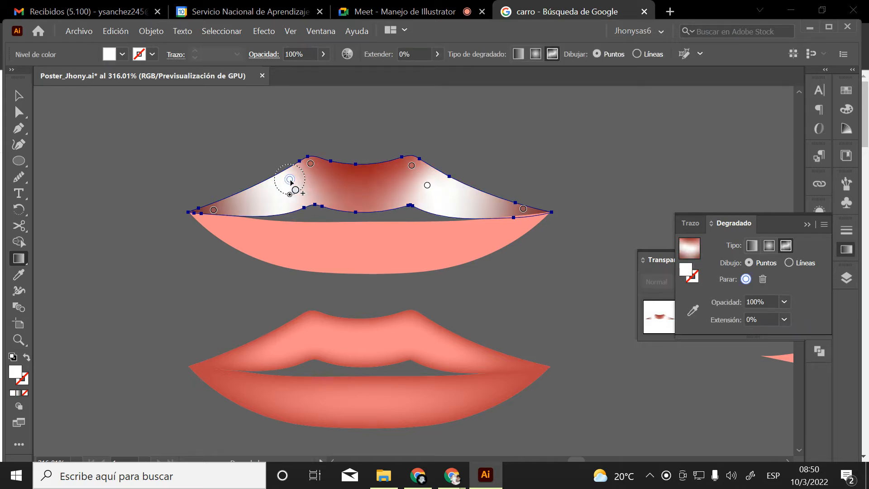
left_click(319, 198)
left_click(398, 201)
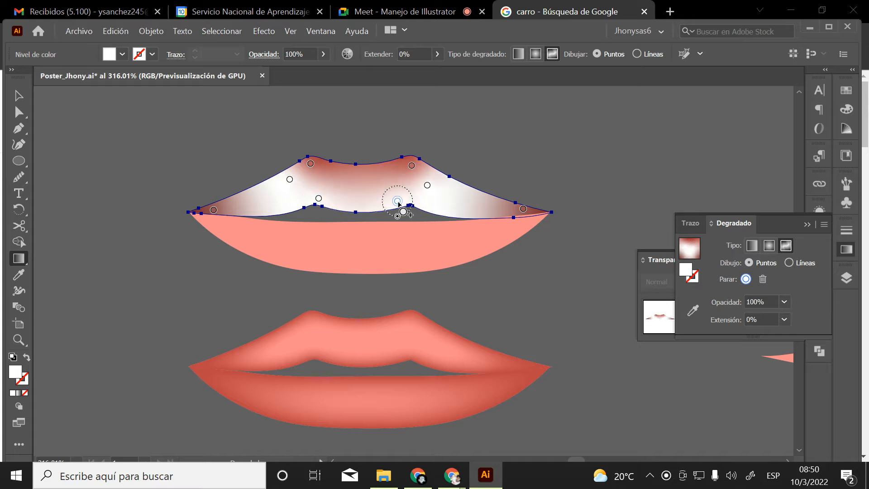
mouse_move(290, 180)
left_mouse_down()
mouse_move(297, 185)
mouse_move(277, 192)
left_mouse_up()
left_click(363, 183)
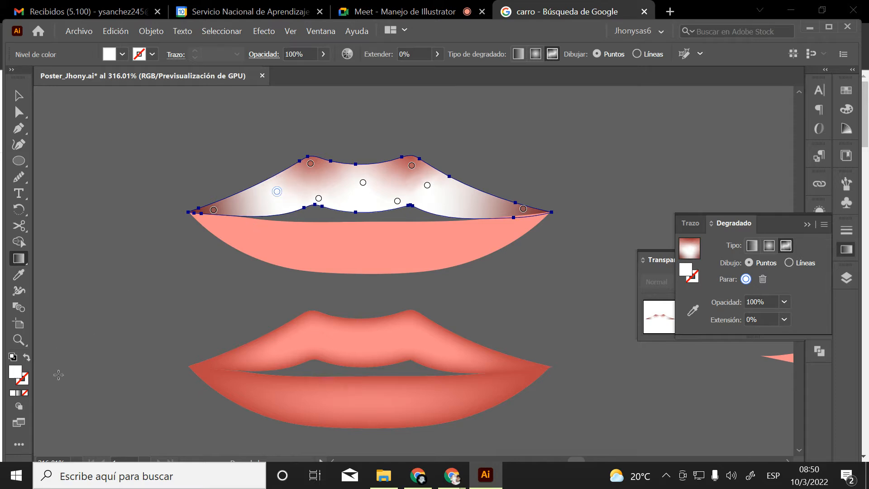
Set the colour point on the upper lip's left slope to light pink F9B9B9
double_click(18, 374)
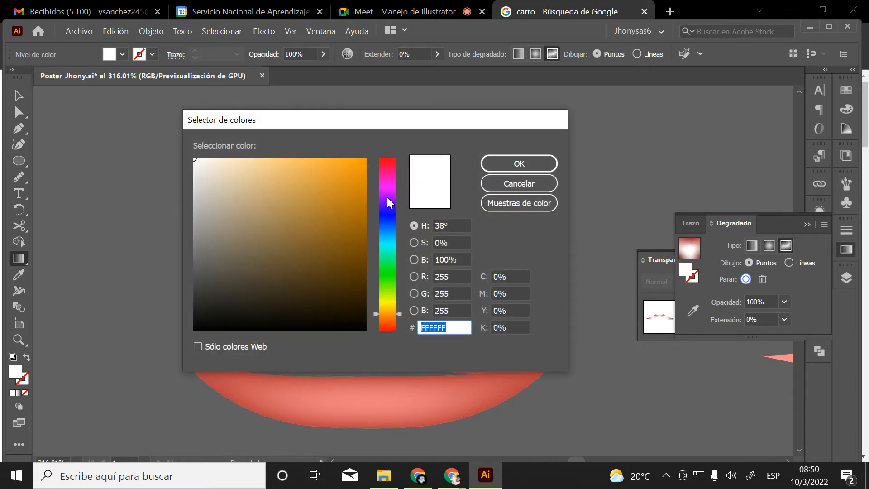
left_click_drag(387, 313, 387, 332)
left_click_drag(224, 203, 239, 162)
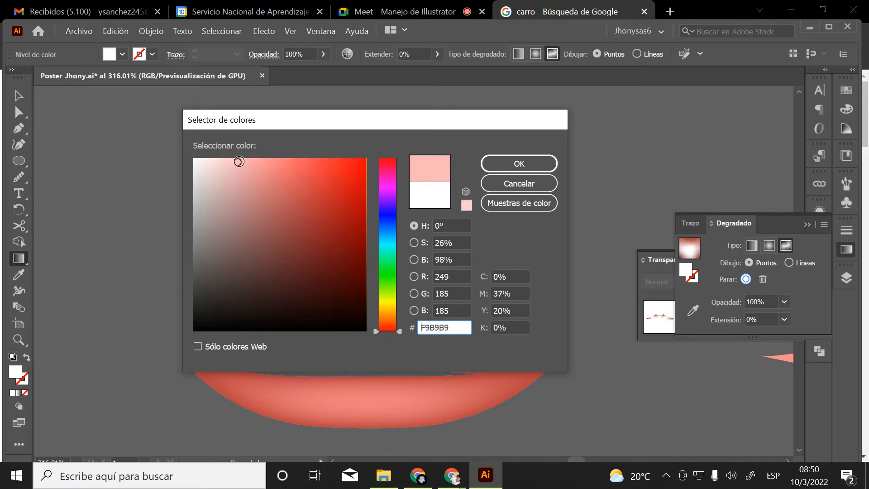
left_click(489, 163)
Set the colour point above the upper lip's left lower arch to dark red 7A3838
left_click(317, 201)
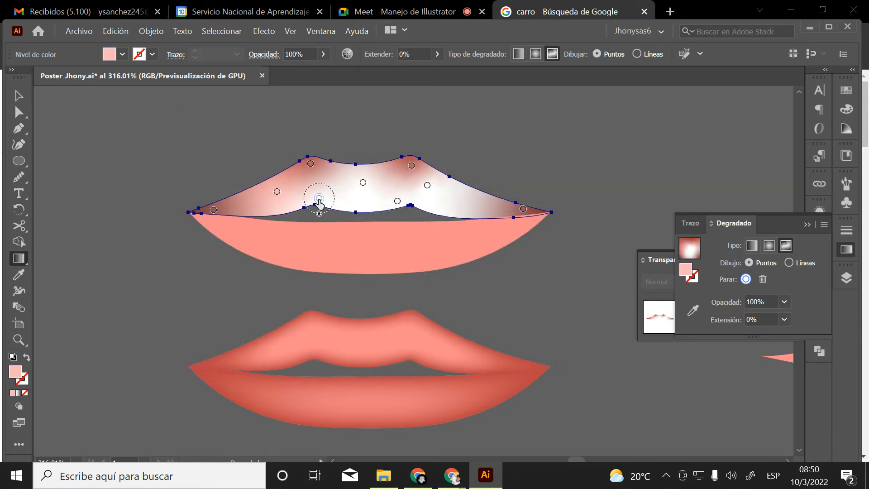
double_click(15, 373)
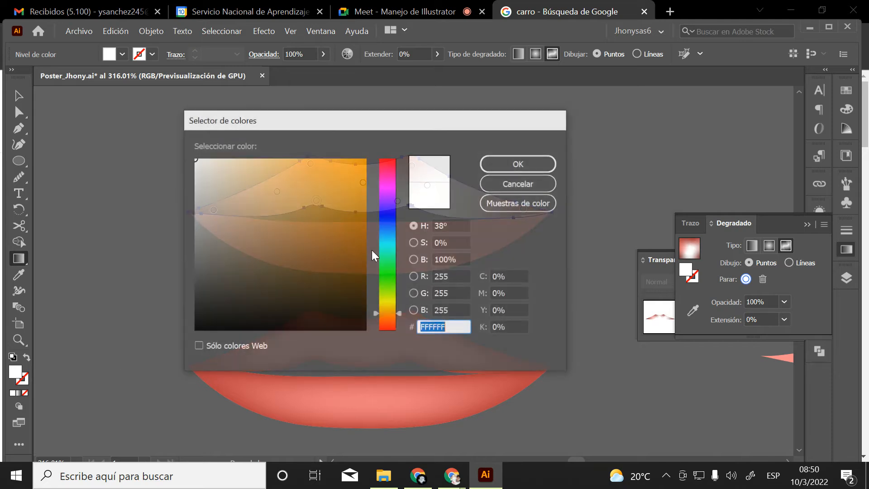
left_click(393, 197)
left_click_drag(393, 197, 392, 159)
left_click_drag(342, 182, 252, 248)
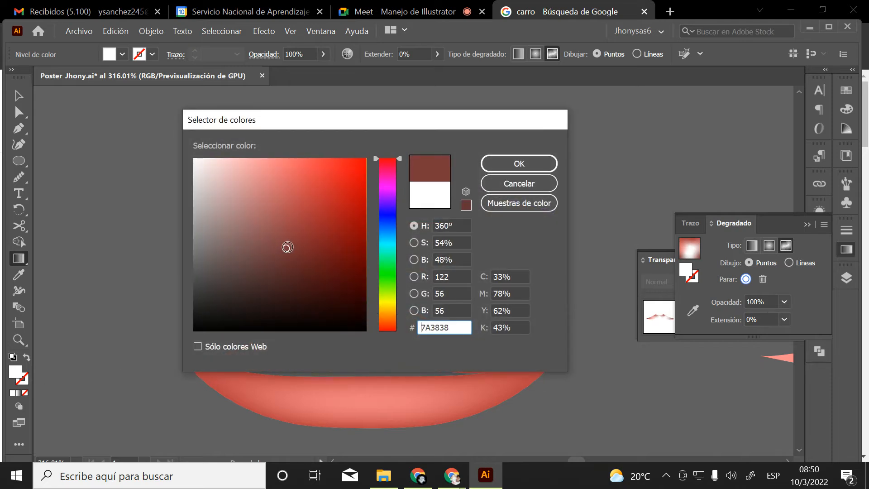
left_click(519, 163)
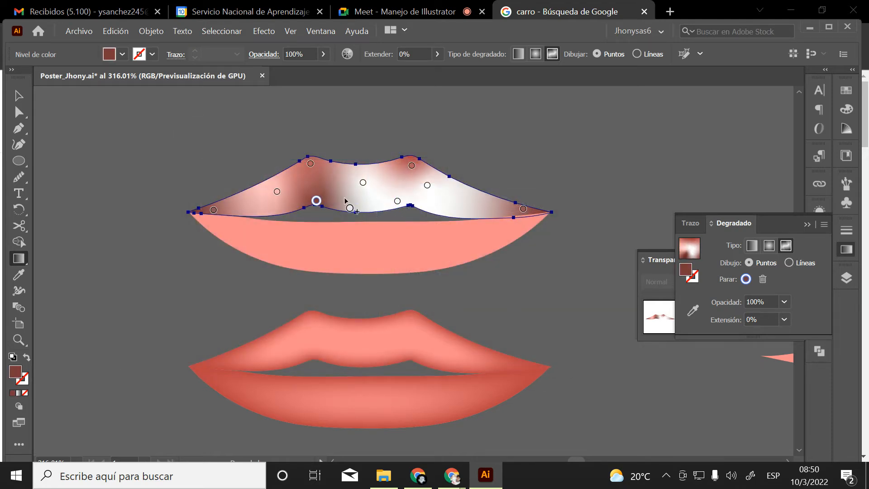
Set the colour point in the centre of the upper lip to light pink FCBEBE
left_click(362, 183)
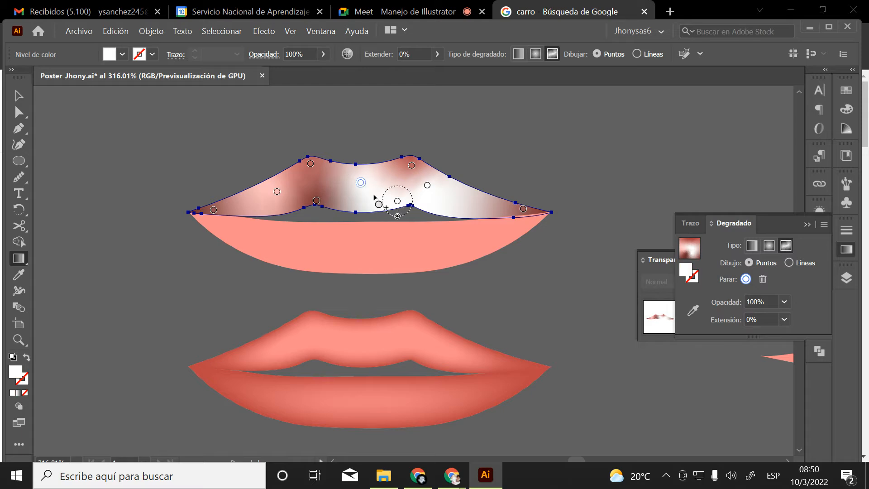
double_click(16, 375)
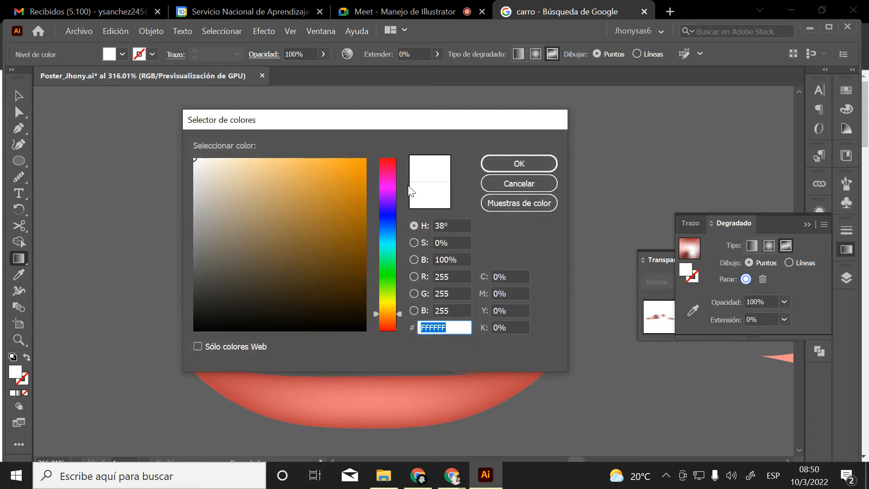
left_click(383, 157)
left_click(235, 177)
left_click(237, 160)
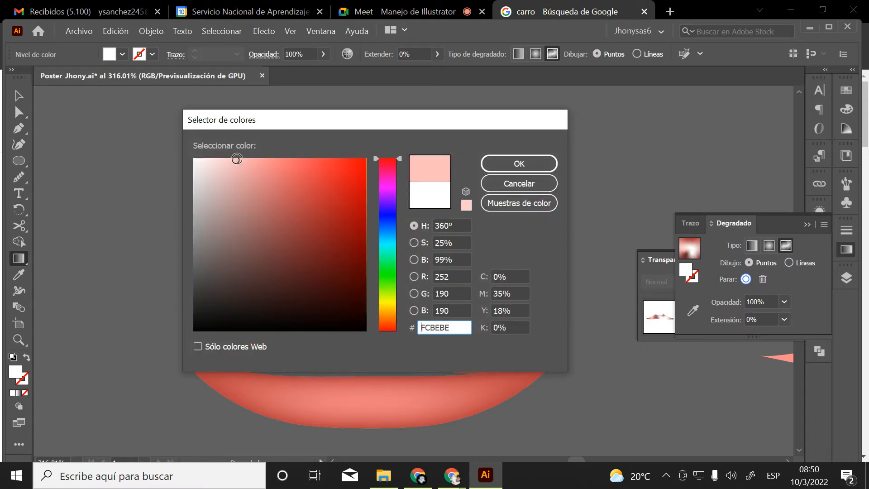
left_click(531, 157)
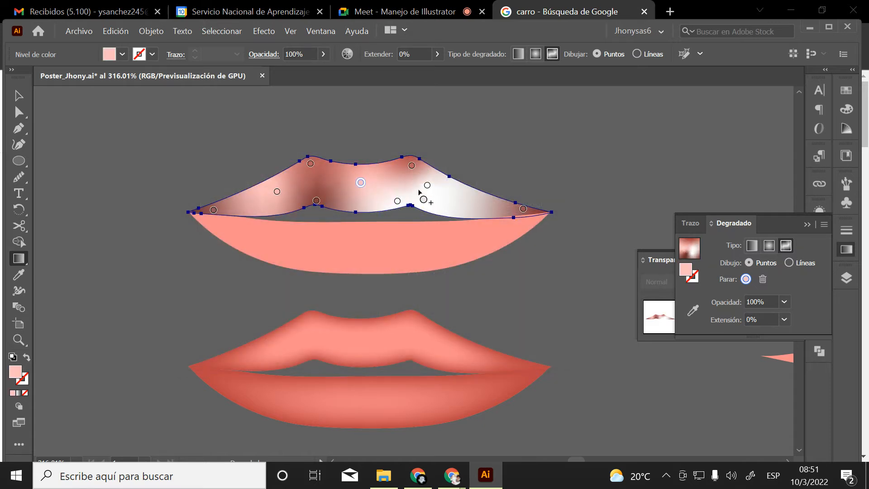
Move the white colour point near the upper lip's centre onto its right slope and set it to red C46262
left_click_drag(427, 185, 459, 195)
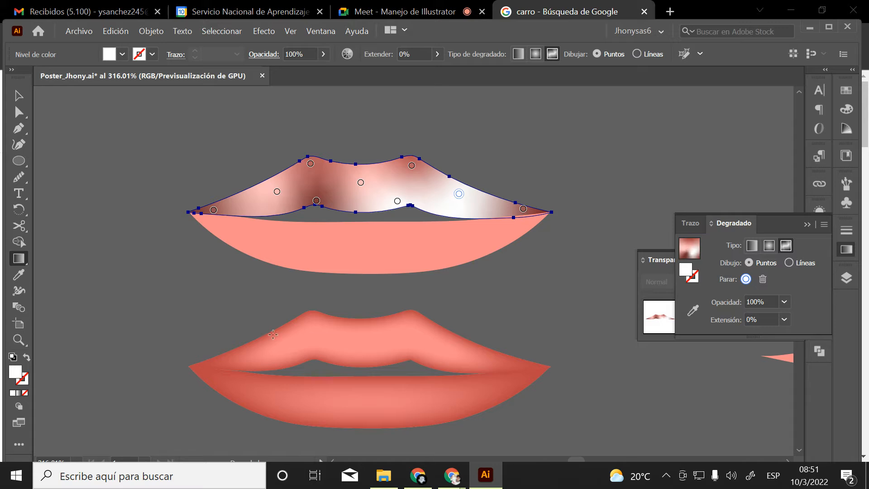
double_click(20, 374)
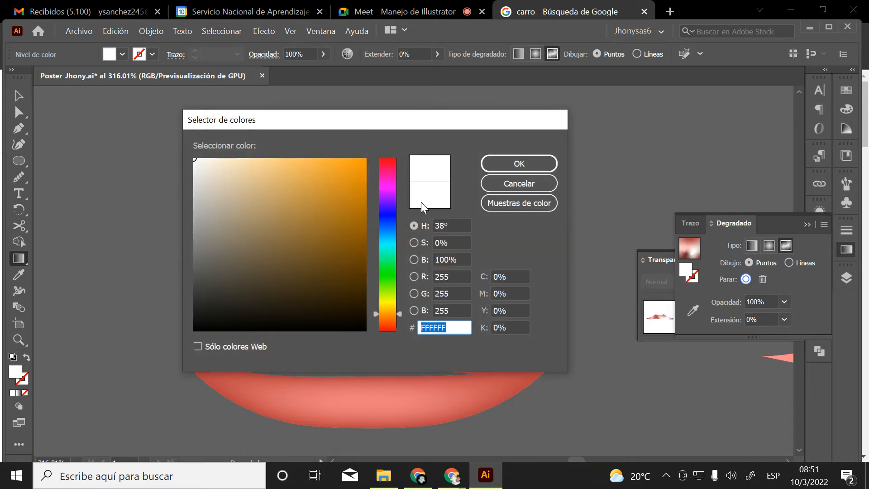
left_click_drag(388, 316, 387, 141)
left_click(237, 181)
left_click_drag(237, 181, 279, 198)
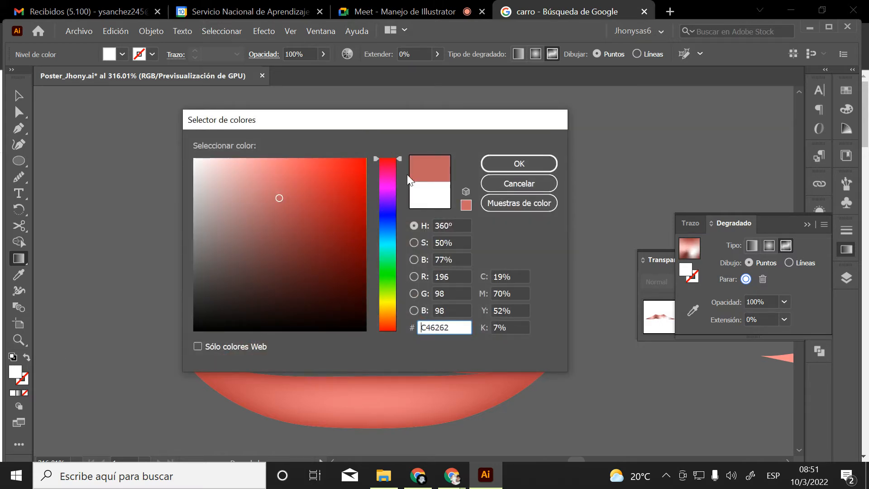
left_click(519, 163)
Shift the colour point above the upper lip's right lower arch closer to the arch and set it to dark red 774040
left_click_drag(398, 201, 409, 202)
double_click(15, 374)
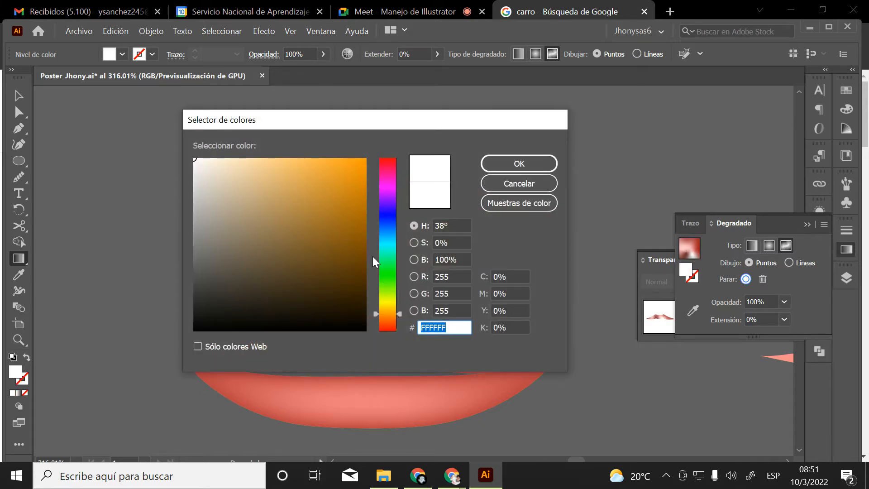
left_click_drag(388, 194, 394, 143)
left_click_drag(268, 200, 273, 251)
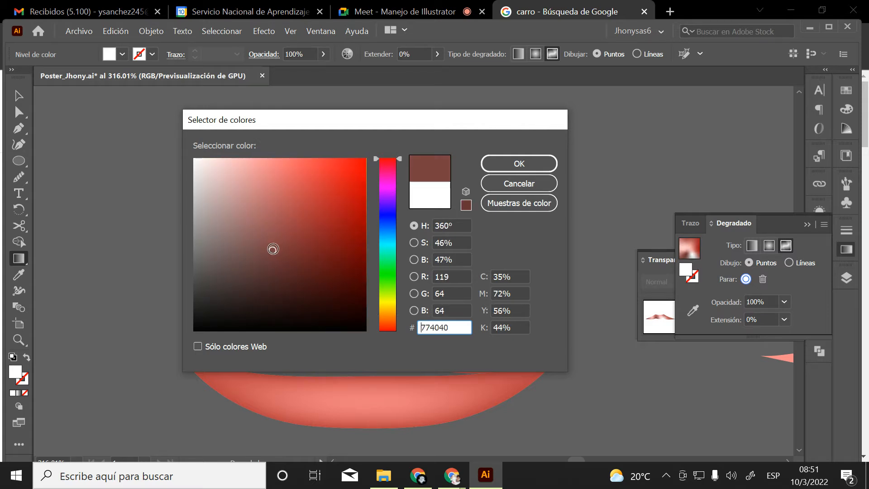
left_click(505, 168)
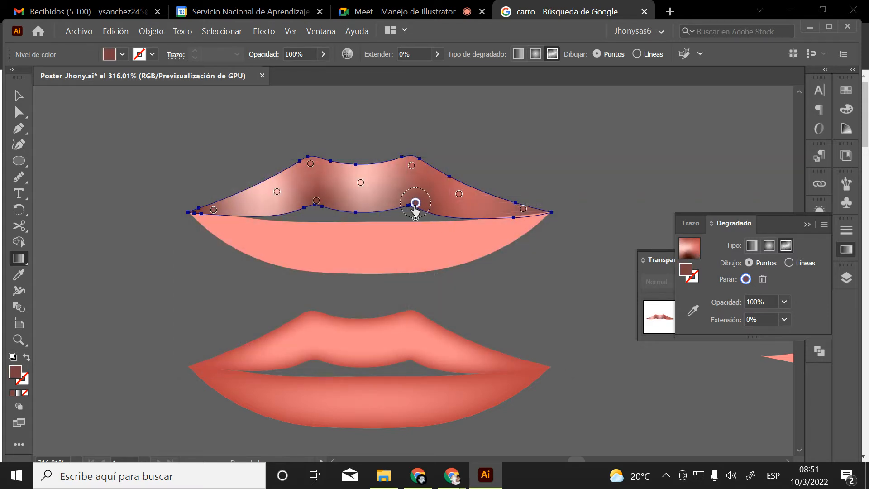
Move the upper lip's central light point slightly right and the left slope's light point between the left peak and arch, and deselect
left_click_drag(361, 182, 369, 180)
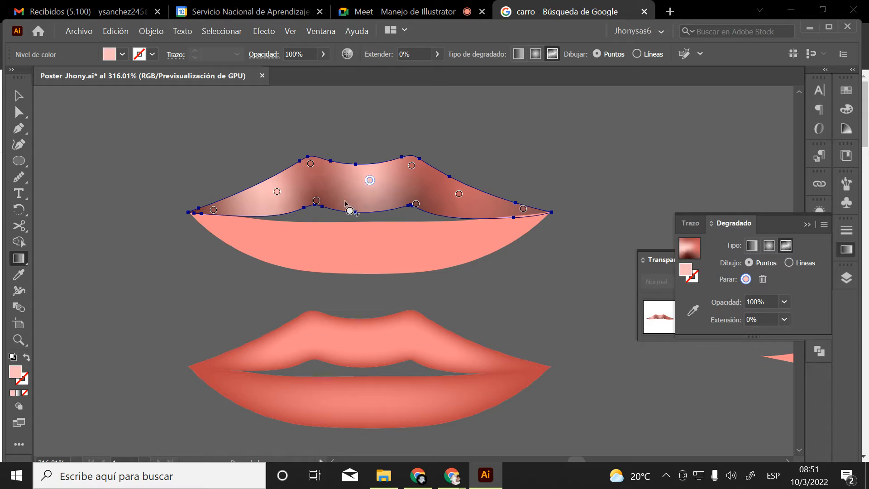
left_click(316, 200)
left_click_drag(277, 192, 265, 188)
mouse_move(370, 181)
left_mouse_down()
mouse_move(306, 184)
mouse_move(422, 194)
mouse_move(304, 184)
mouse_move(358, 184)
left_mouse_up()
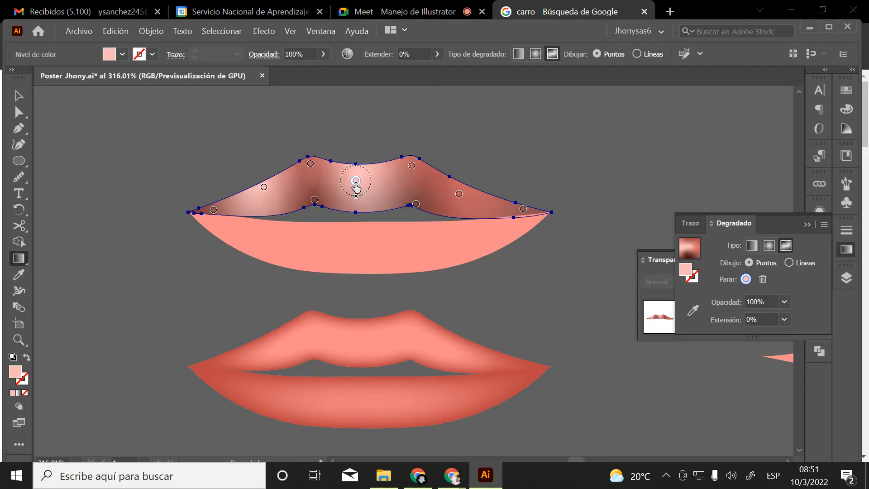
left_click(270, 189)
left_click_drag(270, 189, 368, 181)
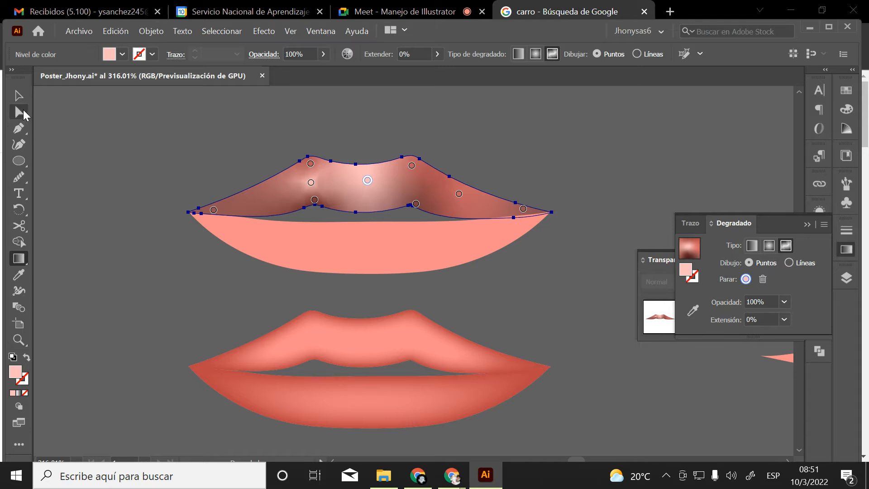
left_click(19, 96)
left_click(58, 103)
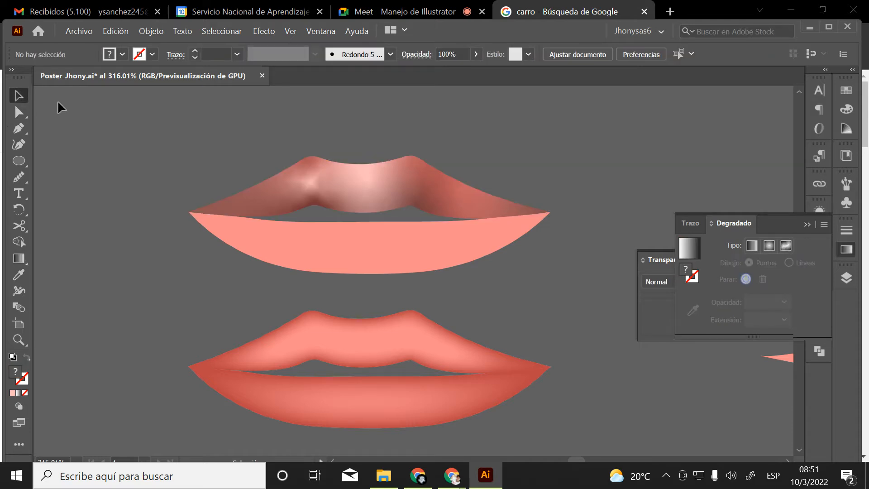
Edit the upper lip's gradient, moving the left dark point down to the lower edge and the left light point back onto the slope
left_click(300, 180)
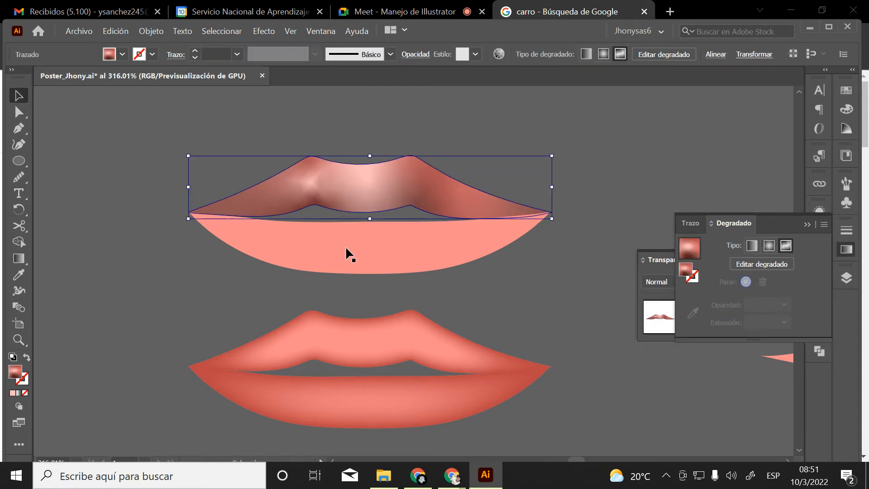
left_click(775, 263)
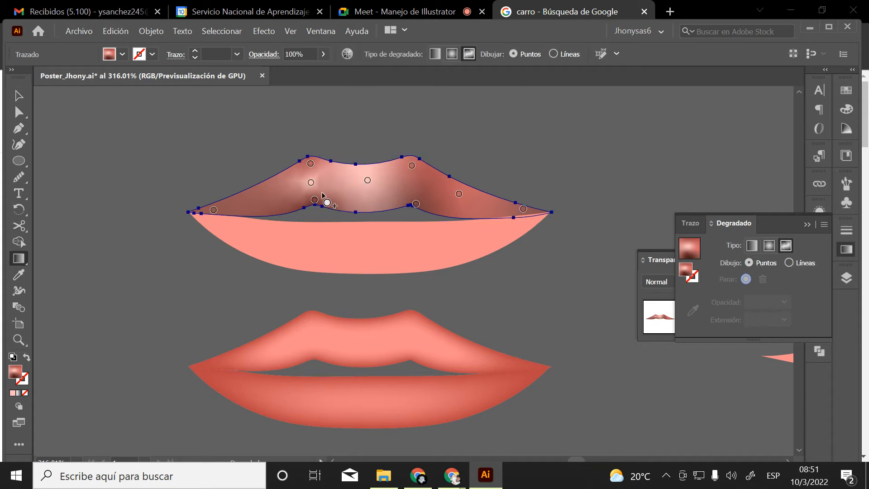
mouse_move(313, 183)
left_mouse_down()
mouse_move(268, 188)
mouse_move(286, 178)
mouse_move(293, 211)
left_mouse_up()
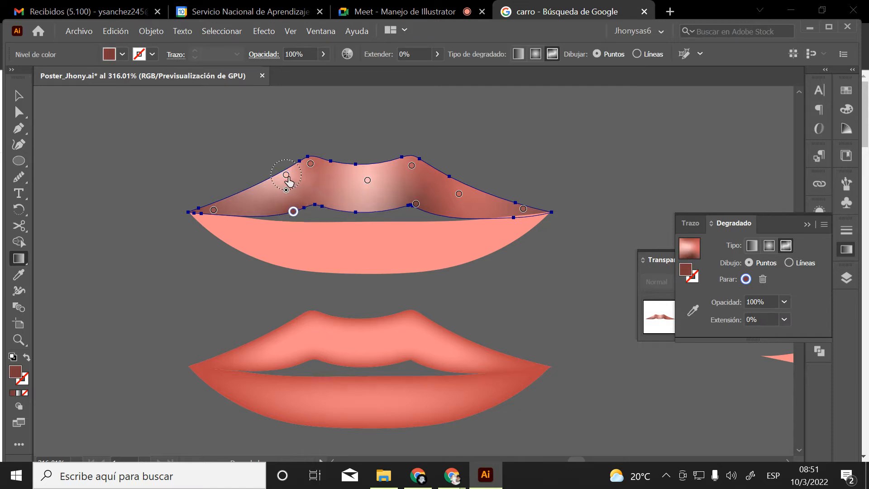
left_click_drag(287, 176, 294, 180)
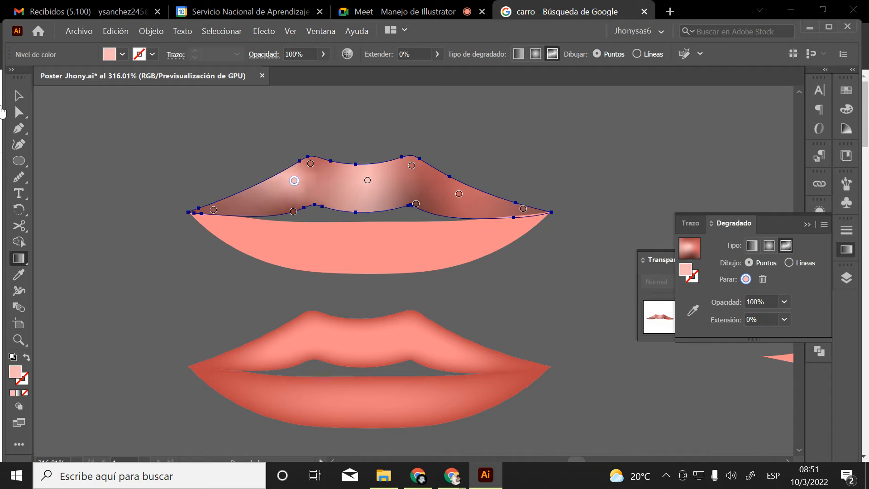
left_click(18, 96)
left_click(71, 104)
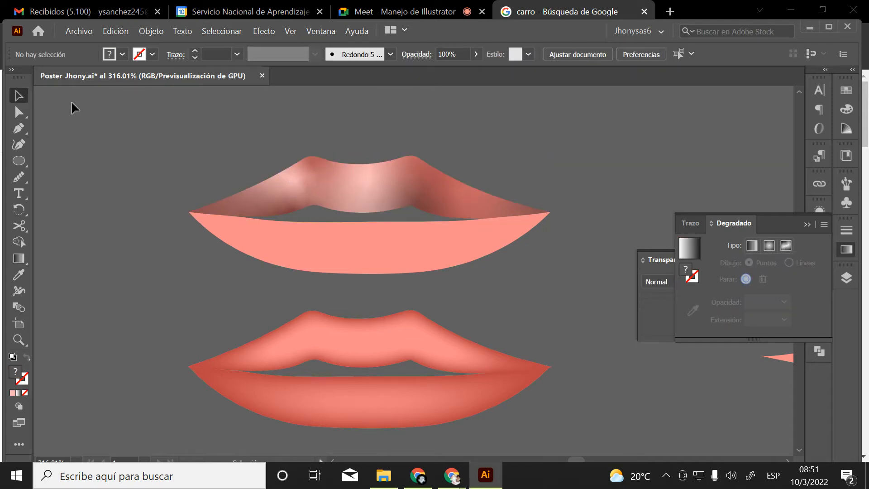
Copy the lower mouth's glowing upper lip exactly over the gradient upper lip and bring the copy to the front
left_click(397, 349)
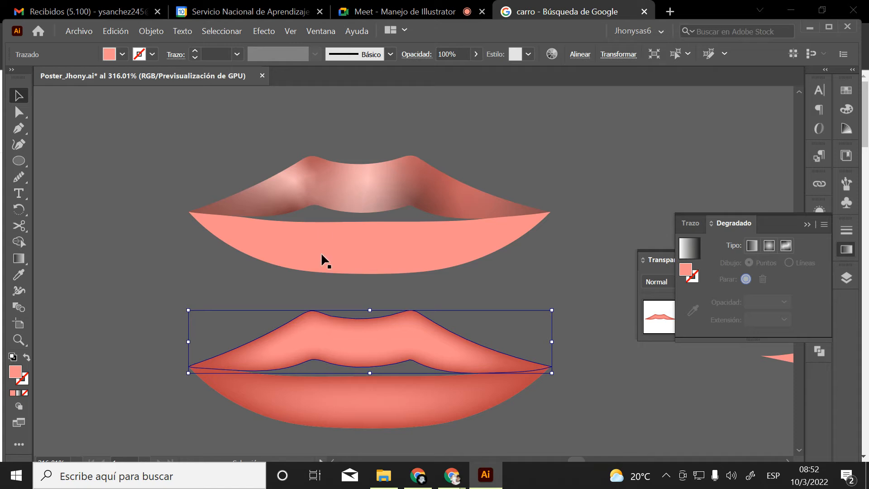
left_click_drag(379, 351, 379, 206)
right_click(376, 200)
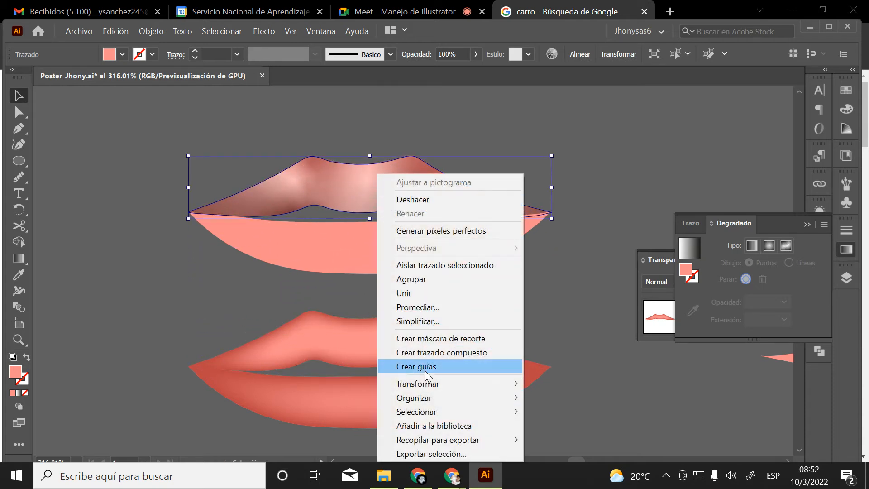
mouse_move(503, 398)
left_click(530, 398)
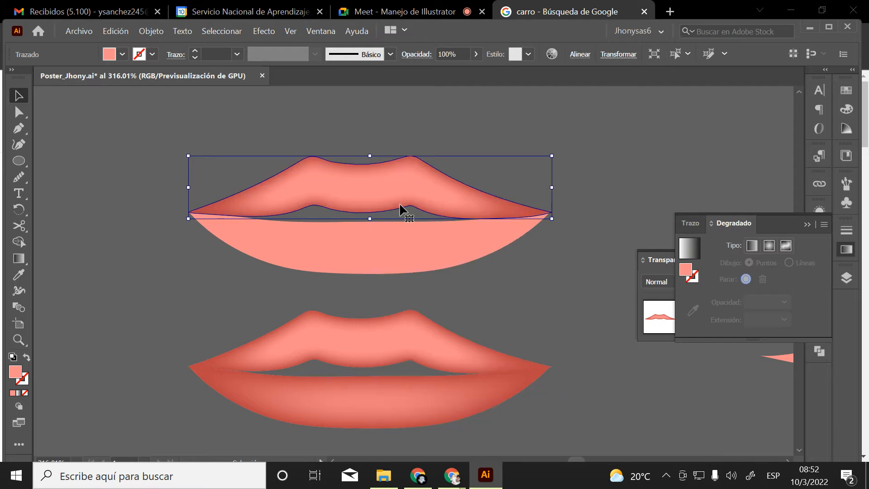
Set the copied upper lip's blend mode to Multiplicar, then test it by moving the copy down and undoing the move
left_click(805, 226)
left_click(702, 282)
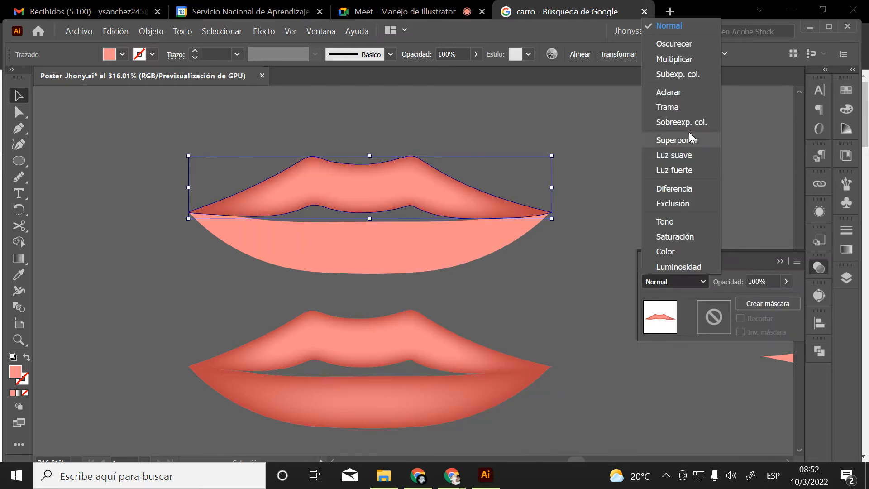
left_click(675, 59)
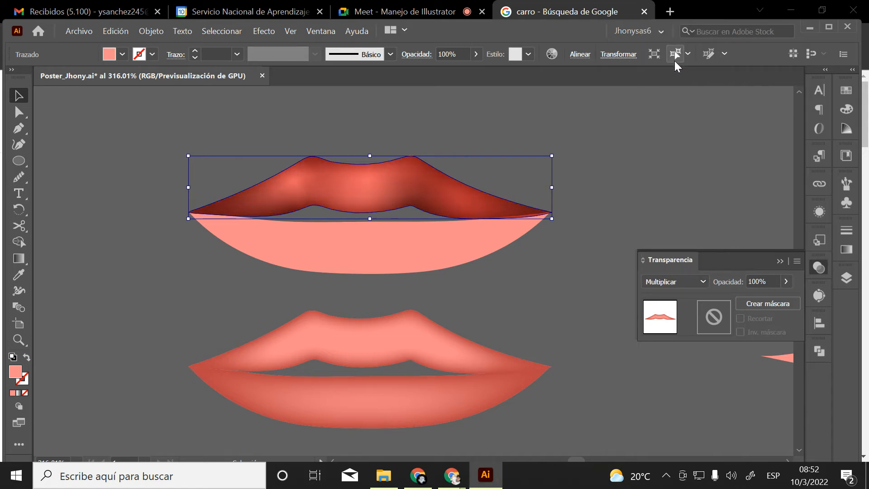
left_click(362, 154)
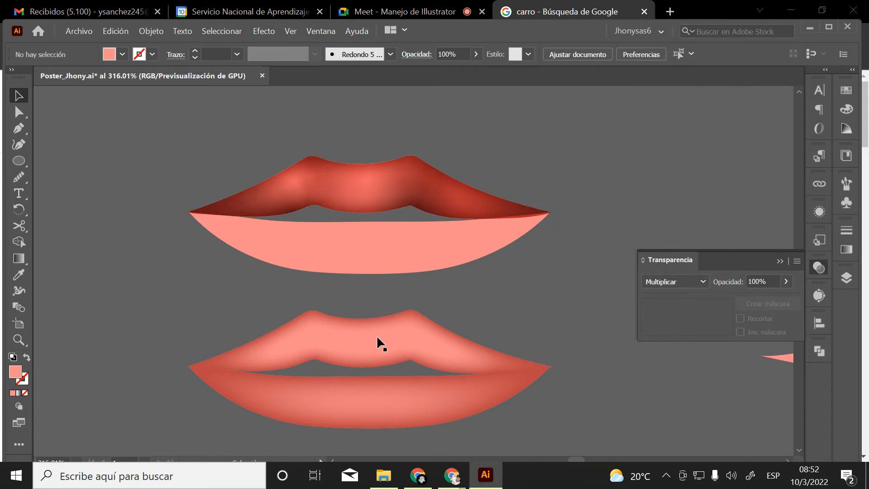
left_click_drag(370, 210, 364, 233)
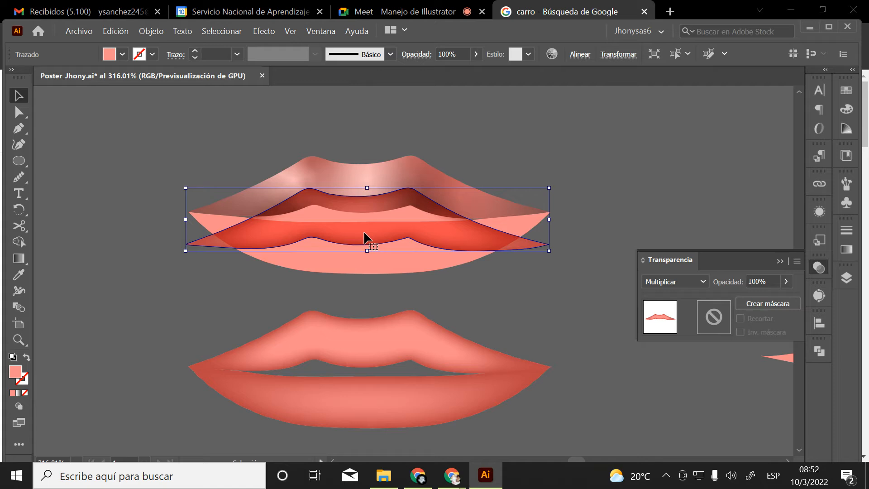
key("ctrl+z")
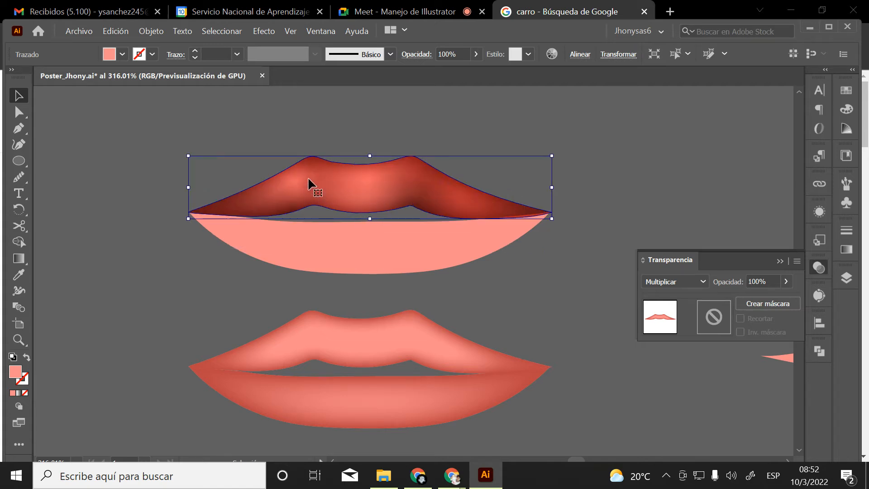
Try the Superponer, Luz suave and Luz fuerte blend modes on the copied upper lip, returning to Superponer
left_click(665, 281)
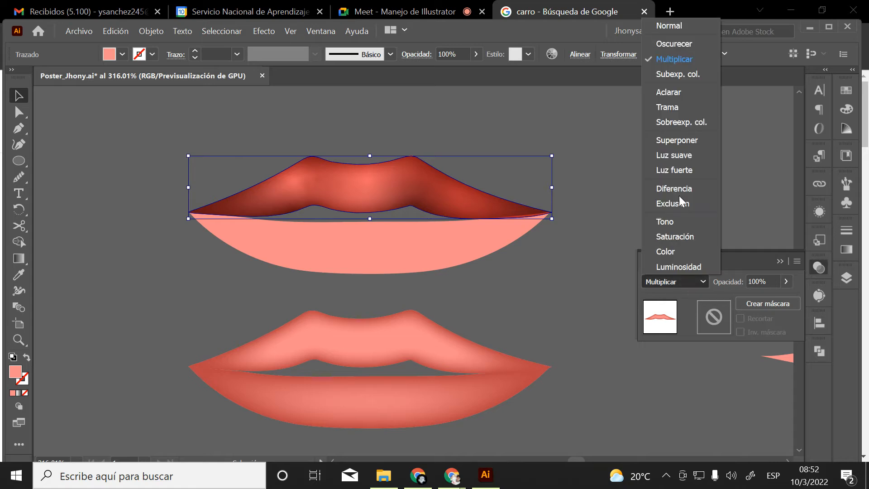
left_click(685, 139)
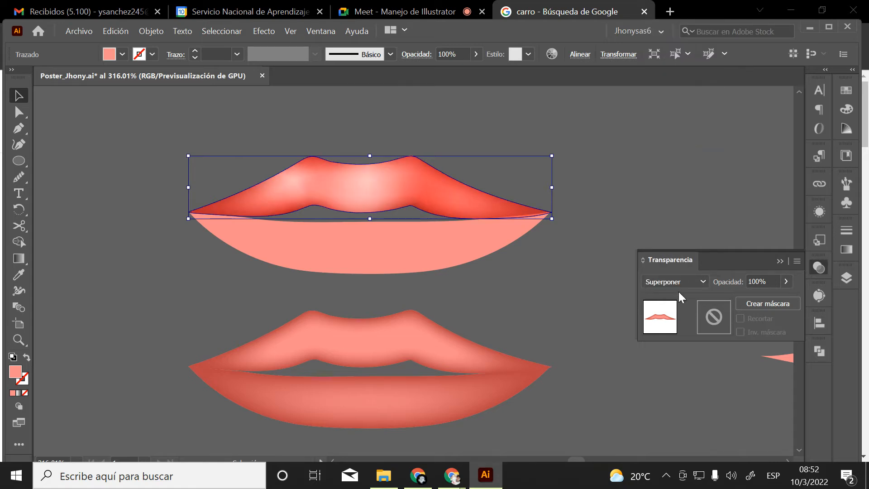
left_click(678, 284)
left_click(674, 154)
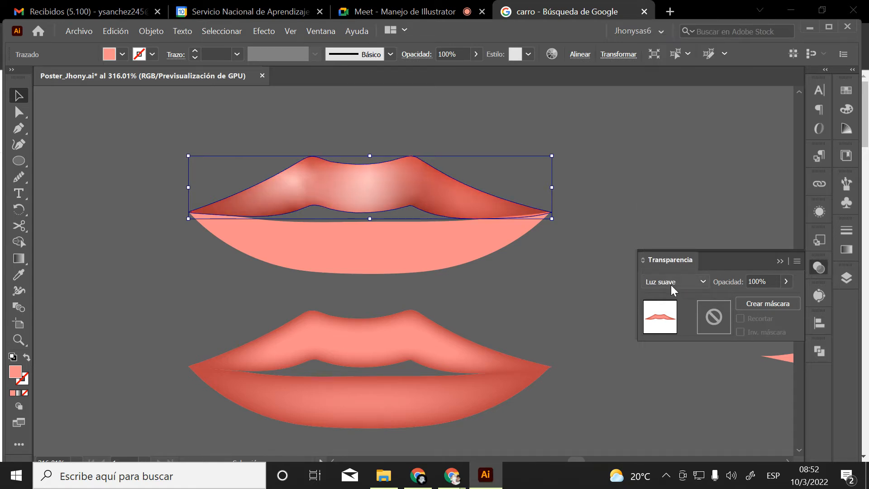
left_click(670, 284)
left_click(670, 171)
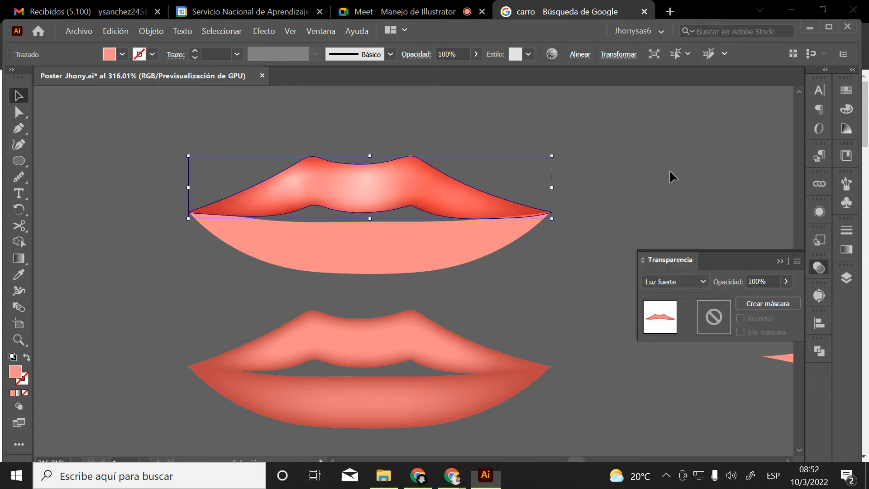
left_click(671, 286)
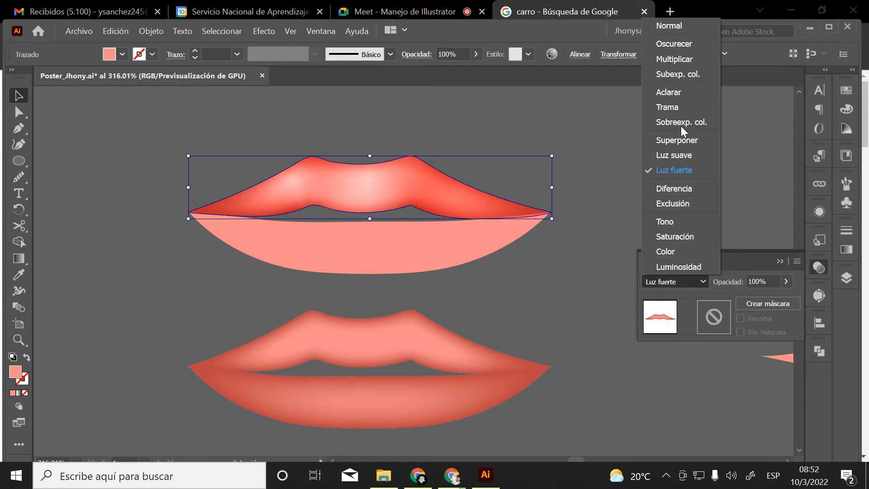
left_click(684, 142)
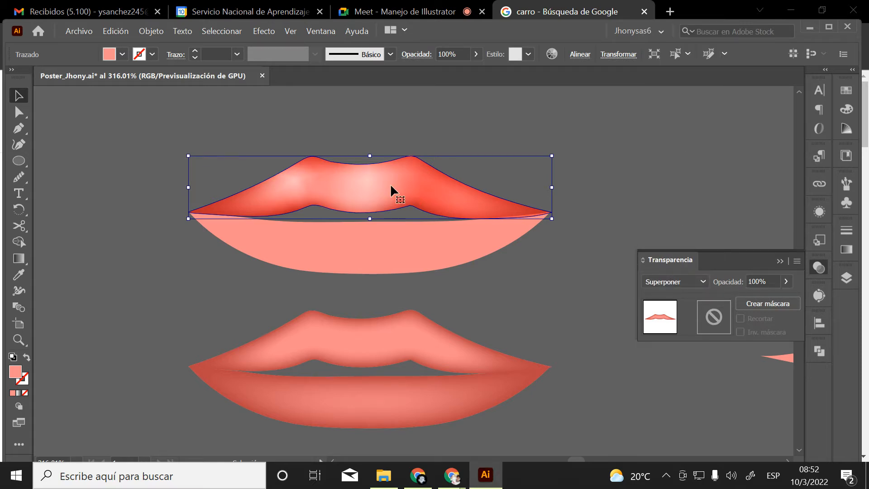
Set the copied upper lip's opacity to 69% and its blend mode to Multiplicar, and deselect it
left_click(786, 281)
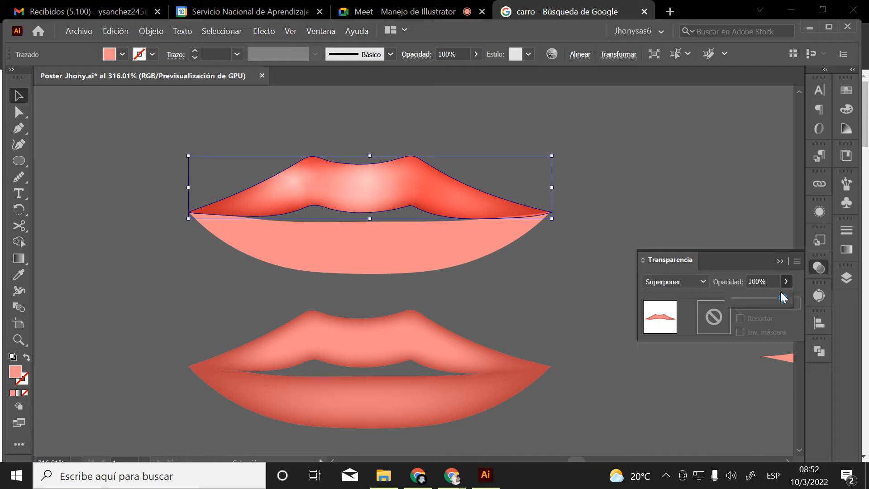
mouse_move(782, 295)
left_mouse_down()
mouse_move(782, 303)
mouse_move(768, 297)
left_mouse_up()
left_click(591, 159)
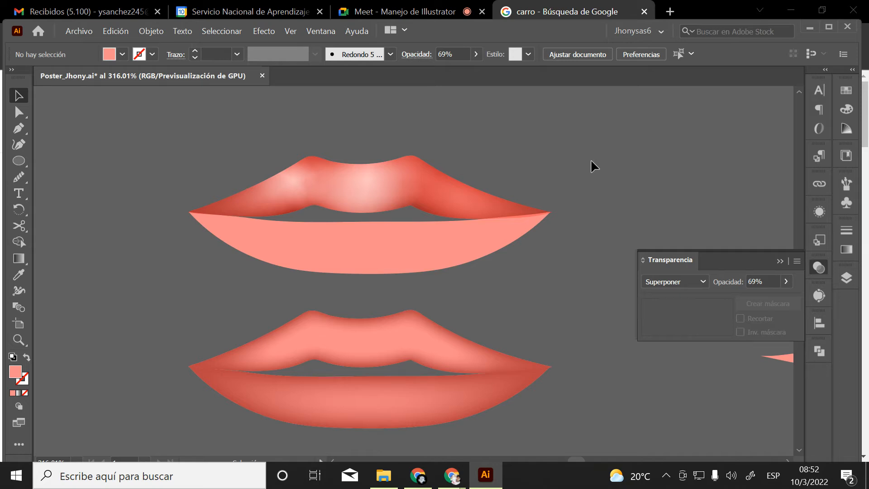
left_click(441, 195)
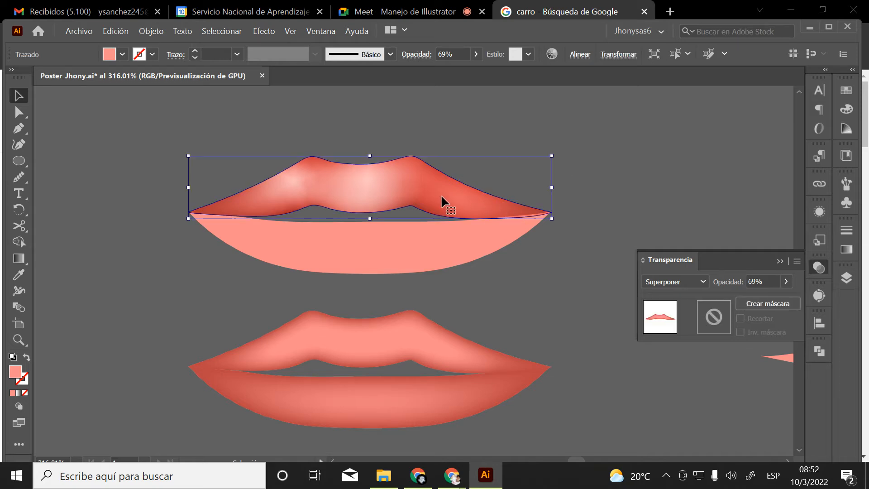
left_click(674, 281)
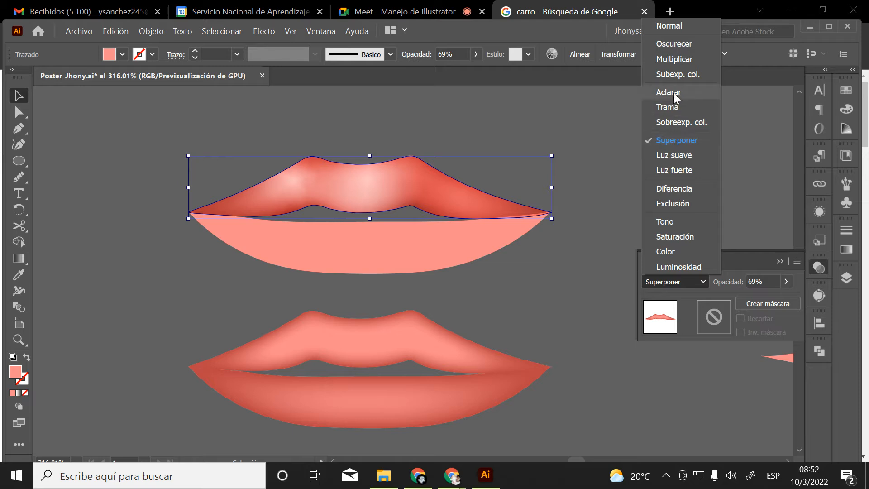
left_click(672, 61)
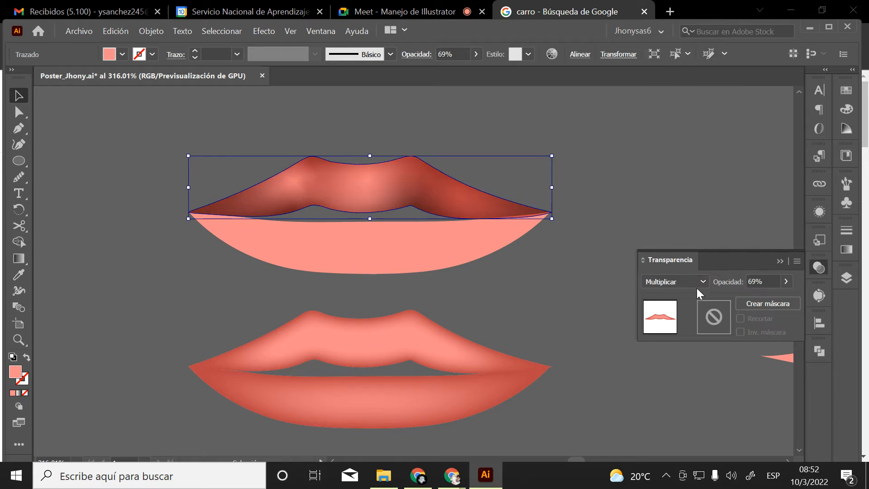
left_click(610, 186)
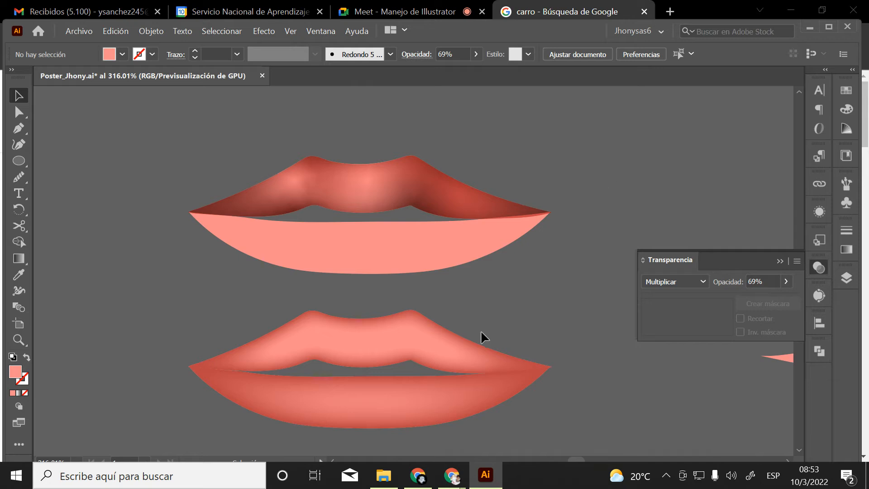
Apply a freeform gradient to the upper mouth's lower lip, adding a stop right of centre and repositioning the left and centre stops
left_click(359, 249)
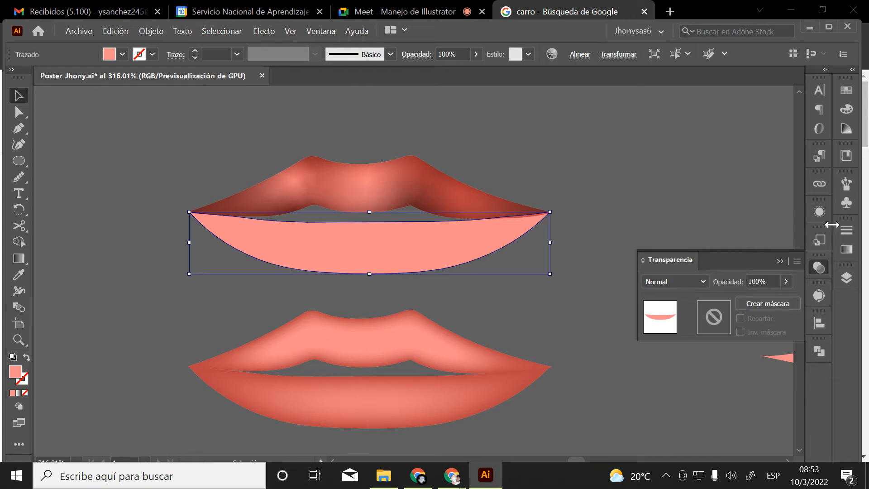
left_click(846, 250)
left_click(785, 246)
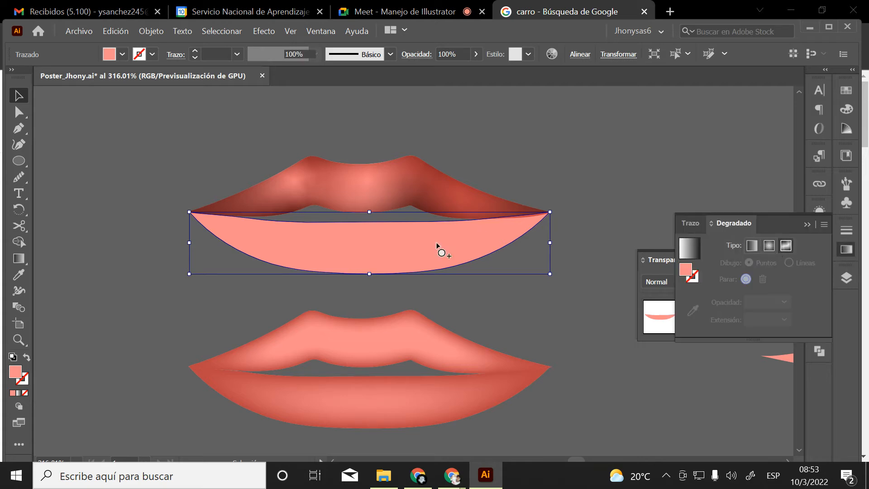
left_click(438, 241)
left_click_drag(438, 241, 429, 242)
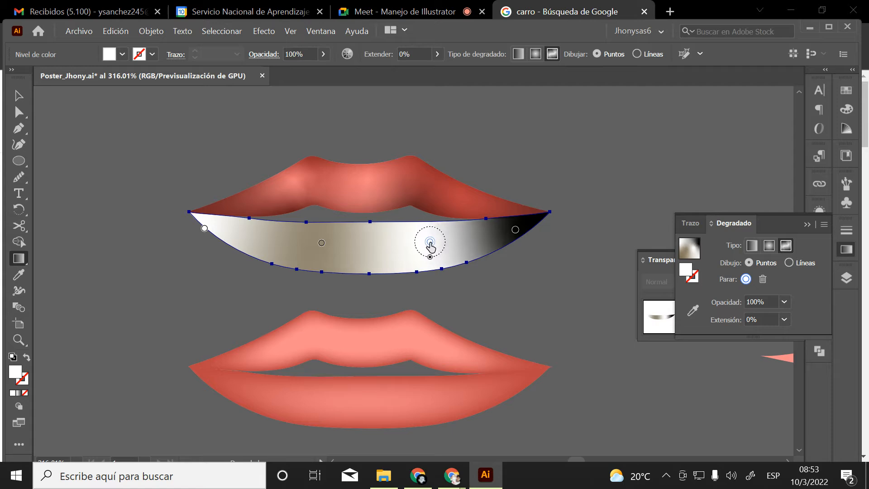
left_click_drag(321, 243, 336, 241)
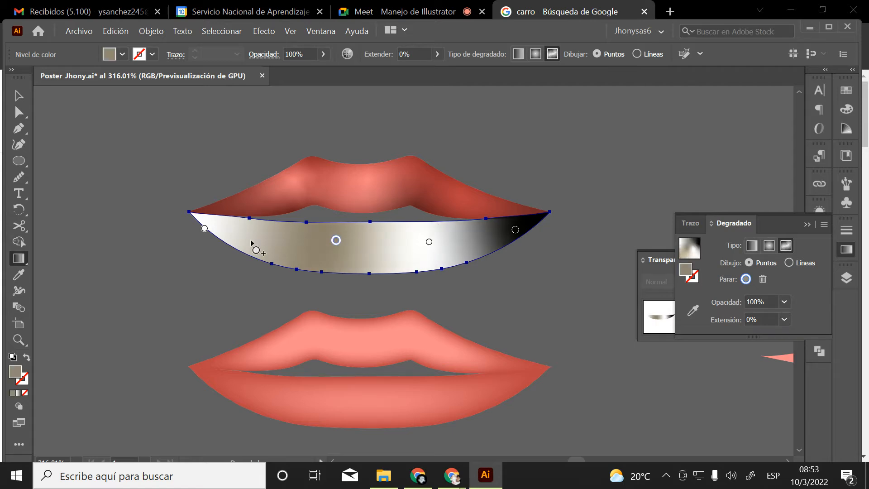
left_click_drag(204, 228, 209, 224)
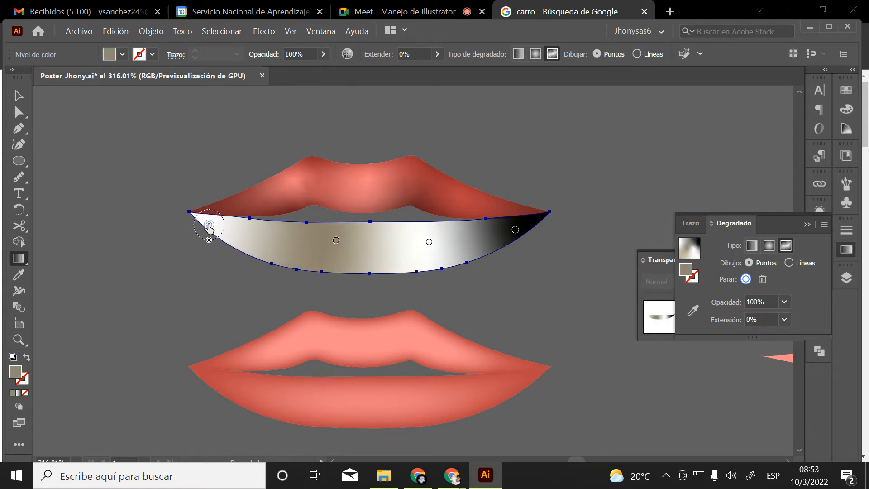
Sample the upper lip's pink at 69% opacity for the lower lip's leftmost and rightmost gradient stops, adjusting the rightmost stop's position
left_click(693, 312)
left_click(217, 201)
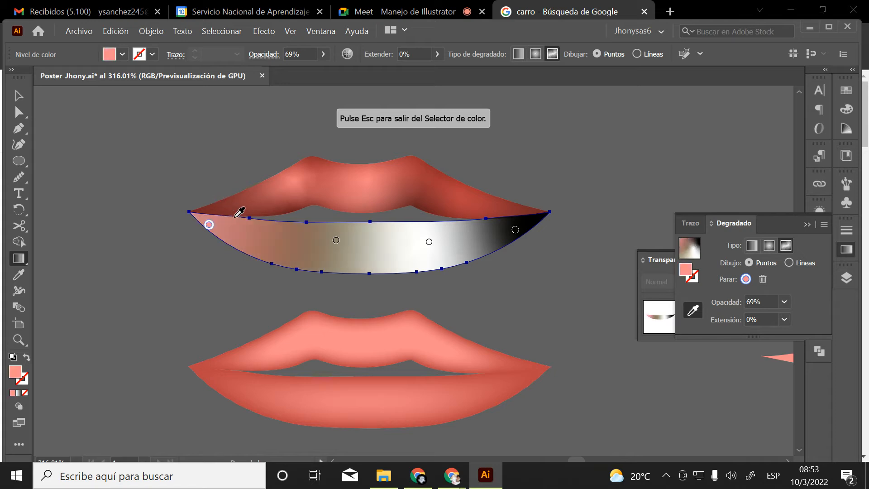
left_click(511, 233)
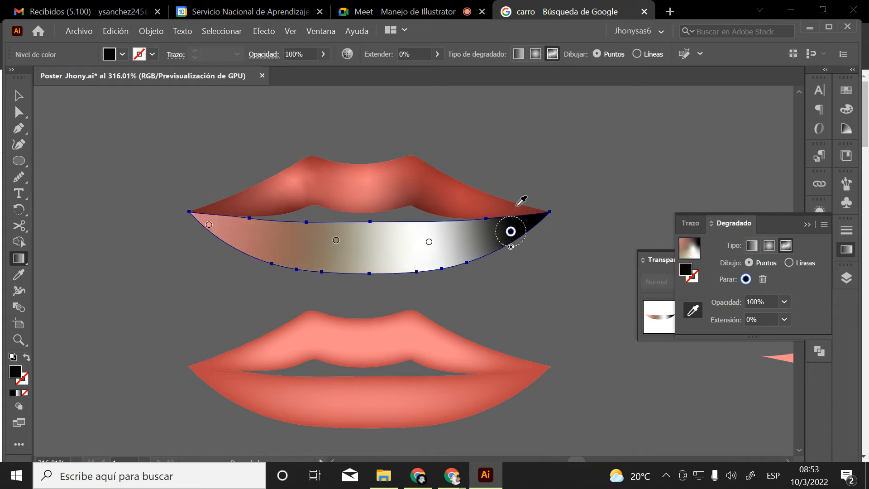
left_click(516, 207)
left_click_drag(511, 232, 519, 229)
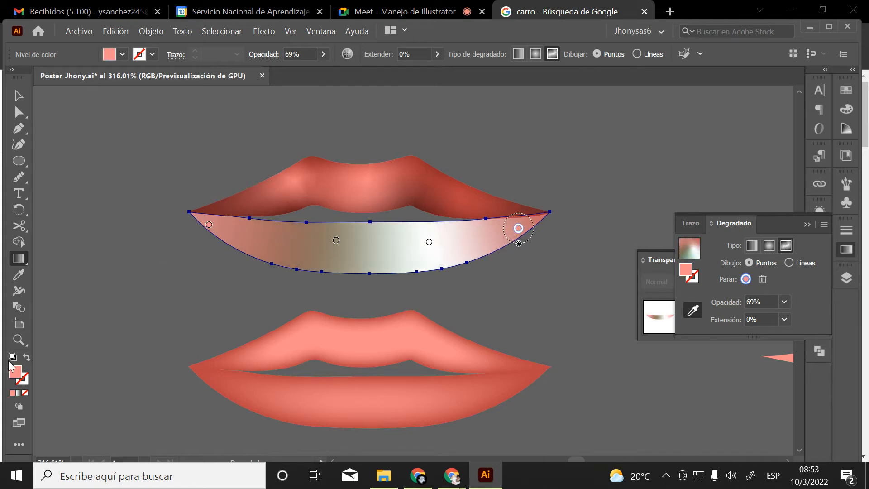
Recolour the lower lip's right gradient stop to #602626, shift both outer stops inward, and sample the dark corner colour for the left one
double_click(15, 376)
left_click_drag(282, 229, 297, 263)
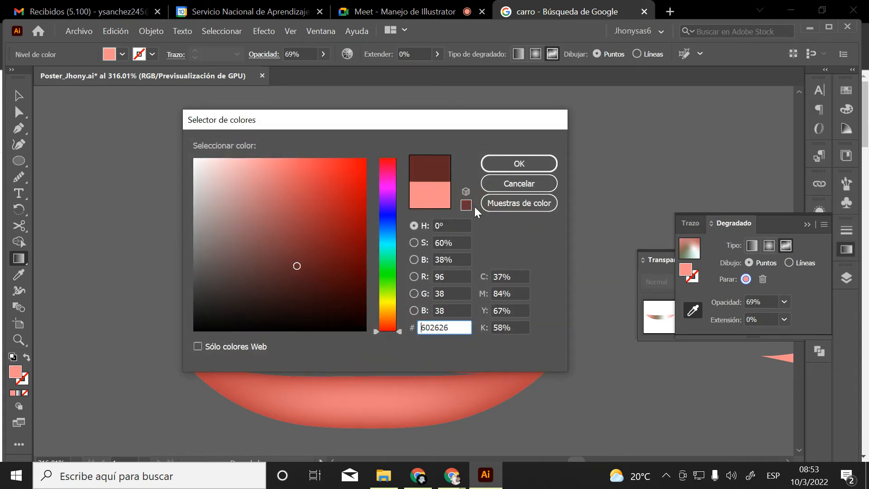
left_click(507, 163)
left_click_drag(519, 230, 503, 231)
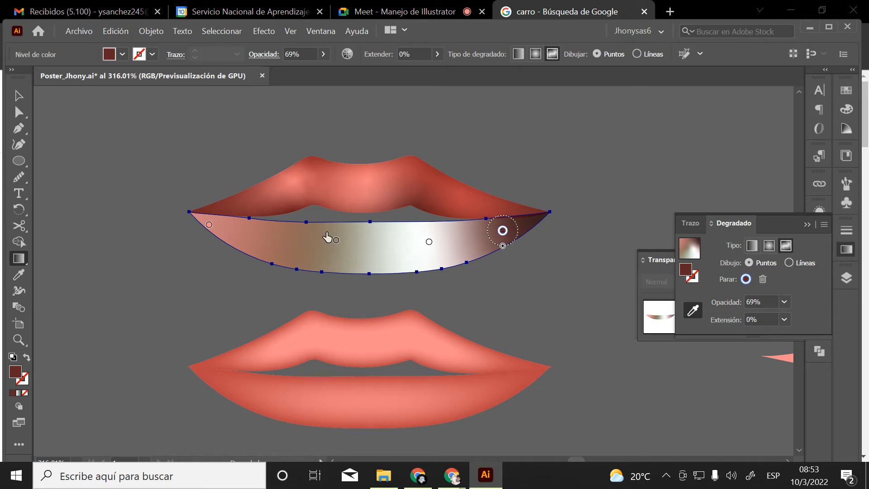
left_click_drag(217, 229, 226, 230)
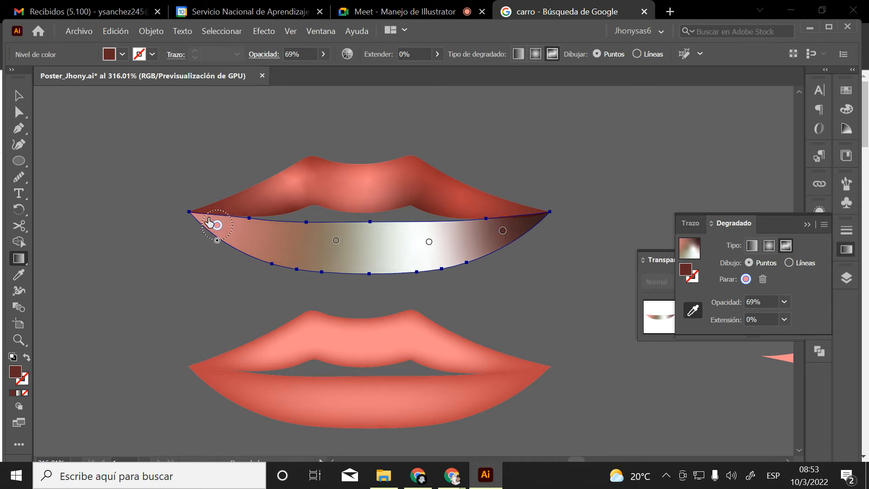
left_click(534, 219)
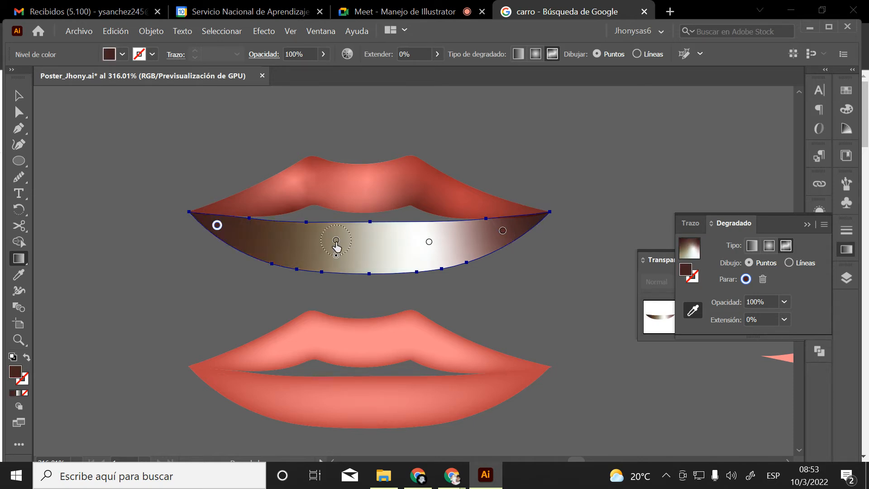
Colour the two middle gradient stops pink, sampling the lower mouth for the left one and using #F98A8A for the right, and deselect the lip
left_click_drag(336, 241, 307, 245)
left_click(316, 334)
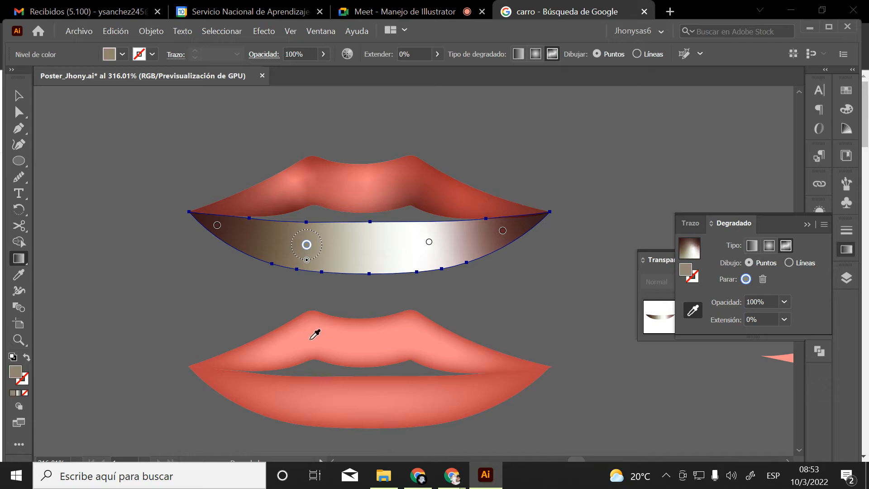
left_click(429, 244)
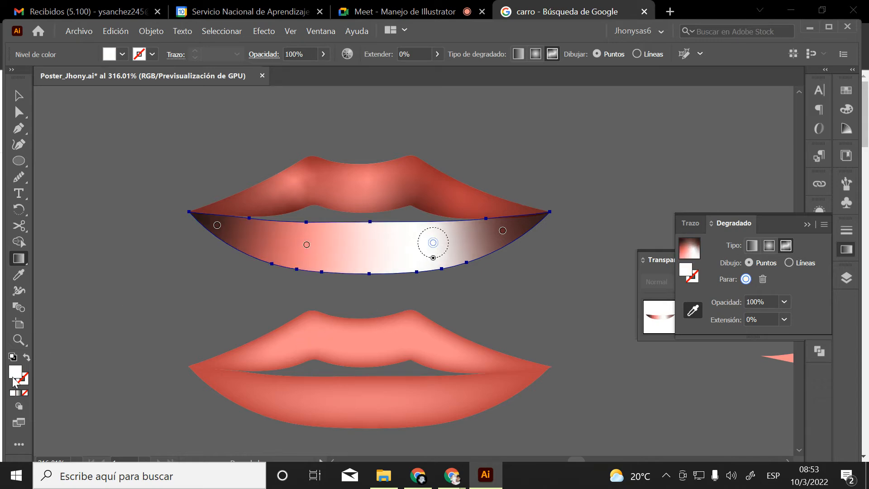
double_click(16, 372)
mouse_move(262, 185)
left_mouse_down()
mouse_move(258, 170)
mouse_move(269, 160)
left_mouse_up()
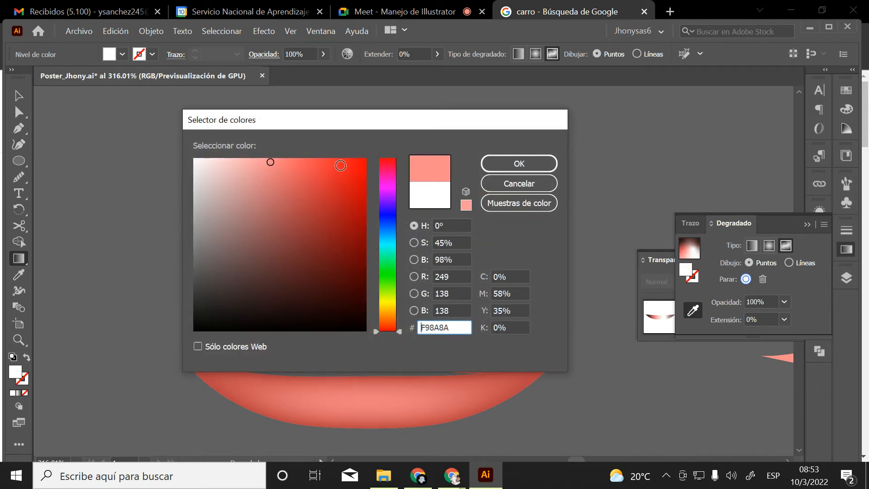
left_click(511, 164)
left_click_drag(434, 242, 439, 243)
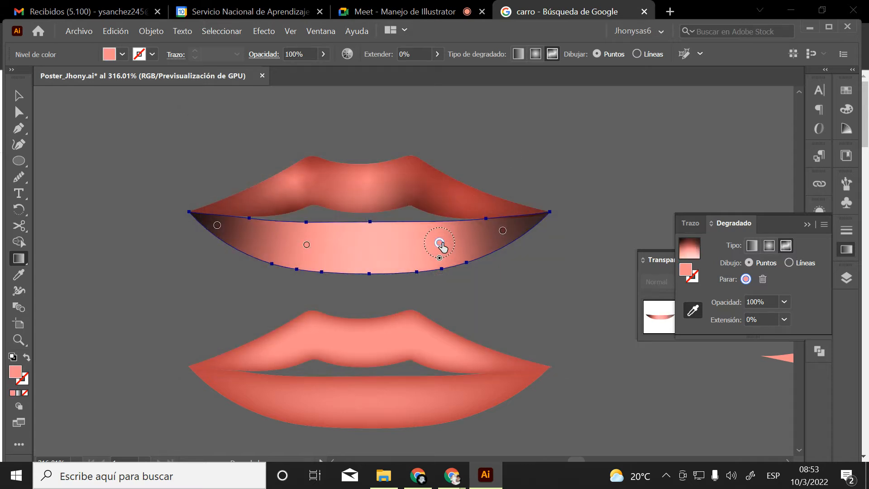
left_click(306, 244)
left_click(20, 95)
left_click(47, 107)
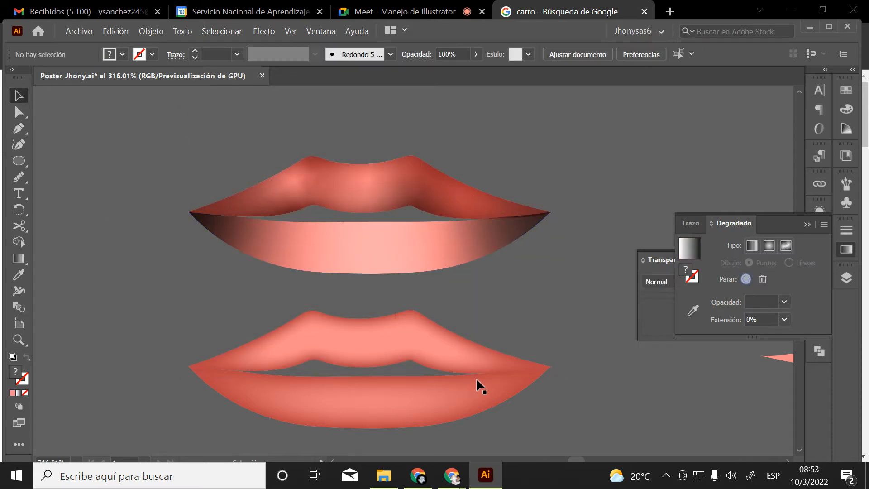
Copy the lower mouth's glowing lower lip over the gradient lower lip and bring the copy to the front
left_click(414, 419)
left_click_drag(414, 417, 425, 264)
right_click(425, 264)
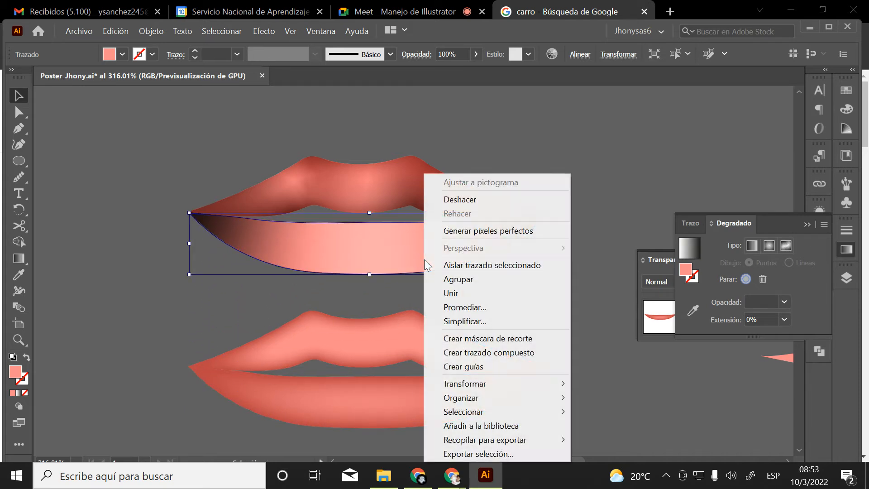
mouse_move(489, 397)
left_click(589, 397)
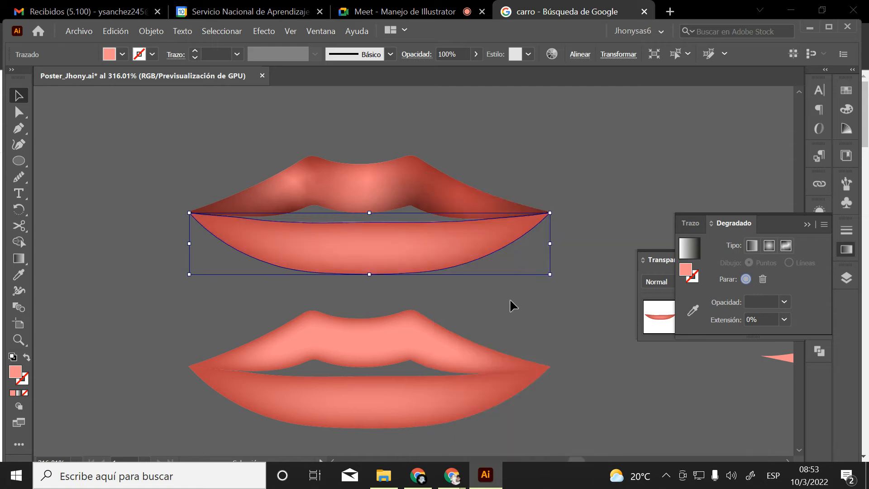
Nudge the copied lower lip until its upper edge lines up with the gradient lip underneath, and deselect it
key("z")
left_click_drag(428, 190, 577, 373)
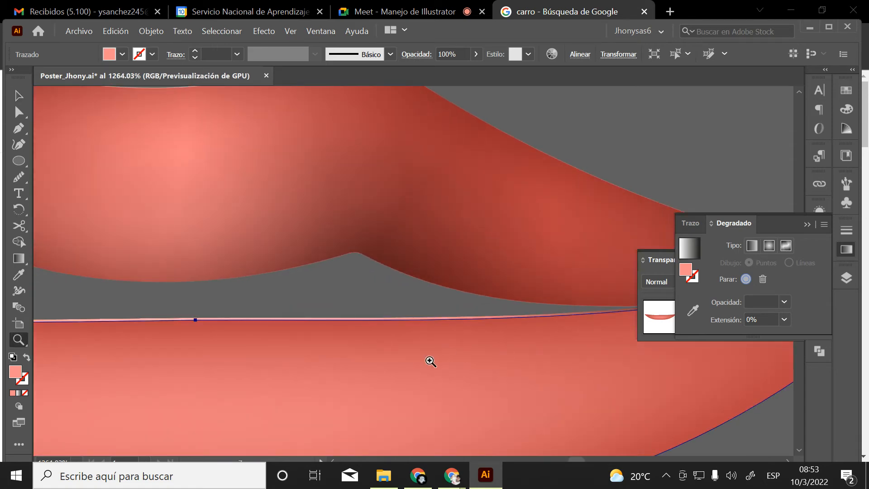
key("v")
left_click(295, 300)
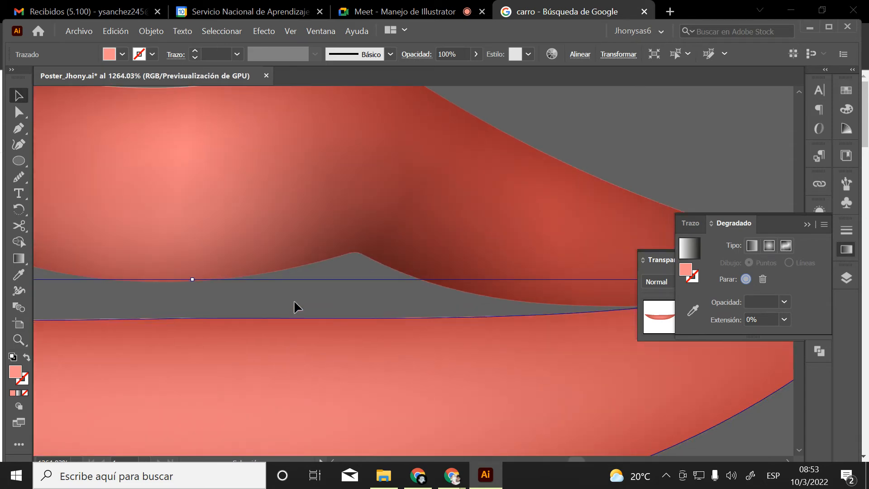
key("z")
left_click_drag(302, 300, 379, 204)
key("v")
left_click(358, 389)
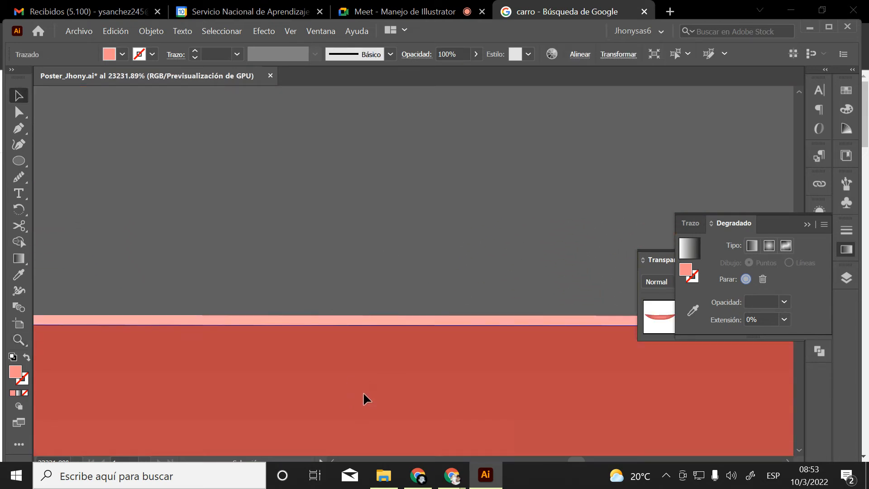
left_click(386, 267)
Set the copied lower lip's blend mode to Multiplicar
key("z")
scroll(388, 272, "down", 5)
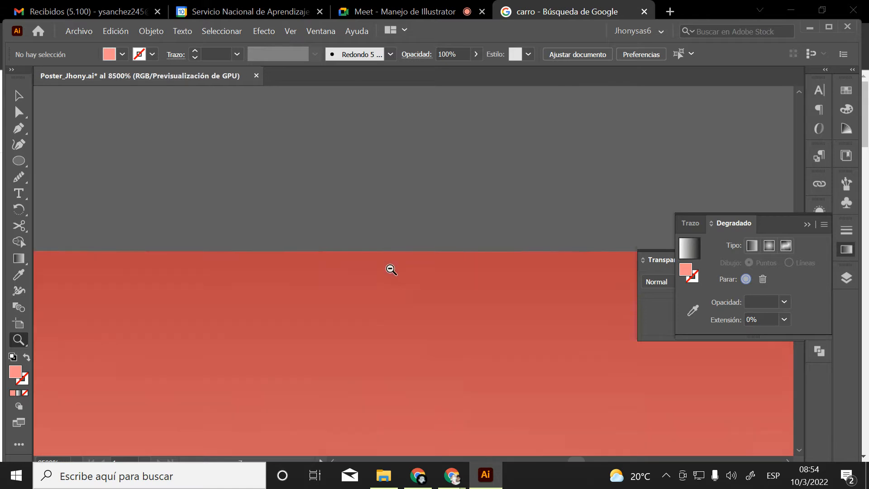
scroll(391, 287, "down", 5)
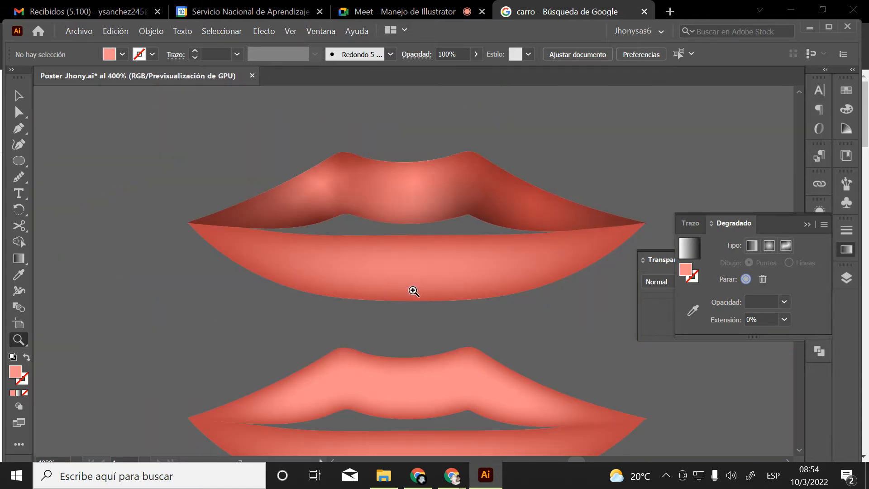
key("v")
left_click(414, 288)
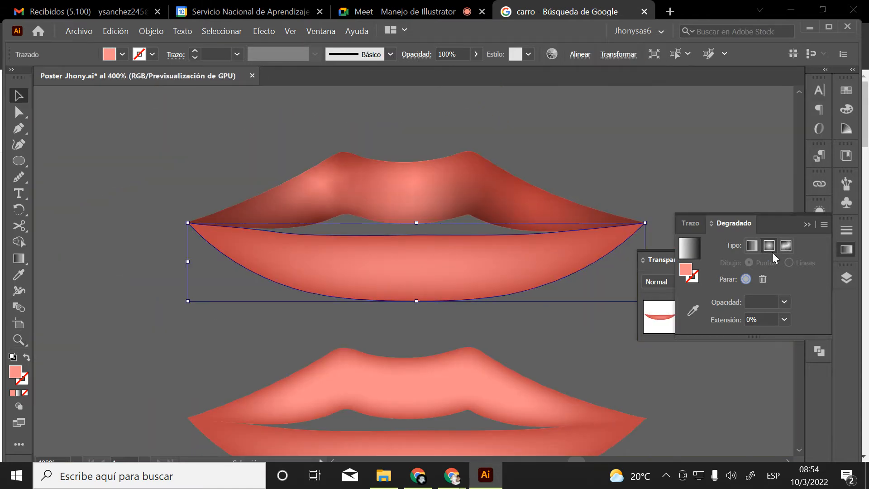
left_click(808, 225)
left_click(703, 282)
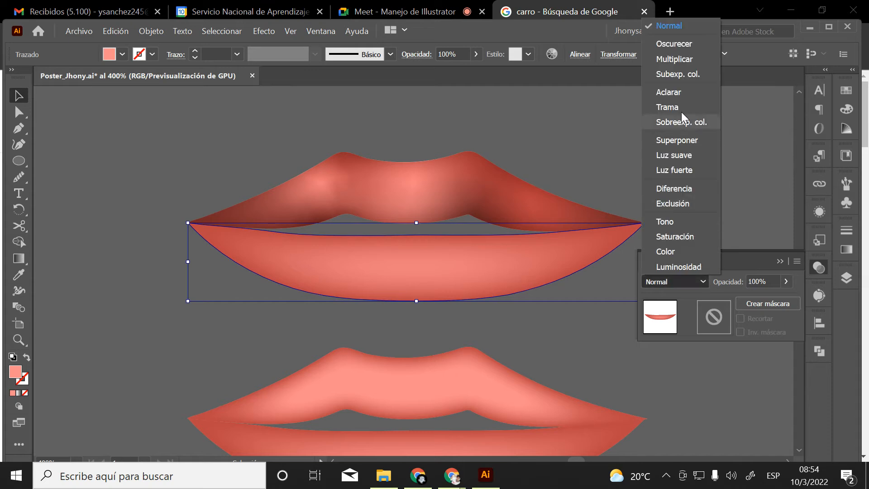
left_click(677, 60)
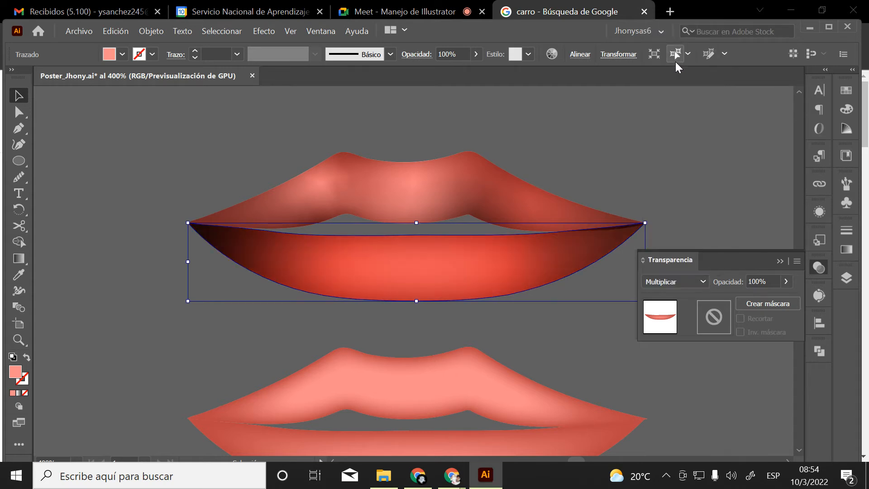
Reduce the copied lower lip's opacity to 55% and deselect it
left_click(786, 281)
left_click_drag(782, 299, 770, 298)
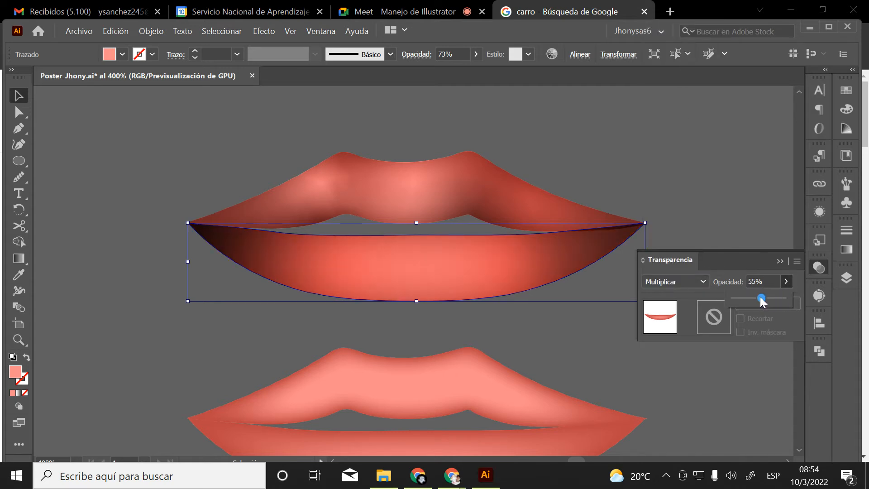
left_click(677, 170)
left_click(678, 170)
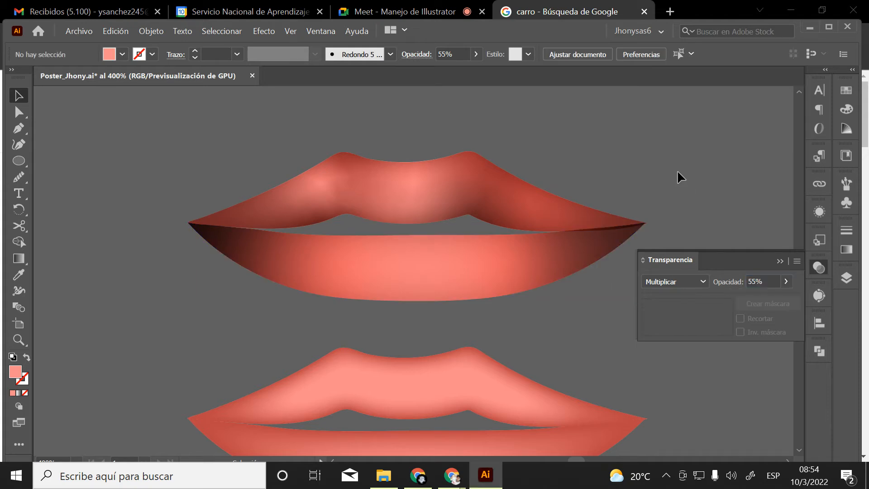
Examine the shading of the finished mouth up close and at poster scale, comparing it with the mouth in the portrait photo
key("z")
left_click(471, 252, "alt")
left_click(399, 292, "alt")
left_click(398, 295, "alt")
left_click(398, 295, "alt")
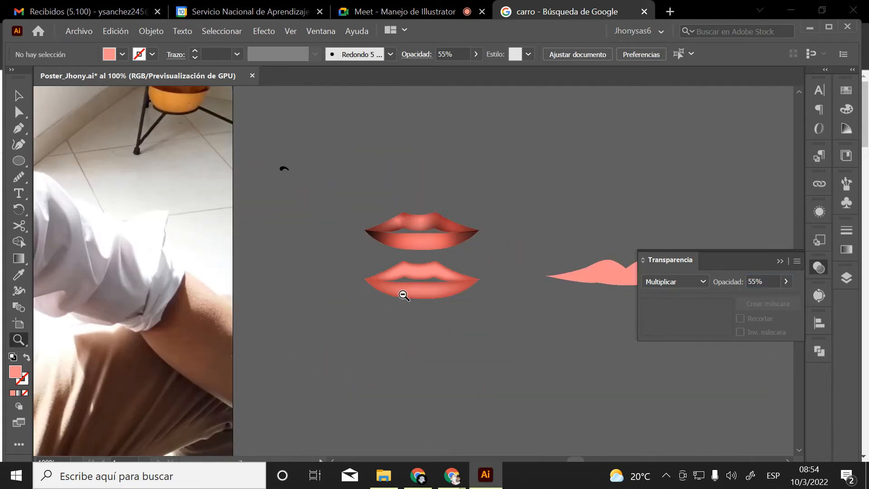
left_click(403, 296, "alt")
left_click_drag(392, 190, 553, 401)
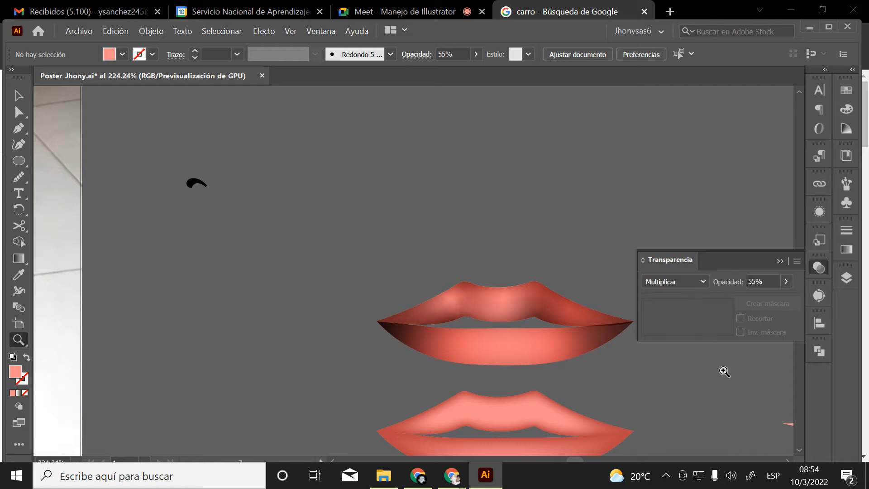
left_click(443, 369, "alt")
left_click(468, 229)
left_click_drag(469, 230, 473, 248)
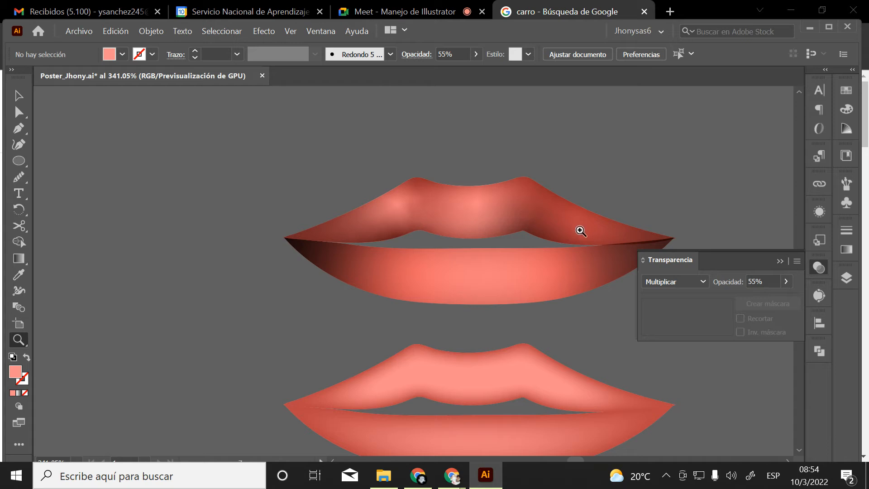
left_click(512, 271, "alt")
left_click(310, 279, "alt")
left_click(400, 278, "alt")
left_click(423, 279, "alt")
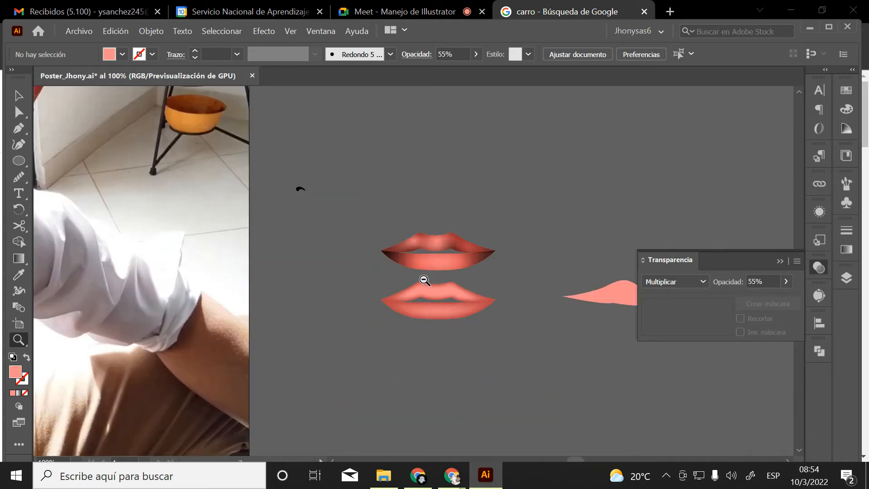
left_click(423, 280, "alt")
left_click(424, 282, "alt")
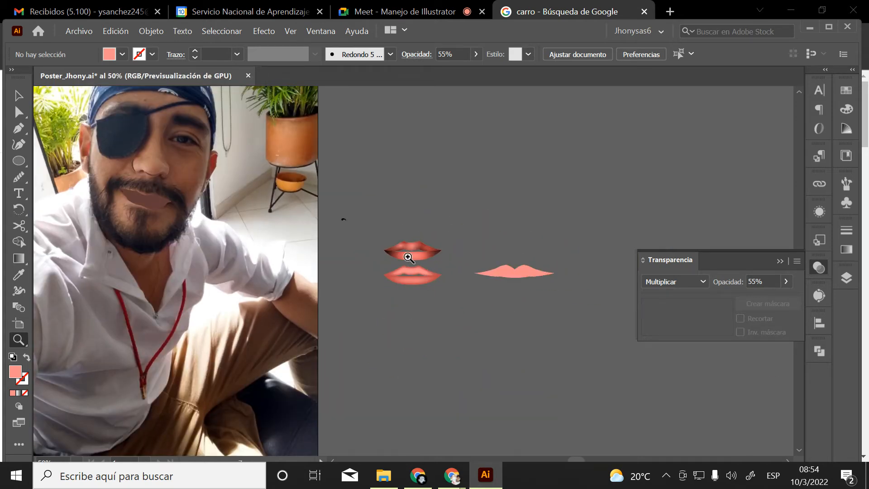
left_click(136, 212)
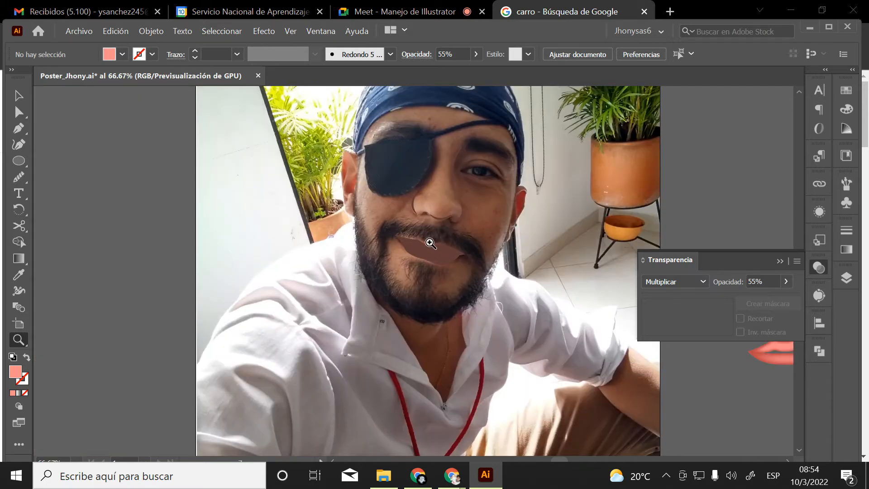
Select both flat brown lip shapes and move them down and left, clear of the mouth in the portrait photo
left_click_drag(430, 243, 549, 332)
key("v")
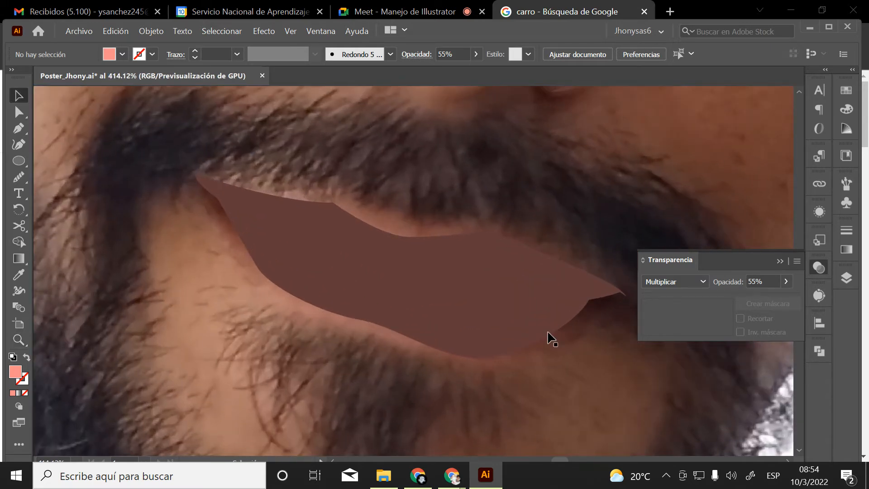
left_click(465, 269)
left_click(456, 314)
left_click(483, 254, "shift")
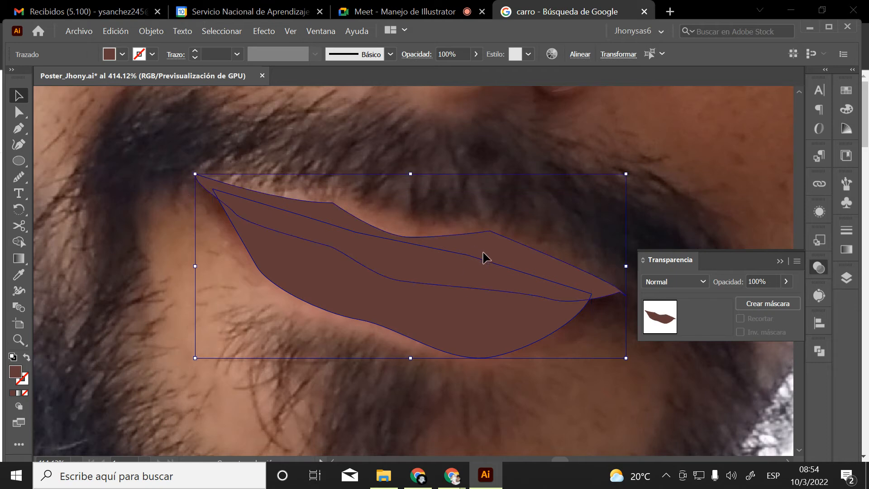
left_click_drag(483, 252, 345, 354)
left_click_drag(367, 360, 434, 328)
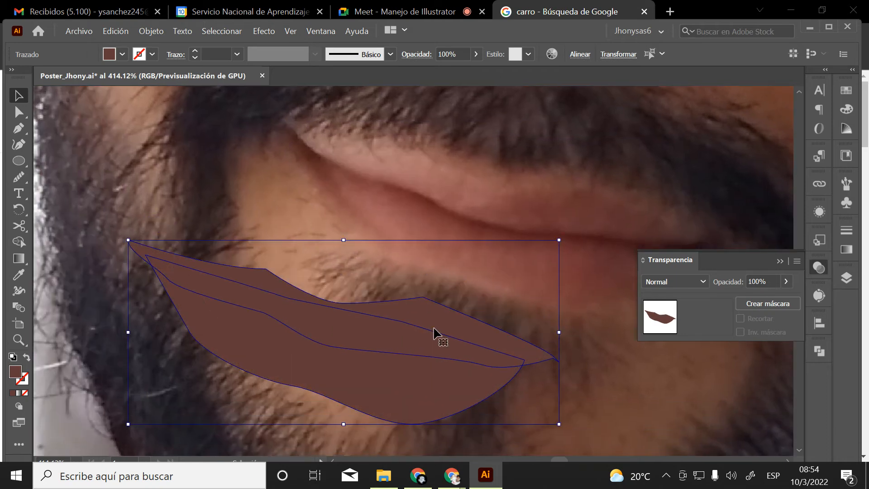
Fill both lip shapes with a light pink-brown sampled from the photo's upper lip and deselect them
key("i")
left_click(418, 164)
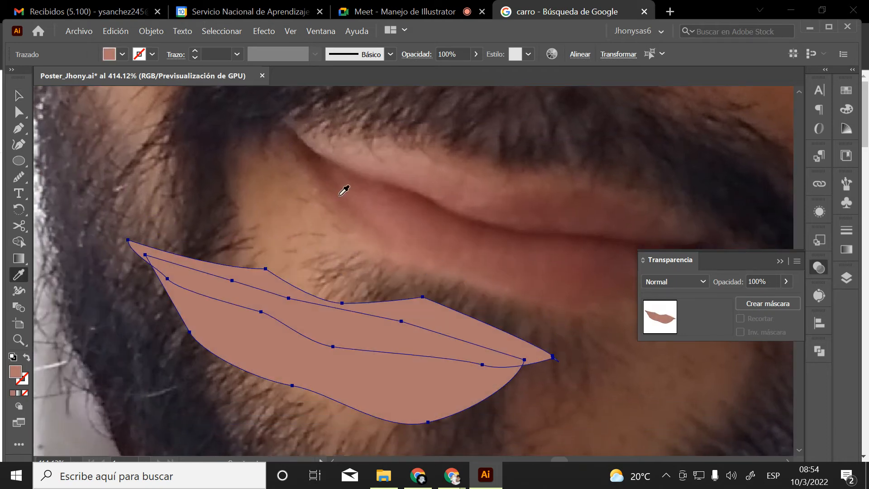
left_click(18, 96)
left_click(130, 141)
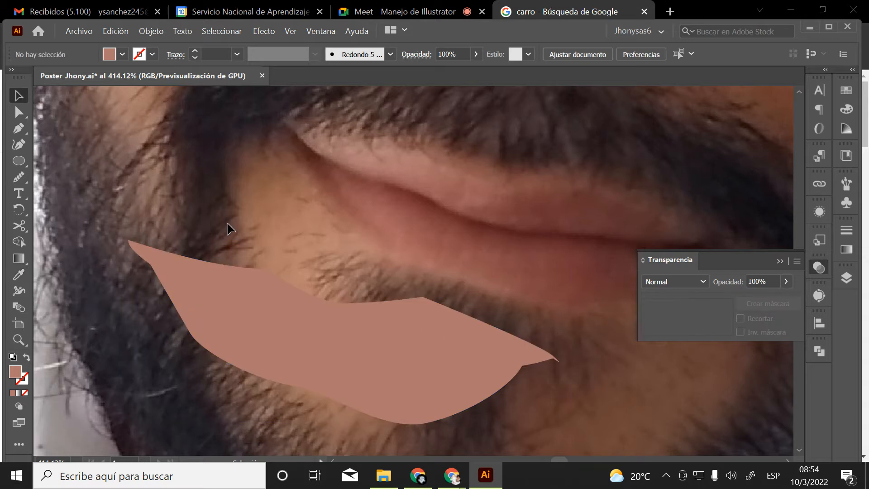
scroll(422, 181, "right", 3)
scroll(422, 181, "down", 1)
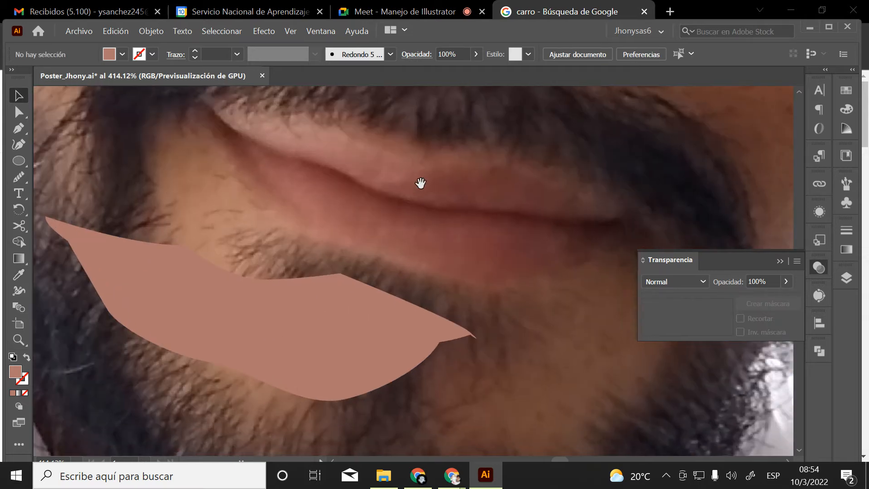
left_click(280, 304)
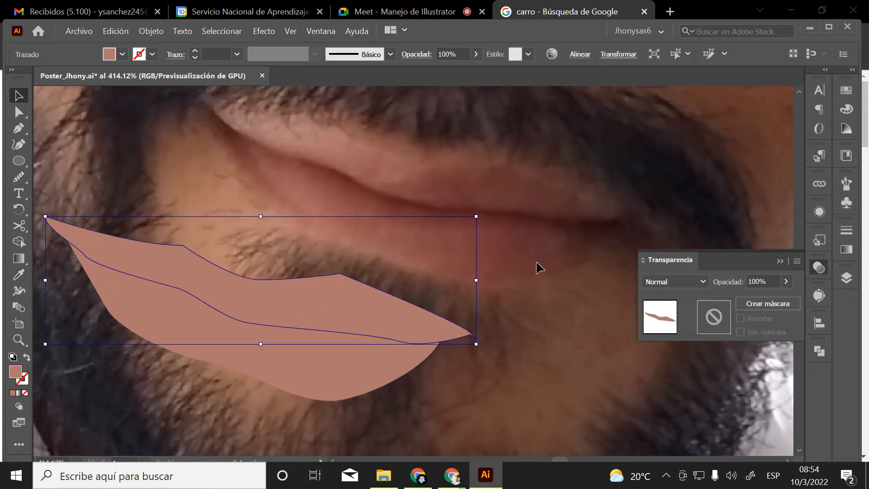
left_click(848, 250)
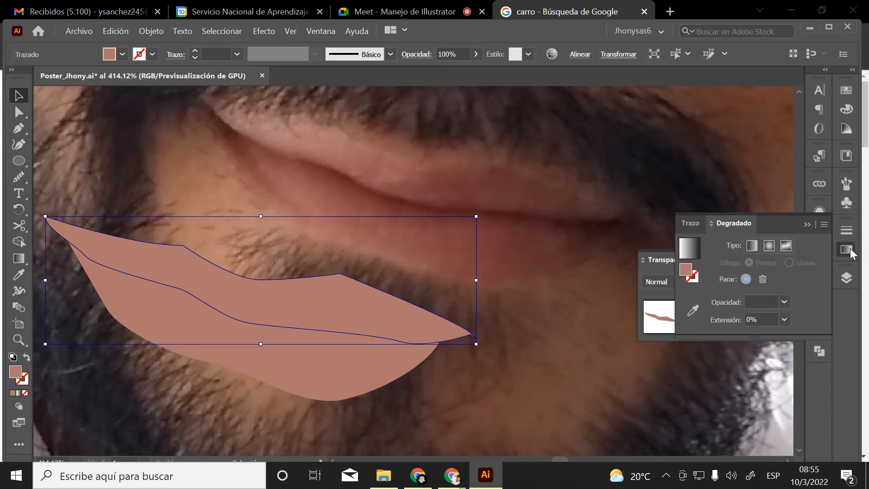
left_click(785, 246)
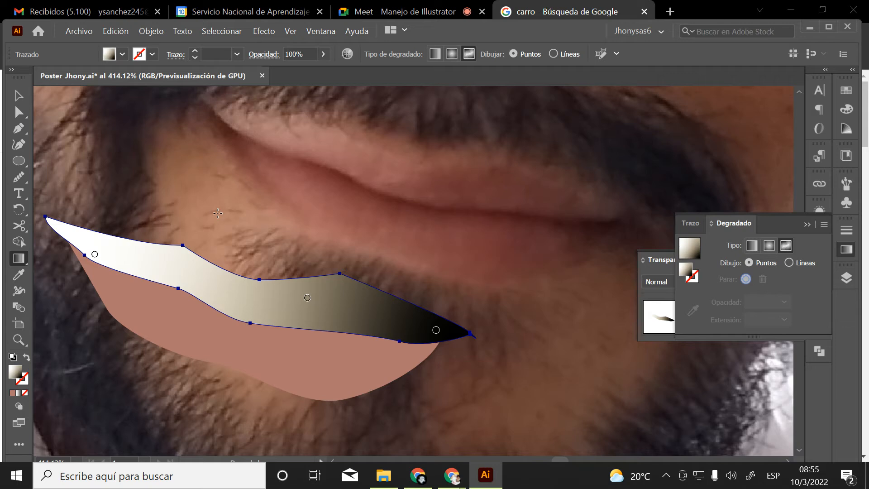
key("ctrl+z")
Select both flat lip shapes and duplicate the pair directly below the originals
key("v")
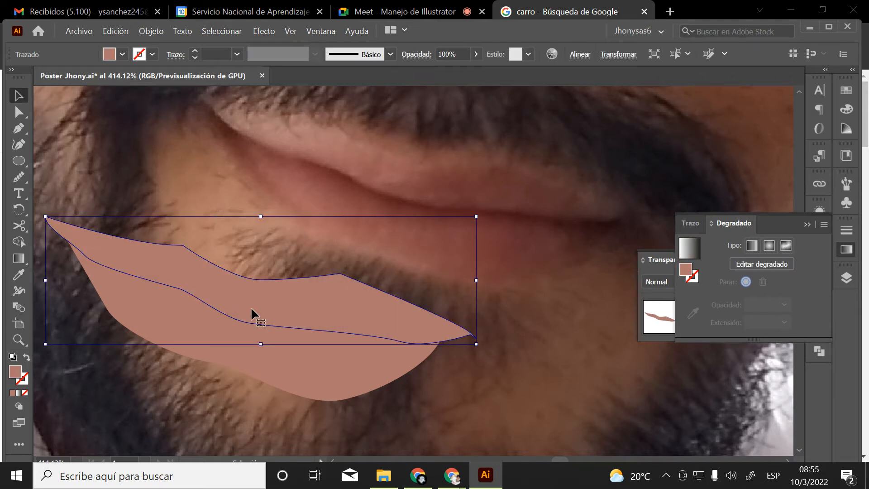
left_click(316, 366, "shift")
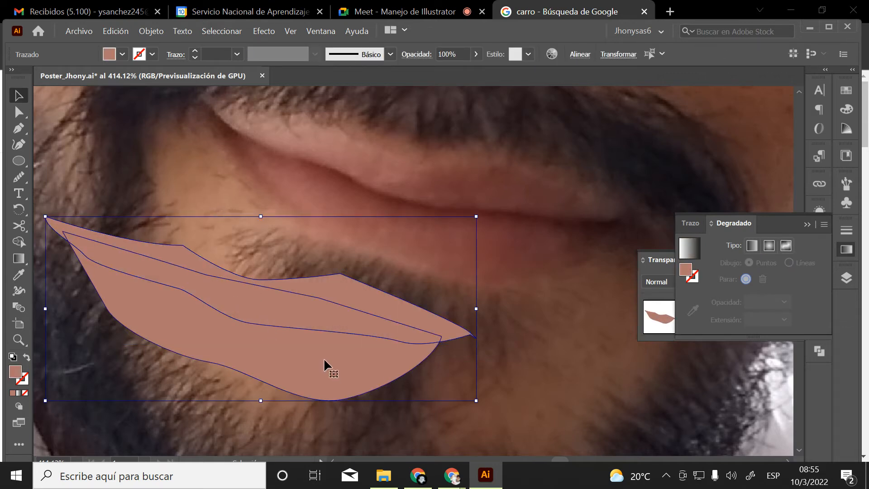
left_click_drag(324, 359, 322, 446)
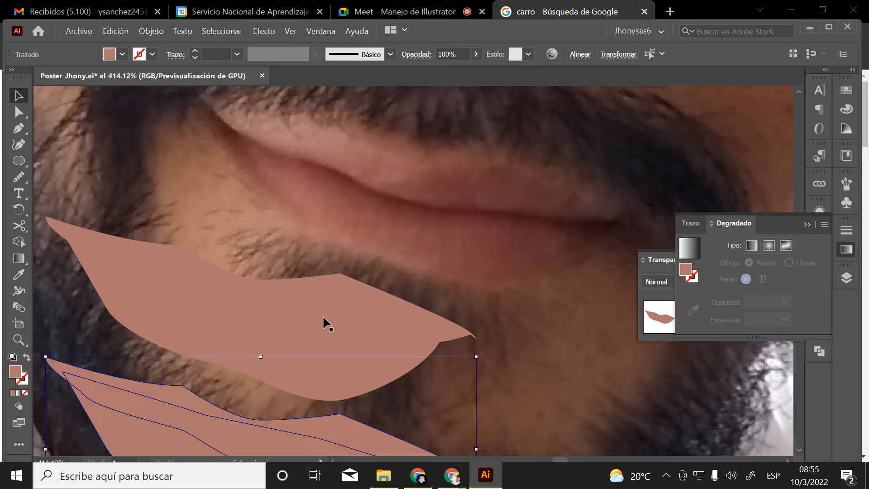
Apply a freeform gradient in Puntos mode to the upper lip of the original pair
scroll(322, 315, "down", 2)
left_click(318, 274)
left_click(156, 419)
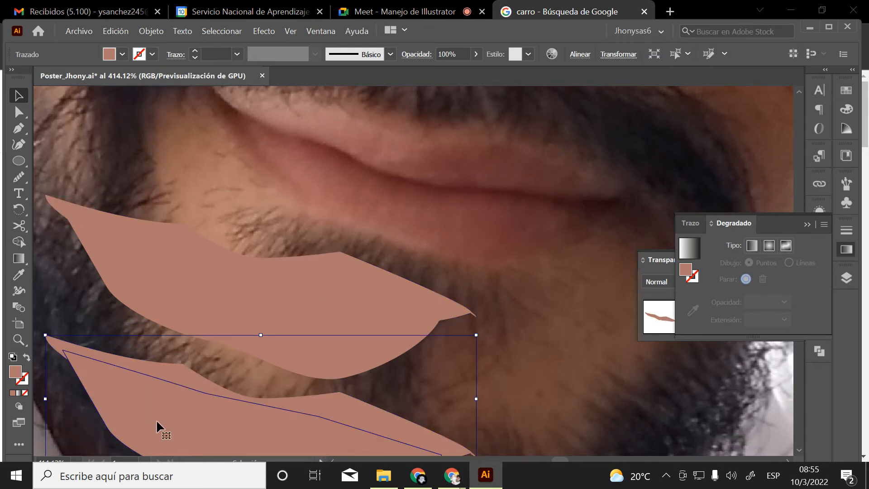
left_click(242, 269)
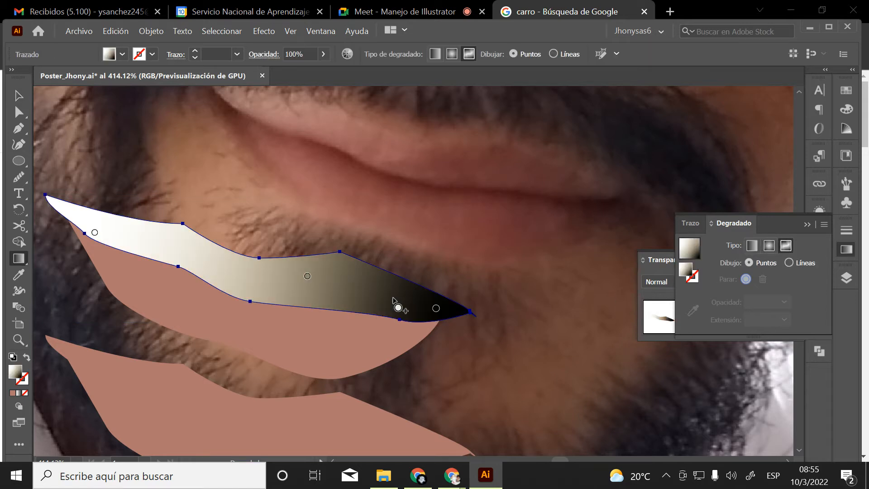
Add three colour points to the upper lip's gradient and reposition the points so they spread along its length
left_click(366, 296)
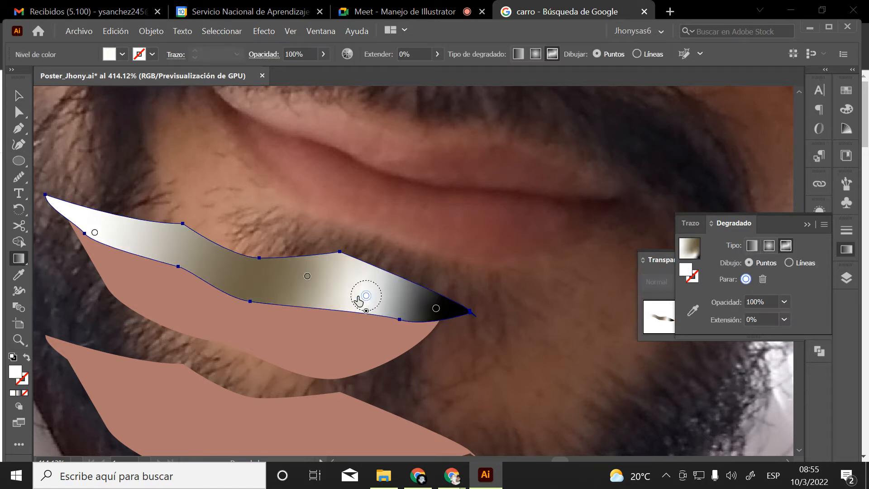
left_click(138, 228)
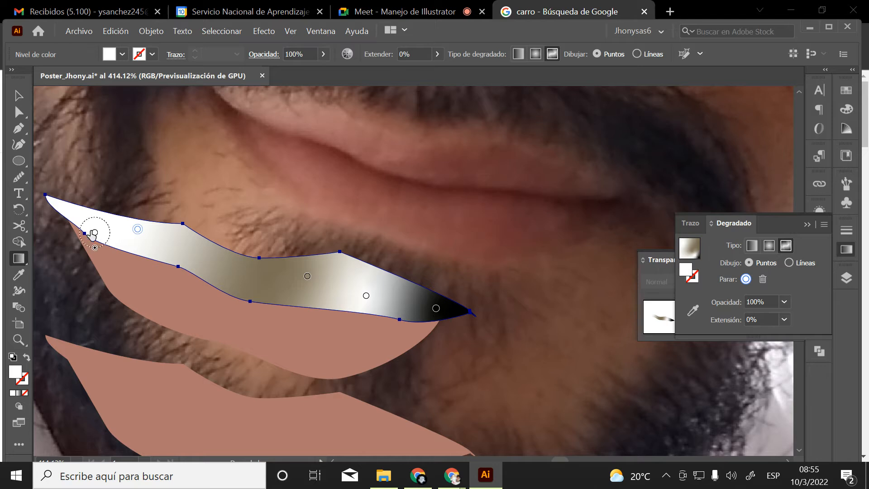
left_click_drag(95, 232, 61, 208)
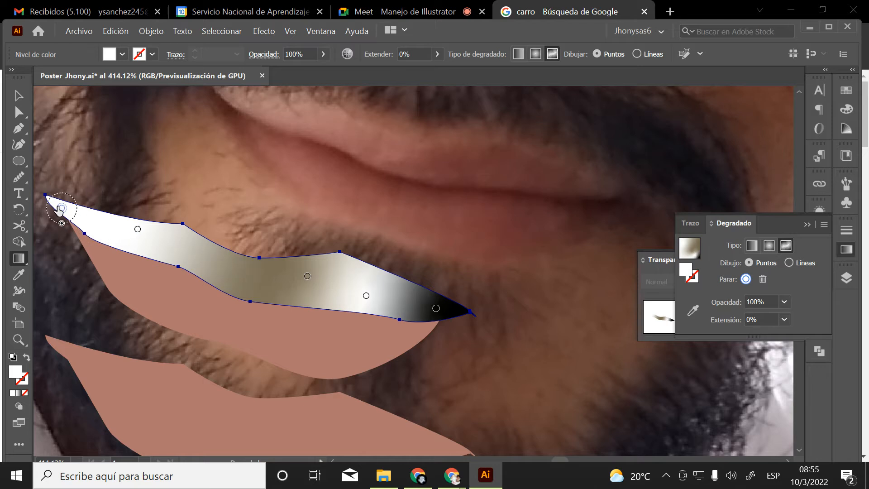
left_click(235, 287)
left_click_drag(308, 275, 297, 274)
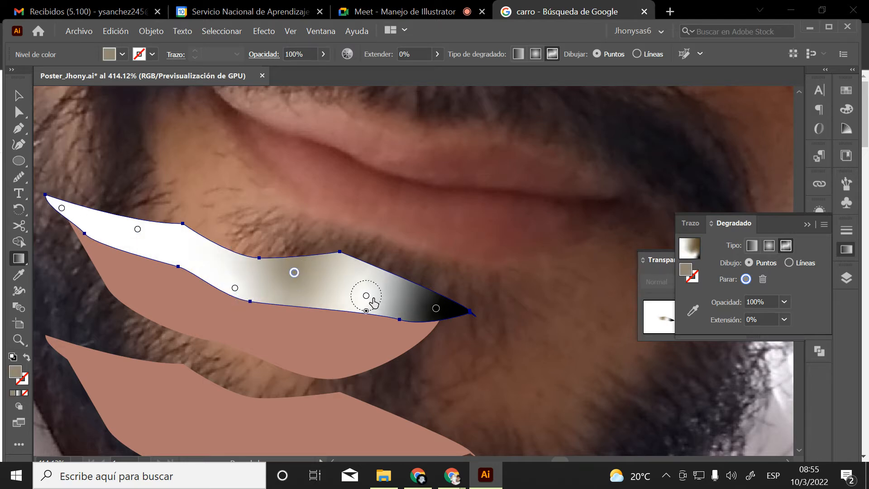
left_click_drag(366, 295, 368, 287)
Colour the three gradient points in the upper lip's right half with dark reddish browns sampled from the photo's mouth
left_click(693, 310)
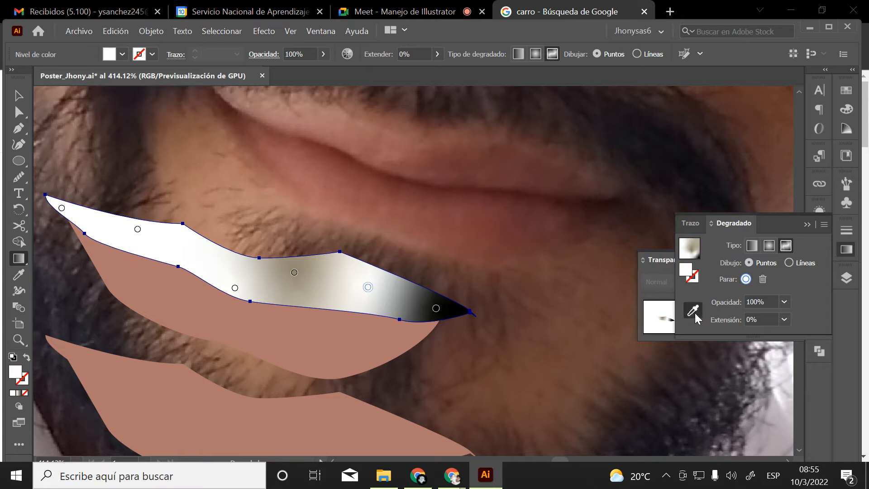
left_click(526, 171)
left_click(445, 312)
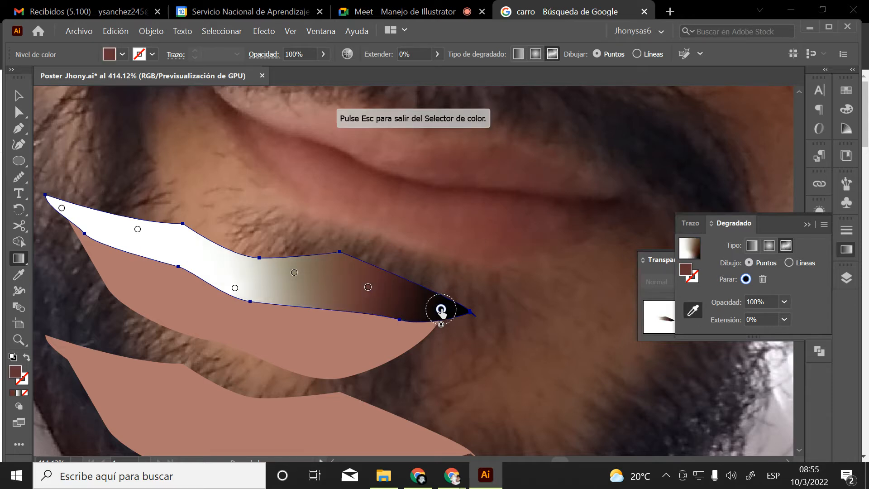
left_click(583, 187)
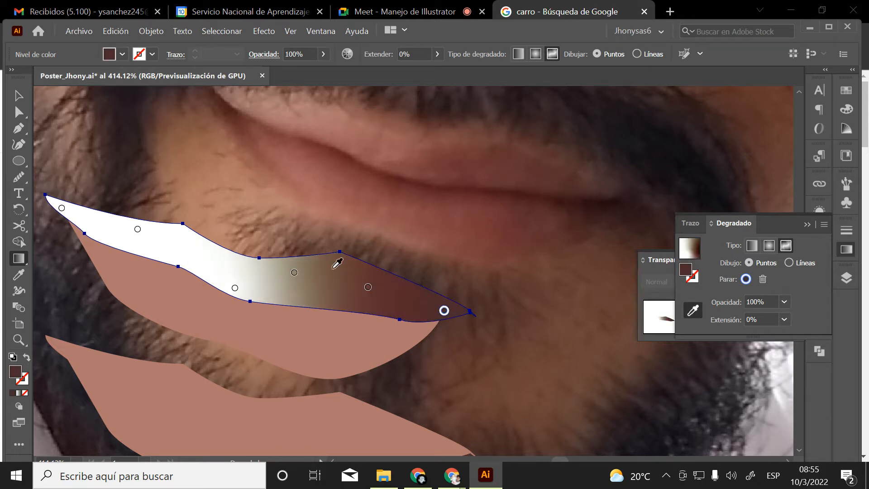
left_click(293, 271)
left_click(460, 148)
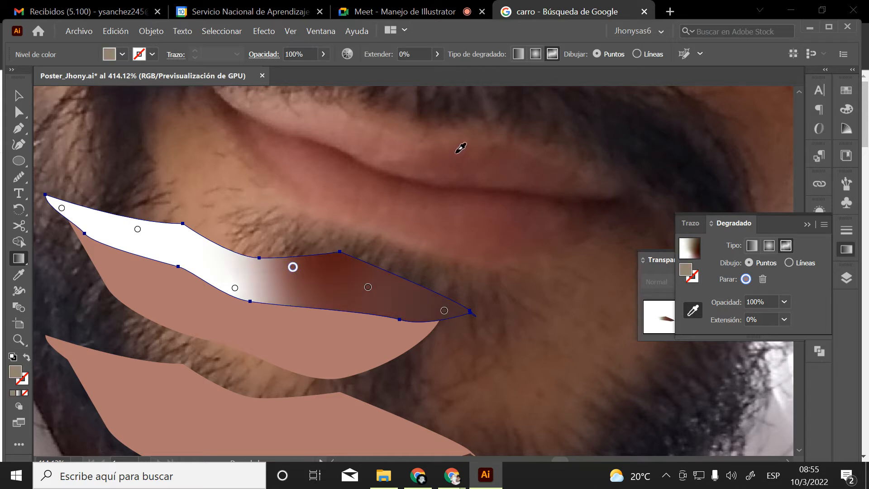
Adjust the positions of the upper lip's left-half gradient points and colour all three with tones sampled from the photo's upper lip
left_click_drag(235, 288, 226, 279)
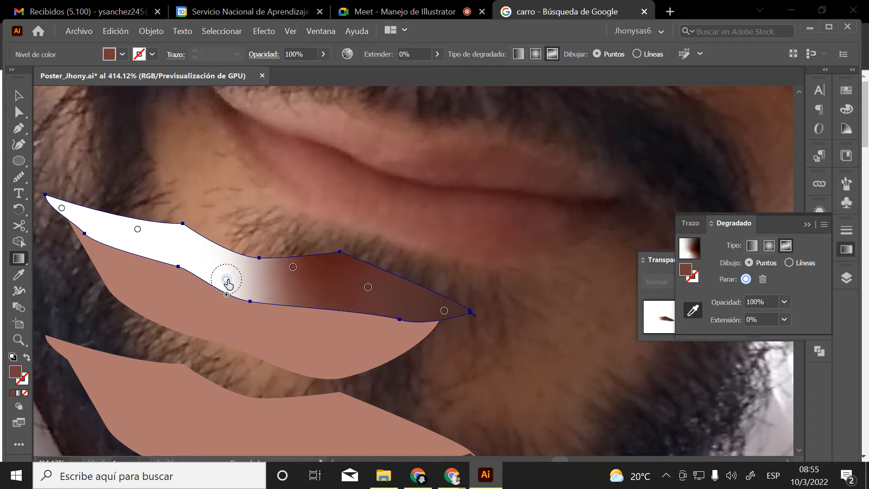
left_click(403, 165)
left_click_drag(138, 229, 147, 229)
left_click(365, 135)
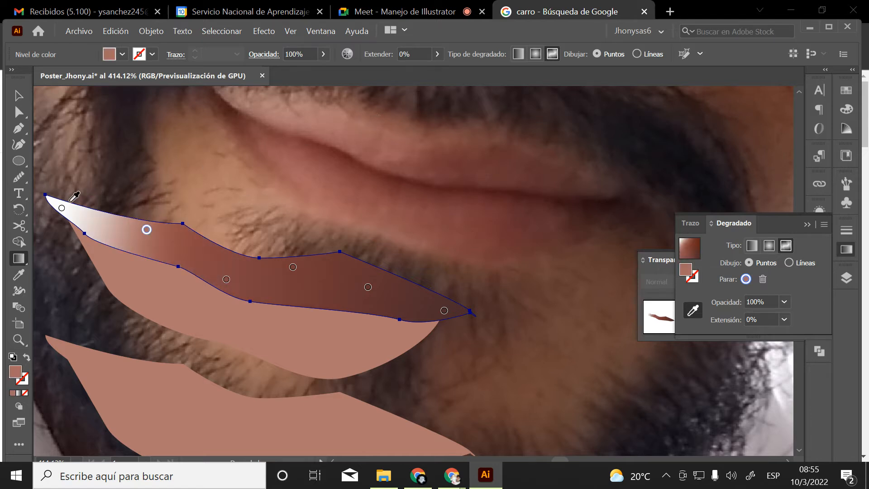
left_click(61, 208)
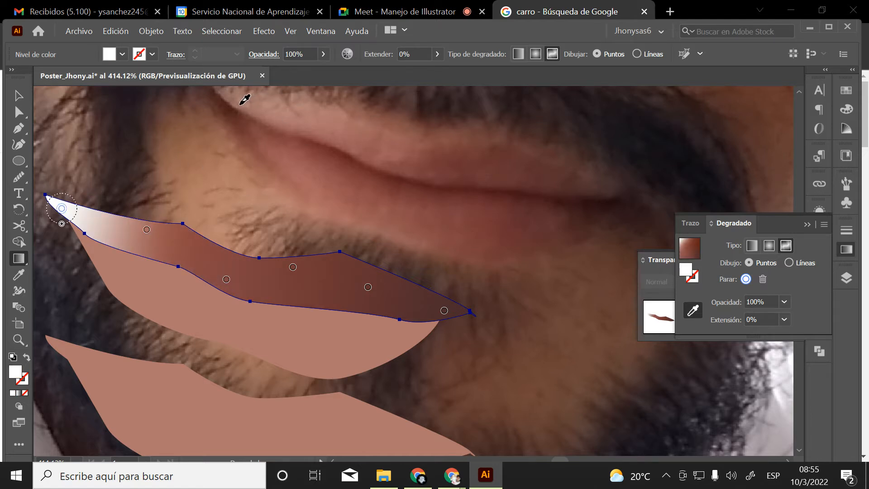
left_click(241, 104)
Select the lower lip of the original pair and apply a freeform gradient to it
scroll(303, 277, "down", 3)
scroll(406, 256, "up", 2)
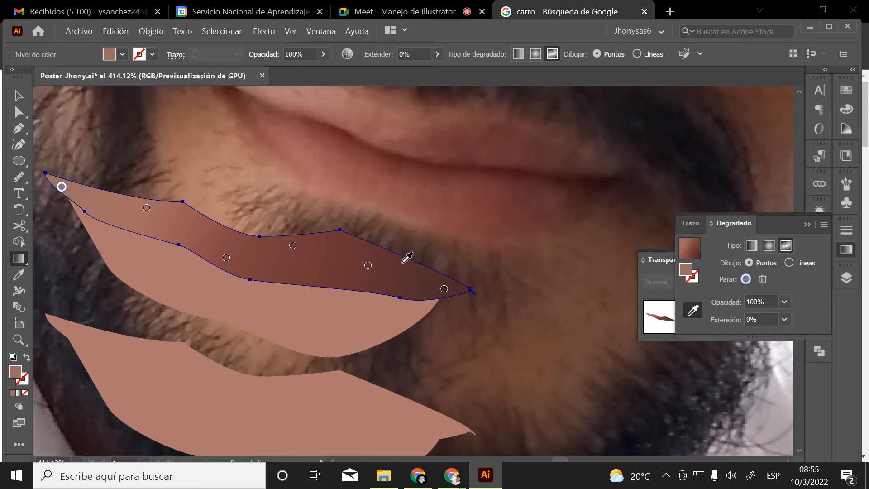
left_click(19, 95)
left_click(188, 294)
left_click(785, 246)
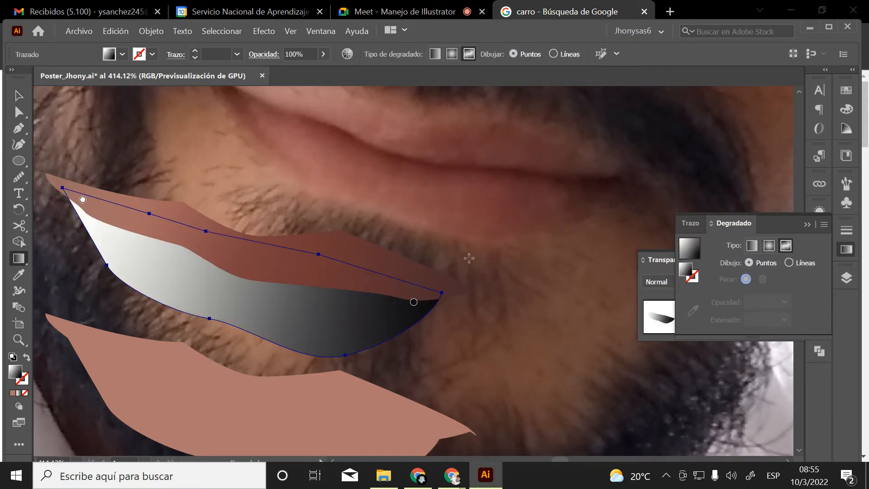
Add five colour points across the lower lip's gradient, spreading them between its upper and lower edges
left_click(345, 323)
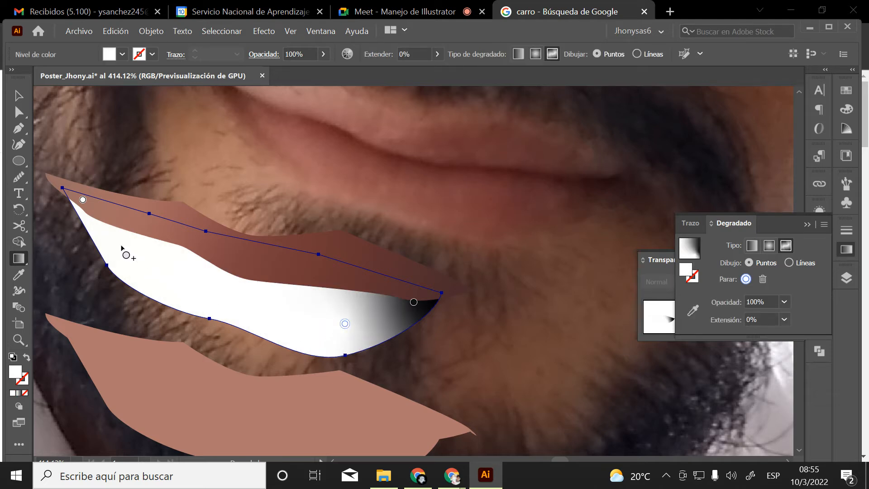
left_click(119, 242)
left_click(151, 279)
left_click(242, 286)
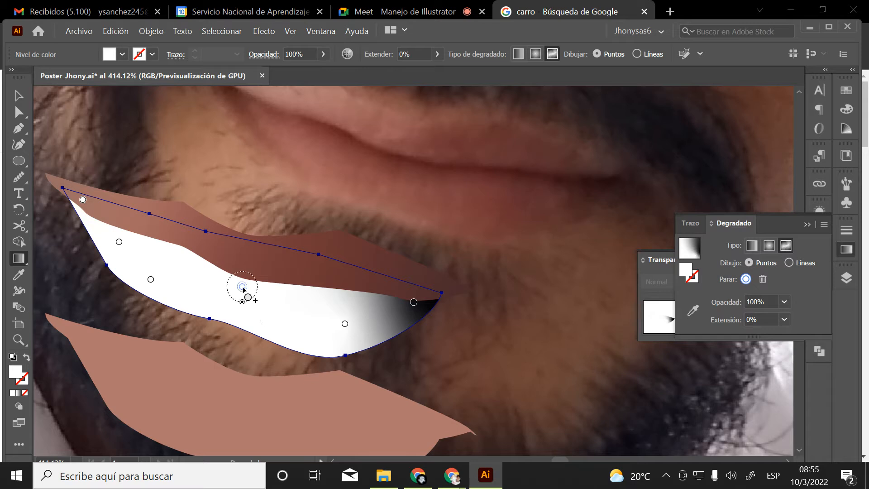
left_click(325, 288)
Colour the three gradient points in the lower lip's right half with dark reddish browns sampled from the photo's mouth, adjusting their positions
left_click_drag(416, 310, 419, 314)
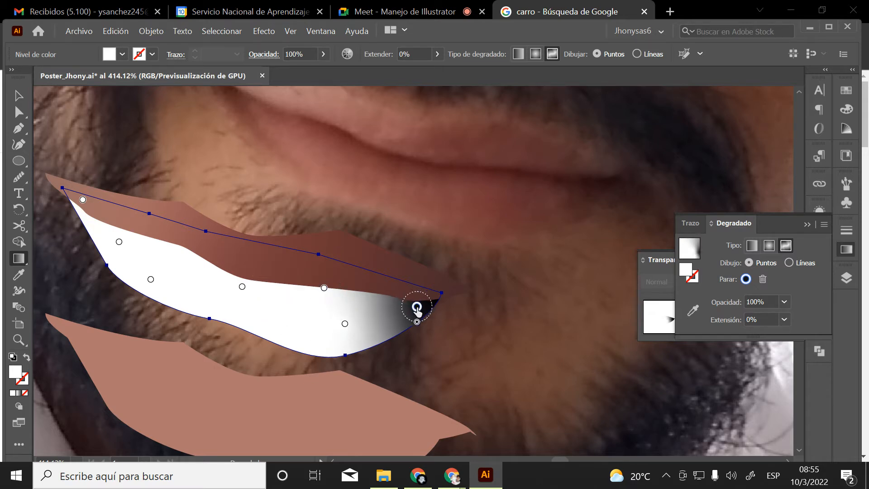
left_click(693, 310)
left_click(587, 186)
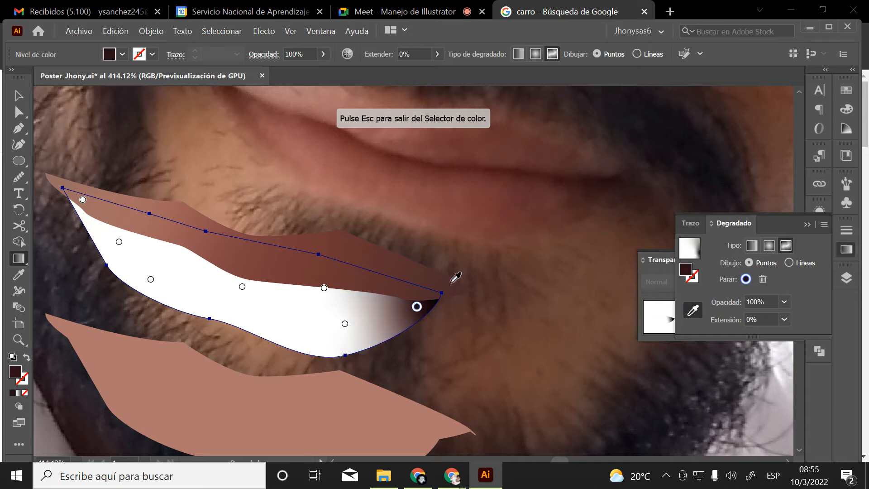
left_click_drag(345, 324, 331, 331)
left_click(508, 220)
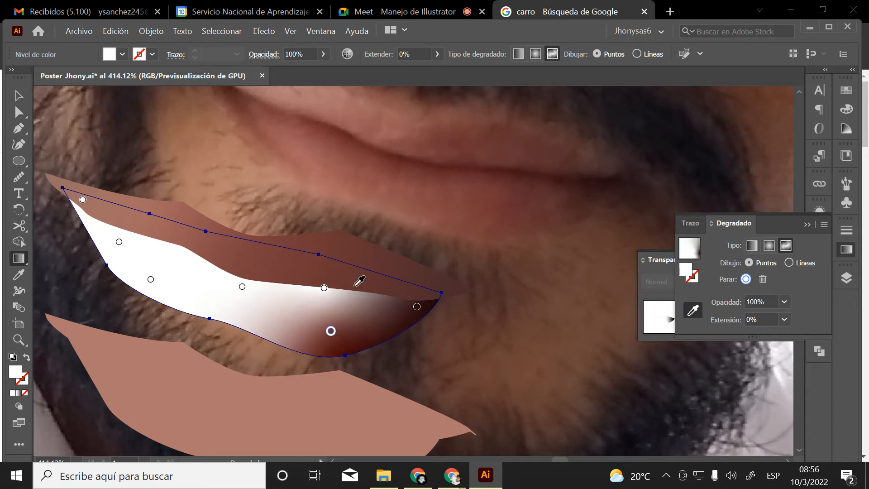
left_click_drag(324, 288, 318, 296)
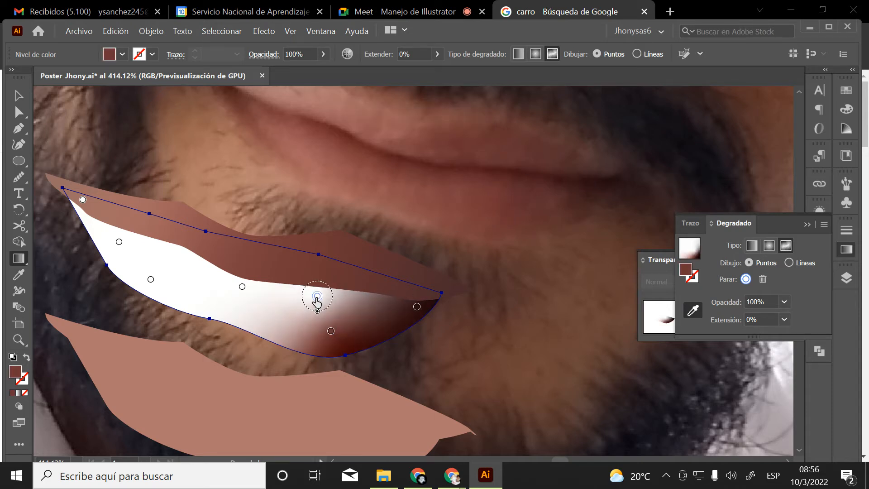
left_click(472, 173)
Colour the lower lip's middle gradient point with a reddish brown sampled from the photo, and shift it and its right neighbour towards the upper edge
left_click(242, 286)
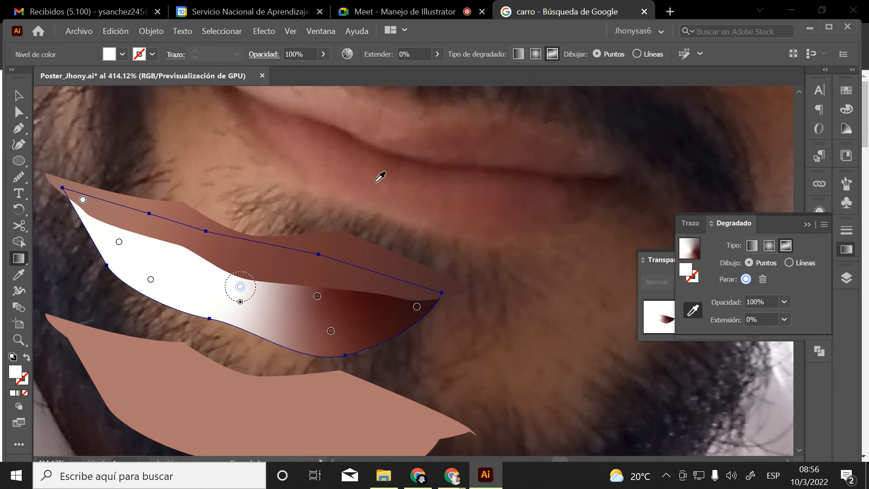
left_click(390, 167)
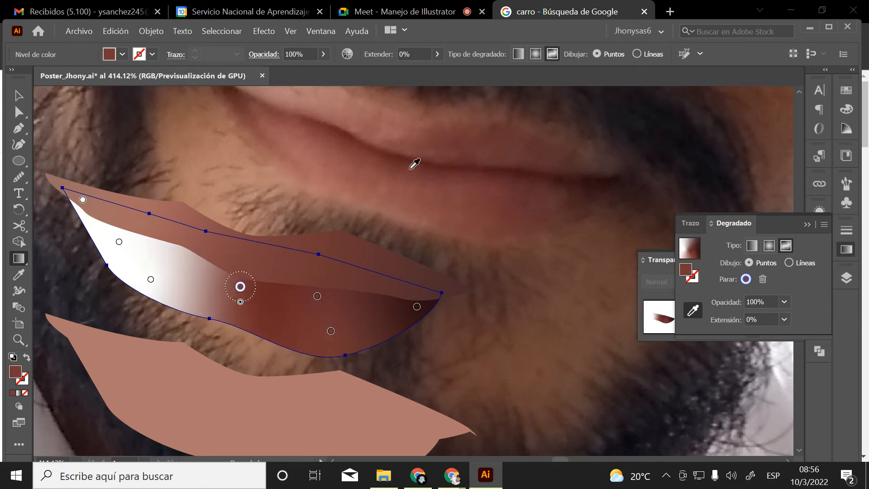
left_click_drag(241, 287, 242, 270)
left_click_drag(318, 297, 330, 290)
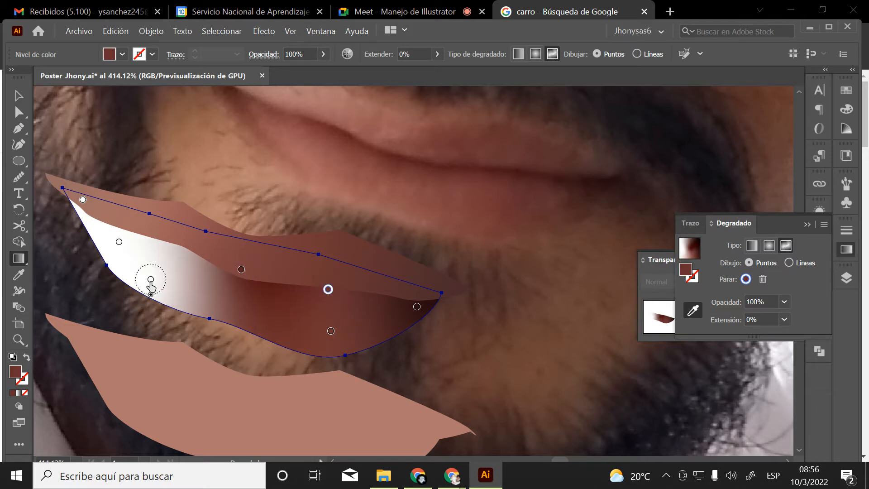
Colour the two gradient points in the lower lip's left half with lighter reddish tones sampled from the photo's lower lip, adjusting their positions
left_click_drag(151, 279, 146, 278)
left_click(331, 162)
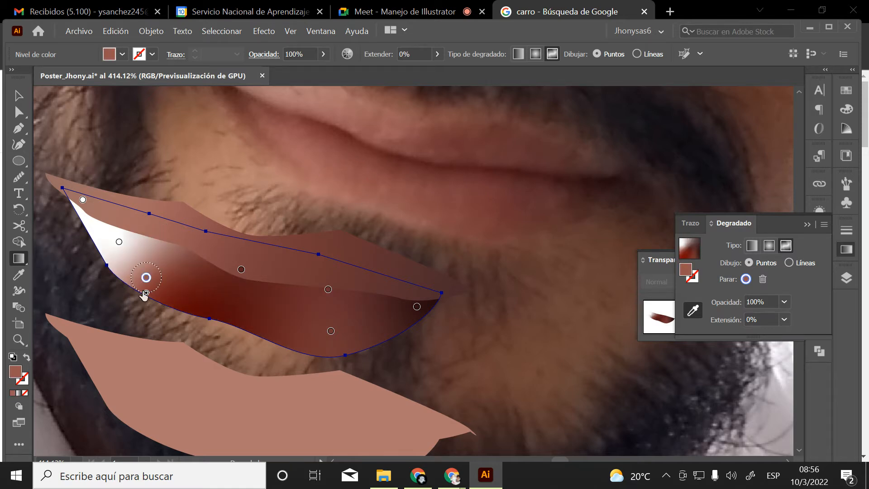
left_click_drag(146, 278, 152, 277)
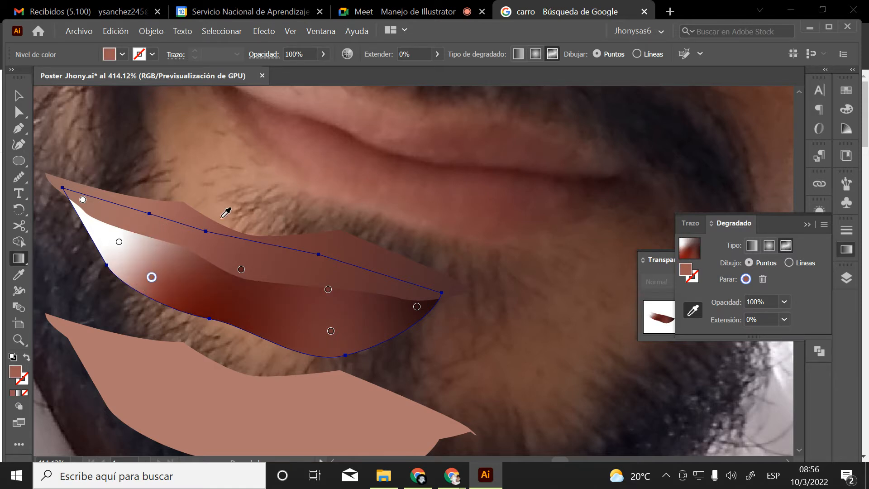
mouse_move(119, 241)
left_mouse_down()
mouse_move(82, 206)
mouse_move(126, 245)
left_mouse_up()
left_click(290, 134)
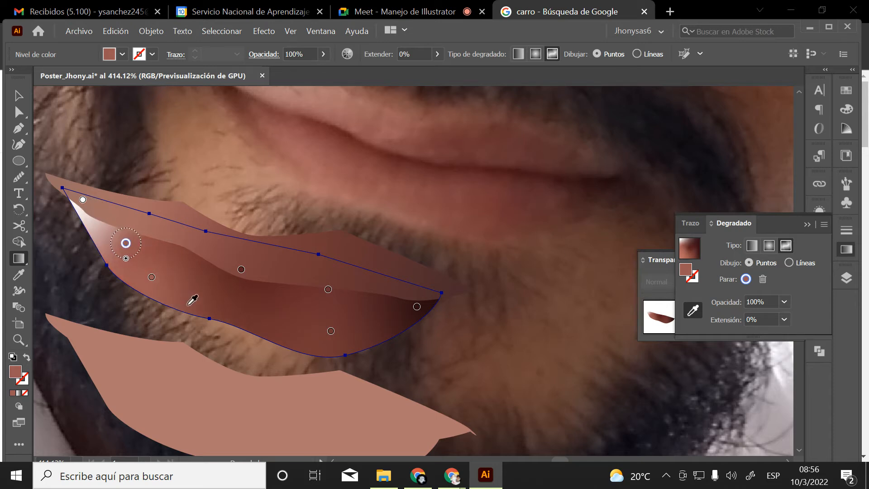
left_click_drag(151, 276, 159, 274)
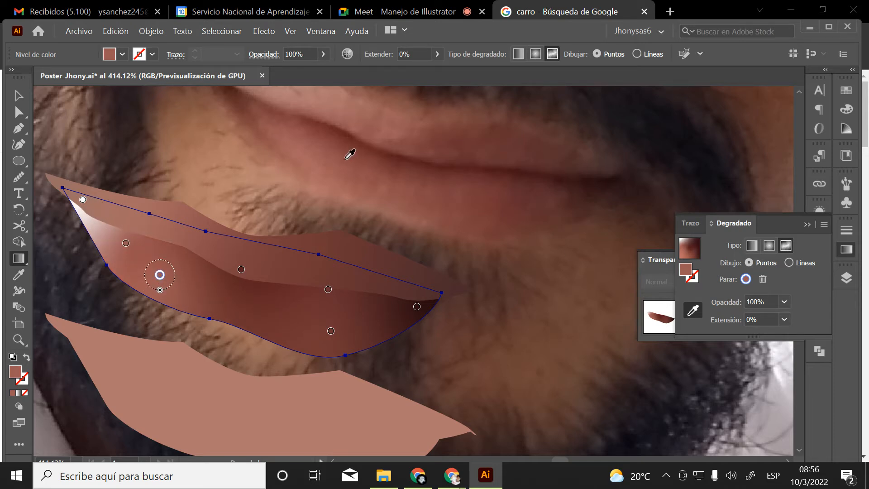
left_click(322, 171)
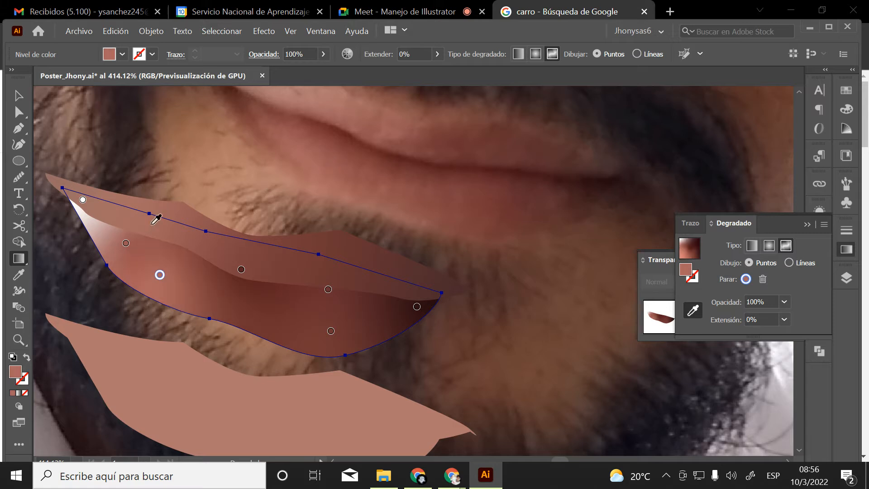
Reposition the lower lip's leftmost gradient point and add another at the left corner, coloured dark brown from the photo
left_click_drag(126, 244, 106, 234)
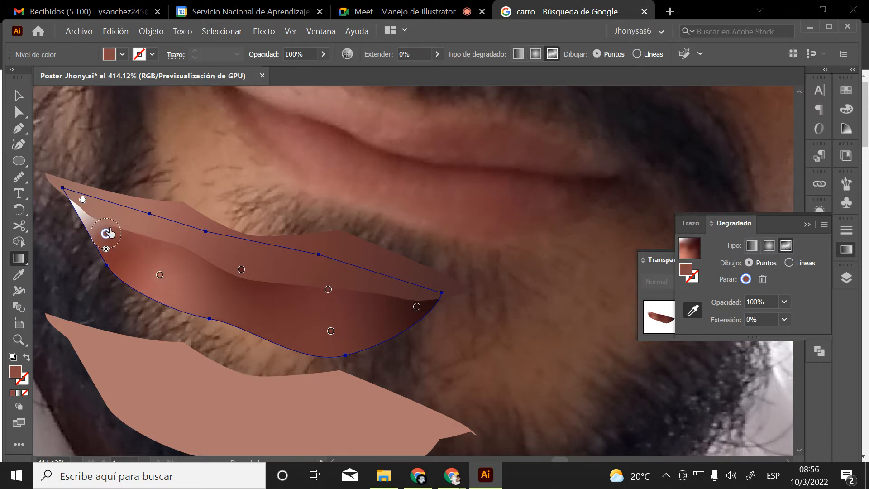
mouse_move(106, 233)
left_mouse_down()
mouse_move(78, 200)
mouse_move(117, 238)
left_mouse_up()
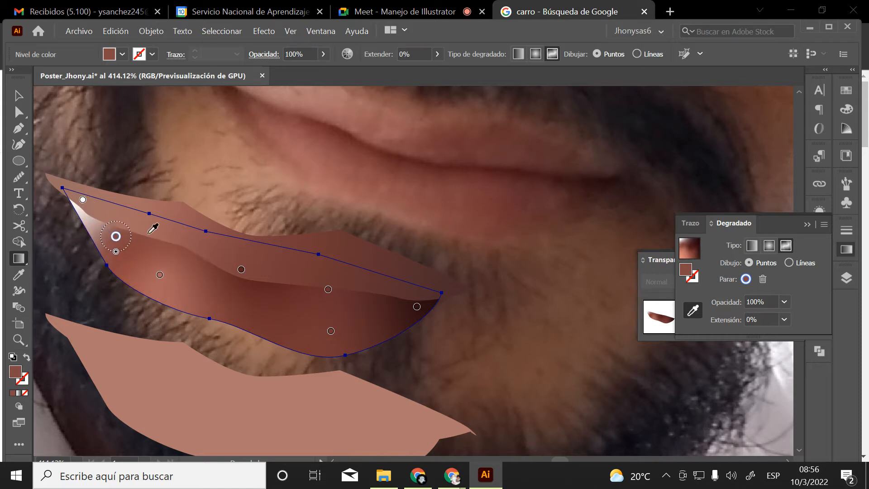
left_click(770, 263)
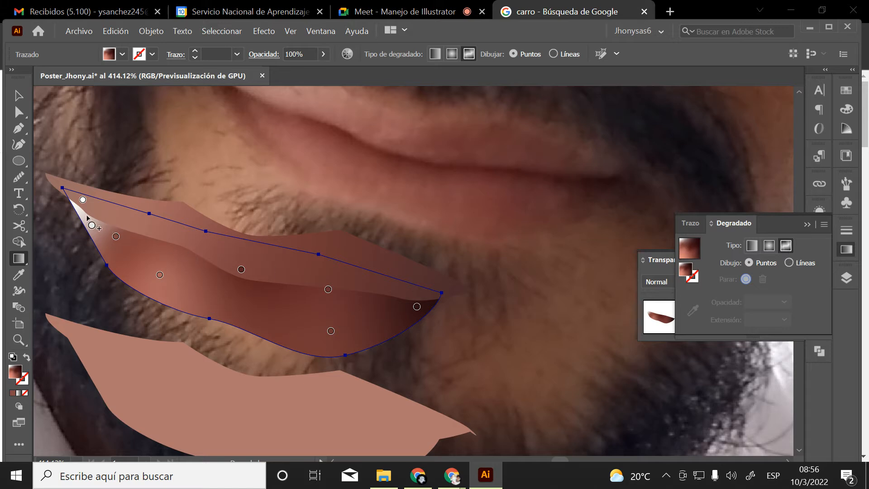
left_click_drag(88, 217, 80, 212)
left_click(693, 310)
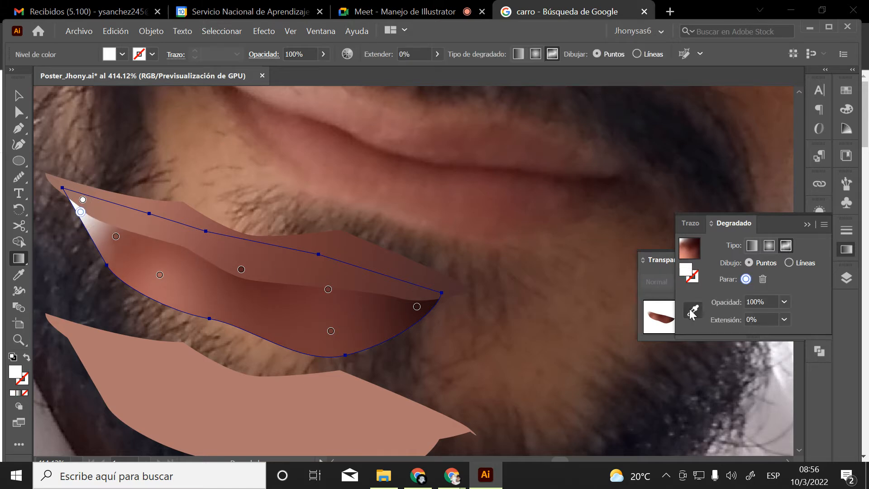
left_click(240, 92)
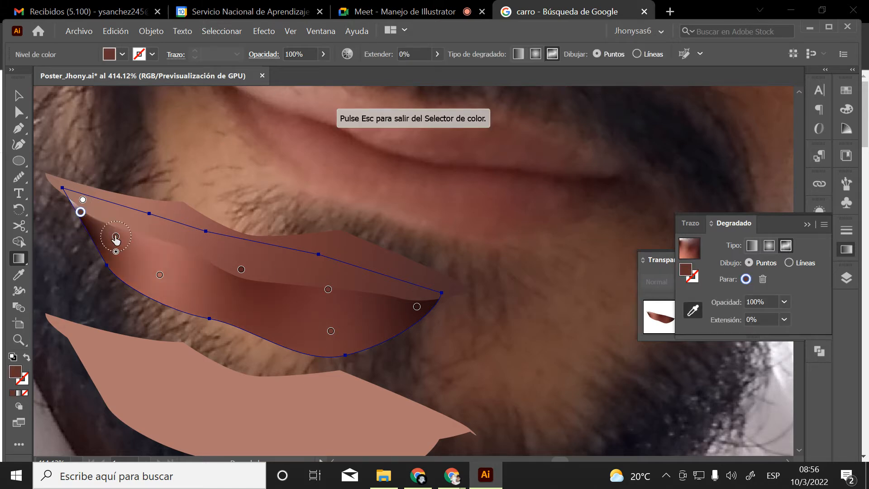
Fine-tune the positions of two left-half and two right-half gradient points on the lower lip, and deselect the shape
left_click_drag(116, 237, 108, 241)
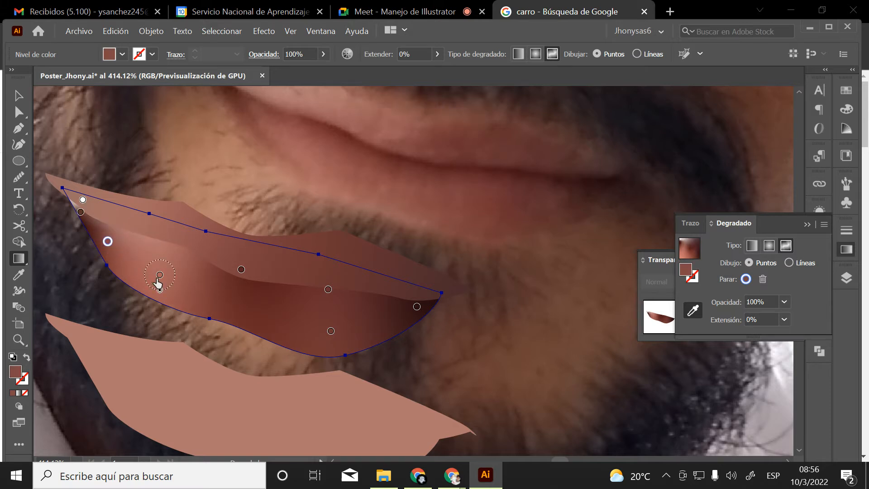
left_click_drag(160, 275, 152, 266)
left_click_drag(329, 289, 333, 289)
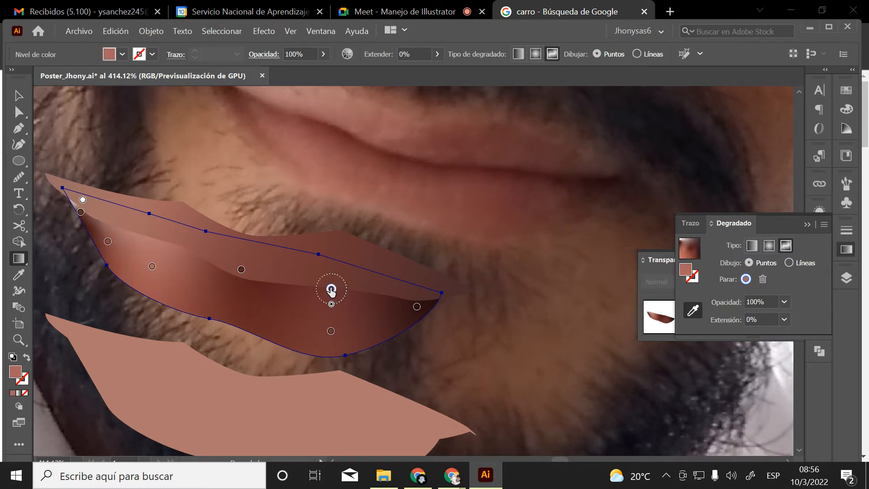
left_click_drag(331, 331, 336, 332)
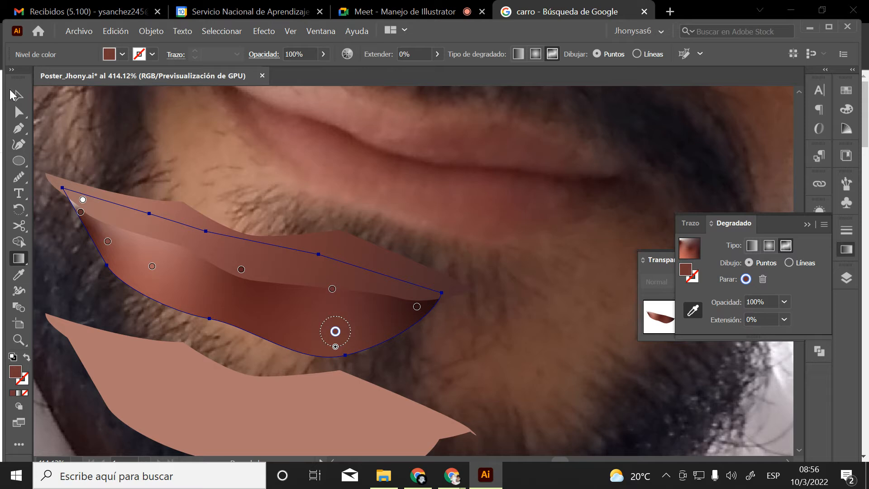
left_click(15, 94)
left_click(86, 111)
Apply an Inner Glow (Resplandor interior) to the flat-coloured duplicate lips, with colour 563232 and a 2 mm blur in Multiplicar mode
scroll(377, 202, "up", 3)
scroll(376, 206, "down", 4)
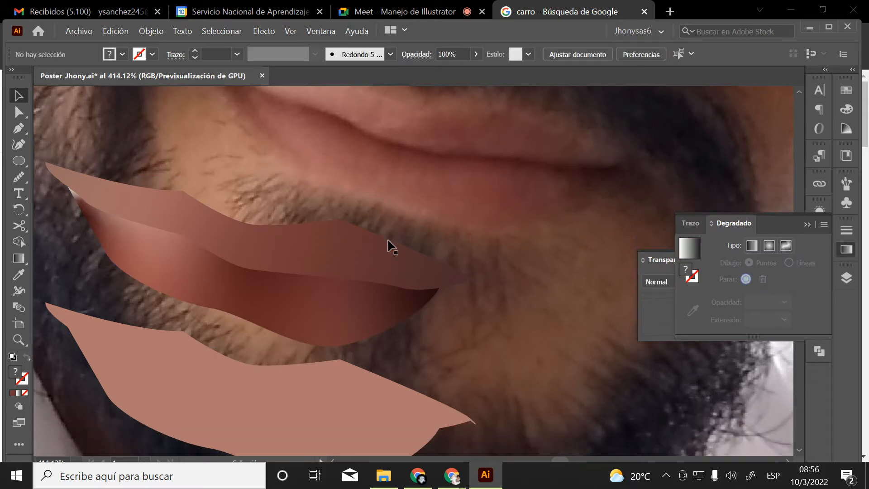
scroll(388, 247, "down", 3)
left_click(241, 290)
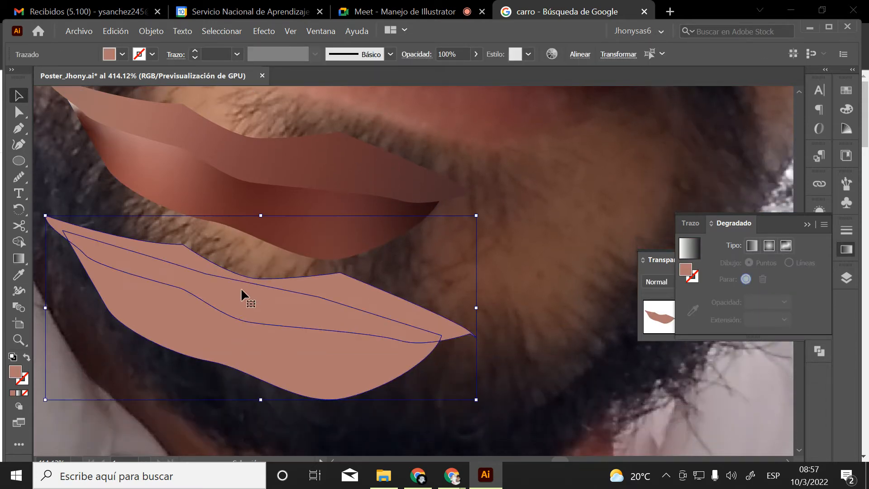
left_click(262, 31)
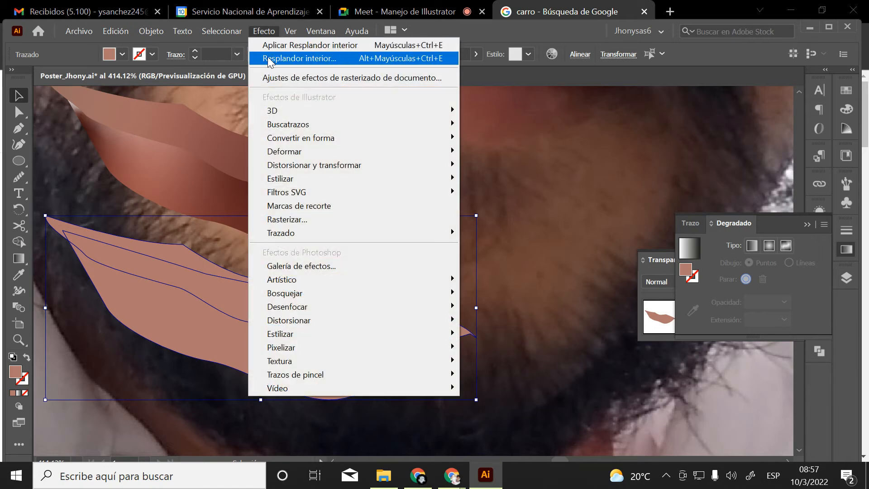
left_click(271, 58)
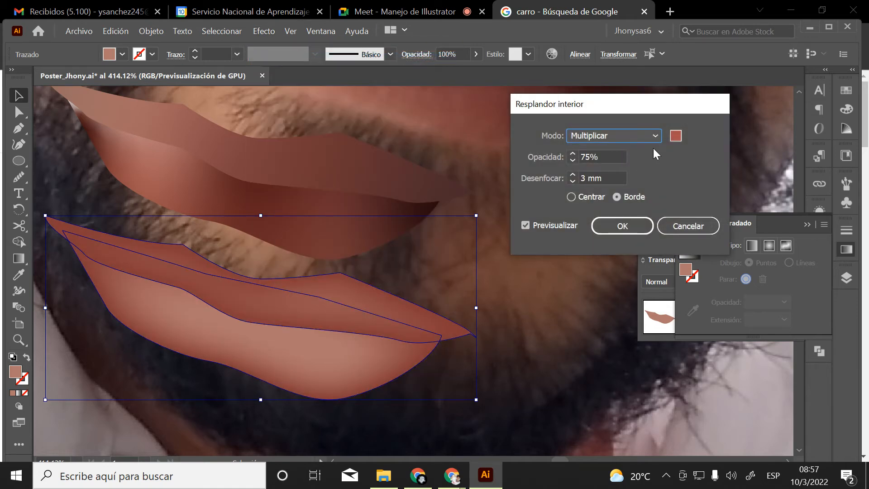
left_click(675, 138)
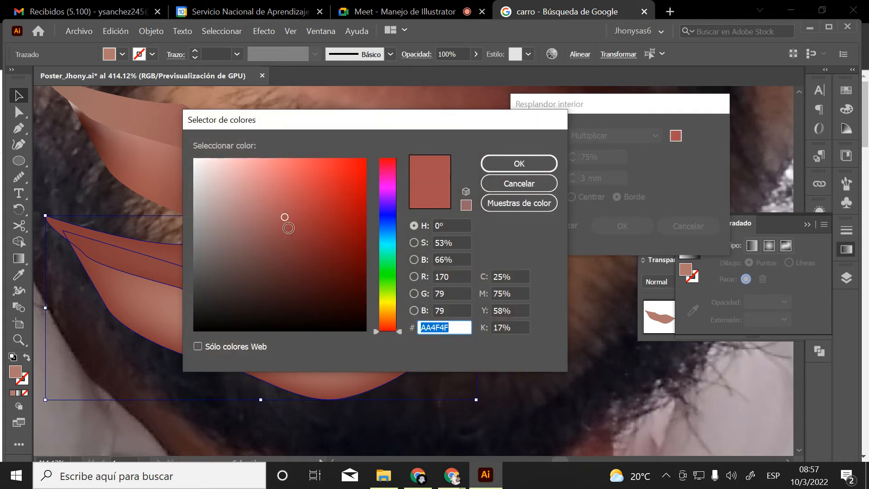
left_click_drag(288, 227, 266, 272)
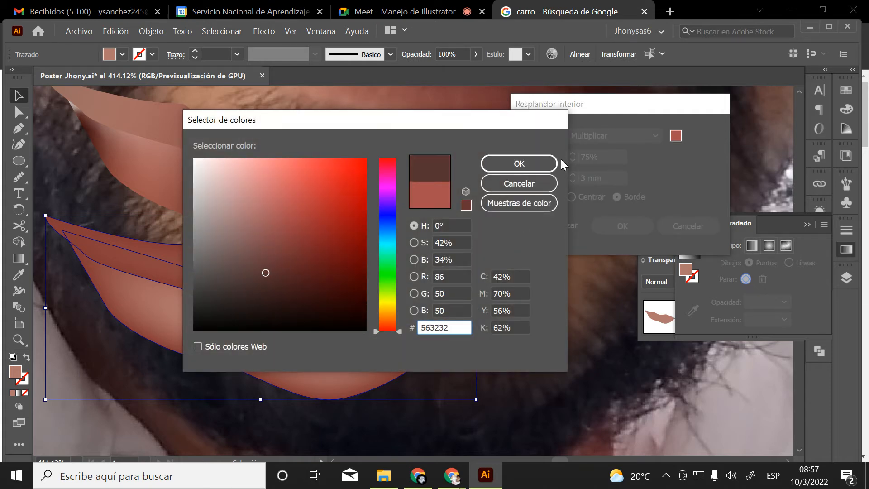
left_click(551, 162)
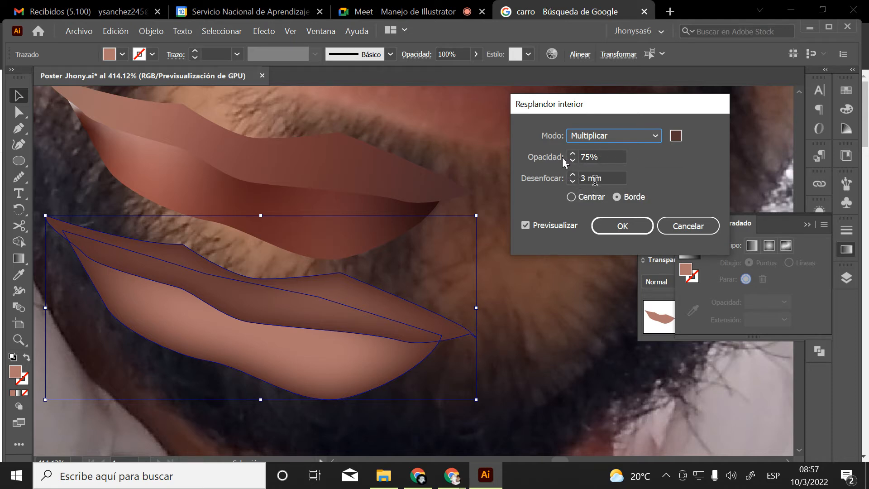
left_click(572, 182)
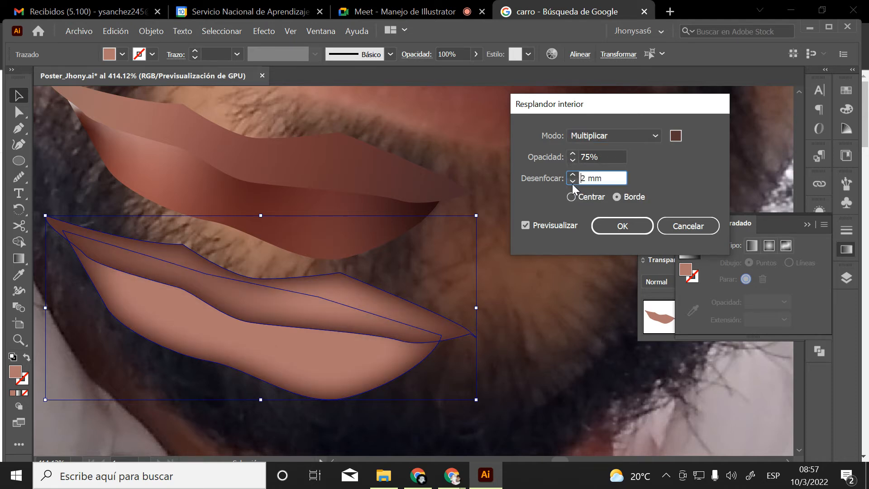
left_click(622, 226)
Move only the duplicate upper lip onto the gradient upper lip, matching the right-hand peaks of their outlines exactly
left_click(525, 294)
left_click_drag(489, 306, 377, 376)
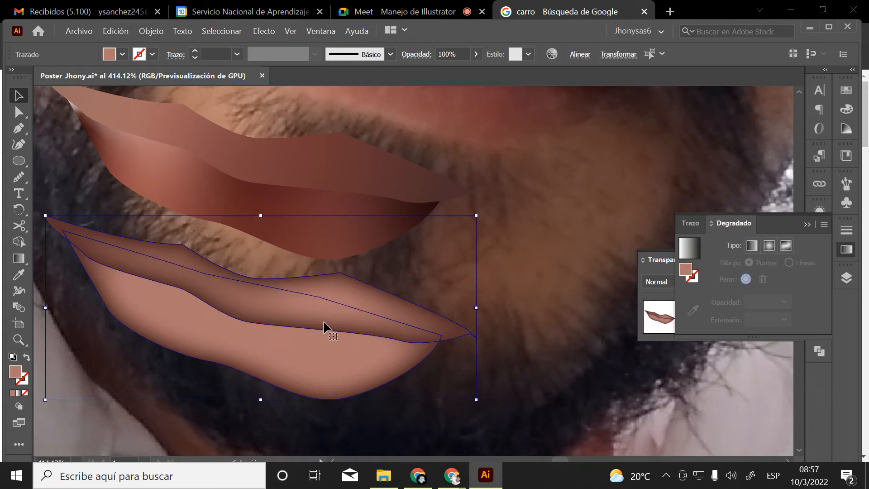
left_click(458, 282)
left_click_drag(346, 283, 344, 163)
key("z")
left_click_drag(318, 91, 394, 288)
key("a")
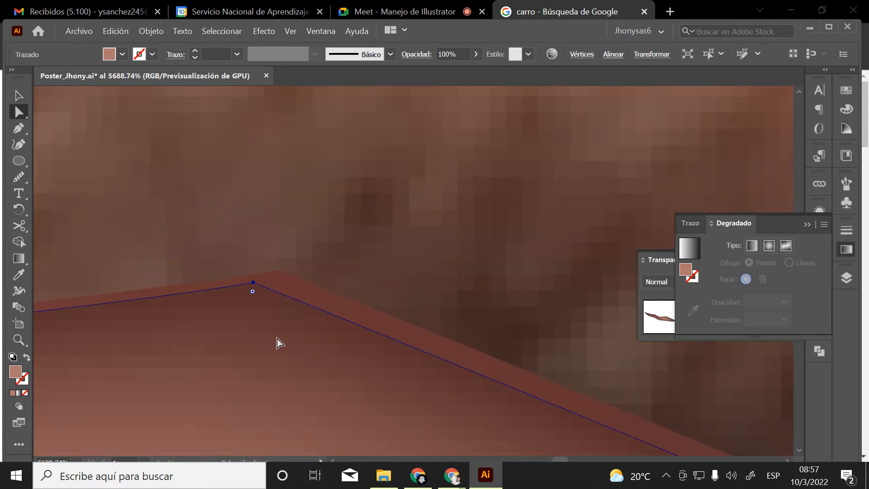
left_click_drag(277, 344, 304, 325)
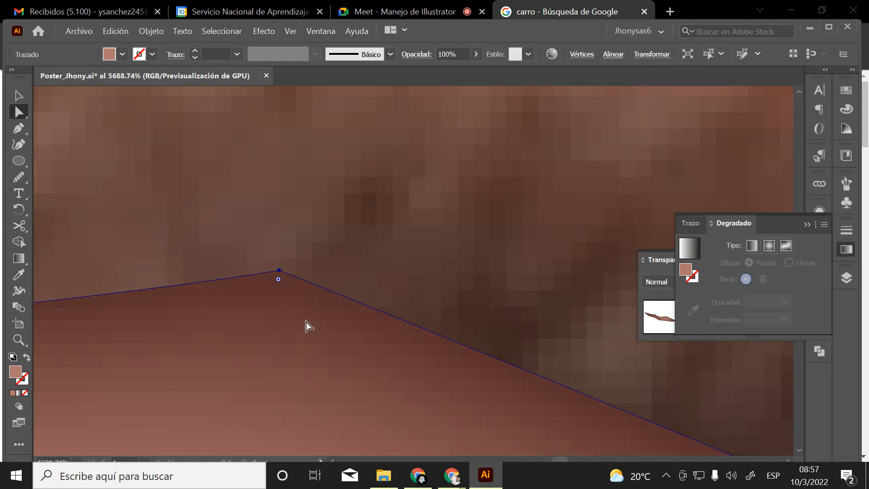
Try the Superponer blend mode on the duplicate upper lip, switch it to Multiplicar, and lower its opacity to 25%
key("z")
left_click(348, 270, "alt")
left_click(349, 270, "alt")
left_click(348, 270, "alt")
left_click(348, 270, "alt")
left_click(372, 283, "alt")
left_click(372, 283, "alt")
left_click(371, 281, "alt")
left_click(371, 280, "alt")
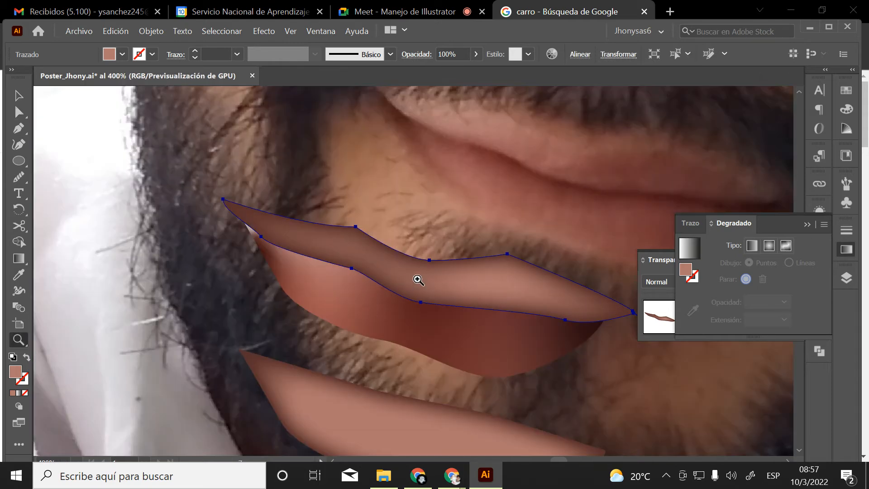
left_click(661, 261)
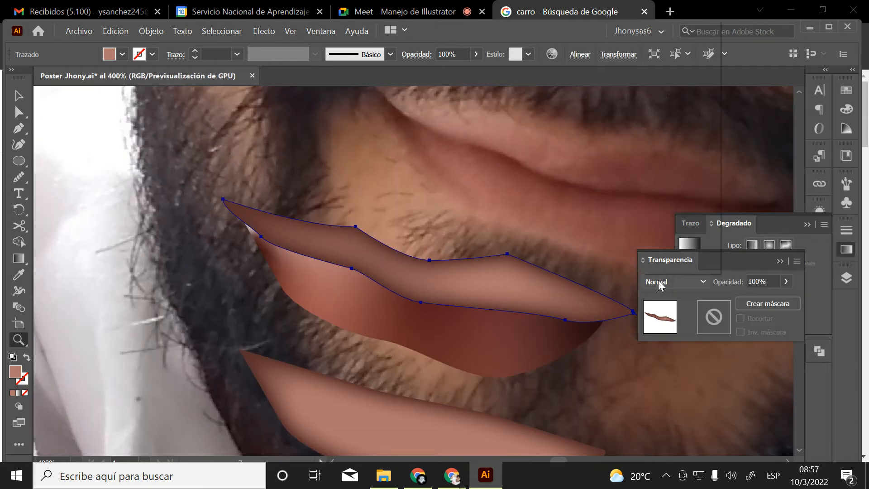
left_click(658, 280)
left_click(672, 140)
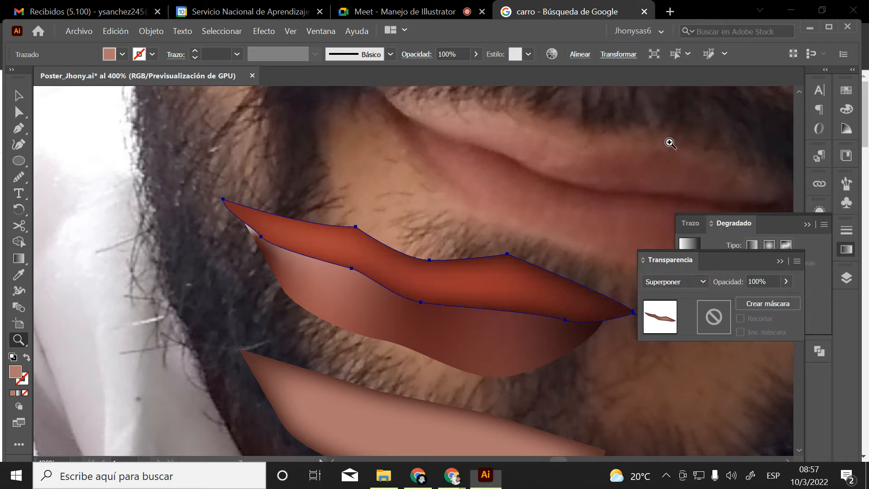
left_click(673, 280)
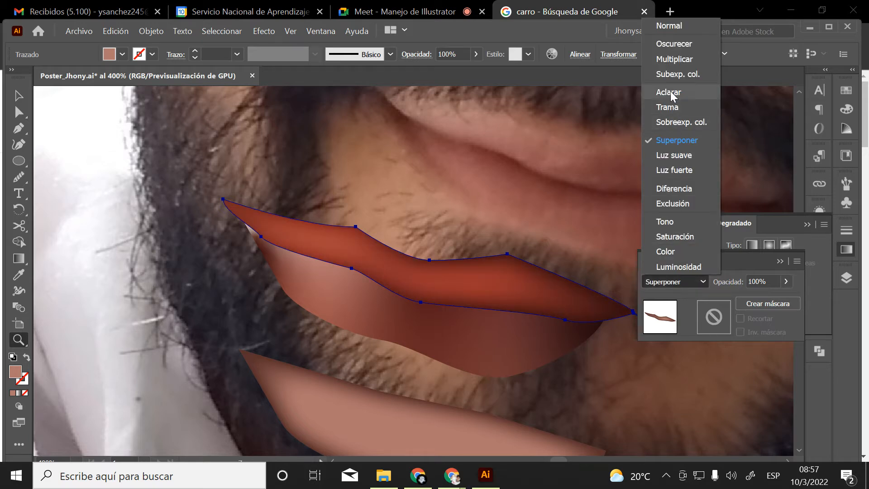
left_click(668, 59)
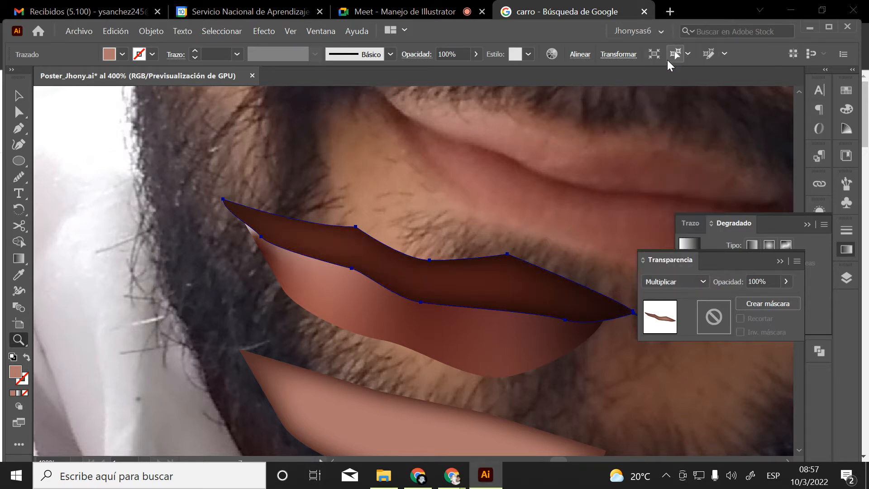
left_click(786, 281)
left_click_drag(782, 295, 742, 302)
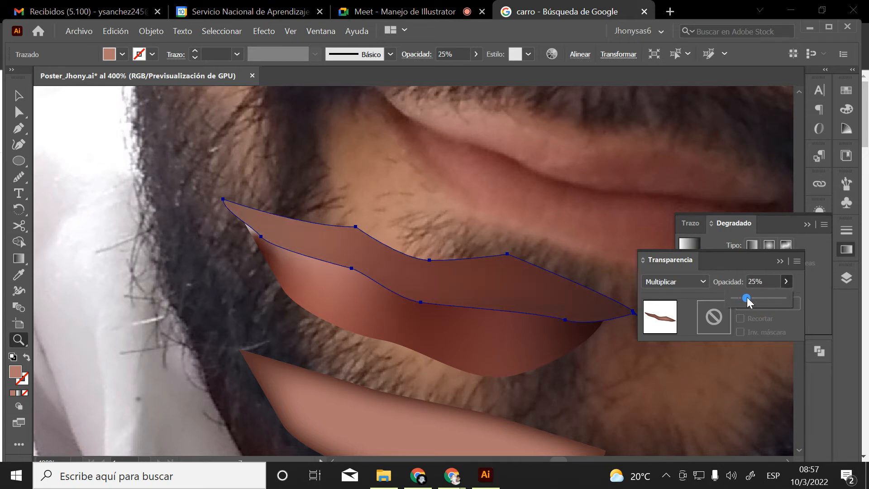
Try the Luz suave, Luz fuerte, Saturación and Superponer blend modes on the duplicate upper lip
left_click(694, 285)
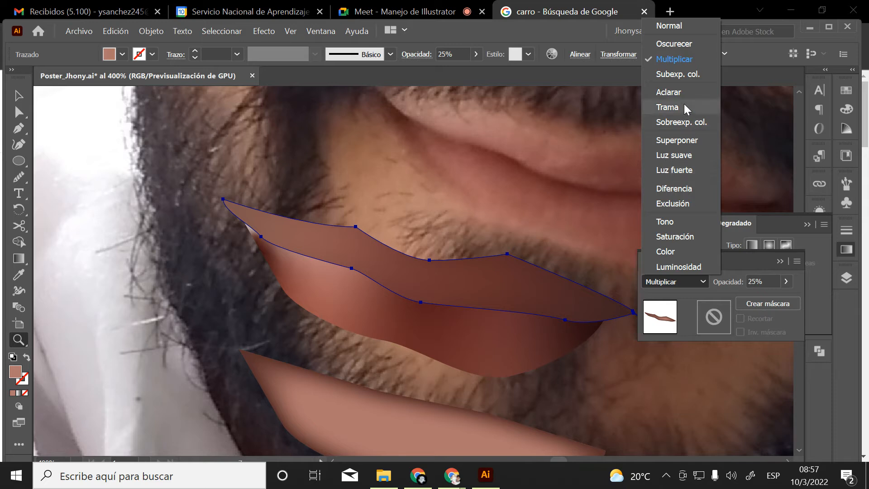
left_click(677, 155)
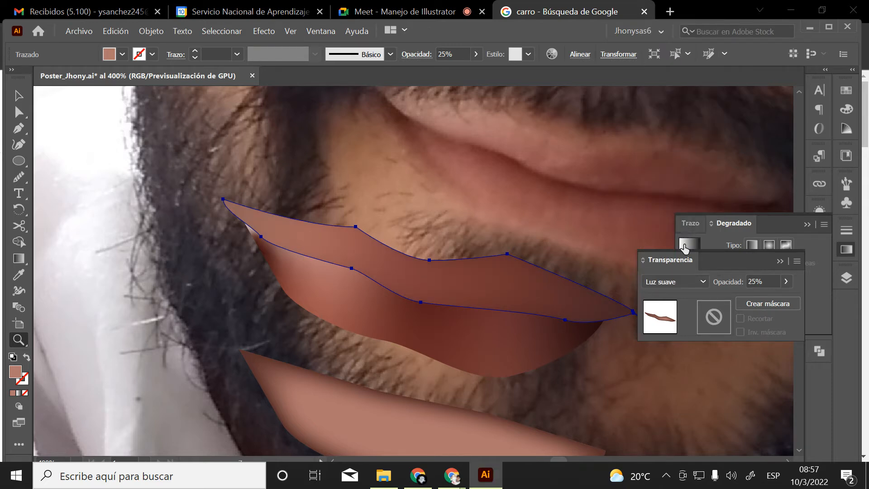
left_click(674, 281)
left_click(669, 171)
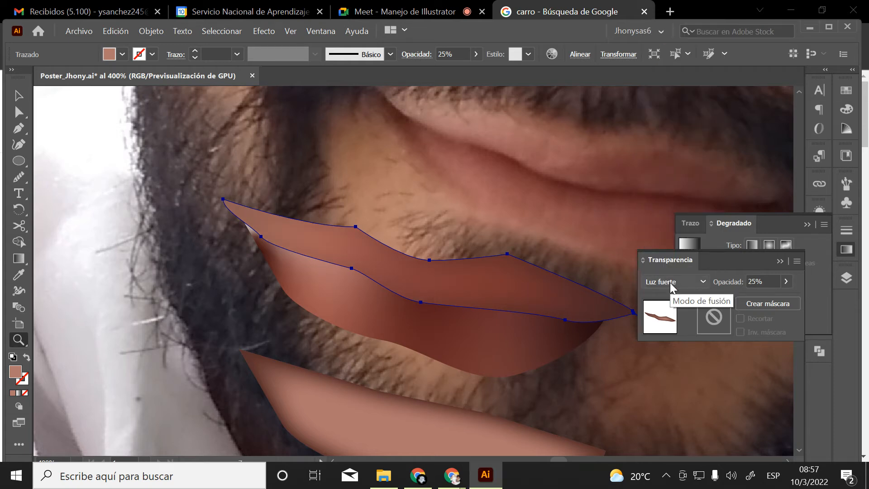
left_click(698, 280)
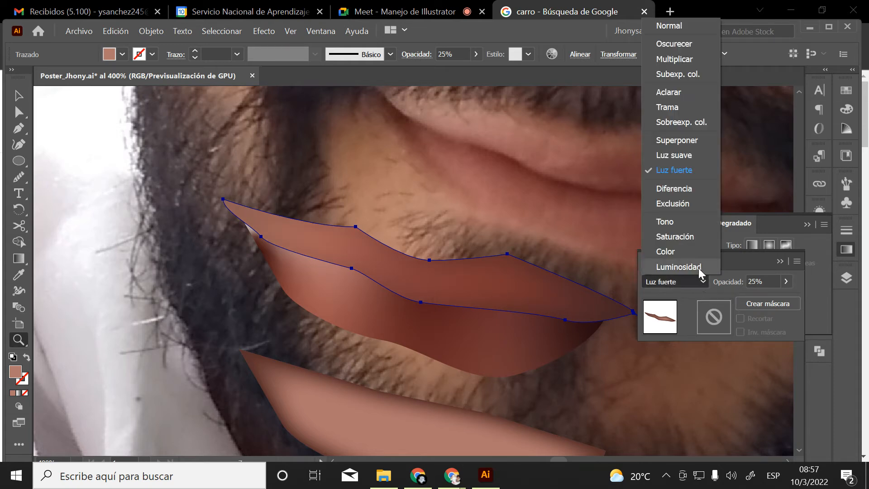
left_click(687, 238)
left_click(675, 282)
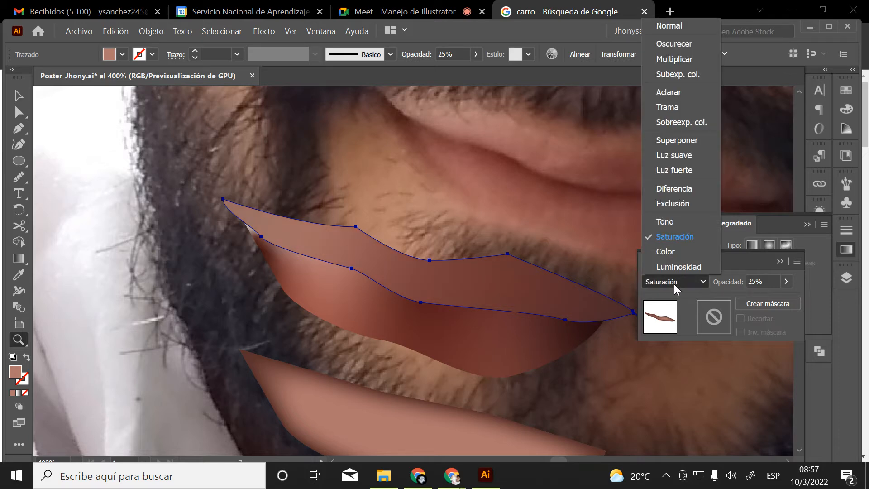
left_click(677, 144)
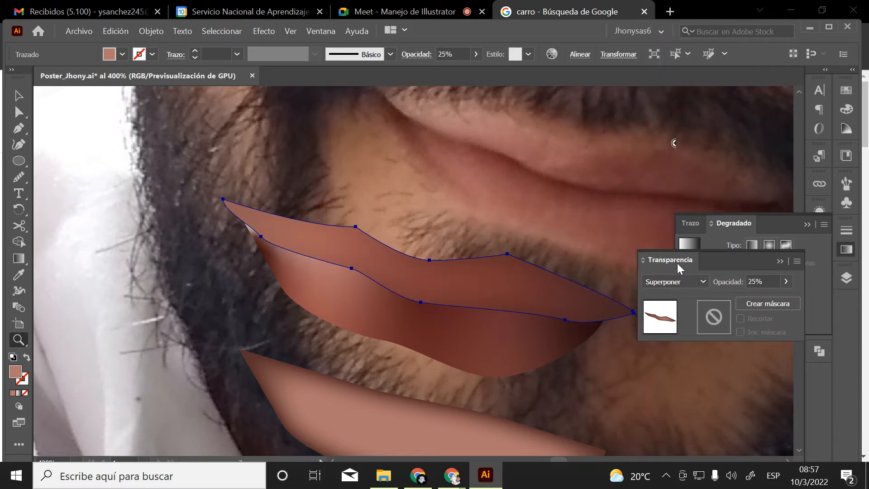
Try Sobreexp. col., Trama and Subexp. col. on the duplicate upper lip, and return its blend mode to Multiplicar
left_click(684, 281)
left_click(680, 125)
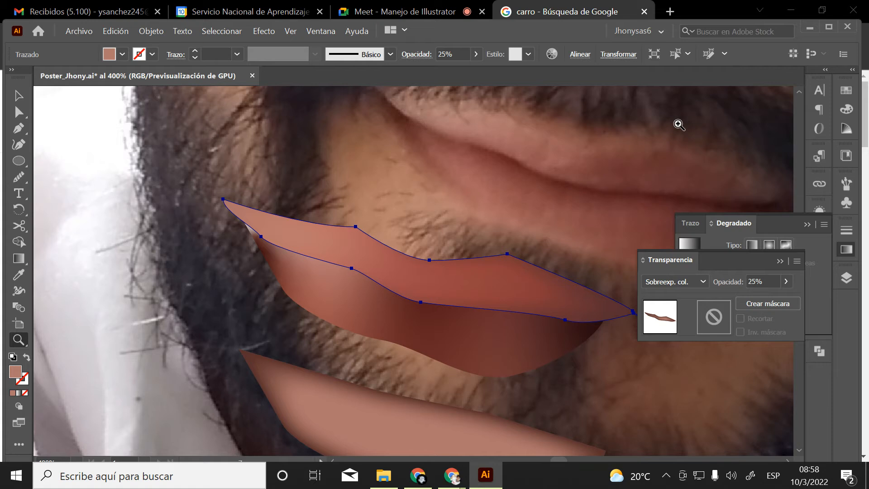
left_click(682, 281)
left_click(676, 110)
left_click(679, 281)
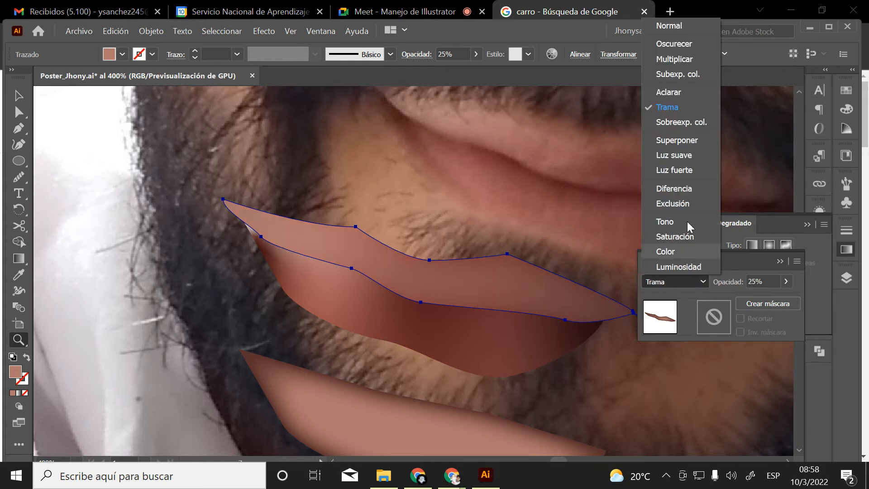
left_click(673, 79)
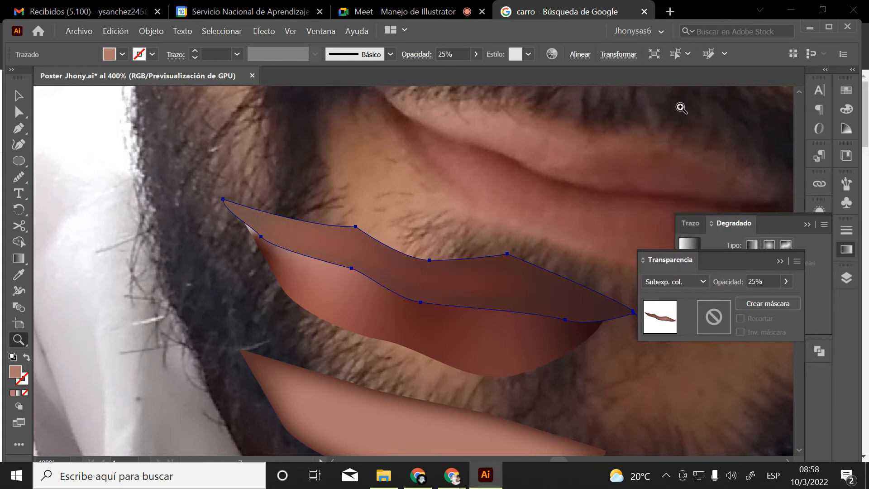
left_click(681, 281)
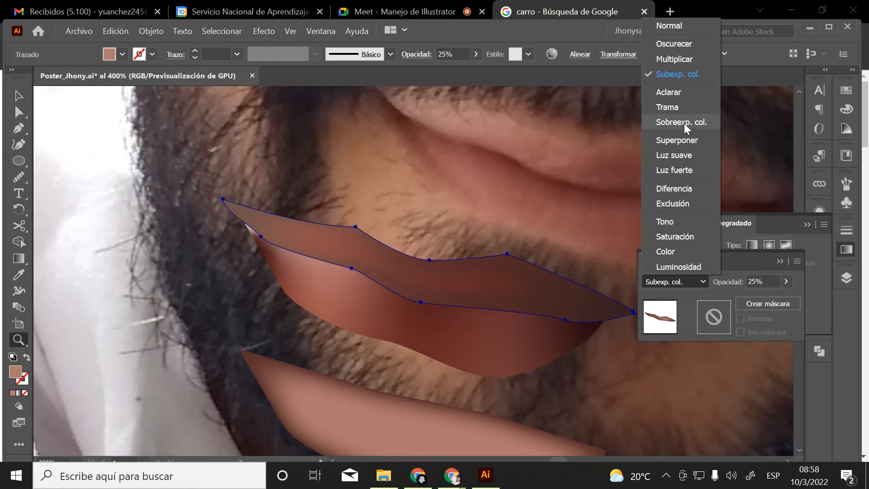
left_click(673, 59)
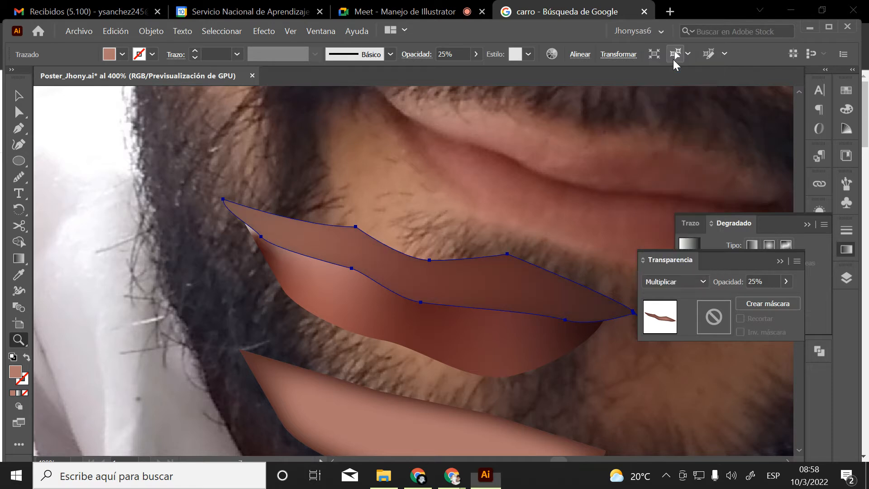
Try moving the duplicate upper lip off the gradient lip, undo the move, and set the duplicate's opacity to 31%
left_click(19, 95)
left_click(317, 191)
left_click(470, 227)
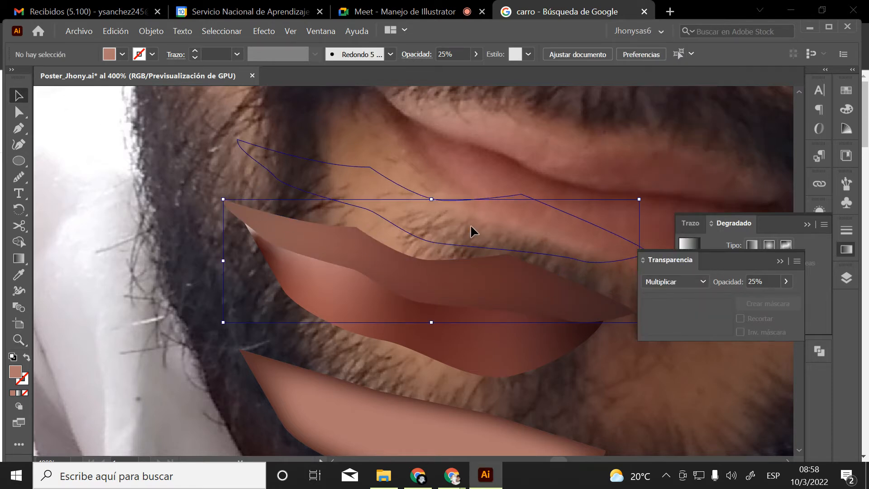
key("ctrl+z")
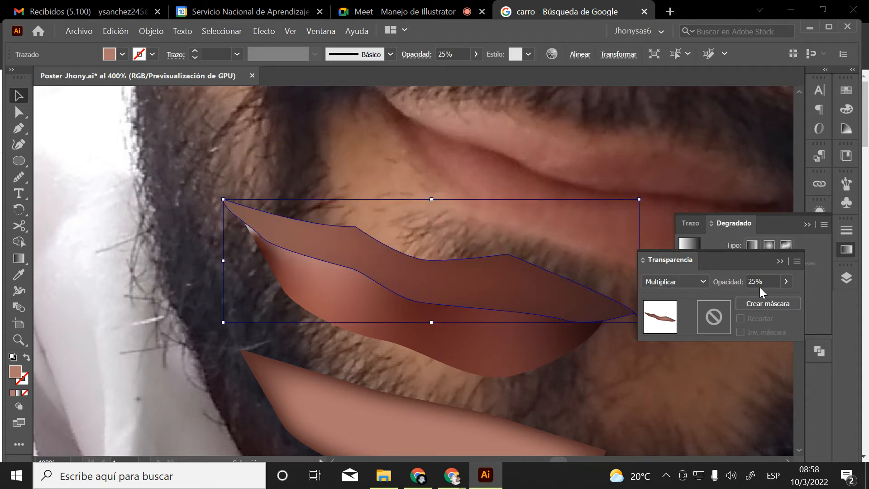
left_click(787, 282)
mouse_move(750, 303)
left_mouse_down()
mouse_move(762, 297)
mouse_move(749, 297)
left_mouse_up()
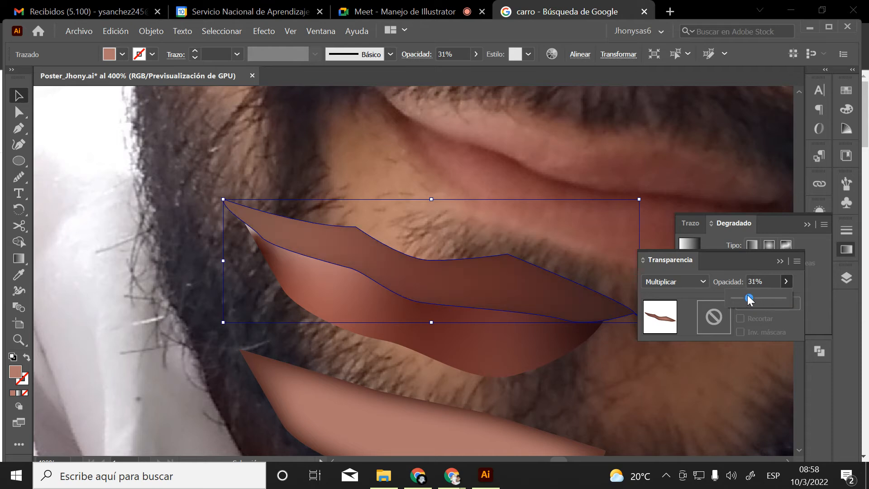
Move the duplicate upper lip down and left off the gradient lips, and change its fill to white
scroll(376, 261, "down", 2)
scroll(375, 261, "down", 2)
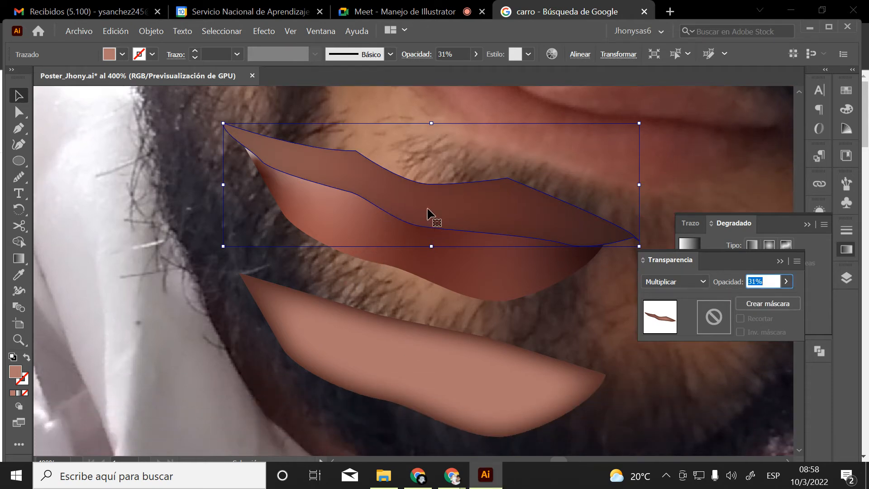
left_click_drag(226, 351, 217, 351)
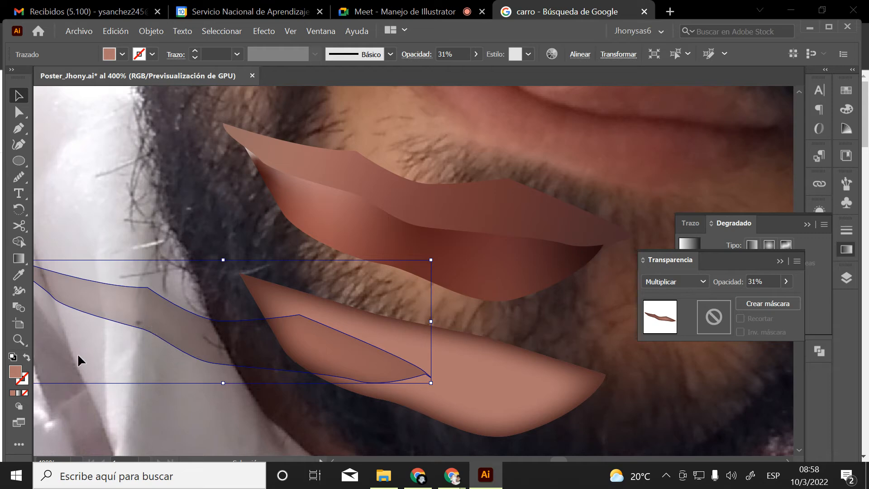
left_click_drag(124, 311, 207, 302)
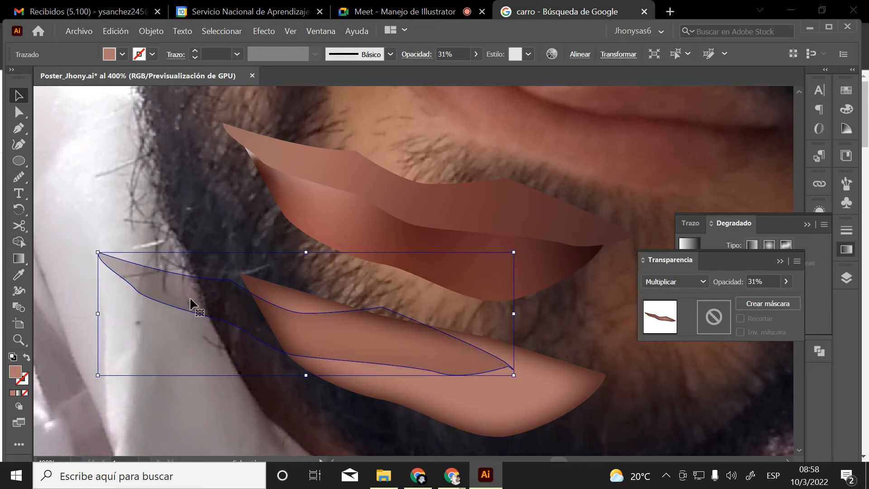
double_click(15, 372)
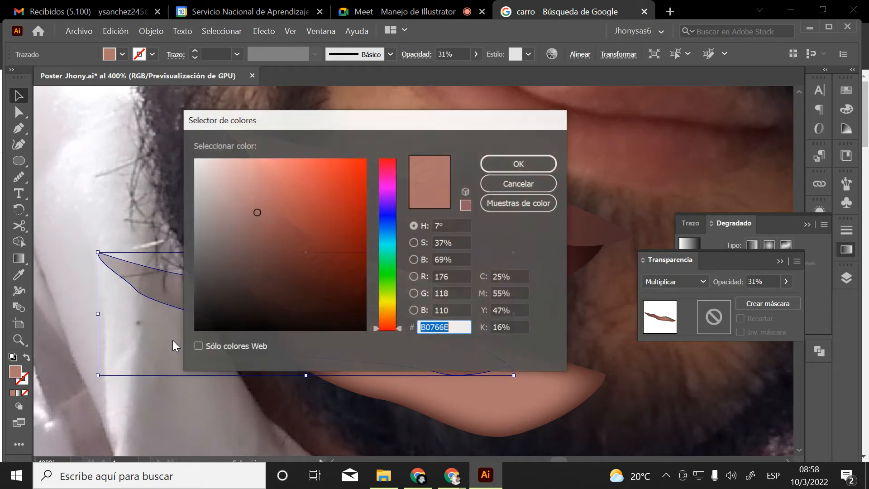
left_click(202, 171)
left_click(194, 159)
left_click(496, 164)
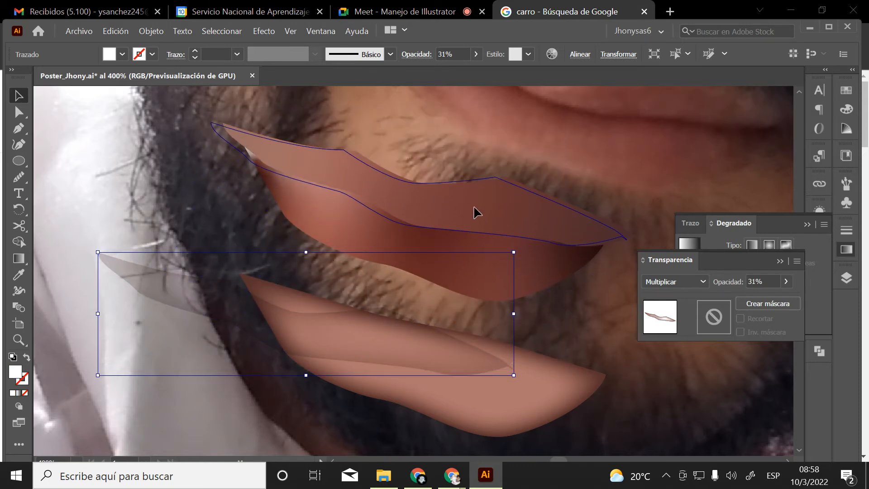
Move the white-filled duplicate back onto the gradient upper lip, set its opacity to 63%, and deselect it
left_click_drag(480, 211, 484, 212)
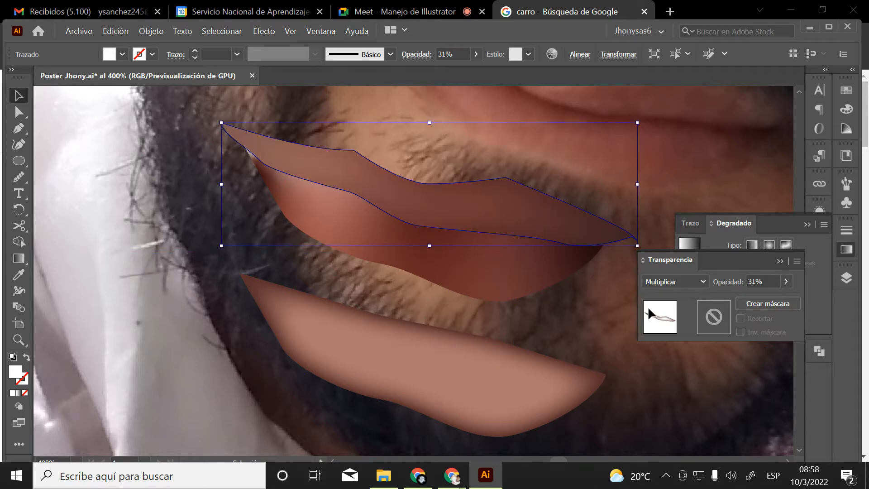
left_click(788, 281)
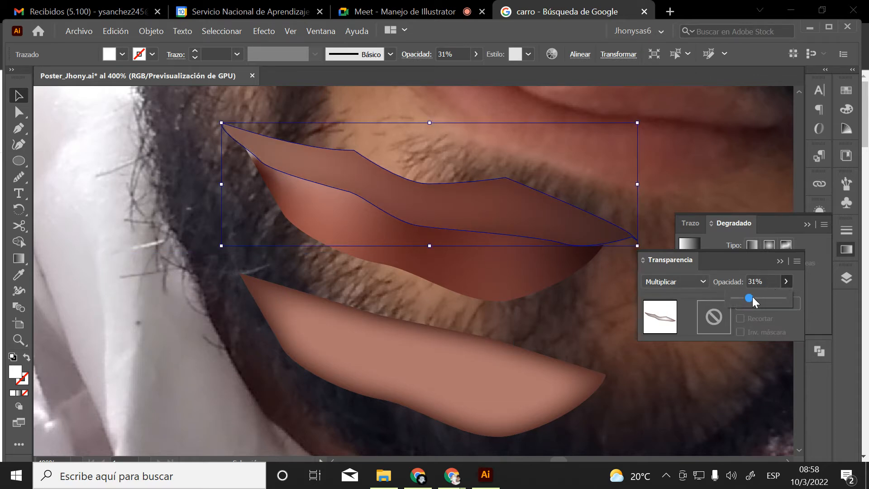
left_click_drag(753, 297, 765, 295)
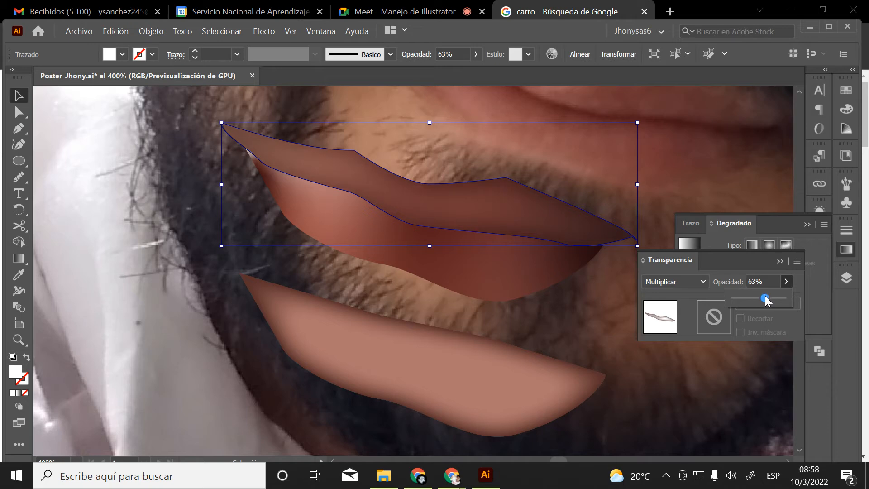
left_click(524, 321)
left_click(543, 321)
Change the fill of the duplicate lower lip below the gradient lips to white
left_click(425, 372)
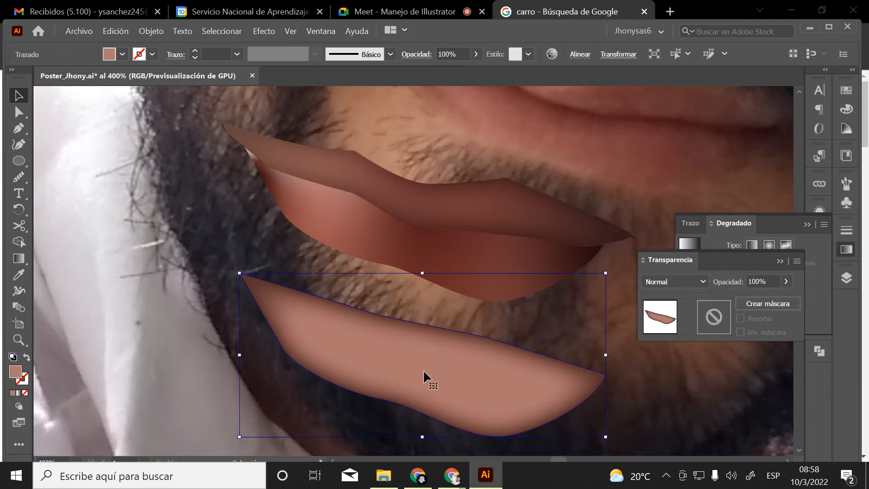
double_click(16, 374)
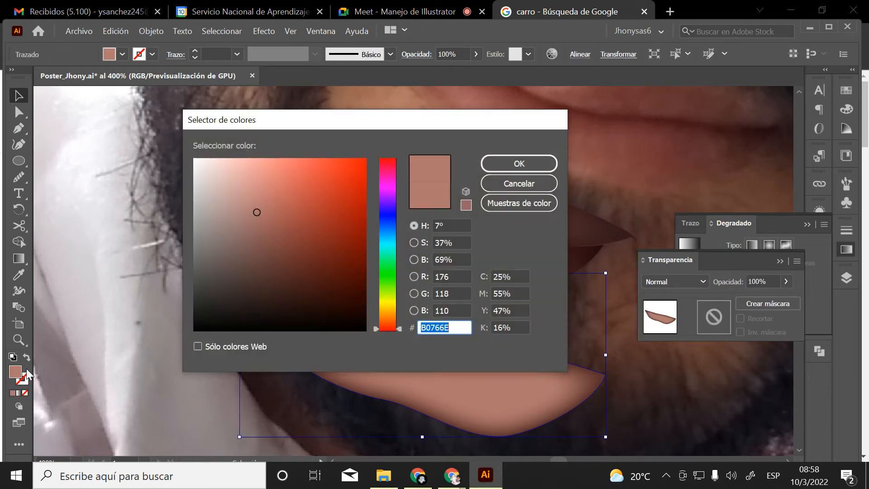
left_click_drag(201, 206, 194, 159)
left_click(515, 169)
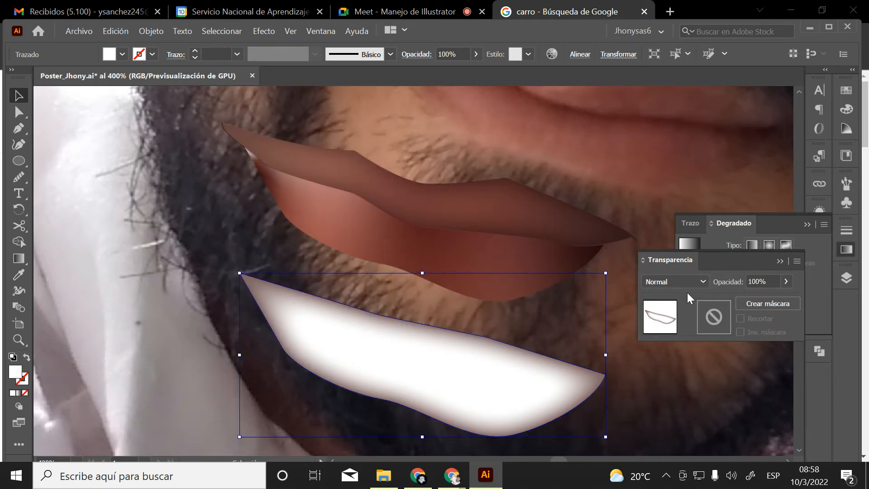
Raise the opacity of the duplicate lower lip's Inner Glow (Resplandor interior) to 90%
left_click(779, 261)
left_click(819, 209)
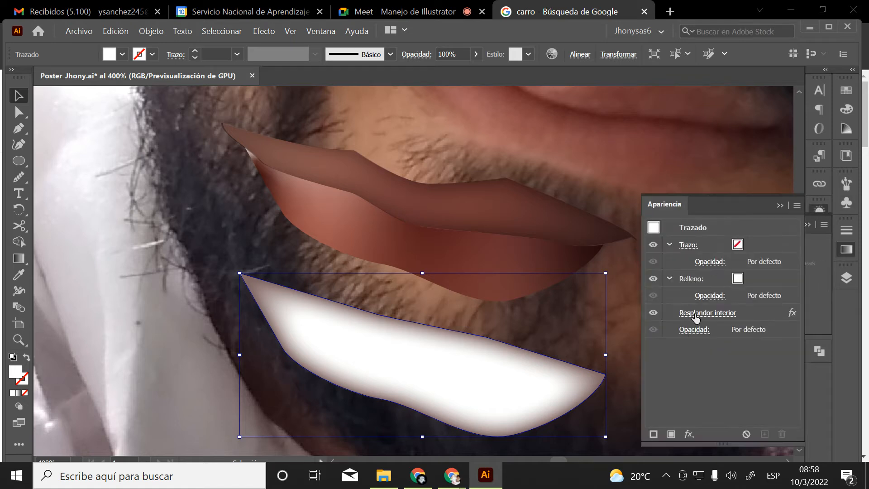
left_click(705, 313)
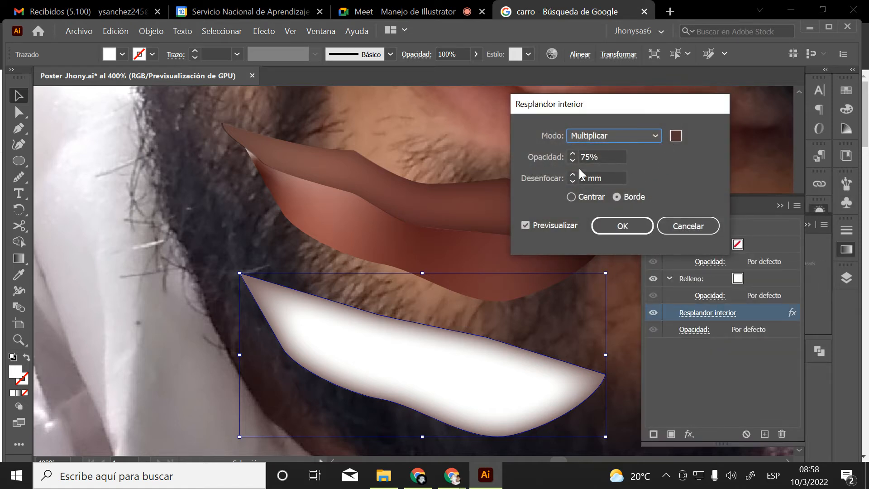
key("Tab")
left_click(573, 154)
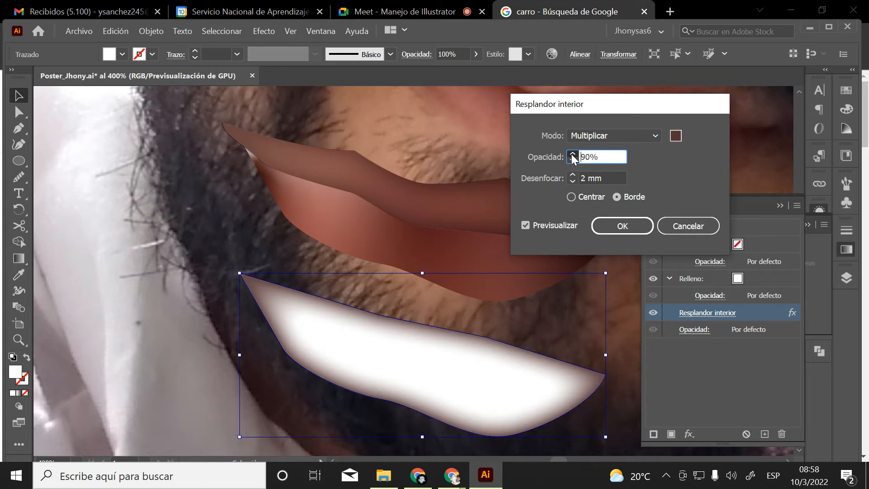
left_click(608, 224)
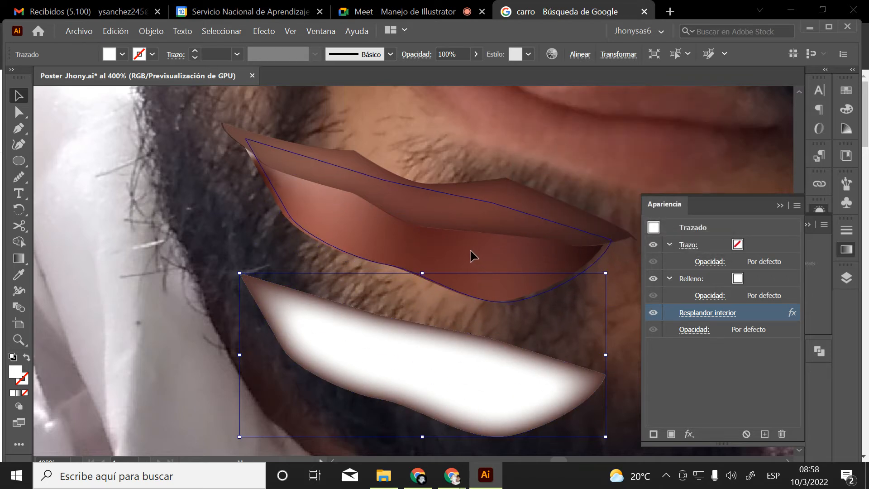
Move the white-filled duplicate onto the gradient lower lip and set its blend mode to Multiplicar
left_click_drag(466, 251, 465, 250)
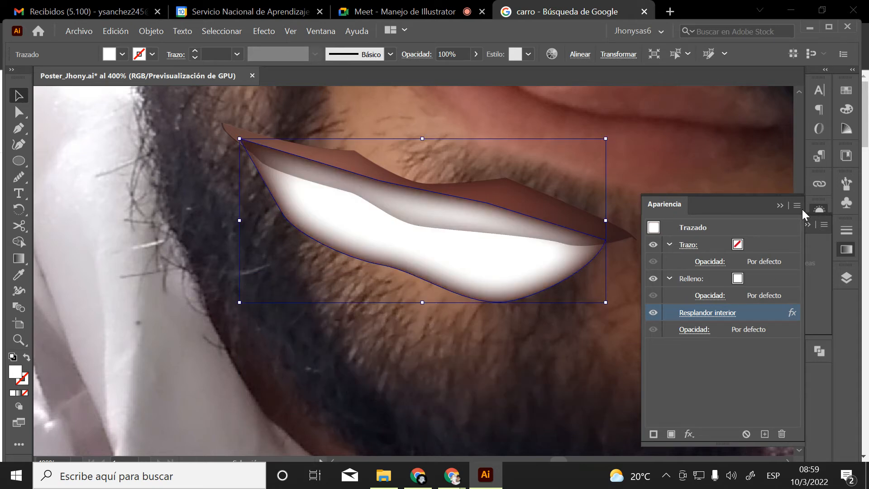
left_click(817, 209)
left_click(815, 209)
left_click(819, 209)
left_click(808, 225)
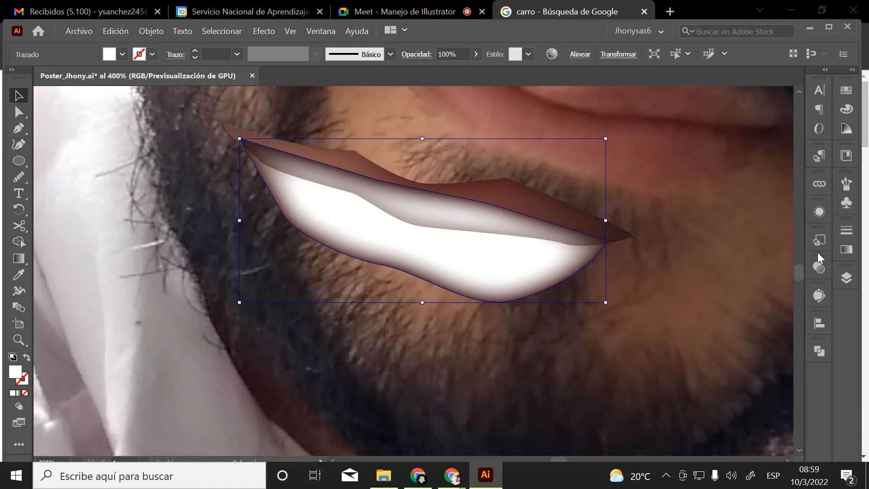
left_click(818, 267)
left_click(689, 286)
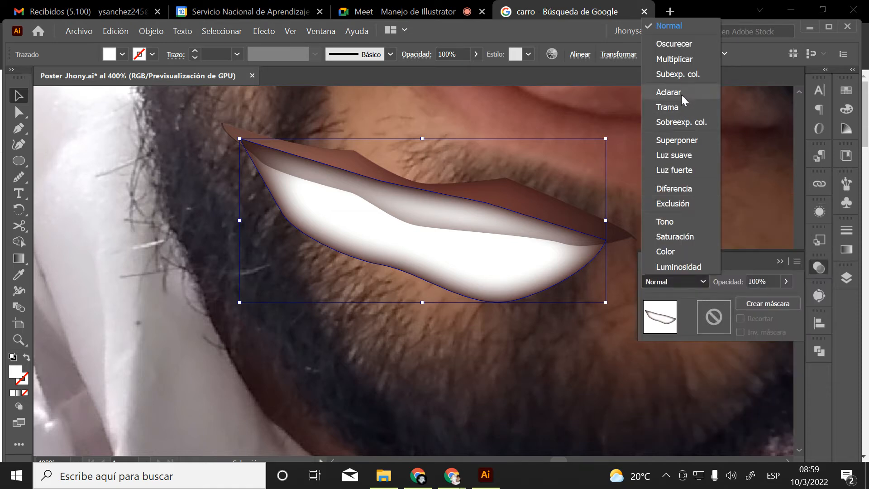
left_click(672, 59)
left_click(533, 347)
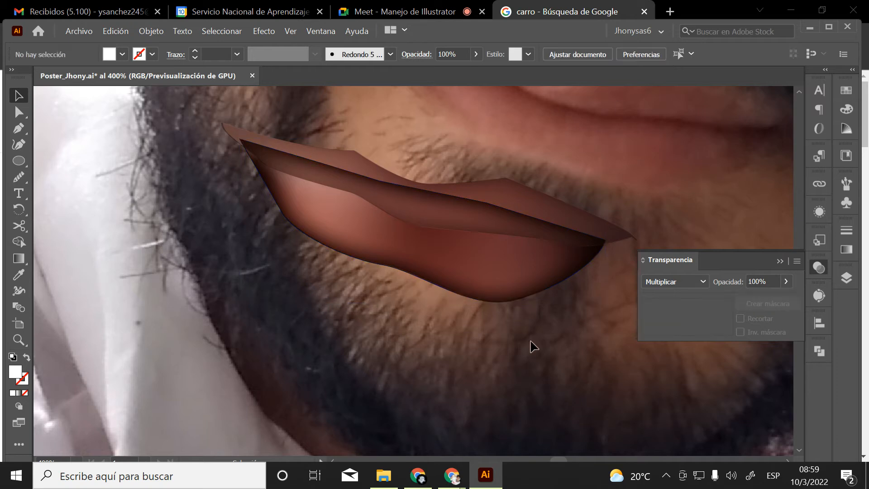
Reduce the opacity of the lower lip's Multiplicar duplicate to 49%
left_click(515, 296)
left_click(786, 281)
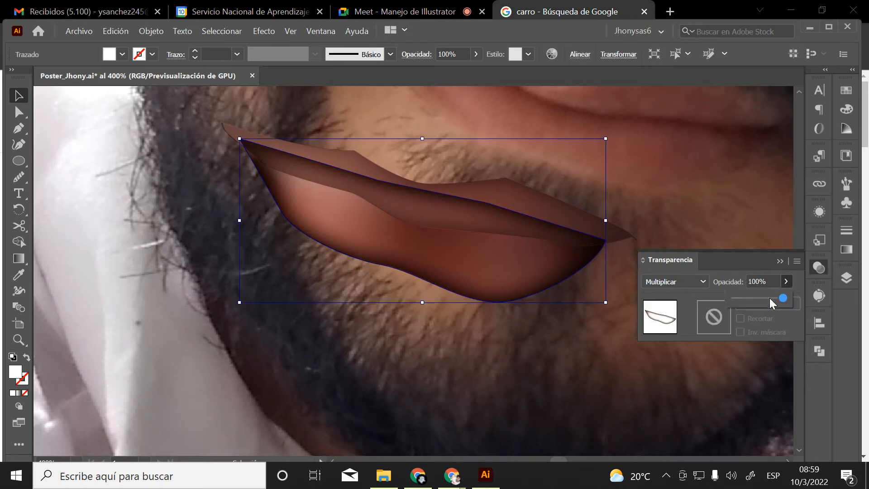
left_click_drag(770, 298, 755, 298)
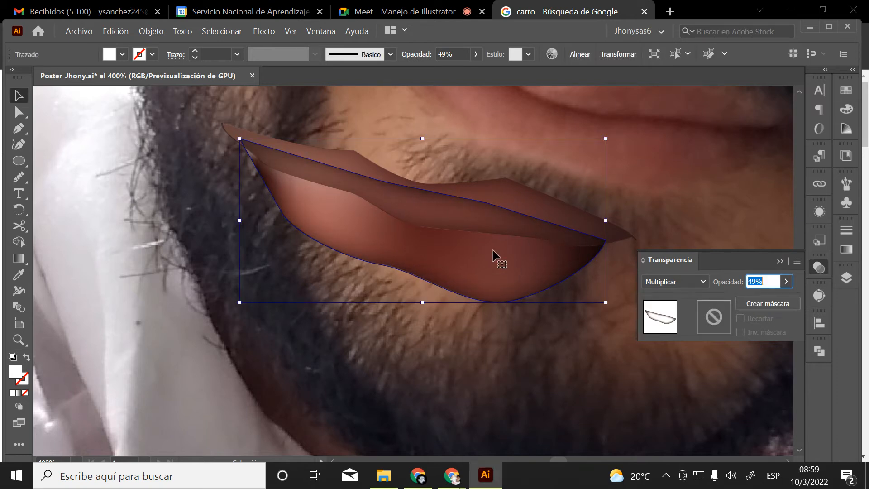
Bring both upper lip shapes to the front of the lower lip, and deselect them
left_click(570, 183)
left_click(497, 198)
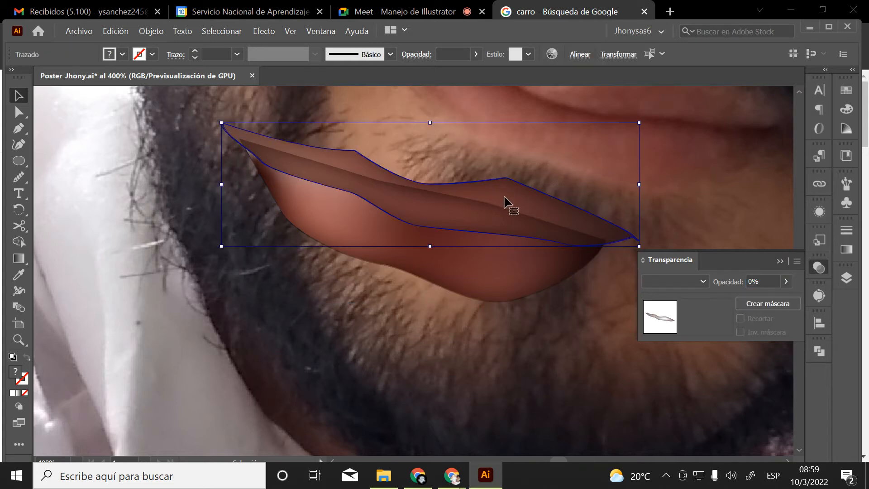
right_click(506, 196)
mouse_move(556, 396)
left_click(679, 390)
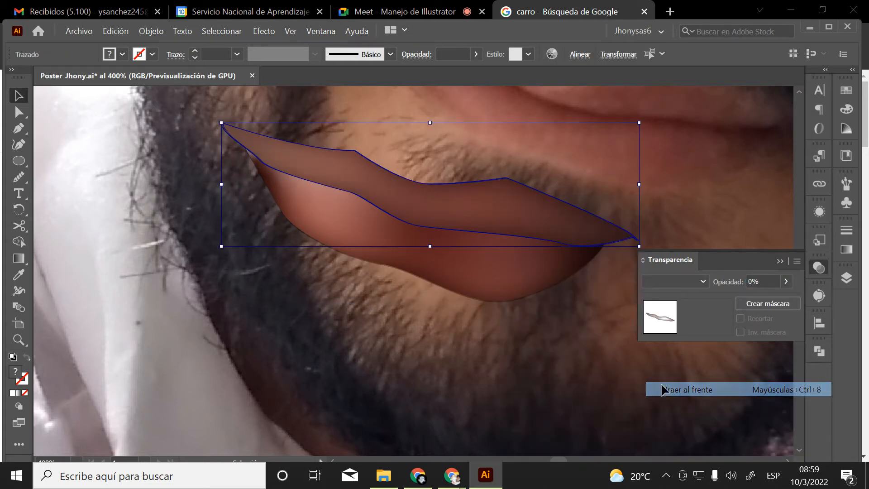
left_click(561, 370)
Lower the right-hand anchor point on the upper edge of the lower lip's white duplicate to the seam between the lips
key("z")
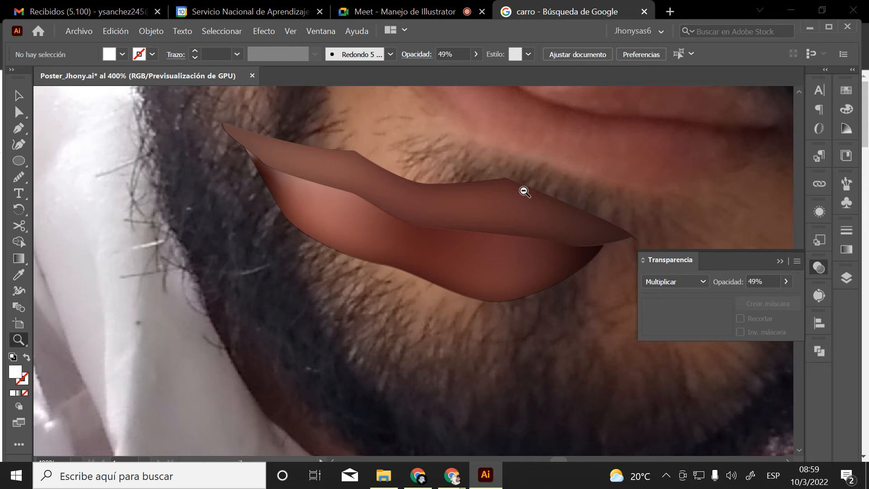
left_click(496, 234, "alt")
left_click(458, 305, "alt")
left_click(437, 283, "alt")
left_click(436, 282, "alt")
left_click_drag(336, 239, 500, 327)
left_click_drag(428, 289, 470, 316)
key("v")
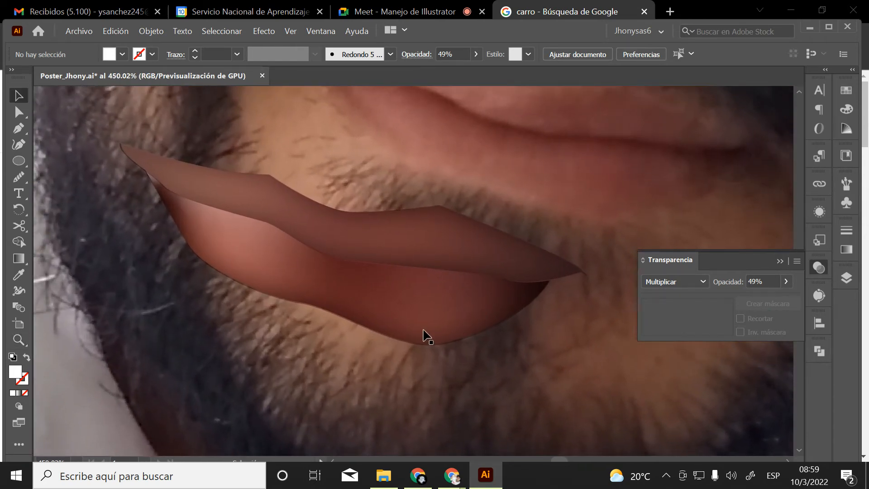
left_click(422, 333)
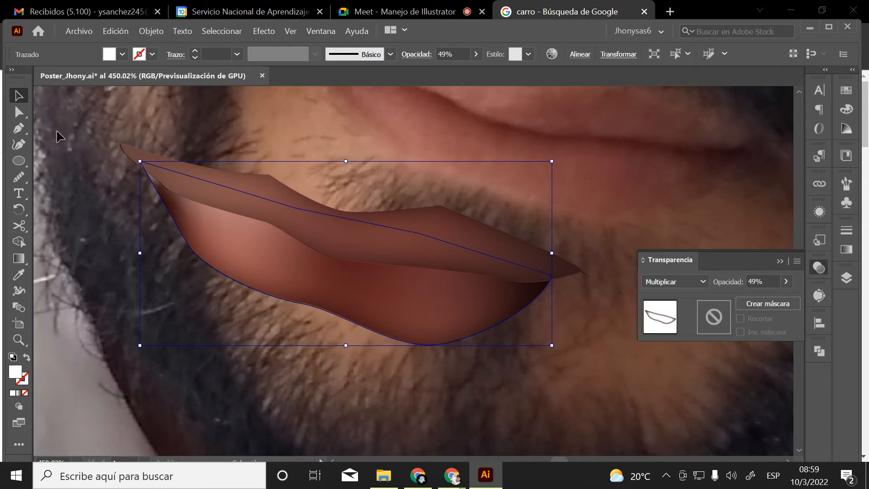
left_click(18, 112)
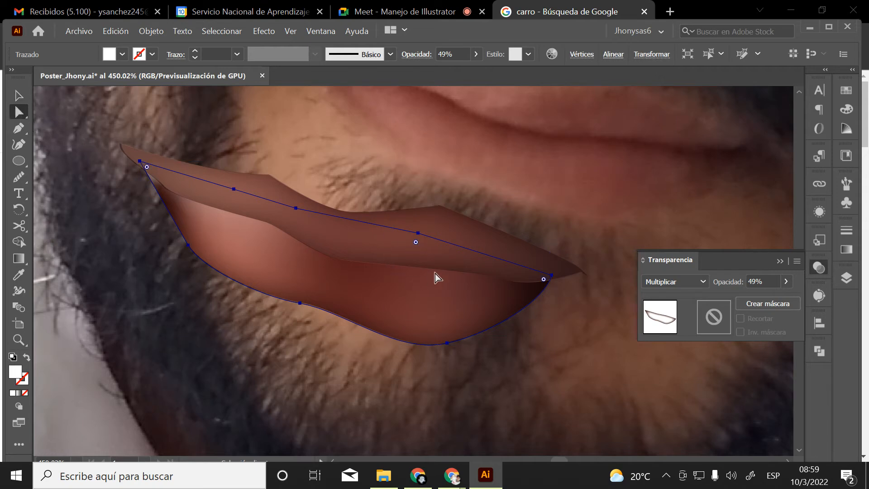
scroll(605, 179, "up", 2)
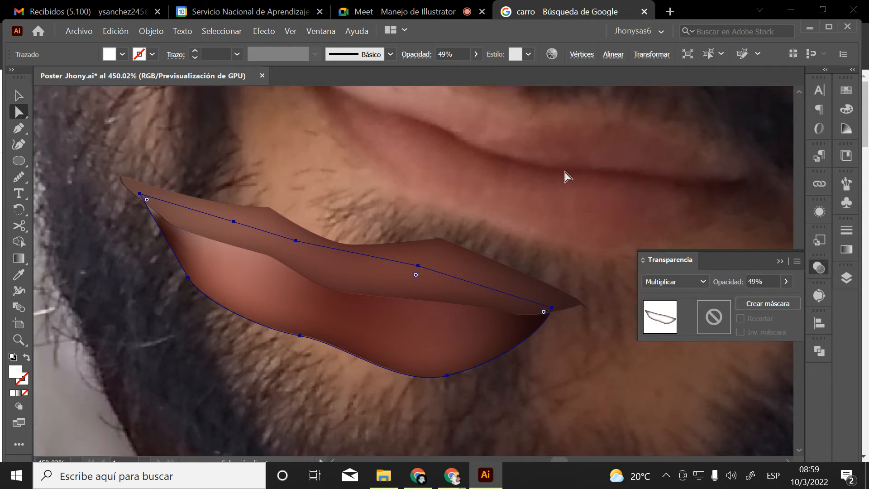
left_click(416, 274)
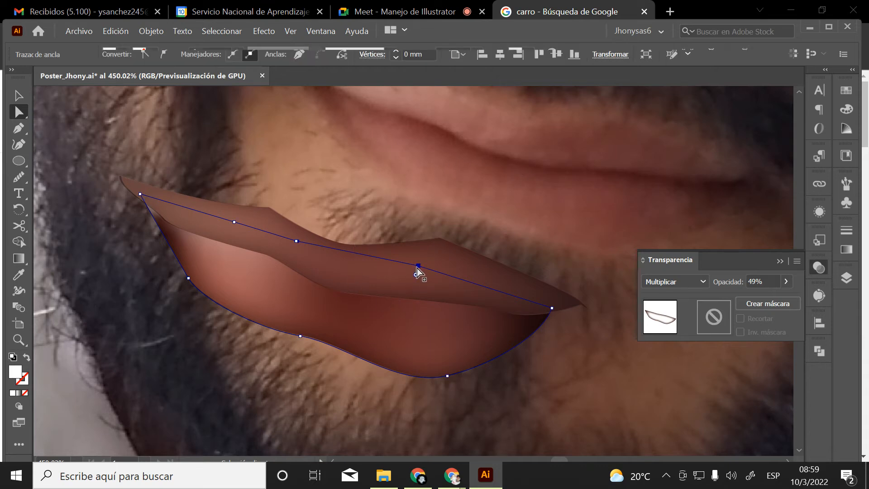
left_click_drag(416, 275, 412, 299)
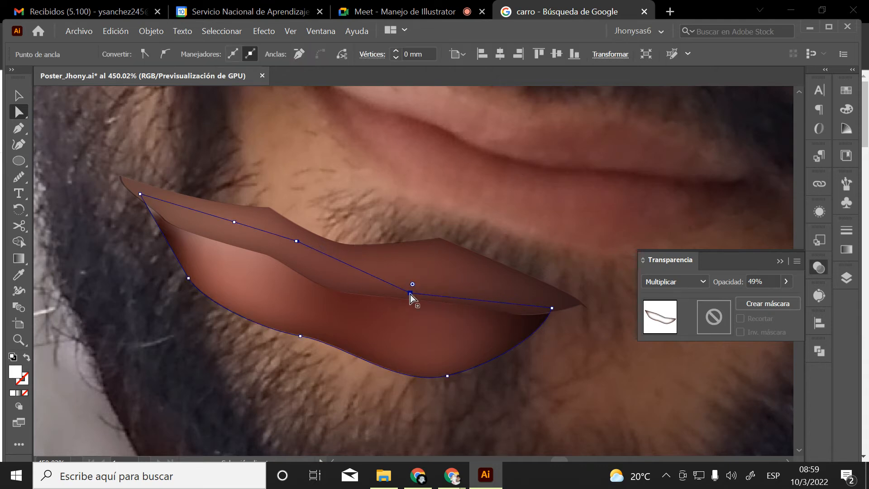
Lower the middle and left anchor points on that upper edge and curve the middle one's handle along the lip seam
left_click(297, 245)
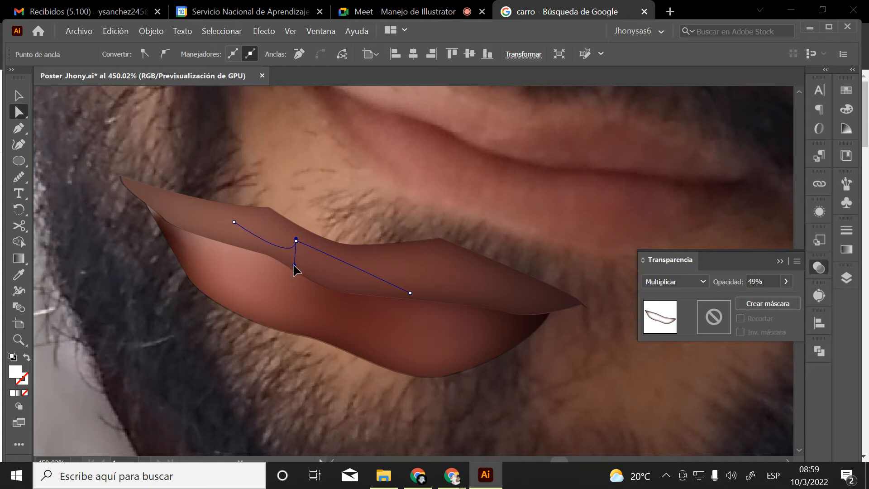
left_click_drag(296, 241, 297, 263)
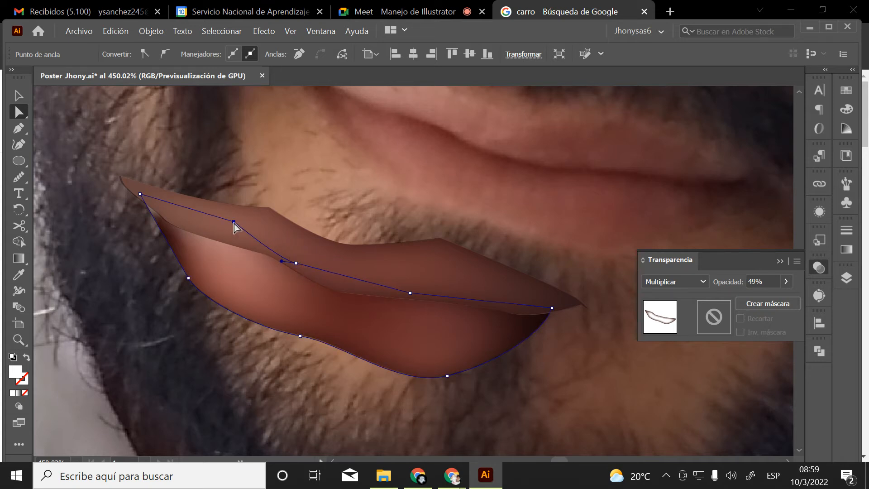
left_click_drag(234, 222, 216, 236)
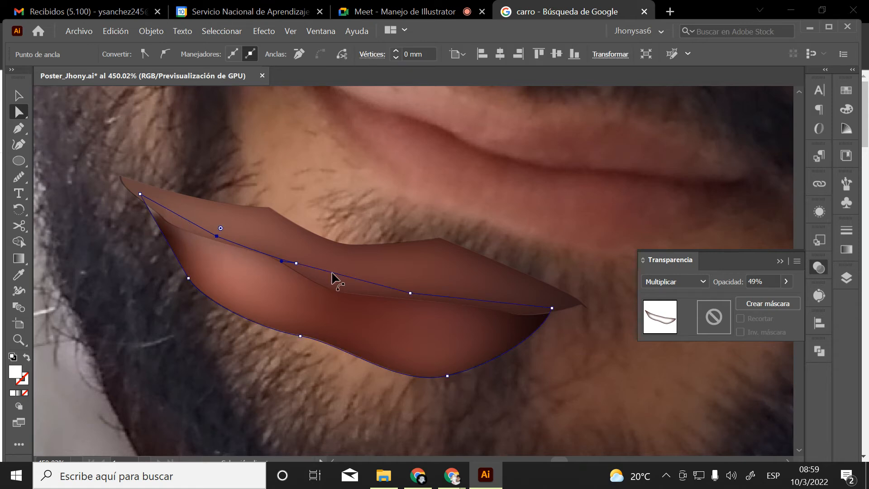
left_click(296, 263)
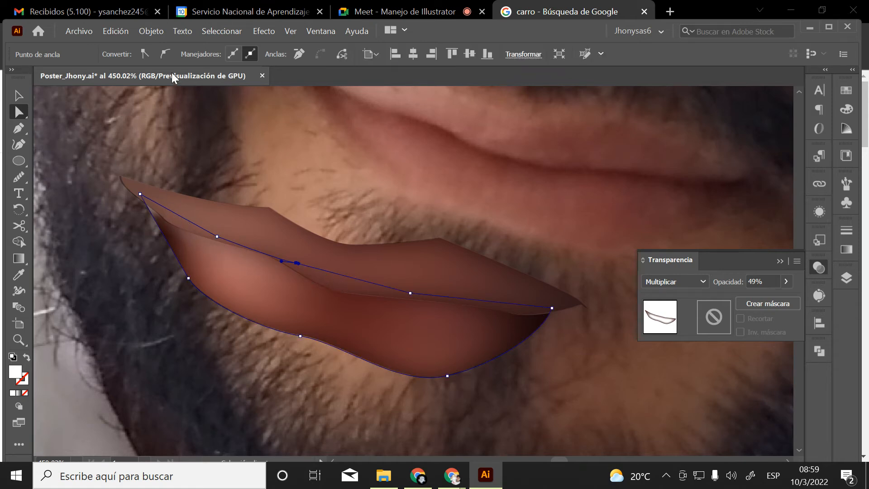
left_click_drag(297, 272, 339, 309)
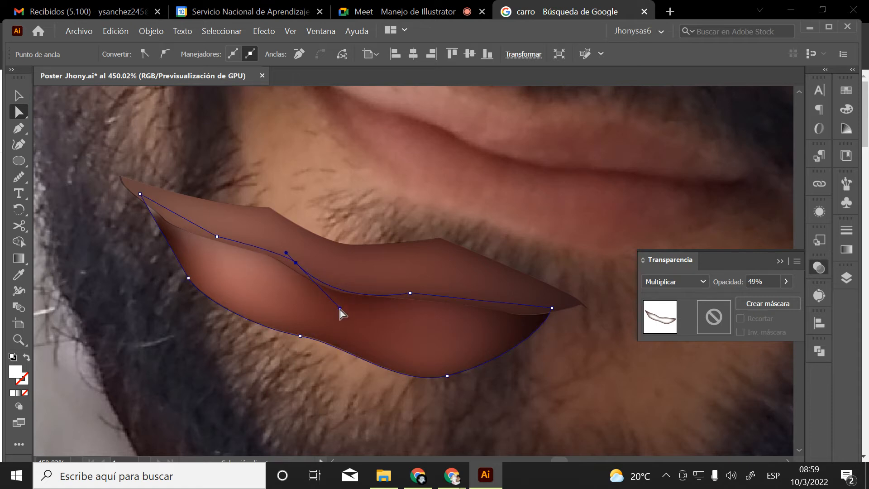
Fine-tune the upper-edge anchors and right corner of the lower lip's duplicate to follow the seam, and deselect it
left_click(411, 297)
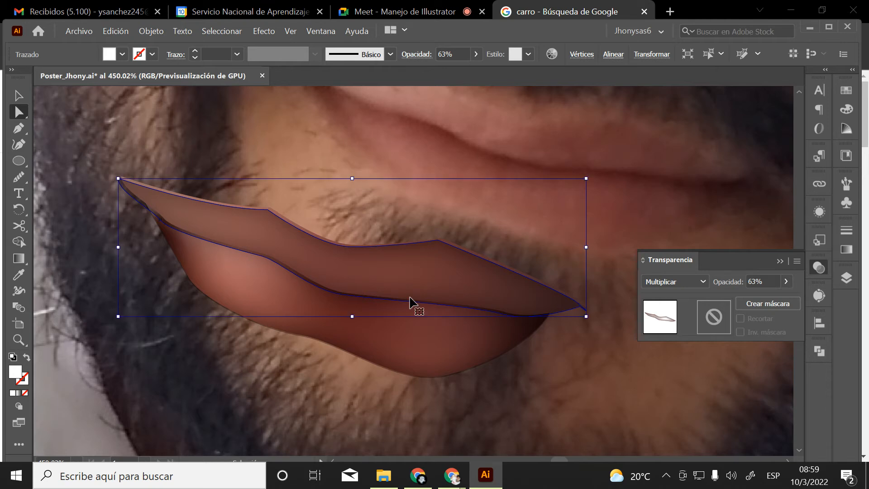
left_click(409, 298)
left_click(410, 294)
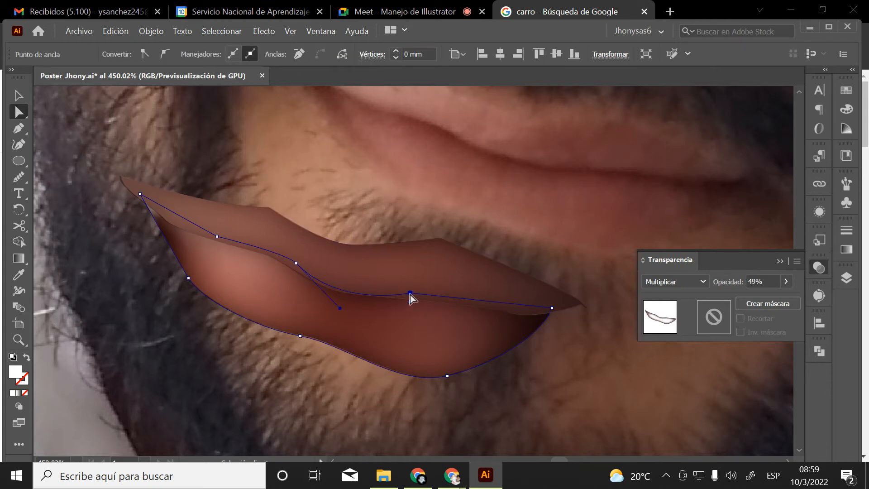
left_click_drag(410, 293, 411, 297)
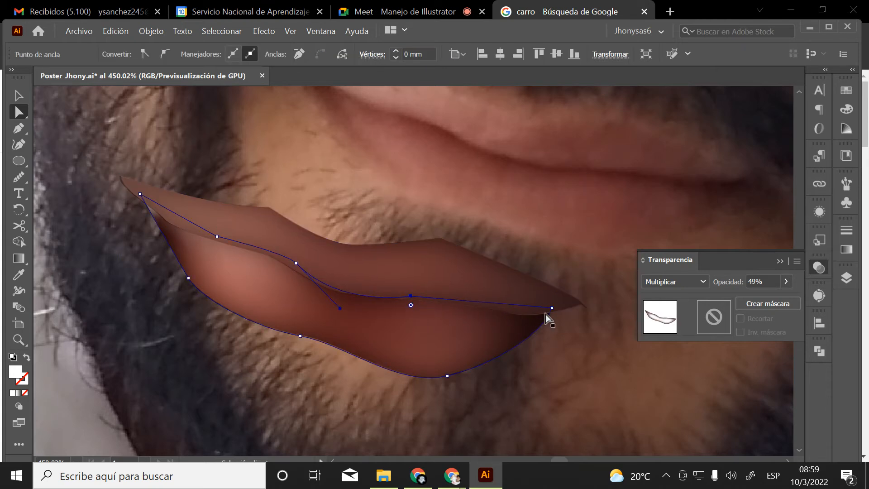
left_click_drag(551, 309, 549, 313)
left_click(296, 263)
left_click_drag(297, 264, 296, 269)
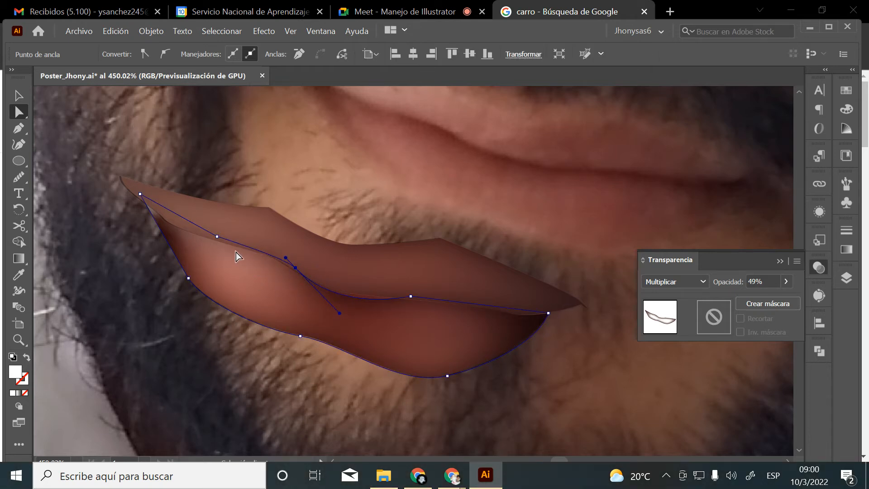
left_click(210, 241)
left_click(131, 283)
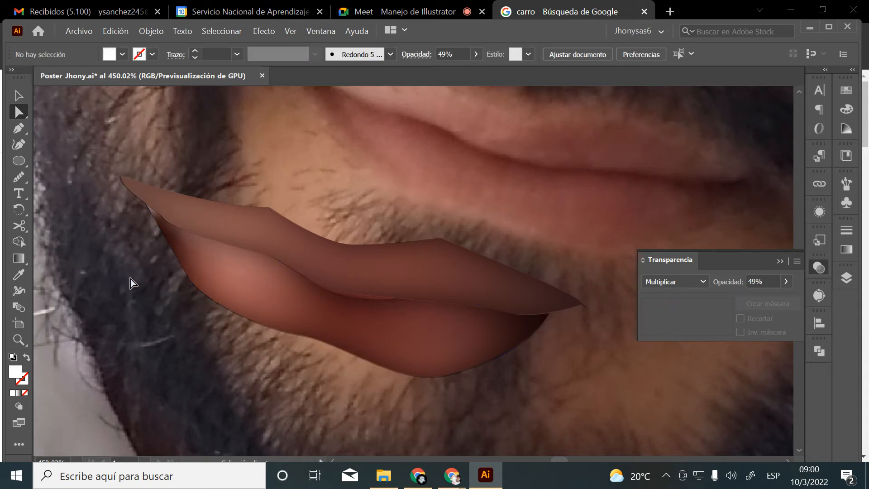
Adjust the curve handle between the middle and right upper-edge anchors of the lower lip's duplicate, and deselect it
left_click(365, 308)
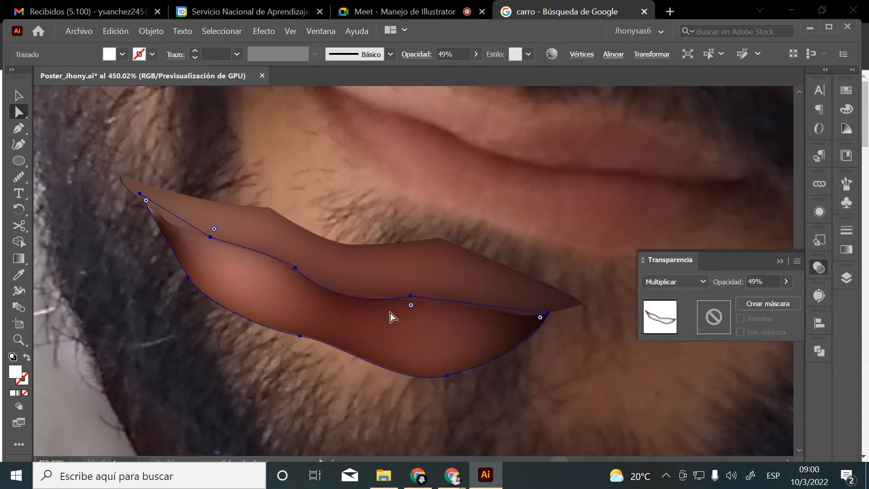
left_click(410, 297)
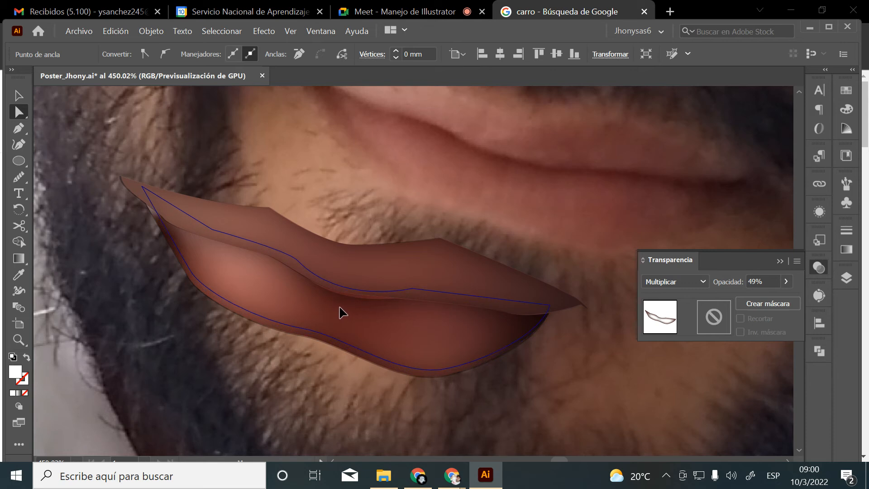
left_click(341, 309)
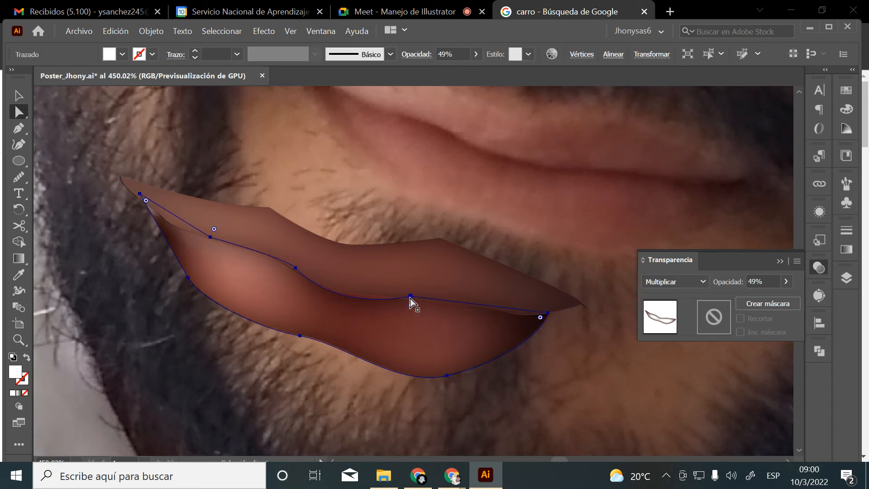
left_click(410, 297)
left_click_drag(340, 313, 349, 307)
left_click(340, 364)
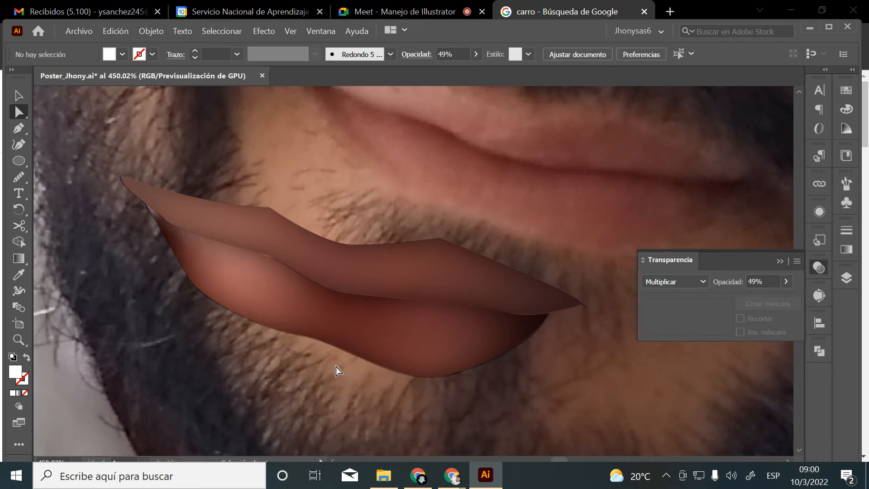
Nudge the middle upper-edge anchor of the lower lip's duplicate slightly up and left, and deselect the path
left_click(274, 281)
left_click(296, 267)
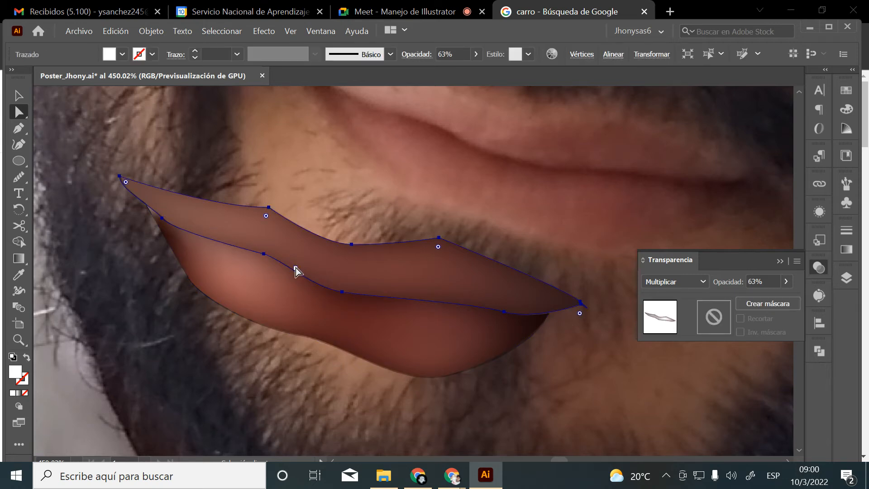
left_click(289, 285)
left_click_drag(296, 268, 292, 264)
left_click(266, 384)
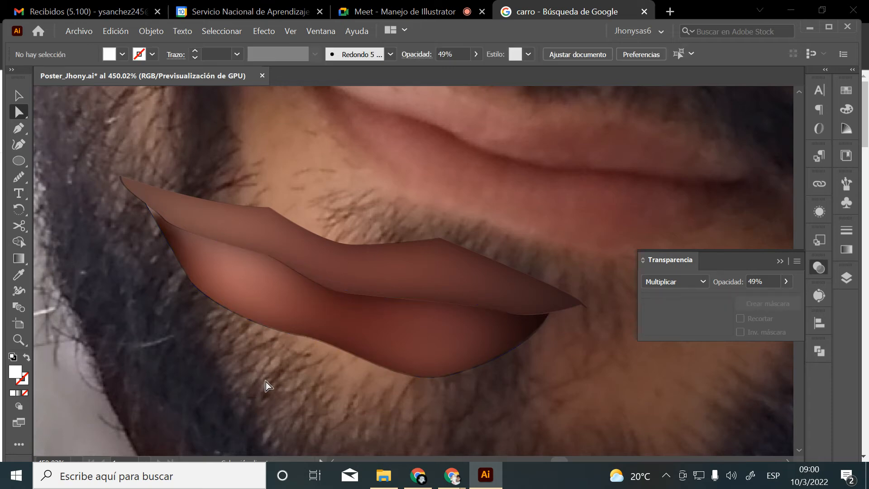
Move all the finished lip shapes together over the mouth in the photo, and deselect them
key("z")
left_click(496, 265, "alt")
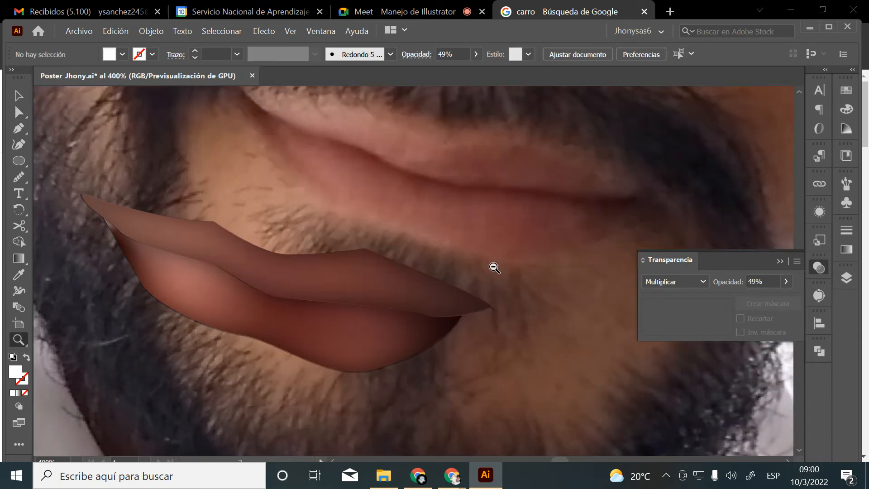
left_click(492, 268, "alt")
left_click(478, 281, "alt")
left_click(459, 290, "alt")
left_click(438, 296, "alt")
left_click_drag(361, 289, 404, 344)
key("v")
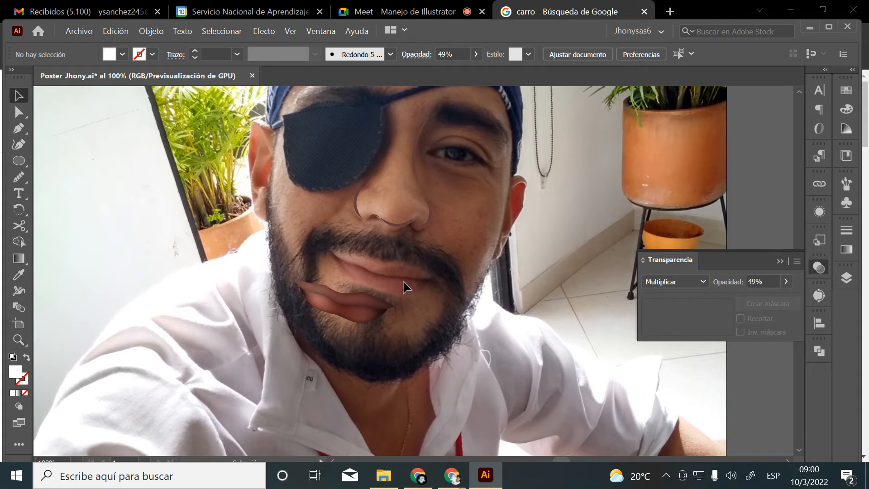
left_click(404, 292)
left_click_drag(376, 301, 384, 283)
left_click(453, 300)
left_click(422, 276)
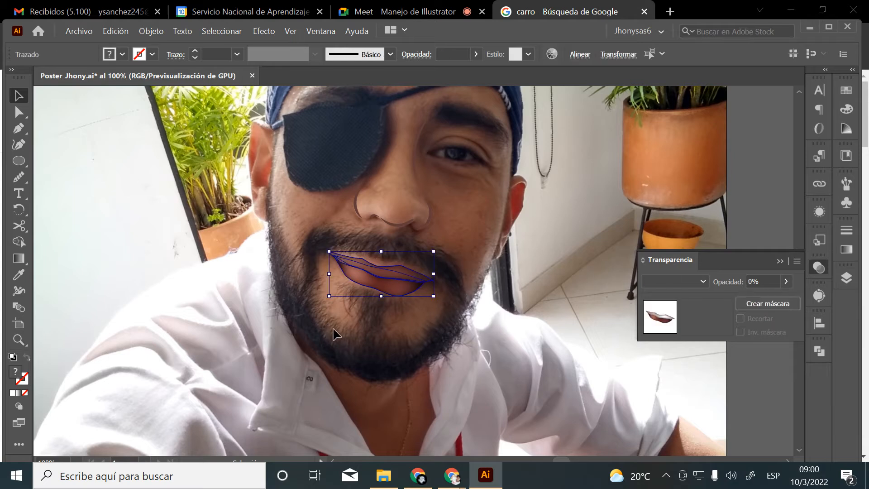
scroll(472, 341, "up", 1)
left_click(473, 341)
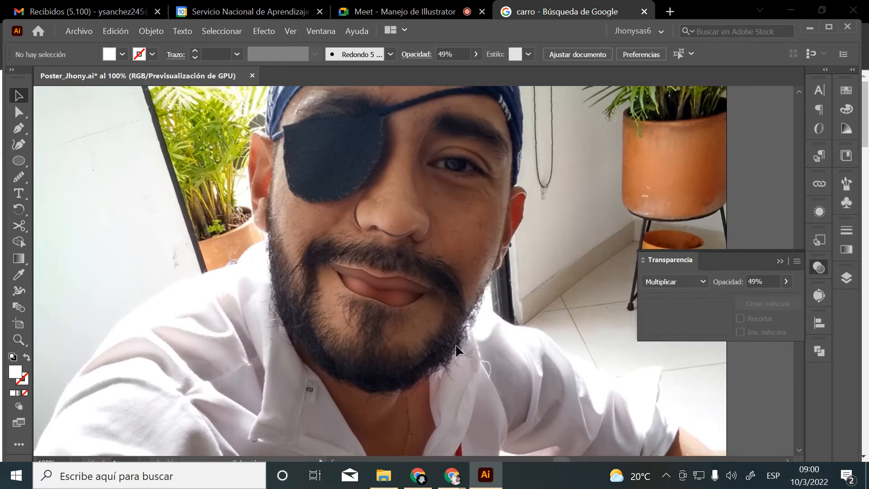
Show the cara layer so the skin-coloured face lies behind the finished lips
left_click(847, 278)
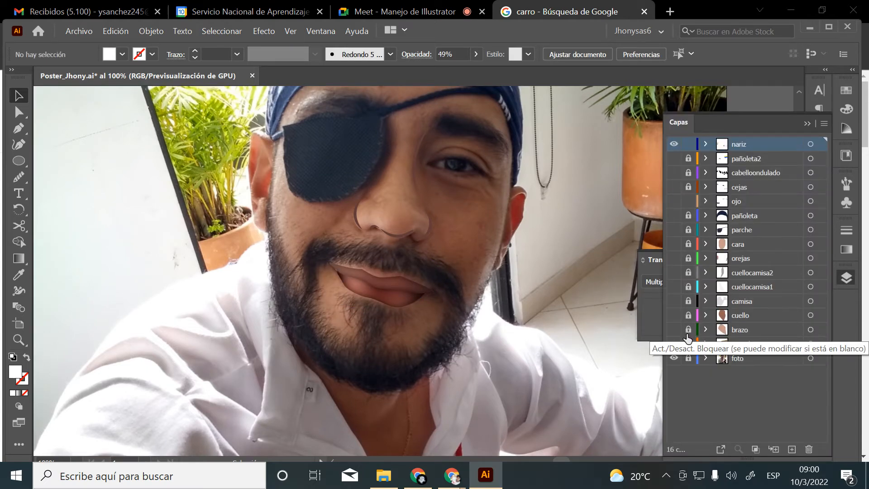
left_click(674, 245)
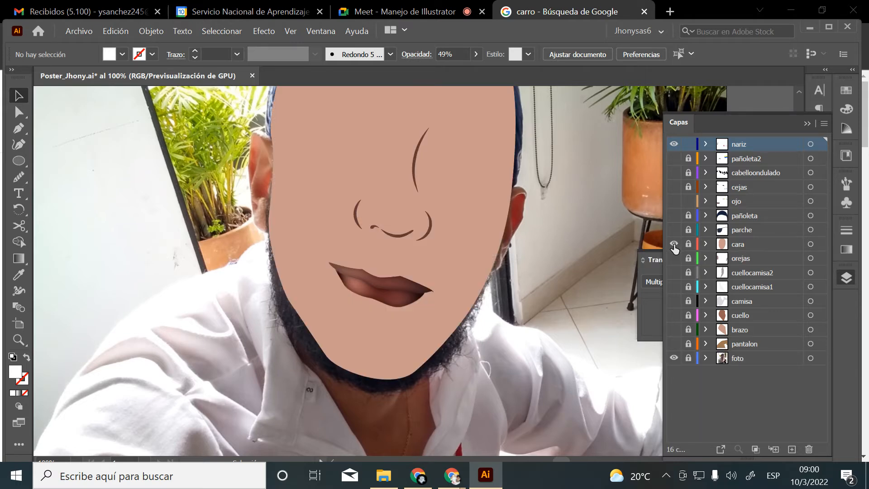
scroll(481, 388, "up", 2)
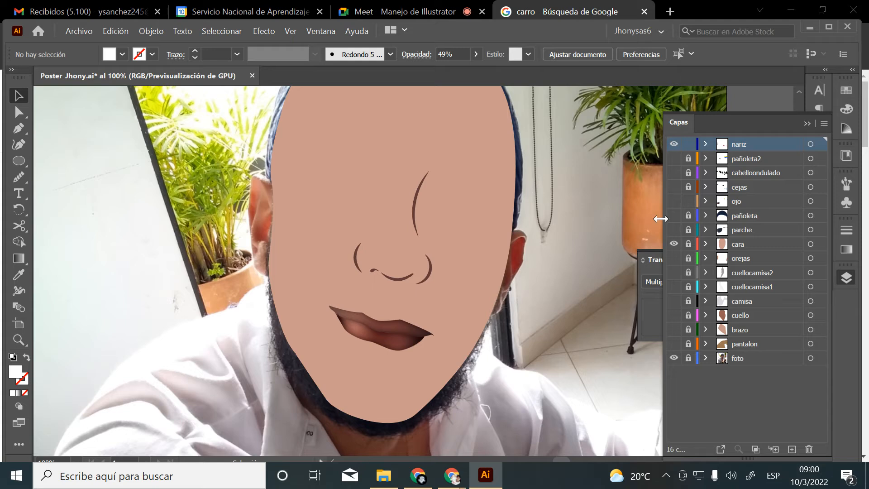
Try lowering the opacity of all the lip shapes together to 37%, and examine the overlap of the lips up close
left_click_drag(449, 312, 350, 350)
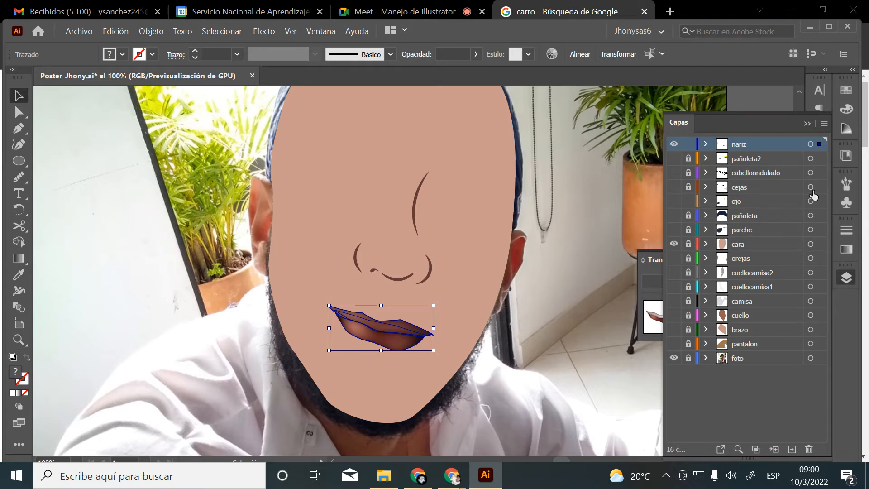
left_click(475, 54)
left_click_drag(448, 71, 437, 71)
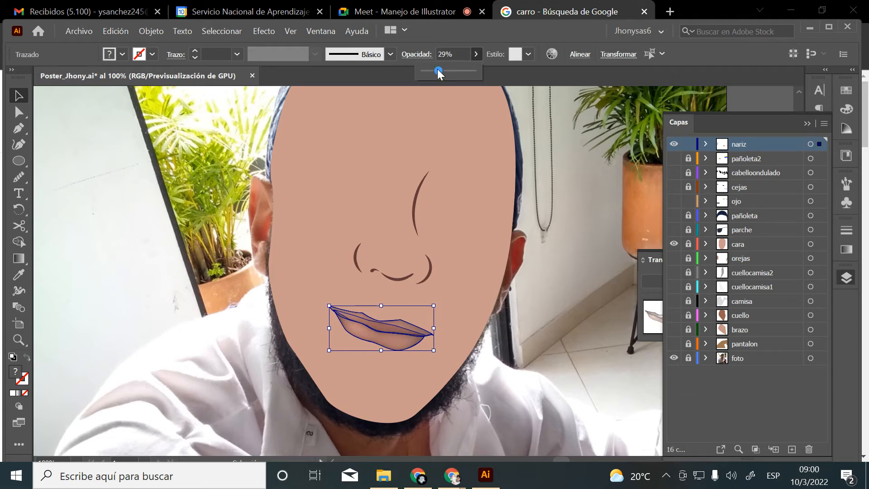
left_click(475, 352)
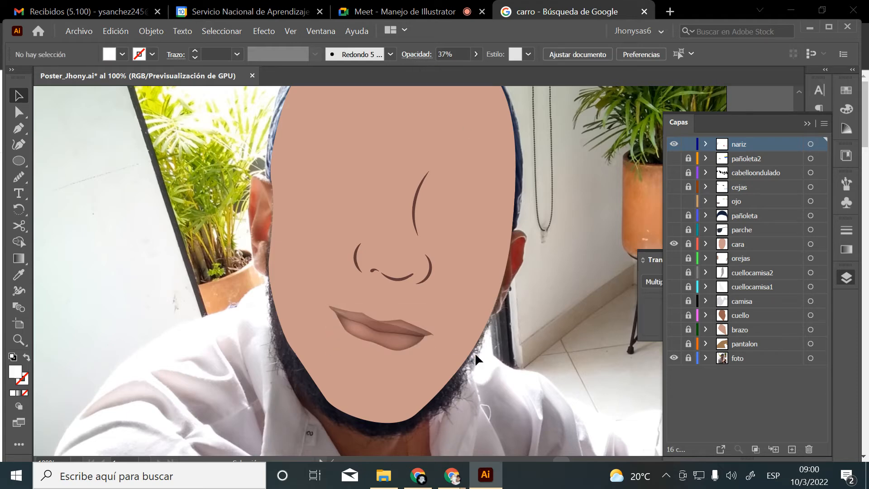
key("z")
left_click_drag(393, 320, 497, 336)
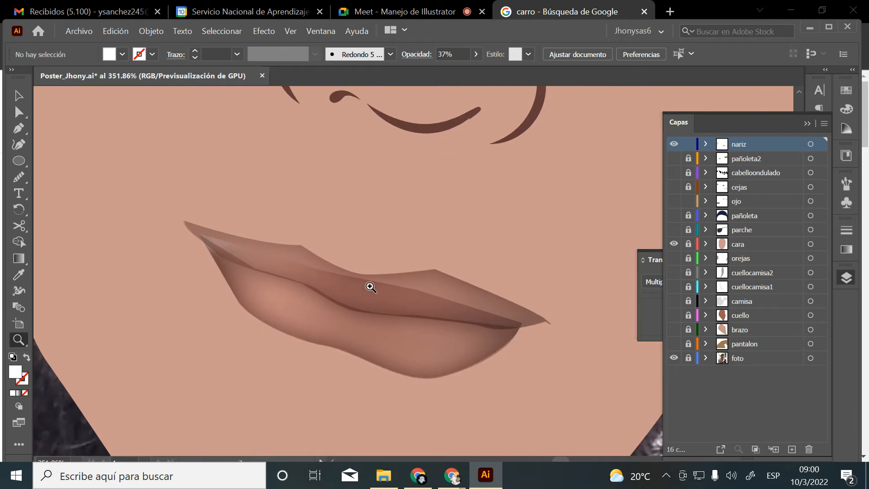
left_click_drag(370, 287, 448, 316)
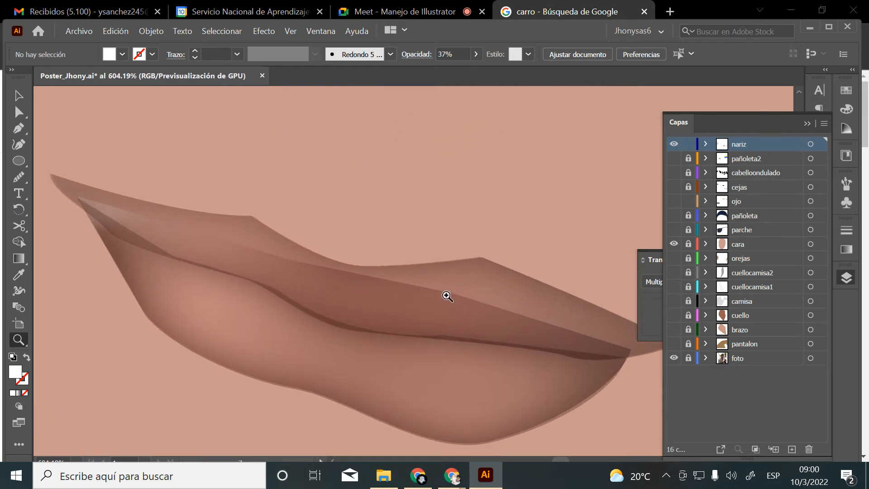
left_click(512, 294, "alt")
left_click(513, 296, "alt")
Undo the opacity reduction of the lip shapes and deselect them
key("ctrl+a")
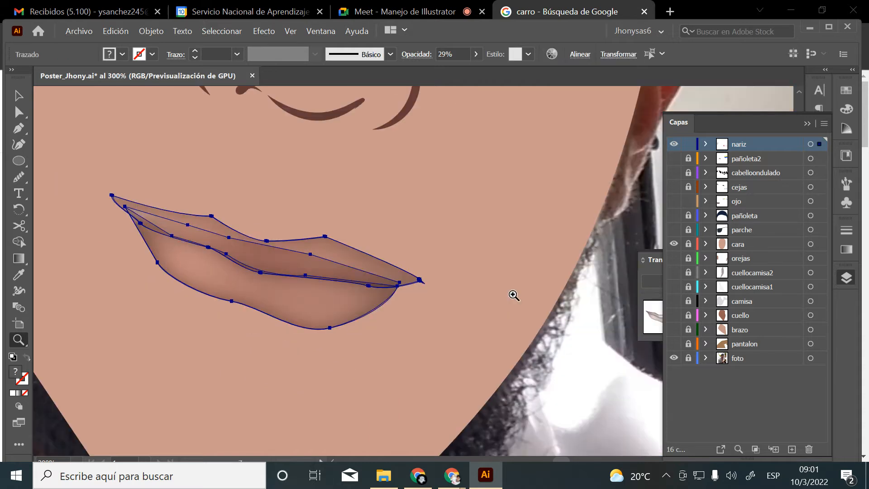
key("ctrl")
key("v")
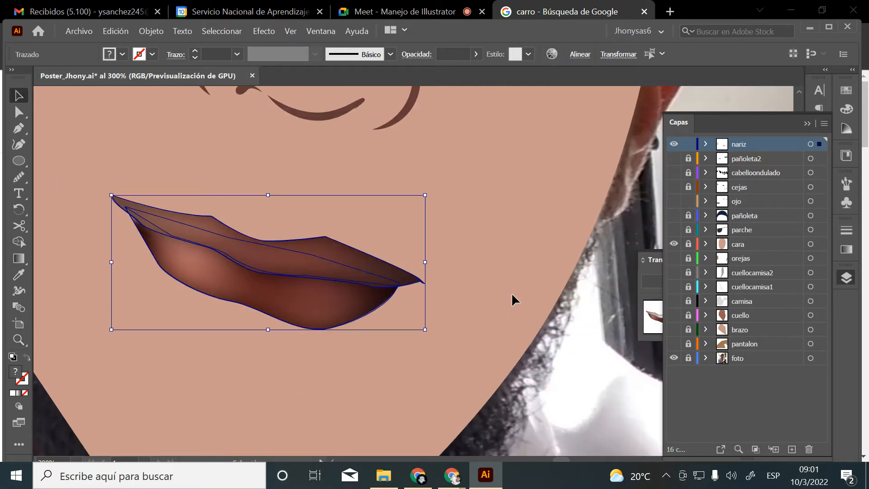
left_click(572, 345)
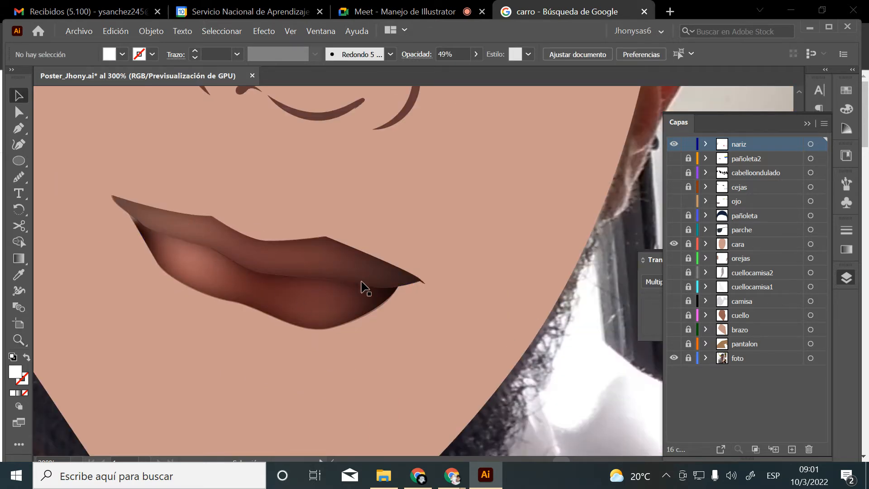
Set the opacity of the lower lip's Multiplicar duplicate to 17%
scroll(364, 287, "up", 3)
scroll(369, 288, "down", 2)
key("z")
scroll(442, 276, "down", 4)
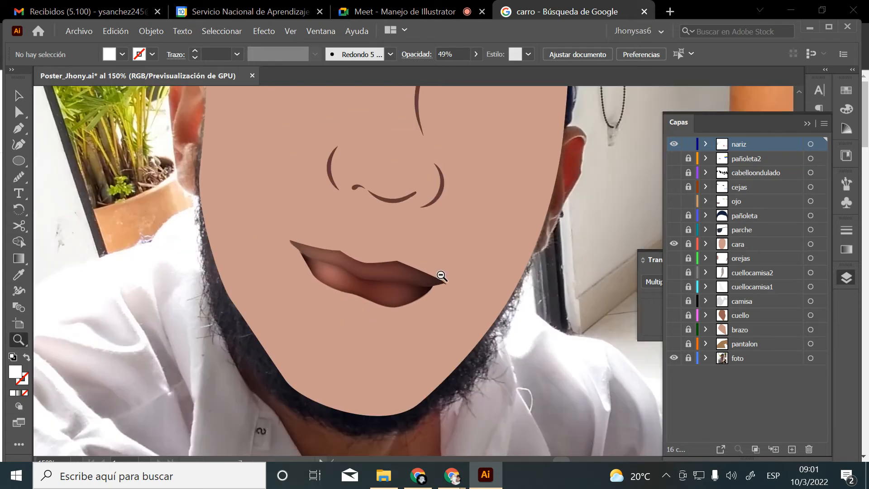
left_click_drag(330, 262, 482, 361)
key("v")
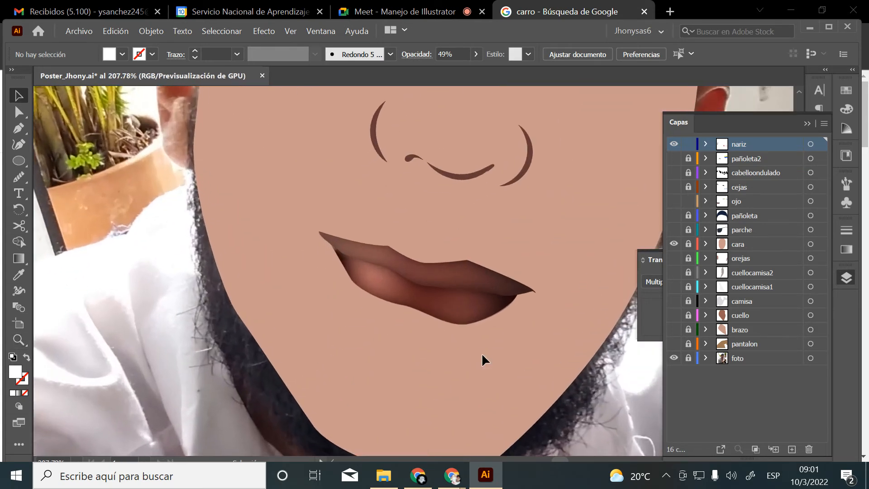
left_click(448, 305)
left_click(809, 123)
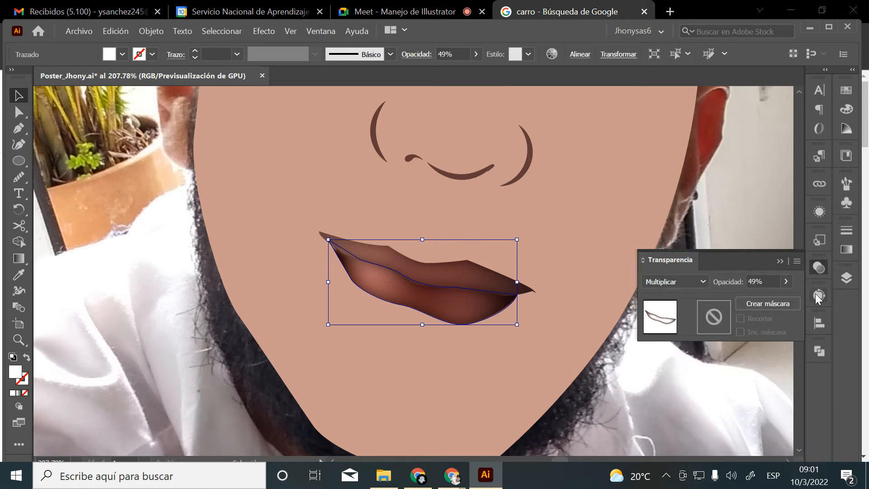
left_click(786, 281)
left_click_drag(750, 298, 746, 298)
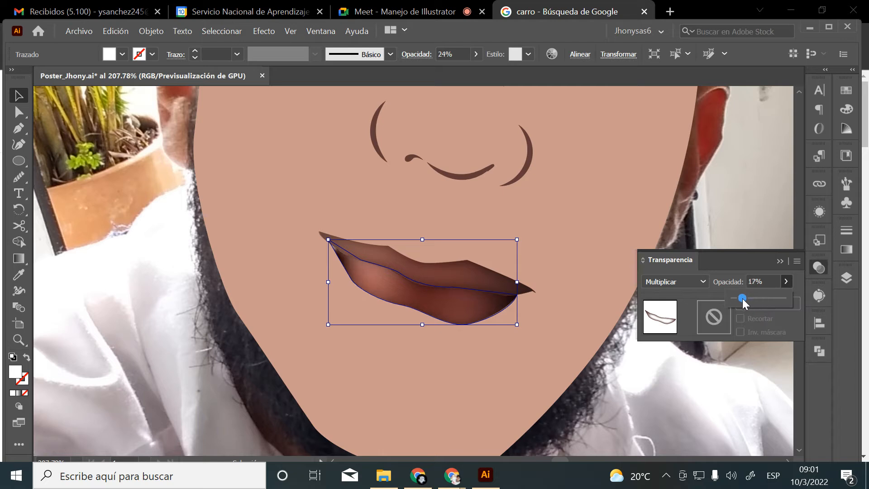
left_click(524, 339)
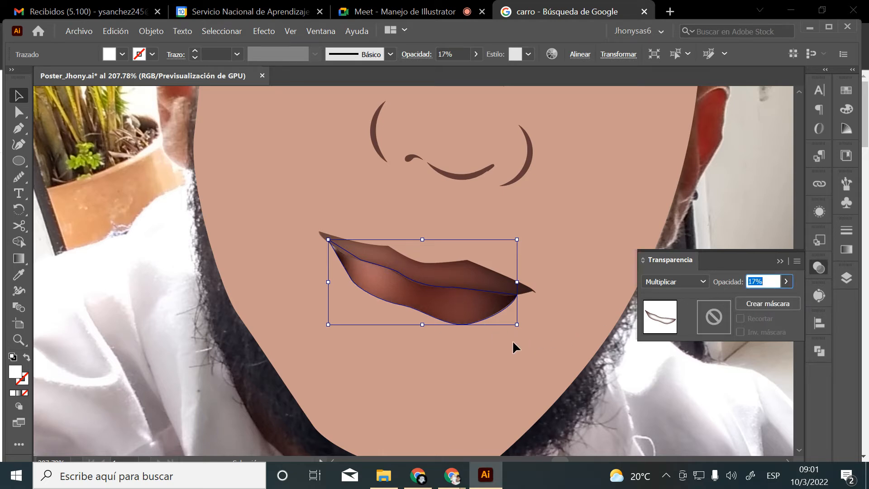
left_click(634, 398)
Set the opacity of the upper lip's Multiplicar duplicate to 40%, and deselect it
left_click(455, 317)
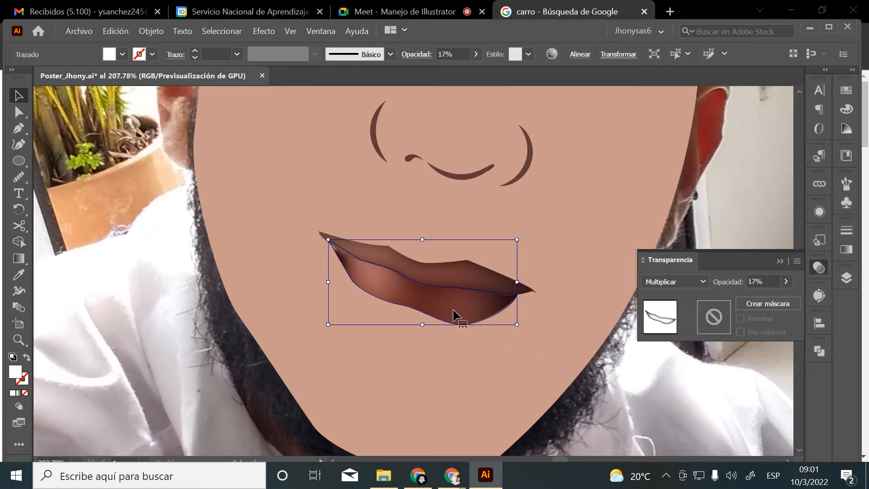
left_click(456, 286)
left_click(786, 282)
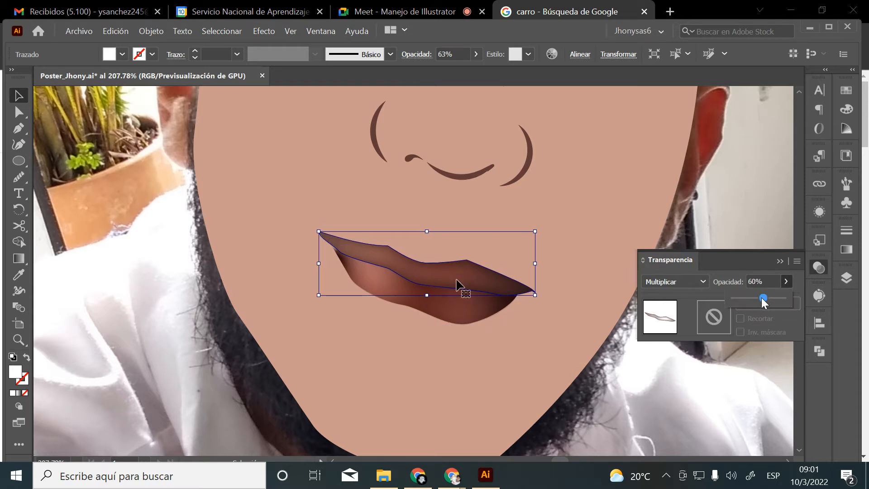
left_click_drag(764, 302, 752, 297)
left_click(488, 333)
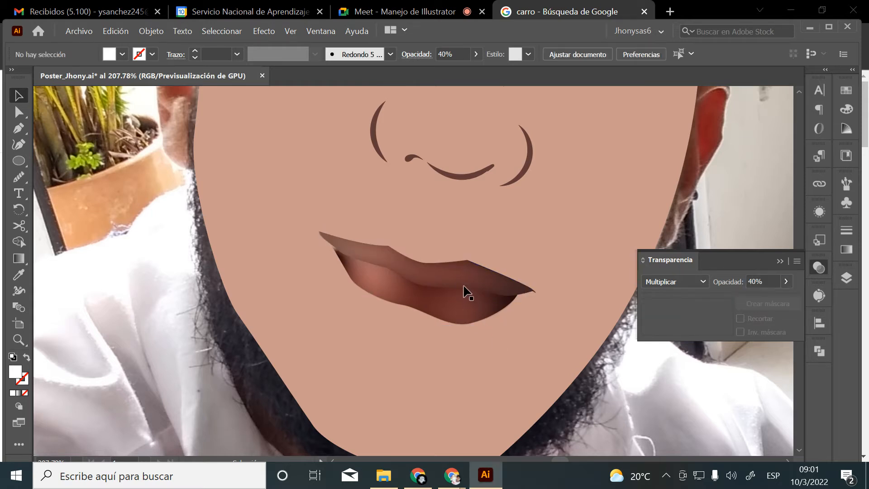
Select both shading duplicates and move them straight down onto the chin, just below the gradient lips
left_click(465, 288)
left_click(467, 311, "shift")
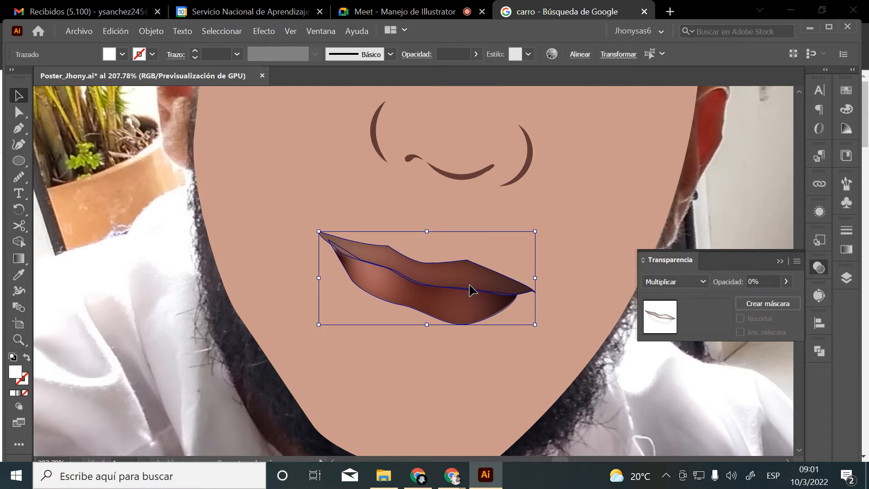
key("shift+Down")
key("shift+Down")
key("shift+Down")
key("shift+Down")
key("shift+Down")
key("shift+Down")
key("shift+Down")
key("shift+Down")
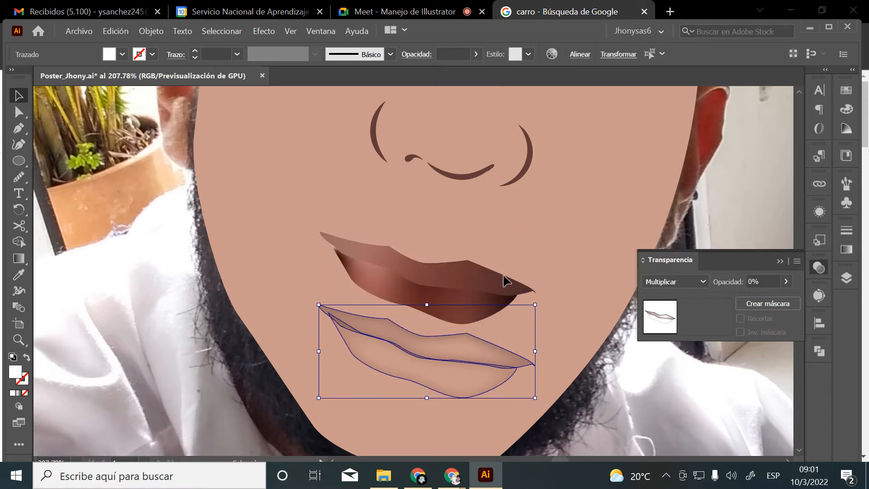
Lower the opacity of both gradient lips to 54%, deselect them, and examine their overlap up close
left_click(479, 304)
left_click(477, 276, "shift")
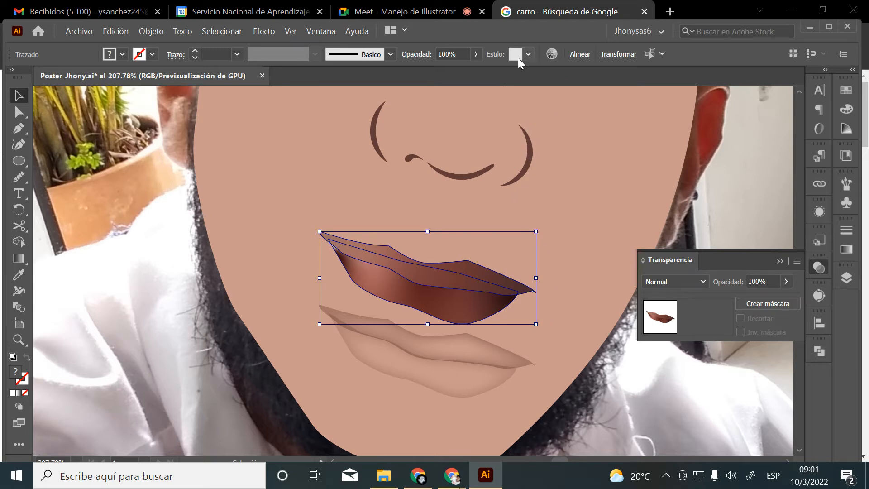
left_click(403, 226)
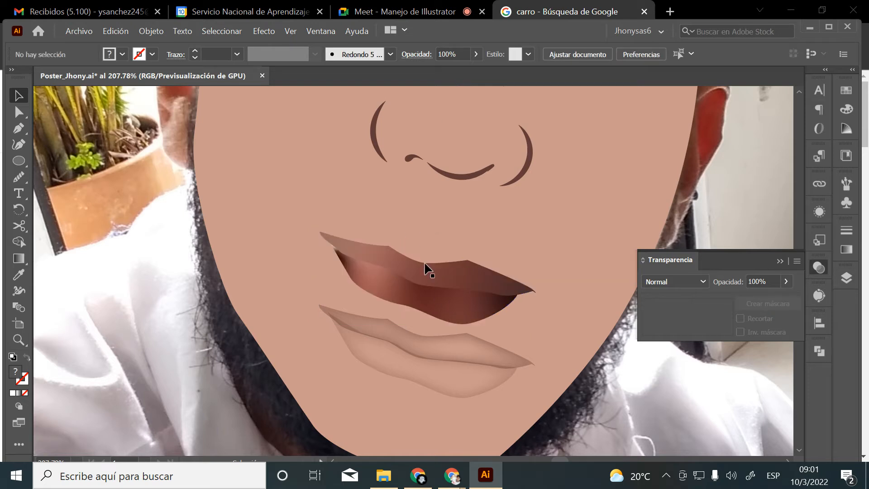
left_click(438, 308)
left_click(475, 54)
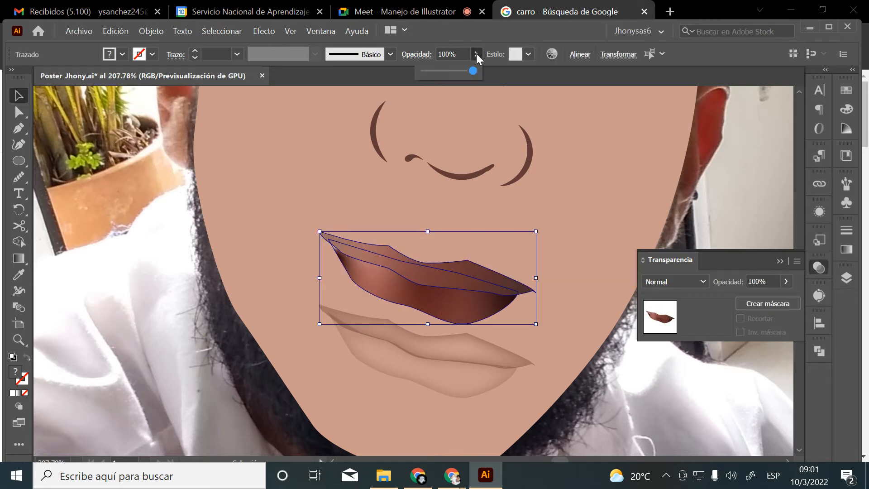
left_click_drag(475, 71, 451, 71)
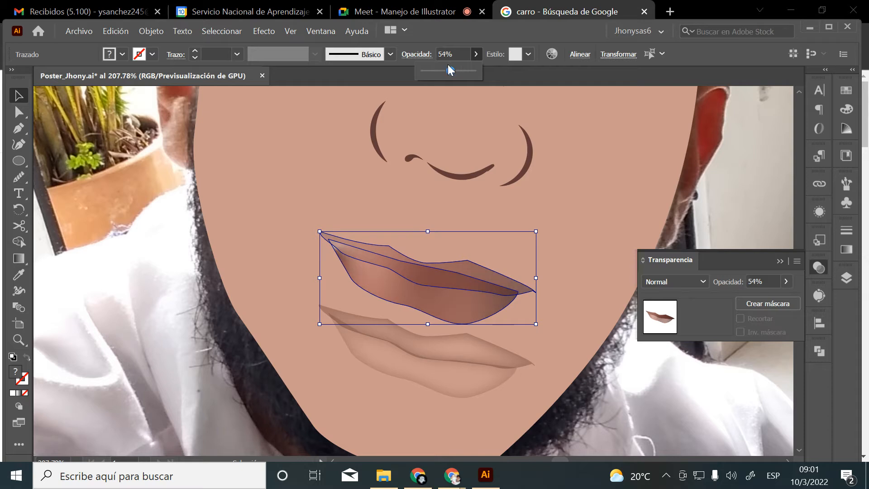
left_click(552, 215)
key("z")
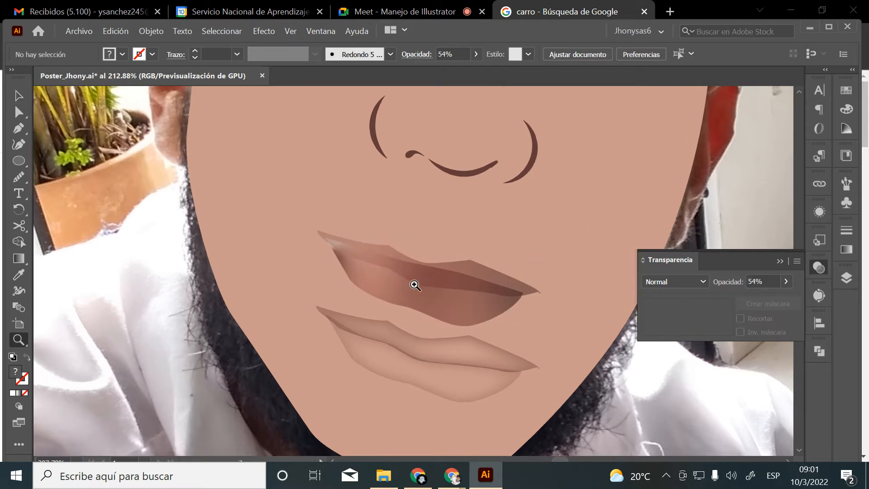
left_click_drag(413, 284, 557, 351)
left_click(18, 95)
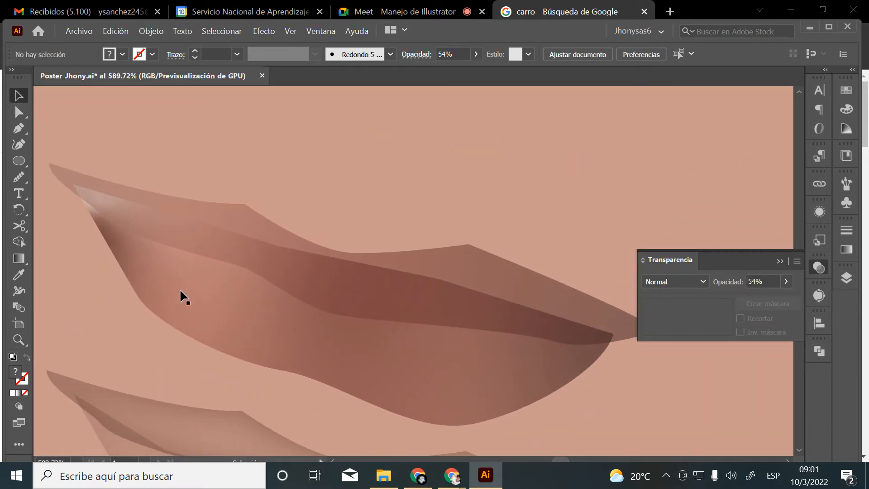
Undo the last opacity changes on the coloured upper and lower lip shapes
left_click(269, 355)
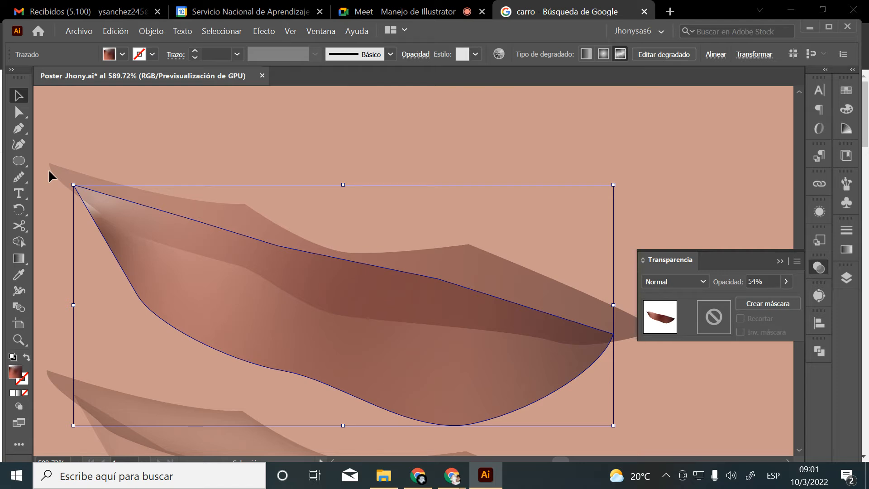
left_click(180, 142)
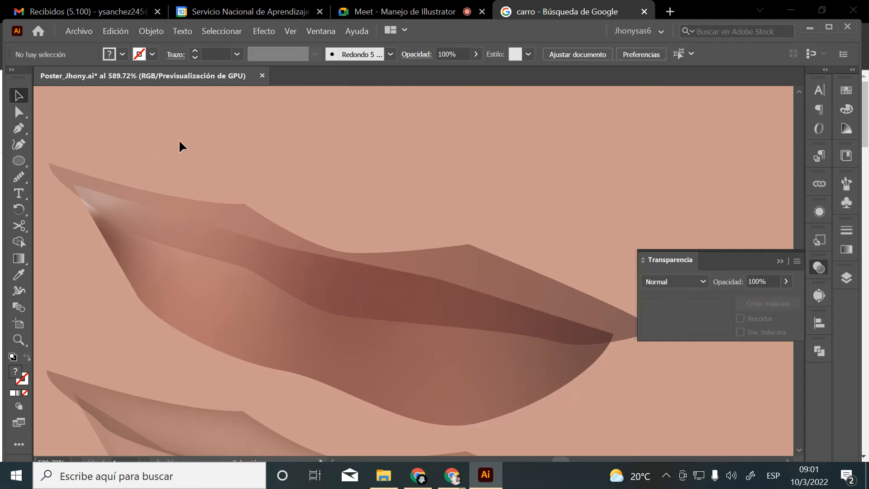
left_click(442, 316)
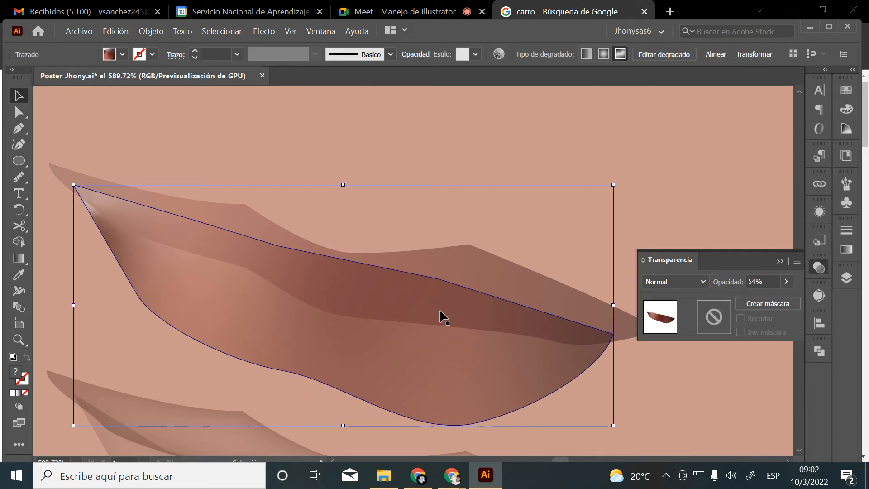
left_click(459, 273)
key("ctrl+z")
key("ctrl+z")
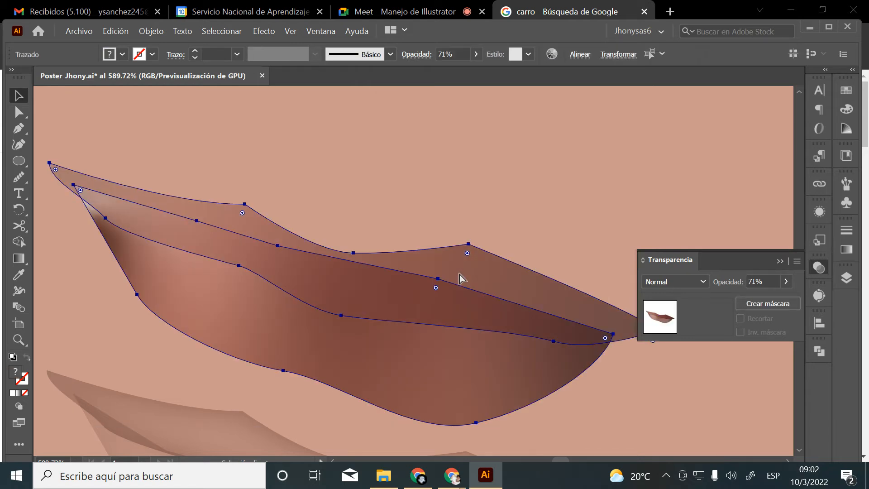
left_click(387, 176)
left_click(365, 288)
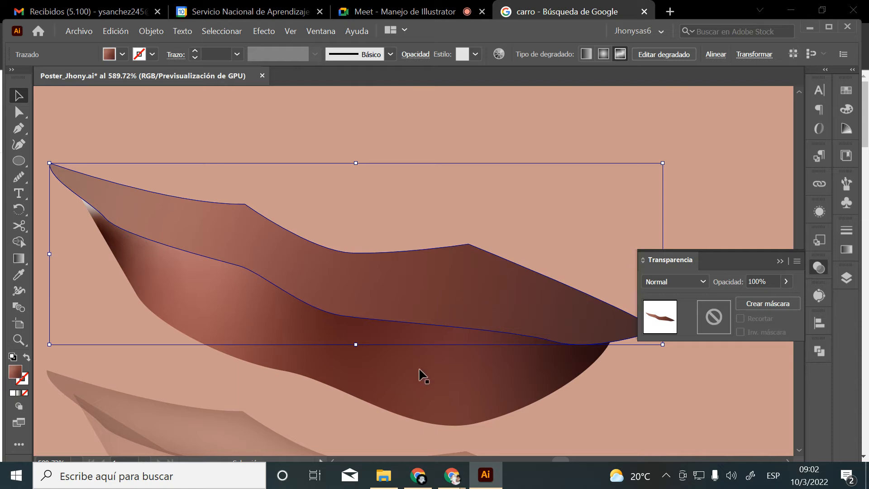
Edit the lower lip's freeform gradient: remove the white colour stop and move the neighbouring dark brown stop toward the mouth corner
left_click(19, 112)
left_click(135, 253)
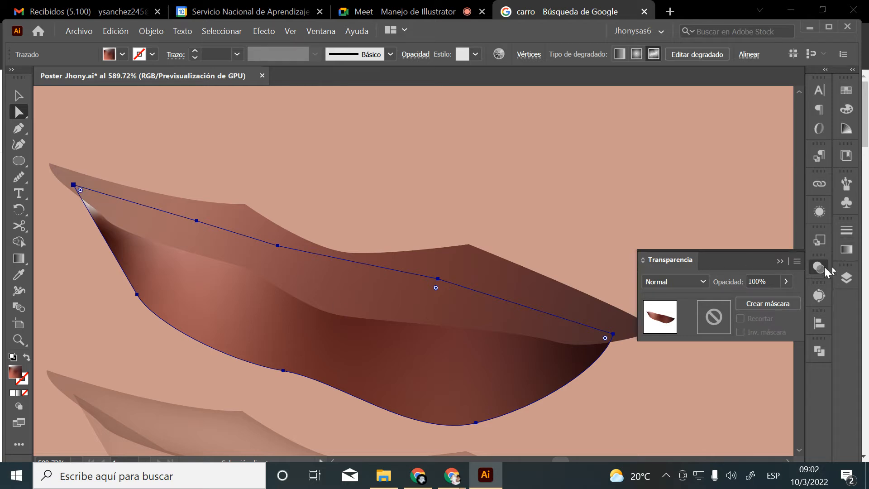
left_click(846, 249)
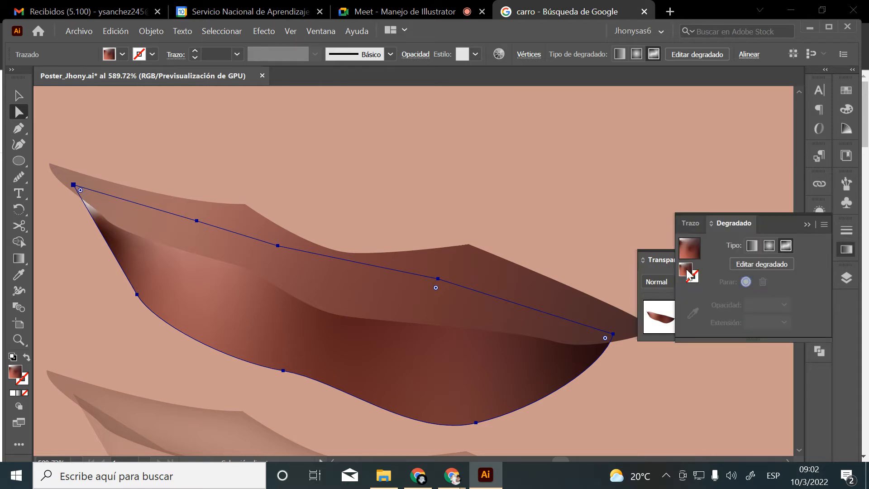
left_click(777, 265)
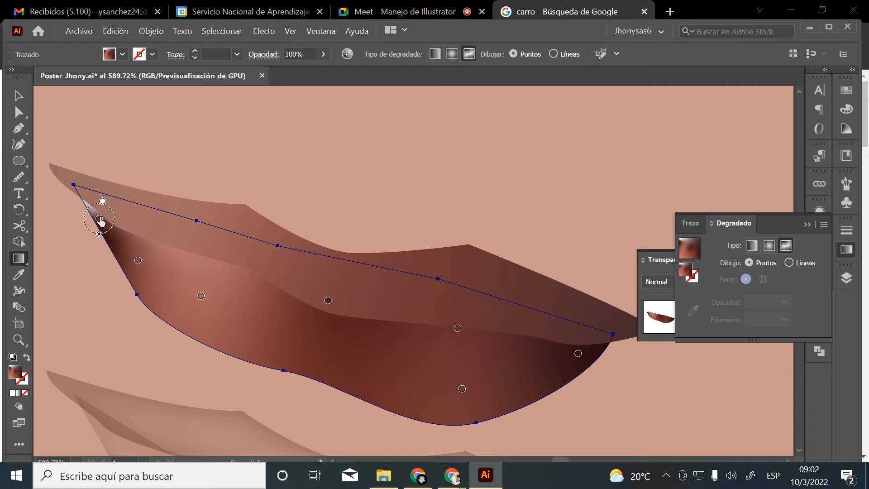
mouse_move(99, 219)
left_mouse_down()
mouse_move(100, 201)
mouse_move(116, 235)
left_mouse_up()
left_click_drag(102, 201, 121, 153)
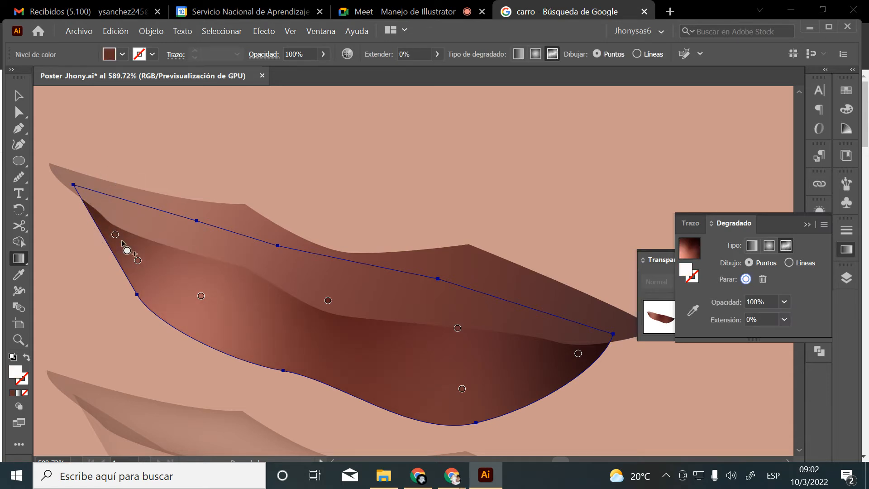
left_click_drag(115, 235, 106, 213)
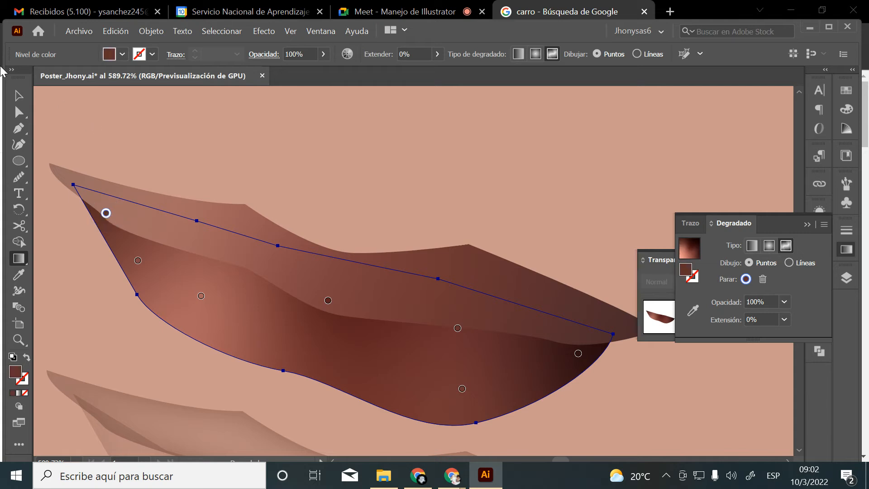
left_click(18, 95)
left_click(70, 113)
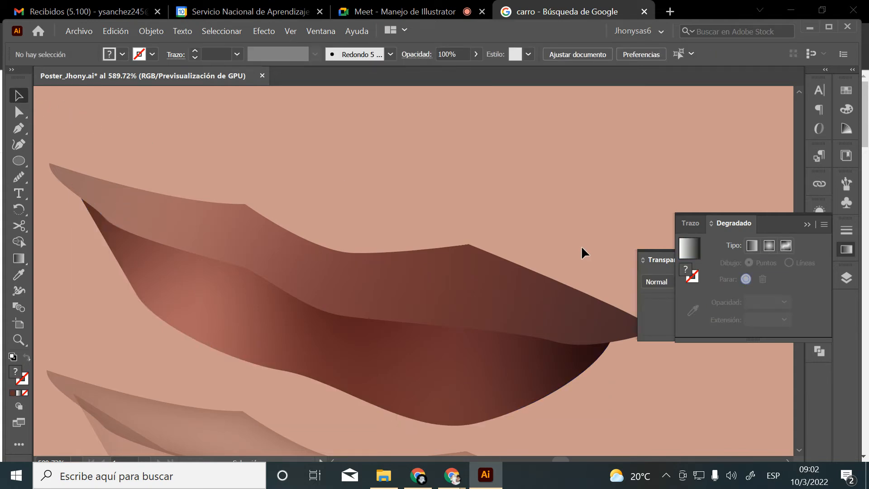
Select the coloured upper and lower lip shapes and cut away their overlap with the Trim (Cortar) pathfinder operation
left_click(442, 327)
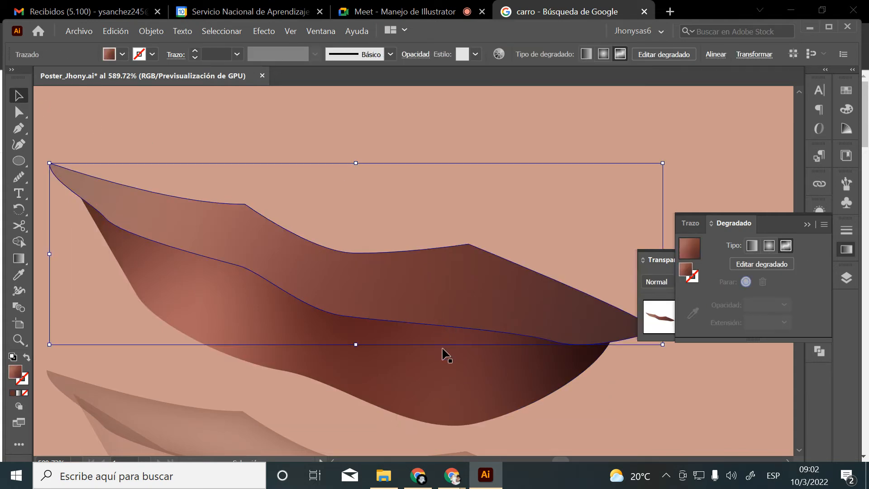
left_click(440, 345)
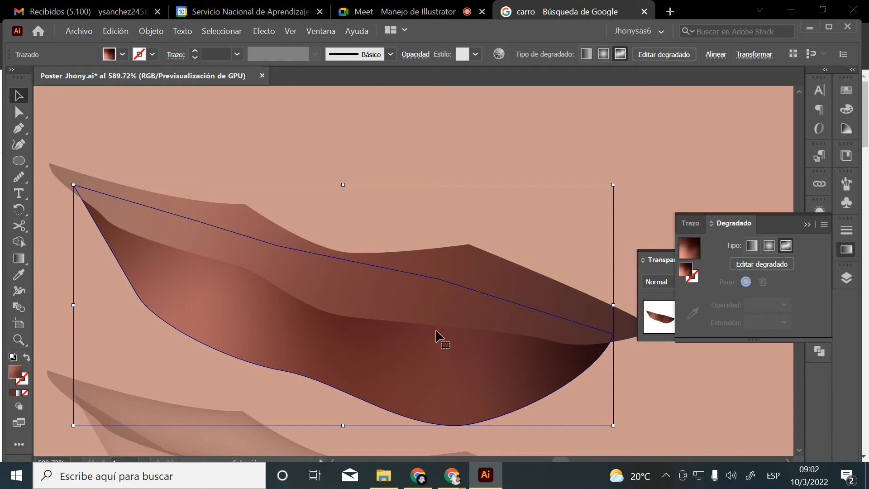
left_click(336, 190)
left_click(353, 290)
left_click(407, 308)
left_click(455, 273)
left_click(421, 359, "shift")
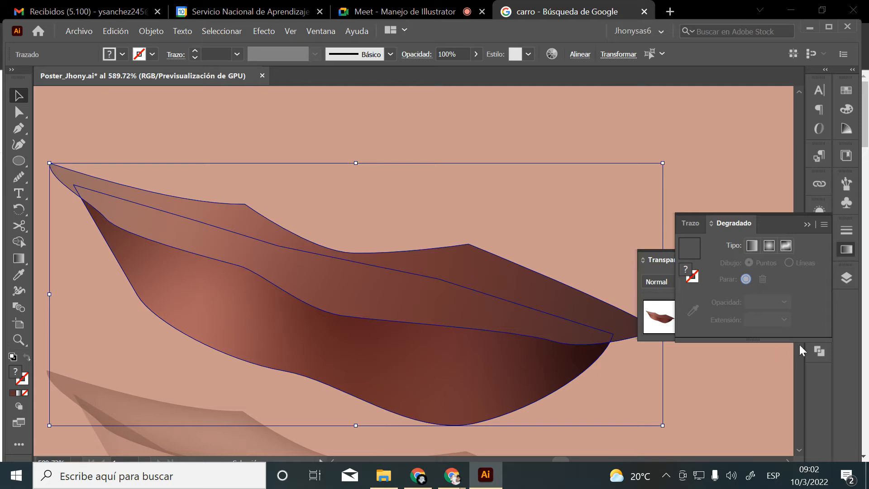
left_click(820, 350)
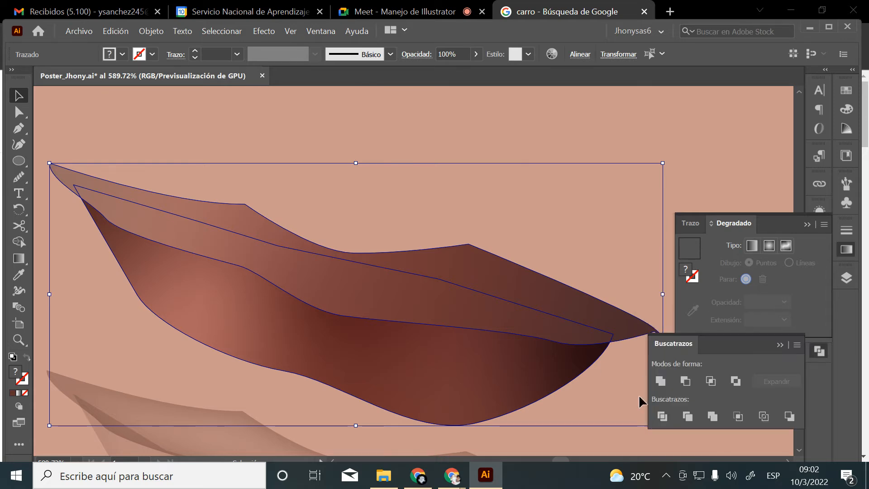
left_click(686, 382)
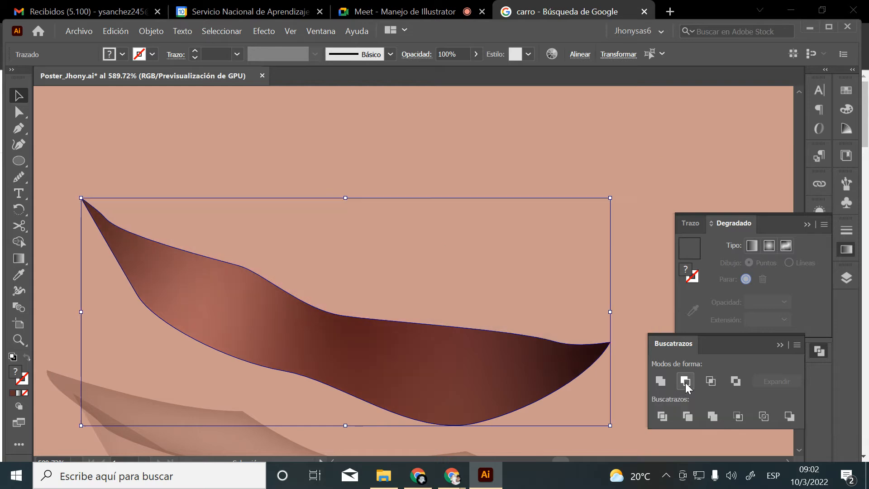
key("ctrl+z")
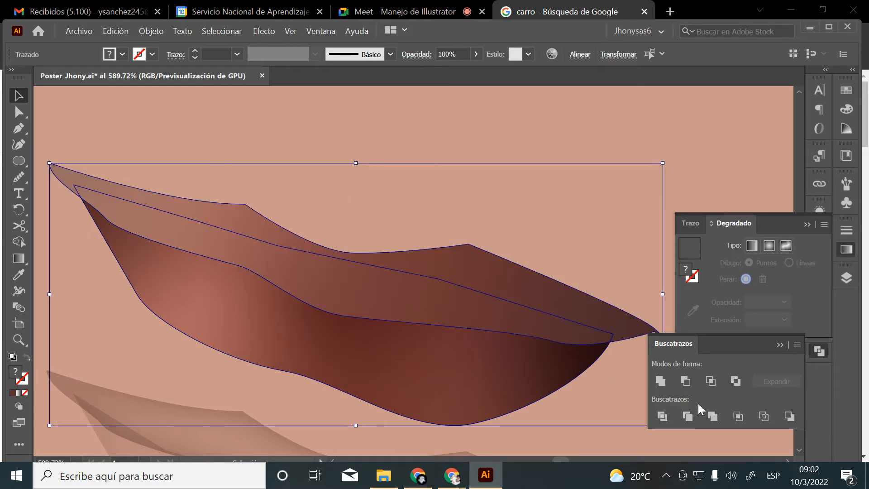
left_click(689, 416)
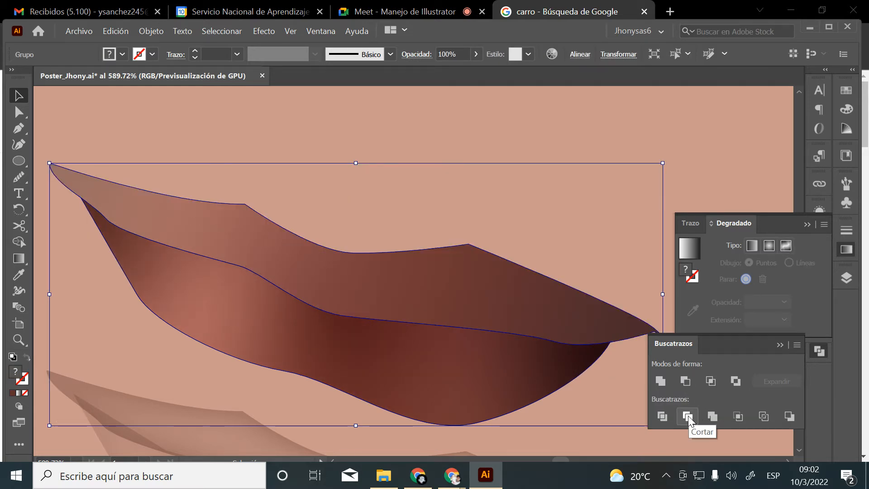
left_click(700, 156)
Lower the opacity of the trimmed coloured lip group to 35%
left_click(488, 294)
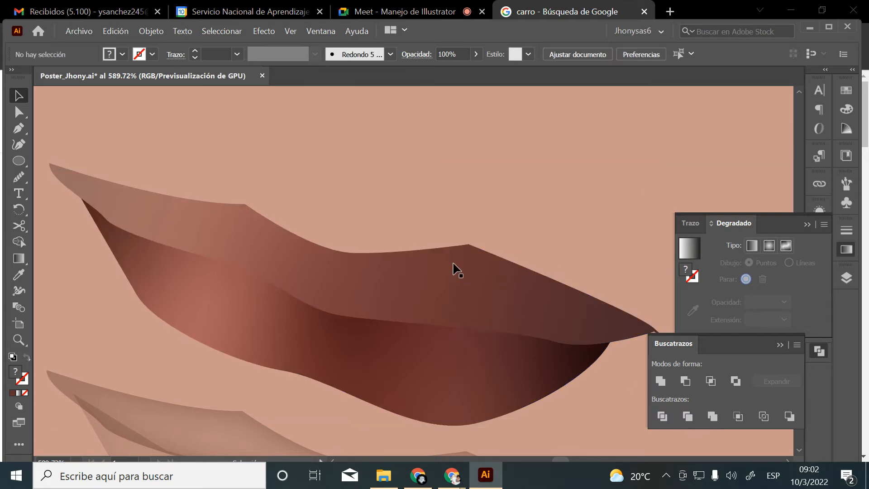
double_click(437, 356)
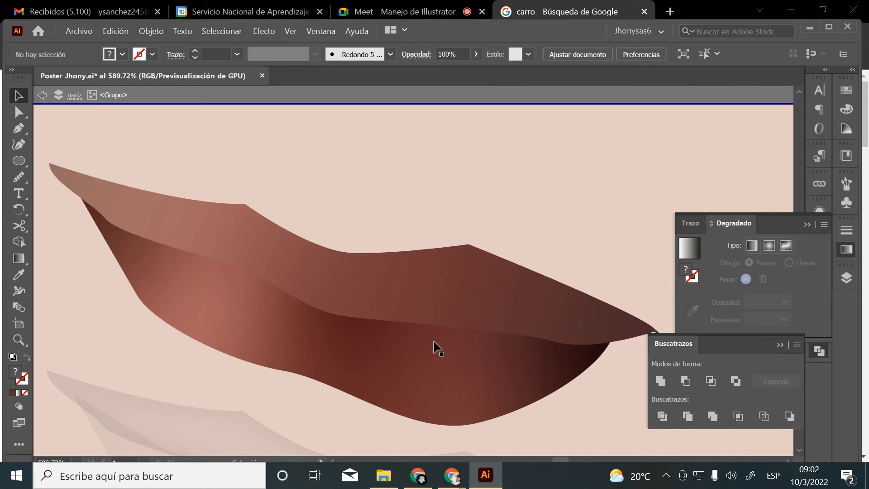
double_click(509, 208)
left_click(451, 295)
left_click(477, 54)
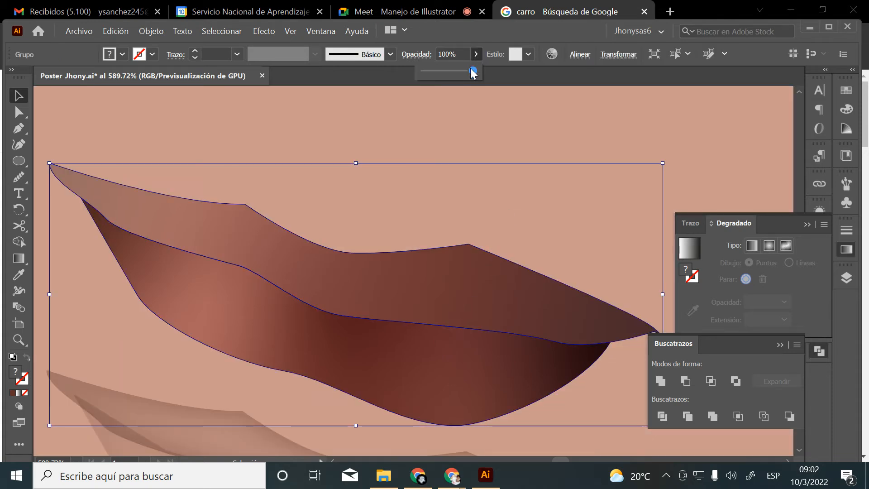
left_click_drag(472, 71, 440, 71)
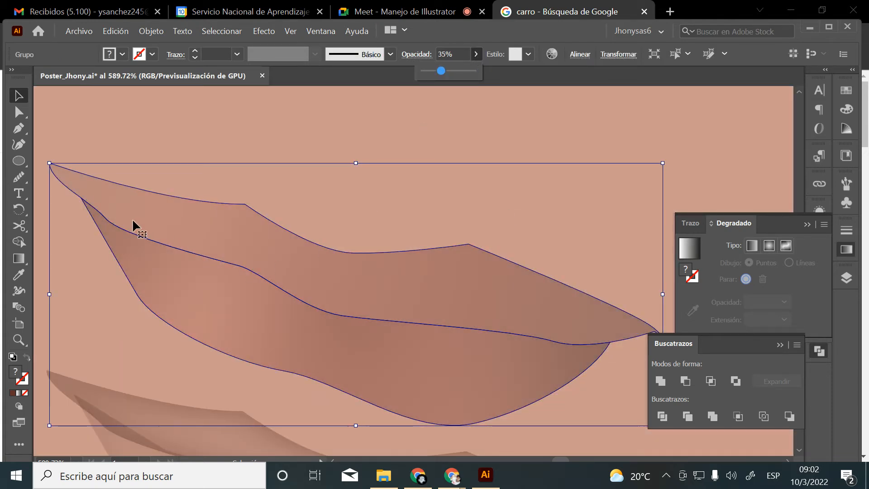
scroll(544, 274, "down", 1)
scroll(634, 217, "down", 1)
left_click(733, 155)
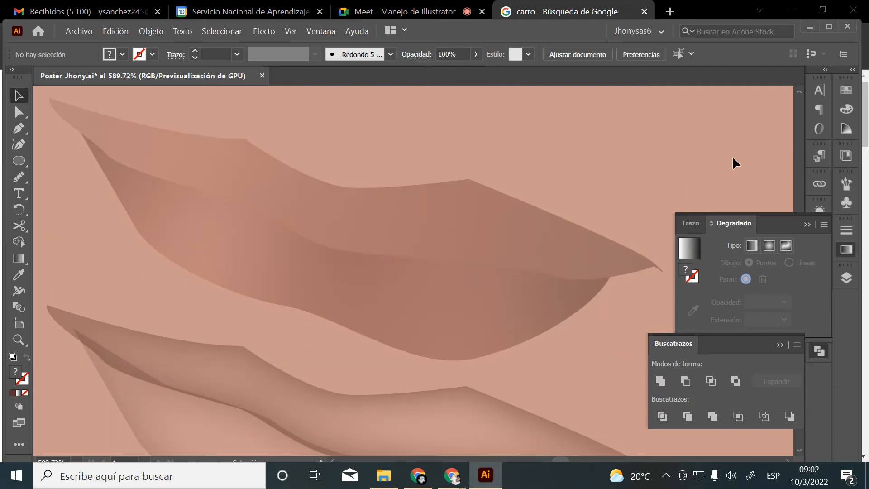
Select both shaded lip copies below the coloured lips and trim their overlap with the Cortar pathfinder operation
scroll(586, 194, "down", 2)
left_click(404, 382)
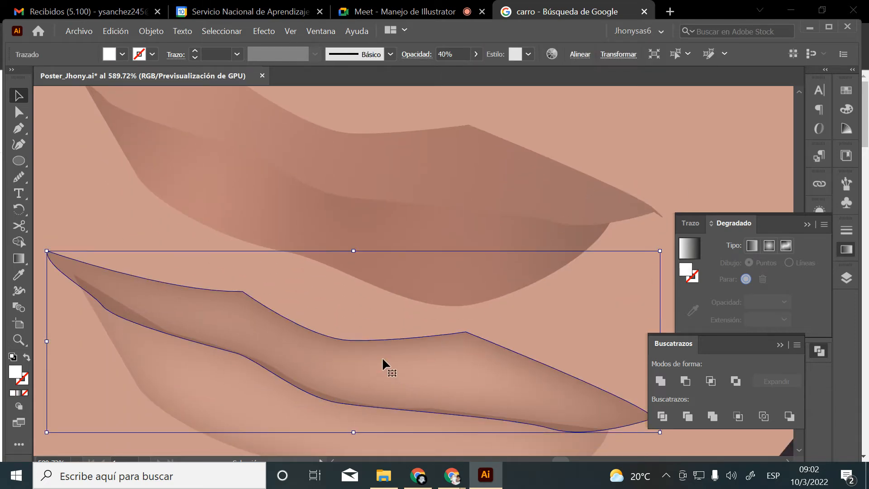
scroll(383, 362, "down", 2)
left_click(416, 411, "shift")
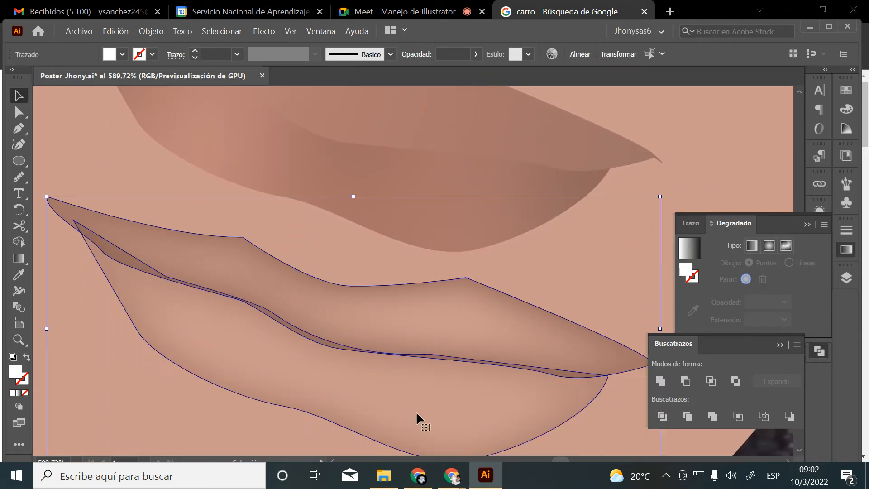
left_click(688, 417)
Move the shaded lip group straight up until it lies over the coloured lips
scroll(494, 378, "up", 2)
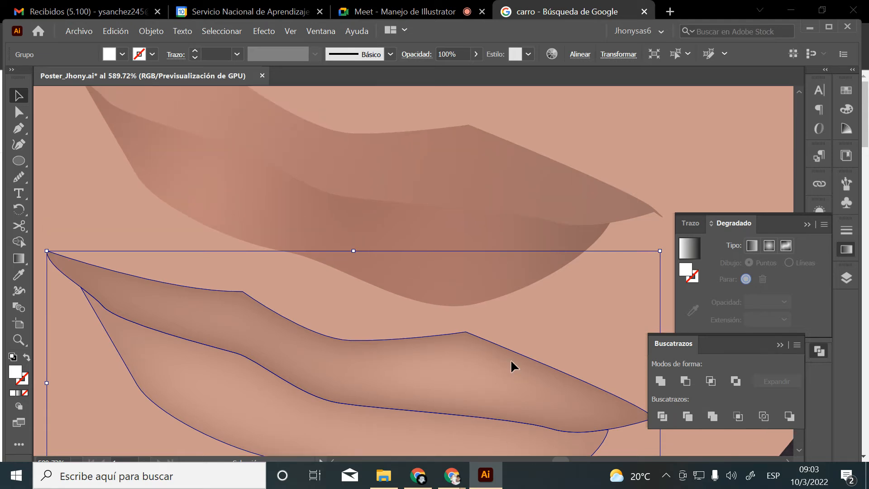
key("shift+Up")
key("shift+Up")
key("shift+Up")
key("shift+Up")
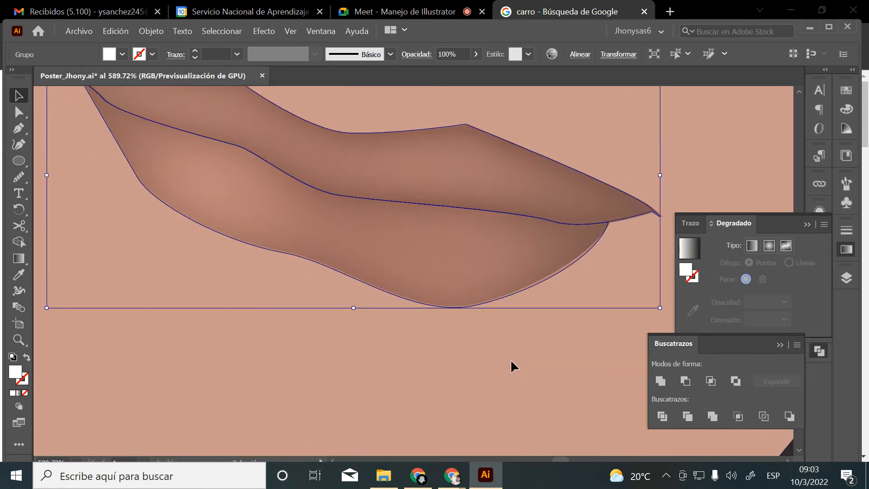
left_click(542, 334)
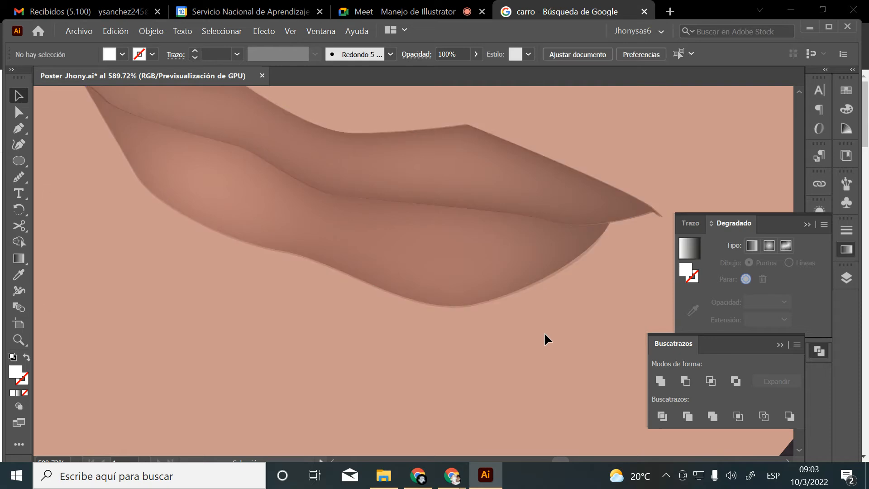
Check how the combined lips look on the whole face
key("z")
left_click(502, 248, "alt")
left_click(455, 269, "alt")
left_click(444, 273, "alt")
left_click(445, 273, "alt")
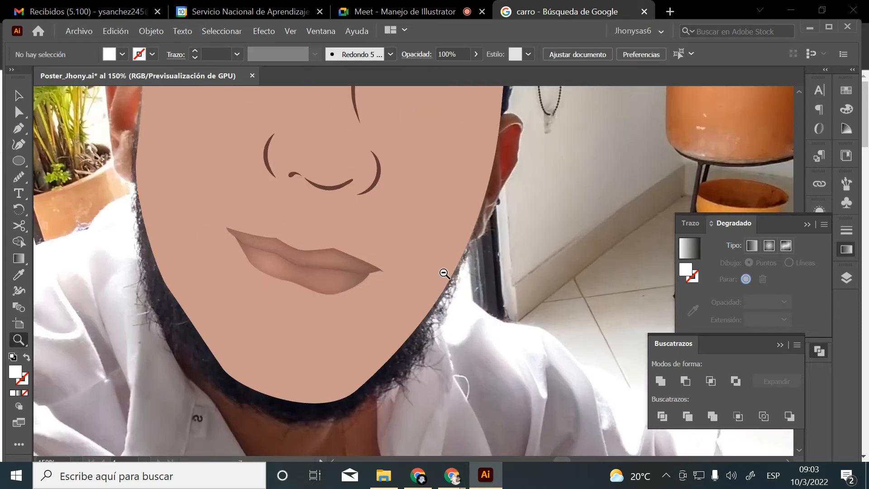
left_click(444, 273, "alt")
left_click(445, 273, "alt")
Move the anchor at the shaded upper lip's left peak to match the coloured lip's edge, keeping it a corner point
left_click_drag(334, 263, 488, 342)
key("a")
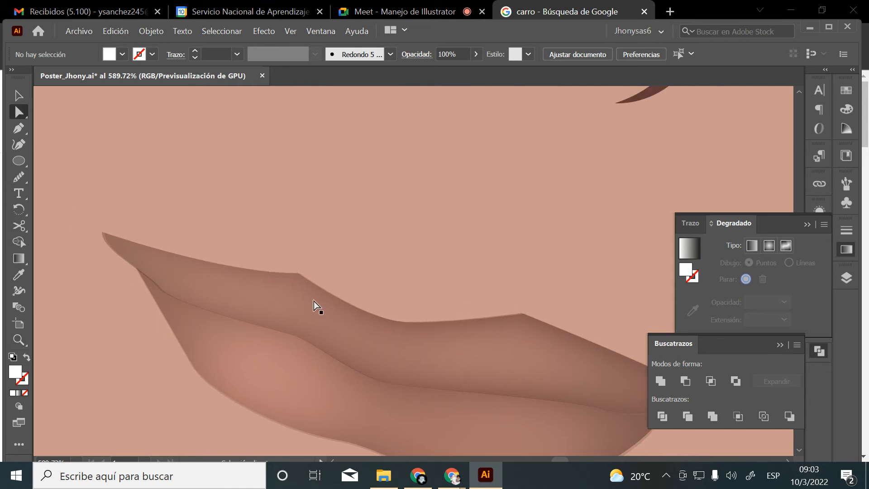
left_click_drag(303, 281, 413, 365)
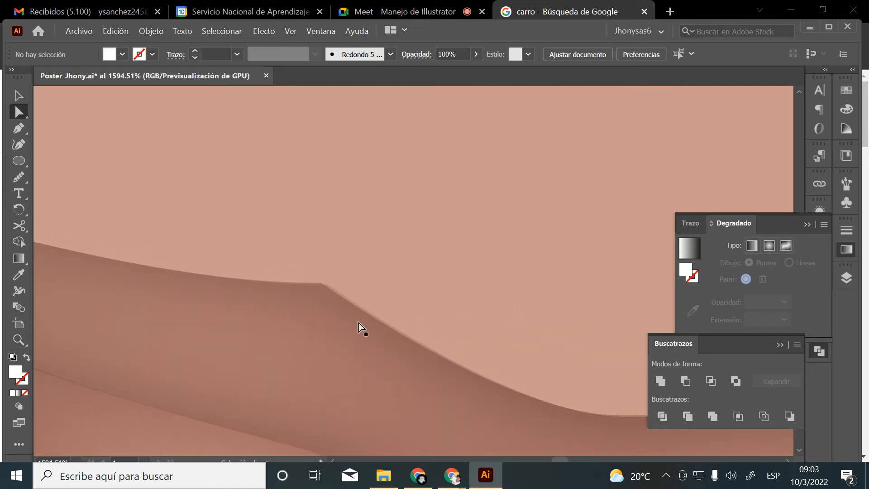
left_click(329, 303)
left_click_drag(319, 286, 325, 286)
left_click(165, 54)
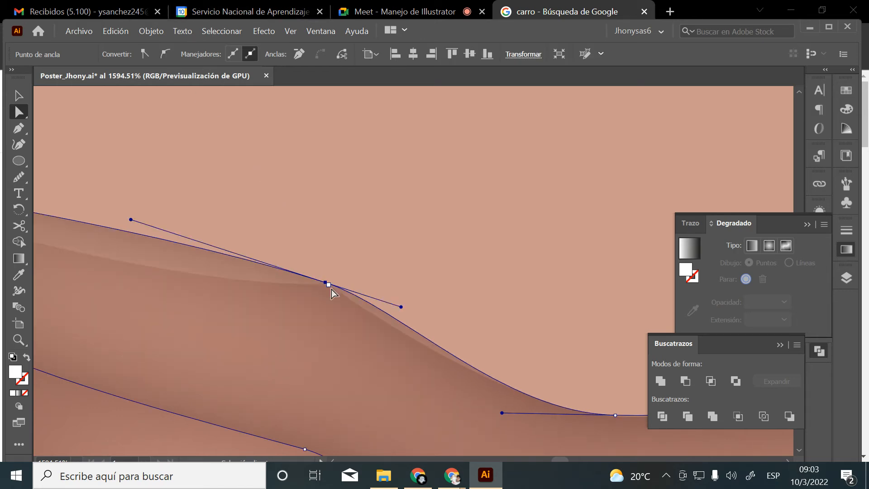
key("ctrl+z")
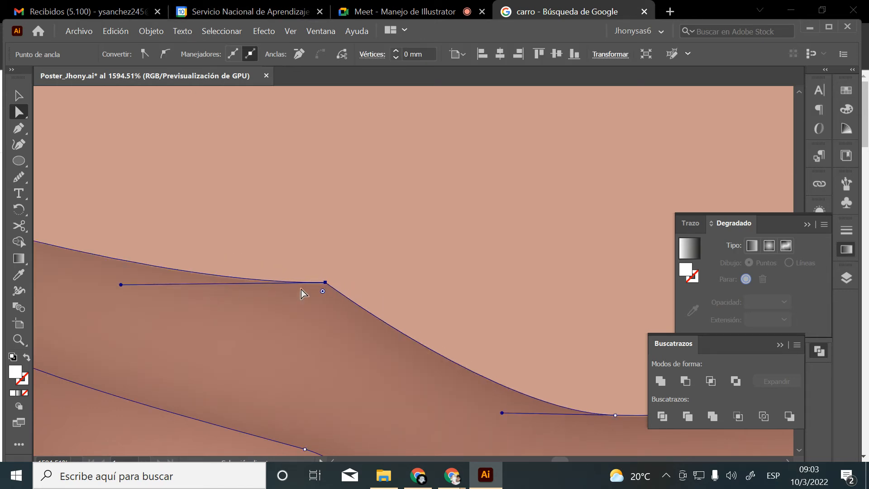
Soften the shaded upper lip's left and right peaks with the Smooth tool so both points become rounded
key("ctrl+minus")
key("ctrl+minus")
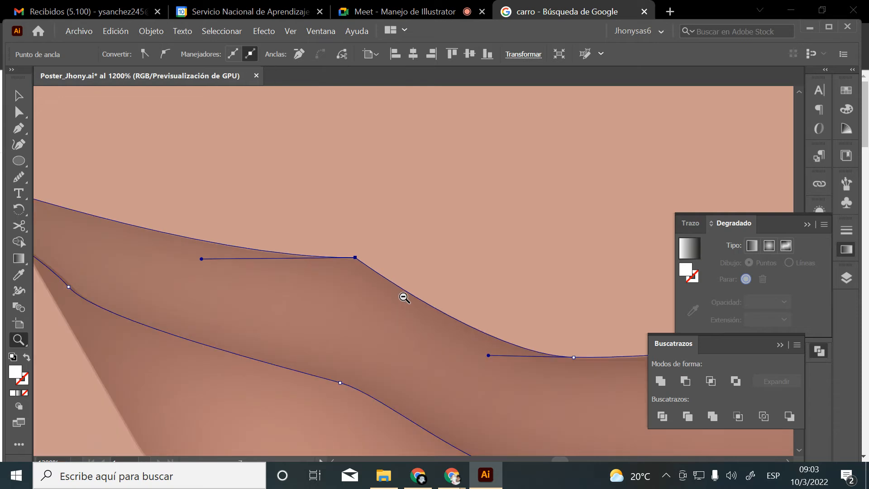
left_click(17, 177)
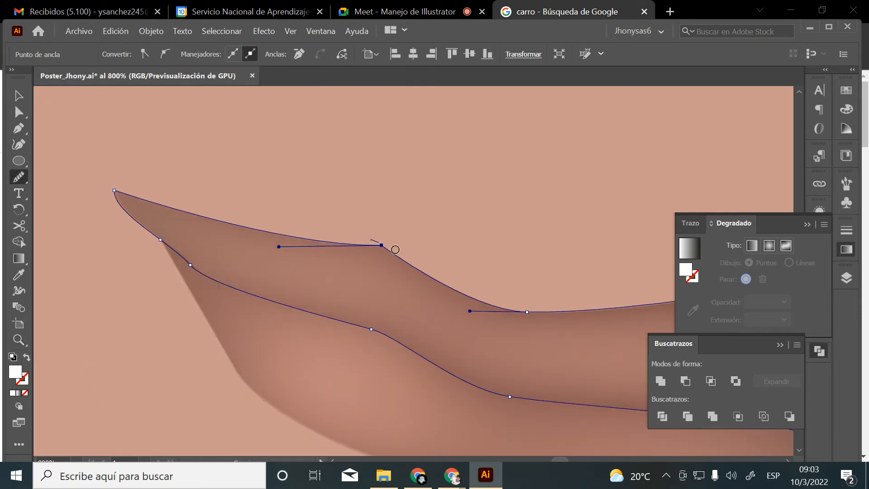
left_click_drag(383, 251, 359, 244)
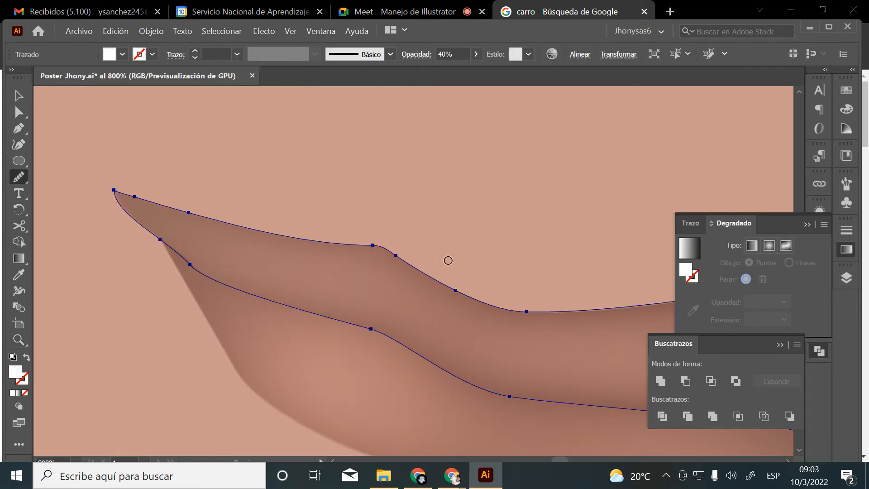
left_click_drag(548, 270, 308, 268)
mouse_move(438, 297)
left_mouse_down()
mouse_move(482, 302)
mouse_move(468, 311)
left_mouse_up()
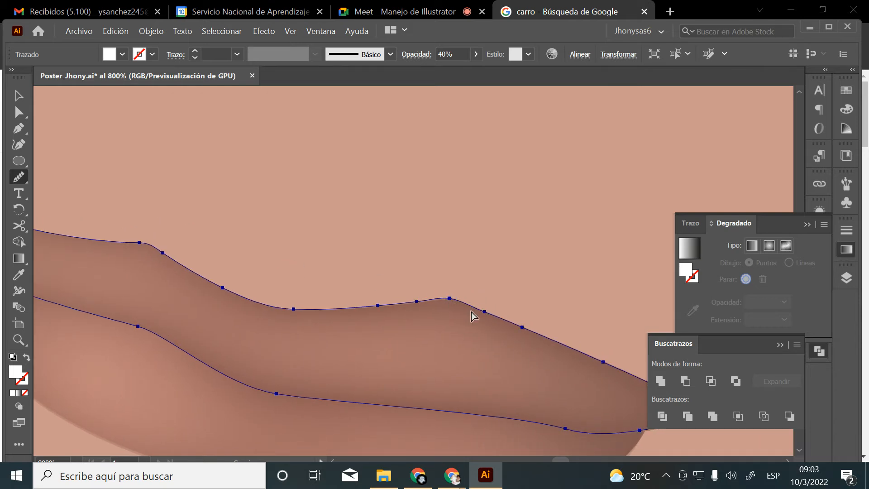
left_click(503, 267, "ctrl")
Check the smoothed lips on the full poster and save the document
key("z")
left_click(503, 291, "alt")
left_click(502, 291, "alt")
left_click(503, 291, "alt")
left_click(452, 292, "alt")
left_click(452, 292, "alt")
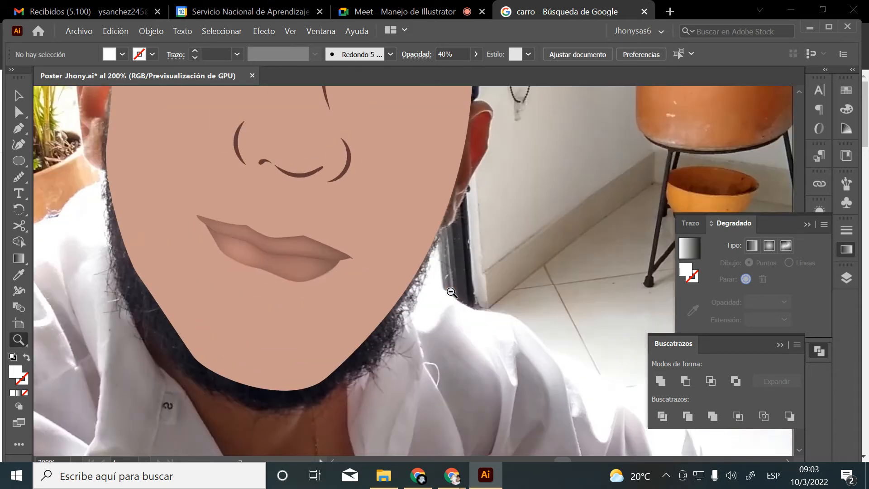
left_click(452, 293, "alt")
left_click(452, 293, "alt")
left_click(451, 291, "alt")
left_click(450, 291, "alt")
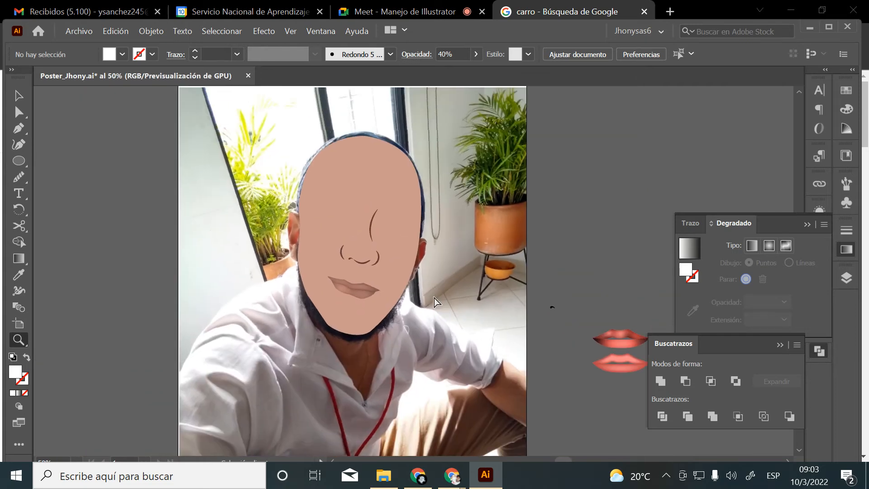
key("ctrl+s")
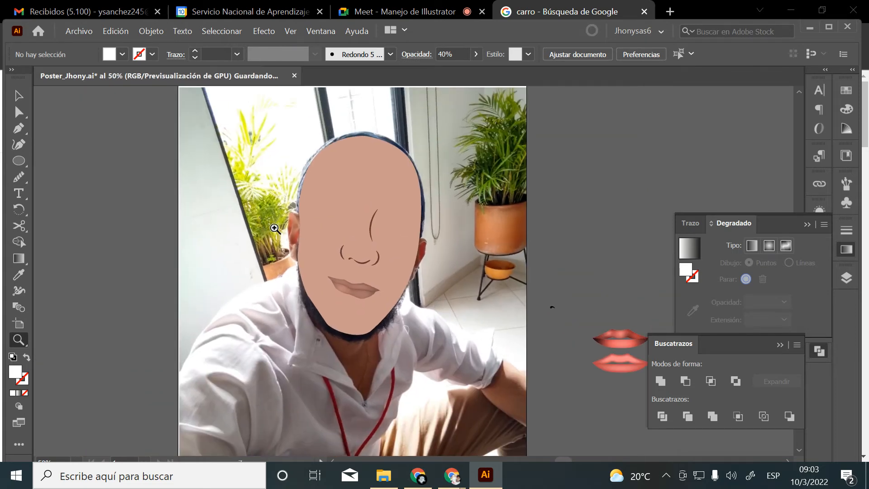
Compare the red sample lips beside the poster with the shaded lips on the face
left_click_drag(600, 328, 679, 416)
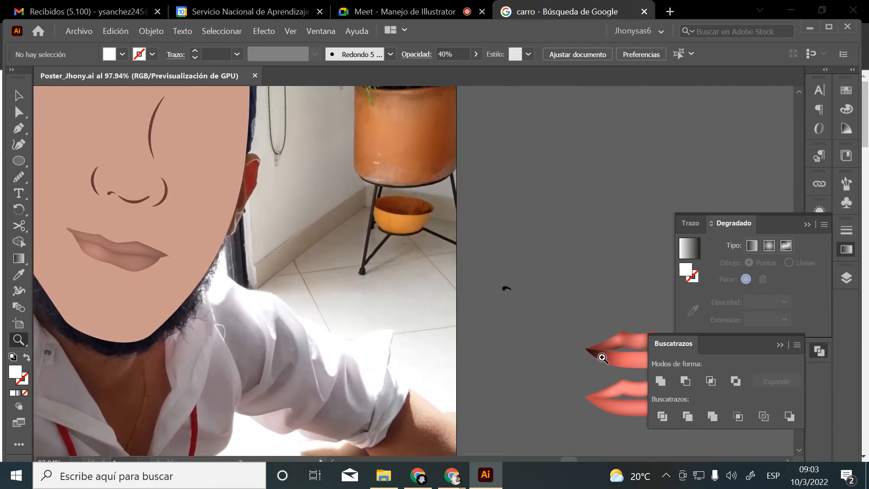
scroll(601, 357, "down", 2)
left_click_drag(588, 316, 414, 295)
left_click_drag(448, 267, 477, 304)
left_click_drag(405, 293, 722, 300)
left_click_drag(221, 245, 327, 317)
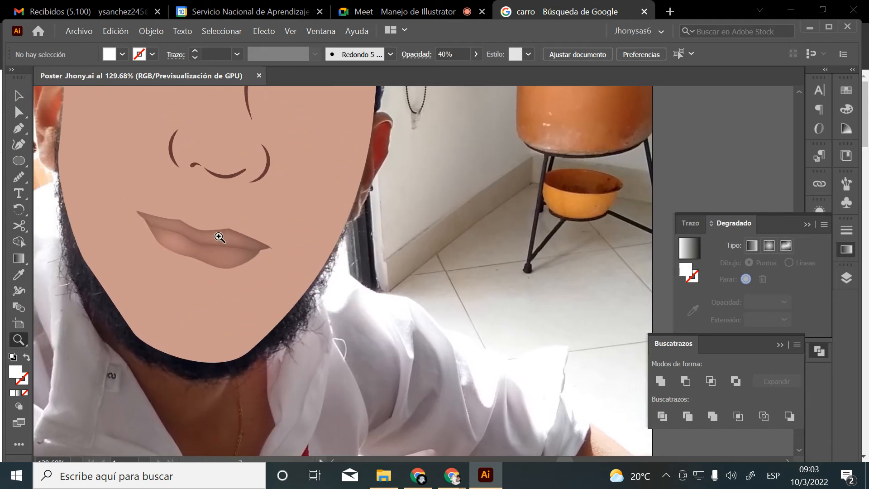
scroll(241, 241, "up", 3)
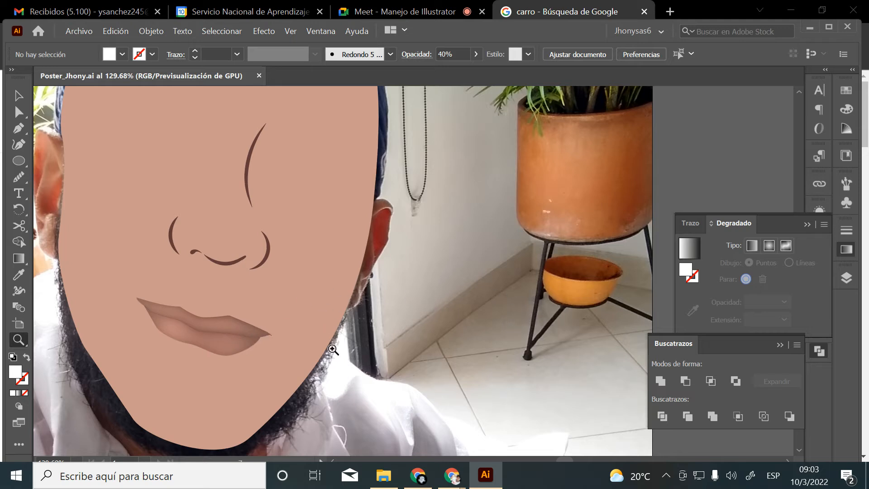
scroll(255, 339, "down", 1)
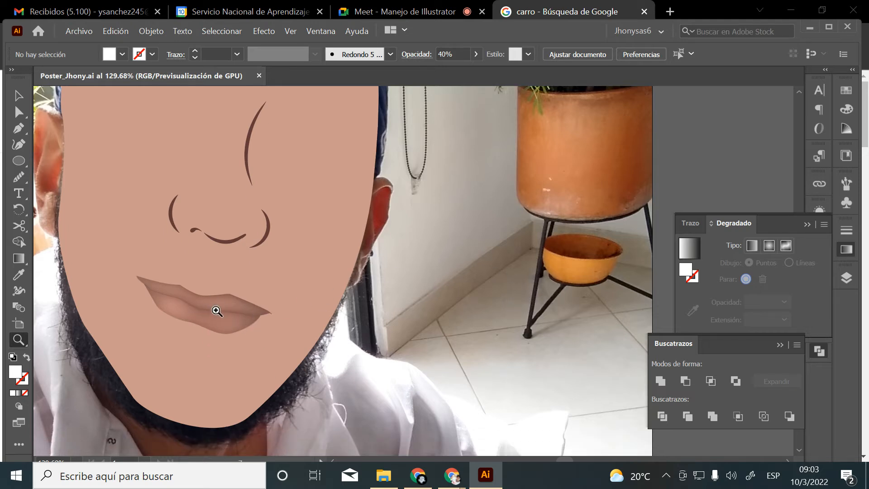
Move the lip shading group straight down, off the coloured lips on the face
left_click_drag(188, 285, 272, 277)
key("v")
left_click(263, 352)
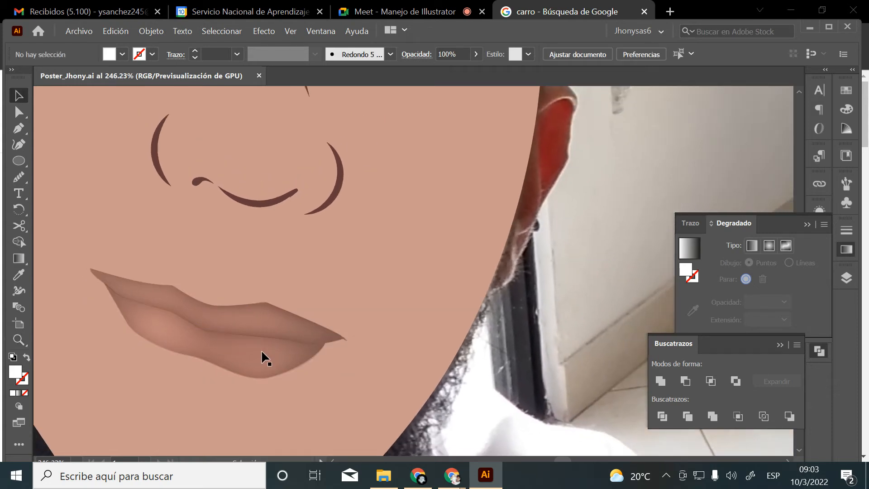
left_click(254, 360)
key("shift+Down")
key("shift+Down")
key("shift+Down")
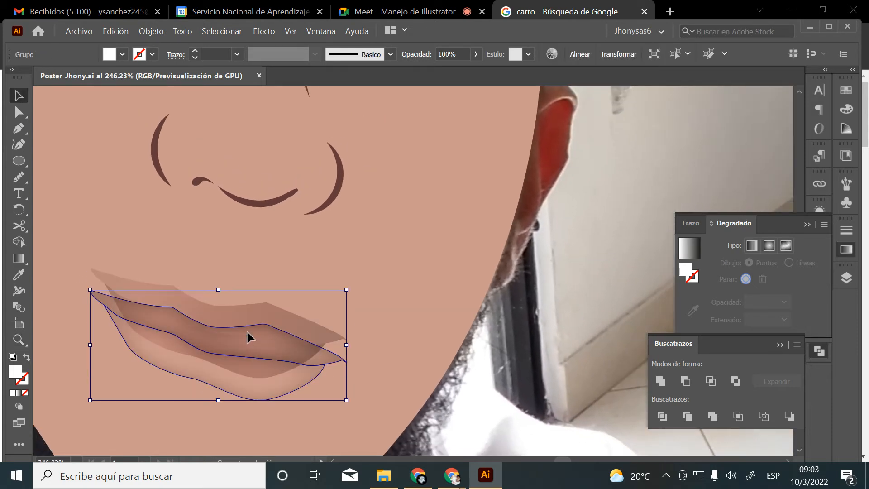
Select the coloured lip group on the face and set its opacity to 53%
left_click(246, 325)
left_click(246, 348)
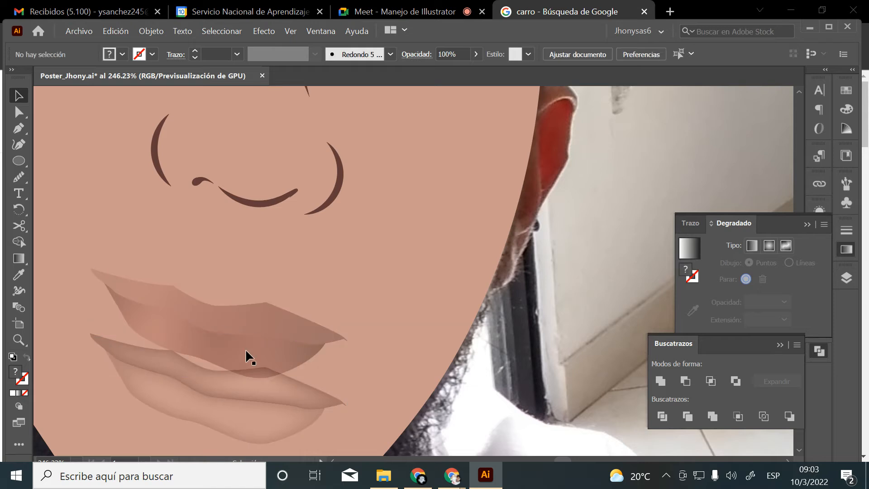
left_click(245, 348)
left_click(476, 54)
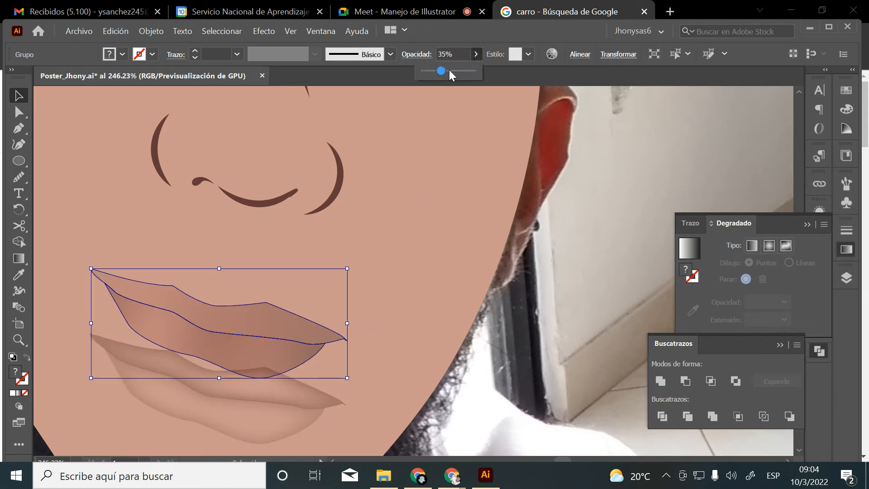
left_click_drag(442, 71, 449, 71)
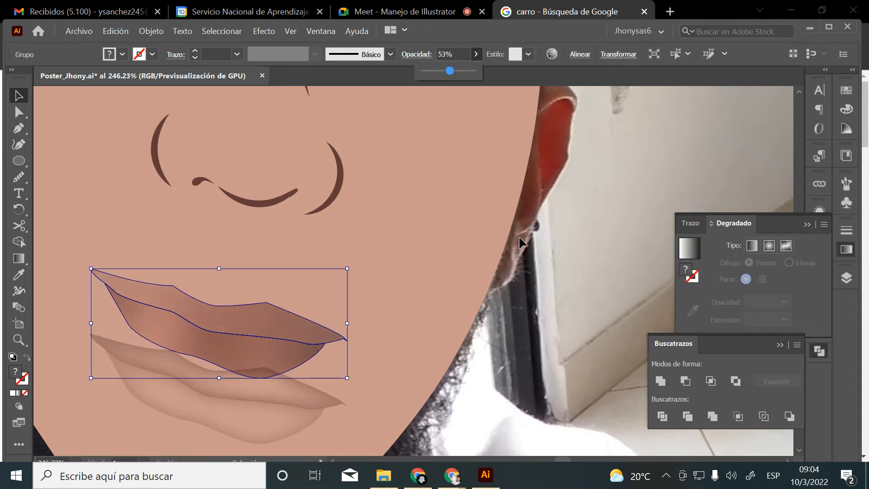
Move the lip shading group straight back up over the coloured lips and deselect it
left_click(343, 395)
left_click(244, 423)
key("shift+Up")
key("shift+Up")
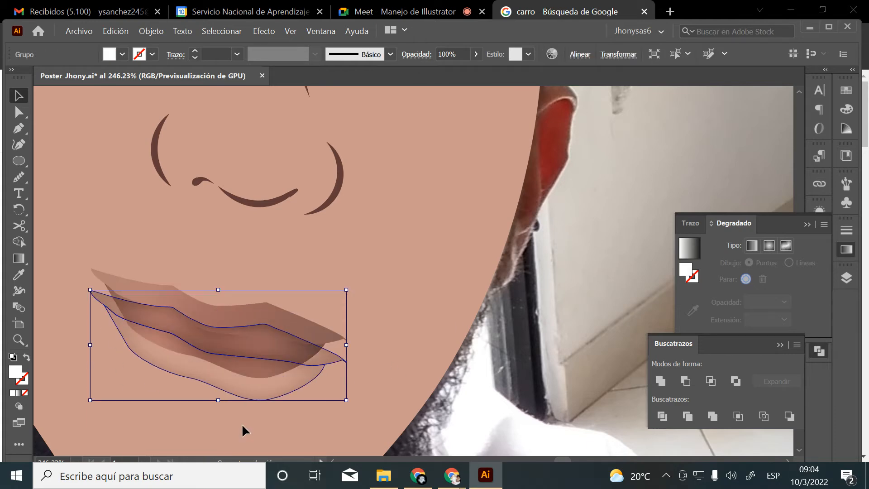
key("shift+Up")
left_click(557, 448)
Check the more opaque lips on the full poster and save the document
key("z")
left_click(491, 229, "alt")
left_click(481, 219, "alt")
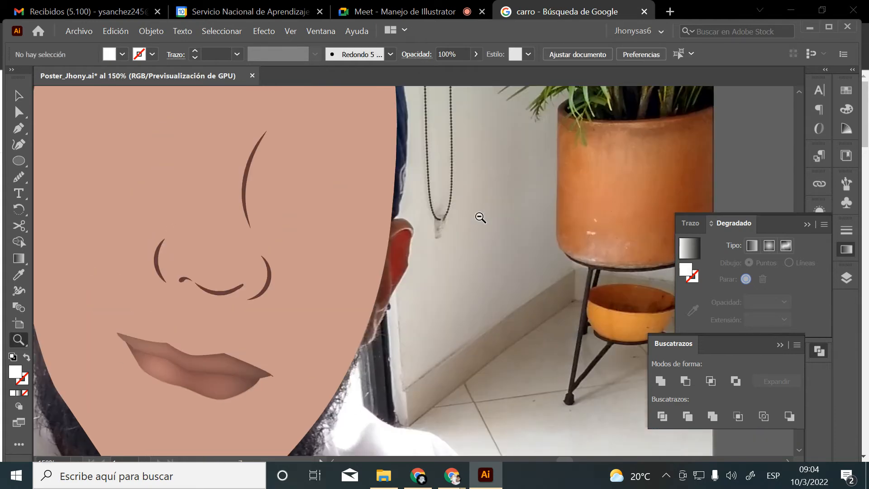
left_click(442, 299, "alt")
left_click(435, 289, "alt")
left_click(434, 288, "alt")
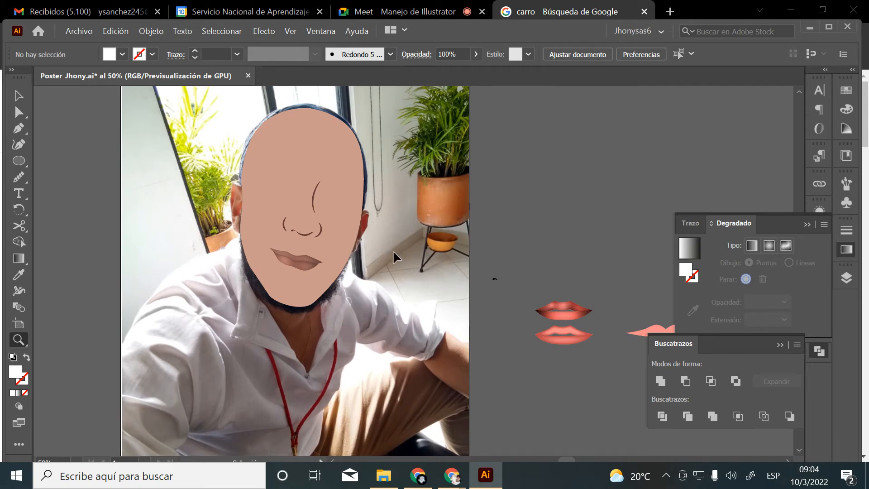
key("ctrl+s")
Draw a curved highlight line below the left peak of the lower red sample's upper lip, with a white stroke and no fill
left_click_drag(560, 311, 620, 365)
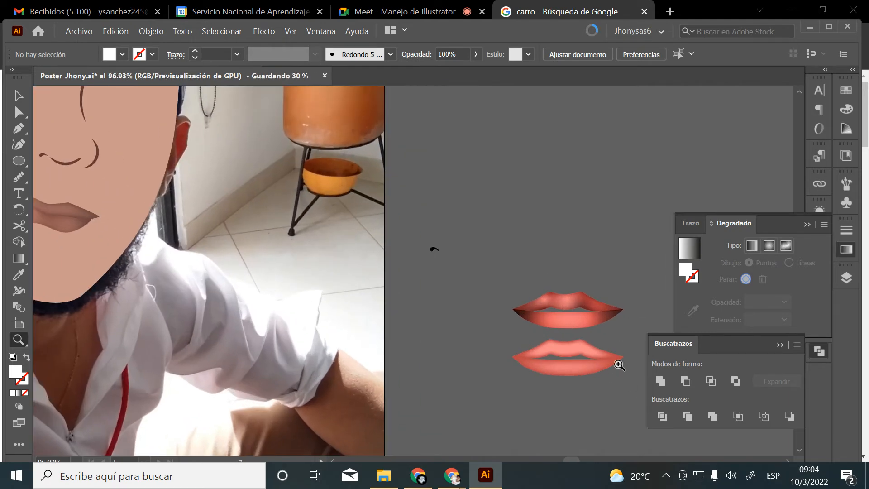
left_click_drag(604, 317, 478, 266)
left_click_drag(438, 287, 600, 385)
left_click_drag(472, 349, 446, 333)
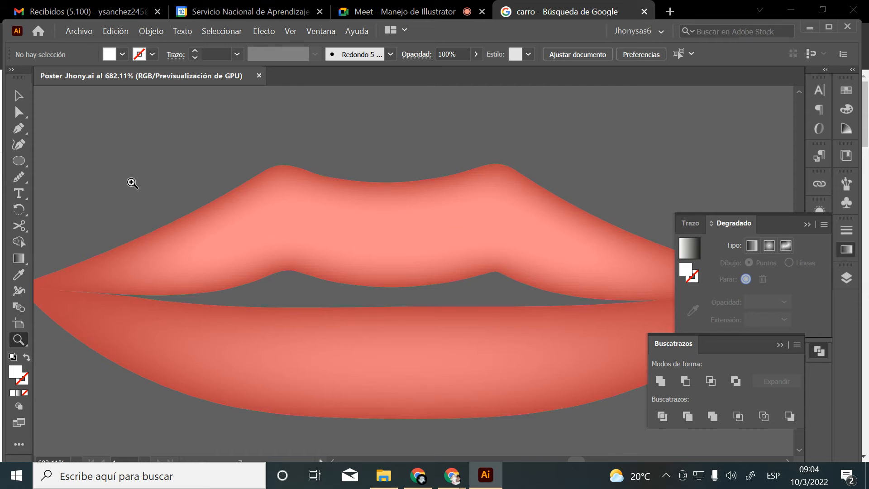
left_click(18, 128)
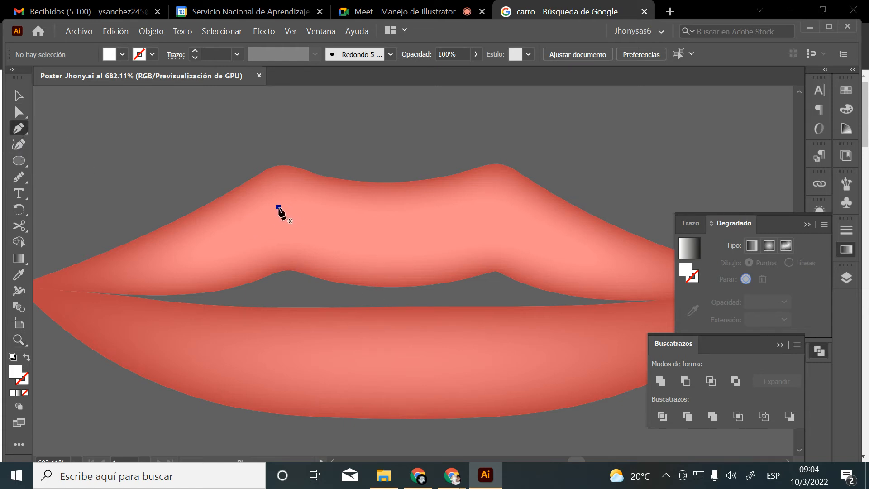
left_click(278, 207)
left_click_drag(308, 275, 338, 309)
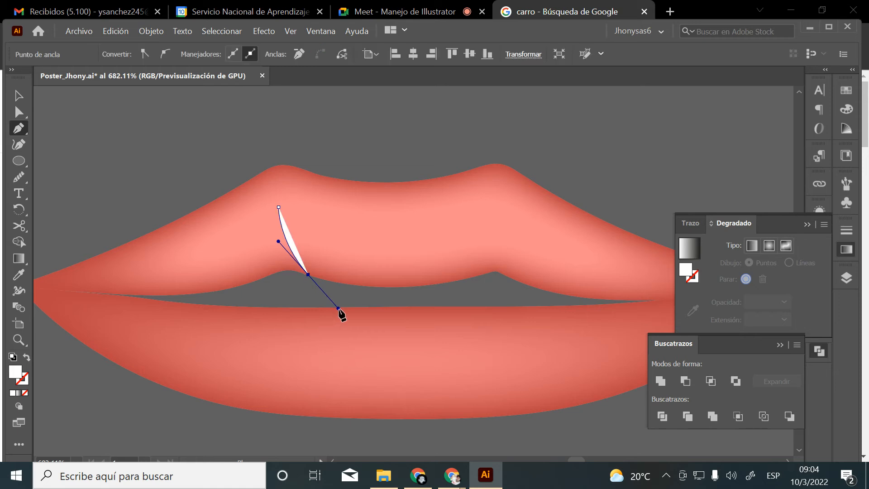
left_click(27, 358)
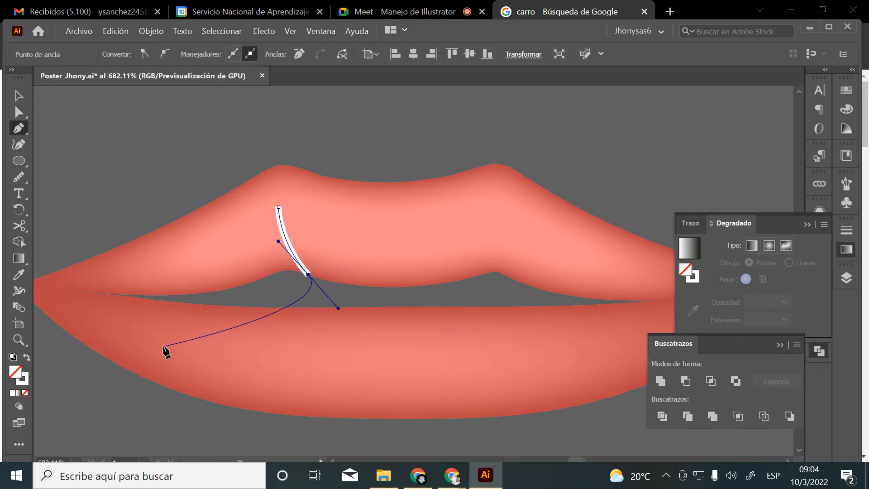
key("Escape")
Draw six more short curved white lines along the upper lip's lower edge, from the left peak across the centre to the right peak
left_click(318, 238)
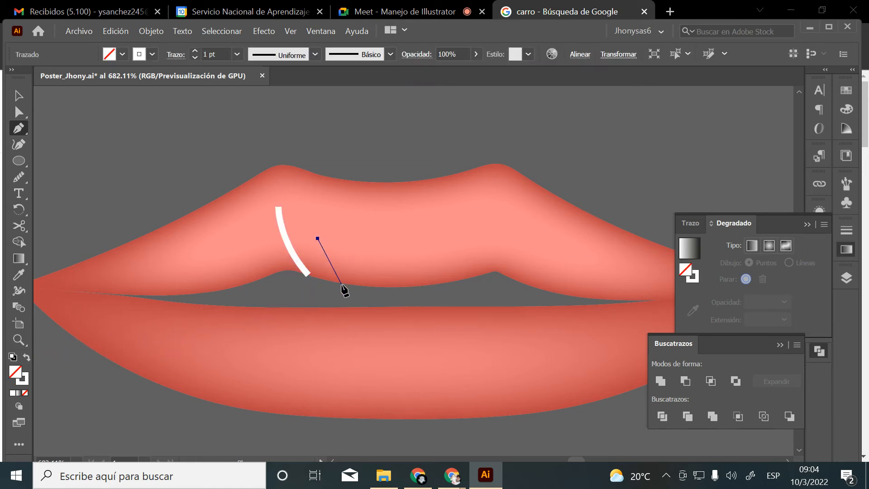
left_click_drag(341, 285, 366, 304)
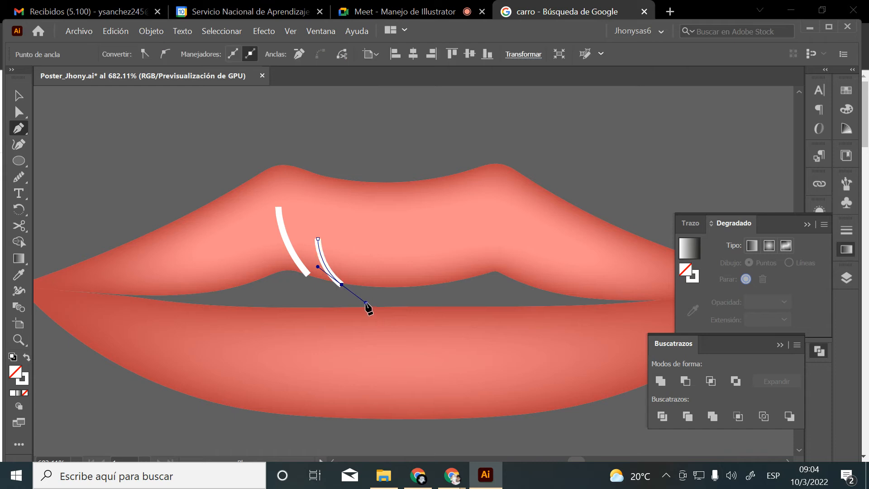
key("Escape")
left_click(360, 245)
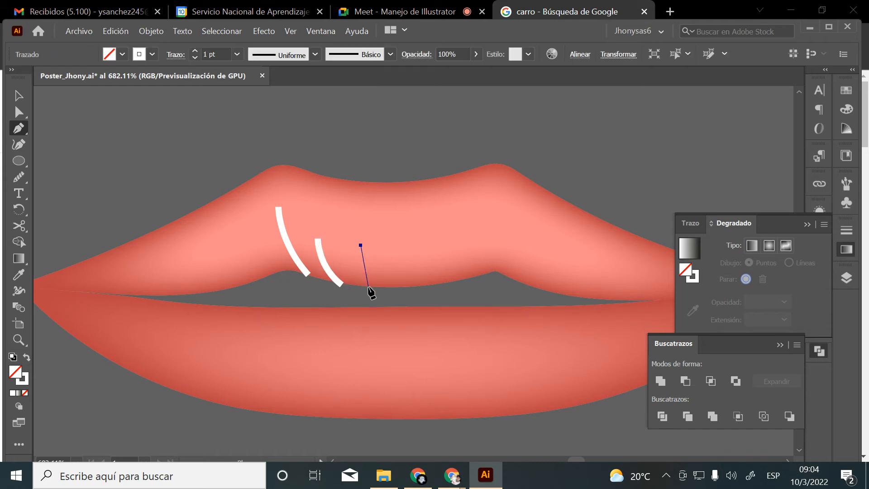
mouse_move(371, 287)
left_mouse_down()
mouse_move(393, 306)
mouse_move(414, 292)
mouse_move(428, 304)
left_mouse_up()
left_click(393, 261)
key("Escape")
left_click(419, 261)
key("Escape")
left_click(453, 230)
key("Escape")
left_click(490, 231)
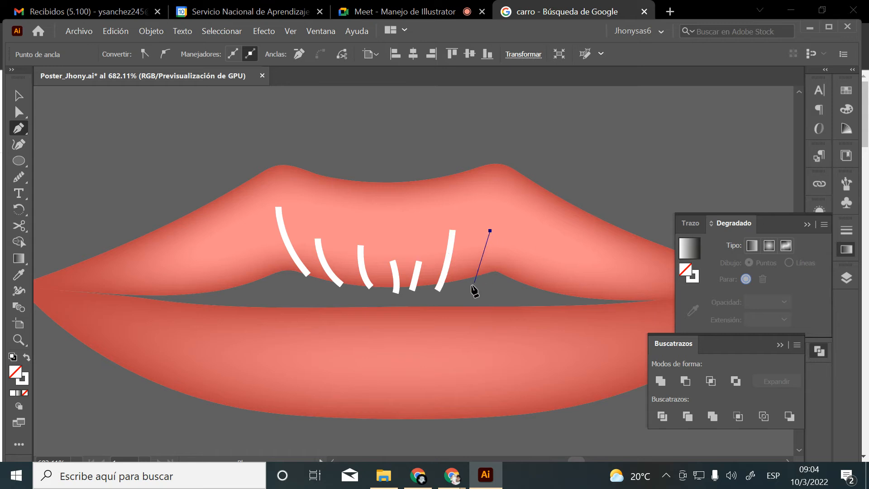
left_click_drag(466, 282, 451, 295)
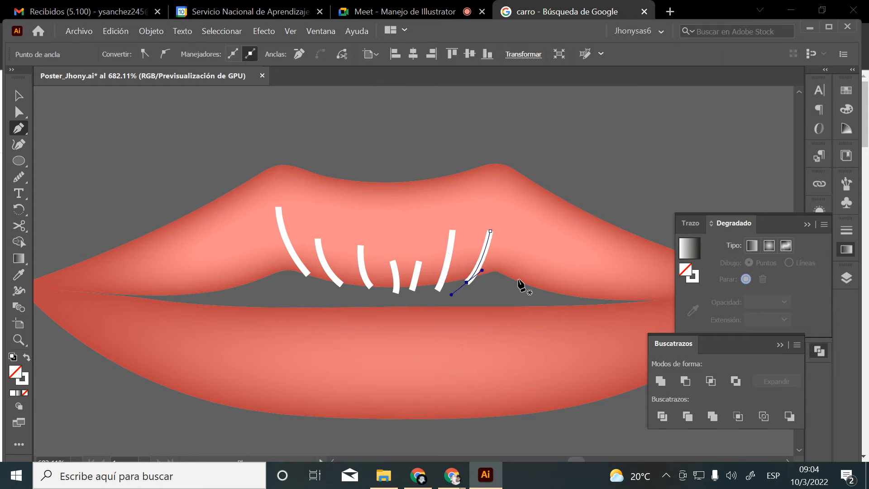
key("Escape")
Draw five short slanted white curves along the upper lip's lower edge between the right peak and the right mouth corner
left_click(535, 260)
left_click_drag(512, 283, 497, 291)
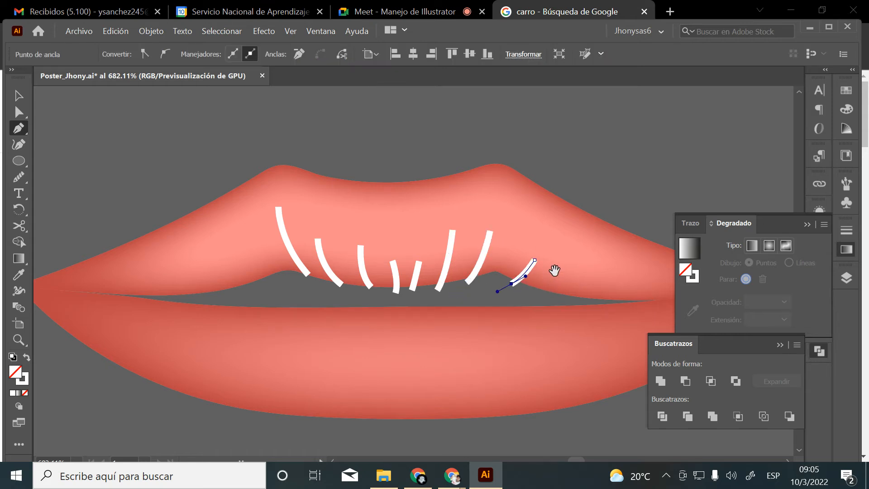
mouse_move(555, 270)
left_mouse_down()
mouse_move(487, 264)
mouse_move(462, 293)
mouse_move(472, 278)
mouse_move(499, 296)
mouse_move(543, 297)
mouse_move(533, 297)
left_mouse_up()
key("Escape")
left_click(505, 269)
key("Escape")
left_click(498, 247)
key("Escape")
left_click(544, 274)
key("Escape")
left_click(582, 273)
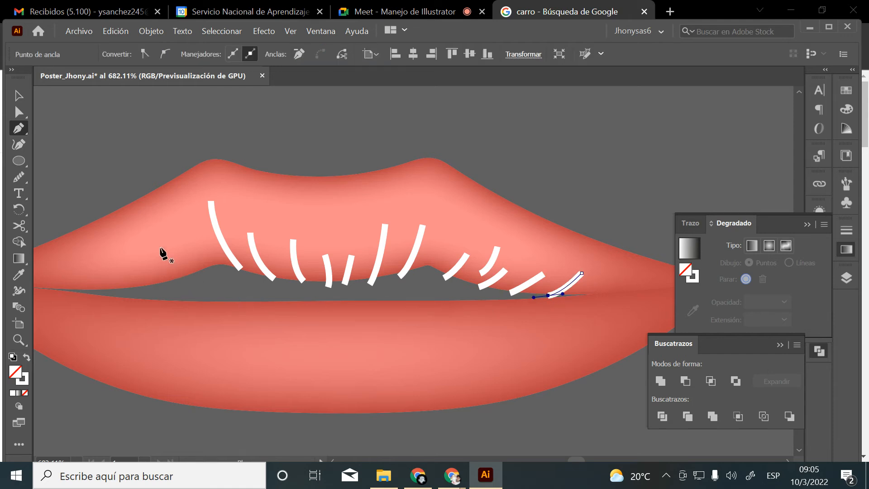
key("Escape")
Draw five short white curves along the upper lip's lower edge between the left peak and the left mouth corner
left_click(164, 233)
mouse_move(204, 278)
left_mouse_down()
mouse_move(229, 295)
mouse_move(234, 286)
left_mouse_up()
key("Escape")
left_click(200, 249)
key("ctrl+z")
key("Escape")
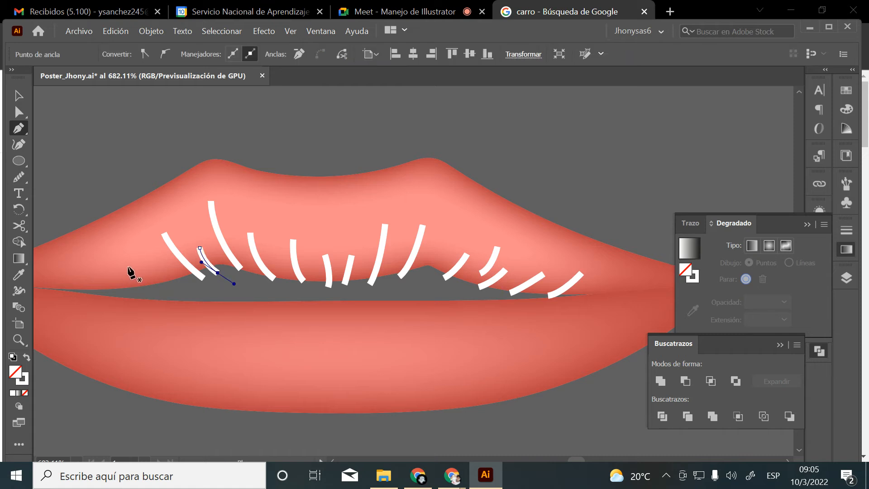
left_click(129, 265)
mouse_move(158, 288)
left_mouse_down()
mouse_move(180, 300)
mouse_move(185, 291)
mouse_move(147, 300)
left_mouse_up()
key("Escape")
left_click(163, 274)
key("Escape")
left_click(95, 274)
Select all the white lines on the upper lip, leaving the lip shape out, and apply the tapered elliptical width profile to their strokes
key("v")
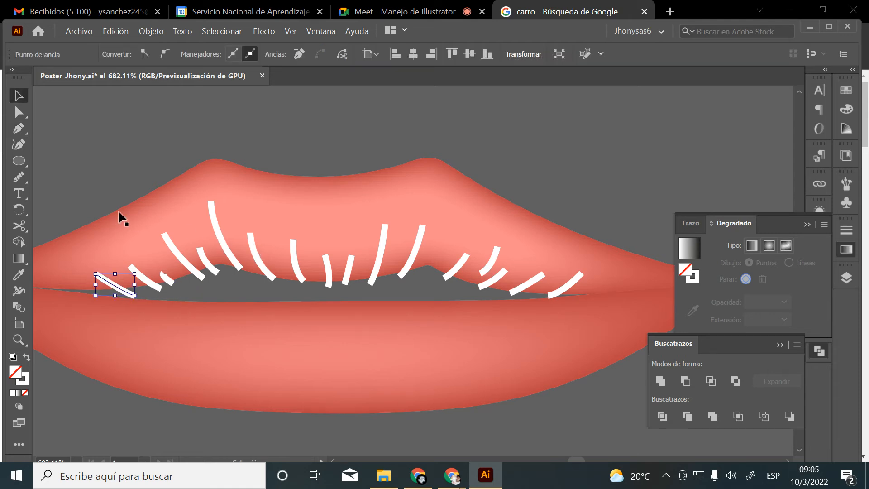
left_click_drag(475, 289, 579, 286)
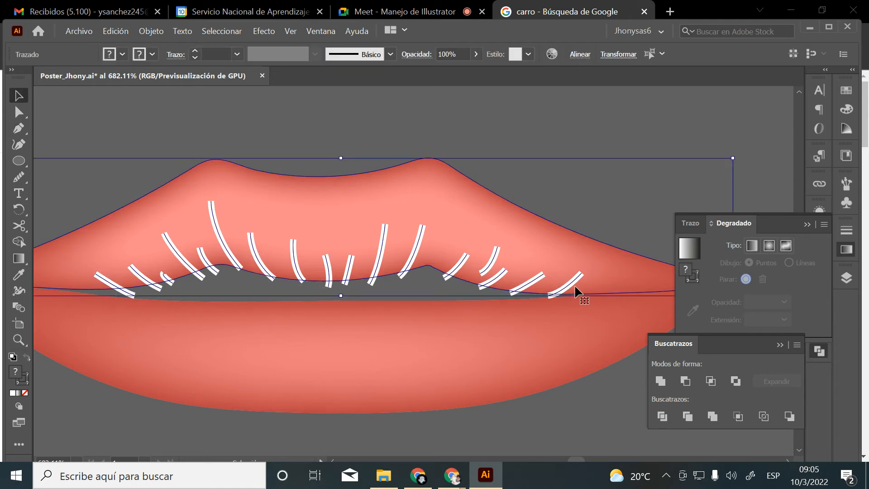
left_click(493, 233, "shift")
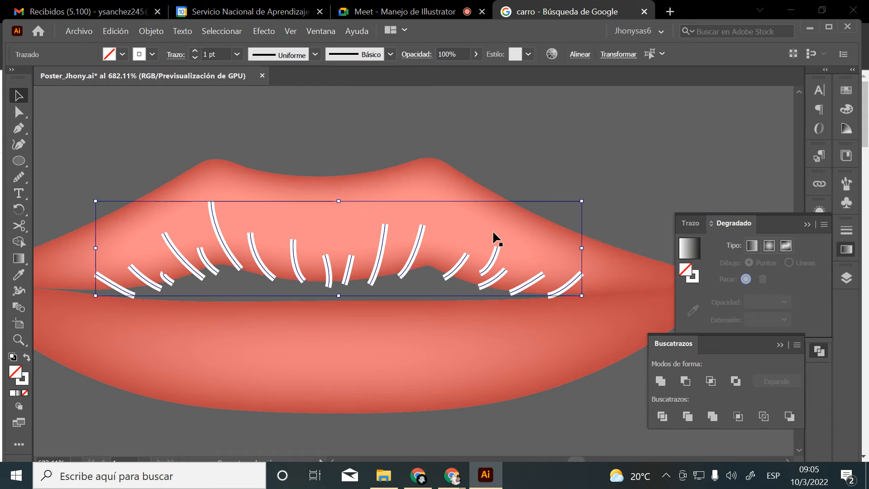
left_click(281, 54)
left_click(281, 99)
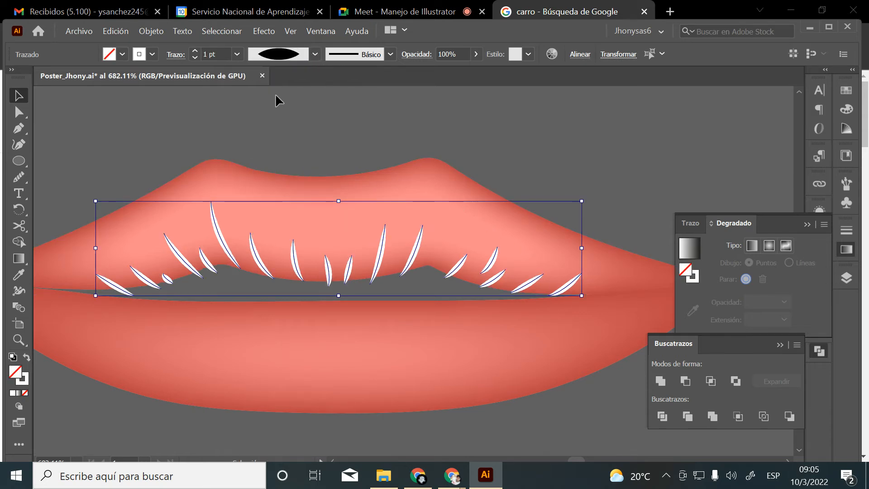
Set the stroke colour of the selected tapered lines to dark maroon, 420701
double_click(22, 378)
mouse_move(357, 231)
left_mouse_down()
mouse_move(344, 277)
mouse_move(348, 294)
mouse_move(355, 238)
mouse_move(355, 280)
mouse_move(364, 286)
left_mouse_up()
left_click(508, 161)
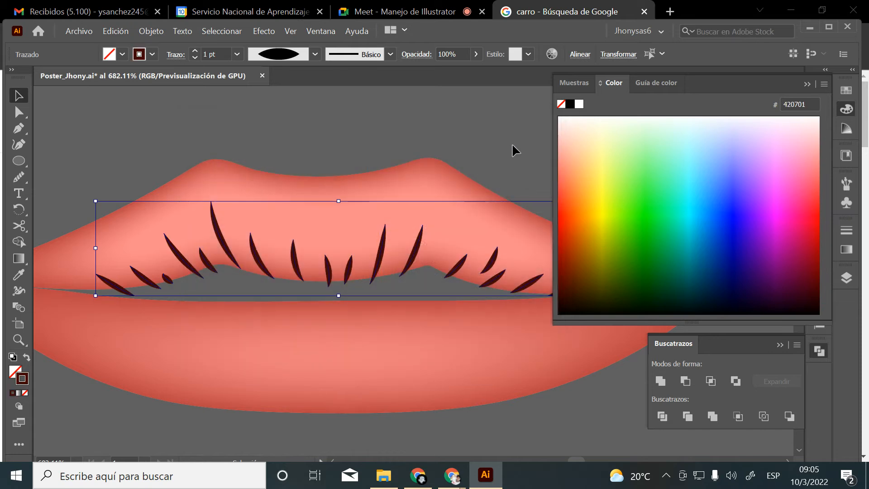
left_click(808, 85)
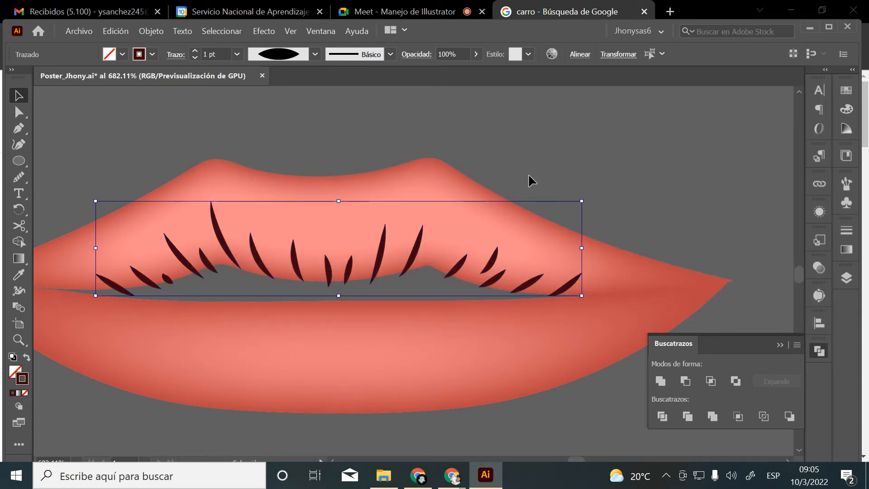
Lower the opacity of the maroon lines to 13% and deselect them
left_click(476, 54)
left_click_drag(473, 71, 434, 72)
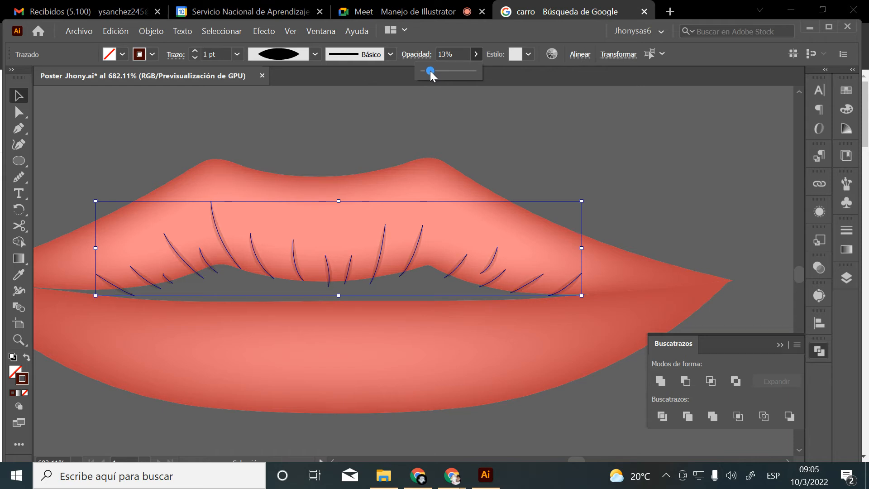
left_click(466, 115)
left_click(465, 113)
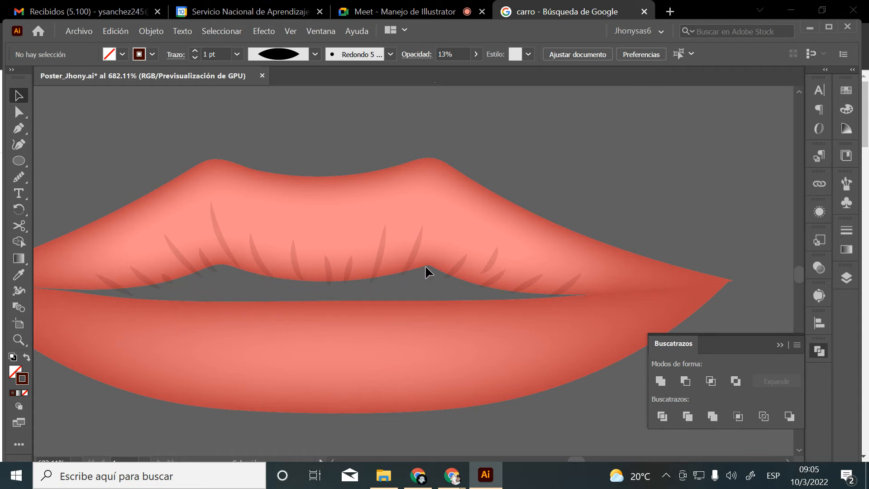
Bring the pasted copy of the upper lip shape to the front, above the crease lines
left_click(271, 222)
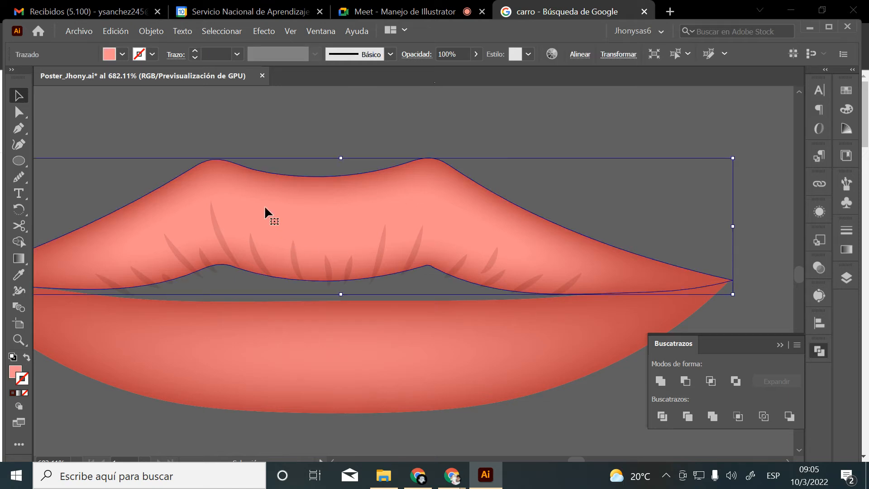
key("a")
key("v")
right_click(265, 209)
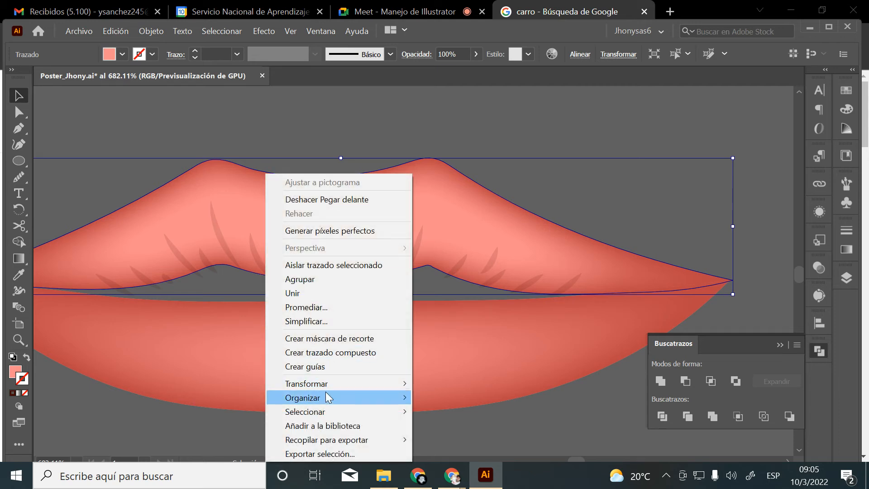
mouse_move(330, 396)
left_click(445, 398)
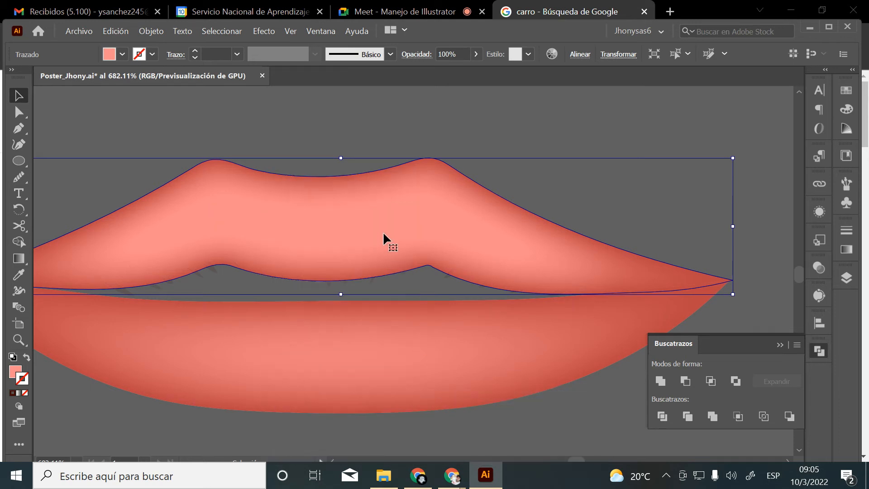
Cut the front copy of the upper lip to the clipboard so the crease lines can be selected
left_click(201, 276, "shift")
left_click(213, 276, "shift")
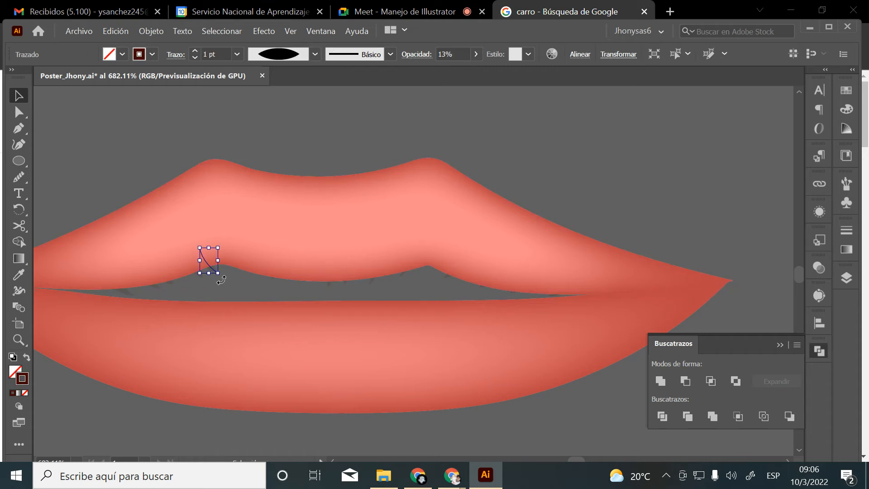
left_click(129, 296)
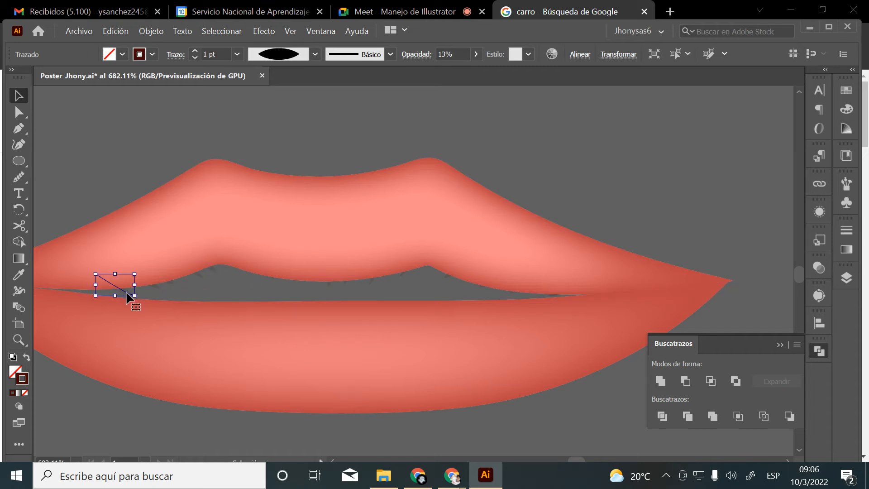
left_click(256, 229)
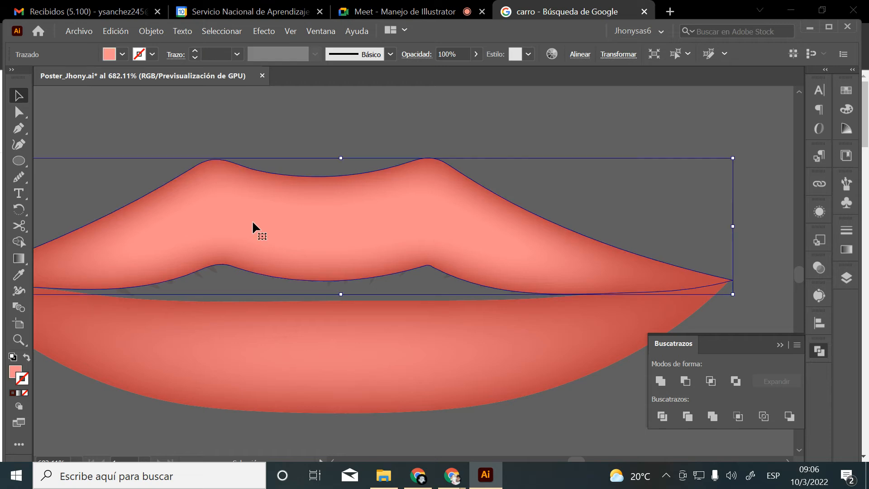
key("ctrl+x")
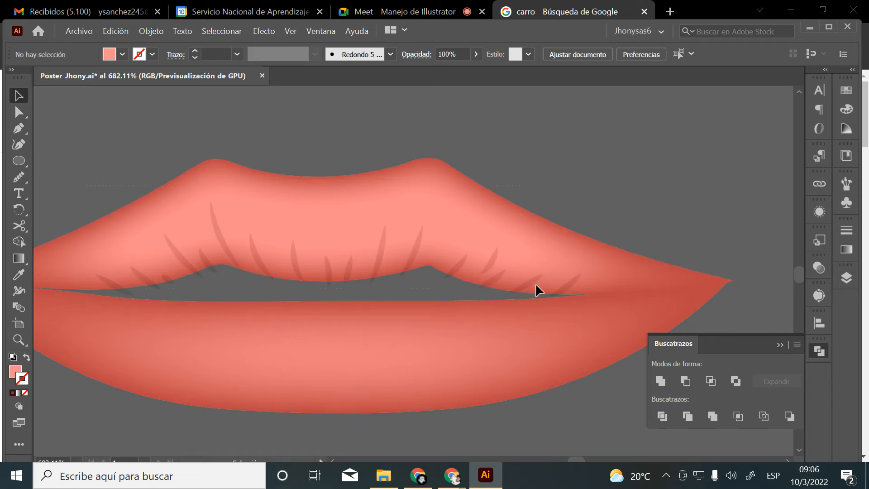
Select all the crease lines on the upper lip, group them and deselect the group
left_click(577, 294)
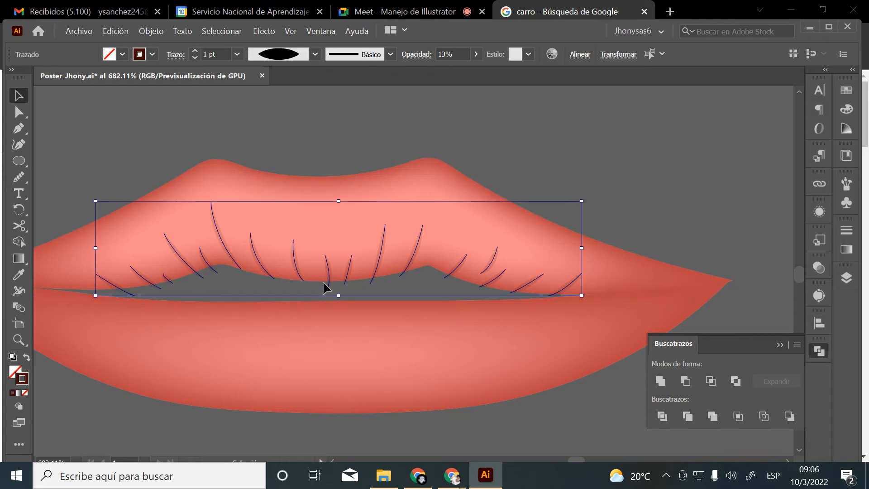
key("ctrl+g")
left_click(246, 282)
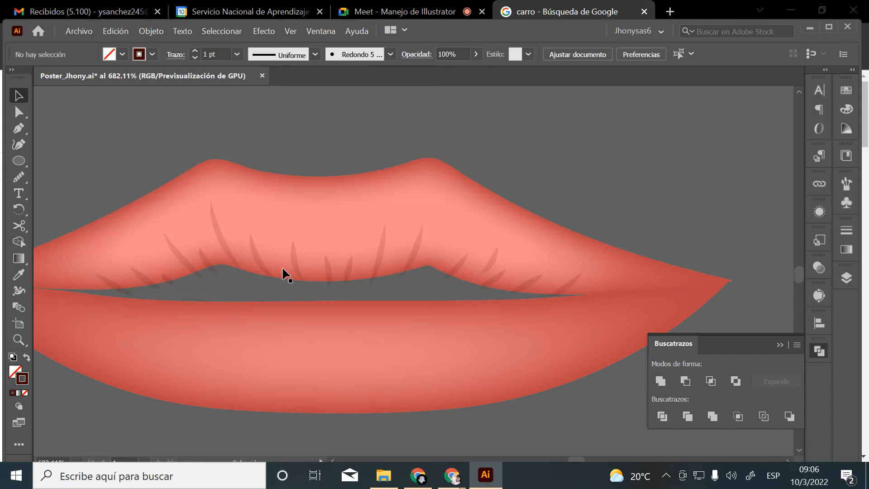
left_click(296, 271)
left_click(284, 142)
Paste the upper lip copy in front and use it as a clipping mask for the grouped crease lines
key("ctrl+f")
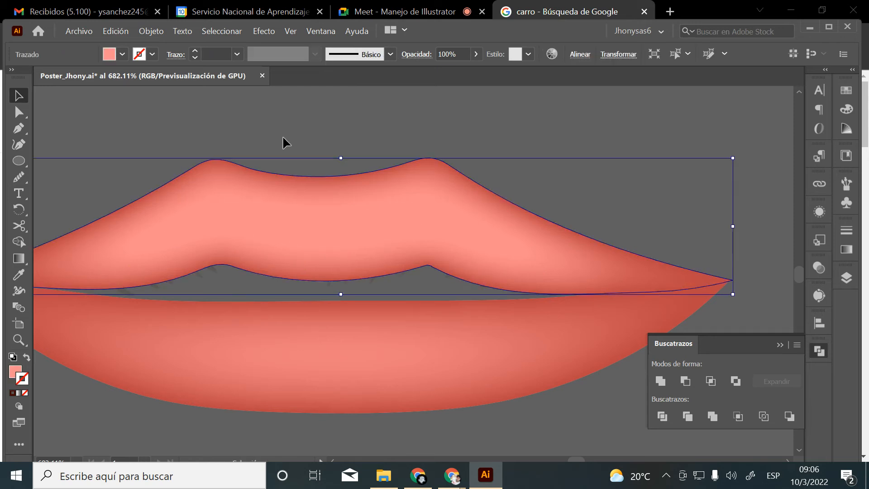
left_click(202, 283, "shift")
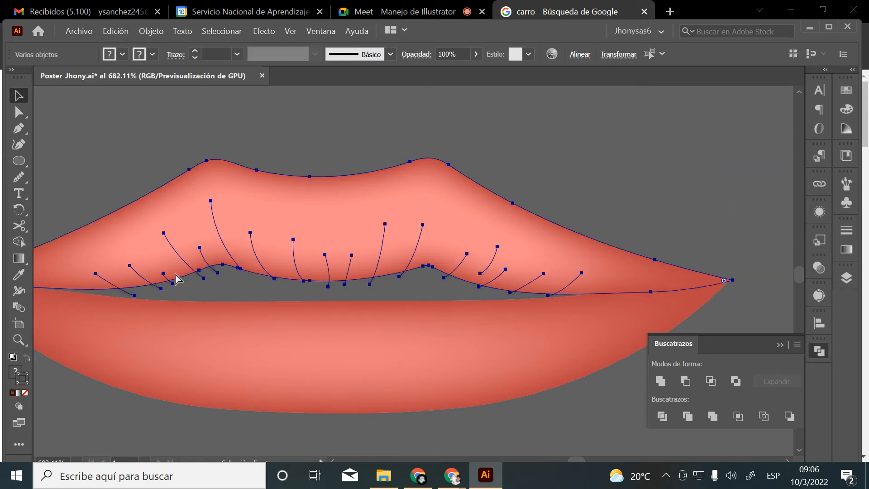
key("ctrl+7")
left_click(613, 166)
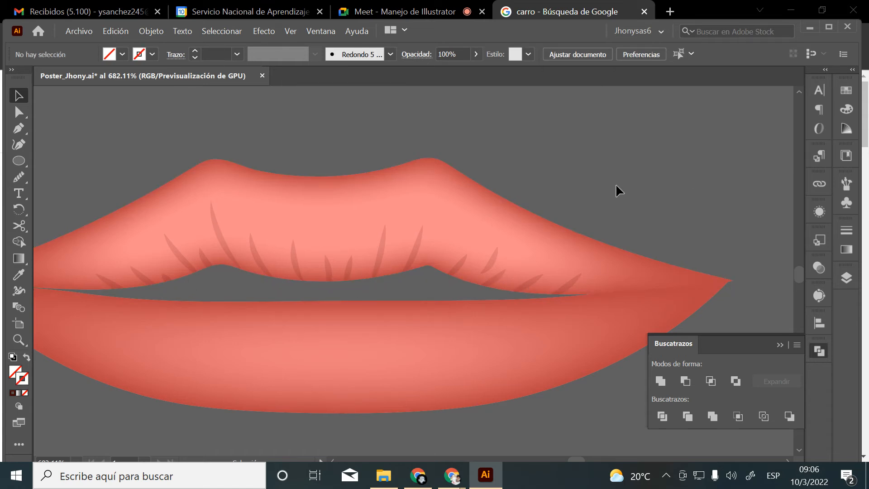
Draw a short slanted curve with the Pen tool from the lower lip's upper edge down towards the left mouth corner
key("z")
left_click(460, 301, "alt")
left_click(458, 300, "alt")
left_click(458, 301, "alt")
left_click(454, 298, "alt")
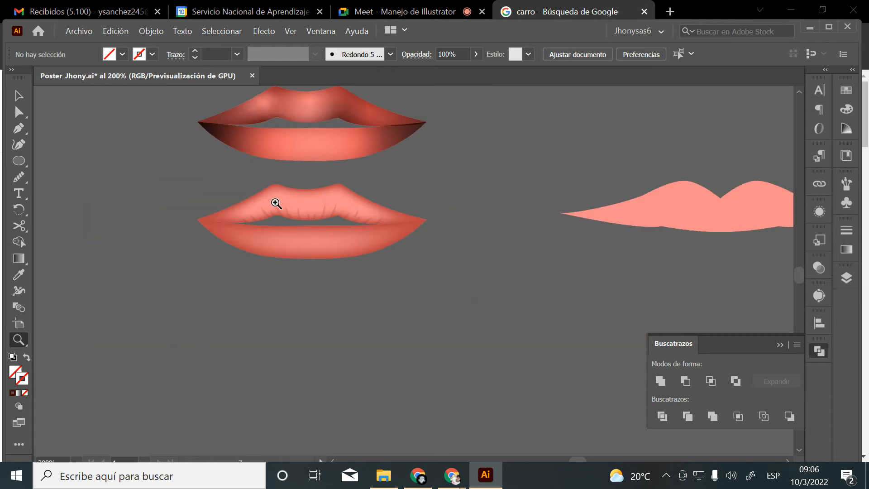
left_click_drag(276, 204, 341, 285)
key("p")
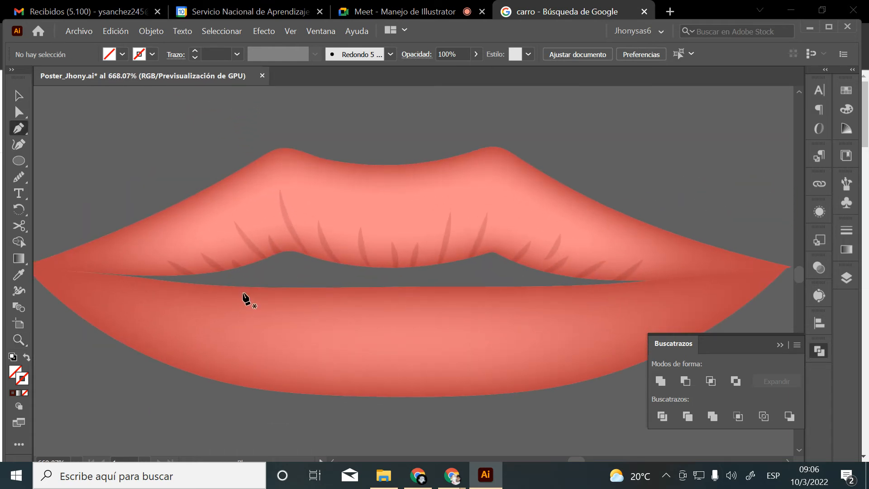
scroll(235, 312, "down", 2)
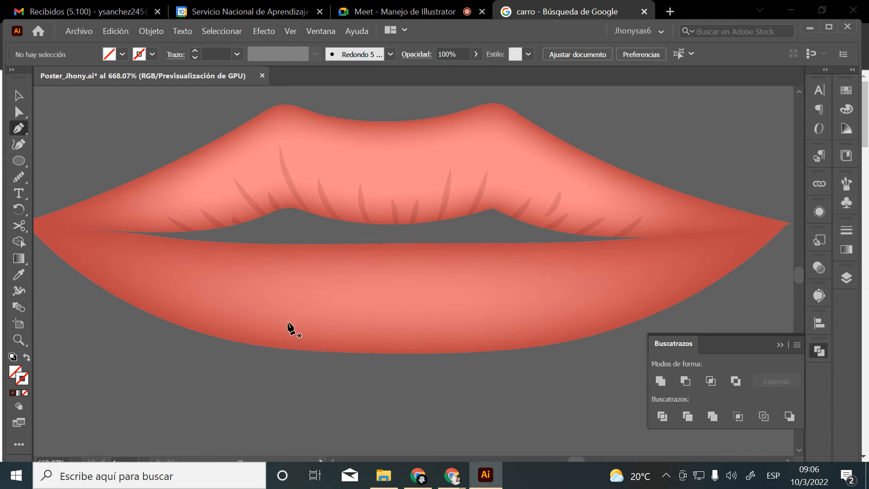
left_click(180, 238)
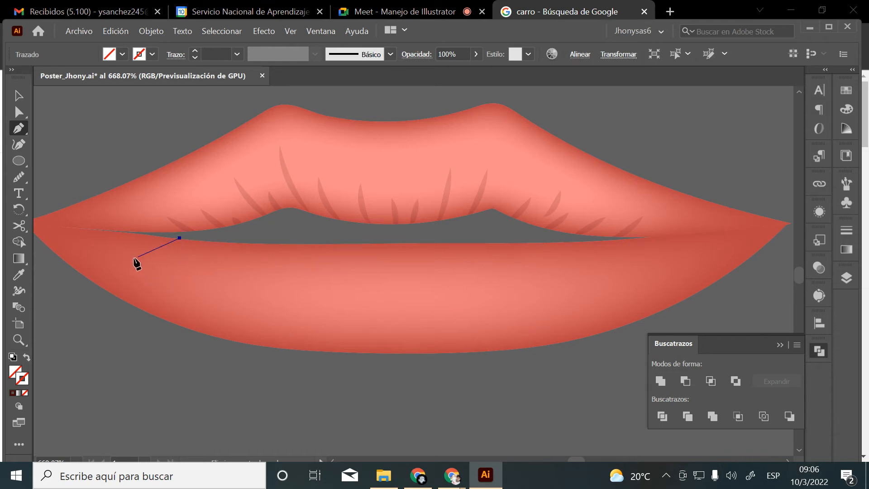
left_click_drag(124, 265, 94, 289)
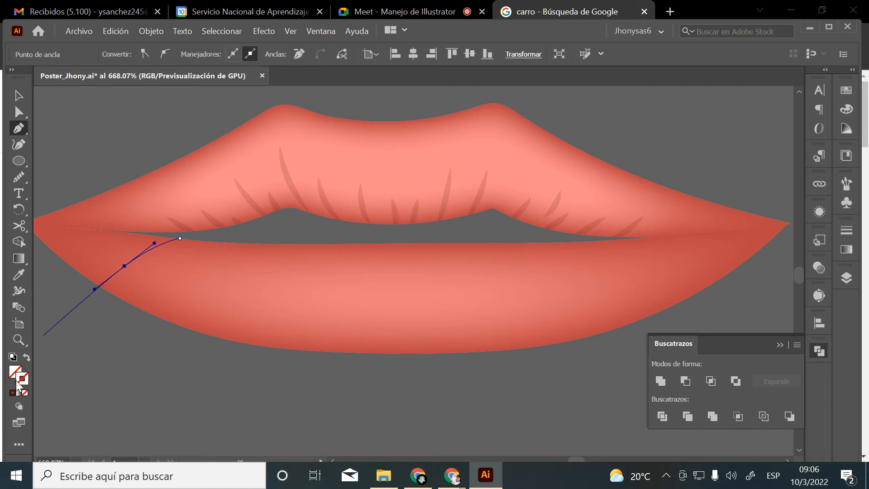
Set the new lower-lip curve's stroke colour to white and finish the path
double_click(17, 382)
left_click(243, 171)
left_click(273, 185)
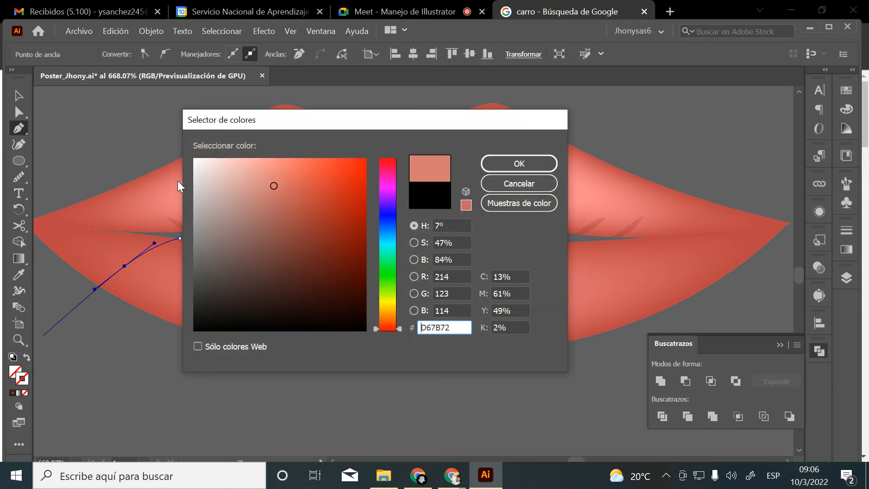
left_click(194, 158)
left_click(519, 163)
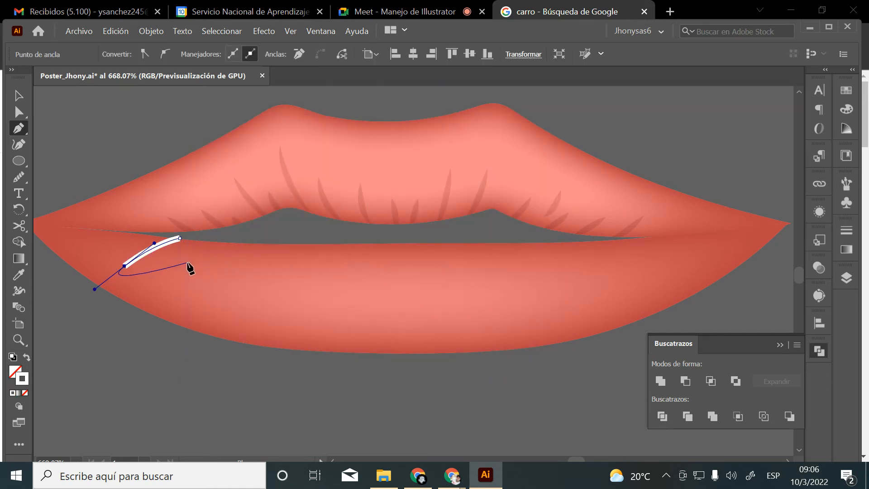
key("Escape")
Draw a second short white curve along the lower lip's upper edge, closer to the left mouth corner
left_click(142, 234)
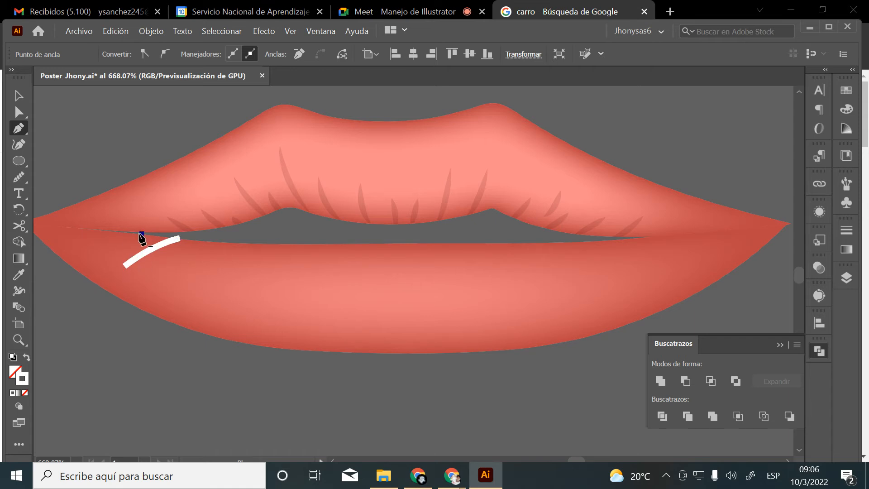
mouse_move(96, 243)
left_mouse_down()
mouse_move(78, 258)
mouse_move(58, 244)
left_mouse_up()
key("Escape")
Try a third short white curve beside the left mouth corner and undo the attempts
left_click(101, 231)
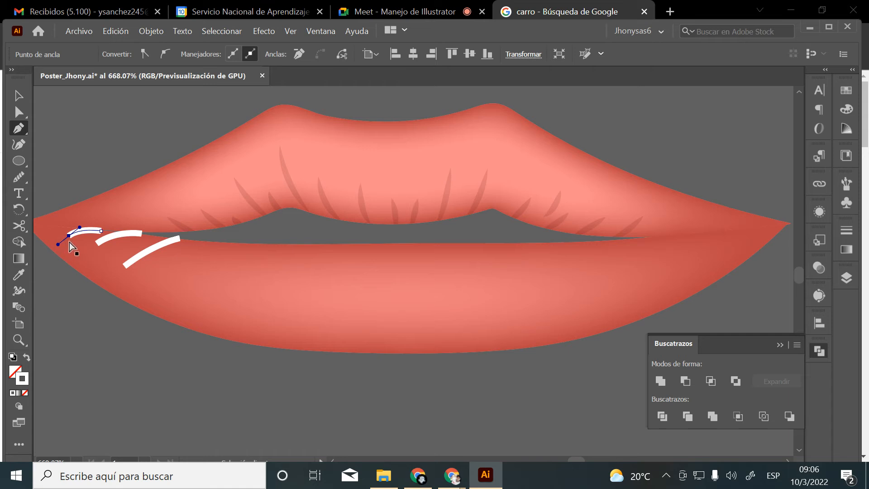
key("Escape")
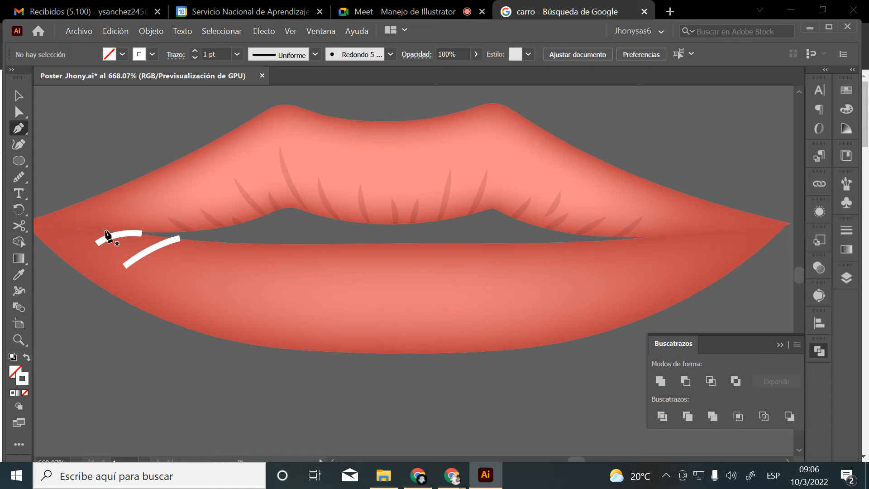
left_click(103, 225)
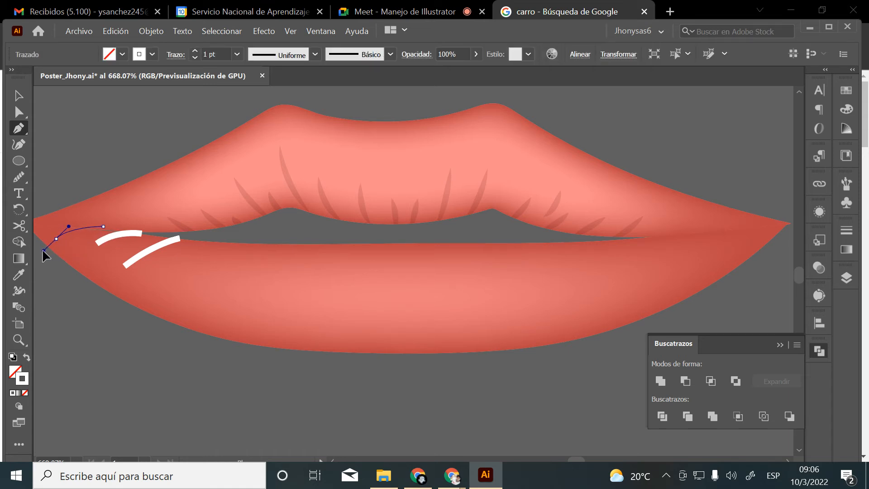
key("Escape")
left_click_drag(73, 236, 82, 228)
key("ctrl+z")
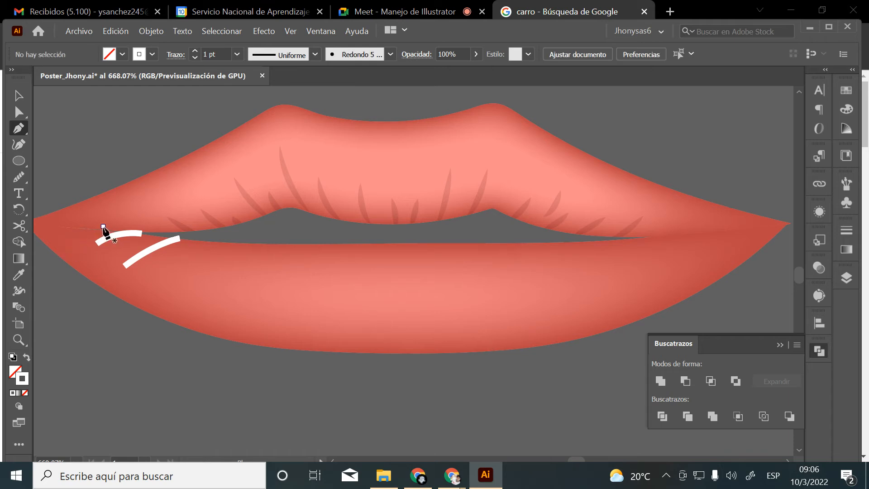
key("ctrl+z")
key("Escape")
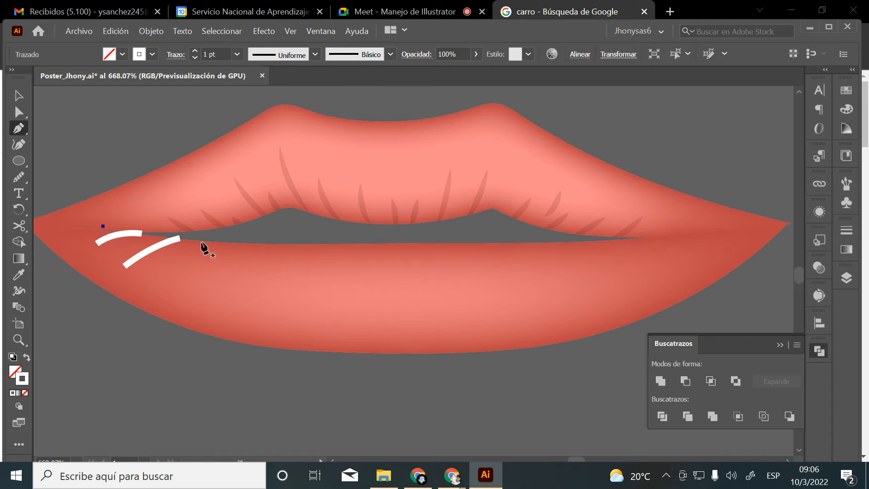
Try a short white curve on the lower lip just right of the first one, then undo it
left_click(206, 239)
left_click_drag(180, 265, 168, 287)
key("ctrl+z")
key("ctrl+shift+z")
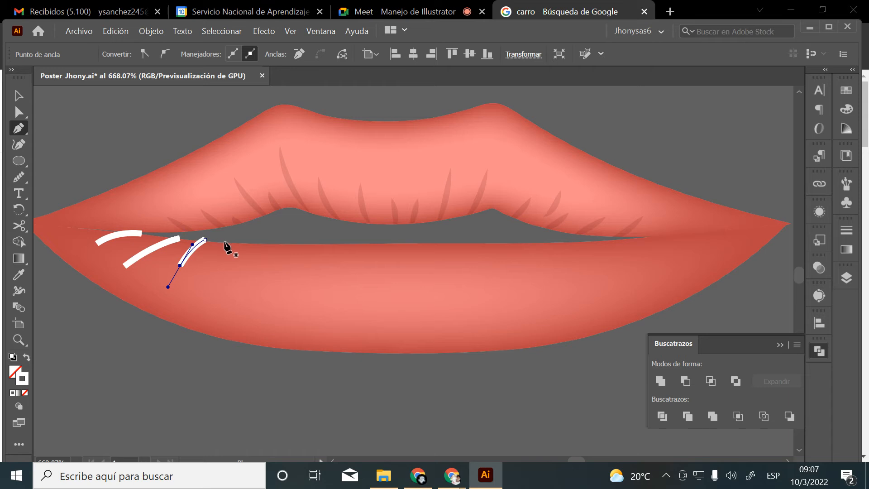
key("ctrl+z")
key("ctrl+z")
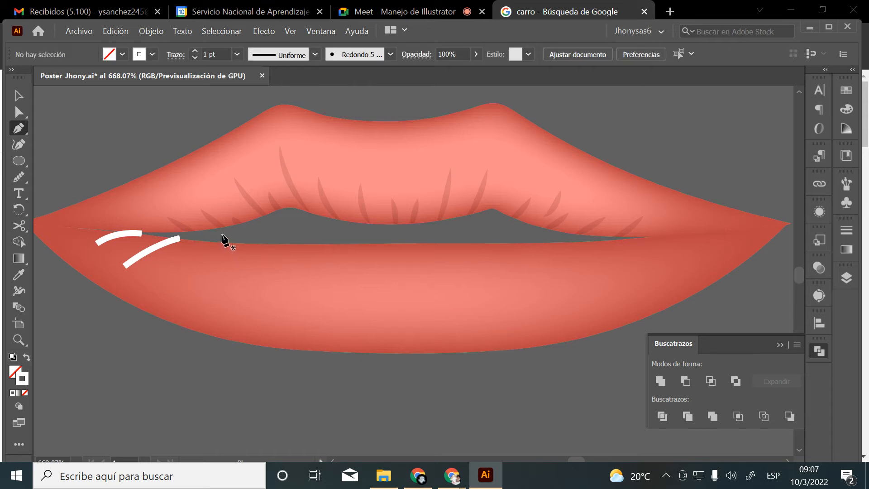
Draw four more short white crease curves down from the lower lip's upper edge across its left half
left_click(222, 235)
left_click_drag(175, 283, 163, 325)
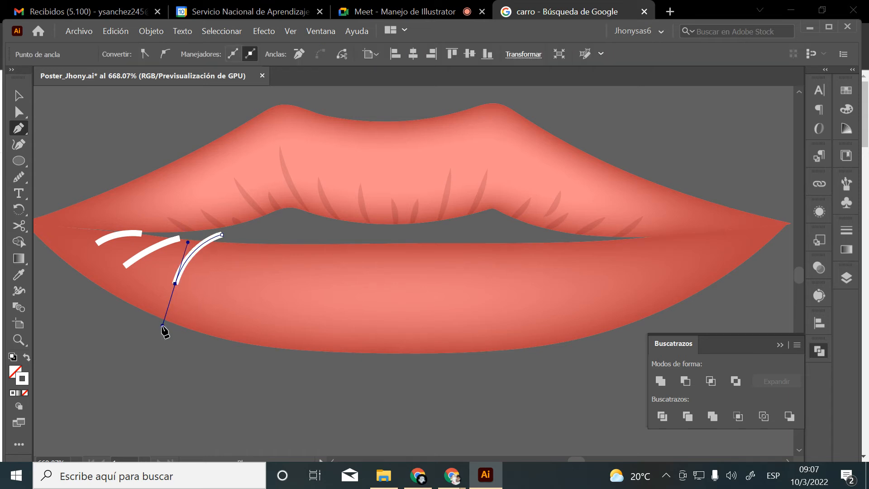
left_click(233, 236)
mouse_move(216, 276)
left_mouse_down()
mouse_move(214, 292)
mouse_move(254, 311)
left_mouse_up()
left_click(261, 239)
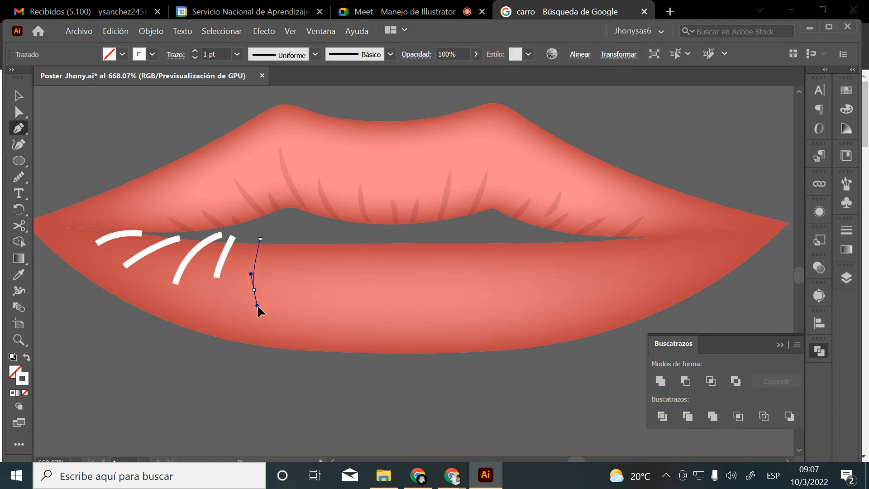
left_click(301, 237)
left_click_drag(301, 285, 302, 295)
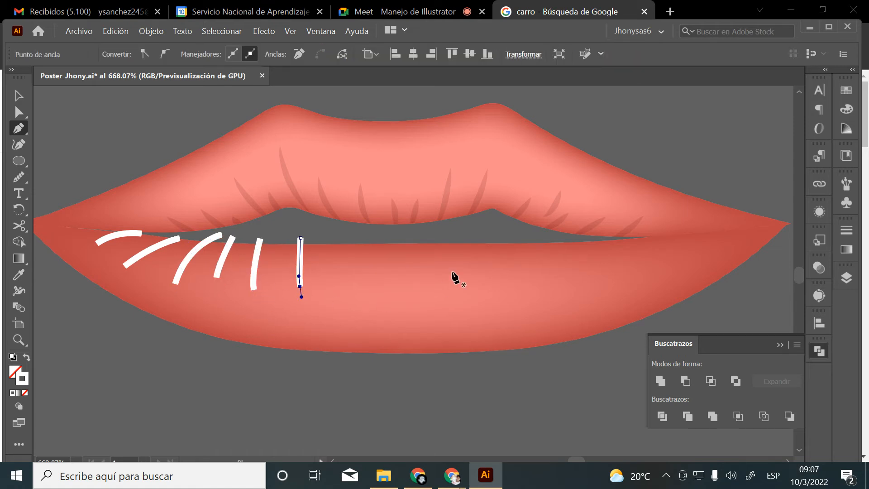
Draw five short white crease curves along the lower lip's upper edge, from right of centre towards the right mouth corner
left_click(467, 236)
left_click_drag(494, 290, 493, 313)
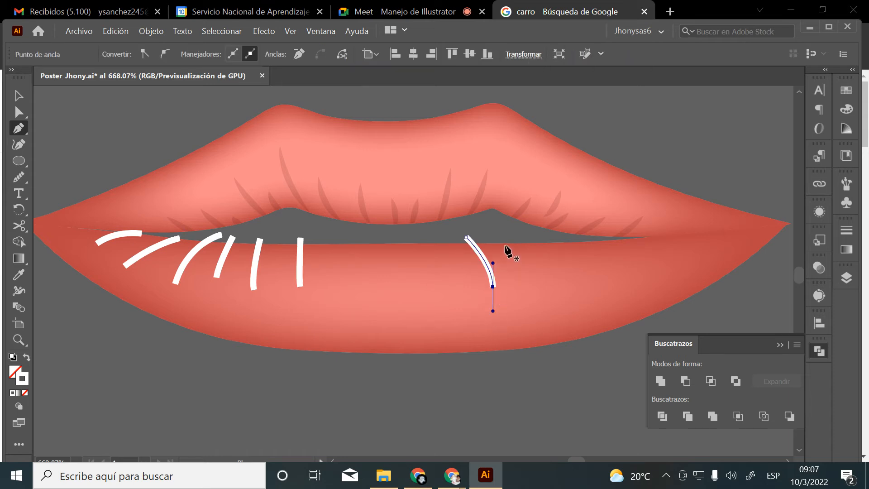
left_click(502, 236)
left_click_drag(545, 270, 556, 290)
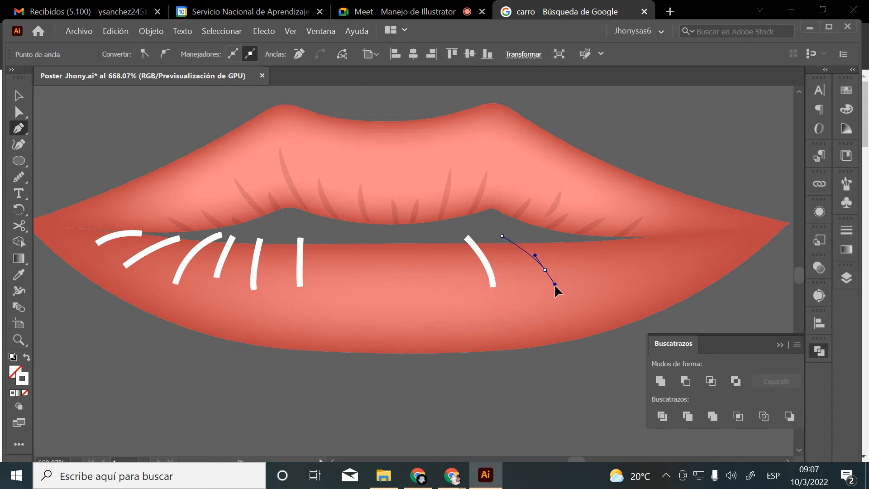
left_click(550, 239)
left_click_drag(582, 259, 597, 283)
left_click(587, 238)
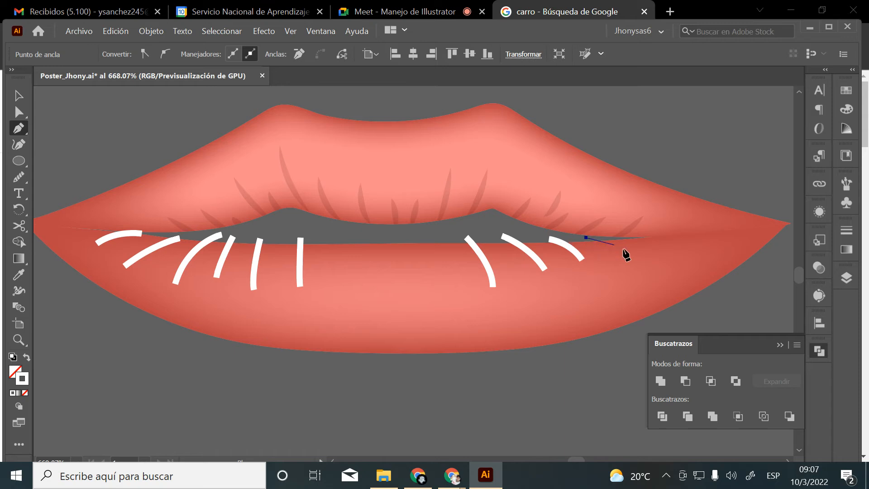
left_click_drag(632, 254, 648, 270)
left_click(630, 236)
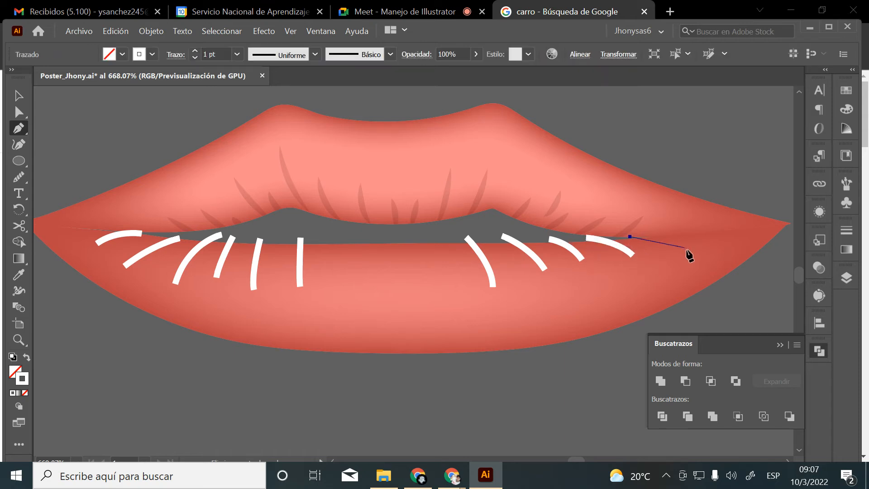
left_click_drag(687, 250, 700, 257)
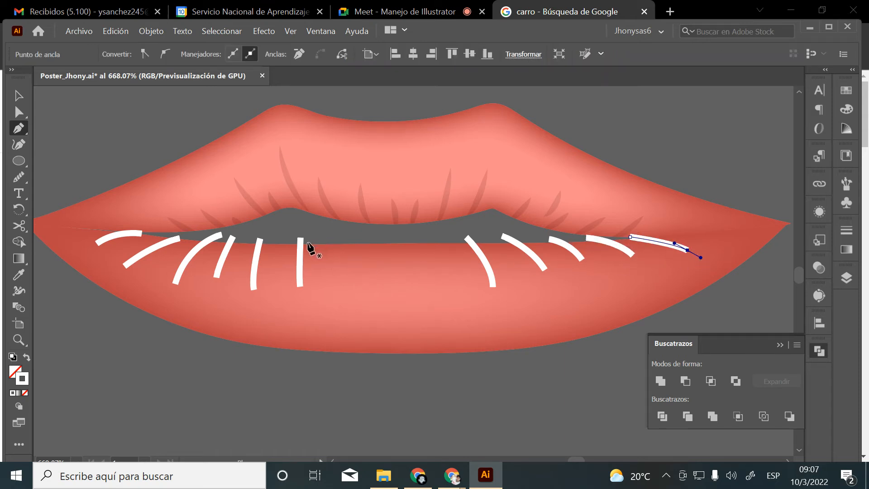
Shift the upper ends of the three left-half curves nearest the centre to the right and adjust their handles for more bend
key("a")
left_click(302, 249)
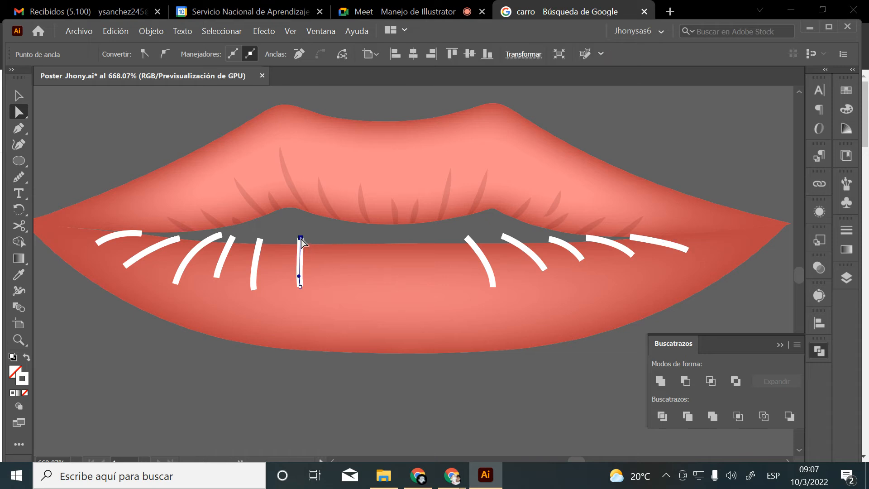
left_click_drag(298, 277, 298, 263)
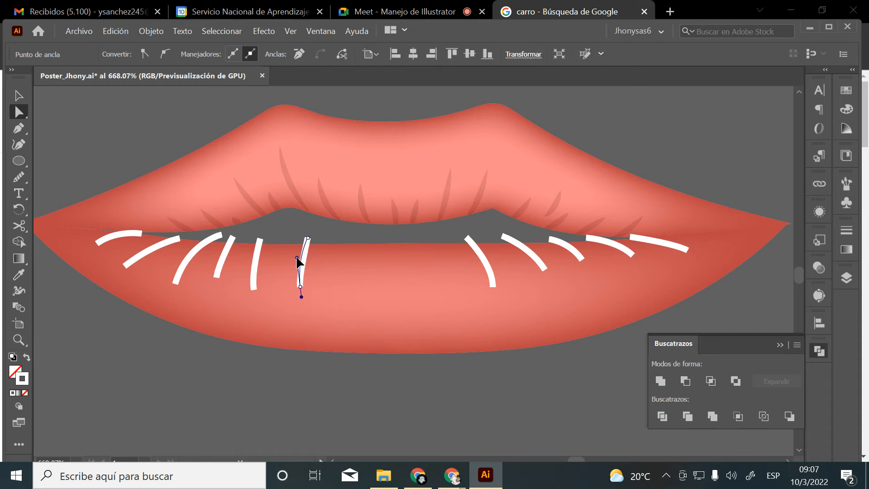
left_click(267, 241)
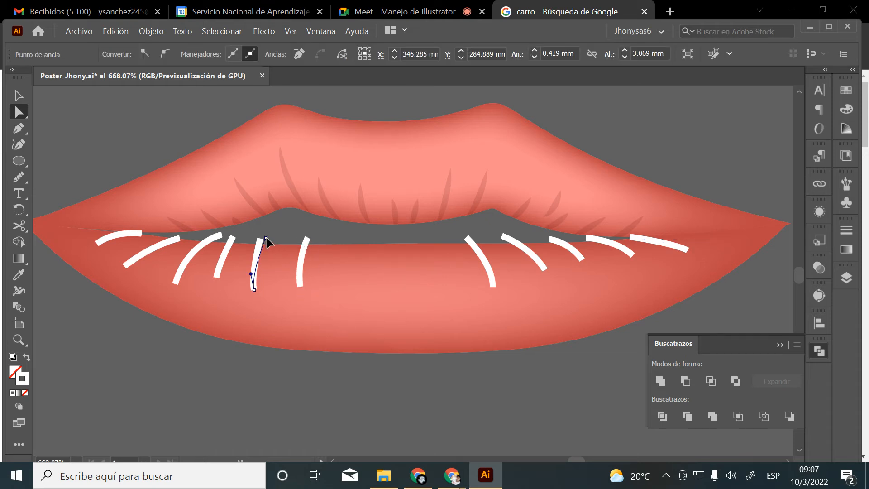
left_click_drag(266, 237, 269, 237)
mouse_move(251, 274)
left_mouse_down()
mouse_move(240, 238)
mouse_move(222, 253)
left_mouse_up()
left_click(233, 237)
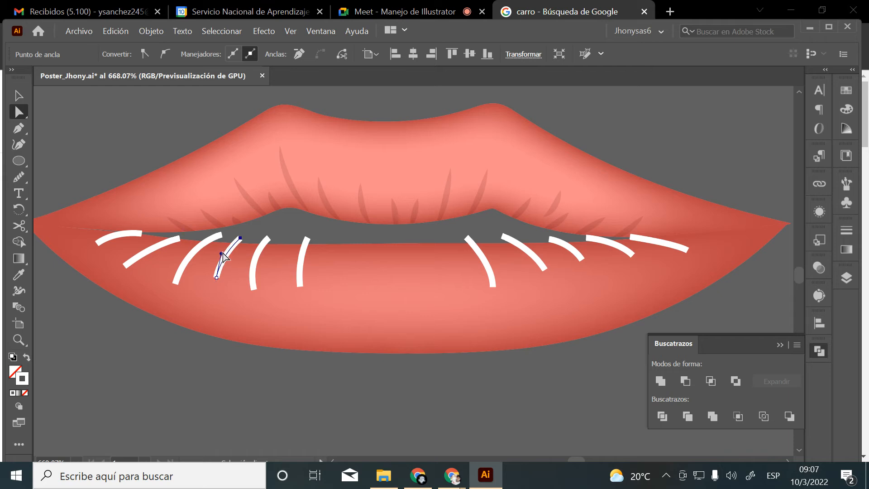
Add two shorter white crease curves on the lower lip's upper edge, one on each side of the centre gap
key("p")
left_click(332, 238)
left_click_drag(328, 265, 328, 272)
key("Escape")
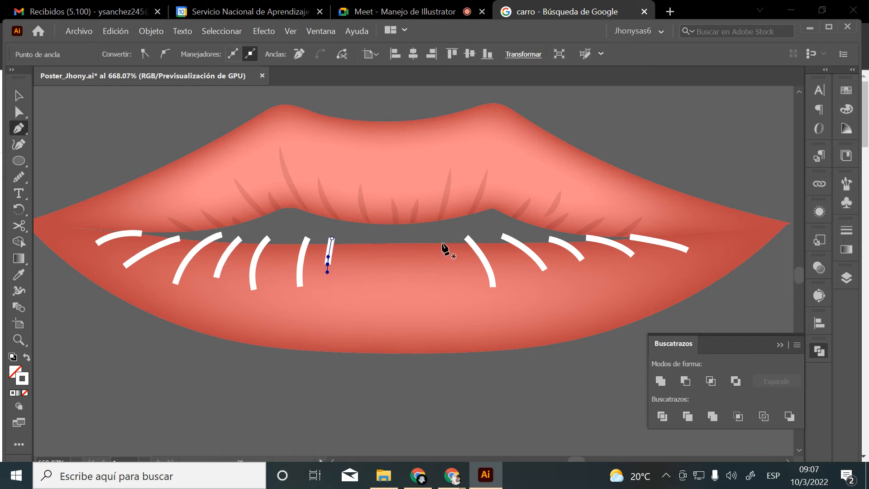
left_click(438, 240)
left_click_drag(459, 274, 430, 311)
key("Escape")
Fill the lower lip's centre with four white curves, two from the upper edge and two starting lower on the lip
left_click(405, 240)
left_click(358, 236)
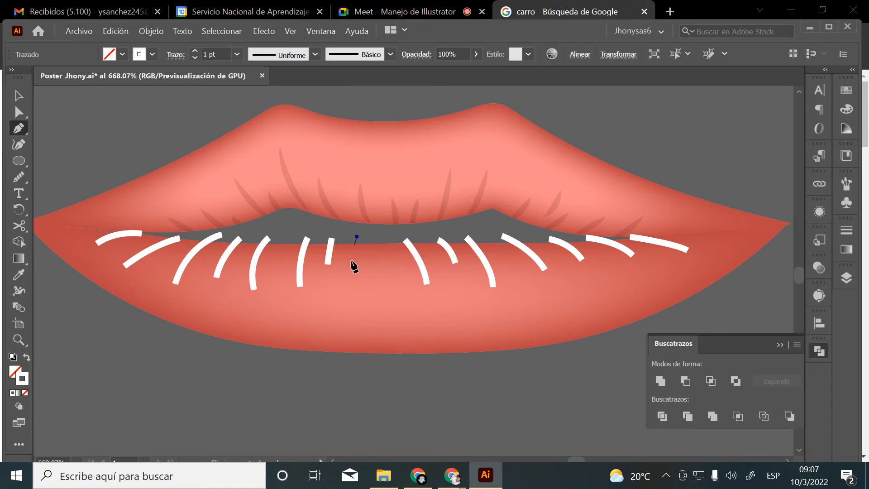
mouse_move(351, 291)
left_mouse_down()
mouse_move(351, 314)
mouse_move(381, 316)
mouse_move(388, 339)
mouse_move(385, 331)
mouse_move(404, 339)
left_mouse_up()
left_click(374, 267)
key("Escape")
left_click(398, 268)
key("Escape")
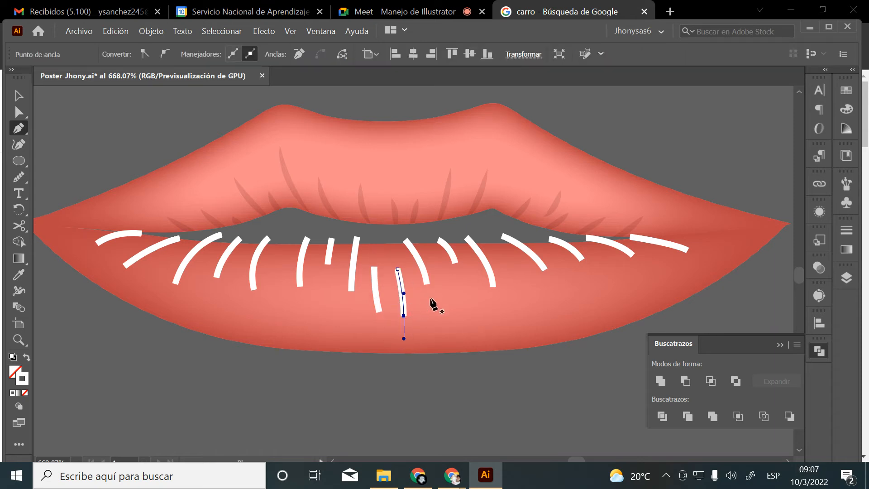
Move the upper anchor of the left low centre curve slightly down and to the right
key("a")
left_click(374, 268)
left_click_drag(374, 267, 378, 271)
Draw a second row of three white crease curves beneath the existing ones on the lower lip's right half
key("p")
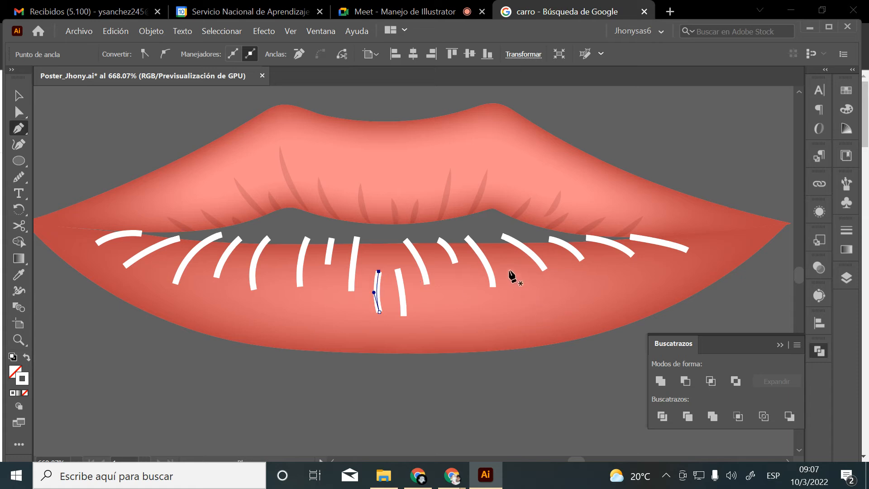
left_click(509, 270)
left_click_drag(529, 318, 532, 345)
key("Escape")
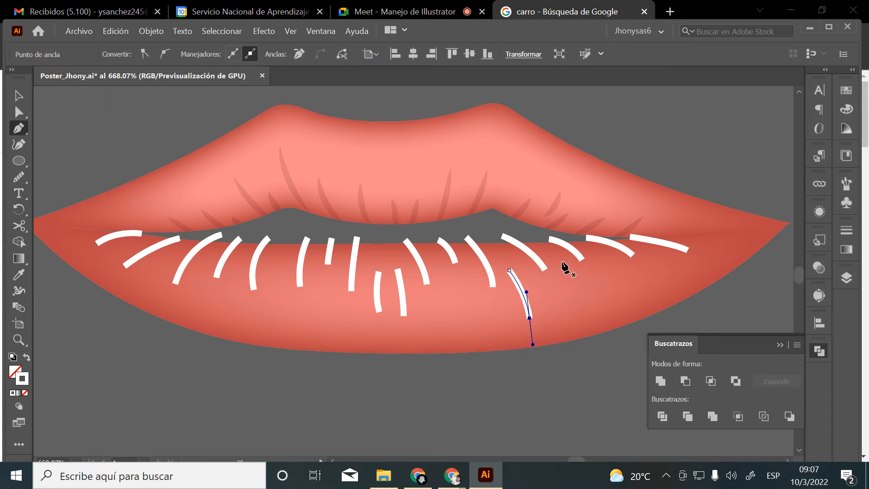
left_click(563, 262)
left_click_drag(579, 285, 583, 297)
key("Escape")
left_click(593, 250)
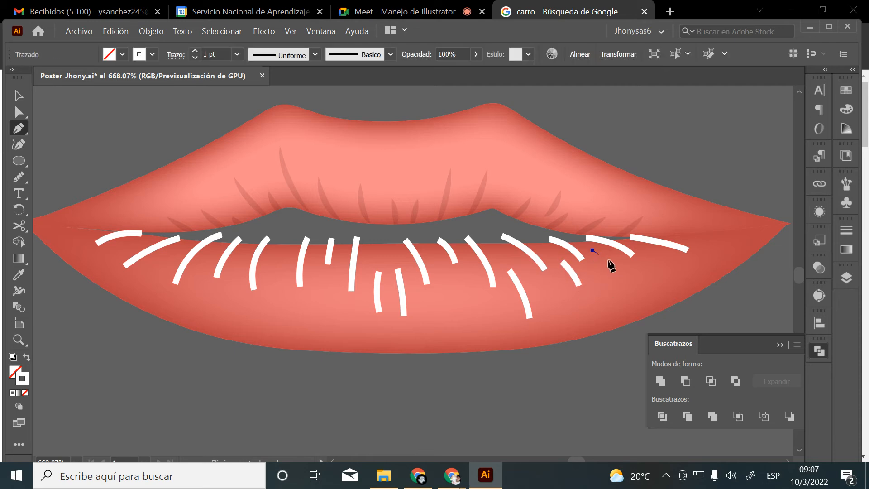
left_click_drag(625, 273, 636, 288)
key("Escape")
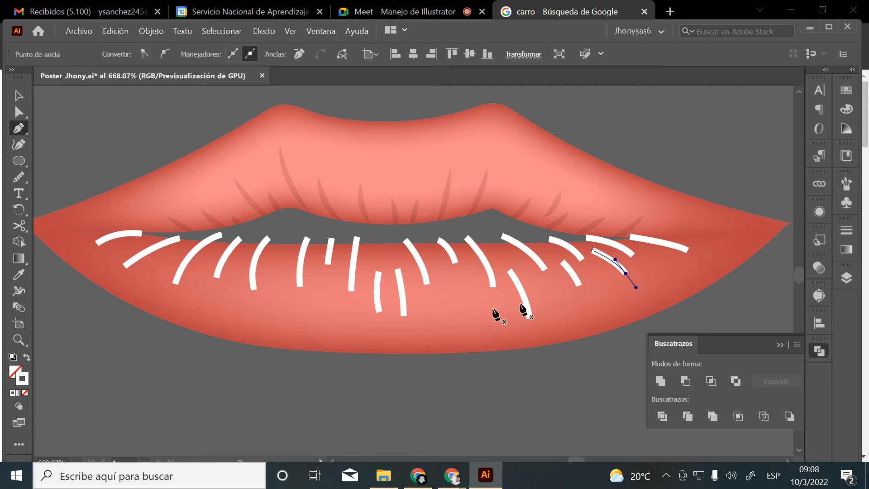
Draw one white second-row crease curve on the lower lip's left side and deselect it
left_click(202, 262)
left_click_drag(193, 301, 194, 322)
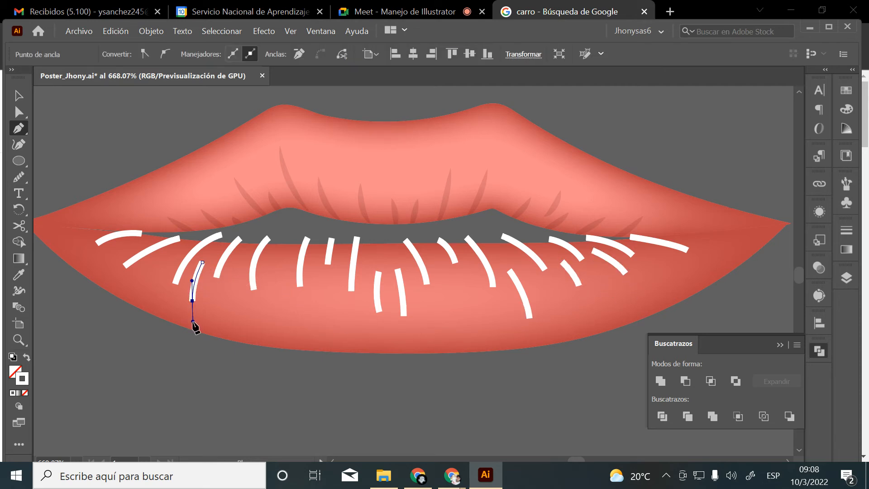
key("v")
left_click(122, 336)
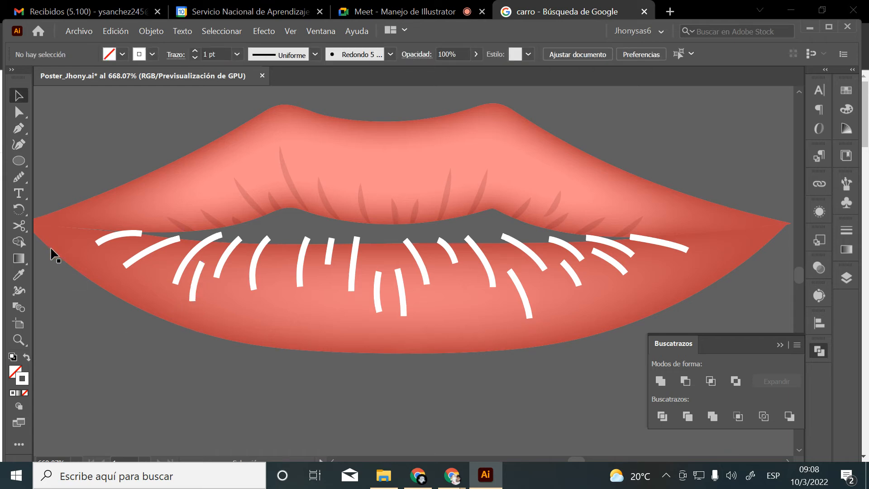
Select all the white lower-lip crease curves without the lip shape and group them
left_click_drag(40, 251, 545, 360)
left_click_drag(674, 354, 673, 354)
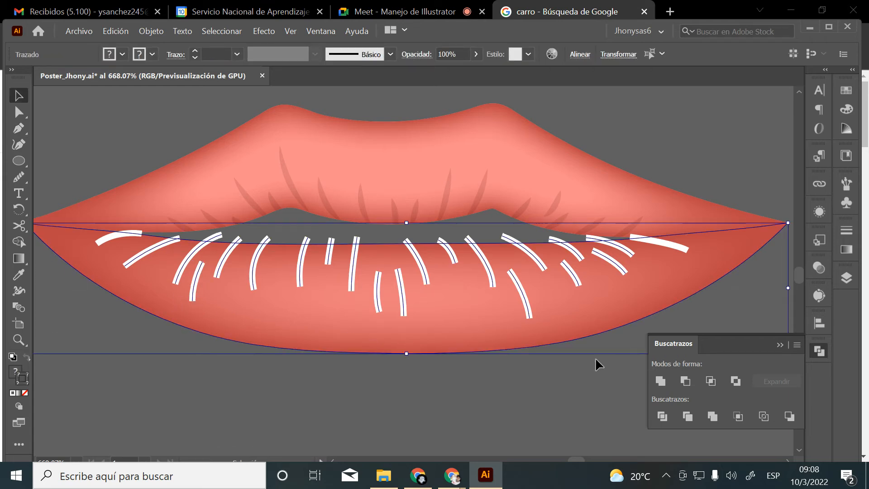
left_click(664, 247, "shift")
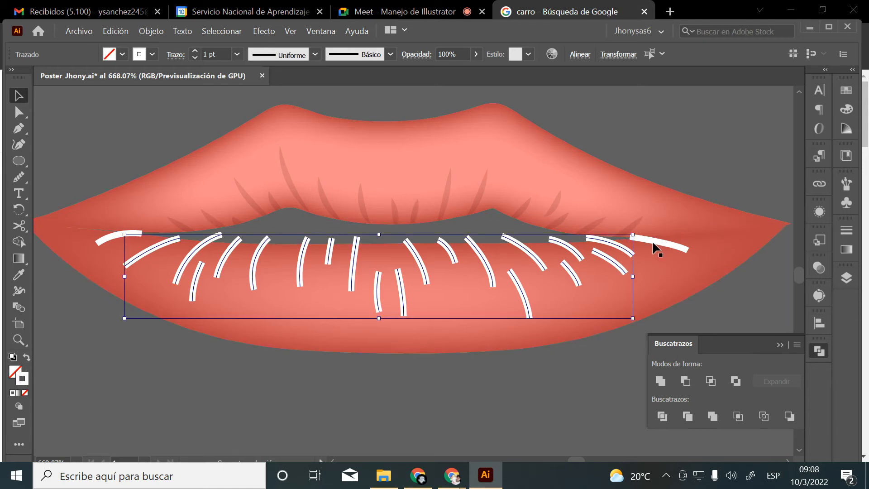
left_click(656, 247, "shift")
left_click(678, 249, "shift")
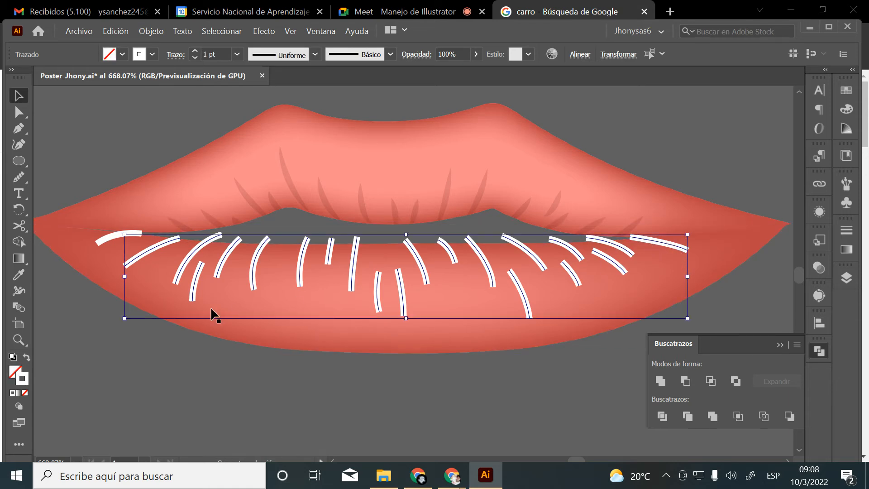
left_click(106, 238, "shift")
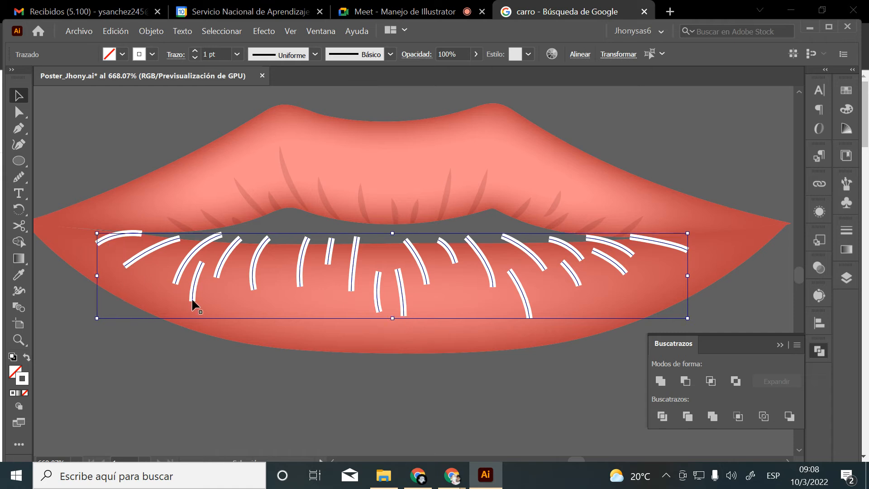
key("ctrl+g")
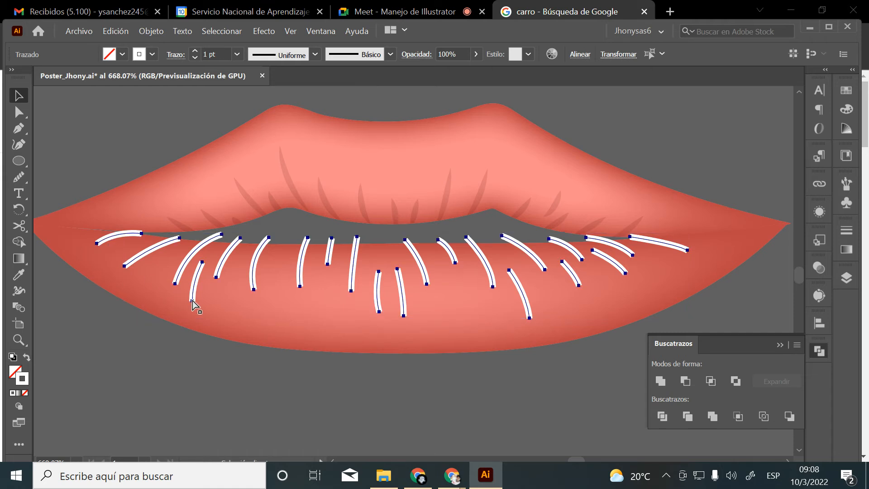
Give the crease group the lens-shaped width profile and copy the upper-lip creases' dark 13% opacity stroke onto it
left_click(277, 55)
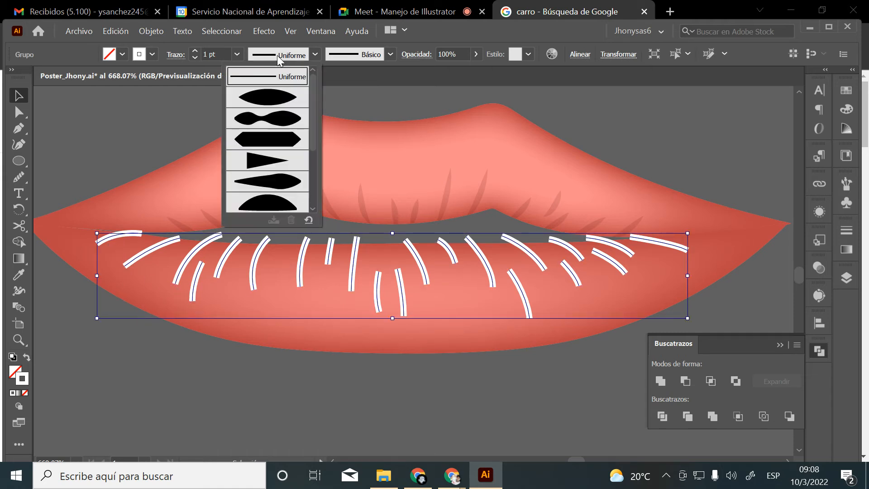
left_click(271, 92)
left_click(18, 275)
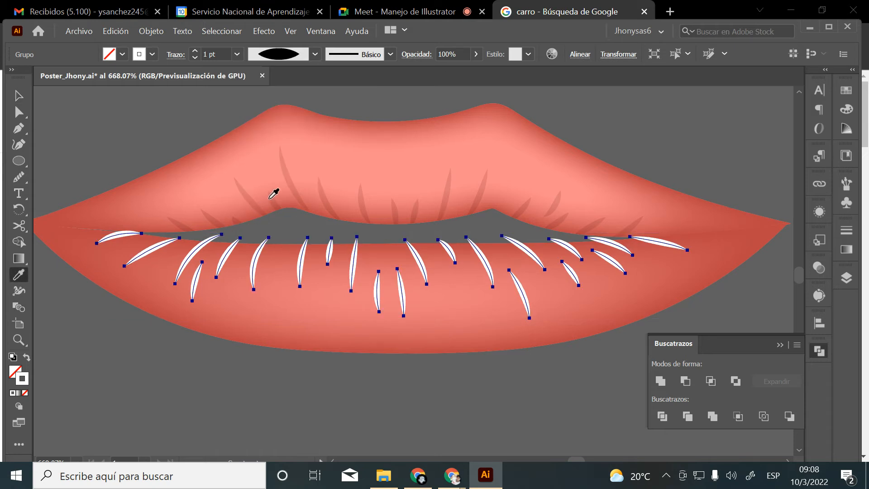
left_click(293, 168)
key("v")
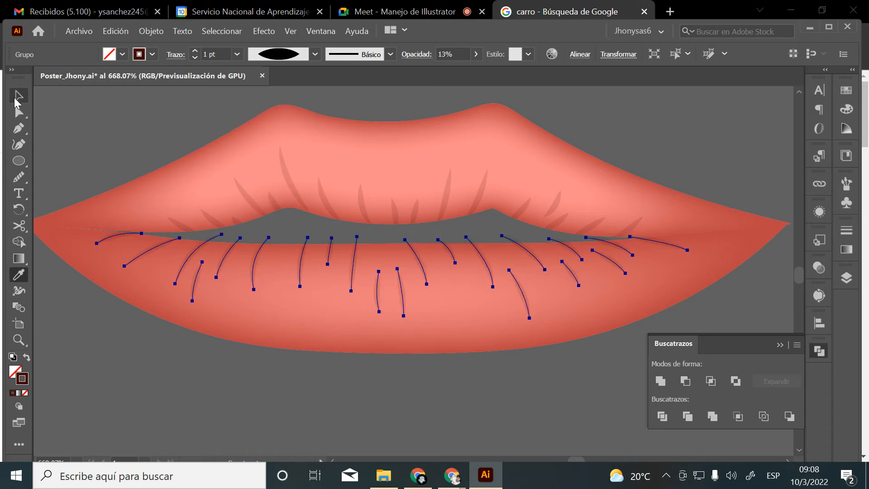
left_click(67, 99)
Paste a copy of the lower lip shape in place and bring it to the front of the creases
left_click(494, 324)
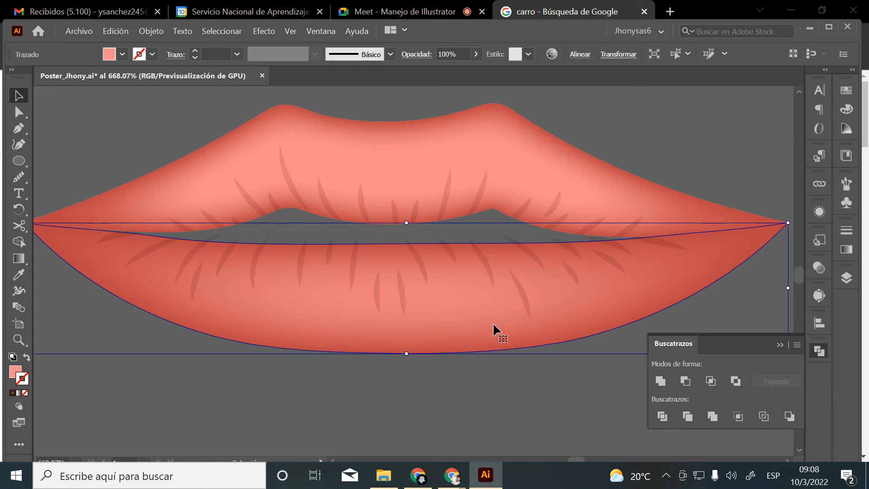
right_click(493, 324)
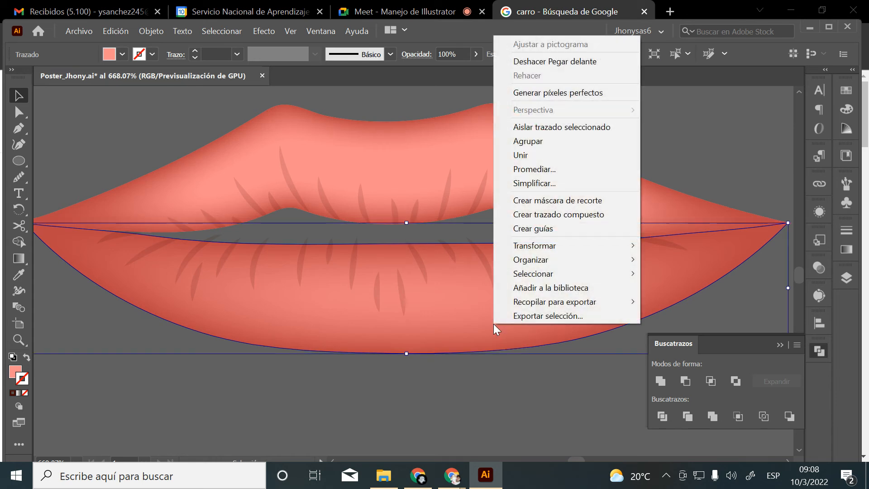
mouse_move(564, 259)
left_click(679, 259)
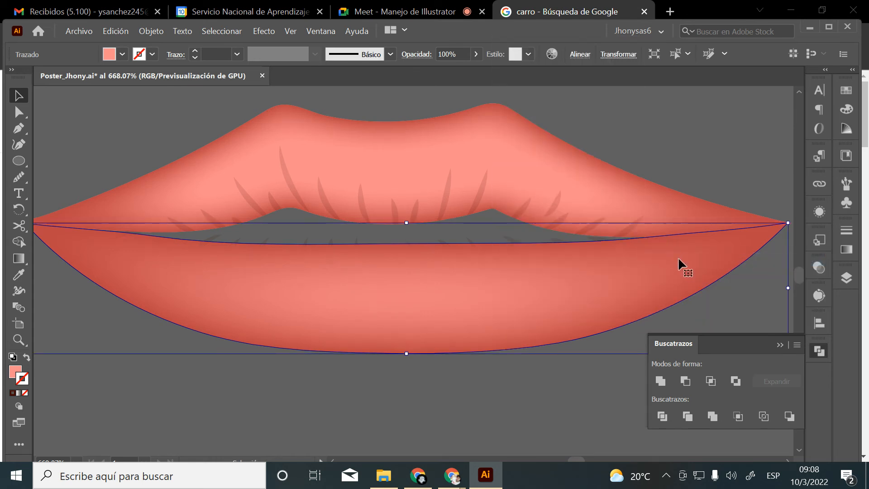
Add the crease group to the selected lip copy, make a clipping mask from them and deselect
left_click(512, 242, "shift")
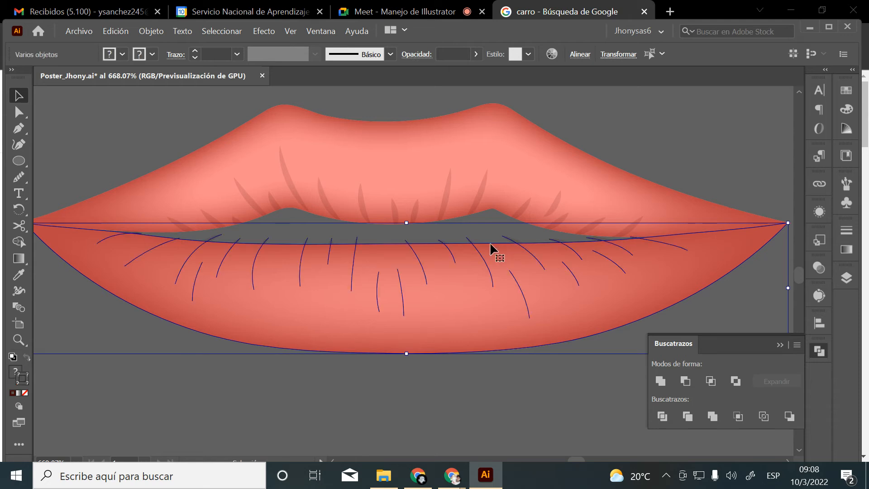
key("a")
key("ctrl+7")
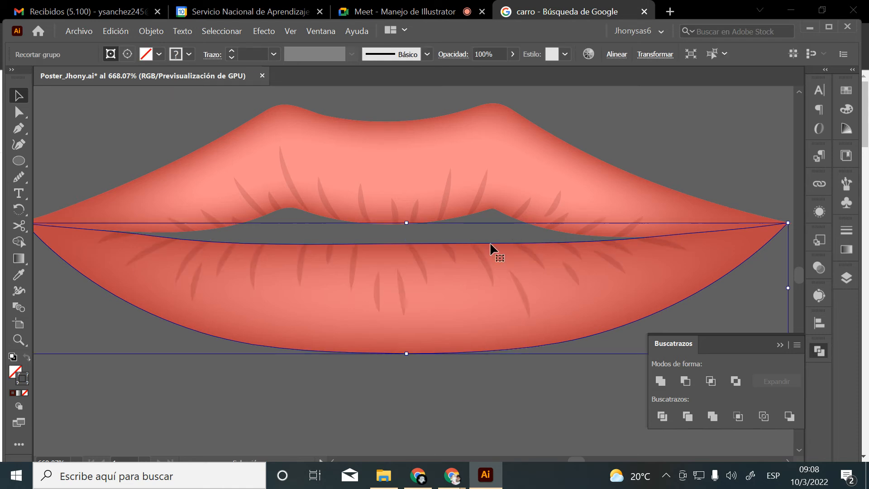
left_click(580, 423)
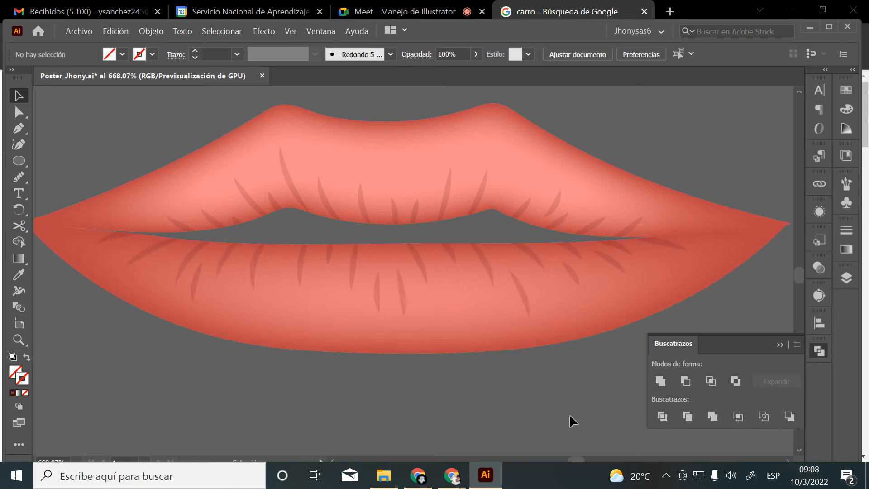
Isolate the lower lip's clipping group and select the group of dark crease strokes inside it
key("ctrl+space")
left_click(478, 253, "ctrl+alt")
left_click(478, 253, "ctrl+alt")
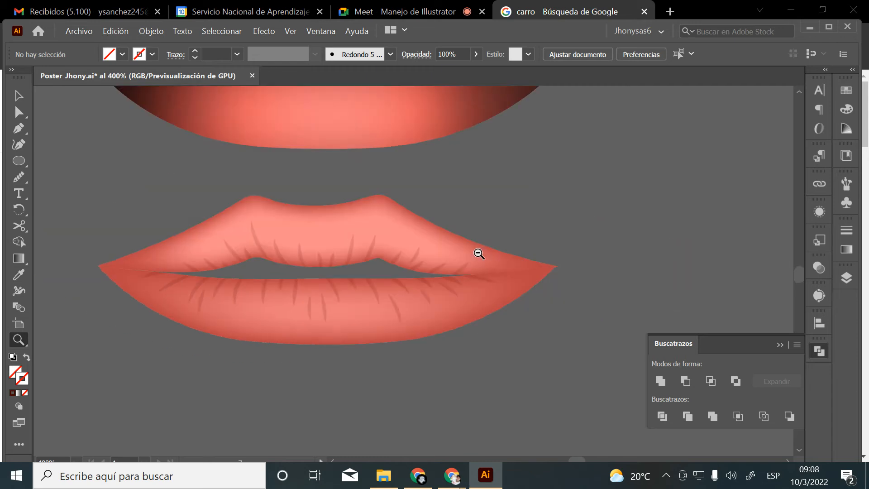
left_click(479, 253, "alt")
left_click(478, 254, "alt")
left_click(478, 254, "alt")
left_click_drag(260, 277, 392, 367)
left_click_drag(317, 383, 366, 302)
left_click_drag(362, 298, 401, 325)
left_click(390, 304)
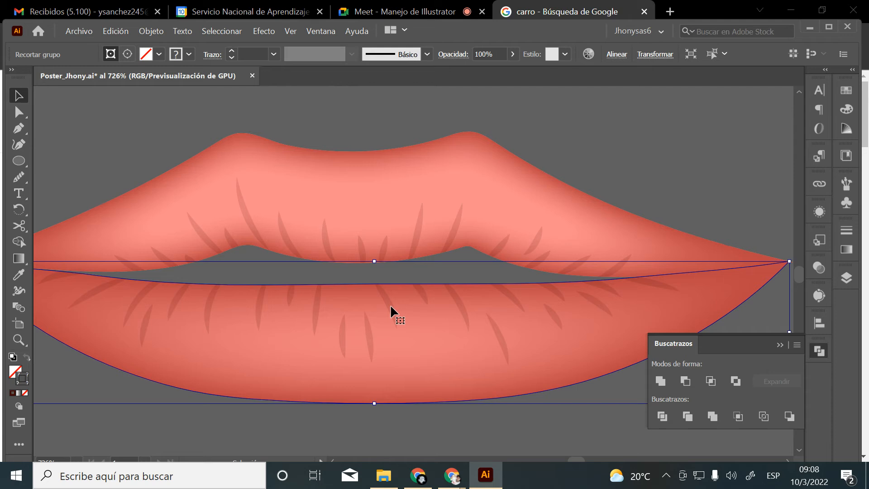
double_click(390, 304)
left_click(391, 305)
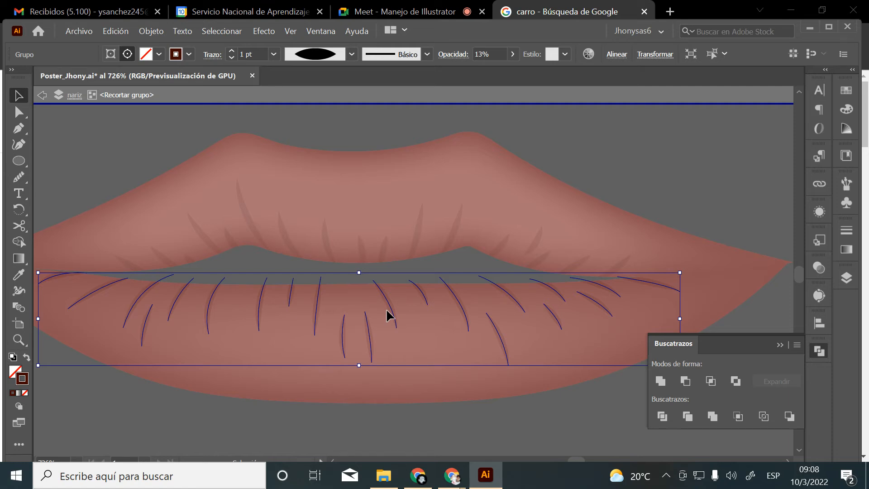
left_click(351, 426)
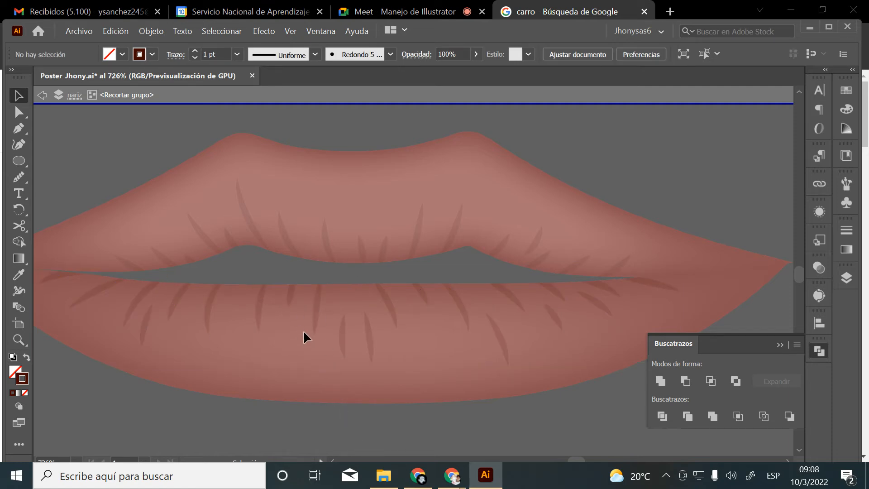
left_click(315, 308)
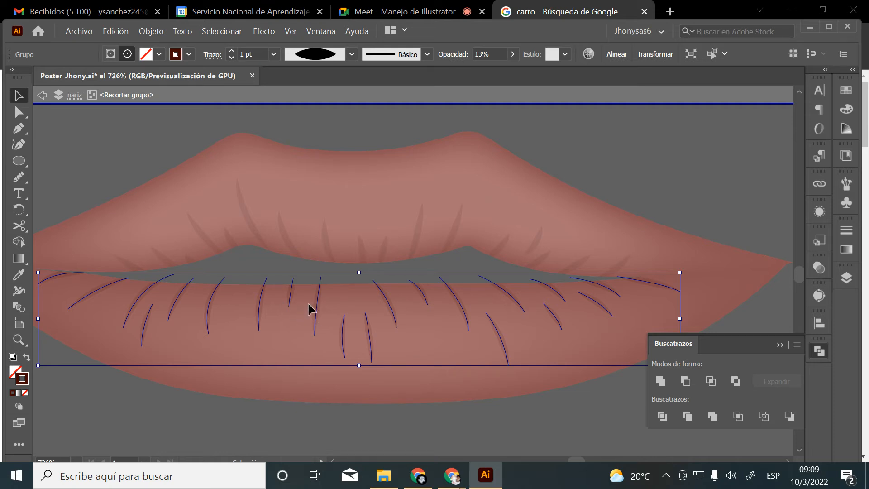
Duplicate the lower-lip crease group in place and offset the copy slightly to the right of the dark creases
key("a")
key("v")
key("Right")
key("Right")
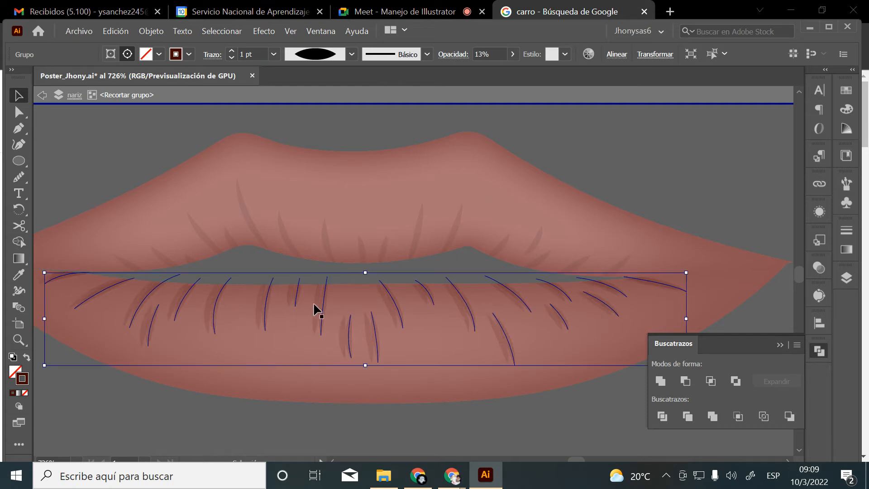
key("Left")
key("Left")
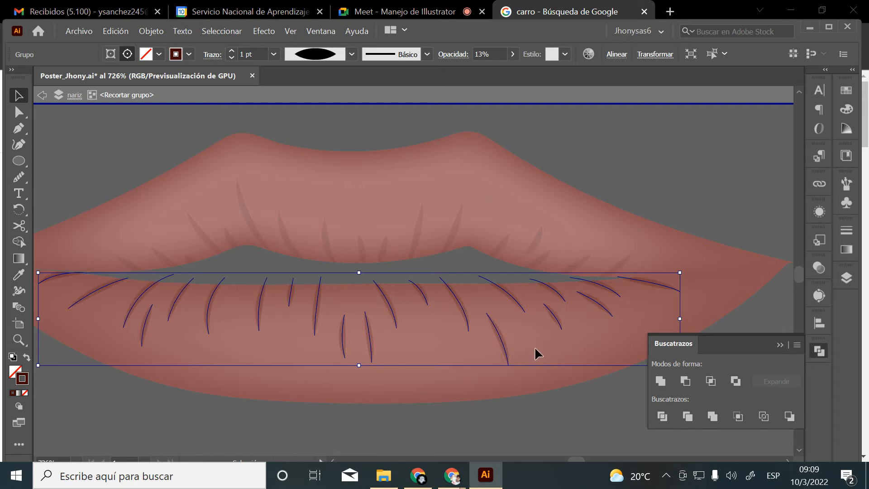
key("Right")
key("Right")
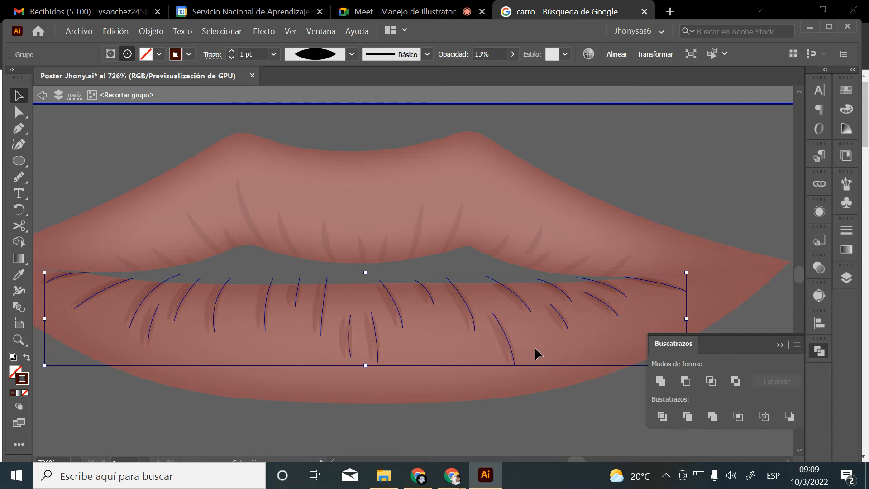
Recolor the offset crease copy's stroke to light pink FF948F and deselect it
double_click(26, 383)
left_click(267, 192)
left_click_drag(268, 192, 270, 159)
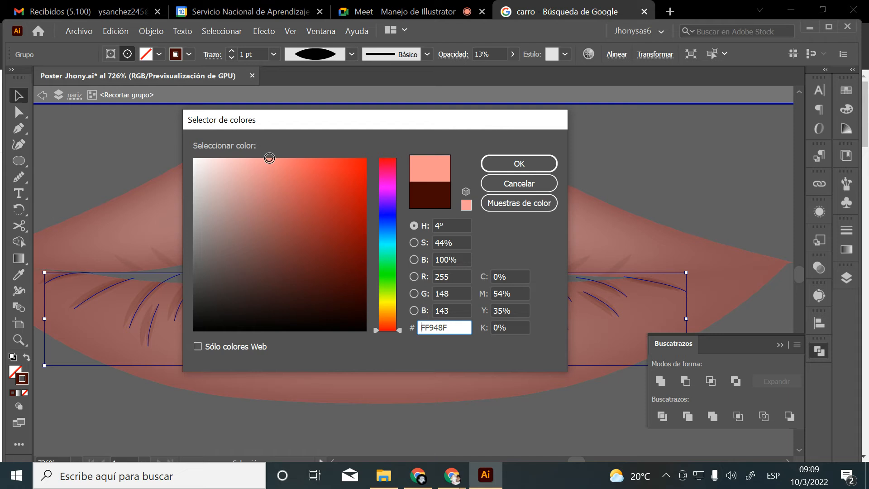
left_click(513, 165)
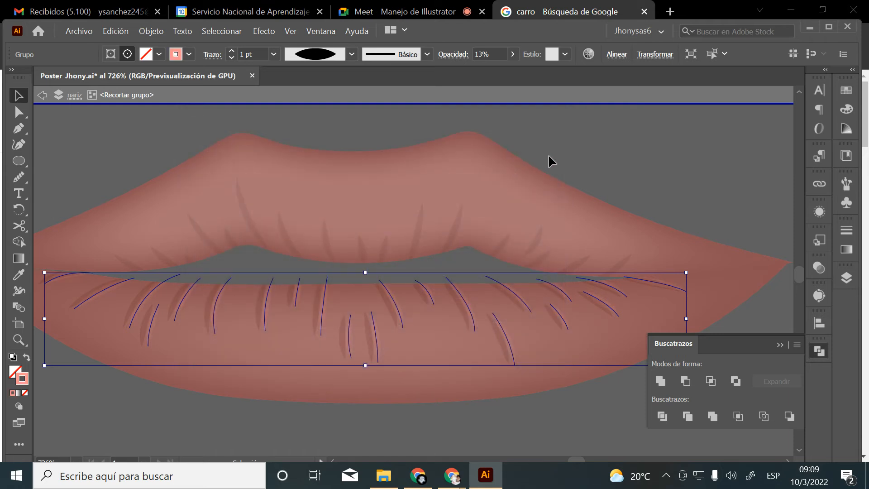
left_click(303, 268)
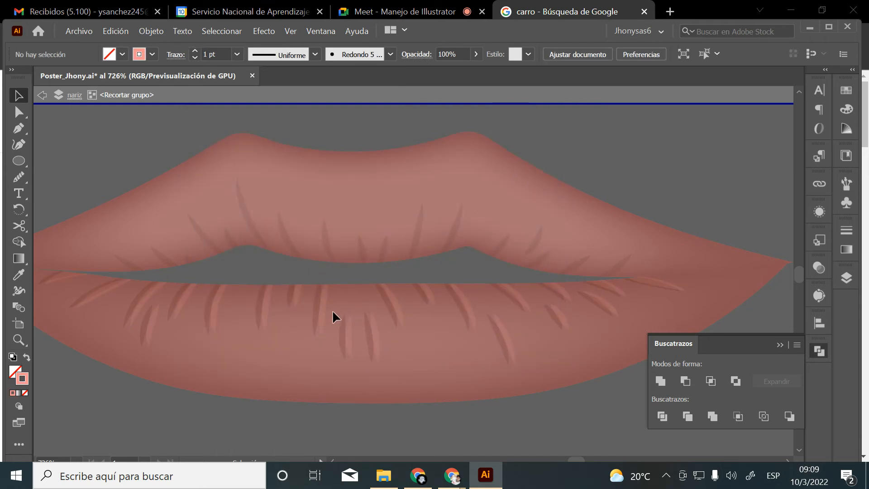
Delete the individual light pink highlight strokes beside three creases on the left half of the lower lip
left_click(213, 319)
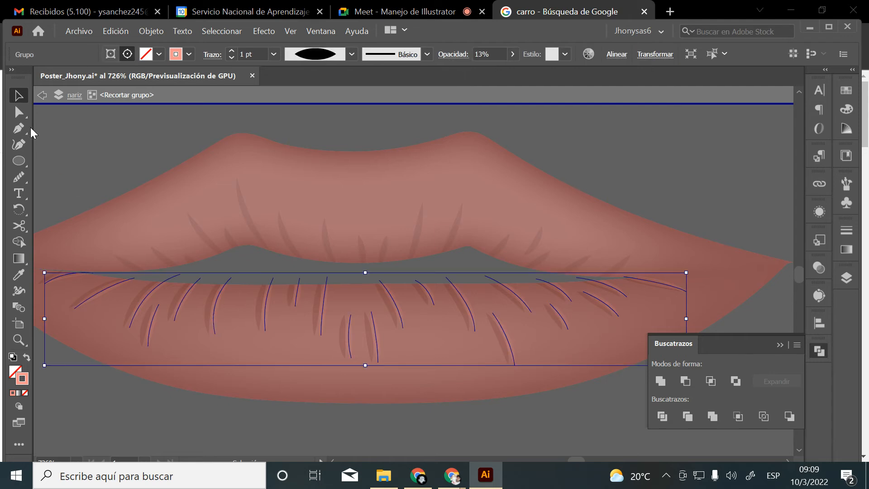
key("a")
left_click(232, 277)
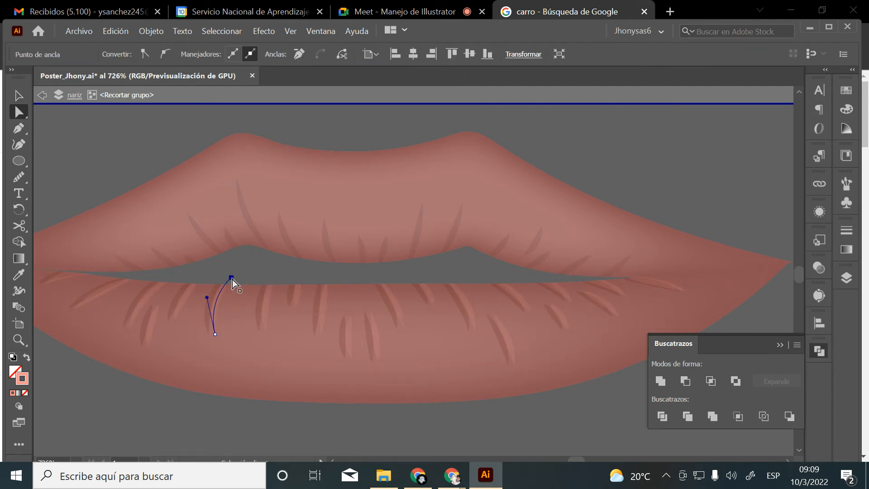
key("Delete")
key("Delete")
left_click(185, 303)
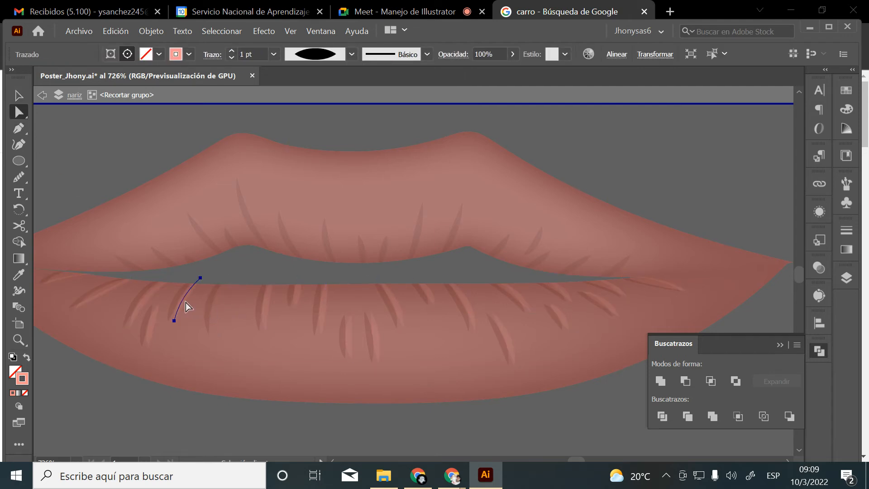
left_click(200, 279)
key("Delete")
key("Delete")
left_click(156, 309)
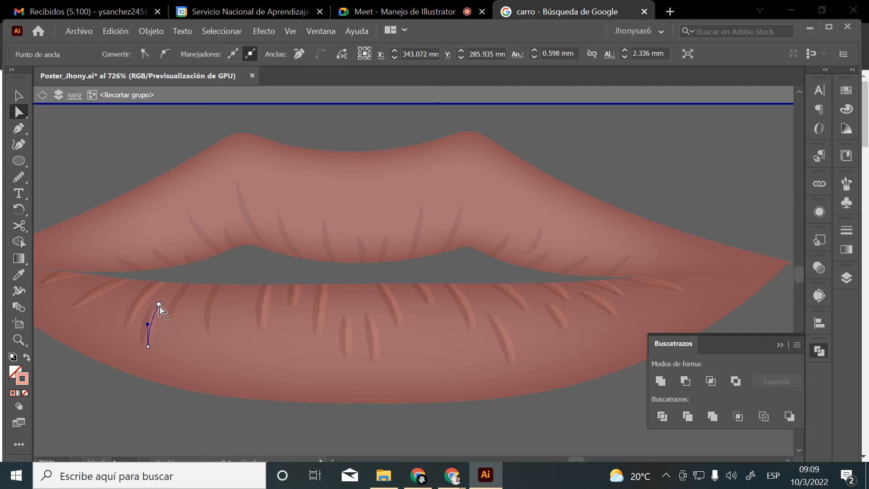
key("Delete")
key("Delete")
Thin the highlight strokes on the lower lip's left half, setting the long curved one to 0.5 pt
left_click(153, 294)
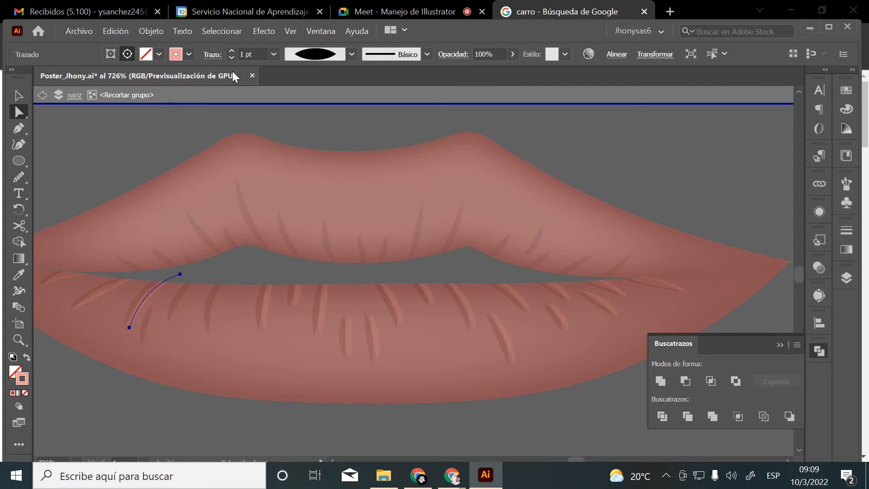
left_click(229, 57)
left_click(230, 56)
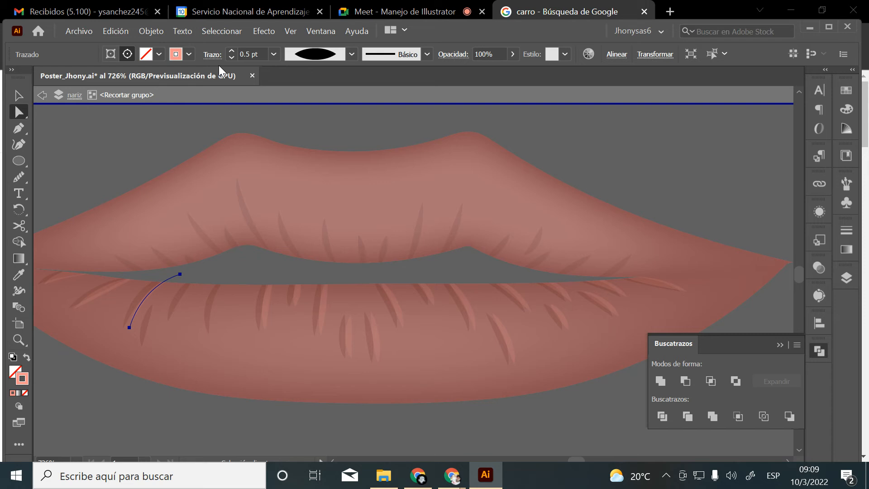
left_click(96, 299)
left_click(324, 313)
left_click(231, 57)
Move both endpoints of the highlight stroke left of the lower lip's center slightly left, closer to its dark crease, and deselect
left_click(266, 303)
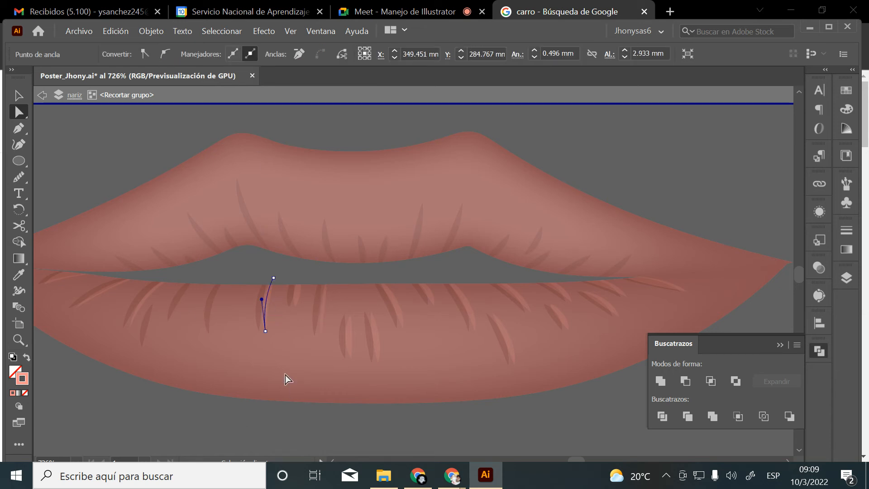
left_click_drag(265, 331, 262, 328)
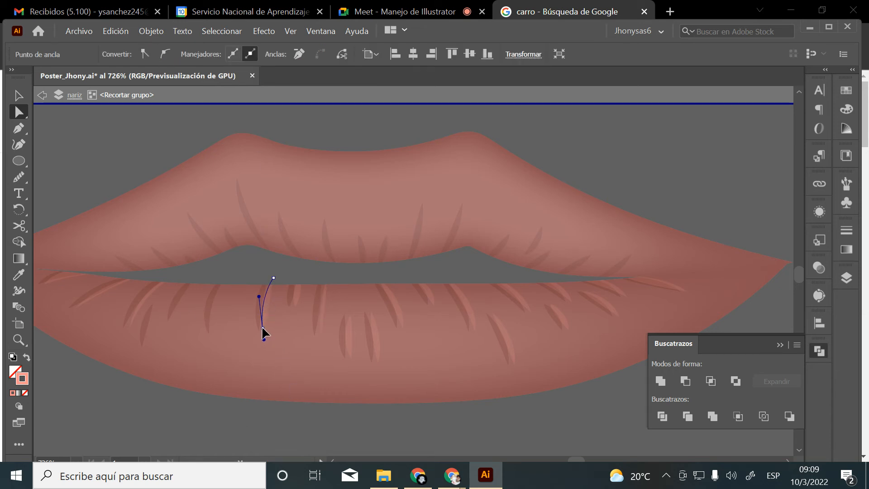
left_click(273, 277)
key("Left")
left_click(258, 241)
left_click(265, 298)
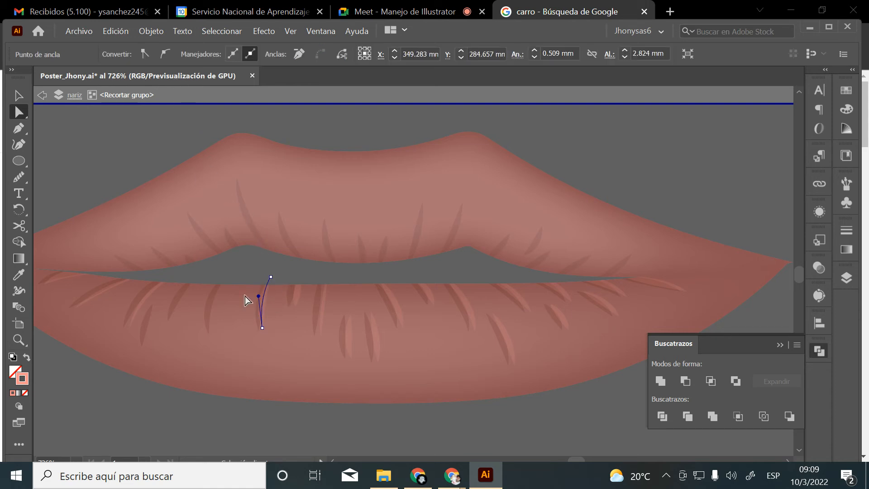
key("v")
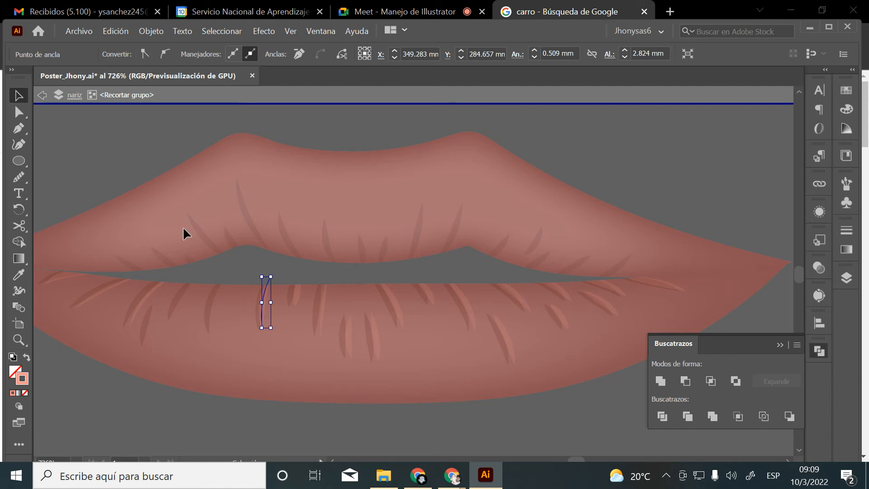
left_click(429, 308)
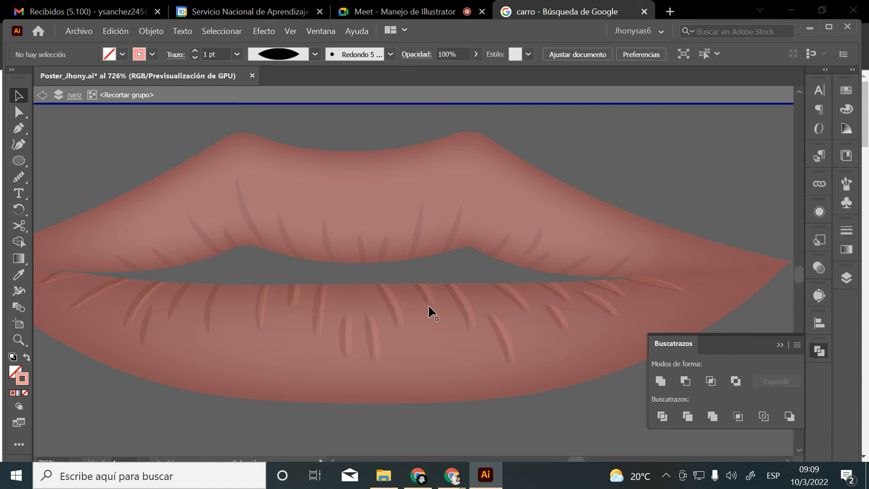
Set the central lower crease's highlight stroke to 0.5 pt and thin the highlight on the curved crease just right of it
key("a")
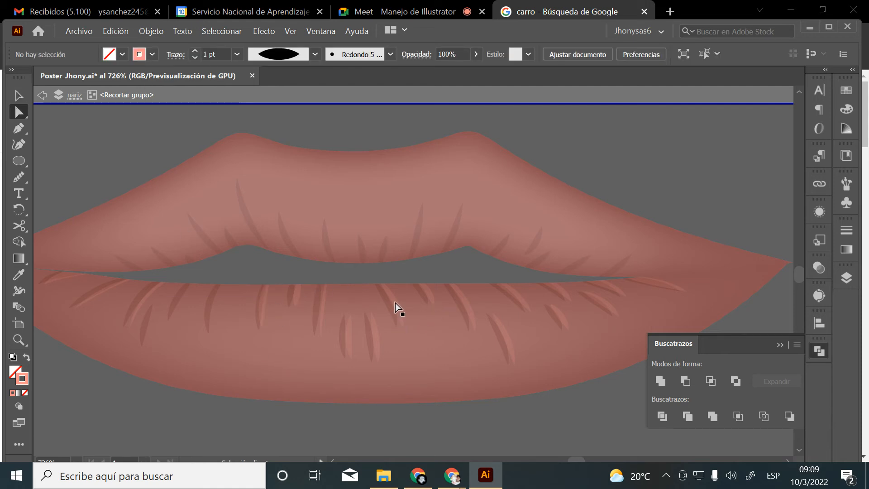
left_click(395, 303)
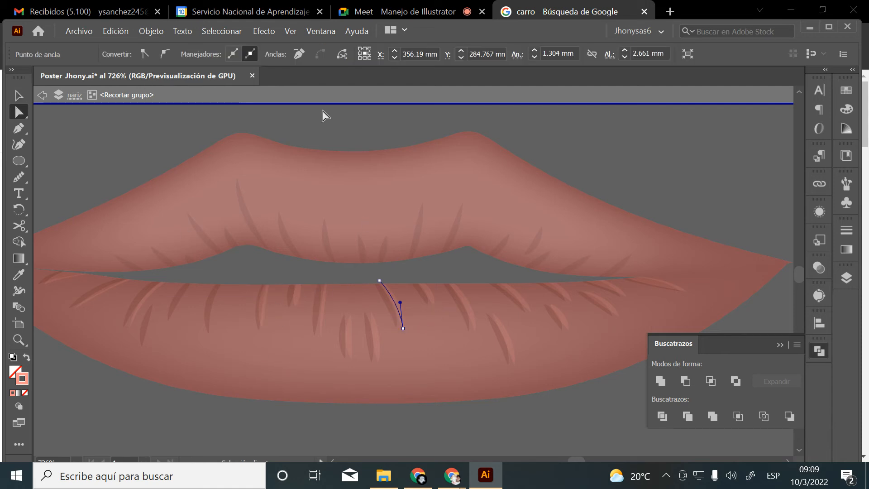
left_click(372, 335)
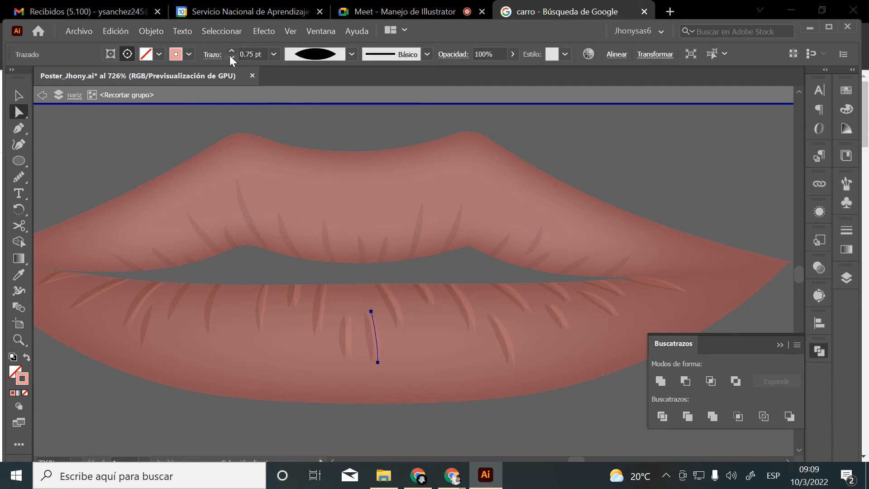
left_click(401, 312)
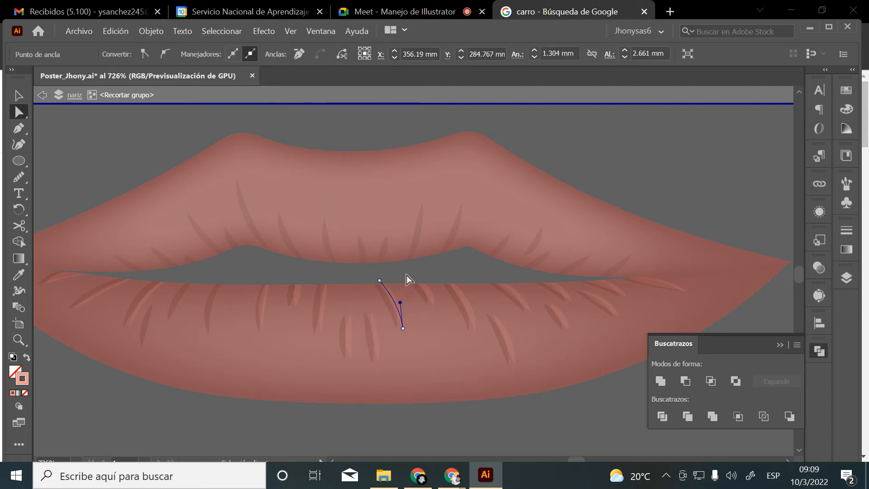
left_click(407, 275)
left_click(392, 295)
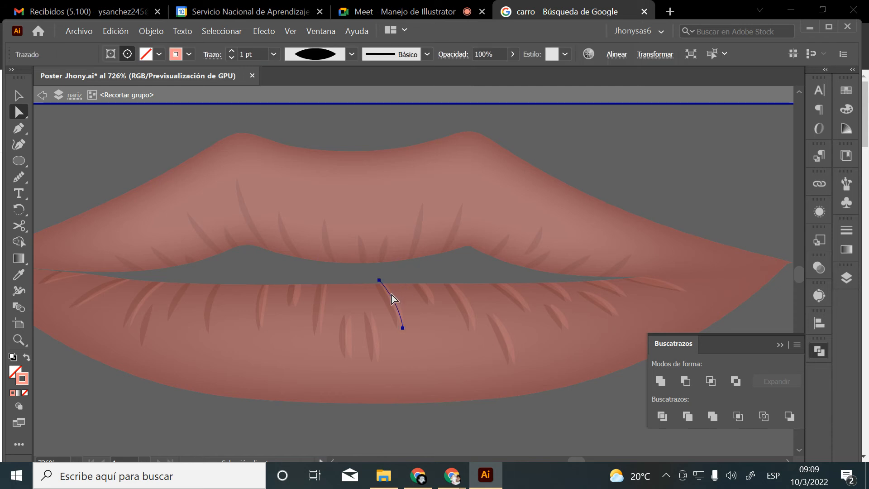
left_click(231, 57)
Thin the highlight strokes of two long creases right of center, setting the lower one to 0.5 pt
left_click(467, 304)
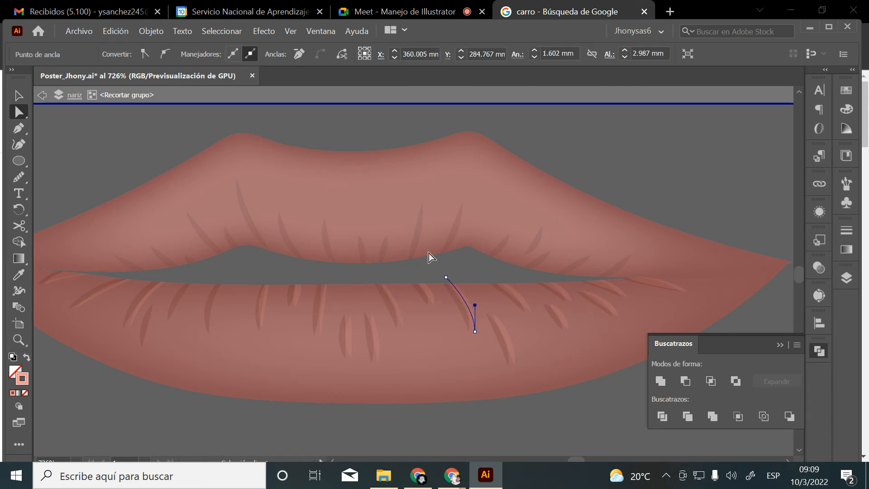
left_click(460, 297)
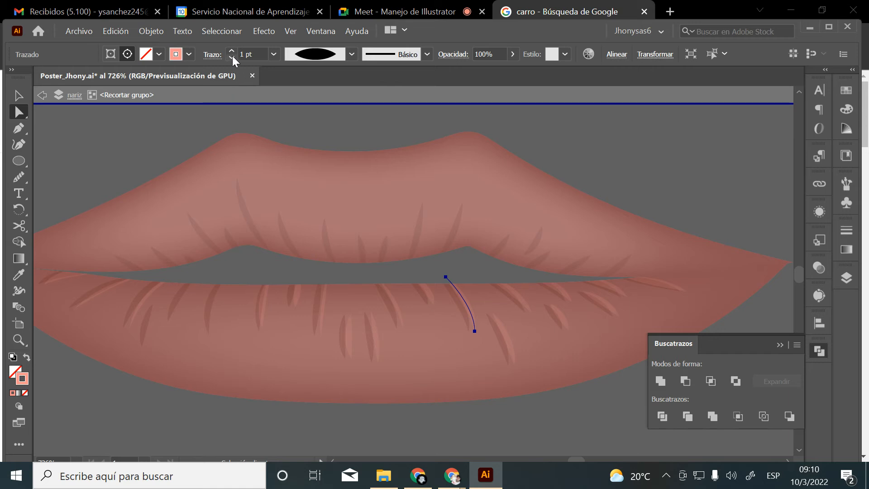
left_click(508, 338)
left_click(231, 57)
left_click(231, 58)
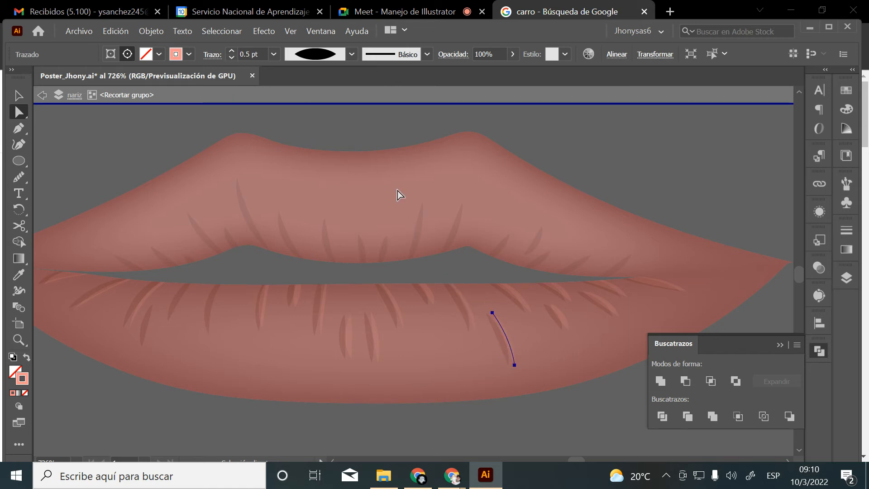
Delete the light pink highlight strokes beside four creases on the right side of the lower lip
left_click(516, 297)
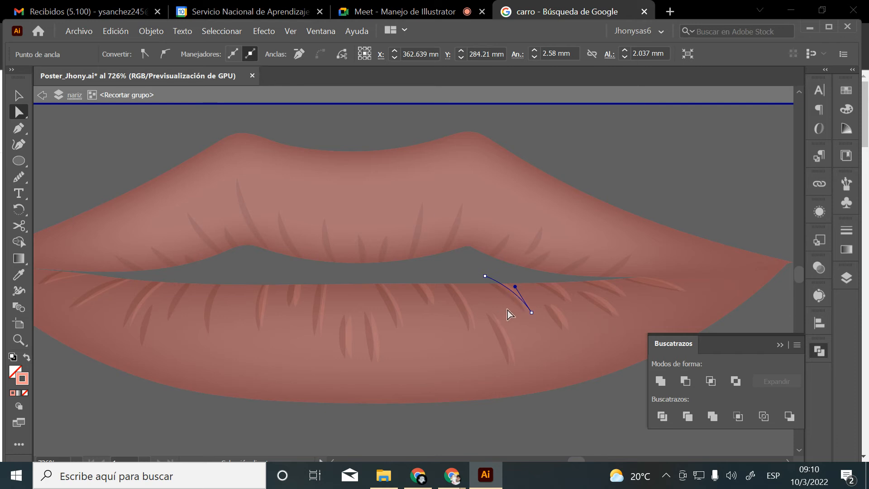
key("Delete")
left_click(561, 317)
key("Delete")
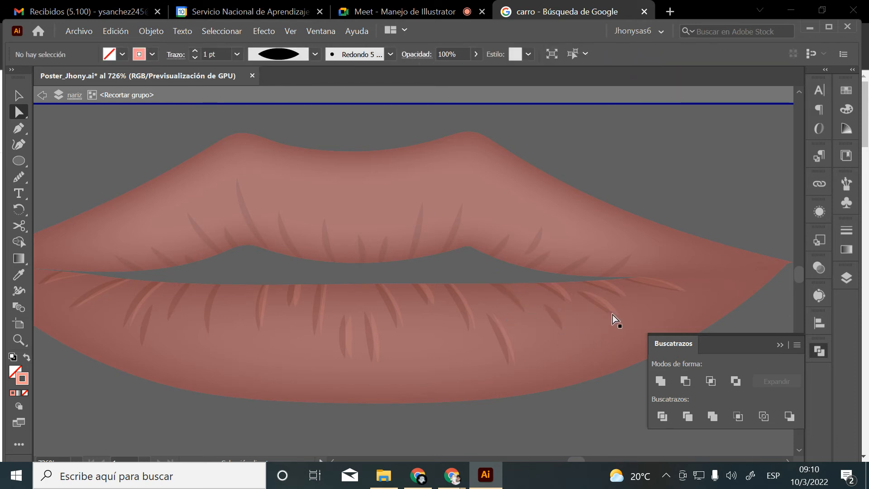
left_click(659, 284)
key("Delete")
key("Delete")
left_click(618, 288)
key("Delete")
Shift the highlight strokes of the two central lower creases slightly left and set the left one to 0.75 pt
left_click(376, 343)
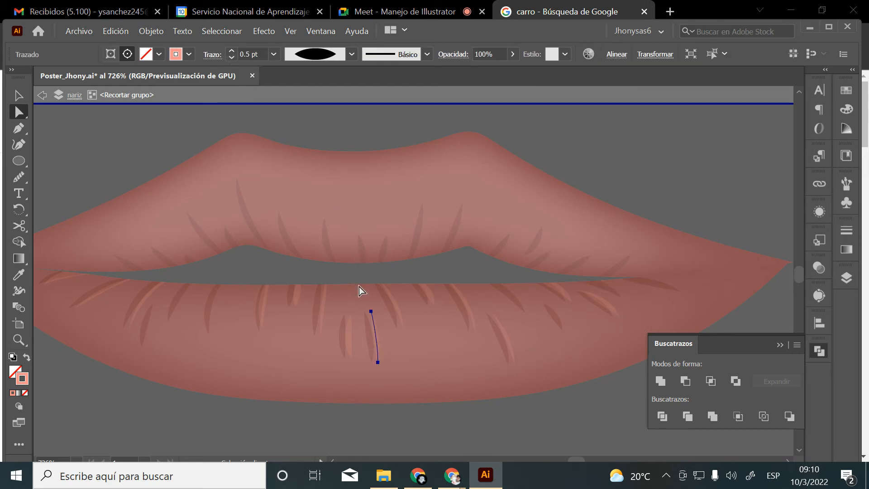
key("Left")
left_click(348, 277)
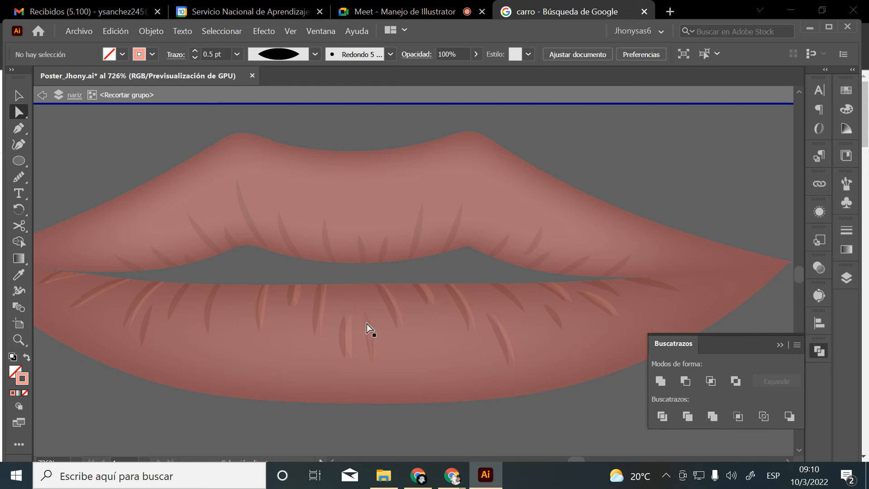
left_click(349, 344)
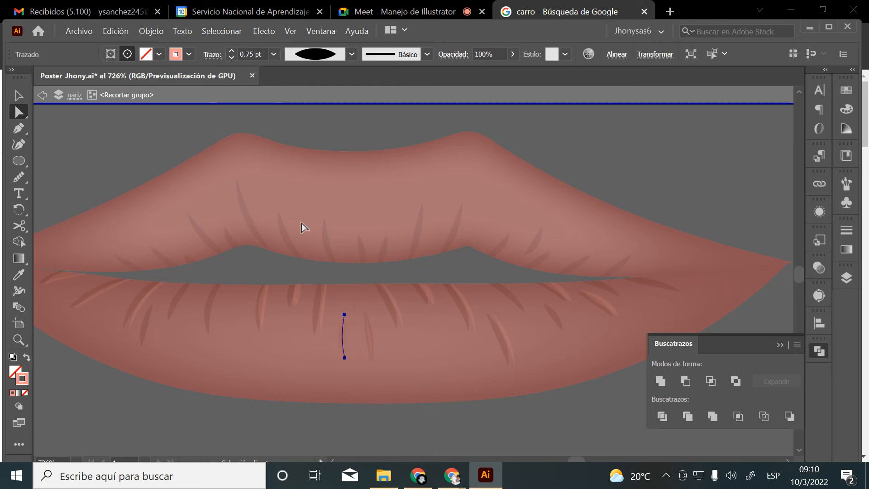
Shift the highlight stroke of the lower-lip crease just left of center slightly left and leave group isolation
left_click(322, 310)
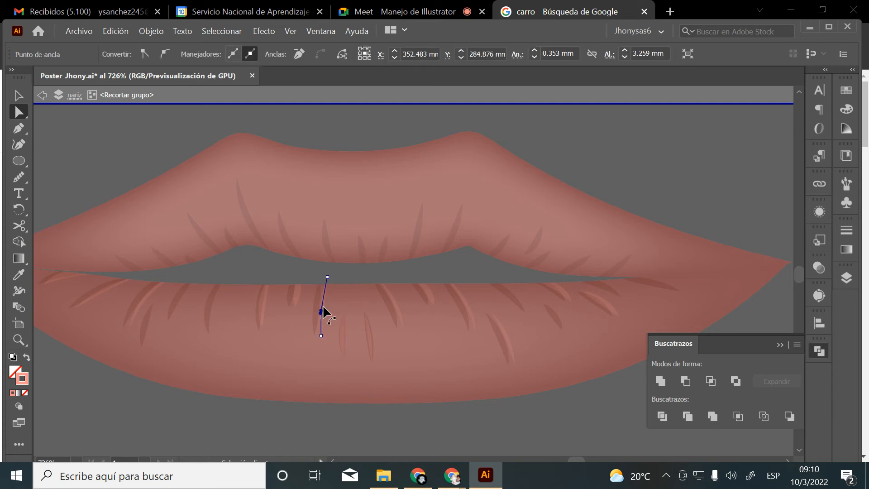
left_click_drag(321, 338, 318, 337)
left_click_drag(327, 277, 324, 280)
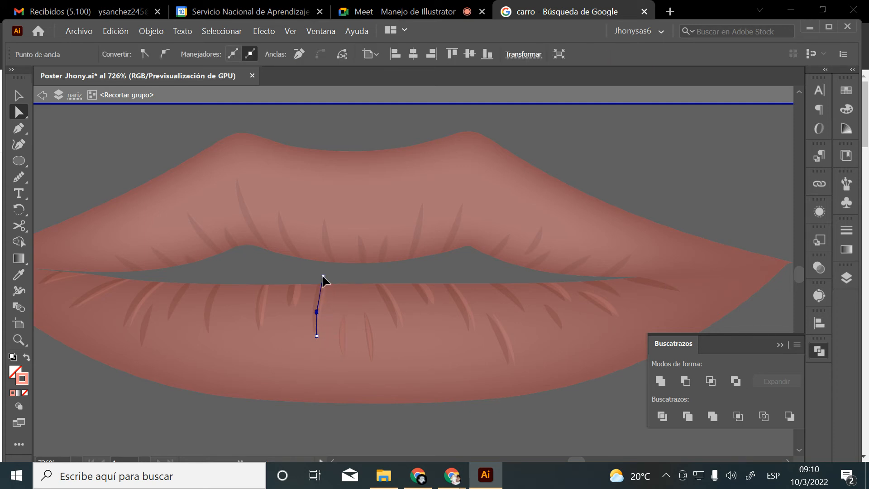
double_click(349, 277)
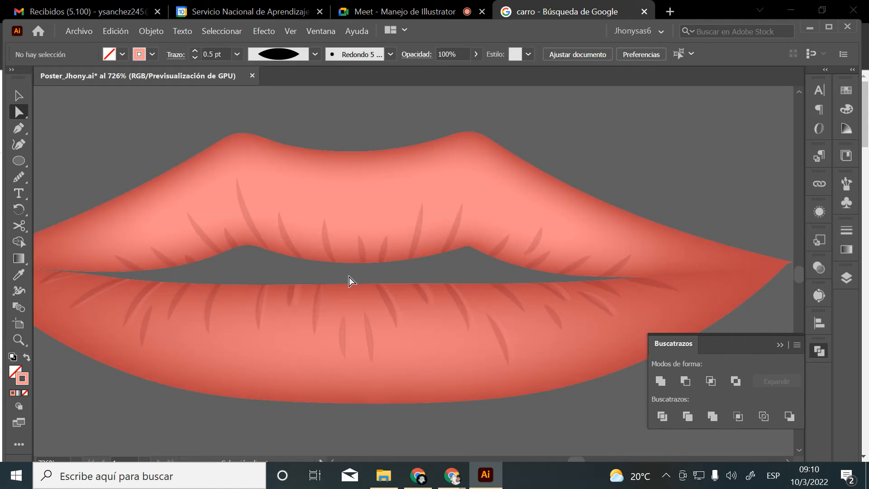
Examine the creases and highlights of the lower pair of lips from a distance and at close range
key("z")
left_click(440, 317, "alt")
left_click(447, 307, "alt")
left_click(449, 304, "alt")
left_click(436, 274, "alt")
left_click(430, 270, "alt")
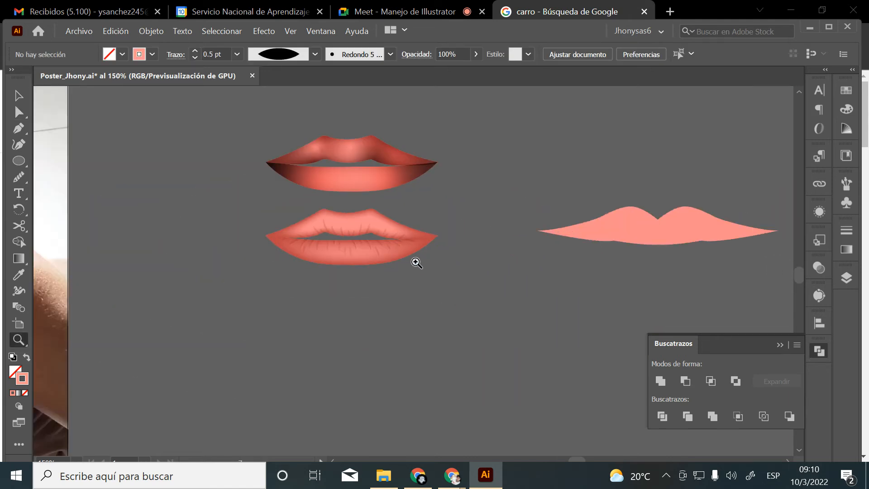
left_click_drag(342, 214, 504, 312)
left_click(502, 313, "alt")
left_click(504, 313, "alt")
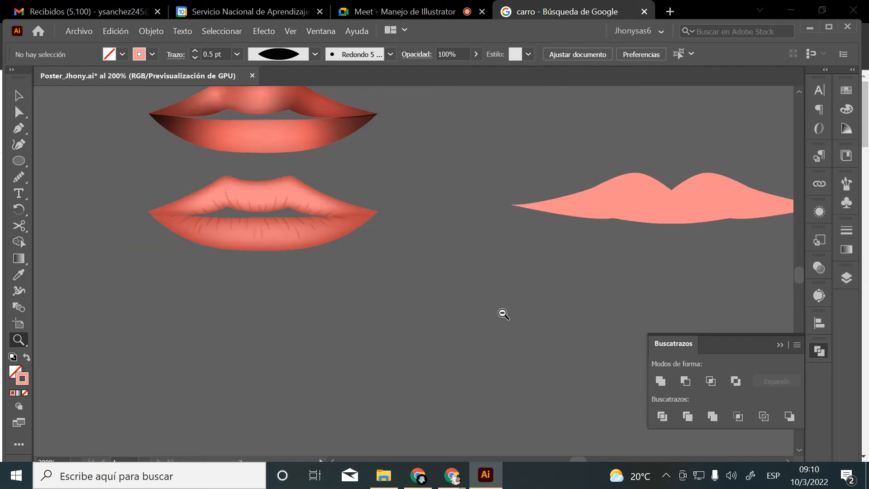
left_click(301, 233, "alt")
left_click(474, 326, "alt")
left_click_drag(438, 312, 540, 389)
Copy the crease groups of both lips straight up onto the darker-shaded pair of lips above
key("v")
scroll(448, 344, "up", 2)
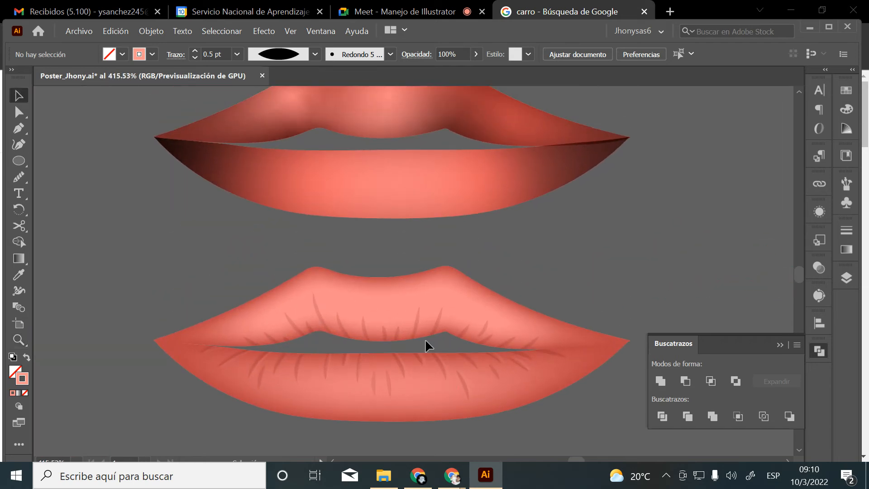
left_click(398, 333)
left_click(397, 365, "shift")
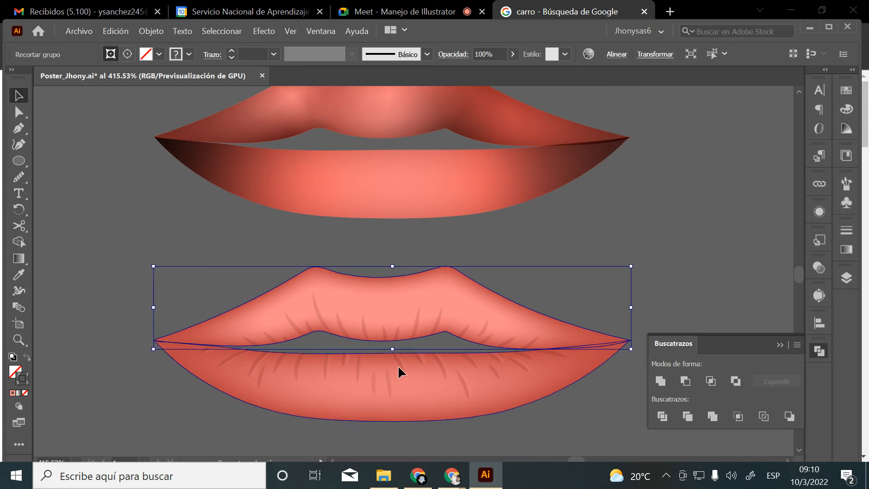
left_click_drag(400, 366, 401, 164)
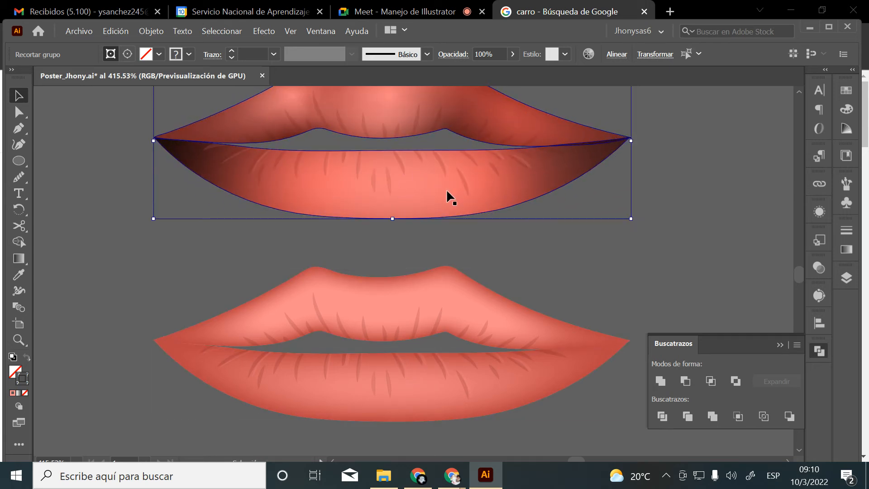
left_click_drag(480, 199, 452, 296)
left_click(586, 335)
Examine the copied creases on the darker-shaded lips, checking the corner and center against the other pair
key("z")
left_click(516, 297, "alt")
left_click(400, 252, "alt")
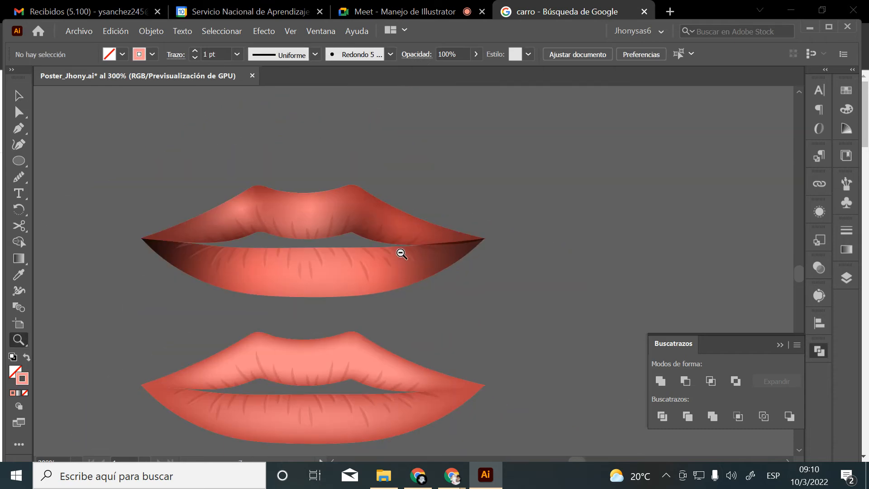
left_click(401, 256, "alt")
left_click(417, 282, "alt")
left_click_drag(416, 282, 554, 344)
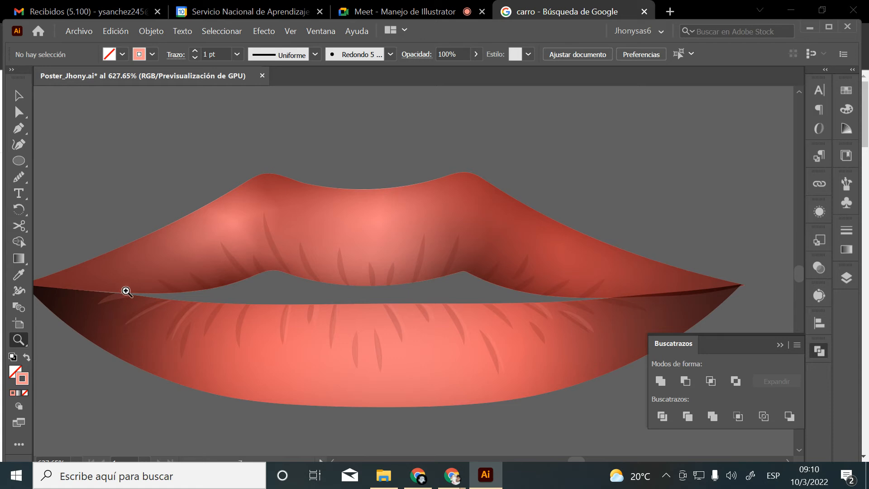
left_click_drag(127, 290, 238, 358)
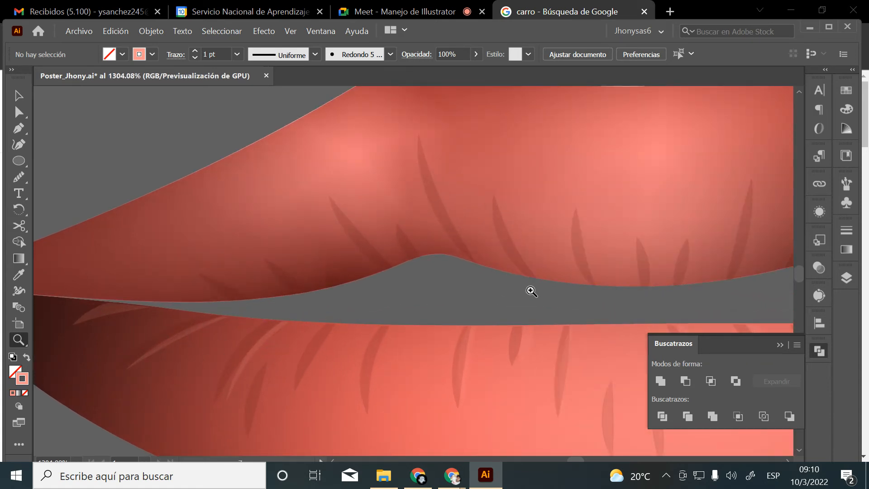
left_click(562, 295, "alt")
left_click(562, 295, "alt")
left_click(561, 295, "alt")
left_click(455, 299, "alt")
left_click(455, 299, "alt")
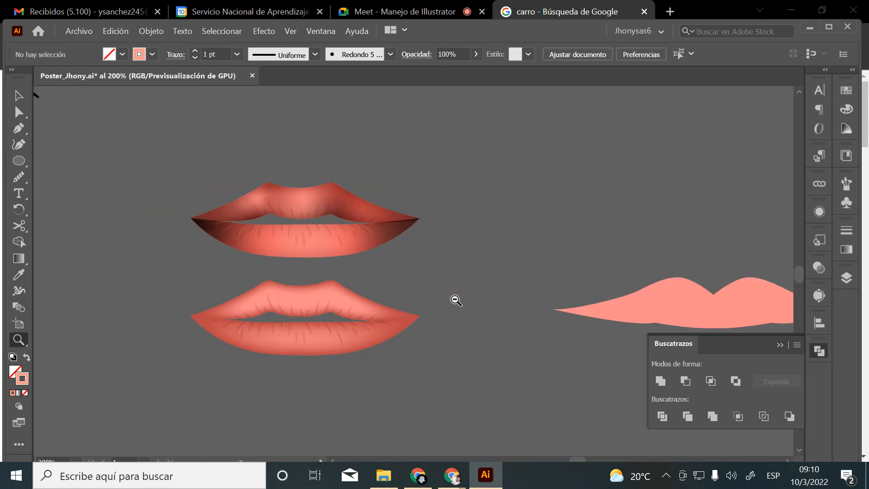
Draw a flat ellipse on the right half of the darker pair's lower lip and reshape its anchors and handles to follow the lip
left_click_drag(349, 240, 453, 283)
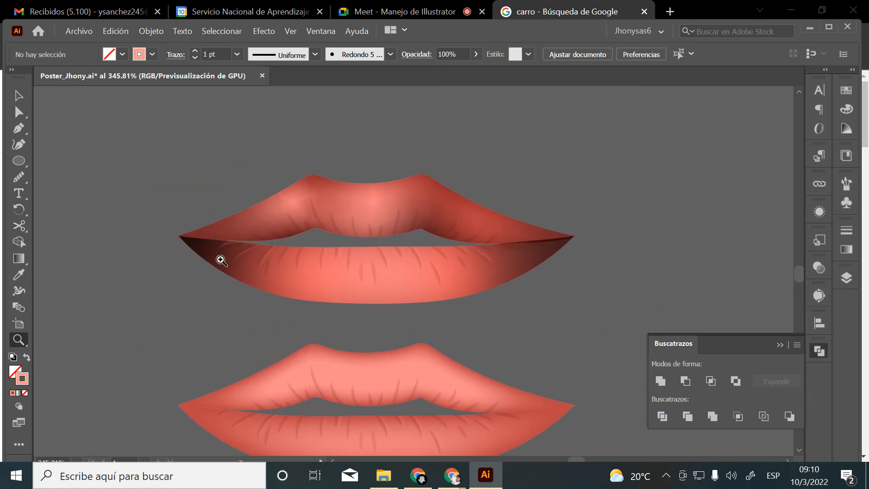
left_click(19, 161)
left_click_drag(368, 257, 485, 292)
left_click(19, 112)
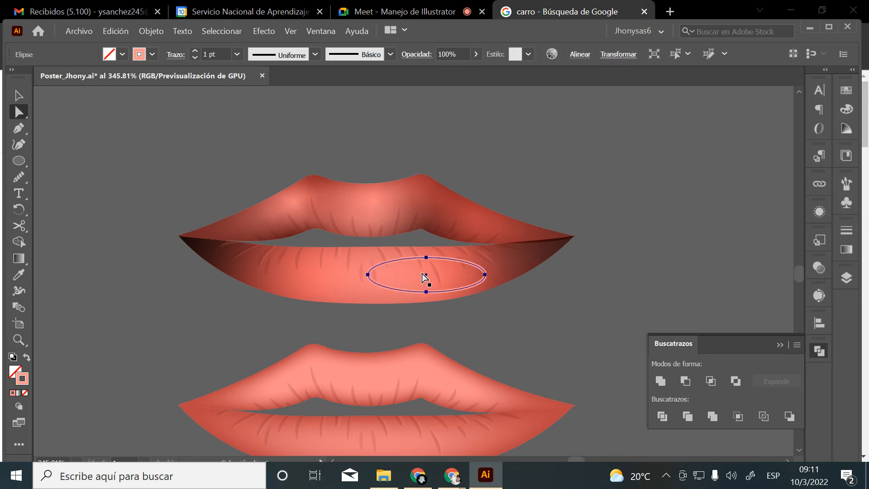
left_click(486, 274)
left_click_drag(493, 265, 493, 265)
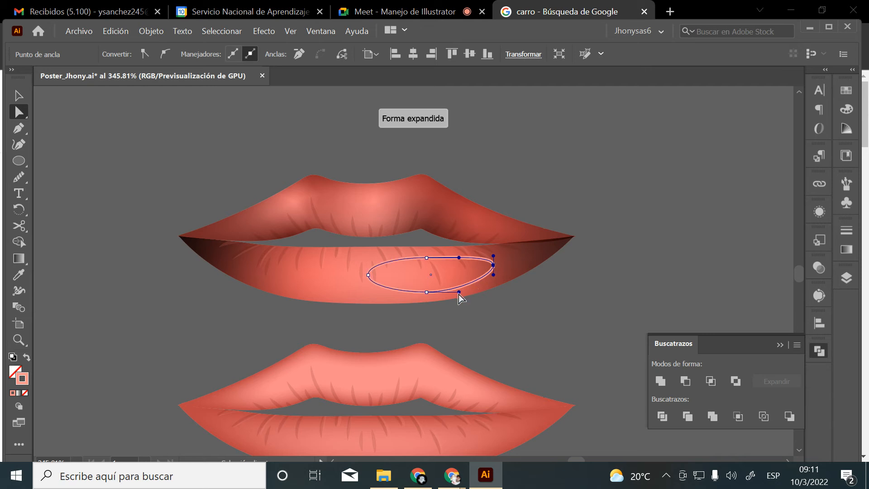
left_click_drag(459, 293, 489, 289)
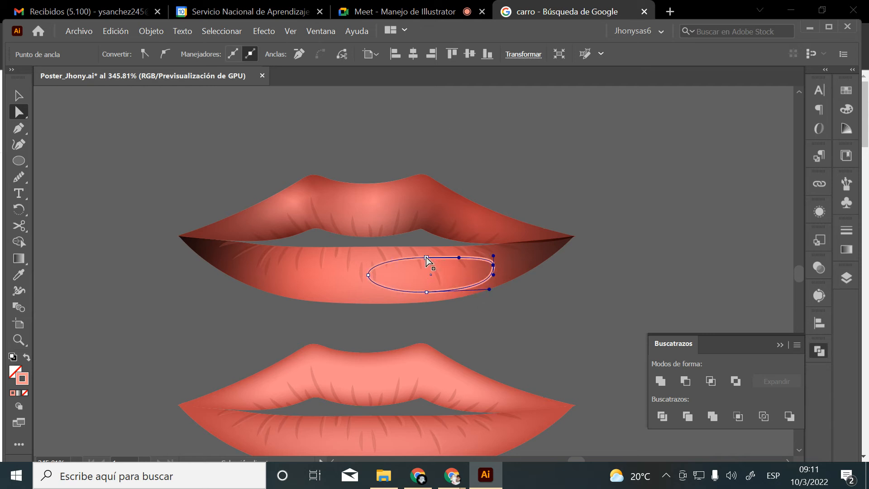
left_click_drag(427, 258, 467, 252)
Remove the reshaped ellipse's outline, fill it with a linear gradient, and set the first gradient stop to the light pink swatch
left_click(27, 358)
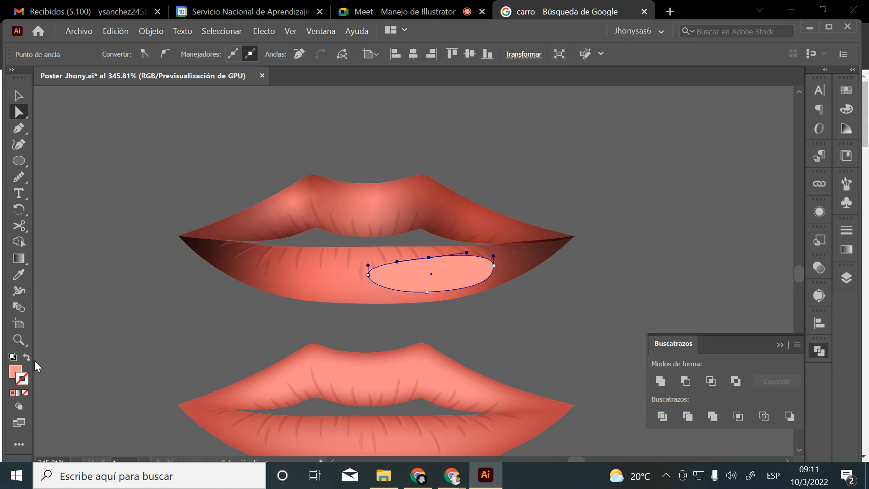
left_click(846, 250)
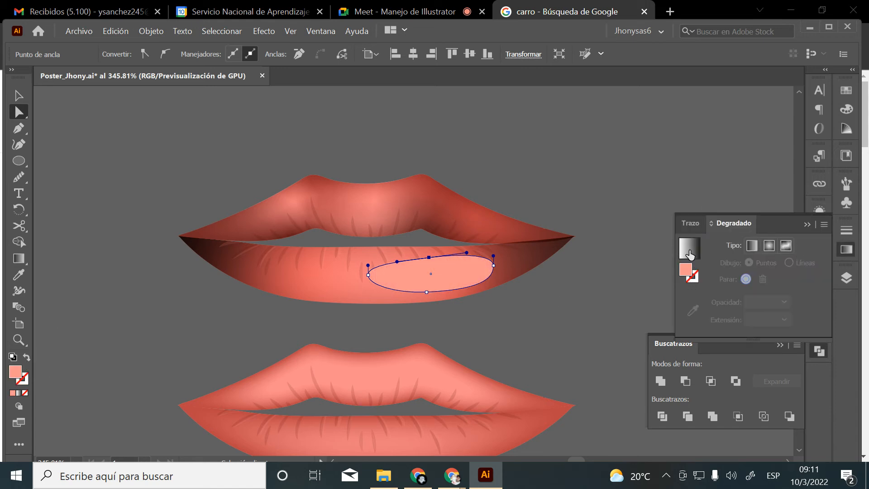
left_click(690, 254)
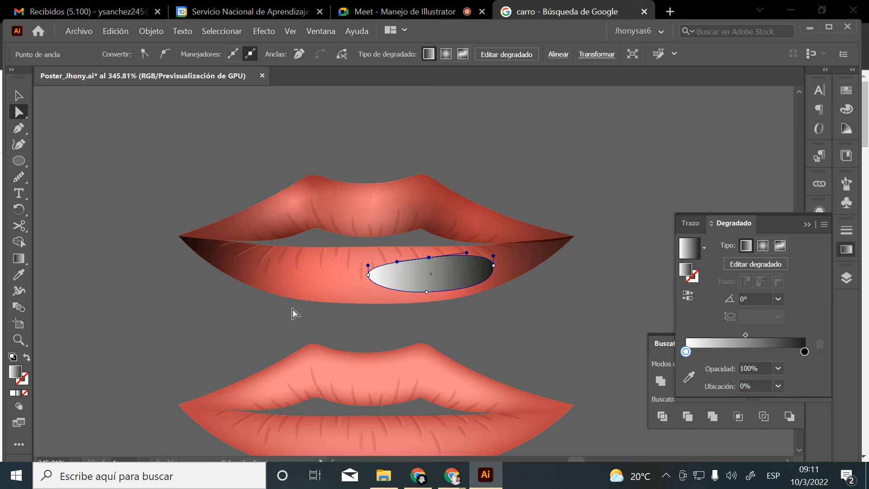
double_click(686, 352)
left_click(630, 231)
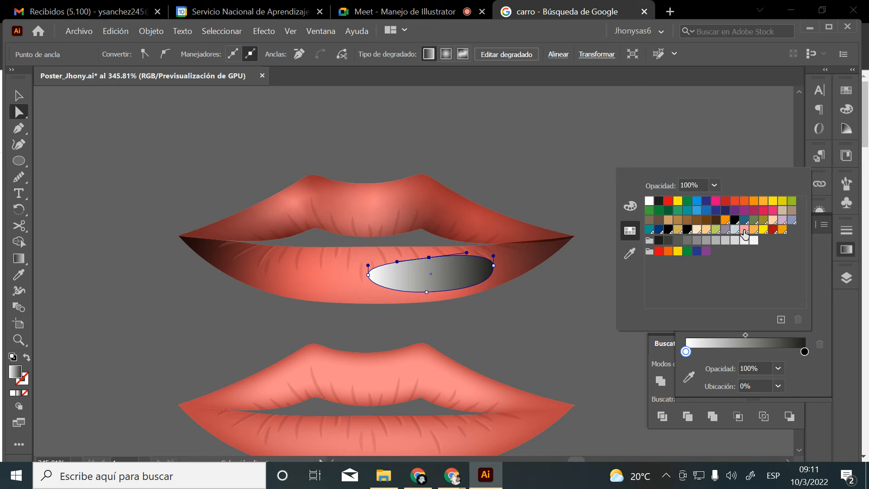
left_click(745, 230)
left_click(690, 355)
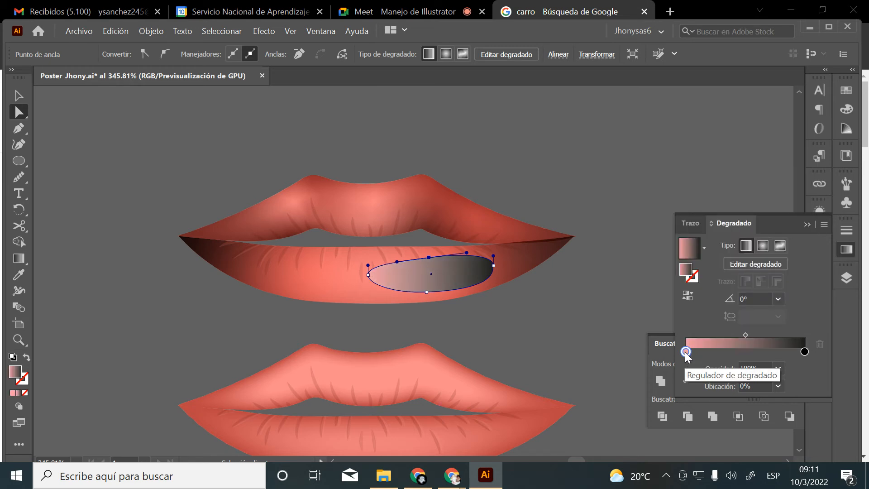
Set the gradient's pink to FFA5A1 and replace the black stop with a copy of the pink one near the far end
double_click(11, 371)
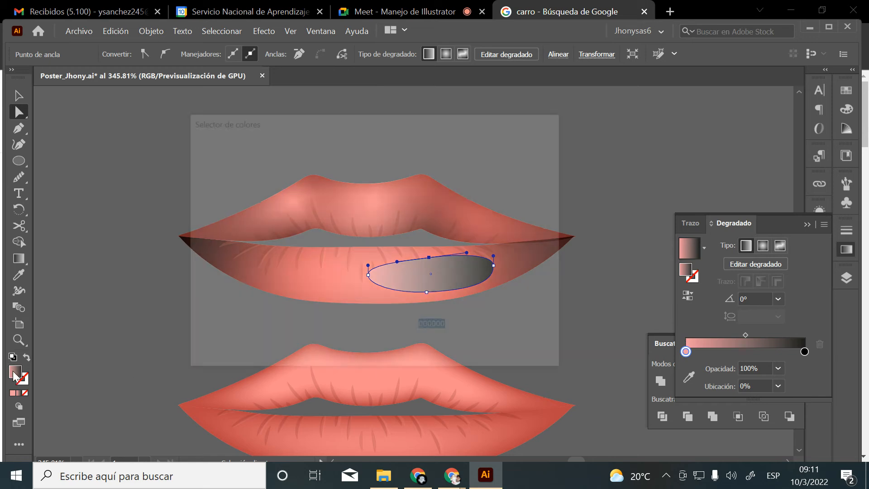
left_click_drag(264, 172, 258, 156)
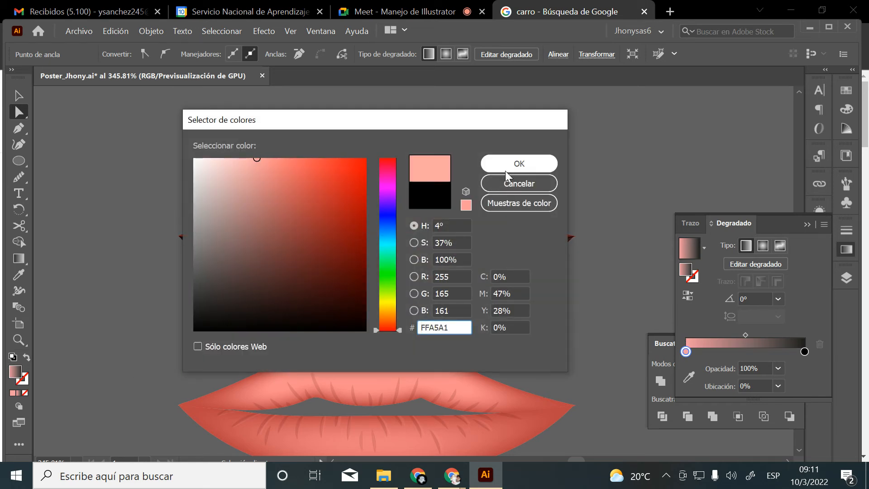
left_click(518, 164)
left_click_drag(699, 298, 694, 355)
left_click_drag(805, 352, 808, 378)
left_click_drag(719, 352, 800, 352)
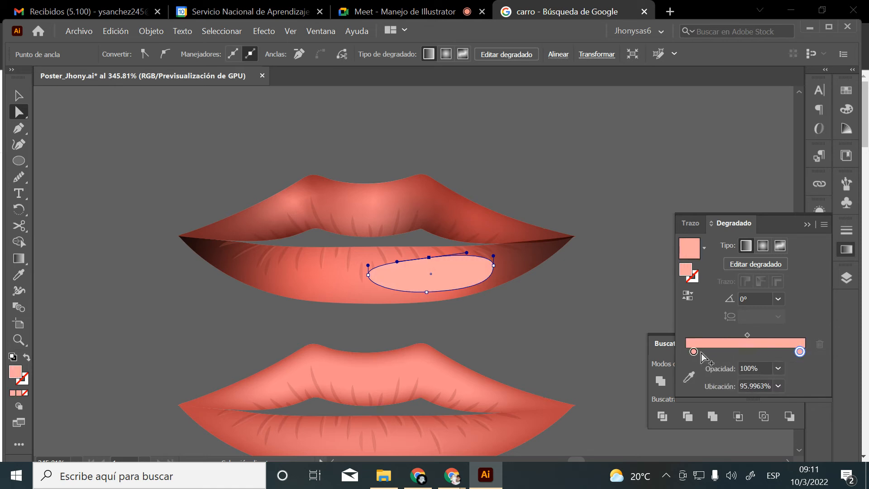
left_click_drag(694, 352, 685, 352)
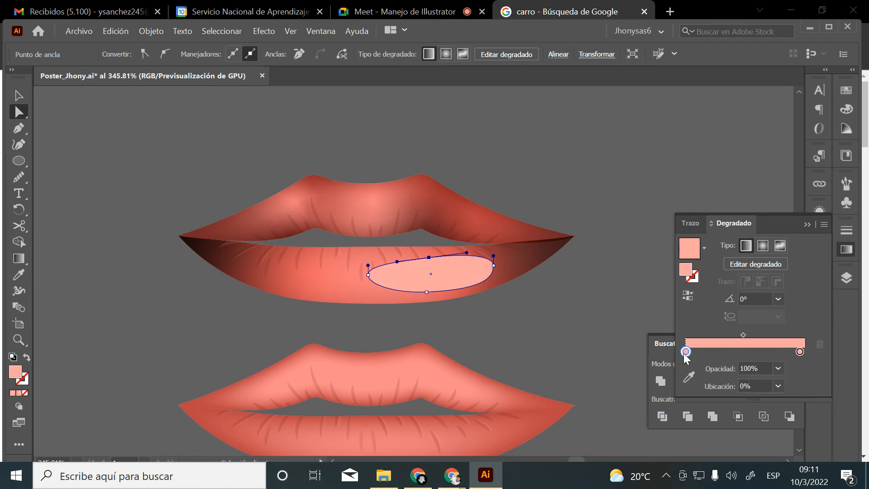
Set the opacity of the gradient's first stop to 0% and deselect the shape
left_click(778, 369)
left_click(792, 208)
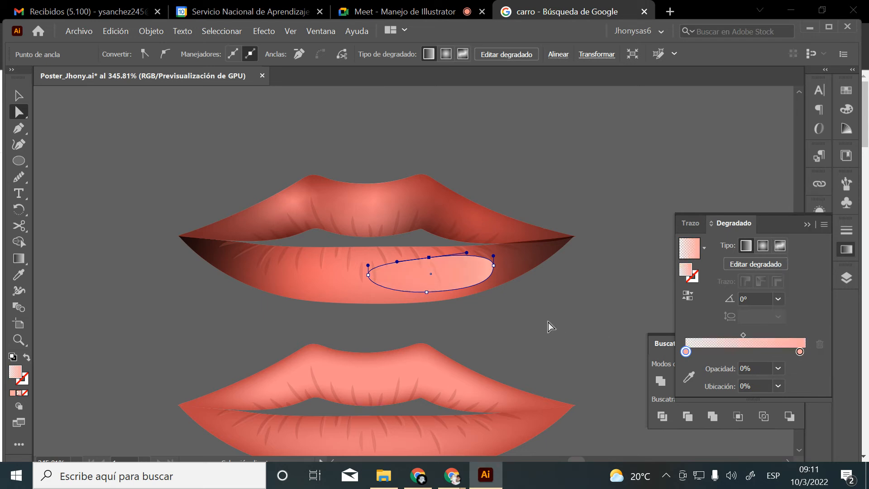
left_click(545, 286)
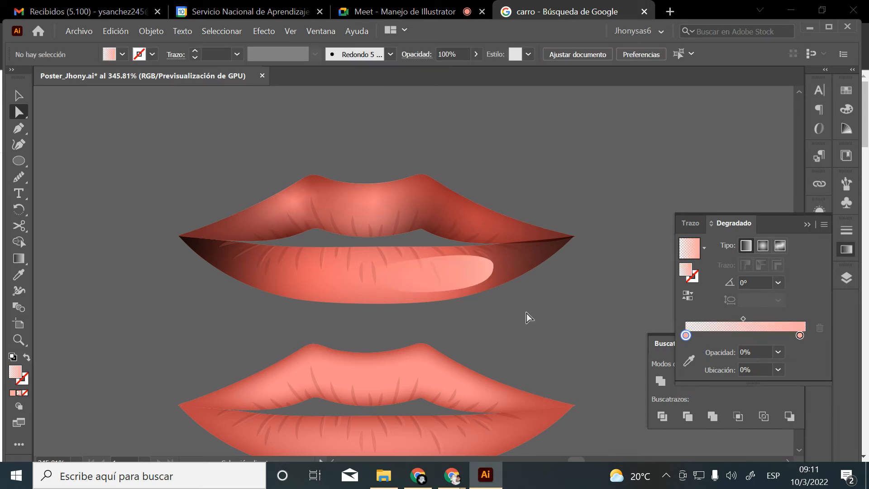
Nudge the gradient highlight shape slightly up and left, and set its blending mode to Superponer
left_click(458, 274)
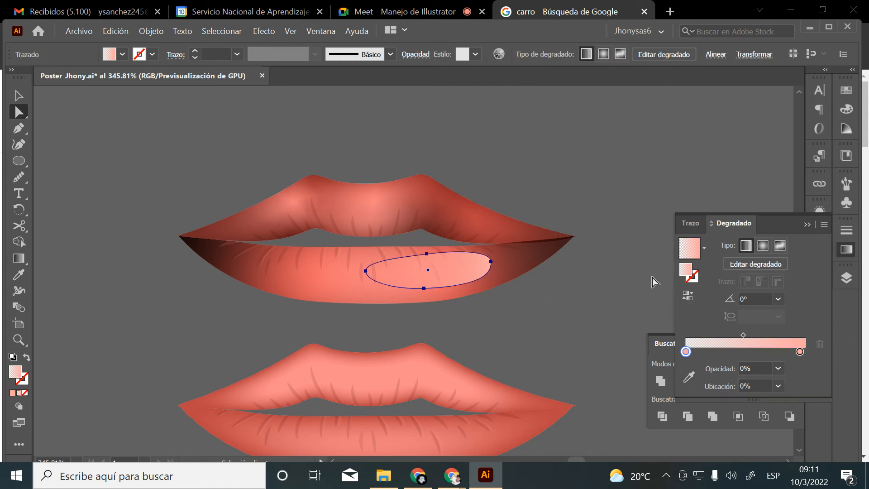
left_click(807, 224)
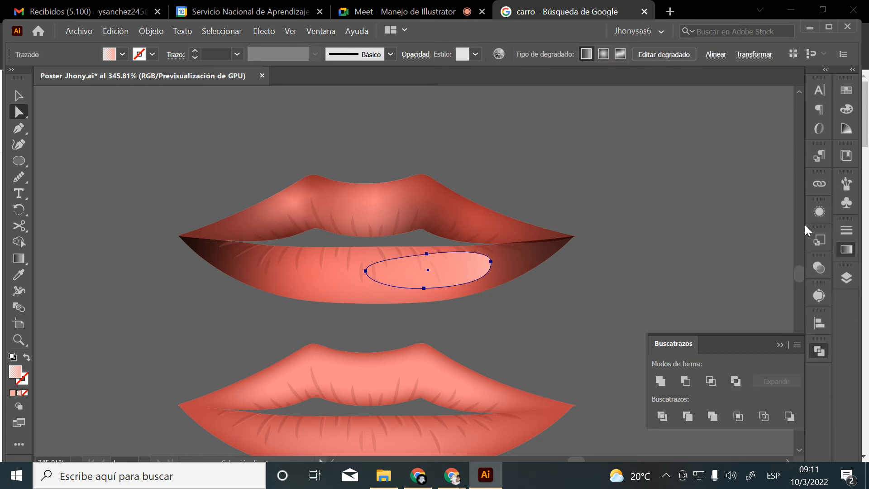
left_click(819, 268)
left_click(675, 282)
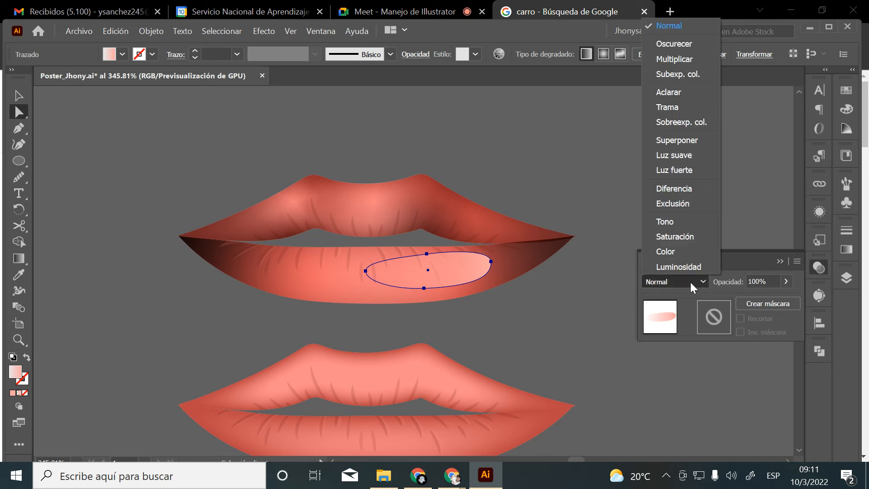
left_click(676, 141)
left_click(571, 199)
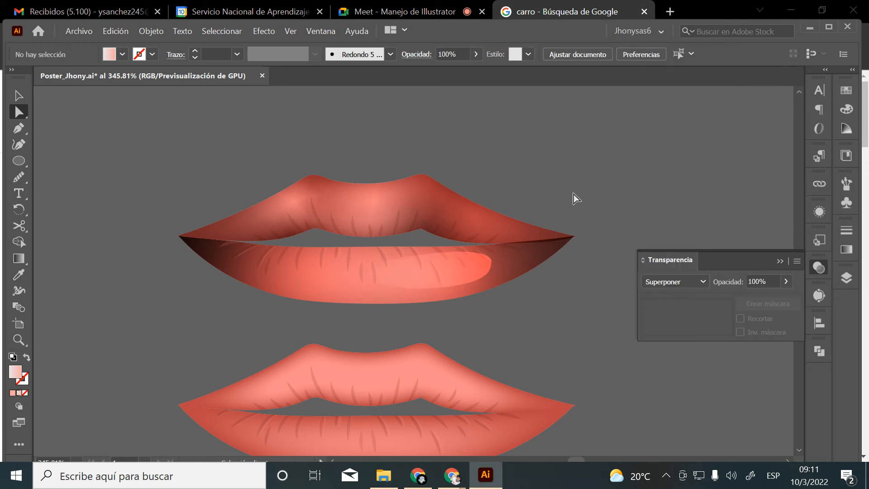
left_click(458, 283)
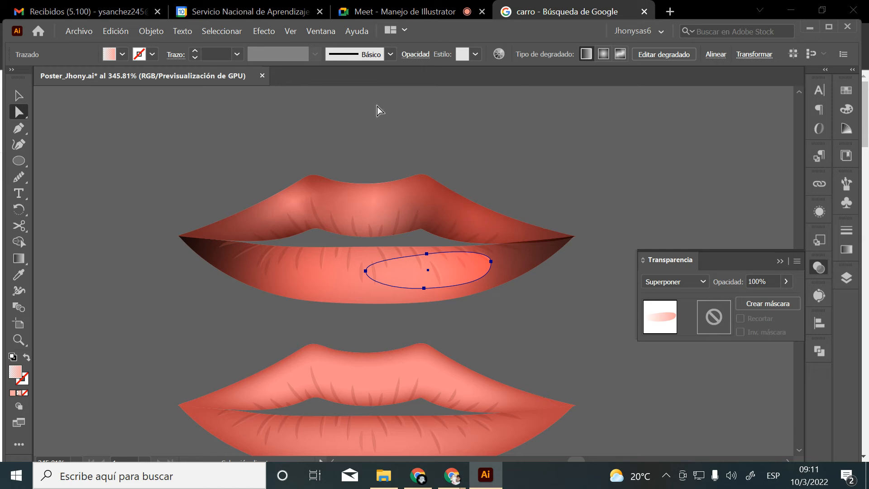
left_click(262, 32)
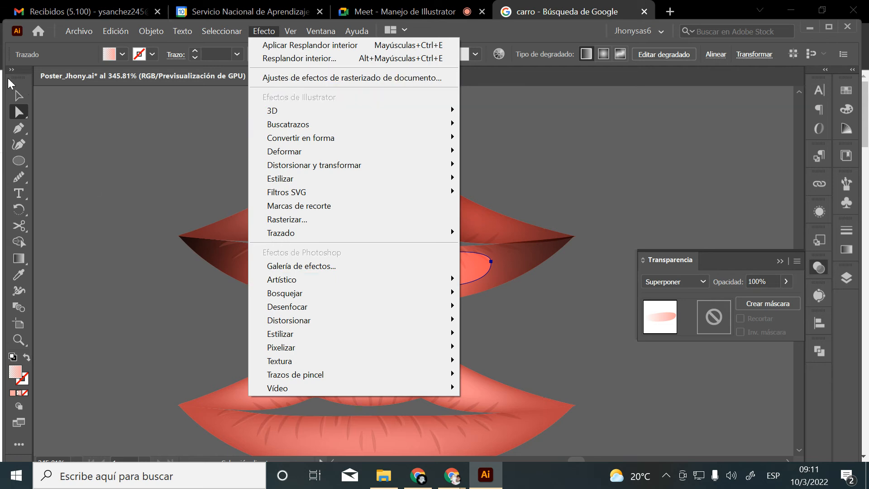
left_click(19, 96)
scroll(290, 194, "up", 2)
left_click(469, 195)
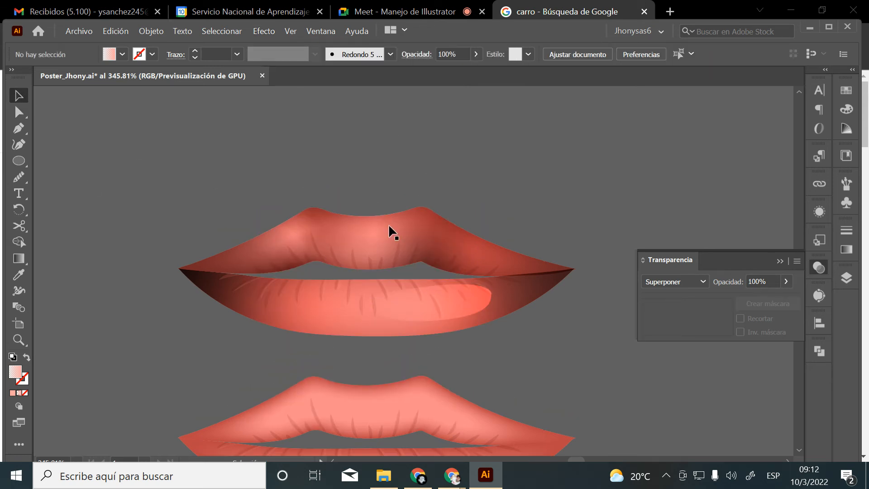
Apply a Gaussian blur to the gradient highlight on the darker pair's lower lip, raising the radius slightly above the preset value
left_click(457, 312)
left_click(270, 33)
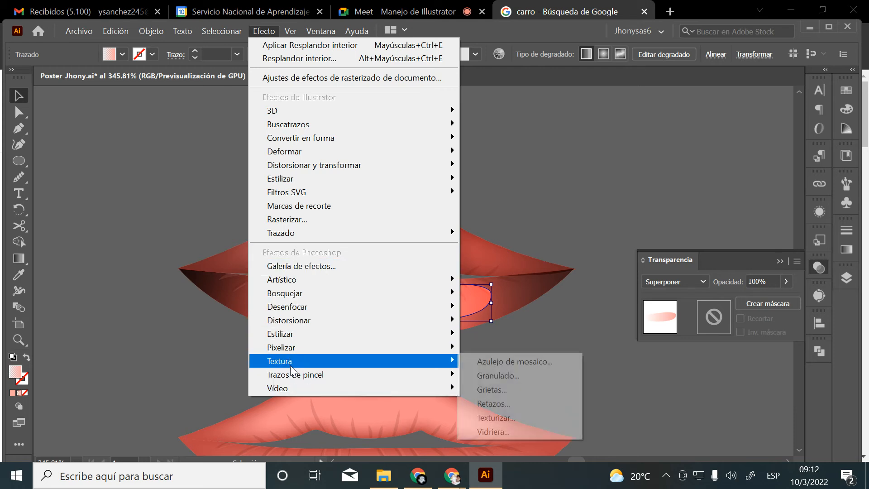
mouse_move(290, 153)
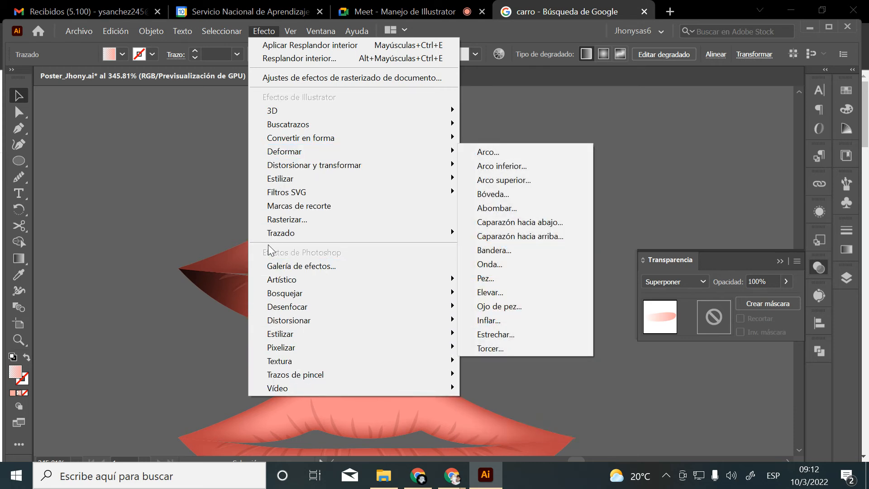
mouse_move(284, 310)
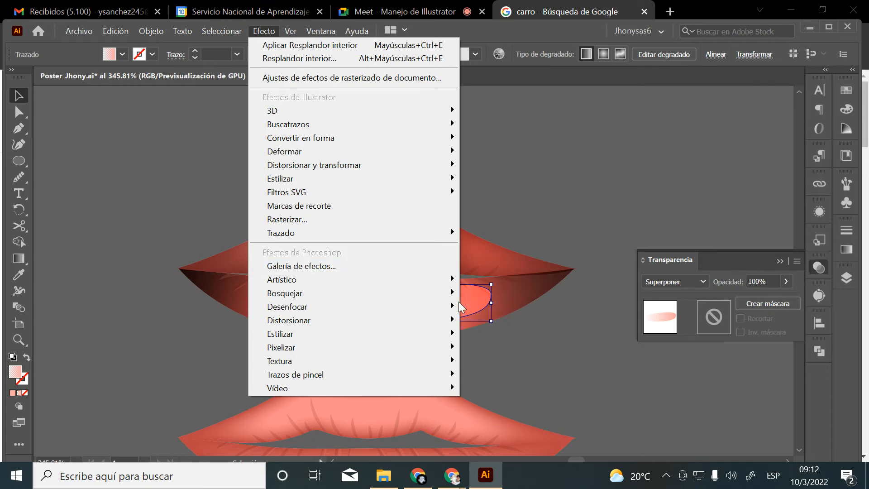
left_click(504, 306)
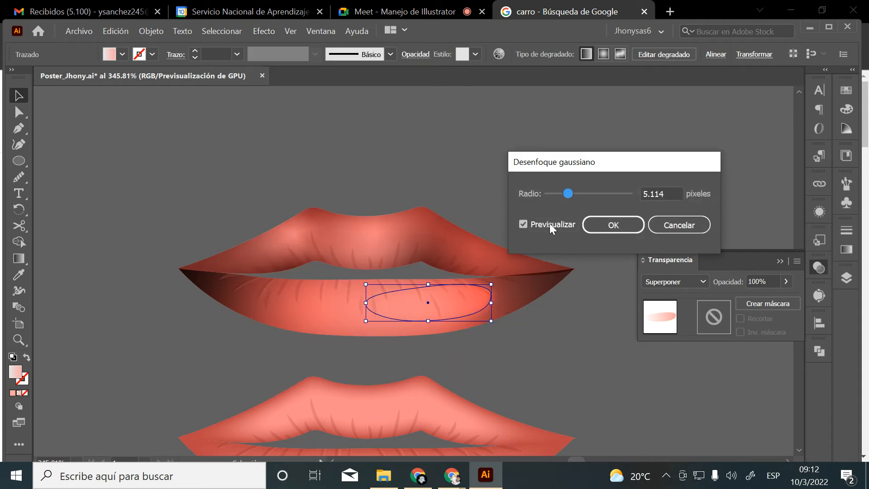
mouse_move(569, 194)
left_mouse_down()
mouse_move(607, 190)
mouse_move(566, 192)
mouse_move(578, 194)
left_mouse_up()
left_click(620, 223)
left_click(539, 189)
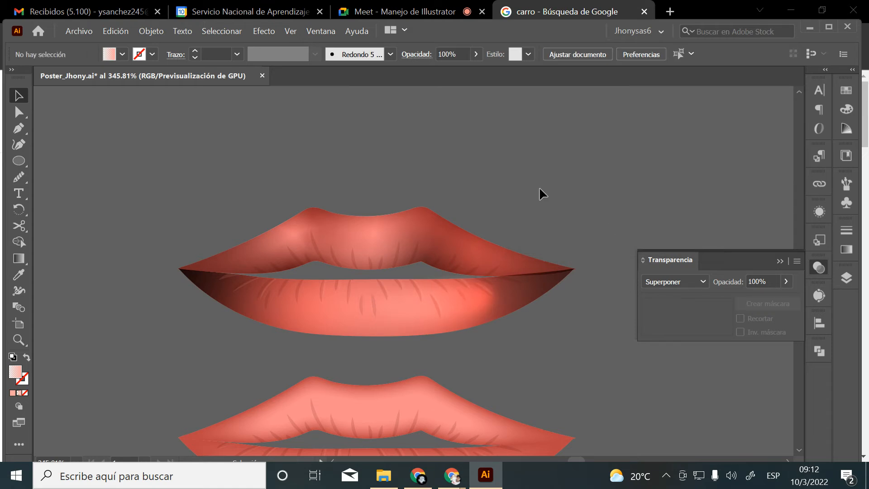
Nudge the blurred highlight to the right along the lower lip, and bring it partly back to the left
left_click(475, 305)
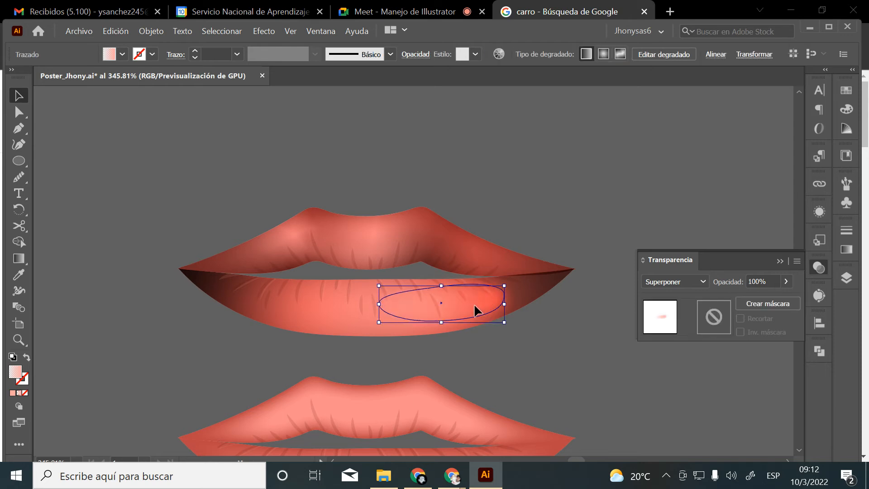
left_click(547, 170)
scroll(539, 153, "down", 3)
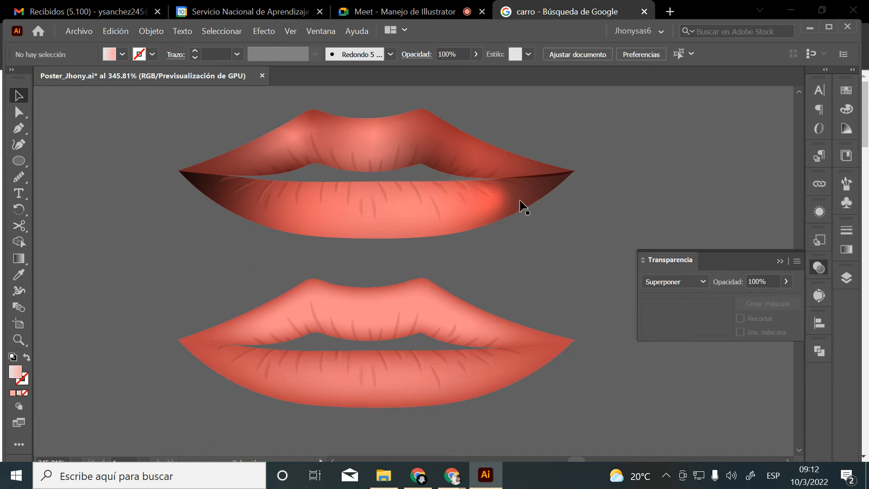
left_click_drag(484, 203, 476, 206)
left_click(539, 225)
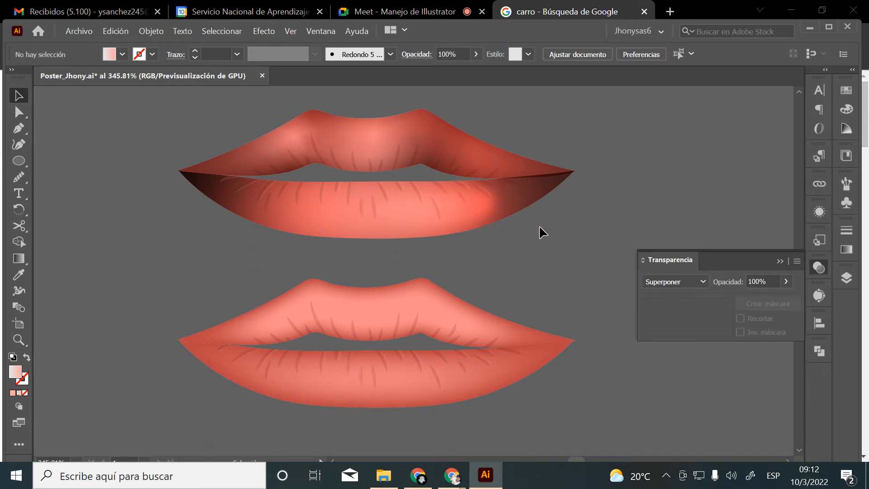
Try the Luz suave blending mode on the highlight shape, and settle on Luz fuerte
left_click(472, 203)
left_click(664, 283)
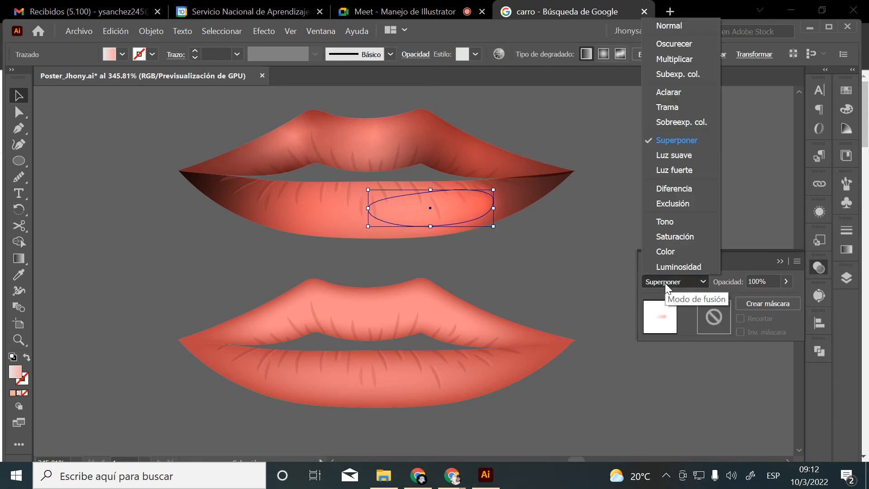
left_click(671, 157)
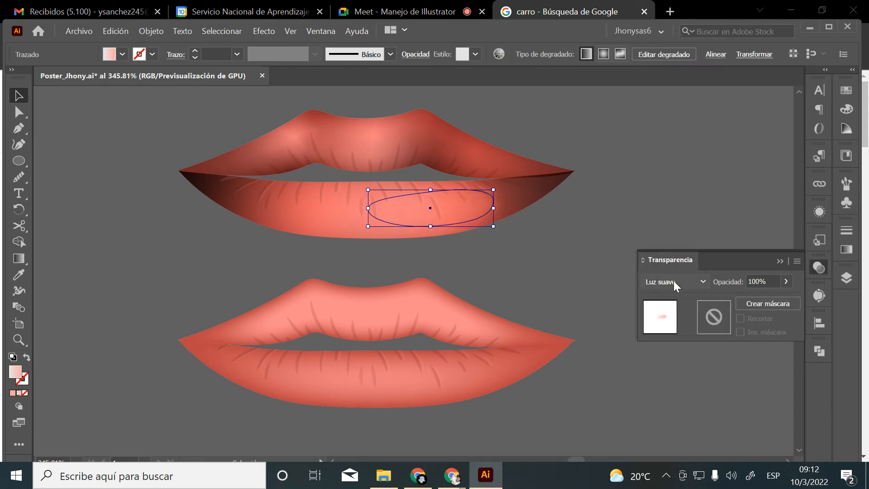
left_click(674, 282)
left_click(669, 170)
left_click(624, 186)
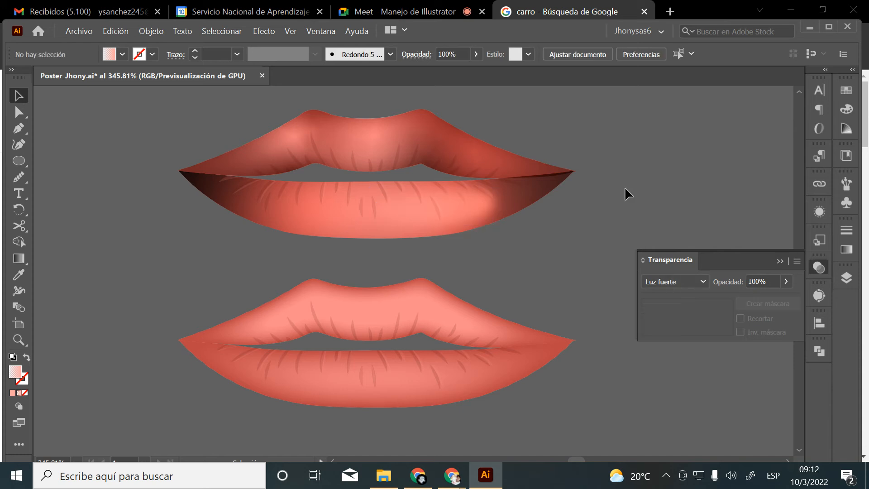
Bring the highlight shape onto the portrait's lower lip and rotate it about 13° clockwise to follow the lip's slant
left_click_drag(496, 207, 586, 210)
left_click(584, 250)
left_click(576, 210)
left_click_drag(534, 205, 198, 242)
left_click_drag(198, 241, 252, 132)
left_click_drag(253, 132, 330, 270)
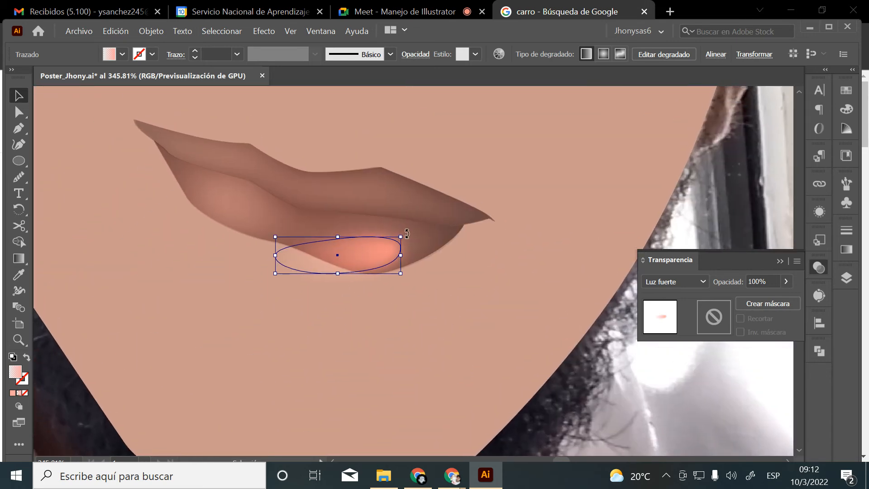
mouse_move(405, 235)
left_mouse_down()
mouse_move(414, 259)
mouse_move(381, 264)
mouse_move(379, 244)
mouse_move(402, 246)
mouse_move(407, 230)
mouse_move(384, 243)
mouse_move(398, 248)
left_mouse_up()
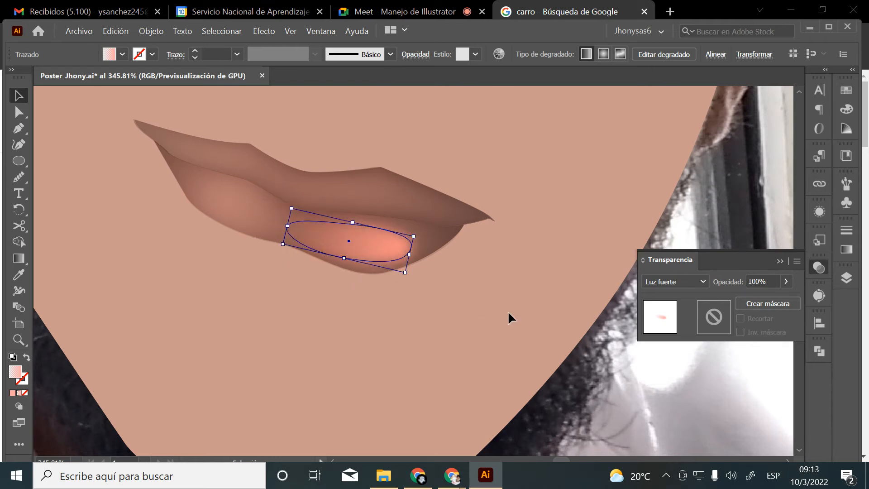
left_click(625, 366)
Change the end stop of the portrait lip highlight's gradient to a tan swatch
key("z")
left_click(430, 263, "alt")
left_click(430, 264, "alt")
left_click(429, 265, "alt")
left_click(429, 266, "alt")
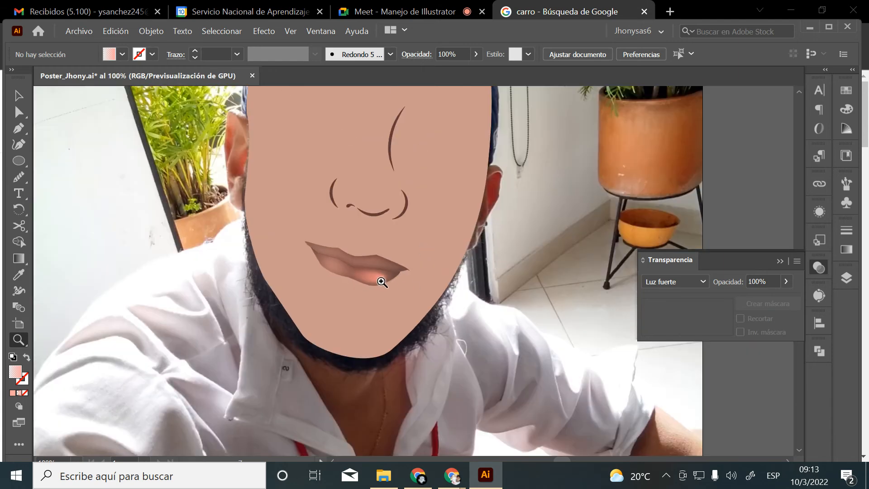
left_click_drag(383, 281, 464, 329)
key("v")
left_click(390, 285)
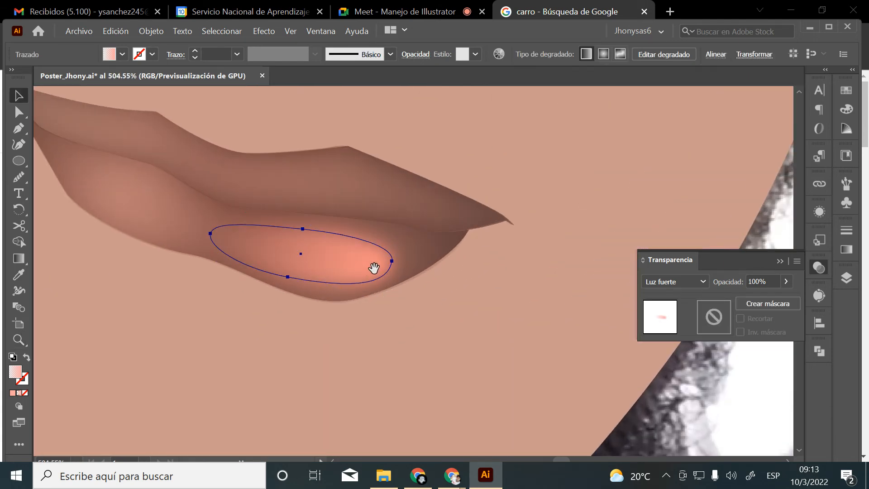
left_click_drag(375, 268, 474, 284)
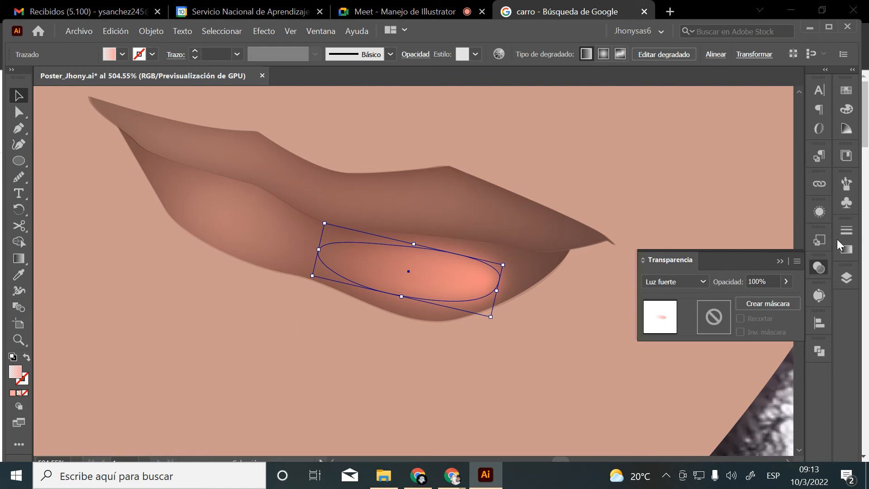
left_click(846, 249)
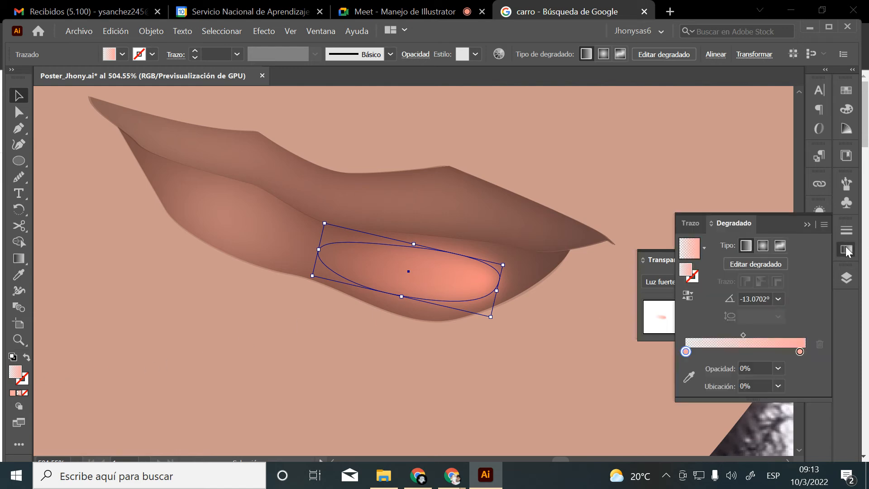
double_click(800, 352)
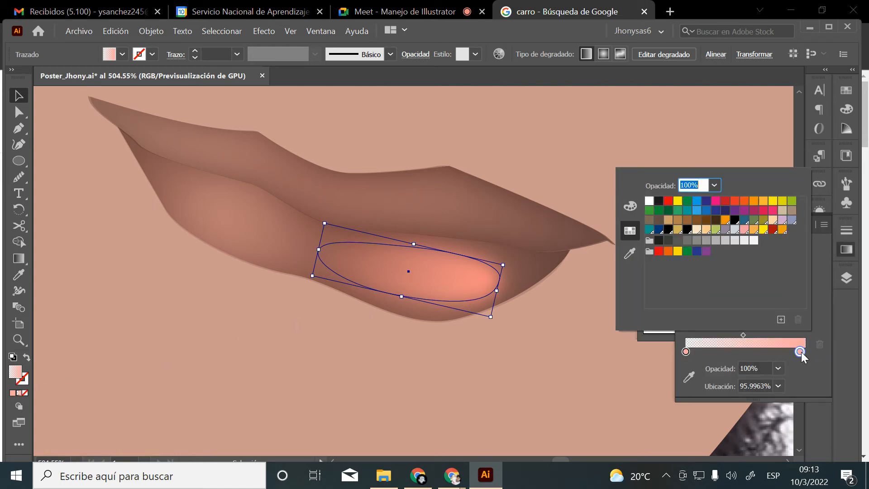
left_click(669, 220)
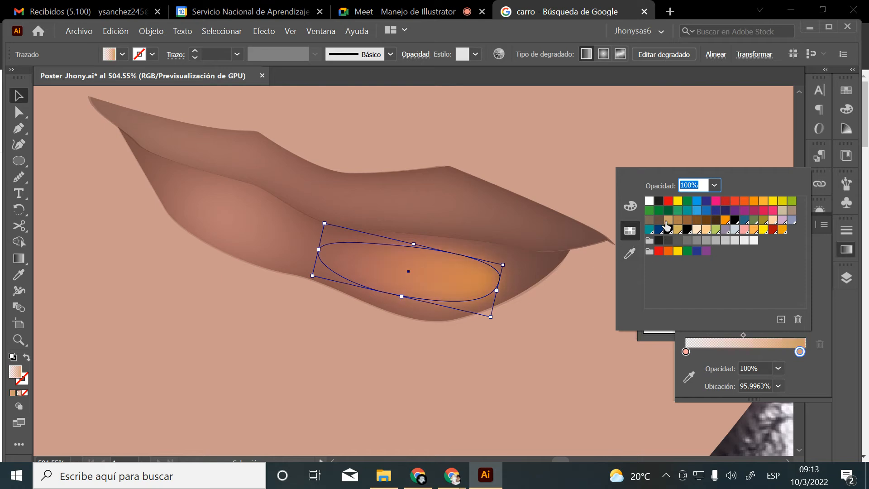
Set the highlight's colour to DDB499 and use it as the end stop of its linear gradient at 100% location
double_click(24, 374)
left_click_drag(397, 317, 387, 331)
left_click_drag(264, 232, 235, 176)
left_click_drag(388, 331, 388, 319)
left_click_drag(237, 211, 247, 179)
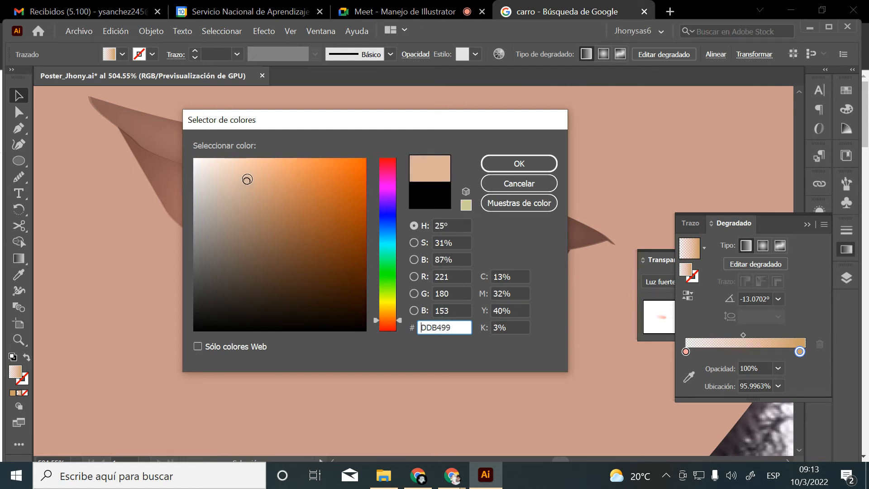
left_click(492, 162)
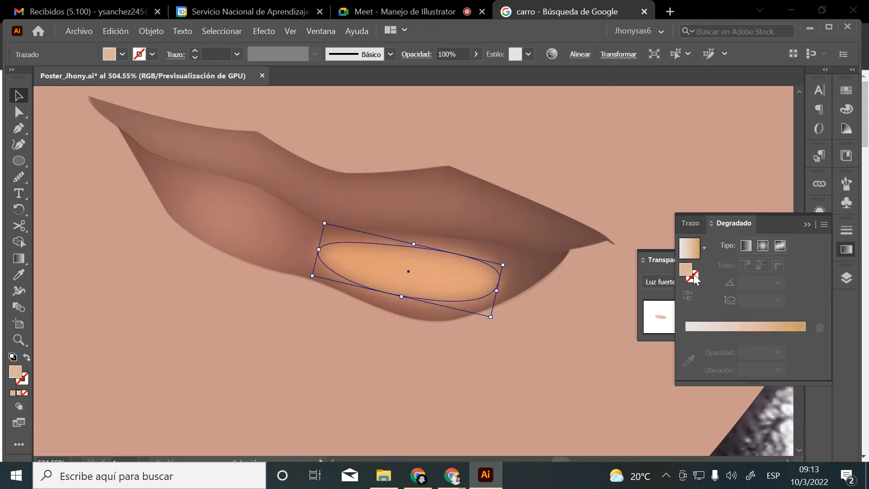
left_click_drag(756, 328, 772, 328)
mouse_move(804, 352)
left_mouse_down()
mouse_move(786, 360)
mouse_move(813, 352)
left_mouse_up()
left_click(572, 336)
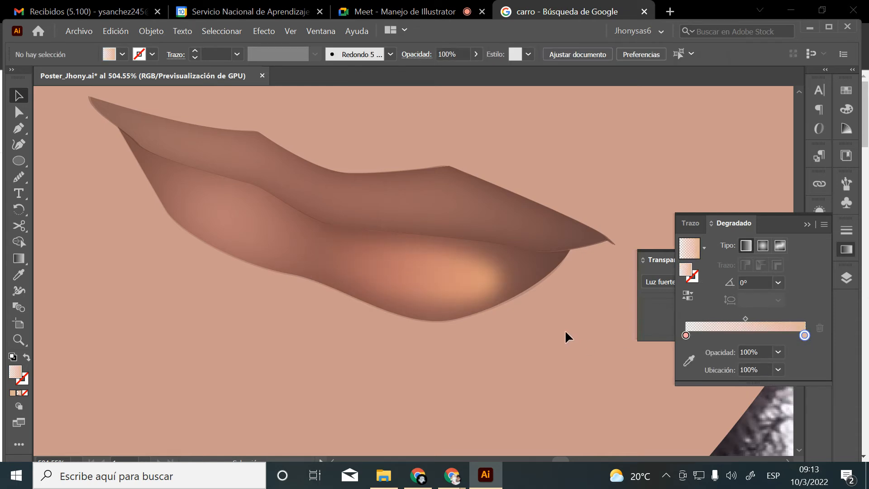
Examine the recoloured lip highlight at a smaller scale against the rest of the face
key("z")
left_click(473, 226, "alt")
left_click(456, 271, "alt")
left_click(455, 274, "alt")
left_click(454, 277, "alt")
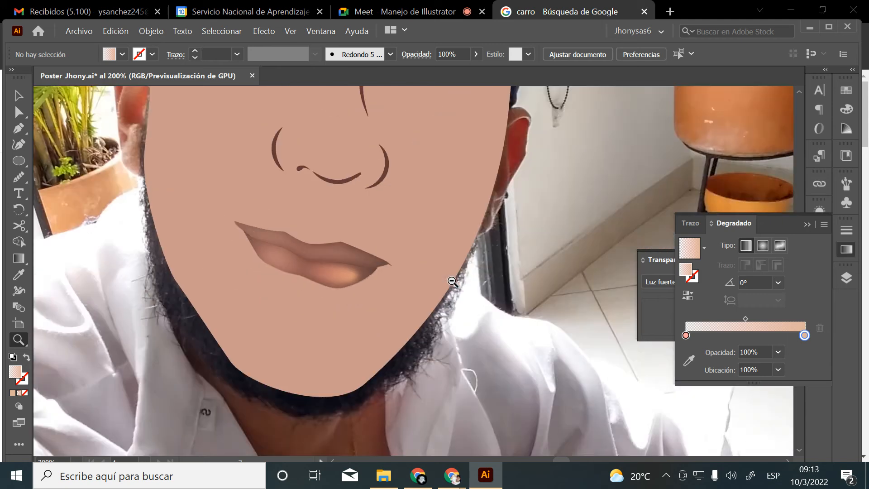
left_click(453, 284, "alt")
left_click(438, 281, "alt")
left_click_drag(359, 275, 505, 347)
Lower the opacity of the highlight on the portrait's lower lip to 55%
key("v")
left_click(344, 224)
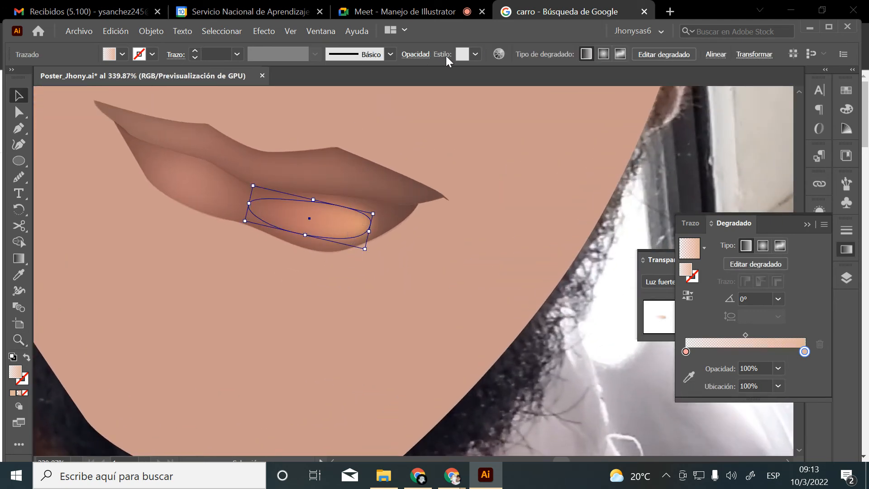
left_click(414, 56)
left_click(412, 77)
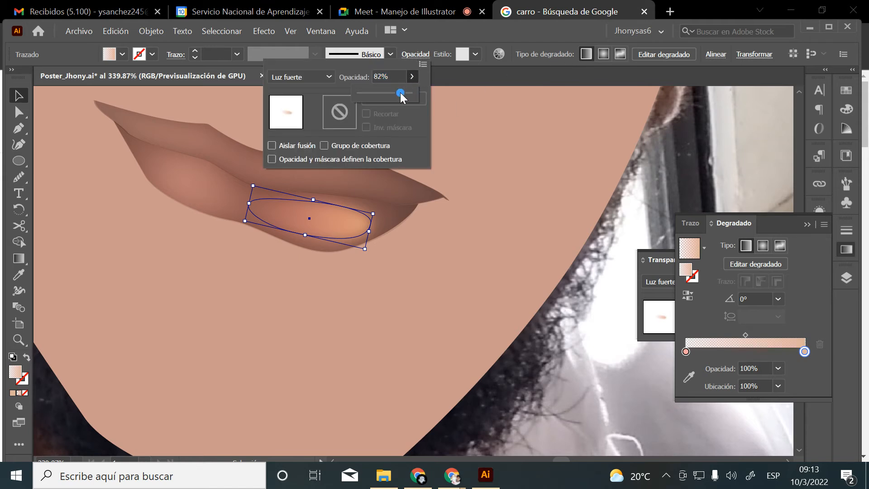
left_click_drag(400, 92, 389, 91)
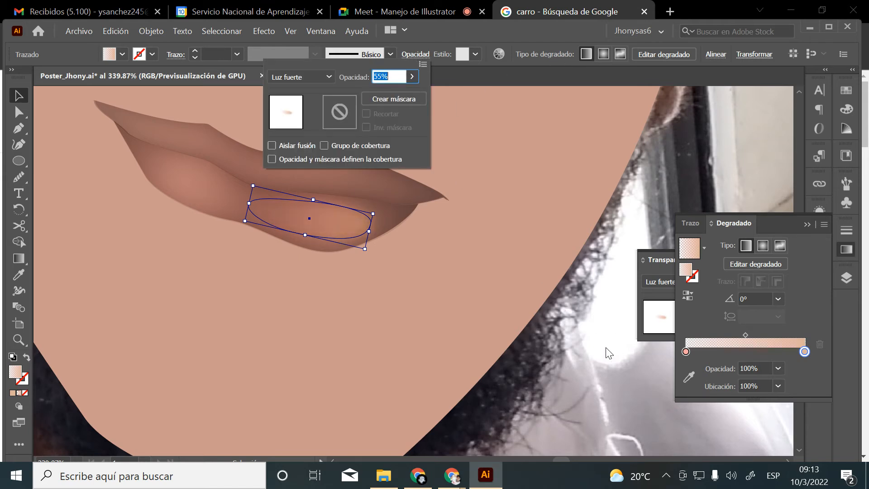
left_click(605, 345)
Reposition the highlight slightly within the portrait's lower lip and deselect it
scroll(606, 343, "up", 2)
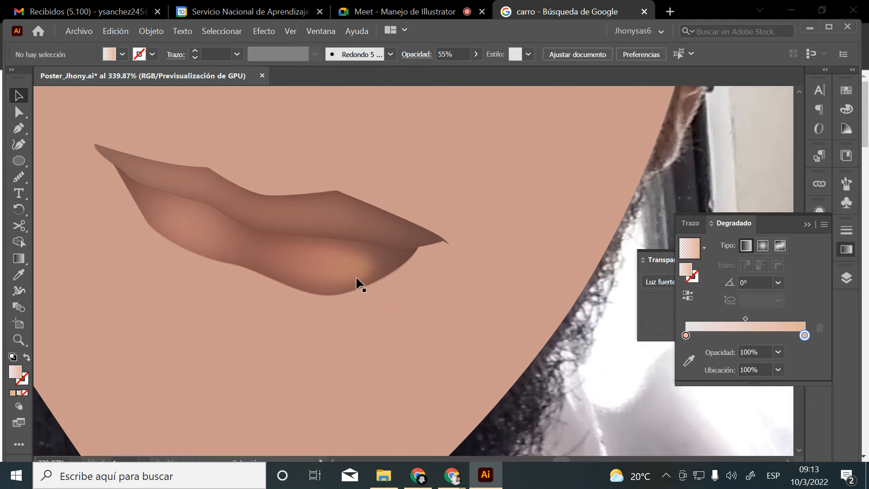
left_click_drag(357, 283, 352, 343)
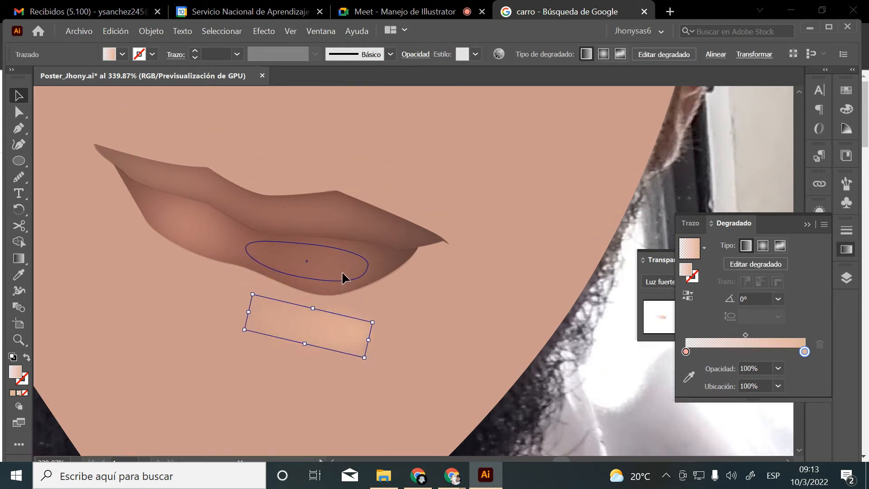
left_click_drag(341, 271, 342, 272)
left_click(552, 377)
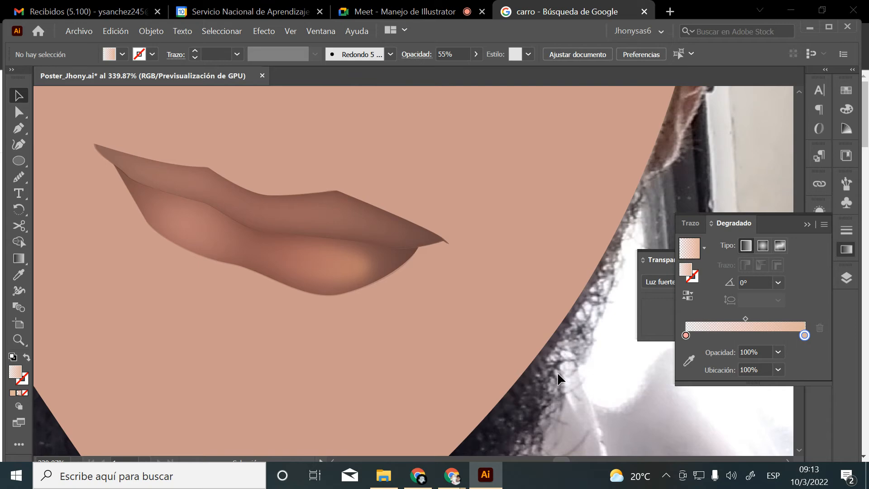
Check the lips against the whole portrait and save the poster document
key("z")
left_click(424, 266, "alt")
left_click(426, 269, "alt")
left_click(426, 269, "alt")
left_click(425, 269, "alt")
left_click(426, 268, "alt")
left_click(426, 269, "alt")
left_click(425, 268, "alt")
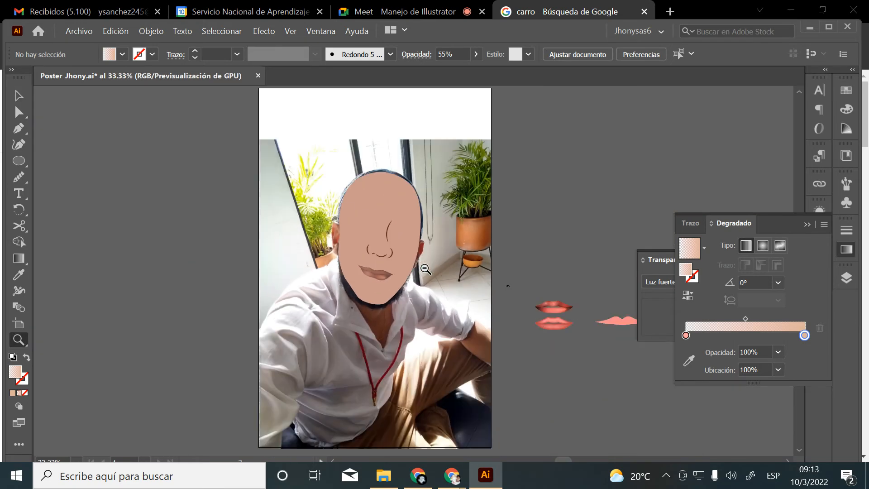
key("ctrl+s")
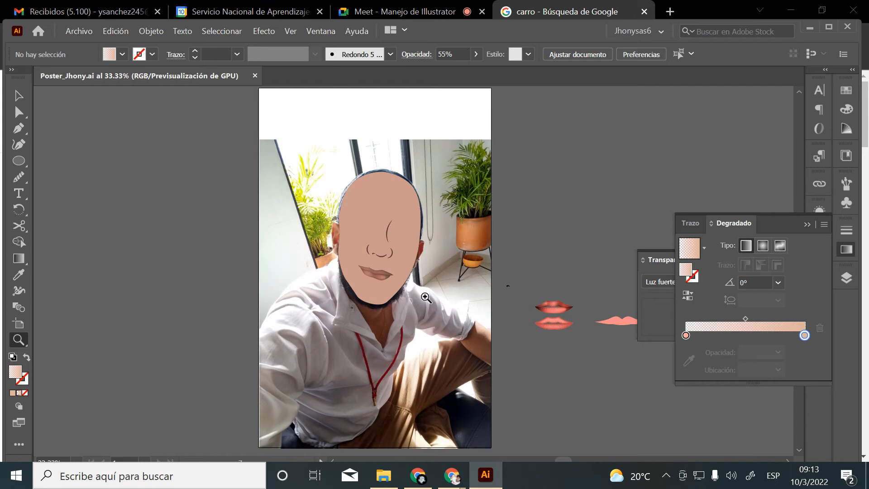
left_click(393, 264)
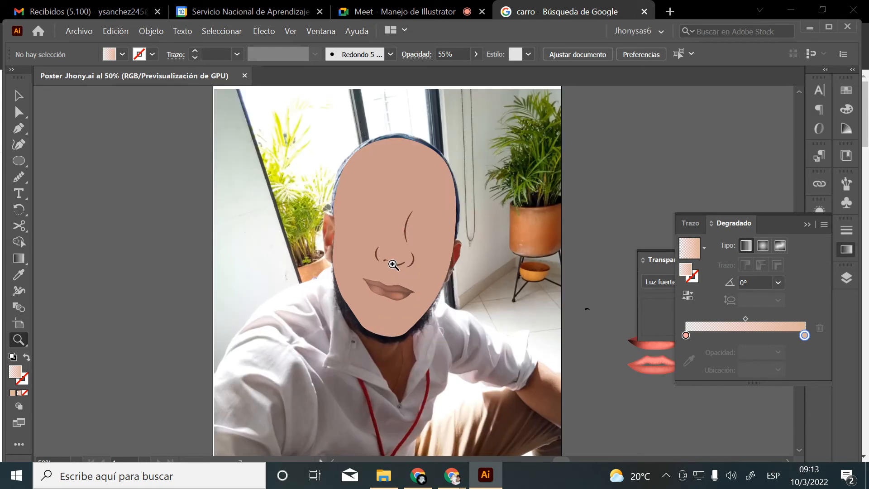
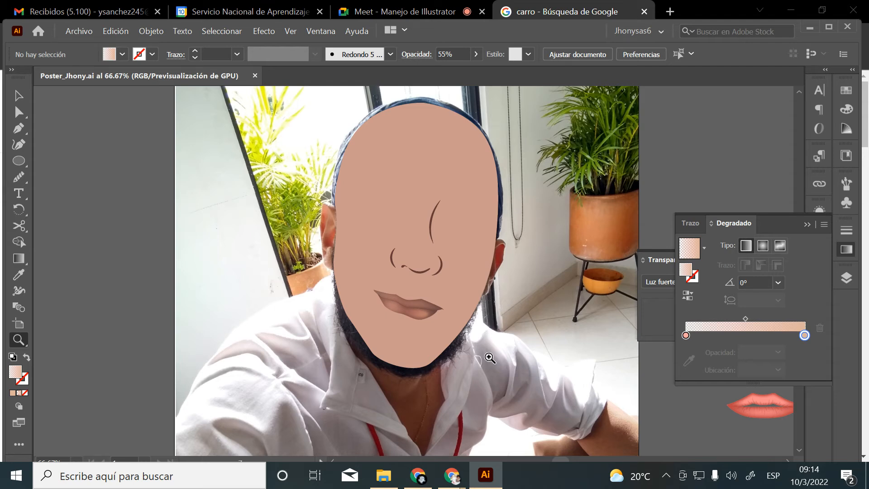
Switch to the browser to check the calendar and the ongoing Meet call, and return to the illustration
left_click(419, 476)
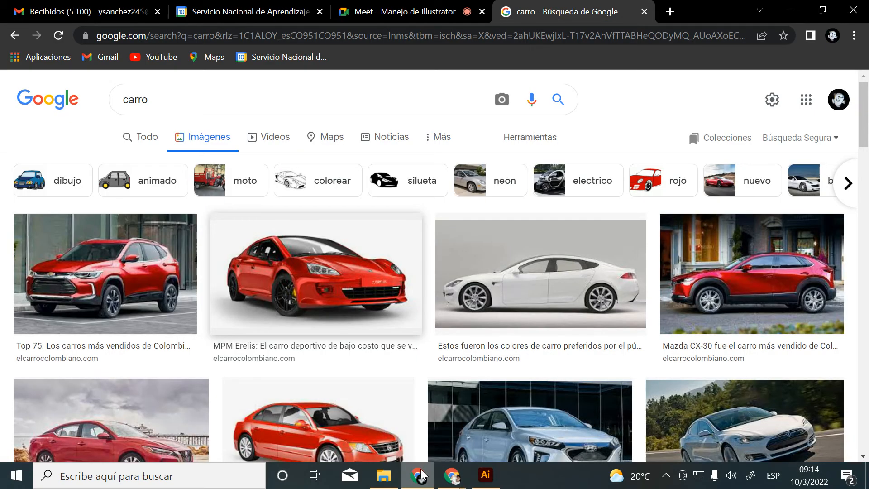
left_click(255, 9)
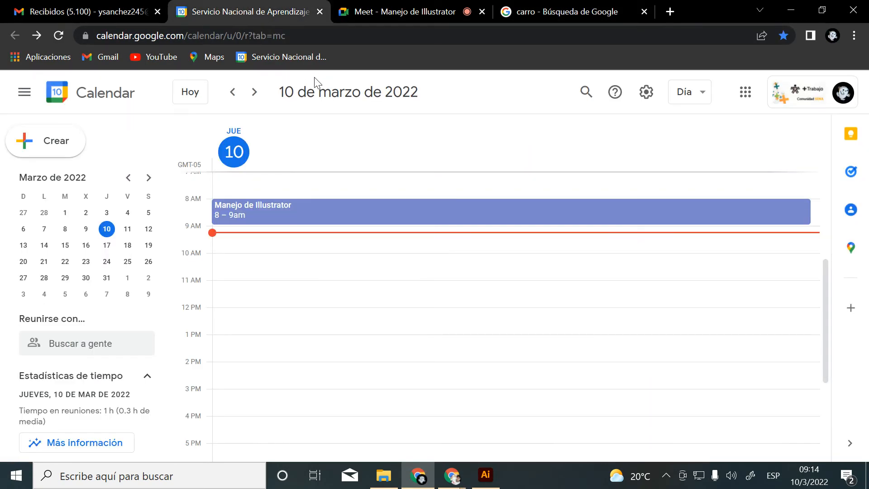
left_click(371, 11)
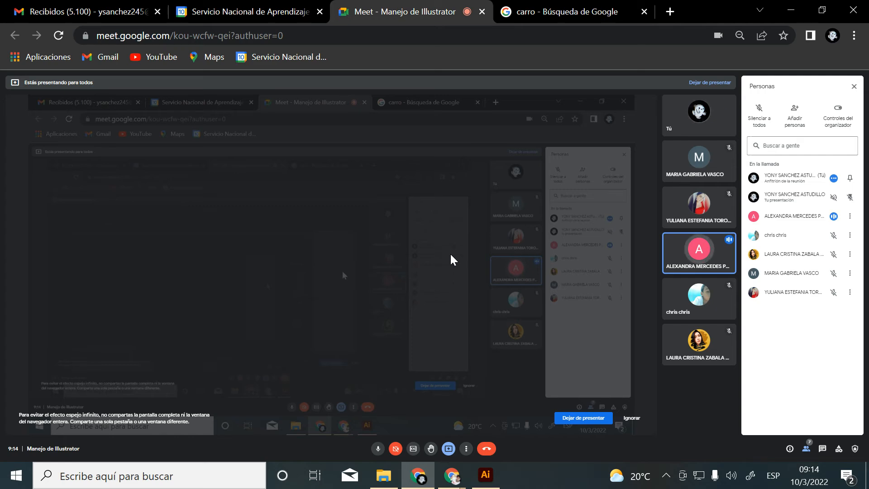
left_click(486, 475)
Move the blurred highlight off the lower lip of the upper practice lips into the empty area above them
scroll(474, 312, "down", 2)
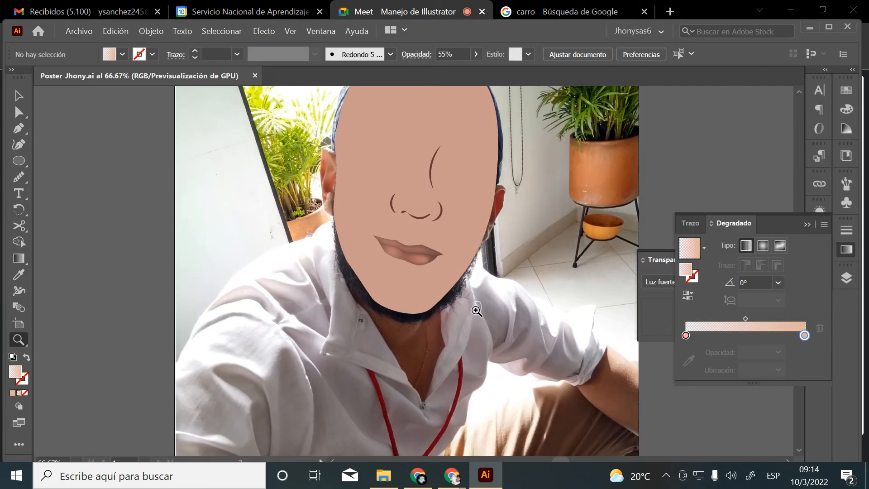
left_click_drag(519, 280, 323, 220)
left_click_drag(378, 247, 514, 360)
left_click_drag(468, 302, 475, 322)
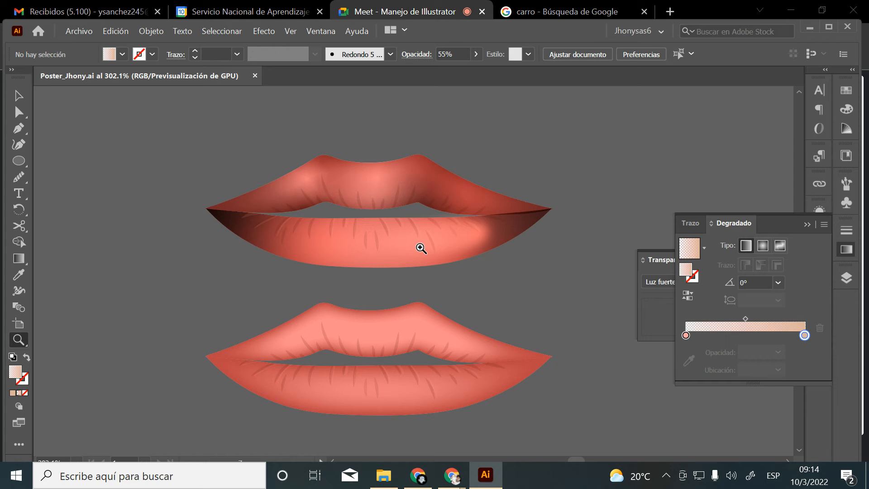
scroll(420, 248, "down", 3)
scroll(420, 249, "up", 4)
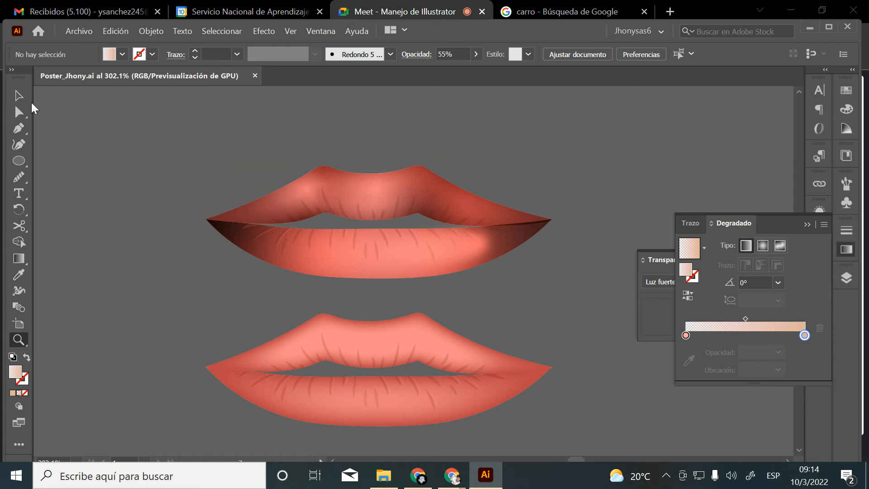
left_click(18, 96)
left_click_drag(461, 267, 560, 162)
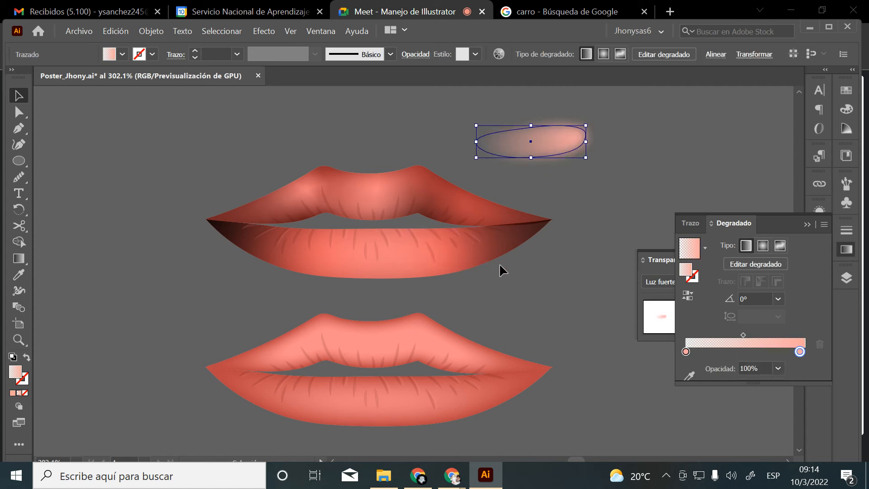
Draw an ellipse about 11.1 by 3.8 mm on the right part of that lower lip and give it a solid light pink fill
left_click(19, 161)
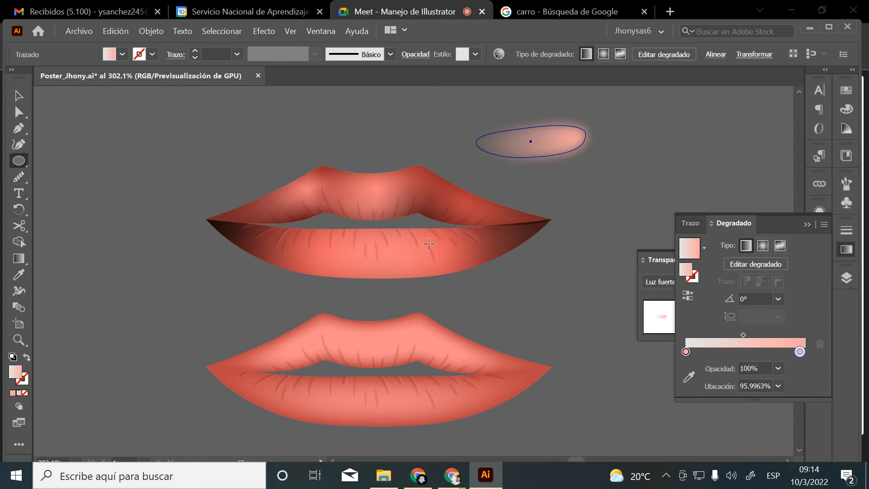
left_click_drag(402, 236, 485, 264)
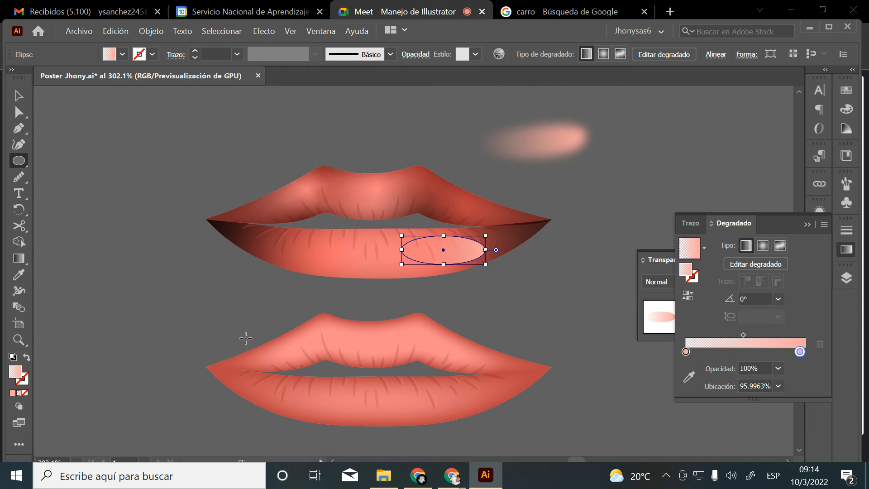
left_click(12, 393)
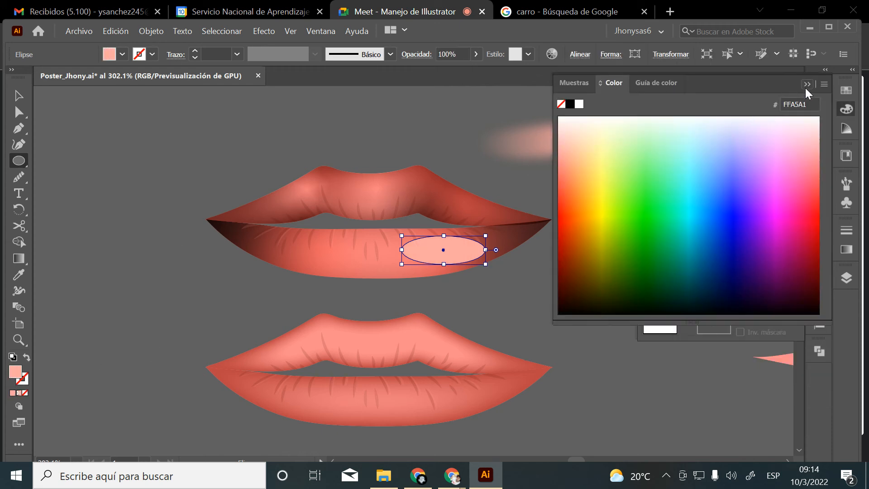
left_click(805, 84)
left_click(491, 295)
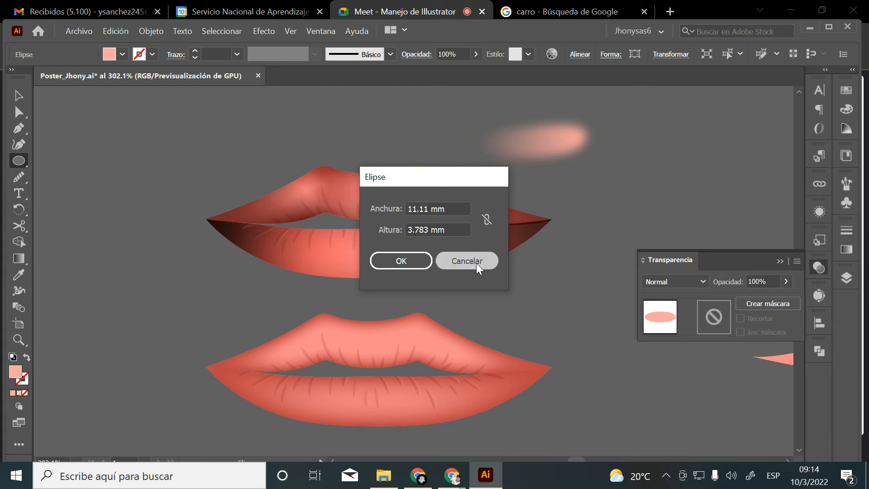
left_click(471, 258)
Stretch the ellipse's right end outward and raise its anchor, adjusting the curve handle to form a blunt, rounded tip
key("z")
left_click(464, 250)
left_click(463, 250)
left_click(463, 250)
left_click_drag(417, 337, 512, 291)
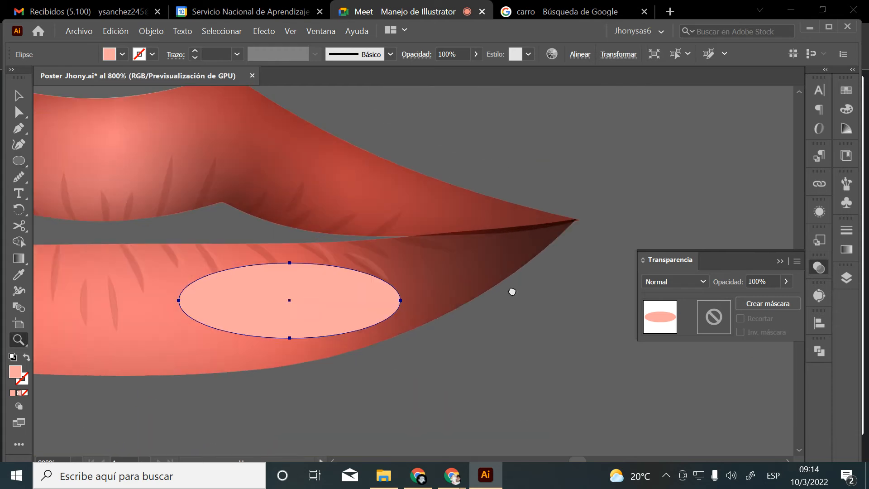
left_click_drag(348, 344, 416, 287)
key("a")
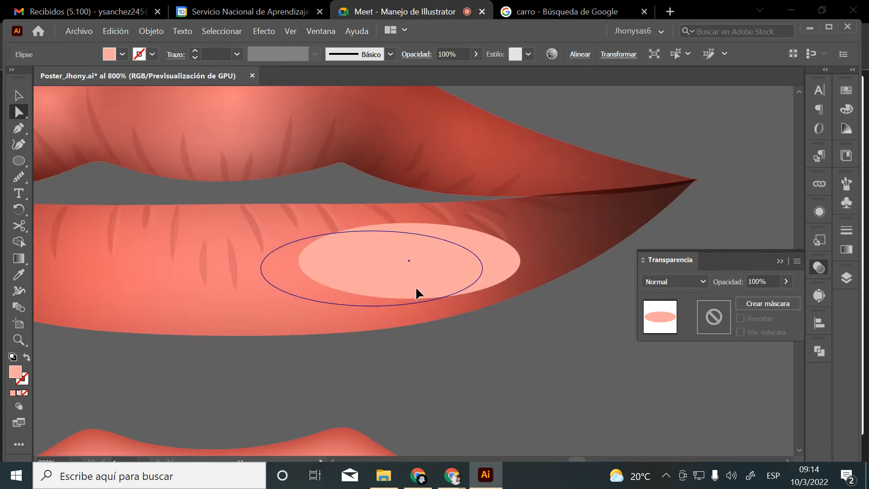
left_click(482, 269)
left_click_drag(482, 269, 495, 305)
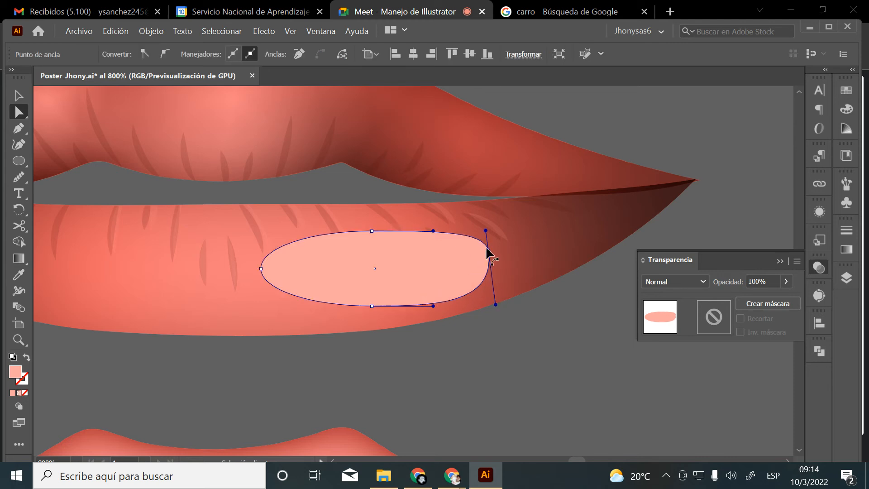
left_click_drag(488, 251, 494, 216)
left_click_drag(498, 253, 498, 257)
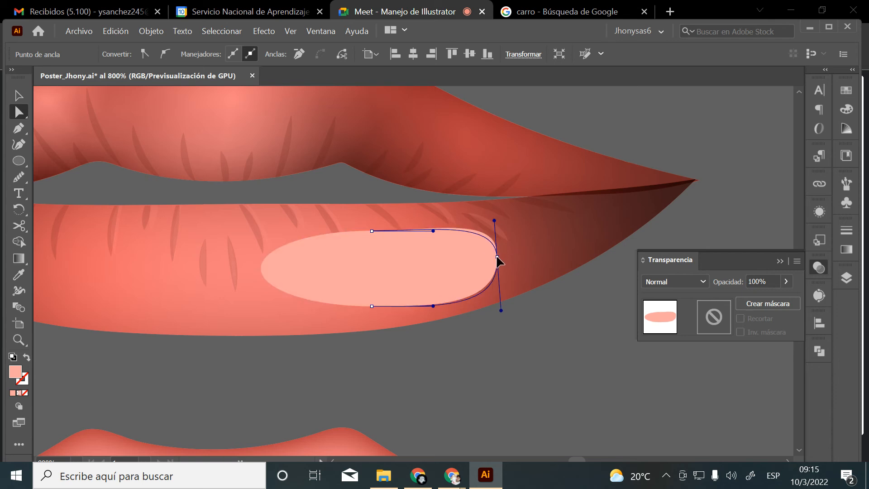
Lower the highlight's upper middle anchor, extend its left end, and tilt its right end upward to follow the lip
left_click_drag(371, 231, 371, 246)
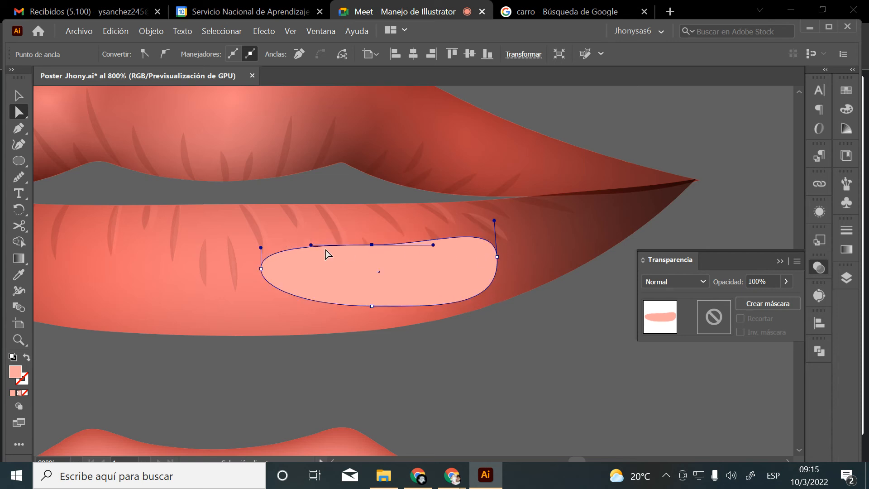
left_click_drag(261, 269, 252, 268)
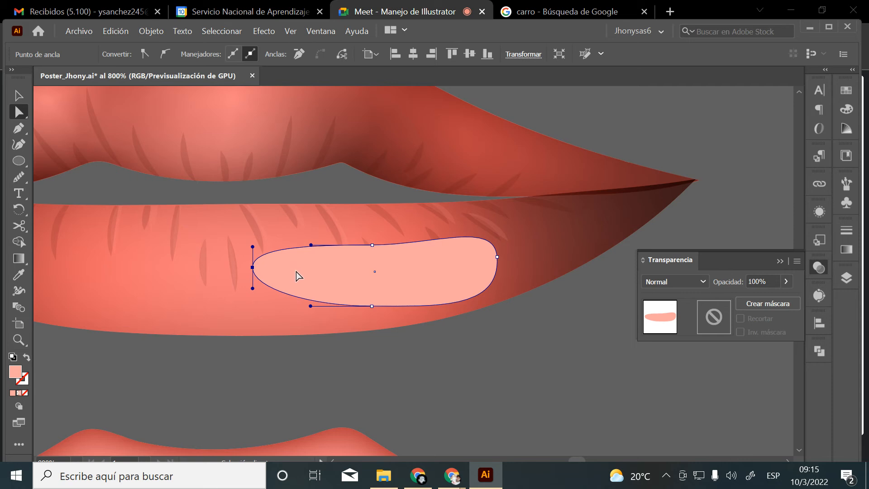
left_click_drag(316, 291, 413, 288)
left_click_drag(350, 245, 352, 252)
left_click_drag(470, 243, 452, 246)
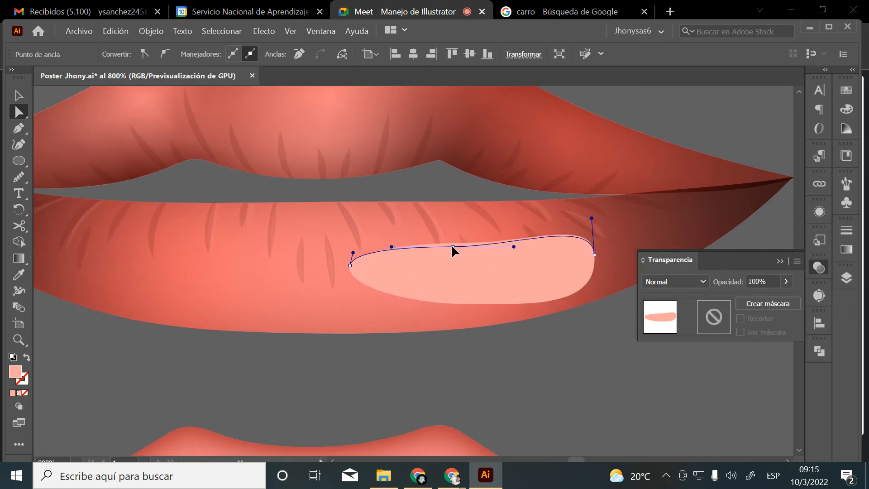
left_click(595, 254)
left_click_drag(593, 239, 572, 216)
left_click_drag(595, 255, 602, 248)
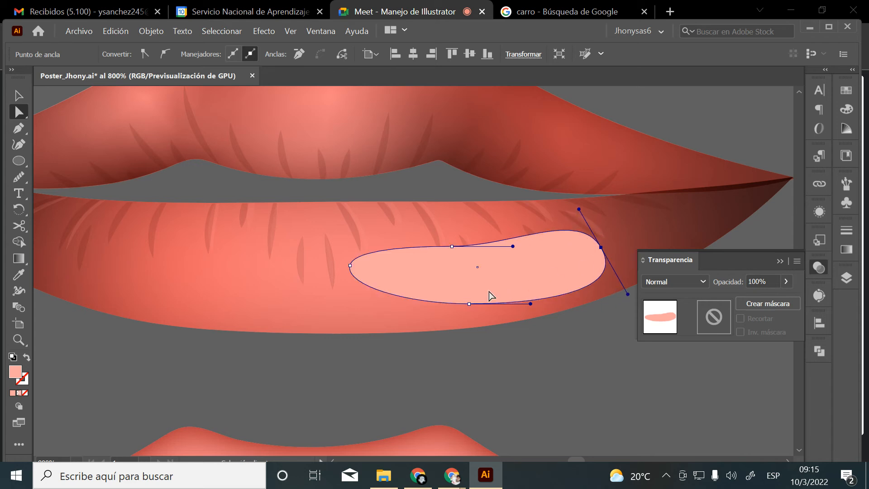
left_click(504, 371)
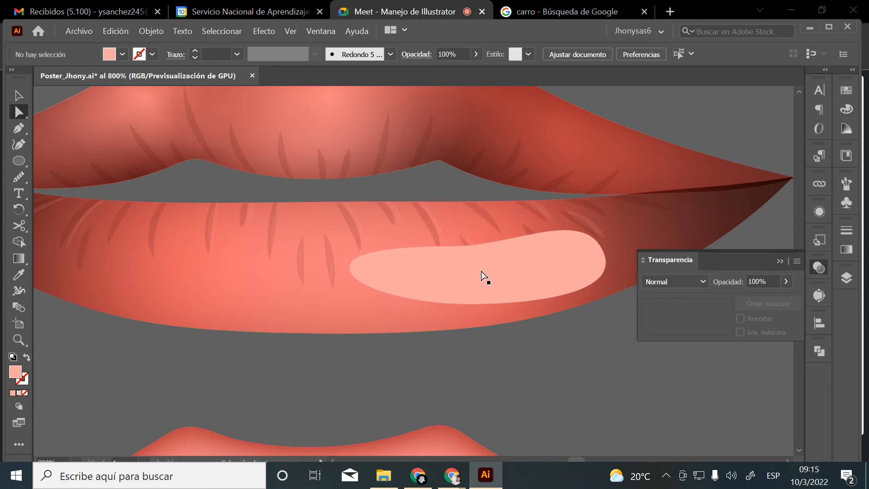
Apply a linear gradient to the highlight shape and replace its original end stops with fully opaque pink ones
left_click(348, 248)
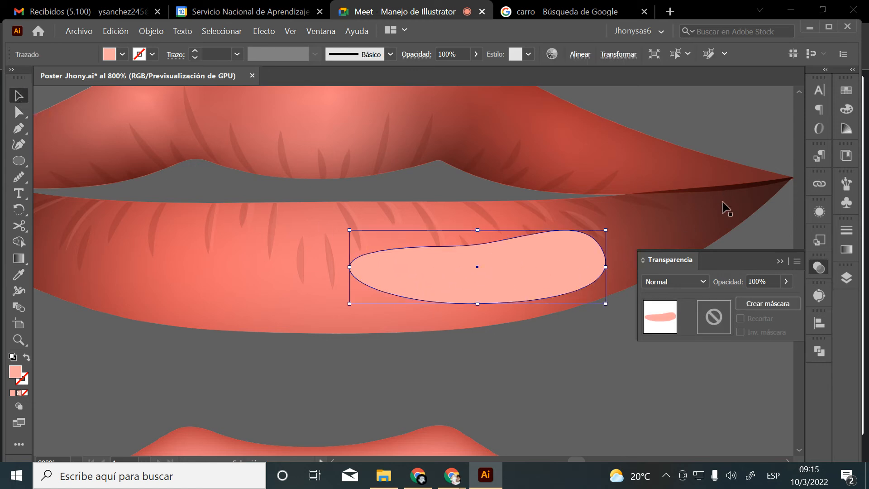
left_click(847, 249)
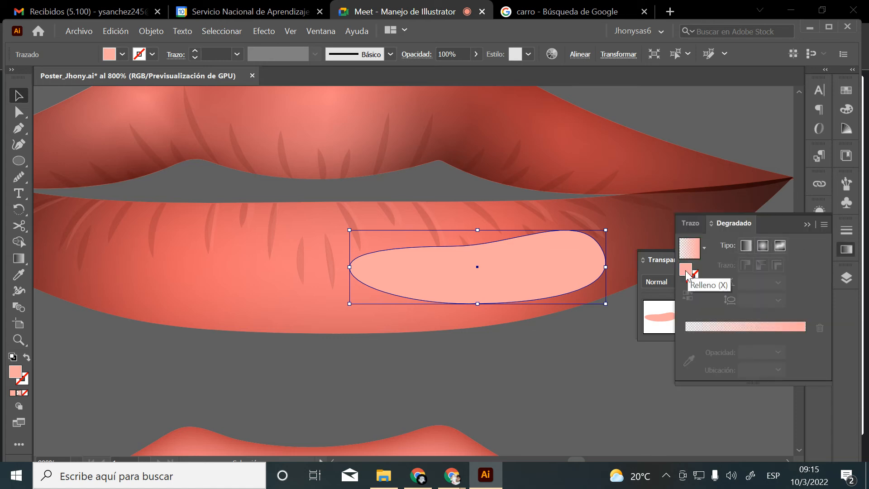
left_click(716, 335)
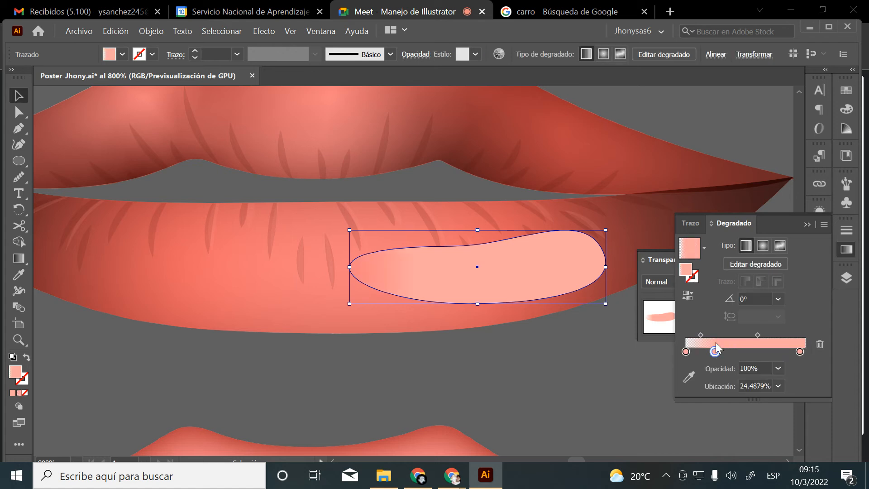
left_click(686, 352)
left_click_drag(686, 352, 689, 366)
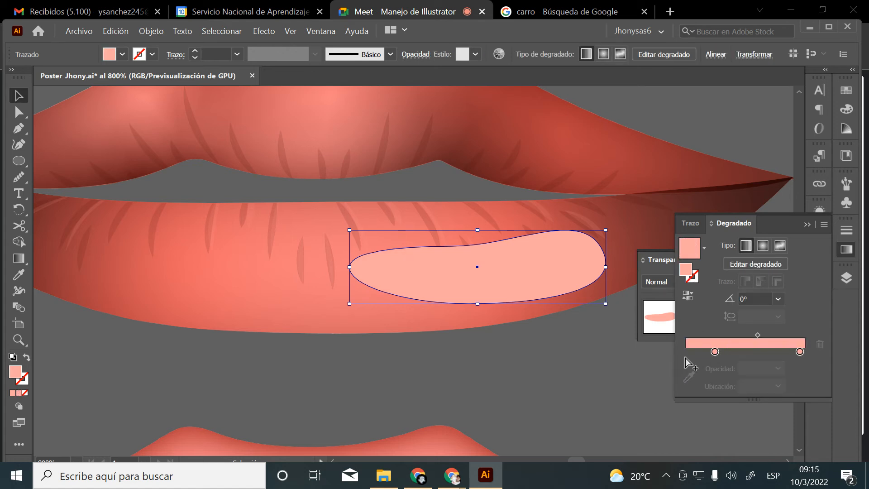
left_click(686, 353)
left_click_drag(800, 352, 808, 383)
left_click_drag(714, 352, 793, 352)
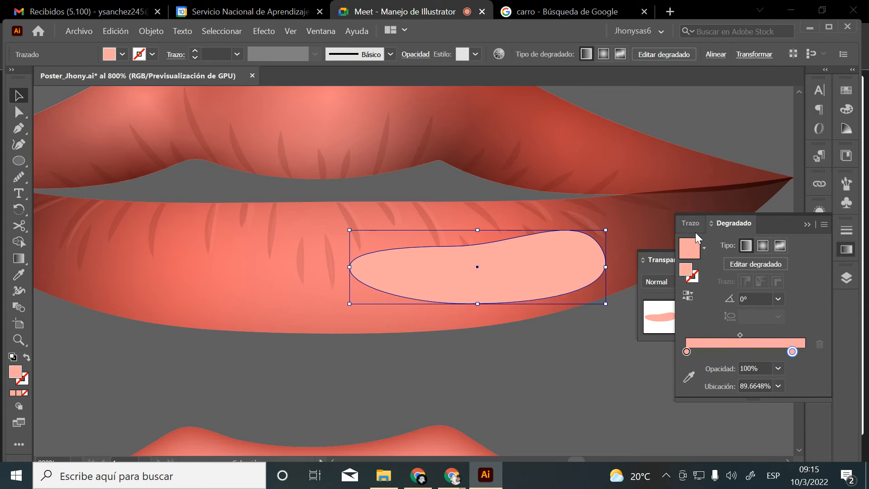
Place the gradient stops at about 0.65% and 97.1%, and set the starting stop's opacity to 0%
mouse_move(687, 351)
left_mouse_down()
mouse_move(697, 352)
mouse_move(687, 352)
left_mouse_up()
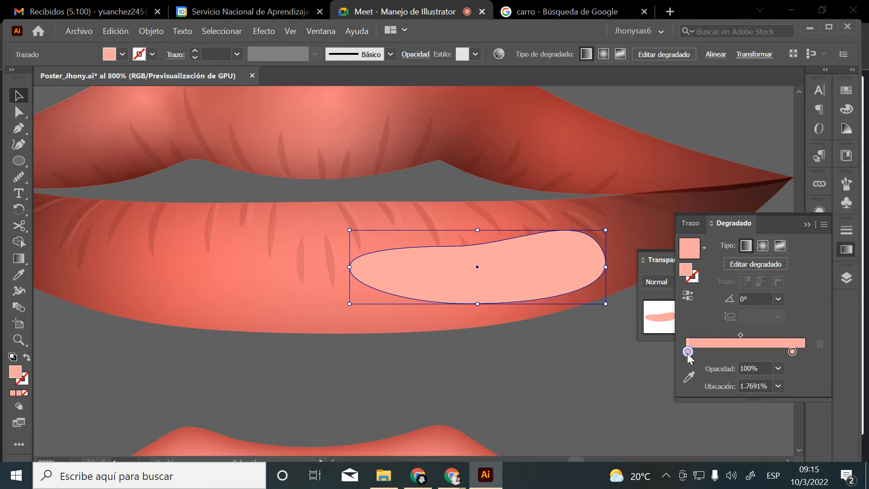
left_click_drag(792, 352, 802, 354)
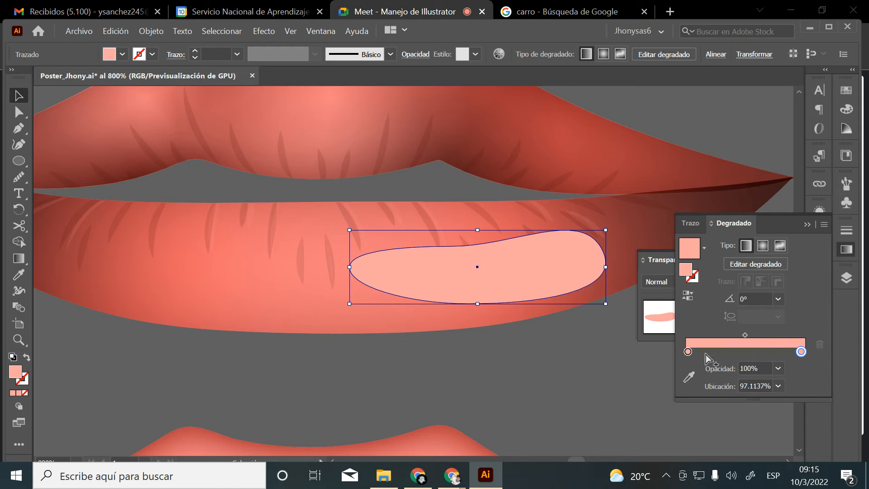
mouse_move(688, 352)
left_mouse_down()
mouse_move(699, 353)
mouse_move(688, 352)
left_mouse_up()
left_click(778, 368)
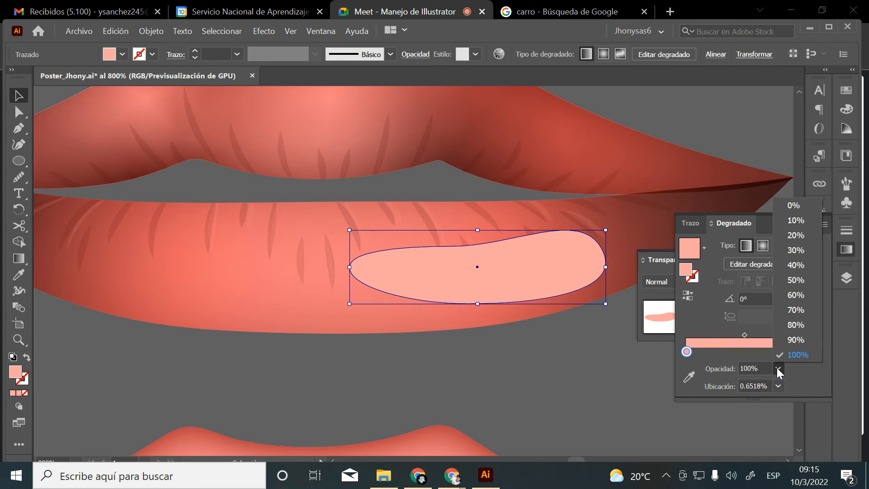
left_click(794, 206)
Nudge the gradient highlight slightly up and to the right within the lower lip and deselect it
scroll(535, 293, "down", 2)
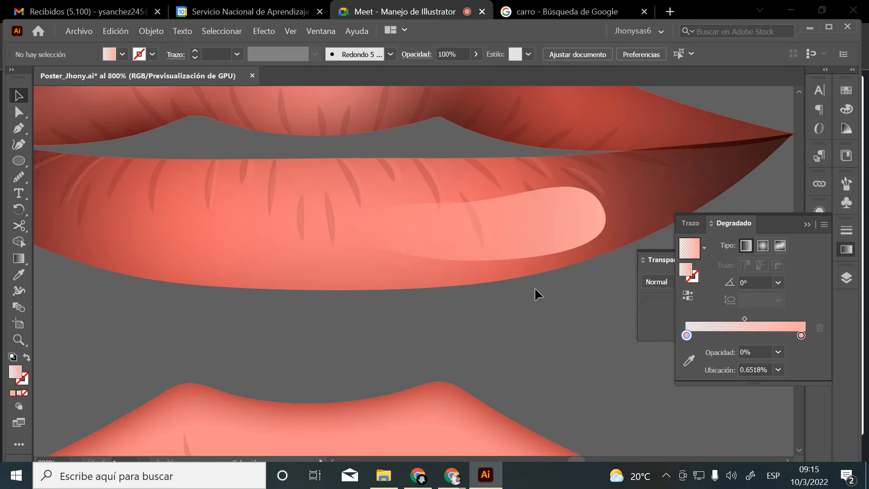
mouse_move(543, 231)
left_mouse_down()
mouse_move(556, 367)
mouse_move(550, 225)
left_mouse_up()
left_click(567, 291)
Show the hidden "ojo" layer on the portrait and get a close view of the iris and its light reflections
key("z")
left_click(527, 261, "alt")
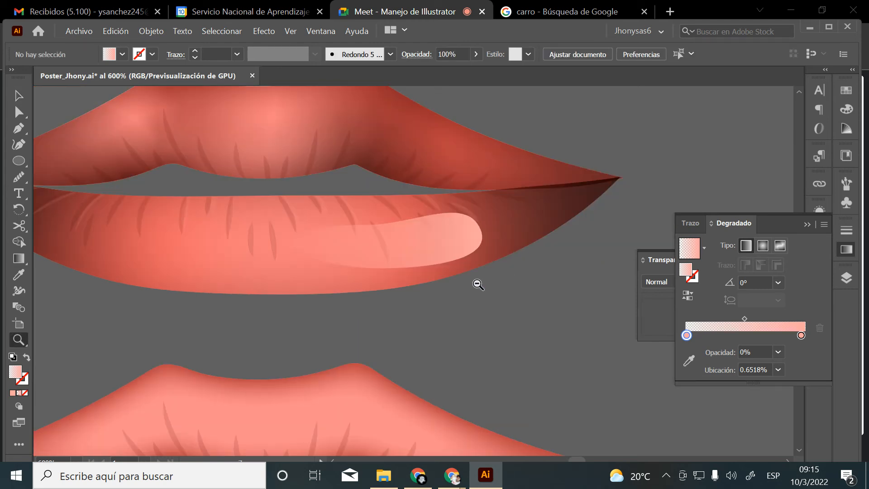
left_click(477, 284, "alt")
left_click(478, 284, "alt")
left_click(477, 284, "alt")
left_click(478, 285, "alt")
left_click_drag(80, 196, 333, 260)
left_click_drag(119, 201, 491, 337)
left_click_drag(427, 255, 423, 355)
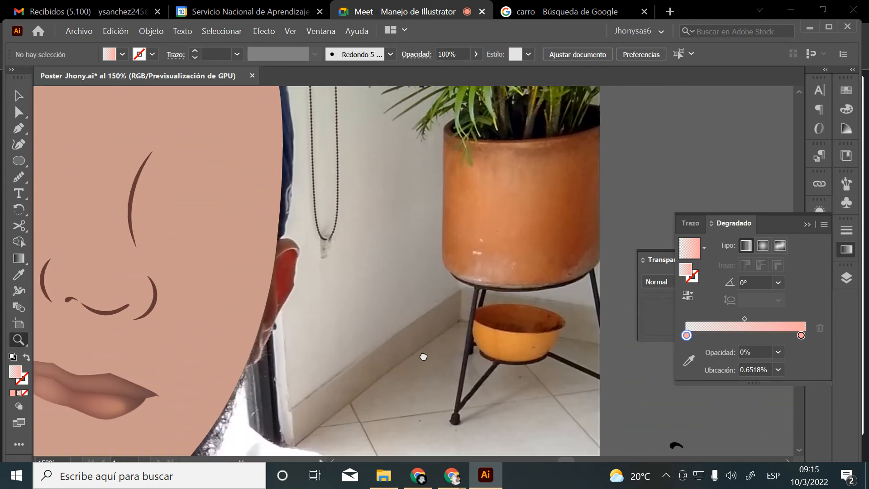
left_click(807, 224)
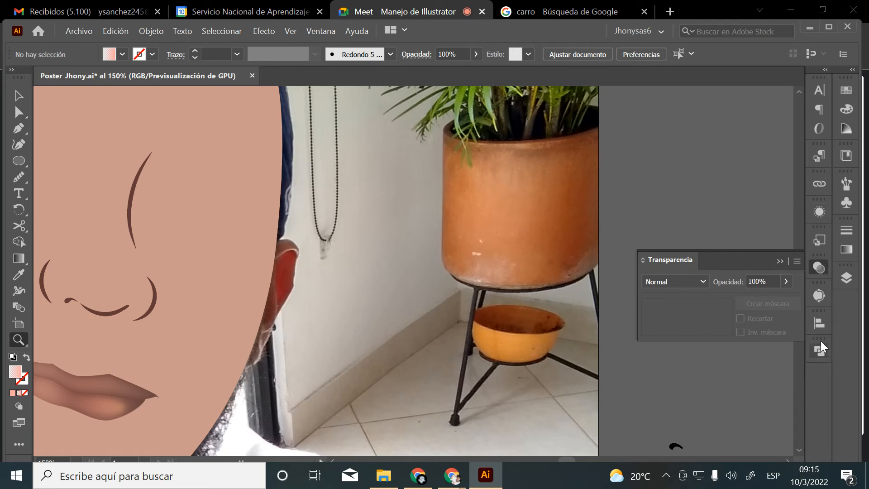
left_click(846, 278)
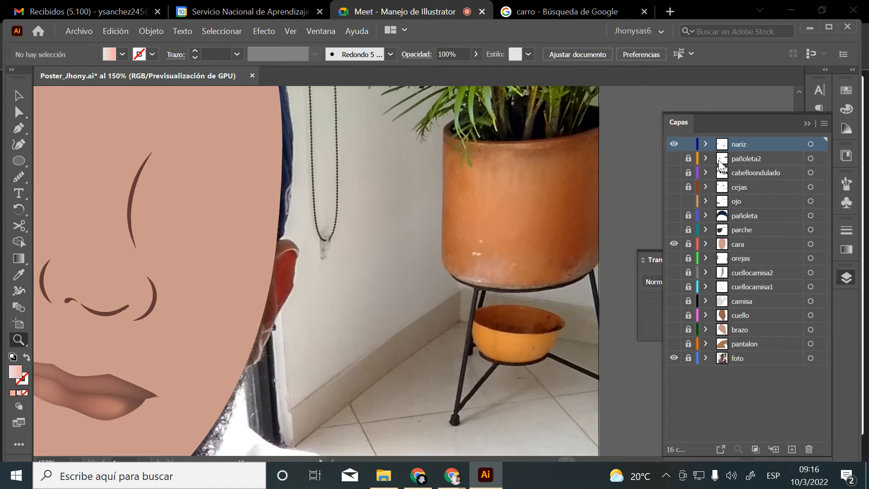
left_click(674, 201)
left_click_drag(182, 191, 475, 345)
left_click(19, 96)
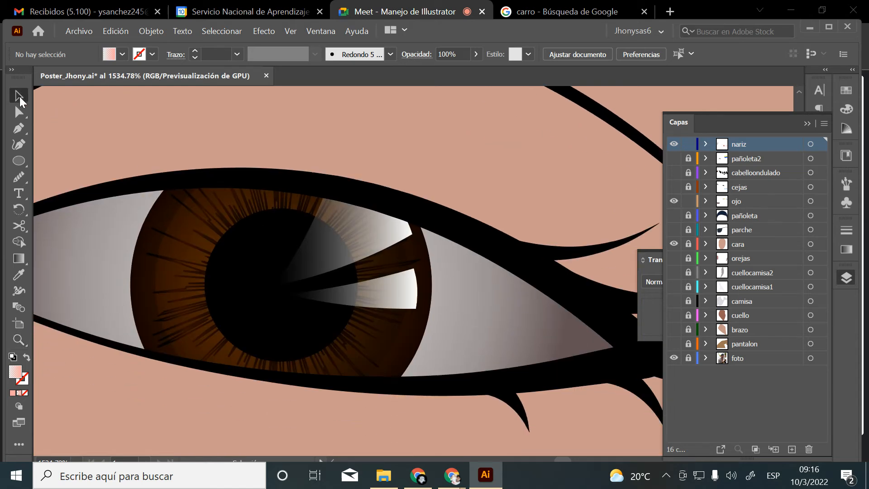
Select the eye's clipped artwork to inspect the iris reflections, and return the view to the lower lip's gradient highlight
left_click(343, 244)
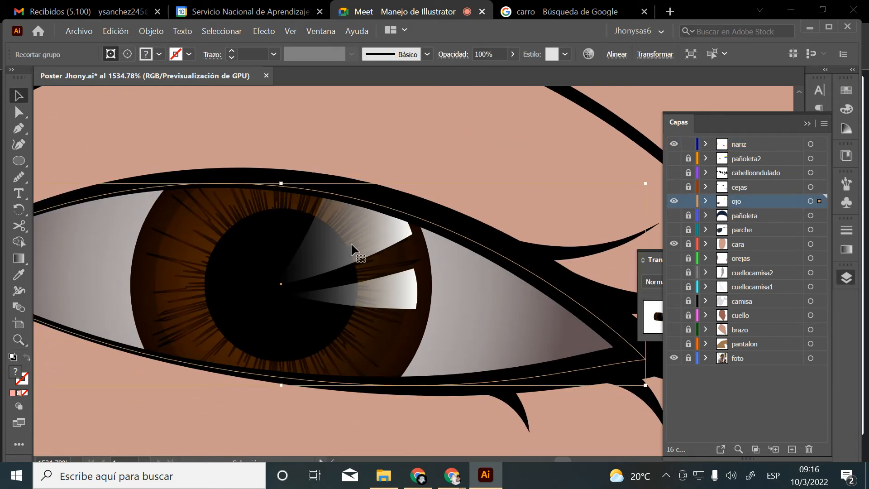
key("z")
key("ctrl+minus")
key("ctrl+minus")
key("ctrl+minus")
key("ctrl+minus")
key("ctrl+minus")
key("ctrl+minus")
key("ctrl+minus")
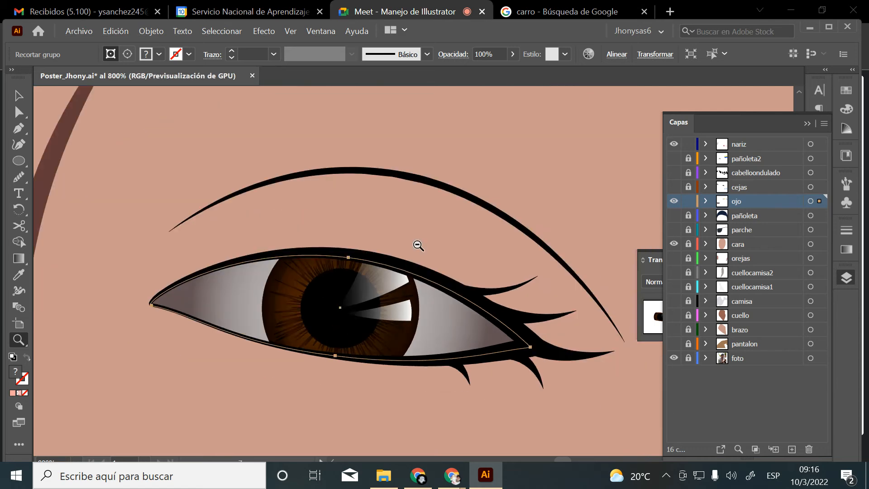
left_click_drag(470, 370, 340, 175)
left_click_drag(629, 398, 437, 263)
left_click_drag(391, 136, 600, 313)
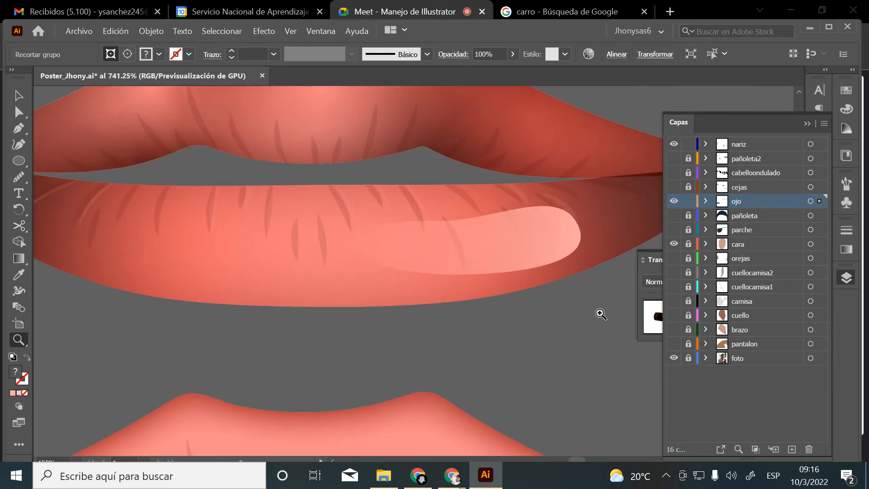
Make "nariz" the active layer, nudge the lower lip's gradient highlight slightly left, and collapse the layers list
left_click(749, 149)
key("v")
left_click(519, 248)
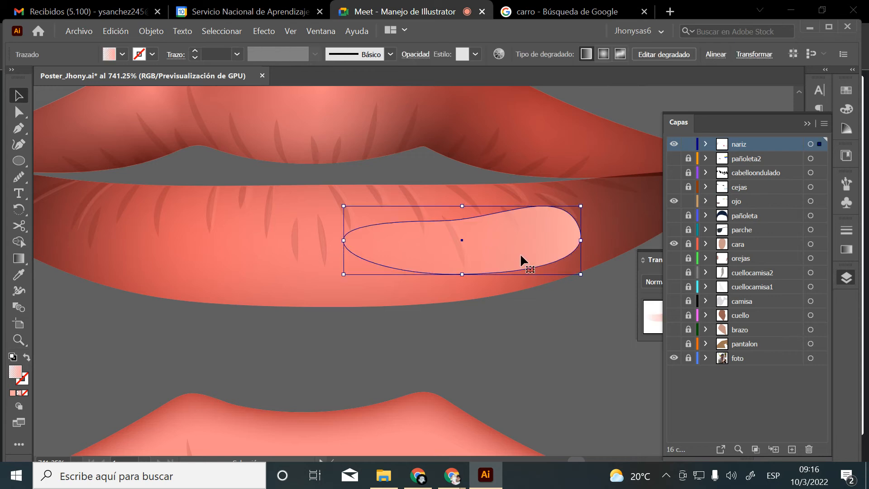
key("Left")
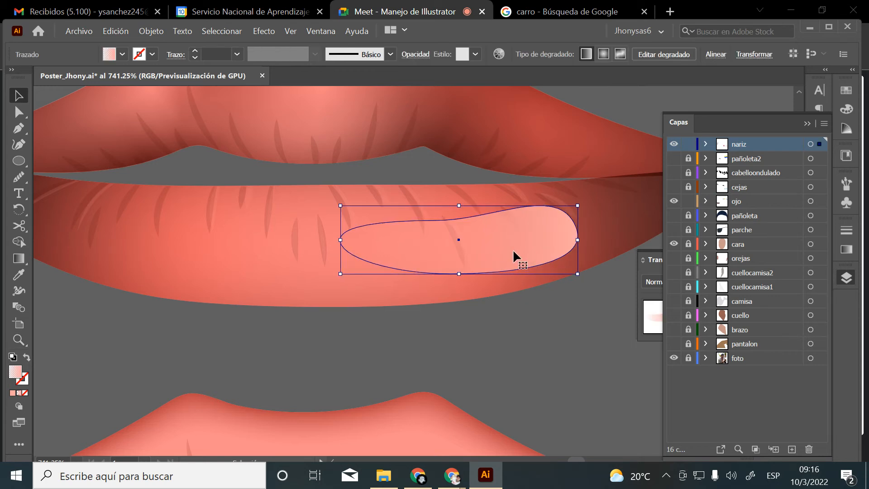
left_click(808, 124)
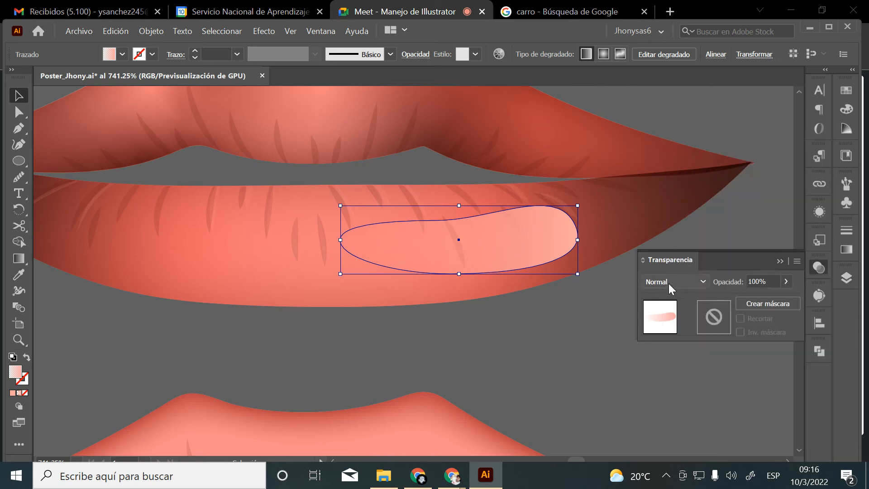
Look through the blending modes available for the selected lip highlight without changing the current mode
left_click(699, 283)
left_click(768, 260)
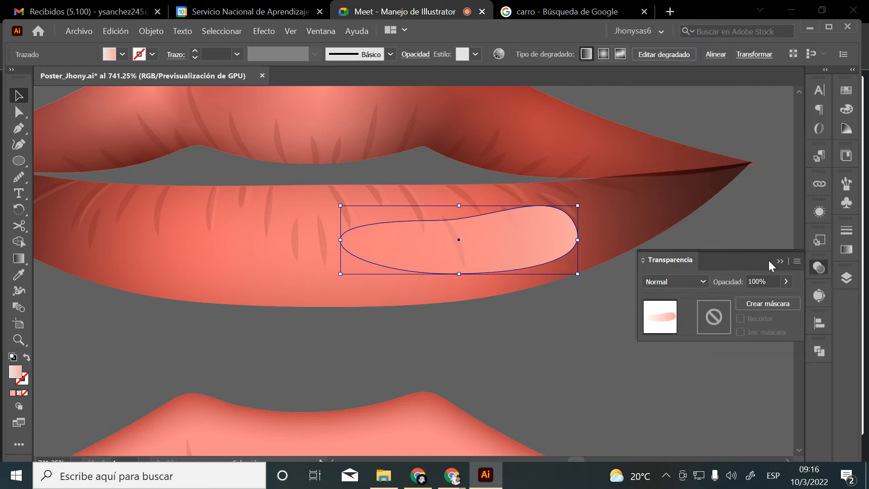
left_click(779, 260)
left_click(819, 268)
left_click(700, 281)
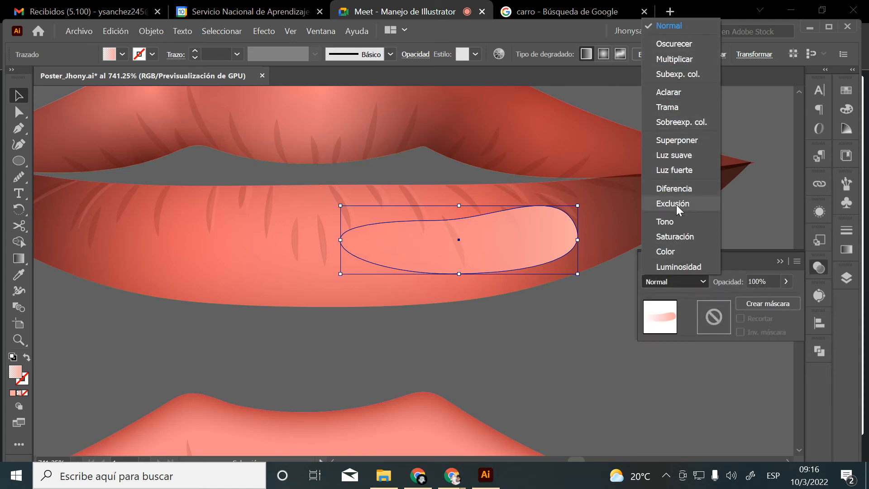
left_click(365, 249)
Reposition the gradient highlight within the lower lip, a little left of its previous place
left_click_drag(499, 251, 529, 263)
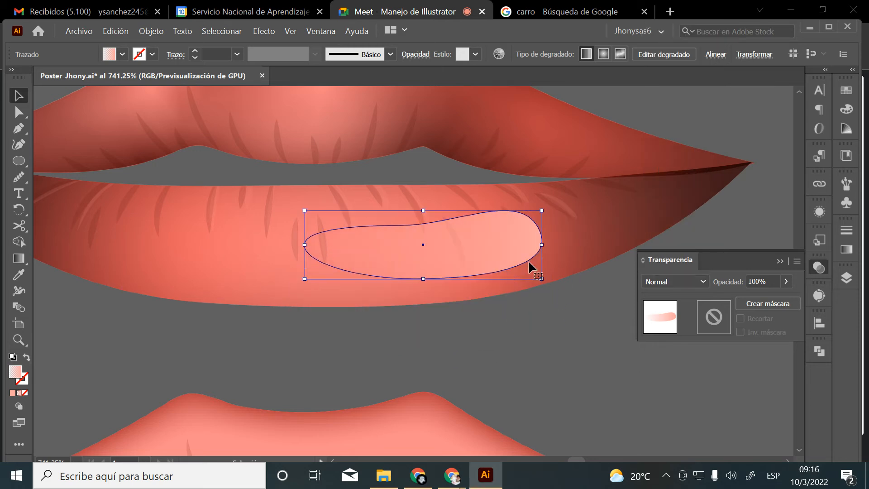
left_click(571, 258)
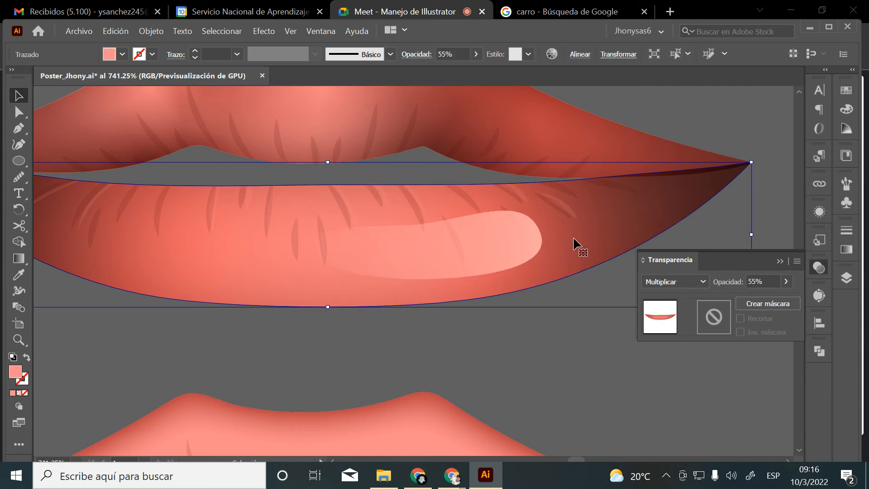
left_click(493, 244)
left_click_drag(491, 245, 510, 241)
Set the lip highlight's blending mode to Superponer and deselect it
left_click(683, 279)
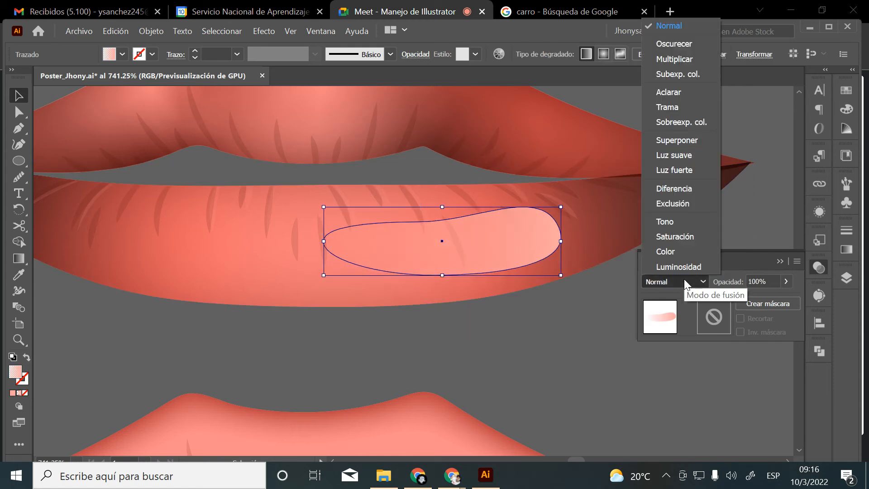
left_click(674, 139)
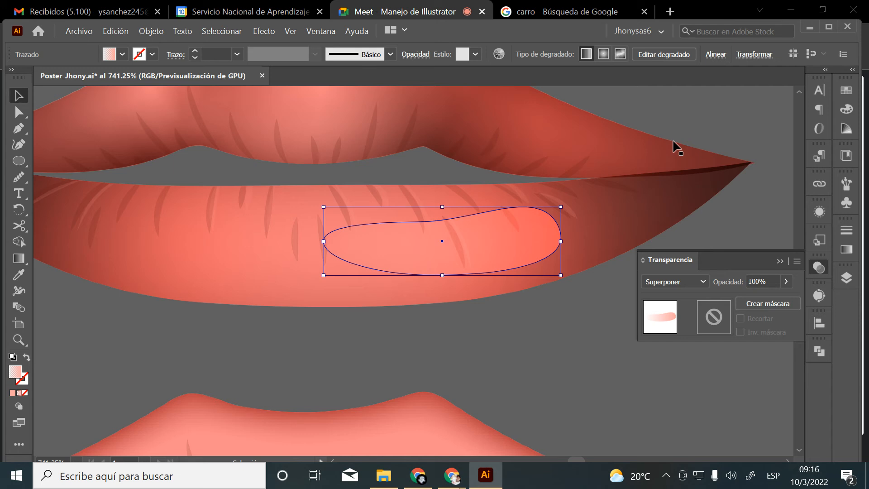
left_click(601, 361)
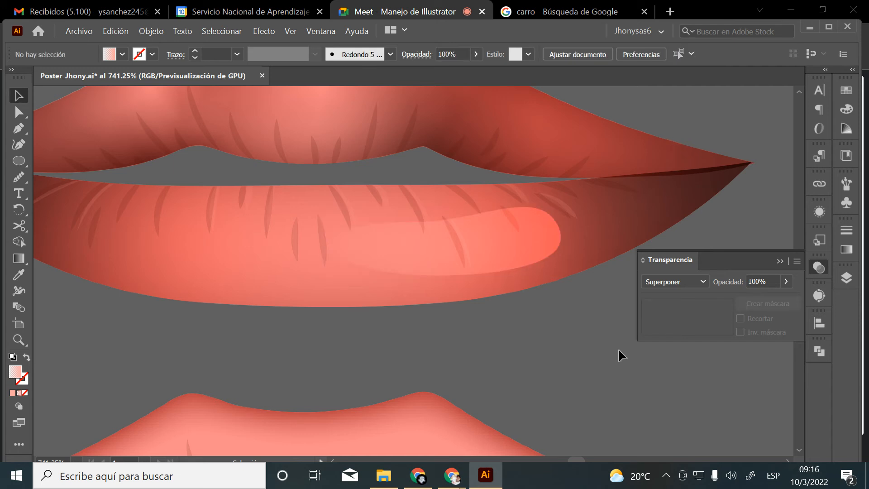
Review the blending modes again, keep Superponer, and shift the lip highlight slightly upward before deselecting it
left_click(545, 238)
left_click(651, 282)
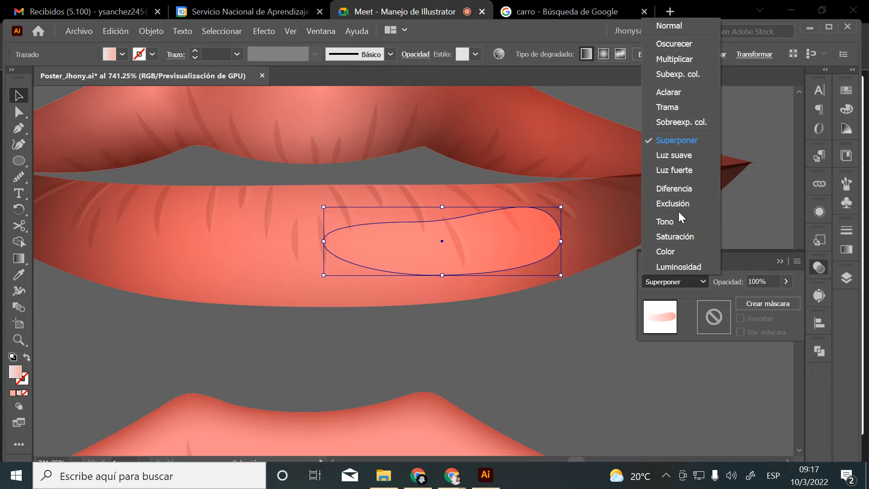
left_click(487, 248)
left_click_drag(510, 248, 510, 247)
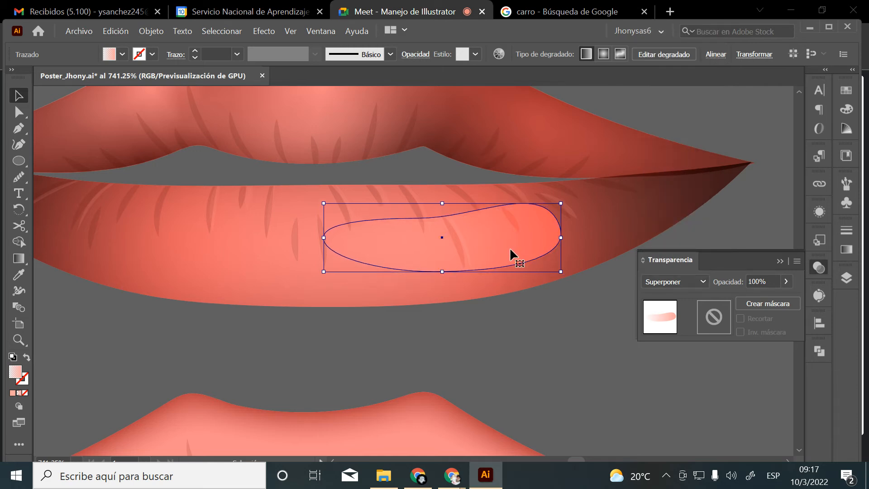
left_click(564, 350)
Examine how the Superponer highlight blends with the lower lip and its creases, up close and across the whole mouth
key("z")
left_click_drag(498, 207, 476, 342)
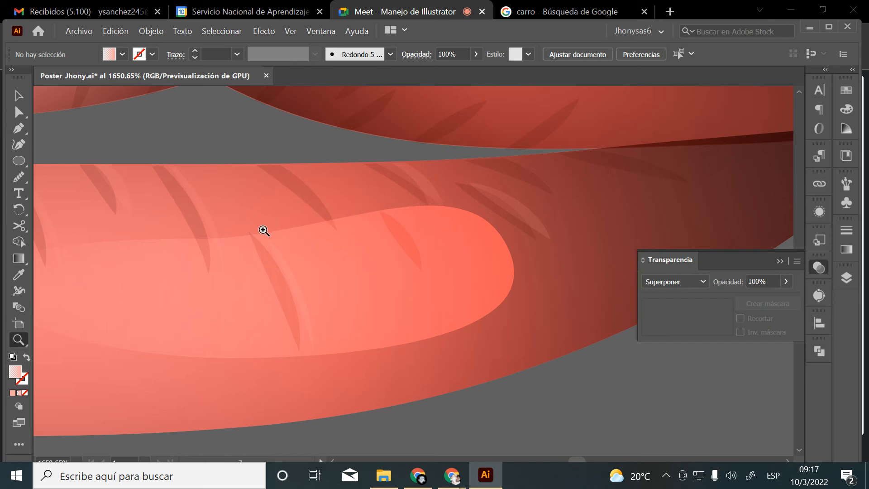
left_click(387, 287, "alt")
left_click(464, 308, "alt")
left_click(476, 308, "alt")
left_click(469, 305, "alt")
left_click(409, 257, "alt")
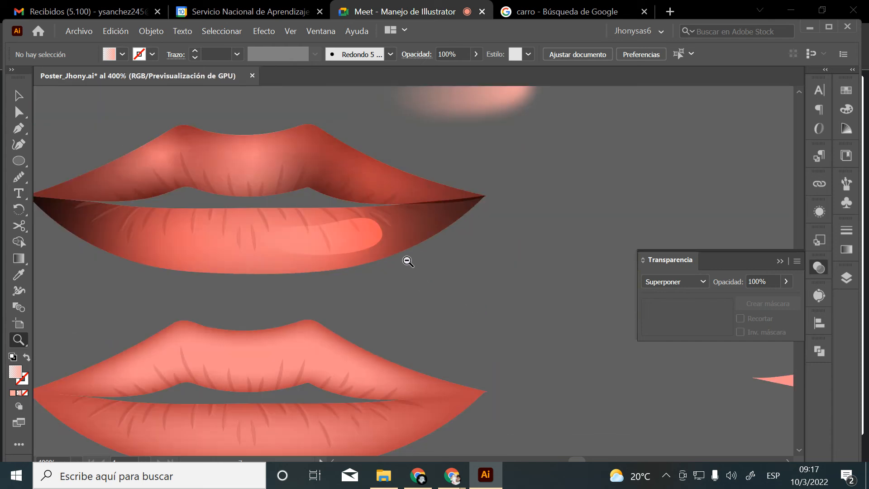
left_click(407, 259, "alt")
left_click(390, 265)
left_click_drag(417, 295, 539, 322)
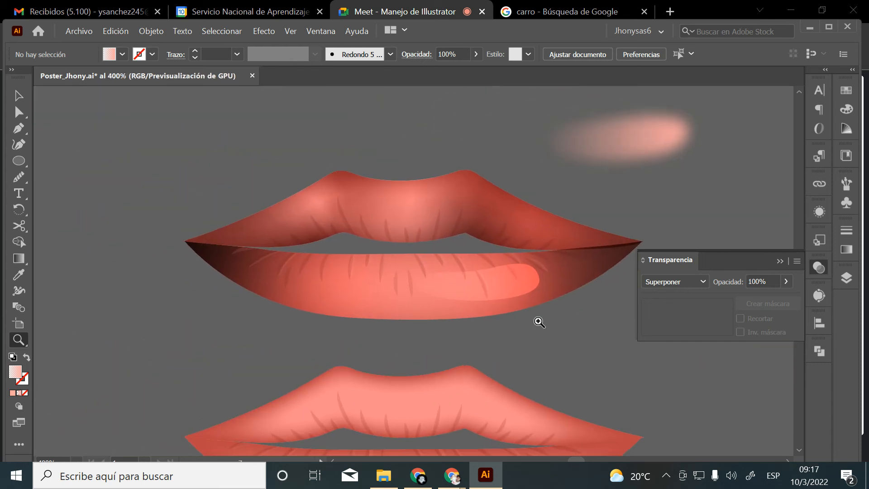
left_click(539, 322)
scroll(376, 276, "up", 2)
key("v")
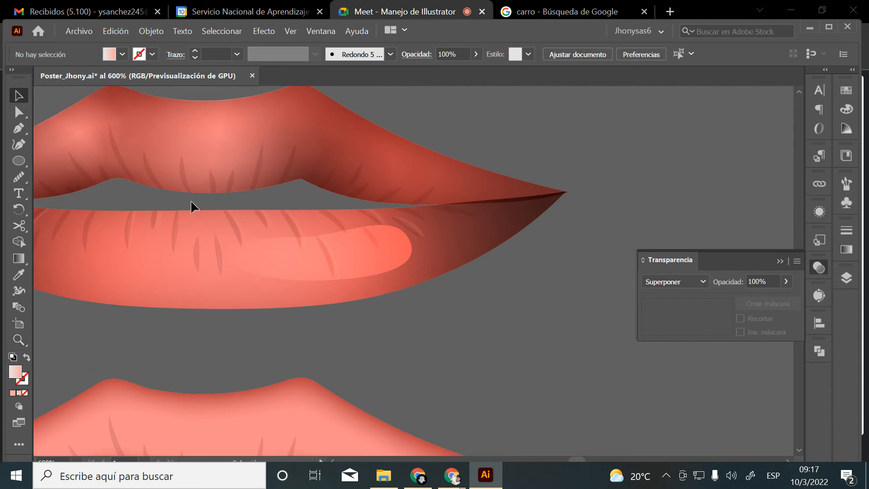
Apply a Gaussian blur to the lower lip's highlight, reducing the radius while previewing the result, and deselect it
left_click_drag(314, 263, 521, 310)
left_click(558, 312)
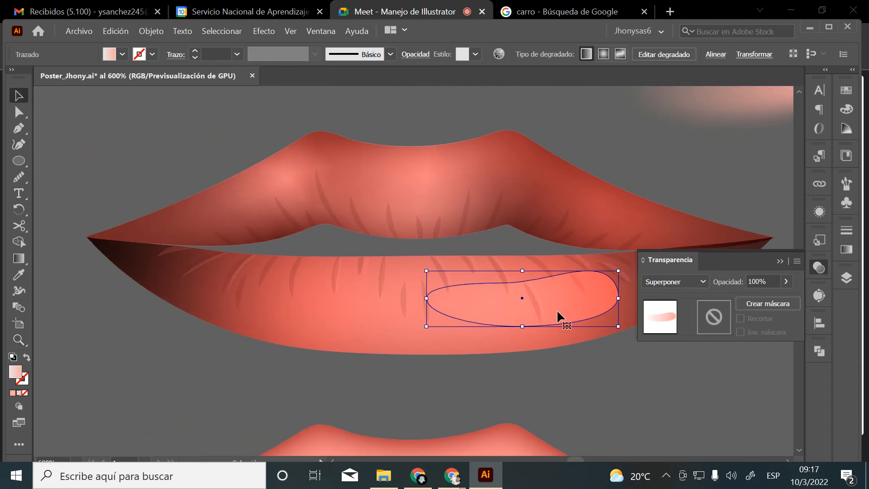
left_click(265, 31)
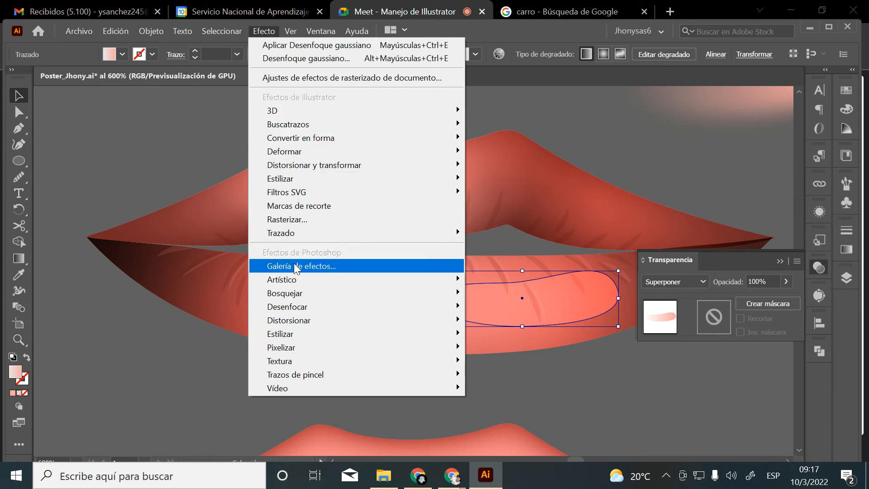
mouse_move(316, 307)
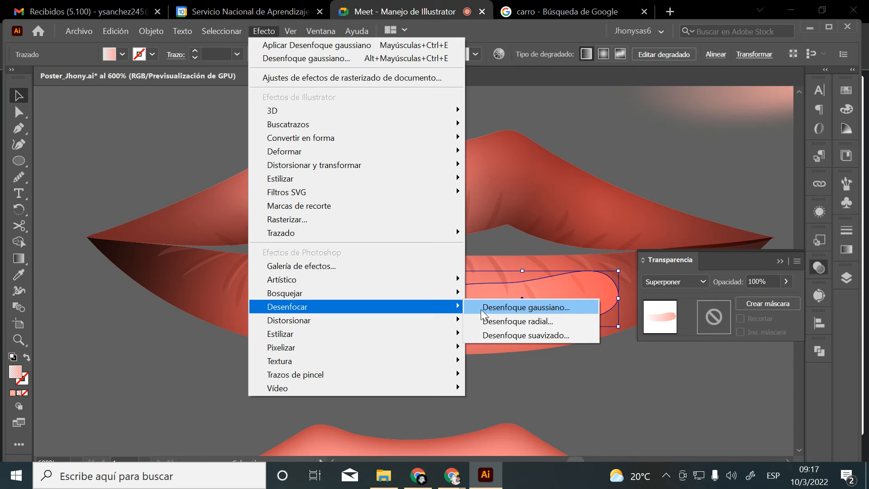
left_click(556, 306)
left_click_drag(600, 162, 354, 130)
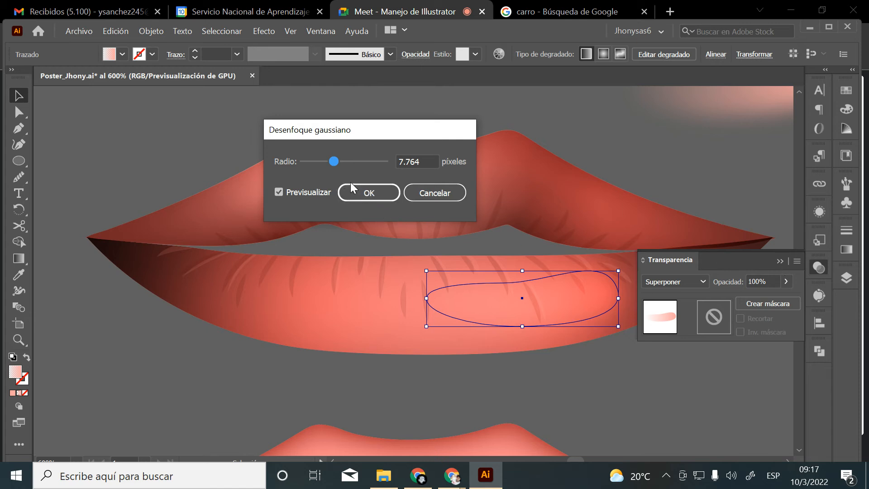
mouse_move(335, 162)
left_mouse_down()
mouse_move(304, 155)
mouse_move(370, 161)
mouse_move(307, 159)
mouse_move(319, 160)
left_mouse_up()
left_click(373, 193)
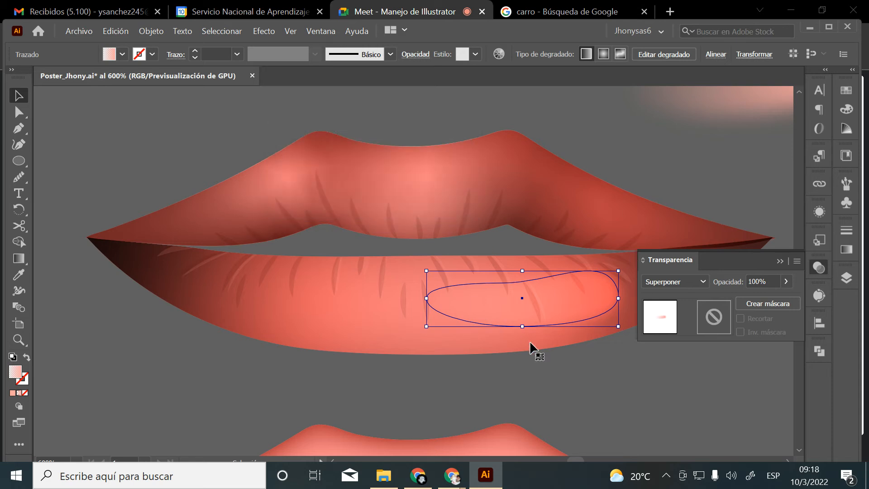
left_click(536, 355)
left_click(781, 265)
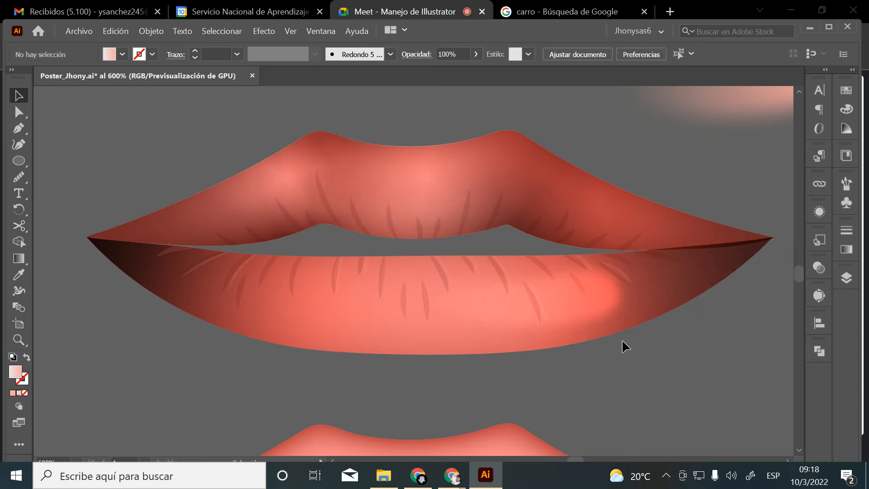
Examine the blurred highlight's soft edges up close and its overall effect on the full lips
key("z")
scroll(614, 316, "up", 1)
left_click_drag(614, 316, 767, 414)
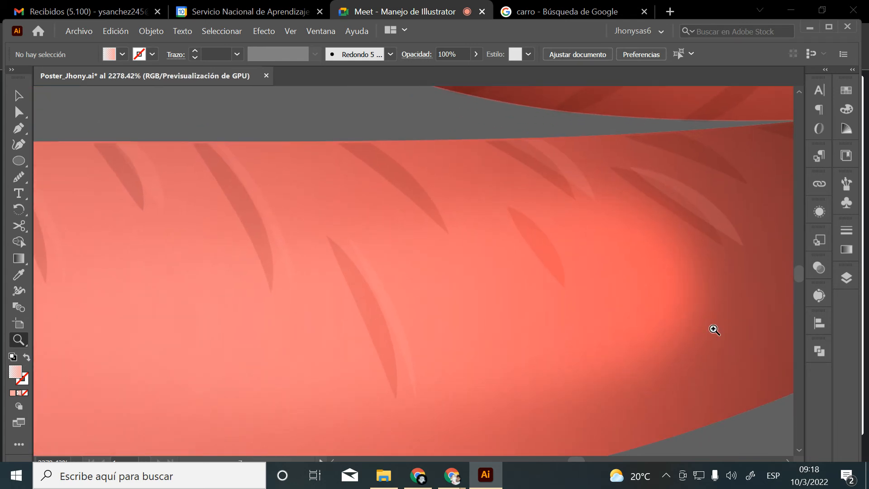
left_click(588, 304, "alt")
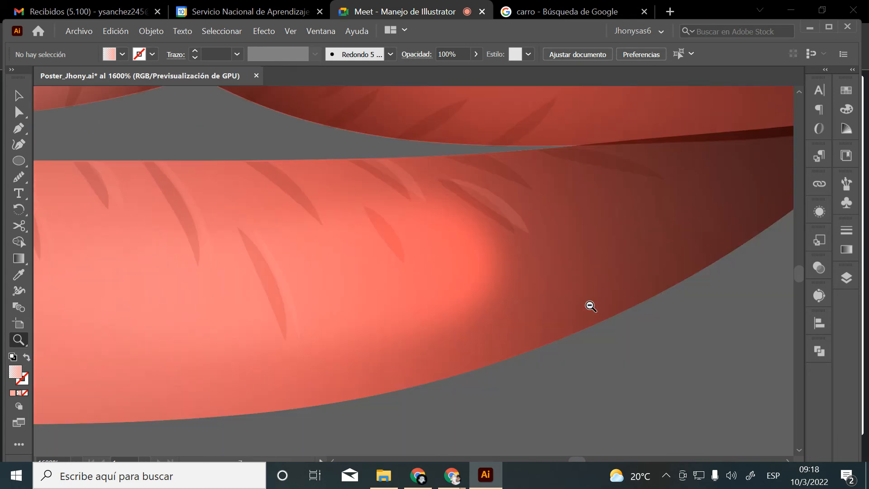
left_click(452, 258, "alt")
left_click(453, 264, "alt")
left_click(454, 263, "alt")
left_click(453, 263, "alt")
left_click(454, 264, "alt")
left_click_drag(359, 311, 682, 366)
Duplicate the blurred highlight, flip the copy horizontally, and place it on the left part of the lower lip
left_click(19, 96)
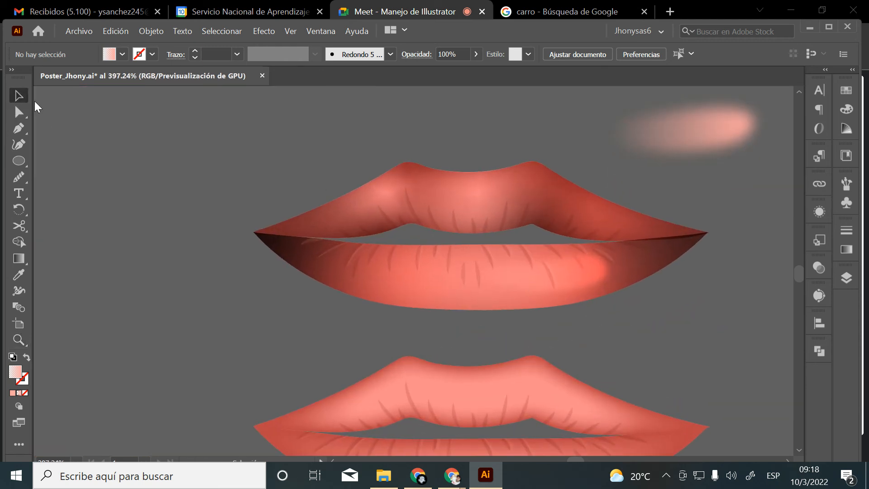
left_click(571, 273)
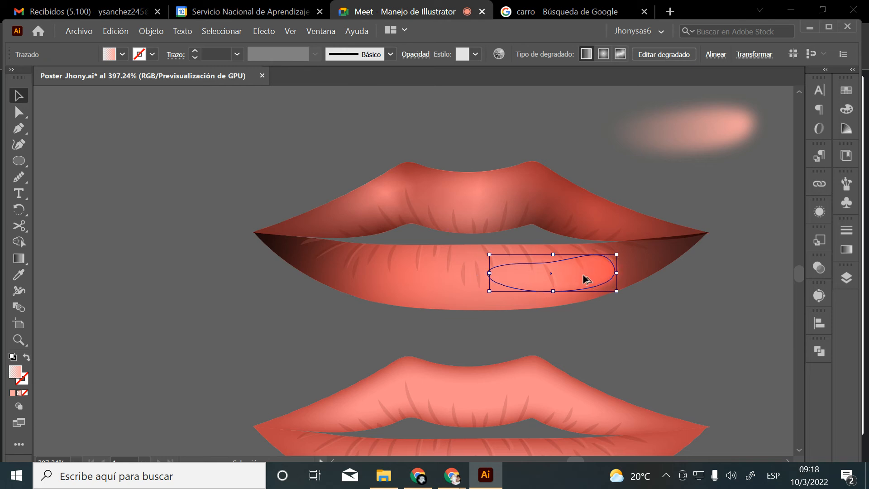
left_click_drag(582, 274, 392, 273)
left_click_drag(317, 273, 572, 276)
left_click_drag(479, 275, 366, 270)
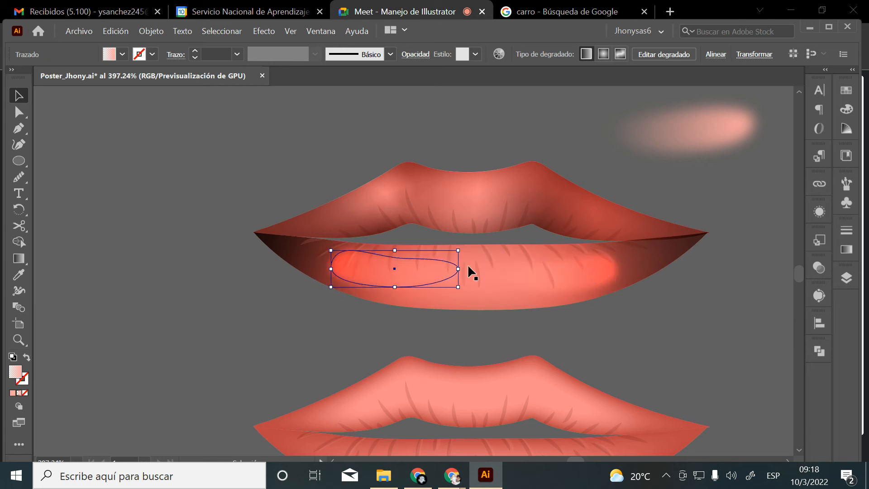
Rotate the mirrored highlight slightly clockwise to follow the lip's curve, adjust its position, and deselect it
left_click_drag(465, 249, 460, 278)
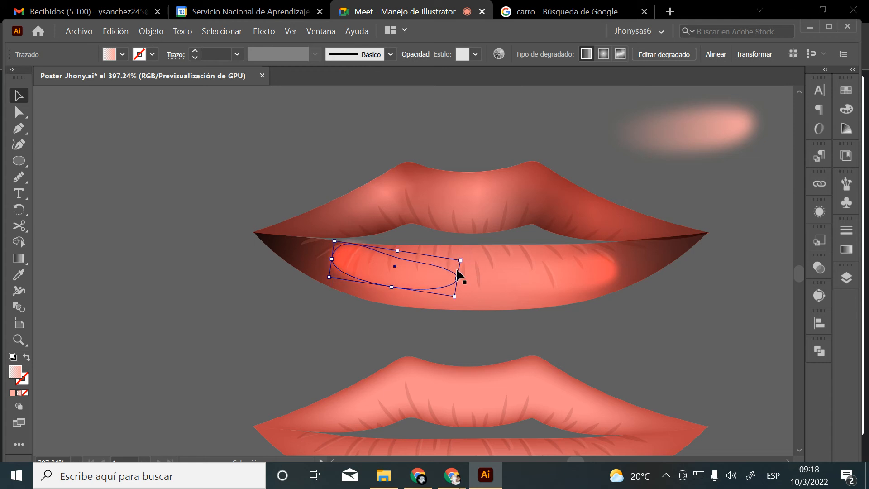
left_click_drag(409, 291, 405, 287)
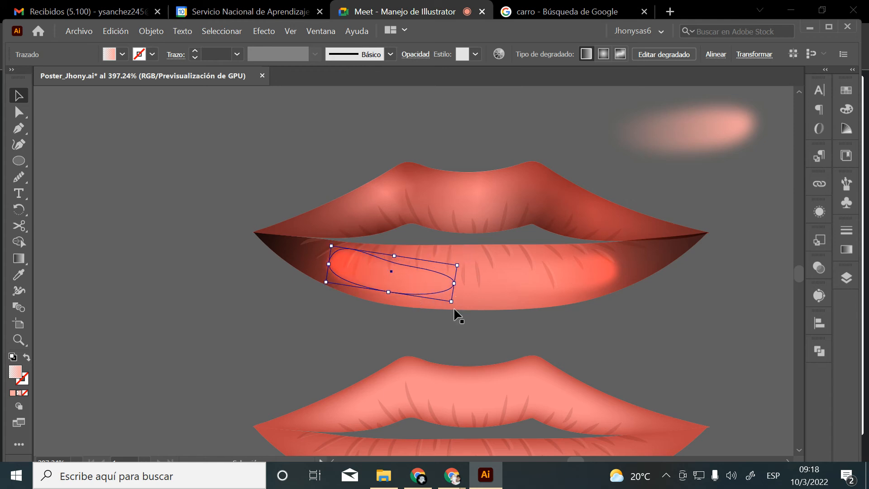
left_click(465, 327)
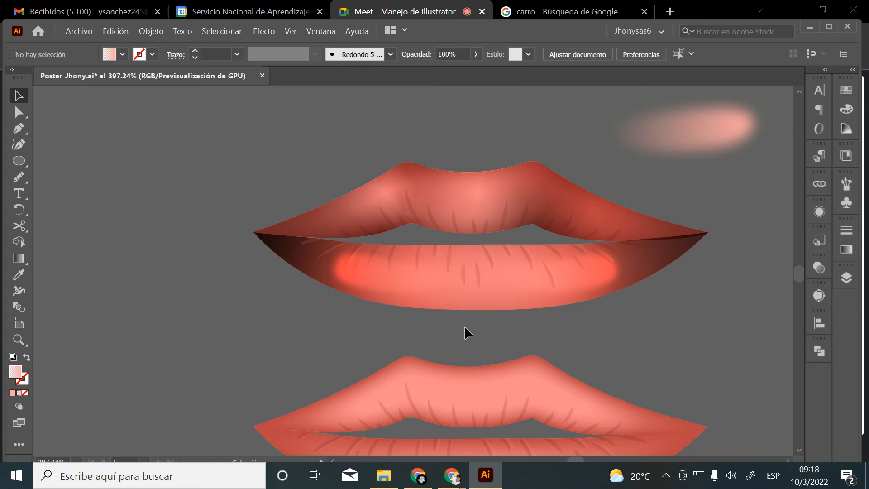
Lower the opacity of the left highlight on the upper pair of lips to 41% and deselect it
left_click(397, 282)
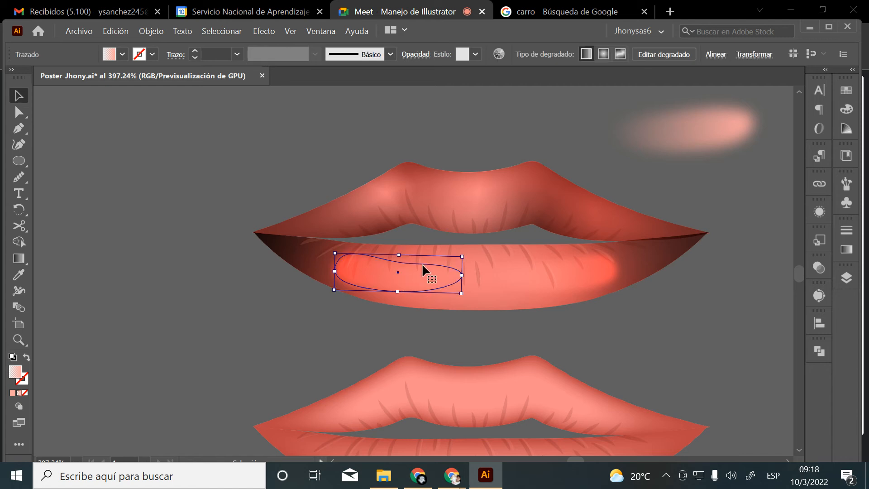
left_click(416, 54)
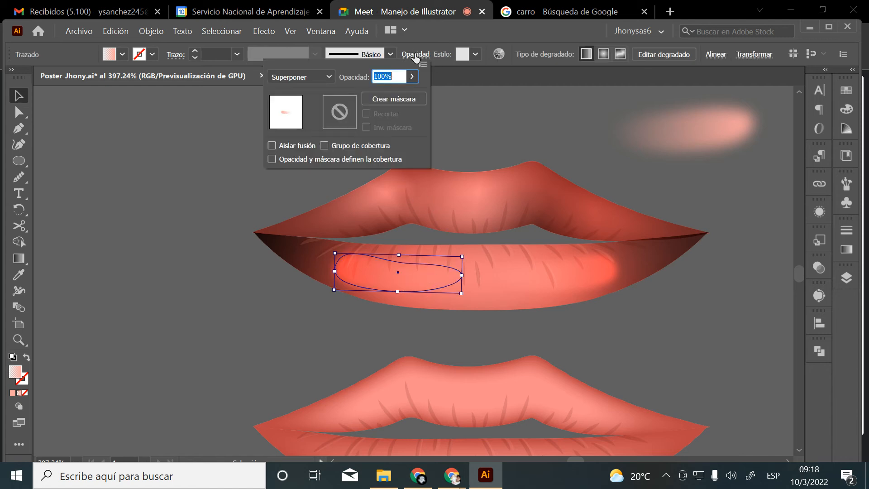
left_click(411, 76)
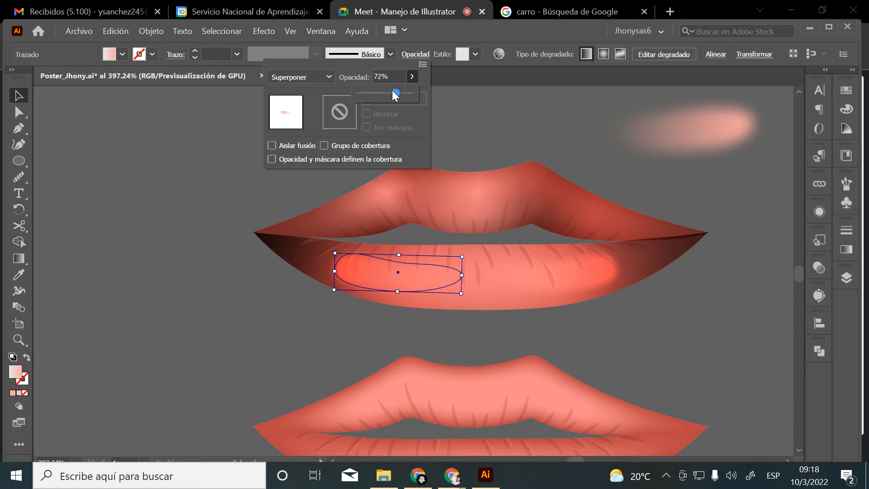
left_click_drag(392, 90, 376, 90)
left_click(466, 119)
left_click(516, 347)
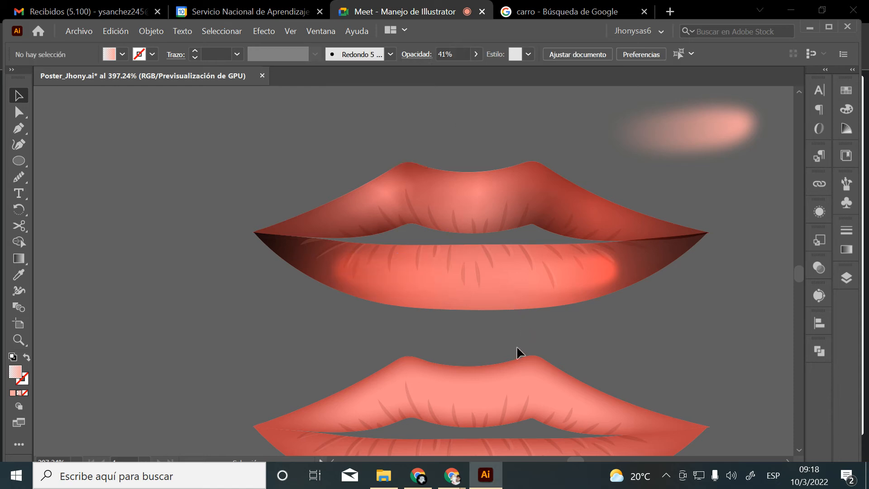
Move the left highlight on the upper pair's lower lip outward toward the mouth's left corner and deselect it
left_click(376, 276)
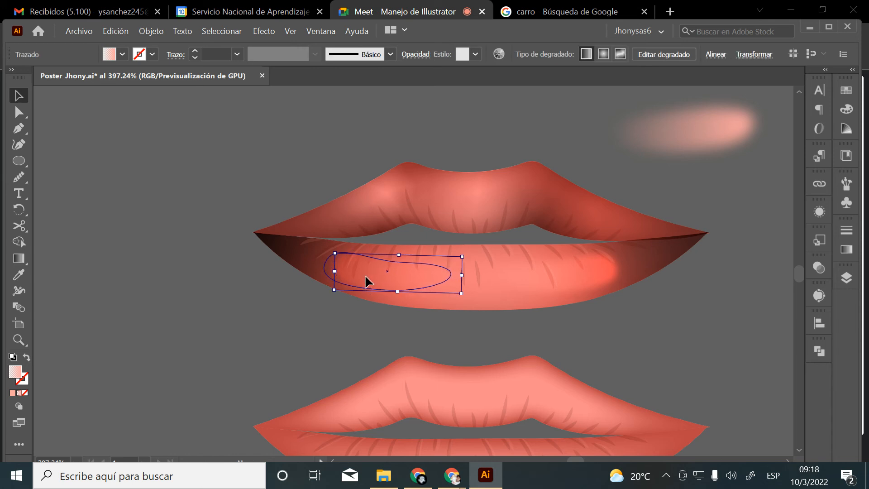
left_click(366, 298)
left_click(343, 304)
mouse_move(344, 268)
left_mouse_down()
mouse_move(302, 318)
mouse_move(343, 271)
left_mouse_up()
left_click(289, 311)
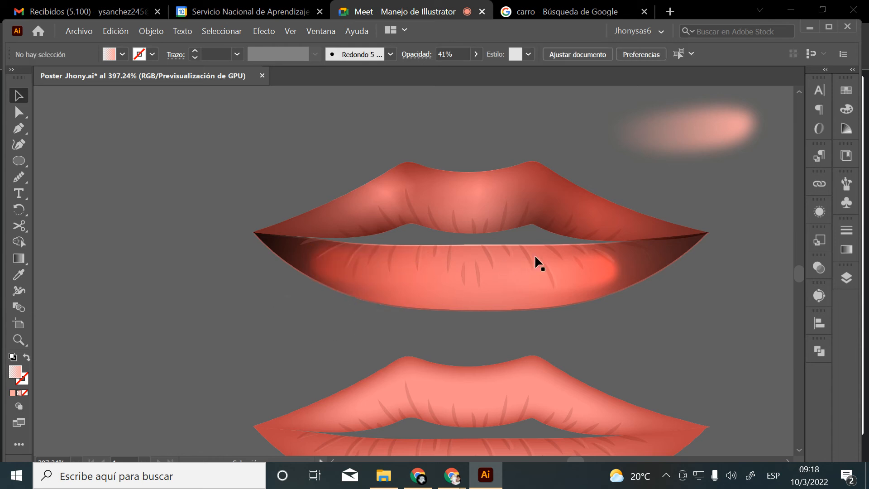
left_click(369, 280)
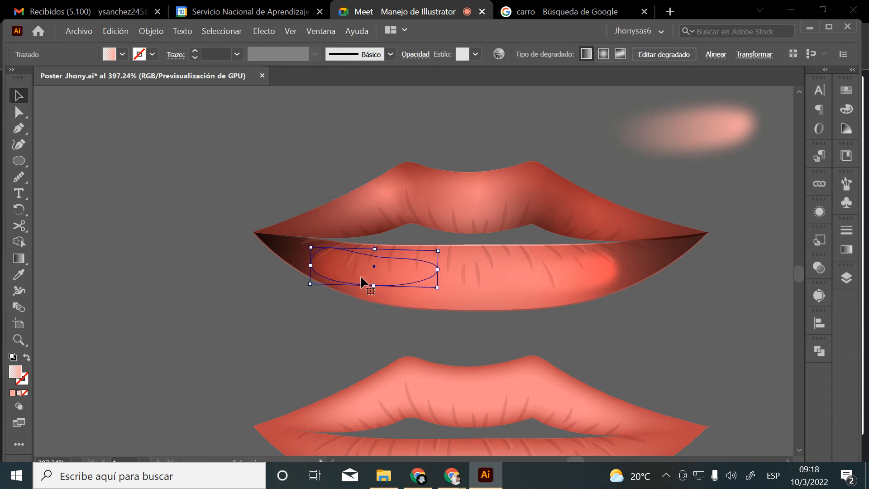
left_click(509, 334)
Copy both lower-lip highlights onto the lower lip of the second pair of lips, keeping their alignment, and deselect them
scroll(543, 299, "down", 3)
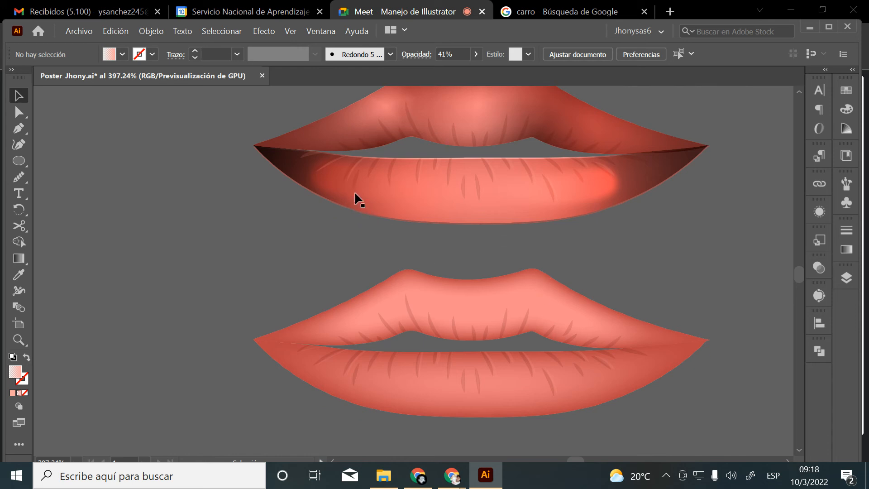
left_click(356, 195)
left_click(585, 190, "shift")
left_click_drag(585, 190, 608, 393)
left_click(672, 409)
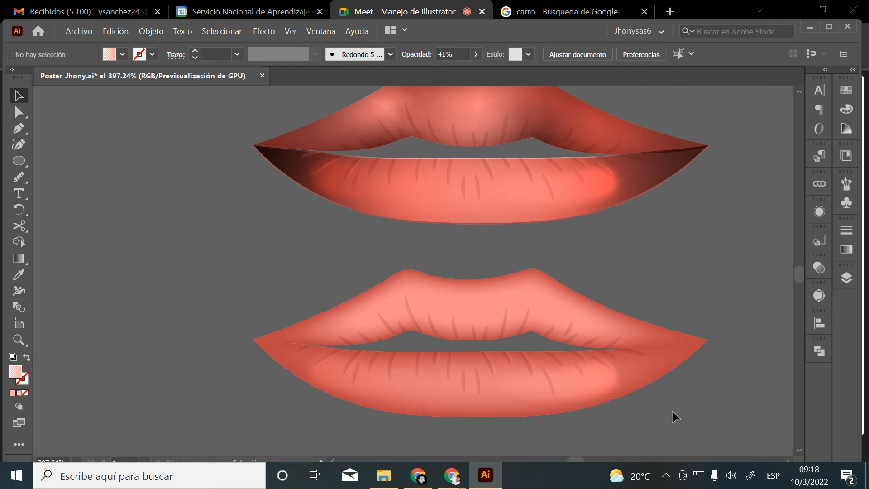
Raise the opacity of the copied left highlight on the second pair of lips to 63% and deselect it
left_click(379, 386)
left_click(528, 428)
left_click(573, 384)
left_click(365, 383)
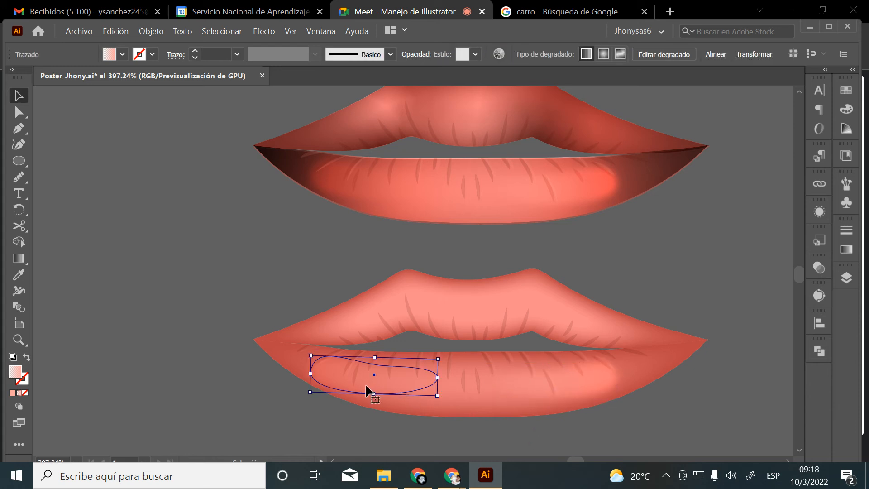
left_click(415, 55)
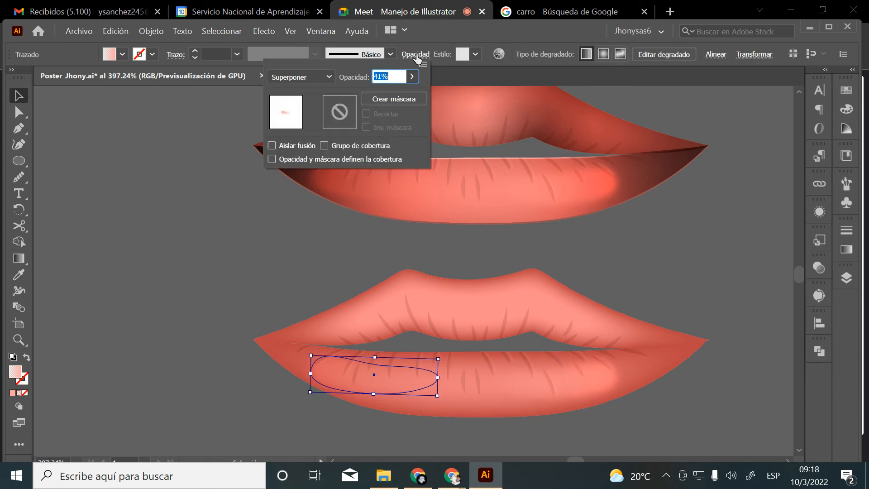
left_click(412, 78)
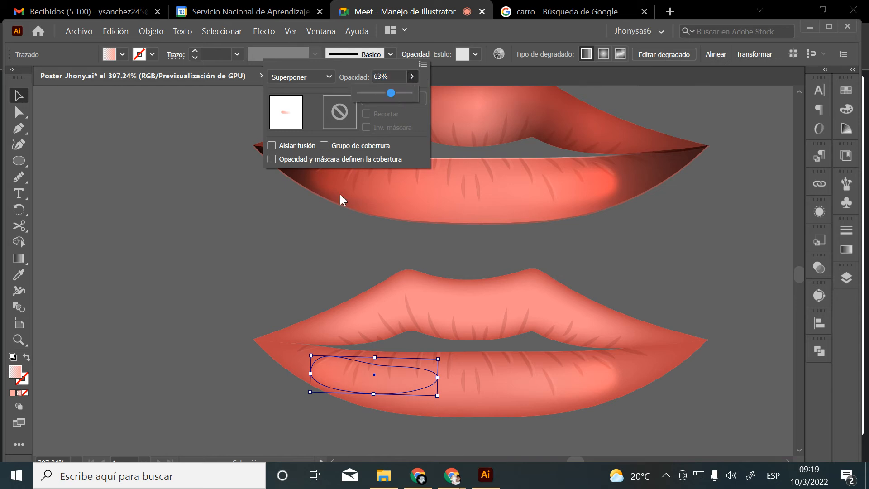
left_click(319, 221)
left_click(319, 219)
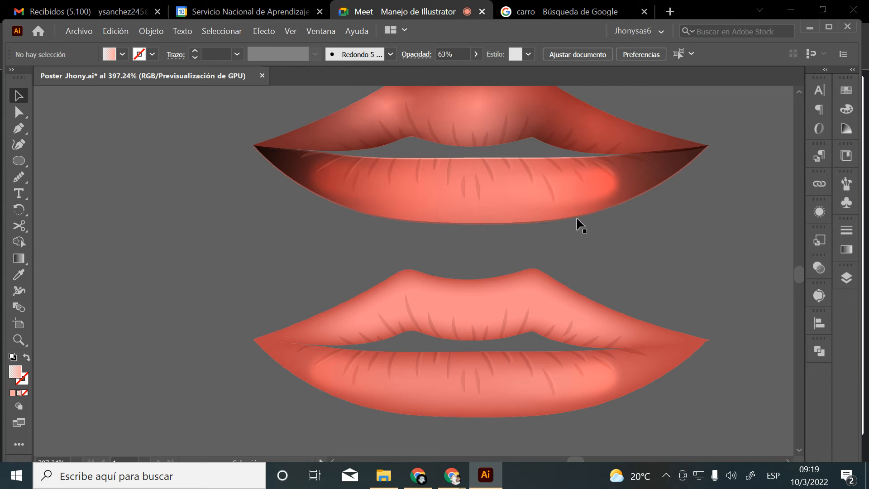
Shift the right highlight on the upper pair's lower lip slightly outward toward the mouth corner and deselect it
left_click(365, 308)
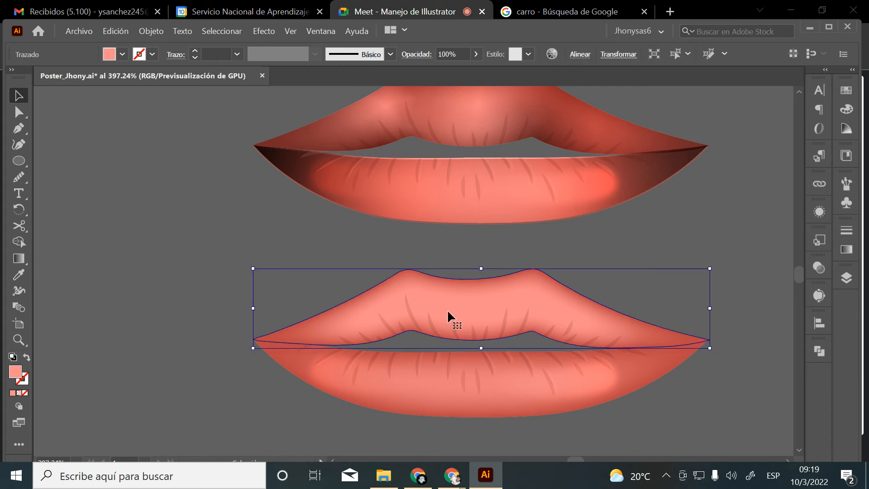
scroll(520, 312, "up", 2)
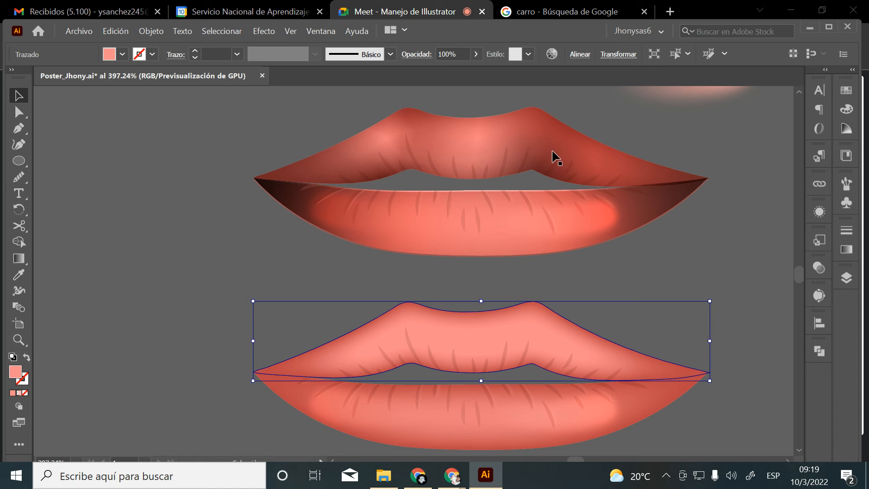
left_click(591, 217)
mouse_move(598, 221)
left_mouse_down()
mouse_move(632, 237)
mouse_move(596, 220)
left_mouse_up()
left_click(630, 254)
Rotate the left highlight on the second pair's lower lip slightly clockwise to follow the lip's curve, and deselect it
scroll(383, 295, "down", 3)
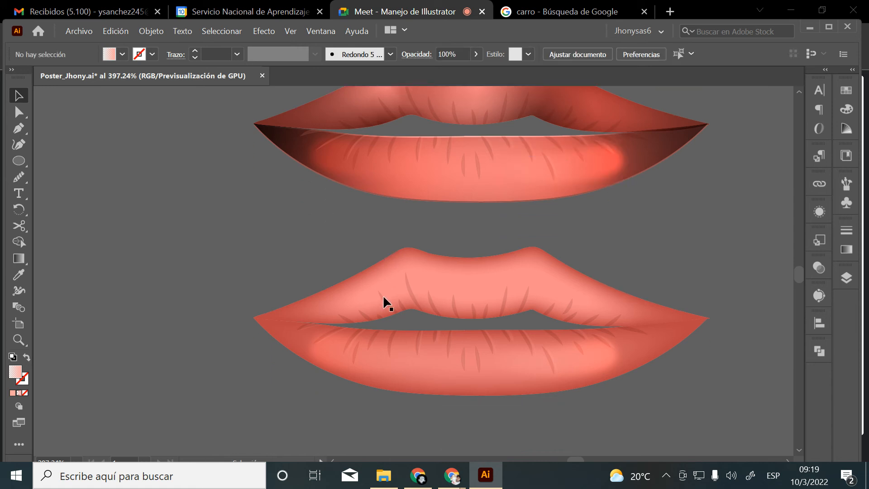
left_click(345, 346)
left_click_drag(442, 339, 447, 343)
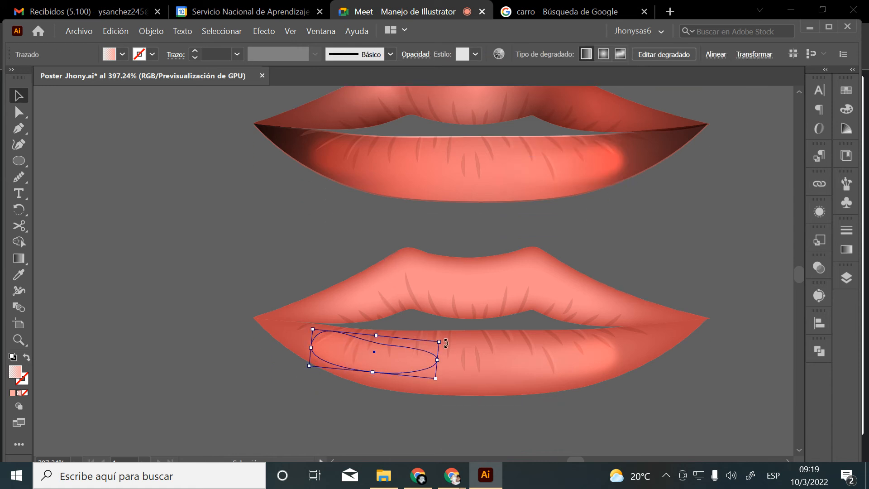
left_click(548, 423)
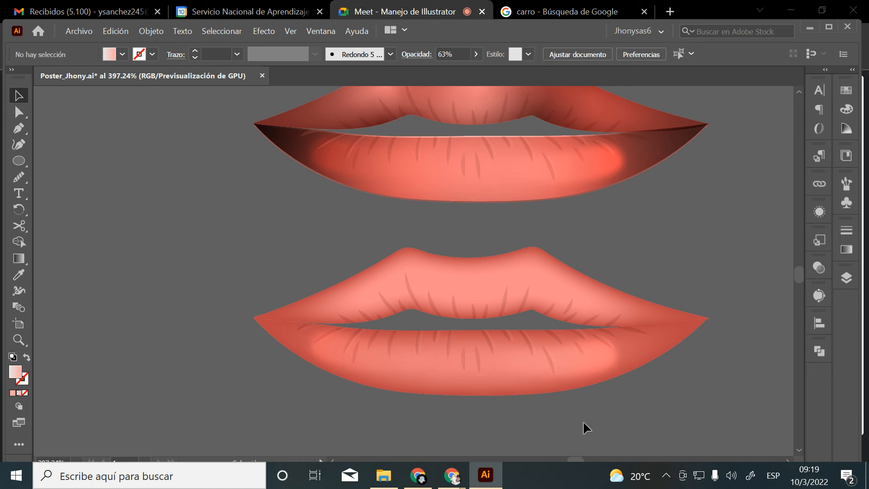
Examine the practice lips from a distance and the shading of the portrait's mouth up close
key("z")
left_click(553, 285, "alt")
left_click(374, 252, "alt")
left_click(475, 292, "alt")
left_click(475, 292, "alt")
left_click(476, 292, "alt")
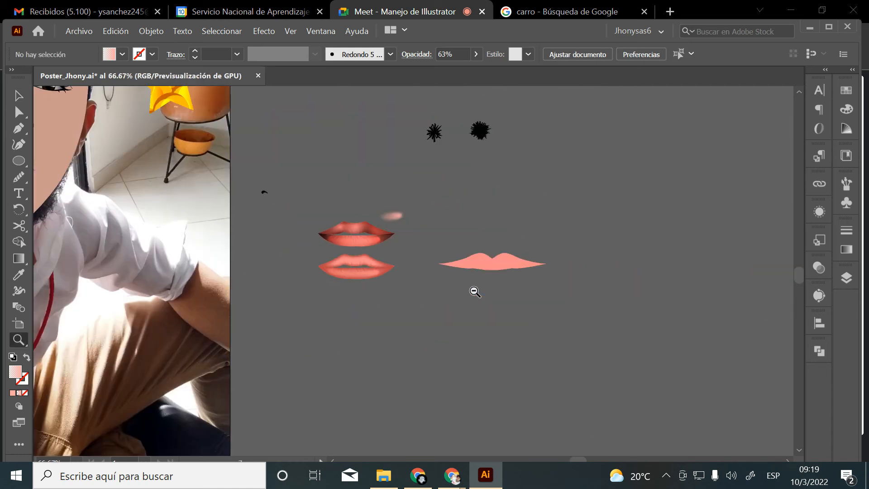
left_click_drag(439, 291, 510, 314)
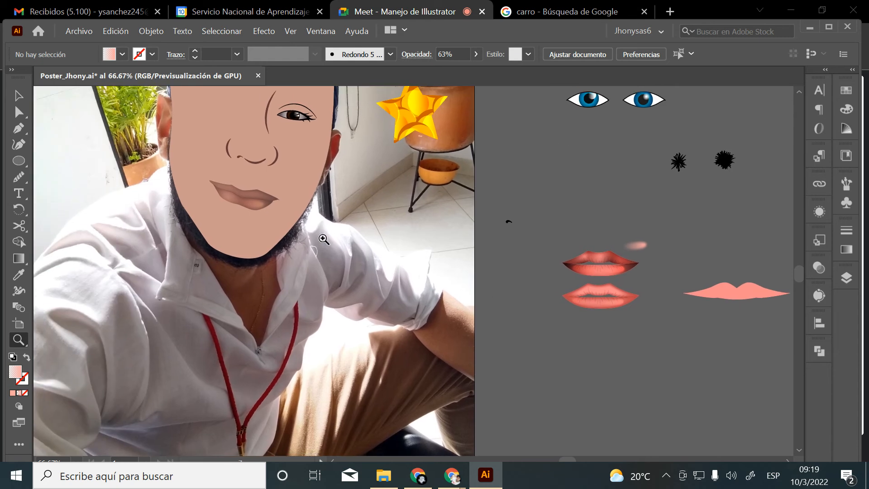
left_click_drag(271, 204, 397, 285)
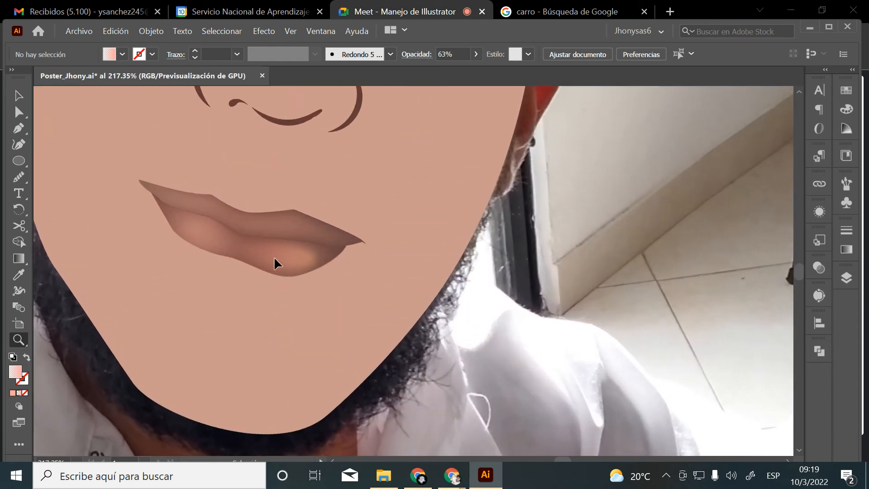
Save the poster document and fit the artboard in view
key("ctrl+s")
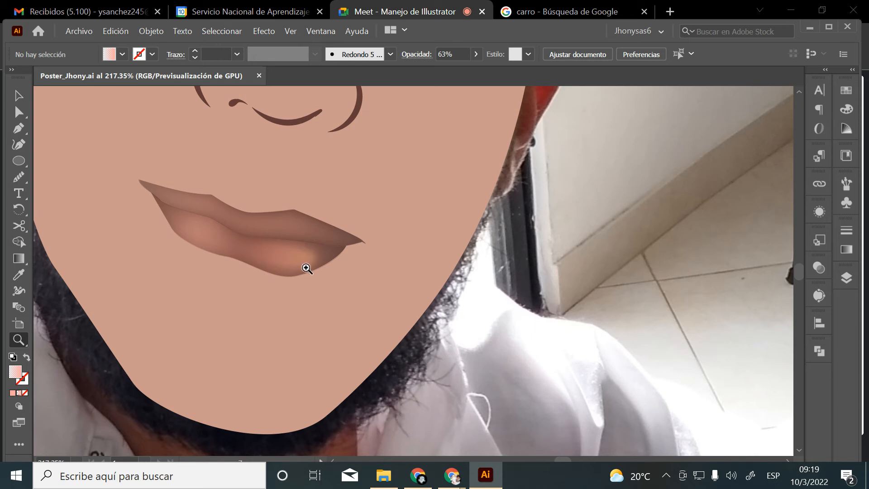
key("ctrl+0")
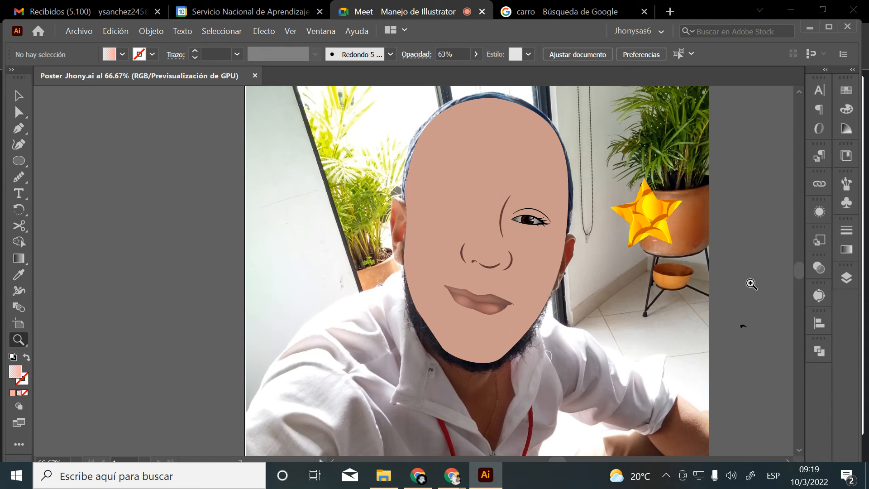
Create a new layer named "boca" at the top of the layer stack for the lips
left_click(847, 278)
left_click(18, 96)
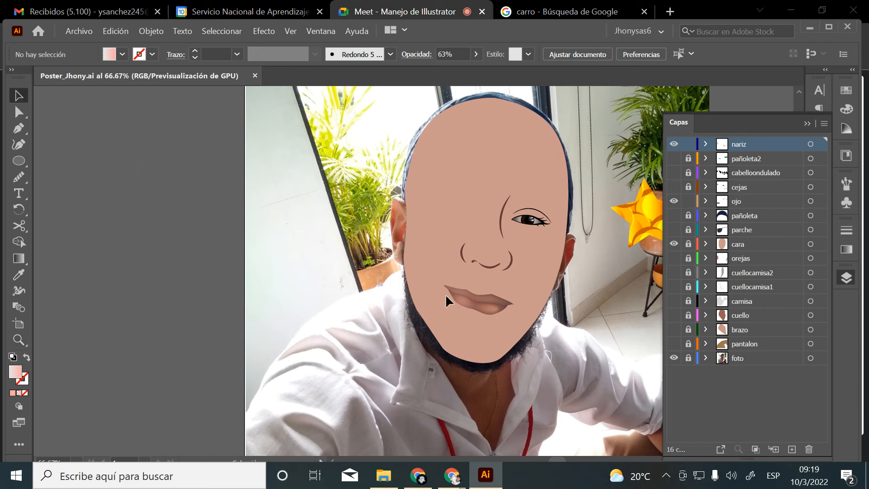
left_click_drag(482, 304, 537, 331)
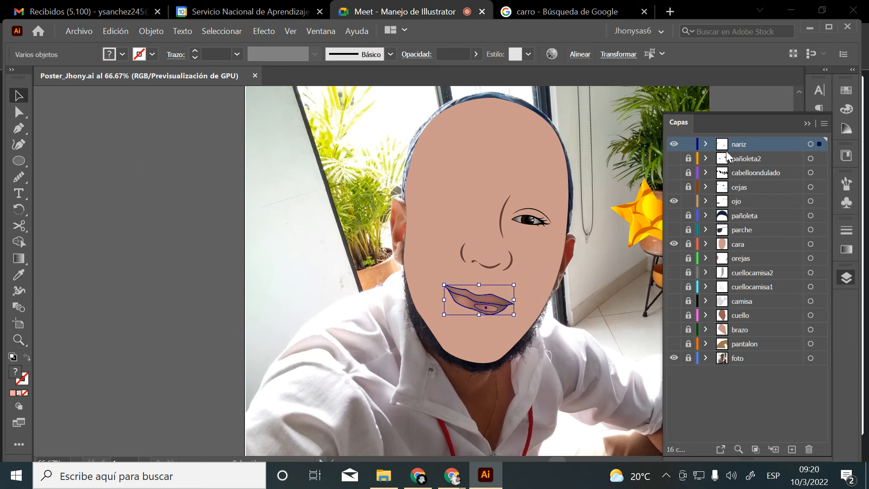
left_click(795, 449)
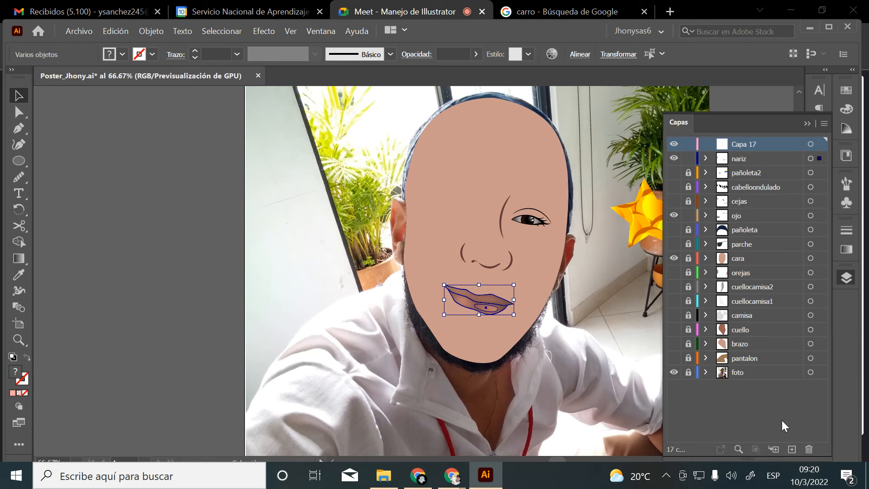
double_click(741, 145)
type("boca")
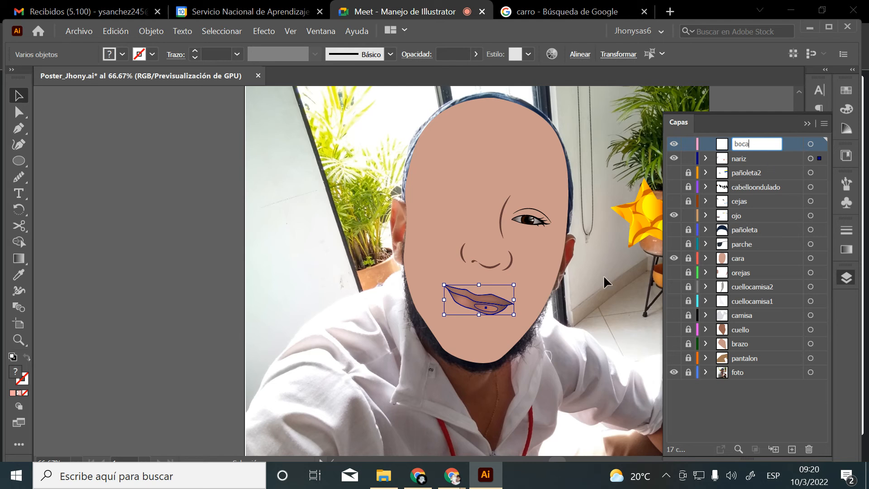
key("Return")
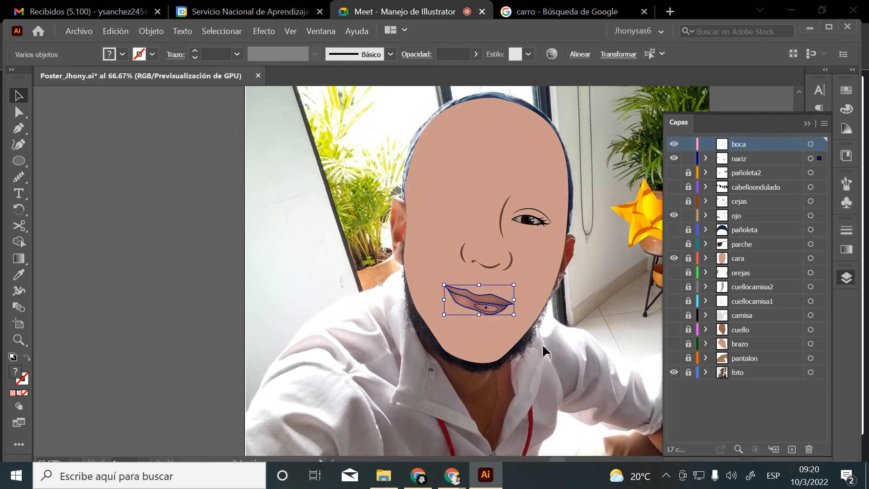
Move the lip shapes from the nariz layer to the boca layer
left_click(536, 319)
left_click(741, 166)
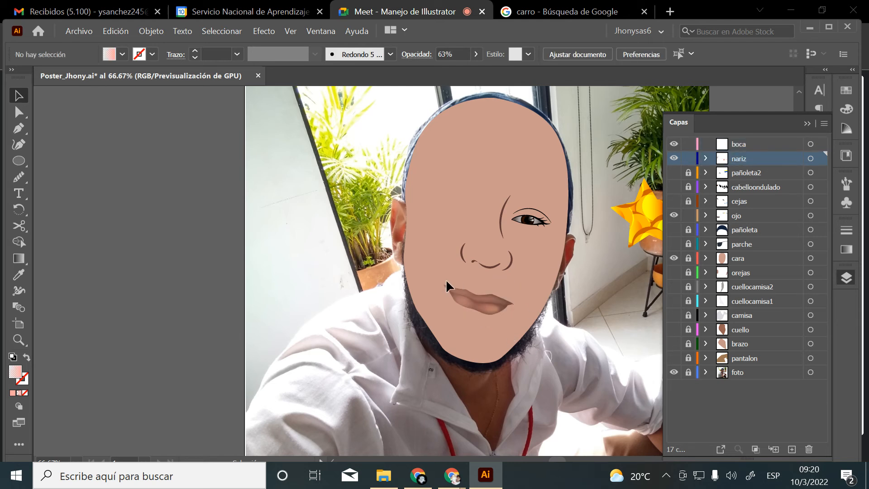
left_click_drag(477, 317, 519, 332)
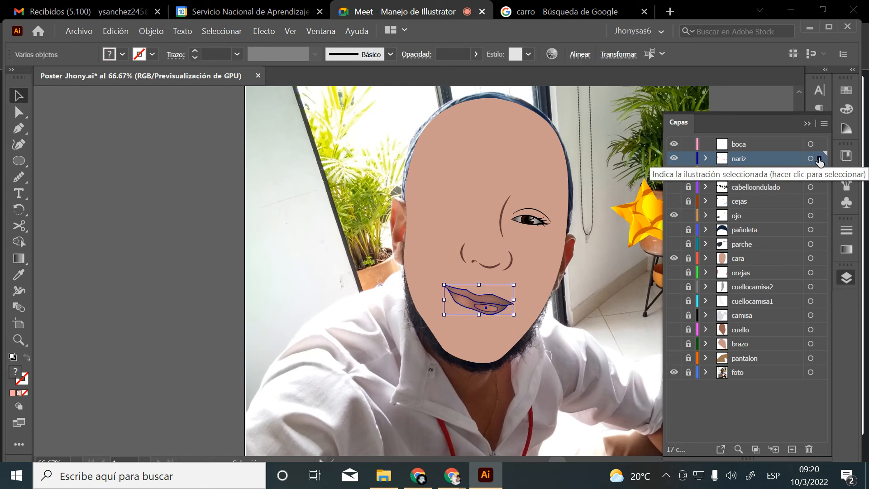
left_click_drag(821, 162, 821, 151)
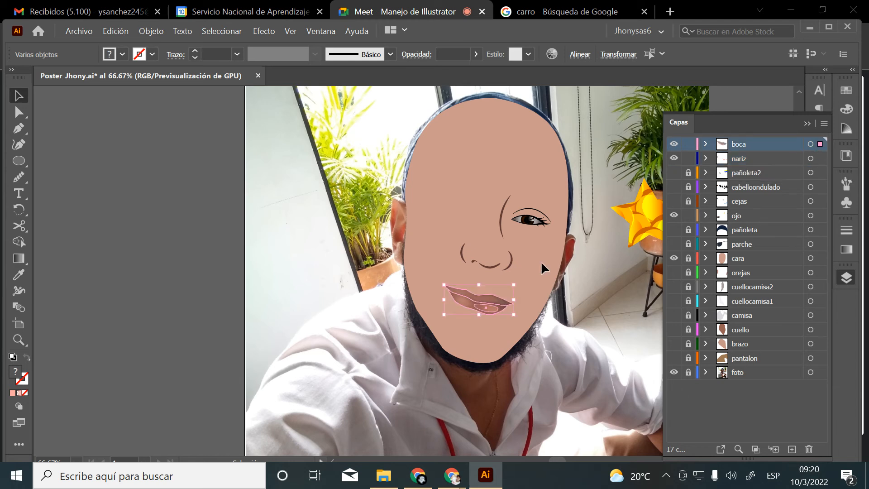
left_click(617, 317)
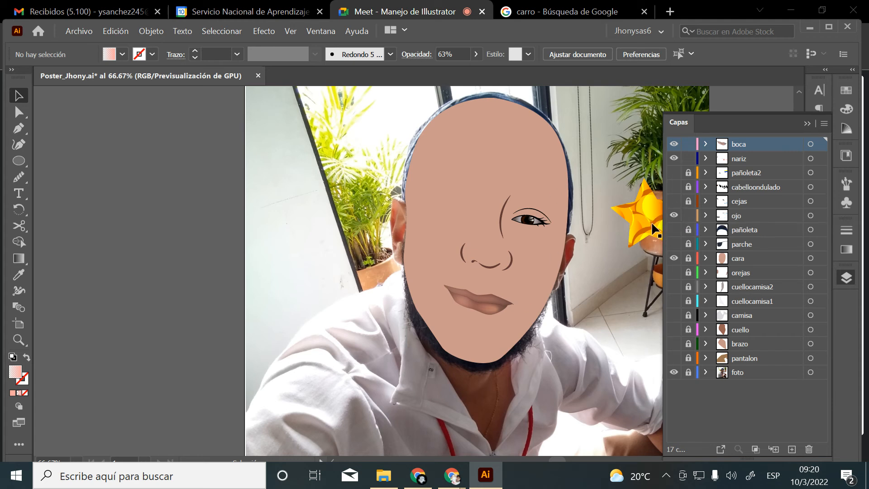
Check the contents of the nariz and boca layers by toggling their visibility, and lock both layers
left_click(674, 158)
left_click(674, 158)
left_click(674, 145)
left_click(674, 144)
left_click(688, 158)
left_click(689, 144)
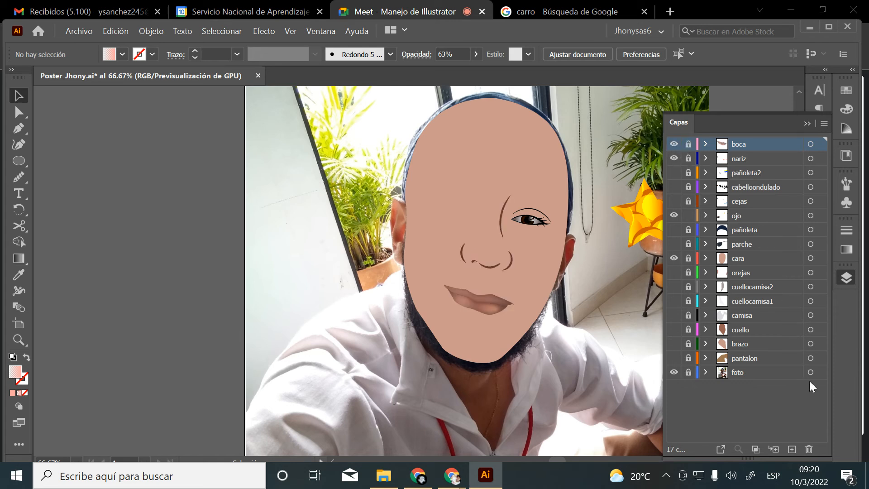
Create a new layer named "lentes" above the boca layer
left_click(791, 450)
double_click(737, 144)
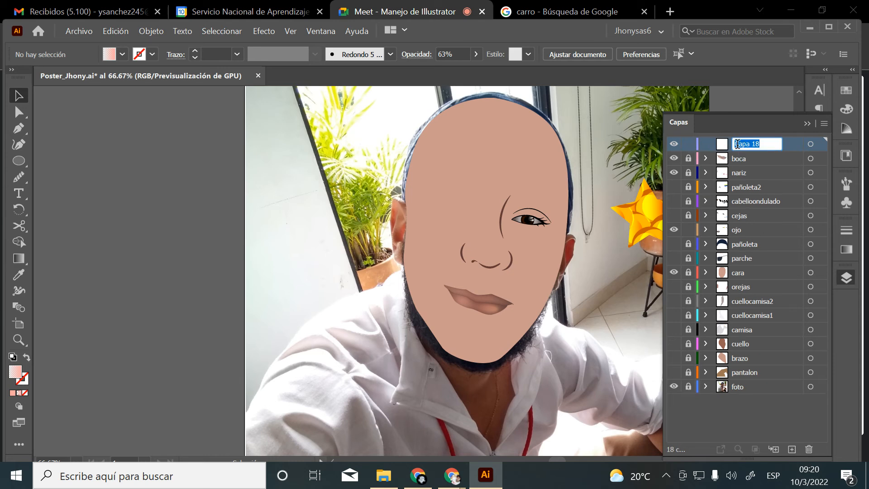
type("lentes")
key("Return")
left_click(751, 159)
Draw a circle with the Ellipse tool on the lentes layer, beside the face over the photo's wall and floor
key("z")
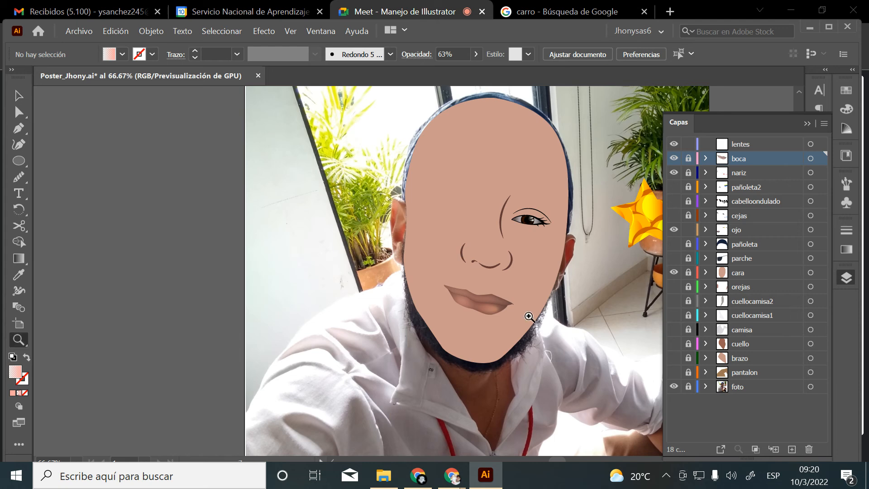
left_click(515, 304)
left_click(504, 229)
left_click_drag(414, 192, 513, 308)
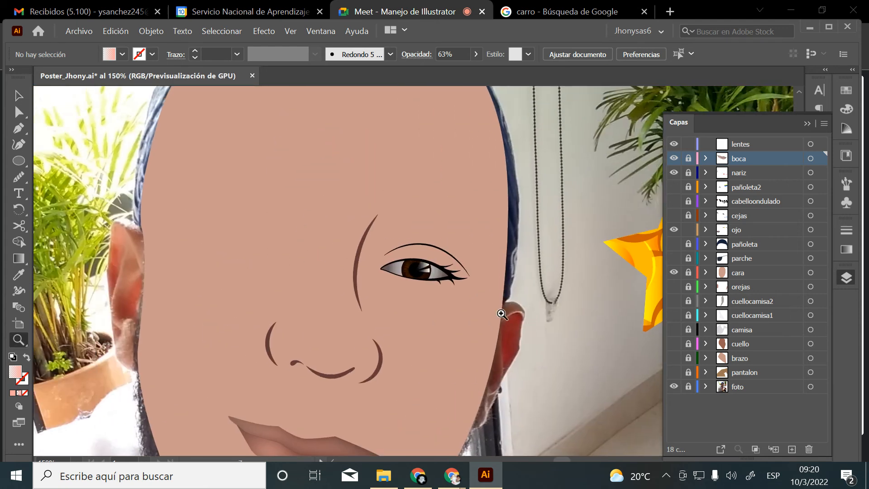
scroll(480, 312, "down", 5)
scroll(444, 292, "up", 2)
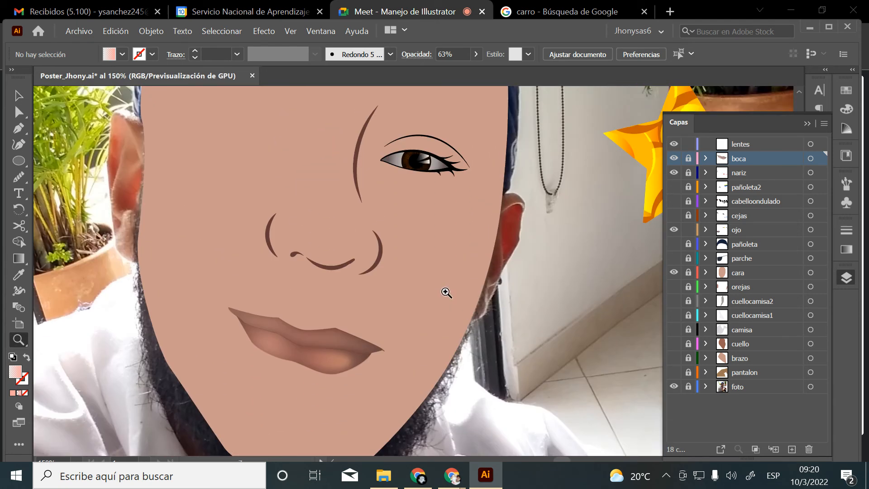
left_click_drag(481, 291, 283, 249)
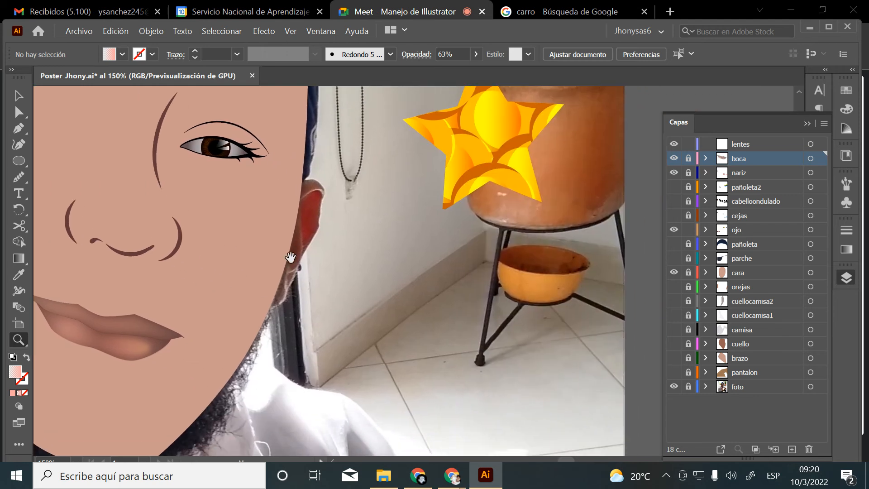
left_click(19, 162)
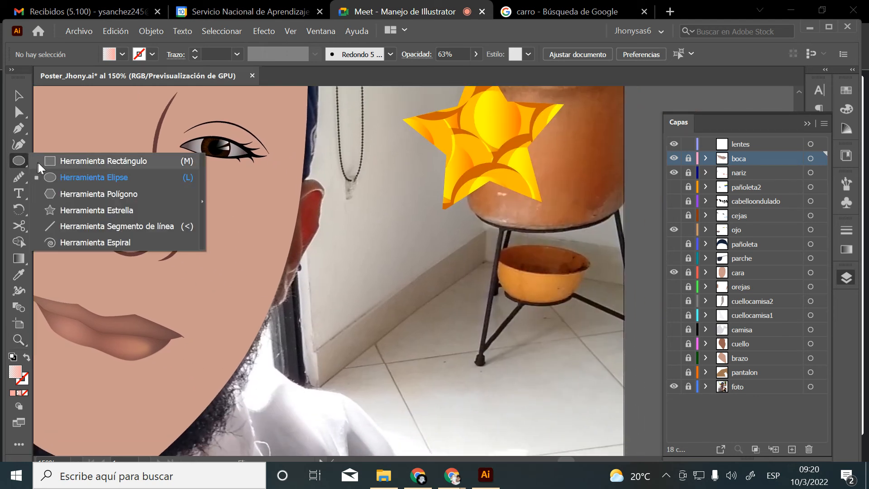
left_click(62, 177)
left_click(742, 147)
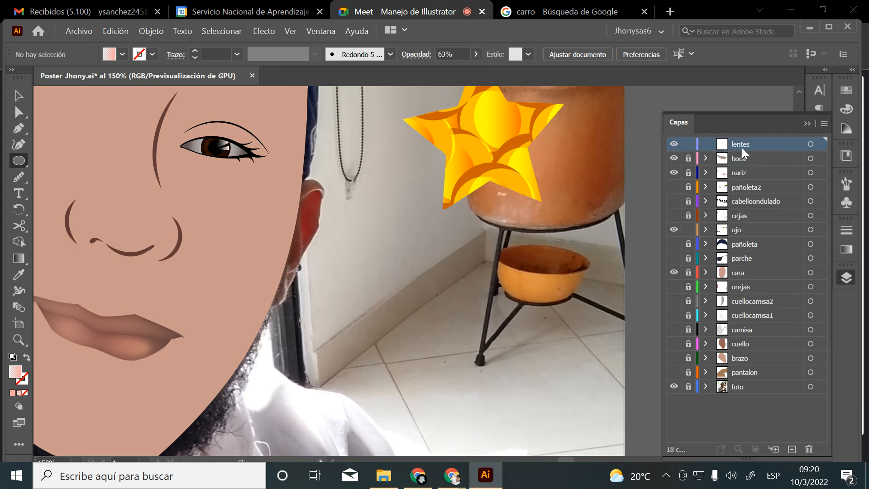
left_click_drag(350, 259, 511, 412)
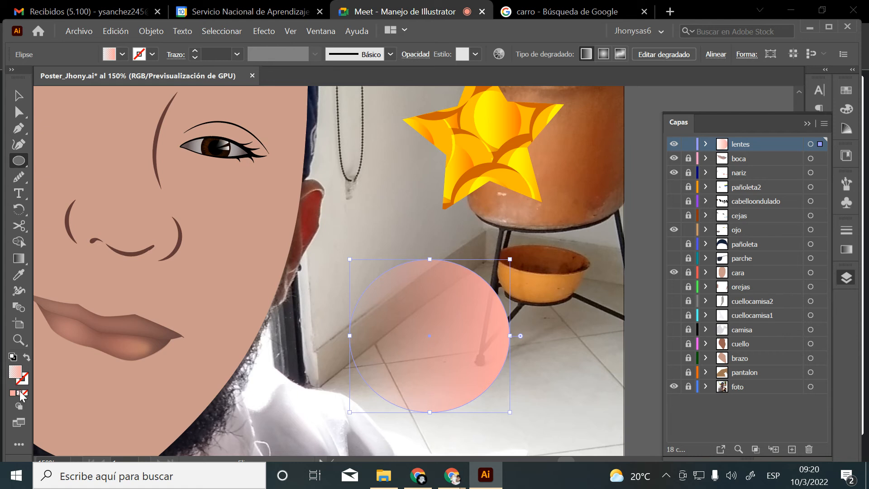
Fill the circle with solid white (FFFFFF) and move it up so it overlaps the star
left_click(12, 393)
left_click(579, 104)
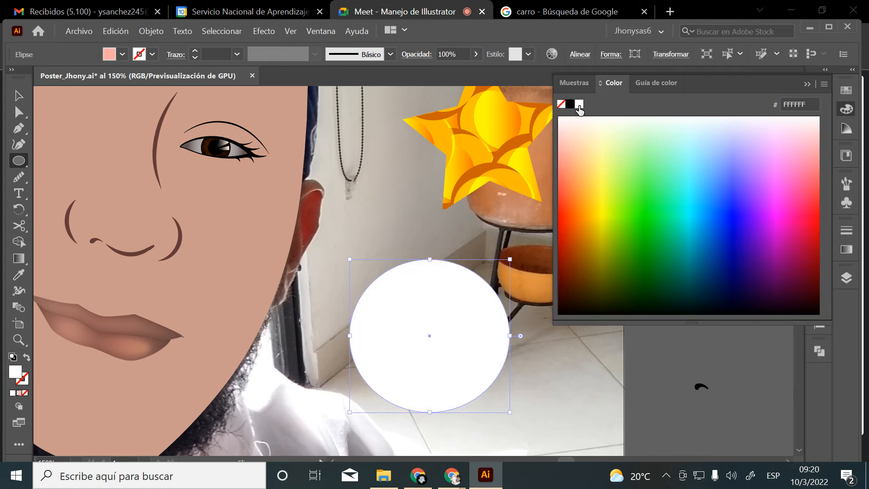
key("v")
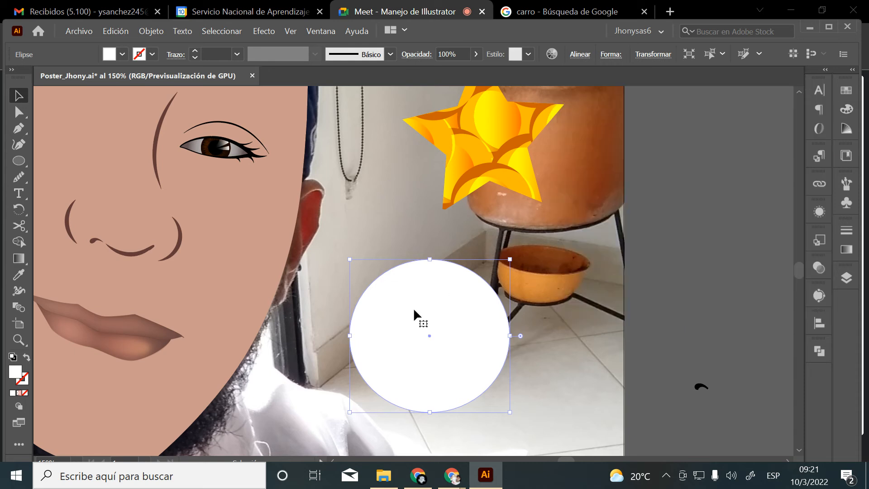
left_click_drag(421, 334, 437, 244)
Draw a closed, slightly tilted four-sided lens shape over the eye with the Pen tool
left_click(19, 129)
scroll(189, 253, "up", 4)
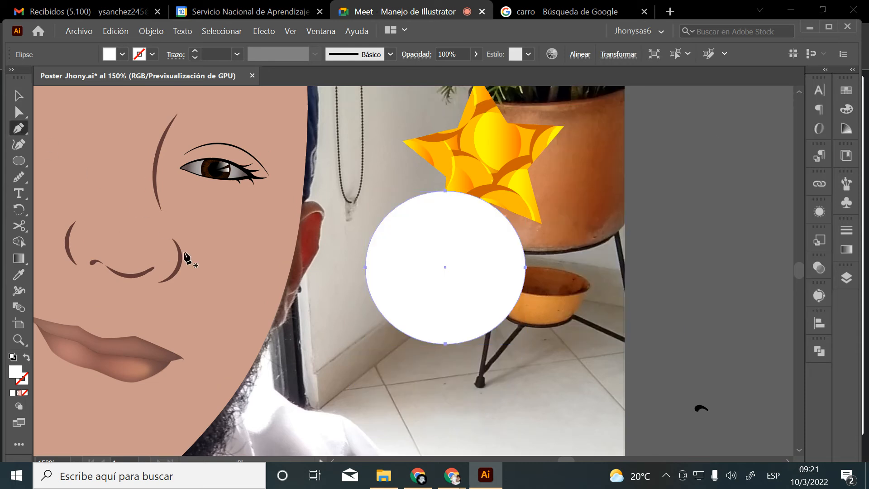
left_click_drag(202, 223, 348, 219)
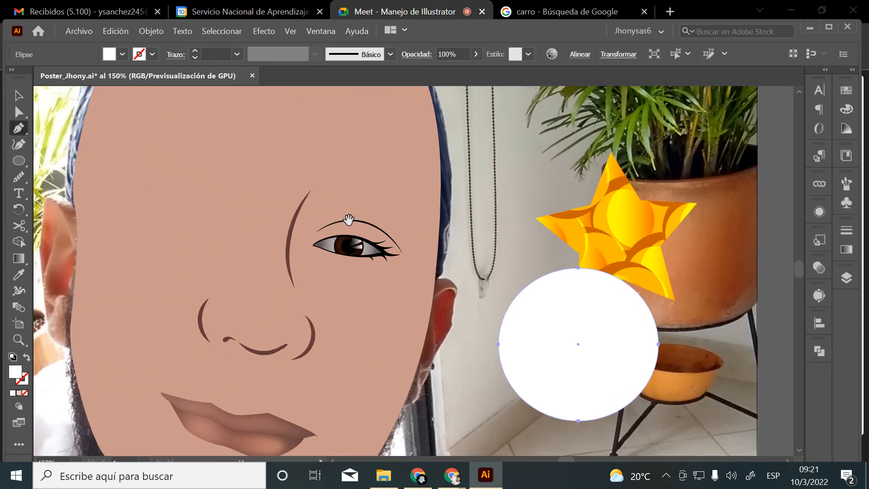
left_click(315, 194)
left_click(436, 220)
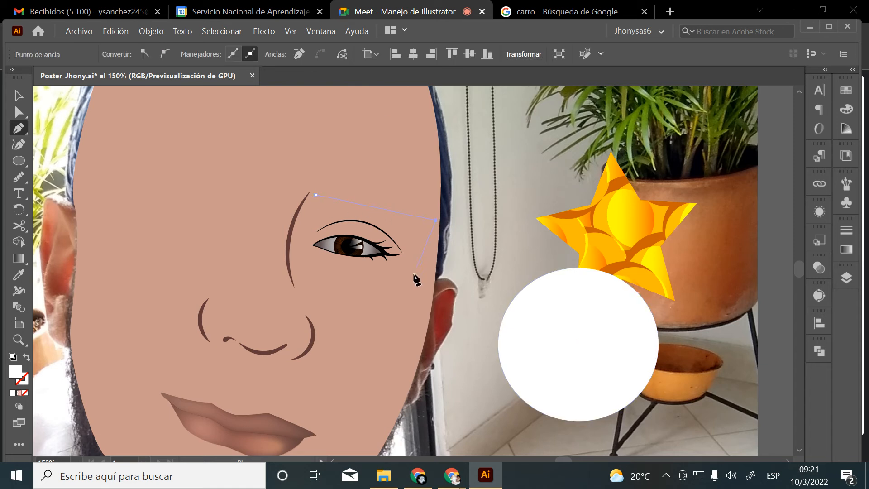
left_click(398, 309)
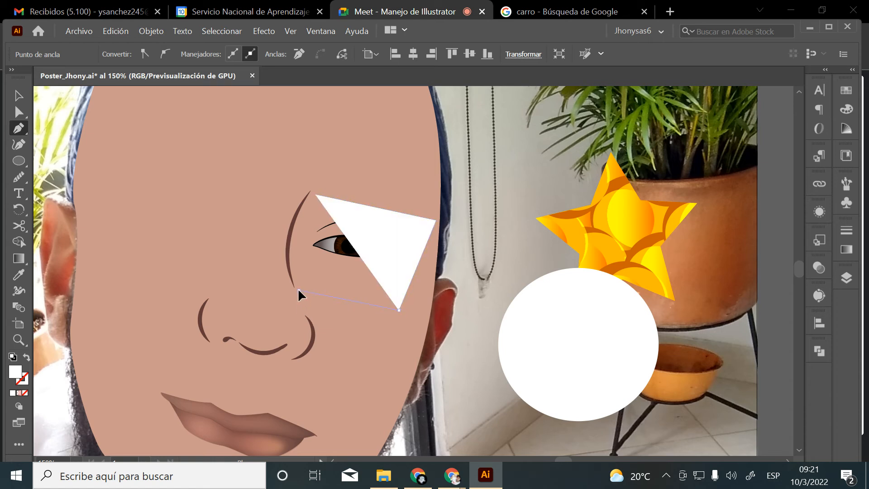
left_click(299, 289)
left_click(315, 197)
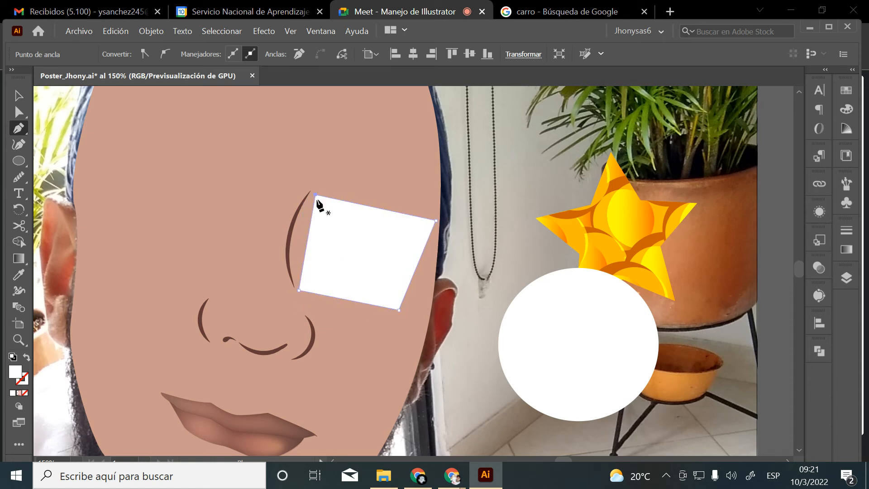
Round all four corners of the white lens shape over the eye
left_click(19, 111)
left_click(339, 227)
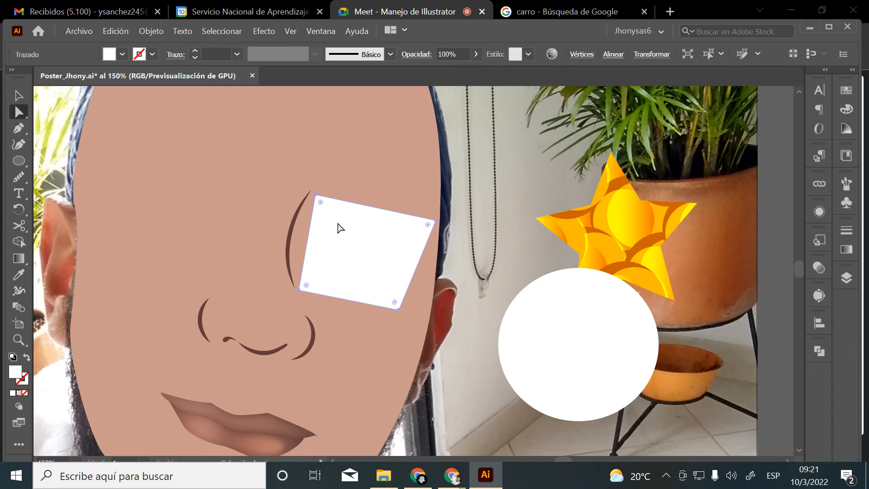
left_click_drag(324, 202, 339, 237)
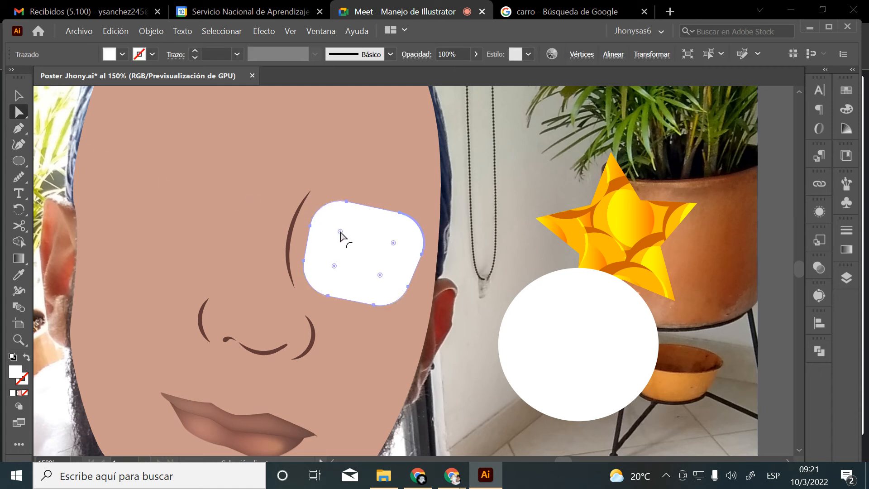
Enlarge the rounded lens shape slightly and reposition it over the eye, beside the curved nose line
left_click(19, 99)
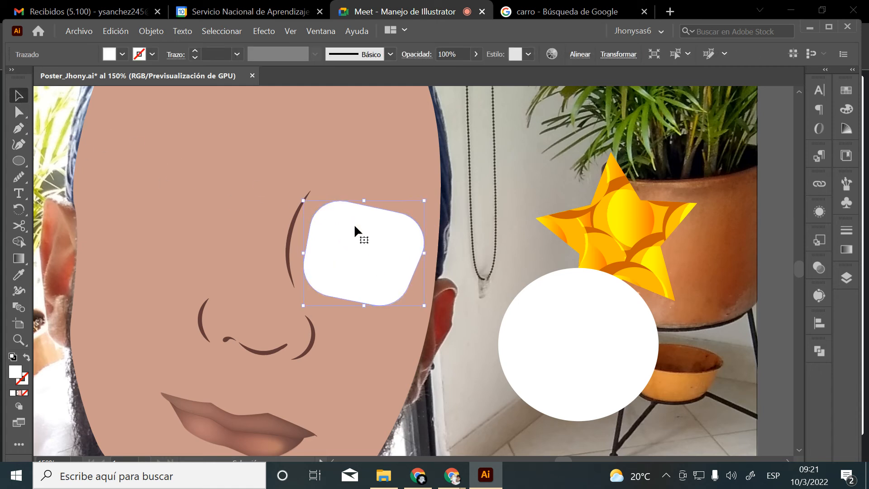
left_click_drag(379, 237, 378, 224)
left_click_drag(423, 188, 437, 189)
left_click(493, 238)
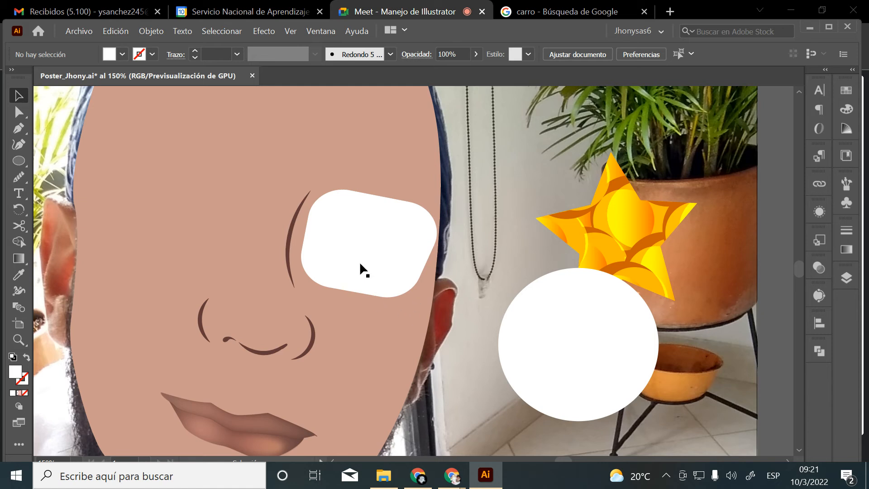
left_click_drag(360, 262, 354, 257)
left_click(457, 248)
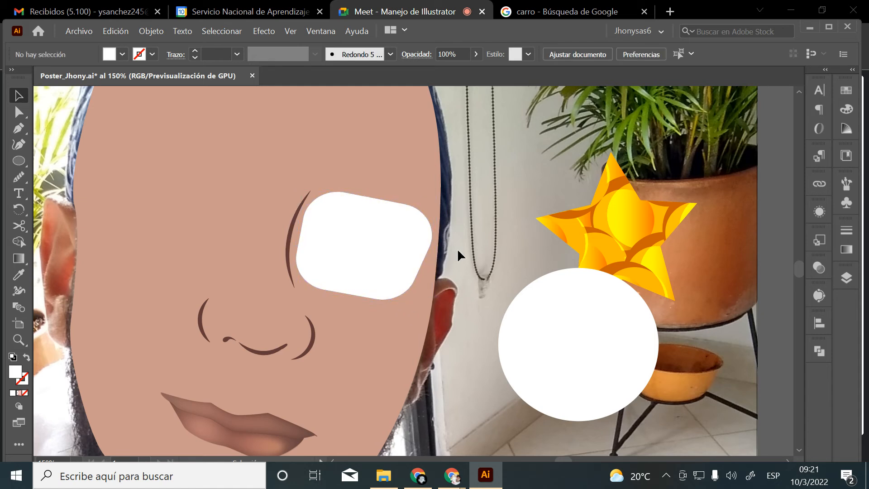
Draw a closed white four-sided lens shape, wider at its upper edge, with the Pen tool on an empty area beside the artboard
key("z")
left_click(403, 284, "alt")
left_click(403, 283, "alt")
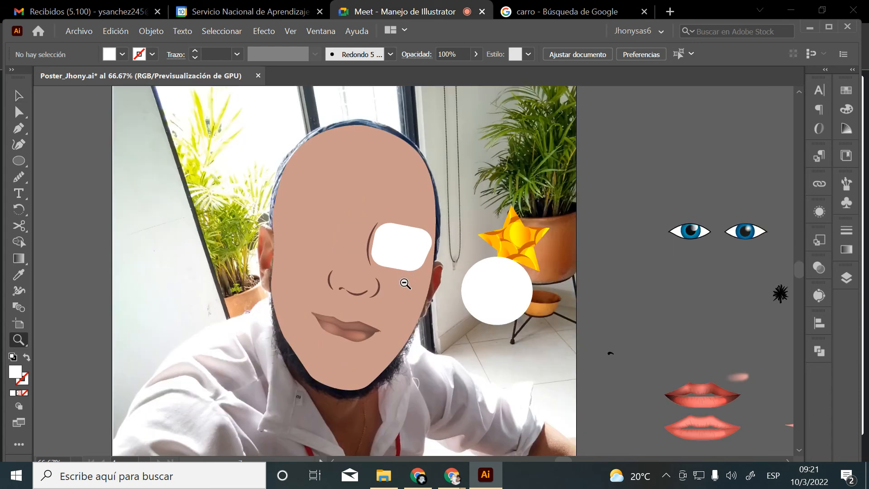
left_click(414, 283)
left_click_drag(471, 270, 274, 295)
left_click_drag(563, 248, 330, 372)
left_click(508, 234)
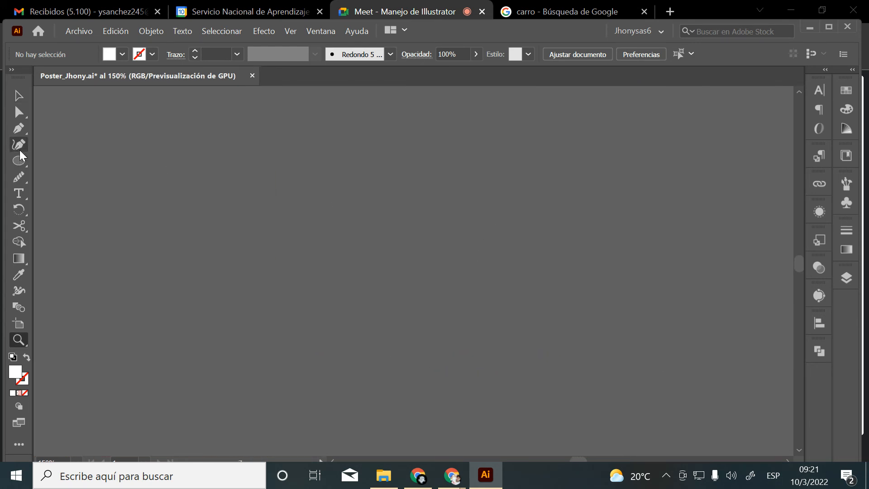
left_click(18, 131)
left_click(431, 193)
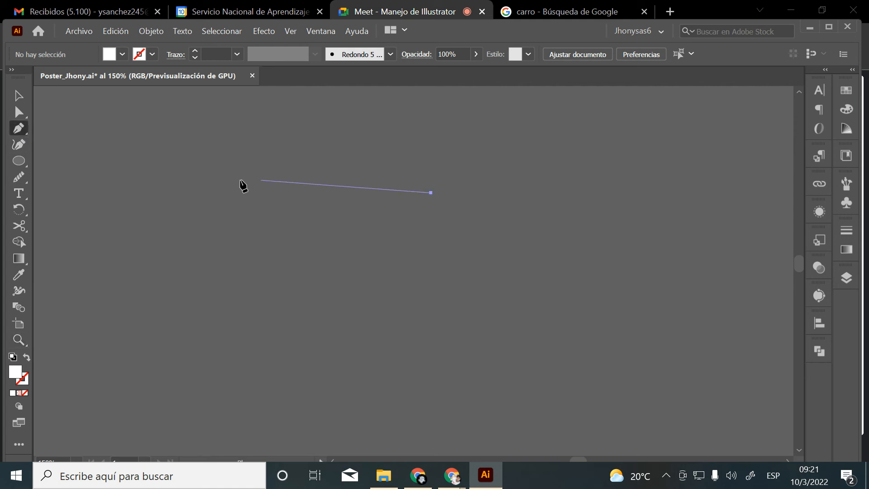
left_click(200, 182)
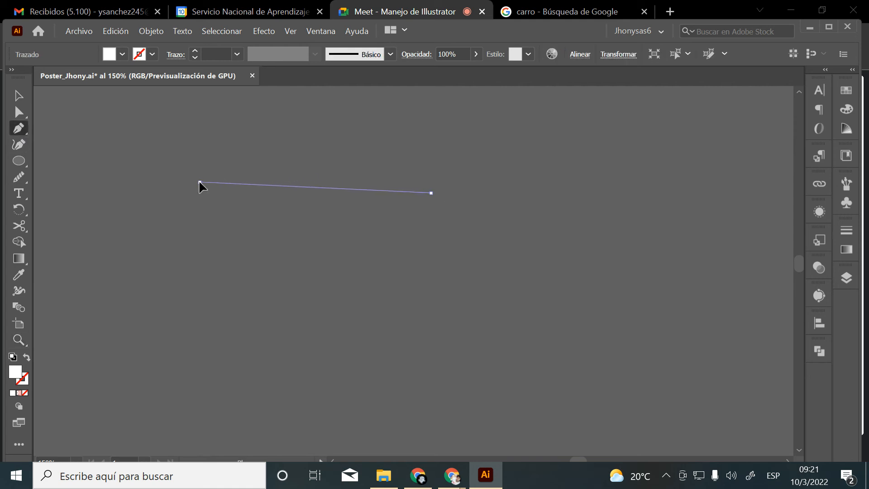
left_click(235, 340)
left_click(405, 351)
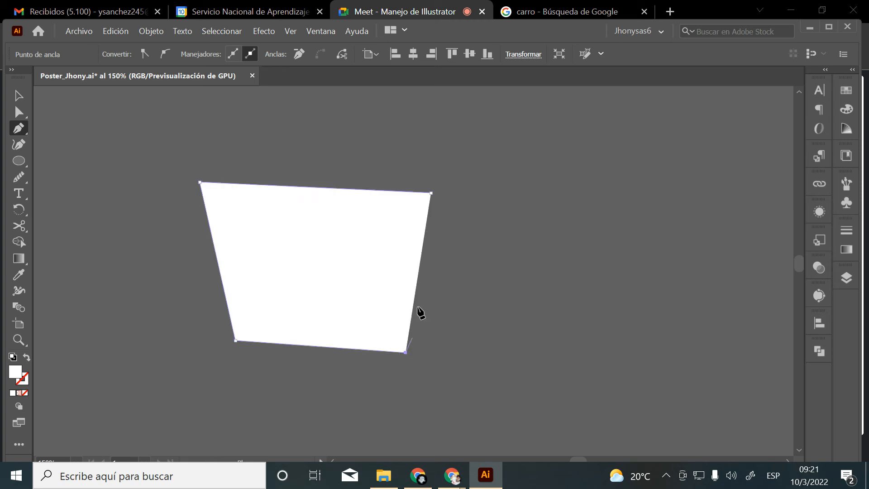
left_click(431, 194)
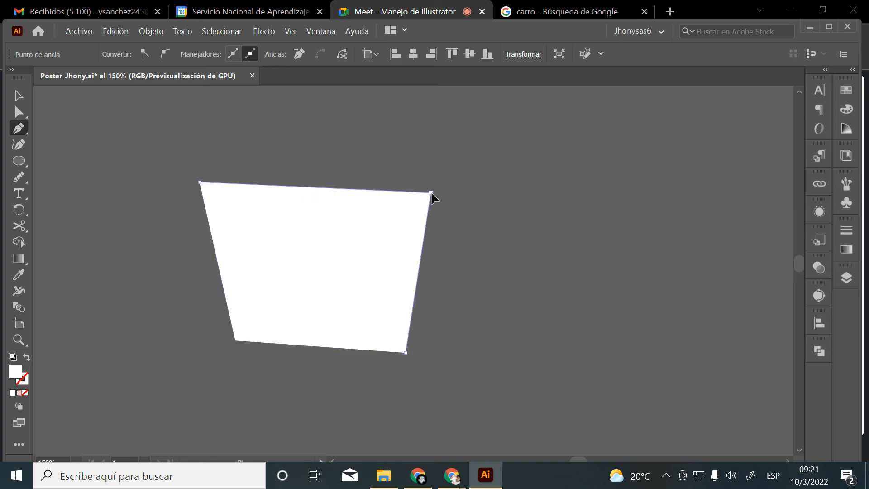
Bow all four sides of the new white lens shape slightly outward with the Curvature tool
left_click(18, 144)
left_click_drag(295, 186, 303, 175)
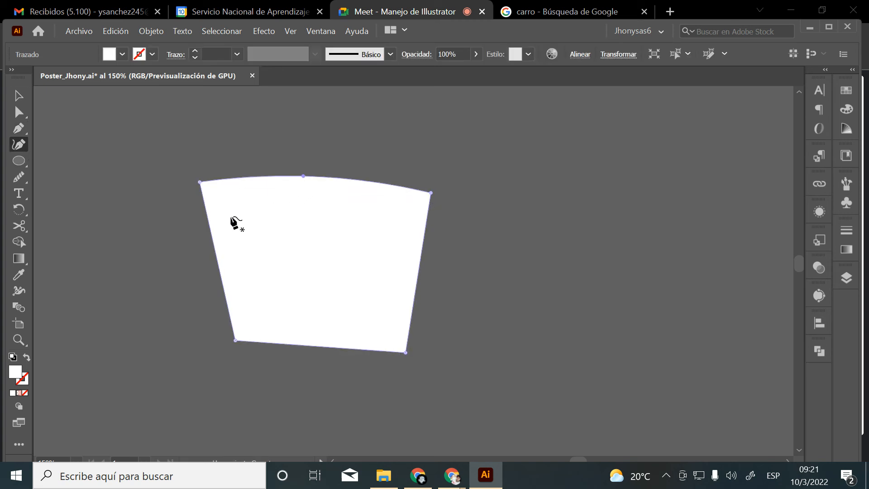
left_click(207, 239)
left_click_drag(207, 239, 199, 243)
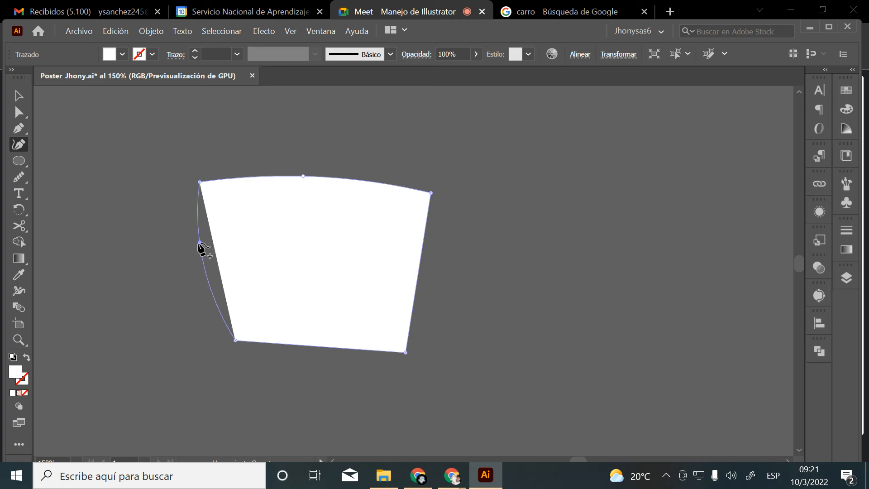
left_click(310, 348)
left_click_drag(310, 352, 310, 353)
left_click_drag(420, 271, 427, 270)
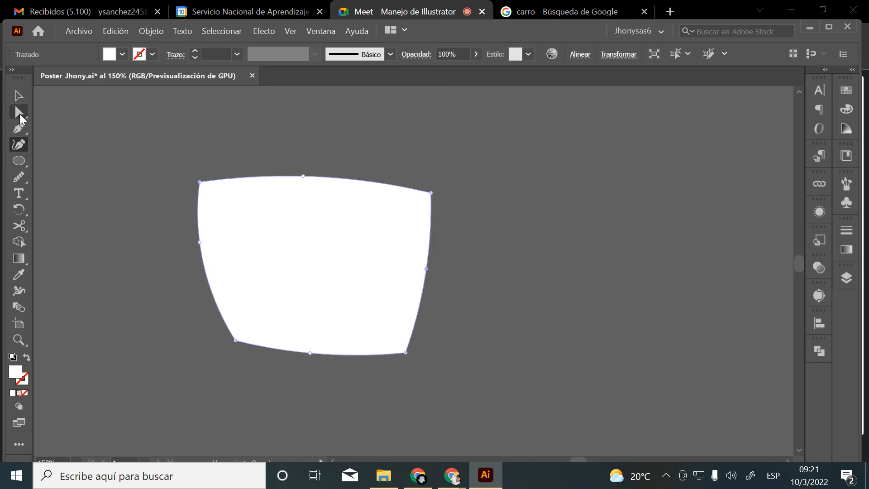
Round all four corners of the curved lens shape generously
left_click(19, 112)
left_click_drag(206, 188, 217, 200)
left_click(217, 145)
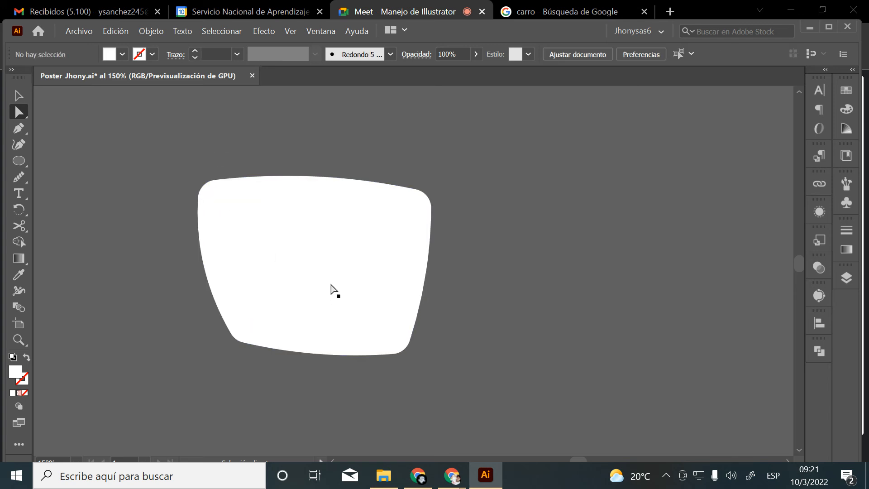
left_click(334, 291)
left_click_drag(217, 199, 238, 219)
left_click(210, 131)
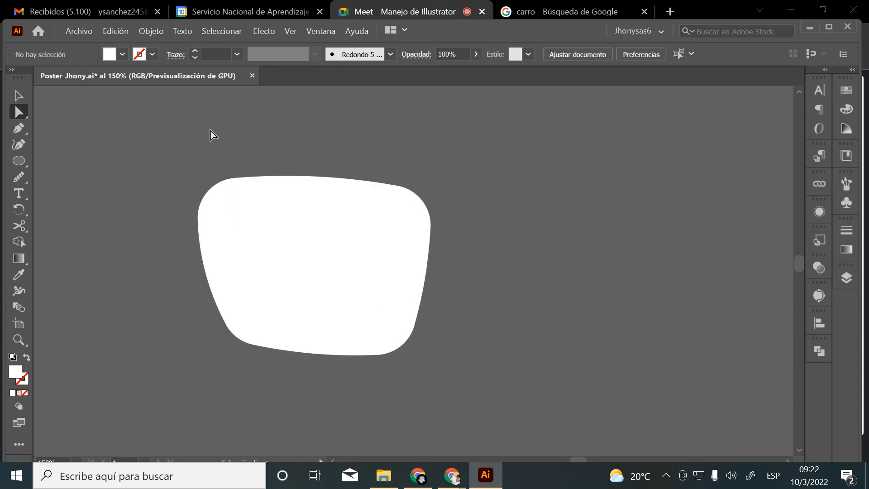
Rotate the rounded lens shape slightly counterclockwise to straighten its upper edge
left_click(18, 95)
left_click(343, 263)
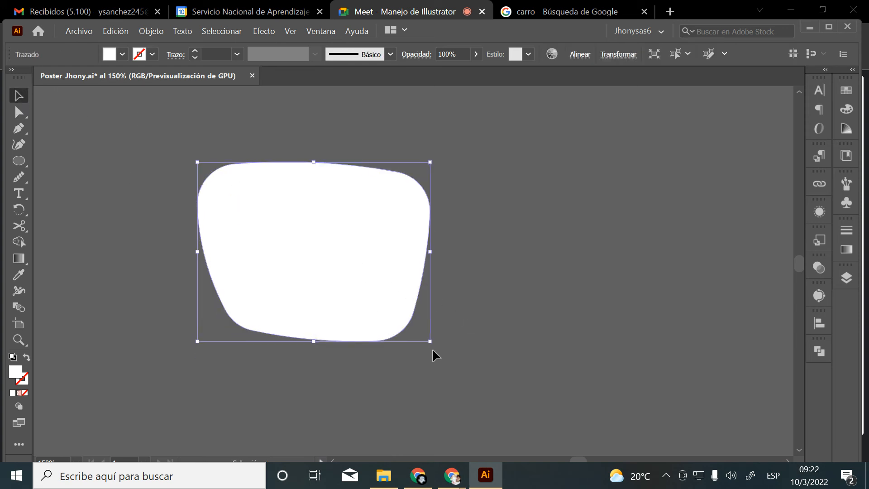
left_click_drag(434, 346, 444, 345)
Duplicate the lens shape to its right and reflect the copy so the two lenses mirror each other
left_click_drag(324, 276, 642, 299)
right_click(631, 279)
mouse_move(680, 382)
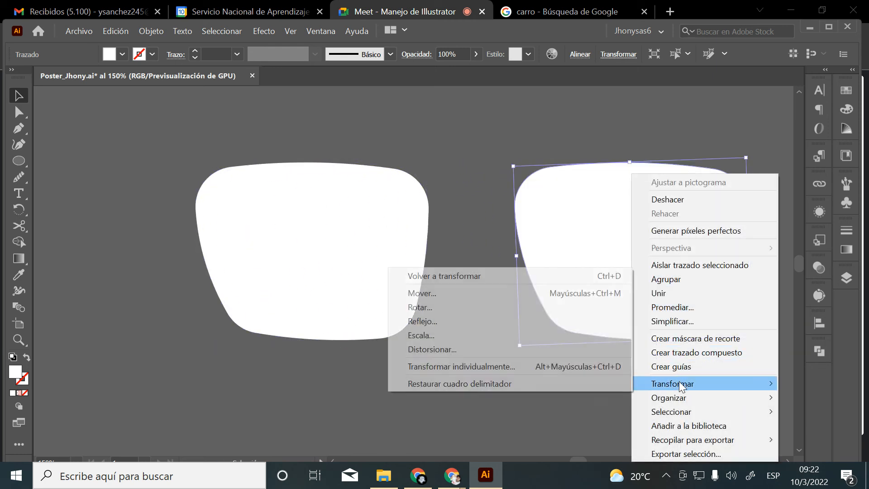
left_click(426, 320)
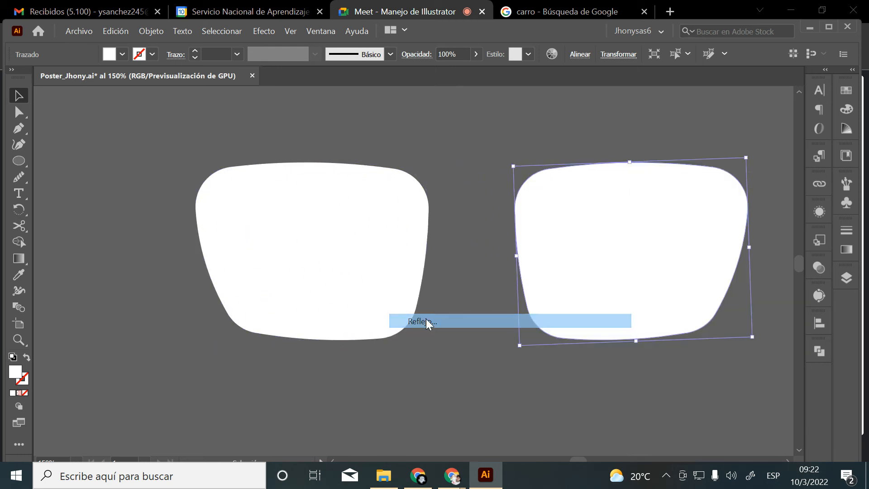
left_click(345, 331)
left_click(488, 378)
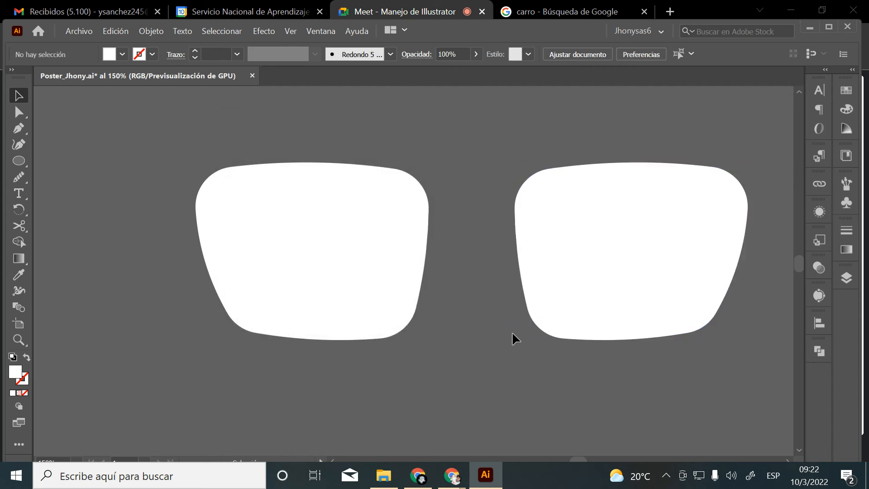
Move the mirrored lens slightly closer to the original lens
left_click_drag(525, 307, 421, 329)
left_click_drag(464, 308, 435, 287)
left_click(487, 400)
left_click(502, 421)
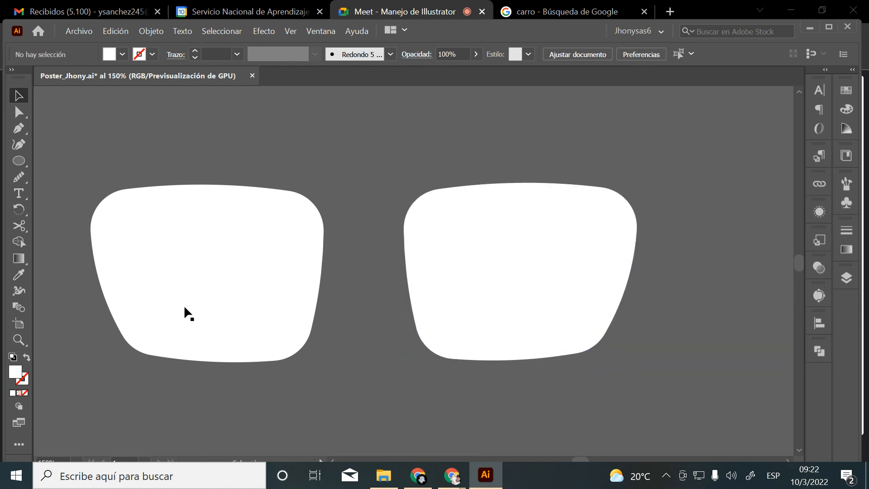
Turn both white lenses into unfilled outlines with a white stroke of 6 pt
left_click_drag(224, 150, 446, 244)
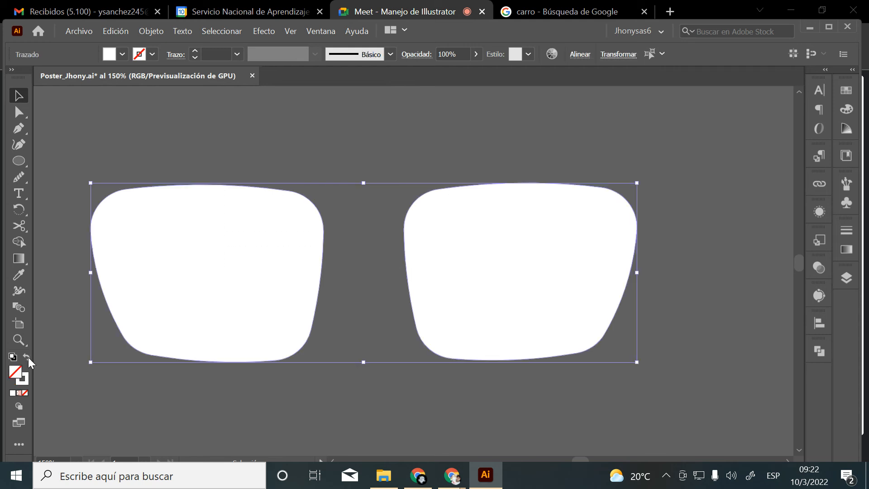
left_click(29, 358)
left_click(194, 50)
left_click(194, 51)
left_click(195, 51)
left_click(195, 50)
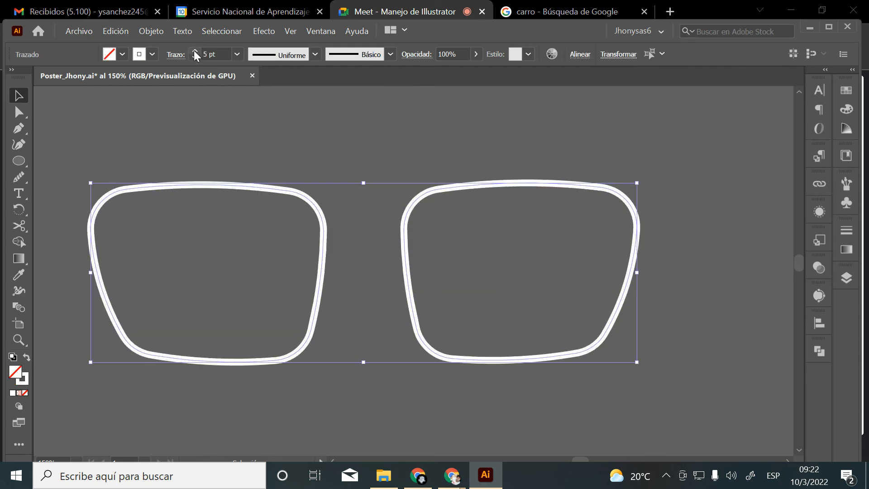
left_click(195, 51)
left_click(300, 102)
Try a closed, arched bridge shape filled with white between the two lens frames and delete it
left_click(18, 128)
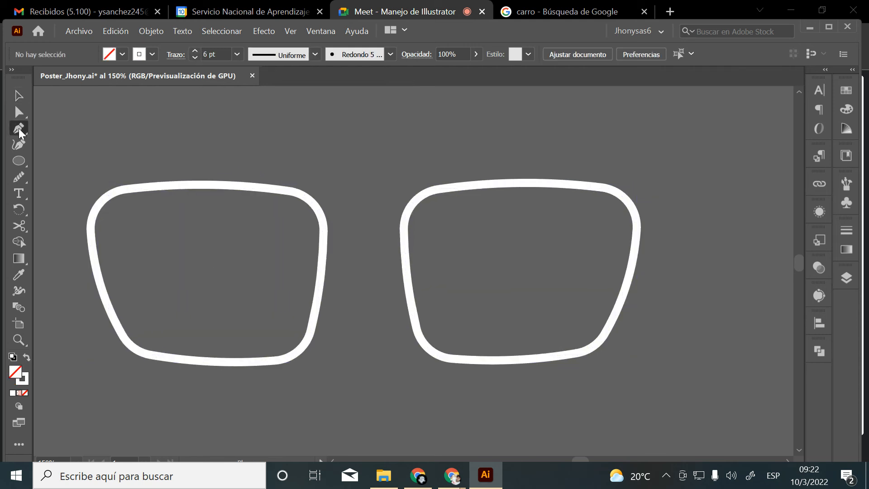
left_click(321, 217)
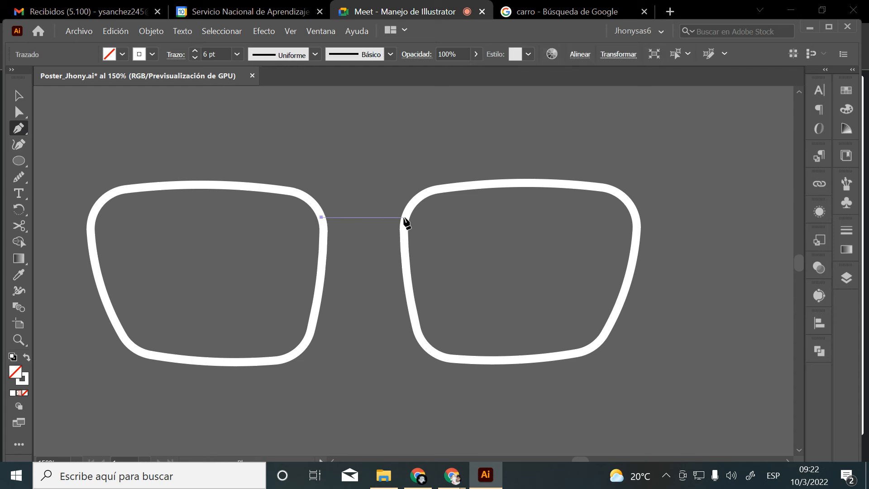
left_click_drag(404, 219, 459, 239)
left_click(404, 219)
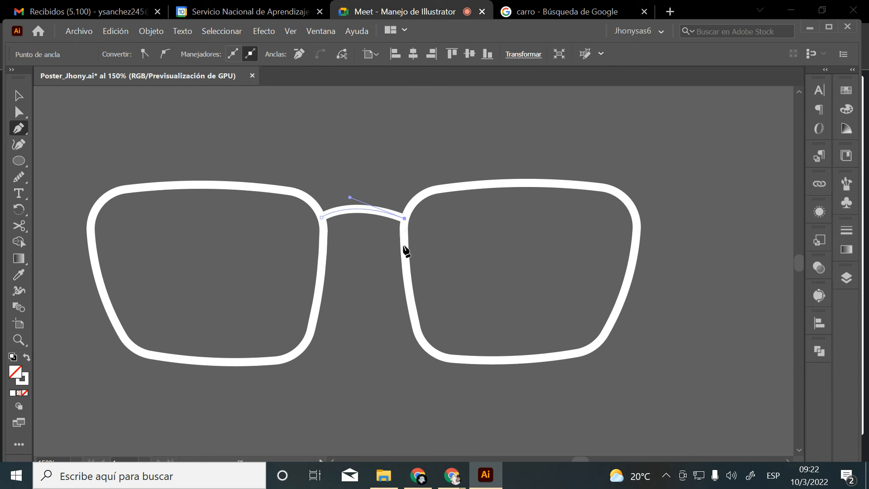
left_click(402, 242)
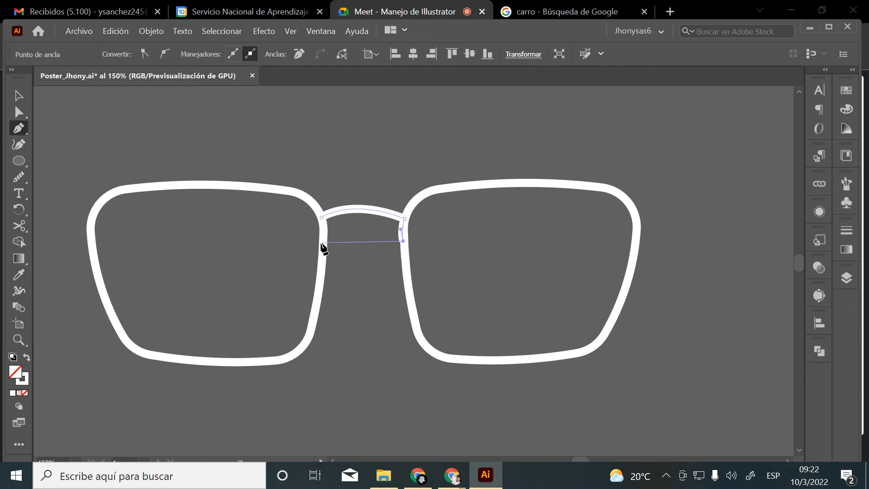
left_click_drag(321, 243, 292, 262)
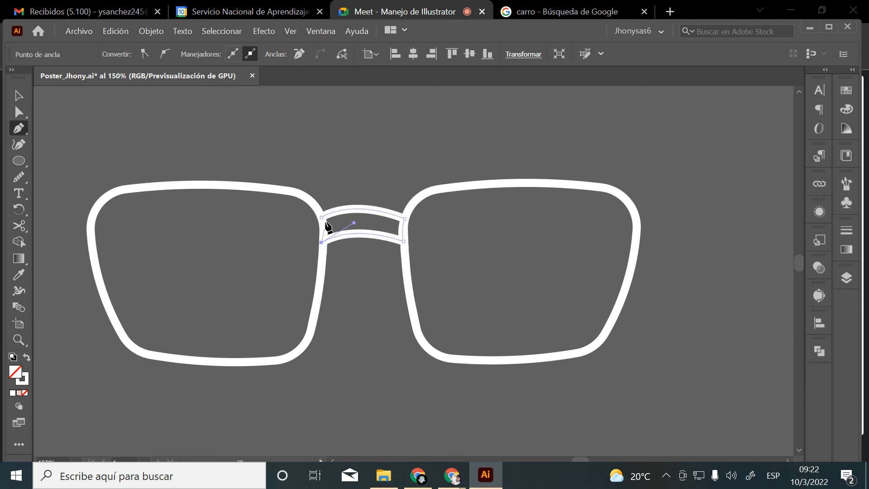
mouse_move(323, 221)
left_mouse_down()
mouse_move(320, 201)
mouse_move(322, 209)
left_mouse_up()
left_click(27, 358)
key("v")
left_click(146, 119)
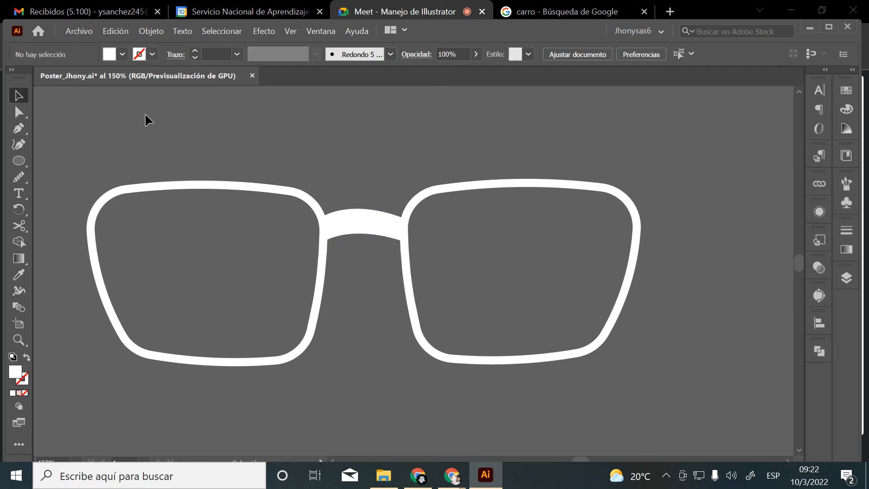
left_click(368, 245)
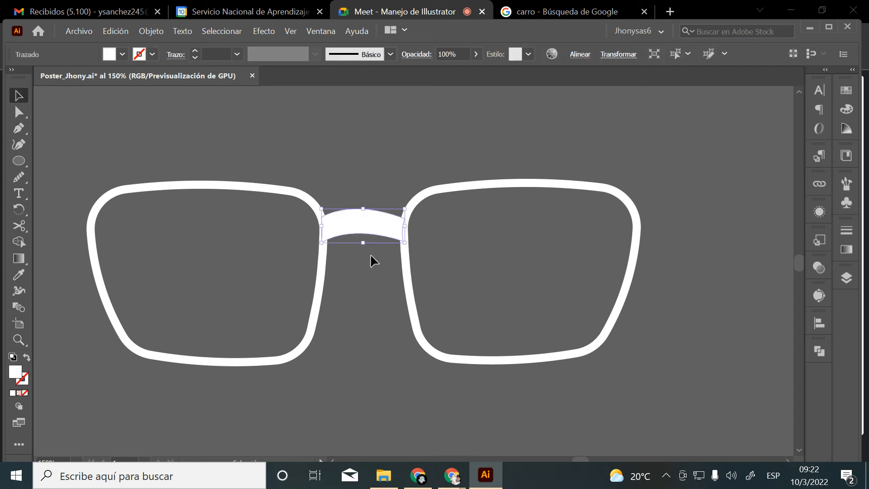
key("Delete")
Draw a white stroked line without fill between the two lens frames and bend it upward into an arched bridge
left_click(19, 129)
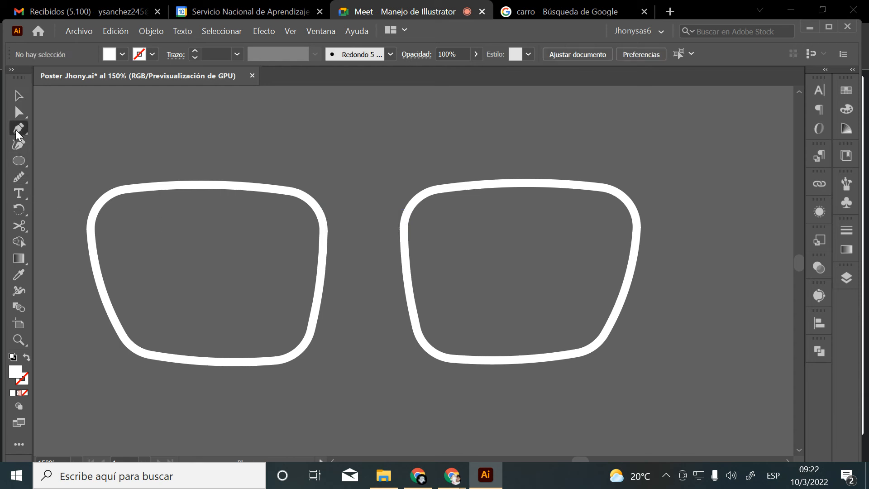
left_click(322, 234)
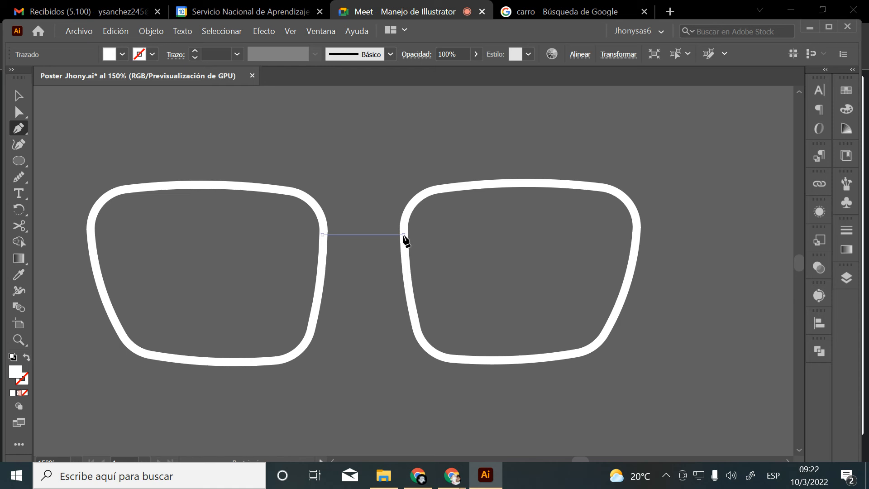
left_click(403, 234)
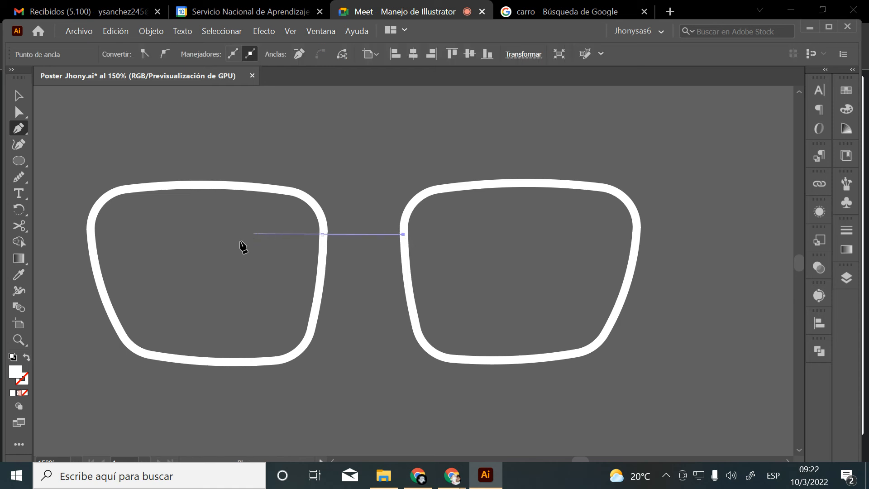
left_click(26, 357)
left_click(18, 144)
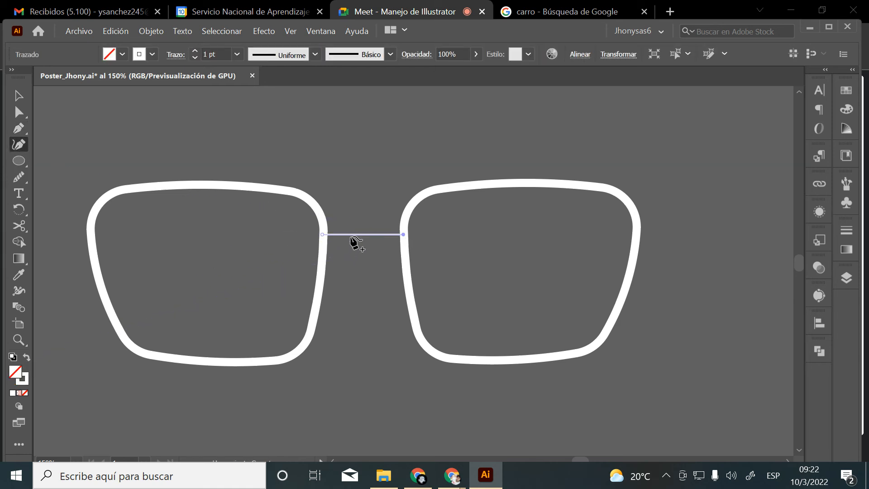
left_click_drag(361, 235, 363, 226)
Set the arched bridge's stroke weight to 14 pt
key("v")
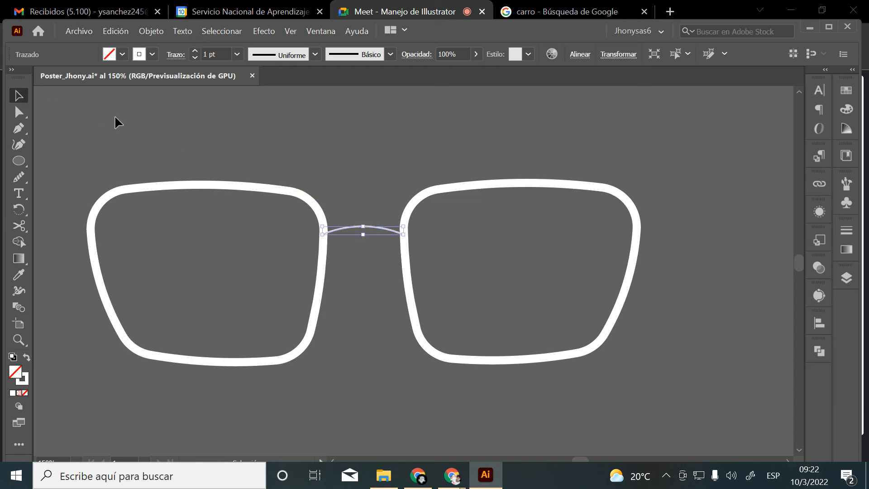
left_click(381, 208)
left_click(362, 227)
left_click(194, 51)
left_click(195, 51)
left_click(194, 50)
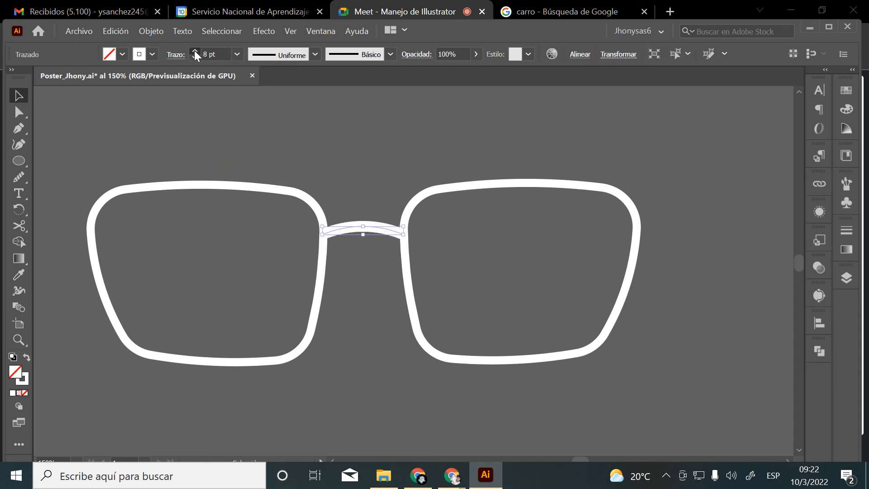
left_click(195, 50)
left_click(195, 50)
left_click(194, 50)
left_click(195, 50)
left_click(296, 136)
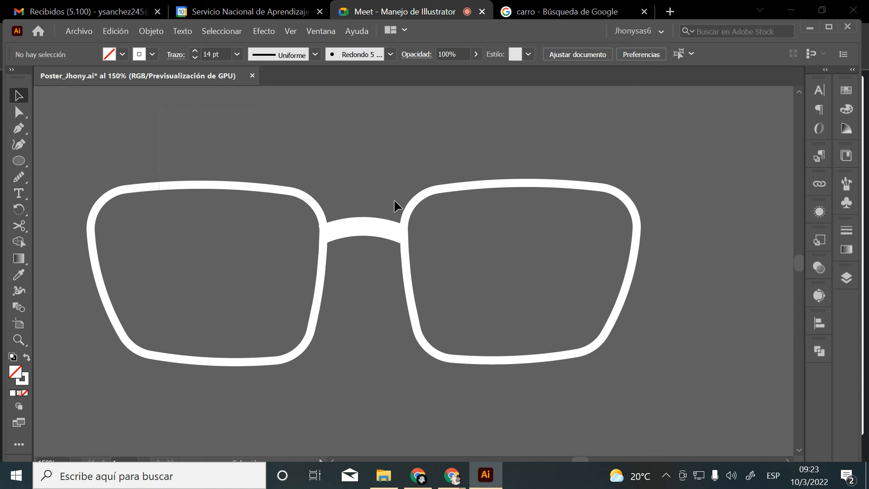
Set the stroke weight of both lens frames to 7 pt
left_click(405, 207)
left_click(194, 51)
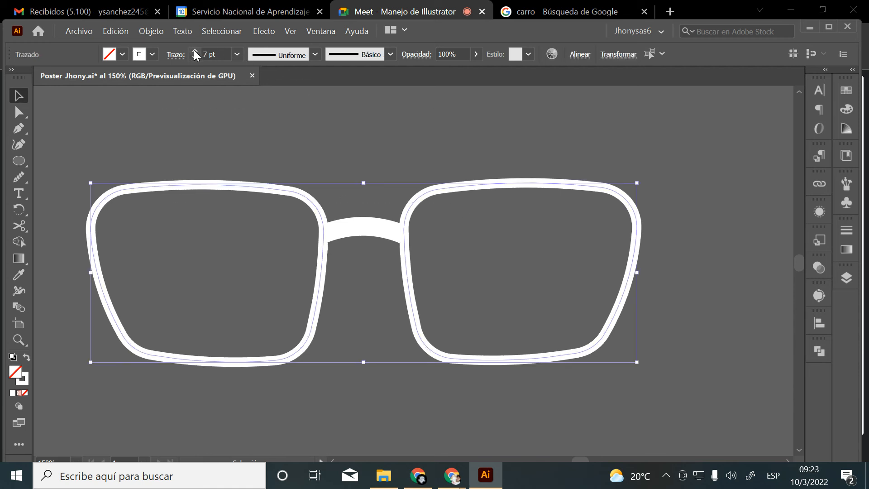
left_click(280, 113)
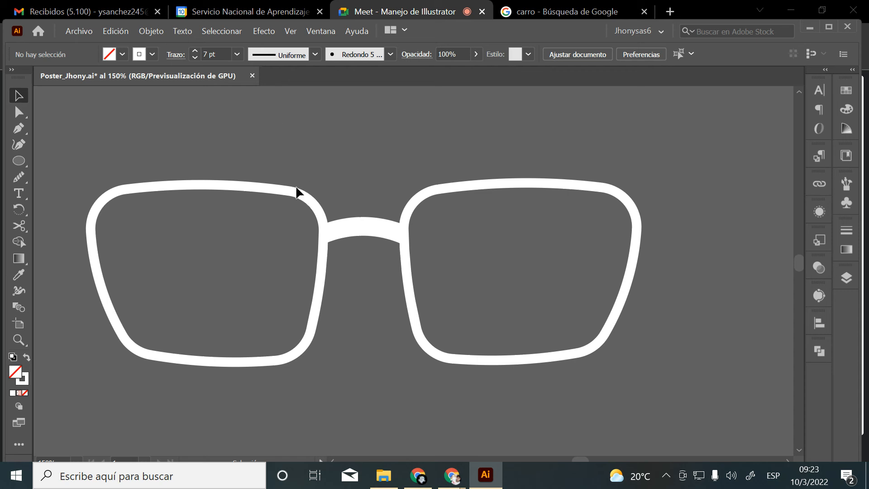
Duplicate the complete glasses, both lens frames and the bridge, directly below the original as a spare copy
left_click_drag(439, 202, 440, 203)
scroll(453, 281, "down", 3)
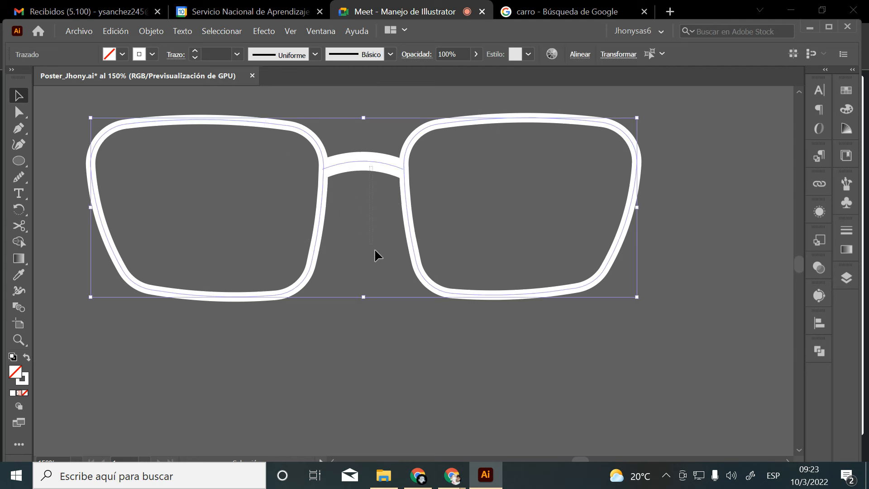
left_click_drag(410, 170, 427, 444)
scroll(417, 404, "up", 3)
left_click(270, 175)
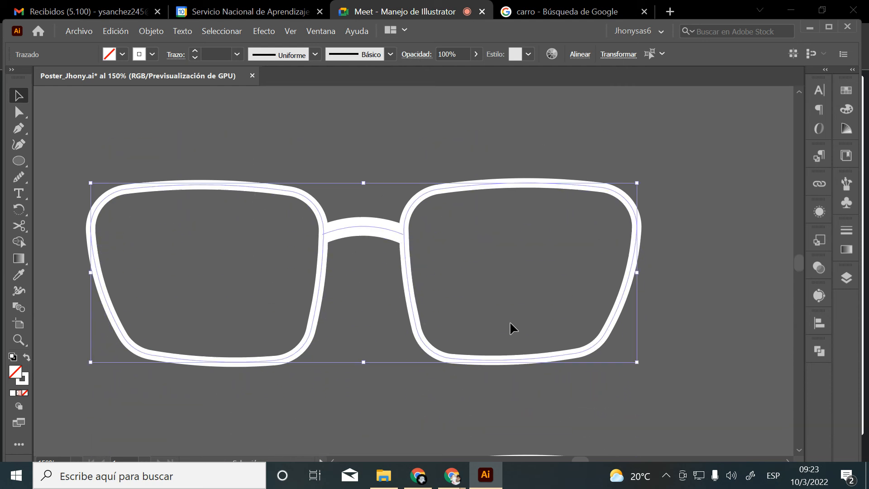
left_click_drag(390, 226, 384, 163)
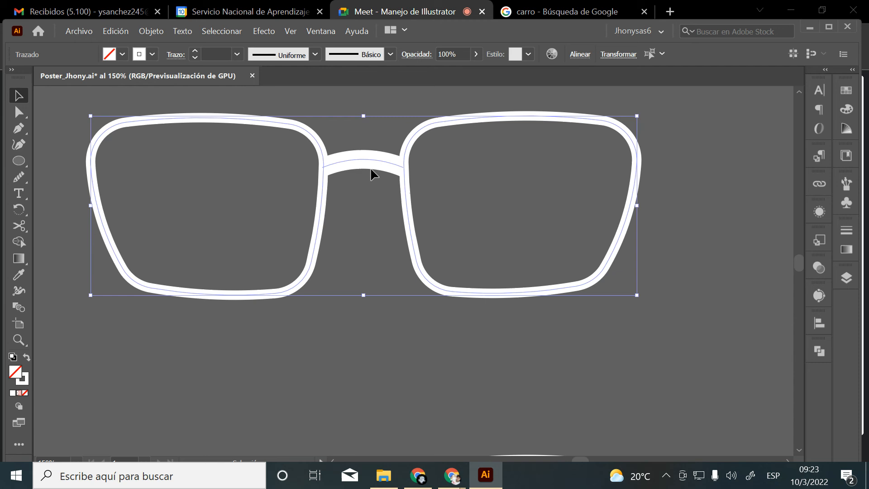
scroll(439, 200, "down", 5)
left_click(444, 270)
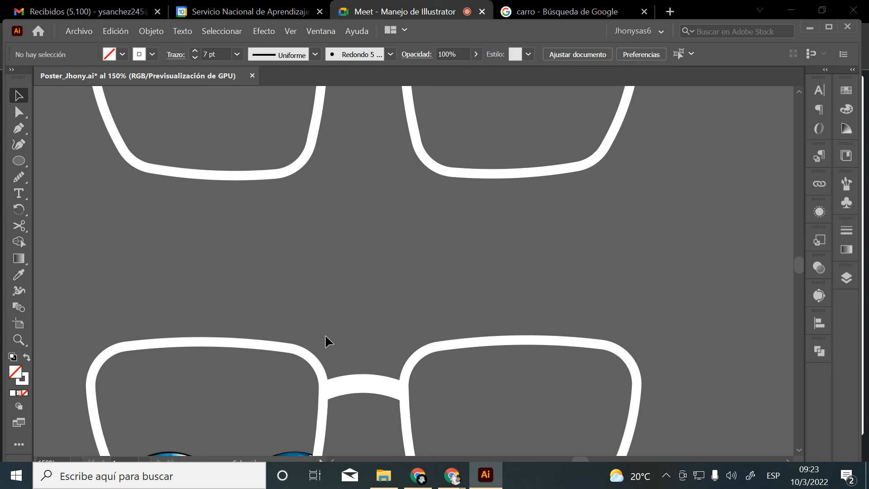
left_click(382, 398)
scroll(469, 413, "up", 5)
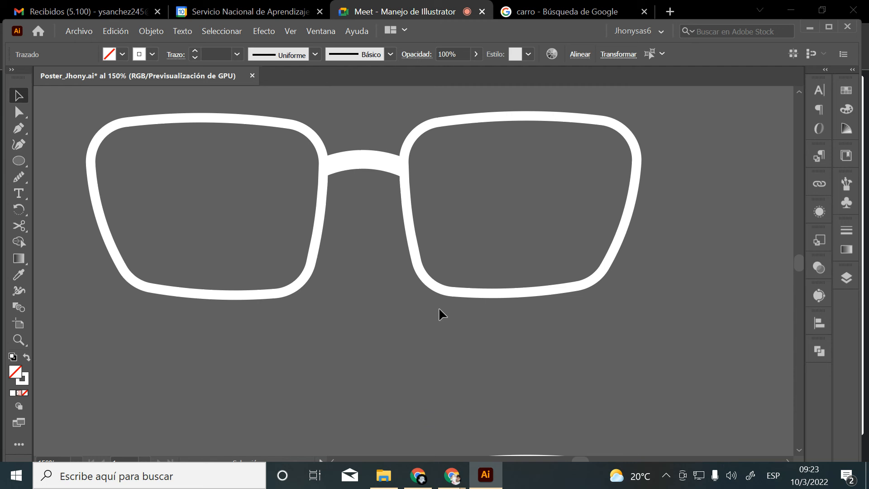
left_click(376, 237)
scroll(375, 237, "up", 2)
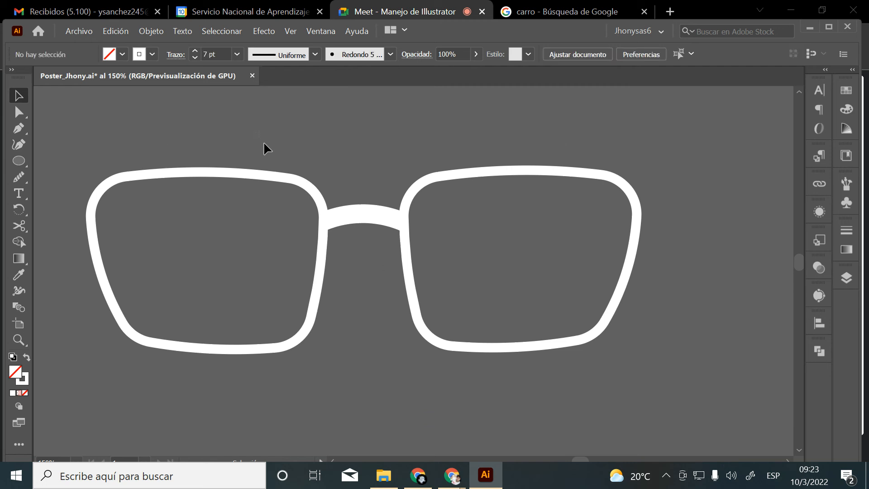
Expand the strokes of the upper glasses' two lens frames and bridge into filled white shapes
left_click_drag(446, 225, 451, 241)
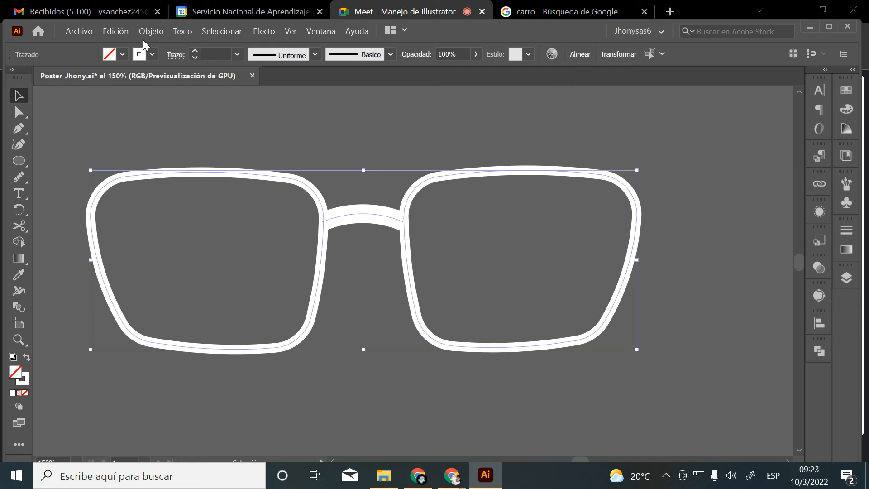
left_click(152, 32)
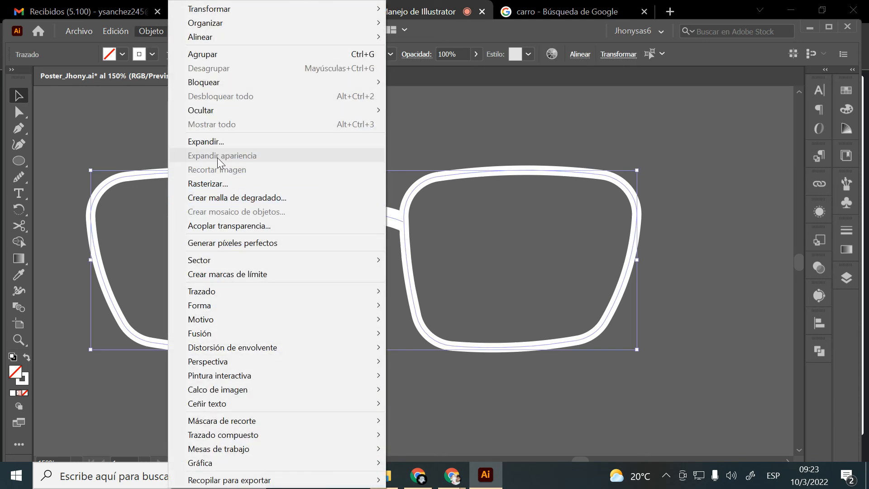
left_click(208, 141)
left_click(400, 208)
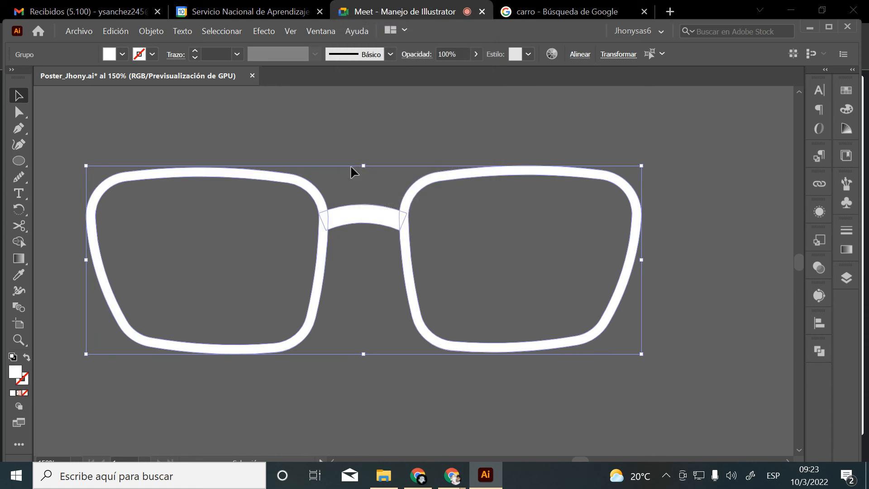
left_click(328, 142)
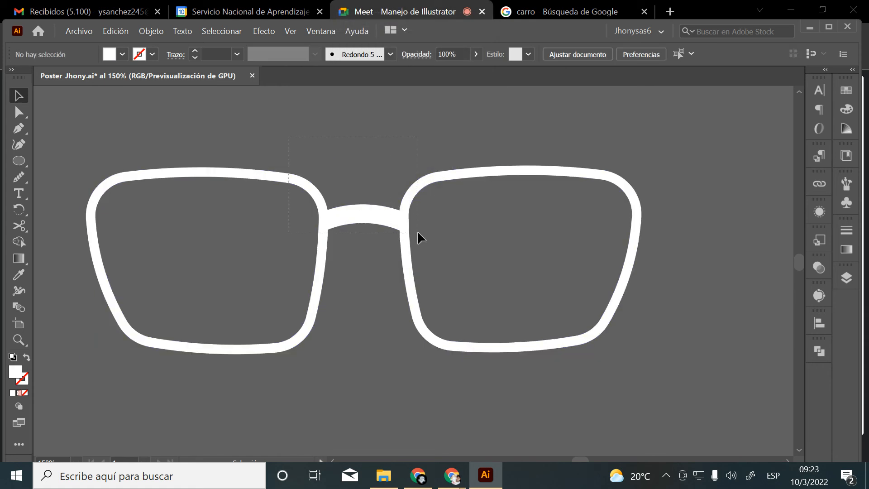
Copy the upper glasses' two expanded lens frames without the bridge and paste them in place over the originals
left_click_drag(418, 232, 418, 234)
left_click(319, 137)
left_click_drag(427, 191, 446, 191)
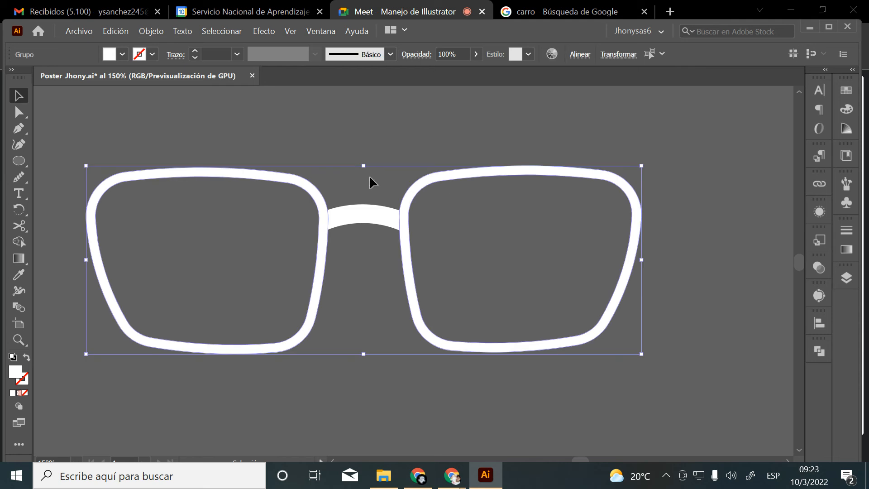
left_click(371, 180)
left_click(265, 179)
left_click(428, 186)
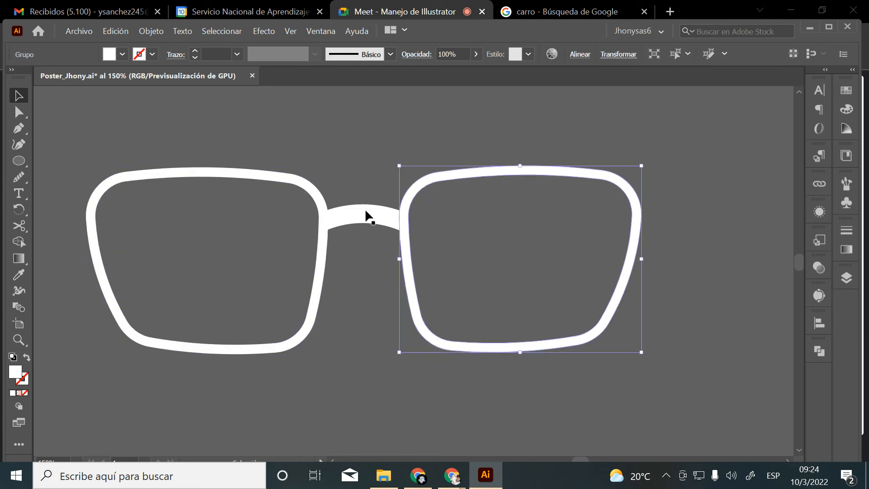
left_click(364, 213)
left_click(355, 182)
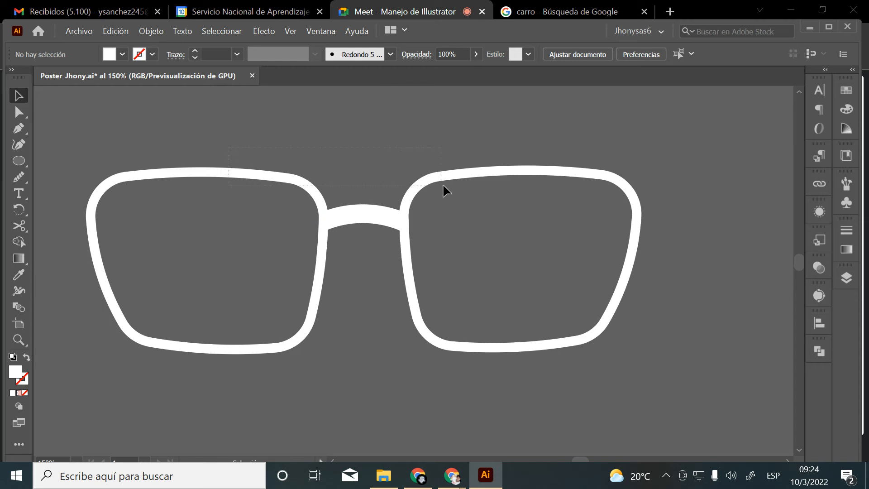
left_click_drag(443, 183, 449, 183)
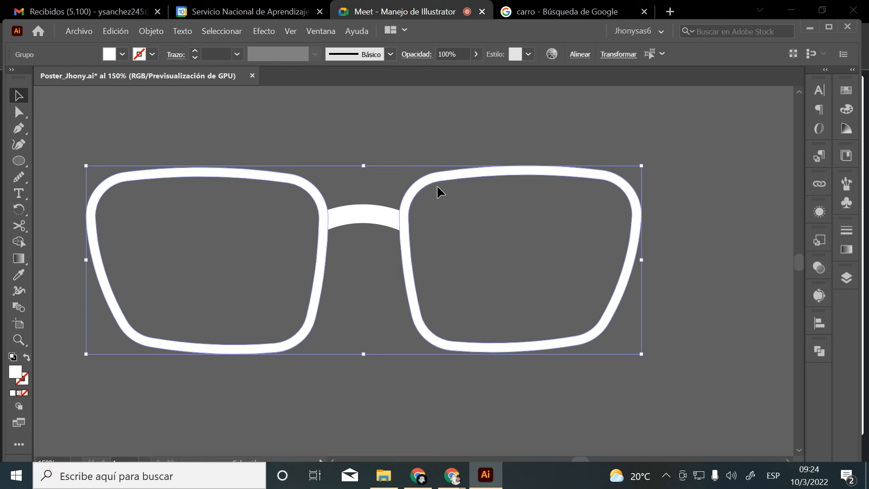
key("ctrl")
key("ctrl")
left_click(425, 131)
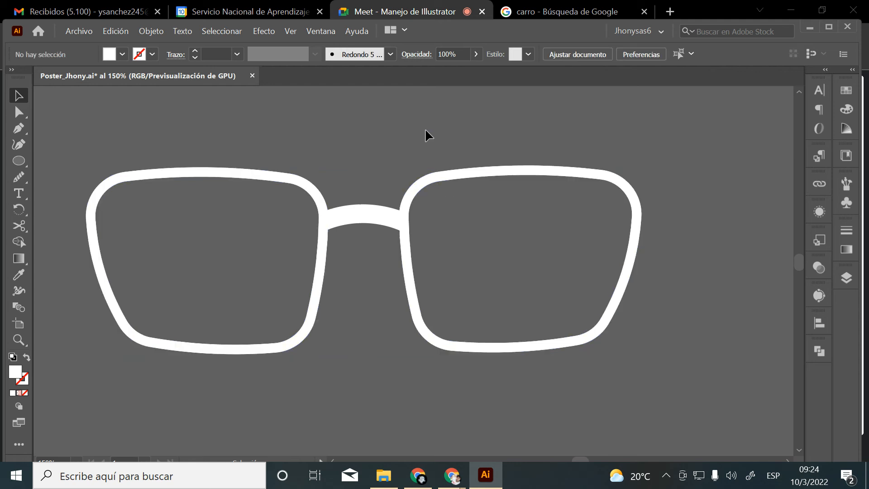
Try moving both copied lens frames down off the originals, and undo the two moves
left_click_drag(209, 177, 213, 248)
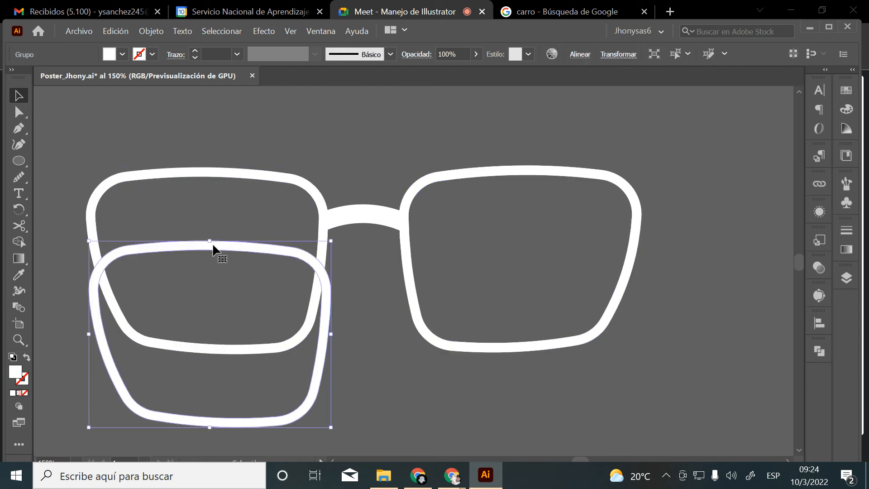
left_click_drag(472, 180, 469, 242)
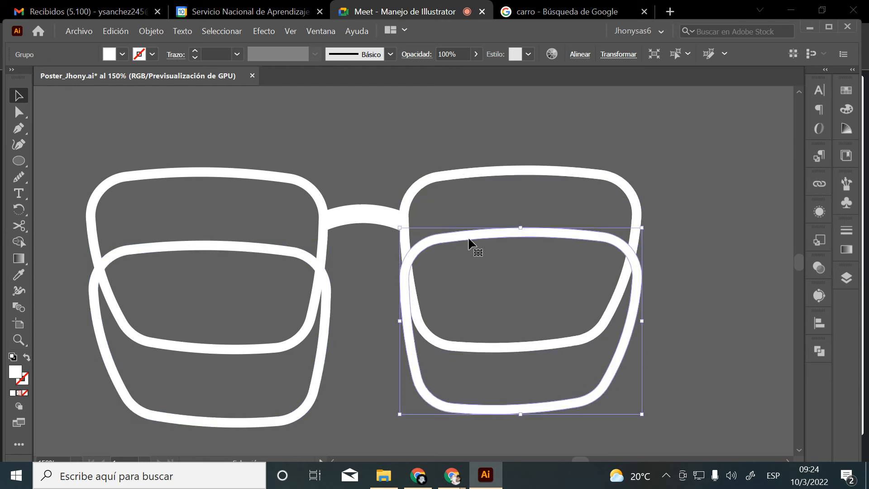
key("ctrl+z")
key("ctrl+z")
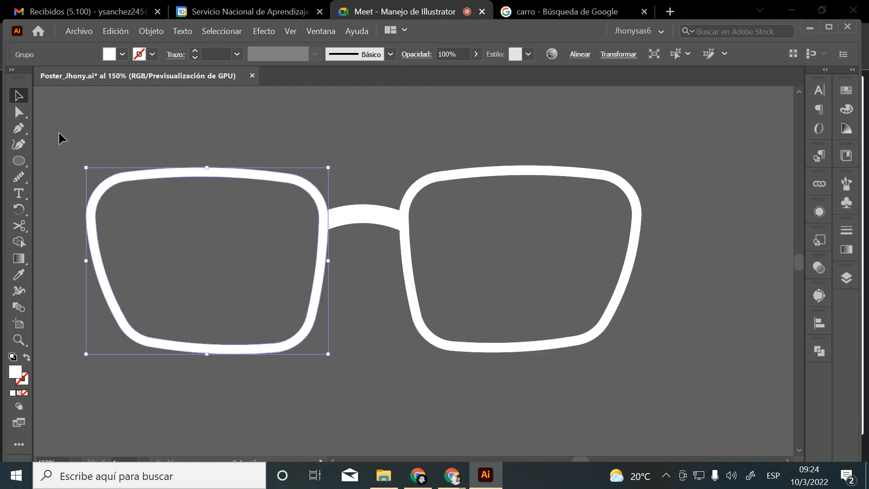
Delete the outer contour of the left lens frame's copy, leaving only its inner contour as a solid white lens
left_click(21, 117)
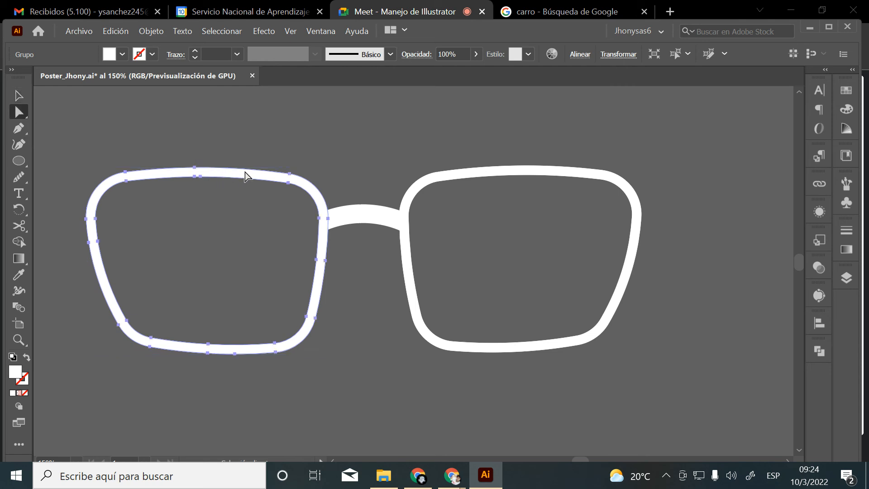
key("z")
left_click_drag(253, 150, 453, 227)
left_click(452, 227, "alt")
left_click(429, 289, "alt")
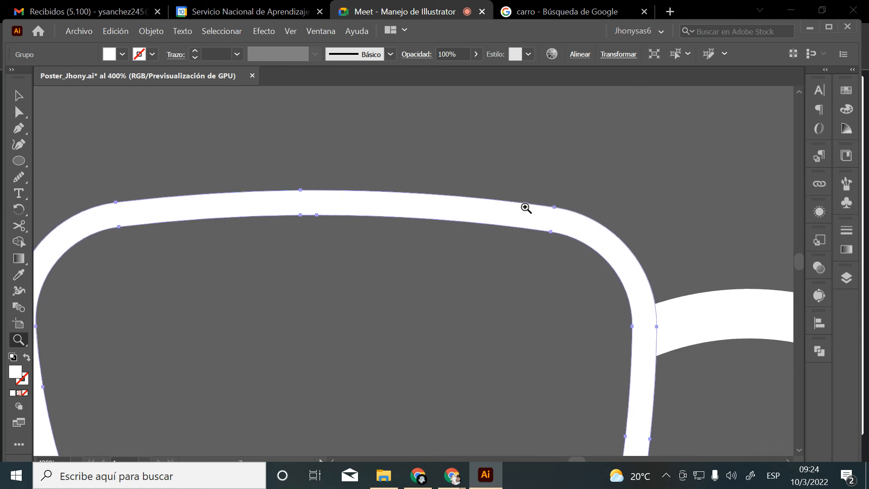
key("v")
left_click(19, 113)
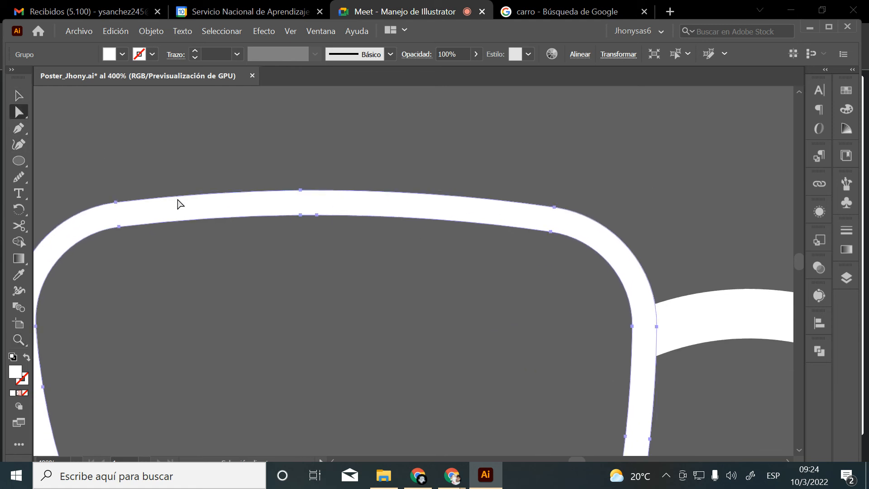
left_click(300, 214)
scroll(316, 223, "down", 2)
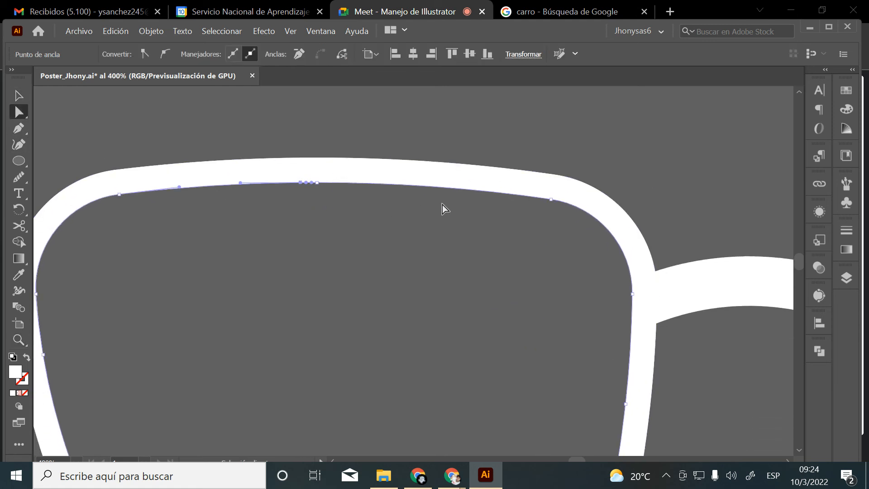
left_click(617, 216)
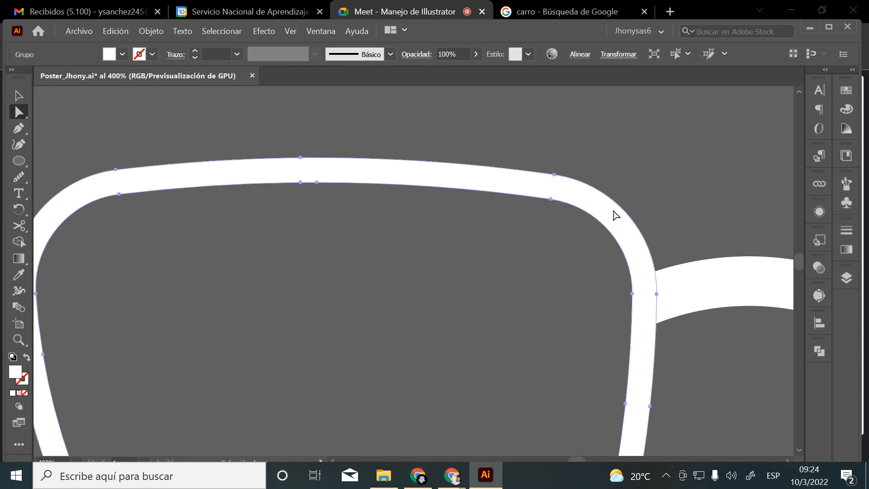
left_click(555, 175)
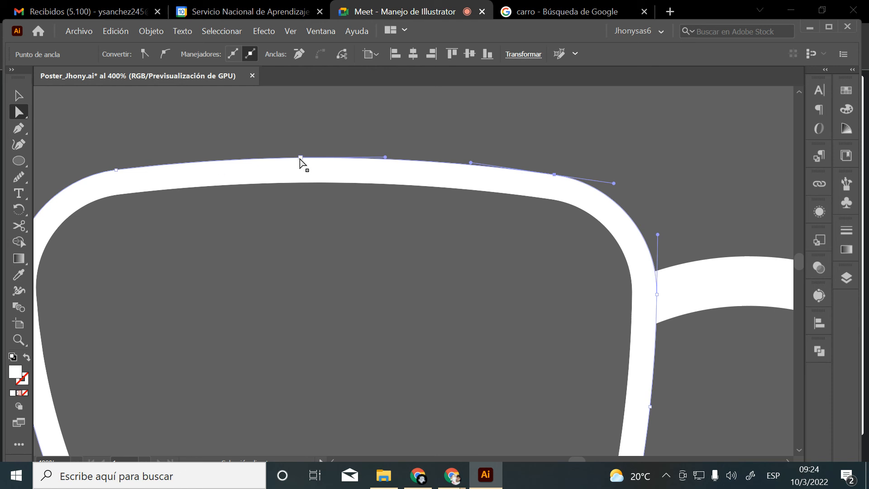
left_click(301, 158)
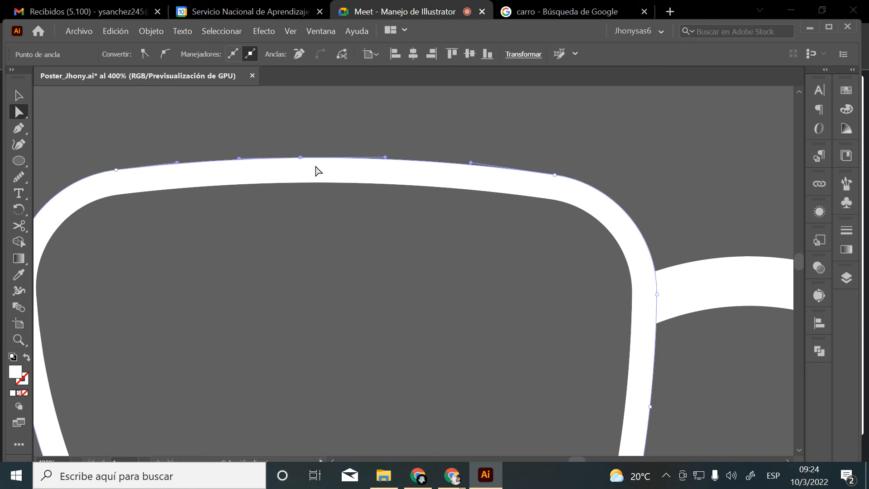
key("ctrl+z")
key("ctrl+z")
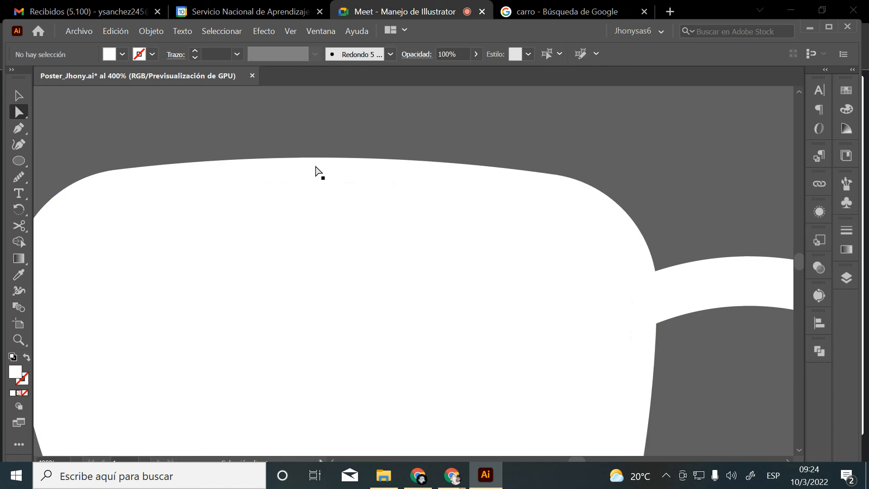
Place a copy of the right lens frame in the empty space to the right of the glasses
left_click(371, 281)
key("z")
left_click(385, 272, "alt")
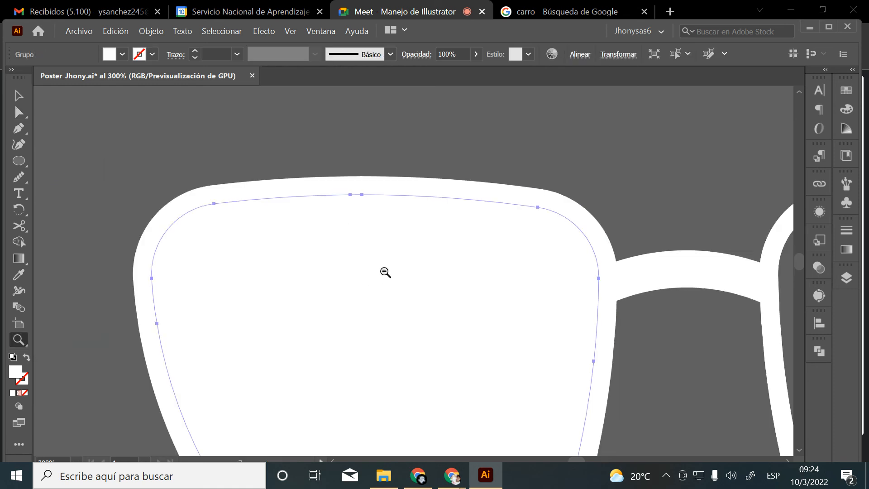
left_click(385, 272, "alt")
left_click_drag(456, 323, 308, 280)
key("v")
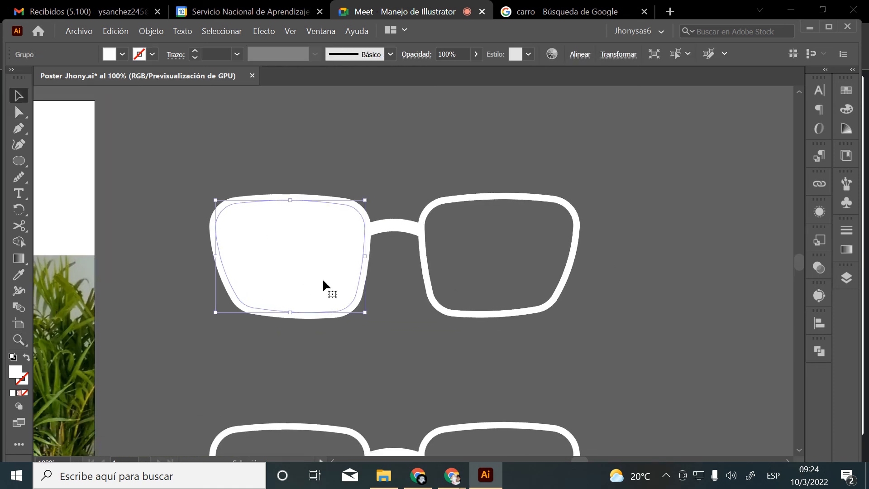
left_click_drag(422, 250, 460, 268)
Delete the outer contour of the separate lens frame copy, leaving its inner contour as a solid white lens
key("a")
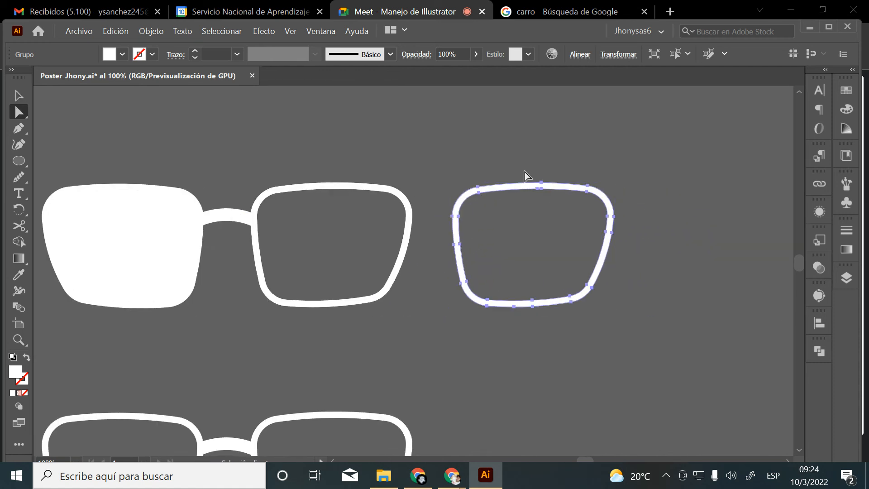
left_click(544, 185)
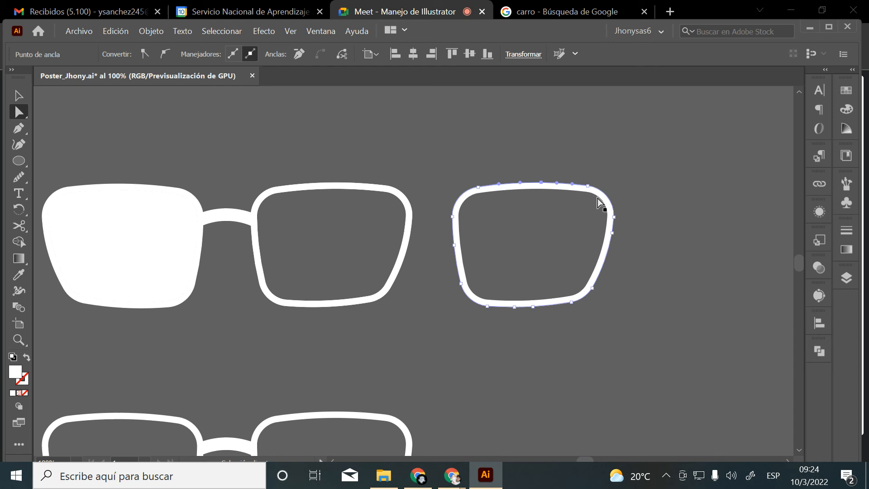
key("Delete")
key("Delete")
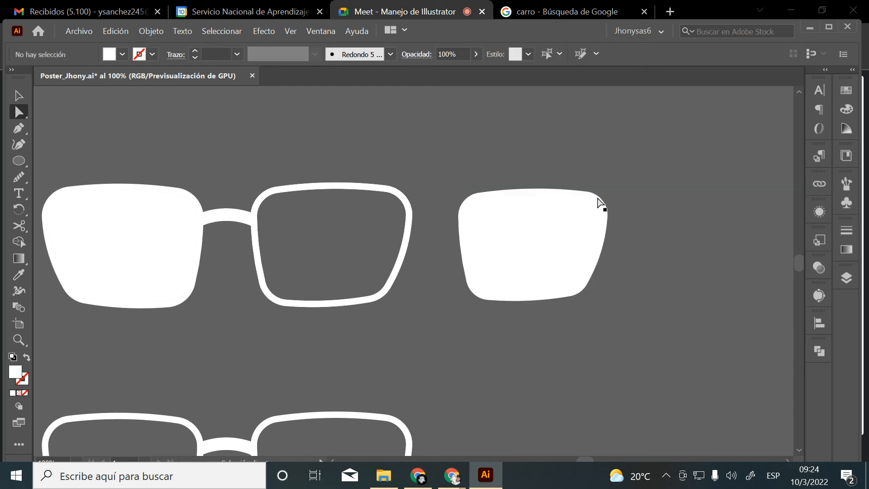
left_click(570, 241)
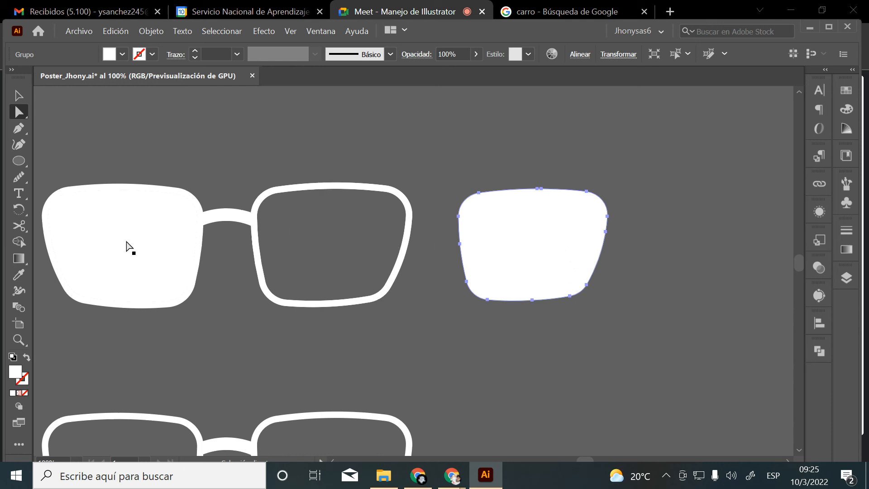
Delete the outer contour of the right lens frame's copy, leaving only its inner contour as a solid white lens
left_click(115, 229)
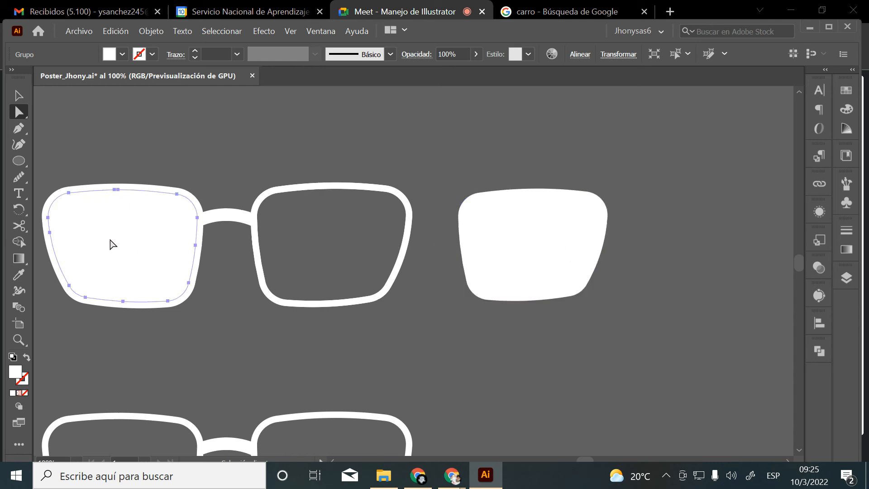
left_click(328, 186)
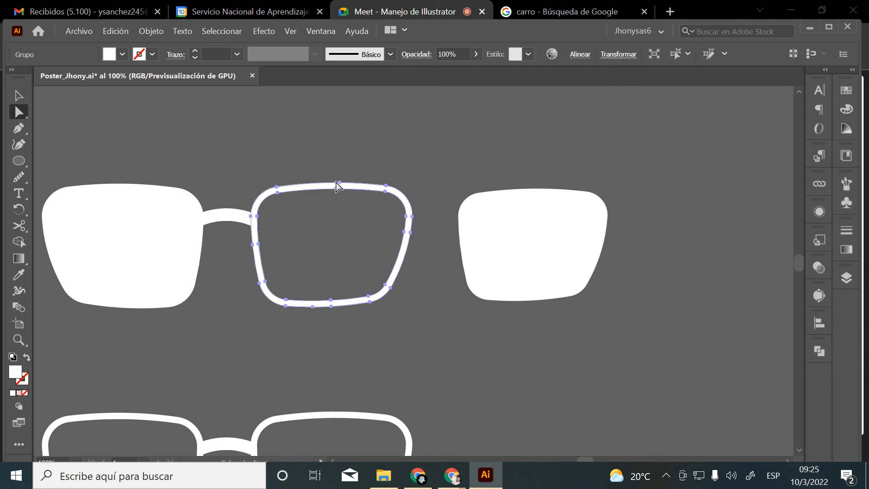
left_click(340, 184)
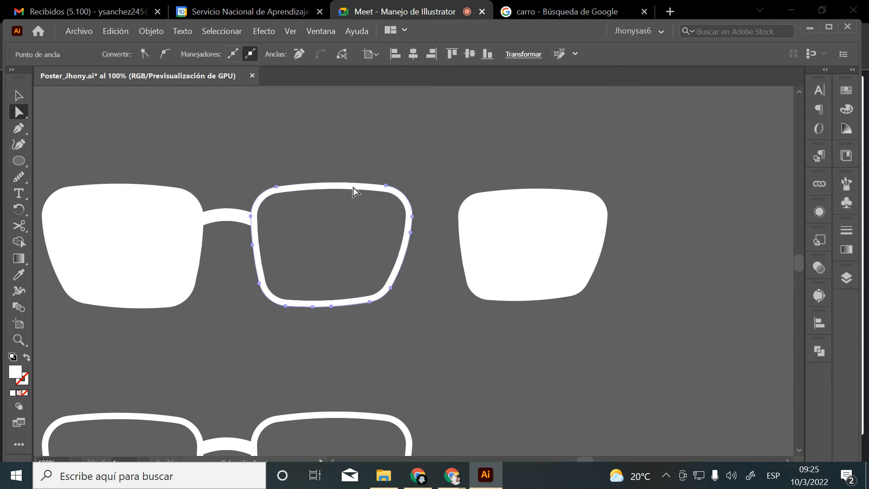
key("ctrl+z")
Fill both lens shapes inside the upper glasses with a muted grey-blue colour
left_click(155, 217)
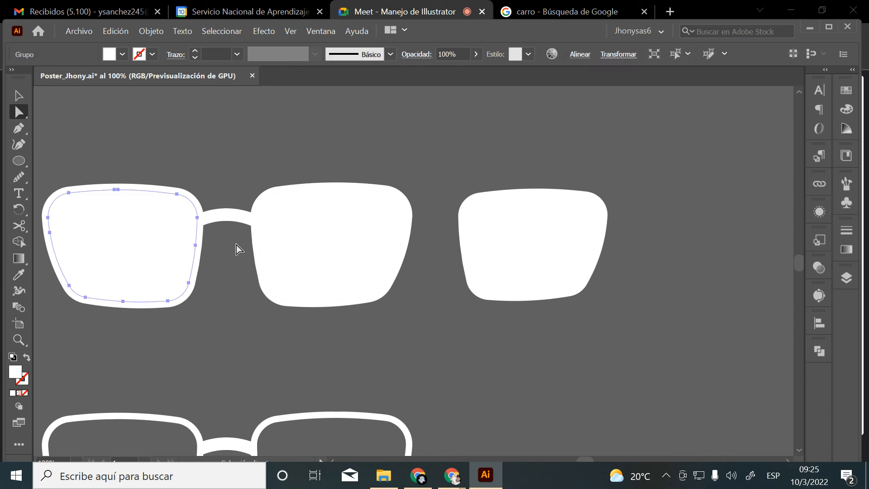
left_click(309, 259, "shift")
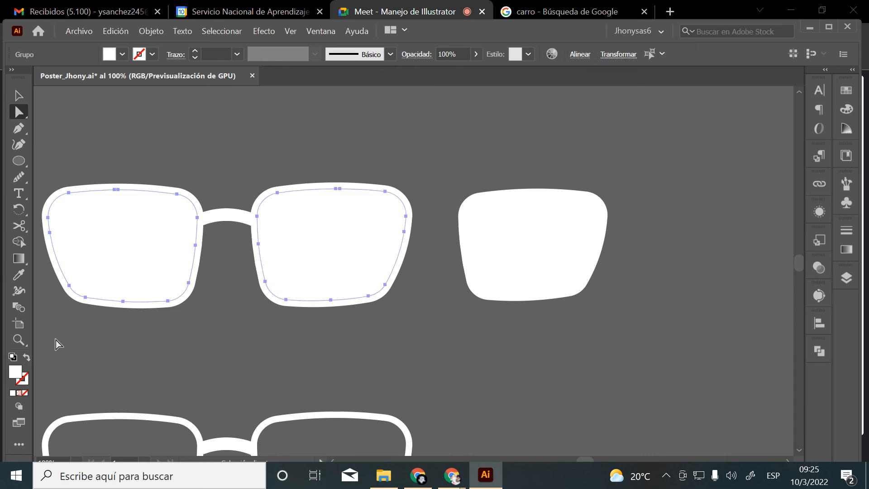
double_click(16, 373)
left_click(388, 242)
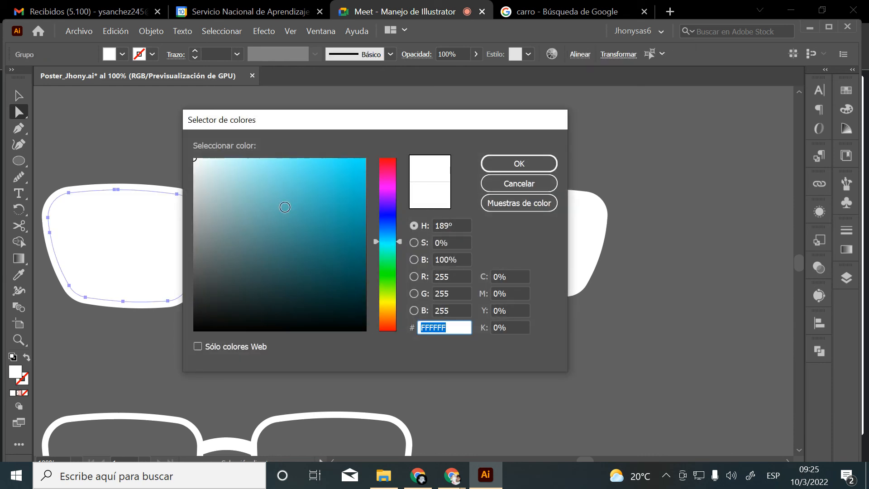
left_click(225, 219)
left_click(519, 163)
left_click(294, 133)
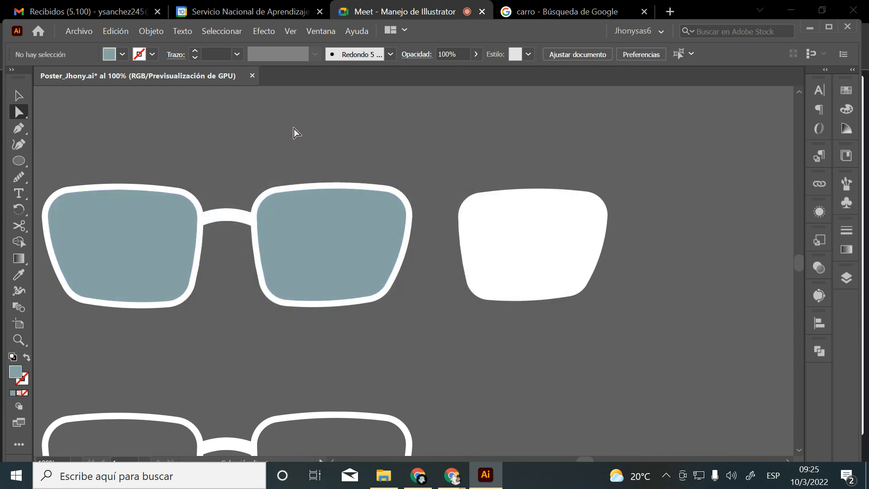
Examine the upper glasses up close, checking the filled lenses and their white frames
key("z")
left_click(311, 212, "alt")
left_click(375, 285, "alt")
left_click(432, 295)
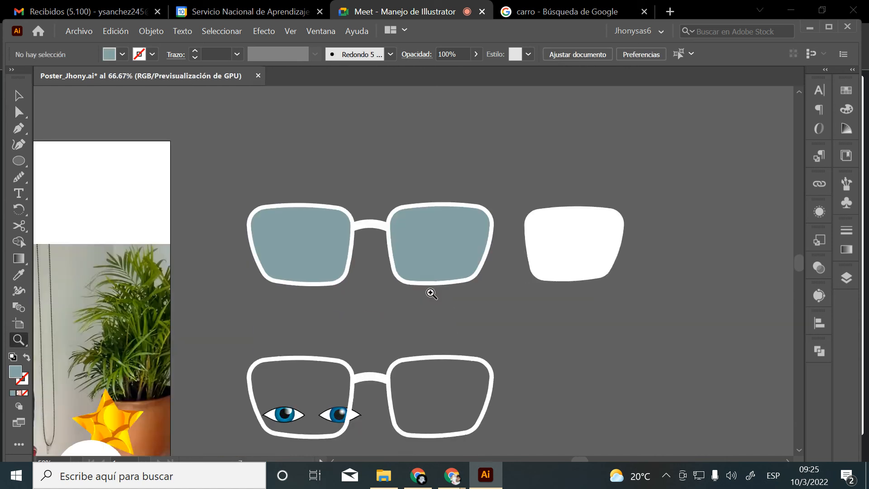
left_click(431, 294)
left_click(422, 279)
left_click_drag(311, 182, 491, 299)
key("b")
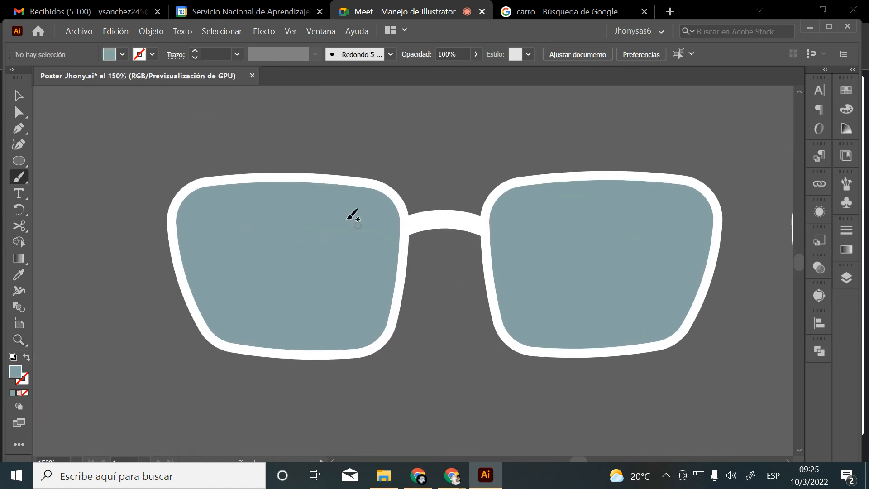
left_click(19, 95)
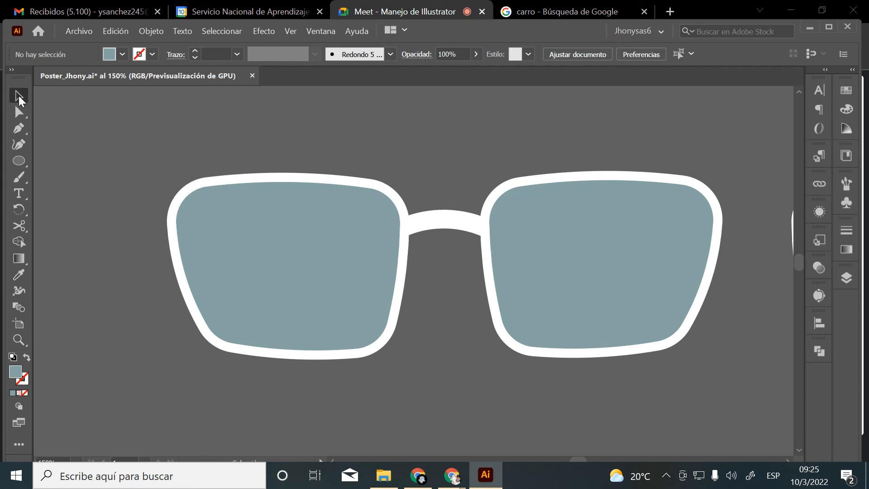
left_click(359, 180)
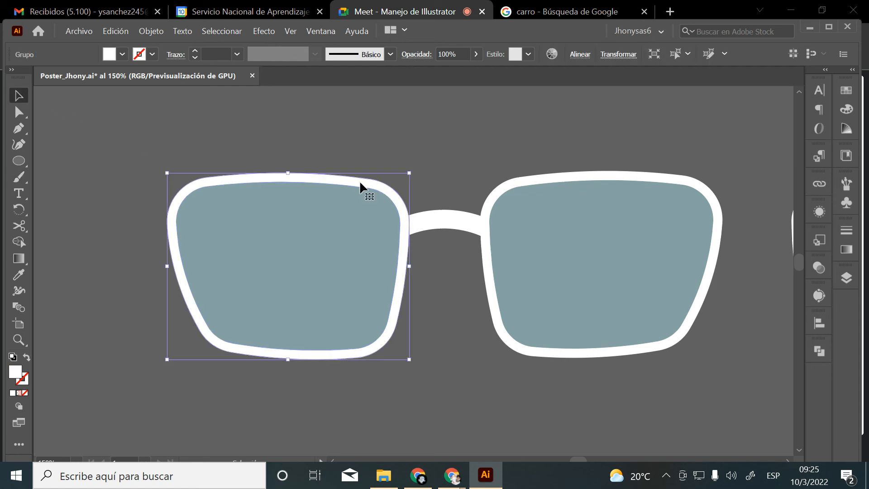
left_click(497, 195)
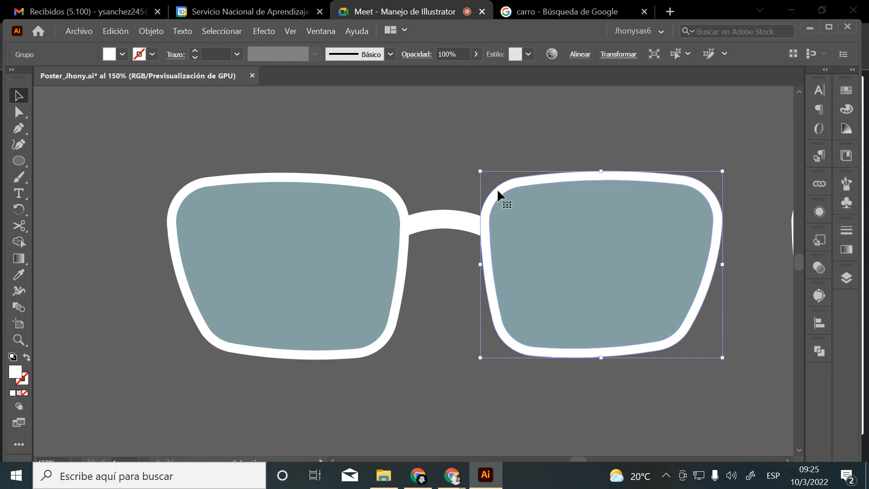
Move the unexpanded stroke copy of the glasses up, closer to the glasses with the filled lenses
scroll(490, 192, "down", 10)
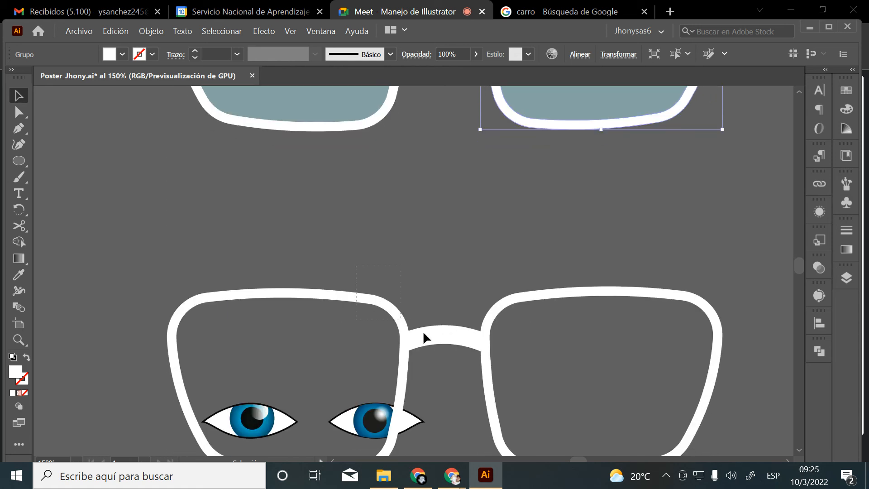
left_click(460, 342)
left_click_drag(455, 245, 455, 245)
left_click_drag(357, 328, 463, 253)
scroll(466, 261, "up", 4)
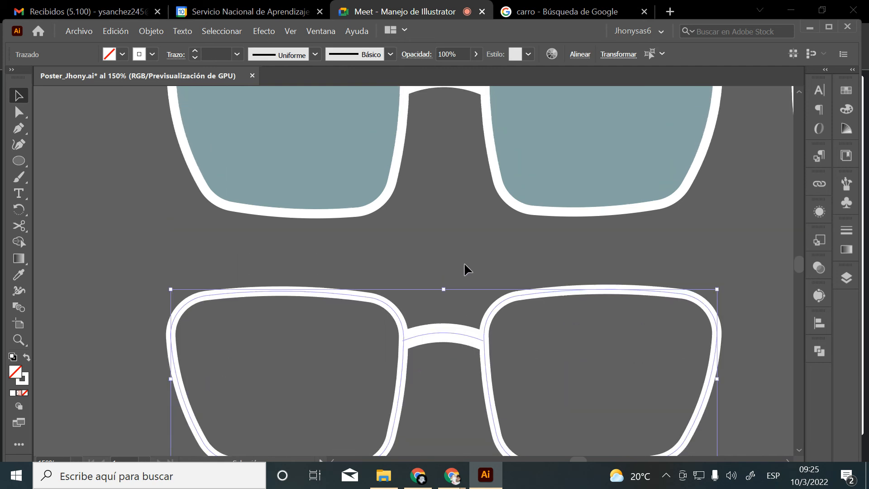
left_click(461, 256)
scroll(459, 254, "up", 4)
scroll(457, 262, "up", 1)
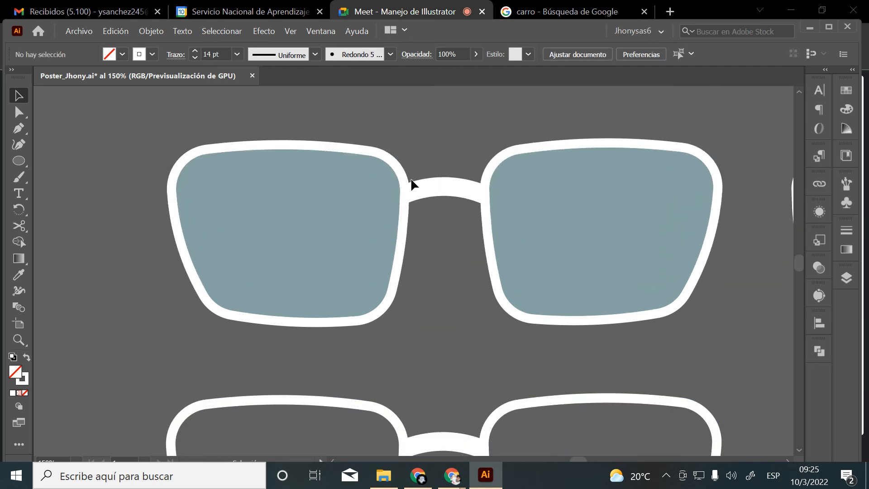
Apply a linear gradient fill to both upper frames and the bridge, with the first colour stop at 100% opacity
left_click(385, 151)
left_click(517, 144, "shift")
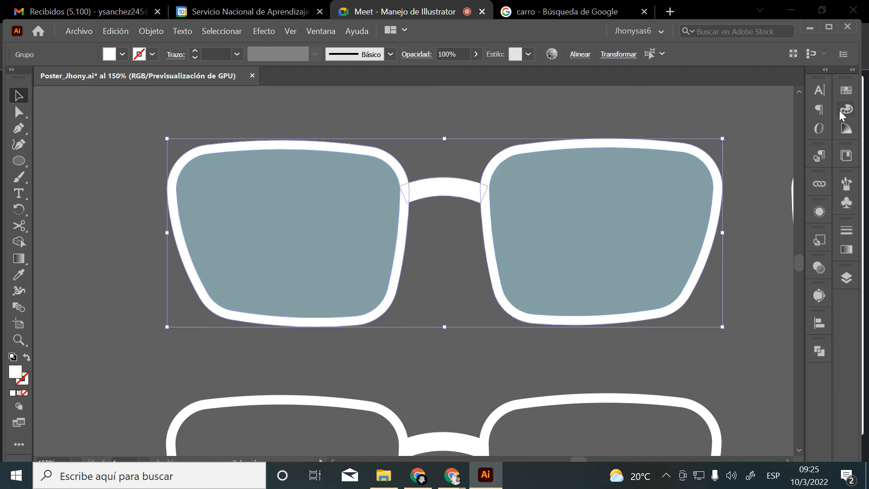
left_click(846, 250)
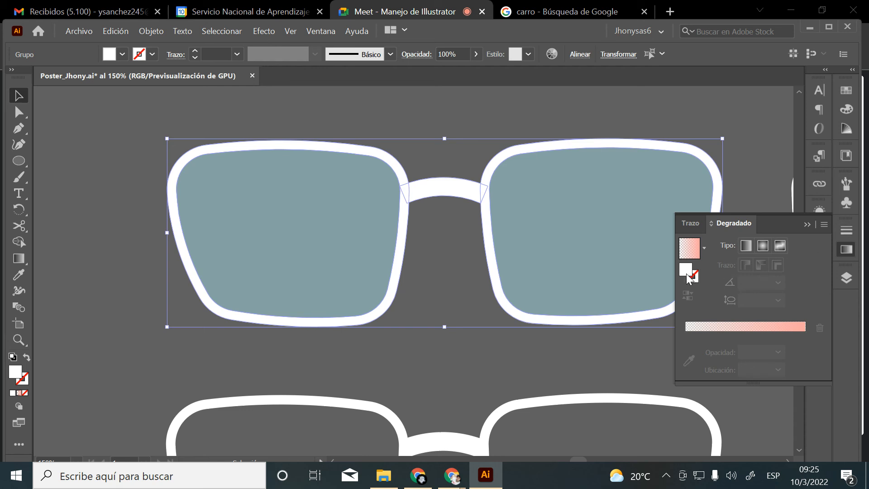
left_click(688, 327)
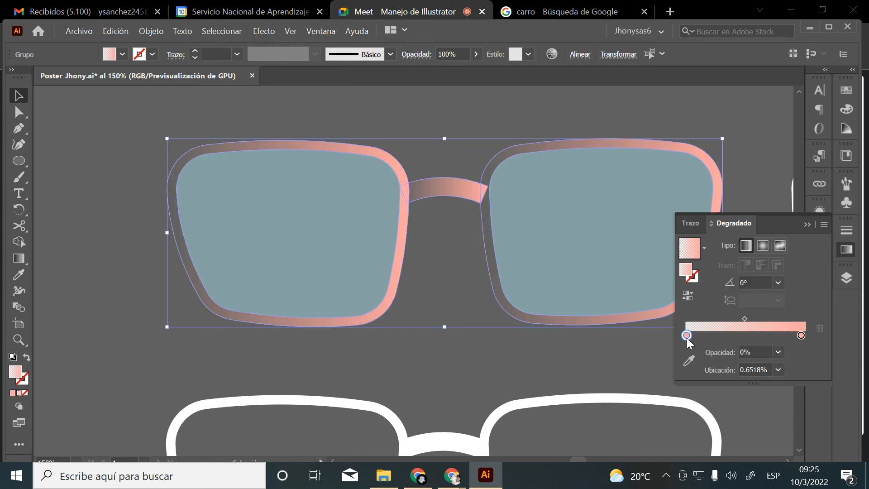
left_click(777, 353)
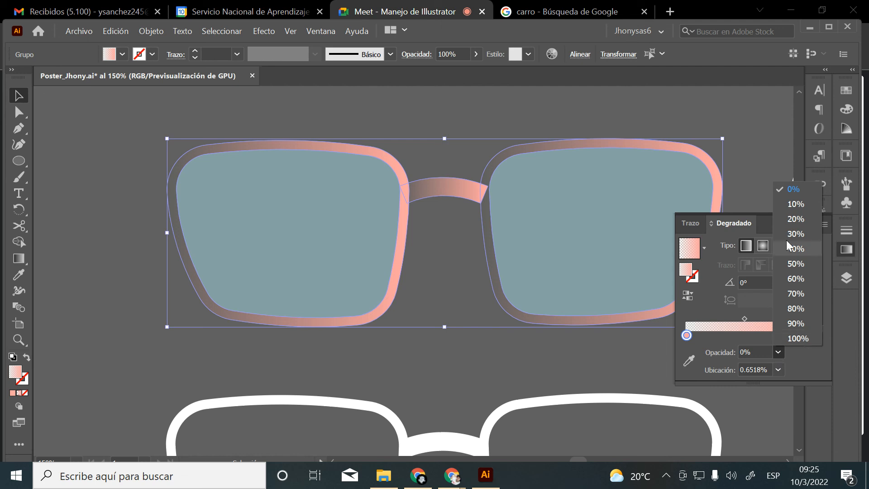
left_click(798, 338)
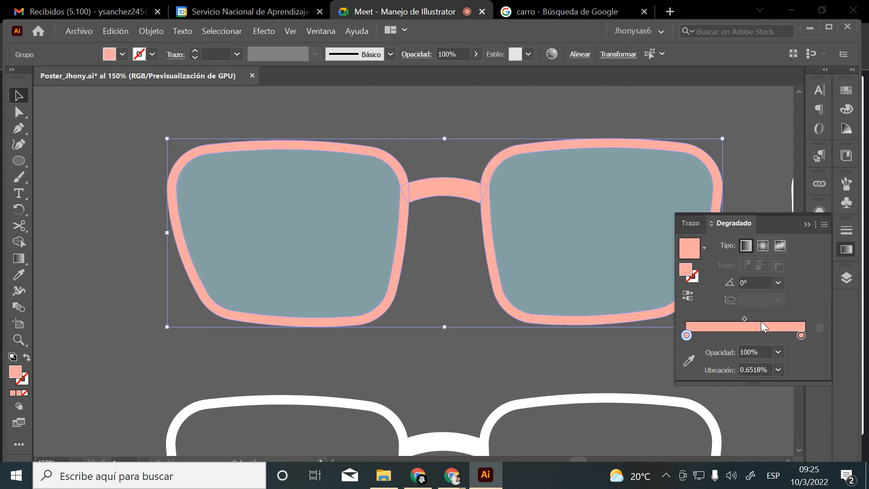
Colour the gradient's first stop near-black and its last stop dark grey, and add a stop near the middle
double_click(687, 335)
left_click(659, 224)
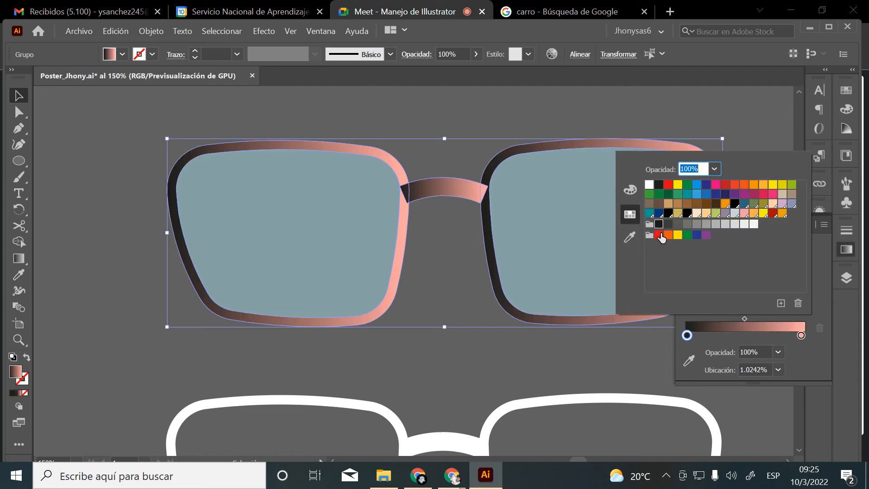
left_click(801, 339)
left_click_drag(742, 335, 749, 336)
left_click(802, 335)
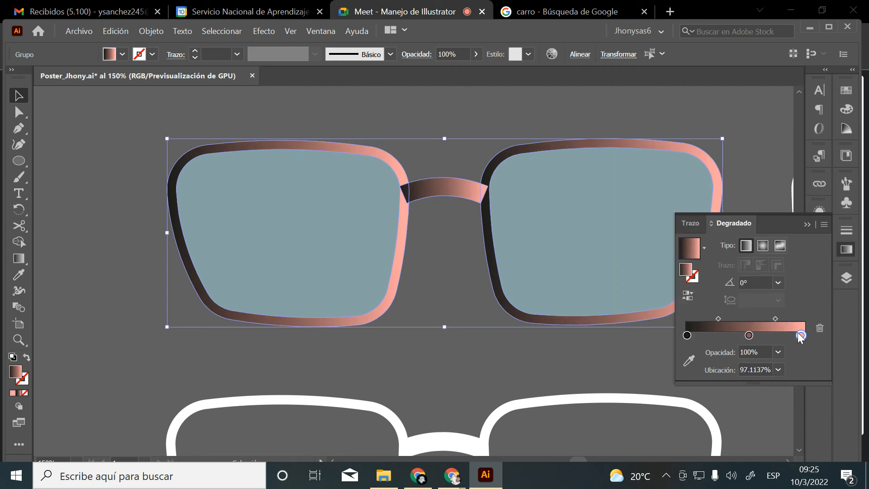
double_click(800, 335)
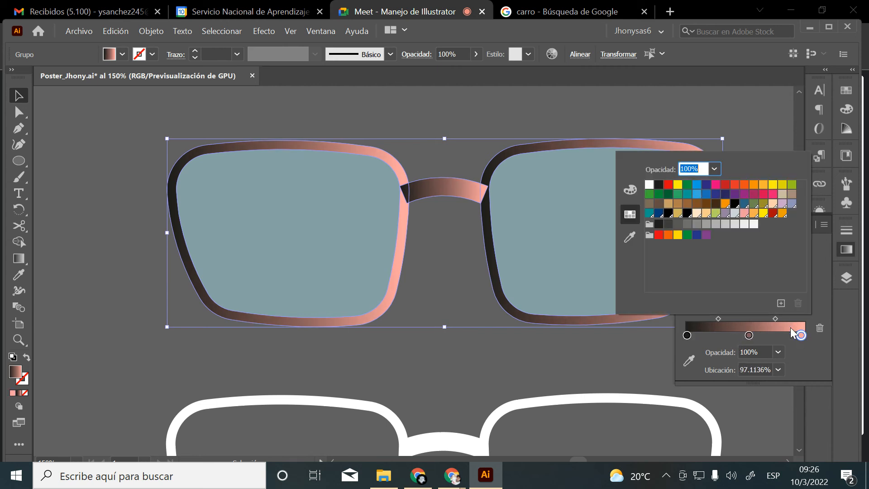
left_click(668, 223)
Colour the gradient's middle stop medium grey and deselect the frames
left_click(749, 335)
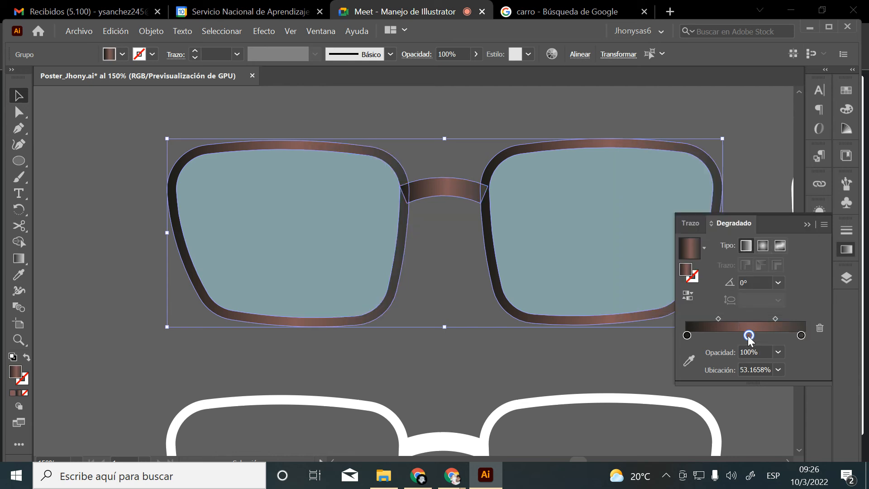
double_click(749, 336)
left_click(689, 223)
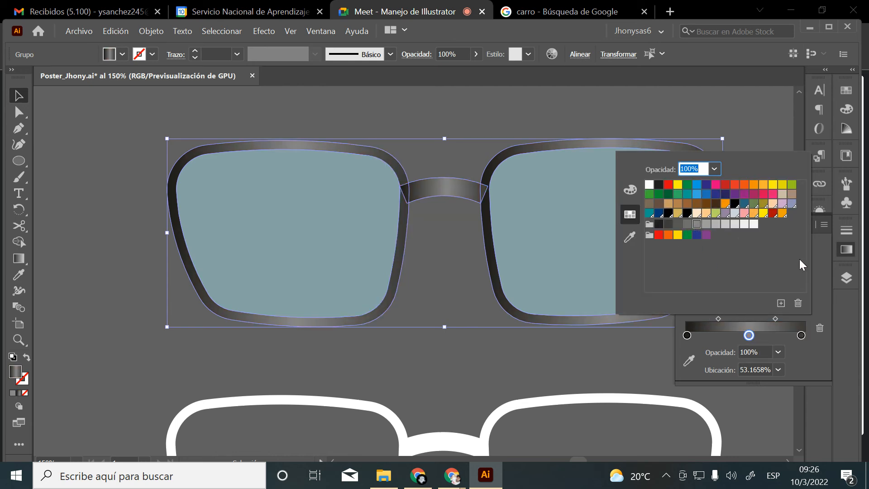
left_click(788, 353)
left_click(455, 126)
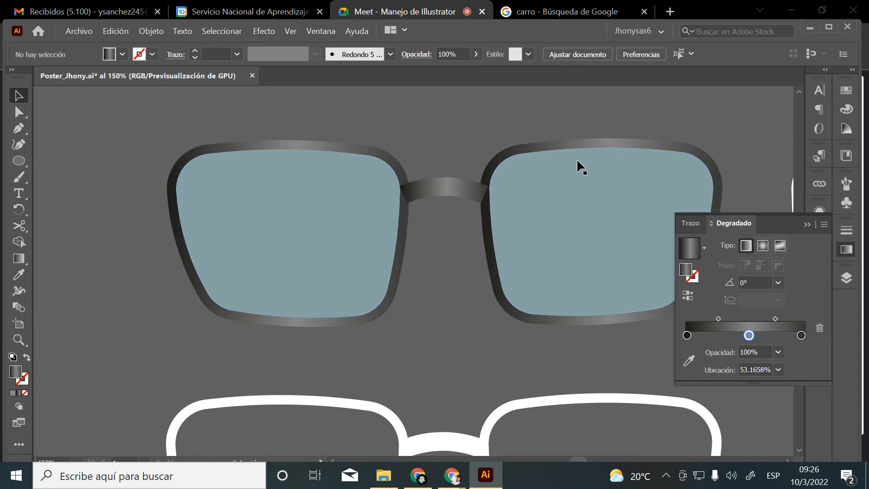
left_click(808, 224)
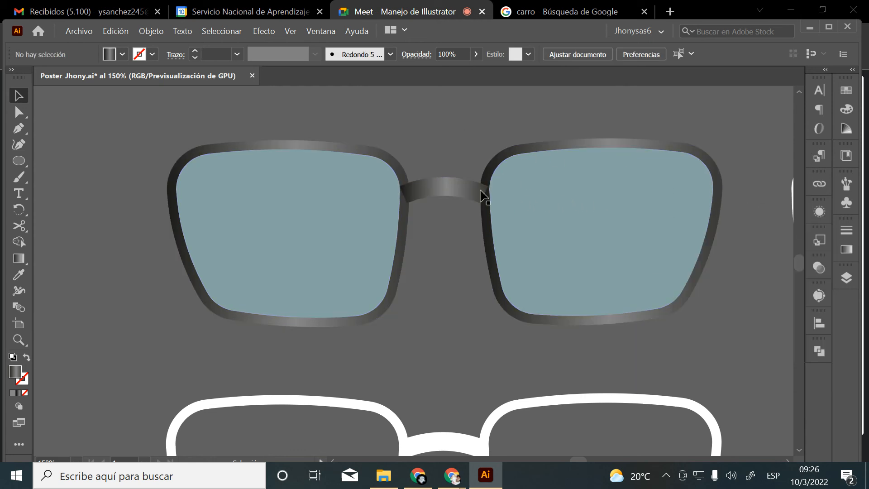
Unite both lens frames and the bridge of the upper glasses into one shape with Pathfinder
left_click(407, 180)
left_click(448, 186, "shift")
left_click(501, 158, "shift")
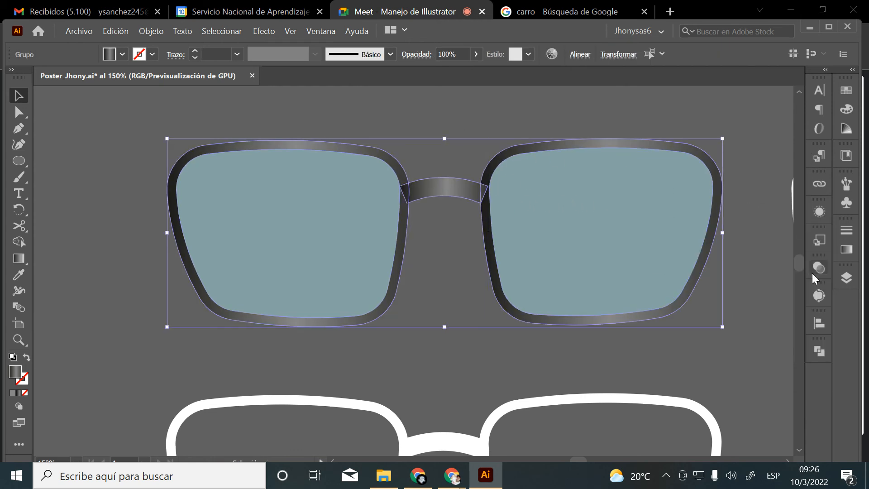
left_click(819, 351)
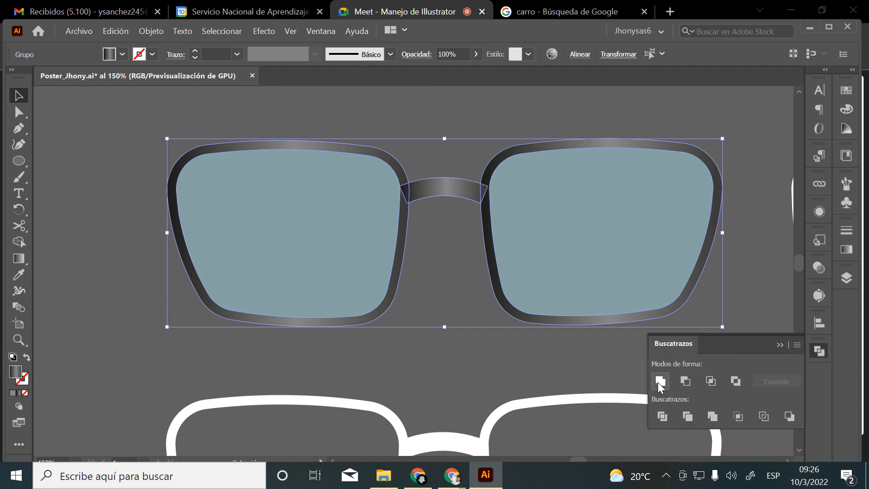
left_click(660, 382)
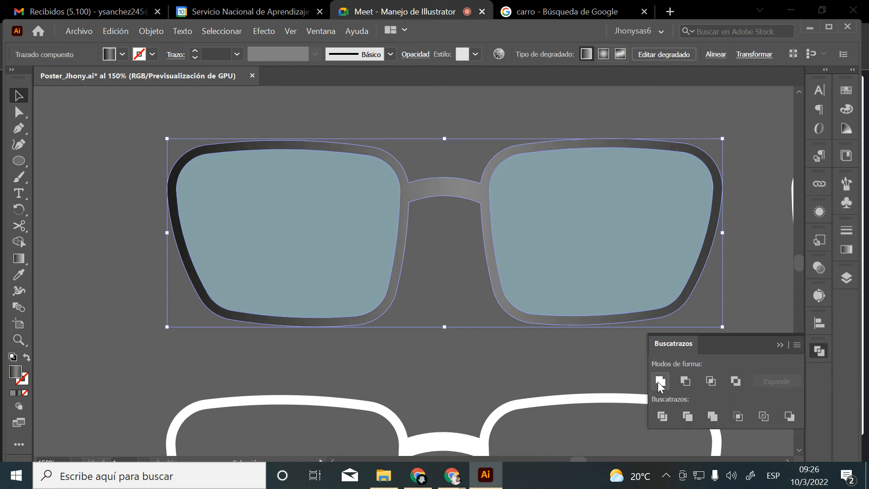
Add three stops to the united frame's gradient to alternate dark and light grey, with the new light stop at about 19%
left_click(847, 250)
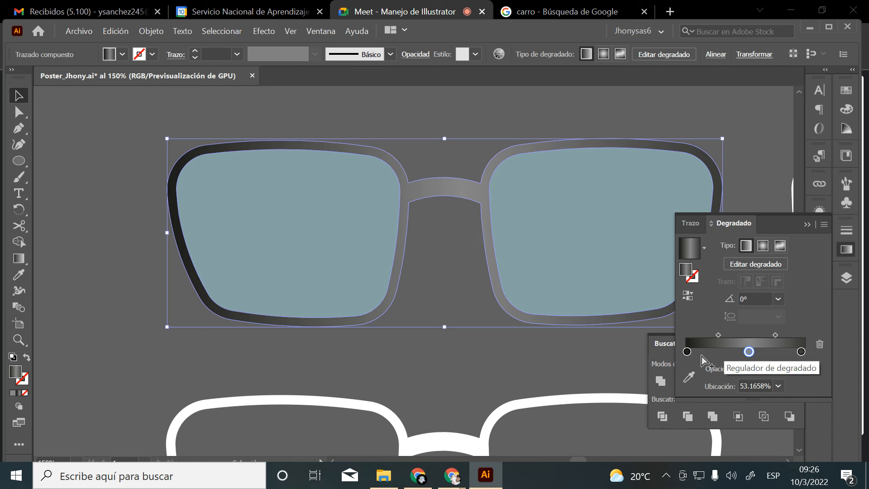
left_click_drag(733, 353, 709, 354)
left_click(404, 105)
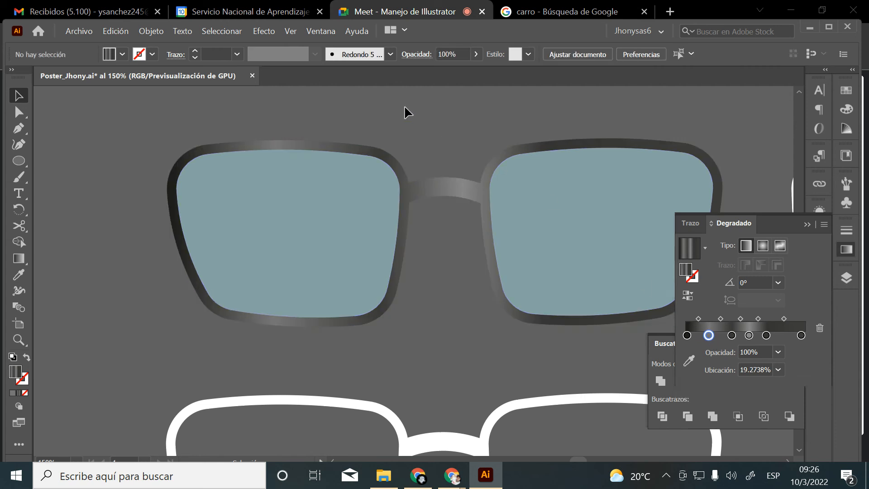
left_click(769, 218)
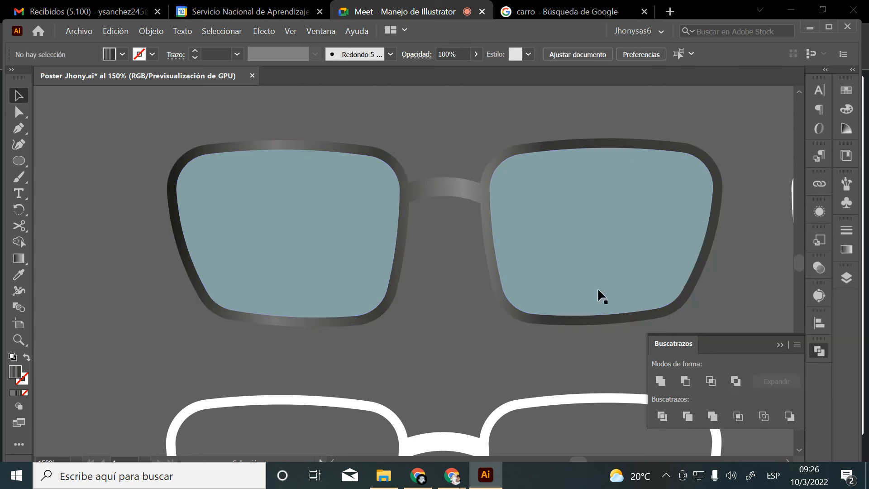
Select the united metallic frame of the upper glasses and start an Inner Glow effect in Multiply mode on it
key("z")
left_click_drag(411, 179, 549, 297)
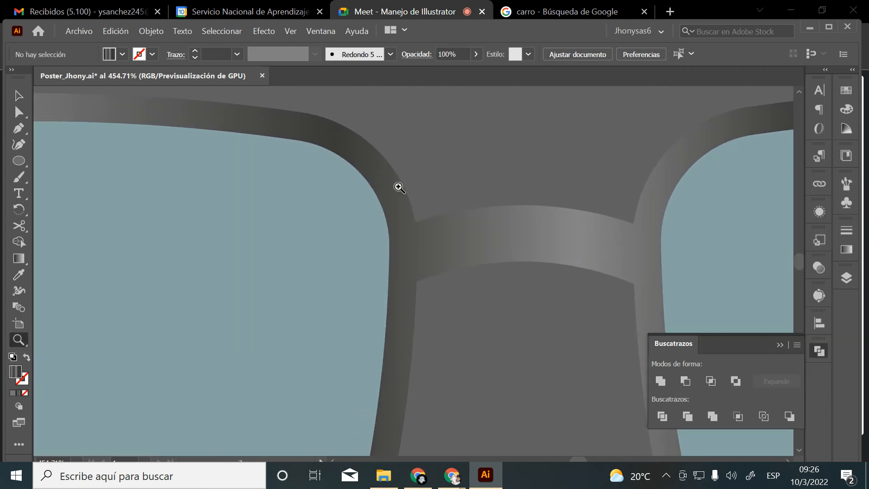
key("v")
left_click(473, 240)
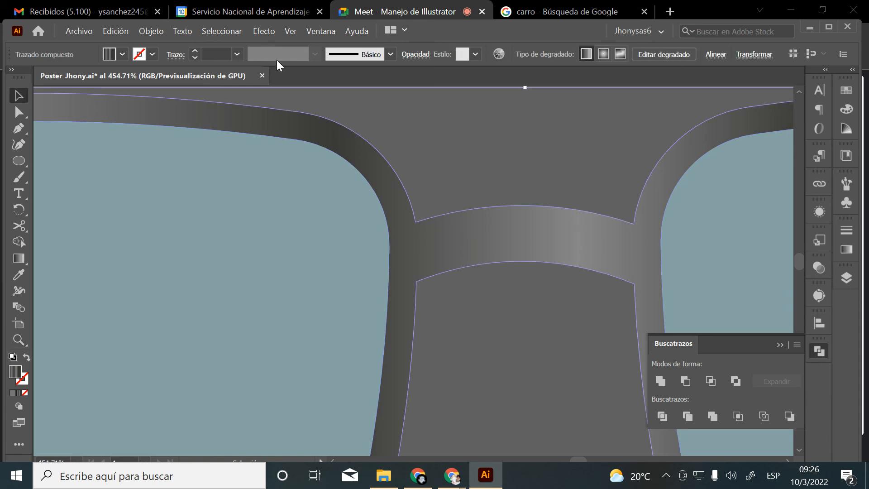
left_click(263, 31)
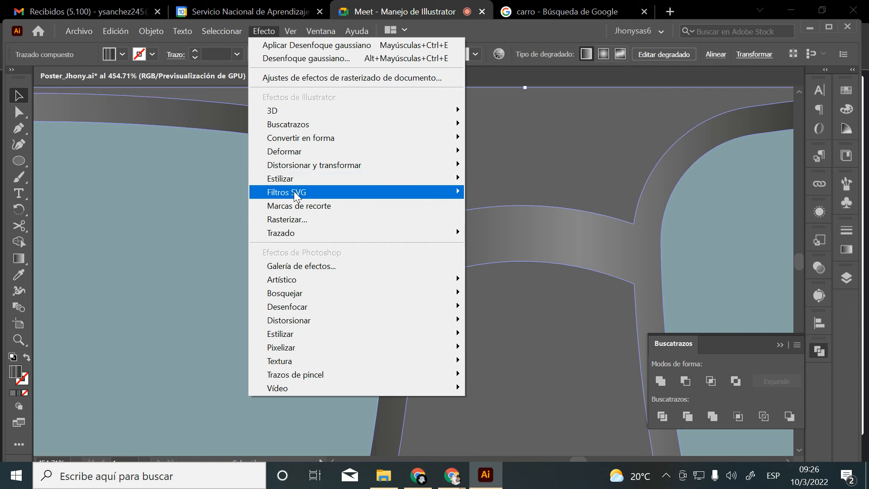
mouse_move(284, 182)
left_click(515, 233)
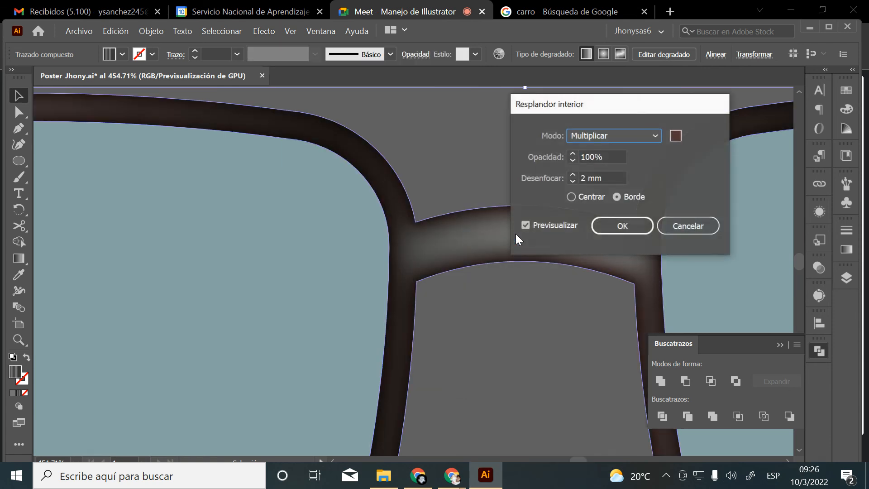
Set the frame's inner glow to 75% opacity and a 1 mm blur, apply it and deselect the frame
left_click(572, 181)
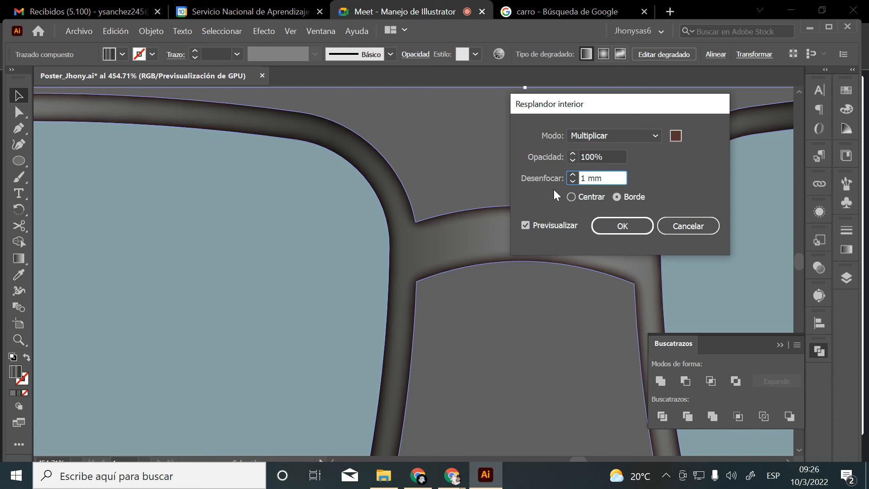
left_click(572, 172)
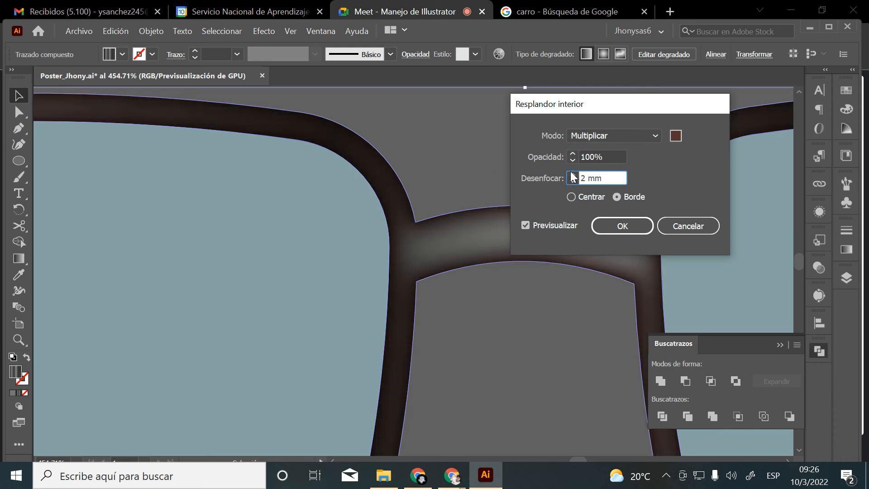
left_click(573, 161)
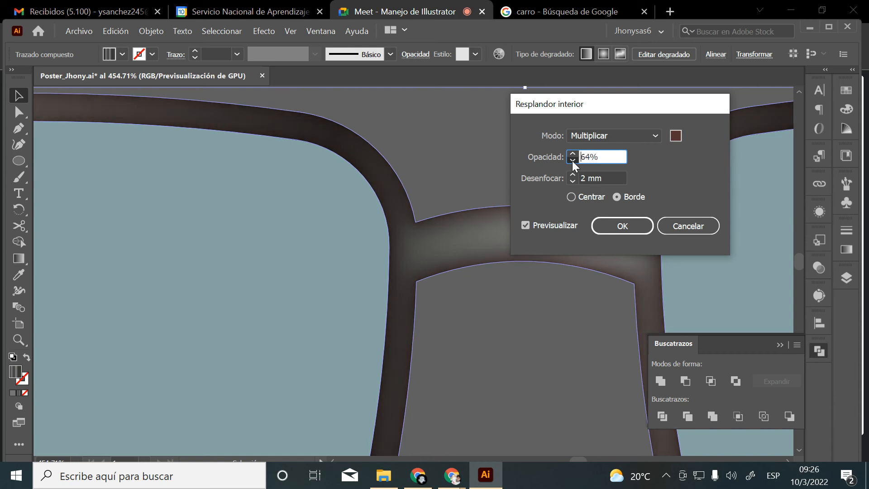
left_click(573, 161)
left_click(571, 181)
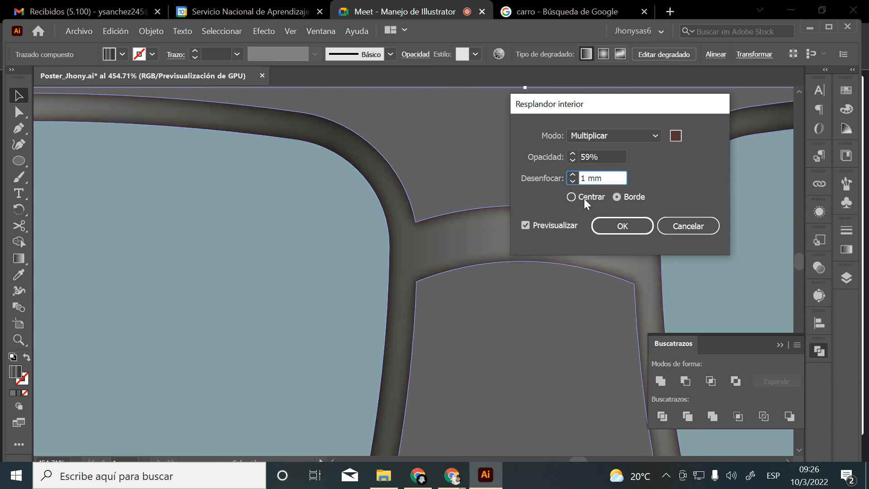
left_click(572, 154)
left_click(571, 153)
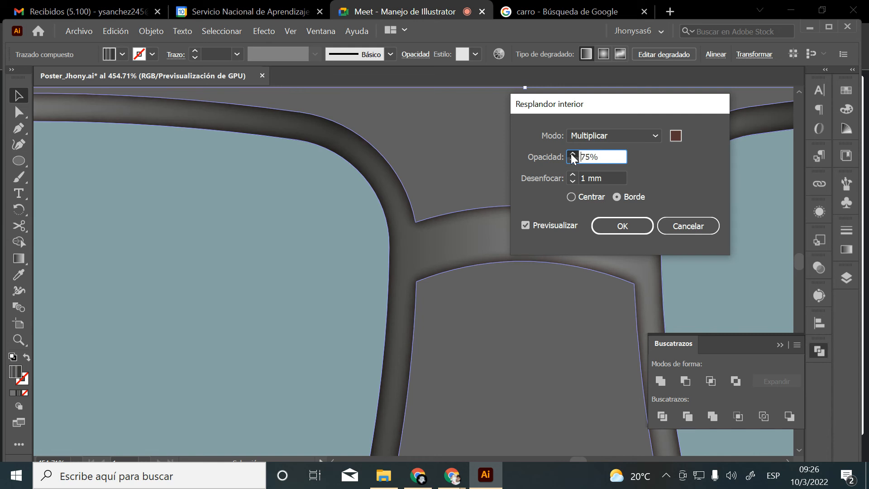
left_click(610, 226)
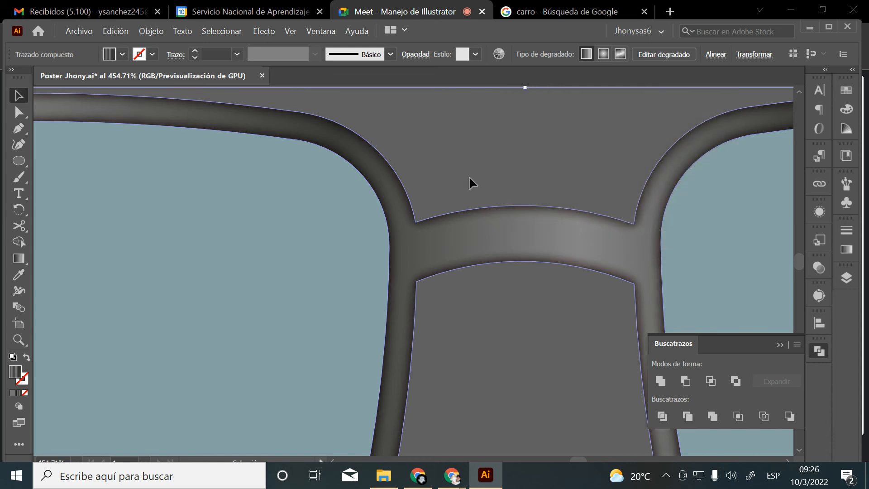
left_click(470, 177)
Examine the inner glow across the whole upper glasses frame
key("backslash")
key("z")
left_click(513, 224, "alt")
left_click(512, 223, "alt")
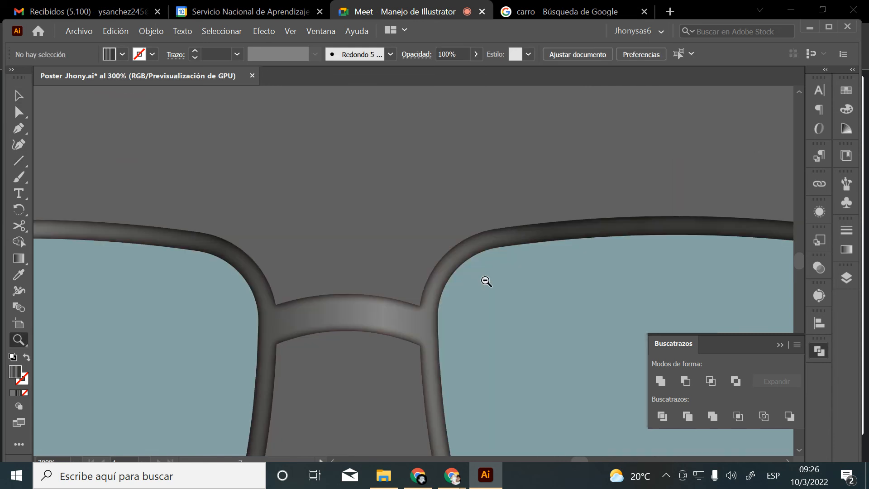
left_click(471, 292, "alt")
left_click(471, 292, "alt")
left_click_drag(320, 304, 519, 279)
left_click_drag(264, 186, 254, 202)
left_click_drag(495, 259, 359, 211)
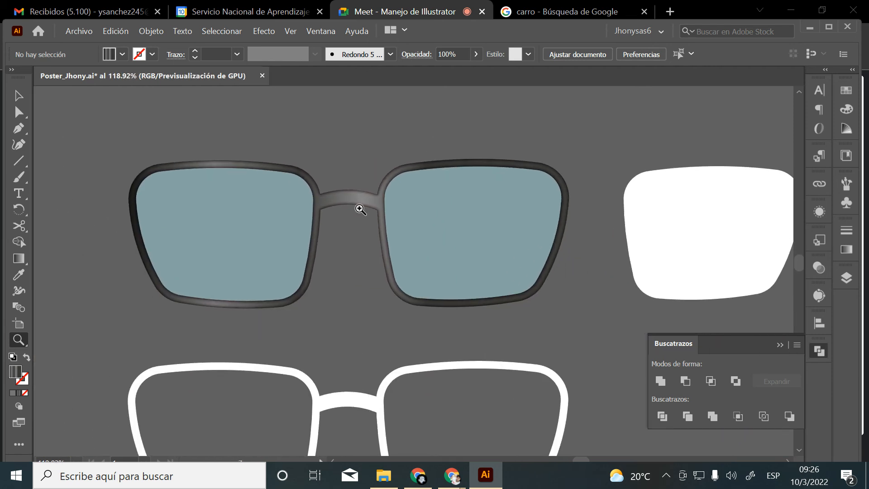
Recolour both lenses of the upper glasses with a dark teal fill
key("v")
left_click(252, 224)
left_click(464, 236, "shift")
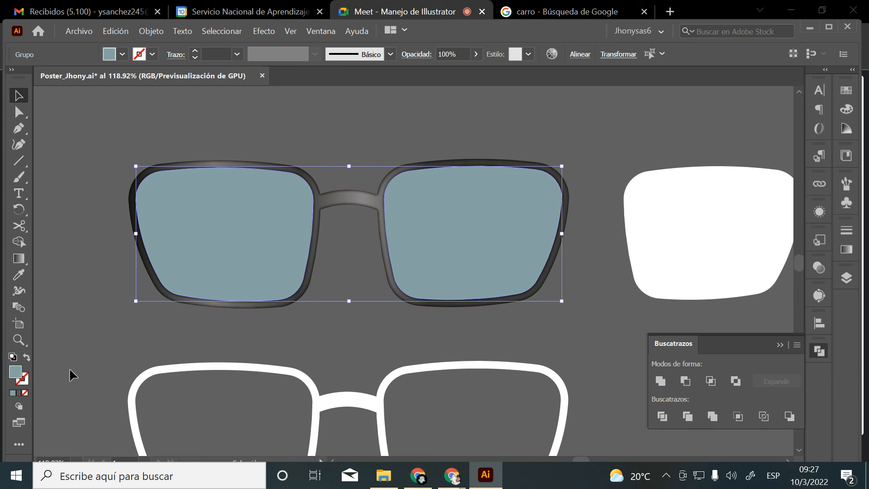
double_click(17, 376)
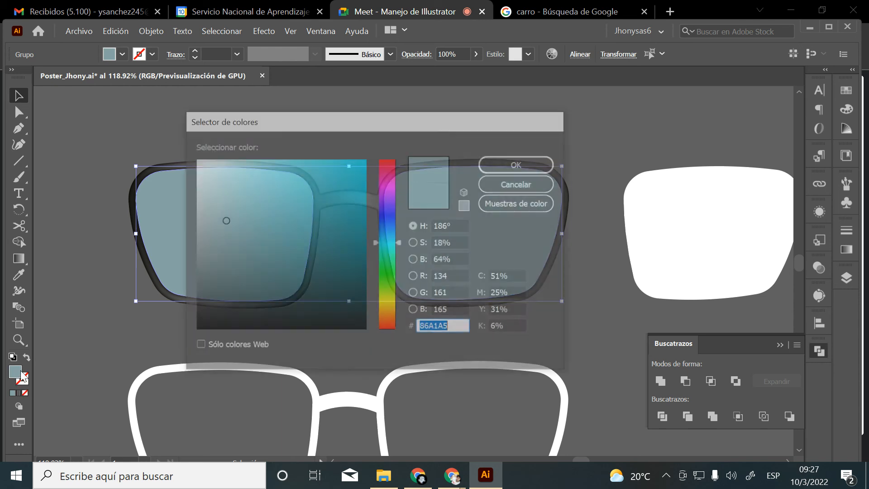
mouse_move(320, 268)
left_mouse_down()
mouse_move(291, 206)
mouse_move(283, 233)
mouse_move(337, 238)
left_mouse_up()
left_click(500, 166)
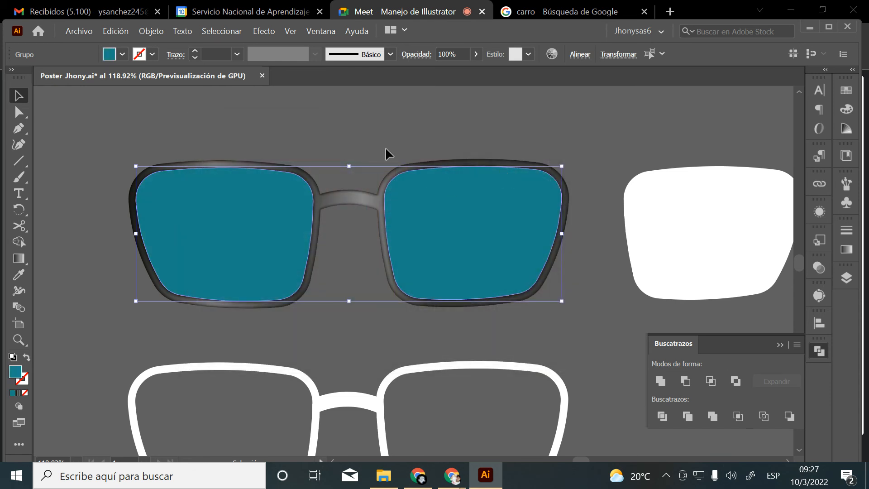
Lower the opacity of both teal lenses to 15%
left_click(476, 54)
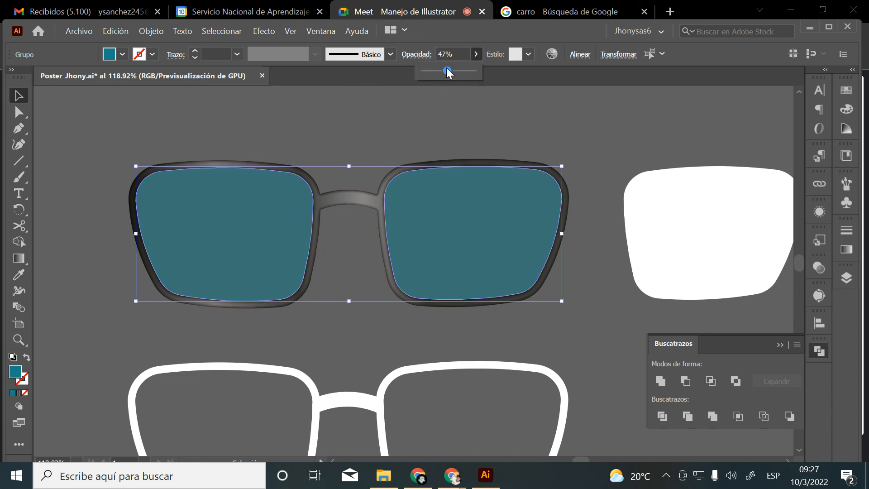
left_click(433, 110)
left_click(230, 237)
left_click(412, 244)
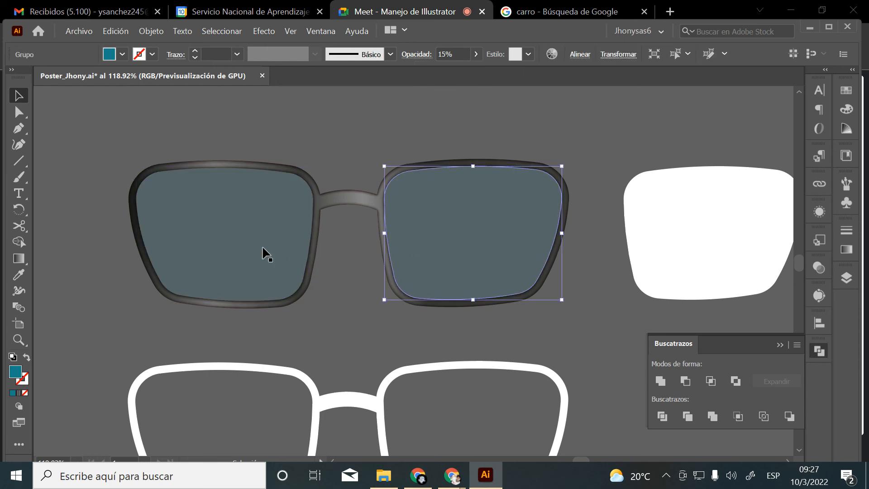
Duplicate both lenses in place and scale the left lens copy down slightly about its centre
left_click(249, 243)
left_click(444, 237, "shift")
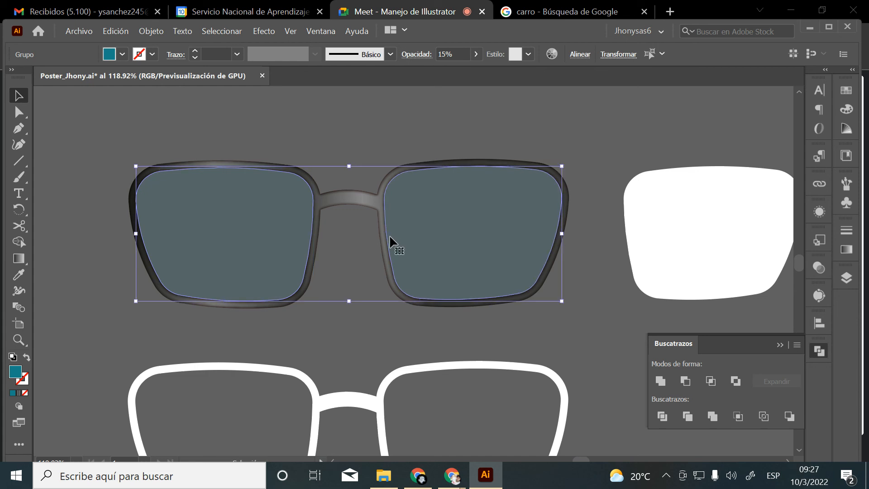
key("a")
key("v")
left_click(313, 122)
left_click(253, 203)
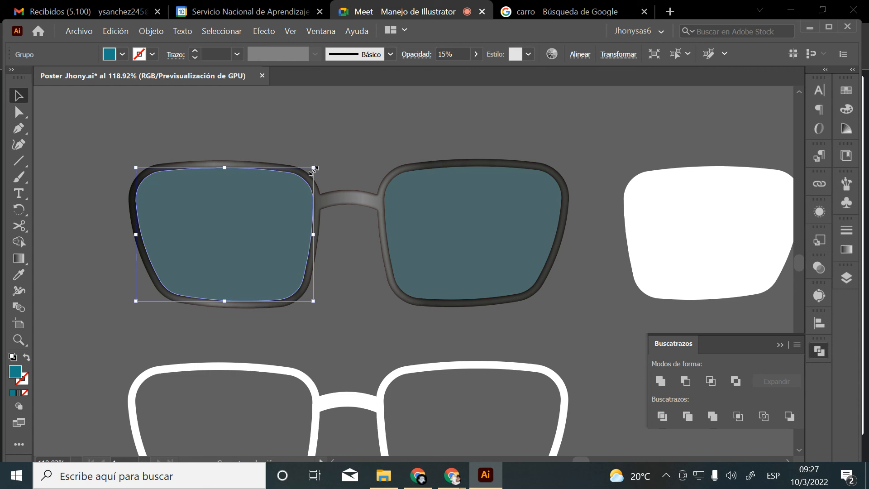
left_click_drag(314, 169, 309, 173)
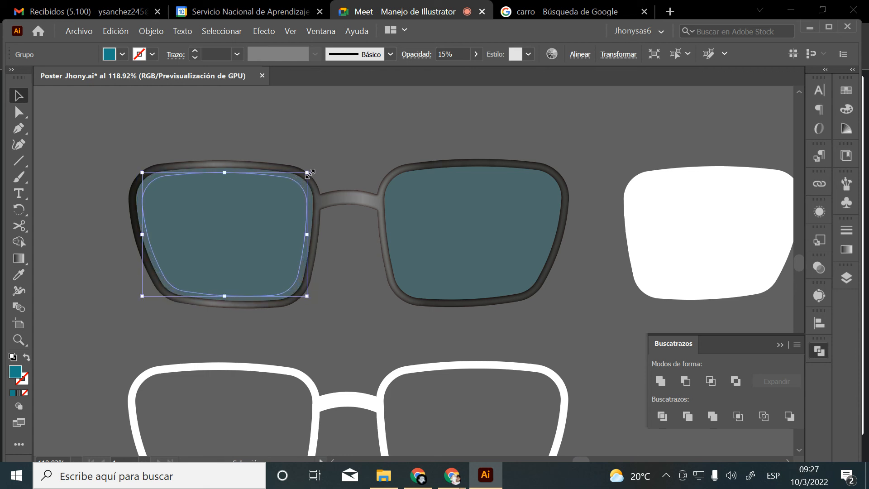
left_click(335, 138)
Scale the right lens copy down slightly about its centre to match the left one
key("z")
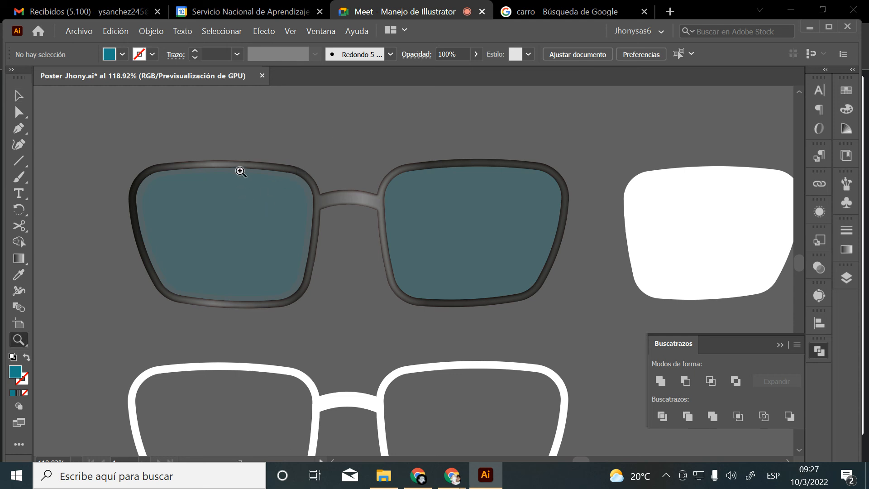
left_click_drag(241, 171, 414, 255)
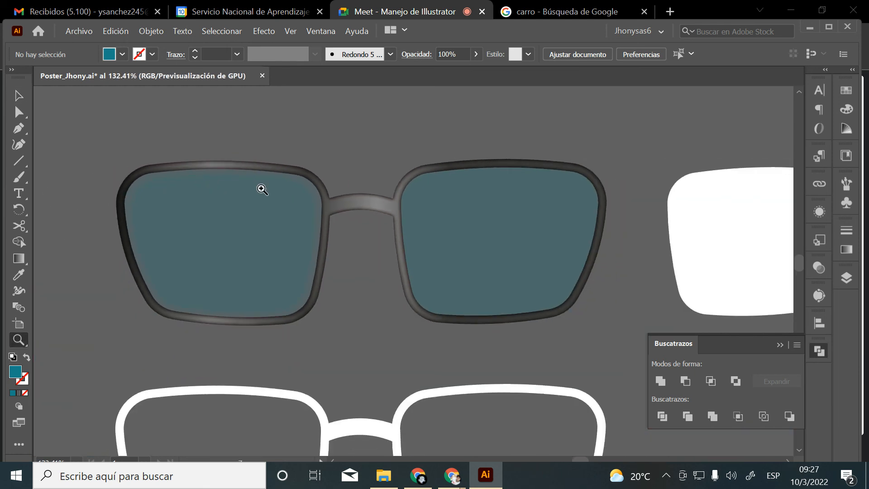
key("v")
left_click(457, 246)
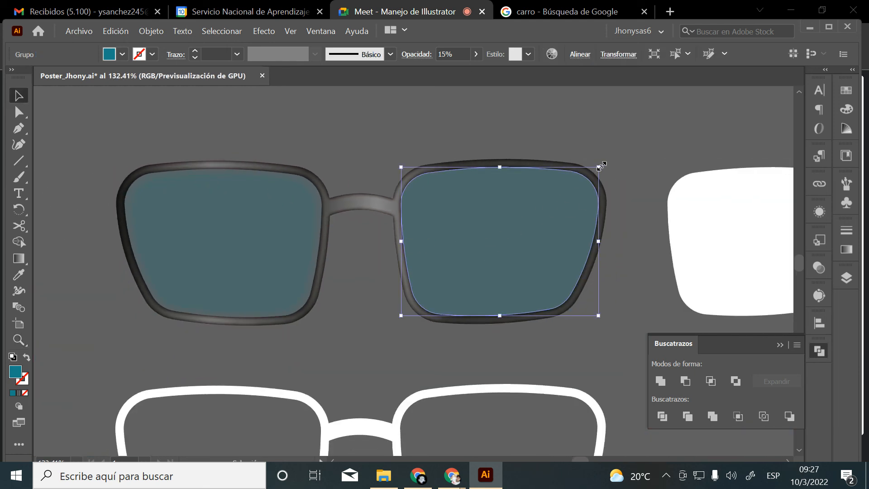
left_click_drag(599, 167, 594, 171)
Fill both smaller lens copies with the purple gradient swatch from the Cielo gradient library
left_click(271, 215, "shift")
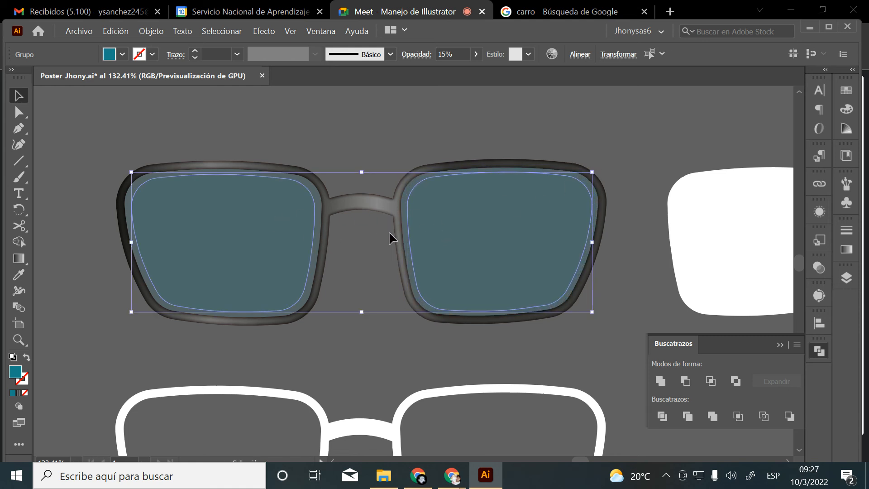
left_click(846, 91)
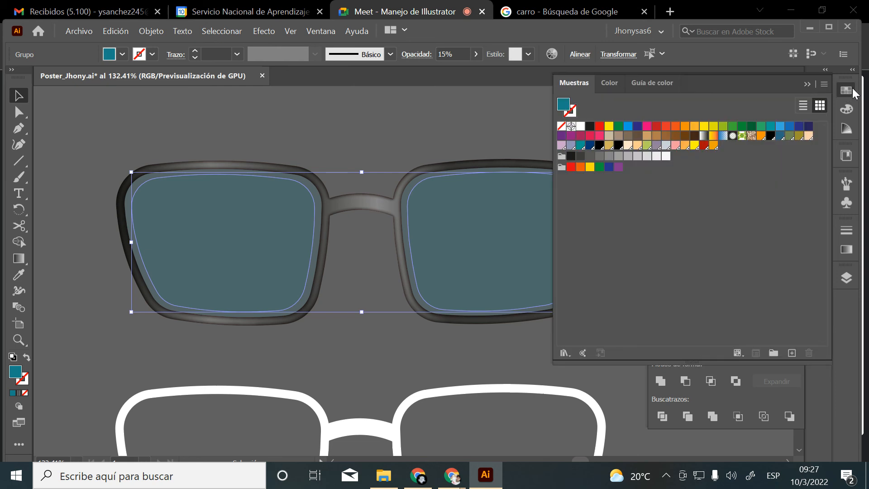
left_click(562, 356)
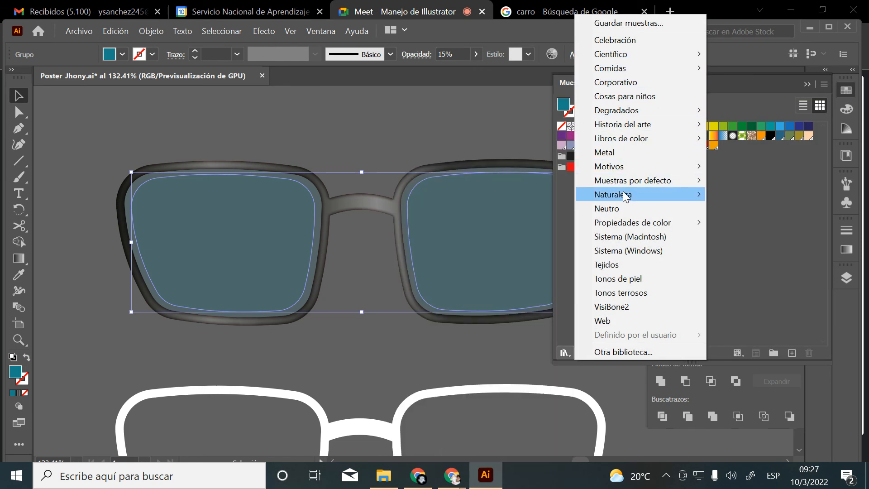
mouse_move(616, 111)
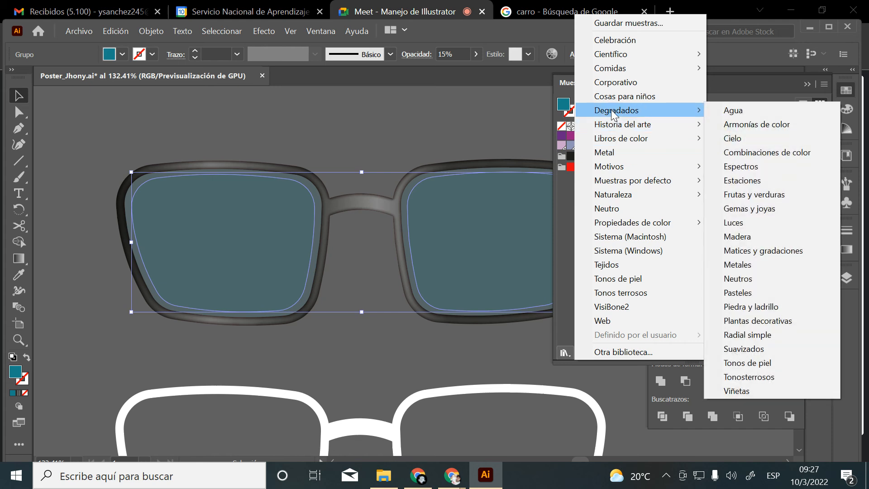
left_click(742, 110)
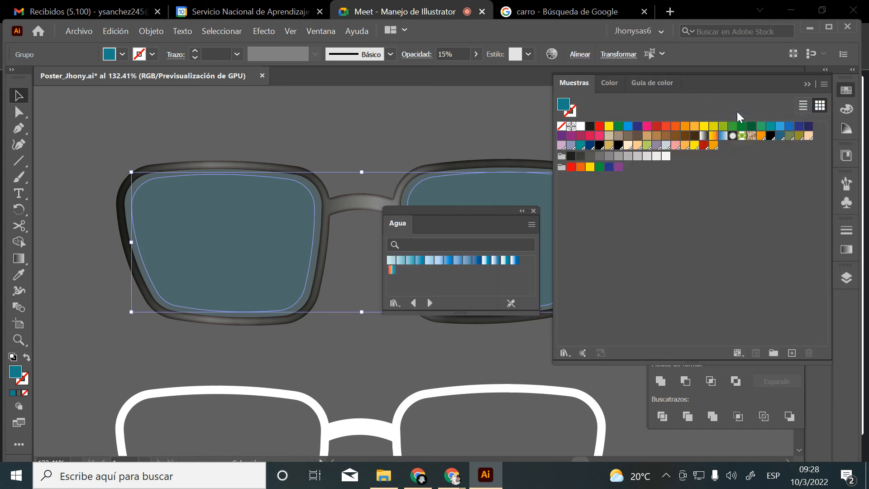
left_click_drag(474, 230, 681, 206)
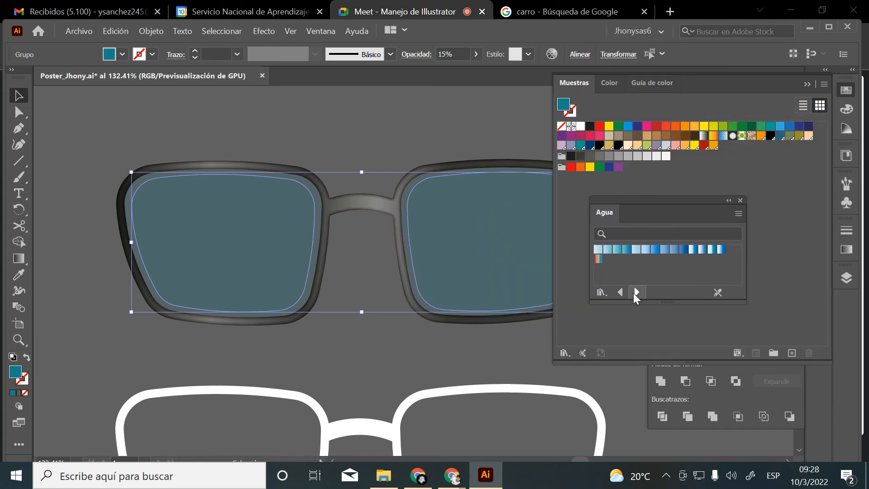
left_click(637, 292)
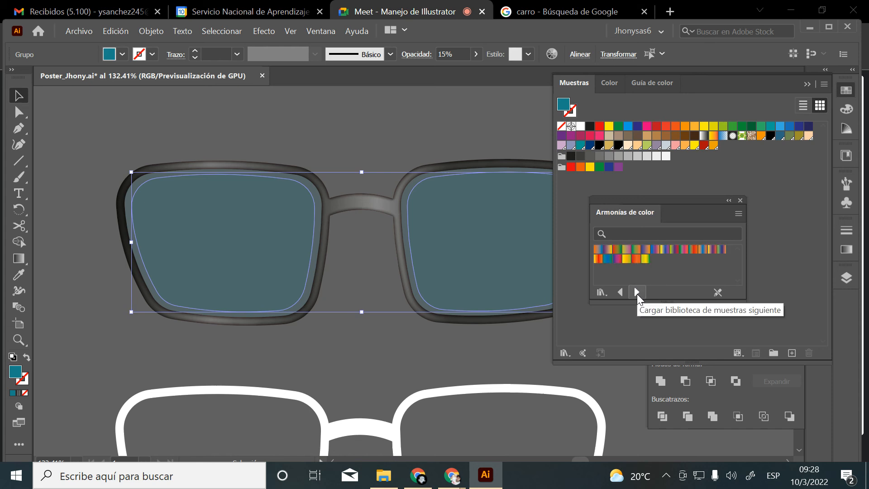
left_click(637, 293)
left_click(637, 294)
left_click(637, 293)
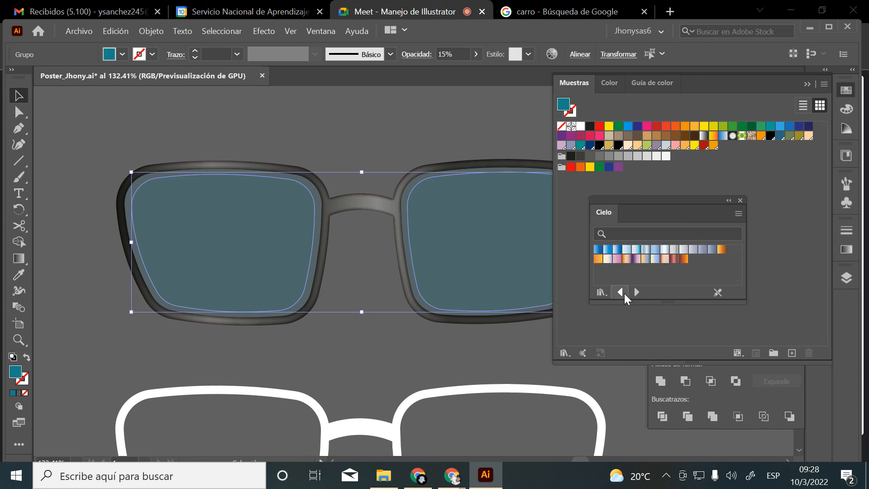
left_click(636, 260)
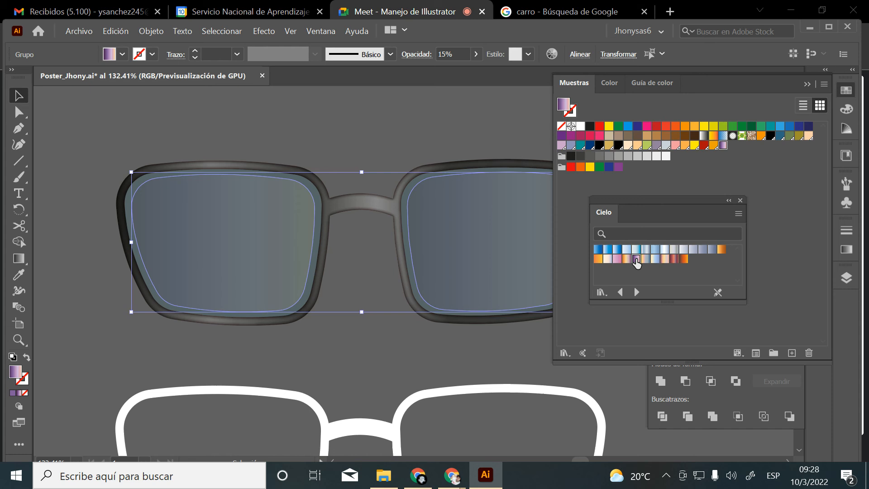
Fill each of the smaller lens copies with the pale blue gradient swatch from the Cielo library
left_click_drag(648, 75, 786, 108)
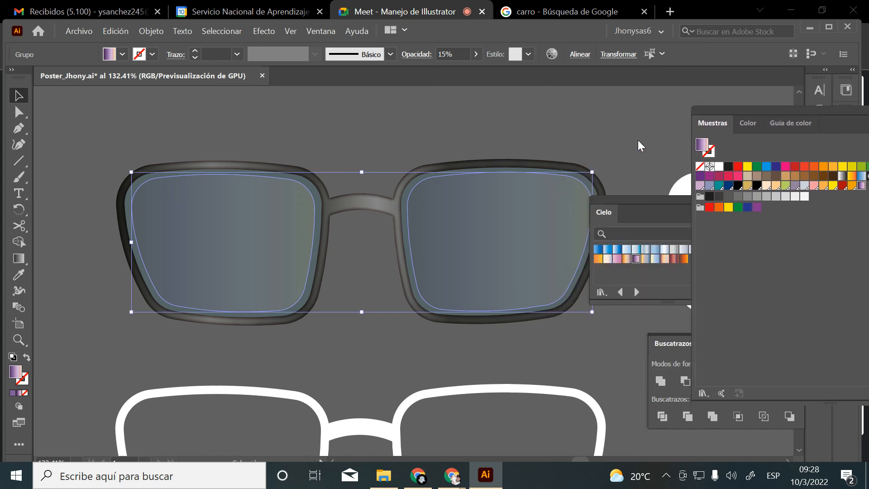
left_click(387, 136)
left_click(267, 224)
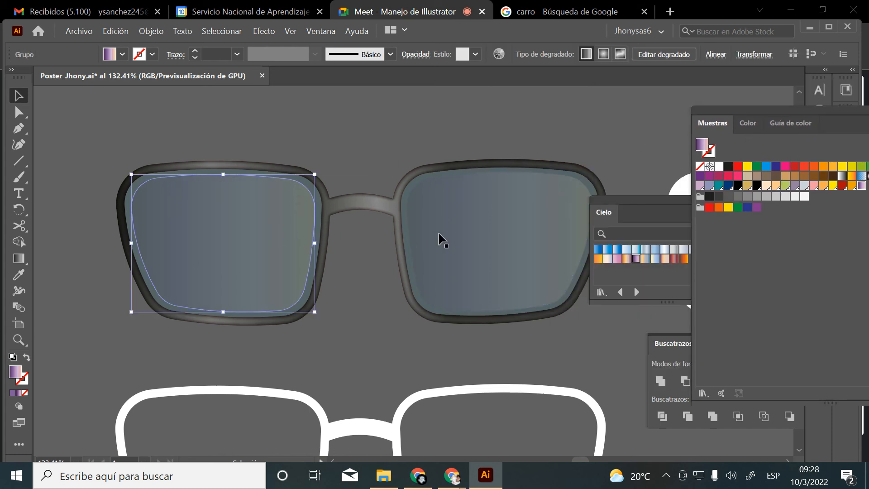
left_click(442, 237)
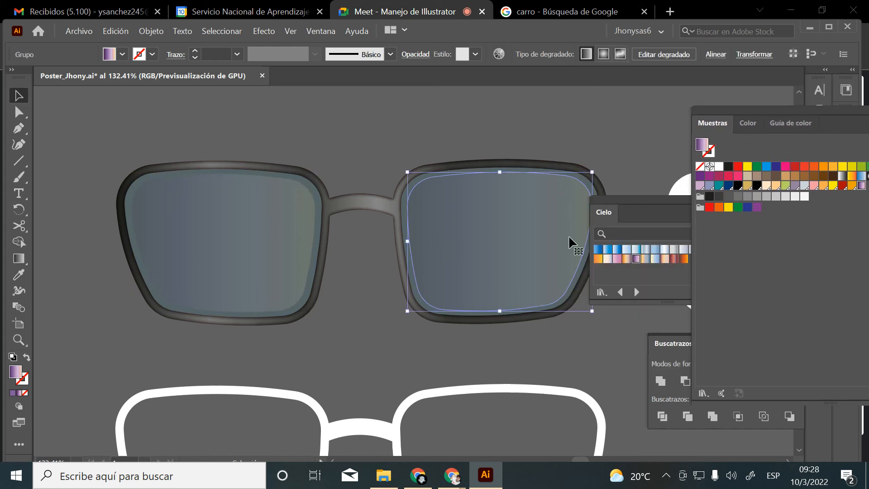
left_click(645, 249)
left_click(263, 254)
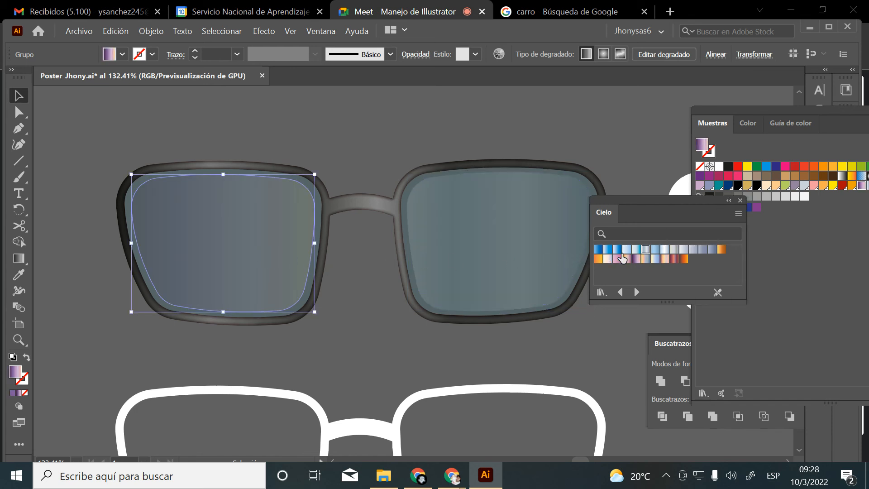
left_click(645, 250)
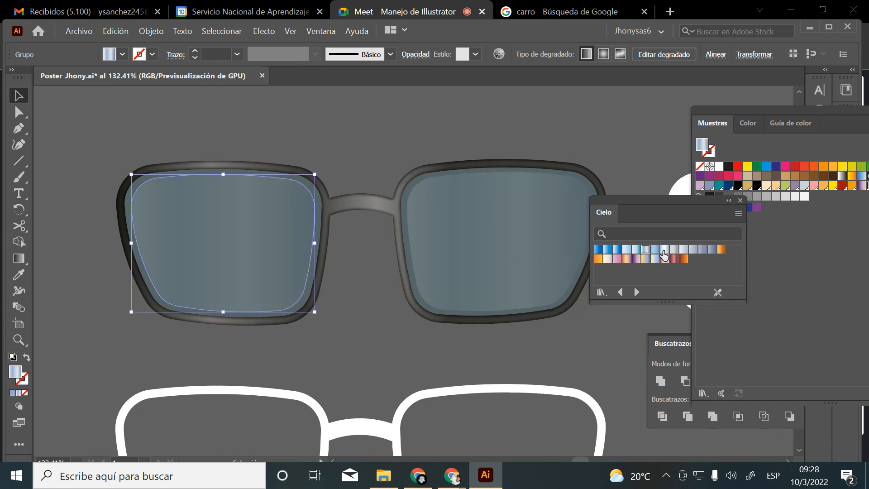
Try other Cielo gradients on both lens copies, and fill them with the lavender gradient from the Gemas y joyas library
left_click(447, 248, "shift")
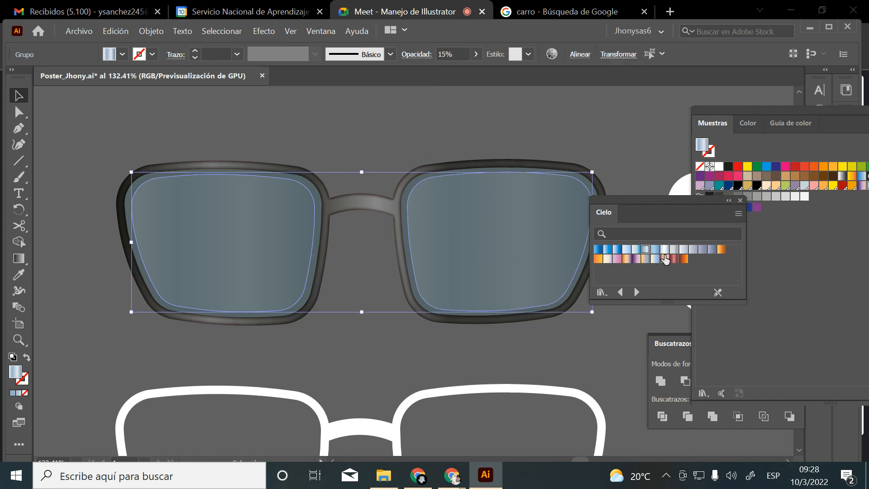
left_click(665, 249)
left_click(693, 250)
left_click(703, 250)
left_click(636, 291)
left_click(636, 291)
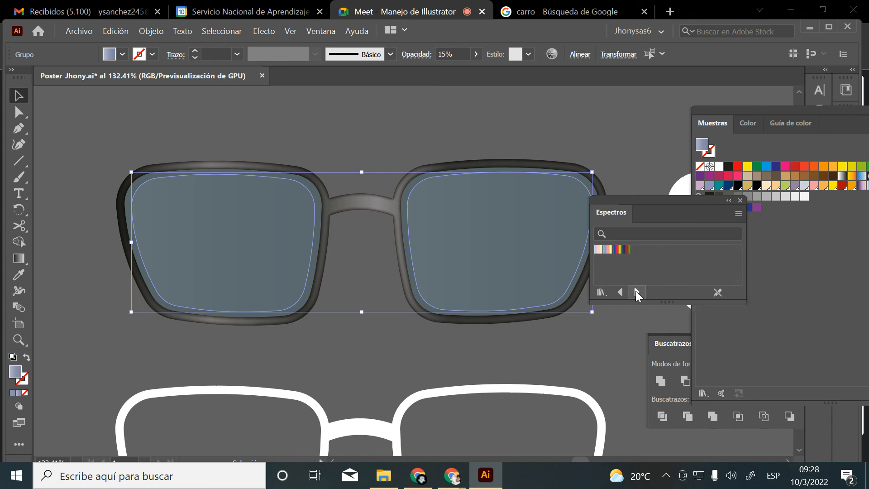
left_click(636, 291)
left_click(636, 291)
left_click(635, 291)
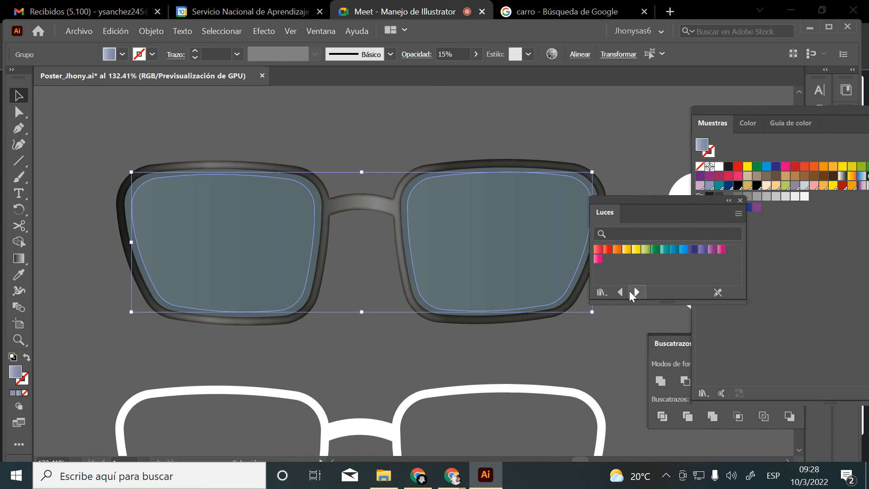
left_click(634, 291)
left_click(636, 259)
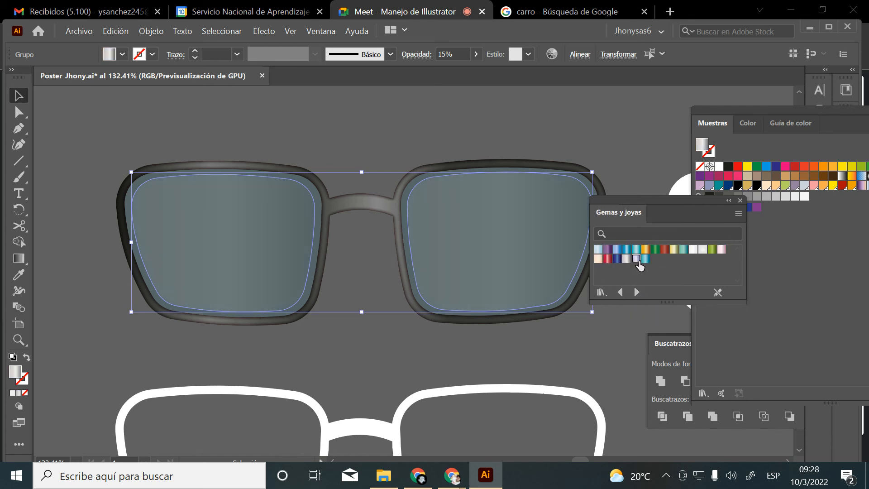
Raise the opacity of both smaller lens copies to 71% and fill them with the Cielo 19 gradient
left_click(476, 53)
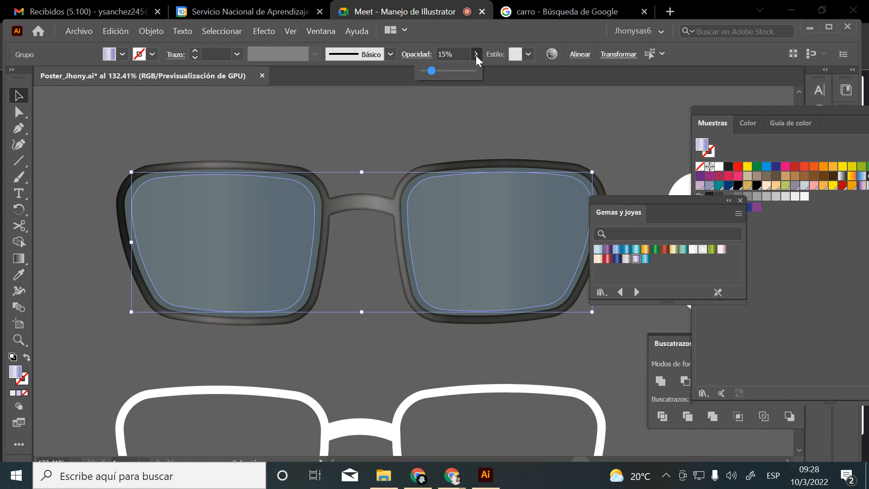
left_click_drag(429, 71, 458, 71)
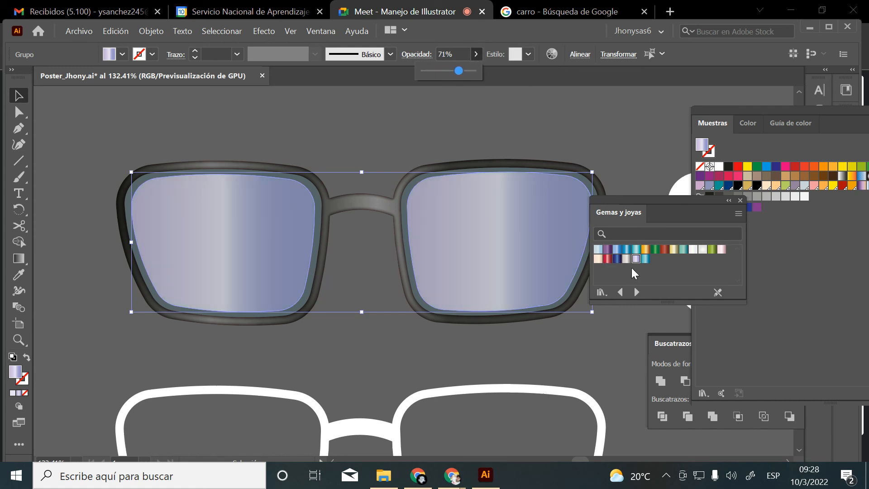
left_click(620, 292)
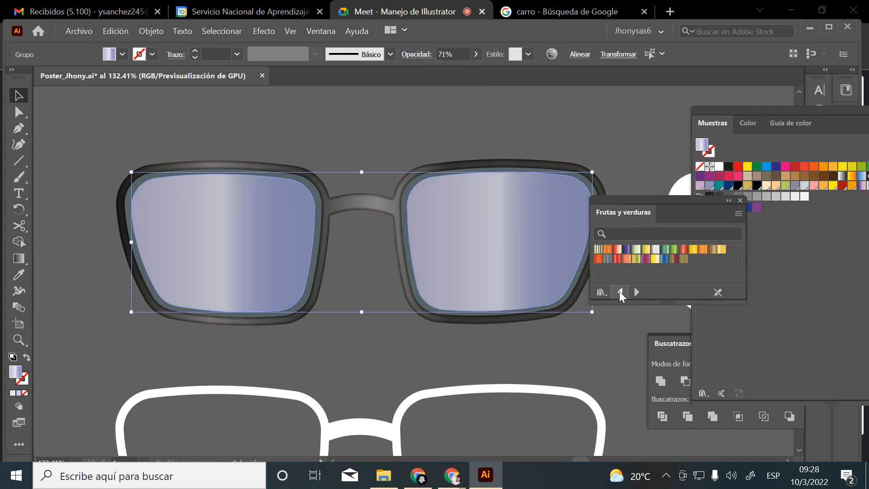
left_click(620, 292)
left_click(620, 292)
left_click(619, 292)
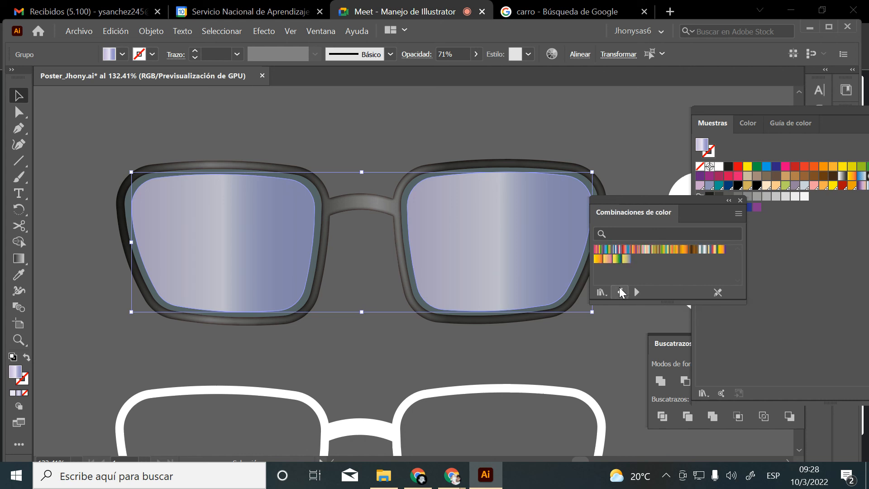
left_click(620, 292)
left_click(635, 259)
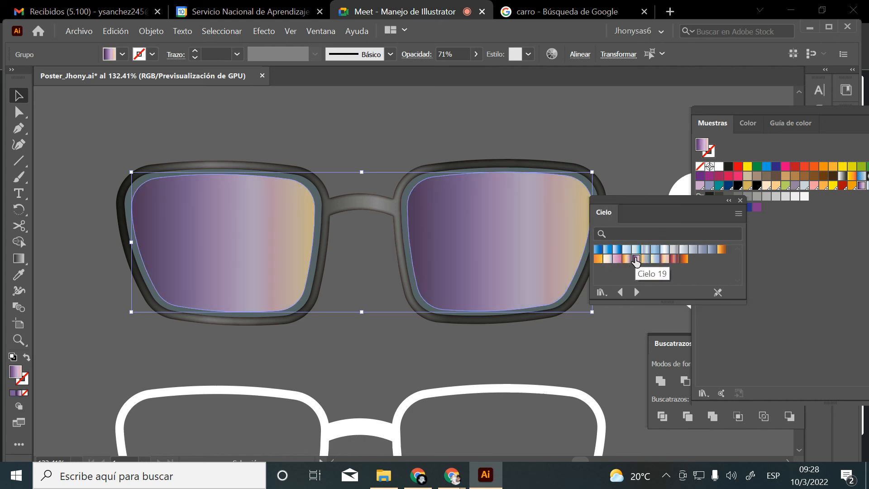
Clear the view of the glasses by moving the colour guide aside and collapsing the swatches and the Cielo library
left_click_drag(620, 199, 722, 218)
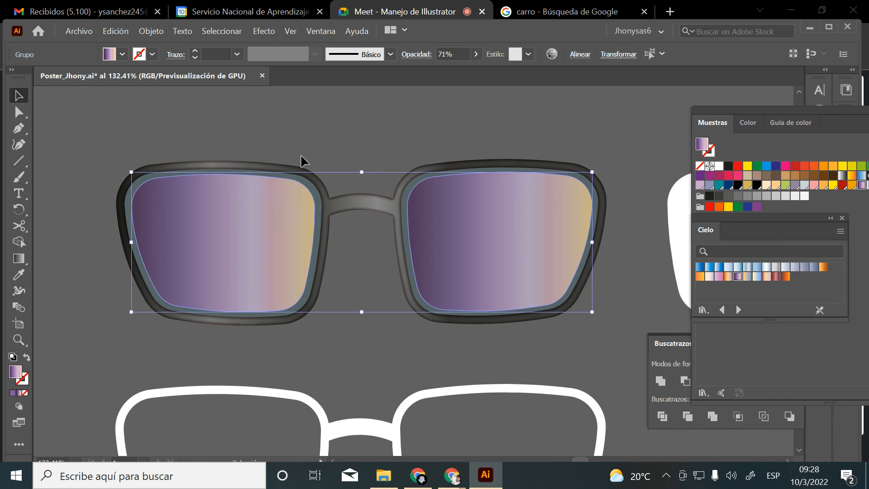
left_click(320, 133)
left_click(267, 261)
left_click_drag(782, 122, 793, 88)
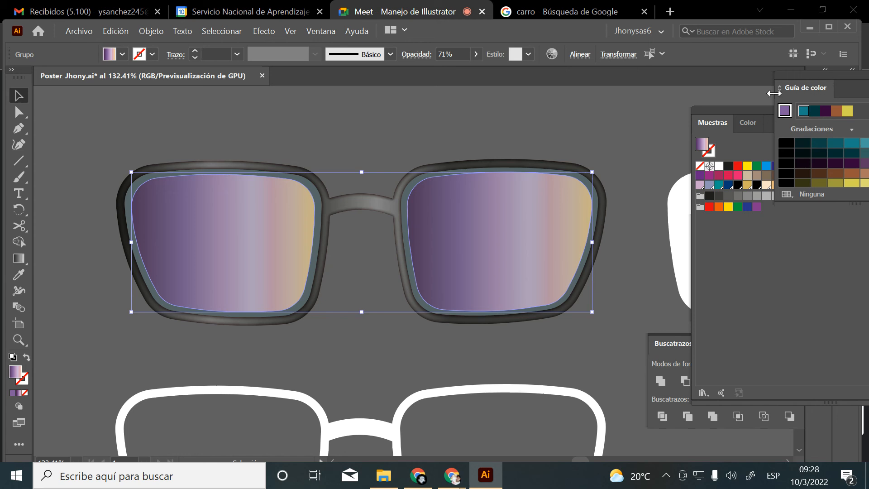
left_click_drag(734, 107, 566, 112)
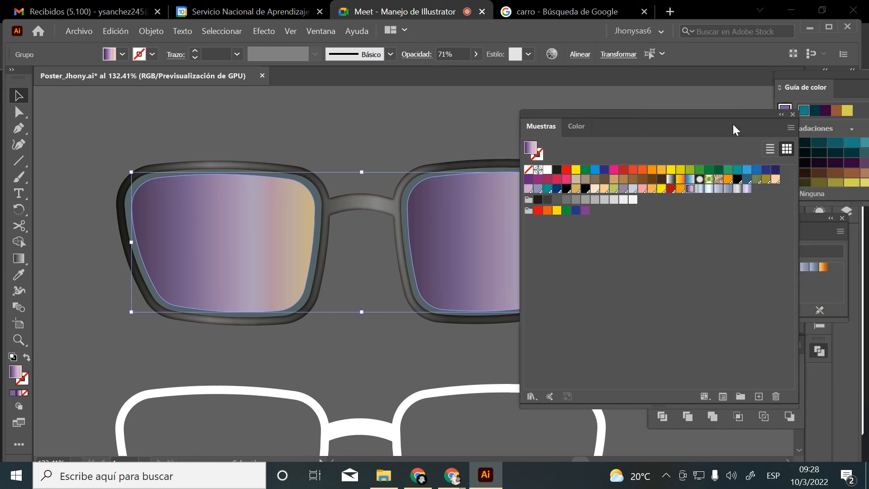
left_click(781, 114)
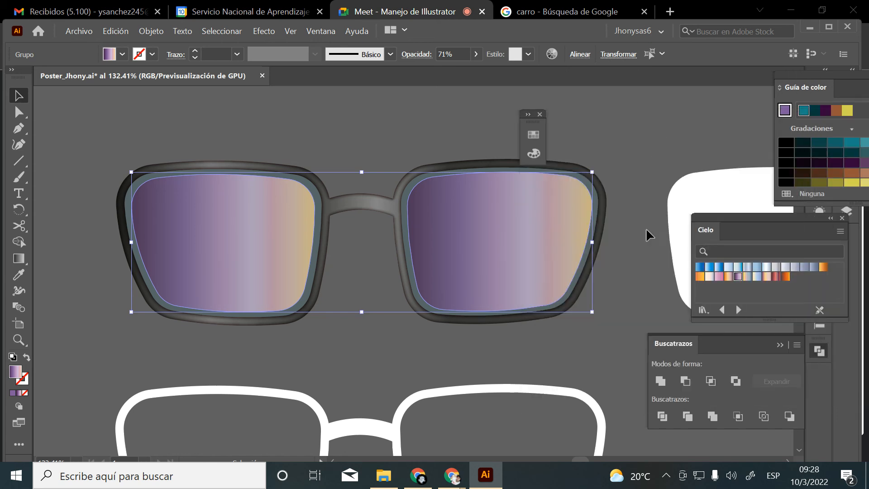
left_click(831, 218)
Compare the Oscurecer, Multiplicar and Aclarar blending modes on both lens copies, and set the mode to Superponer
left_click(819, 268)
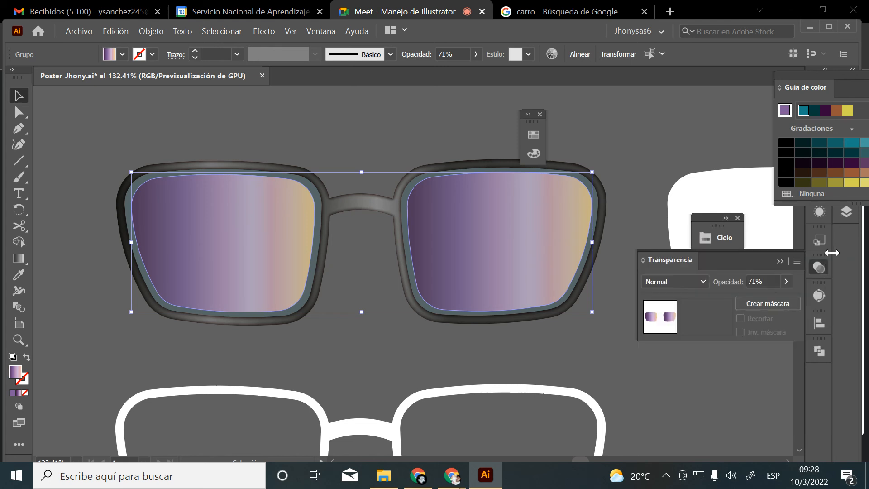
left_click(664, 282)
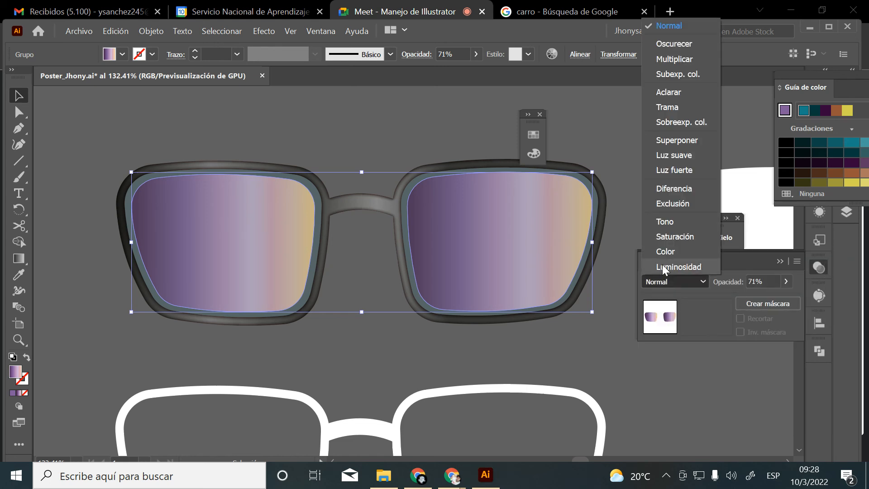
left_click(668, 43)
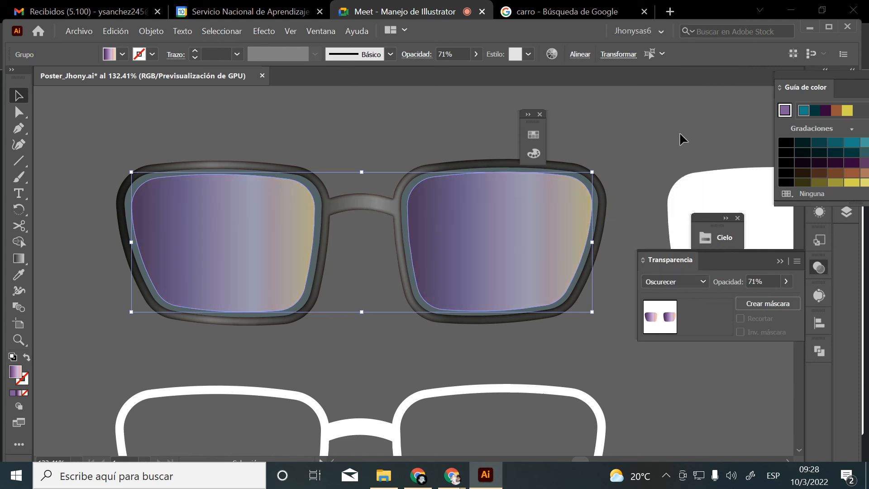
left_click(689, 280)
left_click(680, 60)
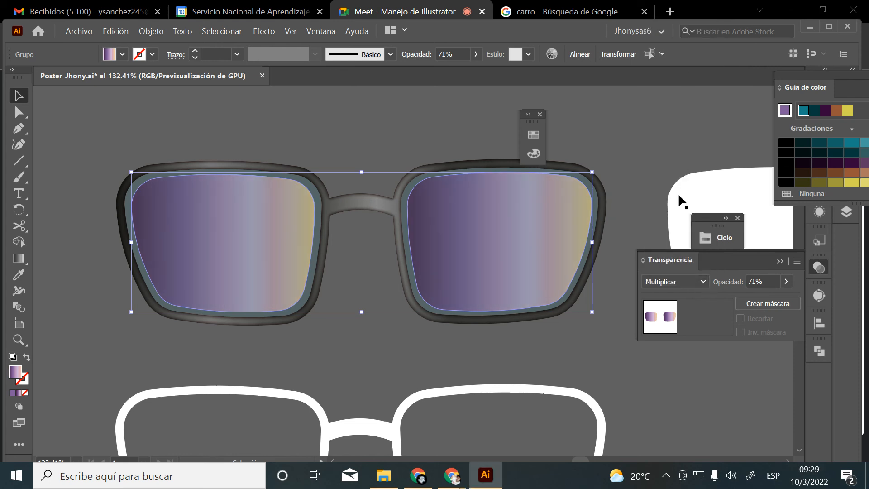
left_click(673, 280)
left_click(673, 93)
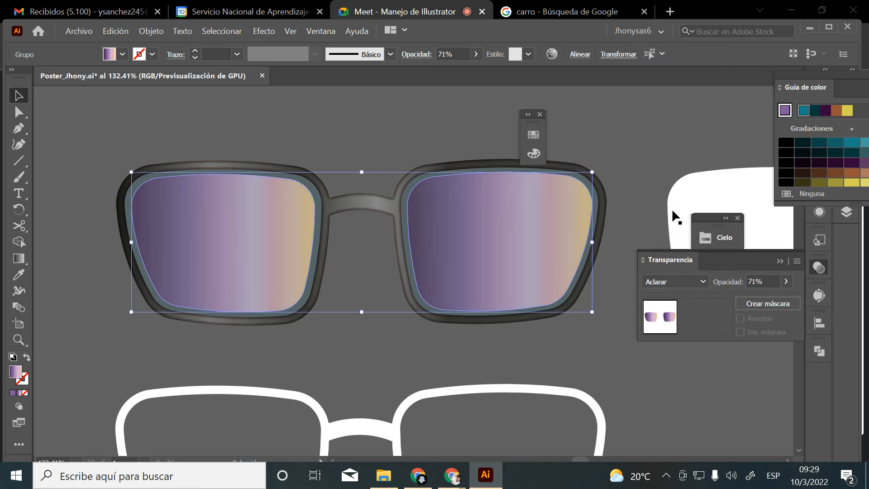
left_click(673, 282)
left_click(674, 138)
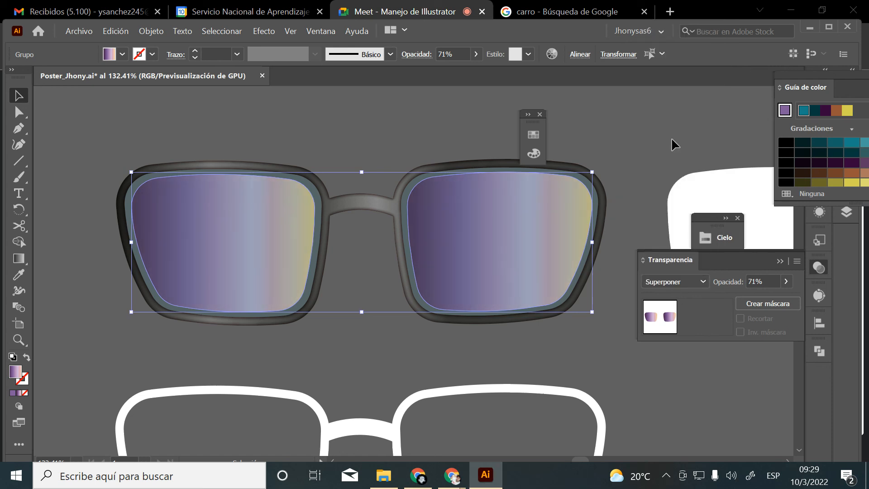
left_click(606, 149)
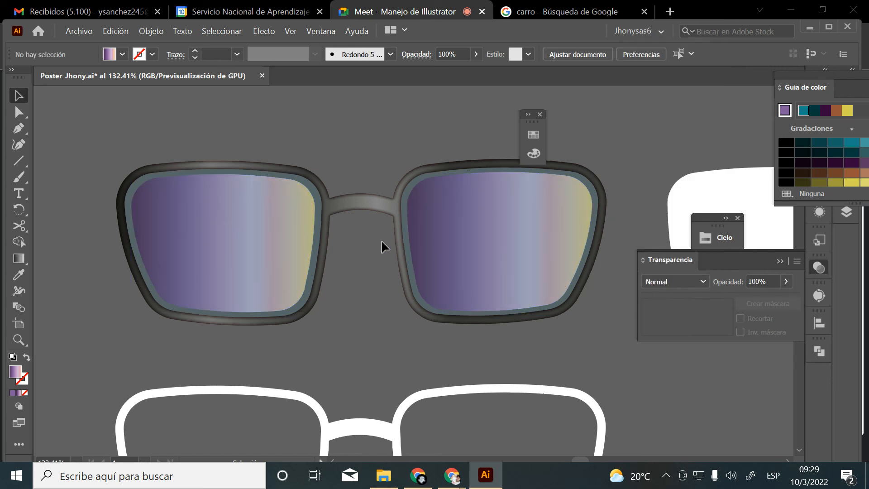
Bring the finished glasses onto the portrait's face and scale them down to roughly the width of the face
left_click(514, 309)
left_click_drag(526, 287, 408, 294)
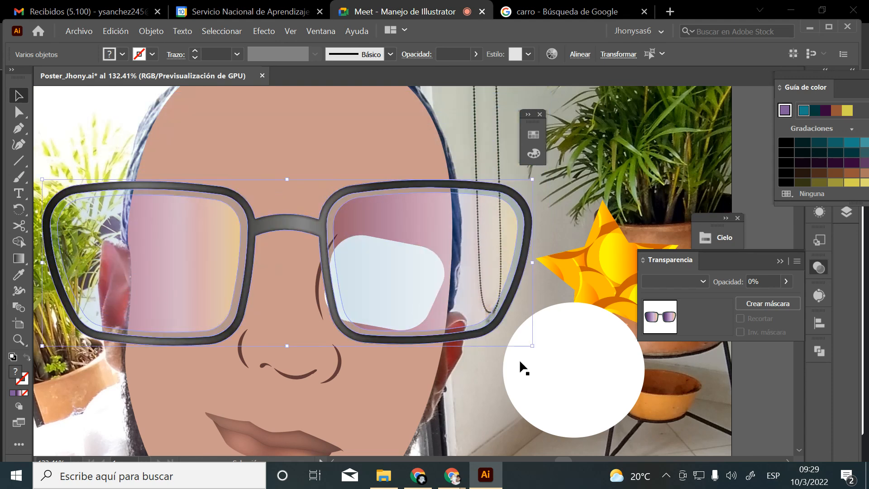
left_click_drag(532, 346, 346, 283)
left_click_drag(299, 234, 360, 204)
Delete the pale rounded shape covering the eye
left_click(379, 293)
key("Delete")
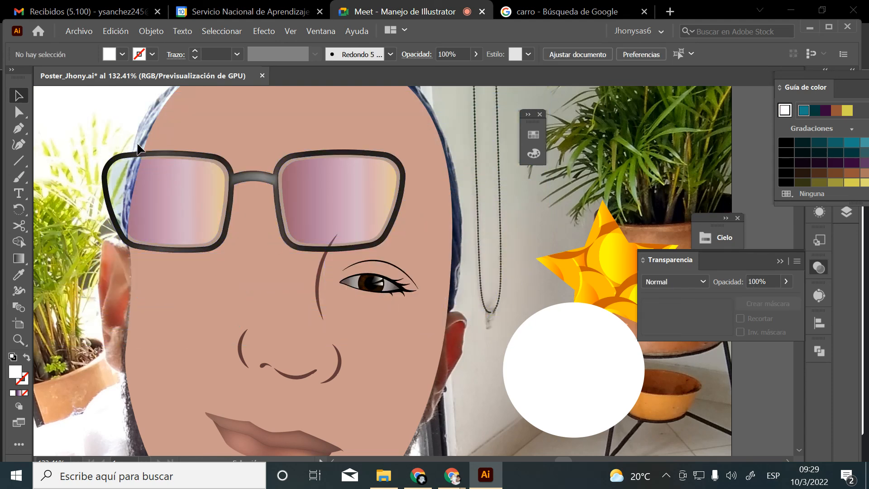
Try to move the glasses down over the eye, and undo the move
left_click_drag(368, 267, 372, 268)
left_click_drag(344, 181, 390, 293)
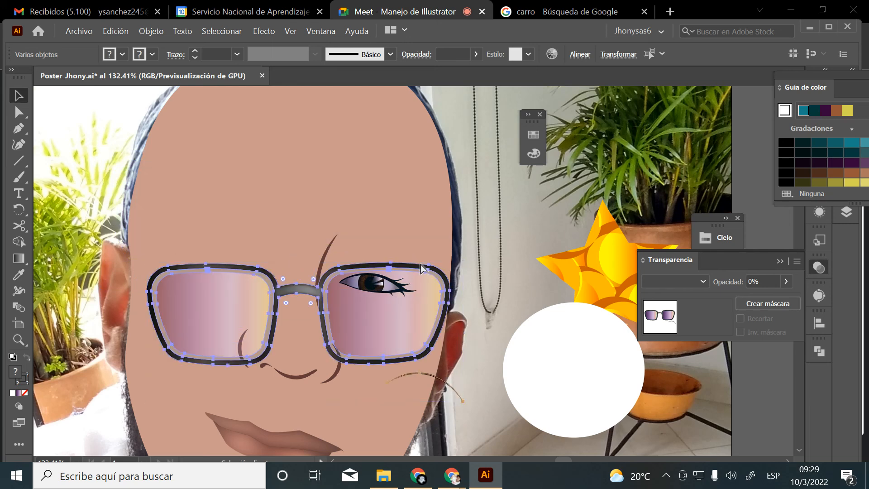
key("ctrl+z")
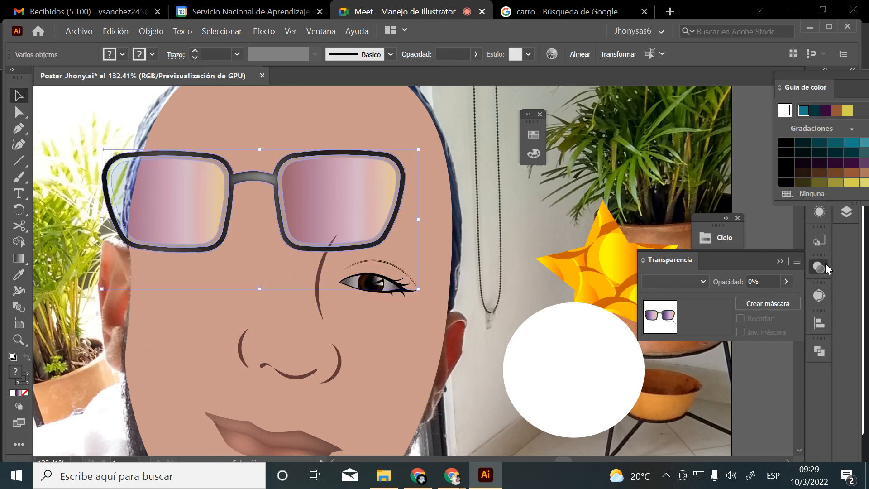
Collapse the colour guide and display the list of layers
left_click_drag(826, 78, 629, 94)
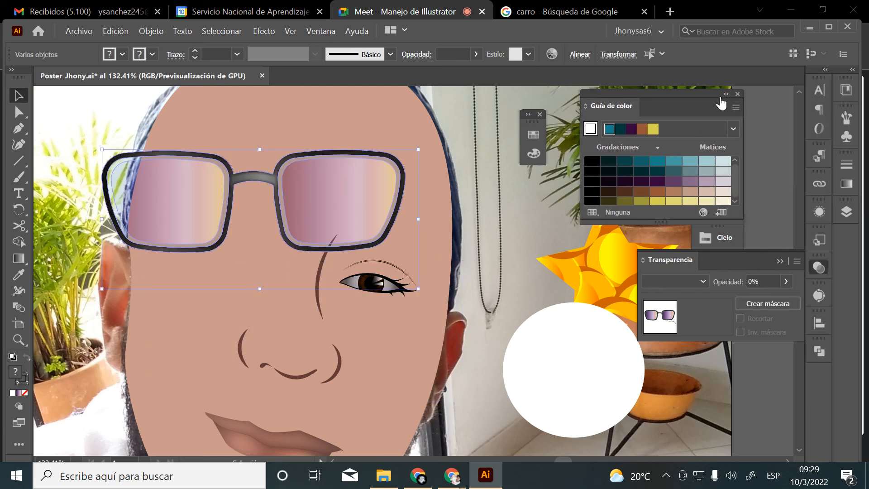
left_click(725, 93)
left_click(844, 216)
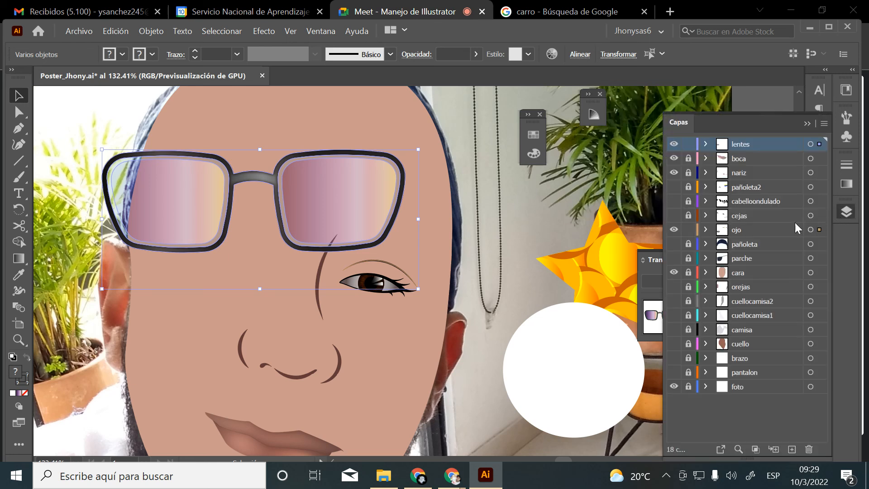
left_click(688, 187)
Select only the glasses and try moving them down across the cheek, and undo the move
left_click(316, 297)
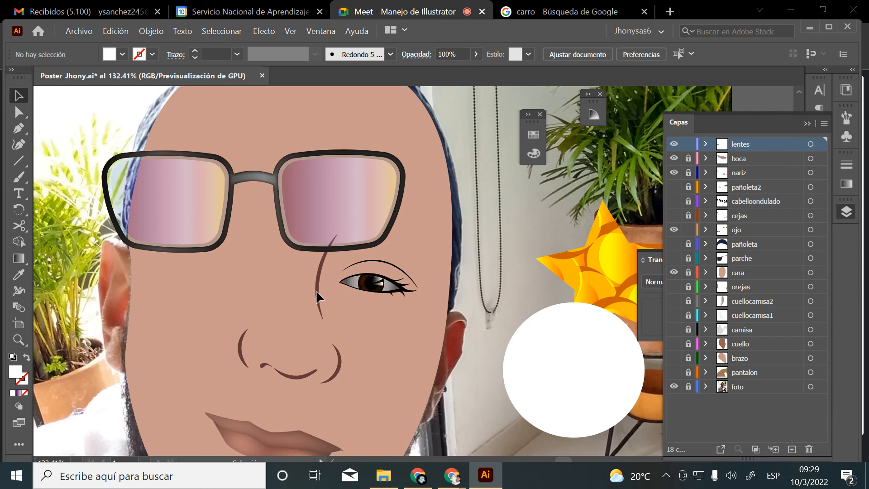
left_click(332, 230)
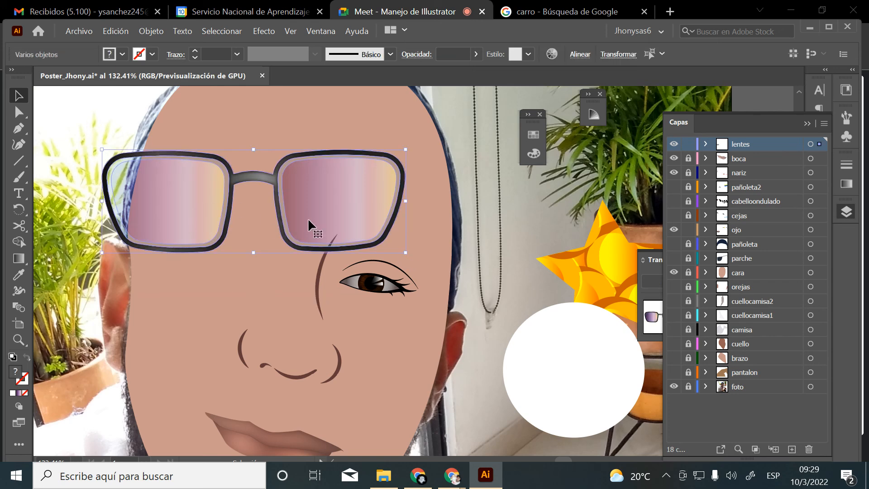
left_click_drag(188, 186, 419, 390)
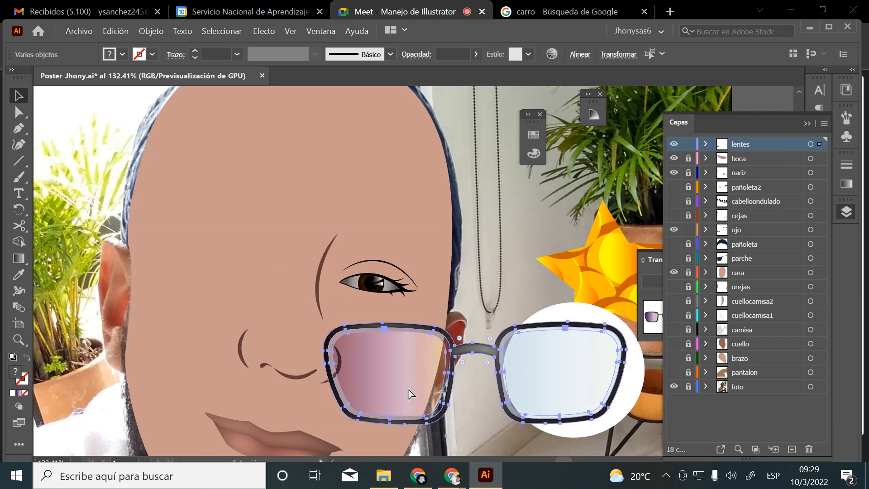
key("ctrl+z")
Select only the glasses, move them down so one lens covers the eye, and rotate them slightly clockwise
left_click(187, 107)
key("ctrl+a")
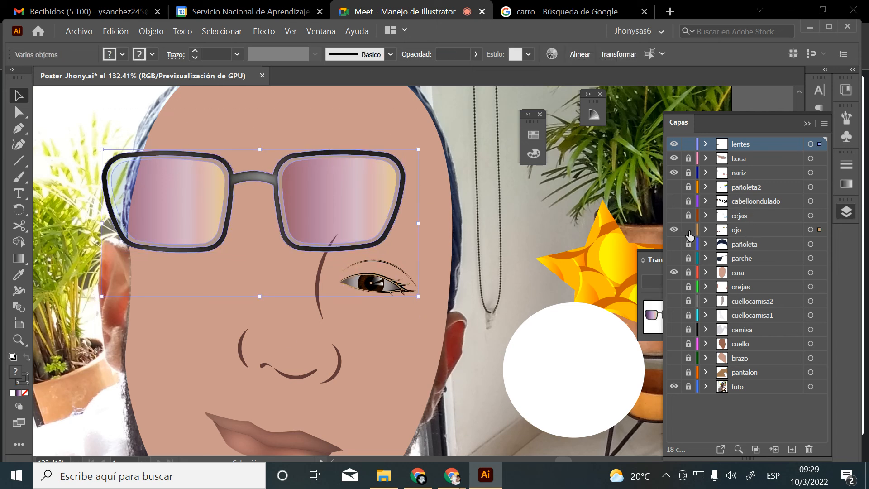
left_click(688, 229)
left_click(87, 122)
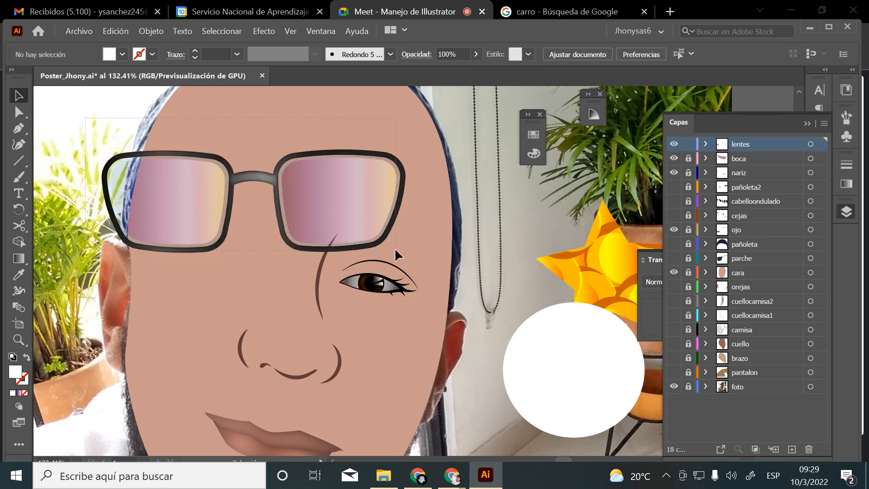
left_click_drag(356, 190, 410, 274)
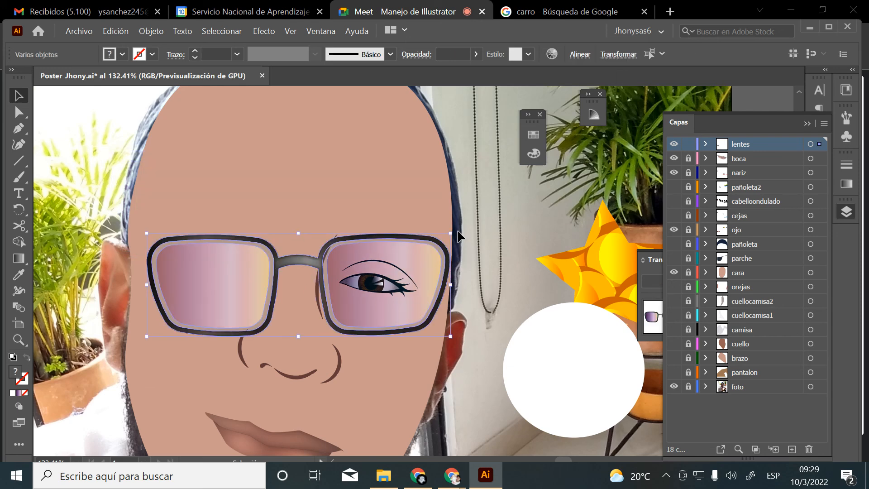
left_click_drag(457, 231, 404, 297)
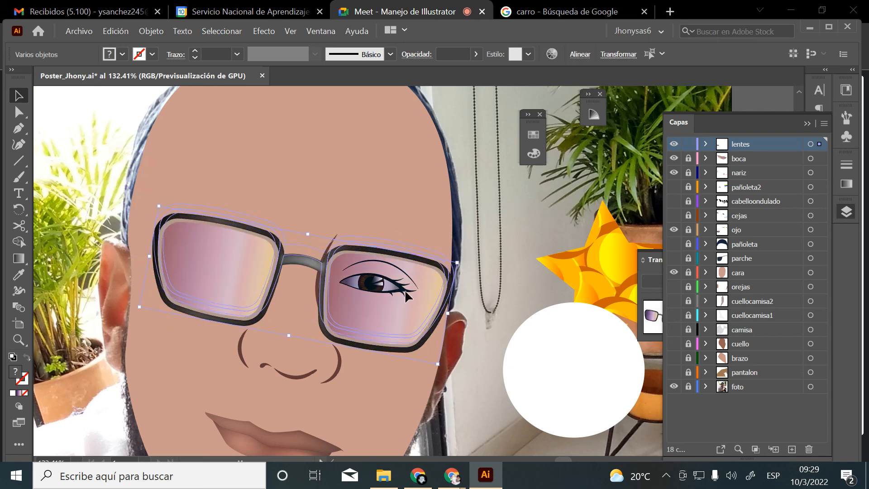
left_click(529, 265)
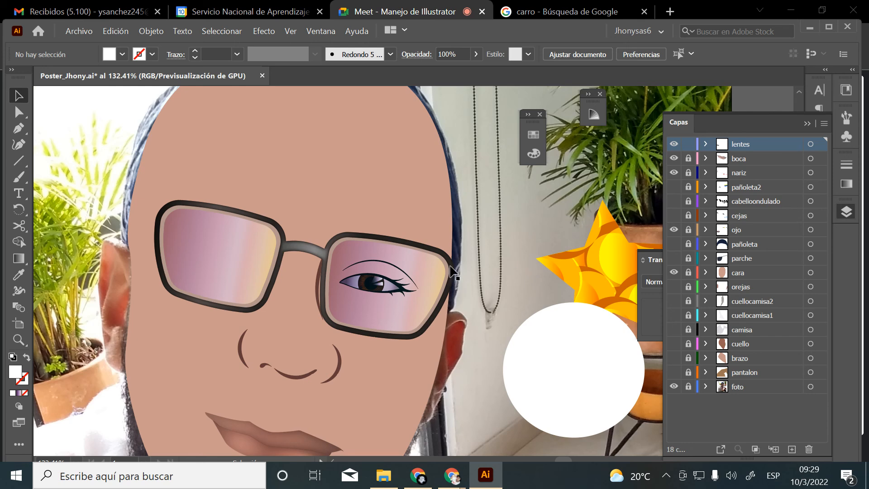
Select the gradient lens in front of the eye and collapse the list of layers
key("z")
left_click(413, 281)
left_click(398, 288)
left_click(291, 326)
key("v")
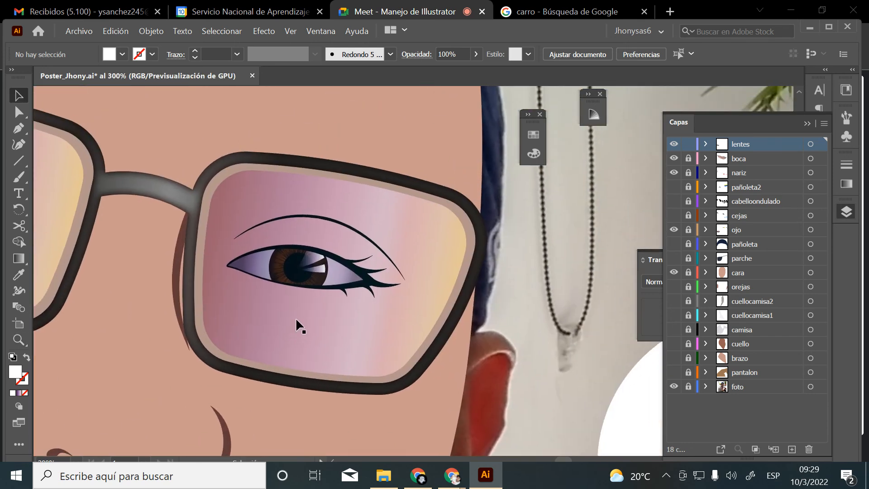
left_click(301, 318)
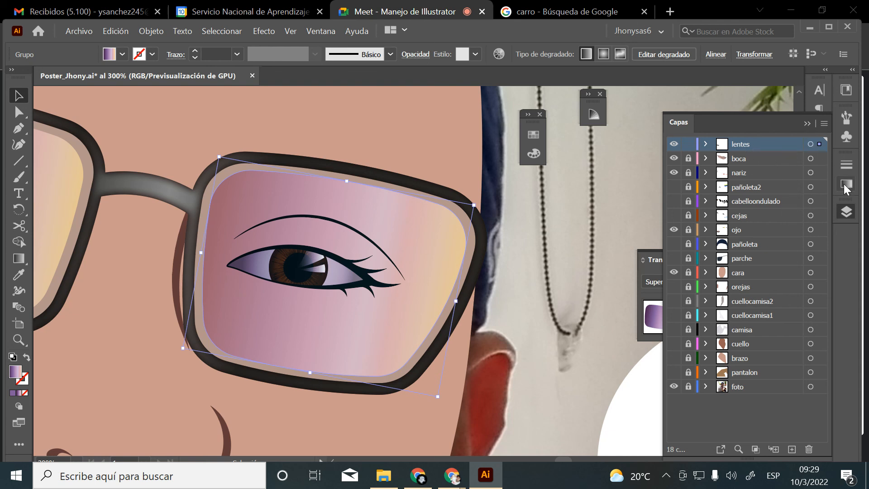
left_click(807, 123)
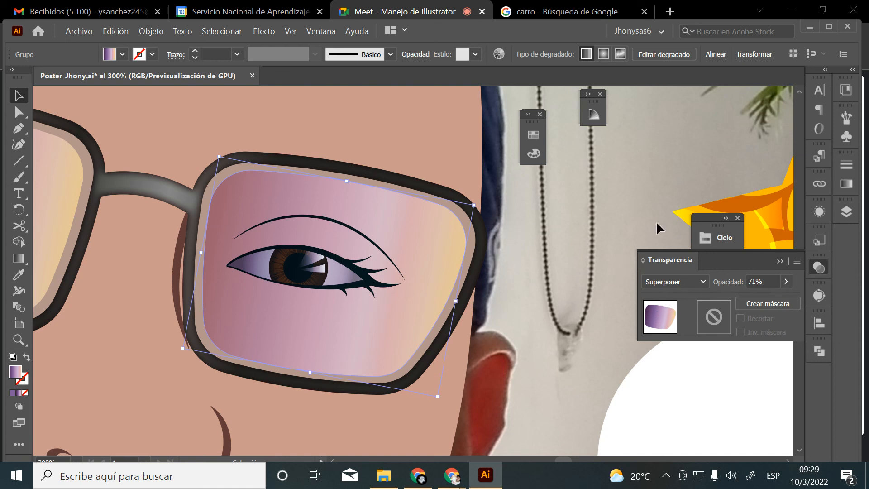
Load the Agua gradient swatch library
left_click(534, 153)
left_click(534, 150)
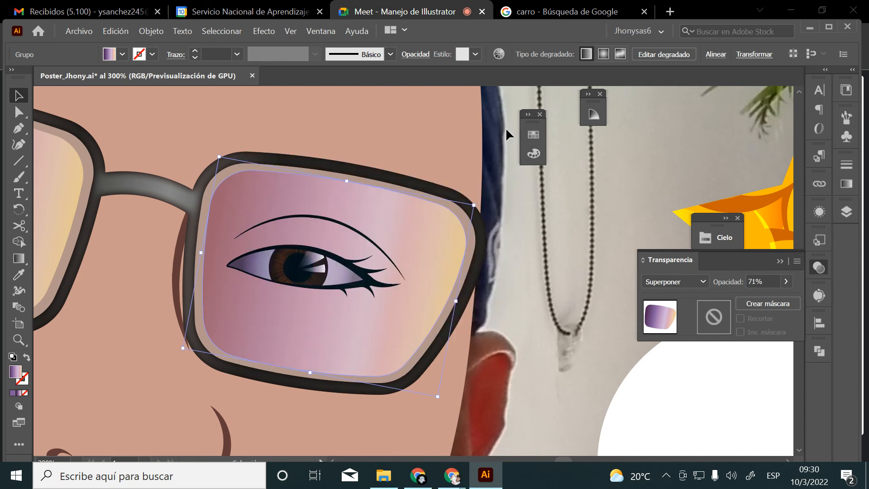
left_click(531, 136)
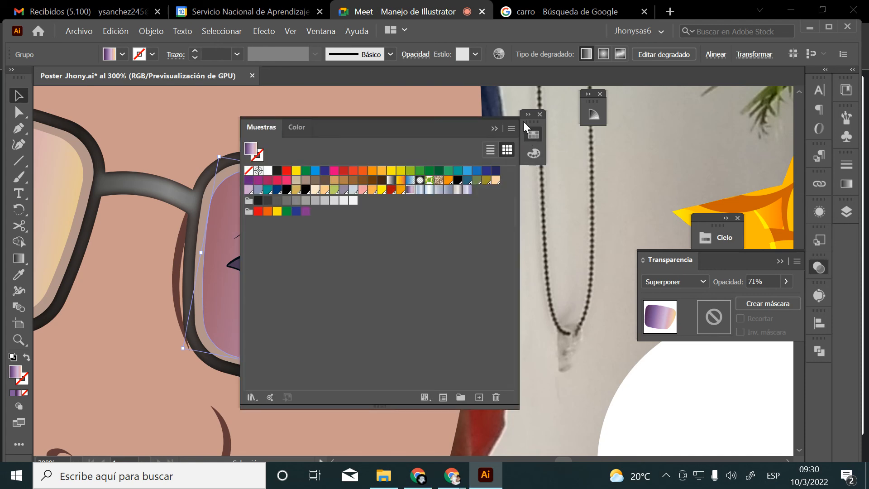
left_click(498, 128)
left_click(529, 134)
left_click(252, 397)
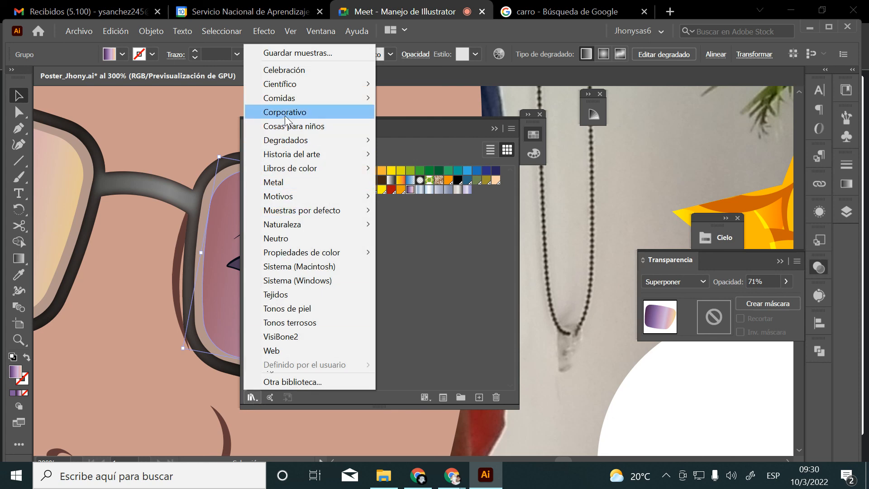
mouse_move(296, 141)
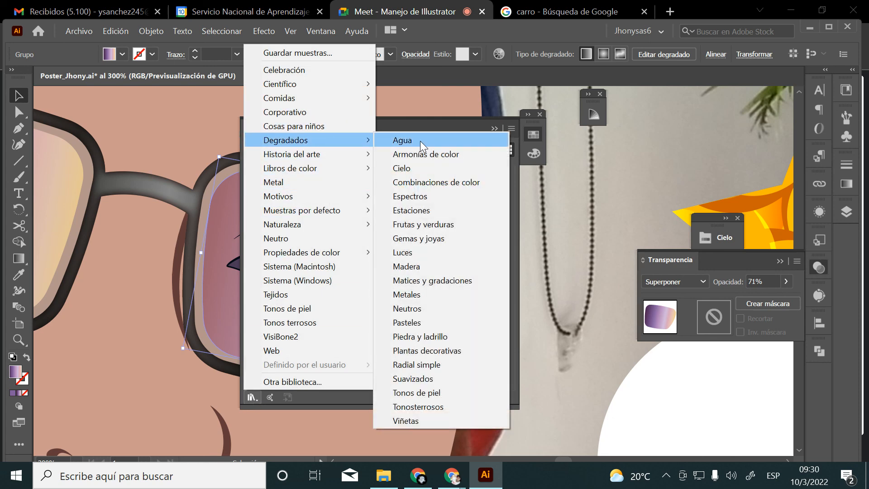
left_click(421, 141)
Dock the floating swatches, colour and colour guide panels, collapse the transparency settings, and place the gradient library beside the face
left_click(533, 134)
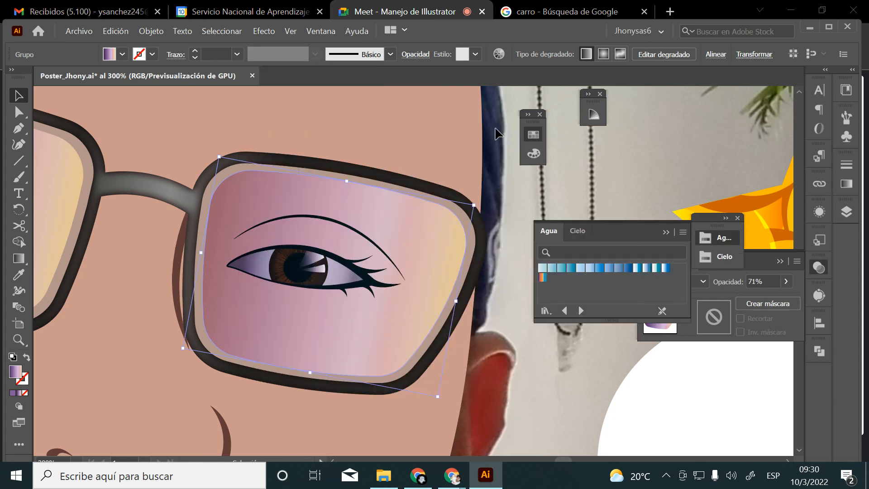
left_click_drag(534, 122, 818, 367)
left_click_drag(612, 234, 421, 141)
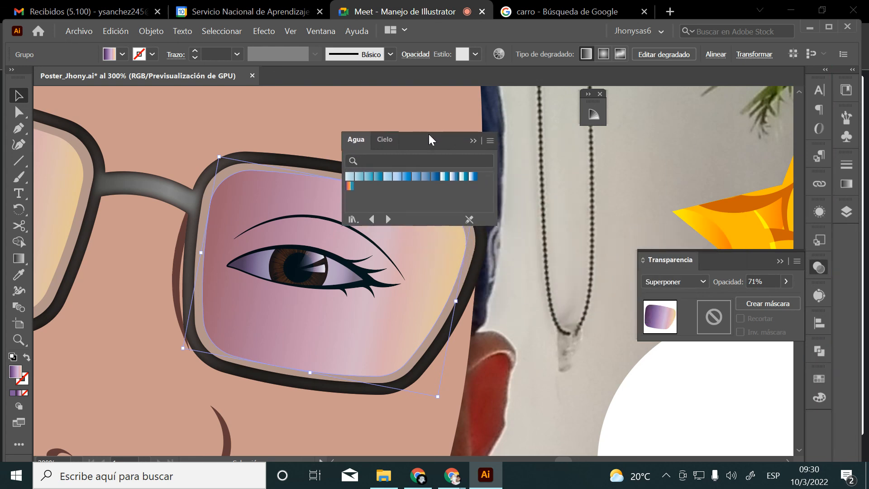
left_click_drag(591, 103, 822, 425)
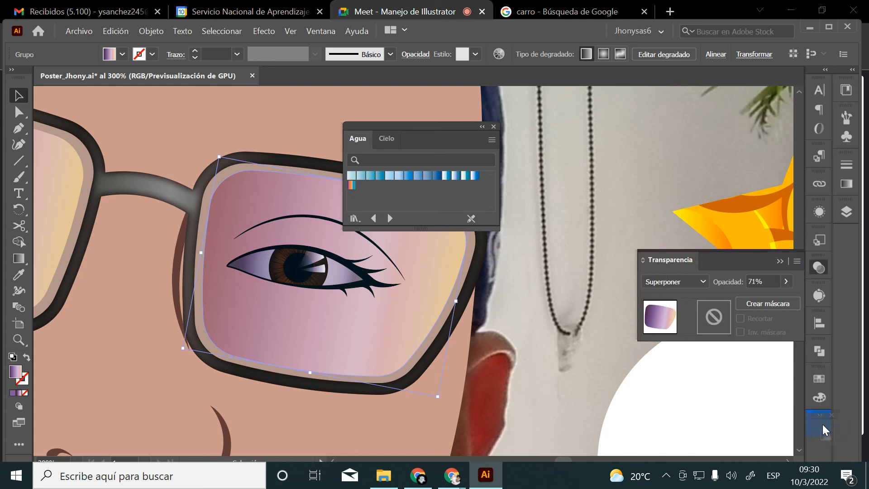
left_click(780, 262)
left_click_drag(385, 132, 592, 130)
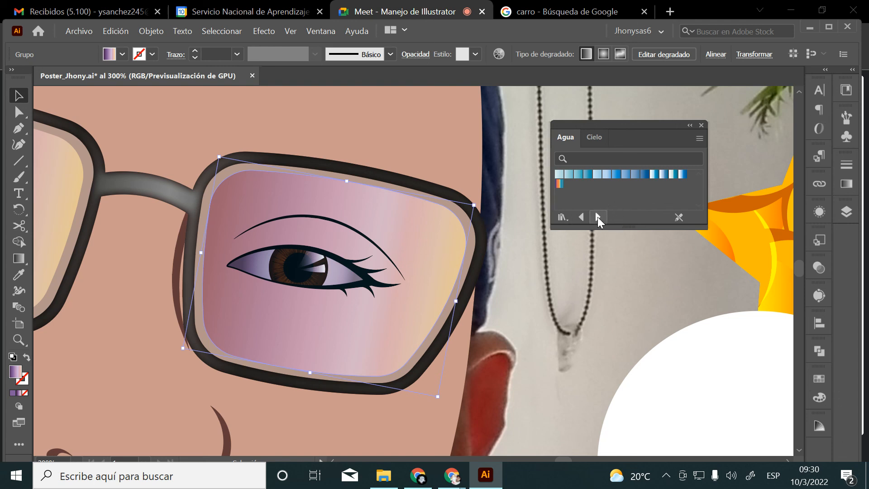
Try a dark blue gradient and two white-to-blue horizon gradients from the Agua library on the lens
left_click(645, 176)
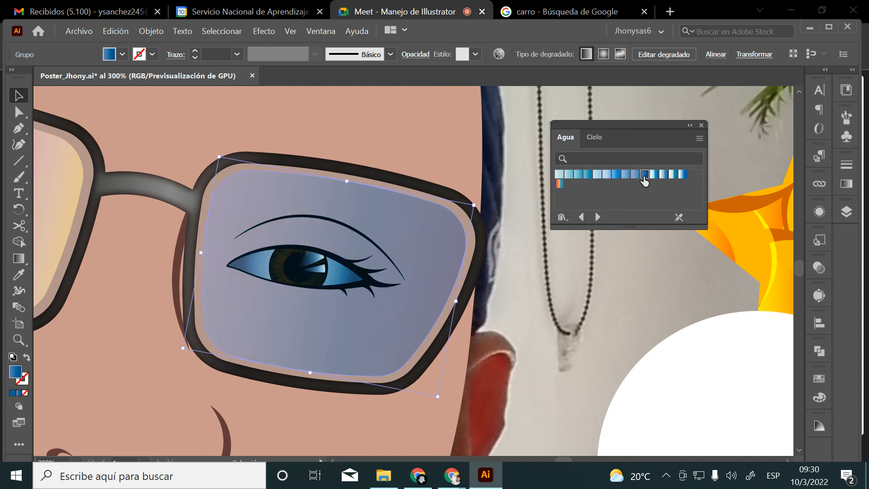
left_click(659, 175)
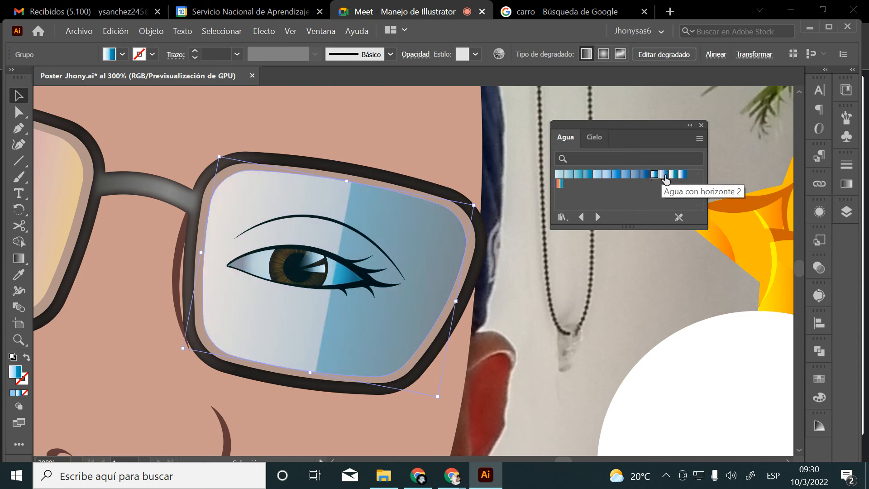
left_click(677, 177)
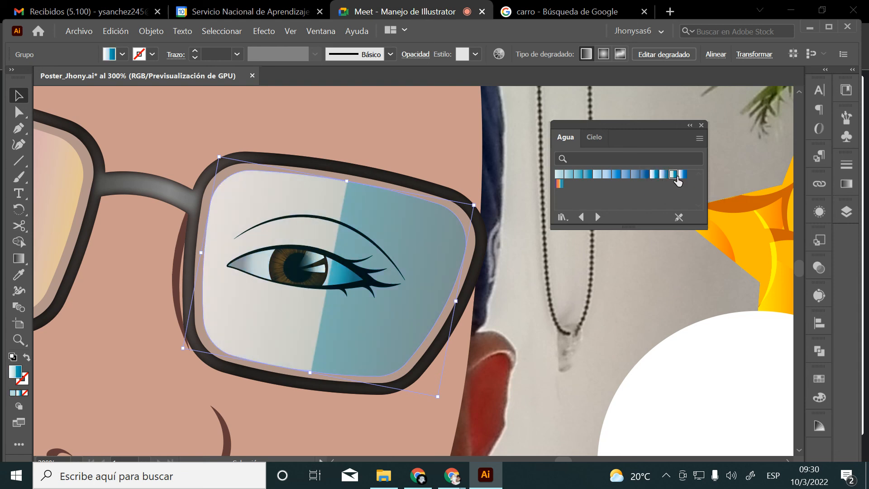
Try the Luz suave and Sobreexp. col. blending modes on the lens
left_click(819, 268)
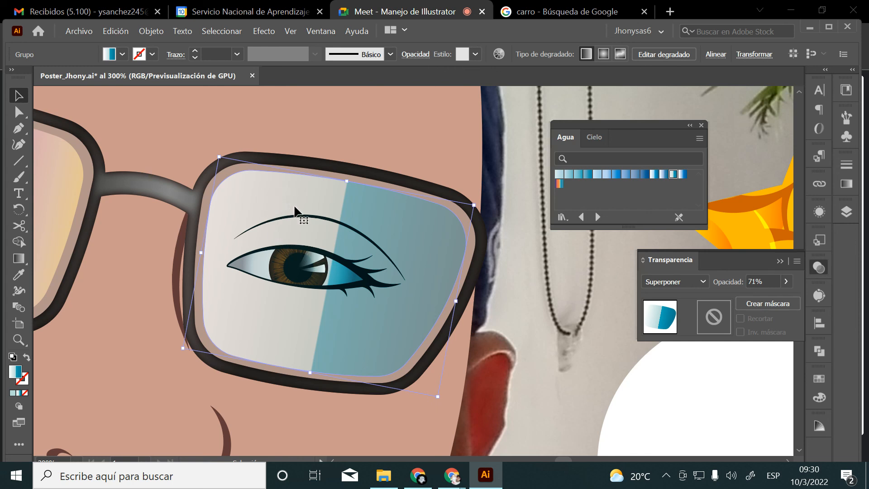
left_click(668, 281)
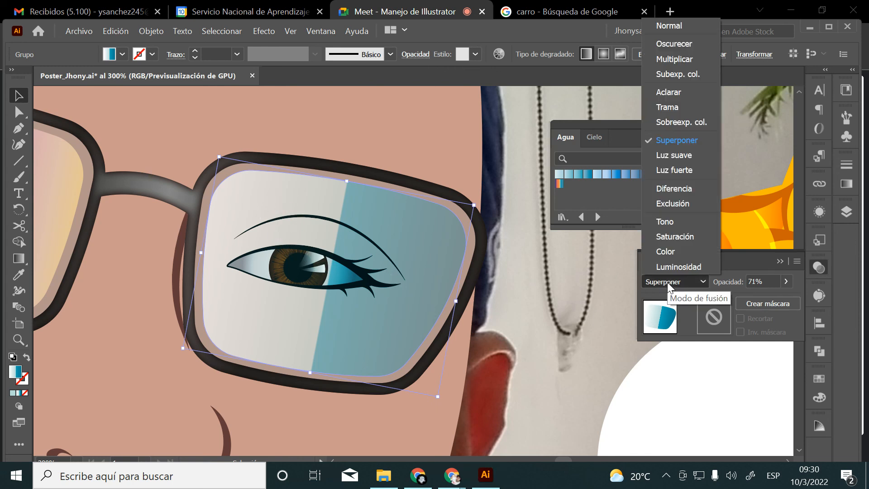
left_click(673, 158)
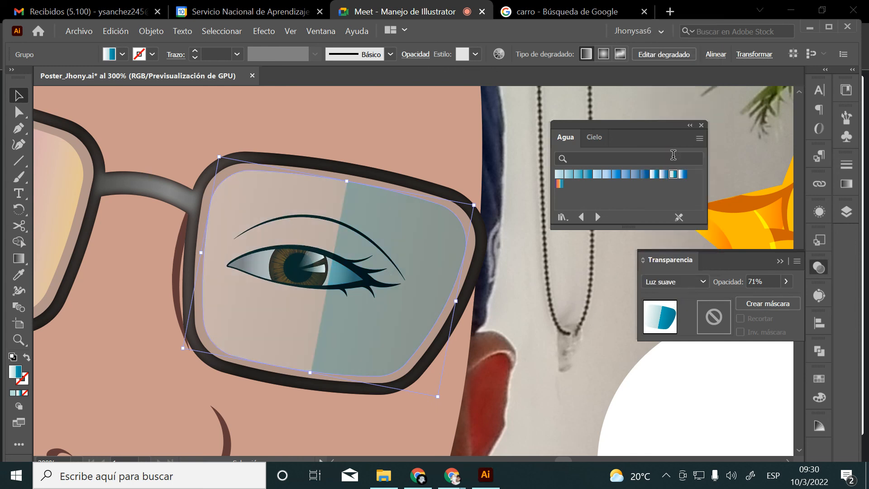
left_click(686, 281)
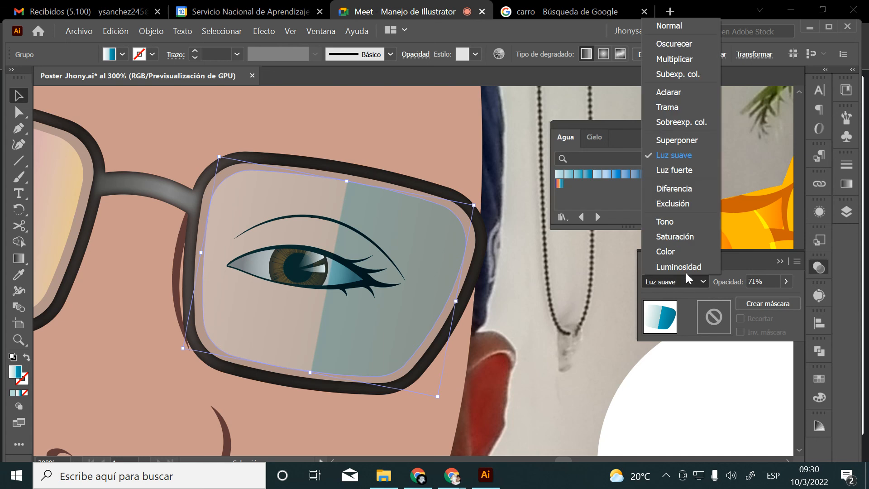
left_click(680, 122)
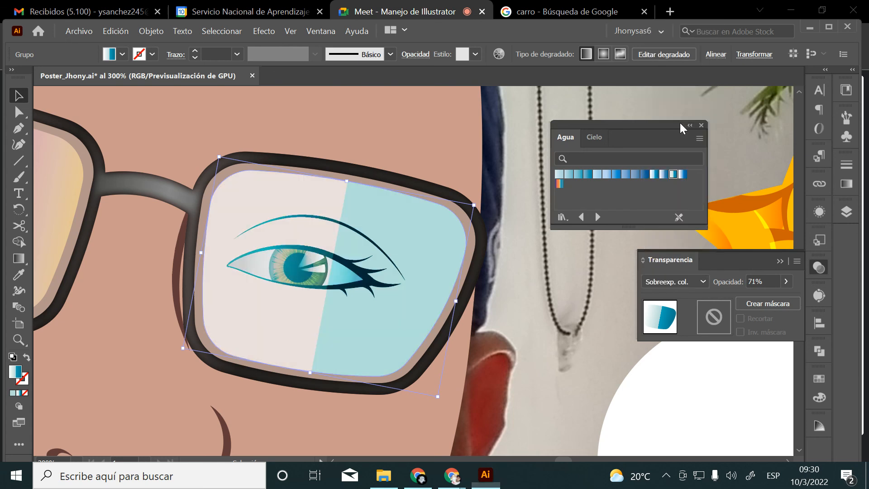
Try further Agua gradients on the lens and set its blending mode to Superponer
left_click(616, 173)
left_click(635, 174)
left_click(655, 174)
left_click(663, 174)
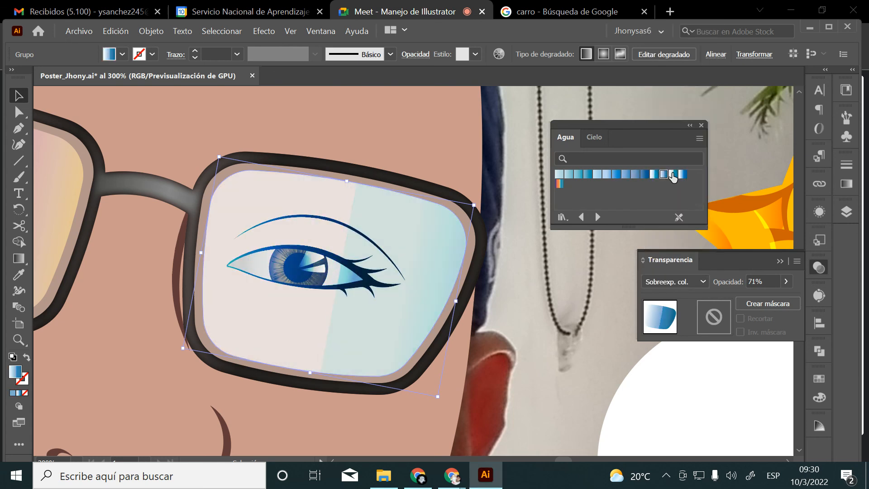
left_click(682, 174)
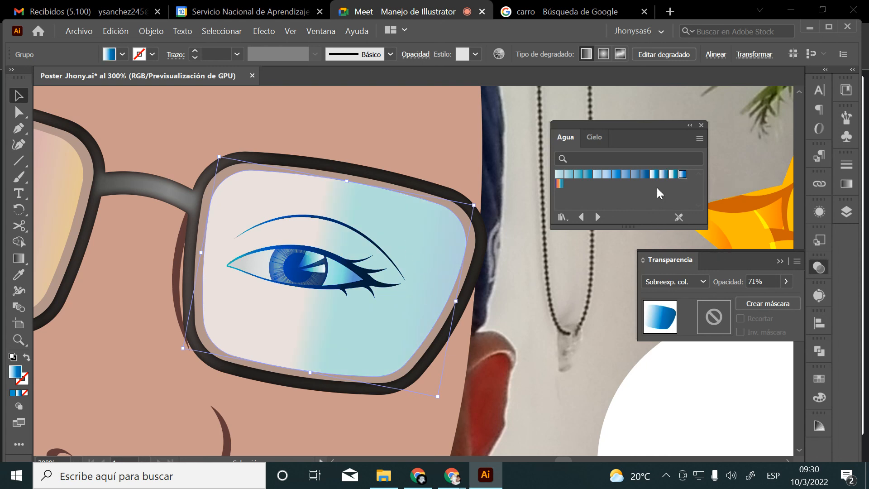
left_click(678, 283)
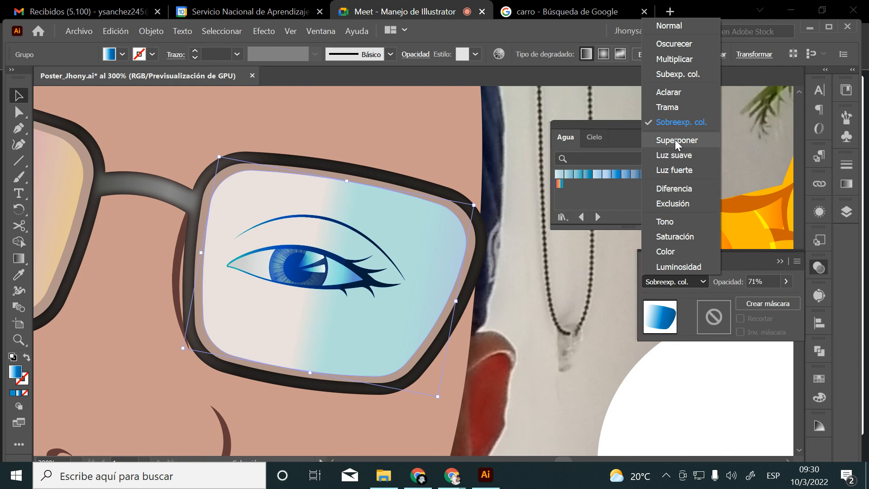
left_click(676, 141)
Try pale blue, deep blue, grey and orange gradients from the Cielo library on the lens
left_click(599, 218)
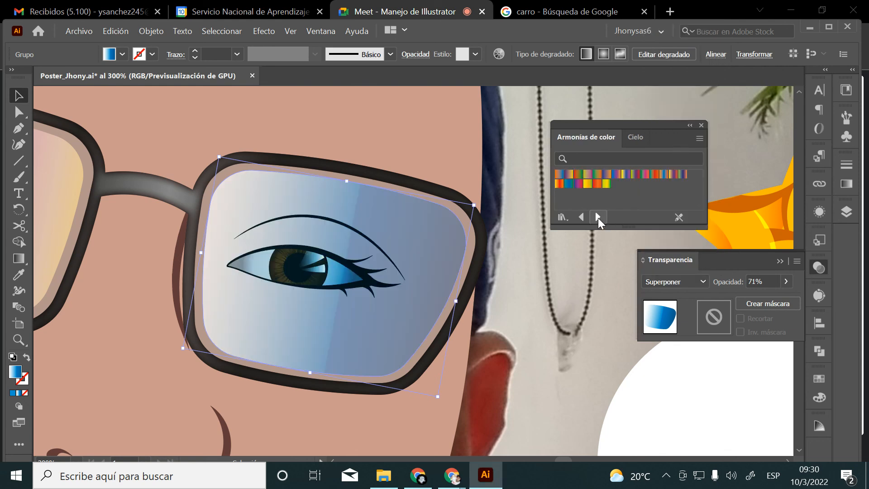
left_click(599, 219)
left_click(587, 175)
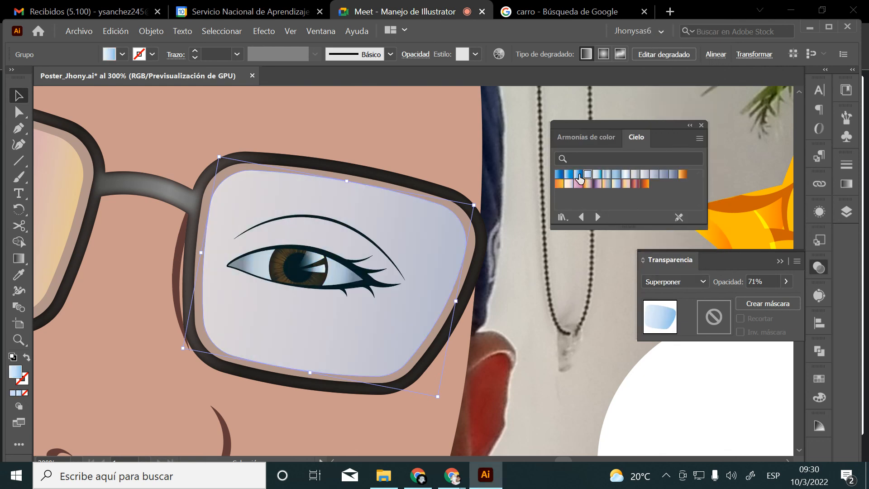
left_click(578, 175)
left_click(560, 177)
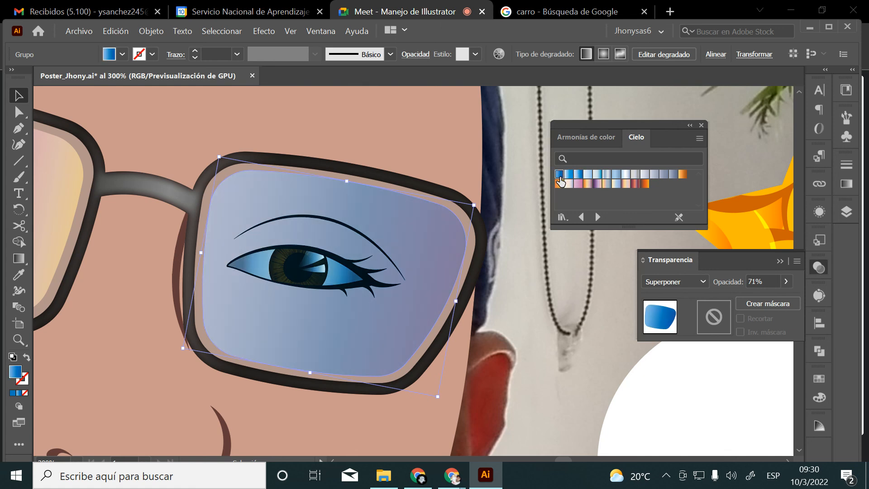
left_click(635, 176)
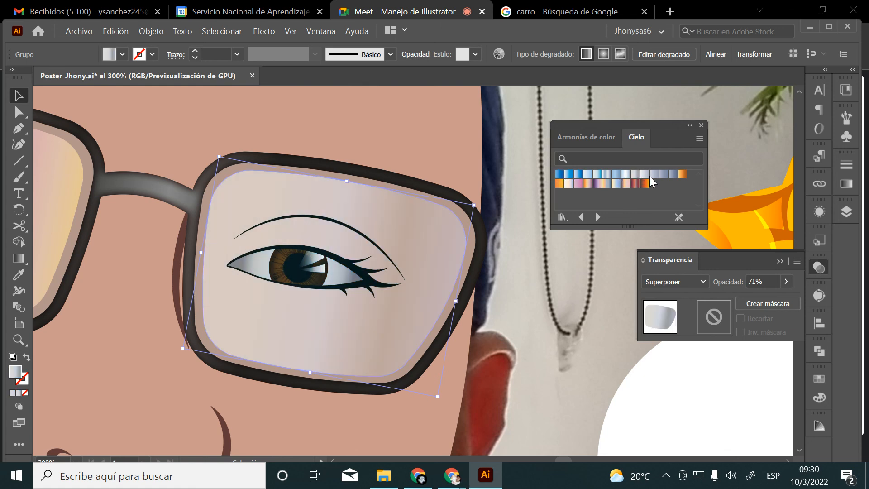
left_click(663, 175)
left_click(683, 174)
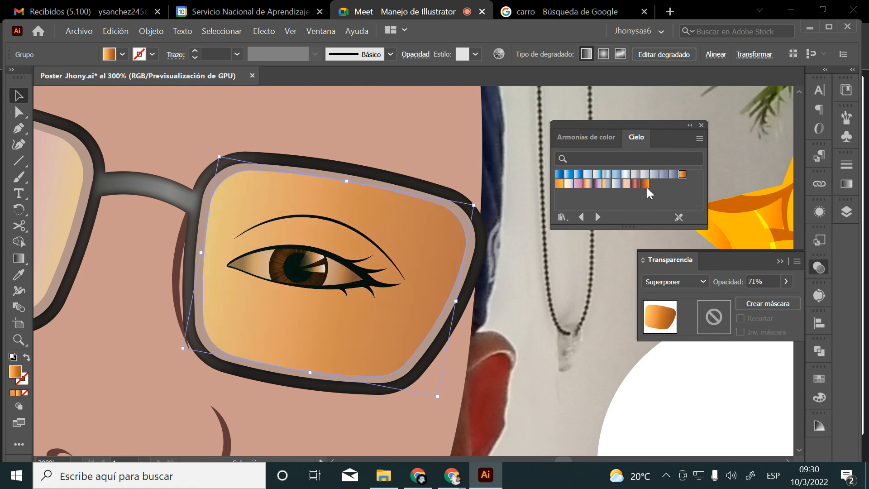
Apply the purple-to-peach Cielo gradient to the lens and bring up the Estaciones gradient library
left_click(598, 217)
left_click(581, 217)
left_click(598, 184)
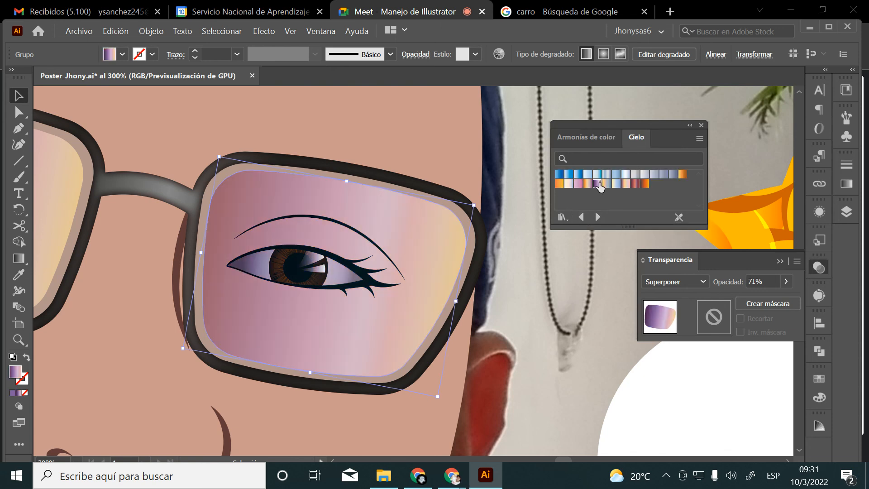
left_click(598, 217)
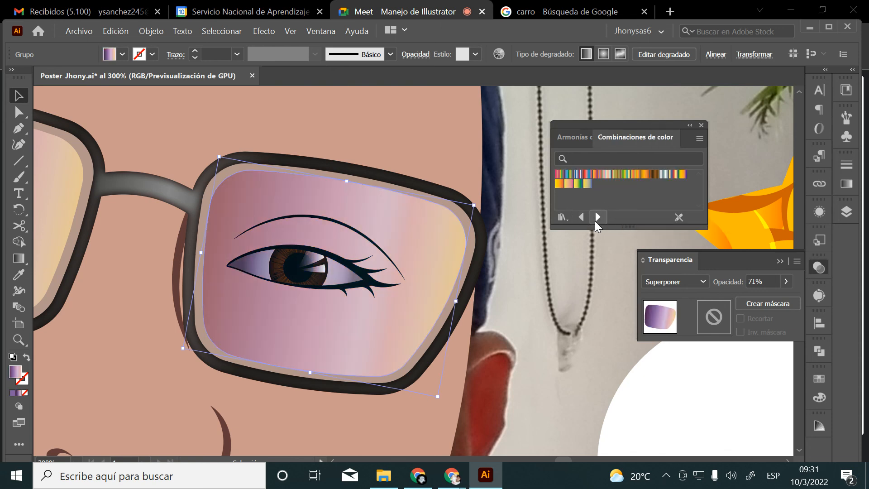
left_click(598, 217)
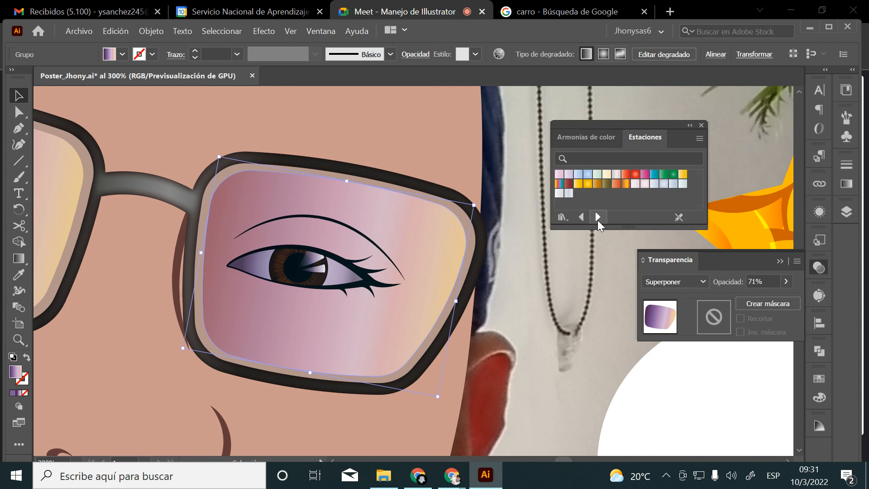
Try the pearl-grey and turquoise gradients from the Gemas y joyas library on the lens
left_click(598, 218)
left_click(599, 218)
left_click(599, 218)
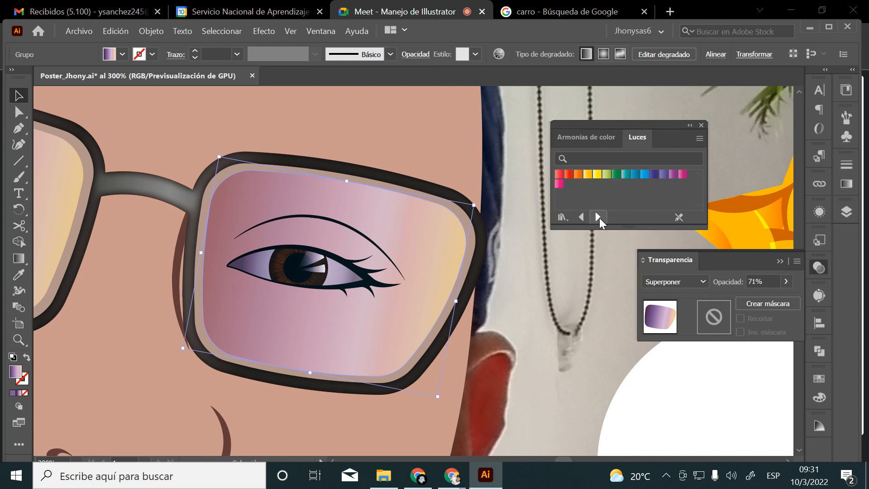
left_click(583, 218)
left_click(597, 184)
left_click(587, 183)
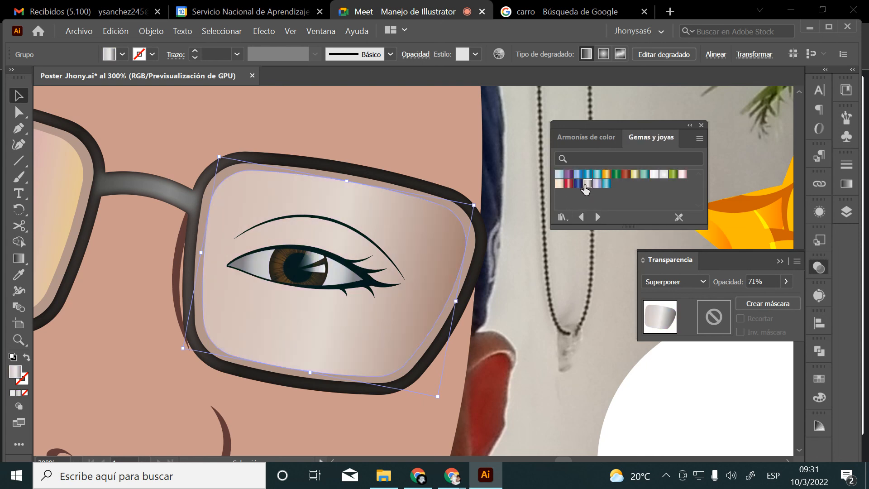
left_click(606, 184)
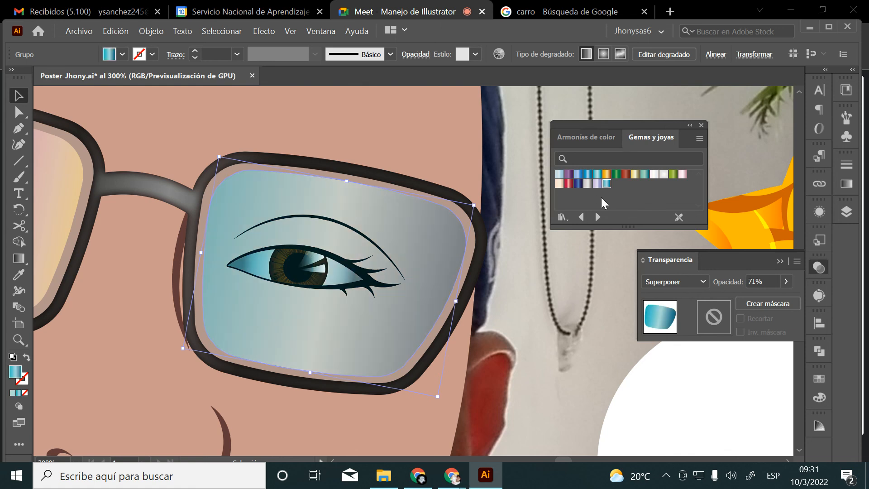
Apply a silver gradient from the Metales library to the lens and redirect it diagonally from the upper-left to the lower-right corner
left_click(599, 217)
left_click(599, 217)
left_click(598, 217)
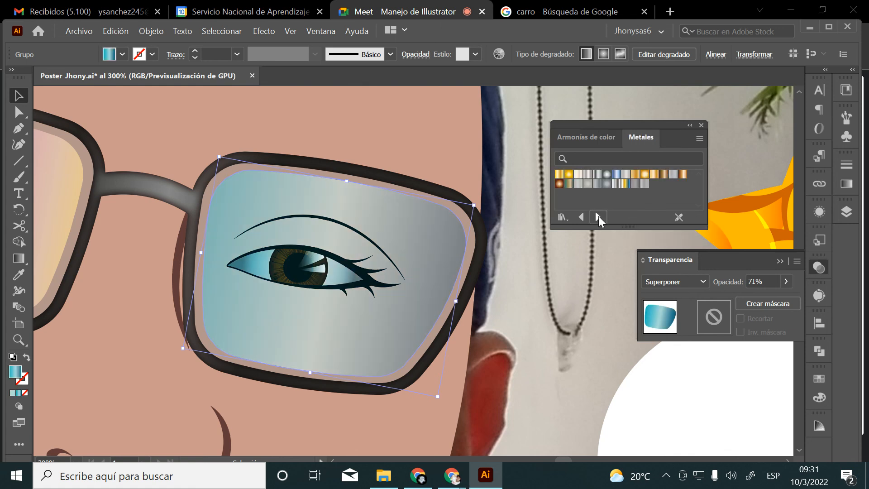
left_click(588, 175)
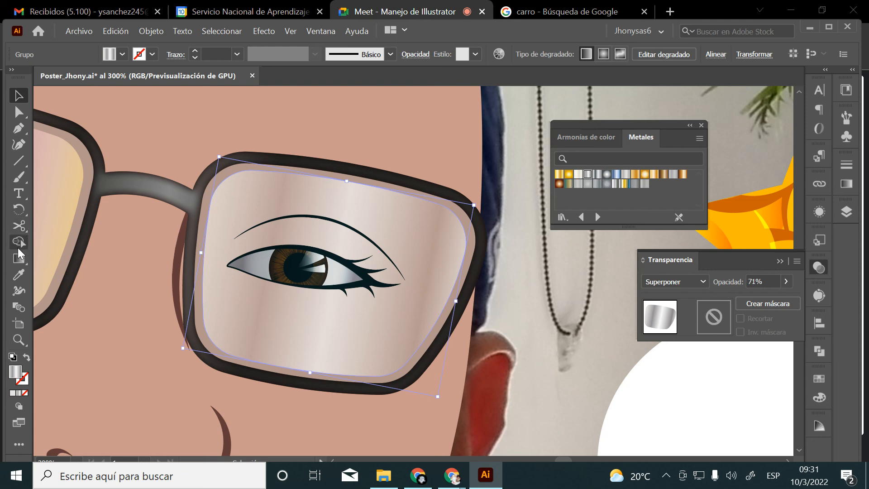
left_click(19, 258)
mouse_move(205, 174)
left_mouse_down()
mouse_move(340, 349)
mouse_move(394, 382)
mouse_move(415, 368)
left_mouse_up()
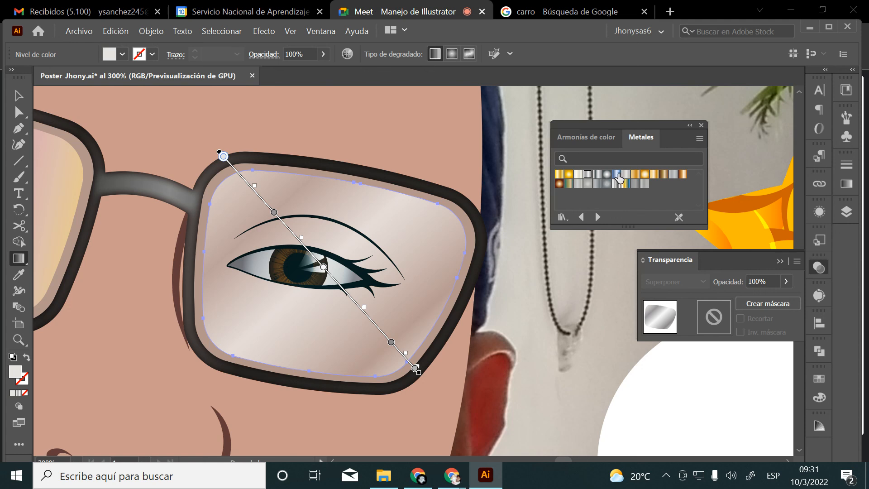
Fill the whole lens with the Acero azul gradient from the Metales library
left_click(617, 176)
left_click(18, 96)
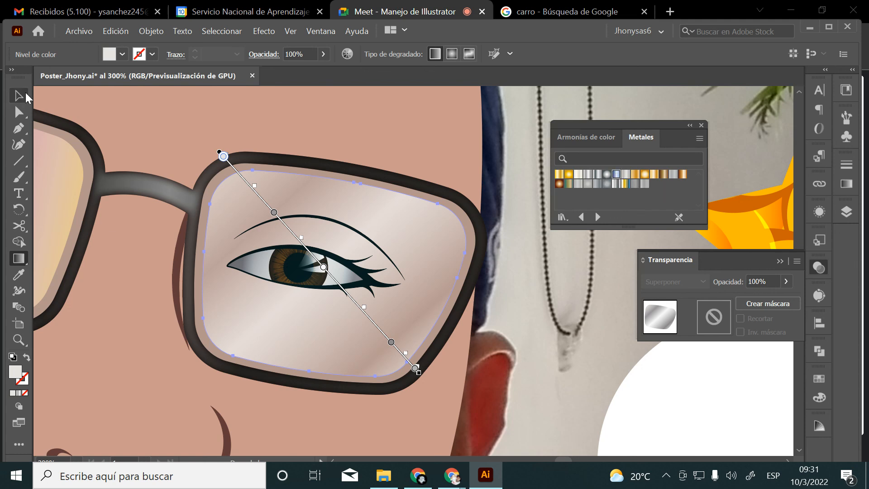
left_click(617, 179)
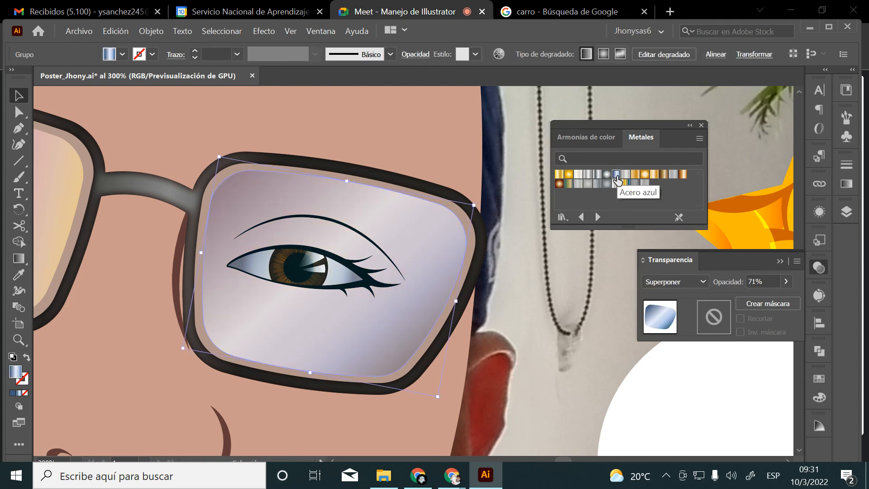
left_click(572, 278)
left_click(428, 267)
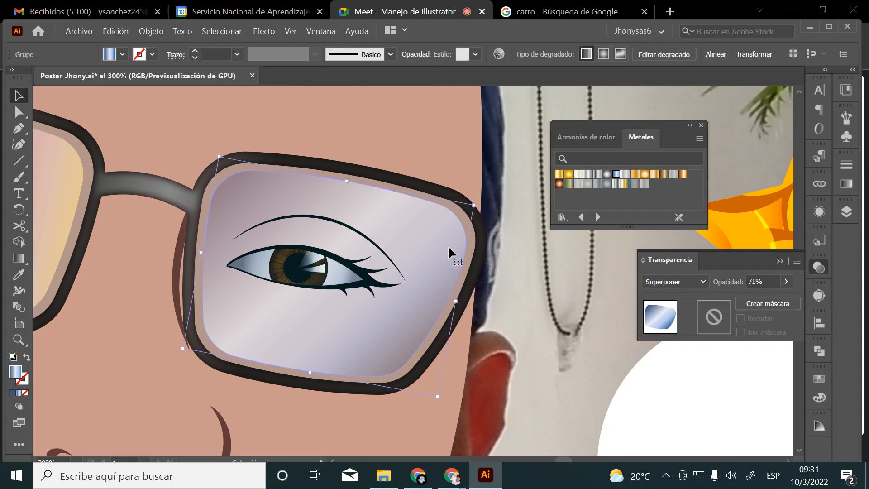
Set the opacity of the lens gradient's first stop to 0% and move its near-white middle stop to about 54.8%
left_click(782, 262)
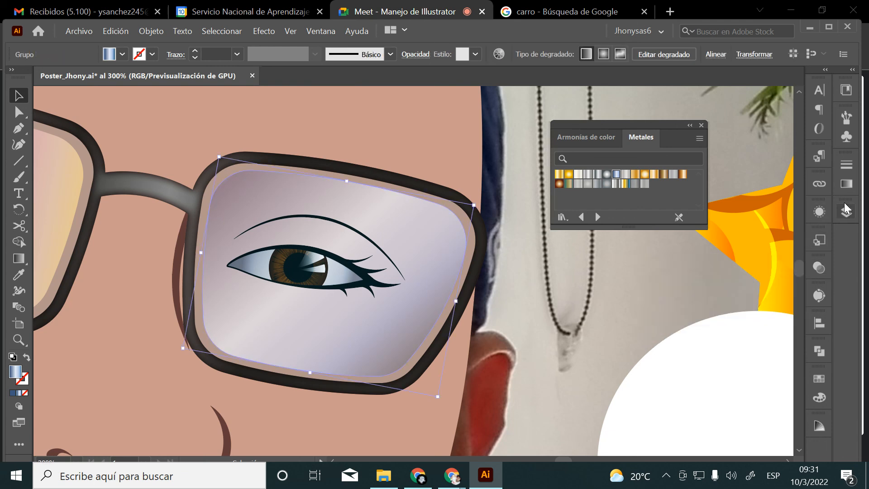
left_click(847, 186)
mouse_move(694, 286)
left_mouse_down()
mouse_move(709, 289)
mouse_move(686, 286)
mouse_move(656, 313)
mouse_move(702, 289)
mouse_move(695, 288)
left_mouse_up()
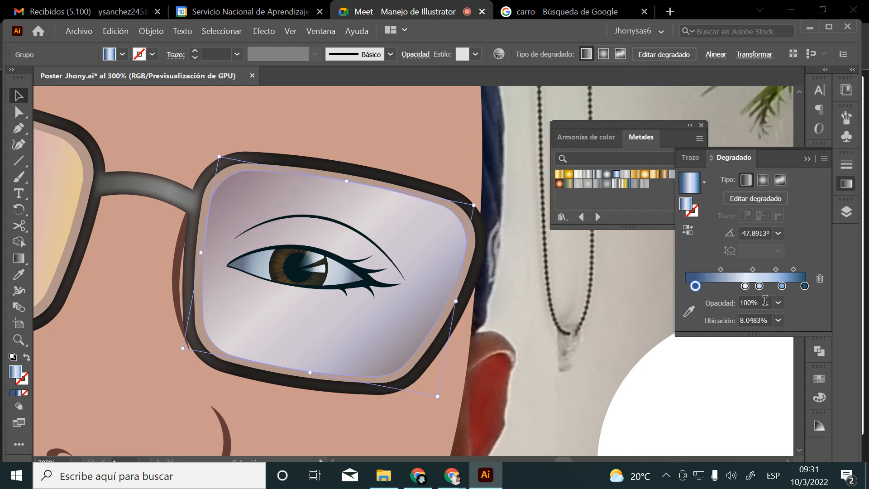
left_click(779, 303)
left_click(797, 140)
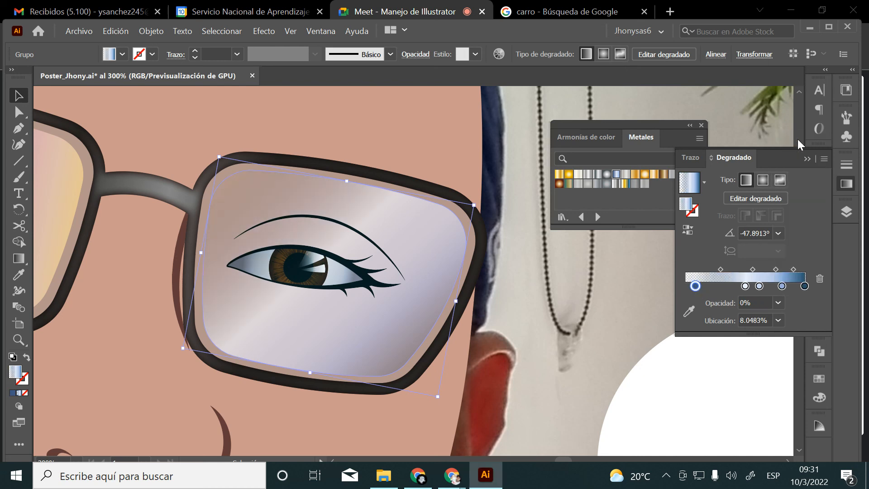
mouse_move(759, 286)
left_mouse_down()
mouse_move(767, 287)
mouse_move(751, 286)
left_mouse_up()
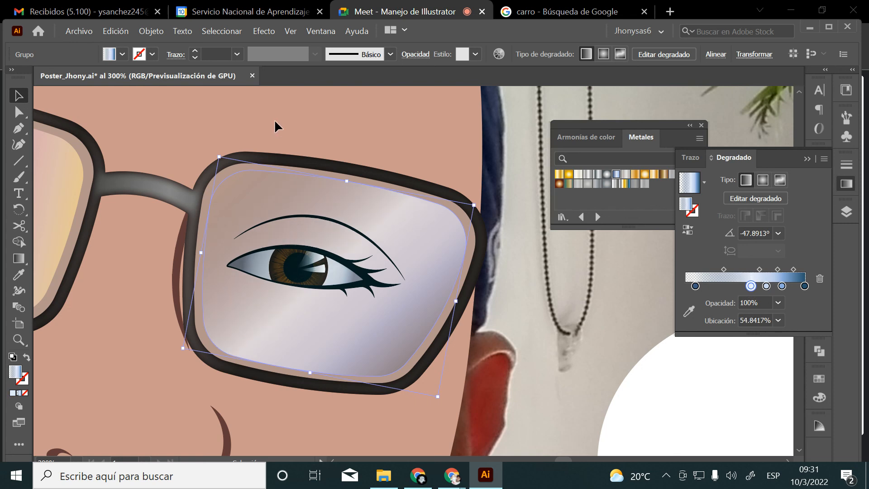
Select the larger teal glass shape around the lens and set its opacity to 30%
left_click(260, 171)
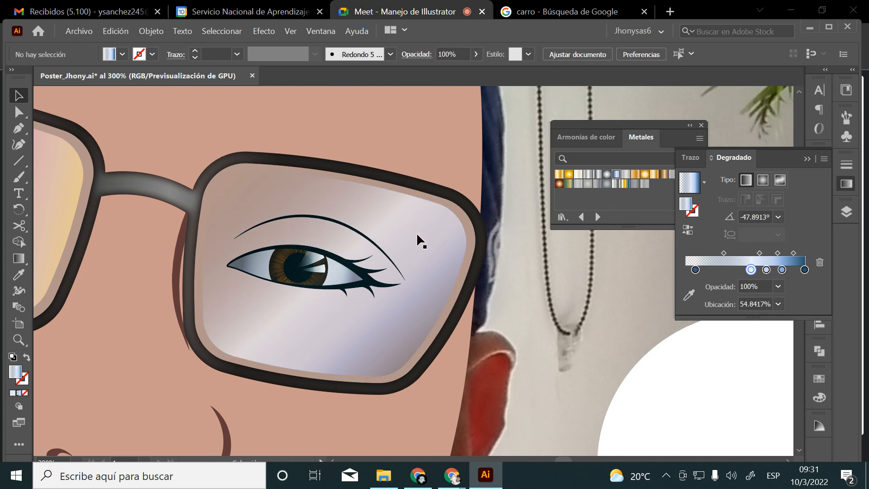
left_click(450, 204)
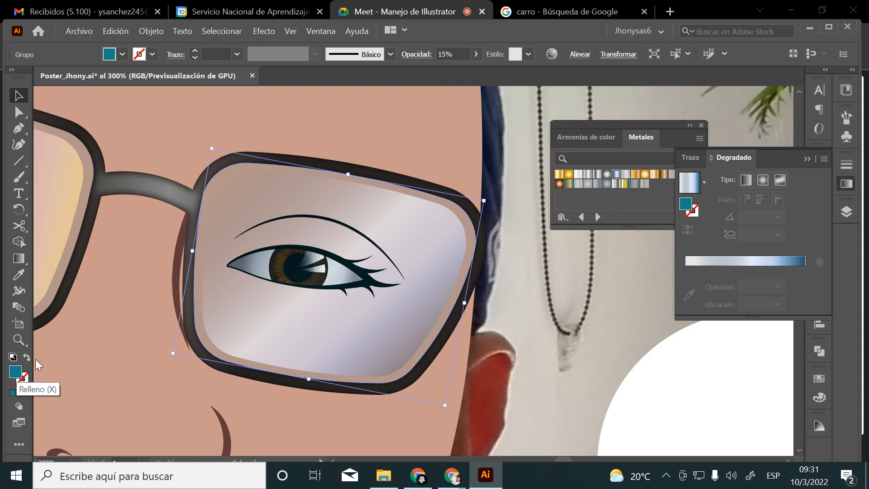
left_click(476, 54)
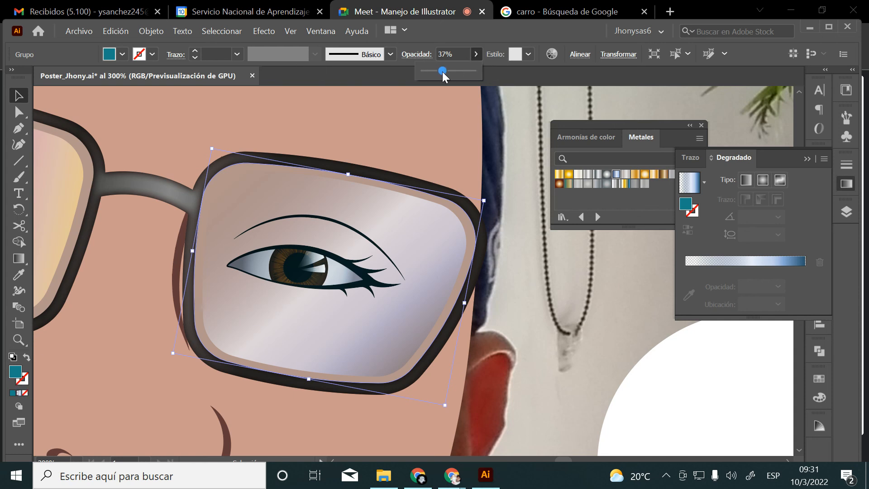
left_click(442, 71)
left_click_drag(437, 69, 437, 69)
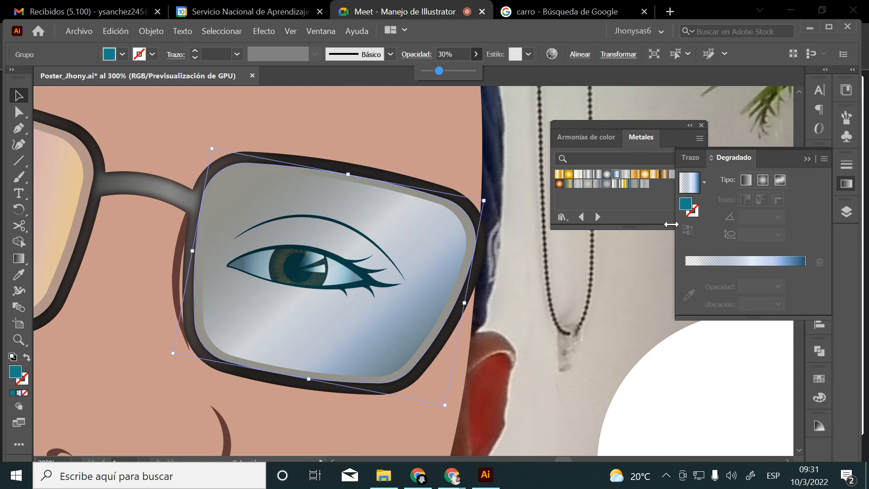
Try the Estaño gradient and a blue gradient from Matices y gradaciones on the larger glass shape
left_click(578, 184)
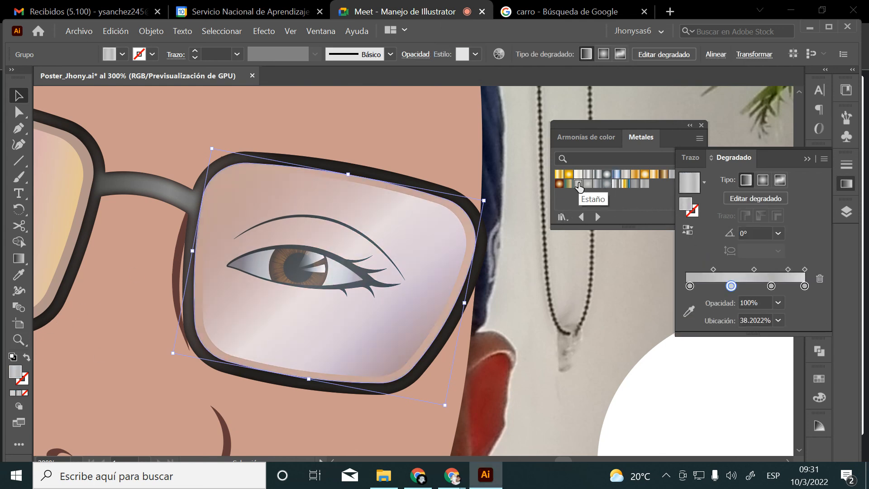
left_click(582, 219)
left_click(582, 218)
left_click(598, 217)
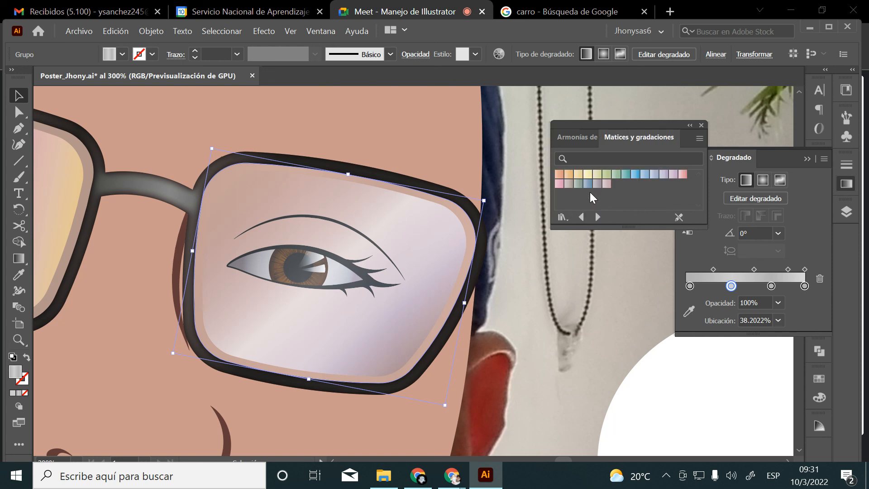
left_click(586, 185)
Try several Gemas y joyas gradients on the larger glass shape, finishing with the bright blue one
left_click(581, 217)
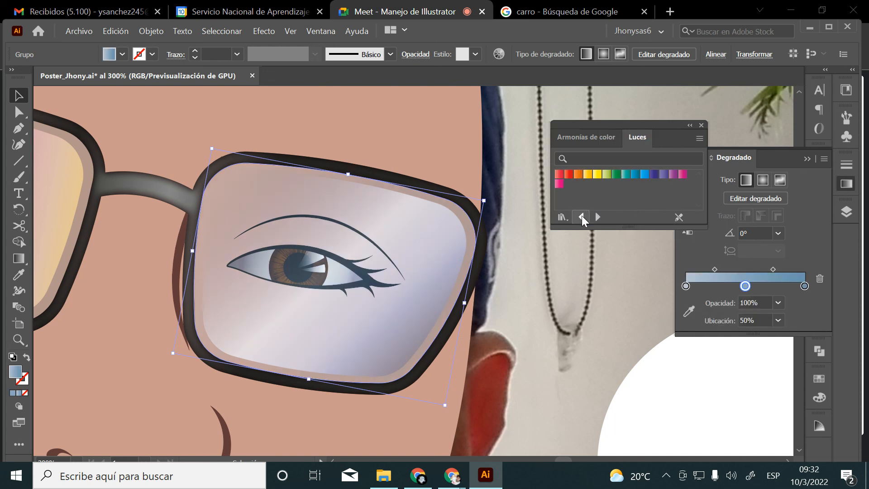
left_click(582, 217)
left_click(579, 185)
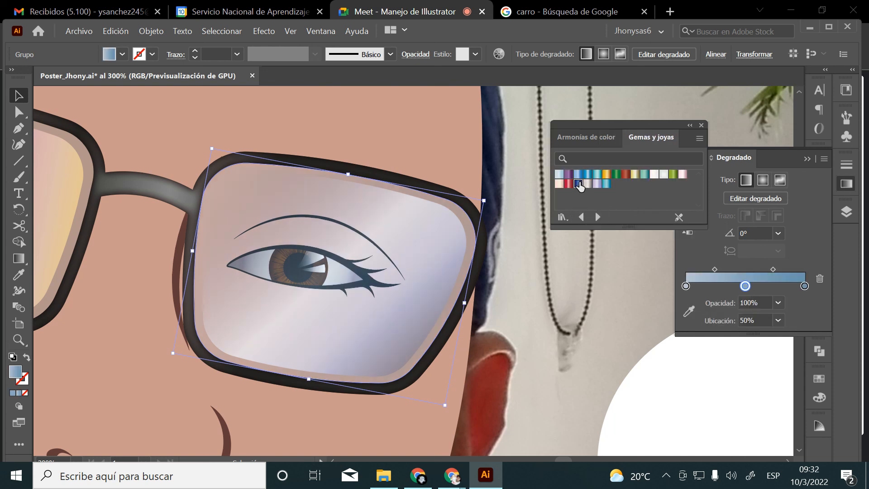
left_click(587, 186)
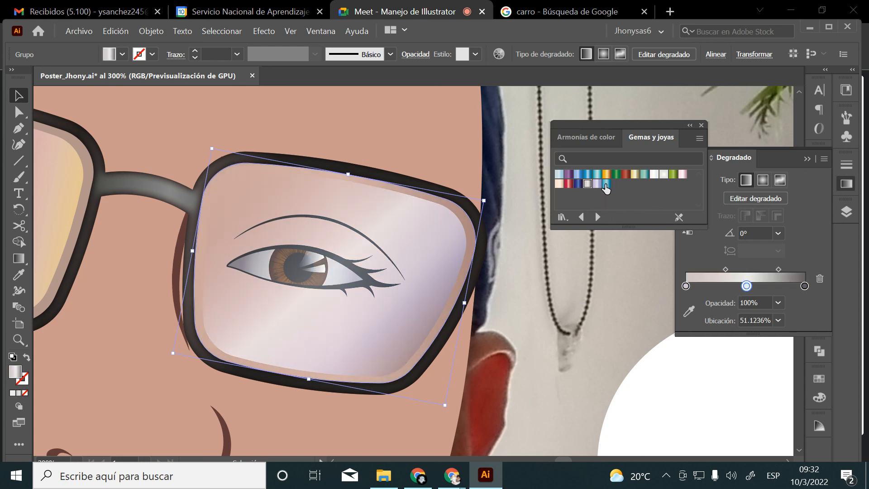
left_click(607, 183)
left_click(587, 175)
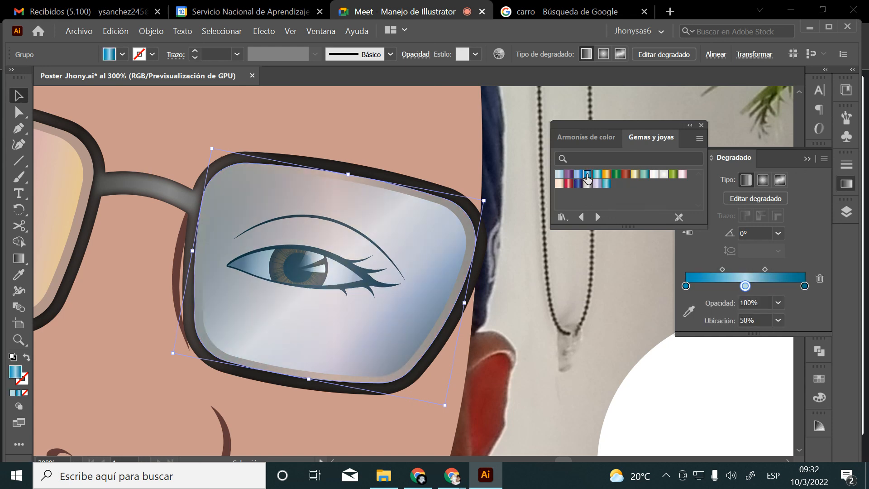
Move the inner lens toward the frame's upper-right corner and enlarge it from its lower-left corner to fit the frame
left_click(527, 310)
left_click(443, 250)
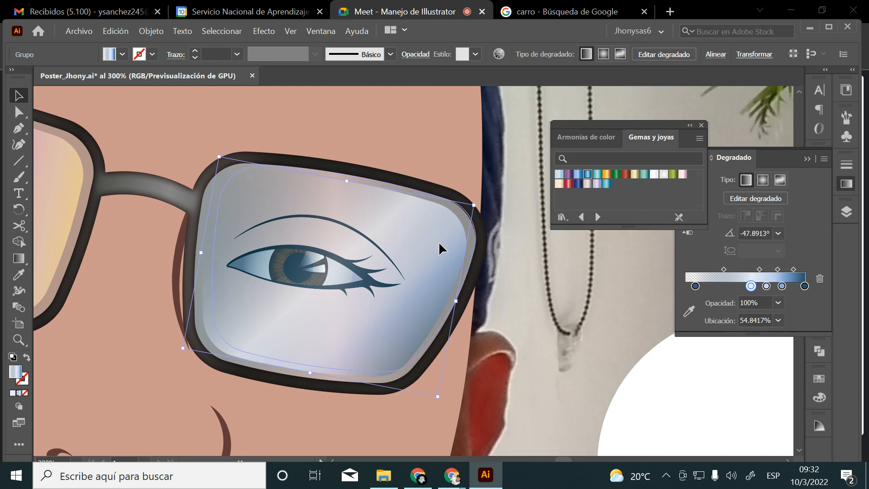
left_click_drag(439, 241, 449, 236)
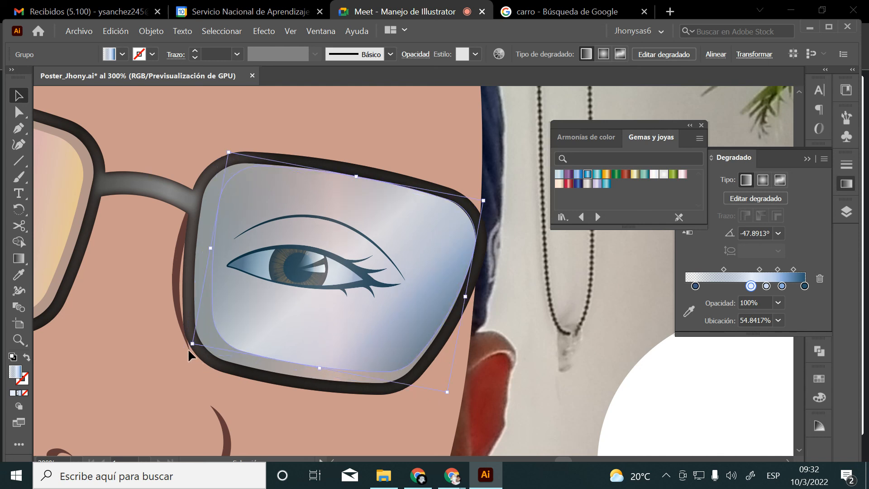
left_click_drag(192, 345, 185, 354)
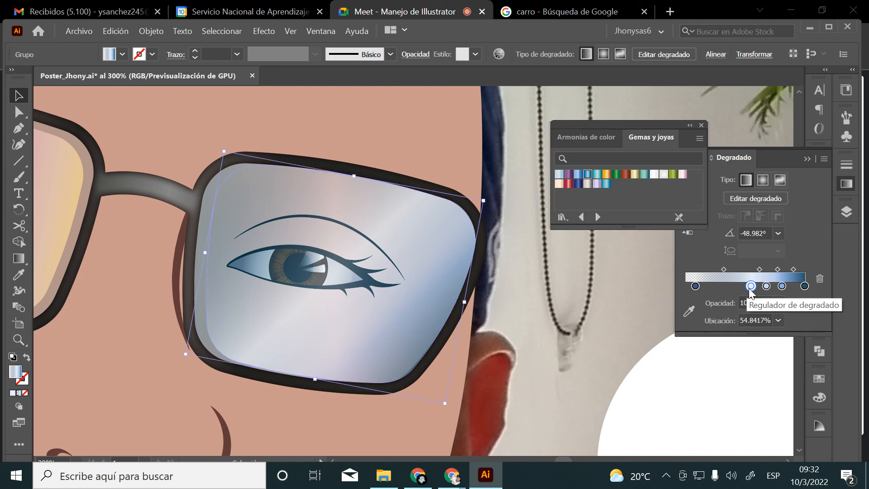
Move the inner lens gradient's near-white stop to about 44.8% and check the lens against the whole face
left_click_drag(751, 286, 739, 286)
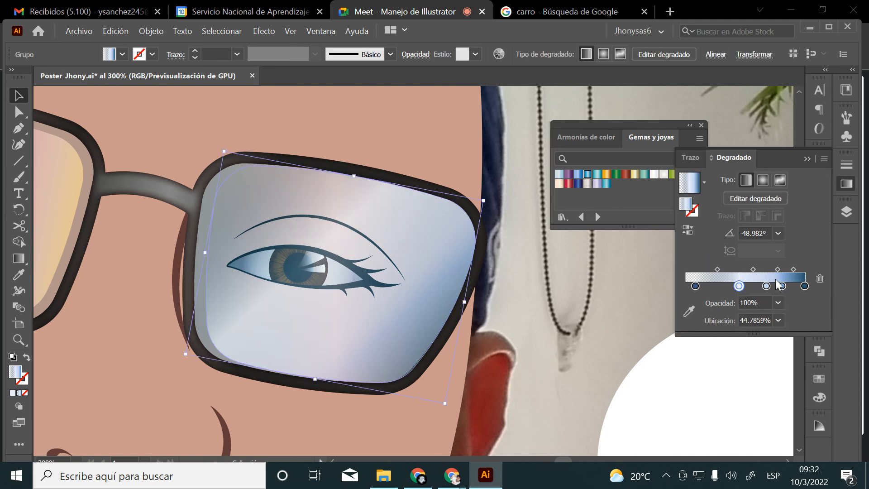
left_click(516, 374)
key("z")
left_click(402, 300, "alt")
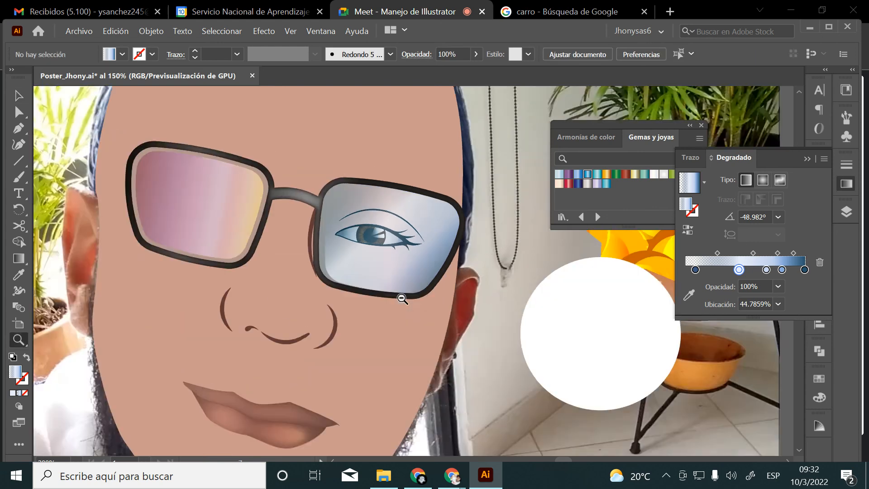
left_click(402, 299, "alt")
Duplicate the inner lens in place in front and scale the copy down within the frame
left_click_drag(386, 202, 369, 254)
key("v")
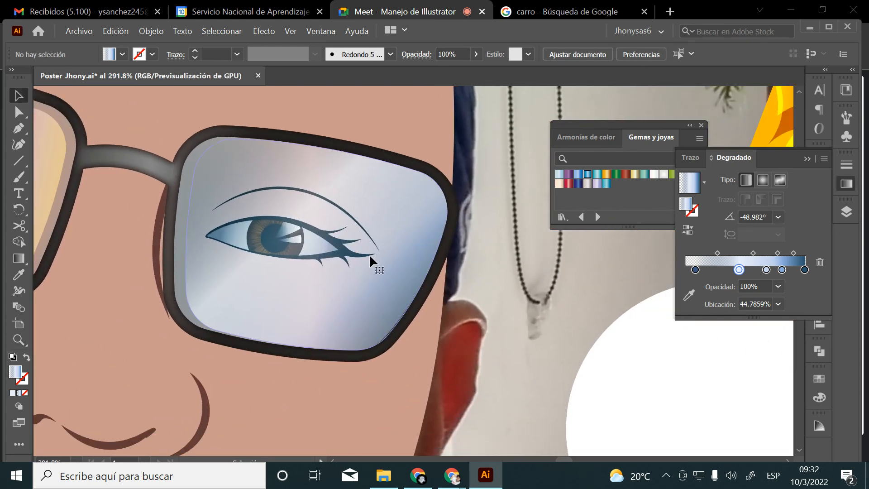
left_click(371, 262)
key("ctrl+c")
key("ctrl+f")
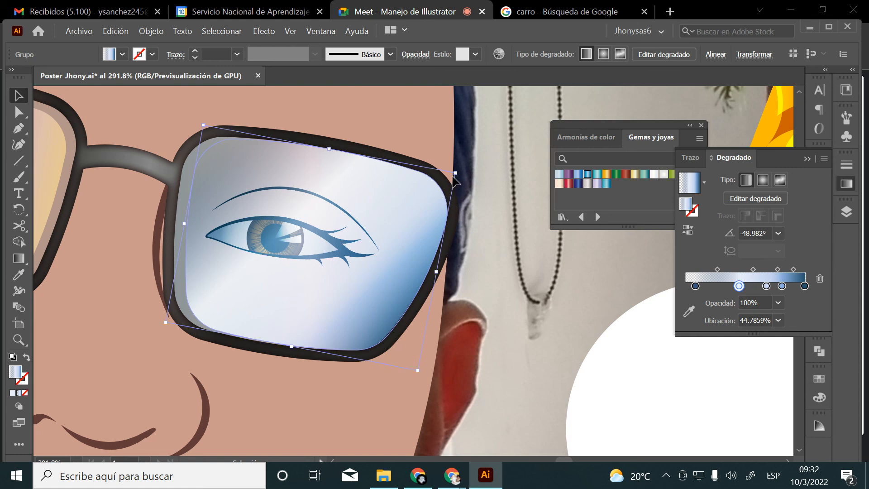
left_click_drag(453, 173, 412, 210)
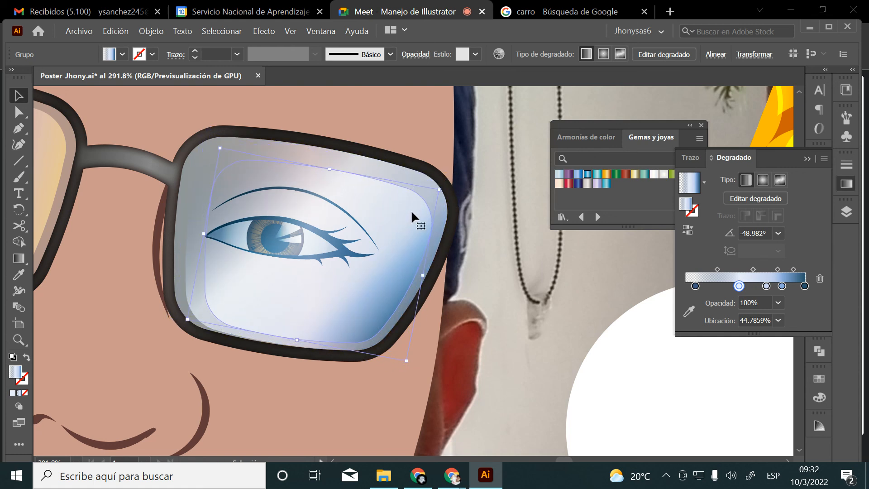
Try the Tanzanita gradient, apply the turquoise-to-dark-blue Gemas y joyas gradient to the smaller lens copy, and set its first stop's opacity to 0%
left_click(597, 183)
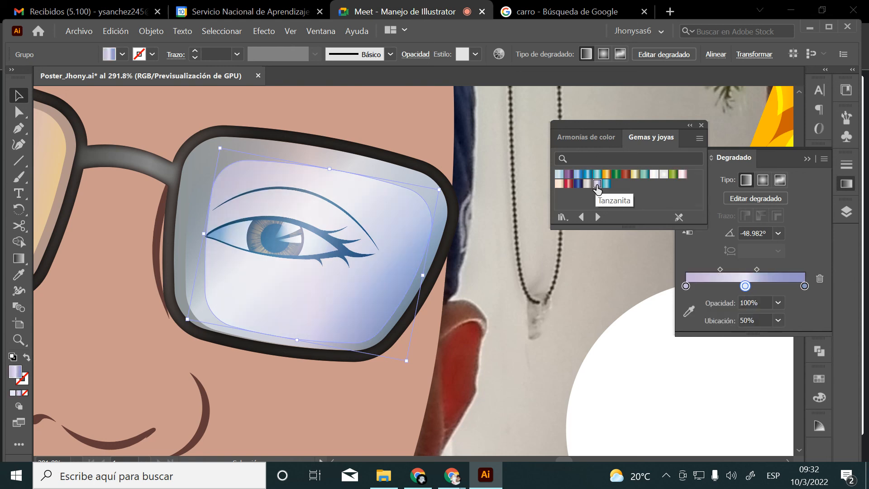
left_click(607, 184)
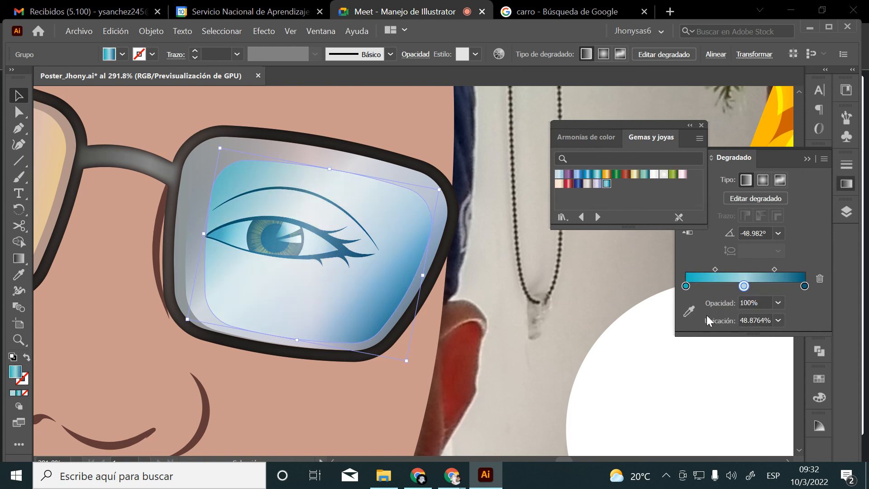
left_click(686, 286)
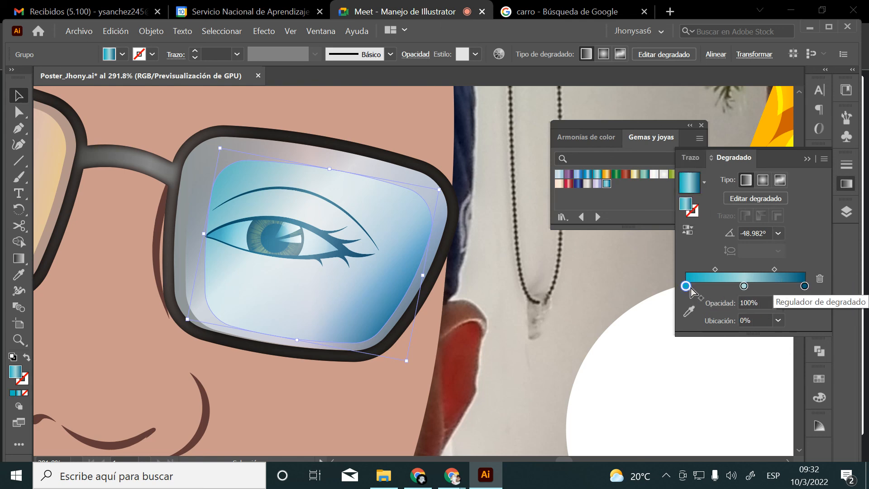
left_click(778, 302)
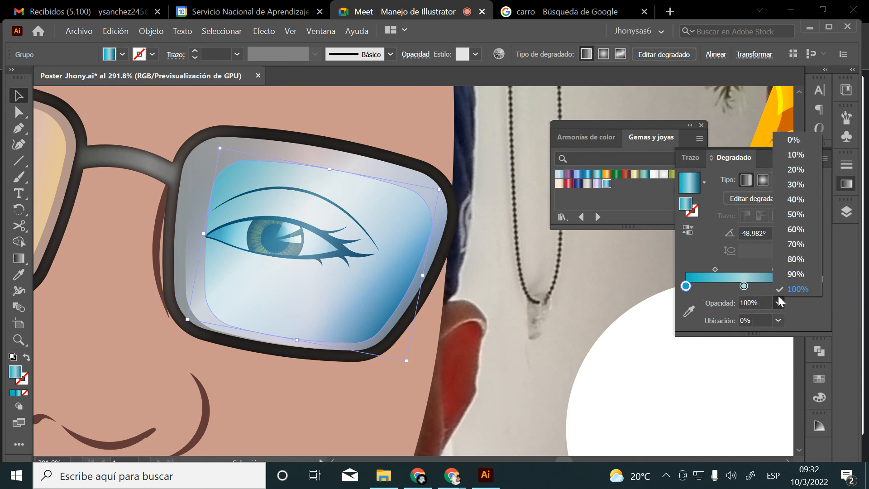
left_click(794, 140)
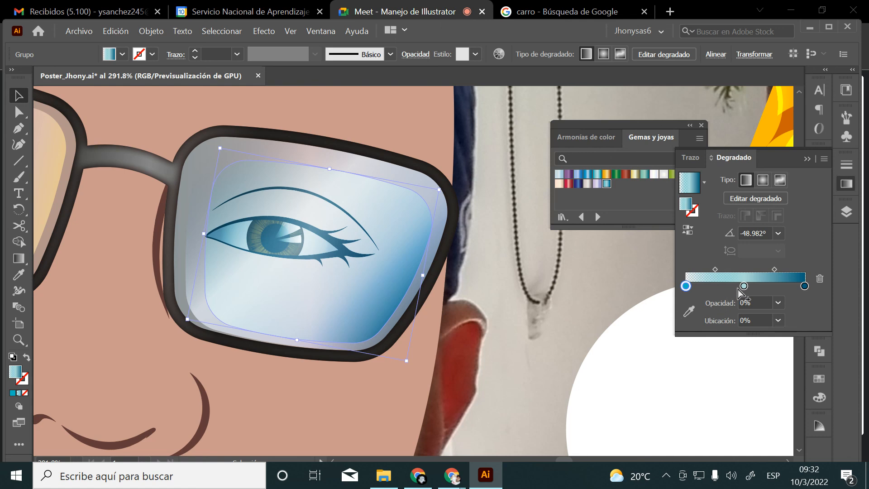
Shift the gradient's pale middle stop toward the dark end and copy the transparent first stop to about 18.9%
mouse_move(744, 286)
left_mouse_down()
mouse_move(764, 286)
mouse_move(738, 270)
left_mouse_up()
left_click_drag(686, 286, 709, 290)
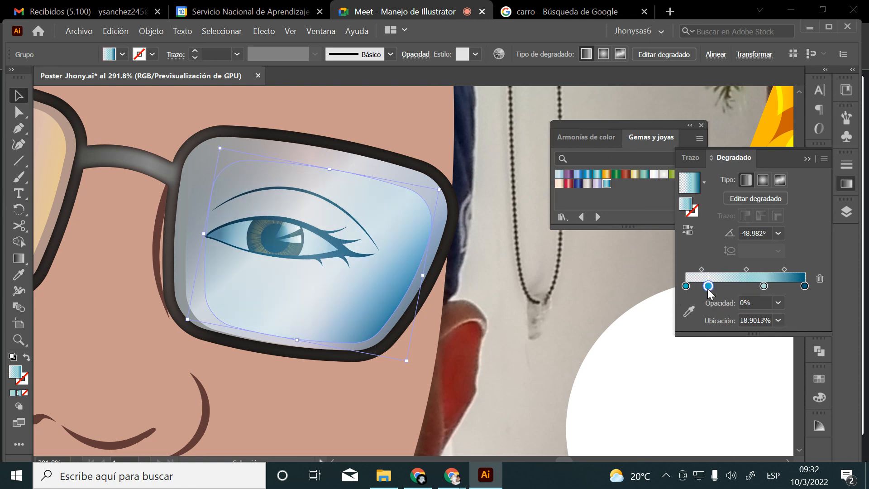
left_click(521, 302)
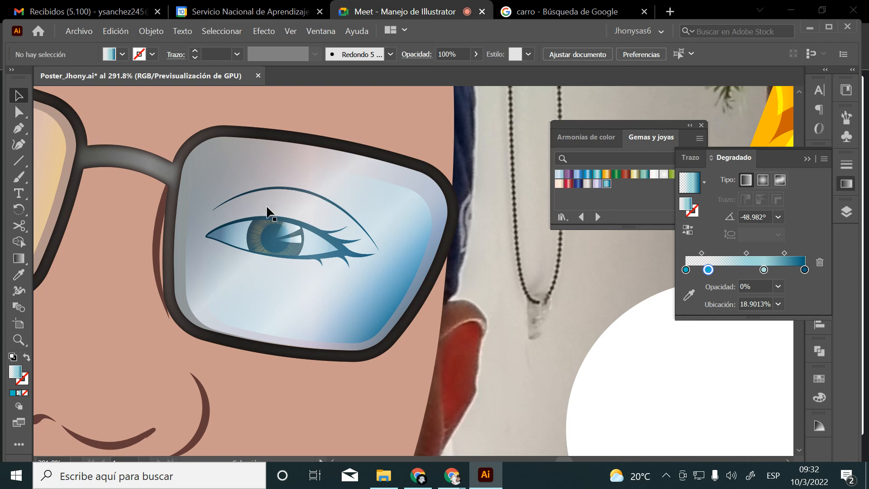
Examine the layered lens gradients up close and in the context of the whole face
left_click(403, 210)
left_click(490, 334)
key("z")
left_click(417, 255, "alt")
left_click(416, 270, "alt")
left_click(417, 270, "alt")
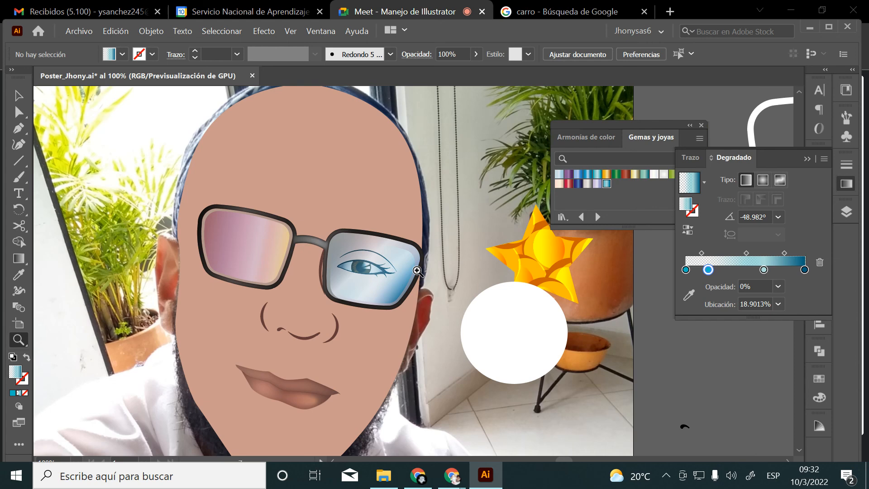
left_click(357, 304)
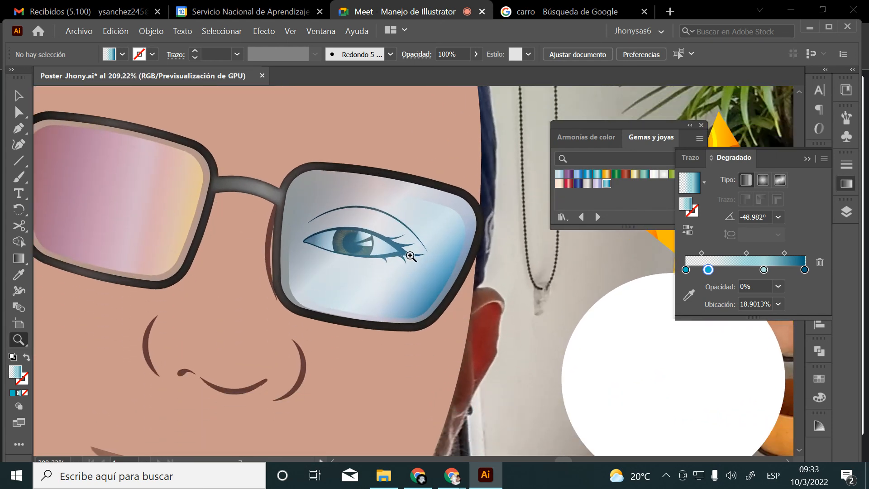
left_click_drag(319, 150, 395, 258)
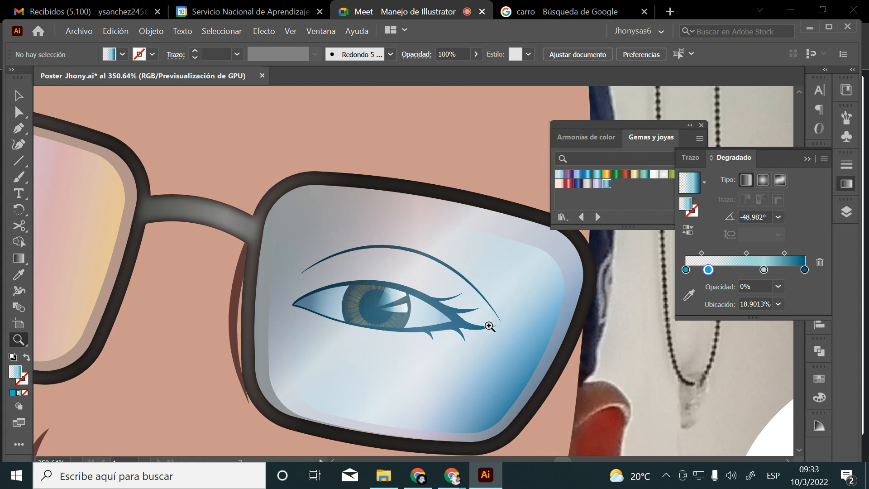
scroll(433, 309, "down", 2)
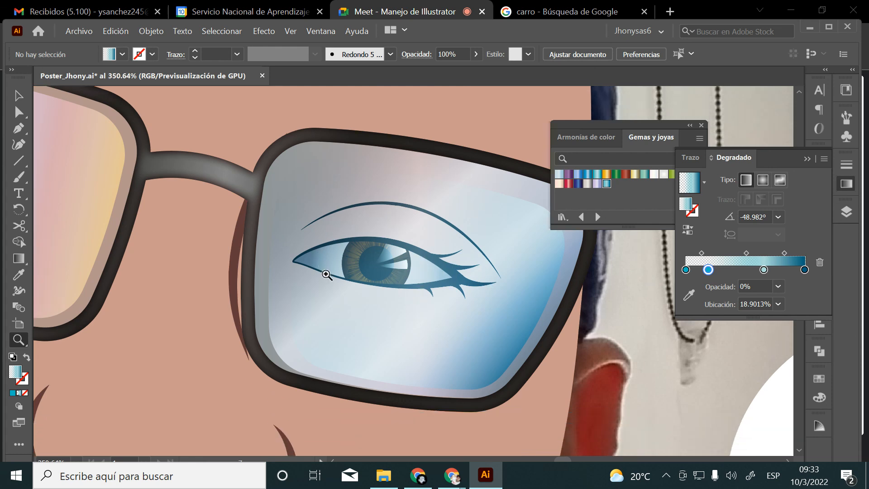
key("ctrl+1")
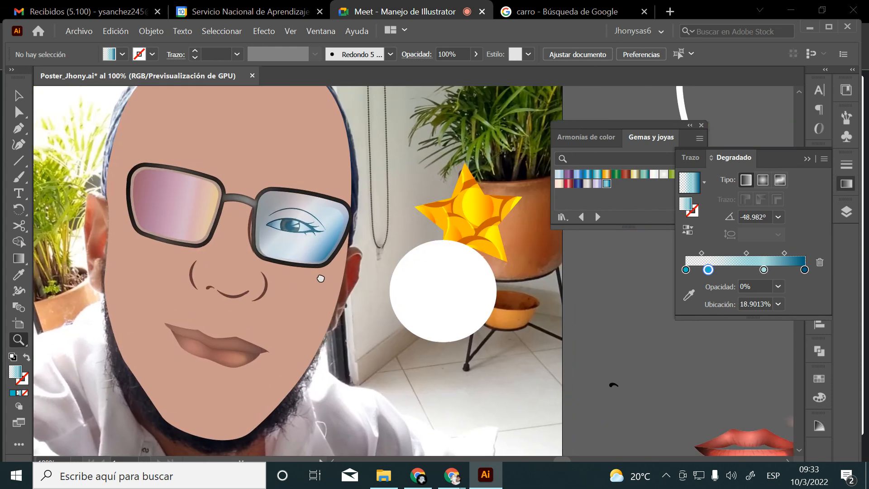
Duplicate the complete glasses onto the grey pasteboard beside the artboard
key("v")
left_click_drag(110, 133, 194, 192)
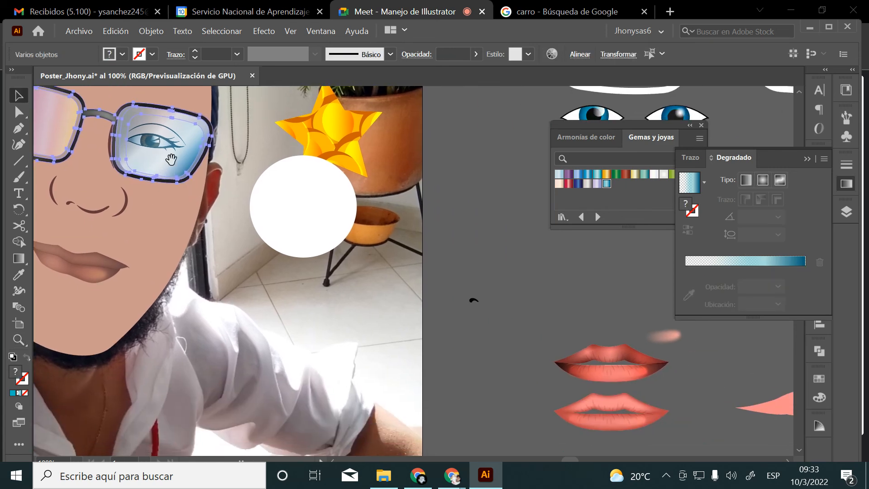
left_click_drag(172, 150, 380, 276)
left_click_drag(381, 271, 541, 316)
left_click(488, 235)
Compare the lens transparency and reflections of the glasses copy on grey with the pair on the face
key("z")
left_click_drag(476, 248, 422, 348)
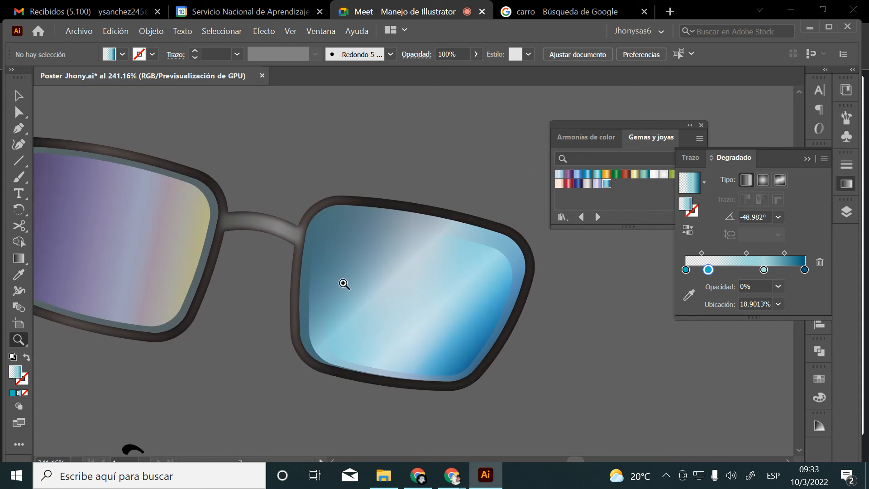
left_click(19, 95)
left_click(449, 235)
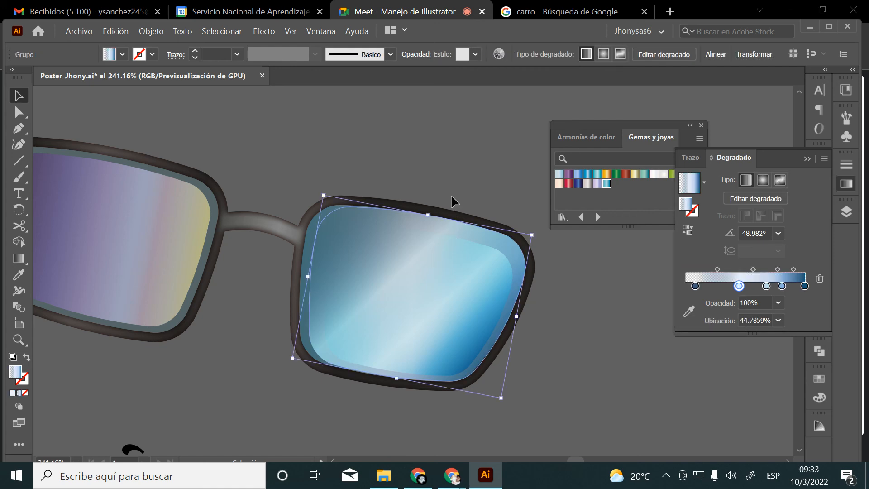
key("z")
left_click(416, 102, "alt")
left_click(417, 102, "alt")
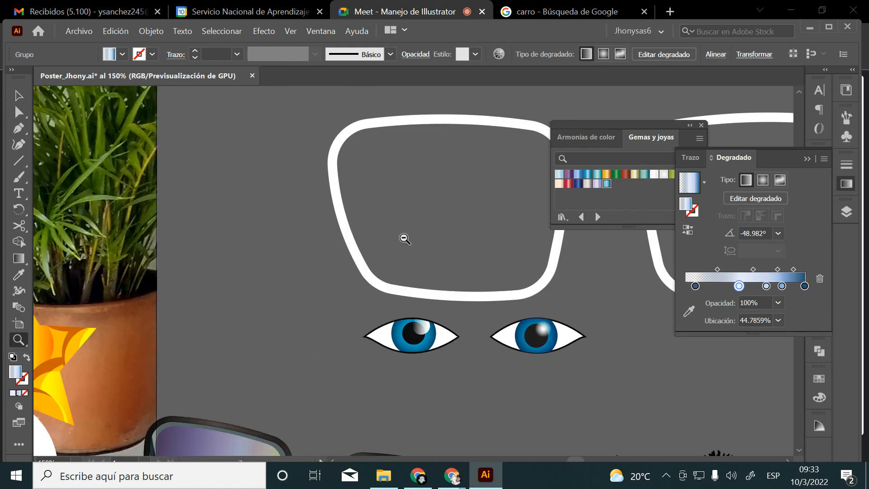
left_click_drag(317, 346, 571, 302)
left_click_drag(173, 322, 317, 283)
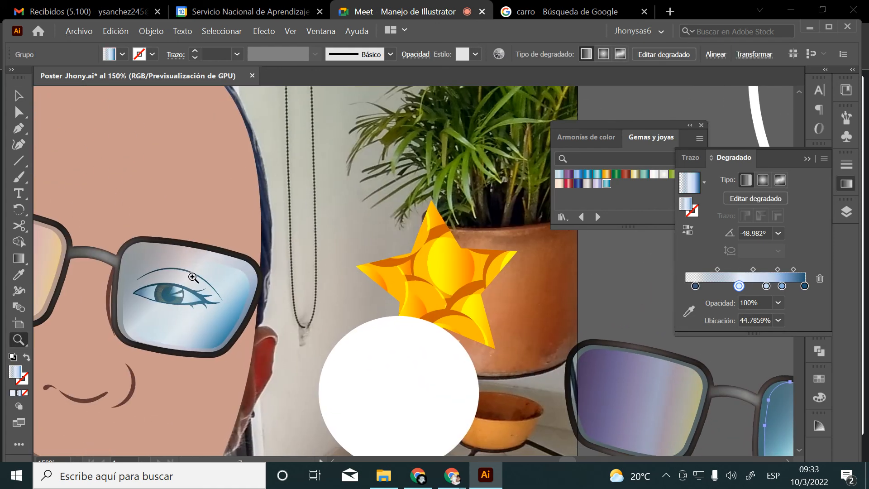
left_click_drag(508, 333, 286, 283)
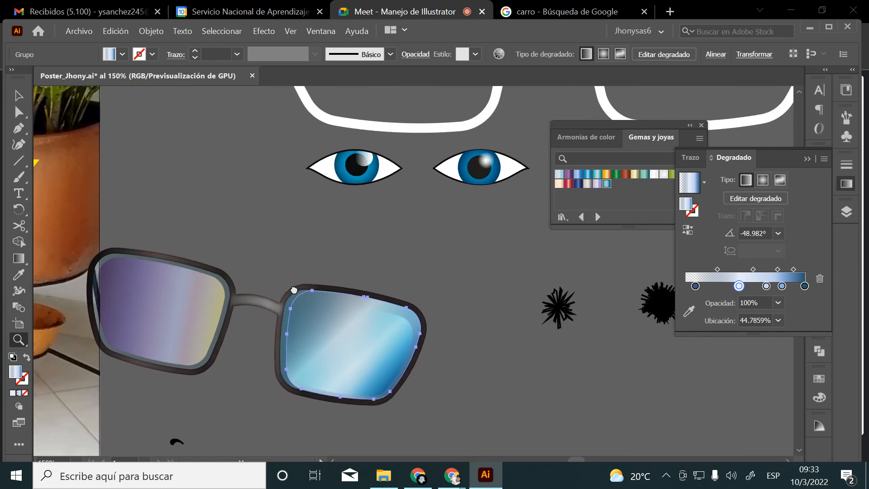
key("v")
key("z")
left_click(267, 263, "alt")
left_click(268, 263, "alt")
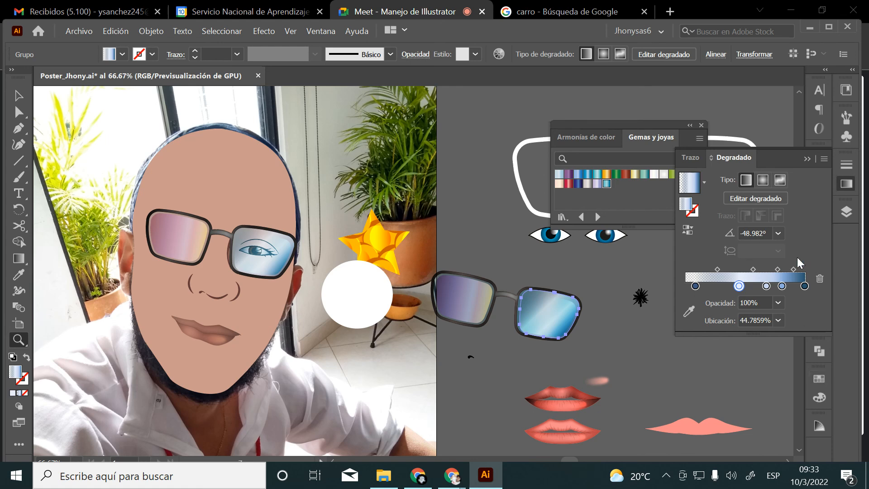
Hide the cara and ojo layers so the glasses sit directly over the photo
left_click(809, 158)
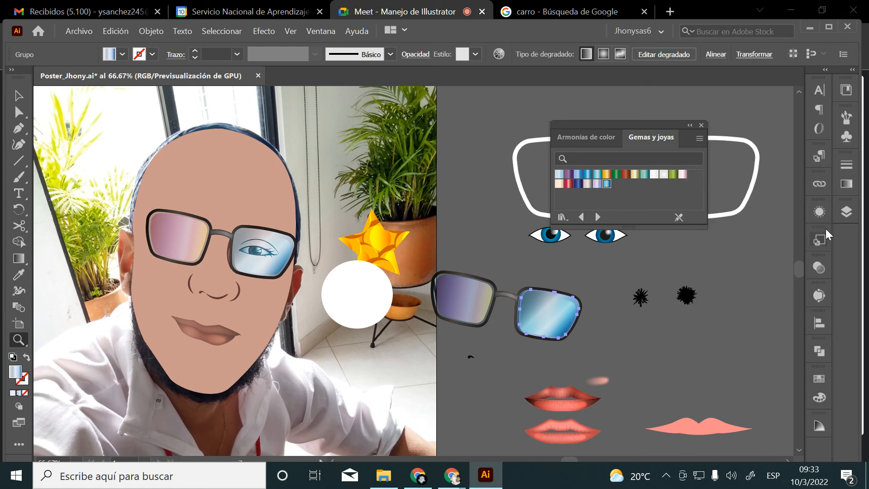
left_click(843, 211)
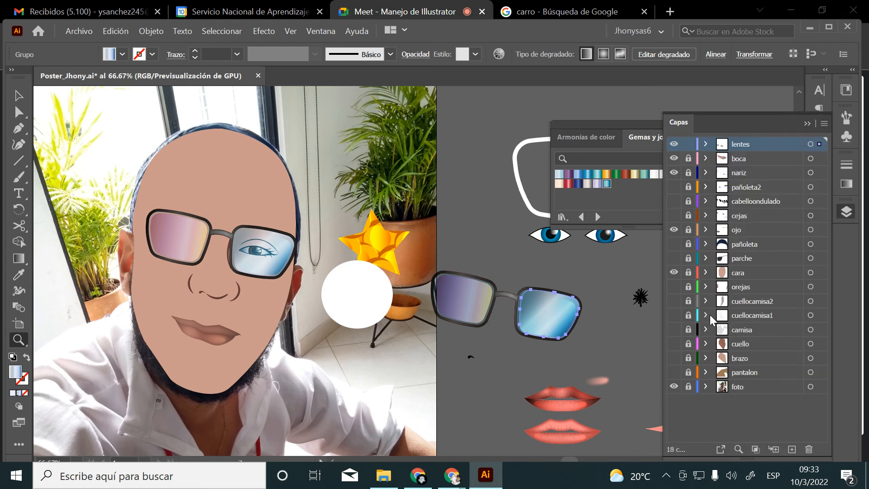
left_click(675, 273)
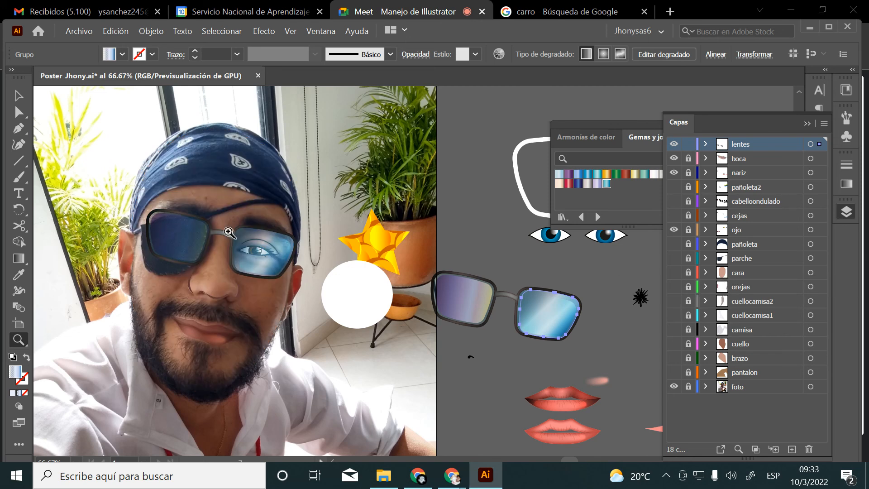
left_click_drag(229, 233, 339, 323)
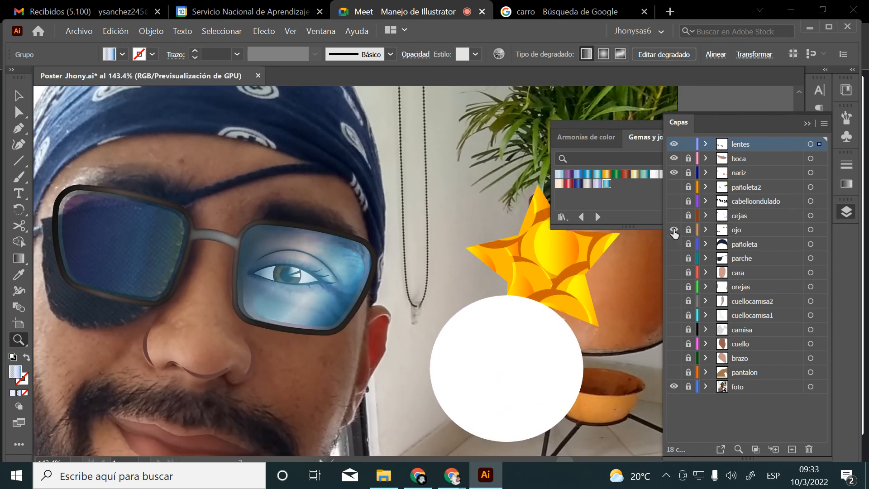
left_click(674, 230)
Inspect the reflective lens over the photographed eye, both close up and with the entire portrait in view
scroll(402, 318, "down", 2)
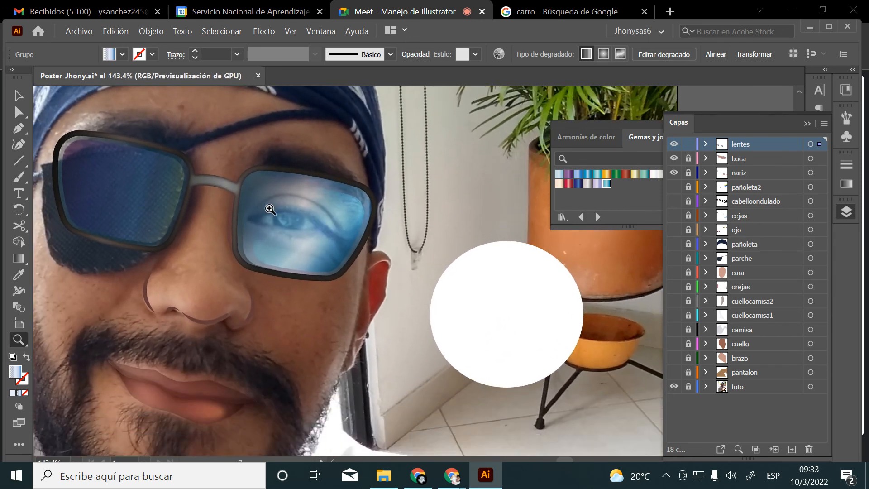
left_click_drag(269, 209, 308, 339)
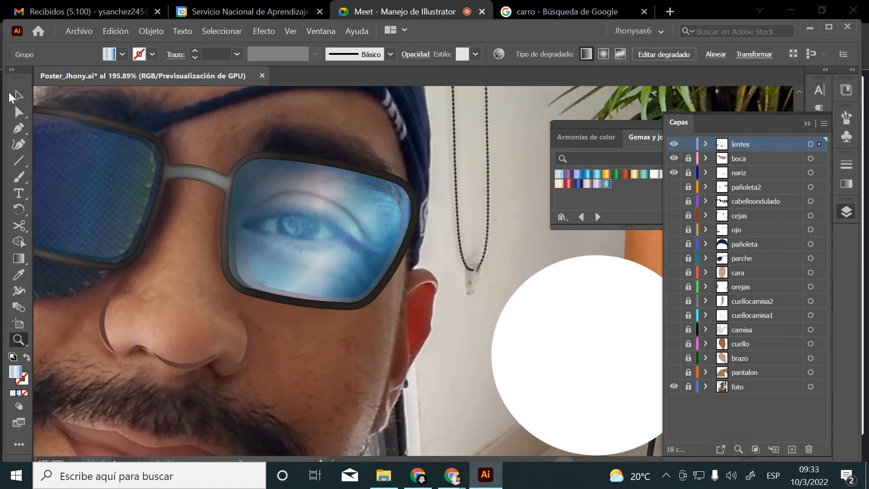
left_click(18, 96)
left_click(359, 229)
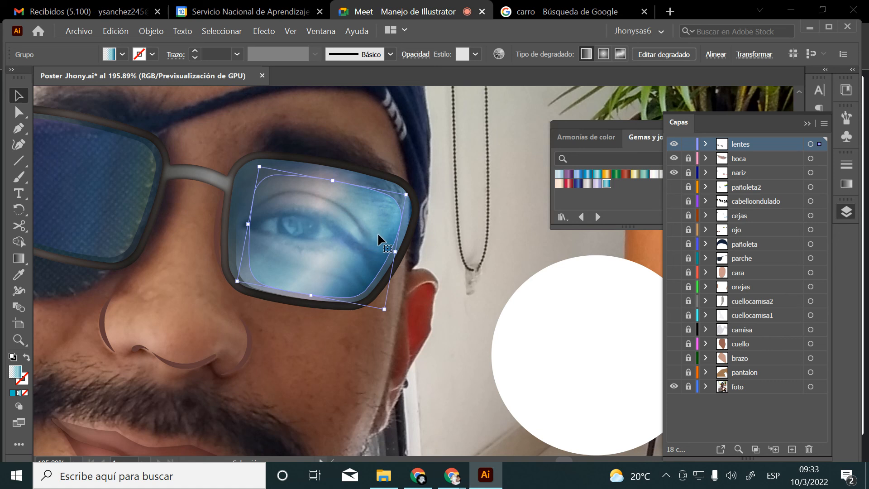
left_click(427, 220)
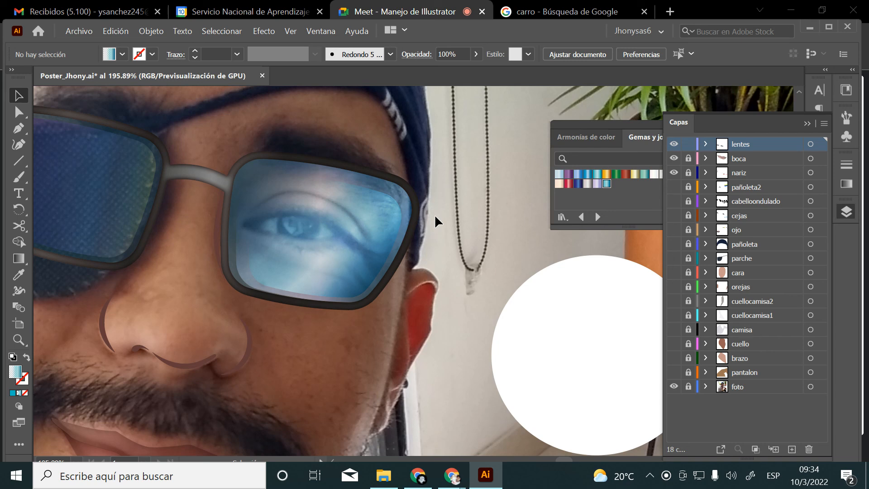
key("z")
left_click(383, 243, "alt")
left_click(407, 259, "alt")
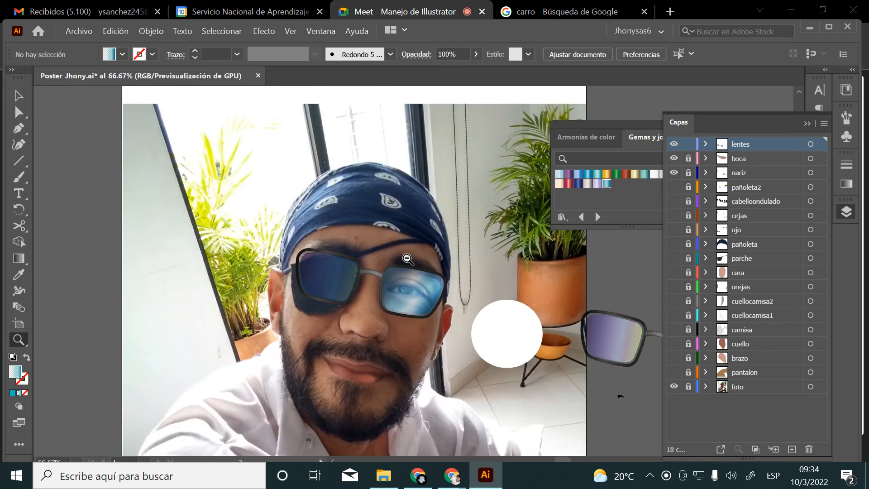
left_click(407, 259, "alt")
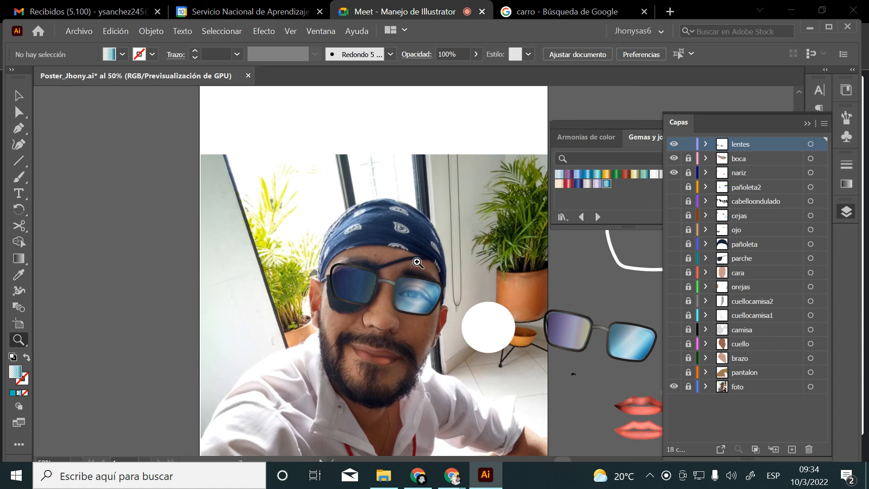
Save the poster document and switch to the Google Meet call
key("ctrl+s")
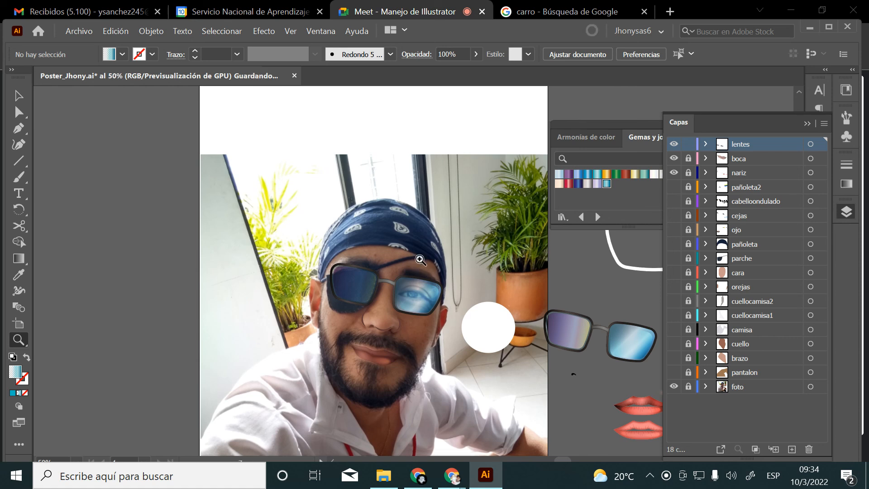
scroll(406, 350, "down", 1)
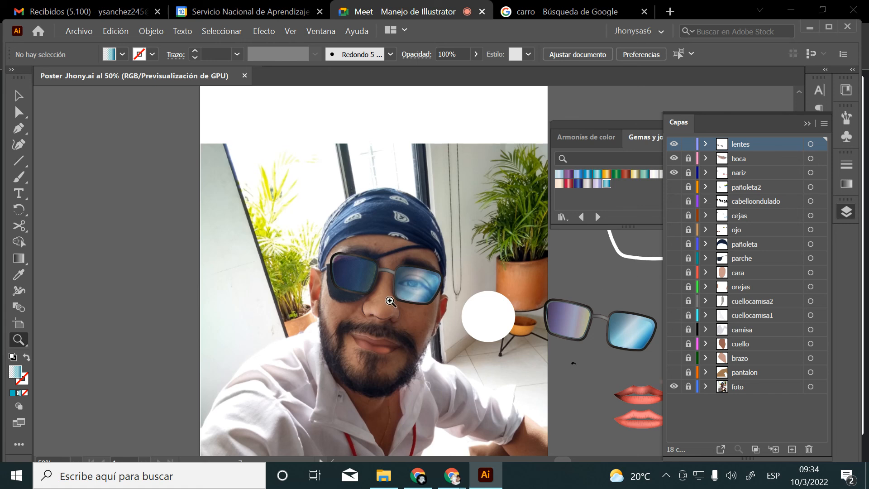
scroll(373, 309, "down", 3)
scroll(367, 326, "down", 4)
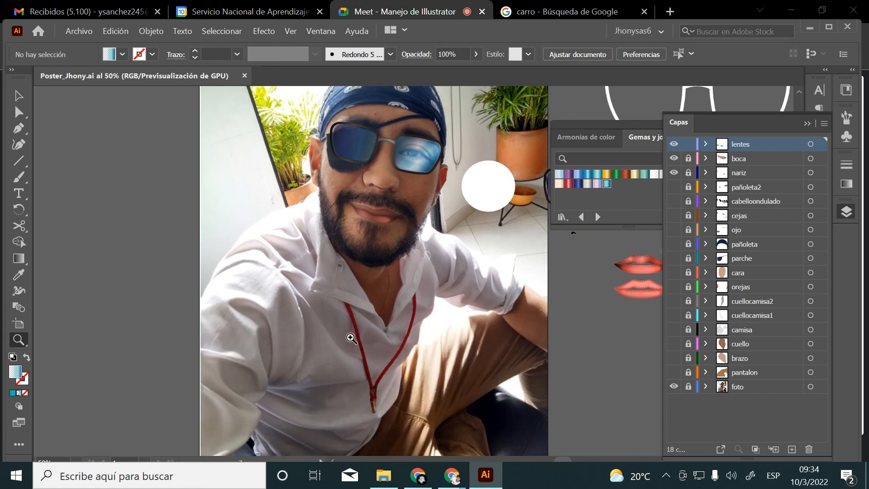
scroll(308, 317, "down", 3)
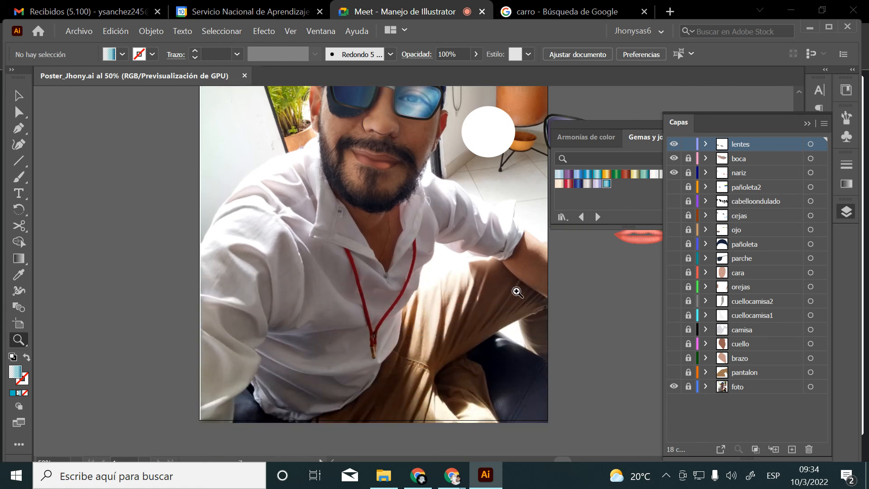
scroll(518, 294, "up", 2)
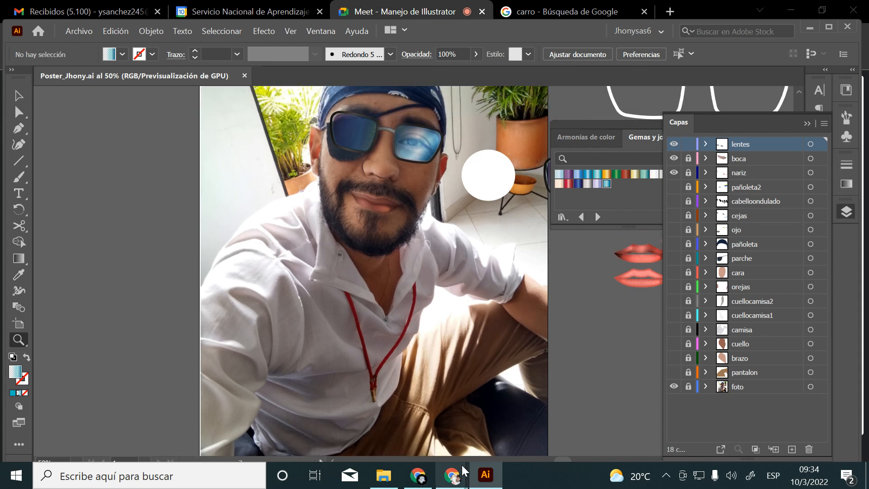
left_click(418, 475)
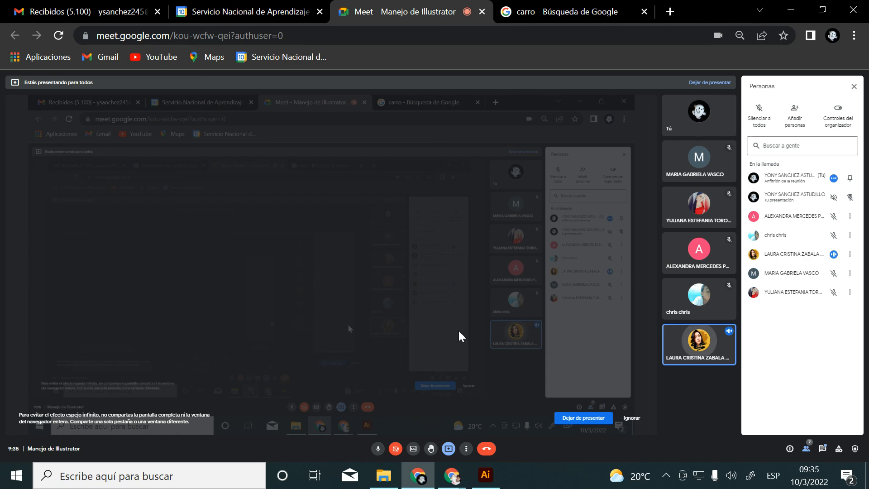
Switch to Illustrator and draw an open S-shaped curve with the Pen tool on the empty canvas beside the poster
left_click(492, 483)
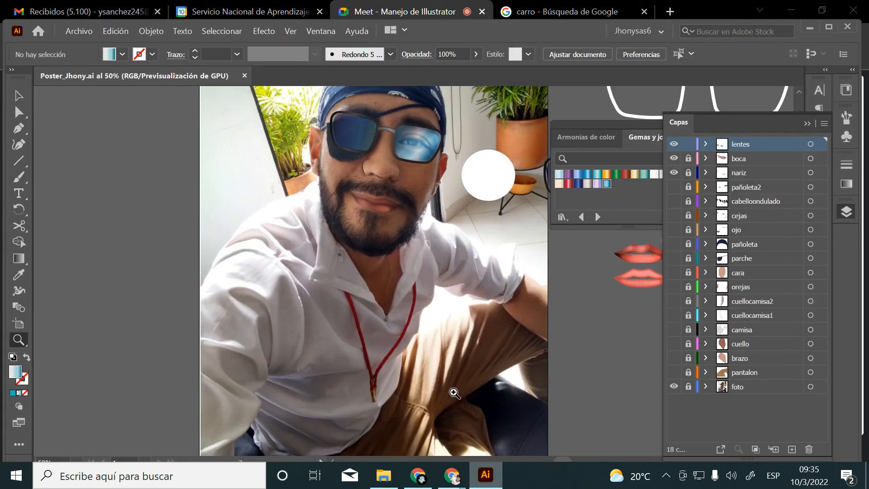
scroll(352, 248, "up", 4)
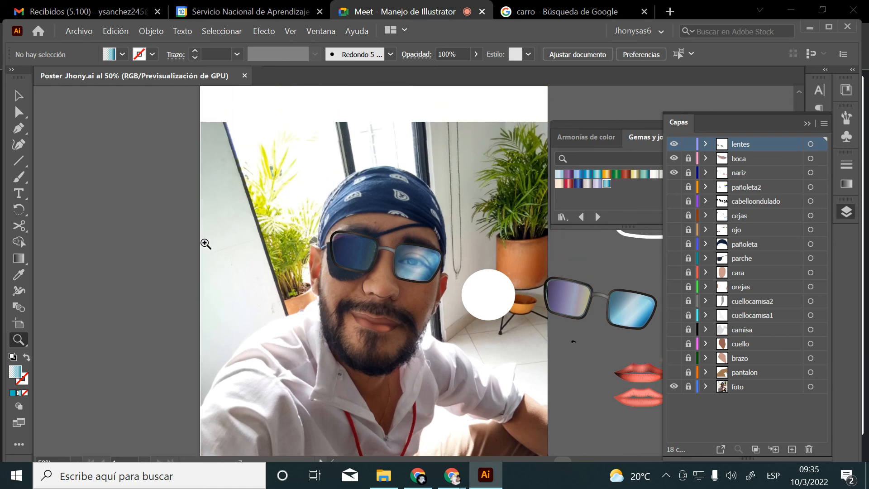
left_click_drag(151, 233, 534, 254)
key("space")
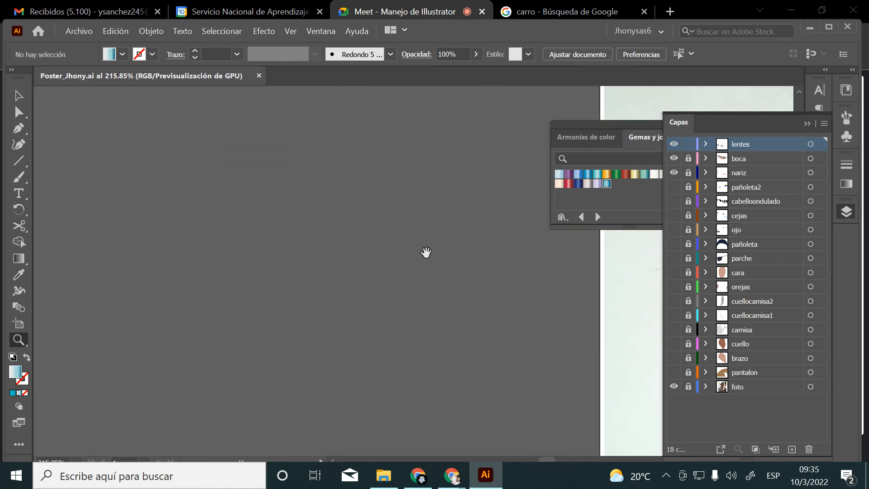
left_click(18, 129)
left_click(211, 148)
left_click_drag(322, 225, 349, 307)
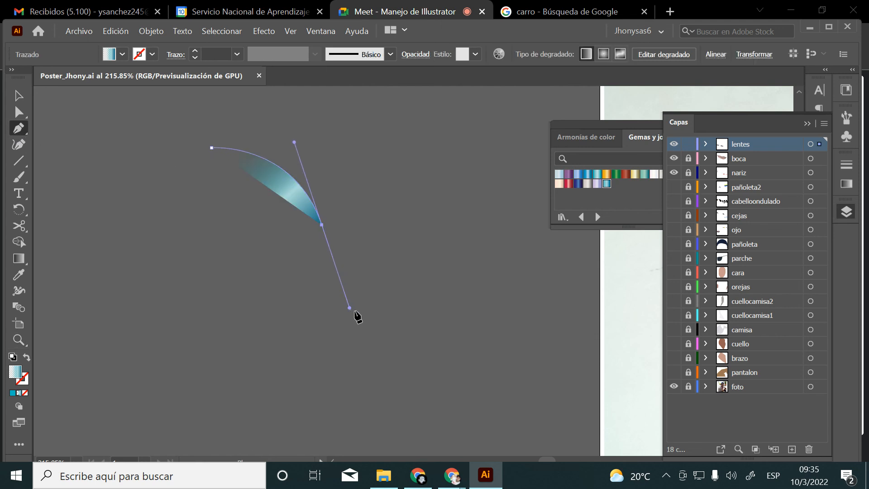
left_click_drag(427, 384, 529, 420)
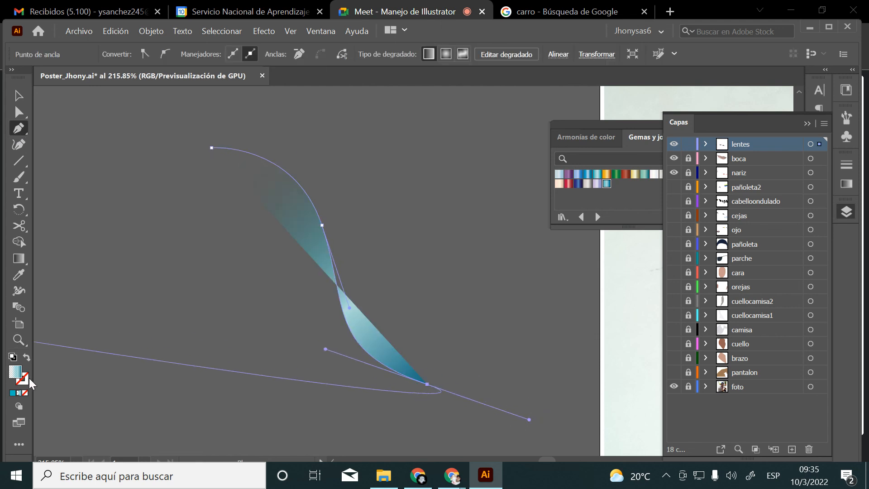
Give the curve a solid blue stroke with no fill and widen its middle to about 46 pt with the Width tool
left_click(12, 392)
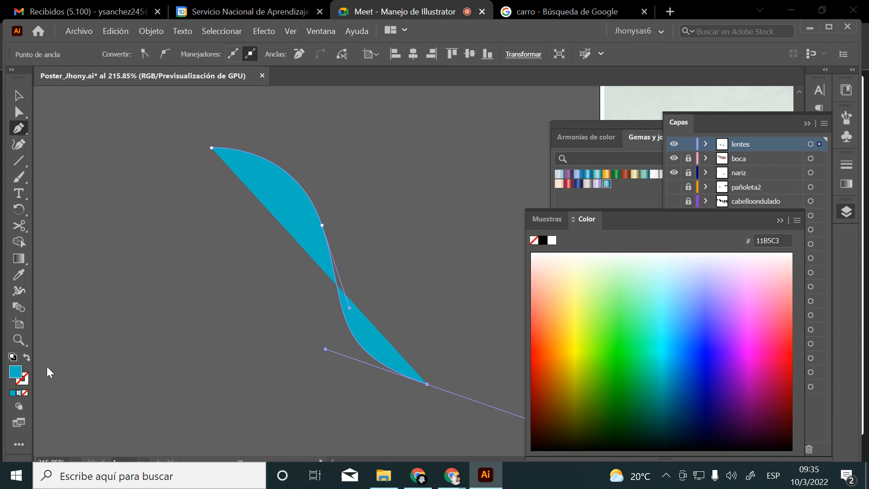
left_click(27, 357)
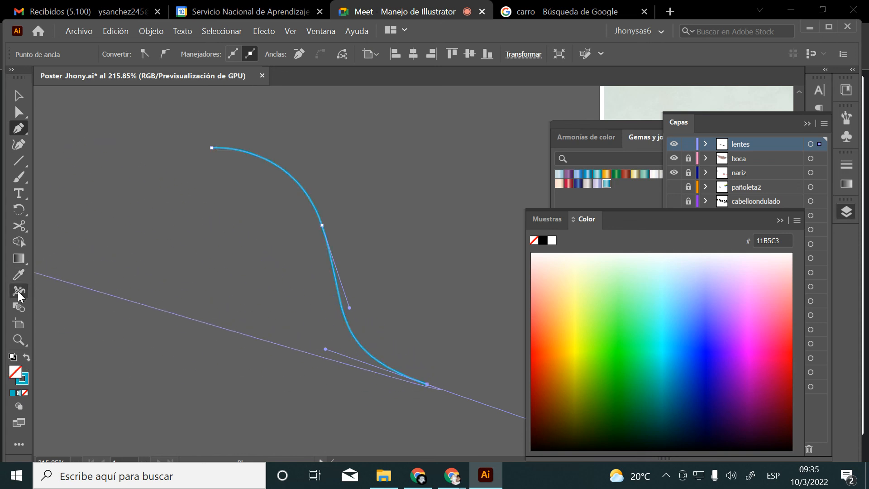
left_click(20, 292)
mouse_move(323, 223)
left_mouse_down()
mouse_move(271, 257)
mouse_move(319, 225)
mouse_move(271, 252)
mouse_move(281, 244)
left_mouse_up()
Reposition the widened stroke on the canvas and expand its appearance into a filled shape
left_click(18, 97)
left_click_drag(345, 225, 304, 283)
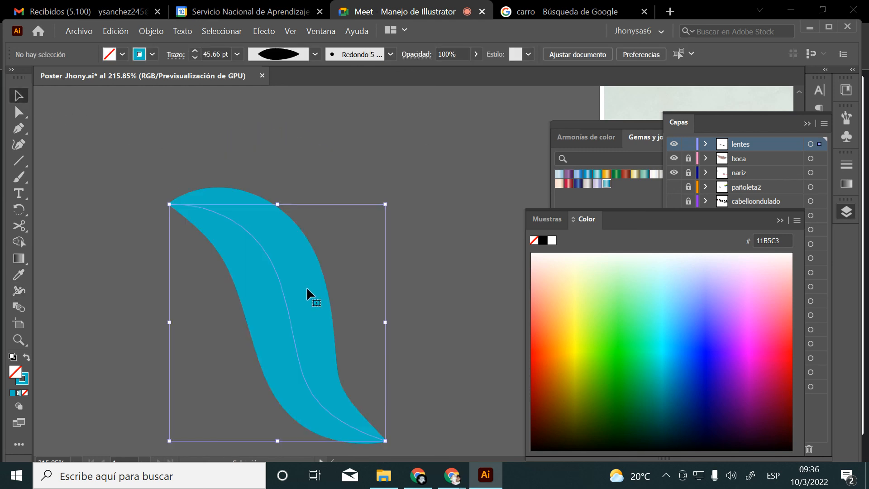
left_click_drag(221, 223, 206, 184)
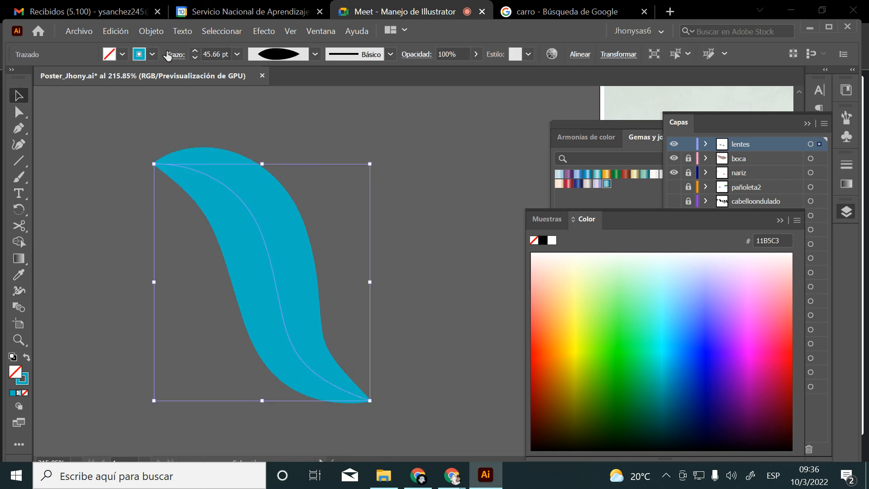
left_click(151, 30)
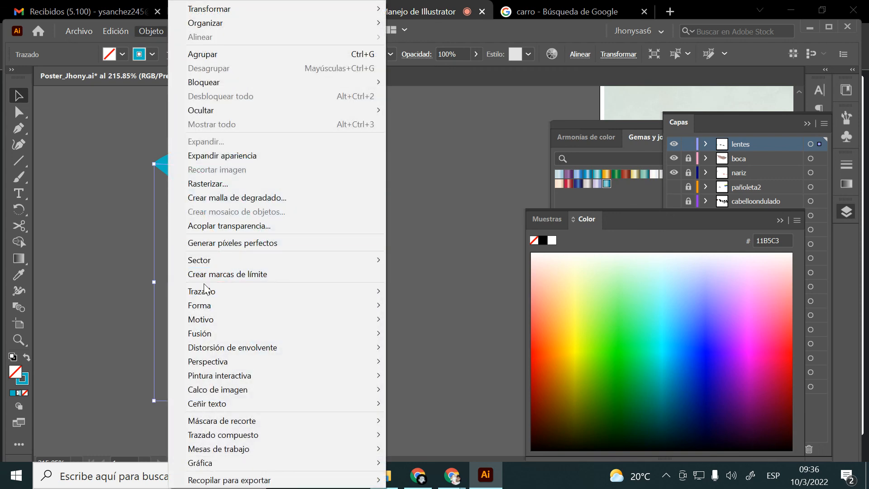
left_click(231, 156)
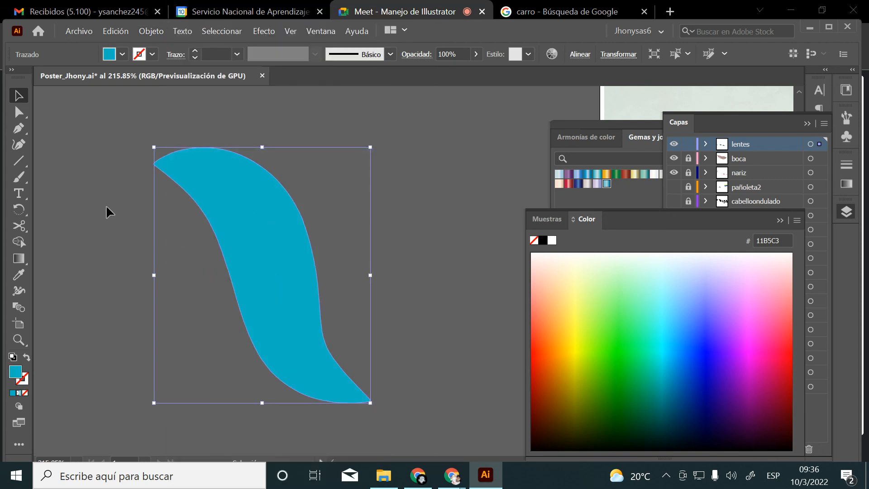
Show the expanded shape's anchor points up close and set the lentes layer's color to bright yellow
key("a")
key("z")
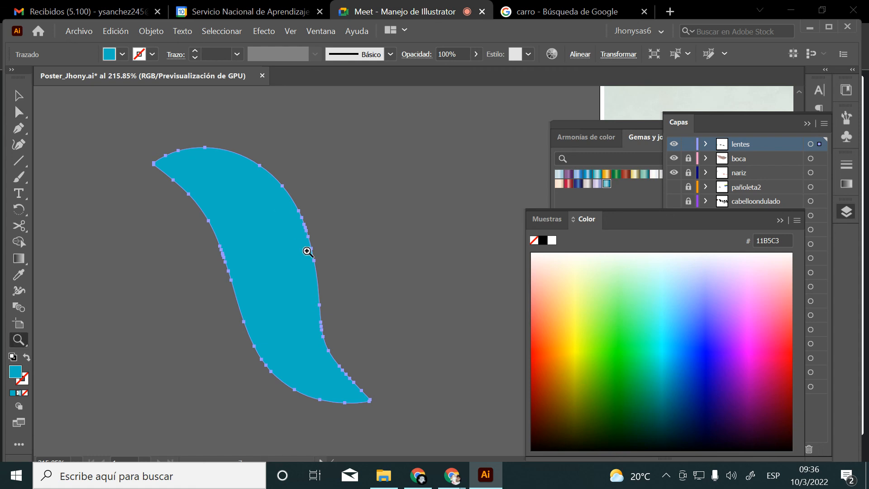
left_click(308, 252)
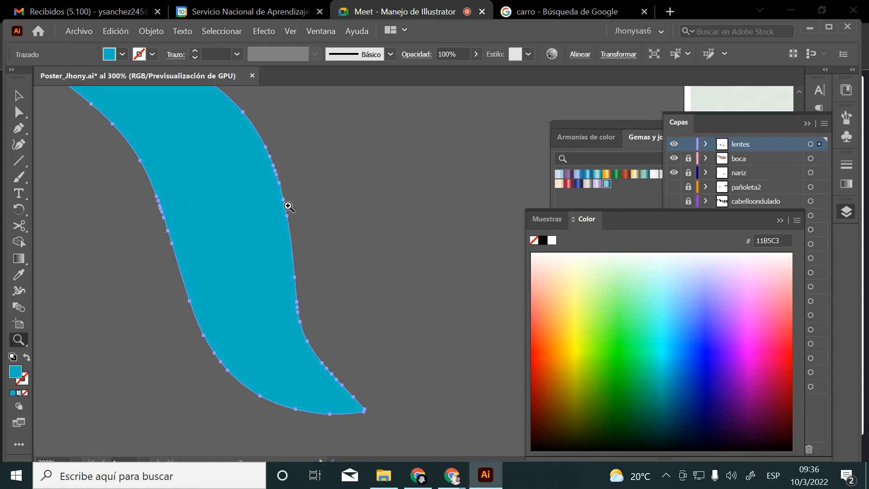
left_click_drag(287, 206, 321, 275)
left_click(780, 220)
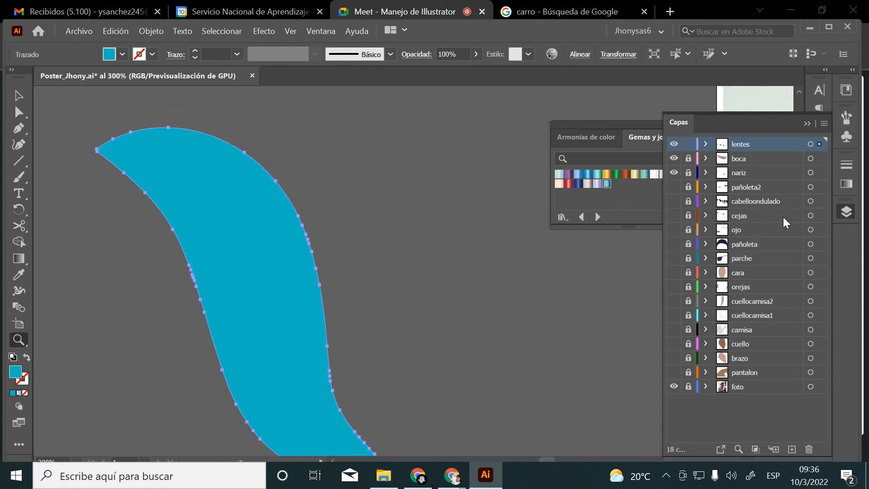
double_click(750, 144)
double_click(793, 143)
left_click(670, 188)
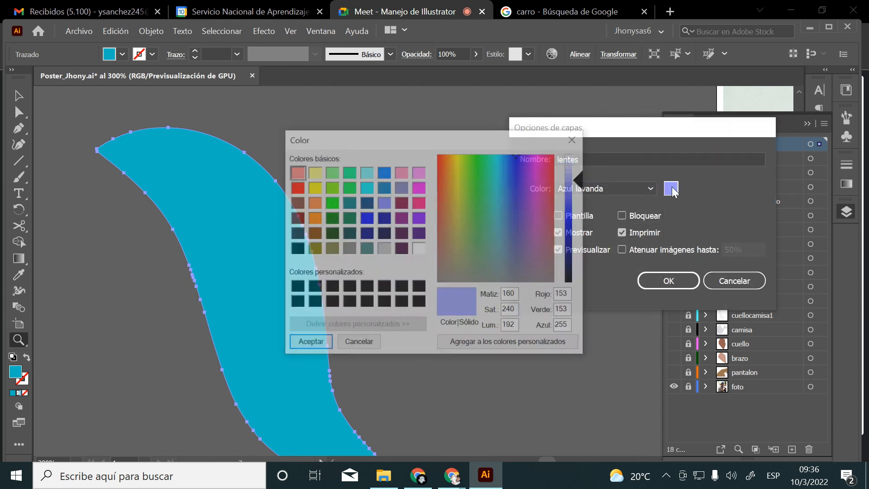
left_click(313, 171)
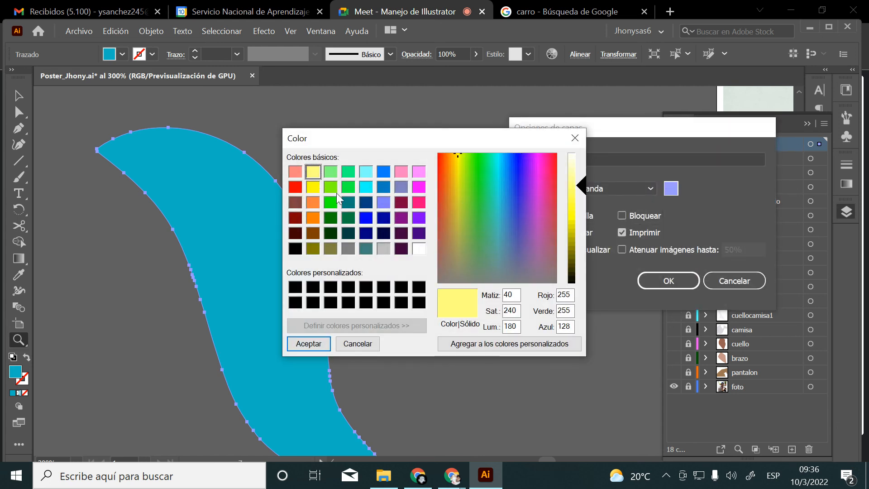
left_click(307, 188)
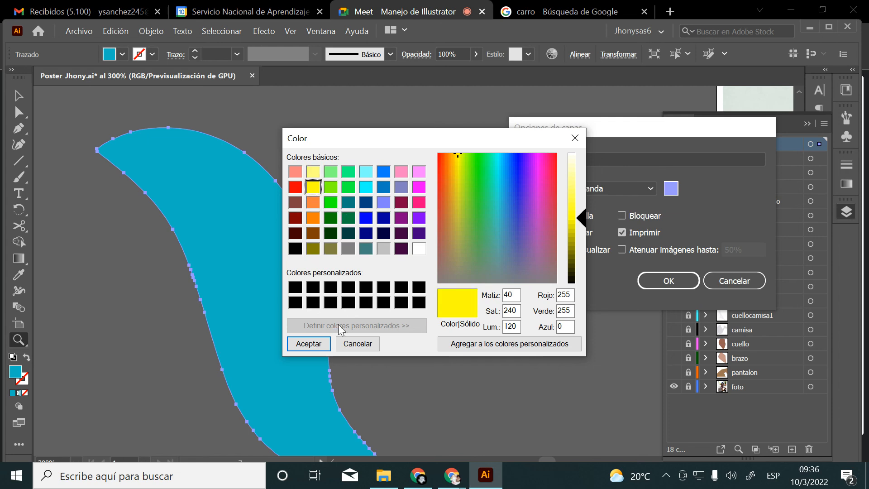
key("Return")
left_click(669, 281)
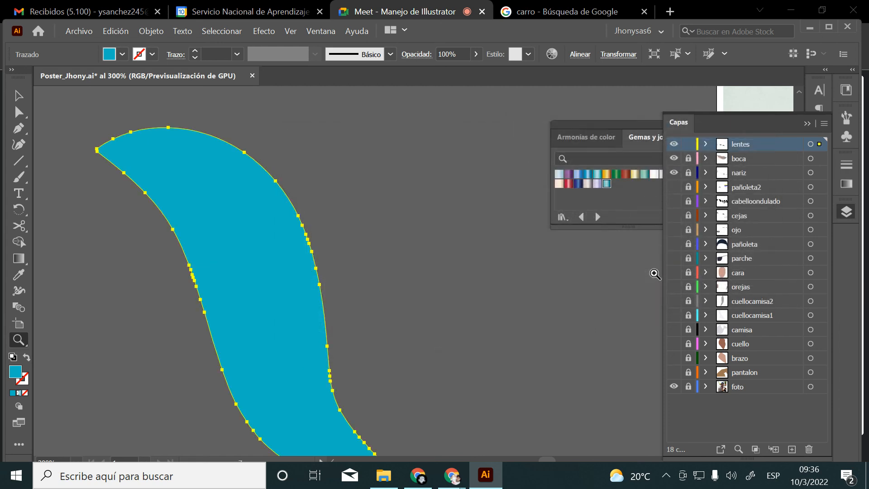
Look up where the Smooth tool (Suavizar) is found, among the brush tools and in the complete tool list
scroll(165, 242, "down", 1)
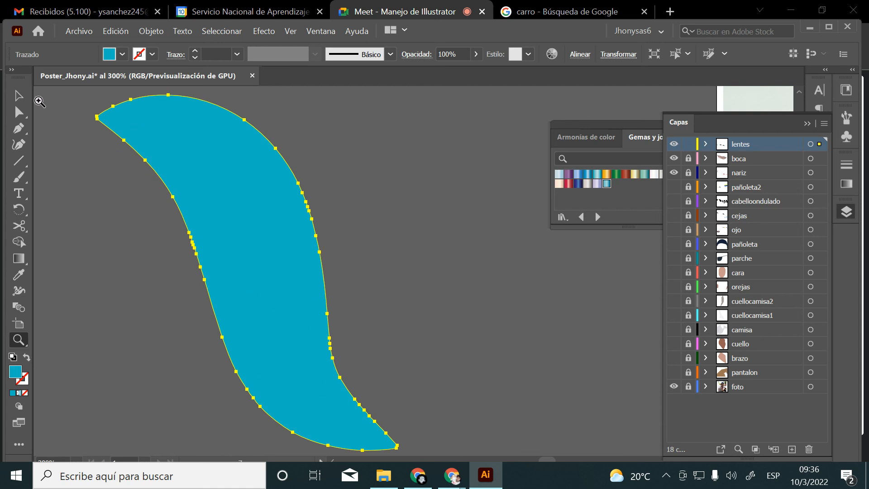
left_click(18, 180)
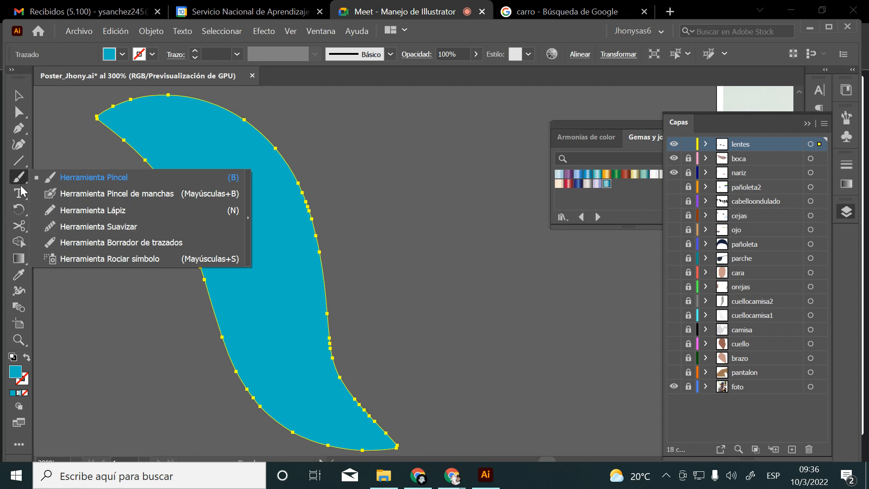
left_click(18, 444)
left_click(18, 445)
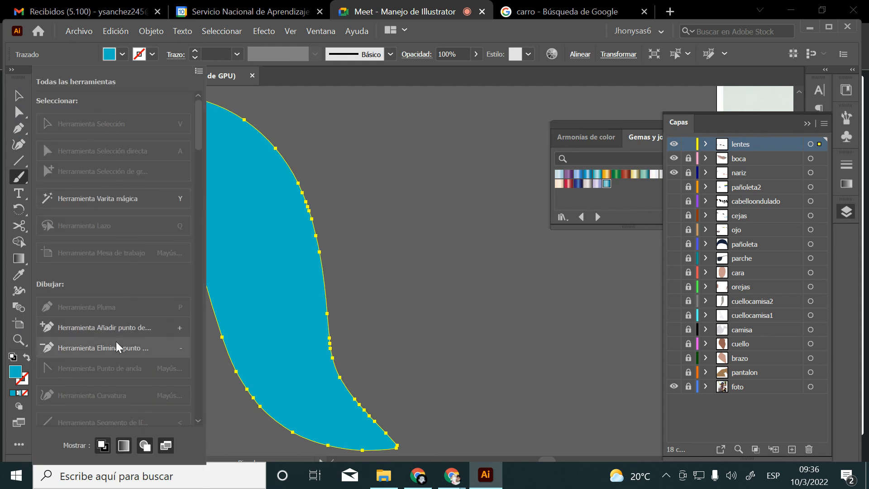
left_click_drag(198, 129, 198, 197)
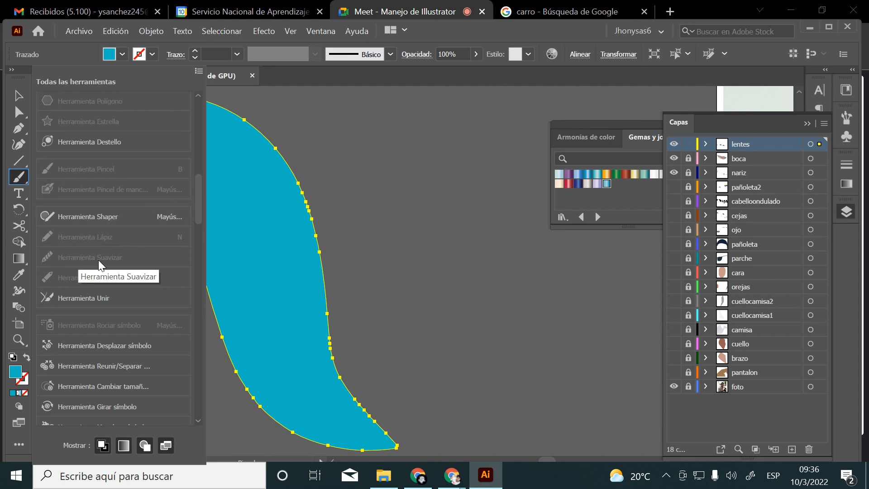
left_click(20, 177)
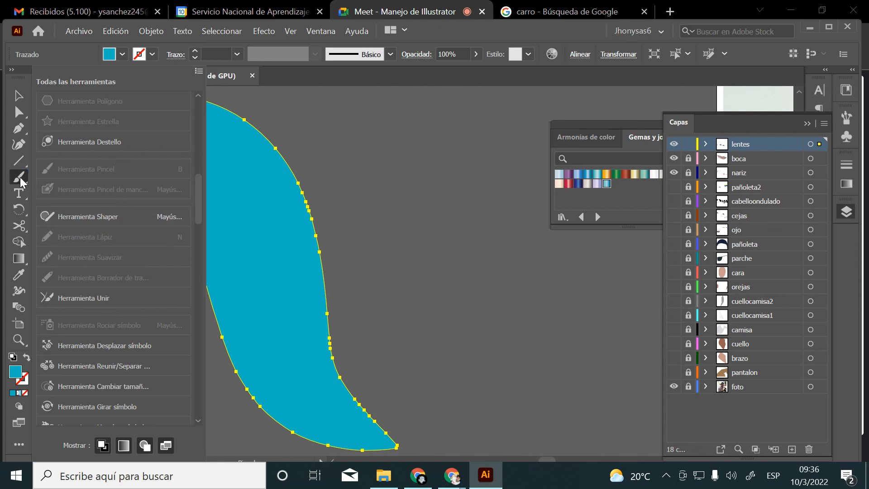
left_click(29, 426)
Simplify the blue shape's outline by running the Smooth tool repeatedly along both sides and around its tips
mouse_move(20, 178)
left_mouse_down()
mouse_move(74, 210)
mouse_move(71, 226)
left_mouse_up()
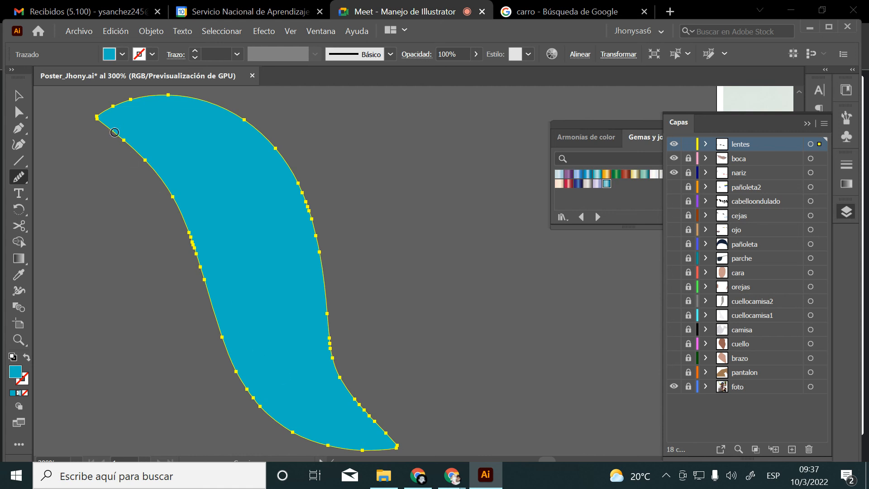
mouse_move(114, 132)
left_mouse_down()
mouse_move(154, 168)
mouse_move(190, 226)
mouse_move(267, 405)
mouse_move(349, 456)
mouse_move(322, 337)
left_mouse_up()
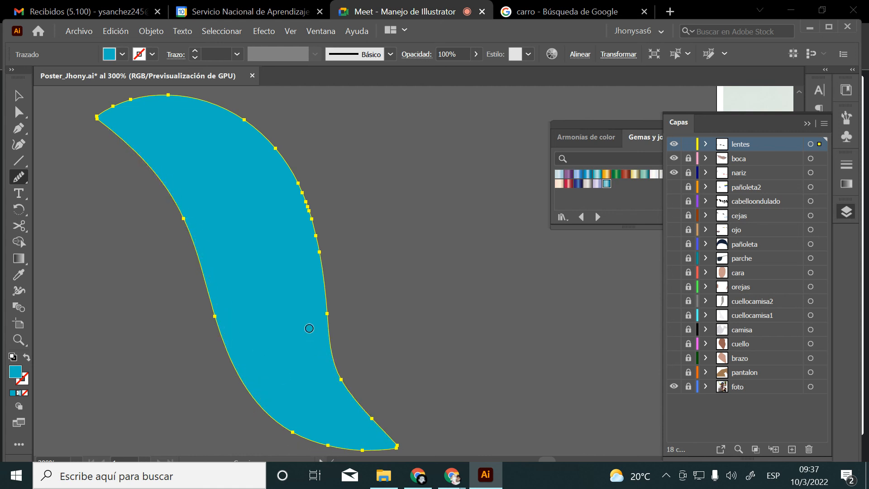
mouse_move(354, 379)
left_mouse_down()
mouse_move(335, 358)
mouse_move(301, 181)
mouse_move(196, 101)
mouse_move(115, 100)
mouse_move(281, 150)
mouse_move(122, 98)
left_mouse_up()
mouse_move(309, 202)
left_mouse_down()
mouse_move(337, 357)
mouse_move(394, 435)
mouse_move(271, 442)
left_mouse_up()
mouse_move(327, 451)
left_mouse_down()
mouse_move(169, 278)
mouse_move(165, 211)
left_mouse_up()
left_click_drag(90, 115, 146, 97)
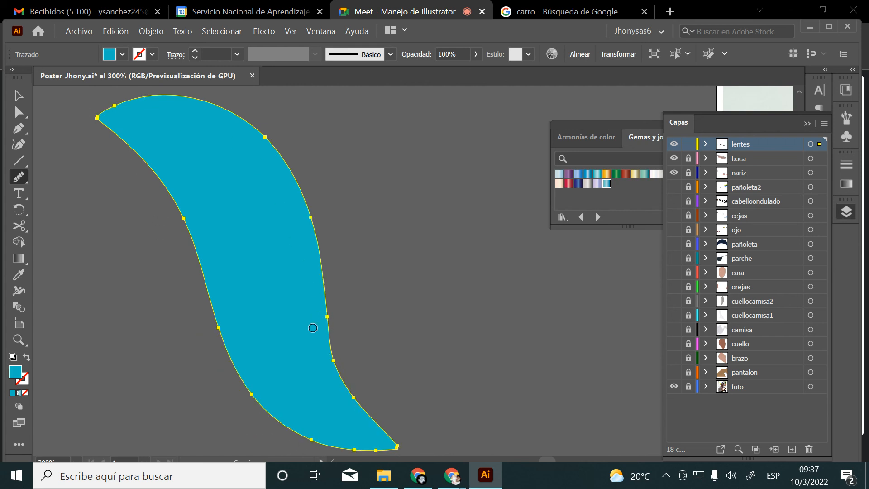
Switch to the Google Meet call and leave it without ending it for everyone
left_click(417, 473)
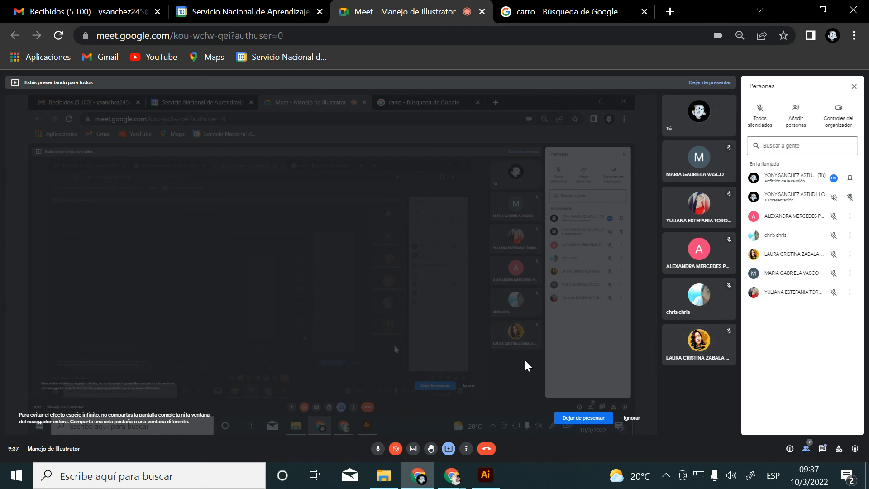
left_click(486, 448)
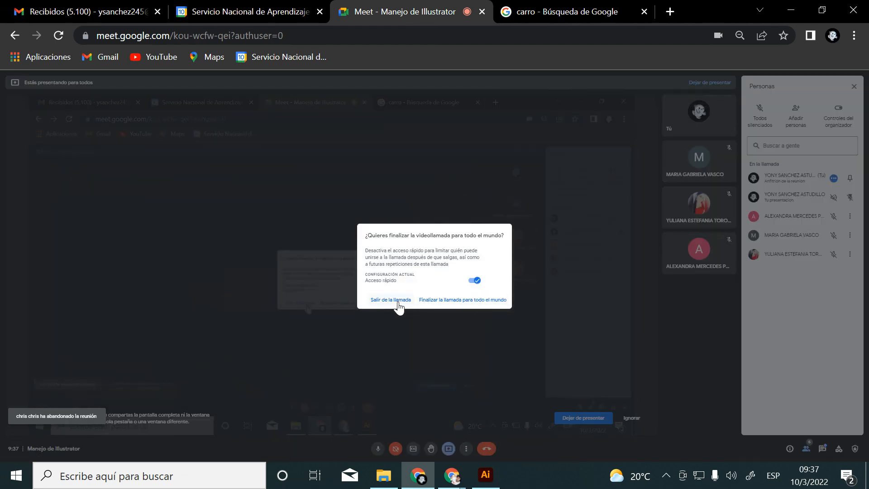
left_click(394, 301)
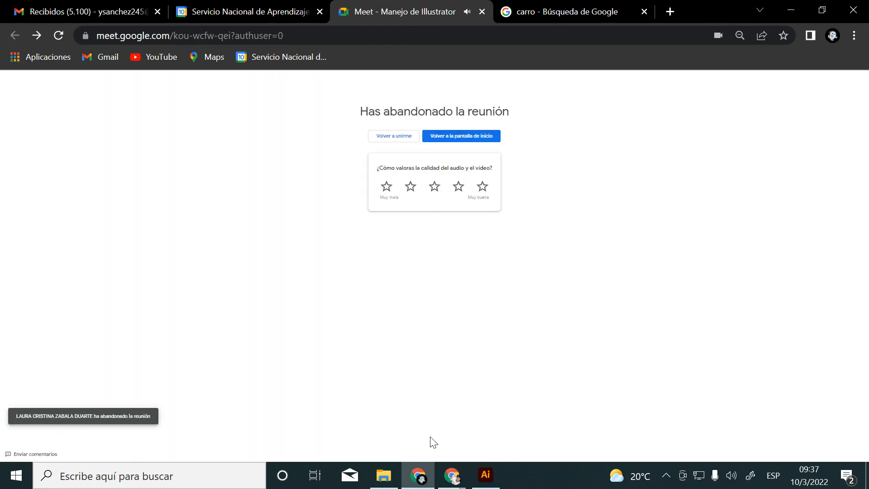
Switch to the other Chrome window and open its list of installed extensions
left_click(435, 398)
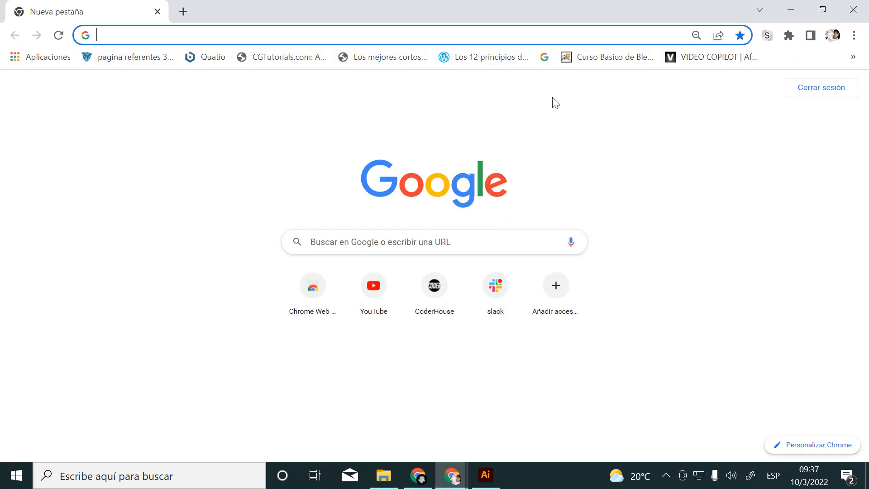
left_click(788, 35)
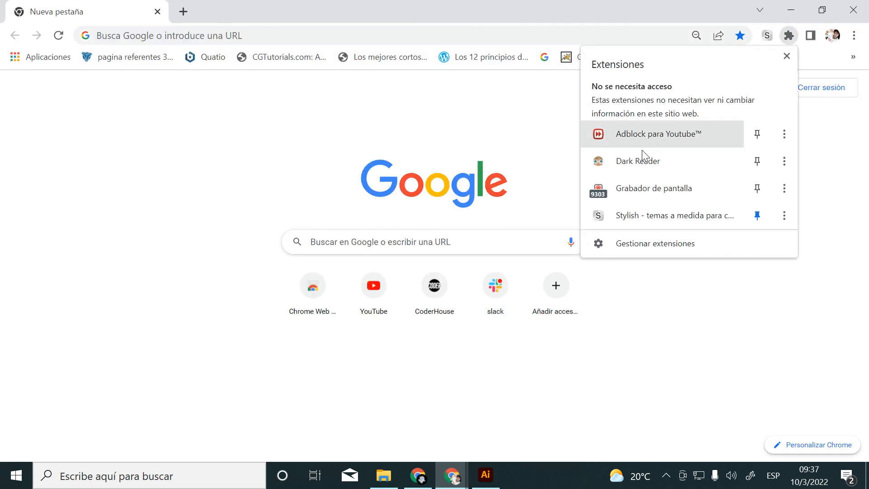